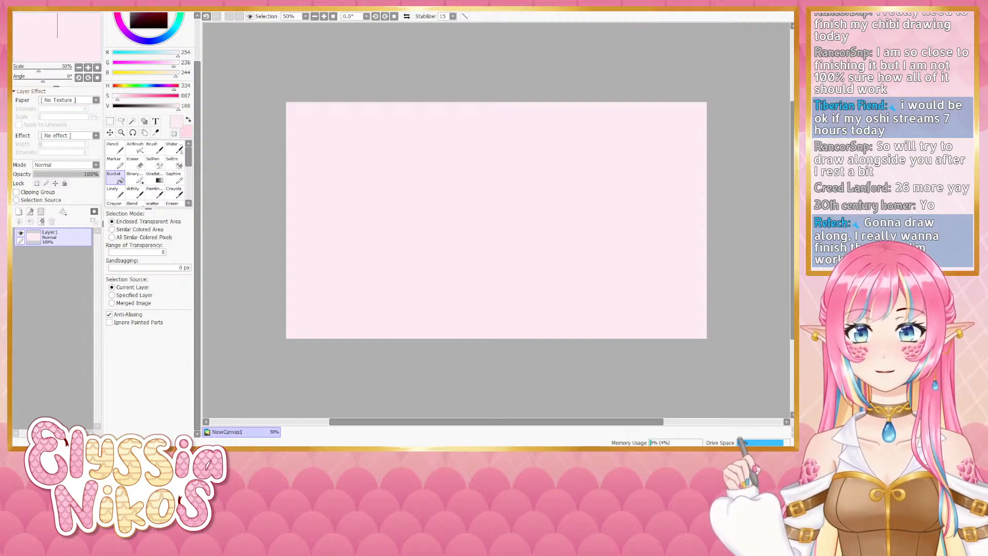
Switch to the browser and look over the Art Fight profile page, including the Team Bloom card
{"action": "key", "text": "alt+Tab"}
{"action": "key", "text": "alt+Tab"}
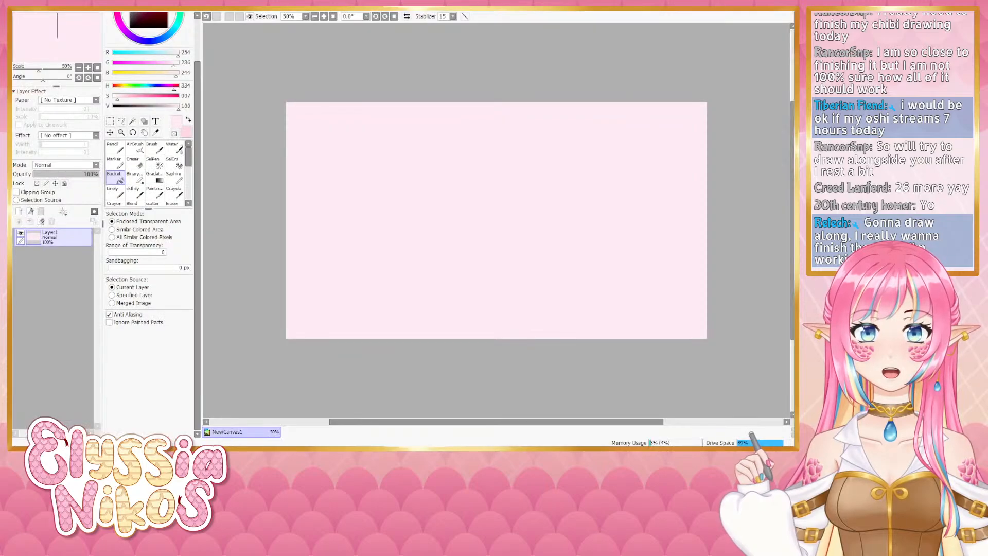
{"action": "key", "text": "alt+Tab"}
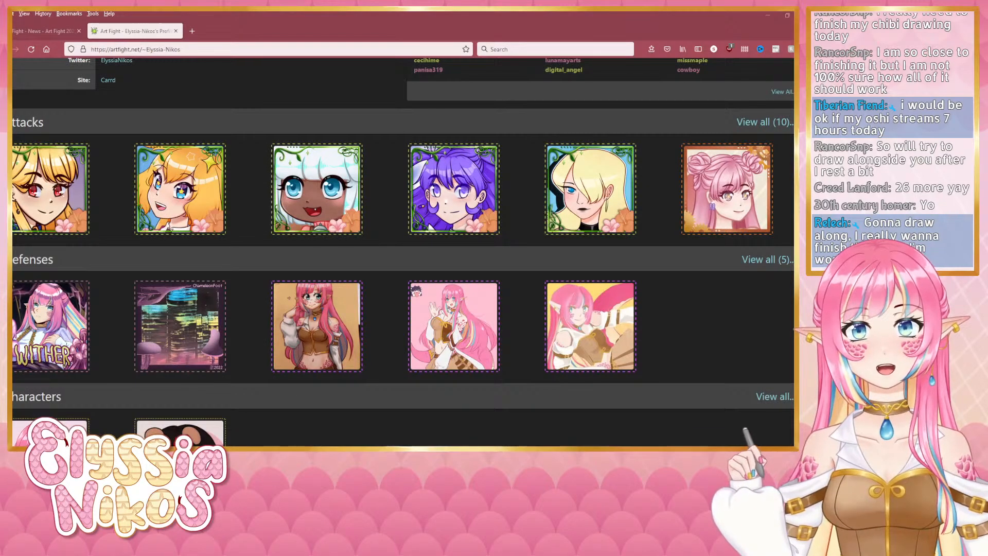
{"action": "key", "text": "alt+Tab"}
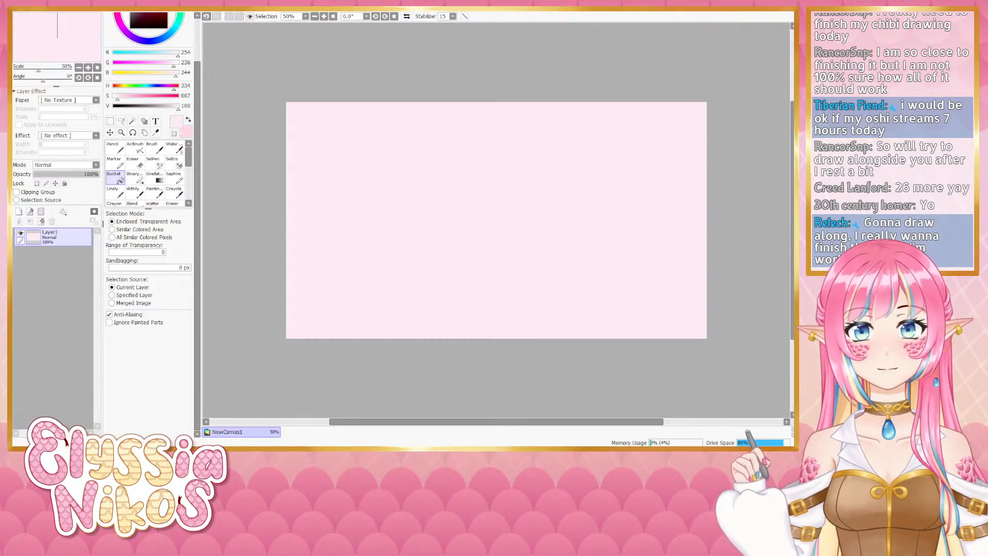
{"action": "key", "text": "alt+Tab"}
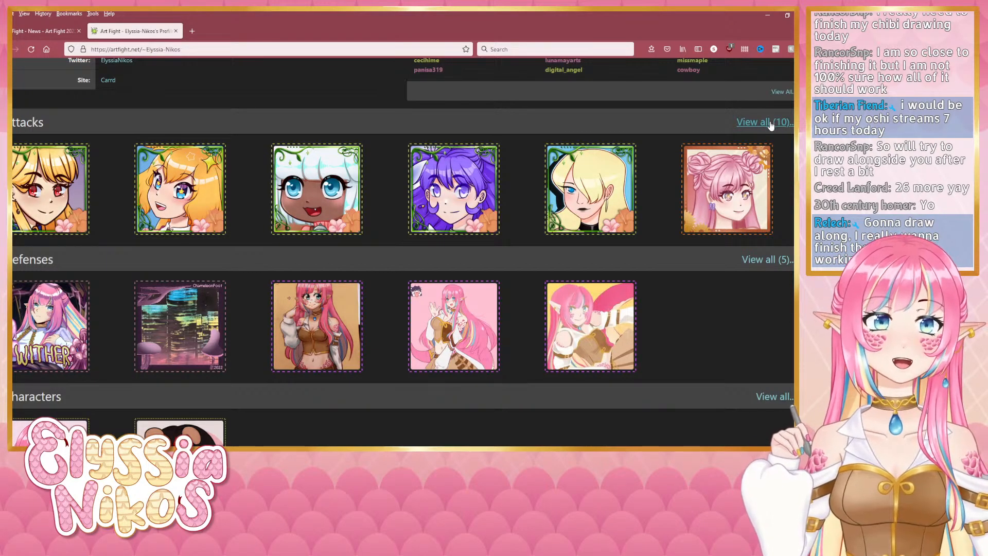
{"action": "scroll", "coordinate": [765, 234], "scroll_direction": "up", "scroll_amount": 10}
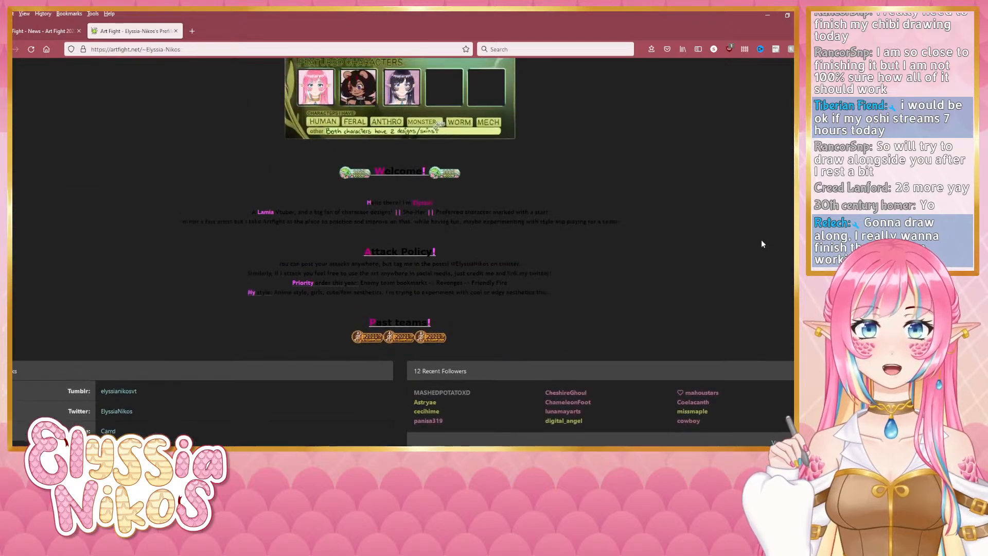
{"action": "scroll", "coordinate": [750, 245], "scroll_direction": "down", "scroll_amount": 1}
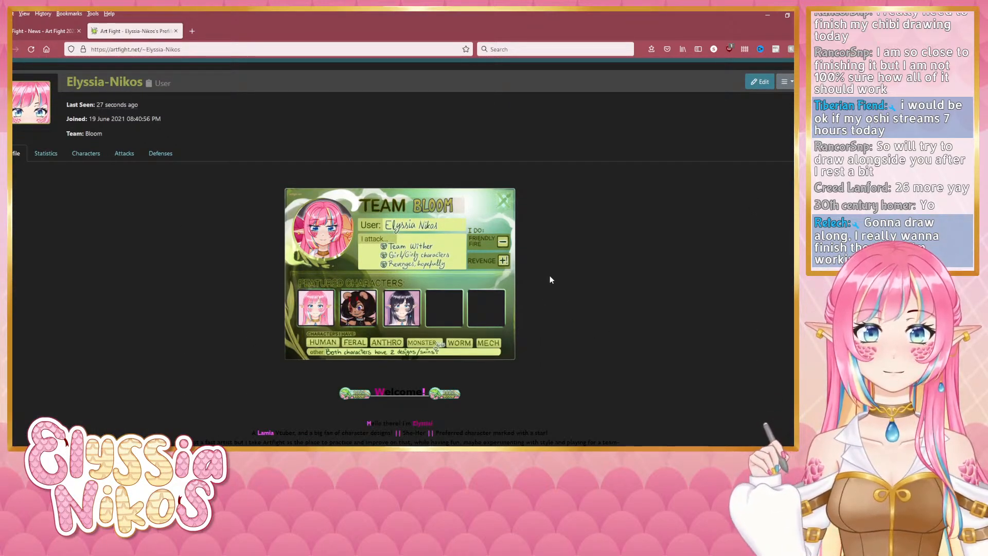
{"action": "scroll", "coordinate": [549, 276], "scroll_direction": "down", "scroll_amount": 3}
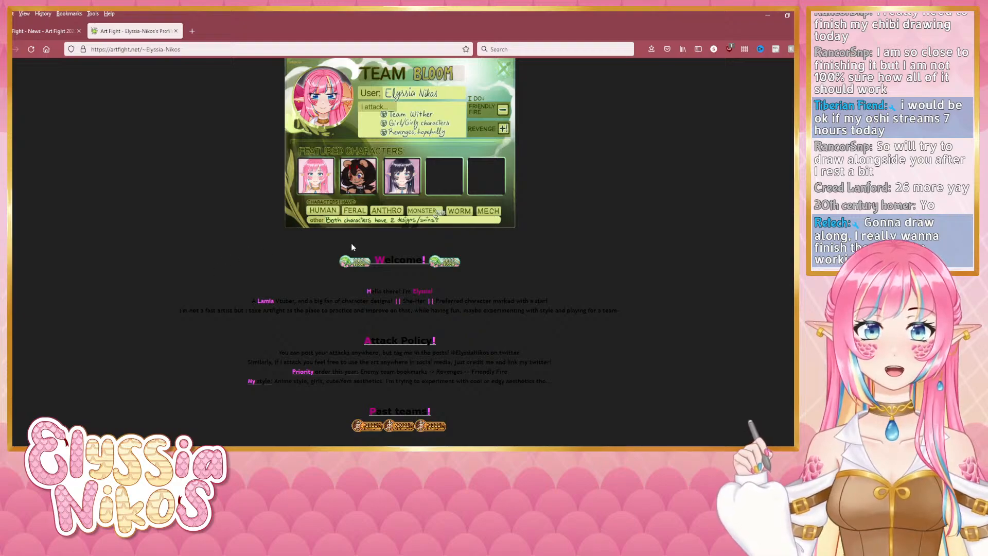
Read through the Welcome and Attack Policy text on the profile page, highlighting the dark text to make it legible
{"action": "left_click_drag", "start_coordinate": [350, 243], "coordinate": [619, 276]}
{"action": "left_click", "coordinate": [619, 276]}
{"action": "scroll", "coordinate": [600, 309], "scroll_direction": "down", "scroll_amount": 1}
{"action": "scroll", "coordinate": [600, 313], "scroll_direction": "down", "scroll_amount": 2}
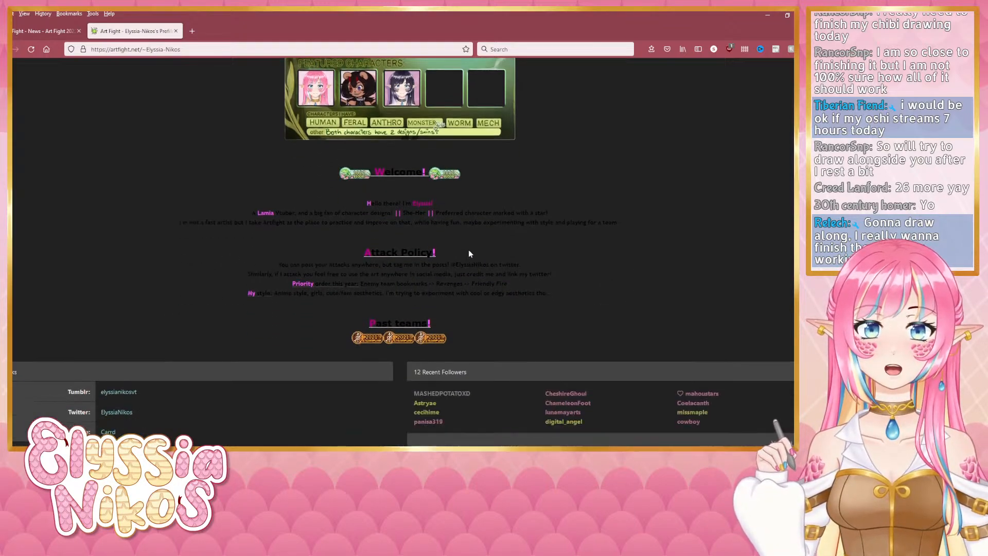
{"action": "left_click_drag", "start_coordinate": [584, 223], "coordinate": [680, 286]}
{"action": "left_click", "coordinate": [675, 305]}
{"action": "scroll", "coordinate": [626, 272], "scroll_direction": "down", "scroll_amount": 3}
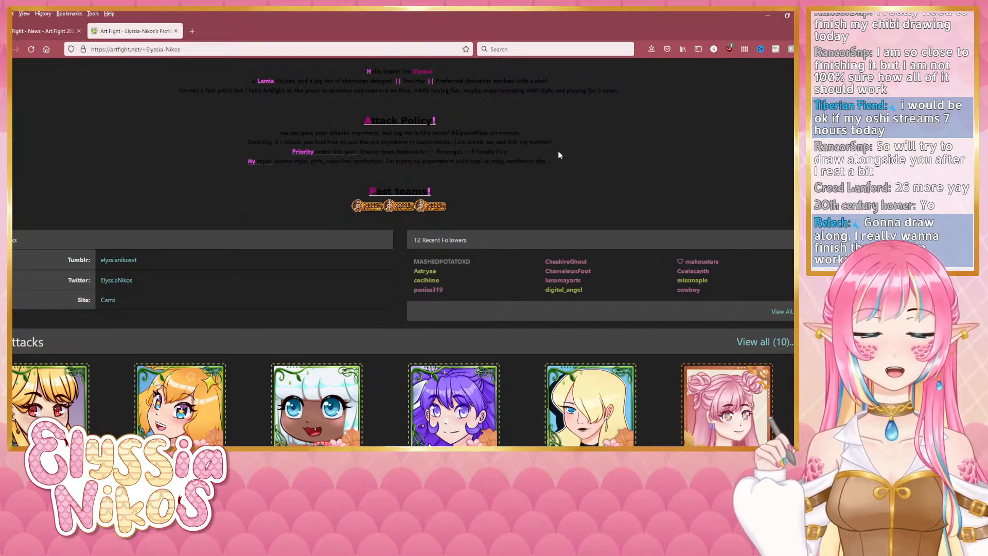
{"action": "scroll", "coordinate": [391, 157], "scroll_direction": "down", "scroll_amount": 1}
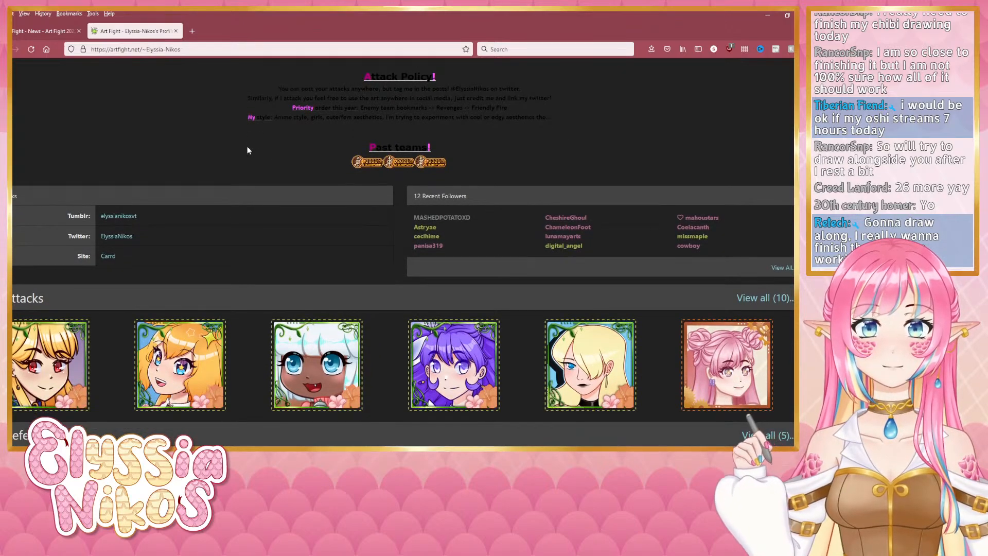
{"action": "scroll", "coordinate": [247, 150], "scroll_direction": "up", "scroll_amount": 1}
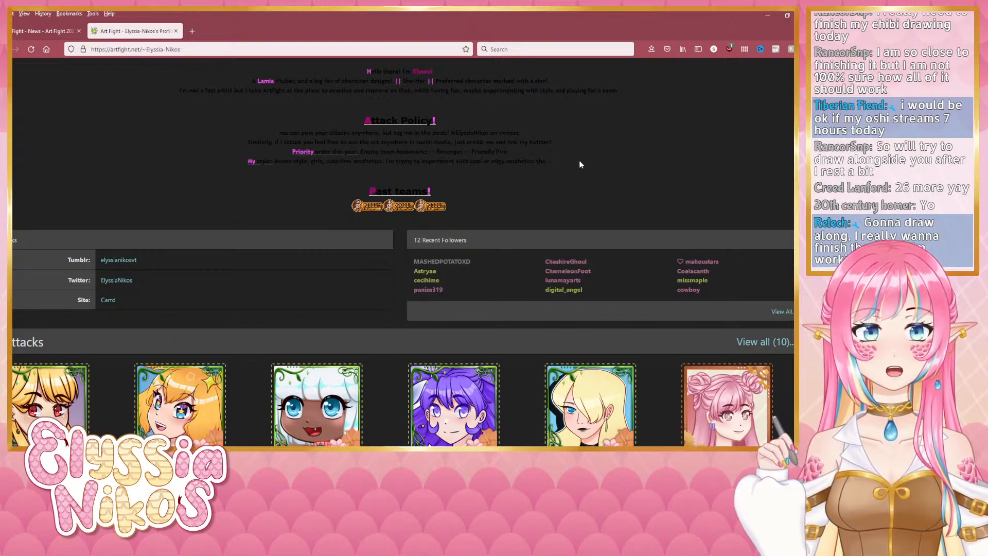
{"action": "scroll", "coordinate": [576, 162], "scroll_direction": "up", "scroll_amount": 2}
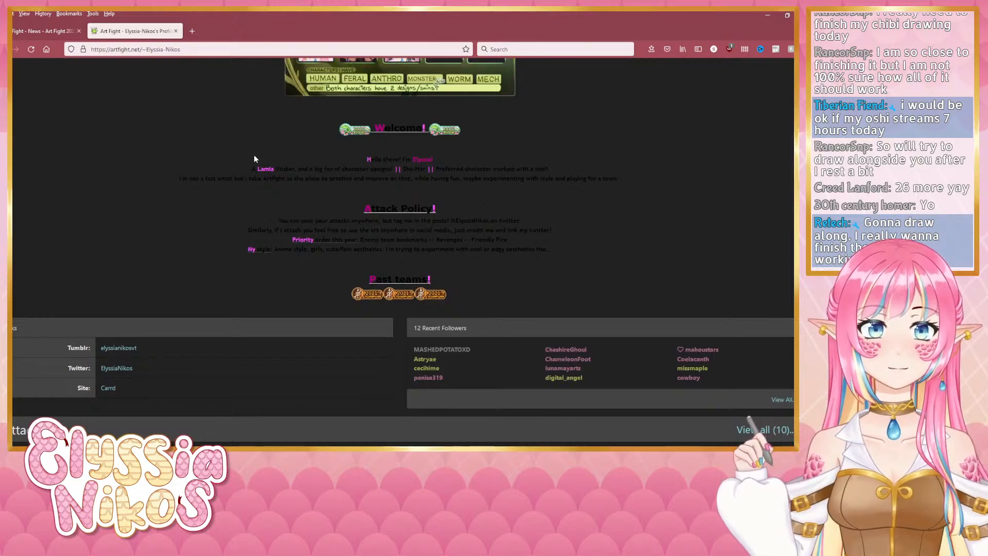
{"action": "left_click_drag", "start_coordinate": [254, 158], "coordinate": [379, 239]}
{"action": "left_click", "coordinate": [584, 243]}
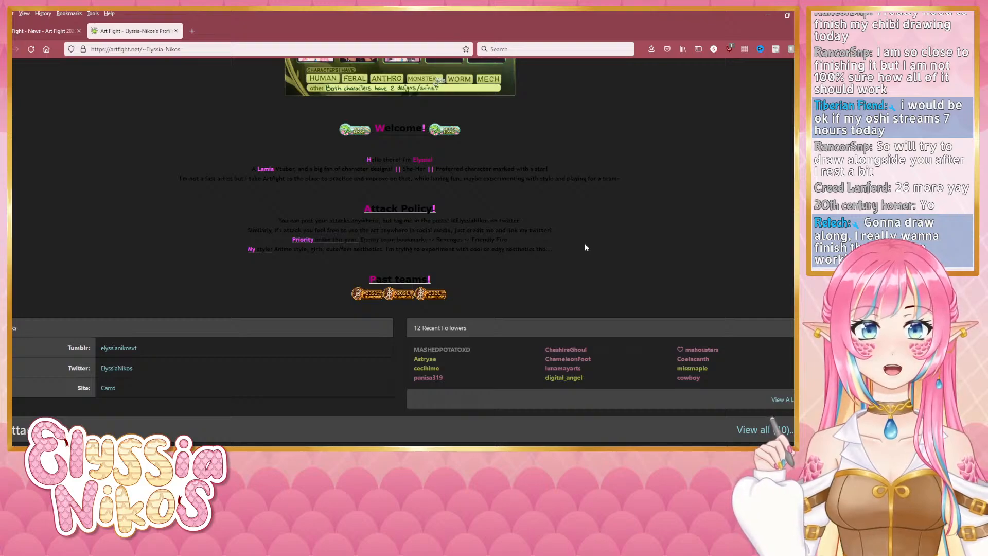
Open the full list of attacks from the profile's Attacks section
{"action": "scroll", "coordinate": [502, 213], "scroll_direction": "down", "scroll_amount": 4}
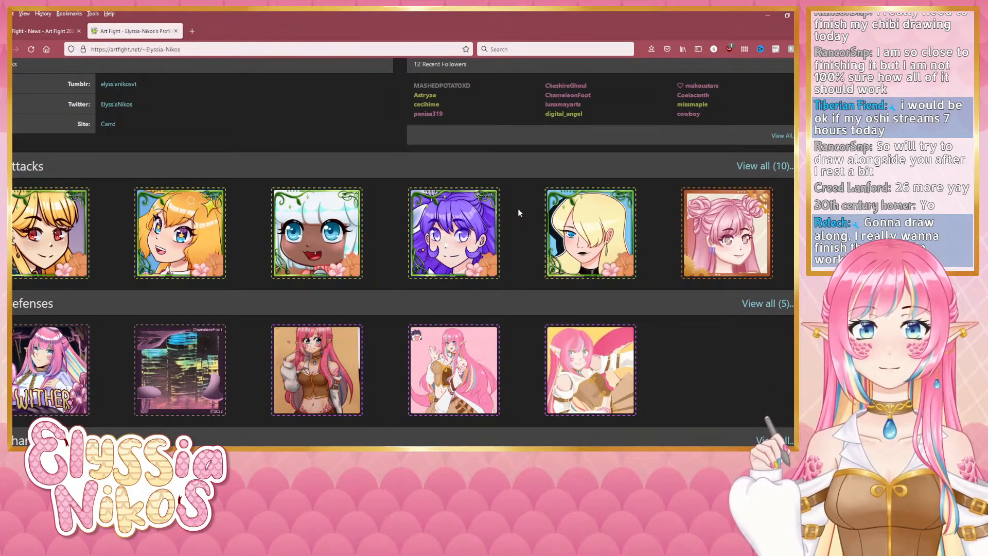
{"action": "scroll", "coordinate": [518, 212], "scroll_direction": "up", "scroll_amount": 5}
{"action": "scroll", "coordinate": [518, 211], "scroll_direction": "up", "scroll_amount": 1}
{"action": "scroll", "coordinate": [518, 211], "scroll_direction": "down", "scroll_amount": 2}
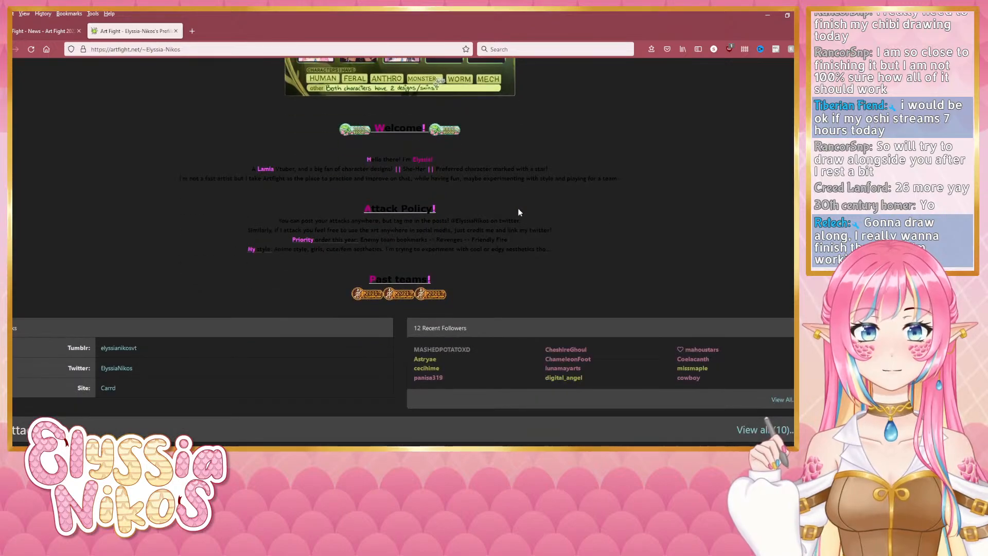
{"action": "scroll", "coordinate": [550, 228], "scroll_direction": "down", "scroll_amount": 5}
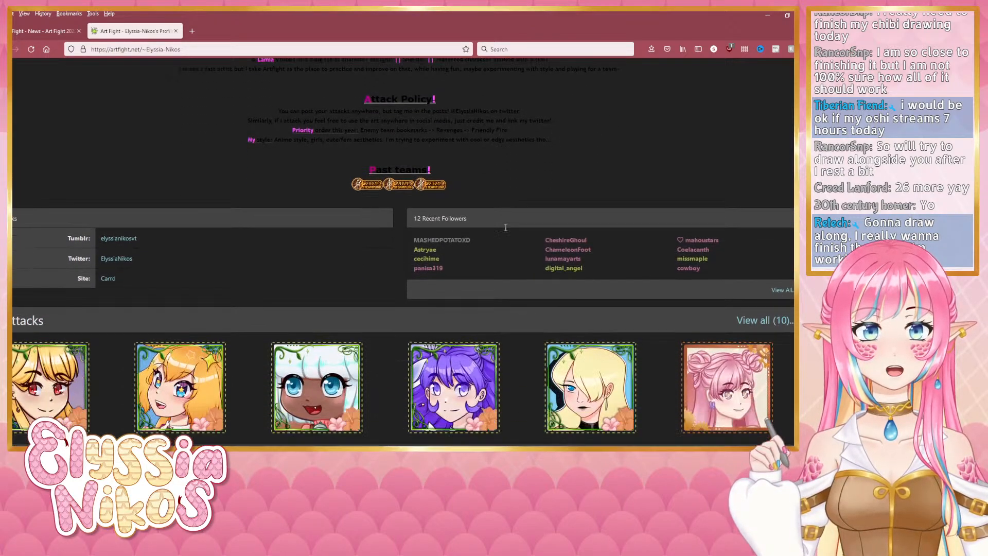
{"action": "scroll", "coordinate": [505, 232], "scroll_direction": "down", "scroll_amount": 1}
{"action": "left_click", "coordinate": [780, 111]}
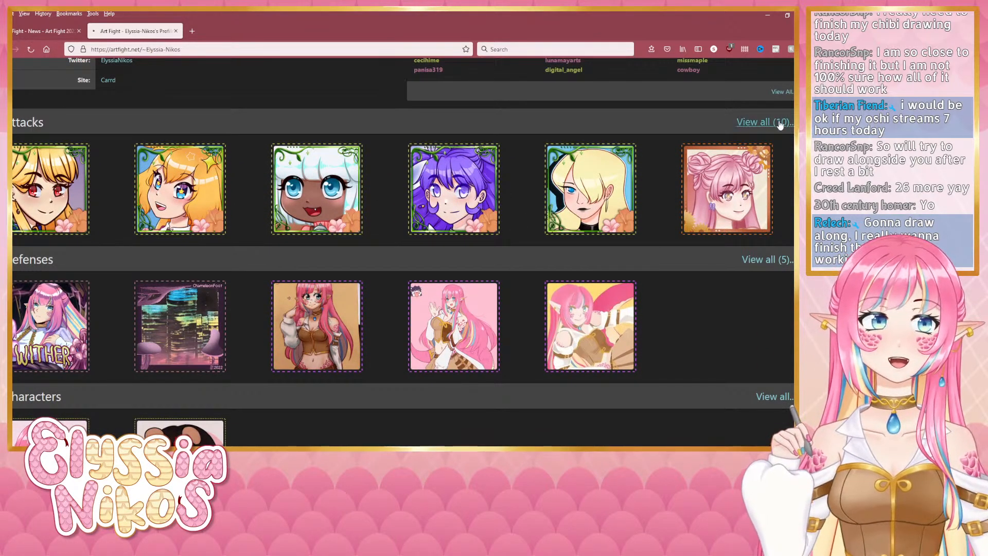
{"action": "scroll", "coordinate": [543, 226], "scroll_direction": "down", "scroll_amount": 2}
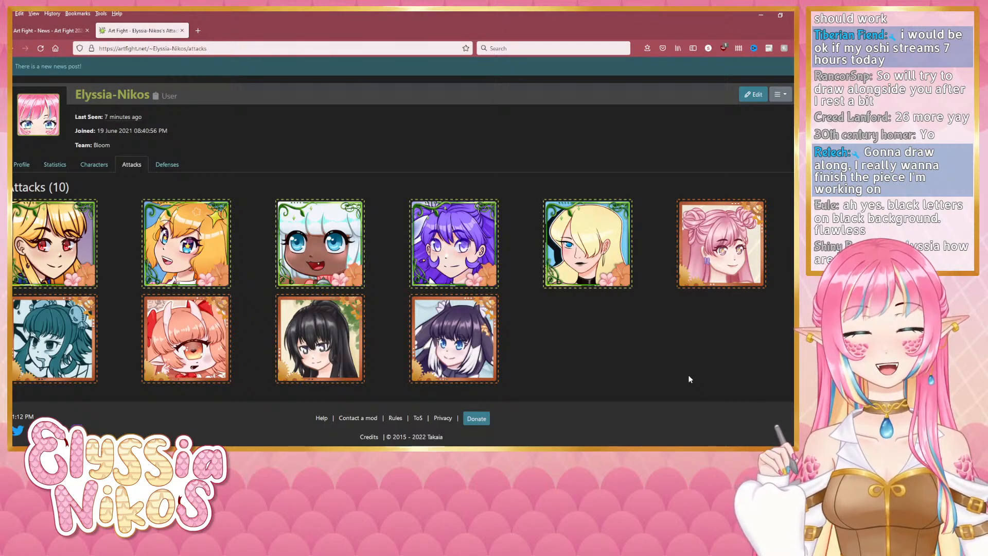
{"action": "scroll", "coordinate": [690, 379], "scroll_direction": "up", "scroll_amount": 3}
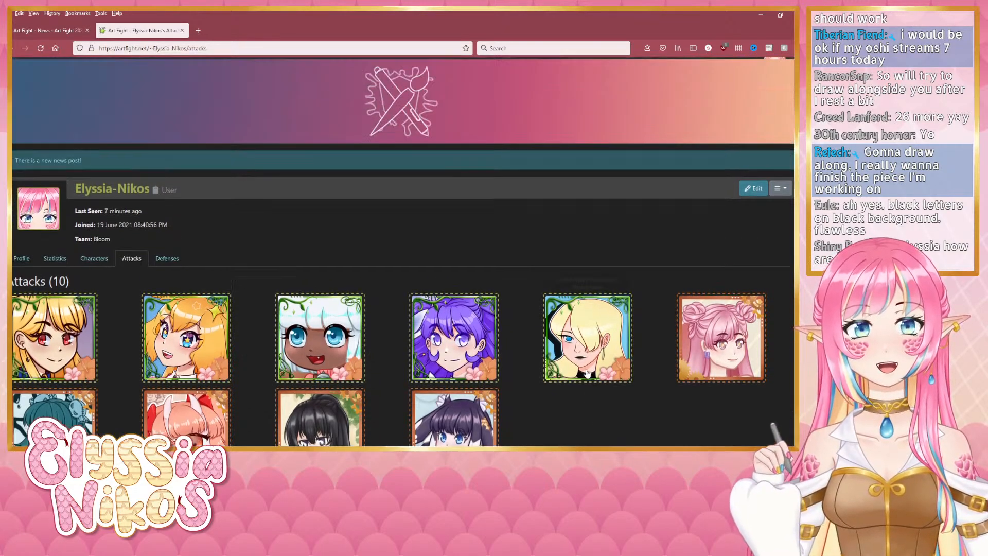
{"action": "scroll", "coordinate": [570, 371], "scroll_direction": "down", "scroll_amount": 2}
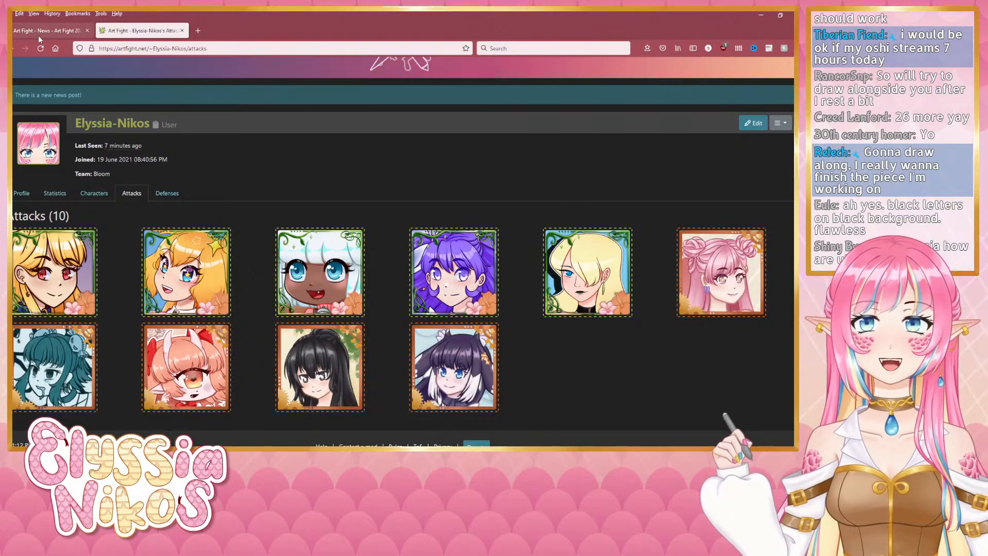
{"action": "left_click", "coordinate": [40, 32]}
{"action": "left_click", "coordinate": [139, 31]}
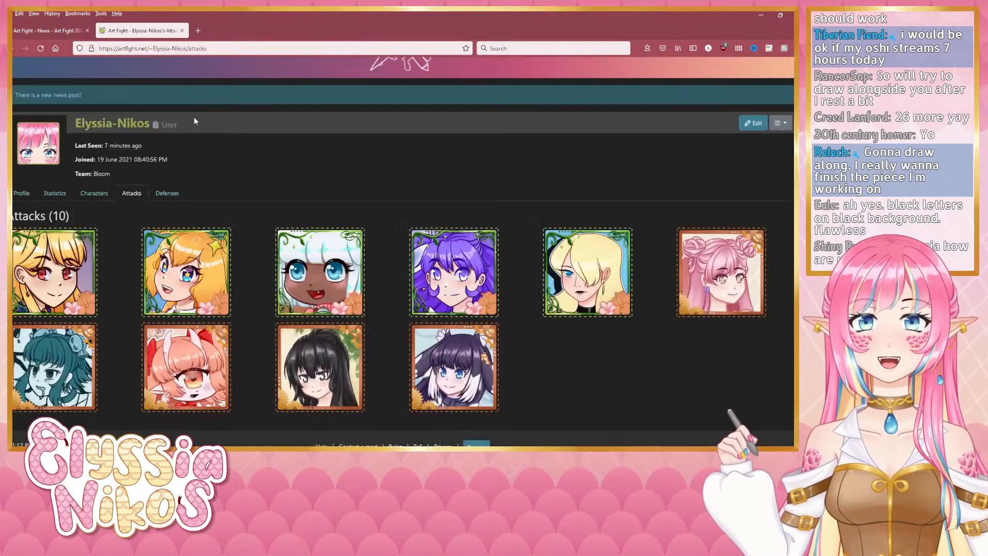
{"action": "scroll", "coordinate": [182, 178], "scroll_direction": "up", "scroll_amount": 2}
{"action": "scroll", "coordinate": [299, 201], "scroll_direction": "down", "scroll_amount": 2}
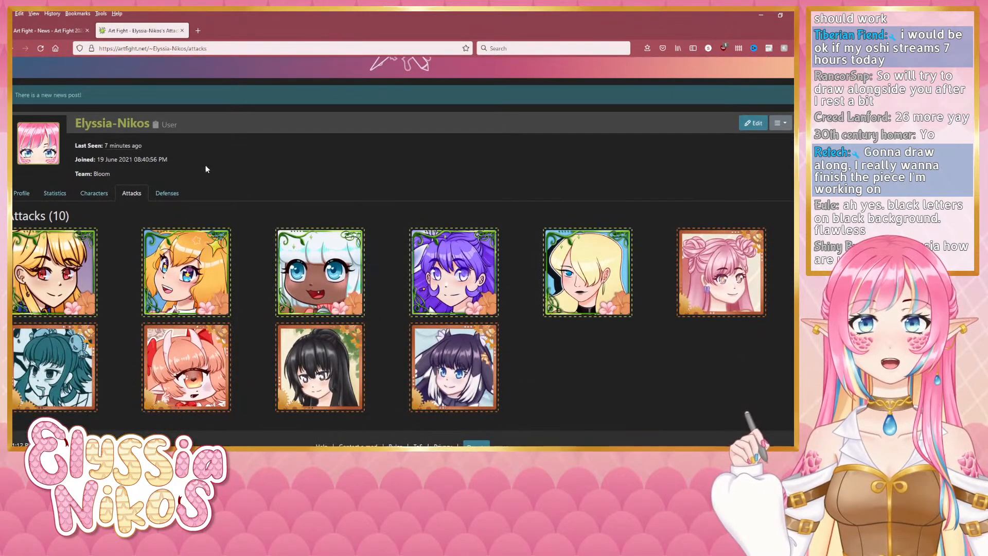
Open the profile in a separate tab, reread its Welcome and Attack Policy text, and close that tab
{"action": "middle_click", "coordinate": [111, 124]}
{"action": "left_click", "coordinate": [238, 31]}
{"action": "scroll", "coordinate": [338, 227], "scroll_direction": "down", "scroll_amount": 10}
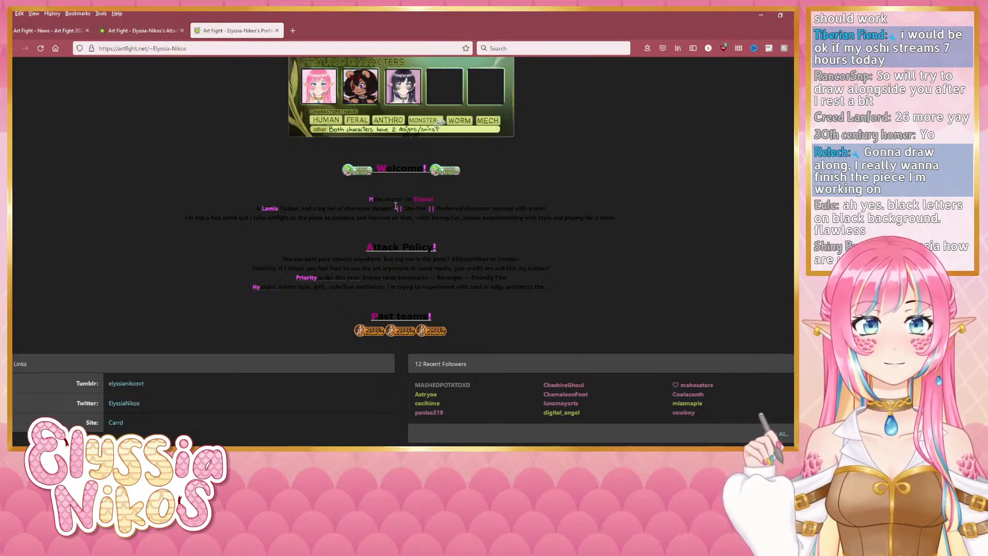
{"action": "left_click_drag", "start_coordinate": [368, 199], "coordinate": [559, 176]}
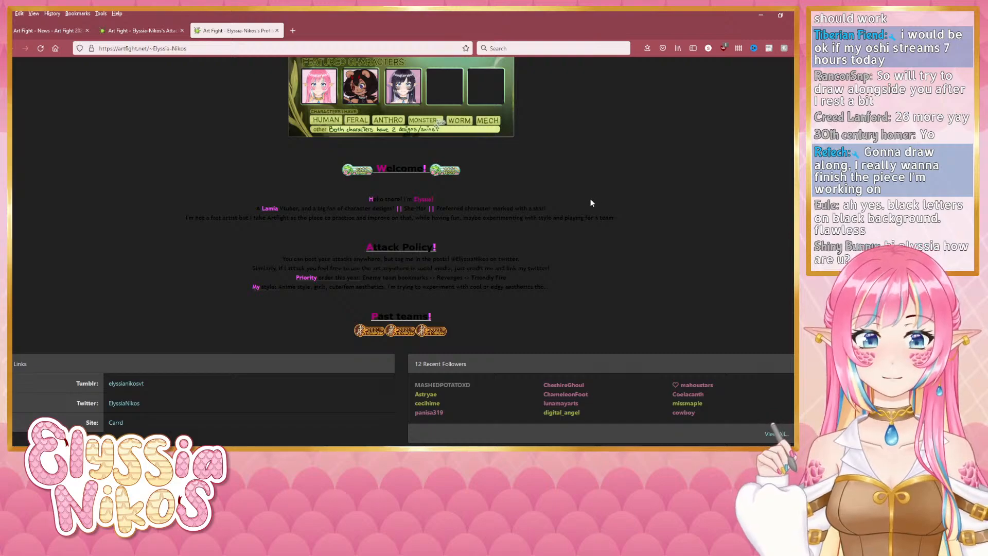
{"action": "scroll", "coordinate": [590, 198], "scroll_direction": "down", "scroll_amount": 4}
{"action": "scroll", "coordinate": [329, 149], "scroll_direction": "up", "scroll_amount": 2}
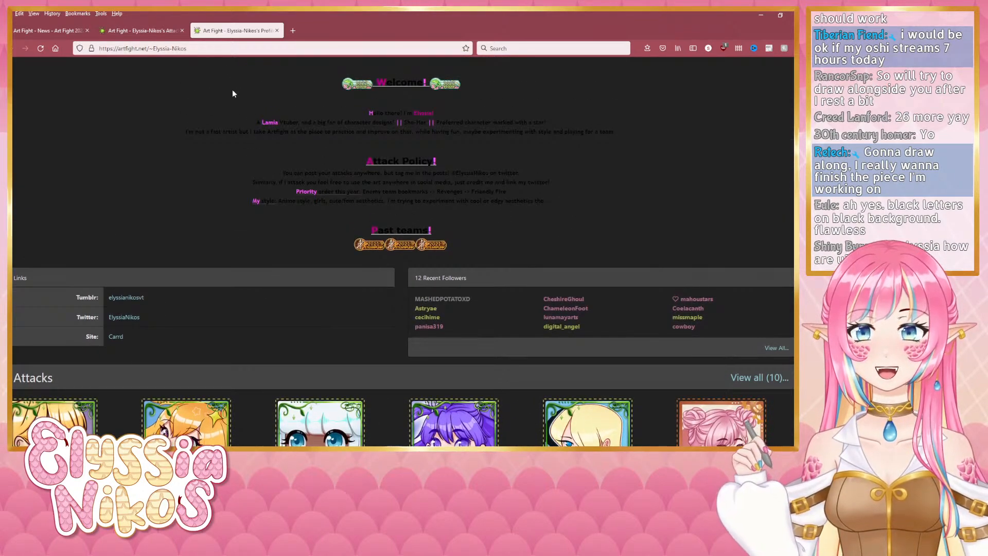
{"action": "key", "text": "ctrl+w"}
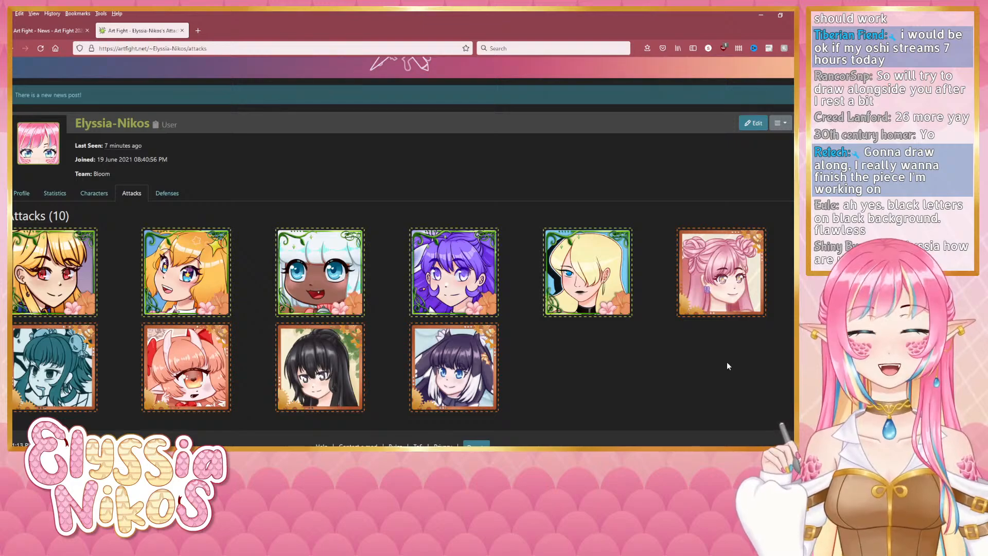
Open the attacks of the white-haired and the one-eyed horned characters in separate tabs and view the white-haired character's box artwork
{"action": "scroll", "coordinate": [727, 363], "scroll_direction": "down", "scroll_amount": 1}
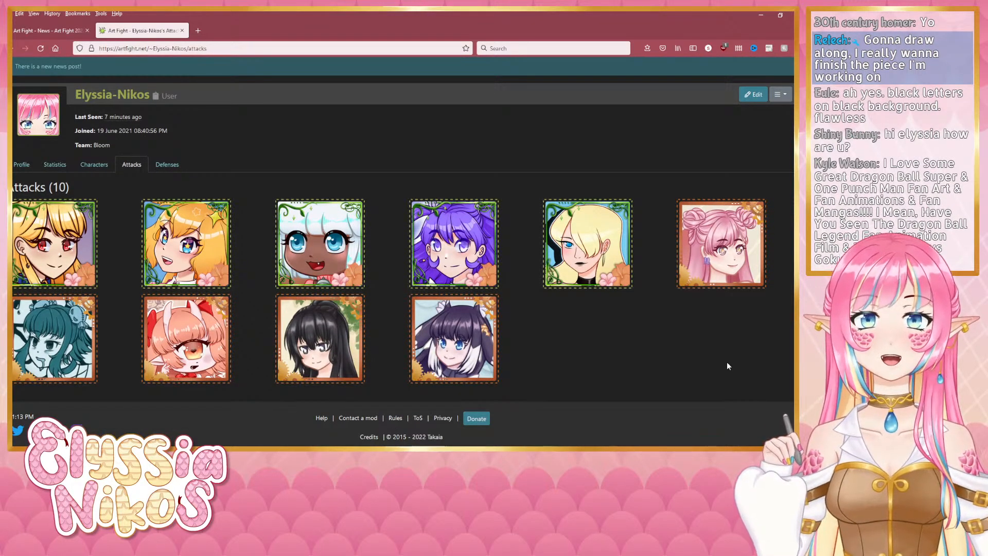
{"action": "middle_click", "coordinate": [333, 267]}
{"action": "middle_click", "coordinate": [186, 247]}
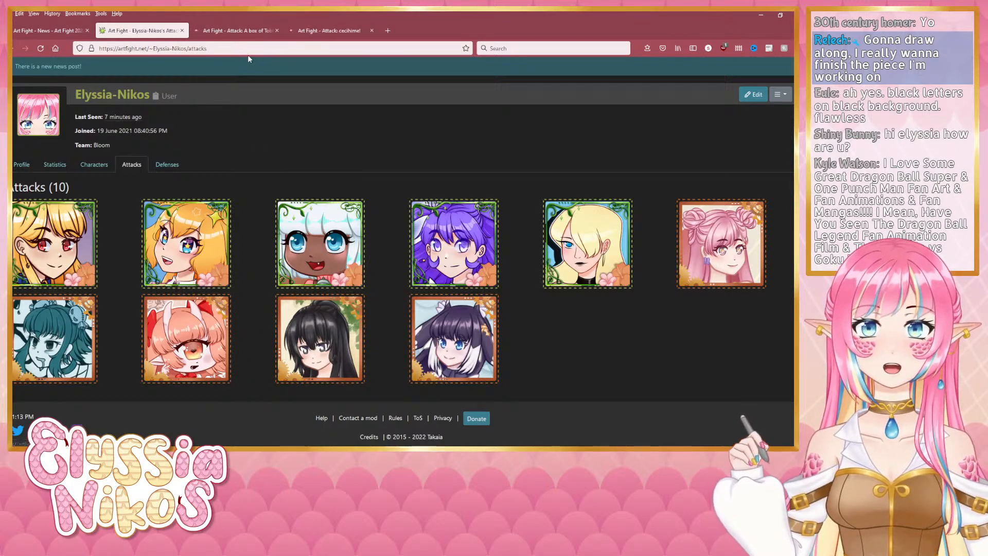
{"action": "left_click", "coordinate": [242, 31]}
{"action": "scroll", "coordinate": [483, 234], "scroll_direction": "down", "scroll_amount": 5}
{"action": "scroll", "coordinate": [440, 118], "scroll_direction": "up", "scroll_amount": 1}
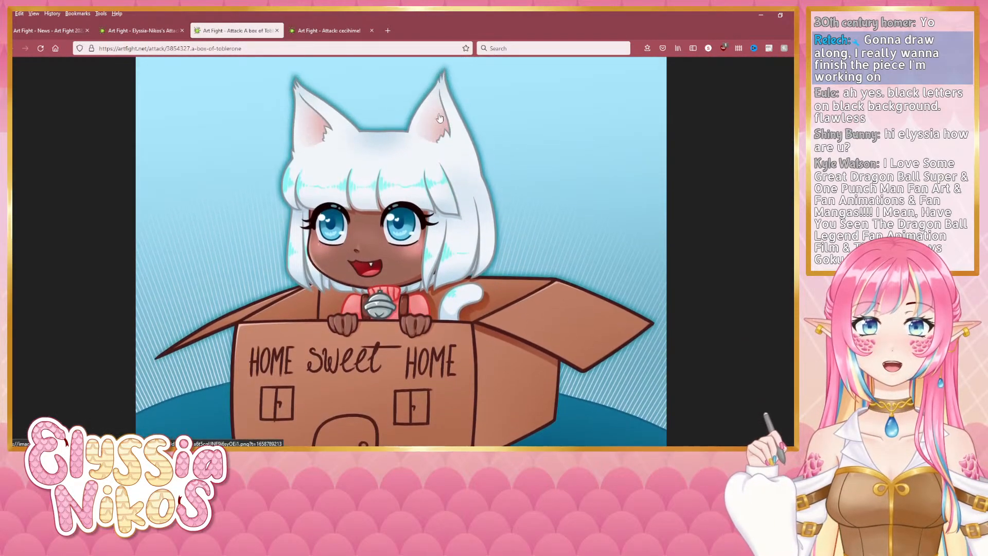
Compare the one-eyed horned character's artwork with the cardboard-box artwork, closing both attack tabs when finished
{"action": "left_click", "coordinate": [332, 27]}
{"action": "scroll", "coordinate": [670, 319], "scroll_direction": "down", "scroll_amount": 4}
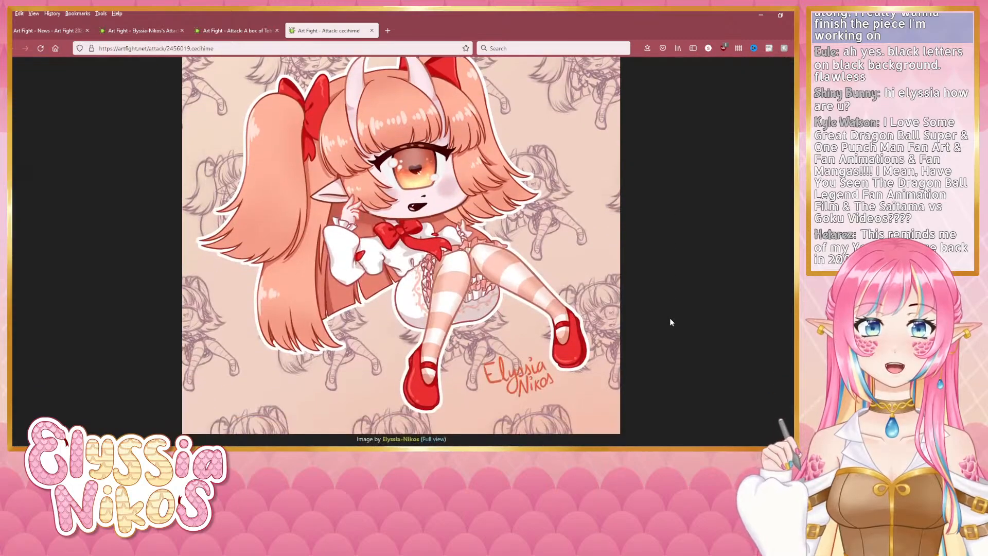
{"action": "left_click", "coordinate": [239, 32]}
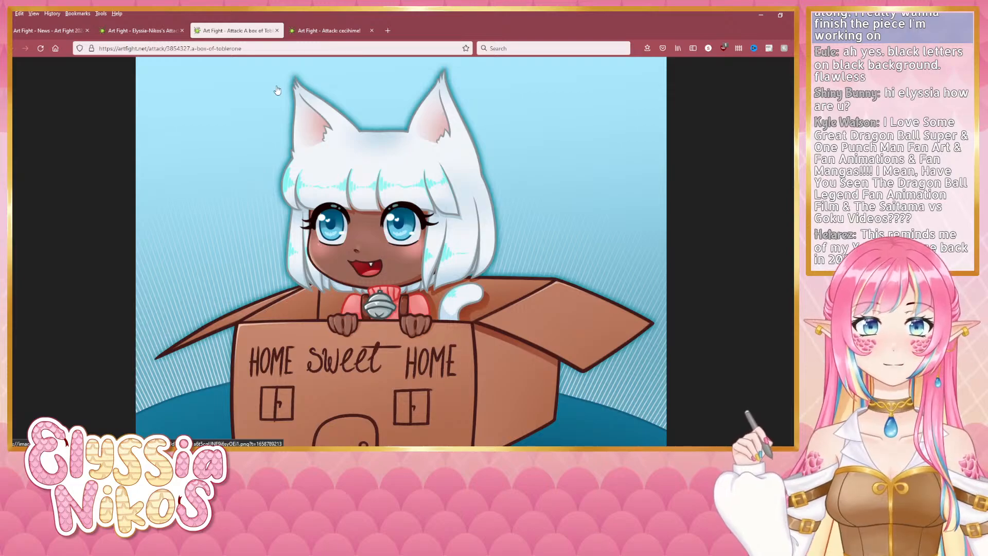
{"action": "left_click", "coordinate": [306, 30]}
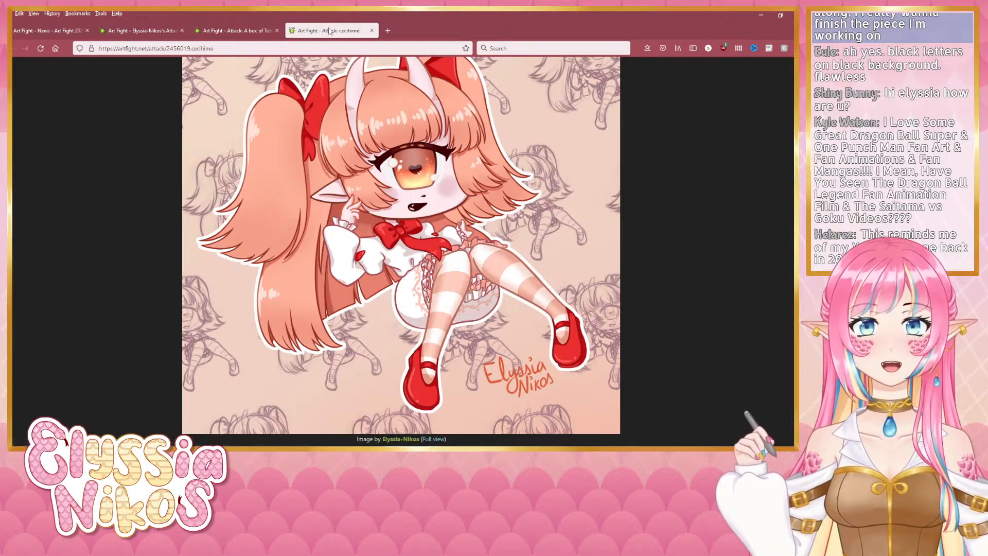
{"action": "middle_click", "coordinate": [329, 31]}
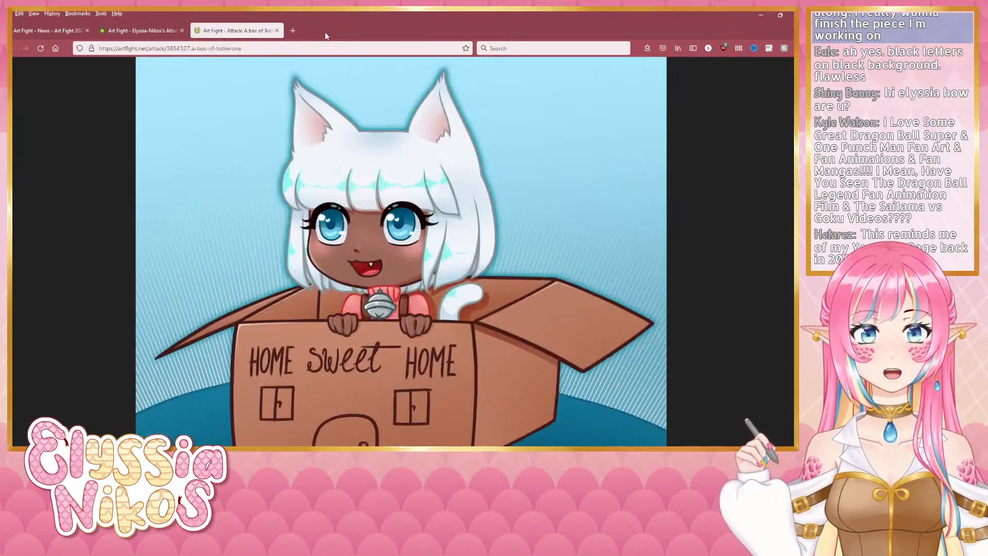
{"action": "middle_click", "coordinate": [255, 32]}
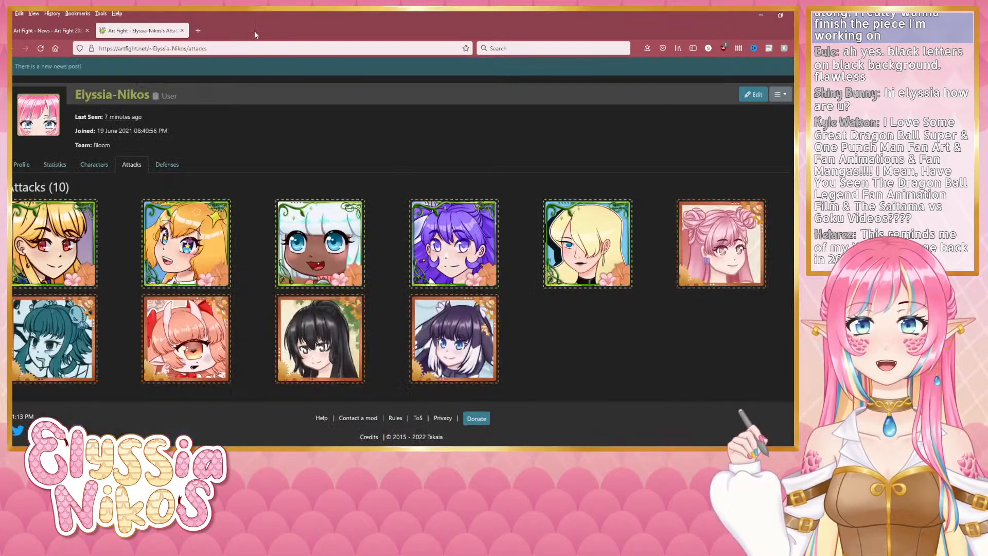
Open the attacks of the pink-haired, the orange-haired blue-eyed and the red-eyed blonde characters in separate tabs
{"action": "middle_click", "coordinate": [733, 252]}
{"action": "scroll", "coordinate": [733, 252], "scroll_direction": "up", "scroll_amount": 2}
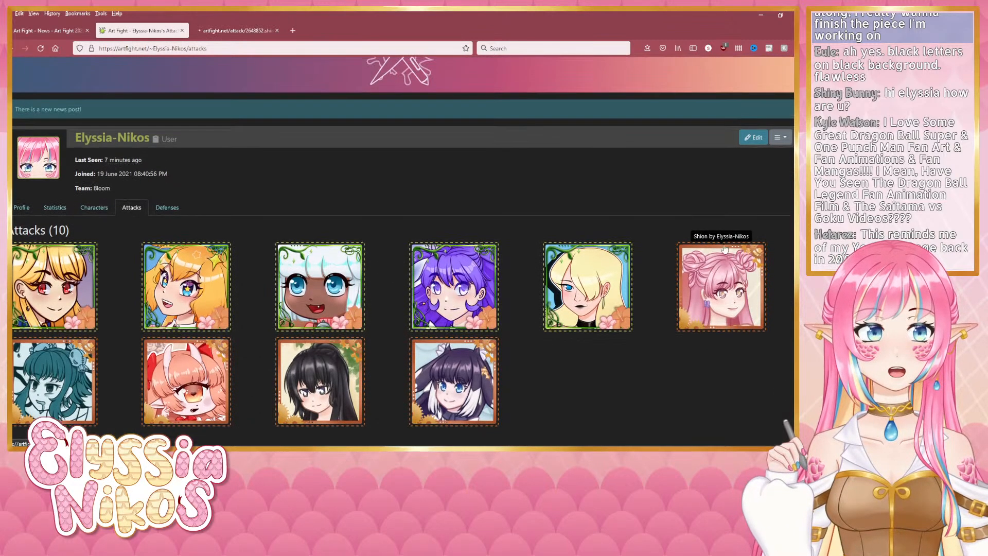
{"action": "middle_click", "coordinate": [192, 287]}
{"action": "middle_click", "coordinate": [50, 286]}
View the pink-haired character's Shion attack artwork from head to toe
{"action": "left_click", "coordinate": [232, 31]}
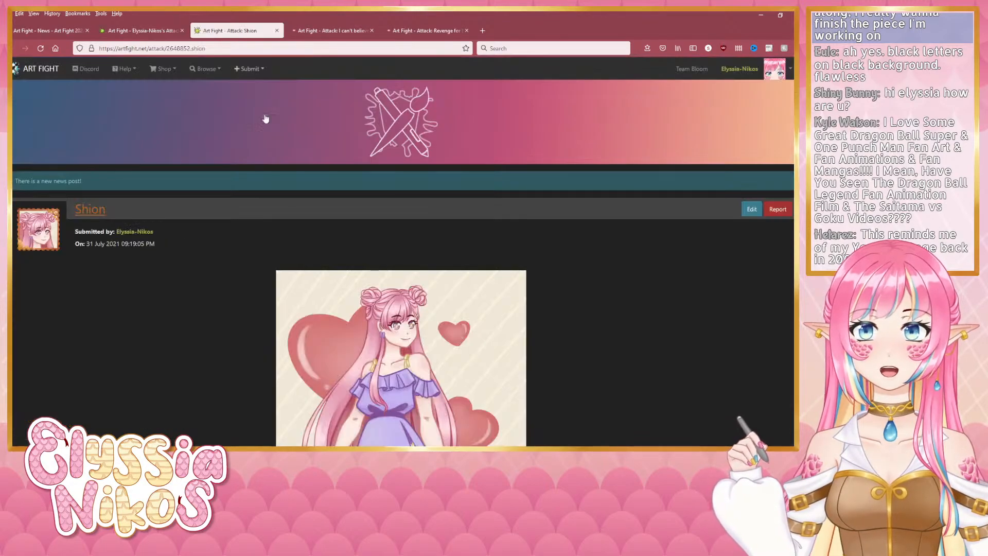
{"action": "scroll", "coordinate": [237, 261], "scroll_direction": "down", "scroll_amount": 6}
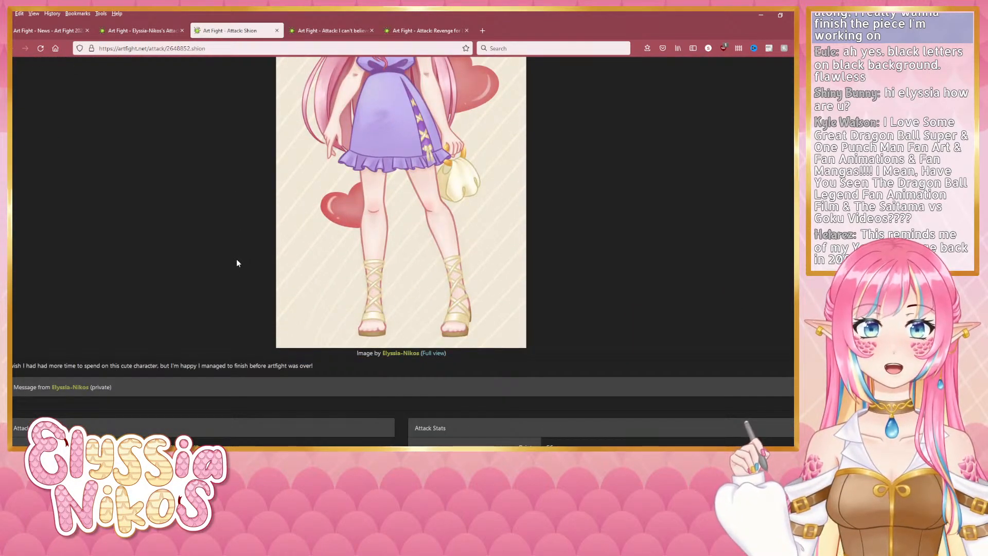
{"action": "scroll", "coordinate": [236, 263], "scroll_direction": "up", "scroll_amount": 5}
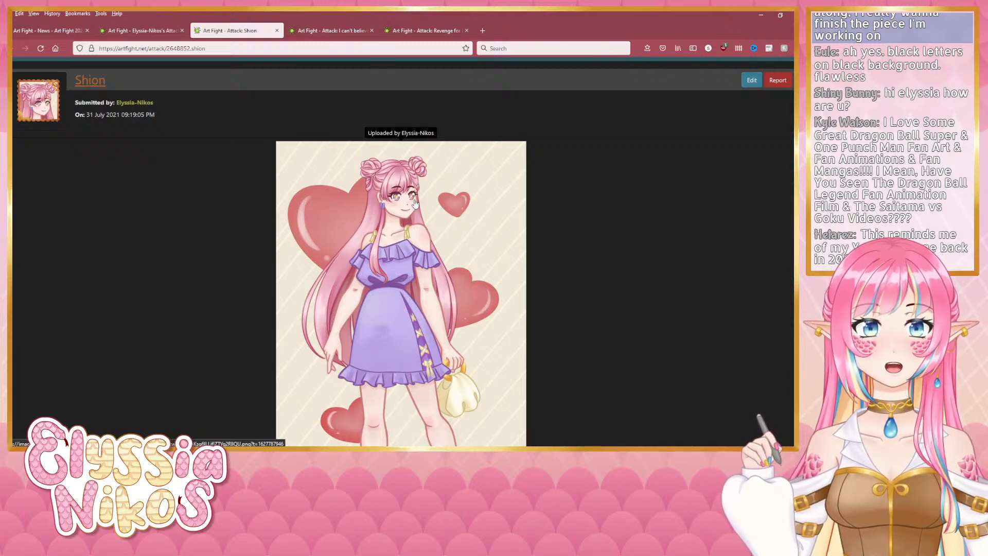
{"action": "scroll", "coordinate": [415, 203], "scroll_direction": "down", "scroll_amount": 3}
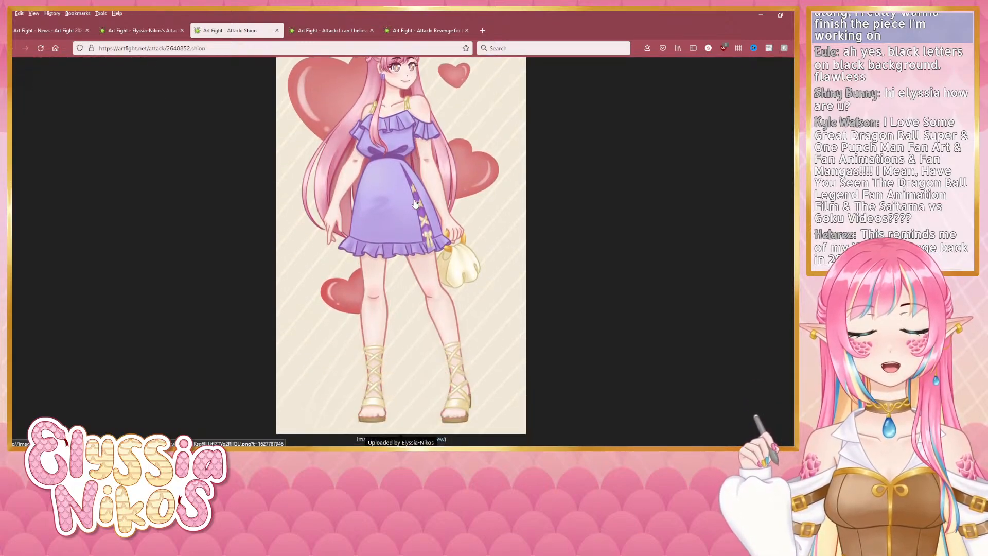
{"action": "scroll", "coordinate": [417, 204], "scroll_direction": "up", "scroll_amount": 2}
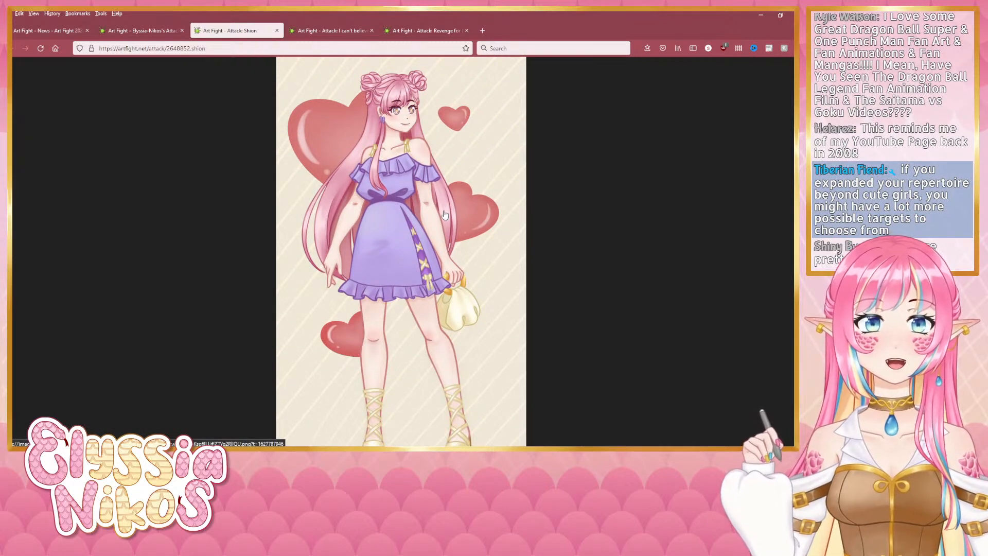
{"action": "scroll", "coordinate": [444, 214], "scroll_direction": "down", "scroll_amount": 2}
{"action": "scroll", "coordinate": [444, 214], "scroll_direction": "up", "scroll_amount": 3}
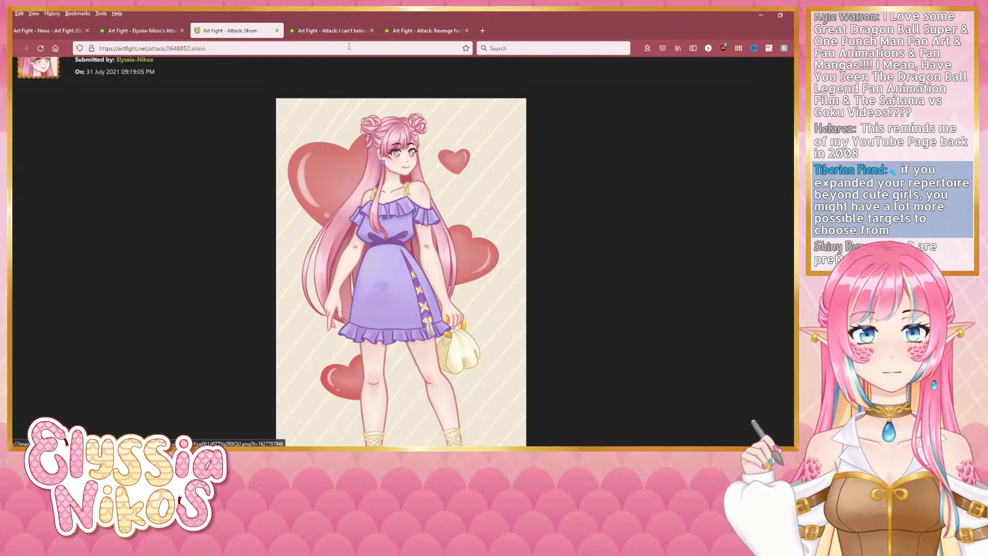
View the artwork of the two characters holding hands and the blonde character in Revenge for Luna
{"action": "left_click", "coordinate": [329, 31]}
{"action": "scroll", "coordinate": [547, 381], "scroll_direction": "down", "scroll_amount": 4}
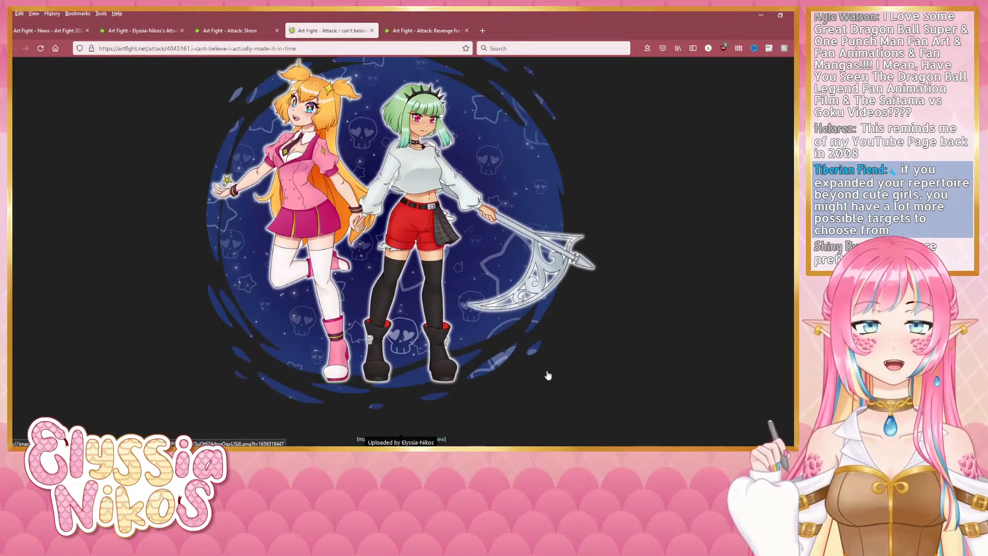
{"action": "scroll", "coordinate": [294, 147], "scroll_direction": "up", "scroll_amount": 3}
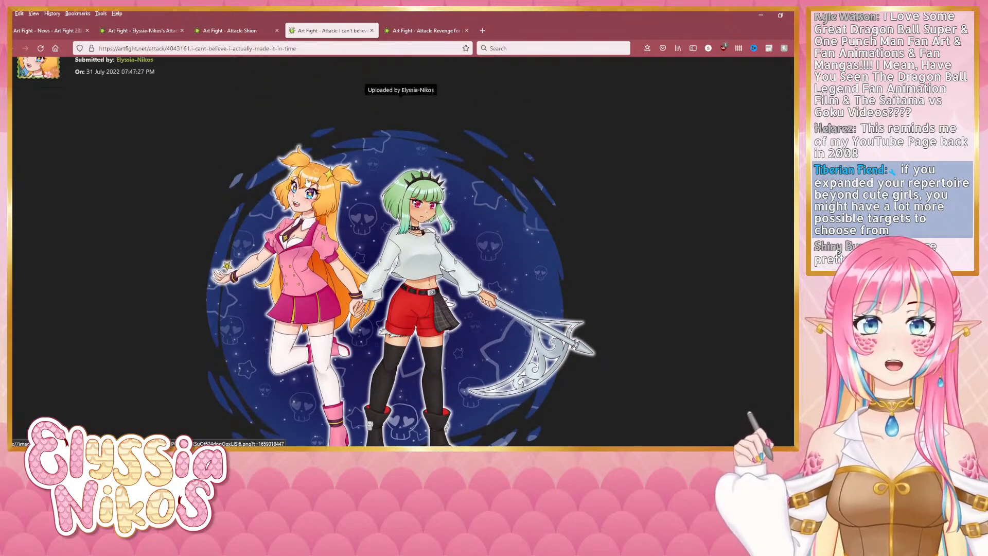
{"action": "scroll", "coordinate": [301, 213], "scroll_direction": "down", "scroll_amount": 1}
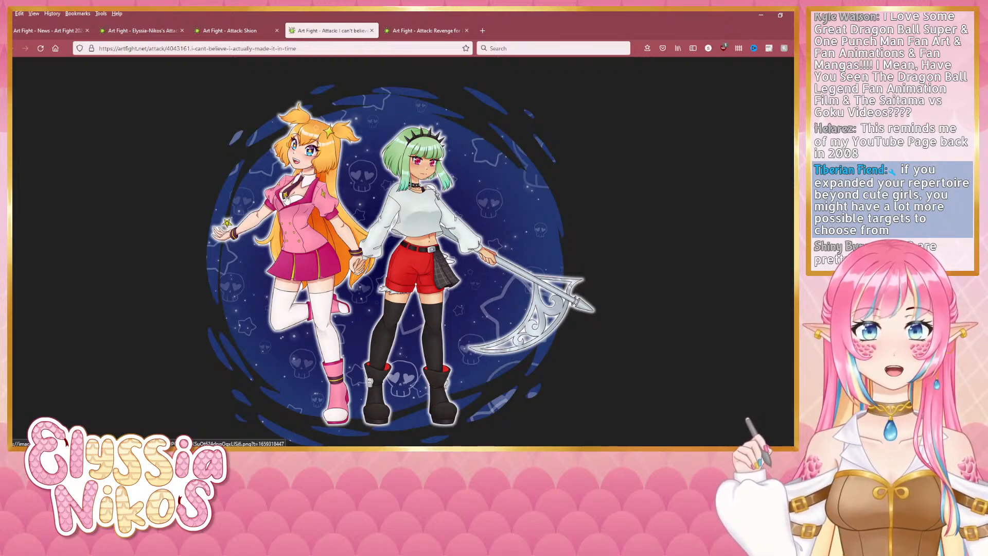
{"action": "left_click", "coordinate": [426, 32]}
{"action": "scroll", "coordinate": [432, 206], "scroll_direction": "down", "scroll_amount": 3}
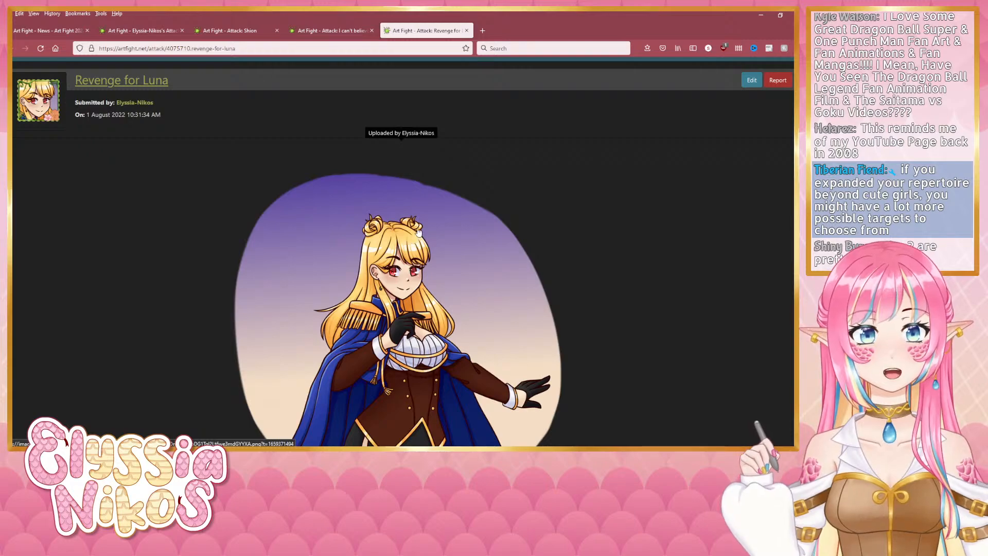
{"action": "scroll", "coordinate": [417, 234], "scroll_direction": "down", "scroll_amount": 1}
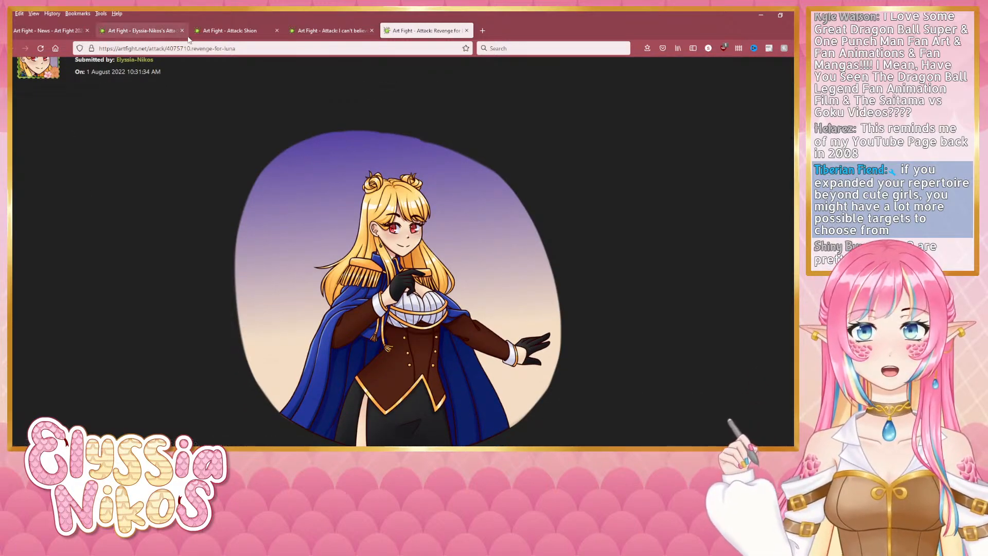
Compare the Shion artwork with the two 2022 attacks, closing all three attack tabs when finished
{"action": "left_click", "coordinate": [223, 32]}
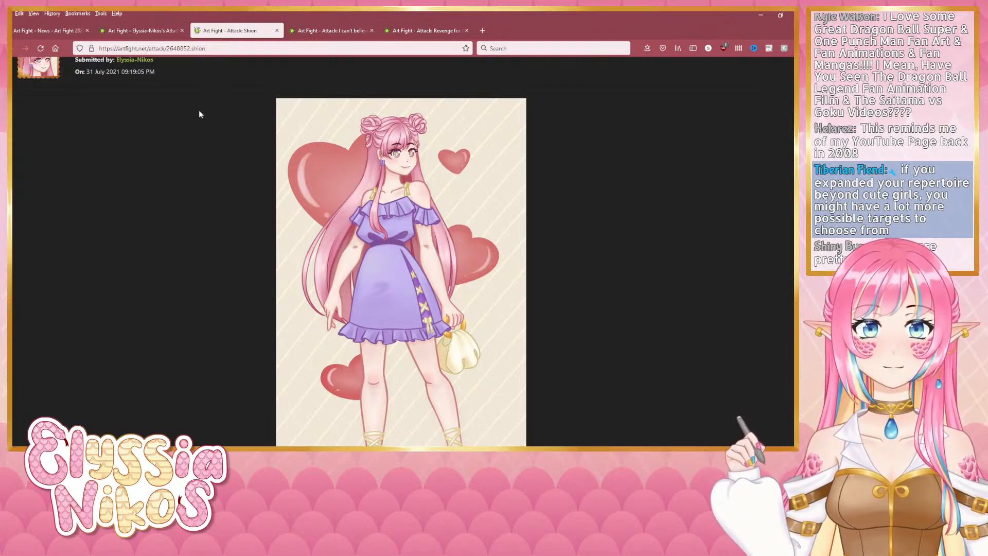
{"action": "left_click", "coordinate": [406, 31]}
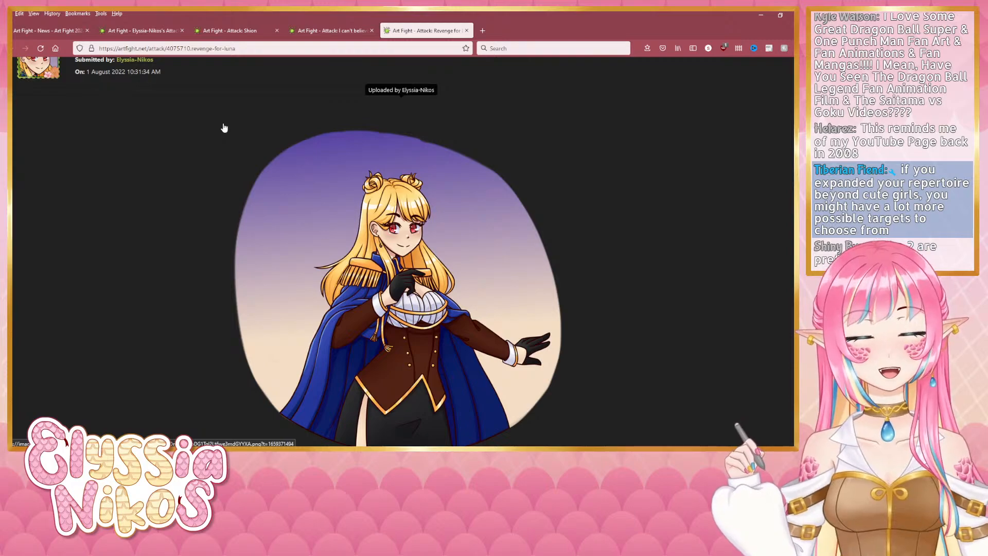
{"action": "left_click", "coordinate": [333, 36]}
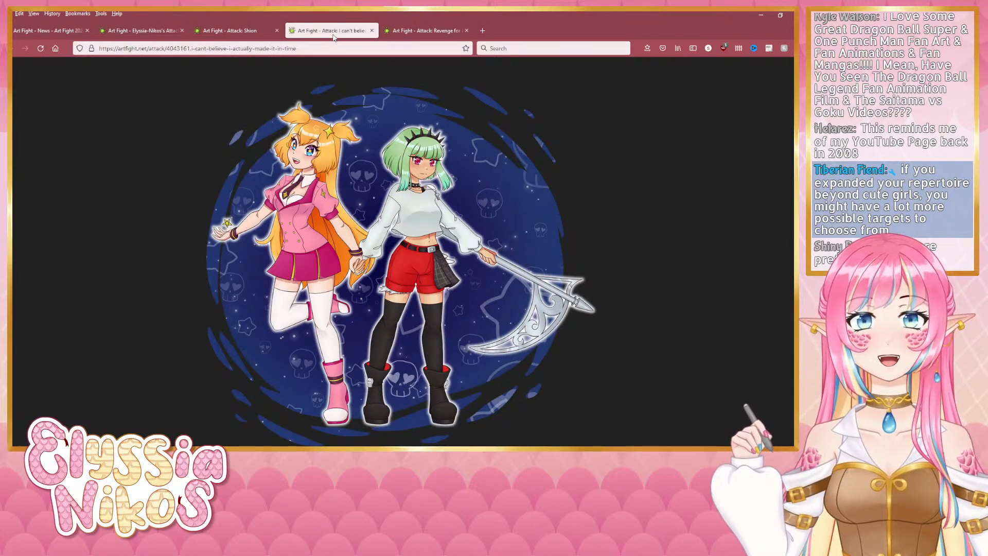
{"action": "left_click", "coordinate": [262, 34]}
{"action": "middle_click", "coordinate": [270, 36]}
{"action": "middle_click", "coordinate": [270, 36]}
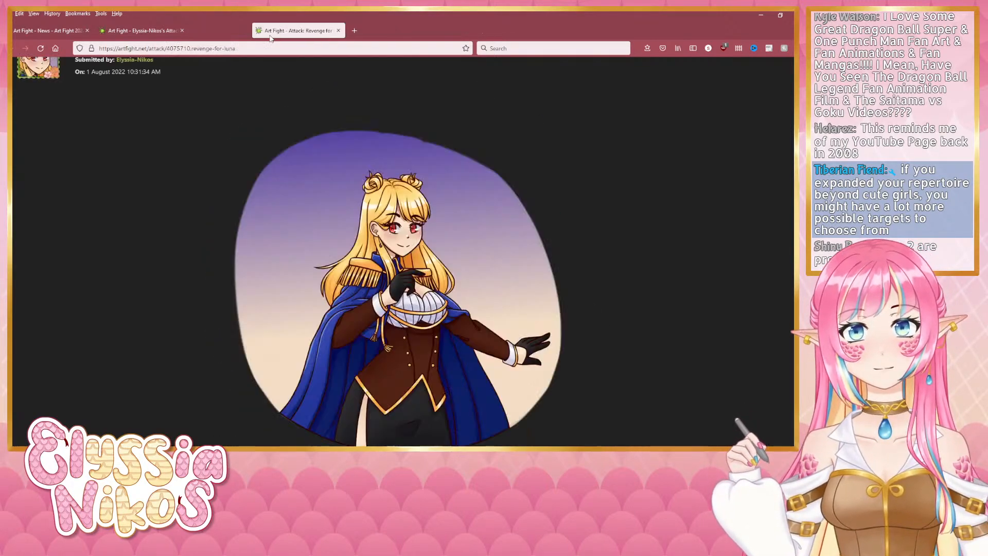
{"action": "middle_click", "coordinate": [270, 35]}
{"action": "scroll", "coordinate": [388, 198], "scroll_direction": "down", "scroll_amount": 1}
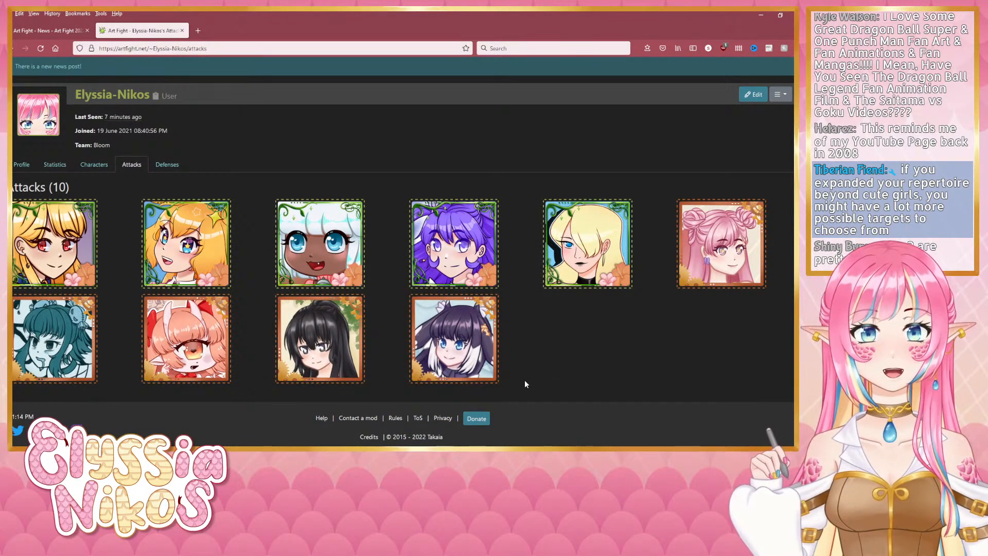
Close the attacks list and go back to the beginning of the Bloom vs Wither results news post
{"action": "middle_click", "coordinate": [163, 33]}
{"action": "scroll", "coordinate": [539, 347], "scroll_direction": "up", "scroll_amount": 10}
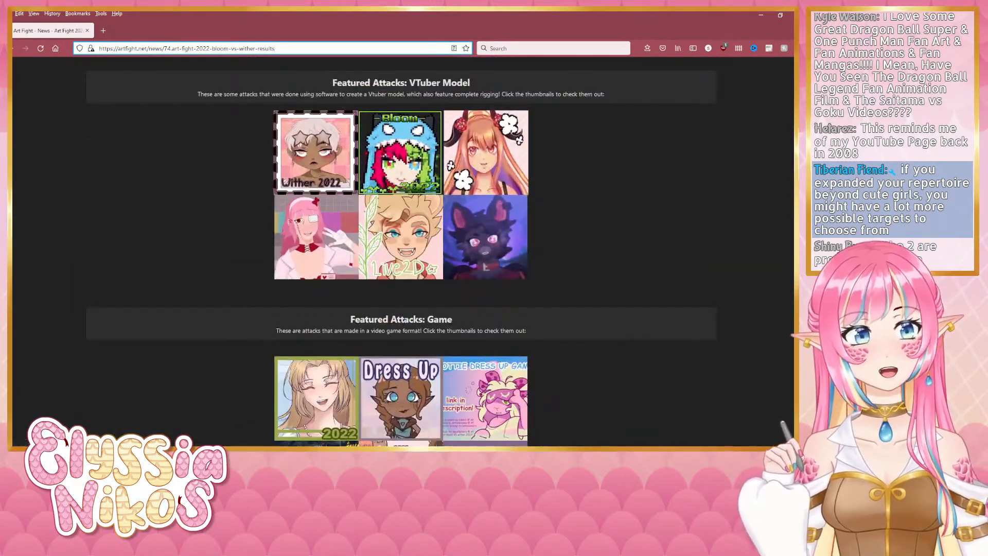
{"action": "scroll", "coordinate": [539, 347], "scroll_direction": "up", "scroll_amount": 15}
{"action": "scroll", "coordinate": [789, 142], "scroll_direction": "up", "scroll_amount": 15}
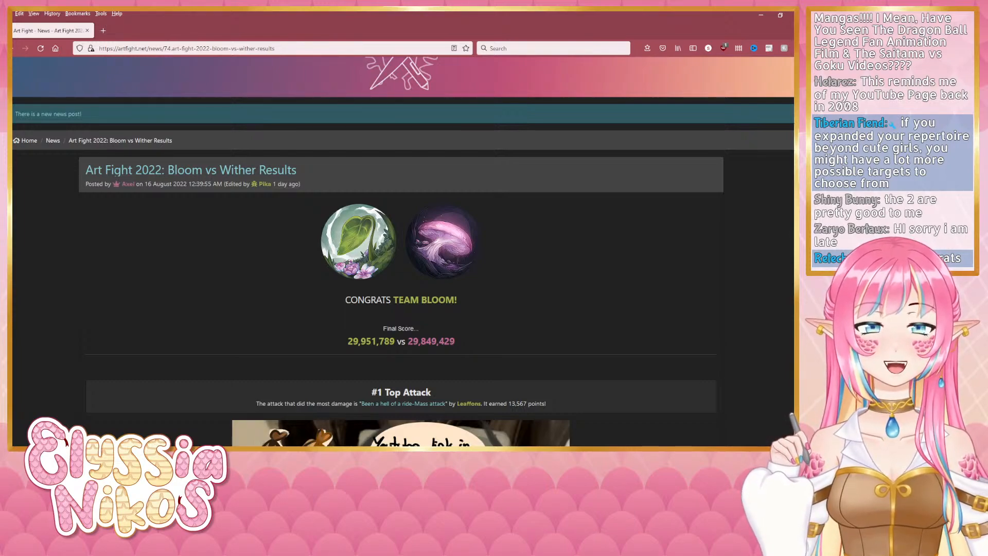
Highlight the final score of both teams and the thousands part of Team Bloom's score in the results post
{"action": "left_click_drag", "start_coordinate": [342, 341], "coordinate": [458, 346]}
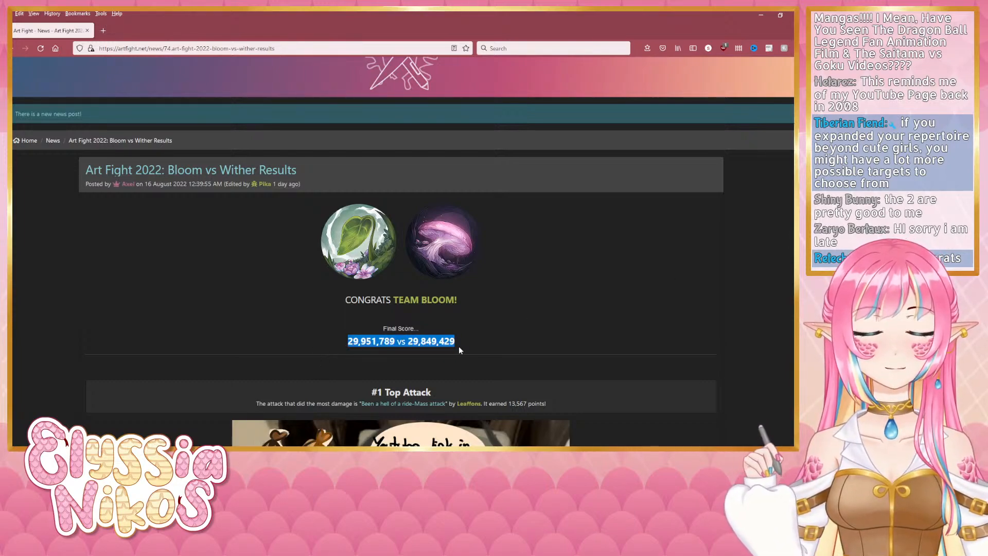
{"action": "left_click", "coordinate": [523, 348]}
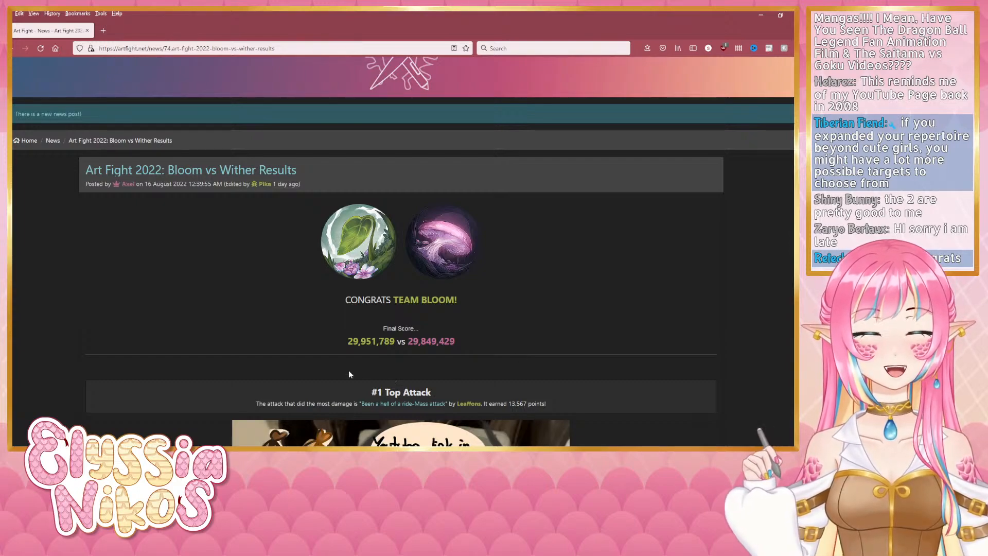
{"action": "left_click_drag", "start_coordinate": [365, 346], "coordinate": [377, 347]}
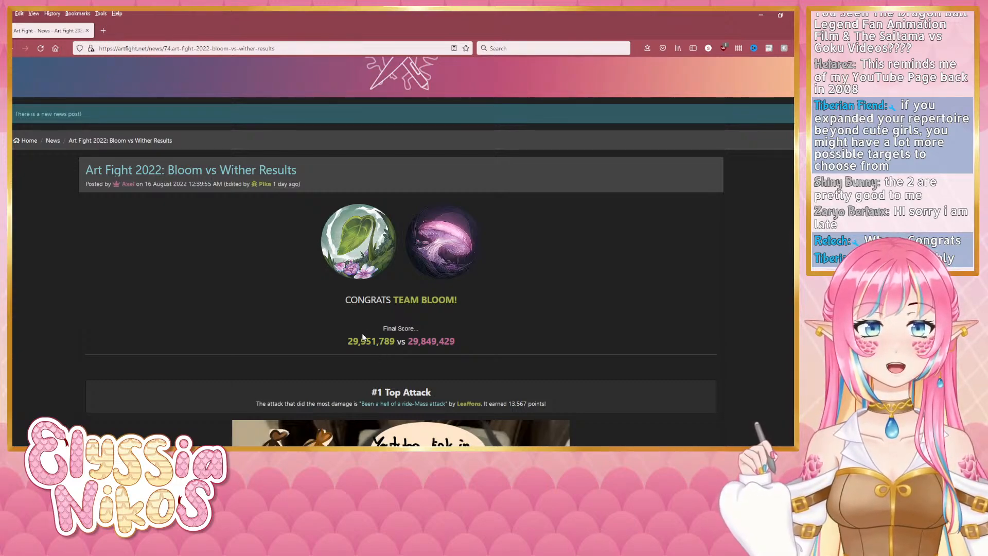
{"action": "left_click_drag", "start_coordinate": [359, 342], "coordinate": [377, 341]}
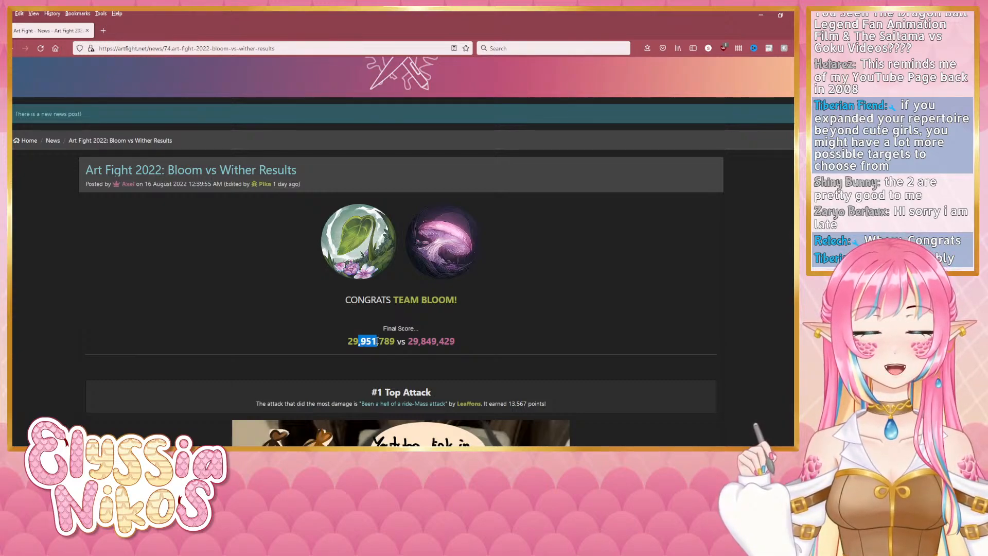
{"action": "left_click", "coordinate": [534, 337]}
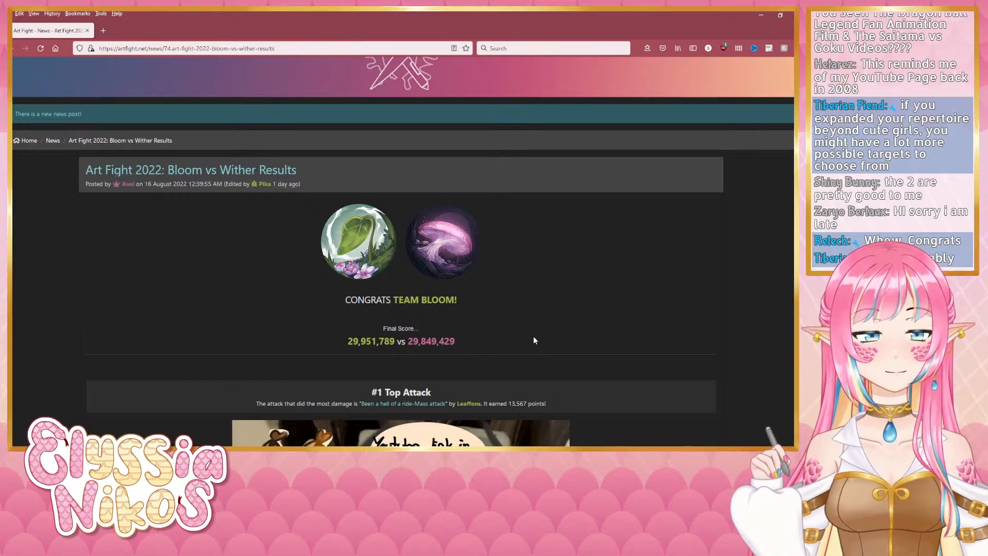
{"action": "left_click_drag", "start_coordinate": [334, 339], "coordinate": [560, 365]}
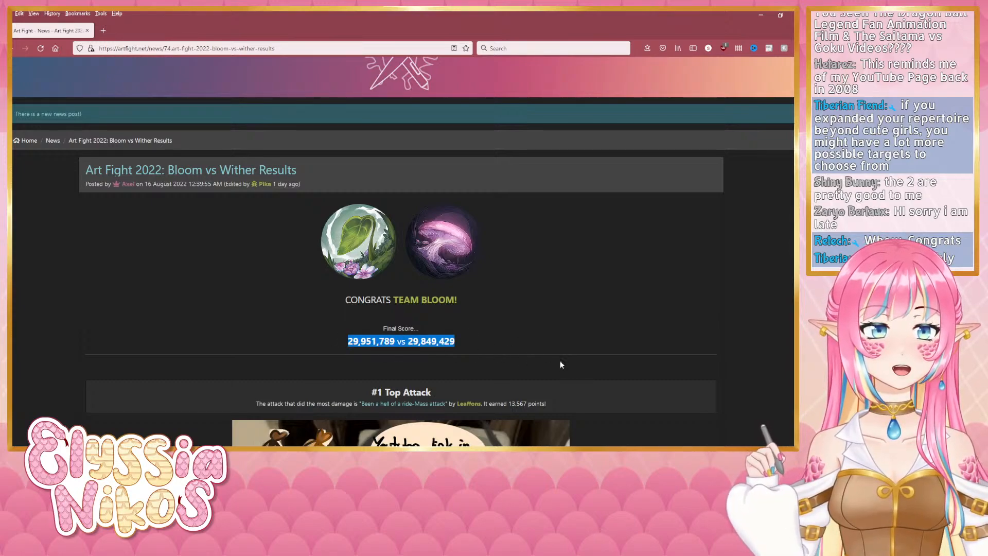
{"action": "left_click", "coordinate": [584, 352]}
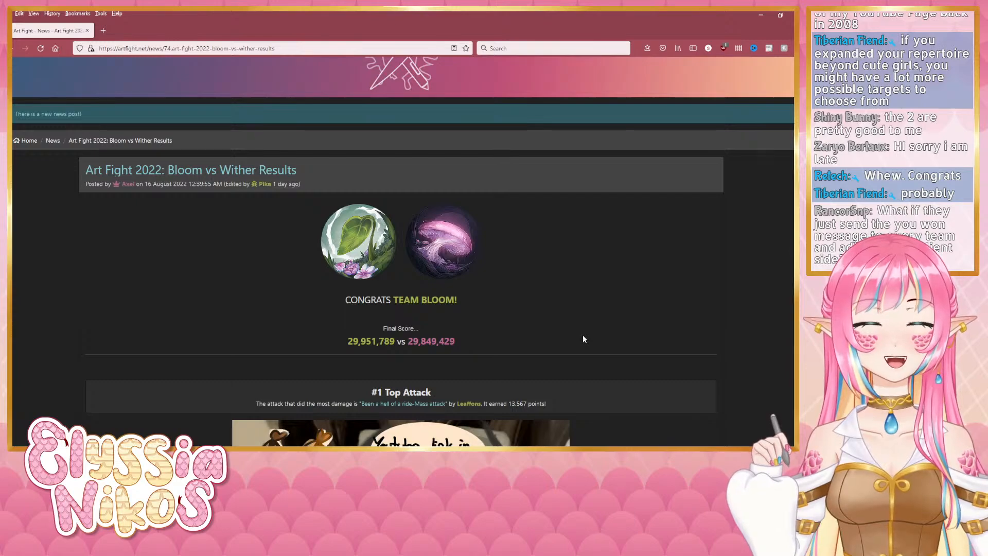
{"action": "scroll", "coordinate": [755, 287], "scroll_direction": "up", "scroll_amount": 1}
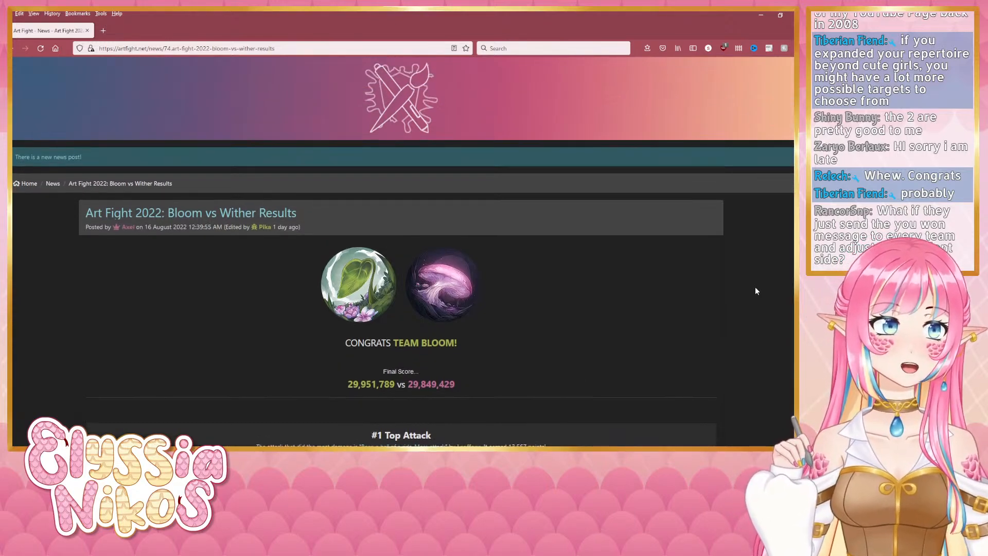
{"action": "scroll", "coordinate": [756, 289], "scroll_direction": "down", "scroll_amount": 2}
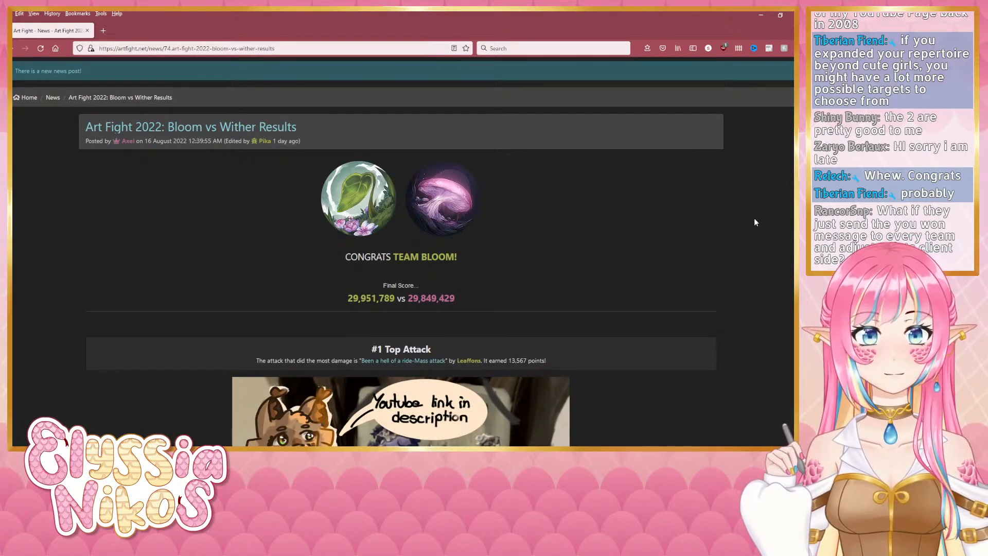
Open the user's own profile in a separate tab and show its Statistics section
{"action": "scroll", "coordinate": [754, 217], "scroll_direction": "up", "scroll_amount": 3}
{"action": "left_click", "coordinate": [790, 71]}
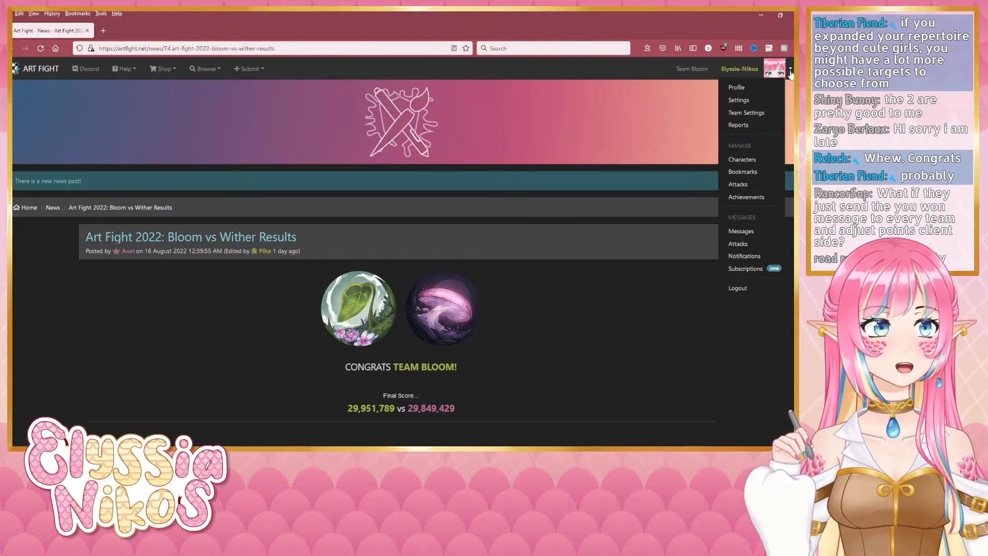
{"action": "middle_click", "coordinate": [746, 72]}
{"action": "left_click", "coordinate": [169, 32]}
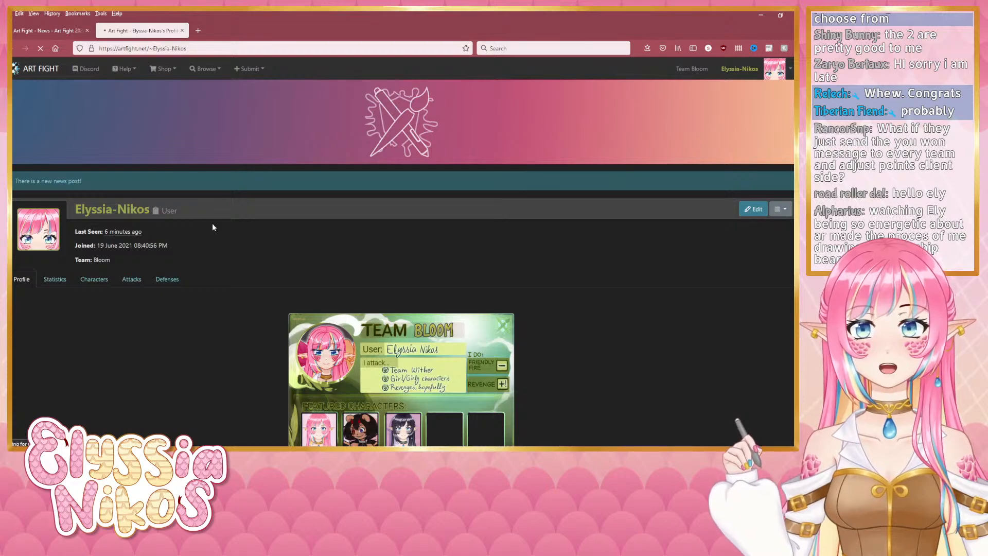
{"action": "left_click", "coordinate": [55, 279]}
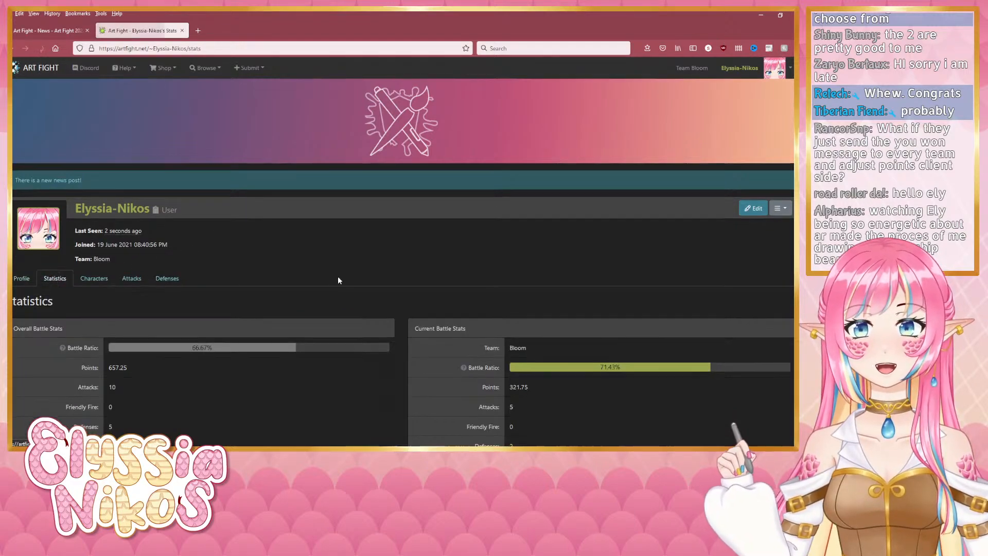
Highlight the Points value in the Current Battle Stats and clear the highlight when finished
{"action": "scroll", "coordinate": [380, 262], "scroll_direction": "down", "scroll_amount": 3}
{"action": "mouse_move", "coordinate": [524, 216]}
{"action": "left_mouse_down"}
{"action": "mouse_move", "coordinate": [502, 215]}
{"action": "mouse_move", "coordinate": [539, 215]}
{"action": "mouse_move", "coordinate": [510, 216]}
{"action": "left_mouse_up"}
{"action": "left_click", "coordinate": [554, 223]}
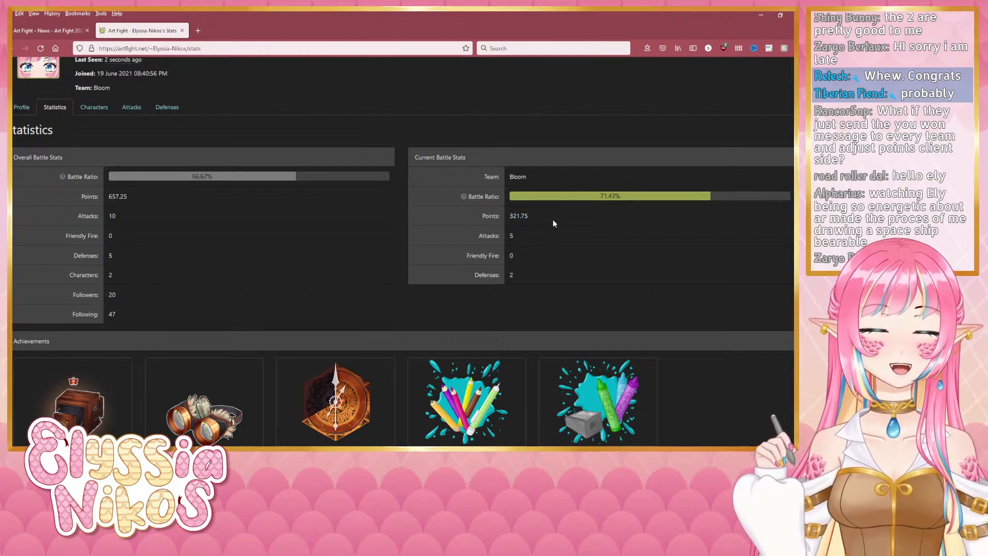
{"action": "scroll", "coordinate": [553, 223], "scroll_direction": "up", "scroll_amount": 1}
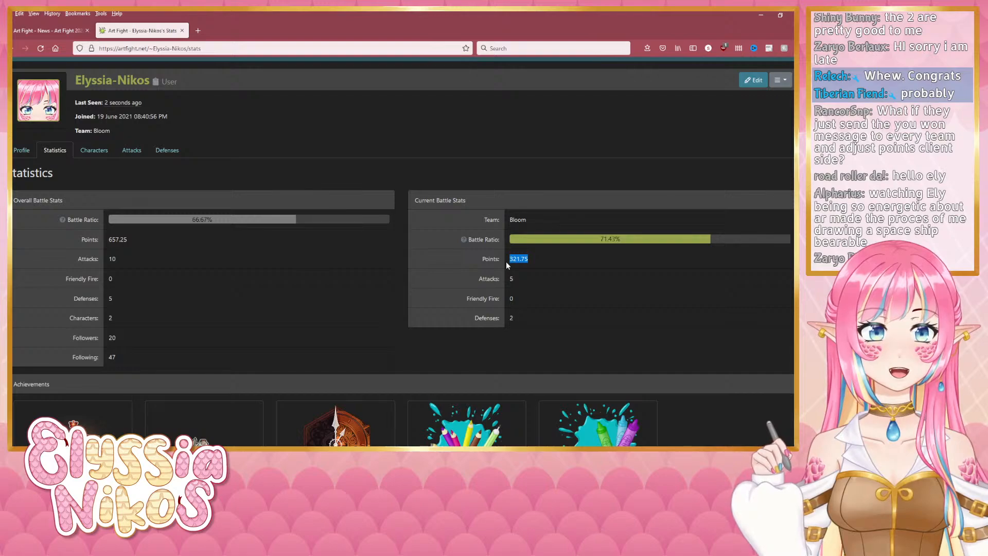
{"action": "left_click", "coordinate": [548, 262]}
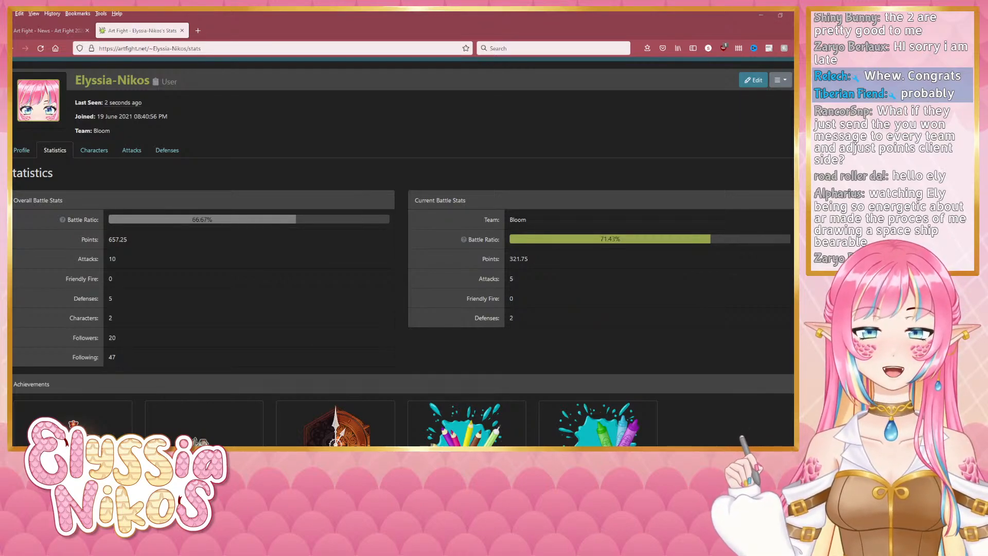
Switch to PaintTool SAI with the NewCanvas1 drawing
{"action": "key", "text": "alt+Tab"}
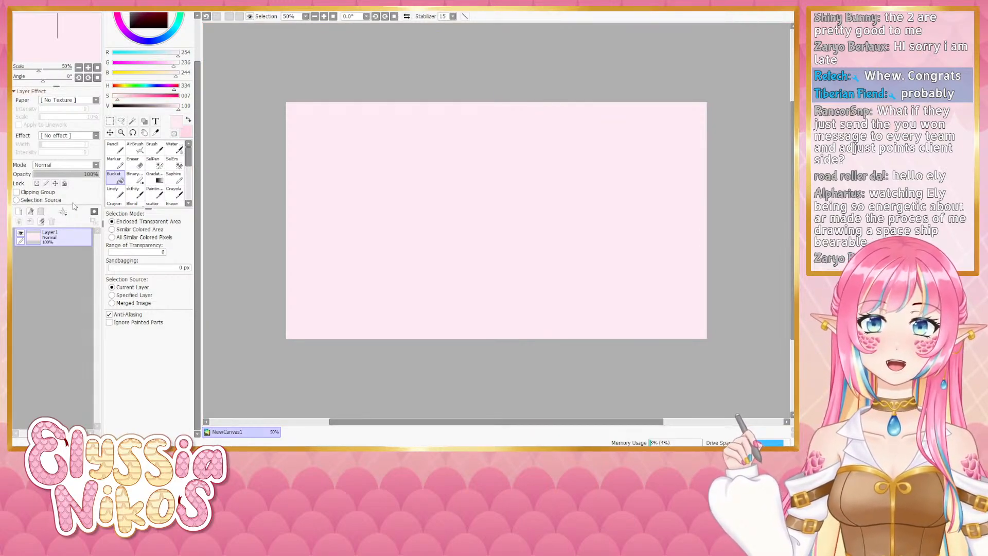
Add a new layer above Layer1, set the colour to dark crimson (RGB 145, 0, 47) and choose a blending brush
{"action": "left_click", "coordinate": [19, 212]}
{"action": "left_click", "coordinate": [169, 99]}
{"action": "left_click_drag", "start_coordinate": [178, 108], "coordinate": [150, 109]}
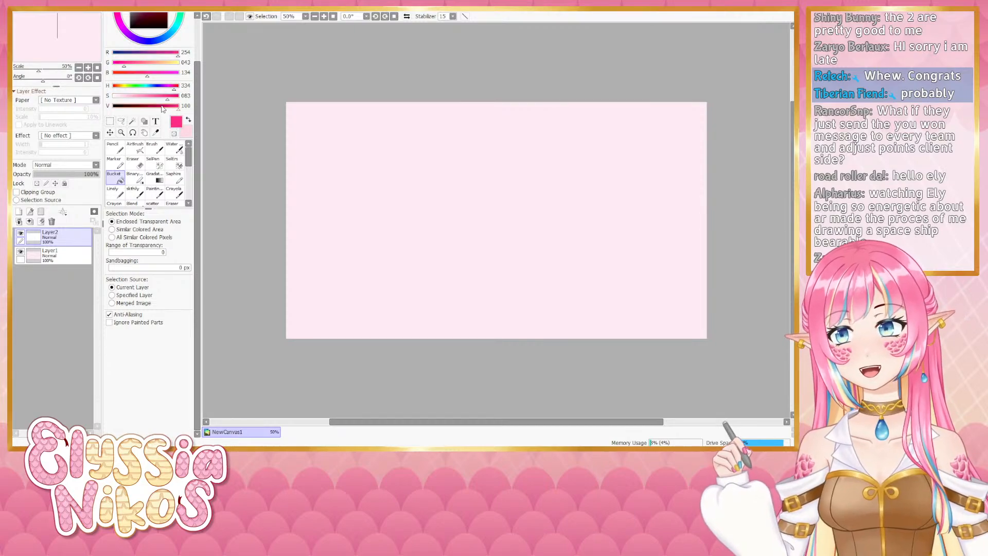
{"action": "left_click", "coordinate": [135, 191]}
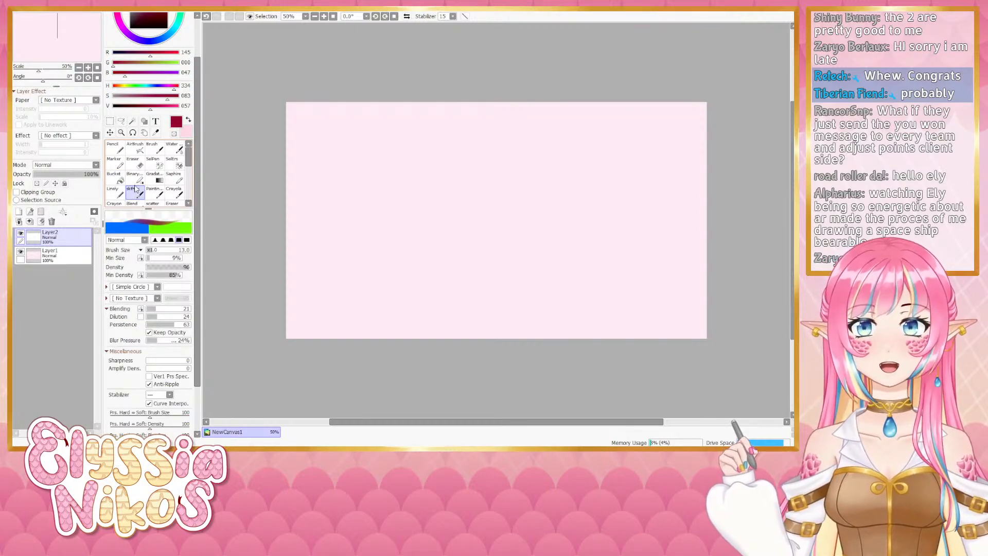
{"action": "left_click_drag", "start_coordinate": [199, 143], "coordinate": [196, 92]}
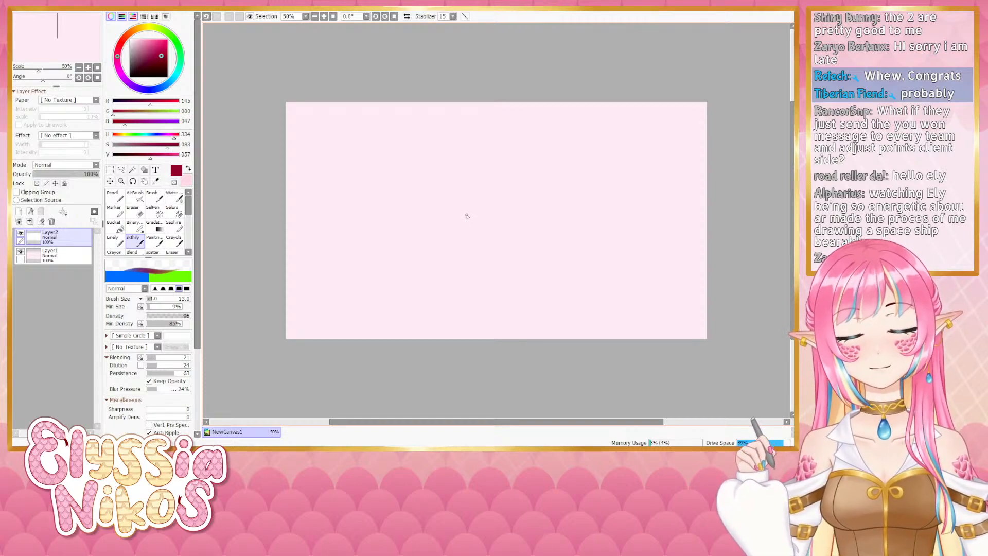
{"action": "left_click_drag", "start_coordinate": [466, 216], "coordinate": [474, 221]}
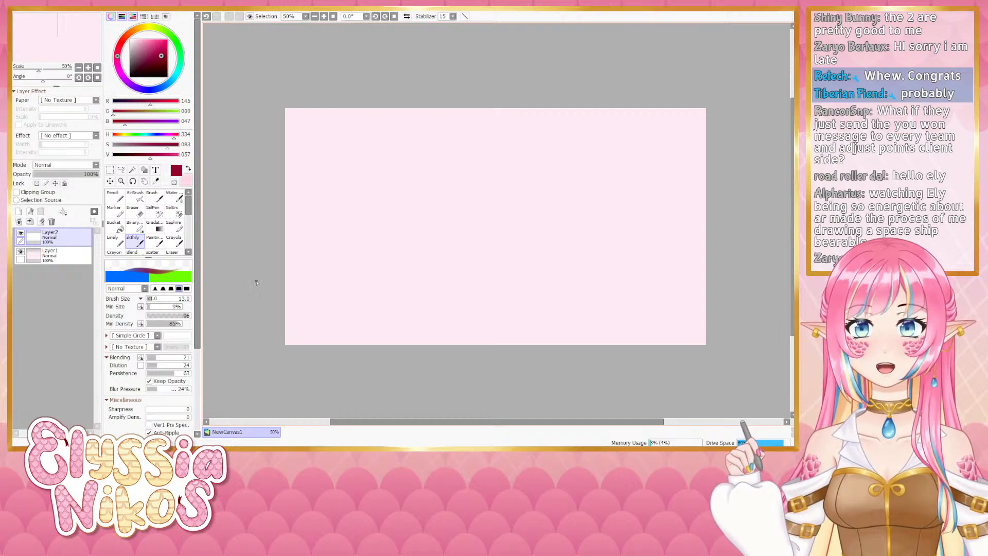
{"action": "left_click_drag", "start_coordinate": [309, 245], "coordinate": [280, 254]}
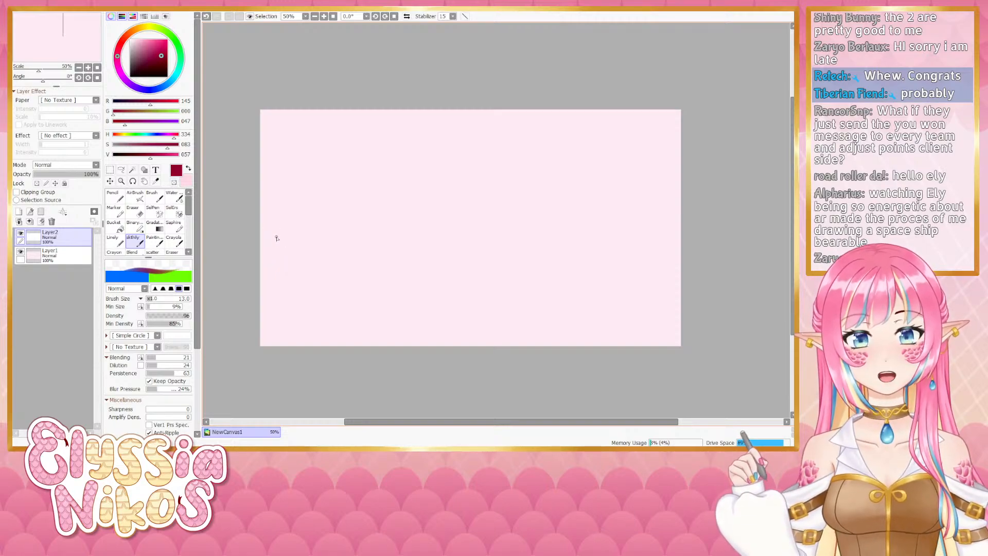
{"action": "left_click_drag", "start_coordinate": [359, 238], "coordinate": [351, 228]}
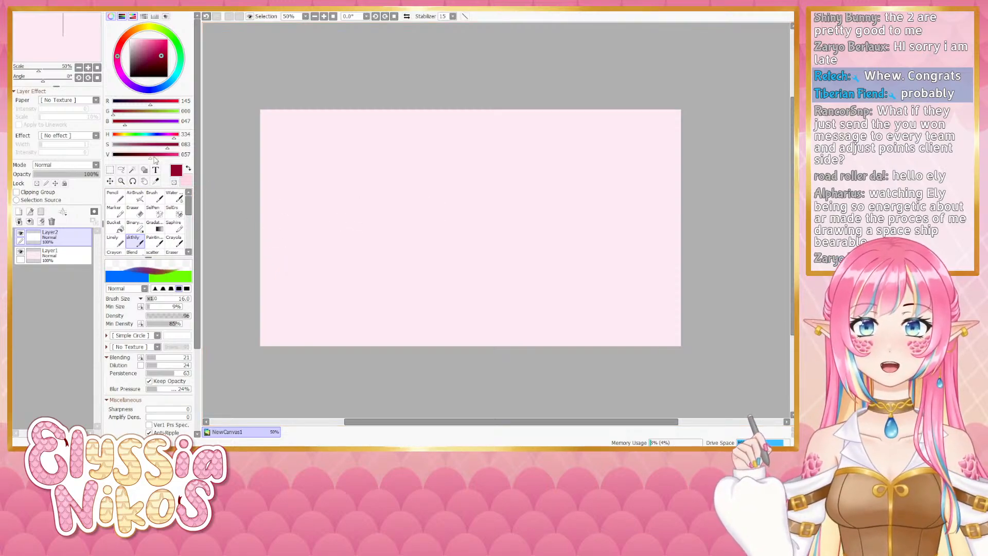
{"action": "key", "text": "Page_Up"}
{"action": "key", "text": "Page_Up"}
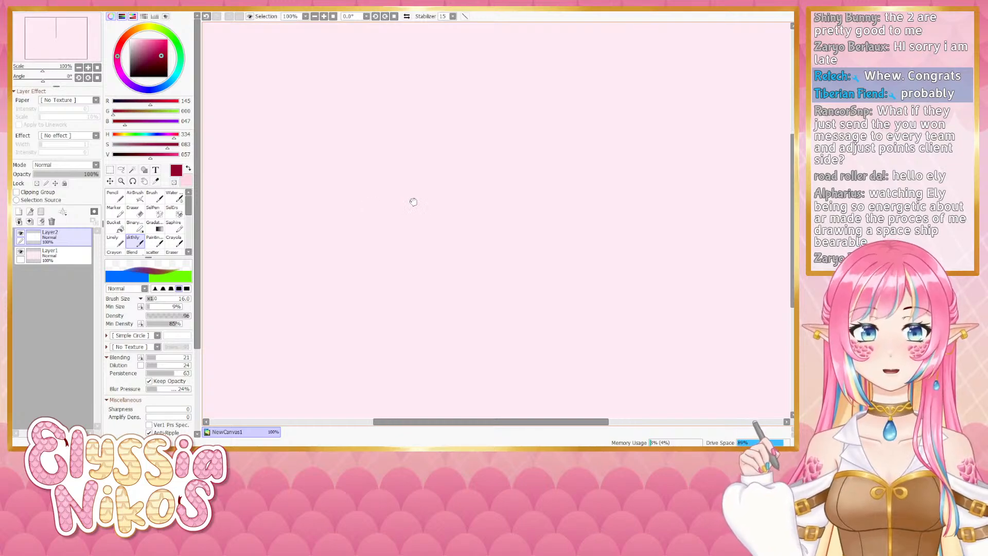
{"action": "key", "text": "Page_Down"}
{"action": "key", "text": "Page_Down"}
{"action": "left_click_drag", "start_coordinate": [352, 231], "coordinate": [316, 239]}
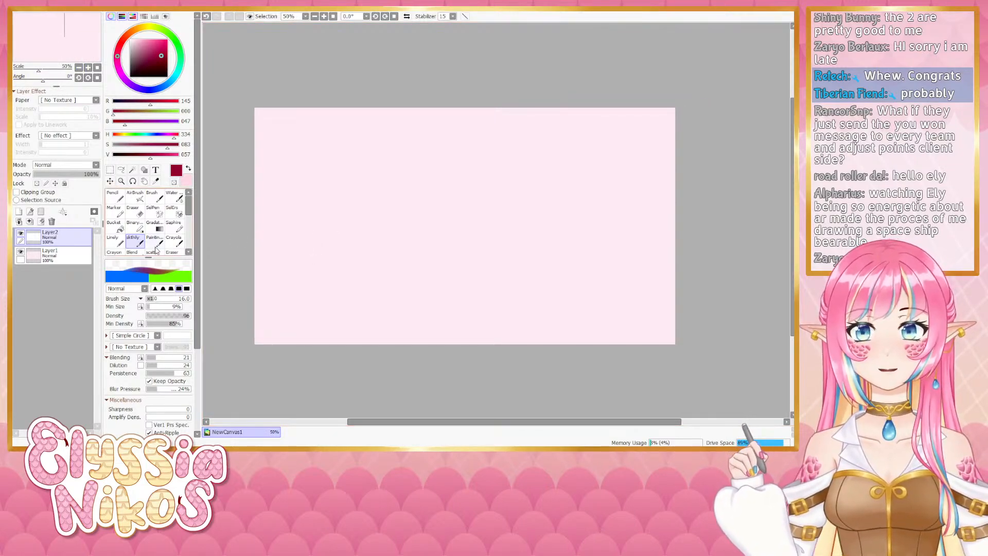
Use the sharp line brush at size 11 to handwrite "- Yomi" in the canvas's upper-left corner, redoing the dot of the i
{"action": "left_click", "coordinate": [115, 241]}
{"action": "key", "text": "bracketright"}
{"action": "key", "text": "bracketright"}
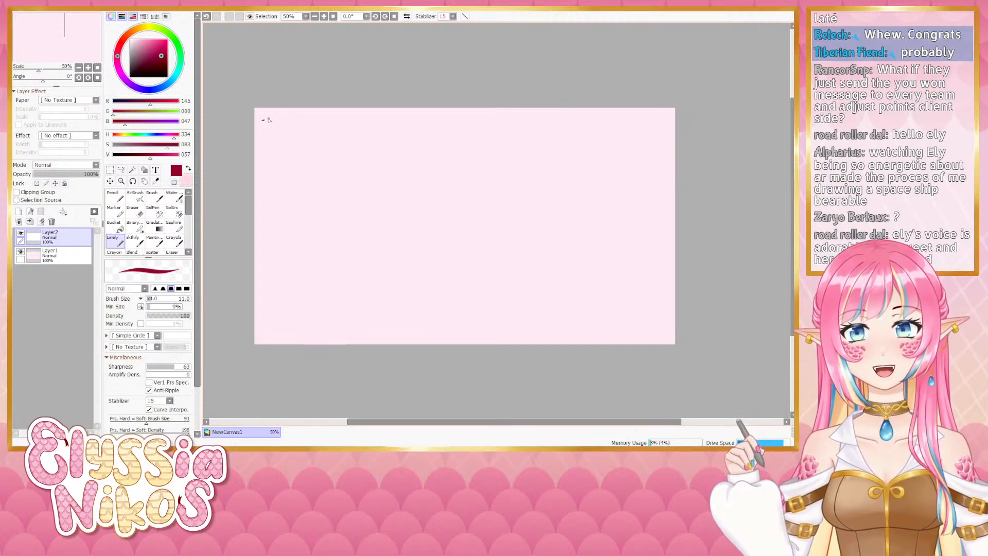
{"action": "key", "text": "ctrl+z"}
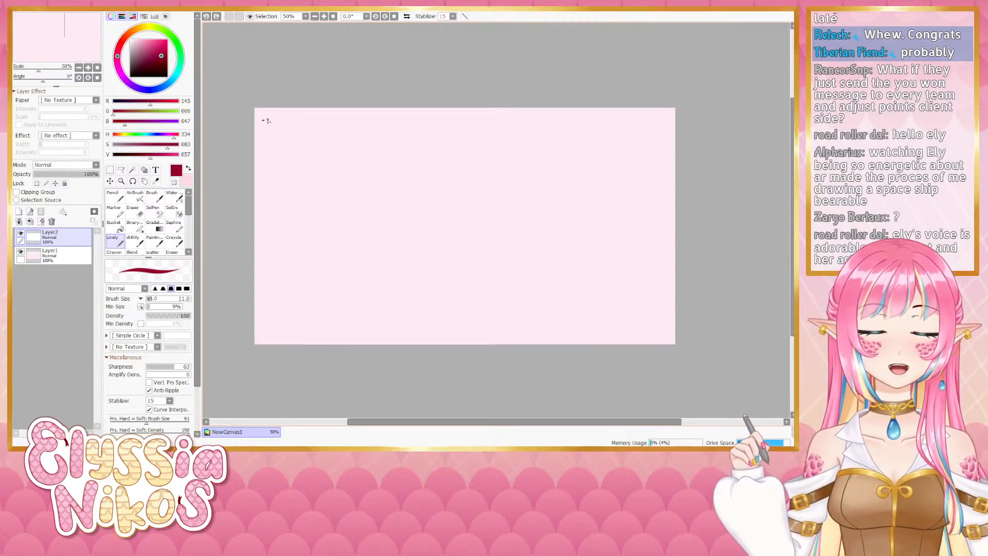
{"action": "mouse_move", "coordinate": [266, 115]}
{"action": "left_mouse_down"}
{"action": "mouse_move", "coordinate": [269, 128]}
{"action": "mouse_move", "coordinate": [293, 123]}
{"action": "left_mouse_up"}
{"action": "left_click", "coordinate": [293, 116]}
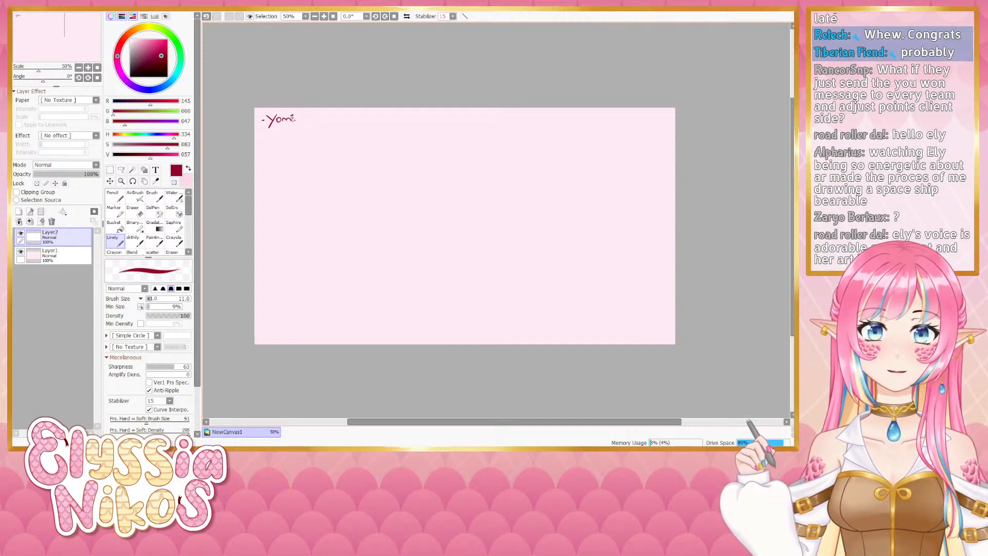
{"action": "key", "text": "ctrl+z"}
{"action": "left_click", "coordinate": [293, 114]}
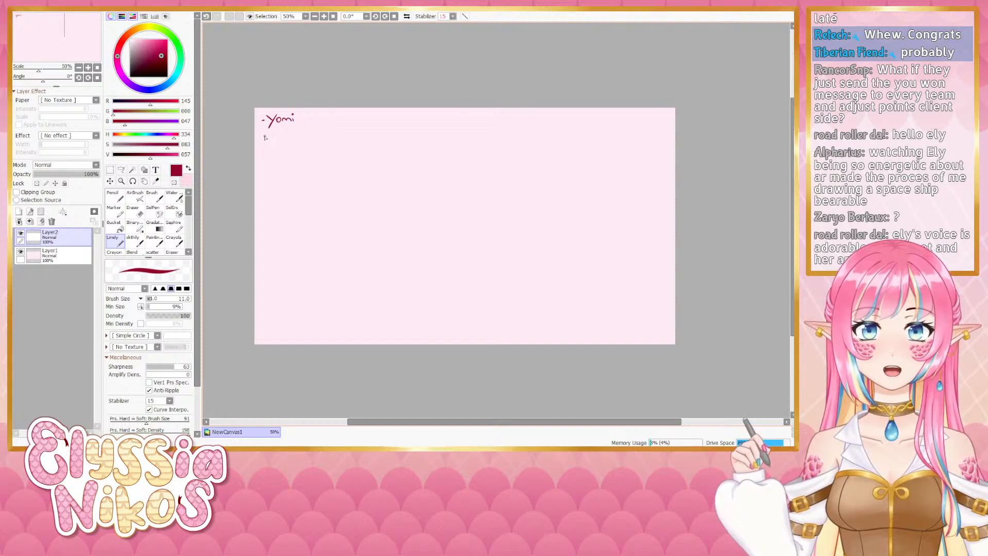
Handwrite "- Lina" and "- Maou" below the first list entry, undoing and redrawing the last letter of "Maou"
{"action": "mouse_move", "coordinate": [261, 138]}
{"action": "left_mouse_down"}
{"action": "mouse_move", "coordinate": [288, 135]}
{"action": "mouse_move", "coordinate": [265, 150]}
{"action": "mouse_move", "coordinate": [292, 149]}
{"action": "left_mouse_up"}
{"action": "left_click", "coordinate": [278, 131]}
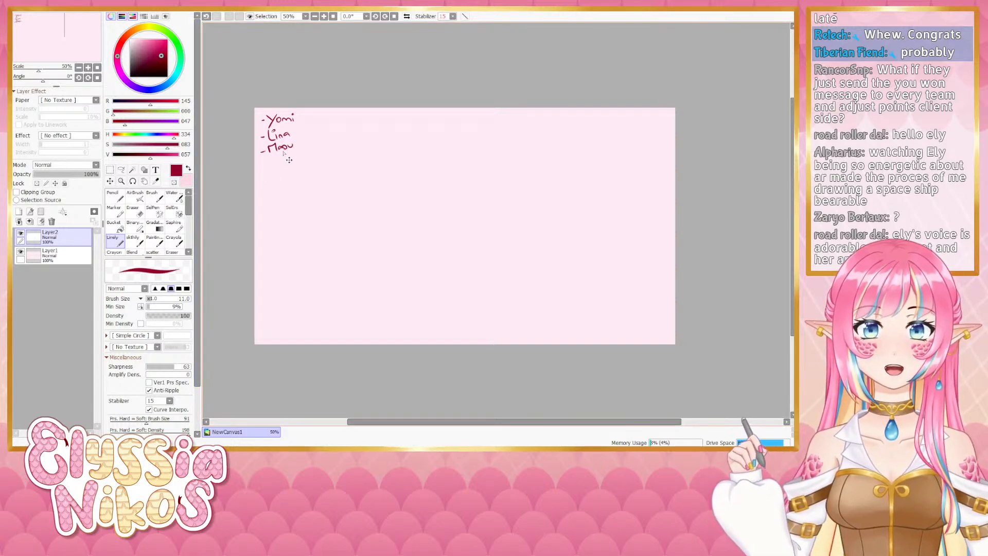
{"action": "key", "text": "ctrl+z"}
{"action": "key", "text": "ctrl+z"}
{"action": "key", "text": "ctrl+z"}
{"action": "left_click_drag", "start_coordinate": [289, 146], "coordinate": [295, 146]}
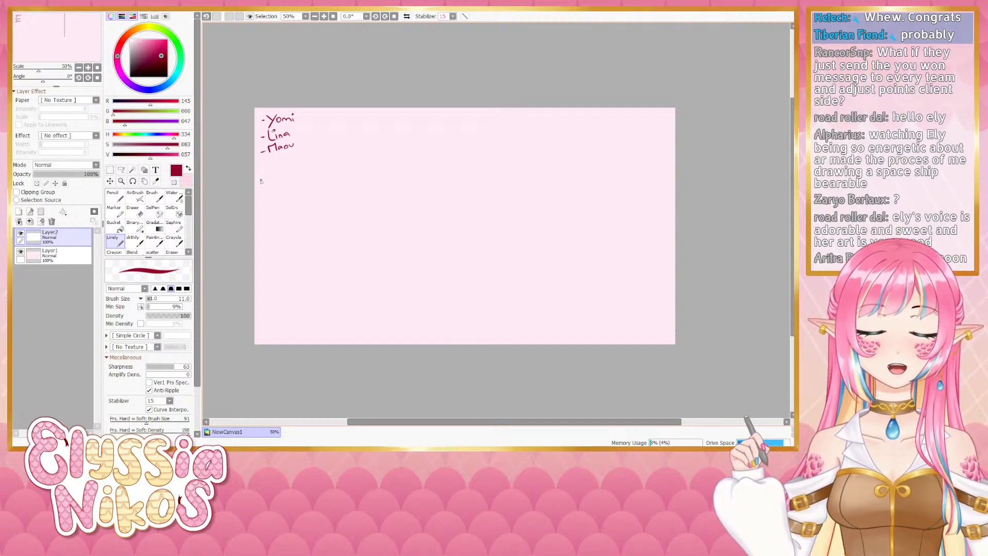
Draw a closing bracket along the right side of the three list entries
{"action": "left_click_drag", "start_coordinate": [257, 182], "coordinate": [251, 203]}
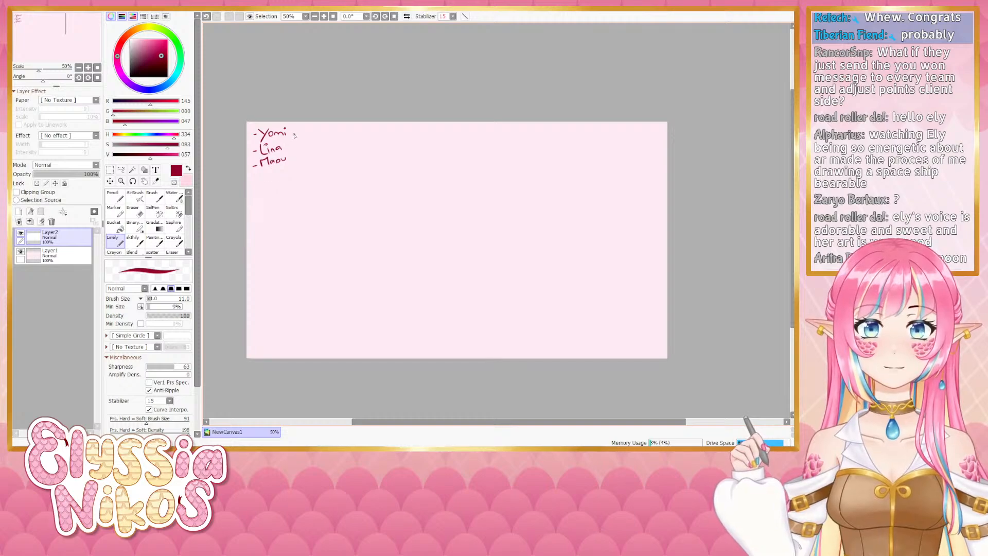
{"action": "left_click_drag", "start_coordinate": [293, 132], "coordinate": [296, 162]}
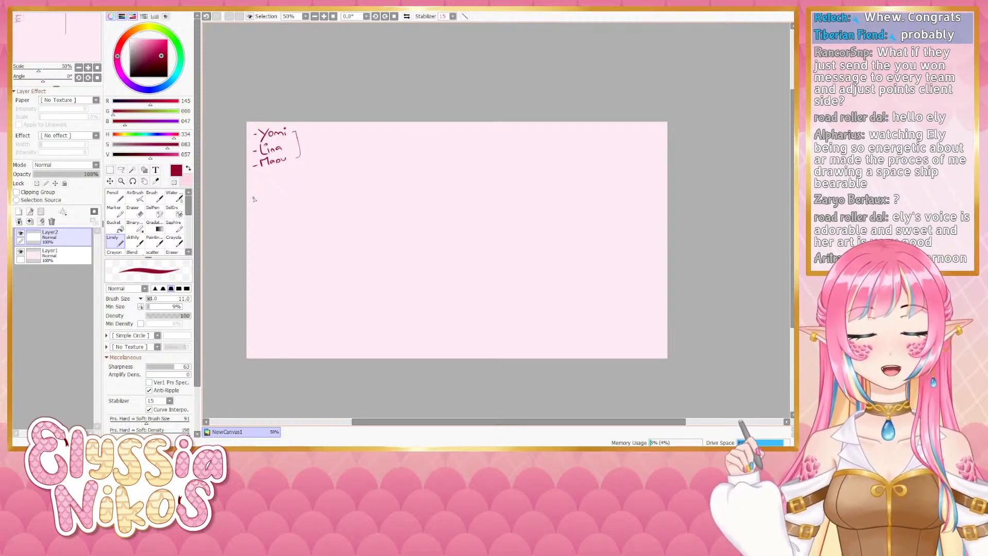
{"action": "left_click_drag", "start_coordinate": [261, 203], "coordinate": [265, 206]}
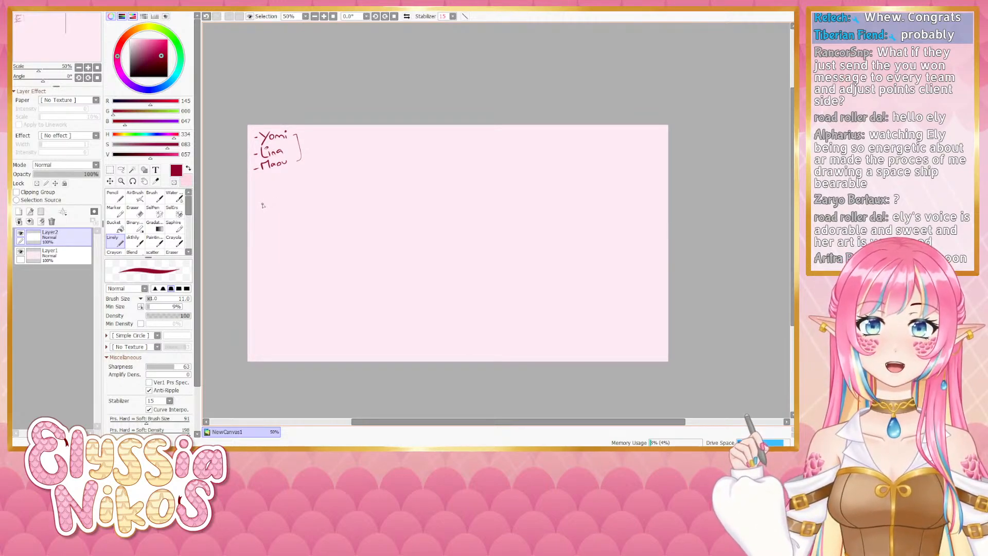
{"action": "left_click_drag", "start_coordinate": [260, 205], "coordinate": [271, 194]}
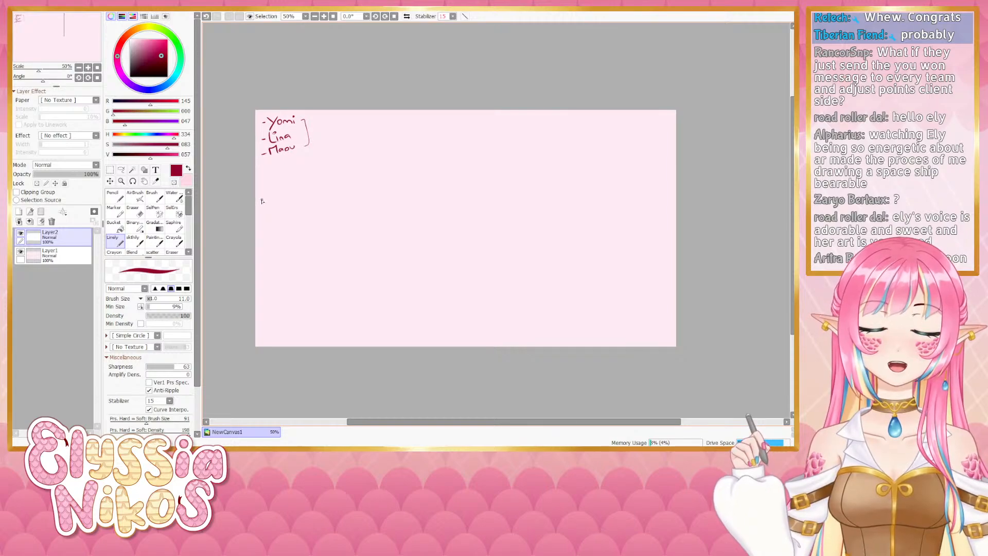
{"action": "left_click_drag", "start_coordinate": [260, 199], "coordinate": [273, 188]}
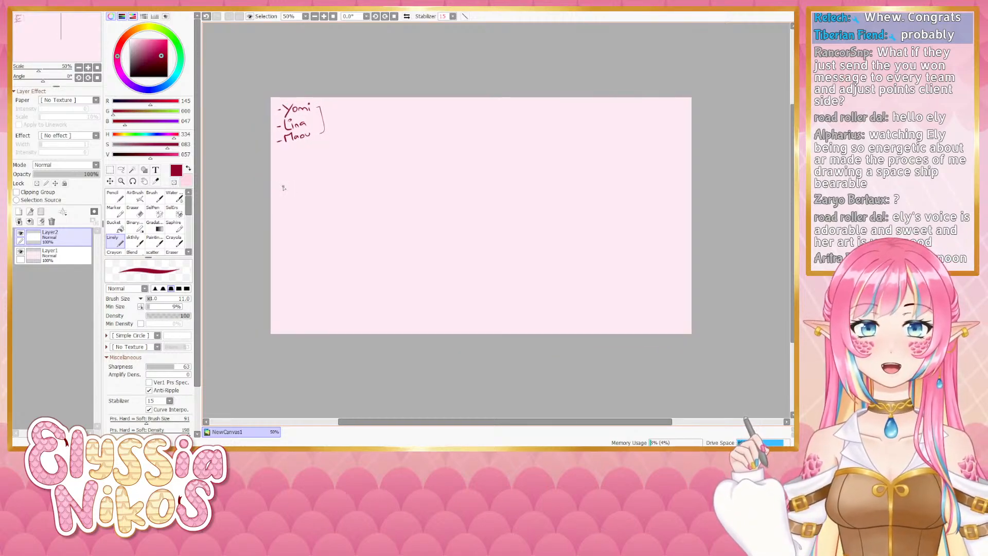
{"action": "left_click", "coordinate": [136, 243]}
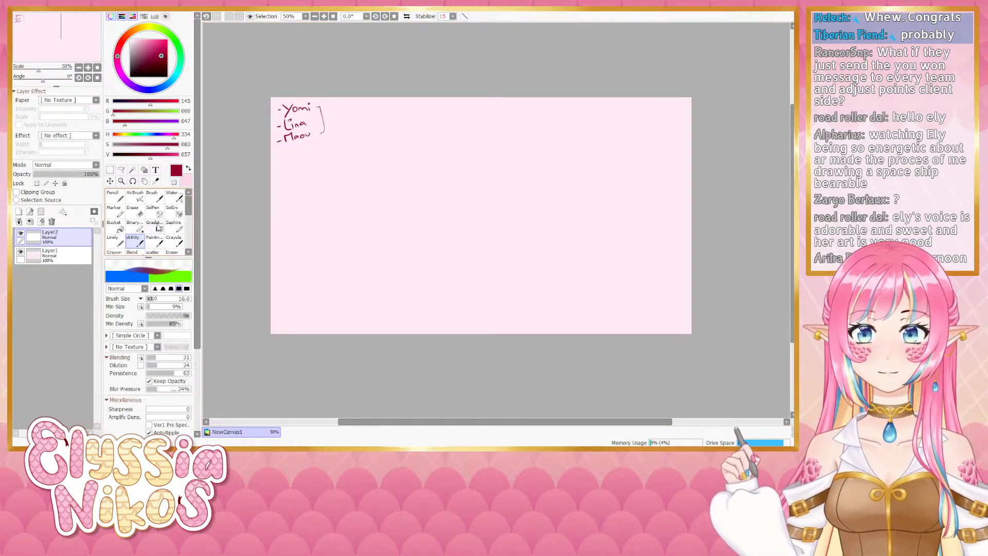
{"action": "left_click_drag", "start_coordinate": [322, 194], "coordinate": [275, 221]}
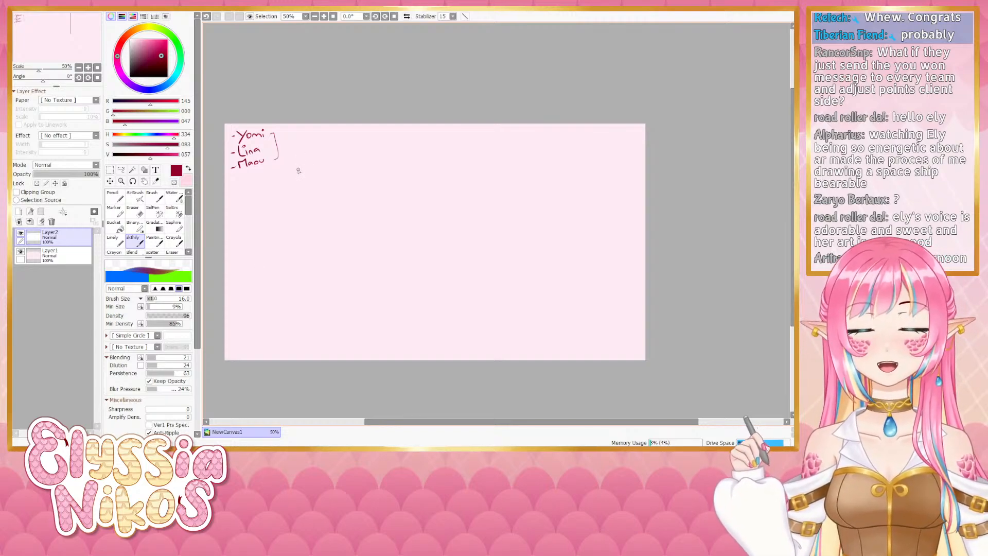
{"action": "left_click_drag", "start_coordinate": [292, 178], "coordinate": [338, 171]}
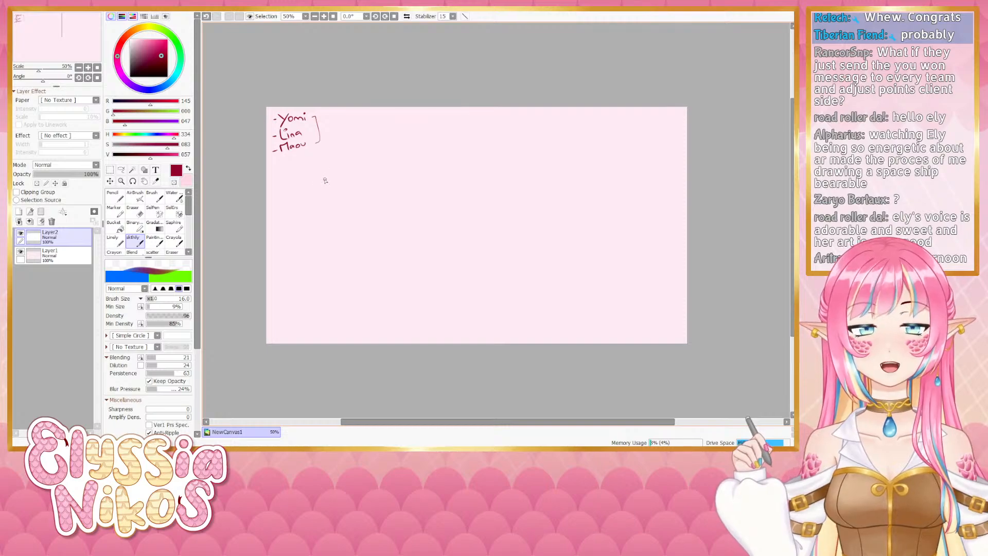
{"action": "scroll", "coordinate": [324, 181], "scroll_direction": "up", "scroll_amount": 1}
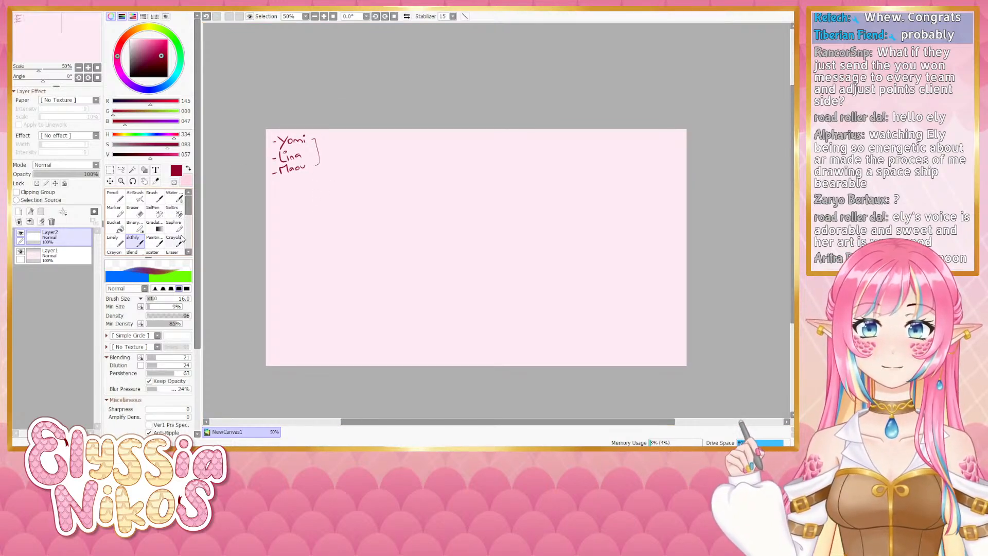
Return to the sharp line brush and add a small mark directly after "Maou" in the list
{"action": "left_click", "coordinate": [114, 240]}
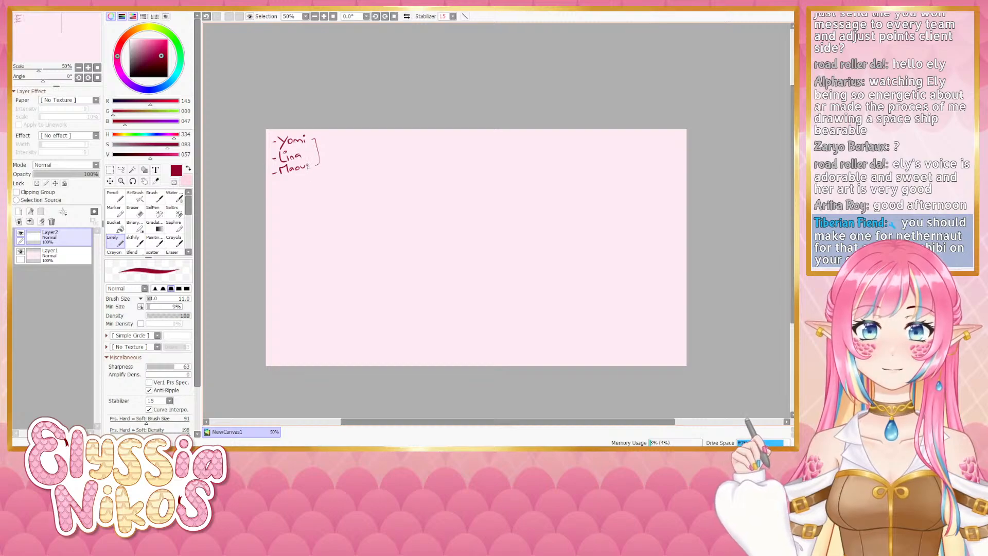
{"action": "left_click_drag", "start_coordinate": [307, 164], "coordinate": [310, 167]}
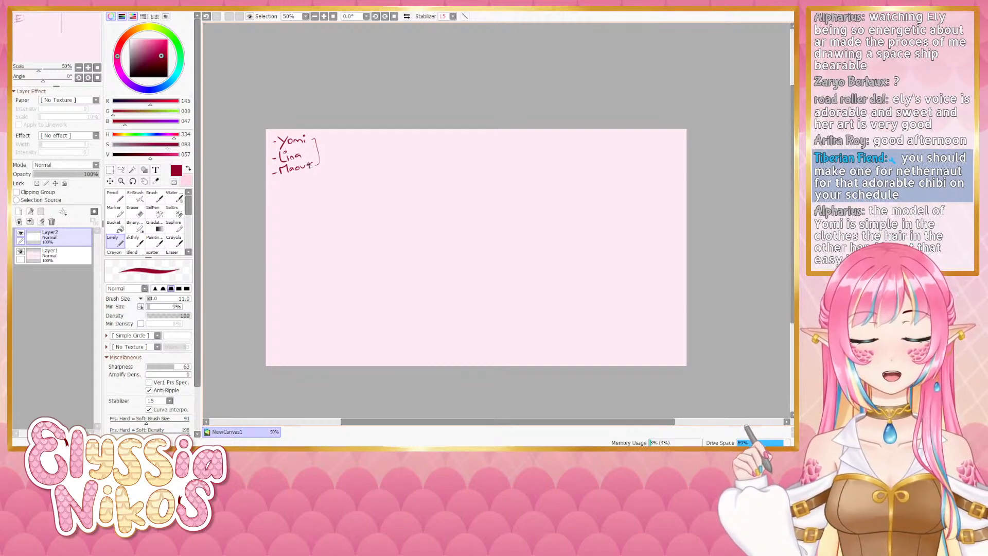
{"action": "key", "text": "ctrl+z"}
{"action": "key", "text": "ctrl+y"}
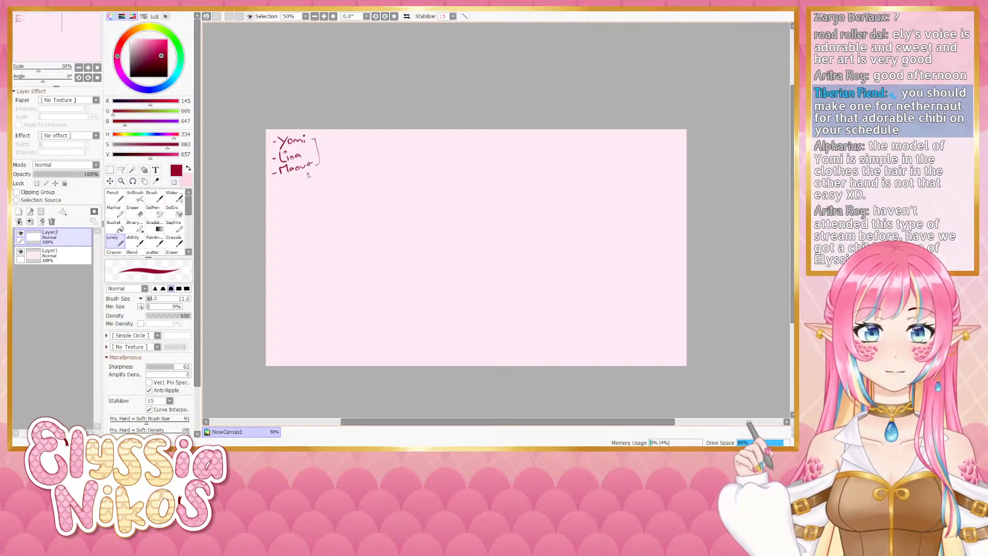
{"action": "left_click_drag", "start_coordinate": [311, 194], "coordinate": [300, 205]}
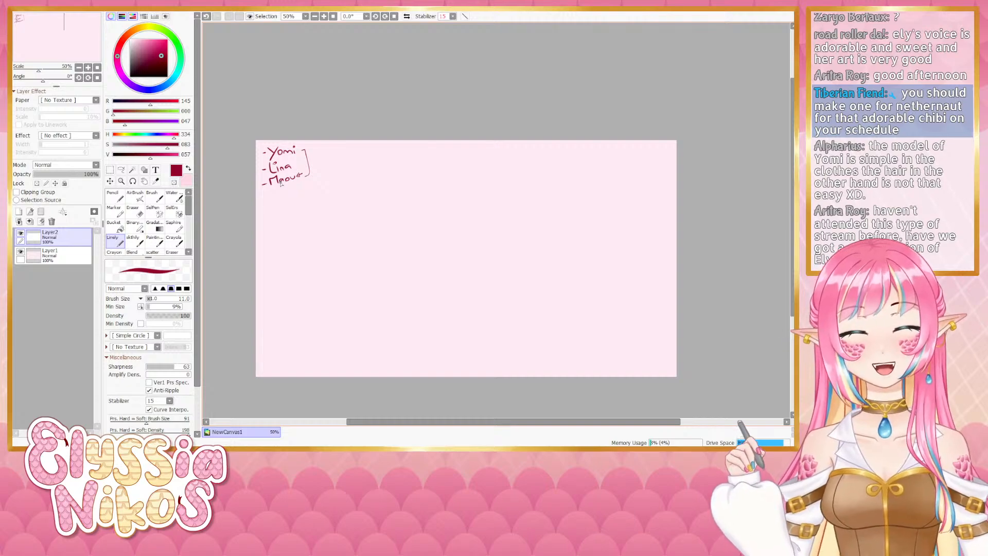
{"action": "left_click_drag", "start_coordinate": [380, 218], "coordinate": [384, 215]}
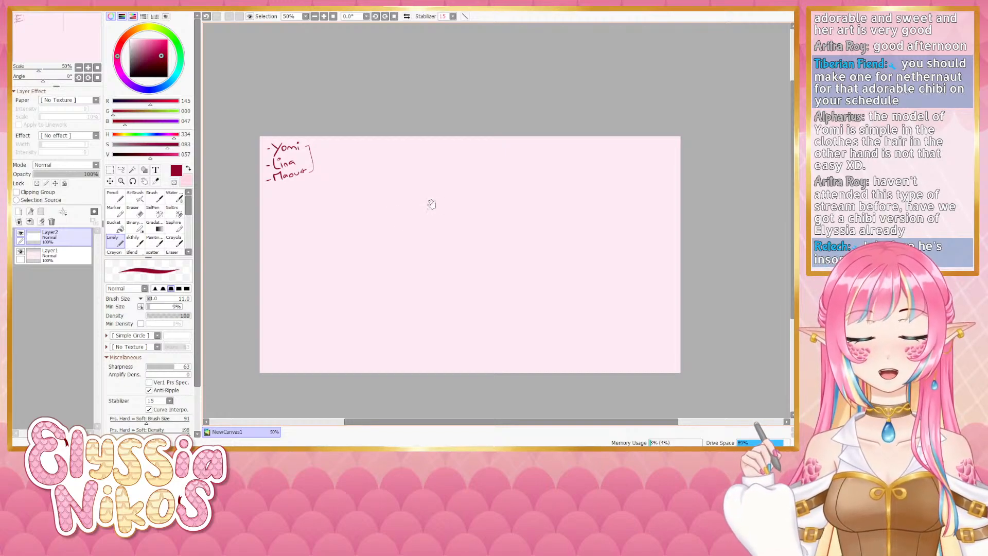
{"action": "mouse_move", "coordinate": [390, 213]}
{"action": "left_mouse_down"}
{"action": "mouse_move", "coordinate": [387, 221]}
{"action": "mouse_move", "coordinate": [390, 205]}
{"action": "left_mouse_up"}
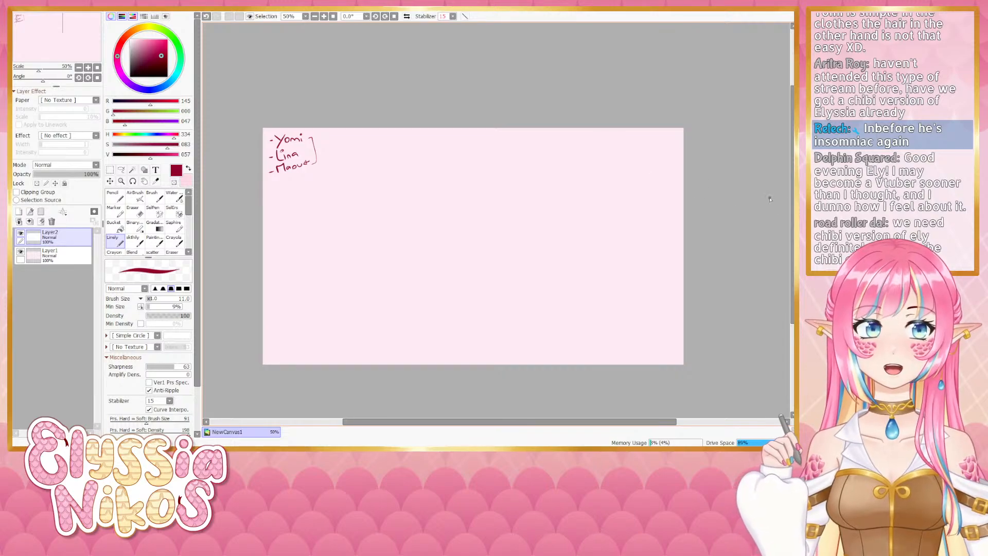
{"action": "left_click_drag", "start_coordinate": [478, 213], "coordinate": [452, 214]}
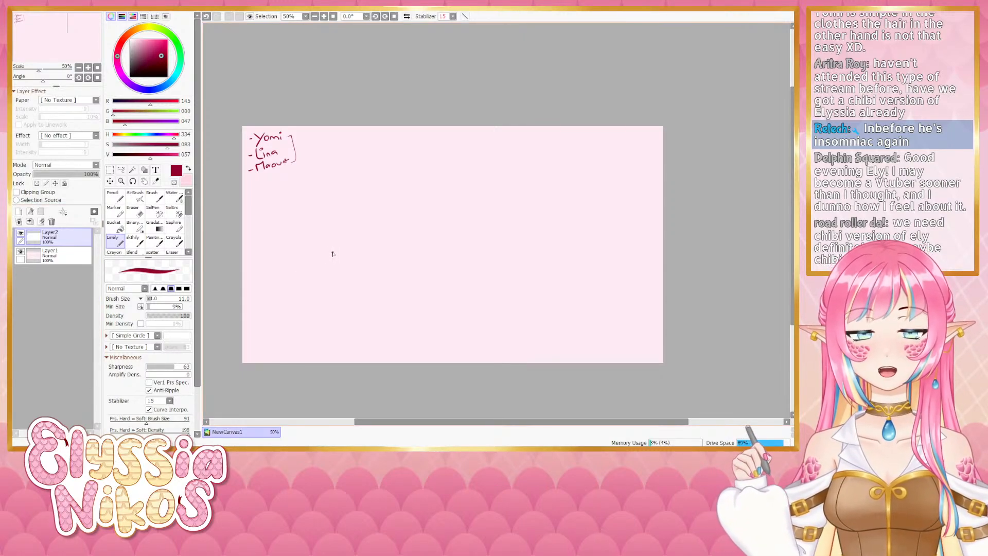
{"action": "mouse_move", "coordinate": [332, 253]}
{"action": "left_mouse_down"}
{"action": "mouse_move", "coordinate": [343, 253]}
{"action": "mouse_move", "coordinate": [343, 272]}
{"action": "left_mouse_up"}
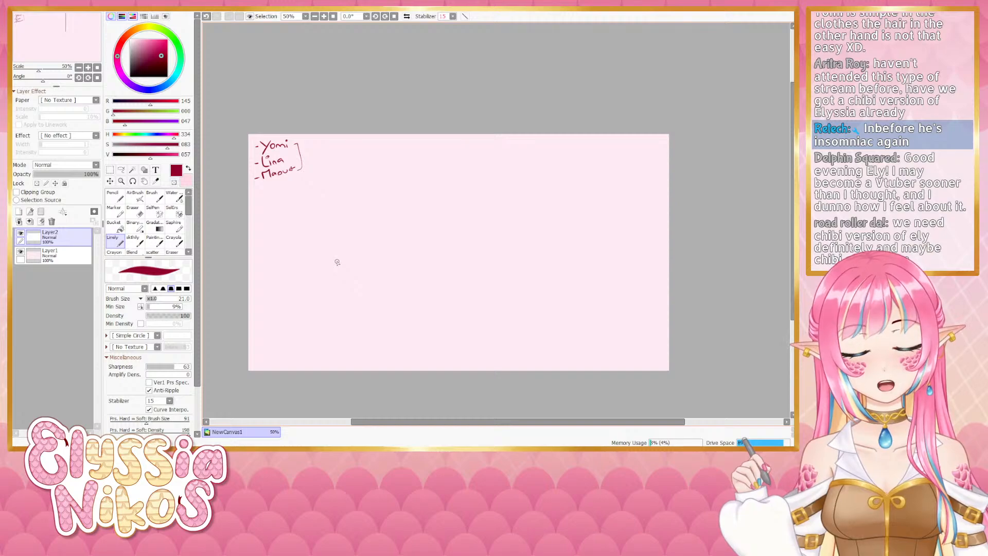
{"action": "left_click_drag", "start_coordinate": [394, 254], "coordinate": [392, 258]}
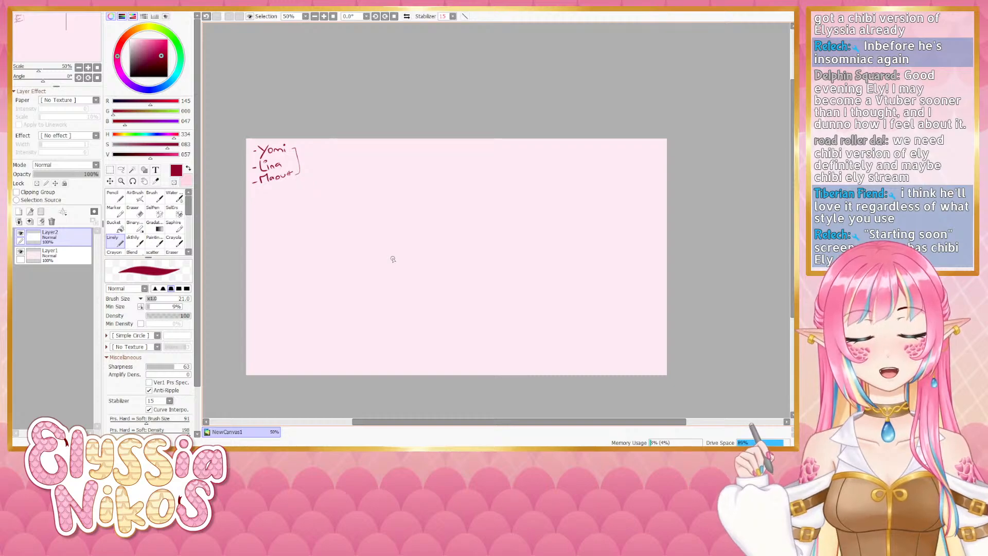
Handwrite a fourth dashed name below "Maou" with the line brush at size 15
{"action": "mouse_move", "coordinate": [446, 223]}
{"action": "left_mouse_down"}
{"action": "mouse_move", "coordinate": [421, 214]}
{"action": "mouse_move", "coordinate": [371, 229]}
{"action": "mouse_move", "coordinate": [365, 221]}
{"action": "left_mouse_up"}
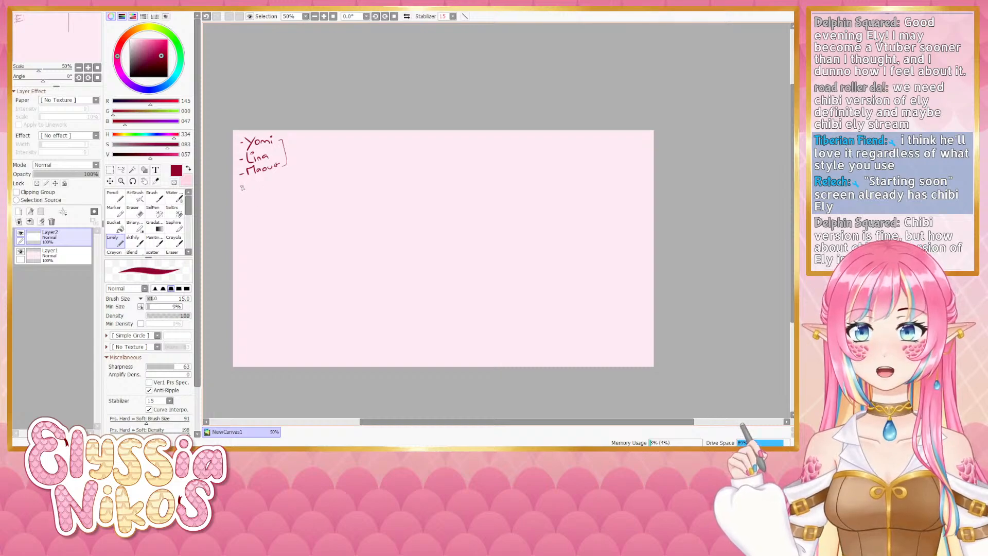
{"action": "left_click_drag", "start_coordinate": [242, 187], "coordinate": [277, 177]}
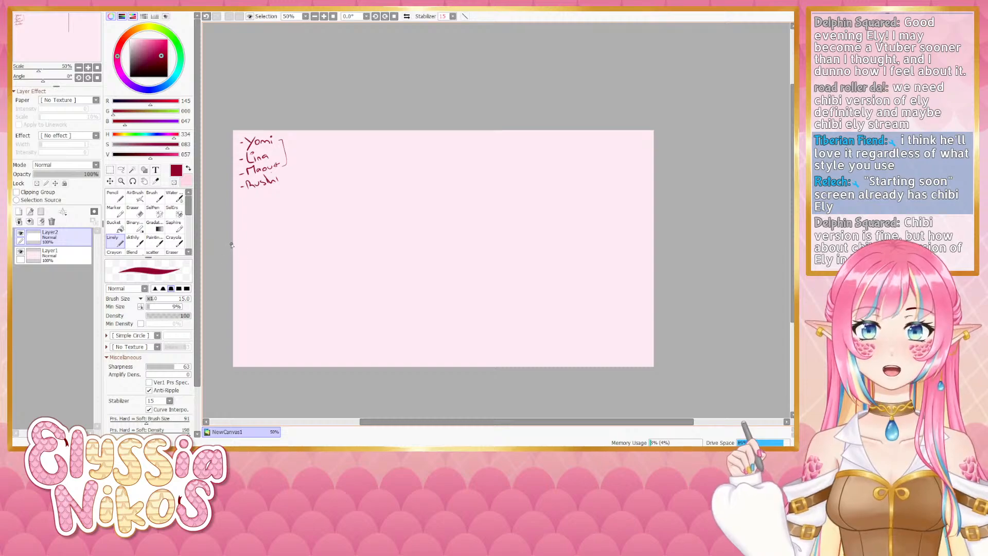
Erase the bracket beside the name list and the small mark after "Maou", and return to the blending sketch brush
{"action": "left_click", "coordinate": [136, 212]}
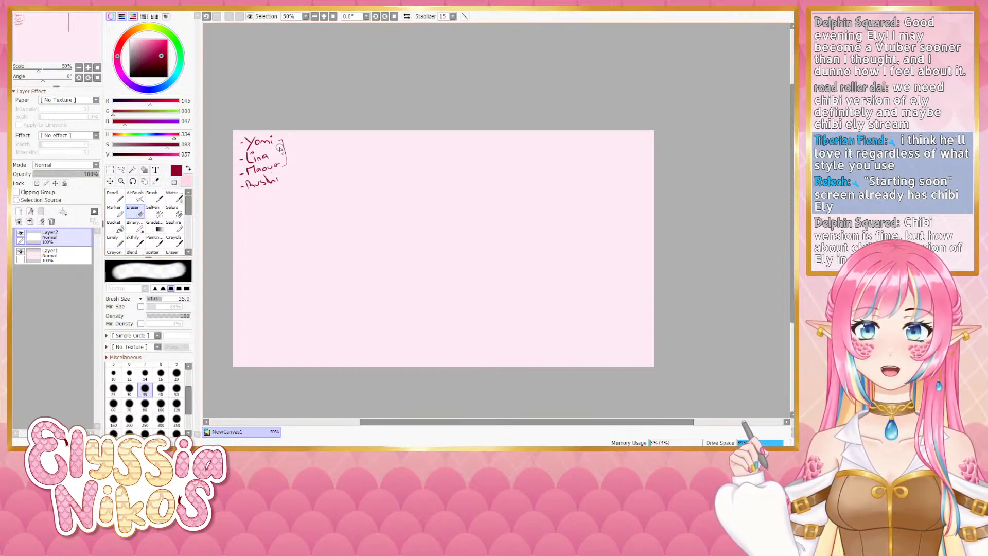
{"action": "left_click_drag", "start_coordinate": [280, 138], "coordinate": [283, 178]}
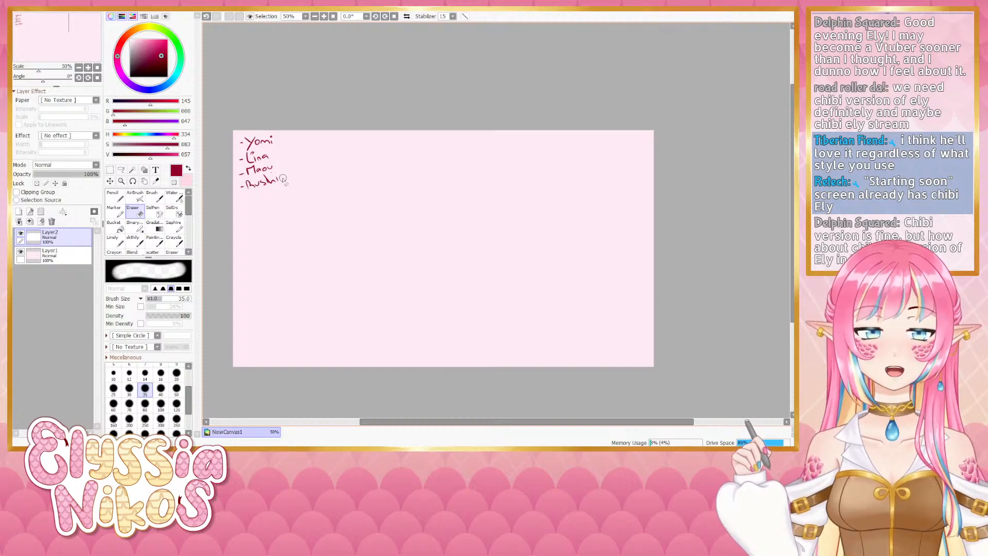
{"action": "left_click", "coordinate": [142, 242]}
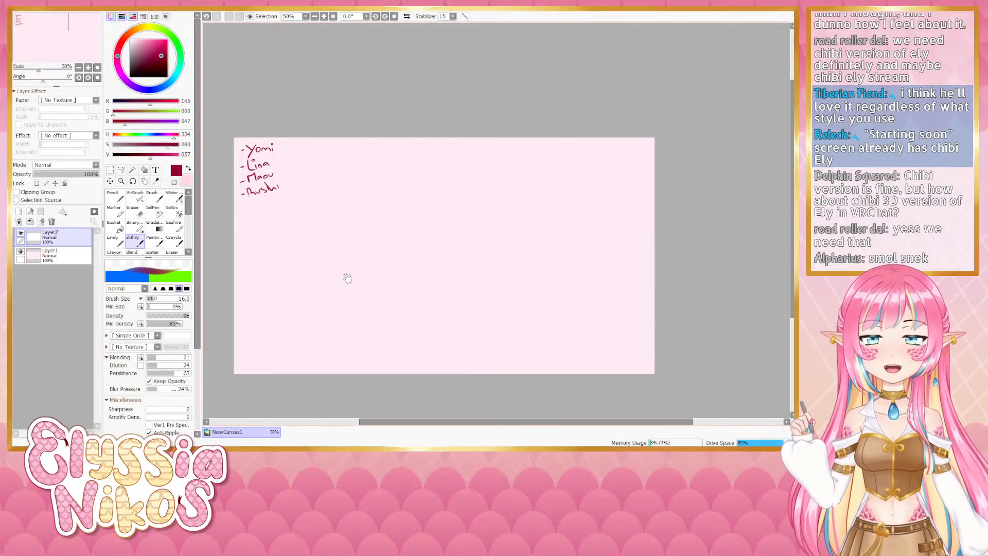
{"action": "left_click_drag", "start_coordinate": [346, 277], "coordinate": [358, 239]}
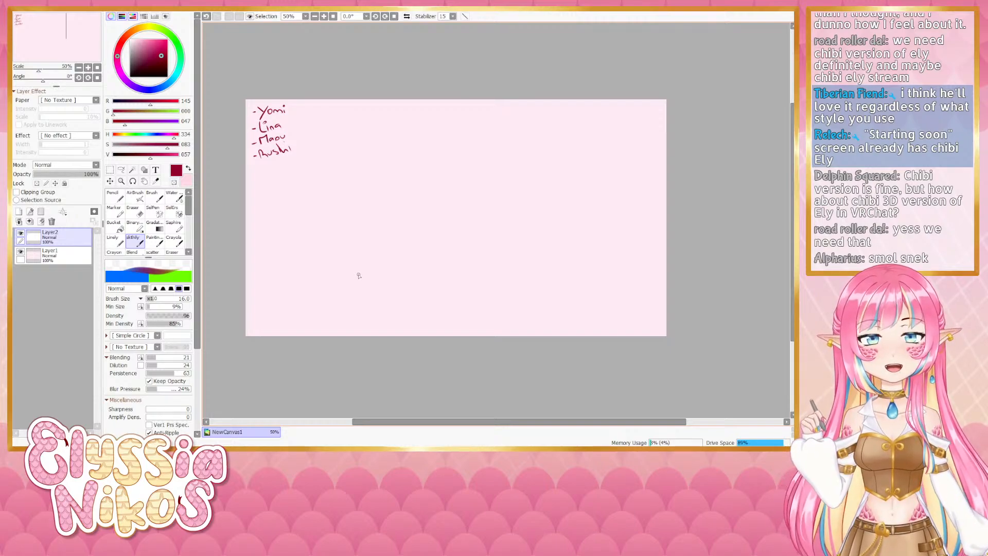
{"action": "left_click_drag", "start_coordinate": [436, 279], "coordinate": [450, 273]}
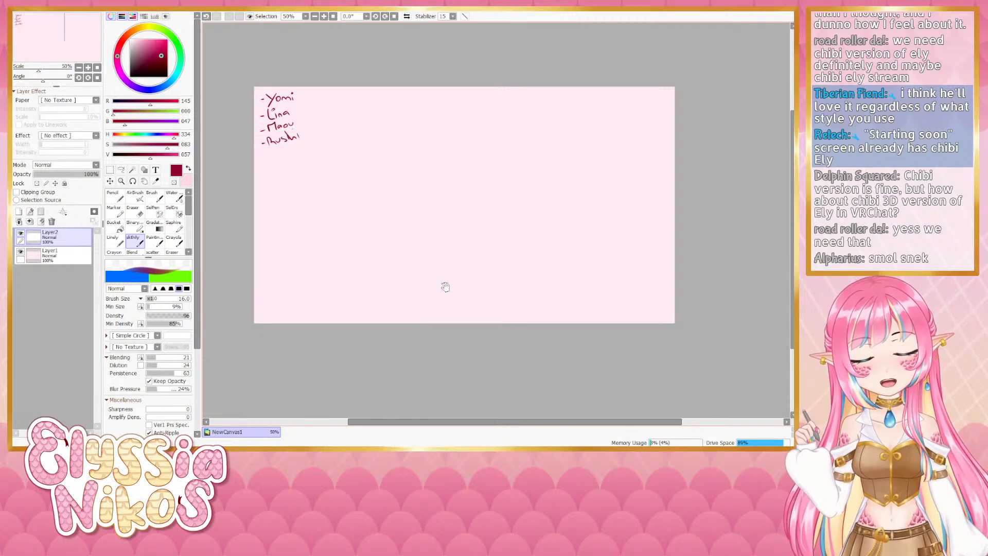
{"action": "left_click_drag", "start_coordinate": [498, 213], "coordinate": [487, 236]}
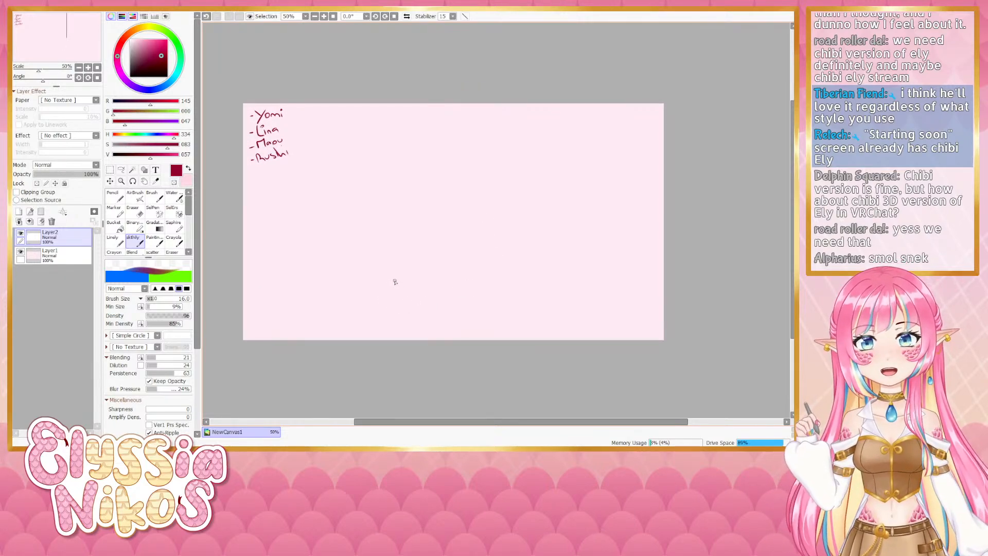
{"action": "left_click_drag", "start_coordinate": [426, 268], "coordinate": [420, 272]}
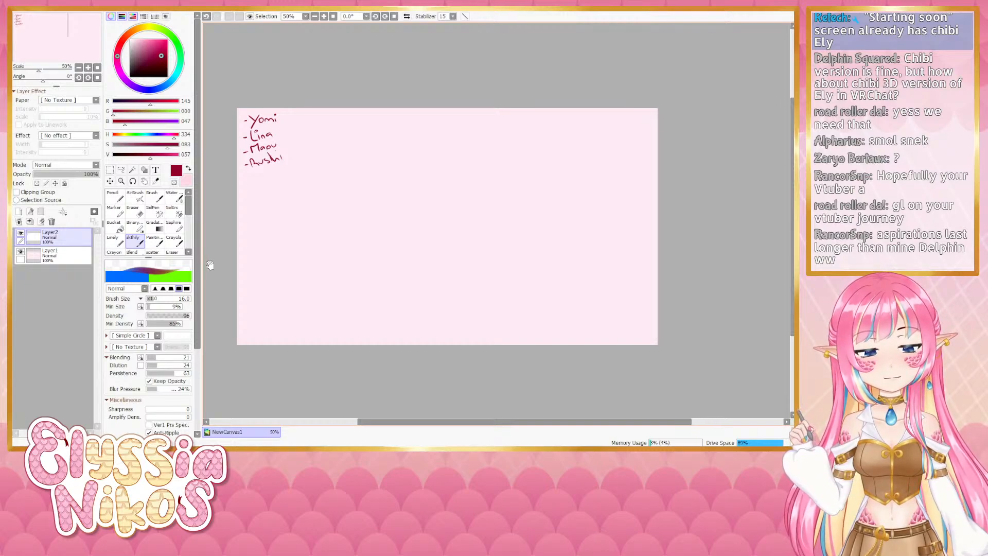
{"action": "mouse_move", "coordinate": [231, 278]}
{"action": "left_mouse_down"}
{"action": "mouse_move", "coordinate": [248, 273]}
{"action": "mouse_move", "coordinate": [227, 292]}
{"action": "left_mouse_up"}
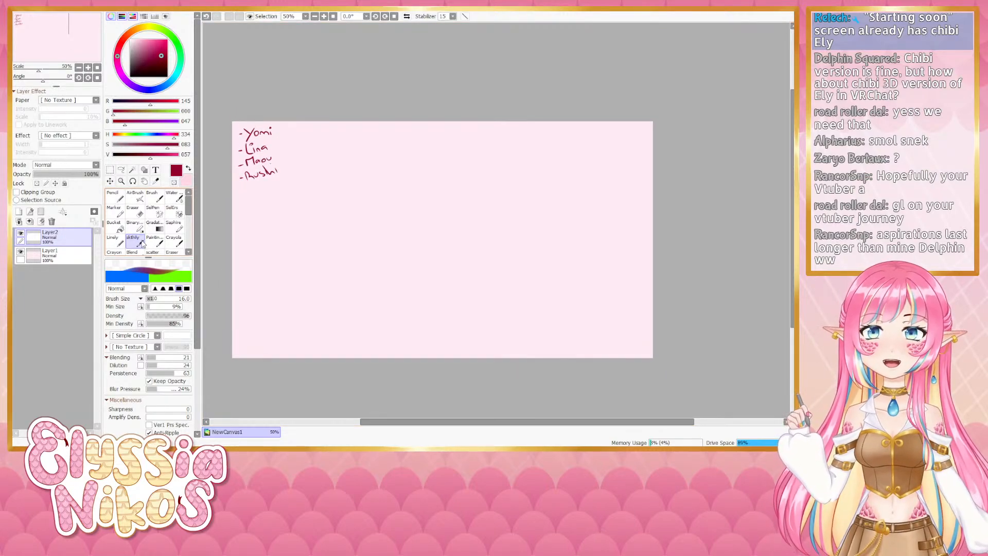
{"action": "left_click", "coordinate": [20, 235]}
{"action": "left_click", "coordinate": [20, 234]}
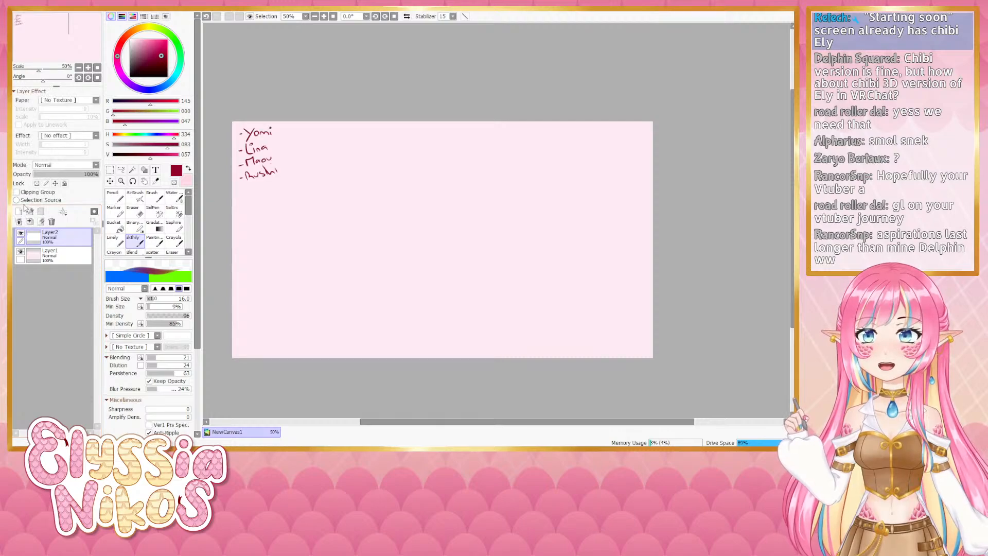
Add a new layer above the name list layer and set the sketch brush size to 19
{"action": "left_click", "coordinate": [19, 210]}
{"action": "left_click_drag", "start_coordinate": [439, 248], "coordinate": [428, 262]}
{"action": "left_click_drag", "start_coordinate": [375, 225], "coordinate": [379, 225]}
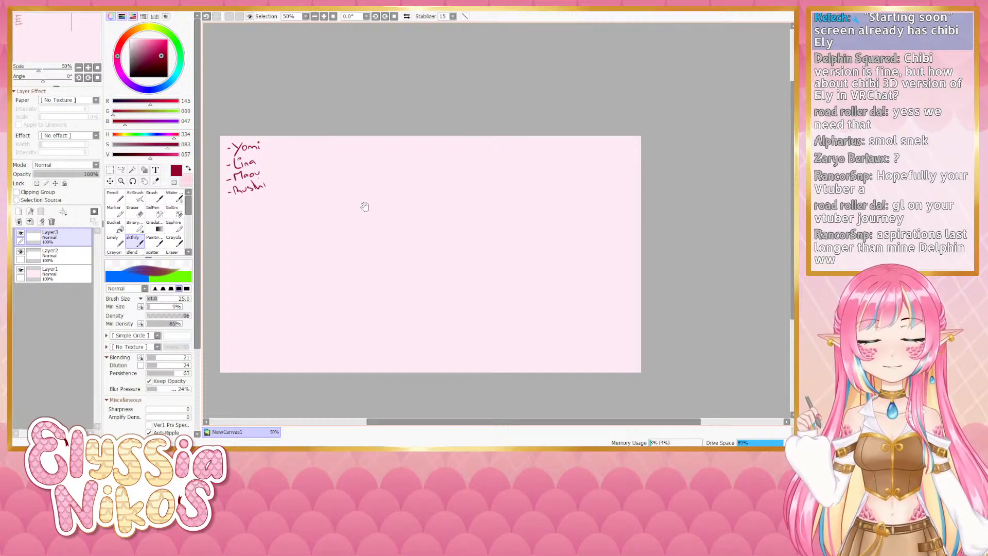
{"action": "left_click_drag", "start_coordinate": [363, 211], "coordinate": [377, 203]}
{"action": "key", "text": "bracketleft"}
{"action": "key", "text": "bracketleft"}
{"action": "key", "text": "bracketright"}
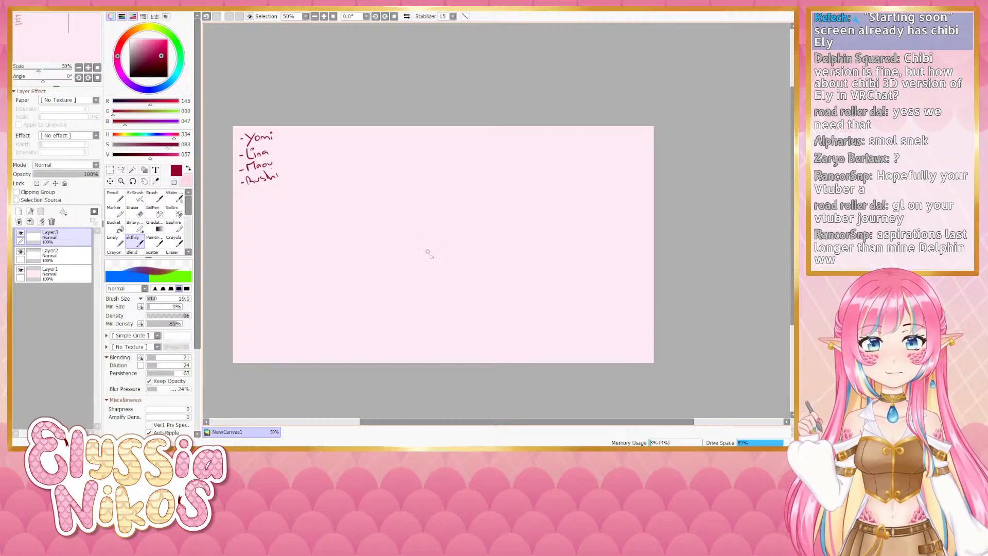
Sketch a circle for the head, a short arc beneath it and a curved body line running down to the canvas's lower edge
{"action": "mouse_move", "coordinate": [399, 174]}
{"action": "left_mouse_down"}
{"action": "mouse_move", "coordinate": [449, 148]}
{"action": "mouse_move", "coordinate": [406, 163]}
{"action": "left_mouse_up"}
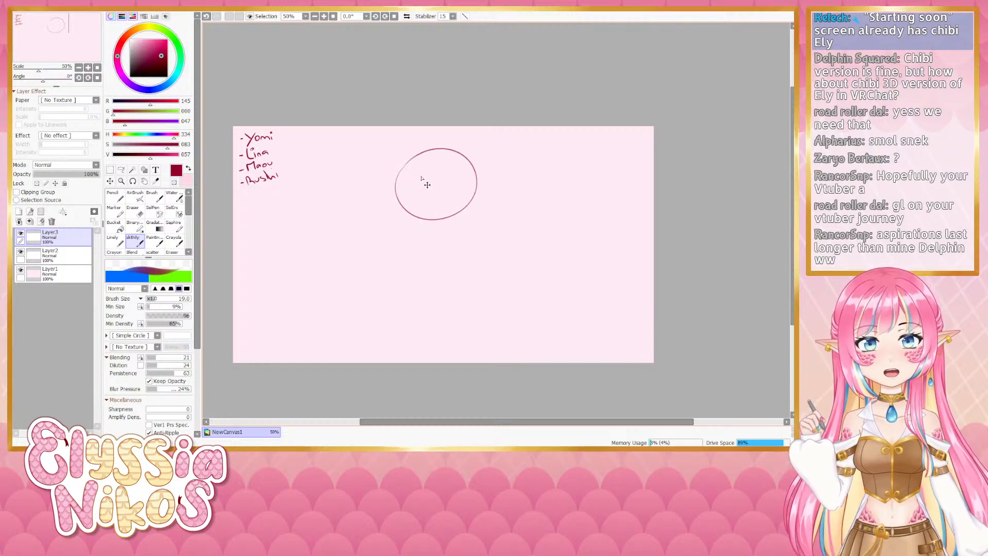
{"action": "left_click_drag", "start_coordinate": [417, 225], "coordinate": [445, 225]}
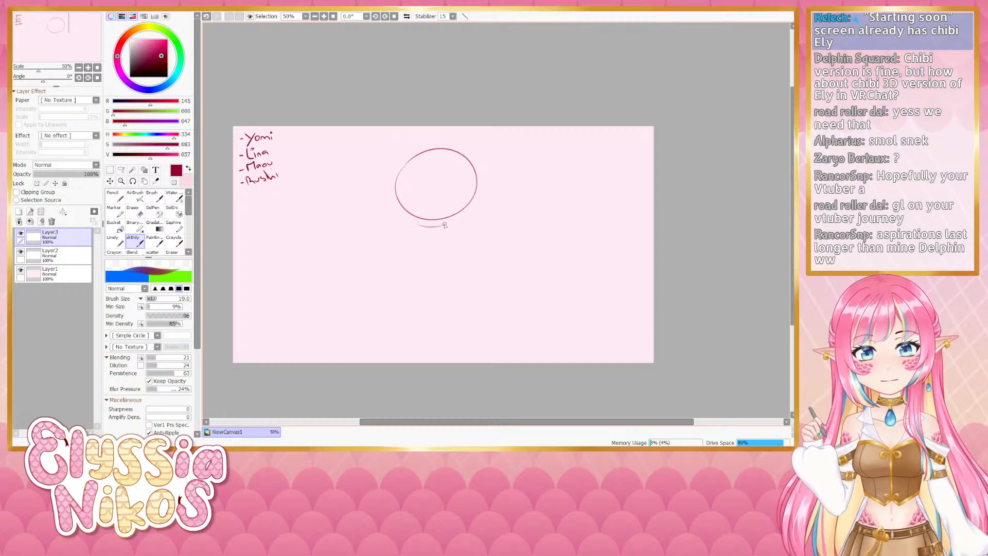
{"action": "left_click_drag", "start_coordinate": [427, 230], "coordinate": [414, 309]}
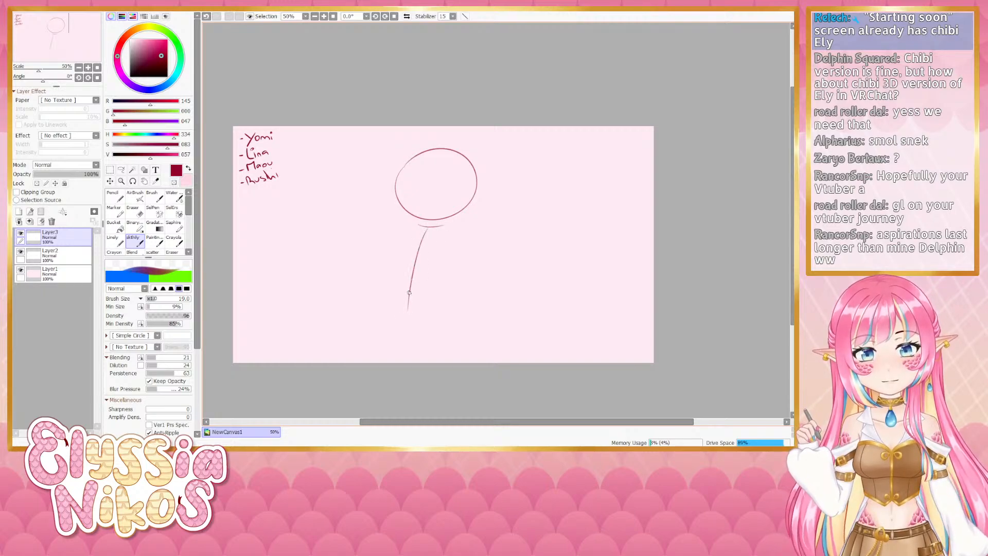
{"action": "key", "text": "ctrl+z"}
{"action": "left_click_drag", "start_coordinate": [428, 229], "coordinate": [419, 359]}
Sketch a guide line for the bent leg and one arm guide line from each shoulder
{"action": "left_click_drag", "start_coordinate": [430, 287], "coordinate": [497, 299]}
{"action": "key", "text": "ctrl+z"}
{"action": "left_click_drag", "start_coordinate": [412, 227], "coordinate": [355, 247]}
{"action": "key", "text": "ctrl+z"}
{"action": "left_click_drag", "start_coordinate": [412, 227], "coordinate": [370, 235]}
{"action": "left_click_drag", "start_coordinate": [450, 233], "coordinate": [477, 265]}
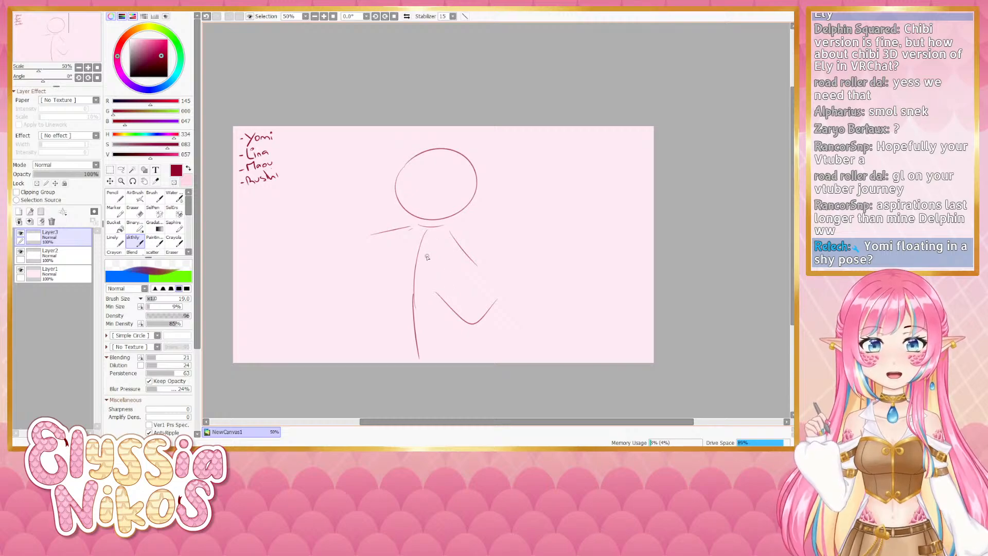
Retrace the standing leg line, redraw the bent leg guide slightly higher and erase its older stroke
{"action": "left_click_drag", "start_coordinate": [475, 296], "coordinate": [471, 300]}
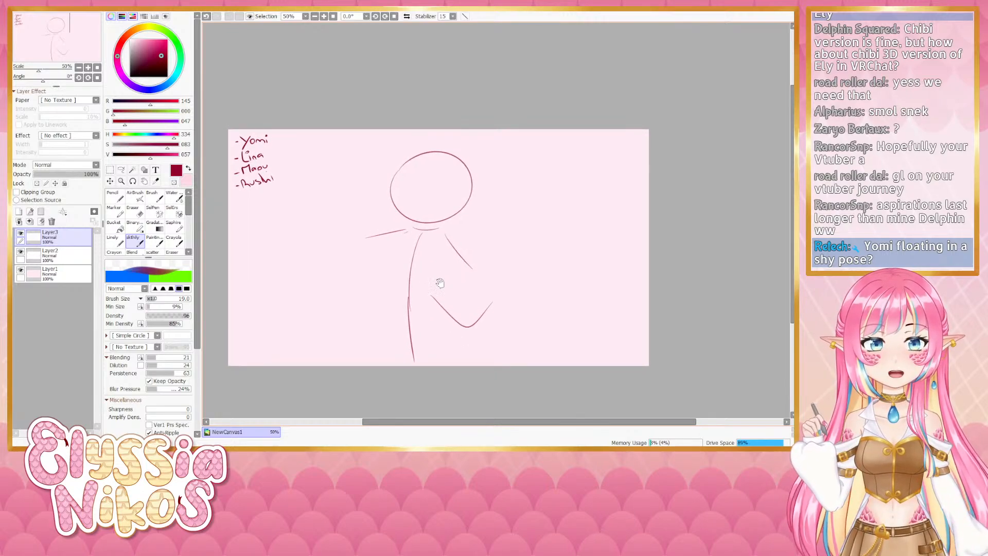
{"action": "left_click_drag", "start_coordinate": [408, 296], "coordinate": [413, 352]}
{"action": "key", "text": "ctrl+z"}
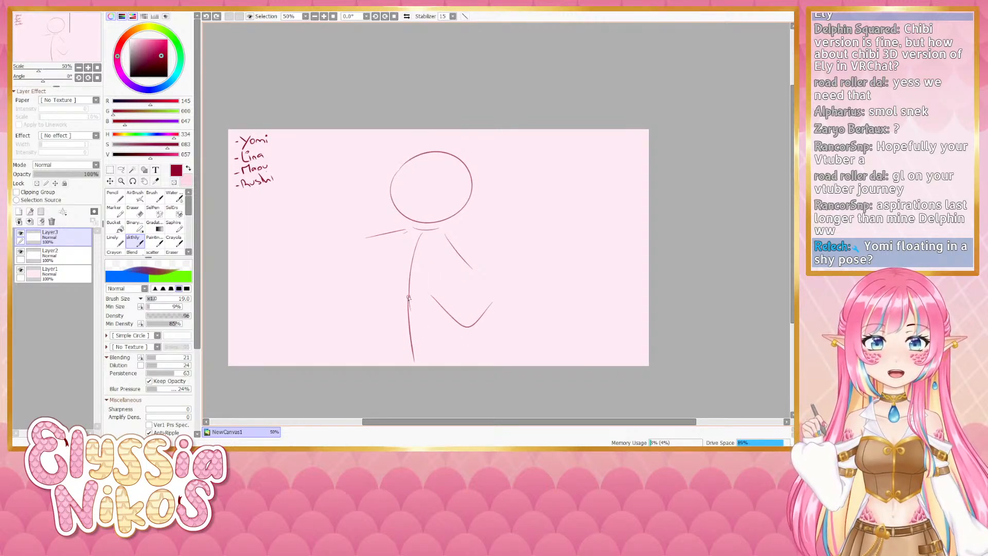
{"action": "left_click_drag", "start_coordinate": [408, 297], "coordinate": [414, 359]}
{"action": "mouse_move", "coordinate": [431, 295]}
{"action": "left_mouse_down"}
{"action": "mouse_move", "coordinate": [459, 317]}
{"action": "mouse_move", "coordinate": [469, 304]}
{"action": "mouse_move", "coordinate": [495, 299]}
{"action": "left_mouse_up"}
{"action": "key", "text": "ctrl+z"}
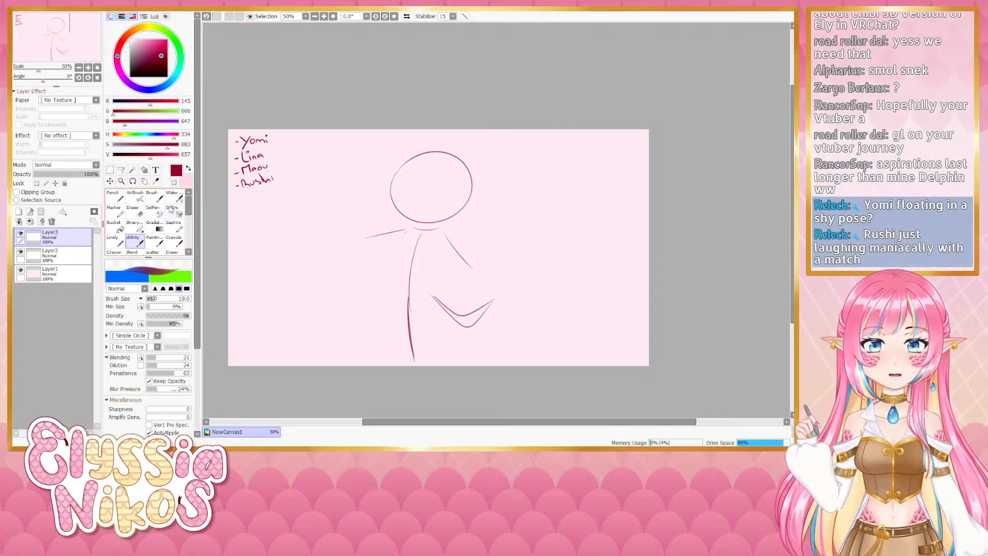
{"action": "key", "text": "e"}
{"action": "mouse_move", "coordinate": [442, 312]}
{"action": "left_mouse_down"}
{"action": "mouse_move", "coordinate": [461, 330]}
{"action": "mouse_move", "coordinate": [488, 324]}
{"action": "mouse_move", "coordinate": [470, 327]}
{"action": "left_mouse_up"}
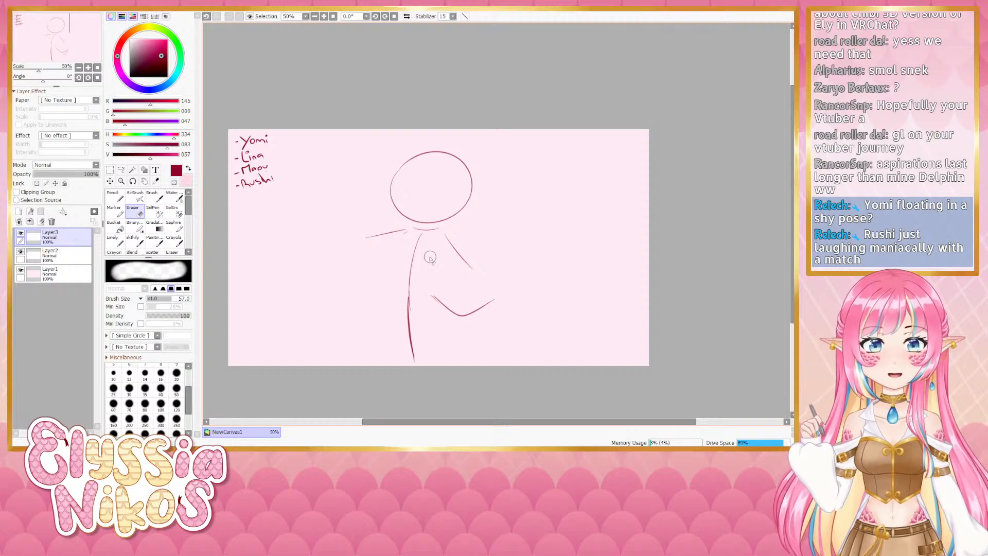
Outline the figure's shoulders, chest and waist with the sketch brush, undoing and redrawing strokes as needed
{"action": "key", "text": "b"}
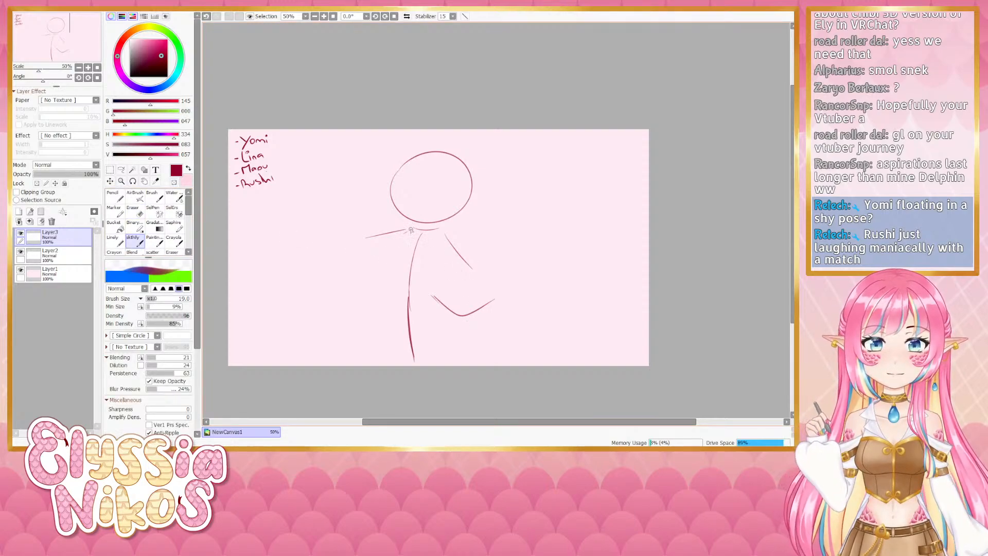
{"action": "mouse_move", "coordinate": [410, 230]}
{"action": "left_mouse_down"}
{"action": "mouse_move", "coordinate": [409, 255]}
{"action": "mouse_move", "coordinate": [411, 231]}
{"action": "mouse_move", "coordinate": [409, 258]}
{"action": "mouse_move", "coordinate": [423, 260]}
{"action": "mouse_move", "coordinate": [444, 237]}
{"action": "mouse_move", "coordinate": [429, 255]}
{"action": "mouse_move", "coordinate": [445, 236]}
{"action": "left_mouse_up"}
{"action": "key", "text": "ctrl+z"}
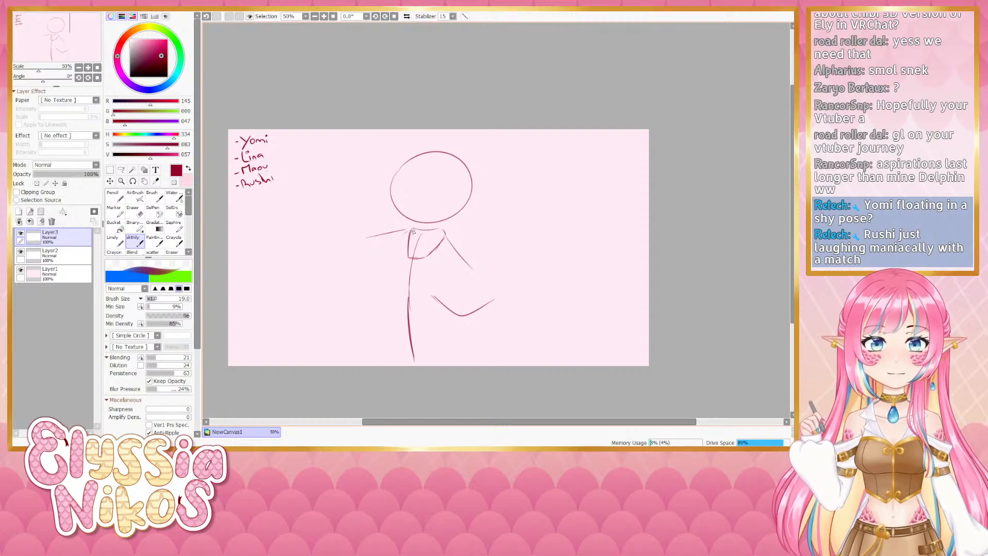
{"action": "key", "text": "ctrl+z"}
{"action": "mouse_move", "coordinate": [413, 229]}
{"action": "left_mouse_down"}
{"action": "mouse_move", "coordinate": [444, 237]}
{"action": "mouse_move", "coordinate": [443, 228]}
{"action": "mouse_move", "coordinate": [431, 254]}
{"action": "mouse_move", "coordinate": [410, 265]}
{"action": "mouse_move", "coordinate": [408, 257]}
{"action": "mouse_move", "coordinate": [407, 269]}
{"action": "mouse_move", "coordinate": [428, 259]}
{"action": "mouse_move", "coordinate": [406, 276]}
{"action": "mouse_move", "coordinate": [408, 324]}
{"action": "left_mouse_up"}
{"action": "key", "text": "ctrl+z"}
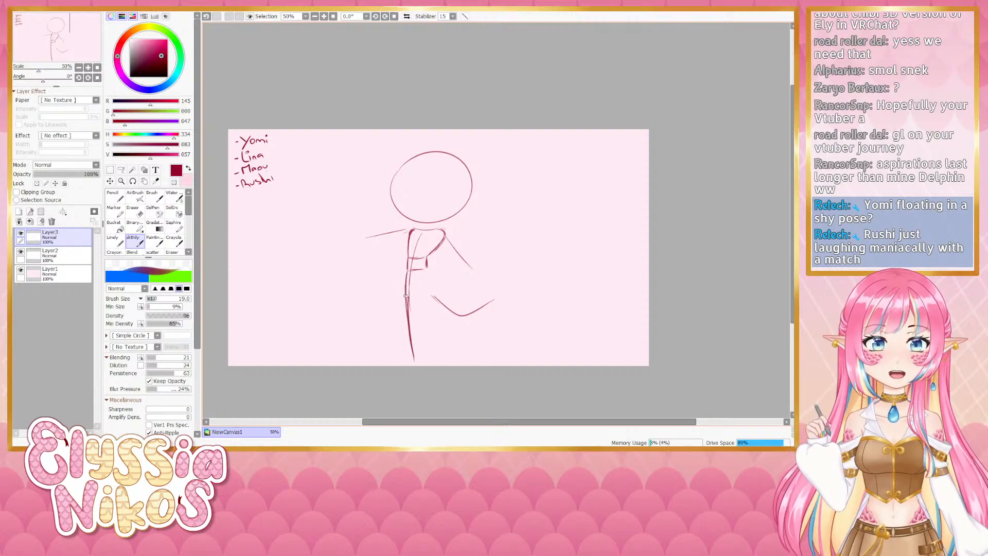
Sketch the hips and the thigh of the bent leg below the waist
{"action": "mouse_move", "coordinate": [428, 269]}
{"action": "left_mouse_down"}
{"action": "mouse_move", "coordinate": [410, 291]}
{"action": "mouse_move", "coordinate": [442, 282]}
{"action": "mouse_move", "coordinate": [422, 293]}
{"action": "mouse_move", "coordinate": [448, 314]}
{"action": "mouse_move", "coordinate": [442, 285]}
{"action": "mouse_move", "coordinate": [454, 313]}
{"action": "mouse_move", "coordinate": [426, 296]}
{"action": "mouse_move", "coordinate": [453, 313]}
{"action": "mouse_move", "coordinate": [463, 287]}
{"action": "left_mouse_up"}
{"action": "key", "text": "ctrl+z"}
{"action": "key", "text": "ctrl+z"}
{"action": "key", "text": "ctrl+z"}
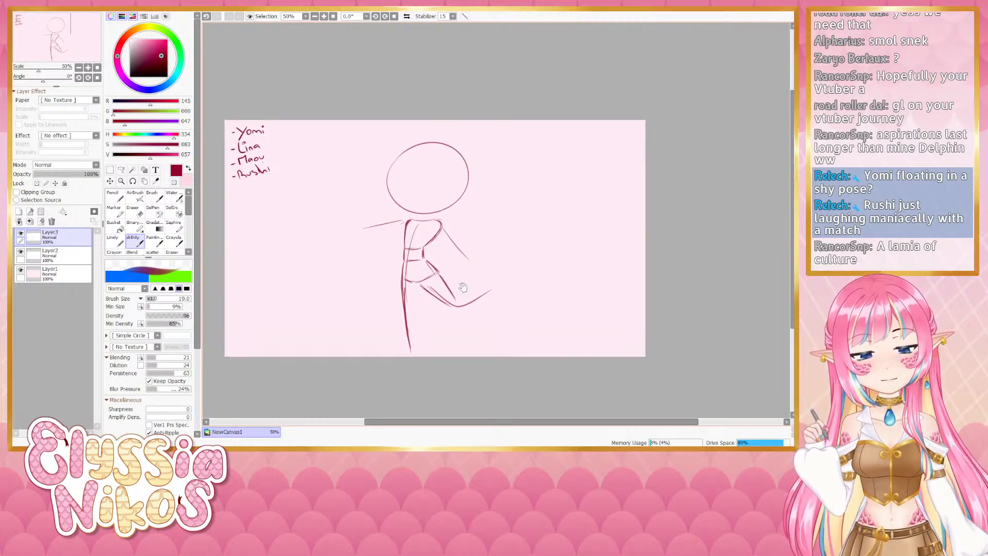
{"action": "left_click_drag", "start_coordinate": [357, 262], "coordinate": [494, 276]}
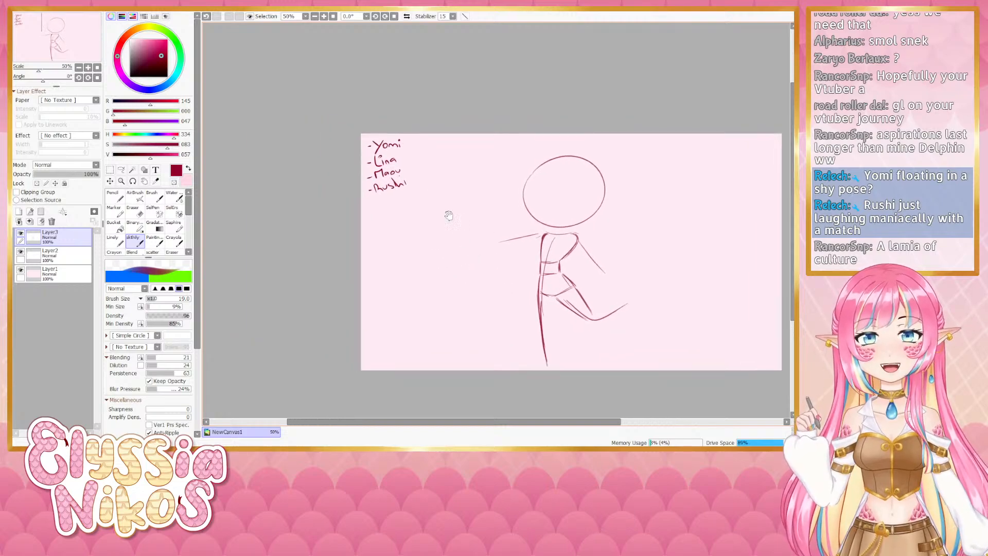
{"action": "mouse_move", "coordinate": [410, 137]}
{"action": "left_mouse_down"}
{"action": "mouse_move", "coordinate": [406, 153]}
{"action": "mouse_move", "coordinate": [428, 151]}
{"action": "mouse_move", "coordinate": [411, 151]}
{"action": "left_mouse_up"}
{"action": "key", "text": "ctrl+z"}
{"action": "key", "text": "ctrl+z"}
{"action": "key", "text": "ctrl+z"}
{"action": "key", "text": "ctrl+z"}
Handwrite "(shy)" after "Yomi" on the list layer with the line brush, and return to the sketch layer and brush
{"action": "left_click", "coordinate": [56, 255]}
{"action": "left_click", "coordinate": [113, 239]}
{"action": "left_click_drag", "start_coordinate": [415, 140], "coordinate": [421, 152]}
{"action": "left_click", "coordinate": [59, 240]}
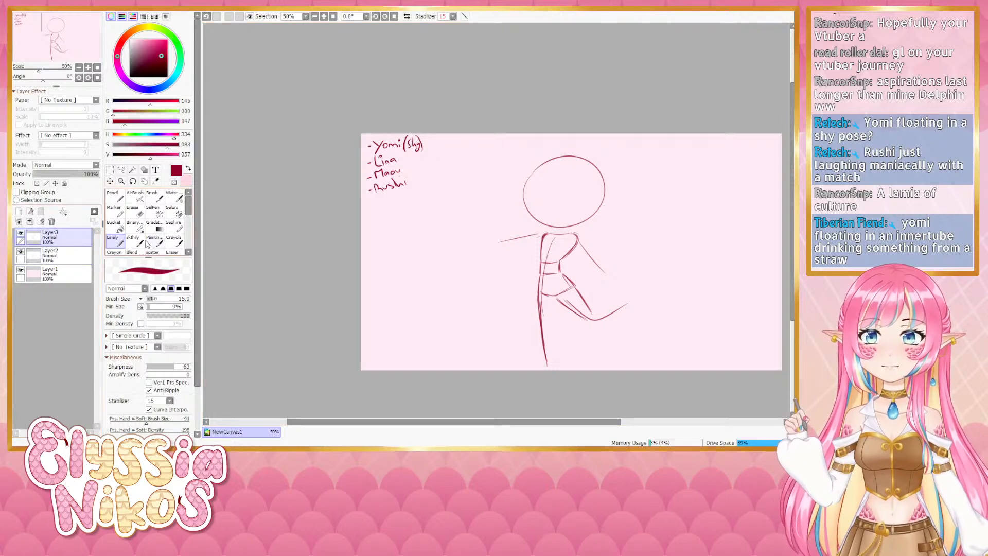
{"action": "left_click", "coordinate": [133, 240]}
Rework the bent leg's lower thigh contour near the knee, undoing and redrawing strokes
{"action": "left_click_drag", "start_coordinate": [379, 247], "coordinate": [330, 221]}
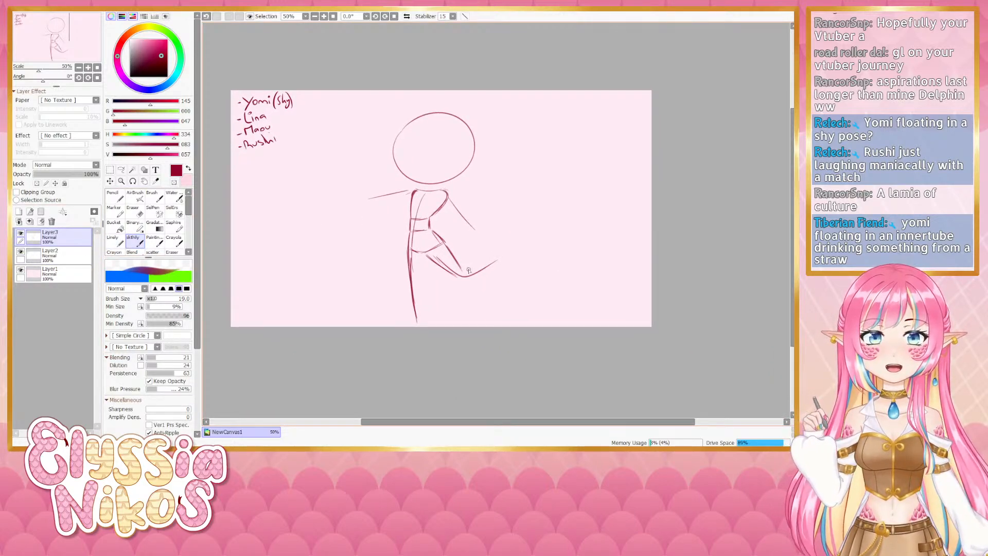
{"action": "key", "text": "ctrl+z"}
{"action": "mouse_move", "coordinate": [446, 273]}
{"action": "left_mouse_down"}
{"action": "mouse_move", "coordinate": [428, 257]}
{"action": "mouse_move", "coordinate": [457, 277]}
{"action": "left_mouse_up"}
{"action": "key", "text": "ctrl+z"}
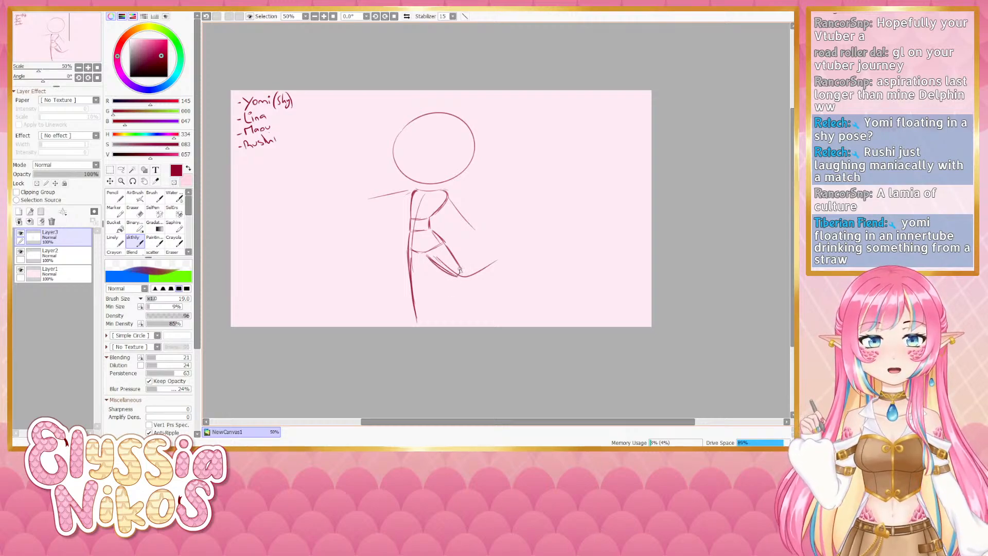
{"action": "key", "text": "ctrl+z"}
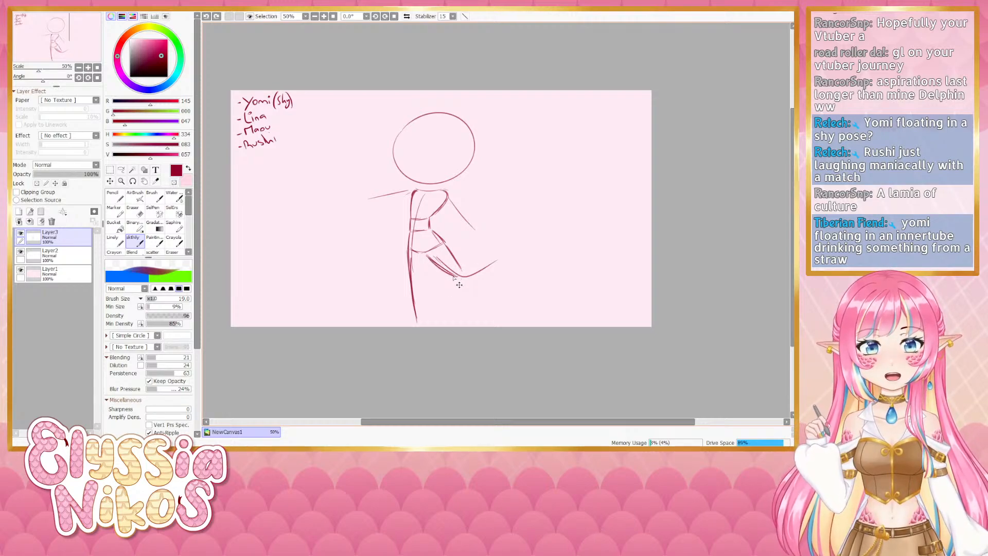
{"action": "key", "text": "ctrl+z"}
{"action": "left_click_drag", "start_coordinate": [465, 278], "coordinate": [454, 262]}
{"action": "key", "text": "ctrl+z"}
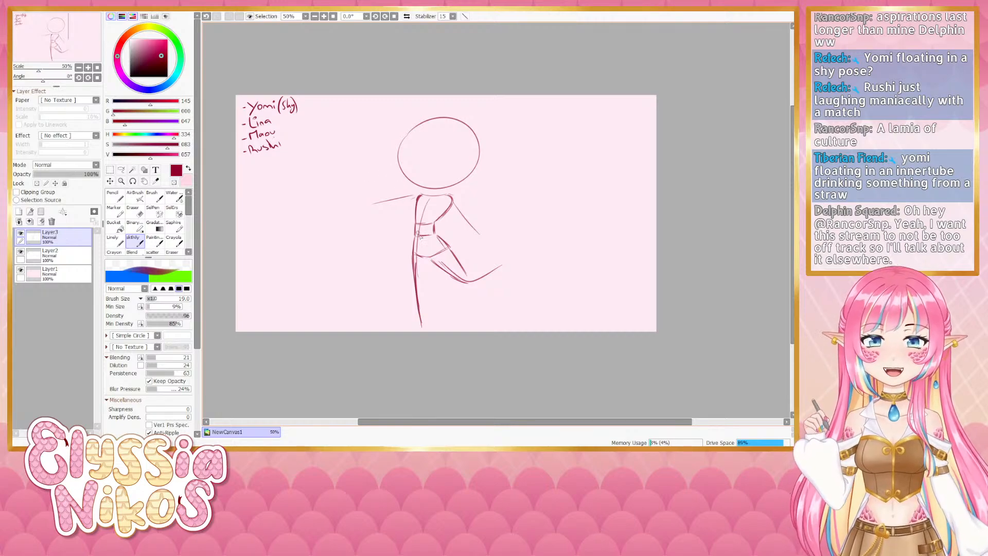
Strengthen the bent leg's thigh outlines down to the knee, redoing strokes that miss
{"action": "mouse_move", "coordinate": [451, 251]}
{"action": "left_mouse_down"}
{"action": "mouse_move", "coordinate": [469, 280]}
{"action": "mouse_move", "coordinate": [456, 279]}
{"action": "mouse_move", "coordinate": [468, 282]}
{"action": "left_mouse_up"}
{"action": "key", "text": "ctrl+z"}
{"action": "key", "text": "ctrl+z"}
{"action": "key", "text": "ctrl+z"}
{"action": "key", "text": "ctrl+z"}
{"action": "key", "text": "ctrl+z"}
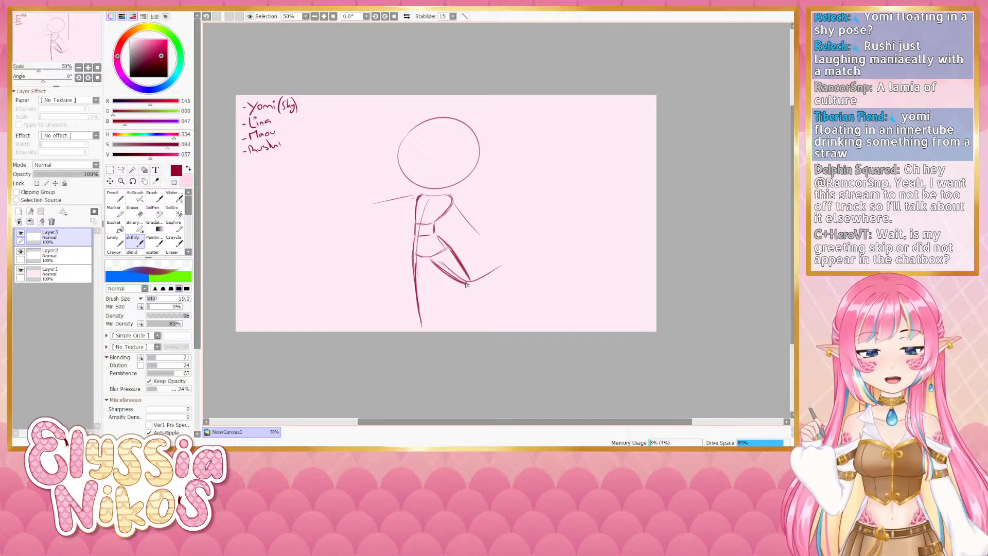
{"action": "left_click_drag", "start_coordinate": [455, 261], "coordinate": [461, 273]}
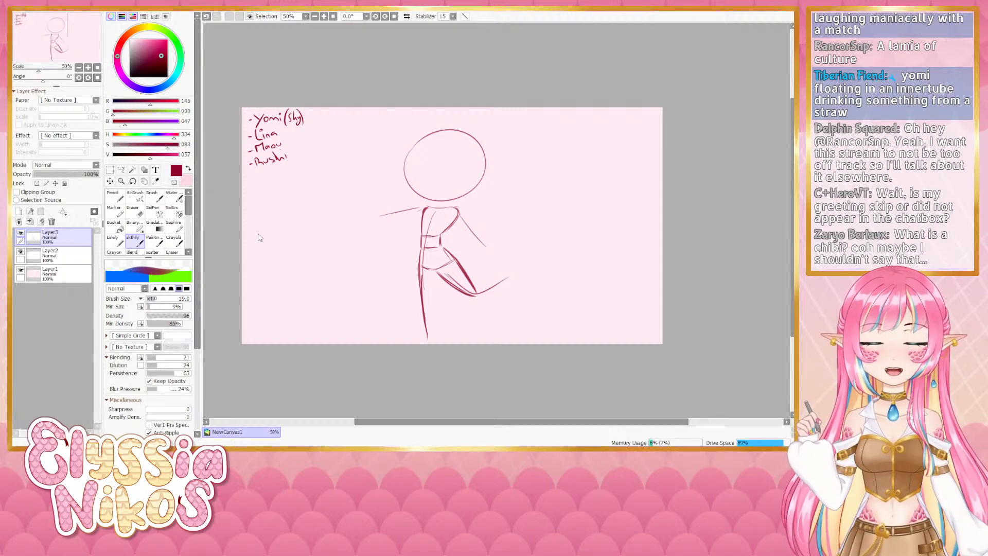
Copy the entire character image from 4.png and paste it as a new layer in NewCanvas1
{"action": "key", "text": "ctrl+a"}
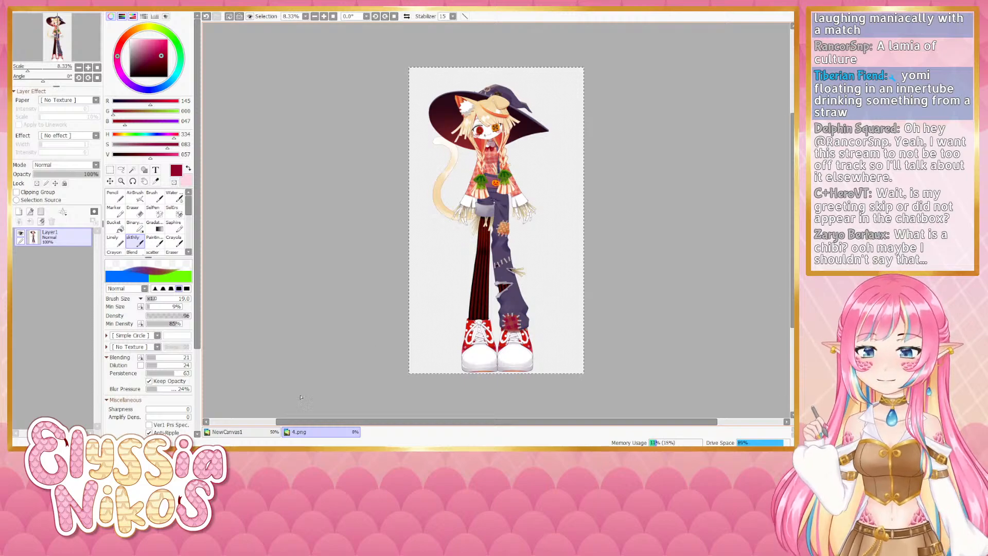
{"action": "key", "text": "ctrl+c"}
{"action": "left_click", "coordinate": [258, 432]}
{"action": "key", "text": "ctrl+v"}
Scale down the pasted character reference and fit it along the canvas's left edge at nearly the full canvas height
{"action": "key", "text": "ctrl+t"}
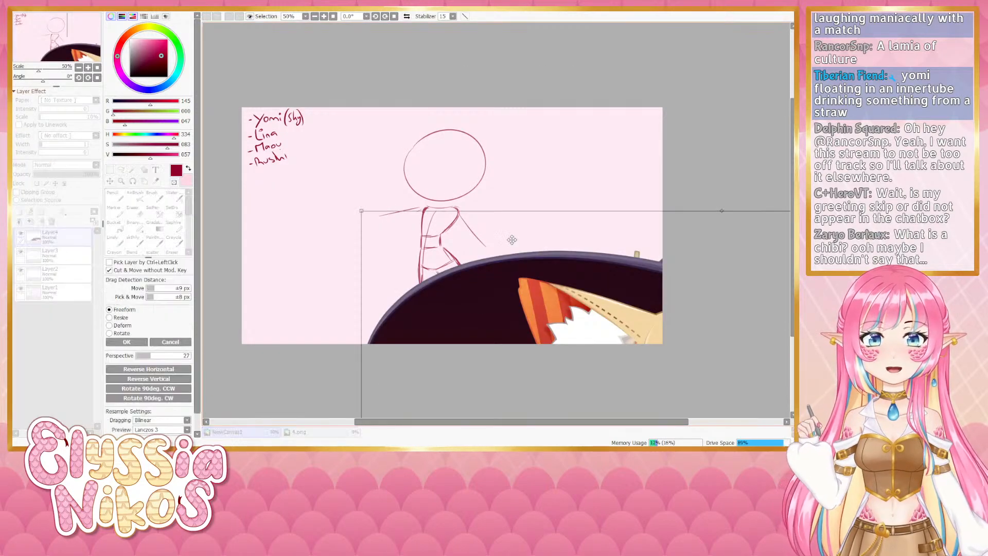
{"action": "scroll", "coordinate": [511, 239], "scroll_direction": "down", "scroll_amount": 9}
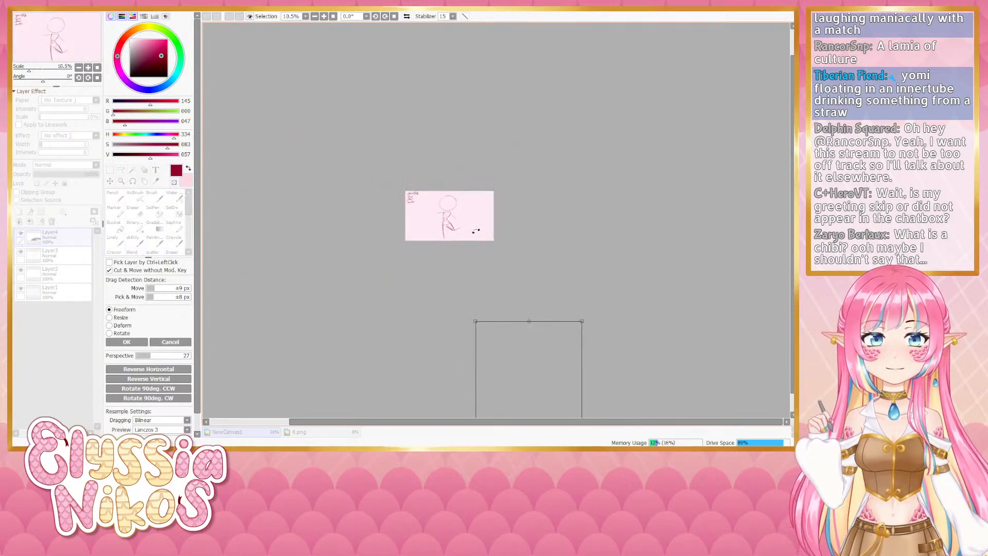
{"action": "left_click_drag", "start_coordinate": [547, 378], "coordinate": [448, 179]}
{"action": "left_click_drag", "start_coordinate": [377, 122], "coordinate": [444, 264]}
{"action": "left_click_drag", "start_coordinate": [461, 315], "coordinate": [415, 202]}
{"action": "scroll", "coordinate": [414, 203], "scroll_direction": "up", "scroll_amount": 5}
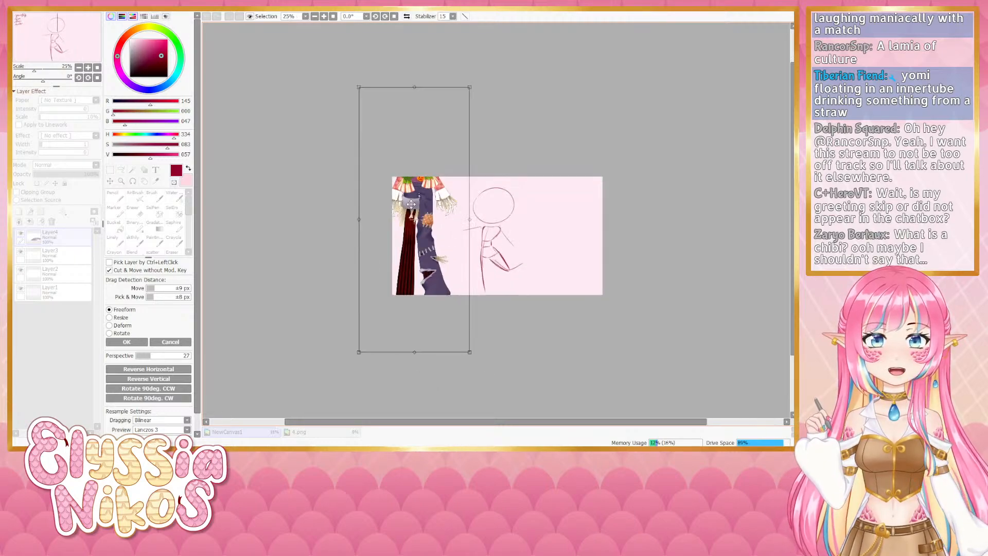
{"action": "scroll", "coordinate": [411, 204], "scroll_direction": "up", "scroll_amount": 2}
{"action": "left_click_drag", "start_coordinate": [337, 37], "coordinate": [387, 164]}
{"action": "left_click_drag", "start_coordinate": [412, 228], "coordinate": [407, 221]}
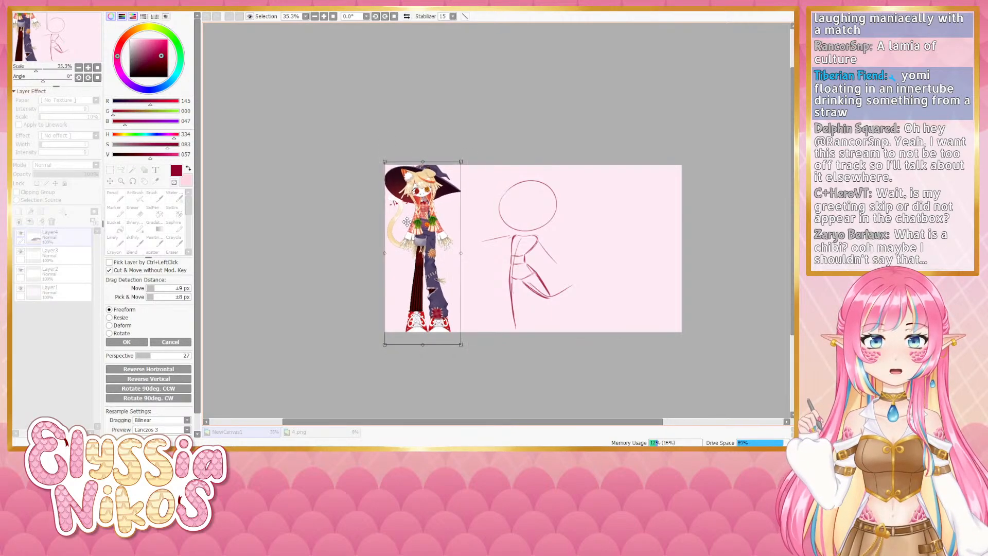
{"action": "left_click", "coordinate": [135, 344]}
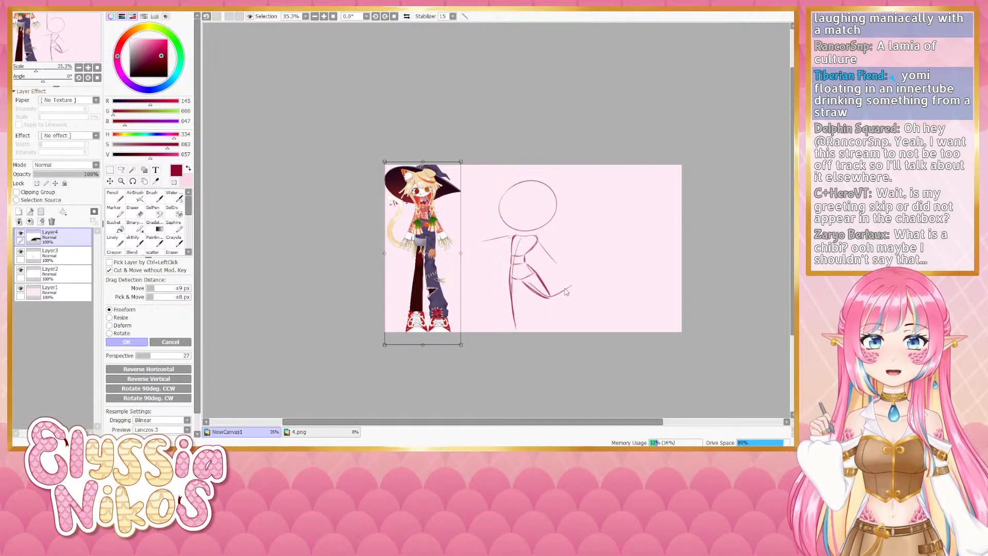
{"action": "scroll", "coordinate": [579, 288], "scroll_direction": "up", "scroll_amount": 4}
{"action": "scroll", "coordinate": [420, 254], "scroll_direction": "down", "scroll_amount": 3}
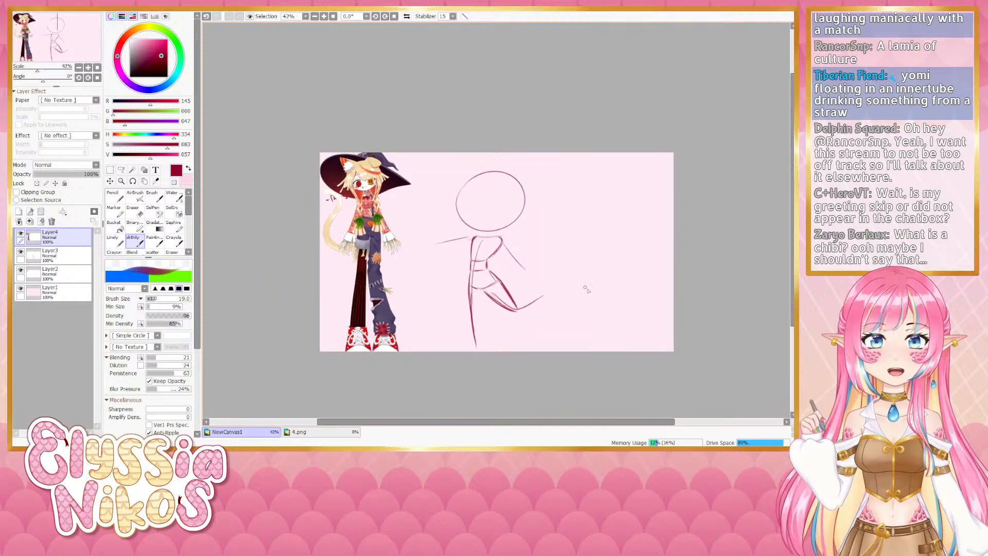
{"action": "scroll", "coordinate": [585, 289], "scroll_direction": "up", "scroll_amount": 2}
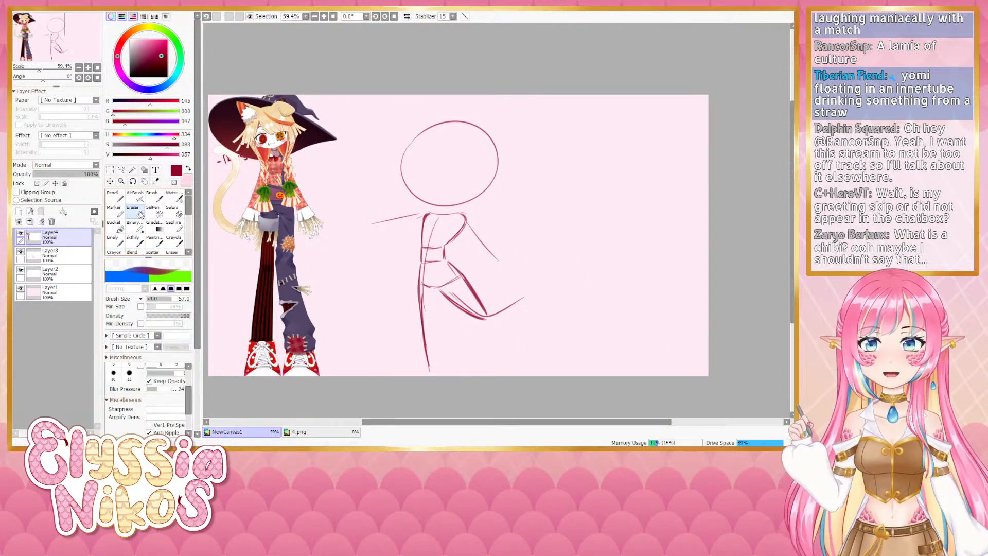
{"action": "left_click_drag", "start_coordinate": [405, 333], "coordinate": [413, 309]}
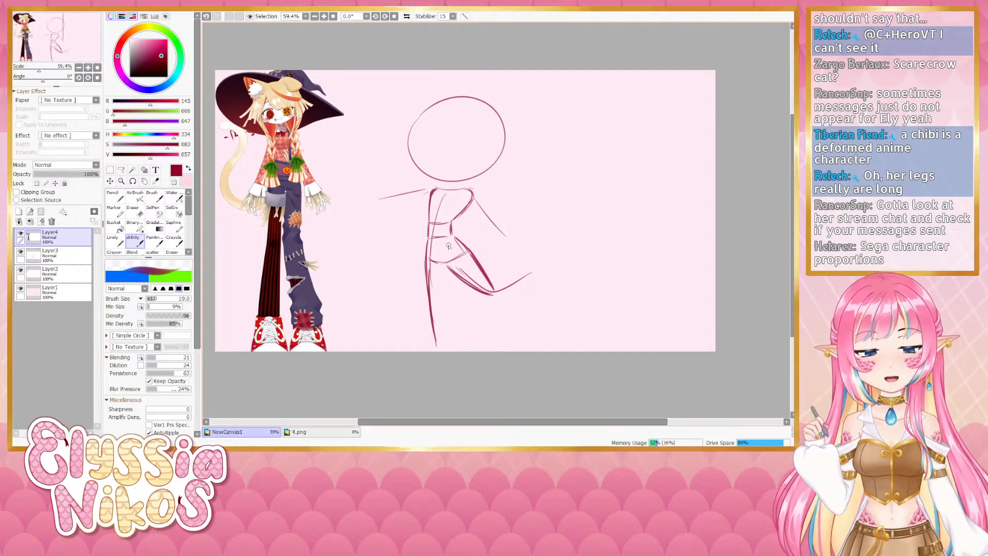
{"action": "mouse_move", "coordinate": [447, 261]}
{"action": "left_mouse_down"}
{"action": "mouse_move", "coordinate": [451, 250]}
{"action": "mouse_move", "coordinate": [444, 263]}
{"action": "left_mouse_up"}
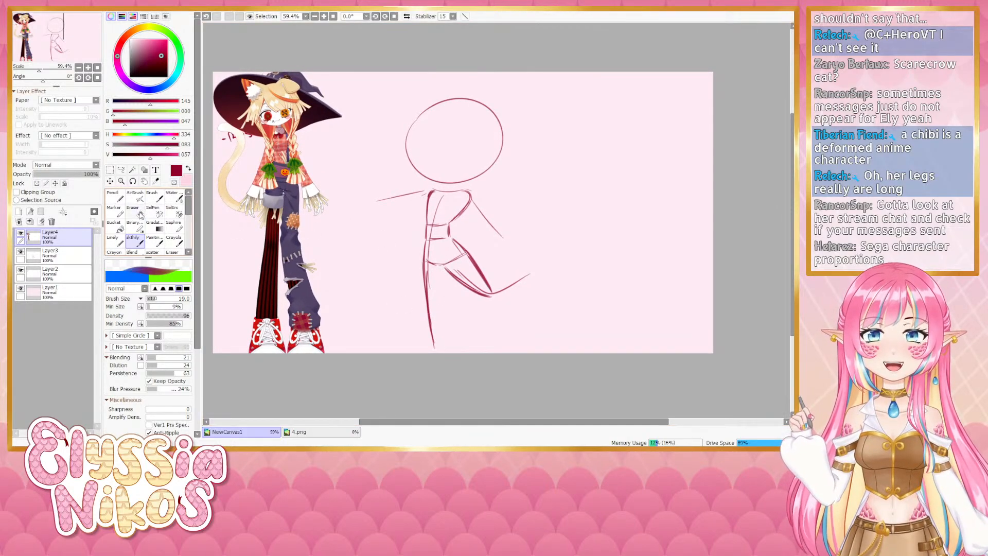
{"action": "left_click", "coordinate": [140, 214]}
{"action": "left_click", "coordinate": [133, 238]}
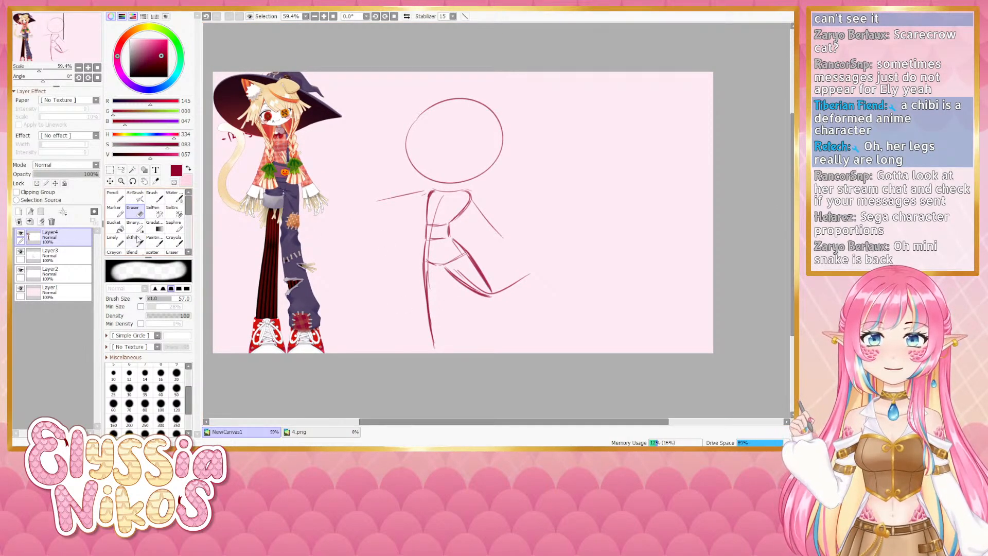
{"action": "left_click_drag", "start_coordinate": [453, 272], "coordinate": [431, 252]}
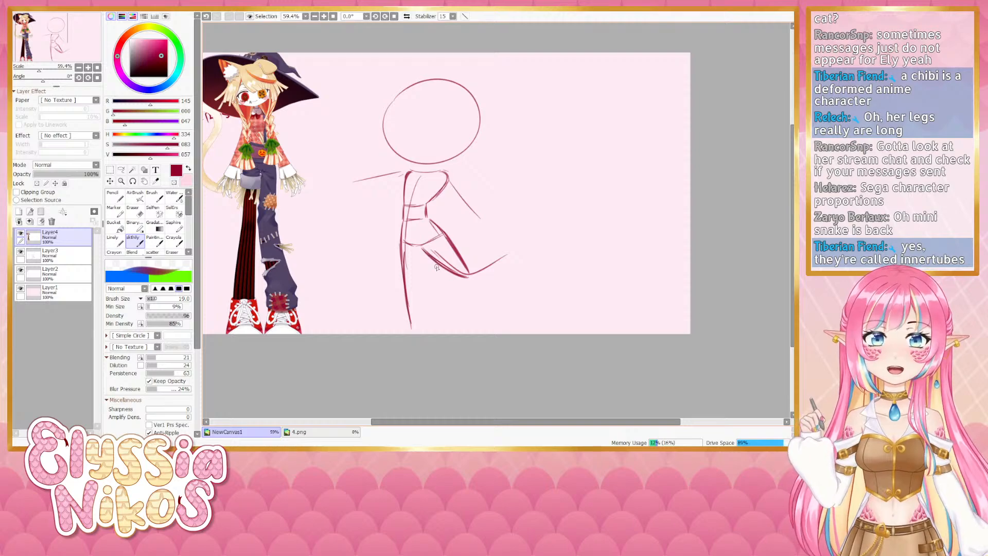
Scale the whole chibi sketch on Layer3 down proportionally and position it near the canvas's upper edge beside the reference
{"action": "left_click", "coordinate": [52, 254]}
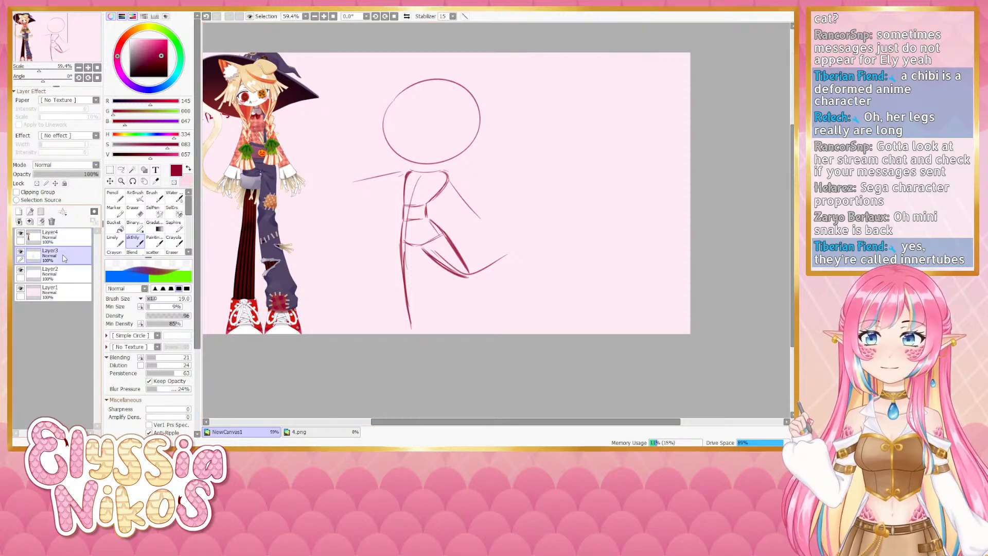
{"action": "left_click", "coordinate": [21, 251]}
{"action": "left_click", "coordinate": [20, 251]}
{"action": "key", "text": "ctrl+t"}
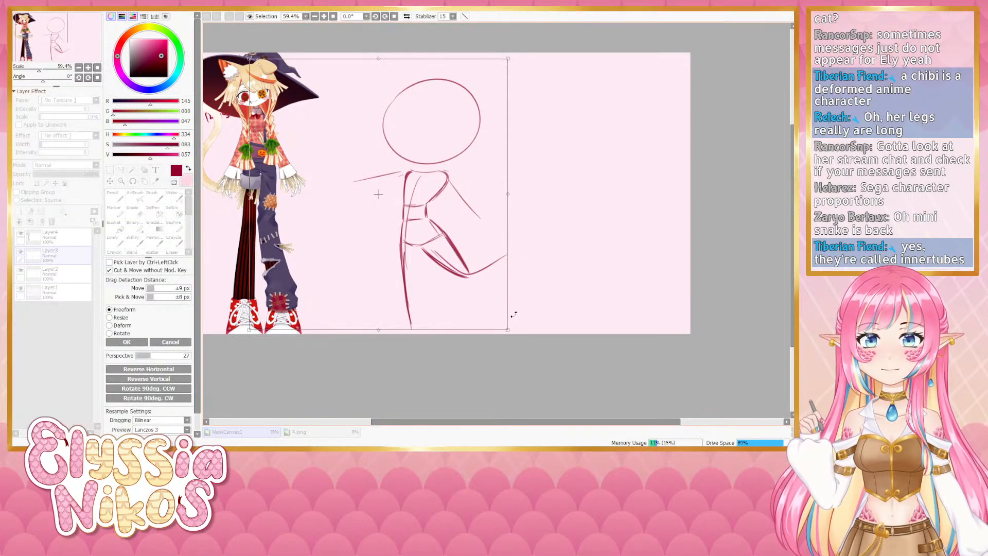
{"action": "left_click_drag", "start_coordinate": [507, 328], "coordinate": [456, 271]}
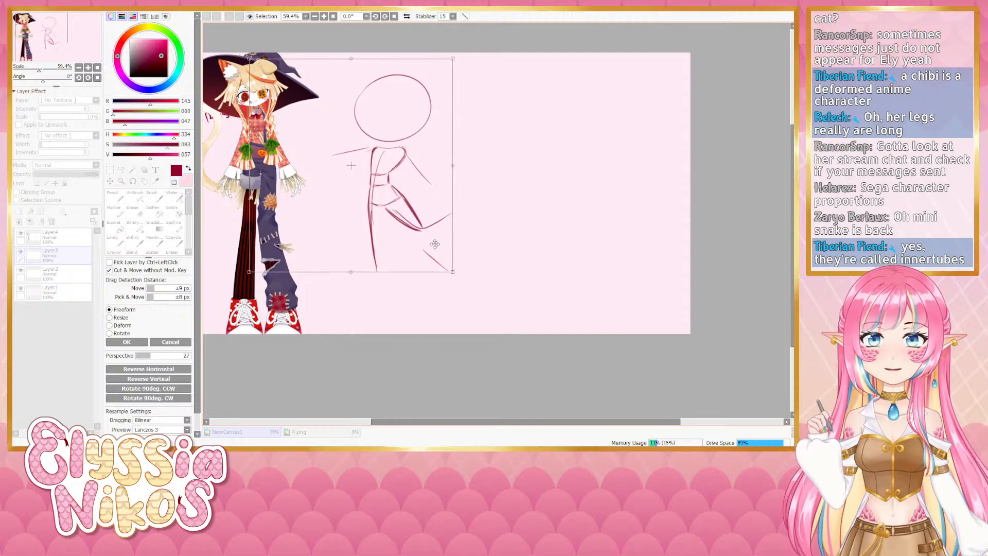
{"action": "left_click_drag", "start_coordinate": [415, 206], "coordinate": [446, 194]}
{"action": "left_click_drag", "start_coordinate": [482, 266], "coordinate": [472, 254]}
{"action": "left_click", "coordinate": [127, 342]}
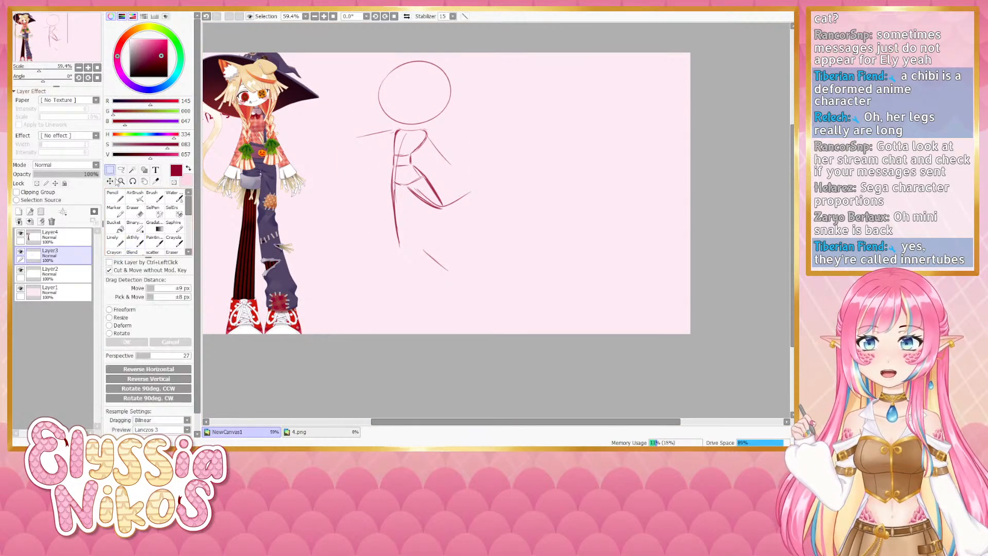
Lasso the chibi's body below the head, shrink it, and center it under the head circle
{"action": "left_click", "coordinate": [121, 169]}
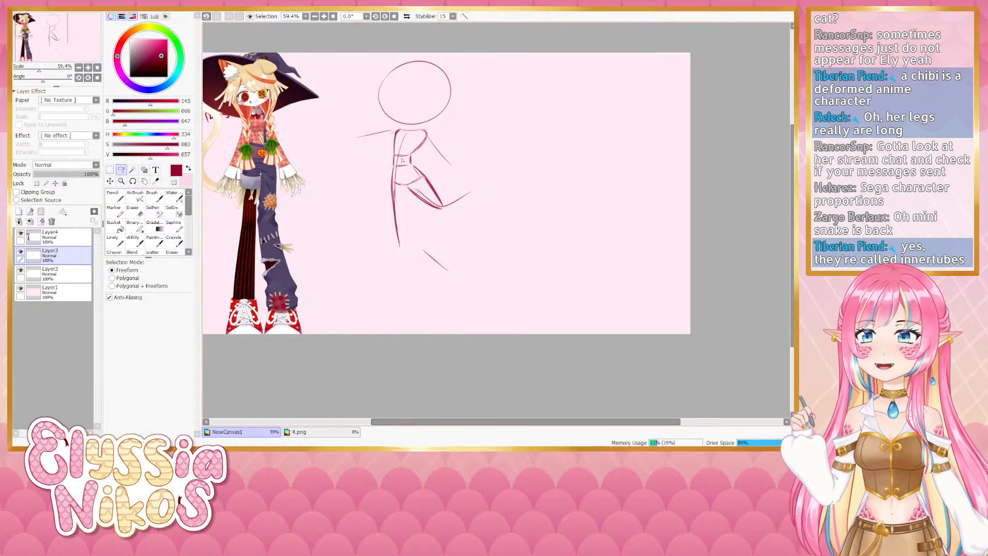
{"action": "mouse_move", "coordinate": [417, 129]}
{"action": "left_mouse_down"}
{"action": "mouse_move", "coordinate": [355, 127]}
{"action": "mouse_move", "coordinate": [517, 280]}
{"action": "mouse_move", "coordinate": [535, 132]}
{"action": "left_mouse_up"}
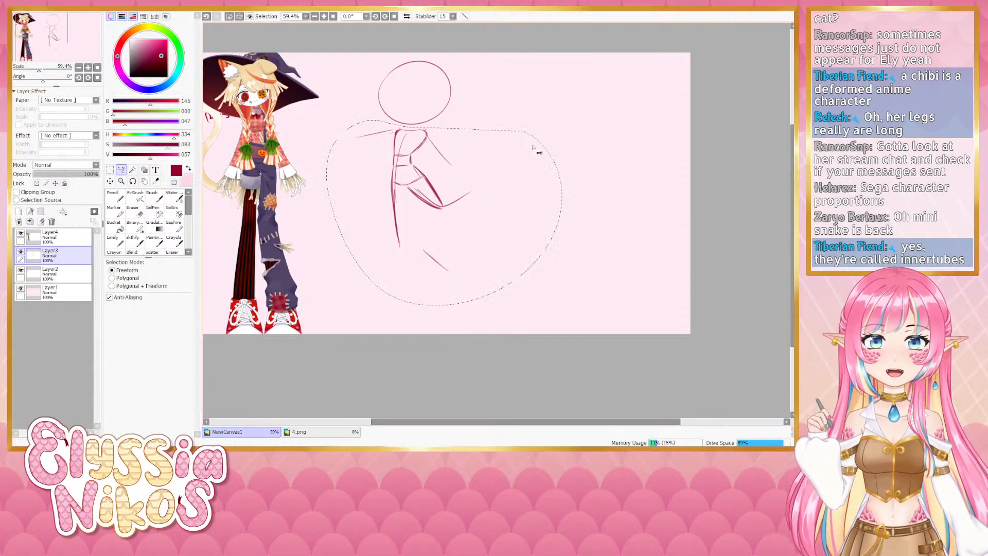
{"action": "key", "text": "ctrl+t"}
{"action": "left_click_drag", "start_coordinate": [470, 249], "coordinate": [452, 221]}
{"action": "left_click_drag", "start_coordinate": [401, 170], "coordinate": [411, 170]}
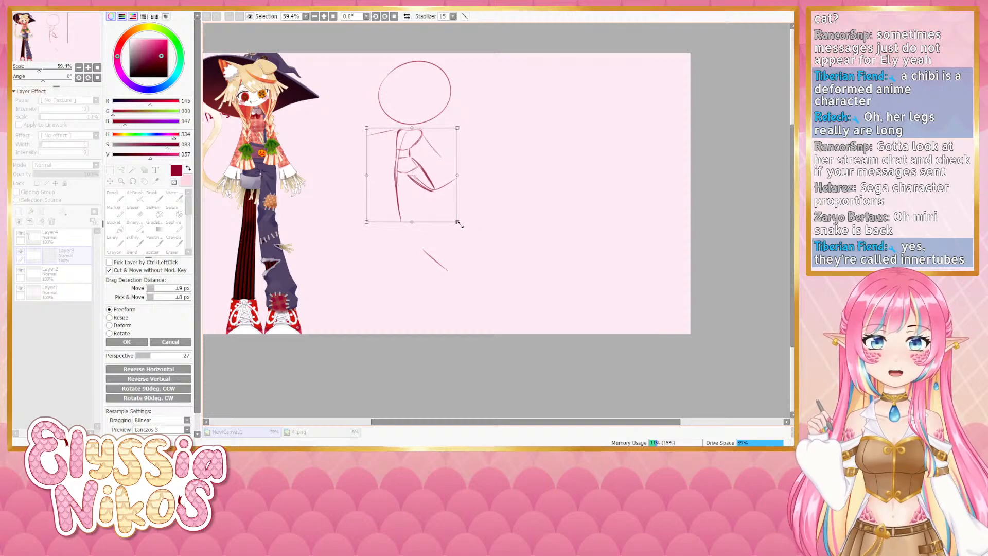
{"action": "left_click", "coordinate": [128, 342]}
{"action": "key", "text": "ctrl+d"}
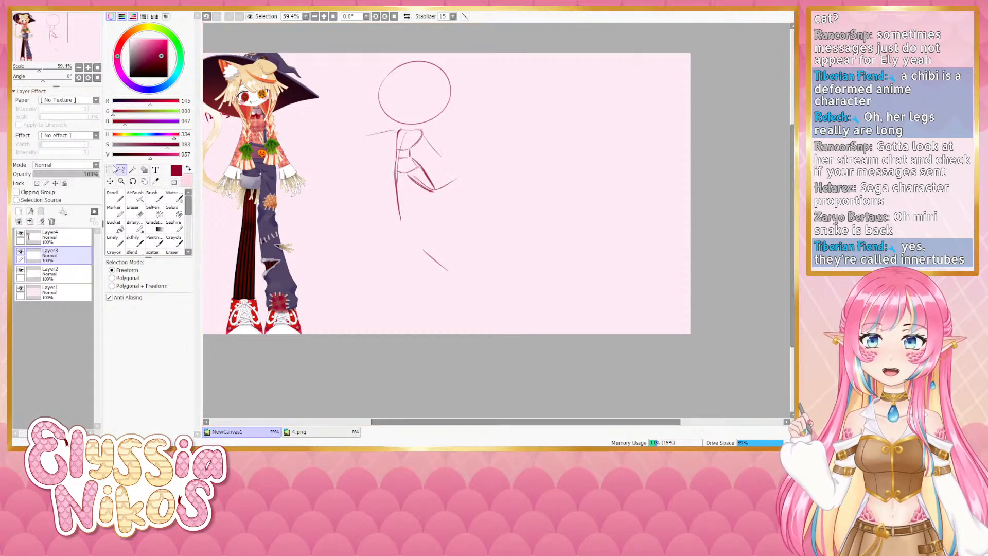
Redraw the straight leg's outer contour with the sketch brush, extending it well downward and curving it into a hem
{"action": "left_click", "coordinate": [131, 240]}
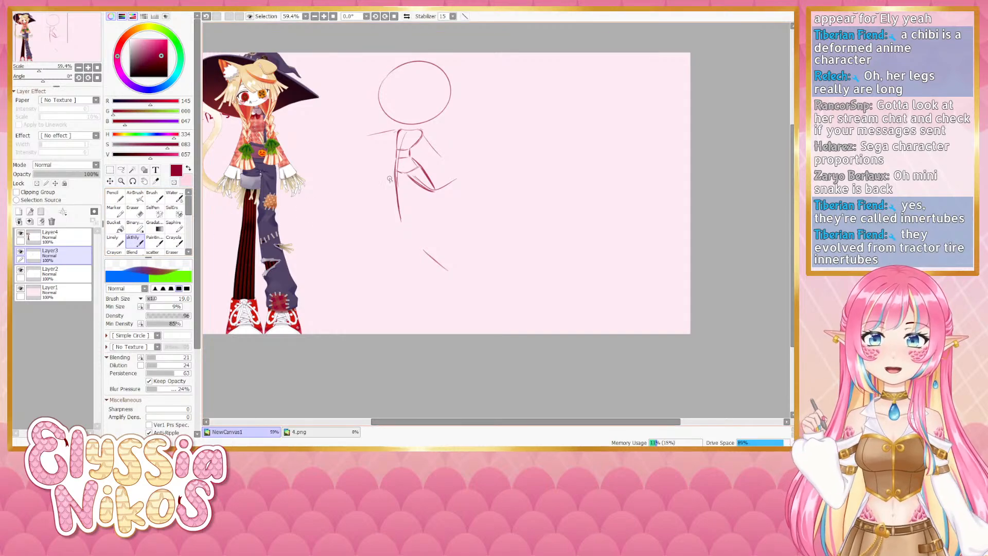
{"action": "left_click_drag", "start_coordinate": [396, 173], "coordinate": [410, 268]}
{"action": "key", "text": "ctrl+z"}
{"action": "left_click_drag", "start_coordinate": [400, 211], "coordinate": [412, 280]}
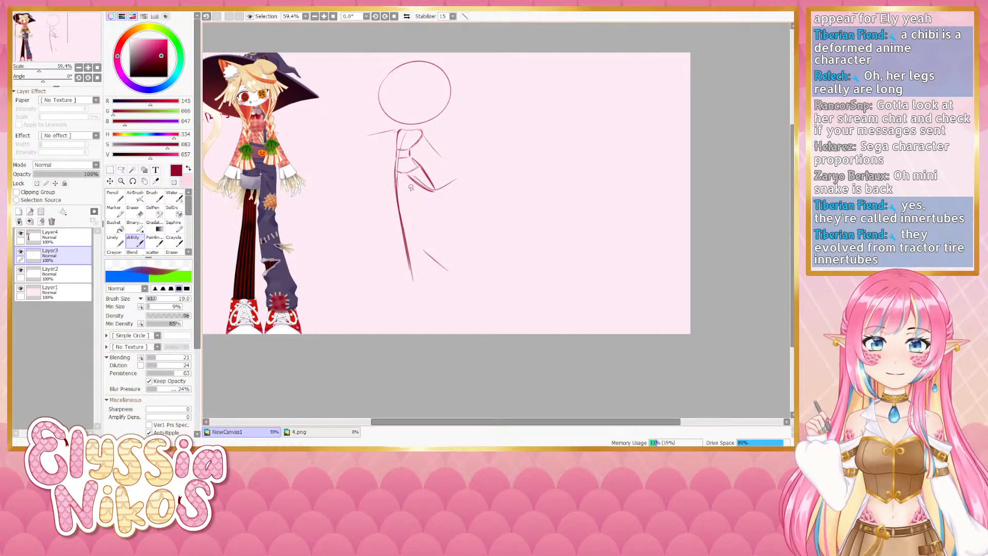
{"action": "key", "text": "ctrl+z"}
{"action": "mouse_move", "coordinate": [398, 209]}
{"action": "left_mouse_down"}
{"action": "mouse_move", "coordinate": [407, 293]}
{"action": "mouse_move", "coordinate": [424, 293]}
{"action": "mouse_move", "coordinate": [444, 279]}
{"action": "left_mouse_up"}
Draw the straight leg's inner contour from the thigh down to the hem, undoing strokes that miss
{"action": "left_click_drag", "start_coordinate": [413, 188], "coordinate": [434, 285]}
{"action": "left_click_drag", "start_coordinate": [416, 202], "coordinate": [433, 286]}
{"action": "key", "text": "ctrl+z"}
{"action": "mouse_move", "coordinate": [402, 224]}
{"action": "left_mouse_down"}
{"action": "mouse_move", "coordinate": [402, 293]}
{"action": "mouse_move", "coordinate": [430, 286]}
{"action": "mouse_move", "coordinate": [402, 292]}
{"action": "mouse_move", "coordinate": [438, 286]}
{"action": "mouse_move", "coordinate": [400, 294]}
{"action": "mouse_move", "coordinate": [421, 290]}
{"action": "left_mouse_up"}
{"action": "key", "text": "ctrl+z"}
{"action": "key", "text": "ctrl+z"}
{"action": "key", "text": "ctrl+z"}
{"action": "key", "text": "ctrl+z"}
{"action": "key", "text": "ctrl+z"}
{"action": "key", "text": "ctrl+z"}
{"action": "key", "text": "ctrl+z"}
{"action": "key", "text": "ctrl+z"}
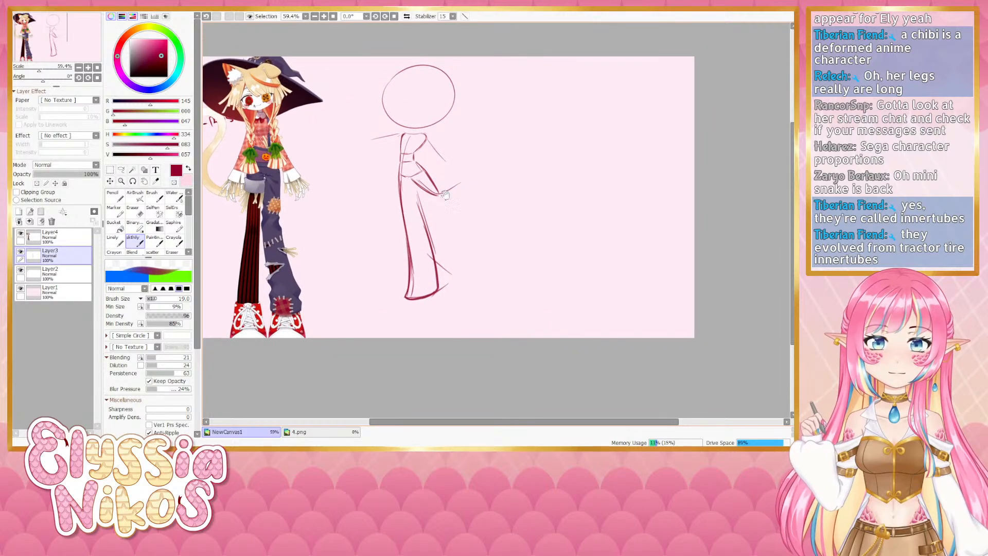
Lasso the lengthened straight leg and rotate it clockwise about the hip so its foot swings outward
{"action": "left_click", "coordinate": [121, 170]}
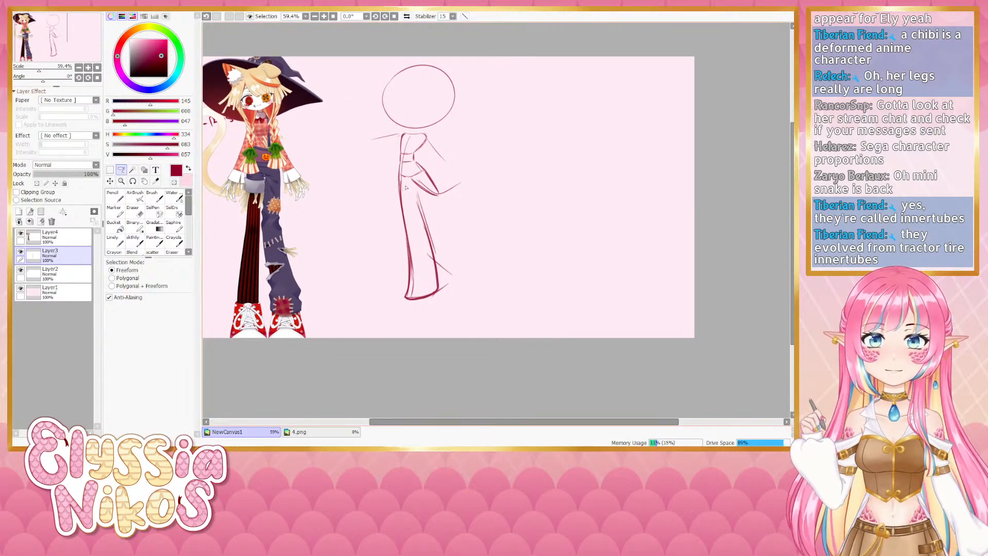
{"action": "mouse_move", "coordinate": [410, 184]}
{"action": "left_mouse_down"}
{"action": "mouse_move", "coordinate": [373, 270]}
{"action": "mouse_move", "coordinate": [462, 246]}
{"action": "left_mouse_up"}
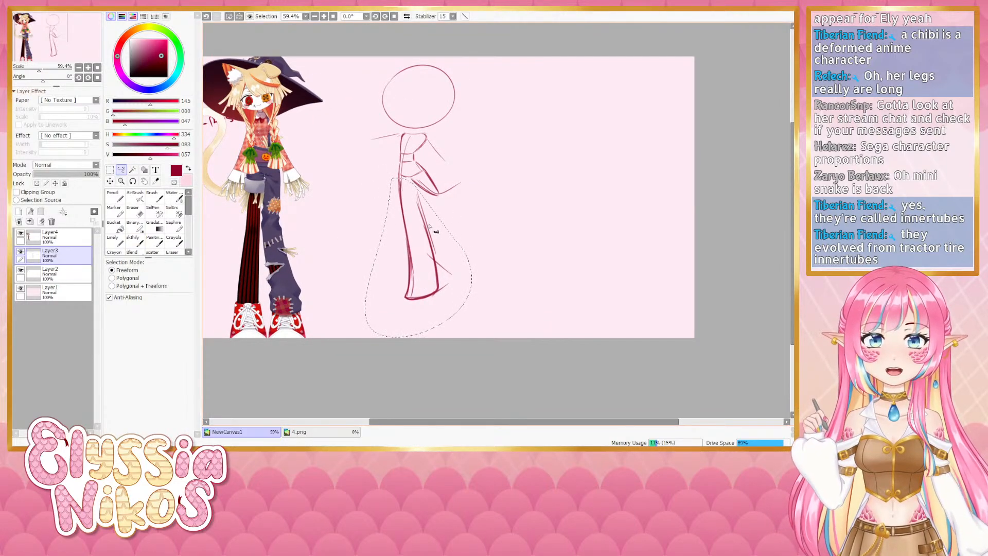
{"action": "key", "text": "ctrl+t"}
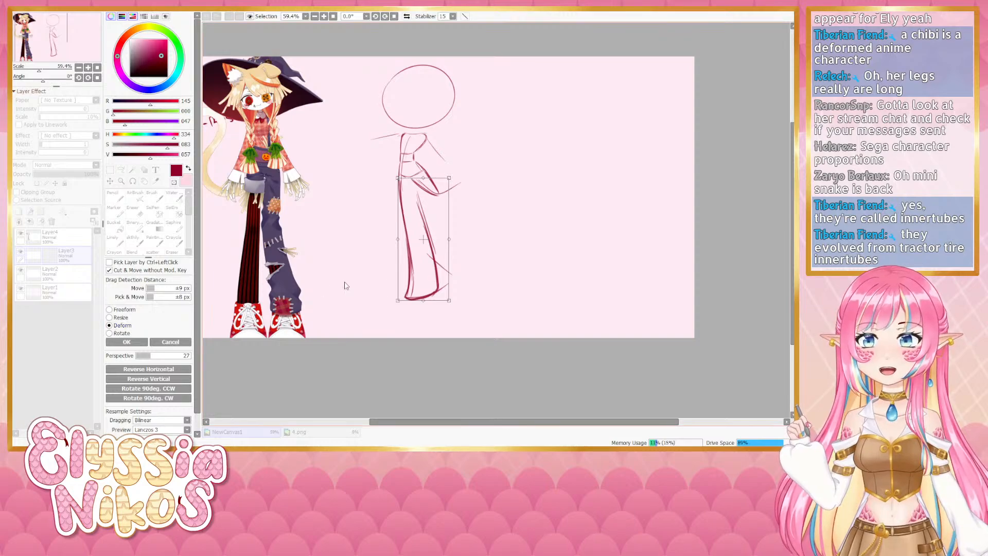
{"action": "mouse_move", "coordinate": [421, 300]}
{"action": "left_mouse_down"}
{"action": "mouse_move", "coordinate": [411, 309]}
{"action": "mouse_move", "coordinate": [446, 319]}
{"action": "mouse_move", "coordinate": [440, 313]}
{"action": "left_mouse_up"}
{"action": "left_click_drag", "start_coordinate": [410, 233], "coordinate": [403, 234]}
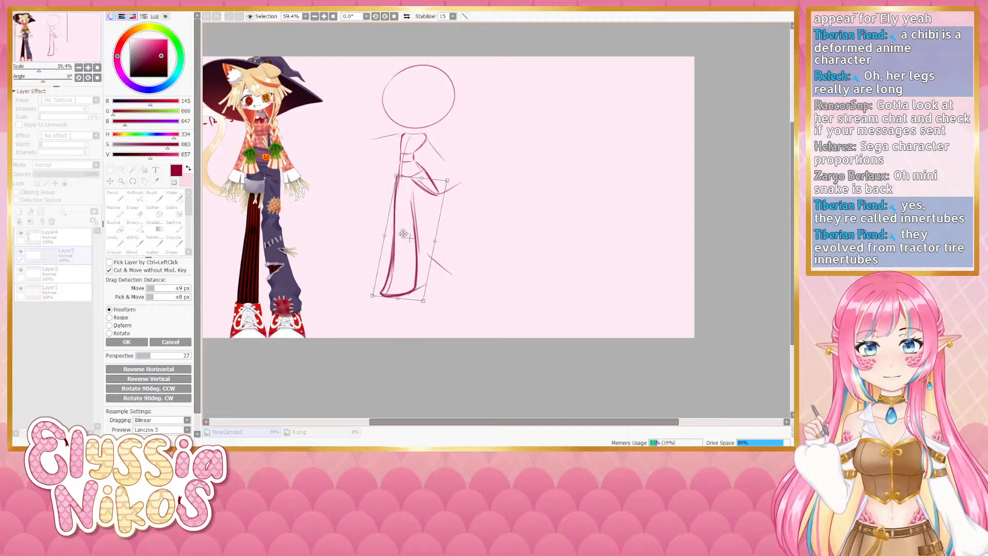
{"action": "left_click", "coordinate": [127, 342]}
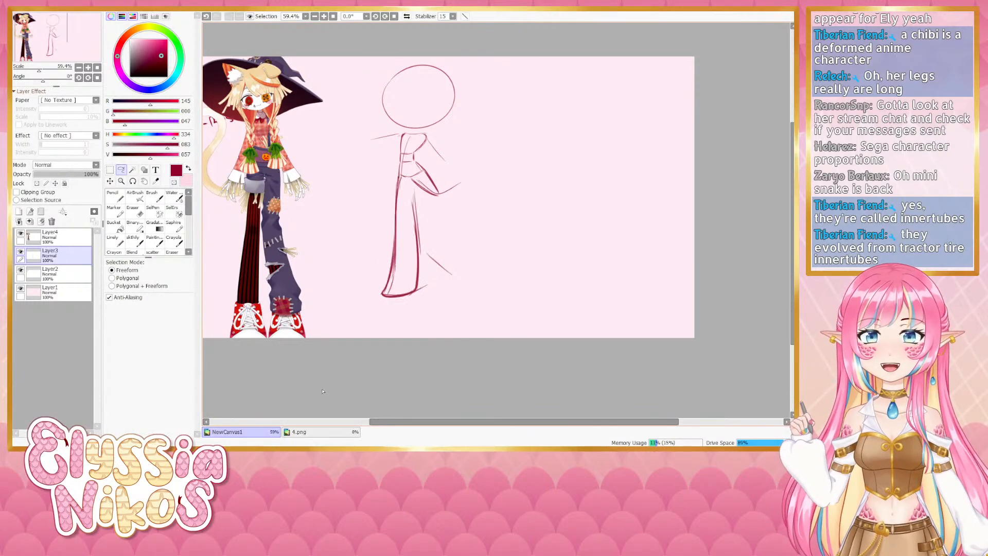
Erase the excess line ends along the straight leg's inner contour and hem corner
{"action": "left_click", "coordinate": [110, 169]}
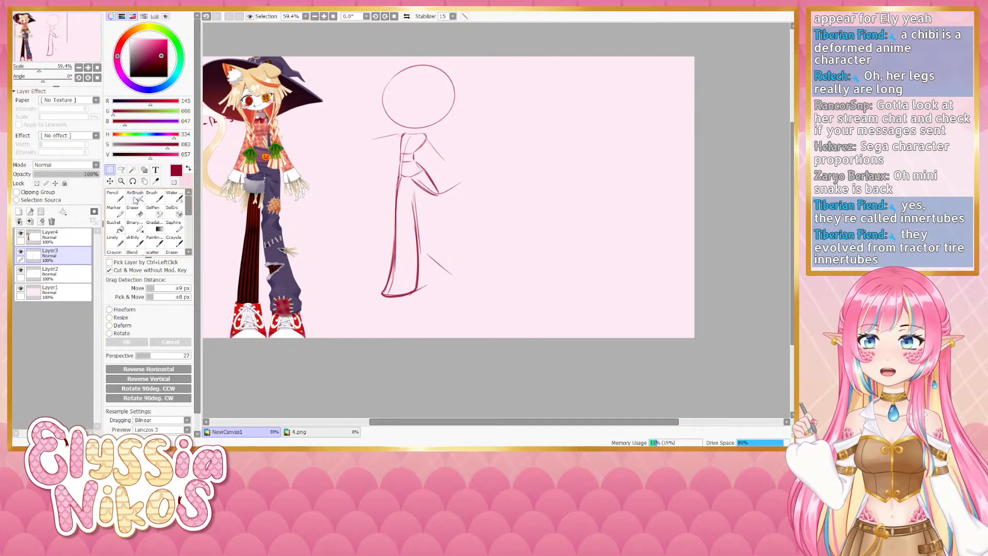
{"action": "left_click", "coordinate": [138, 212]}
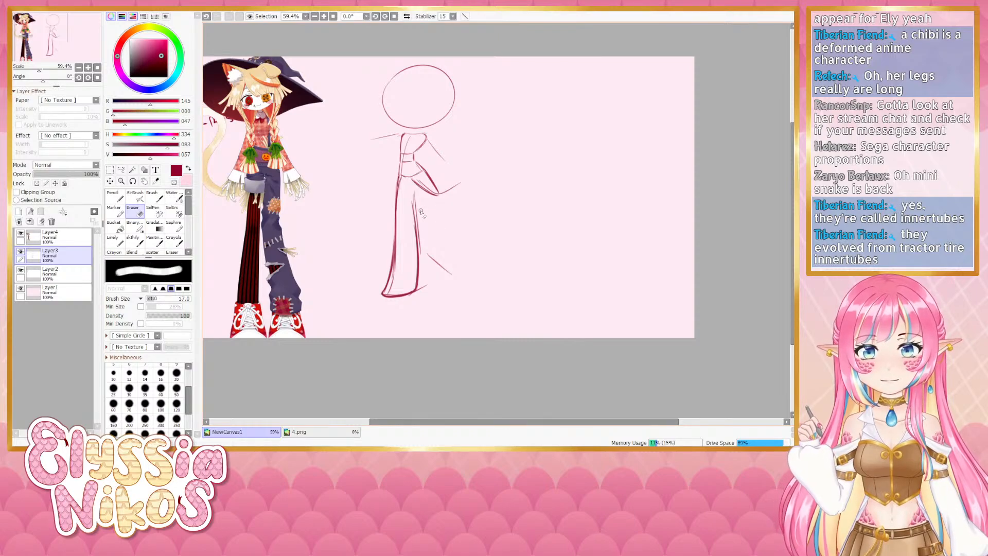
{"action": "left_click_drag", "start_coordinate": [421, 286], "coordinate": [427, 283]}
{"action": "left_click_drag", "start_coordinate": [416, 220], "coordinate": [415, 306]}
{"action": "key", "text": "ctrl+z"}
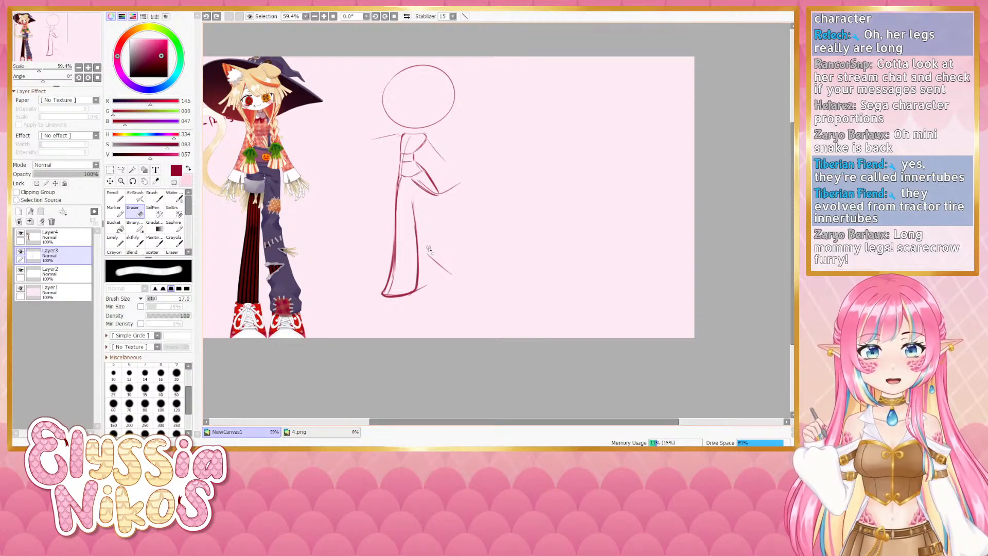
Locate the layer holding the stray diagonal stroke beside the leg, erase it from Layer4 with a larger eraser, and return to the sketch brush
{"action": "left_click_drag", "start_coordinate": [430, 238], "coordinate": [453, 239], "text": "ctrl+alt"}
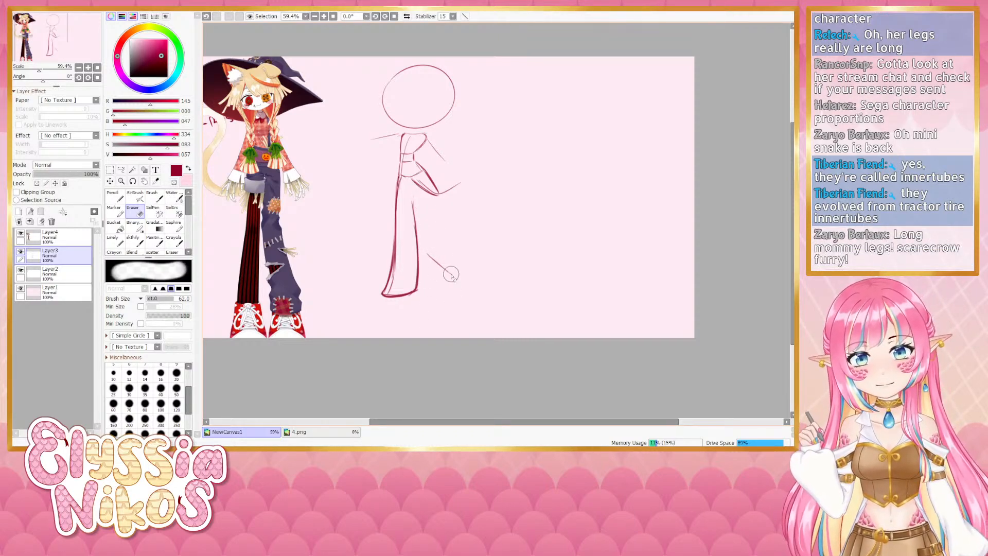
{"action": "left_click", "coordinate": [67, 244]}
{"action": "left_click", "coordinate": [70, 277]}
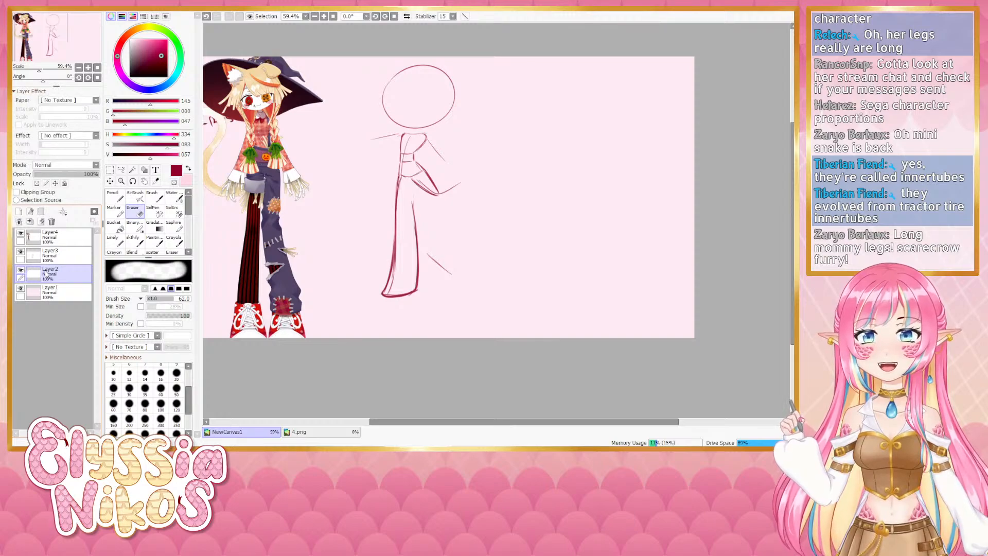
{"action": "left_click", "coordinate": [21, 253]}
{"action": "left_click", "coordinate": [21, 253]}
{"action": "left_click", "coordinate": [21, 233]}
{"action": "left_click", "coordinate": [21, 234]}
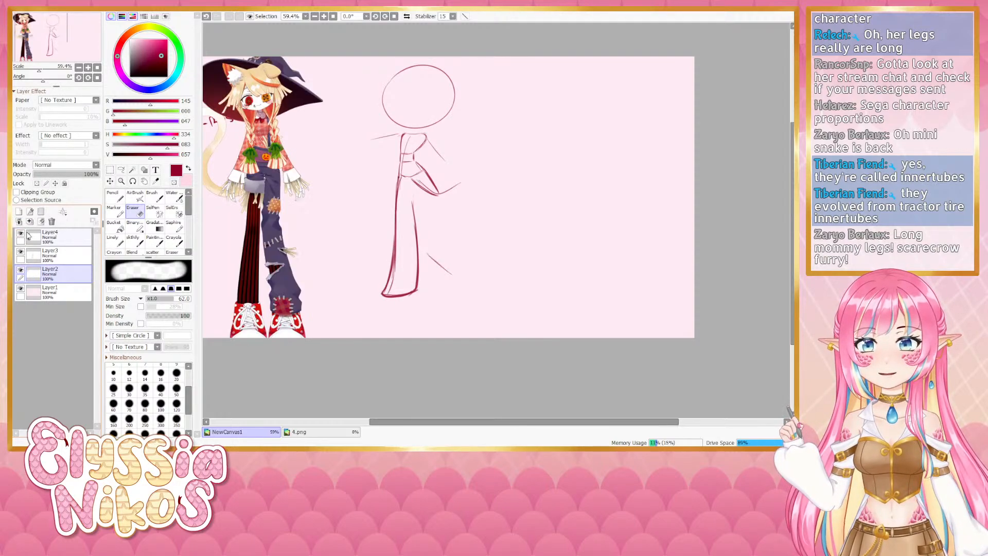
{"action": "left_click", "coordinate": [65, 237]}
{"action": "left_click_drag", "start_coordinate": [463, 295], "coordinate": [458, 295], "text": "ctrl+alt"}
{"action": "left_click_drag", "start_coordinate": [433, 241], "coordinate": [435, 281]}
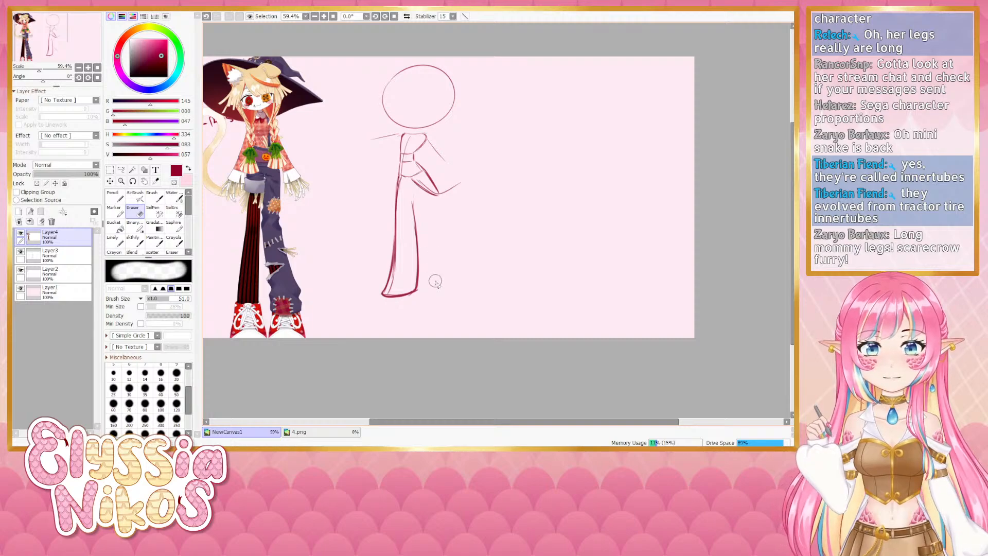
{"action": "left_click", "coordinate": [133, 240]}
{"action": "left_click_drag", "start_coordinate": [352, 268], "coordinate": [350, 278]}
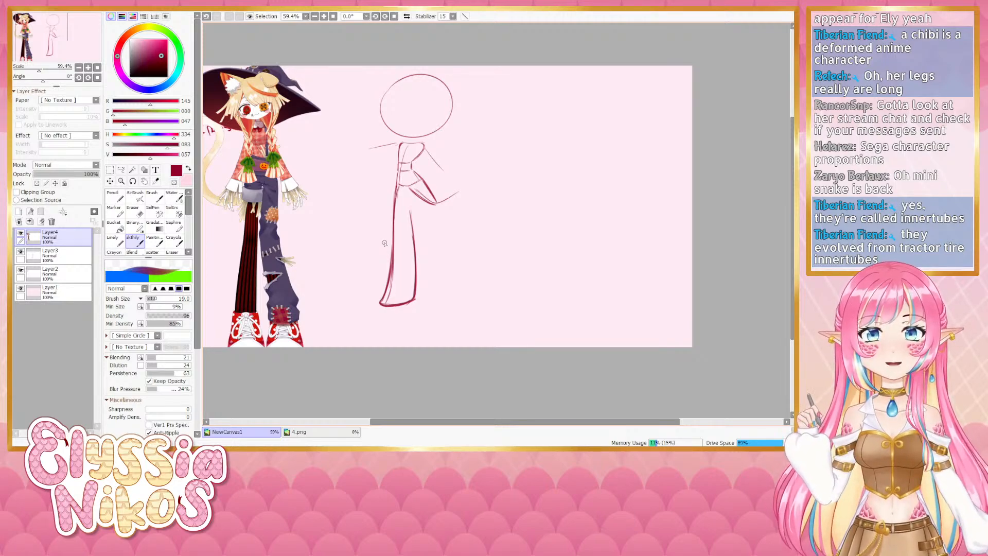
Enlarge the sketch brush and draw a circle with crossed guidelines in the empty area beside the sketched figure
{"action": "left_click_drag", "start_coordinate": [594, 227], "coordinate": [617, 221]}
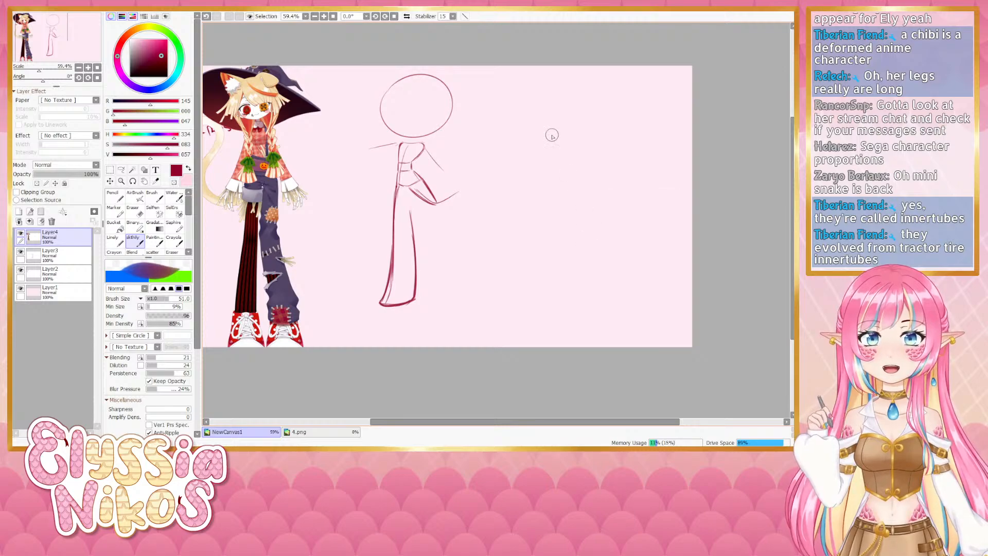
{"action": "mouse_move", "coordinate": [541, 117]}
{"action": "left_mouse_down"}
{"action": "mouse_move", "coordinate": [559, 135]}
{"action": "mouse_move", "coordinate": [542, 156]}
{"action": "mouse_move", "coordinate": [623, 157]}
{"action": "mouse_move", "coordinate": [593, 104]}
{"action": "mouse_move", "coordinate": [562, 151]}
{"action": "mouse_move", "coordinate": [548, 132]}
{"action": "mouse_move", "coordinate": [524, 138]}
{"action": "mouse_move", "coordinate": [609, 162]}
{"action": "mouse_move", "coordinate": [578, 95]}
{"action": "mouse_move", "coordinate": [570, 178]}
{"action": "left_mouse_up"}
{"action": "key", "text": "ctrl+z"}
{"action": "key", "text": "ctrl+z"}
{"action": "left_click_drag", "start_coordinate": [573, 99], "coordinate": [575, 174]}
{"action": "left_click_drag", "start_coordinate": [530, 145], "coordinate": [618, 136]}
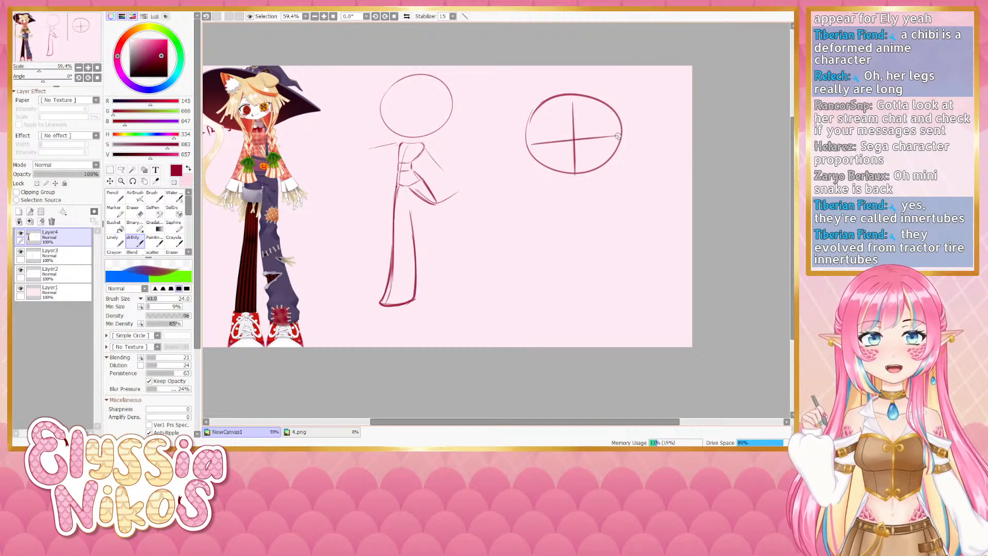
Stack two more circles with crossed guidelines directly beneath the first circle
{"action": "mouse_move", "coordinate": [557, 178]}
{"action": "left_mouse_down"}
{"action": "mouse_move", "coordinate": [613, 236]}
{"action": "mouse_move", "coordinate": [561, 180]}
{"action": "mouse_move", "coordinate": [576, 239]}
{"action": "left_mouse_up"}
{"action": "left_click_drag", "start_coordinate": [529, 215], "coordinate": [617, 205]}
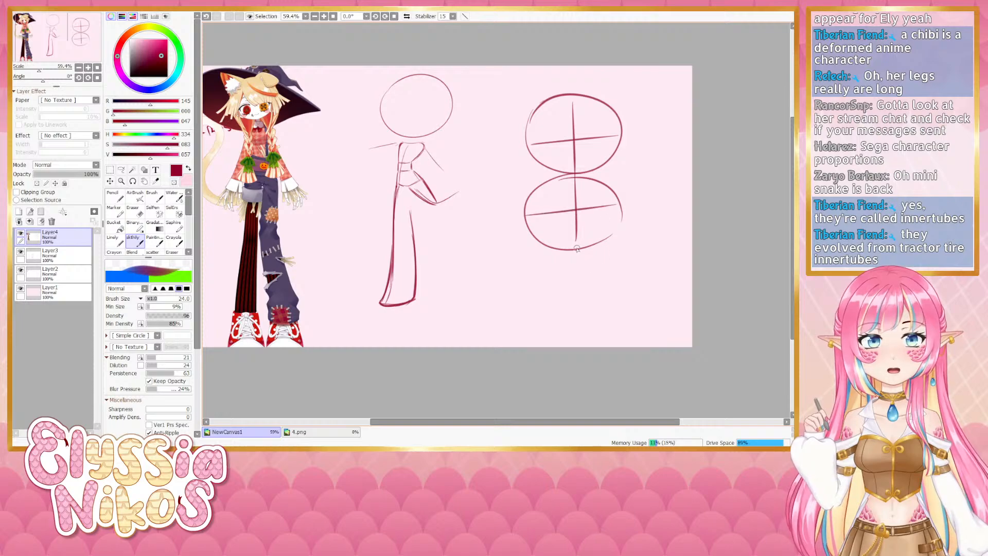
{"action": "mouse_move", "coordinate": [576, 252]}
{"action": "left_mouse_down"}
{"action": "mouse_move", "coordinate": [541, 307]}
{"action": "mouse_move", "coordinate": [633, 301]}
{"action": "mouse_move", "coordinate": [555, 264]}
{"action": "mouse_move", "coordinate": [579, 326]}
{"action": "mouse_move", "coordinate": [609, 255]}
{"action": "mouse_move", "coordinate": [533, 275]}
{"action": "mouse_move", "coordinate": [628, 298]}
{"action": "mouse_move", "coordinate": [582, 320]}
{"action": "left_mouse_up"}
{"action": "key", "text": "ctrl+z"}
{"action": "key", "text": "ctrl+z"}
{"action": "left_click_drag", "start_coordinate": [535, 292], "coordinate": [620, 280]}
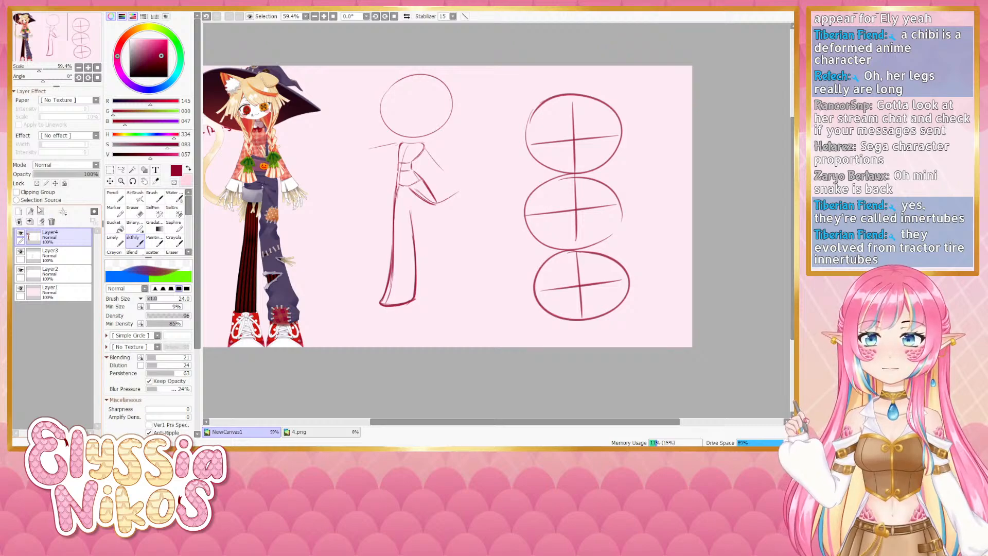
Lasso the three stacked circles, scale them down, and shift the stack slightly up and outward
{"action": "left_click", "coordinate": [121, 170]}
{"action": "mouse_move", "coordinate": [580, 57]}
{"action": "left_mouse_down"}
{"action": "mouse_move", "coordinate": [566, 352]}
{"action": "mouse_move", "coordinate": [635, 101]}
{"action": "left_mouse_up"}
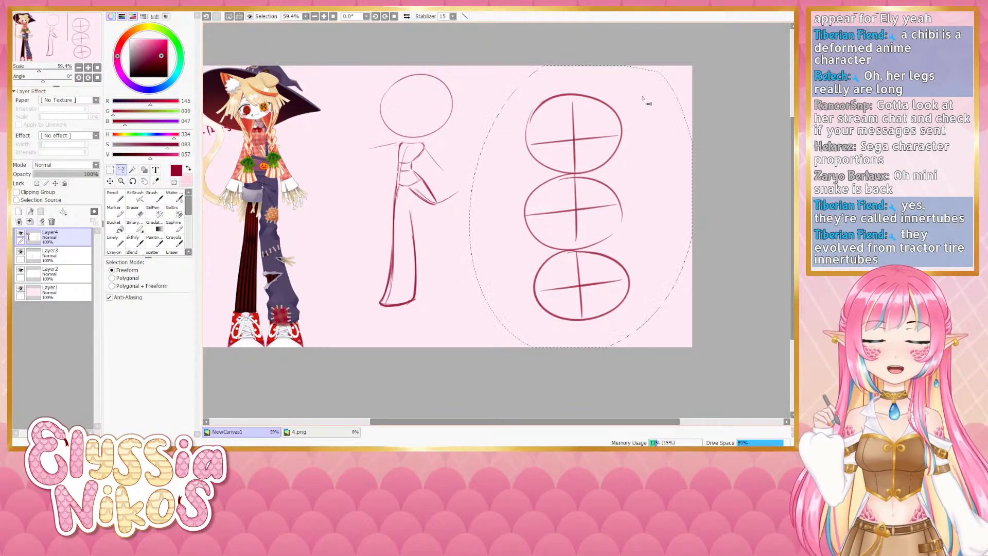
{"action": "key", "text": "ctrl+t"}
{"action": "left_click_drag", "start_coordinate": [630, 321], "coordinate": [599, 255]}
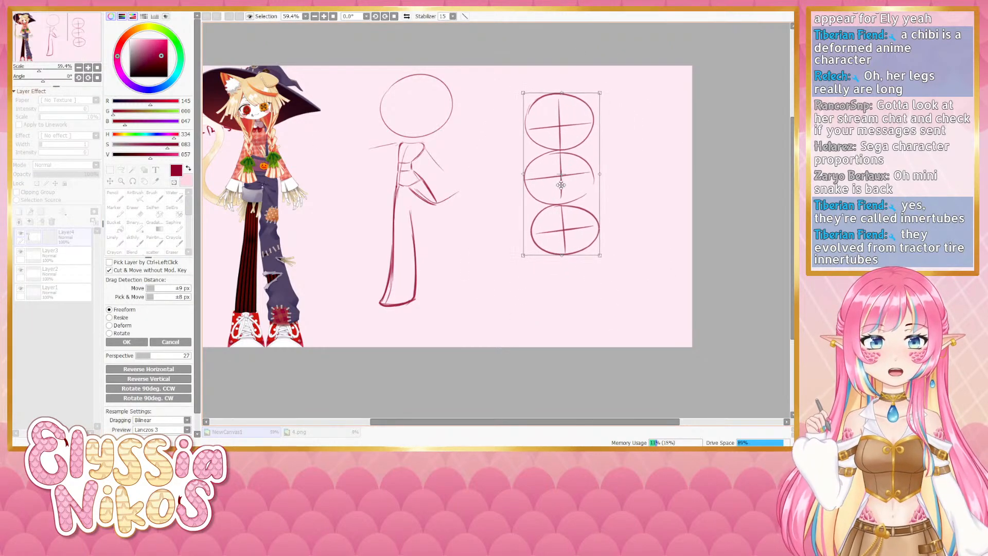
{"action": "left_click_drag", "start_coordinate": [561, 175], "coordinate": [574, 164]}
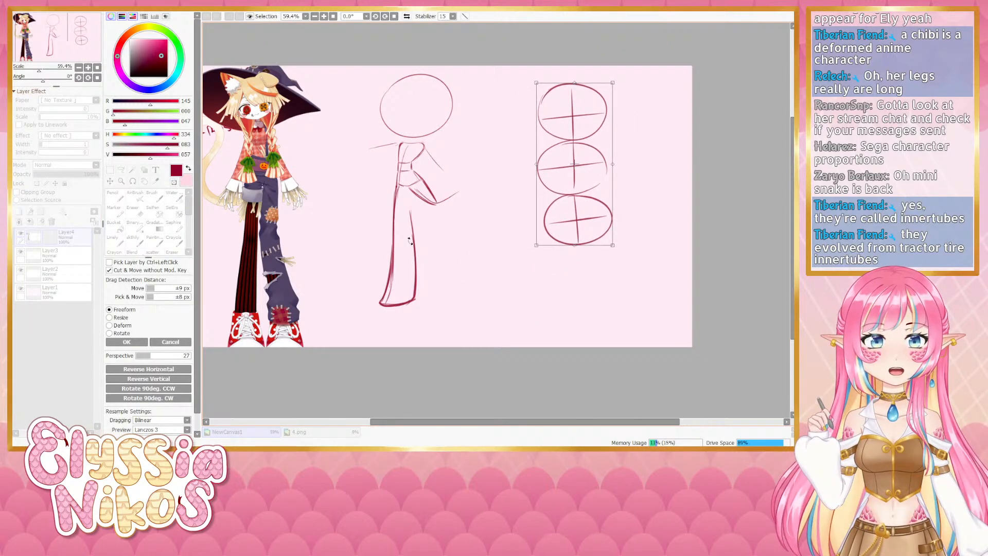
{"action": "left_click", "coordinate": [134, 343]}
Draw a fourth circle with crossed guidelines beneath the stack, undoing strokes that miss
{"action": "left_click", "coordinate": [132, 242]}
{"action": "mouse_move", "coordinate": [585, 241]}
{"action": "left_mouse_down"}
{"action": "mouse_move", "coordinate": [553, 257]}
{"action": "mouse_move", "coordinate": [633, 278]}
{"action": "left_mouse_up"}
{"action": "key", "text": "ctrl+z"}
{"action": "mouse_move", "coordinate": [585, 246]}
{"action": "left_mouse_down"}
{"action": "mouse_move", "coordinate": [605, 286]}
{"action": "mouse_move", "coordinate": [585, 245]}
{"action": "mouse_move", "coordinate": [584, 294]}
{"action": "mouse_move", "coordinate": [586, 247]}
{"action": "mouse_move", "coordinate": [546, 280]}
{"action": "mouse_move", "coordinate": [586, 247]}
{"action": "mouse_move", "coordinate": [580, 299]}
{"action": "mouse_move", "coordinate": [613, 267]}
{"action": "left_mouse_up"}
{"action": "key", "text": "ctrl+z"}
{"action": "key", "text": "ctrl+z"}
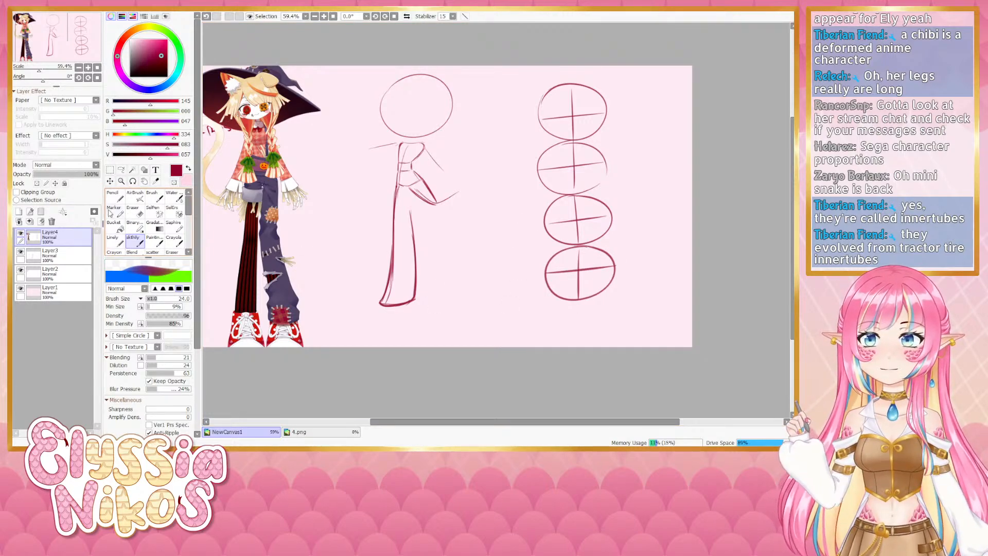
Lower Layer4's opacity to 24%, add a new layer above it, and outline a head over the top circle at brush size 40
{"action": "left_click_drag", "start_coordinate": [63, 174], "coordinate": [50, 174]}
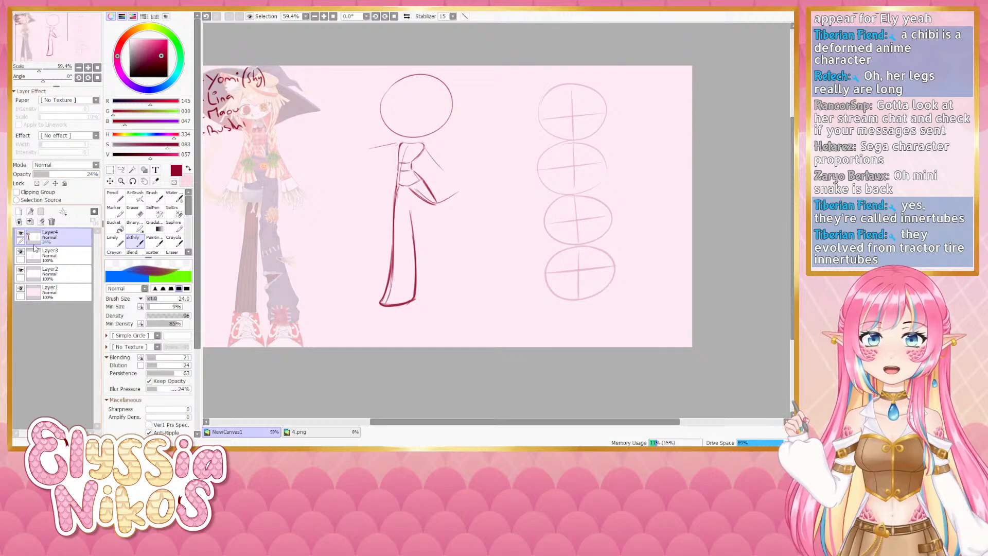
{"action": "left_click", "coordinate": [19, 211]}
{"action": "mouse_move", "coordinate": [558, 116]}
{"action": "left_mouse_down", "text": "ctrl+alt"}
{"action": "mouse_move", "coordinate": [574, 116]}
{"action": "mouse_move", "coordinate": [540, 100]}
{"action": "mouse_move", "coordinate": [571, 85]}
{"action": "mouse_move", "coordinate": [534, 125]}
{"action": "mouse_move", "coordinate": [540, 114]}
{"action": "left_mouse_up", "text": "ctrl+alt"}
{"action": "key", "text": "ctrl+z"}
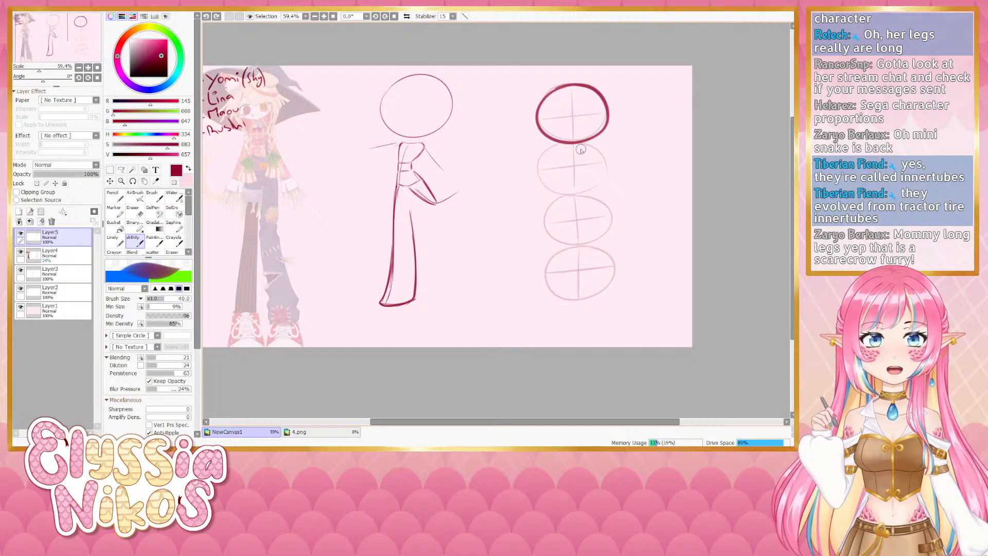
{"action": "mouse_move", "coordinate": [580, 149]}
{"action": "left_mouse_down"}
{"action": "mouse_move", "coordinate": [564, 151]}
{"action": "mouse_move", "coordinate": [545, 183]}
{"action": "left_mouse_up"}
{"action": "key", "text": "ctrl+z"}
{"action": "left_click_drag", "start_coordinate": [565, 150], "coordinate": [544, 187]}
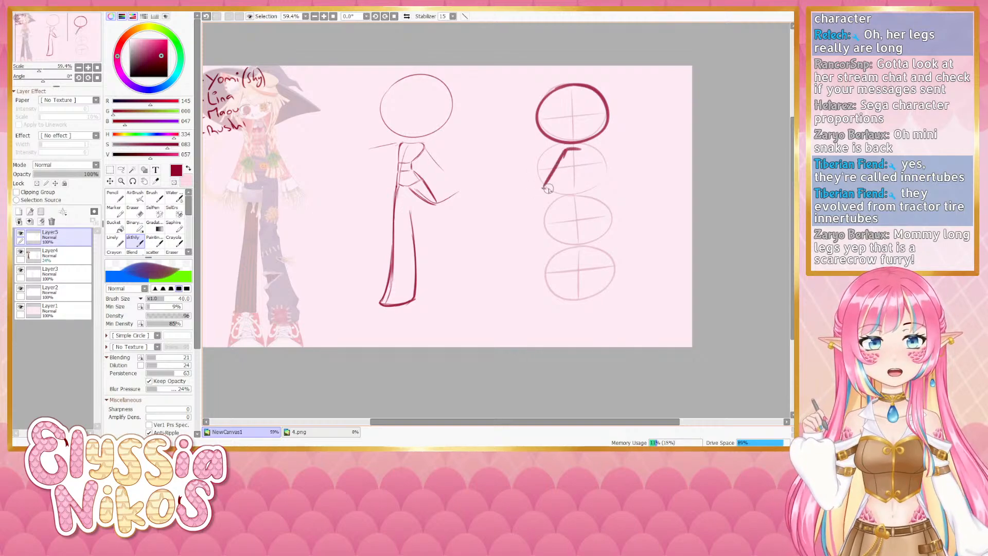
{"action": "left_click_drag", "start_coordinate": [581, 150], "coordinate": [607, 180]}
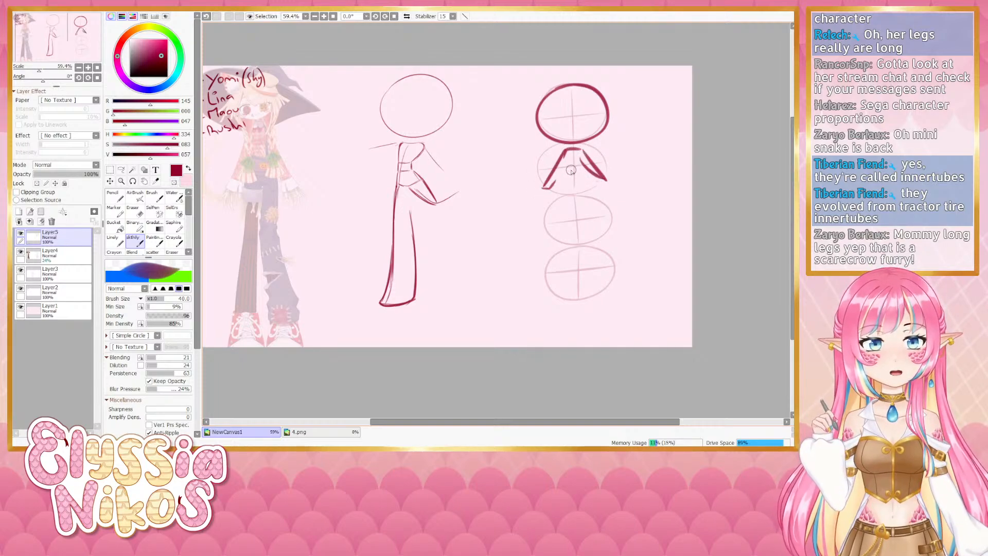
{"action": "key", "text": "ctrl+z"}
{"action": "key", "text": "ctrl+z"}
{"action": "key", "text": "ctrl+z"}
{"action": "key", "text": "ctrl+z"}
{"action": "key", "text": "ctrl+z"}
Draw a long-legged demo body beneath the head with tapered torso, waist, legs and arms reaching down to the fourth circle
{"action": "left_click_drag", "start_coordinate": [567, 151], "coordinate": [570, 194]}
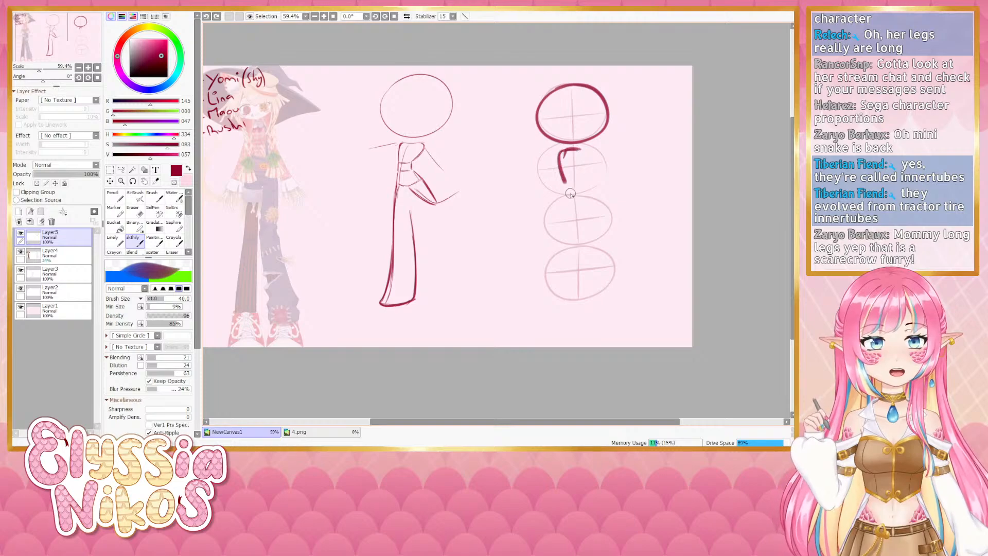
{"action": "left_click_drag", "start_coordinate": [564, 150], "coordinate": [570, 289]}
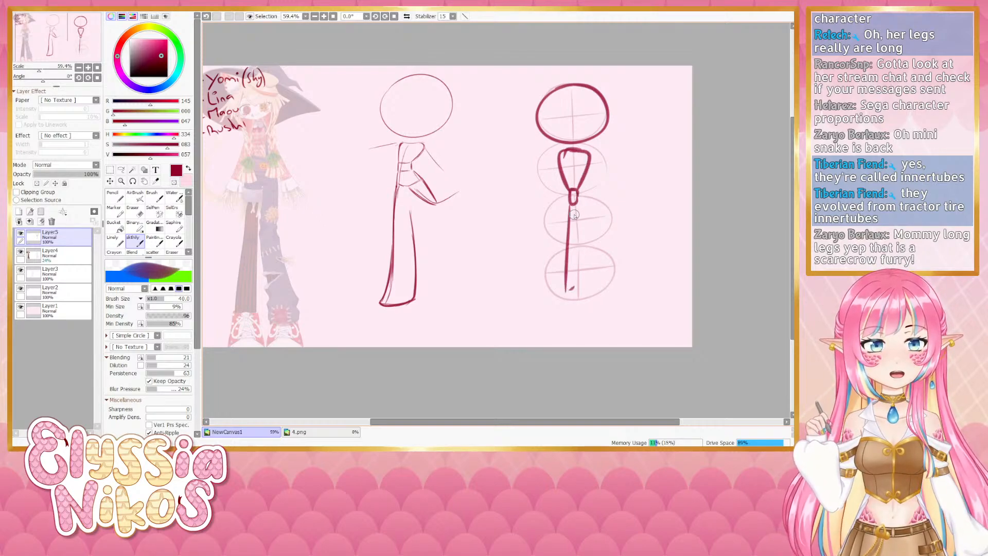
{"action": "mouse_move", "coordinate": [574, 209]}
{"action": "left_mouse_down"}
{"action": "mouse_move", "coordinate": [576, 285]}
{"action": "mouse_move", "coordinate": [598, 280]}
{"action": "left_mouse_up"}
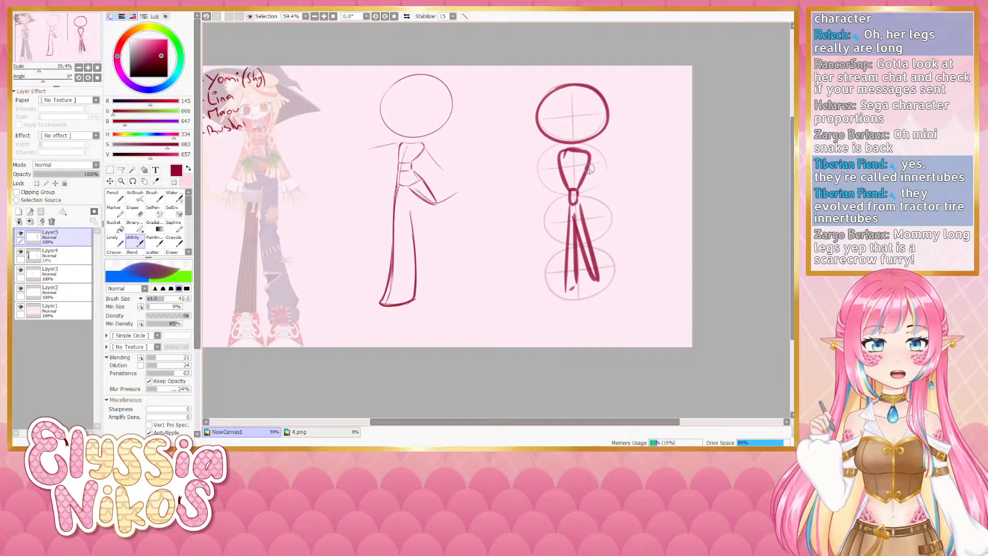
{"action": "mouse_move", "coordinate": [583, 151]}
{"action": "left_mouse_down"}
{"action": "mouse_move", "coordinate": [612, 200]}
{"action": "mouse_move", "coordinate": [549, 178]}
{"action": "mouse_move", "coordinate": [547, 191]}
{"action": "left_mouse_up"}
{"action": "left_click_drag", "start_coordinate": [471, 304], "coordinate": [460, 289]}
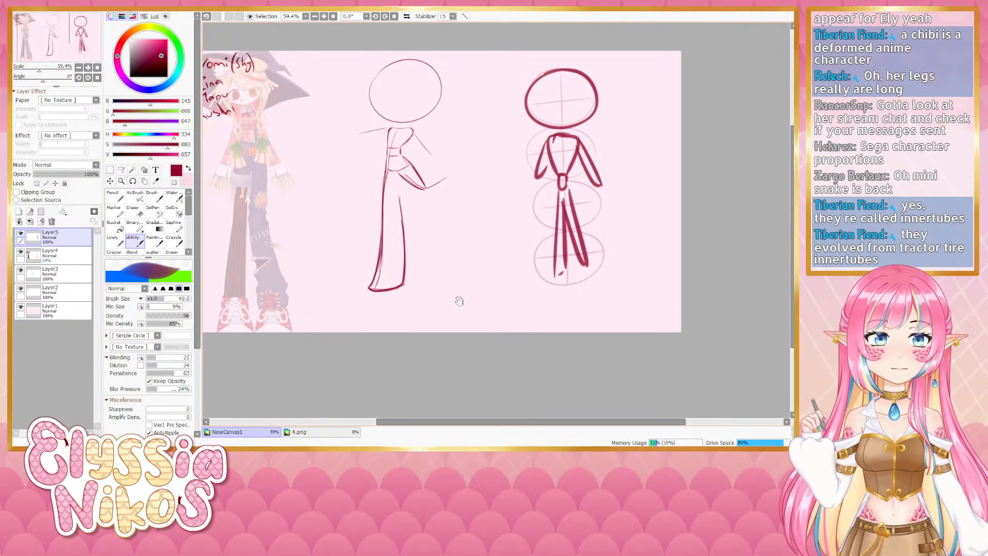
Erase the long-legged demo body and redraw it shorter, with the torso, arms and legs ending at the third circle
{"action": "left_click", "coordinate": [130, 210]}
{"action": "mouse_move", "coordinate": [555, 261]}
{"action": "left_mouse_down", "text": "ctrl+alt"}
{"action": "mouse_move", "coordinate": [527, 248]}
{"action": "mouse_move", "coordinate": [573, 157]}
{"action": "mouse_move", "coordinate": [530, 159]}
{"action": "mouse_move", "coordinate": [559, 164]}
{"action": "mouse_move", "coordinate": [560, 147]}
{"action": "mouse_move", "coordinate": [568, 155]}
{"action": "mouse_move", "coordinate": [555, 180]}
{"action": "mouse_move", "coordinate": [582, 174]}
{"action": "mouse_move", "coordinate": [564, 228]}
{"action": "left_mouse_up", "text": "ctrl+alt"}
{"action": "left_click", "coordinate": [132, 241]}
{"action": "key", "text": "ctrl+z"}
{"action": "key", "text": "ctrl+z"}
{"action": "mouse_move", "coordinate": [566, 189]}
{"action": "left_mouse_down"}
{"action": "mouse_move", "coordinate": [566, 225]}
{"action": "mouse_move", "coordinate": [586, 224]}
{"action": "left_mouse_up"}
{"action": "left_click_drag", "start_coordinate": [579, 136], "coordinate": [599, 174]}
{"action": "mouse_move", "coordinate": [570, 142]}
{"action": "left_mouse_down"}
{"action": "mouse_move", "coordinate": [592, 173]}
{"action": "mouse_move", "coordinate": [536, 177]}
{"action": "mouse_move", "coordinate": [544, 175]}
{"action": "left_mouse_up"}
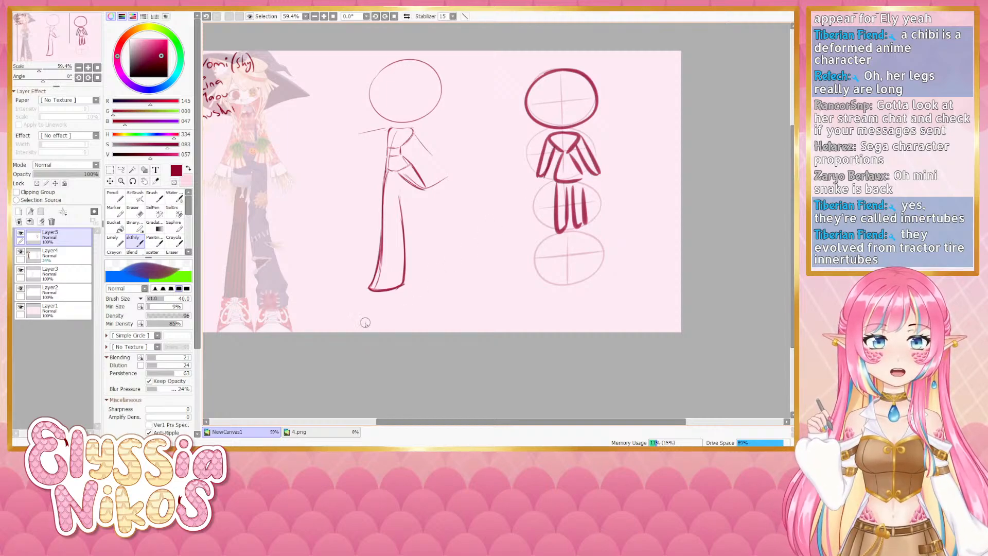
Erase the three-circle-tall demo body and draw a tiny one with torso, arms and stubby legs within the second circle
{"action": "left_click_drag", "start_coordinate": [382, 308], "coordinate": [378, 314]}
{"action": "key", "text": "e"}
{"action": "mouse_move", "coordinate": [516, 243]}
{"action": "left_mouse_down", "text": "ctrl+alt"}
{"action": "mouse_move", "coordinate": [571, 243]}
{"action": "mouse_move", "coordinate": [599, 226]}
{"action": "left_mouse_up", "text": "ctrl+alt"}
{"action": "mouse_move", "coordinate": [655, 213]}
{"action": "left_mouse_down"}
{"action": "mouse_move", "coordinate": [565, 180]}
{"action": "mouse_move", "coordinate": [561, 164]}
{"action": "mouse_move", "coordinate": [535, 175]}
{"action": "mouse_move", "coordinate": [577, 174]}
{"action": "mouse_move", "coordinate": [533, 201]}
{"action": "left_mouse_up"}
{"action": "left_click", "coordinate": [136, 243]}
{"action": "mouse_move", "coordinate": [535, 164]}
{"action": "left_mouse_down", "text": "ctrl+alt"}
{"action": "mouse_move", "coordinate": [525, 176]}
{"action": "mouse_move", "coordinate": [538, 180]}
{"action": "mouse_move", "coordinate": [542, 167]}
{"action": "mouse_move", "coordinate": [530, 203]}
{"action": "mouse_move", "coordinate": [541, 203]}
{"action": "mouse_move", "coordinate": [557, 180]}
{"action": "mouse_move", "coordinate": [509, 175]}
{"action": "mouse_move", "coordinate": [523, 167]}
{"action": "left_mouse_up", "text": "ctrl+alt"}
{"action": "key", "text": "ctrl+z"}
{"action": "key", "text": "ctrl+z"}
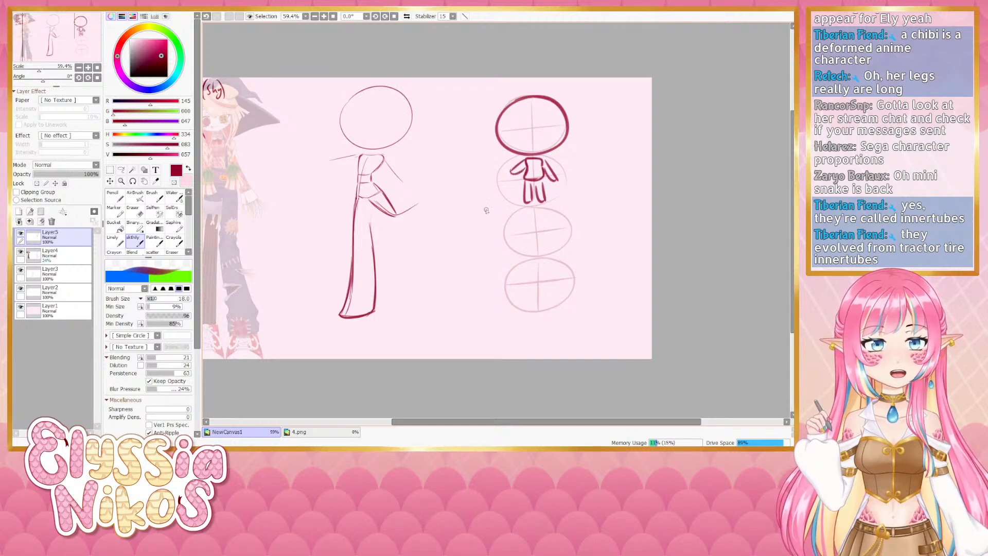
{"action": "left_click_drag", "start_coordinate": [494, 240], "coordinate": [526, 226]}
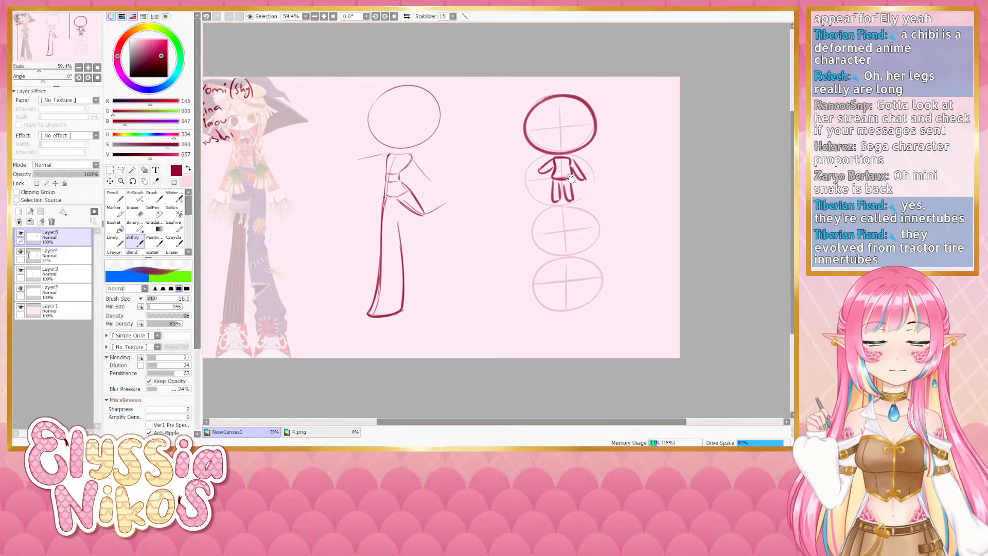
{"action": "left_click_drag", "start_coordinate": [571, 180], "coordinate": [565, 190]}
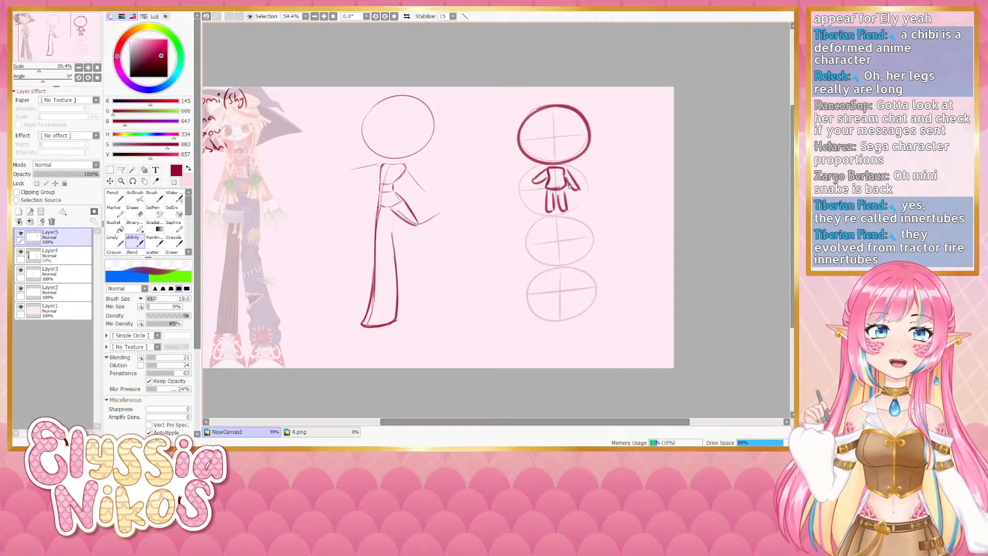
{"action": "left_click_drag", "start_coordinate": [585, 206], "coordinate": [588, 204]}
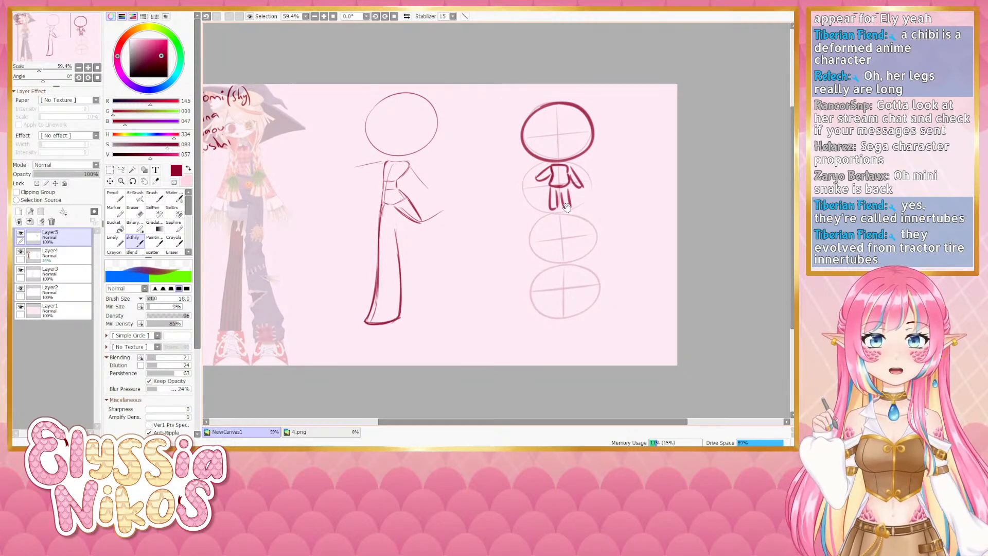
Erase the demo figure from Layer5, restore Layer4's opacity to 100%, and erase the guide circles from it with a large eraser
{"action": "left_click", "coordinate": [138, 213]}
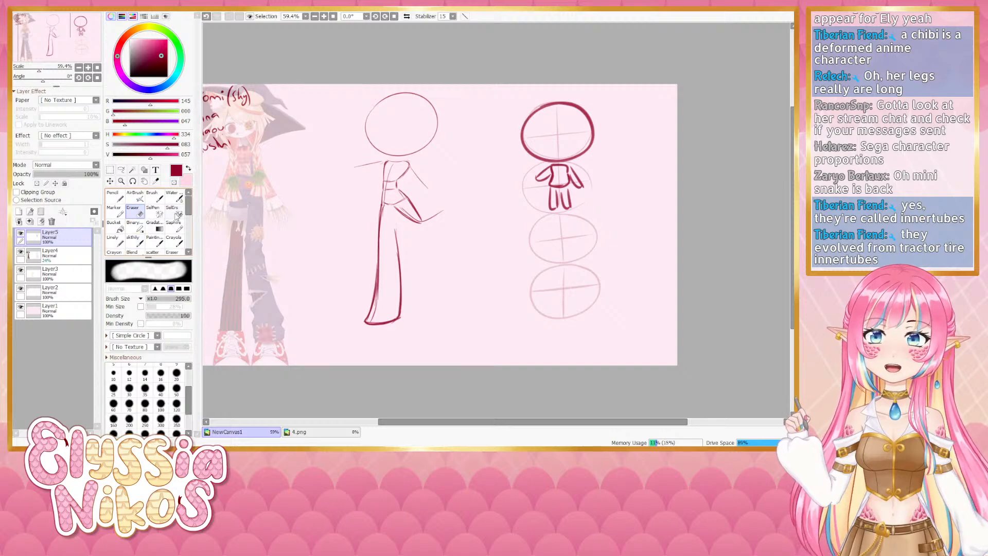
{"action": "mouse_move", "coordinate": [496, 282]}
{"action": "left_mouse_down"}
{"action": "mouse_move", "coordinate": [574, 291]}
{"action": "mouse_move", "coordinate": [554, 89]}
{"action": "mouse_move", "coordinate": [574, 230]}
{"action": "mouse_move", "coordinate": [562, 94]}
{"action": "left_mouse_up"}
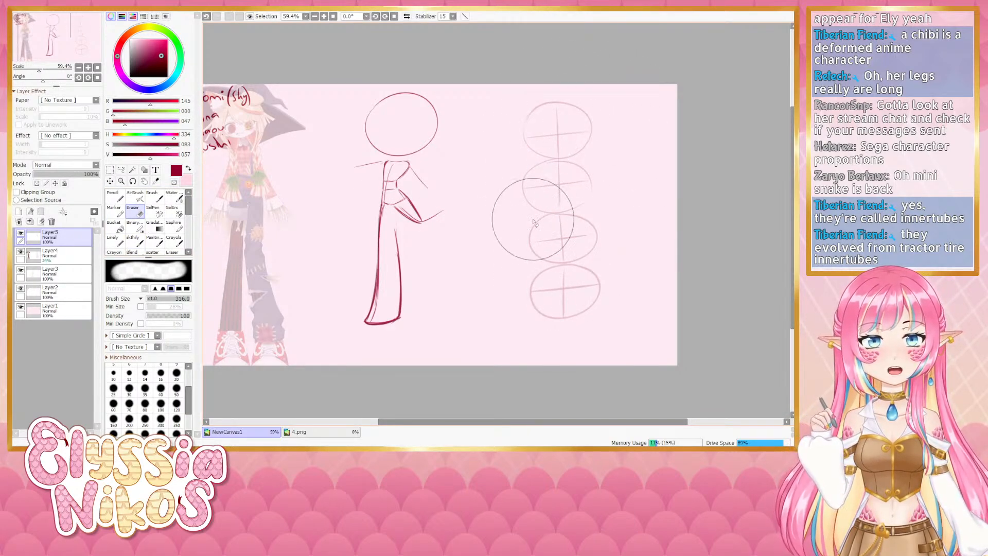
{"action": "left_click", "coordinate": [77, 253]}
{"action": "left_click", "coordinate": [98, 174]}
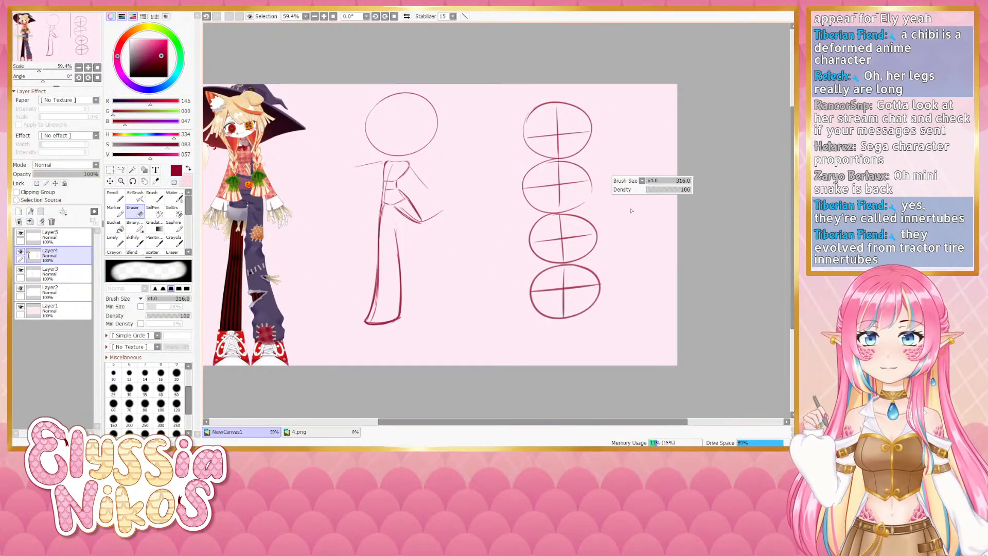
{"action": "left_click_drag", "start_coordinate": [586, 352], "coordinate": [587, 258]}
{"action": "left_click_drag", "start_coordinate": [602, 105], "coordinate": [572, 102]}
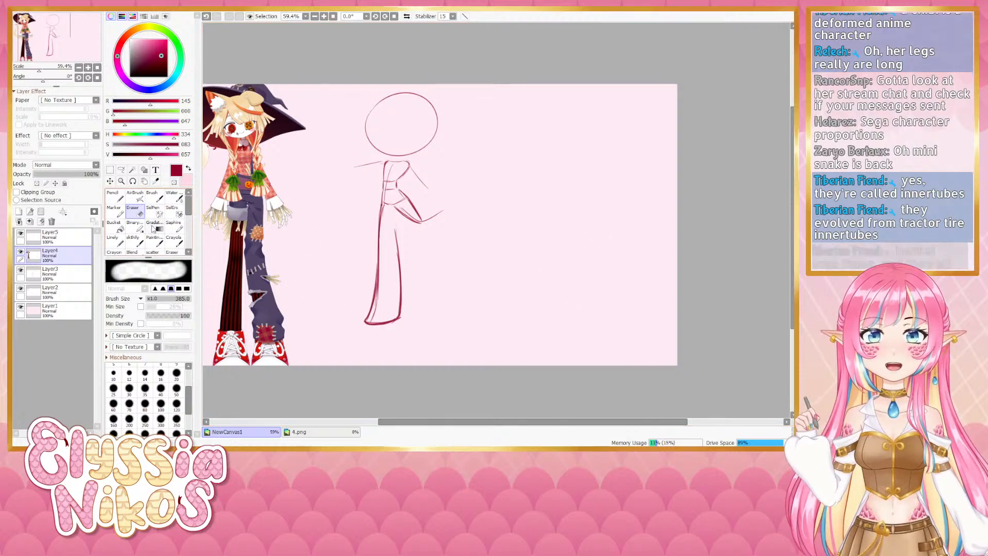
Return to the sketch brush, toggle the visibility of Layer4 and Layer3 to locate the body sketch, and make Layer3 active
{"action": "left_click", "coordinate": [132, 240]}
{"action": "left_click_drag", "start_coordinate": [258, 253], "coordinate": [284, 249]}
{"action": "left_click", "coordinate": [21, 252]}
{"action": "left_click", "coordinate": [21, 252]}
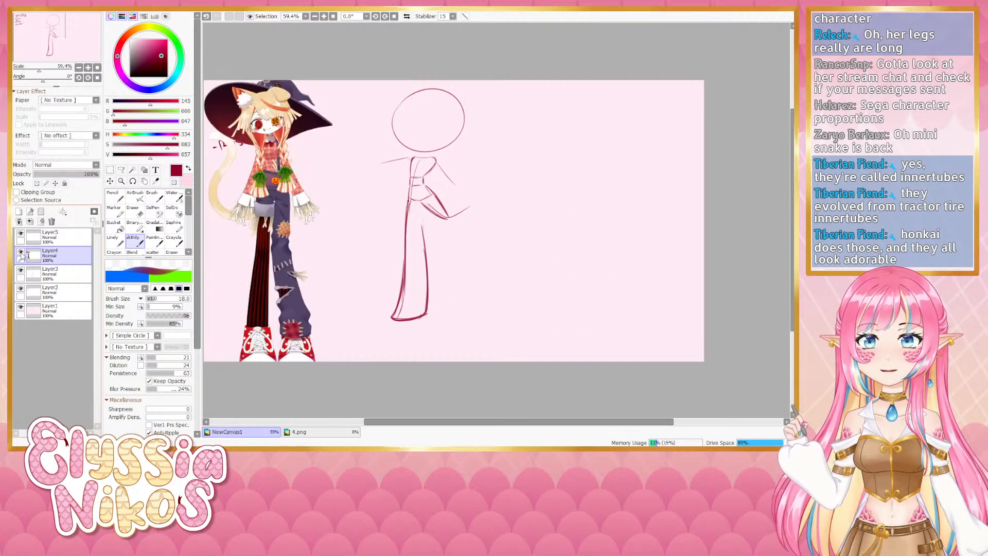
{"action": "left_click", "coordinate": [21, 271]}
{"action": "left_click", "coordinate": [21, 270]}
{"action": "left_click", "coordinate": [50, 274]}
{"action": "left_click_drag", "start_coordinate": [404, 283], "coordinate": [411, 276]}
{"action": "key", "text": "]"}
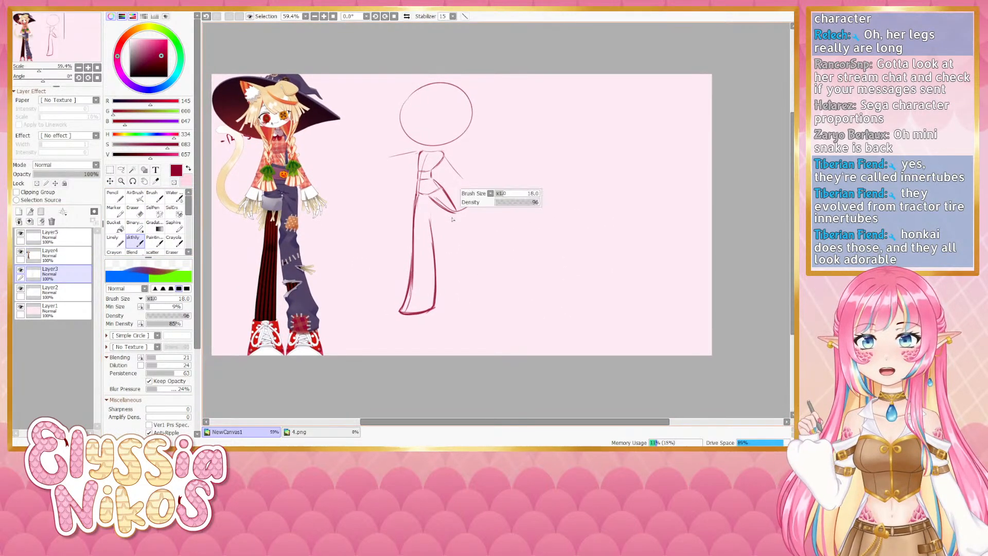
{"action": "left_click_drag", "start_coordinate": [429, 198], "coordinate": [458, 230]}
{"action": "key", "text": "ctrl+z"}
{"action": "key", "text": "ctrl+z"}
{"action": "key", "text": "ctrl+z"}
{"action": "key", "text": "ctrl+z"}
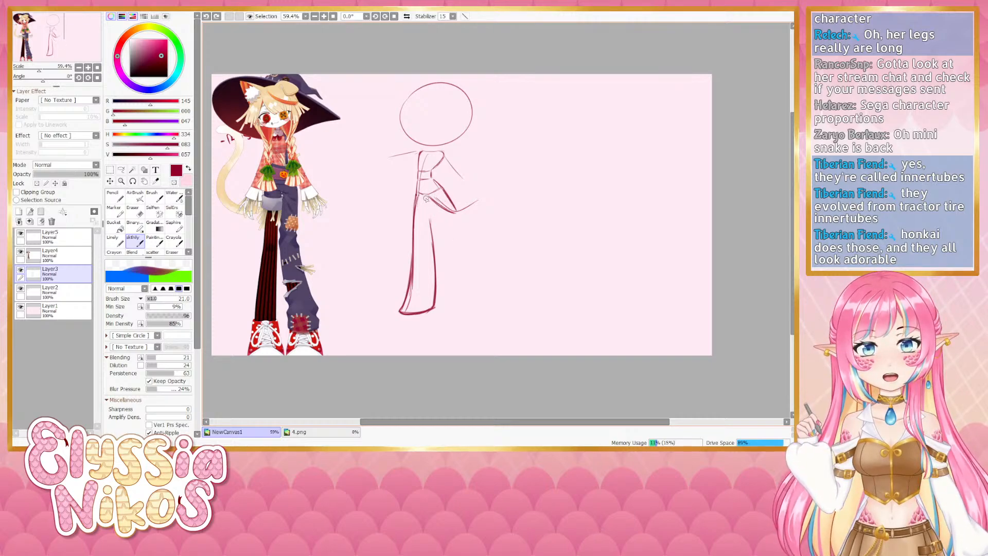
{"action": "mouse_move", "coordinate": [426, 198]}
{"action": "left_mouse_down"}
{"action": "mouse_move", "coordinate": [447, 240]}
{"action": "mouse_move", "coordinate": [452, 220]}
{"action": "mouse_move", "coordinate": [476, 260]}
{"action": "left_mouse_up"}
{"action": "key", "text": "ctrl+z"}
{"action": "key", "text": "ctrl+z"}
{"action": "key", "text": "ctrl+z"}
{"action": "key", "text": "ctrl+z"}
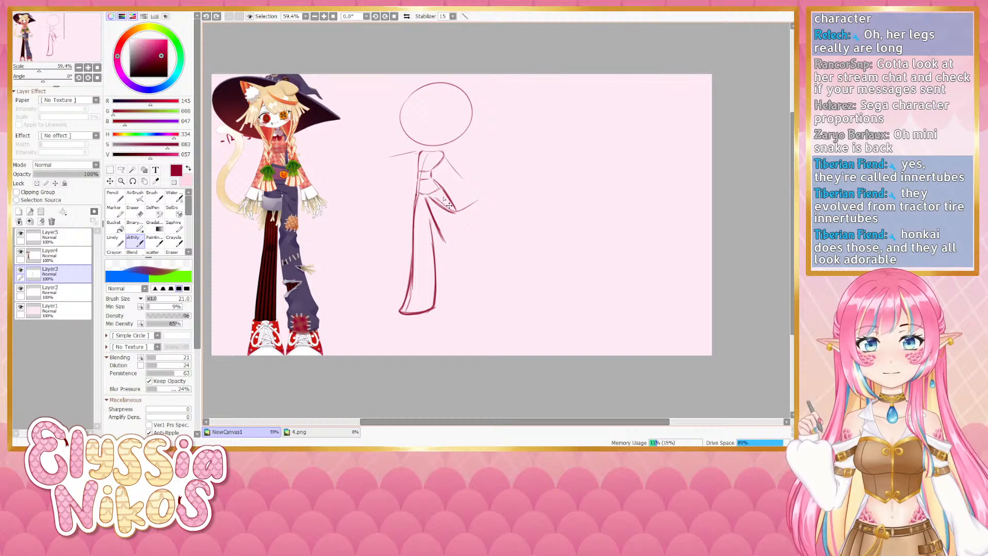
{"action": "key", "text": "ctrl+z"}
{"action": "key", "text": "ctrl+z"}
Erase the bent leg on Layer3 and draw a long outward-angled outer contour from the hip down, redoing strokes that miss
{"action": "key", "text": "e"}
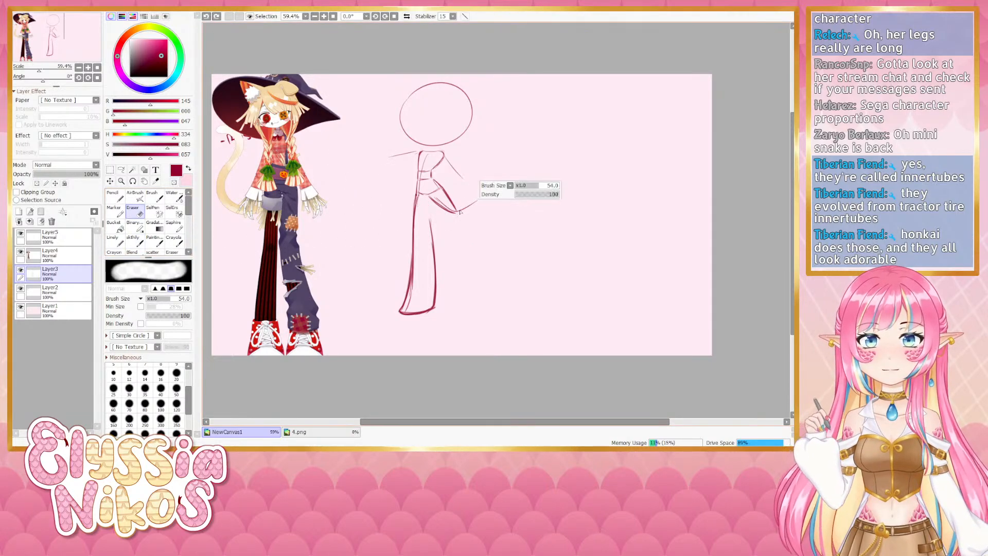
{"action": "mouse_move", "coordinate": [437, 202]}
{"action": "left_mouse_down"}
{"action": "mouse_move", "coordinate": [505, 280]}
{"action": "mouse_move", "coordinate": [507, 301]}
{"action": "left_mouse_up"}
{"action": "left_click", "coordinate": [141, 244]}
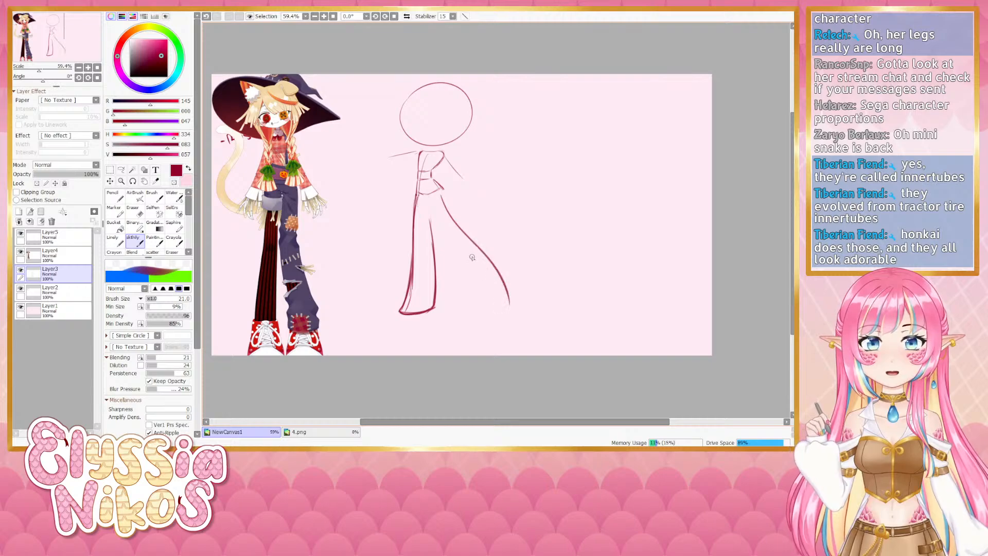
{"action": "key", "text": "ctrl+z"}
{"action": "mouse_move", "coordinate": [436, 194]}
{"action": "left_mouse_down"}
{"action": "mouse_move", "coordinate": [492, 248]}
{"action": "mouse_move", "coordinate": [503, 275]}
{"action": "left_mouse_up"}
{"action": "key", "text": "ctrl+z"}
{"action": "left_click_drag", "start_coordinate": [439, 200], "coordinate": [484, 287]}
{"action": "key", "text": "ctrl+z"}
{"action": "left_click_drag", "start_coordinate": [438, 196], "coordinate": [491, 312]}
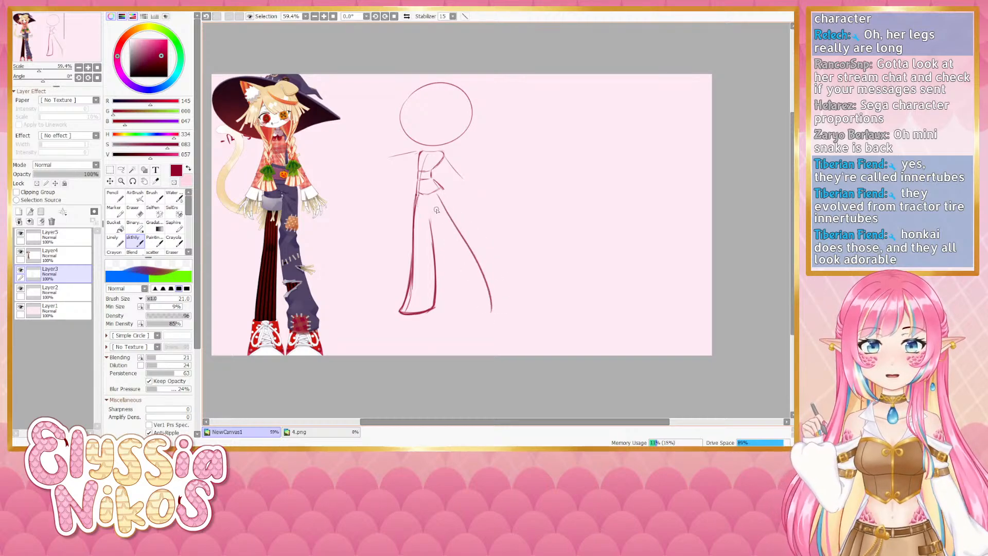
Draw the outward-angled leg's inner contour, reinforce its outer contour and close it with a flared hem, redoing strokes that miss
{"action": "mouse_move", "coordinate": [429, 200]}
{"action": "left_mouse_down"}
{"action": "mouse_move", "coordinate": [454, 247]}
{"action": "mouse_move", "coordinate": [452, 236]}
{"action": "left_mouse_up"}
{"action": "key", "text": "ctrl+z"}
{"action": "key", "text": "ctrl+z"}
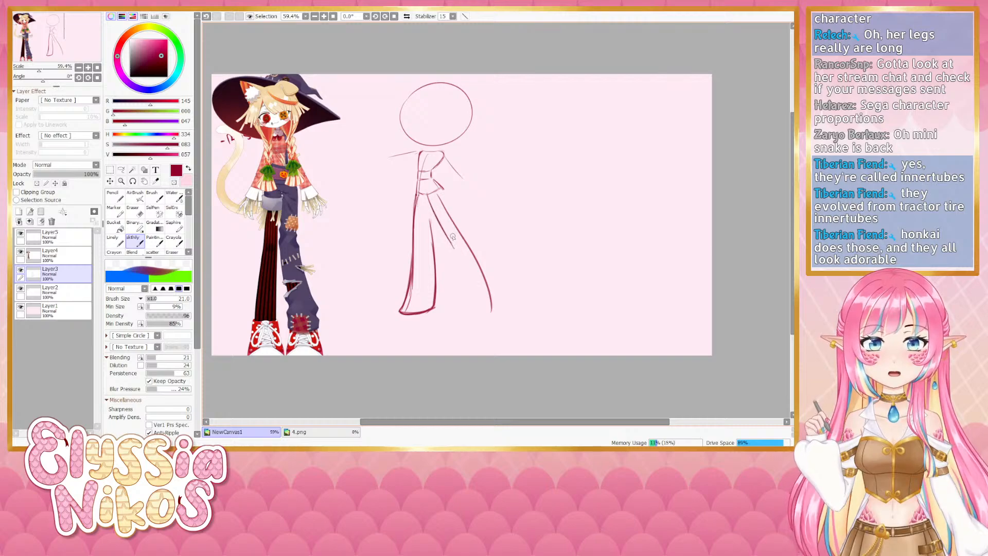
{"action": "mouse_move", "coordinate": [444, 188]}
{"action": "left_mouse_down"}
{"action": "mouse_move", "coordinate": [497, 294]}
{"action": "mouse_move", "coordinate": [485, 259]}
{"action": "mouse_move", "coordinate": [496, 303]}
{"action": "left_mouse_up"}
{"action": "mouse_move", "coordinate": [447, 236]}
{"action": "left_mouse_down"}
{"action": "mouse_move", "coordinate": [471, 288]}
{"action": "mouse_move", "coordinate": [467, 312]}
{"action": "mouse_move", "coordinate": [492, 306]}
{"action": "mouse_move", "coordinate": [472, 290]}
{"action": "mouse_move", "coordinate": [469, 313]}
{"action": "mouse_move", "coordinate": [498, 286]}
{"action": "mouse_move", "coordinate": [472, 313]}
{"action": "mouse_move", "coordinate": [481, 314]}
{"action": "left_mouse_up"}
{"action": "key", "text": "ctrl+z"}
{"action": "key", "text": "ctrl+z"}
{"action": "key", "text": "ctrl+z"}
{"action": "key", "text": "ctrl+z"}
{"action": "key", "text": "ctrl+z"}
{"action": "key", "text": "ctrl+z"}
{"action": "key", "text": "ctrl+z"}
{"action": "key", "text": "ctrl+z"}
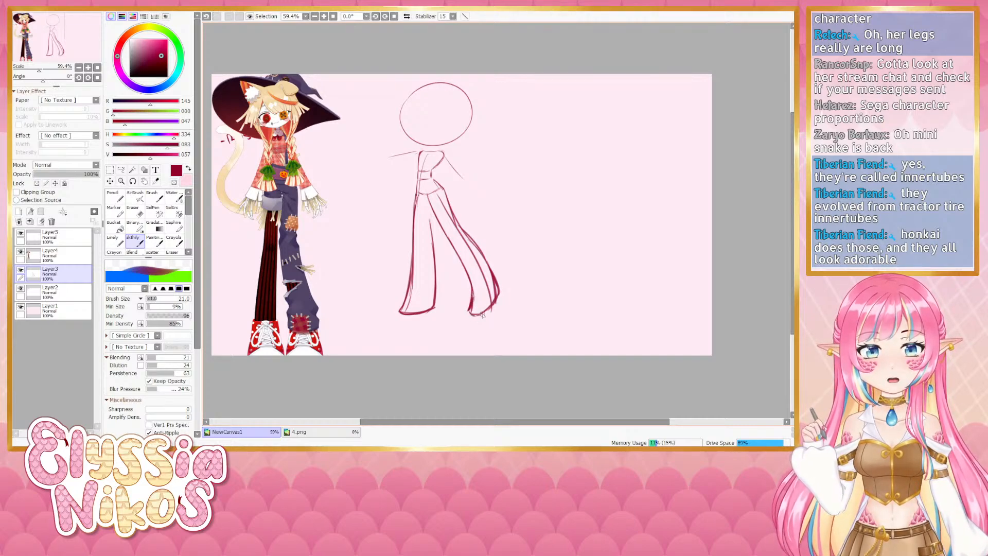
Redo the angled leg's hem and reinforce the inner contour of the straight leg
{"action": "key", "text": "ctrl+z"}
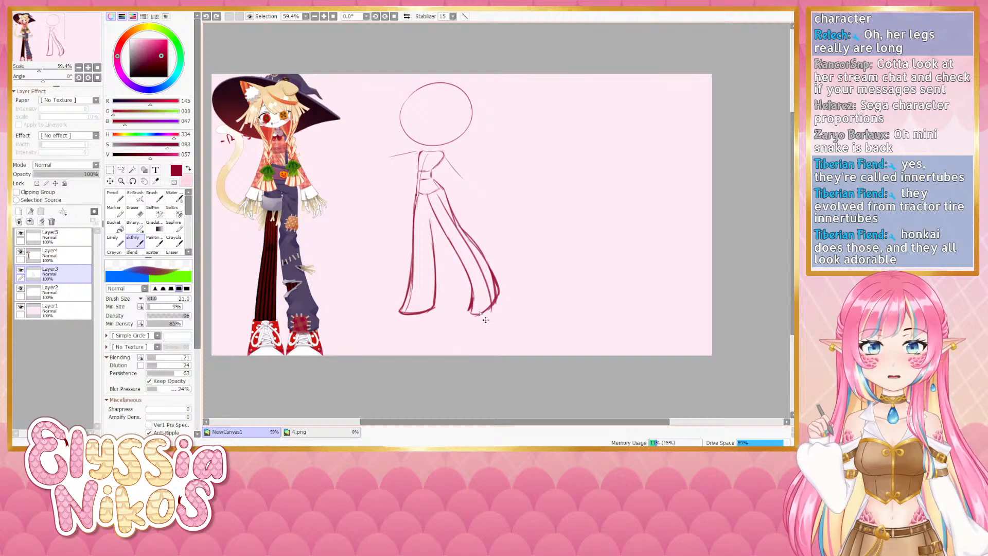
{"action": "key", "text": "ctrl+z"}
{"action": "left_click_drag", "start_coordinate": [431, 209], "coordinate": [435, 313]}
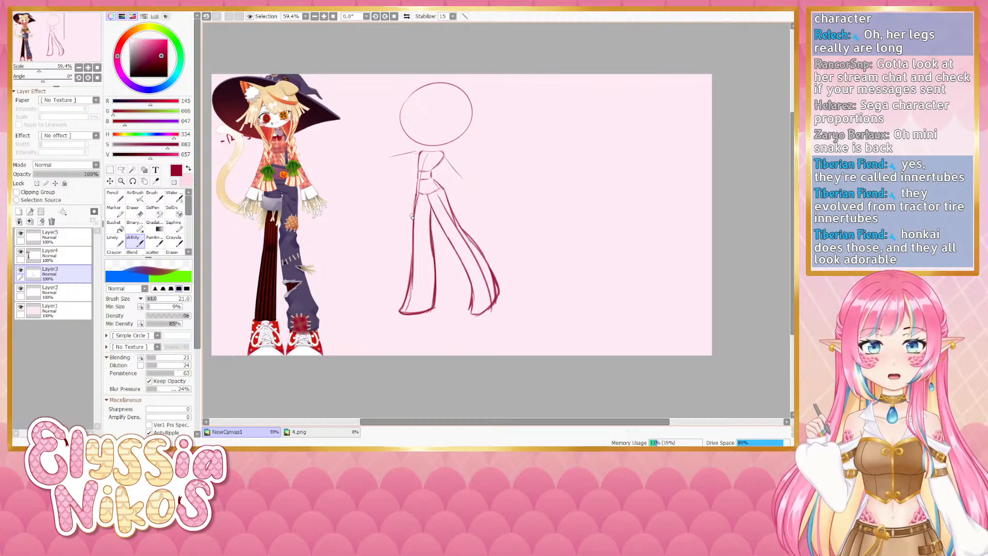
{"action": "scroll", "coordinate": [421, 291], "scroll_direction": "down", "scroll_amount": 2}
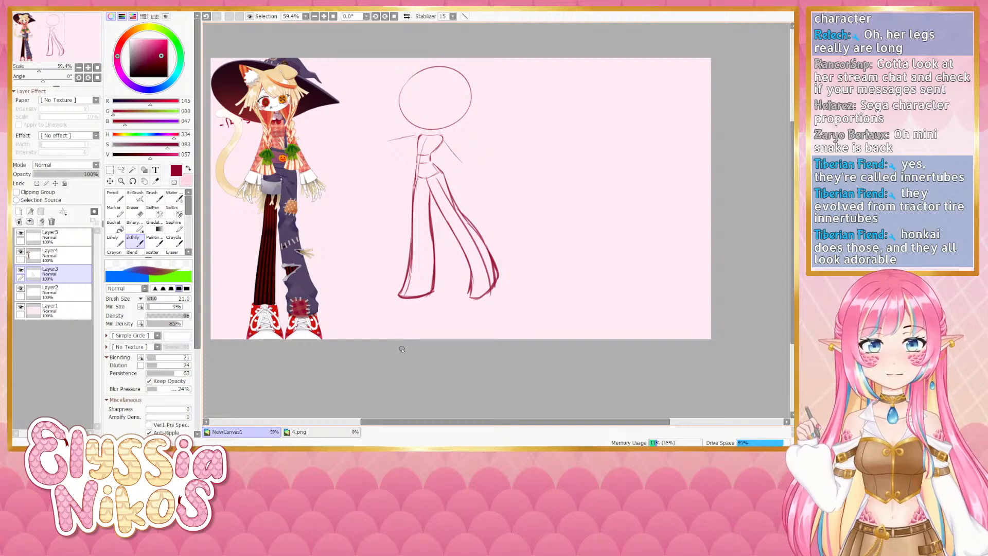
Remove the outward-angled leg from Layer3 by undoing and erasing its strokes, and return to the sketch brush at size 12
{"action": "key", "text": "ctrl+z"}
{"action": "key", "text": "ctrl+z"}
{"action": "key", "text": "ctrl+z"}
{"action": "mouse_move", "coordinate": [363, 216]}
{"action": "left_mouse_down", "text": "ctrl+alt"}
{"action": "mouse_move", "coordinate": [484, 292]}
{"action": "mouse_move", "coordinate": [496, 277]}
{"action": "mouse_move", "coordinate": [488, 301]}
{"action": "mouse_move", "coordinate": [475, 204]}
{"action": "mouse_move", "coordinate": [456, 212]}
{"action": "mouse_move", "coordinate": [474, 261]}
{"action": "left_mouse_up", "text": "ctrl+alt"}
{"action": "key", "text": "ctrl+z"}
{"action": "left_click", "coordinate": [135, 211]}
{"action": "mouse_move", "coordinate": [483, 203]}
{"action": "left_mouse_down", "text": "ctrl+alt"}
{"action": "mouse_move", "coordinate": [452, 200]}
{"action": "mouse_move", "coordinate": [438, 178]}
{"action": "mouse_move", "coordinate": [442, 203]}
{"action": "mouse_move", "coordinate": [404, 200]}
{"action": "mouse_move", "coordinate": [416, 231]}
{"action": "left_mouse_up", "text": "ctrl+alt"}
{"action": "left_click", "coordinate": [137, 240]}
{"action": "key", "text": "ctrl+z"}
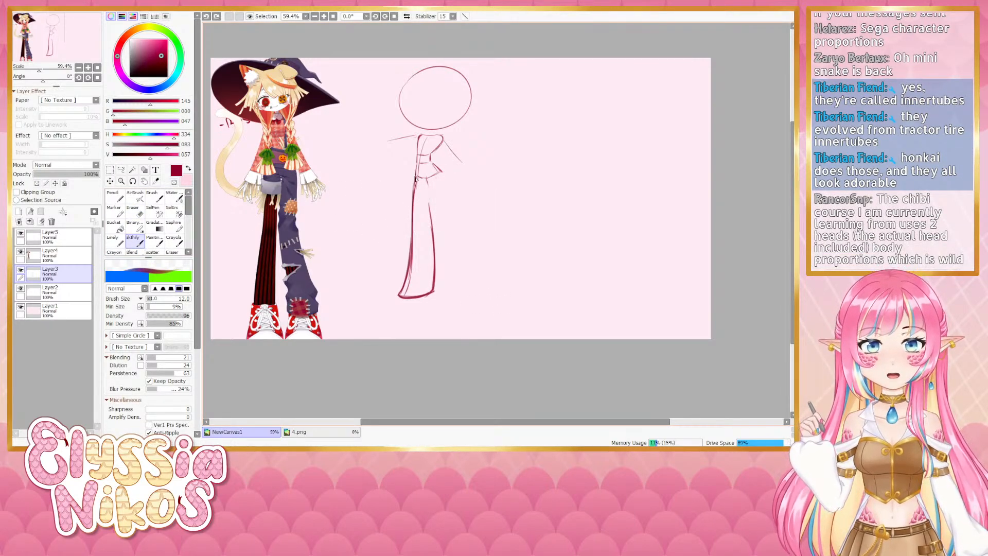
{"action": "mouse_move", "coordinate": [416, 176]}
{"action": "left_mouse_down"}
{"action": "mouse_move", "coordinate": [412, 230]}
{"action": "mouse_move", "coordinate": [448, 245]}
{"action": "left_mouse_up"}
{"action": "key", "text": "ctrl+z"}
{"action": "key", "text": "ctrl+z"}
{"action": "key", "text": "l"}
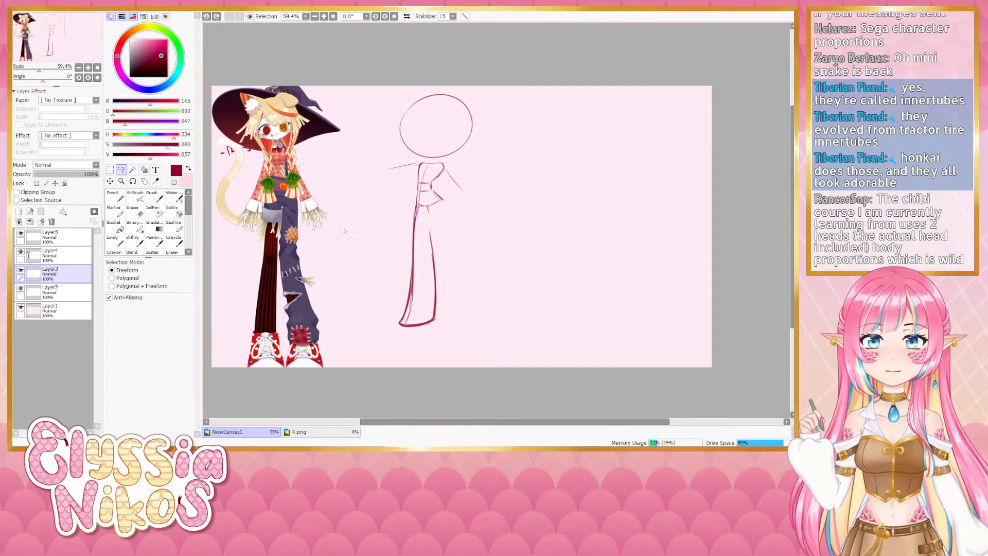
{"action": "left_click", "coordinate": [136, 236]}
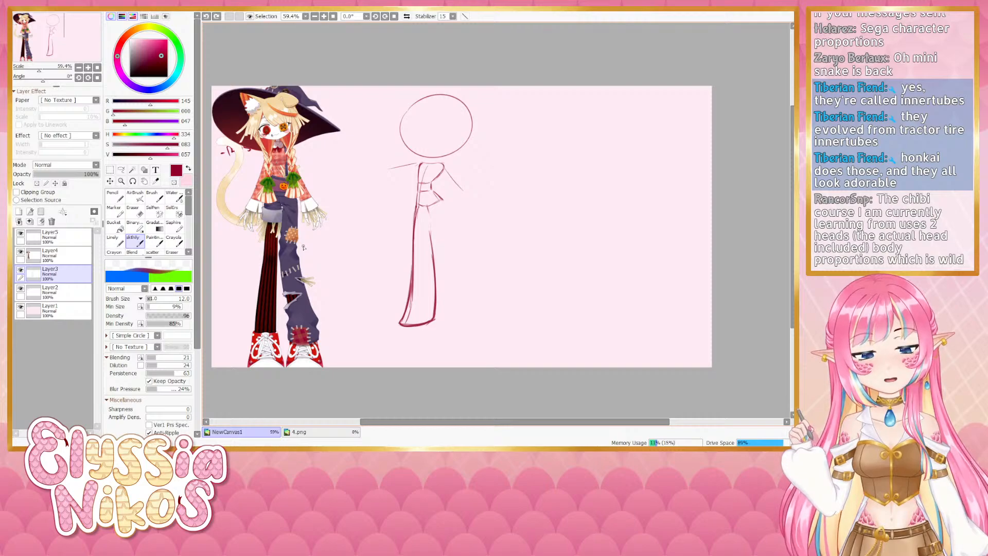
{"action": "left_click_drag", "start_coordinate": [387, 292], "coordinate": [445, 292]}
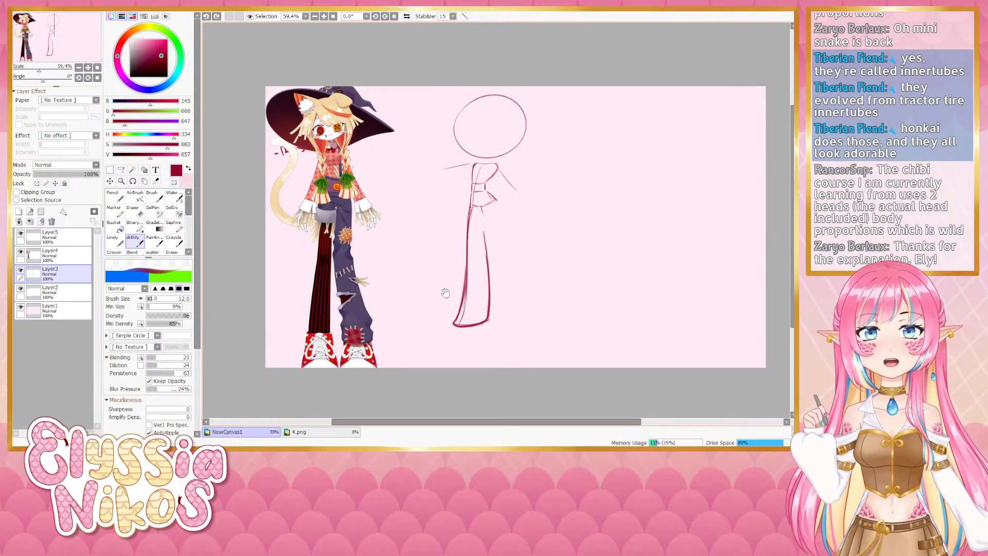
{"action": "left_click_drag", "start_coordinate": [563, 239], "coordinate": [514, 251]}
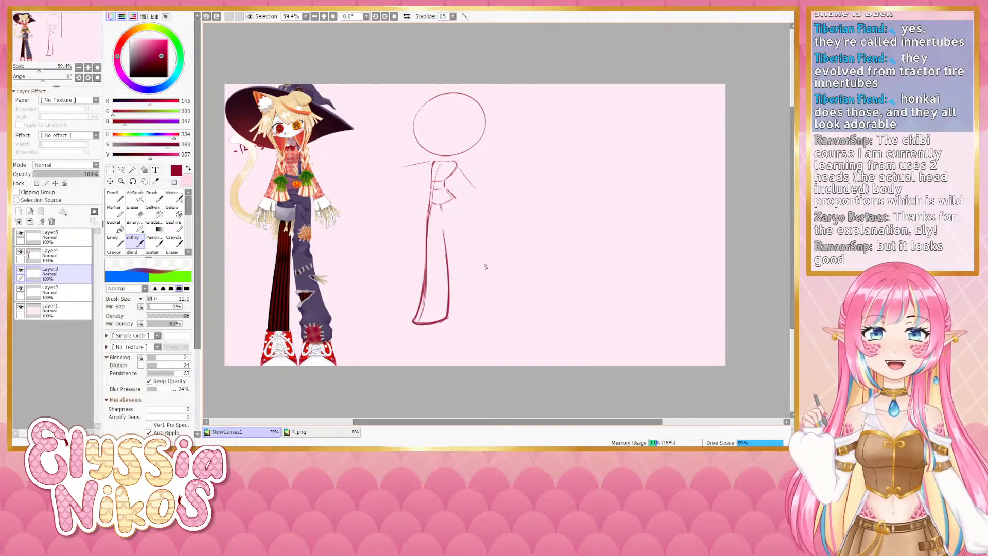
{"action": "left_click_drag", "start_coordinate": [485, 266], "coordinate": [482, 266]}
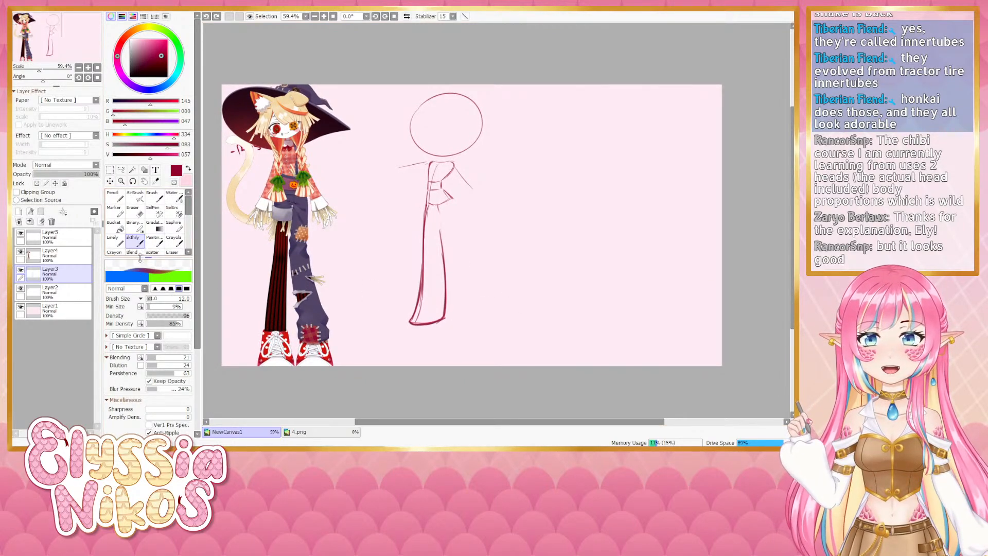
{"action": "left_click", "coordinate": [20, 270]}
{"action": "left_click", "coordinate": [21, 270]}
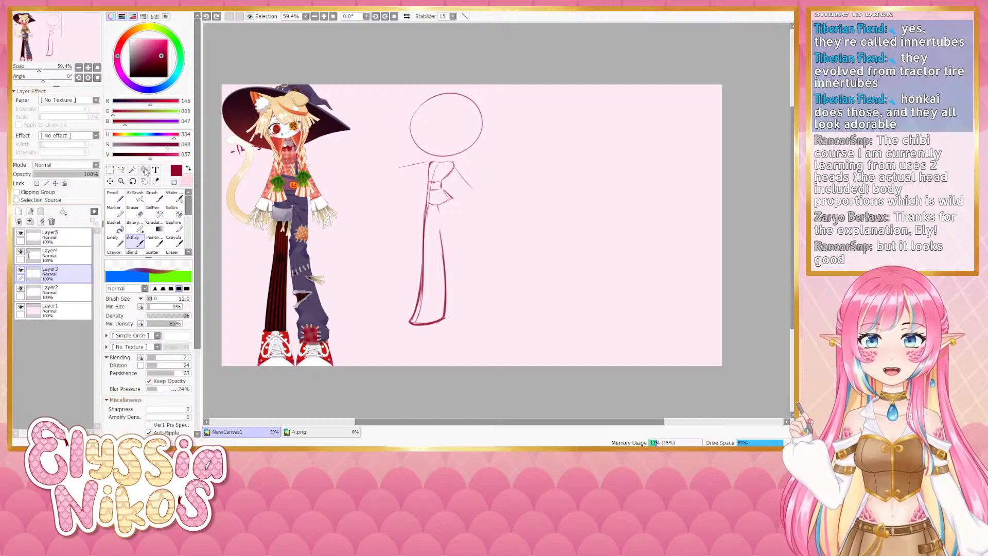
{"action": "left_click", "coordinate": [139, 212]}
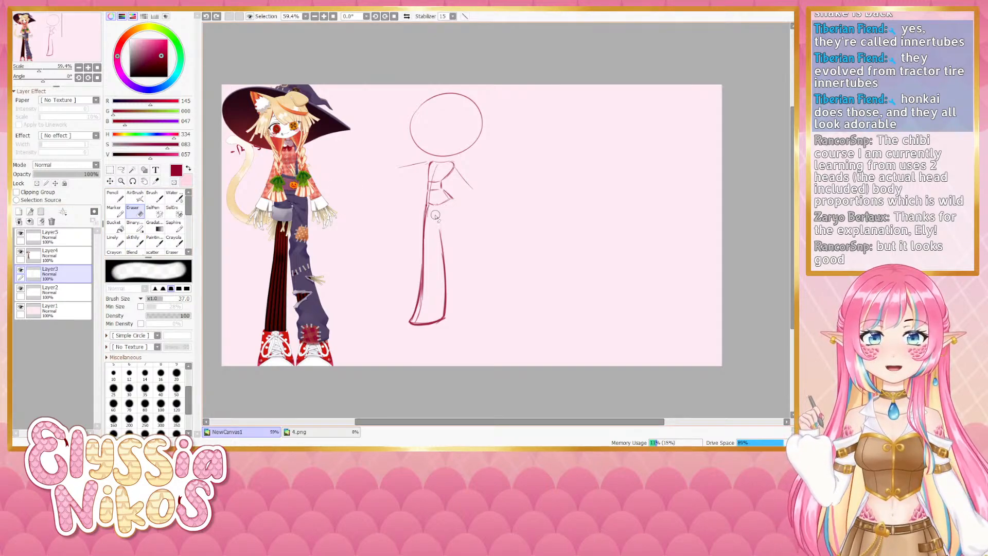
Lasso the straight leg below the hip, enlarge it downward with a freeform transform, realign it under the hip and deselect it
{"action": "left_click", "coordinate": [122, 169]}
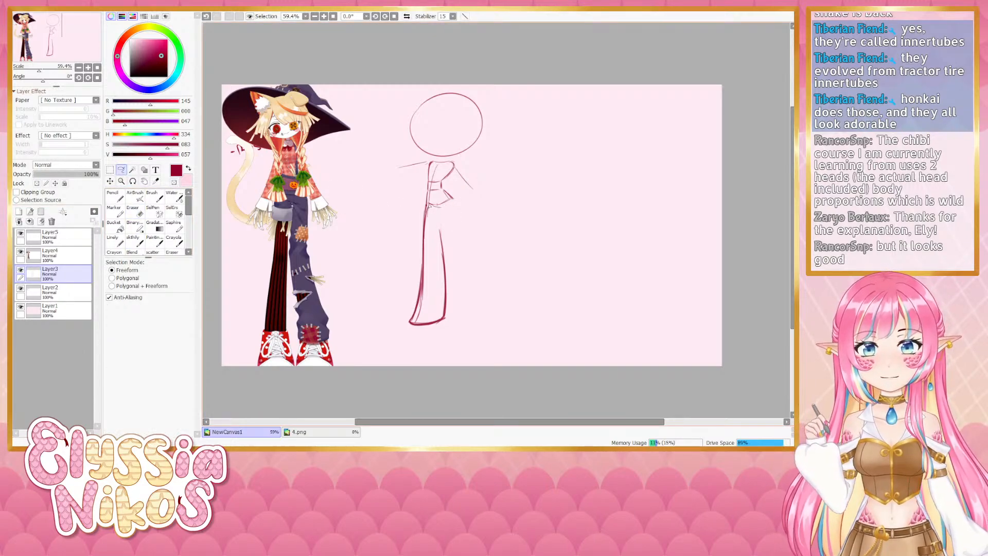
{"action": "mouse_move", "coordinate": [427, 205]}
{"action": "left_mouse_down"}
{"action": "mouse_move", "coordinate": [381, 341]}
{"action": "mouse_move", "coordinate": [454, 201]}
{"action": "left_mouse_up"}
{"action": "key", "text": "ctrl+t"}
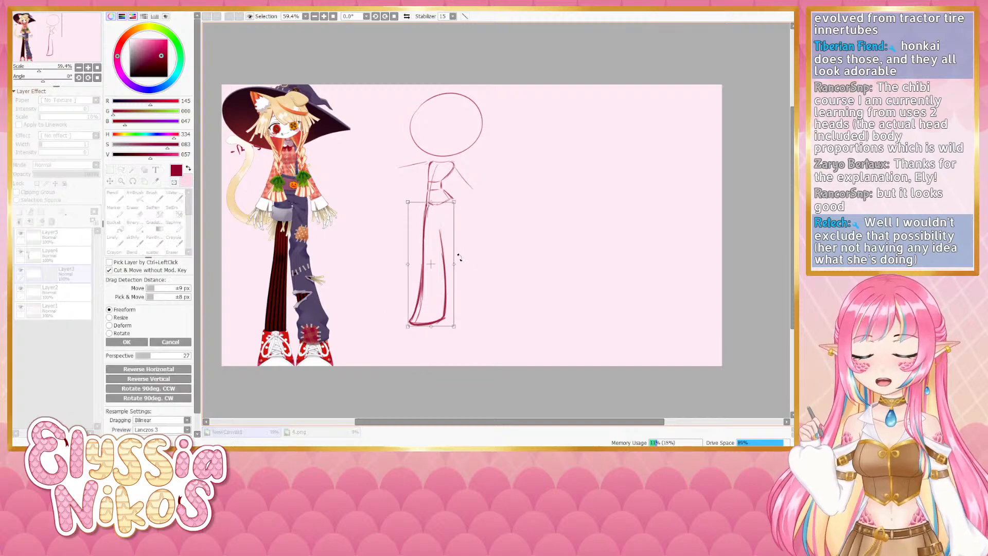
{"action": "left_click_drag", "start_coordinate": [410, 330], "coordinate": [403, 348]}
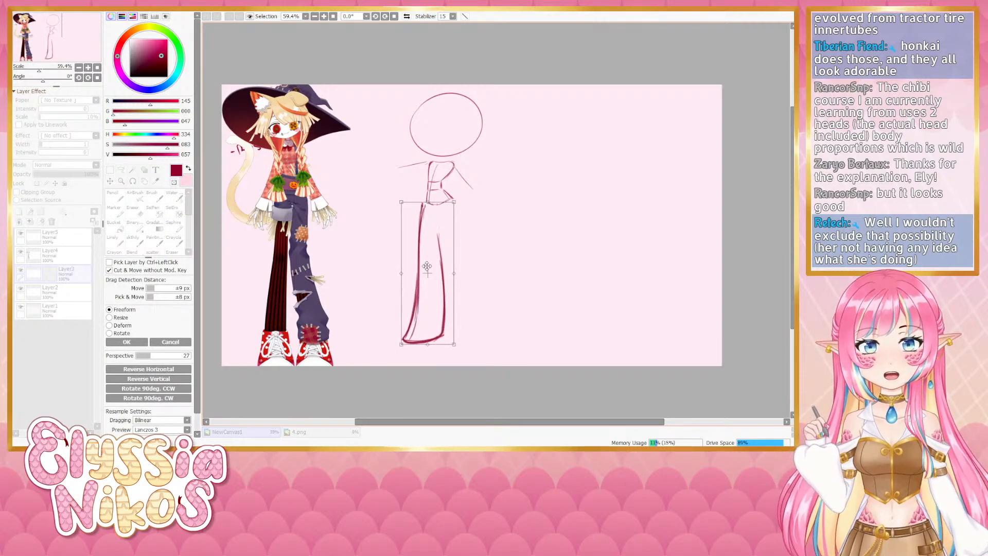
{"action": "mouse_move", "coordinate": [427, 266]}
{"action": "left_mouse_down"}
{"action": "mouse_move", "coordinate": [456, 274]}
{"action": "mouse_move", "coordinate": [437, 262]}
{"action": "left_mouse_up"}
{"action": "left_click", "coordinate": [127, 342]}
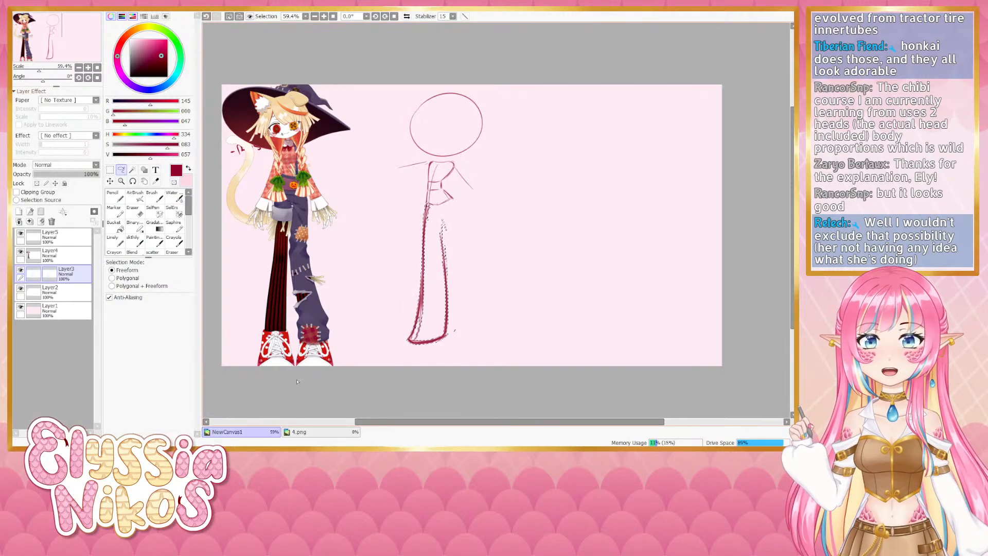
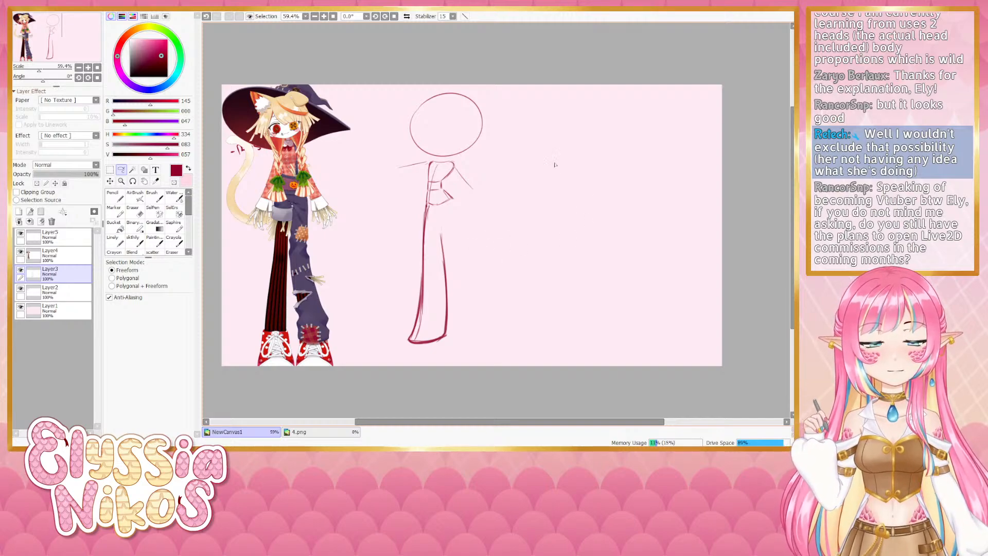
{"action": "left_click", "coordinate": [591, 141]}
{"action": "key", "text": "ctrl+z"}
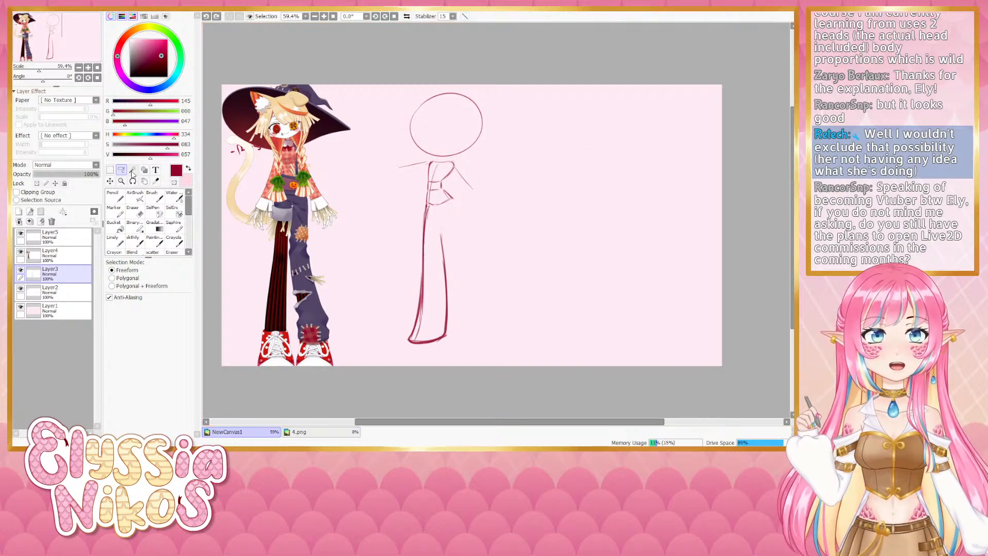
Return to the sketch brush at size 15 and draw the straight leg's inner thigh contour up to the hip, redoing missed strokes
{"action": "left_click", "coordinate": [111, 169]}
{"action": "left_click", "coordinate": [132, 242]}
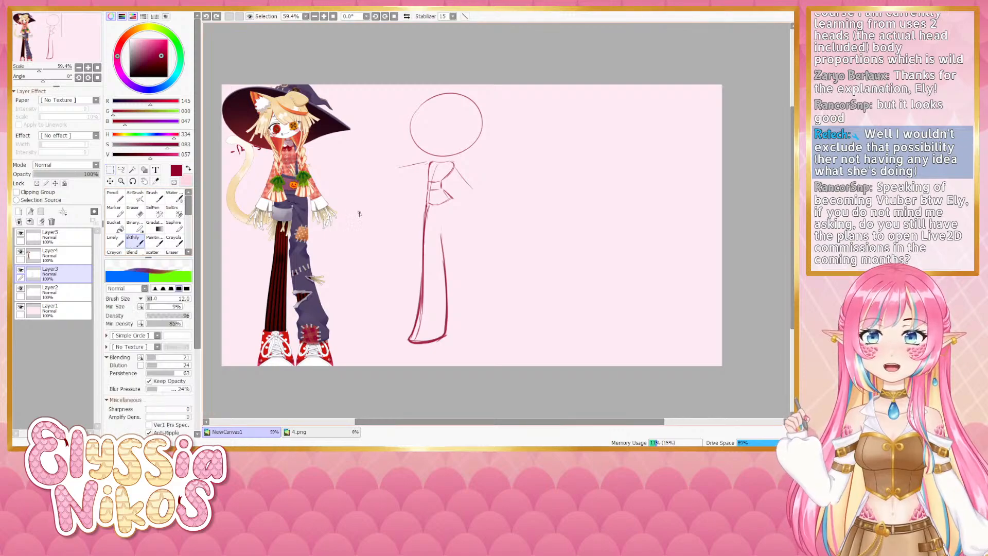
{"action": "left_click_drag", "start_coordinate": [568, 249], "coordinate": [538, 248]}
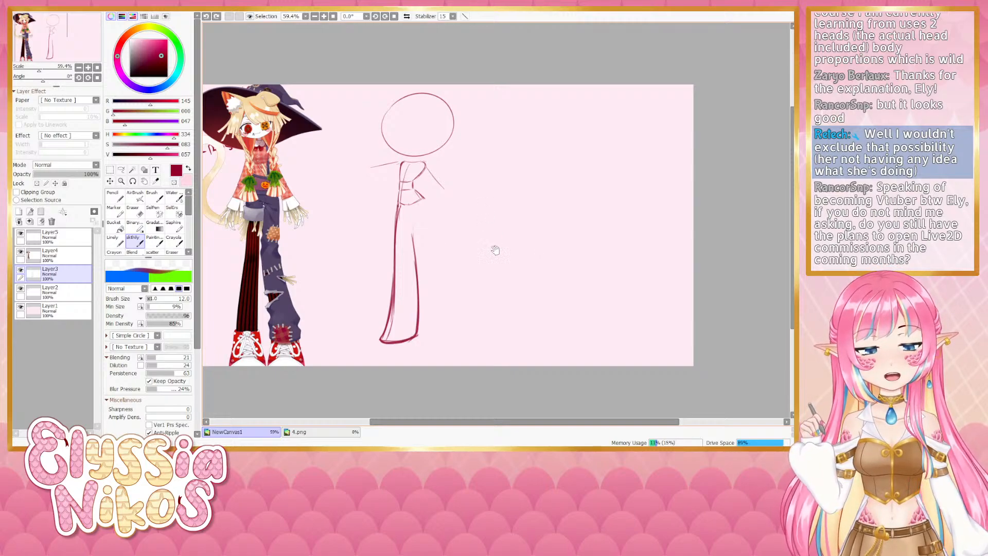
{"action": "mouse_move", "coordinate": [494, 250]}
{"action": "left_mouse_down"}
{"action": "mouse_move", "coordinate": [522, 242]}
{"action": "mouse_move", "coordinate": [500, 254]}
{"action": "left_mouse_up"}
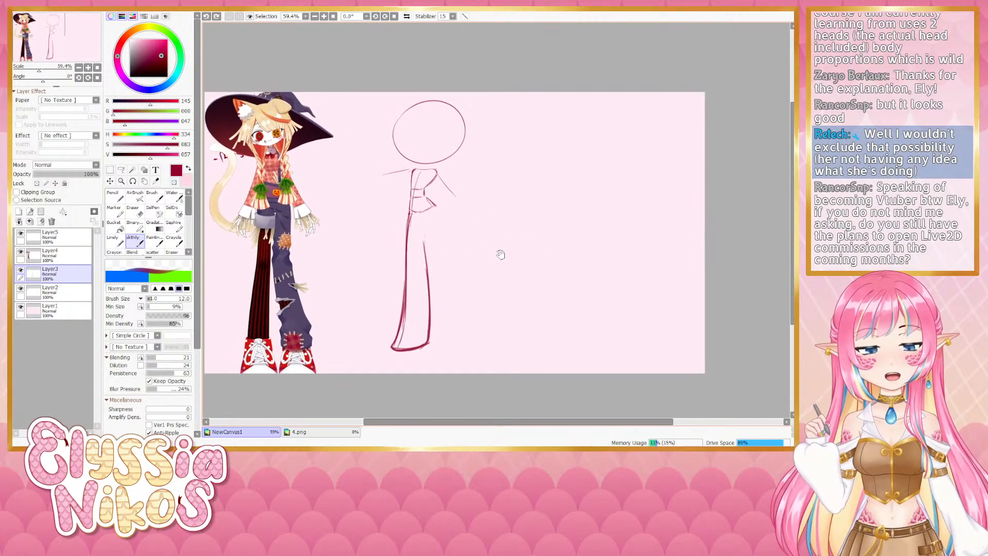
{"action": "key", "text": "]"}
{"action": "left_click_drag", "start_coordinate": [420, 216], "coordinate": [431, 301]}
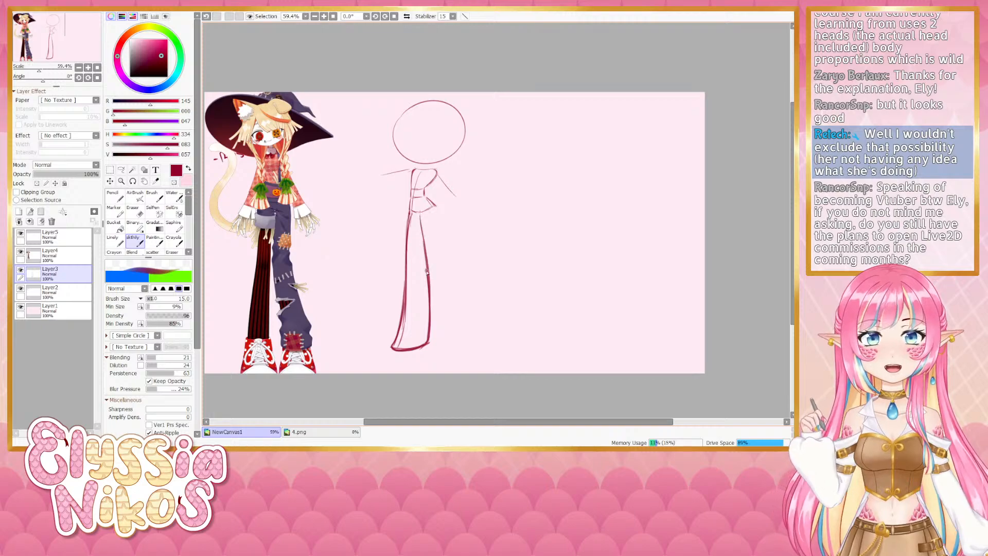
{"action": "key", "text": "ctrl+z"}
{"action": "left_click_drag", "start_coordinate": [421, 219], "coordinate": [427, 260]}
{"action": "key", "text": "ctrl+z"}
{"action": "left_click_drag", "start_coordinate": [419, 217], "coordinate": [429, 273]}
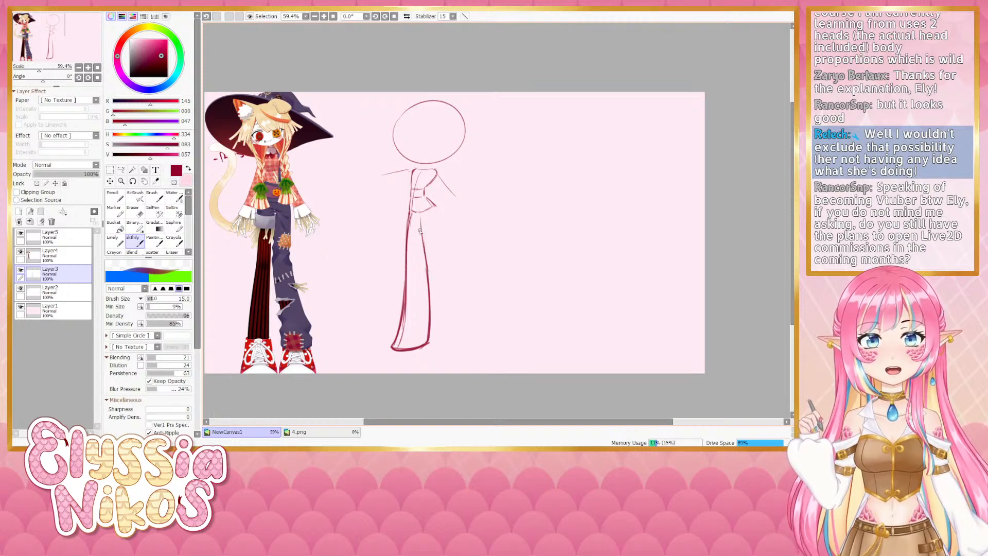
Redraw the straight leg's inner thigh line and add a curved knee line across the leg, undoing strokes that miss
{"action": "key", "text": "ctrl+z"}
{"action": "mouse_move", "coordinate": [422, 220]}
{"action": "left_mouse_down"}
{"action": "mouse_move", "coordinate": [428, 272]}
{"action": "mouse_move", "coordinate": [408, 269]}
{"action": "left_mouse_up"}
{"action": "key", "text": "ctrl+z"}
{"action": "key", "text": "ctrl+z"}
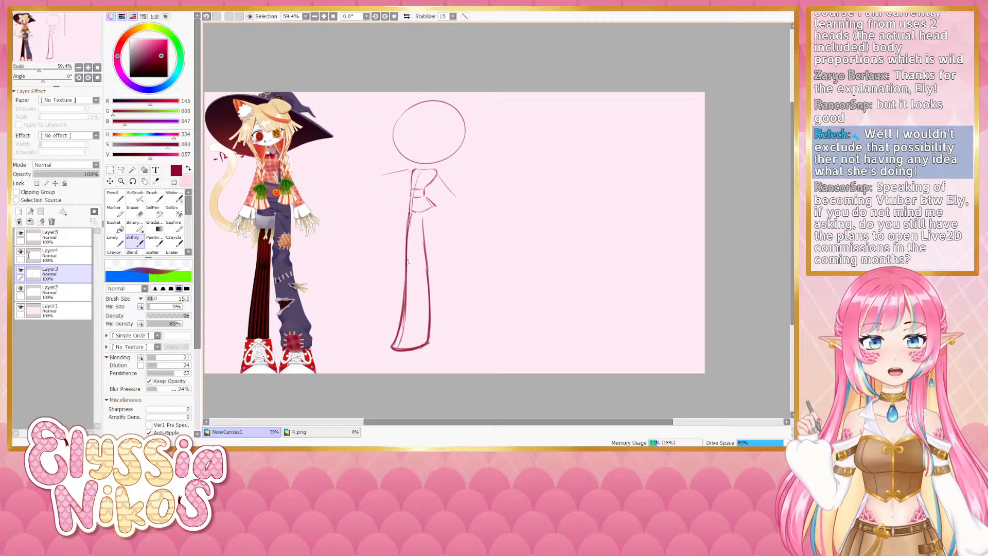
{"action": "key", "text": "ctrl+z"}
{"action": "key", "text": "ctrl+z"}
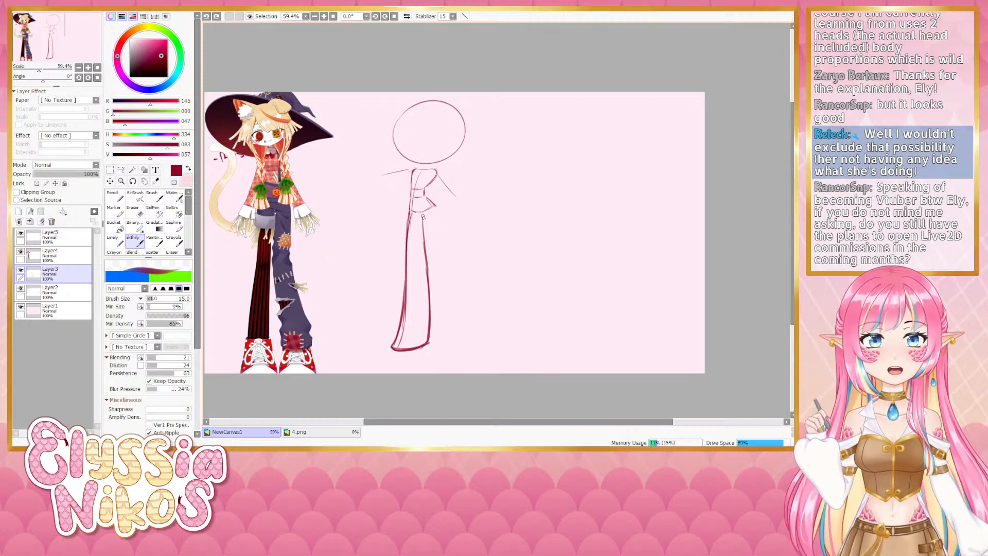
{"action": "left_click_drag", "start_coordinate": [422, 217], "coordinate": [426, 257]}
{"action": "key", "text": "ctrl+z"}
{"action": "left_click_drag", "start_coordinate": [422, 218], "coordinate": [423, 270]}
{"action": "key", "text": "ctrl+z"}
{"action": "key", "text": "ctrl+z"}
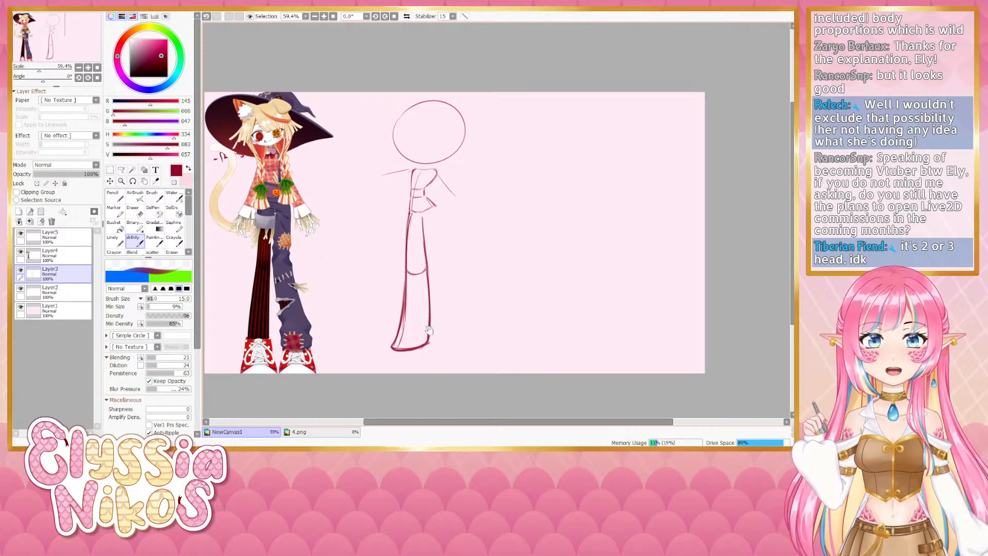
Reinforce the straight leg's inner contour with a darker stroke from the hip past the knee toward the hem
{"action": "left_click_drag", "start_coordinate": [420, 309], "coordinate": [434, 295]}
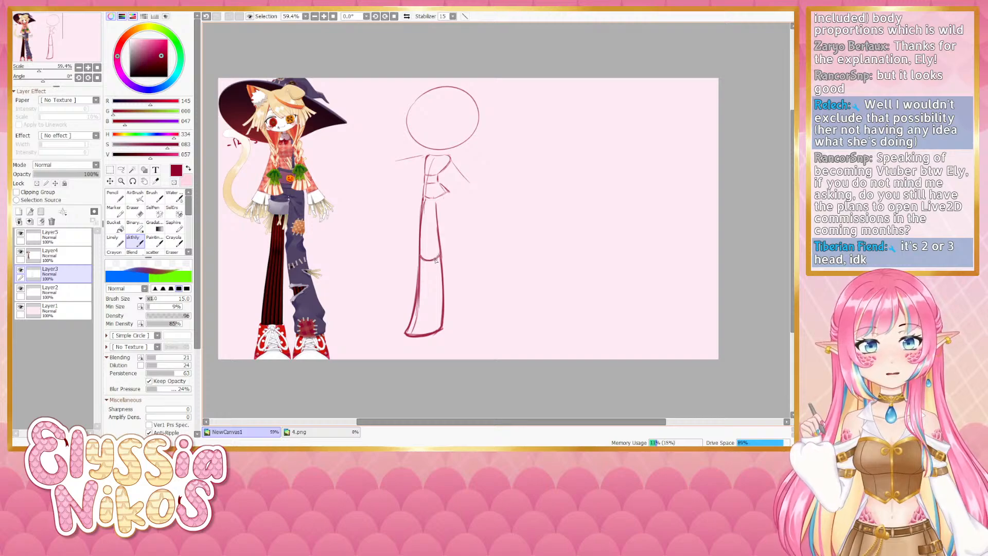
{"action": "left_click_drag", "start_coordinate": [442, 252], "coordinate": [429, 262]}
{"action": "left_click_drag", "start_coordinate": [446, 310], "coordinate": [436, 321]}
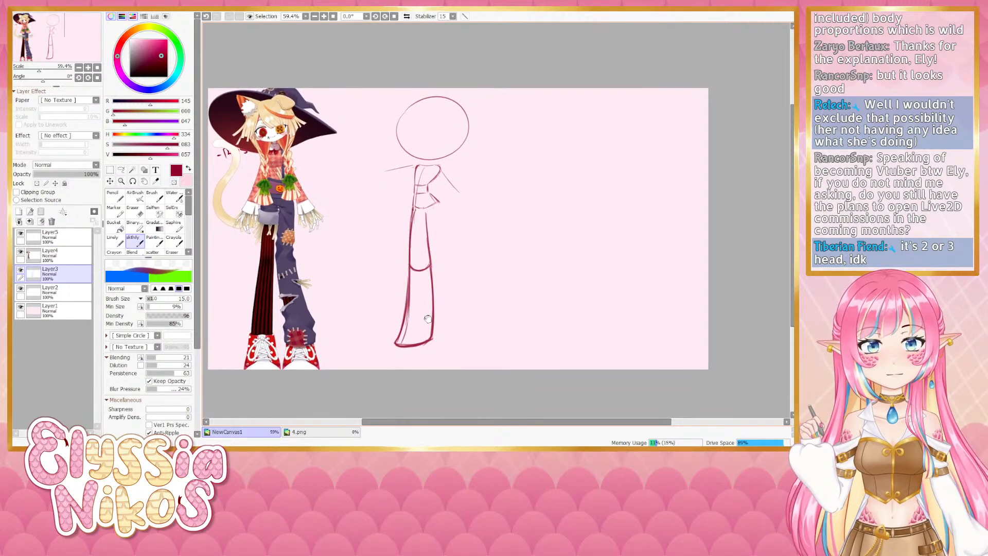
{"action": "left_click_drag", "start_coordinate": [425, 213], "coordinate": [430, 250]}
{"action": "key", "text": "ctrl+z"}
{"action": "left_click_drag", "start_coordinate": [425, 214], "coordinate": [434, 334]}
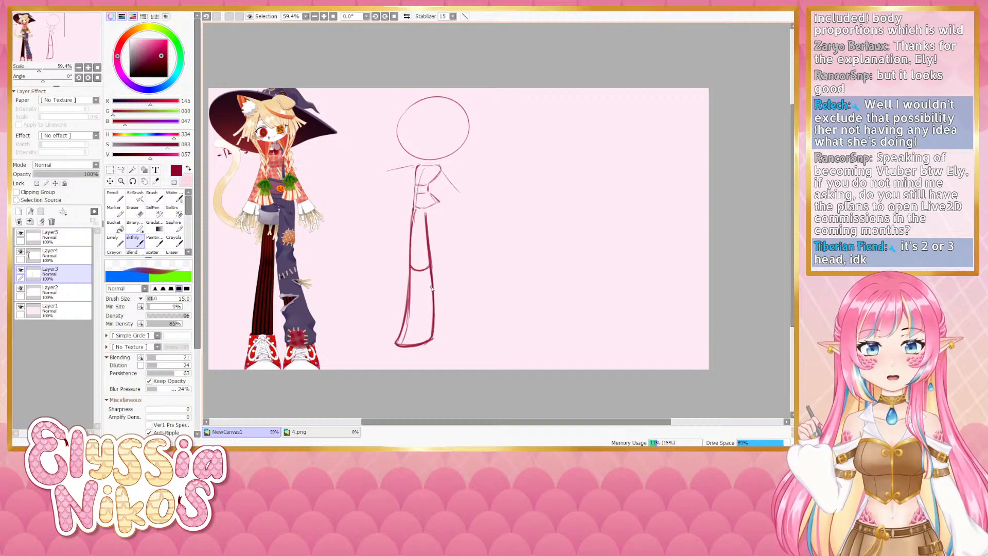
{"action": "left_click_drag", "start_coordinate": [432, 287], "coordinate": [432, 340]}
{"action": "key", "text": "ctrl+z"}
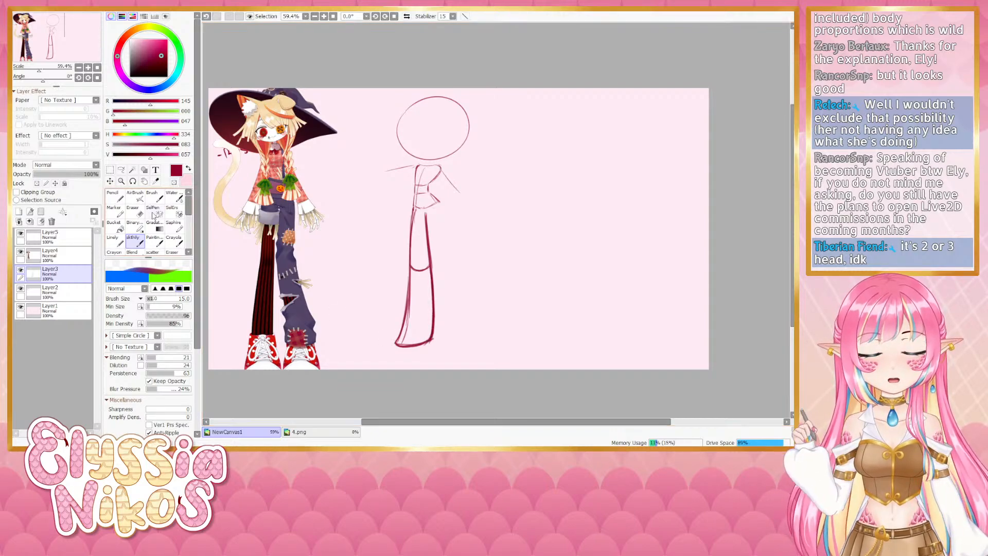
Trim the outside edge of the straight leg's inner contour down to the hem with a size 35 eraser, and reselect the sketch brush
{"action": "key", "text": "e"}
{"action": "key", "text": "bracketleft"}
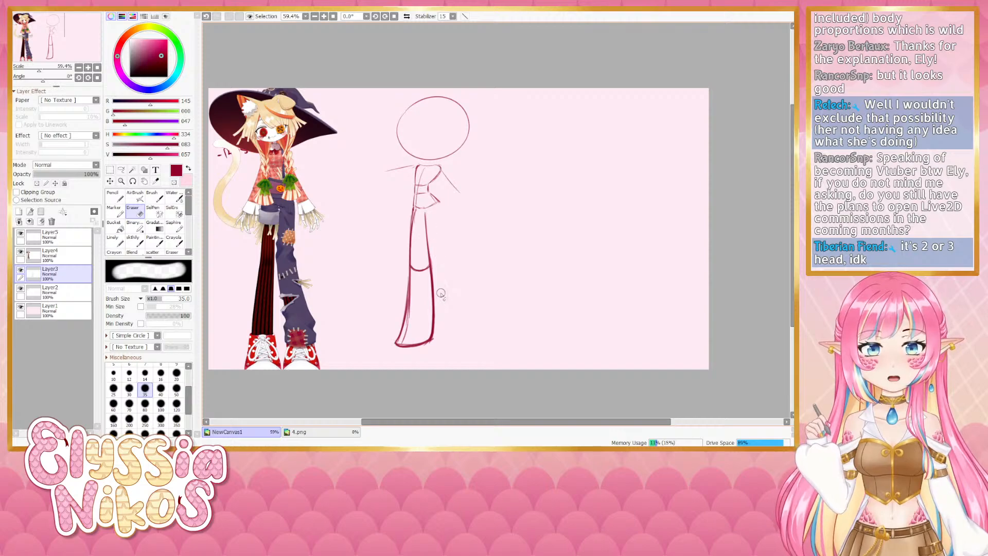
{"action": "left_click_drag", "start_coordinate": [434, 242], "coordinate": [440, 321]}
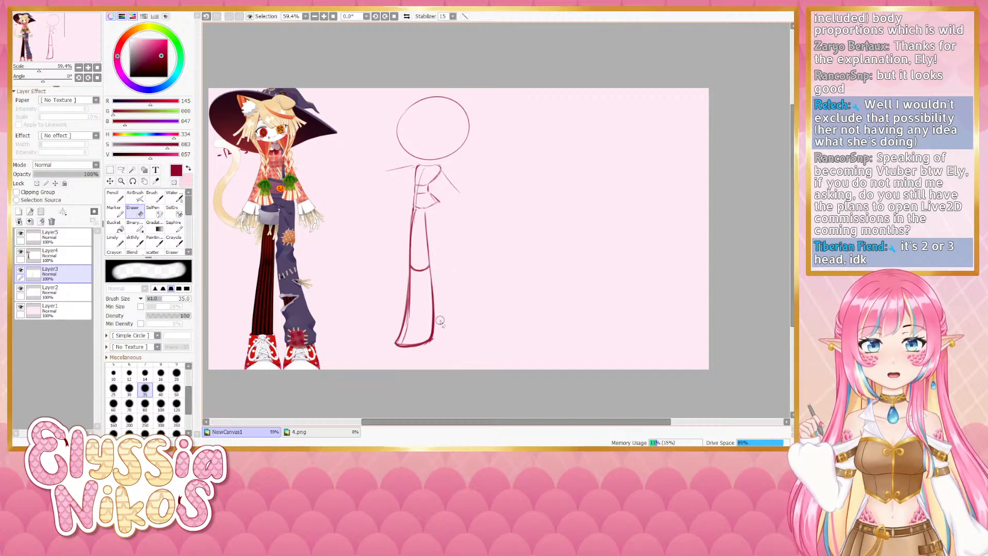
{"action": "left_click_drag", "start_coordinate": [436, 286], "coordinate": [436, 341]}
{"action": "key", "text": "ctrl+z"}
{"action": "key", "text": "ctrl+z"}
{"action": "key", "text": "ctrl+z"}
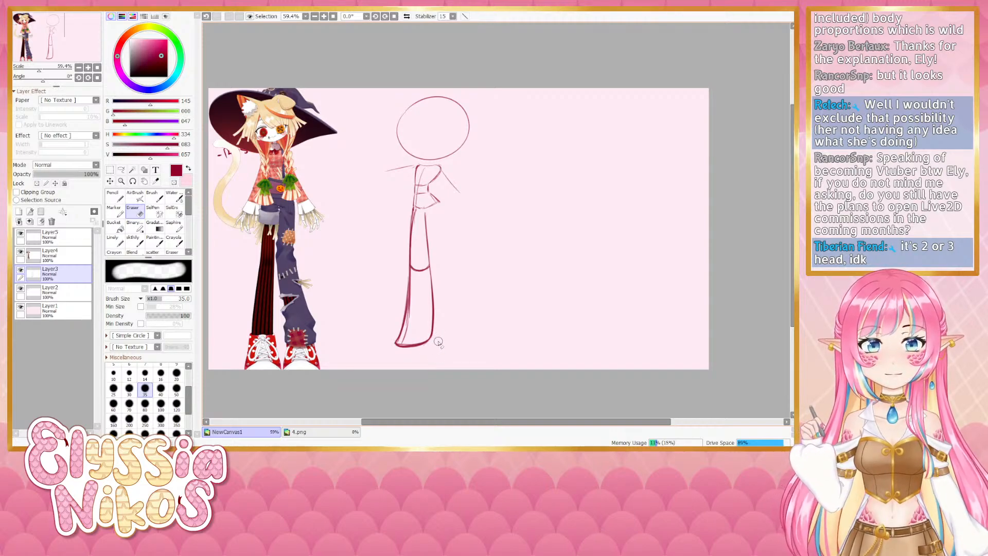
{"action": "left_click", "coordinate": [133, 240]}
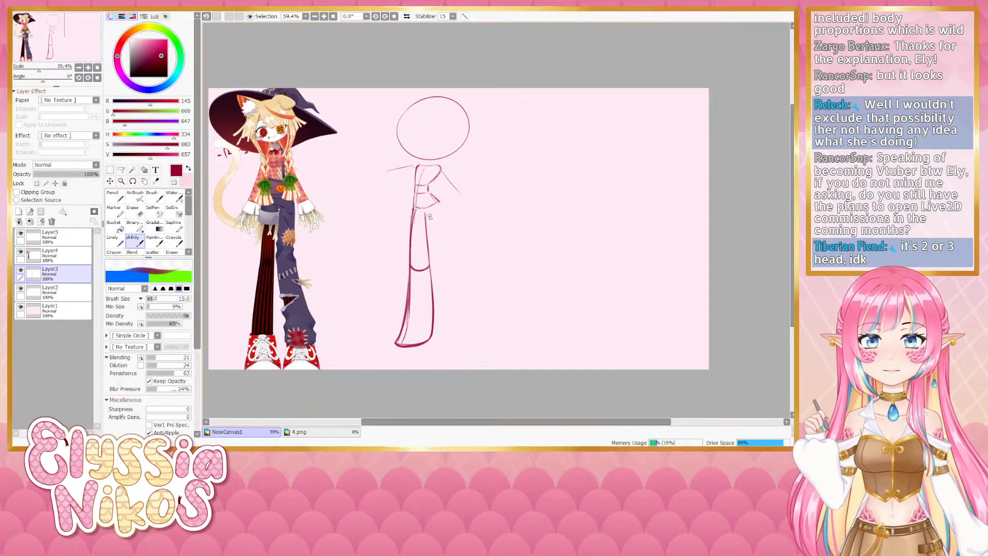
Try several new strokes for the straight leg's inner thigh contour from the hip down past the knee, undoing each one
{"action": "left_click_drag", "start_coordinate": [424, 210], "coordinate": [430, 279]}
{"action": "key", "text": "ctrl+z"}
{"action": "left_click_drag", "start_coordinate": [426, 220], "coordinate": [431, 279]}
{"action": "key", "text": "ctrl+z"}
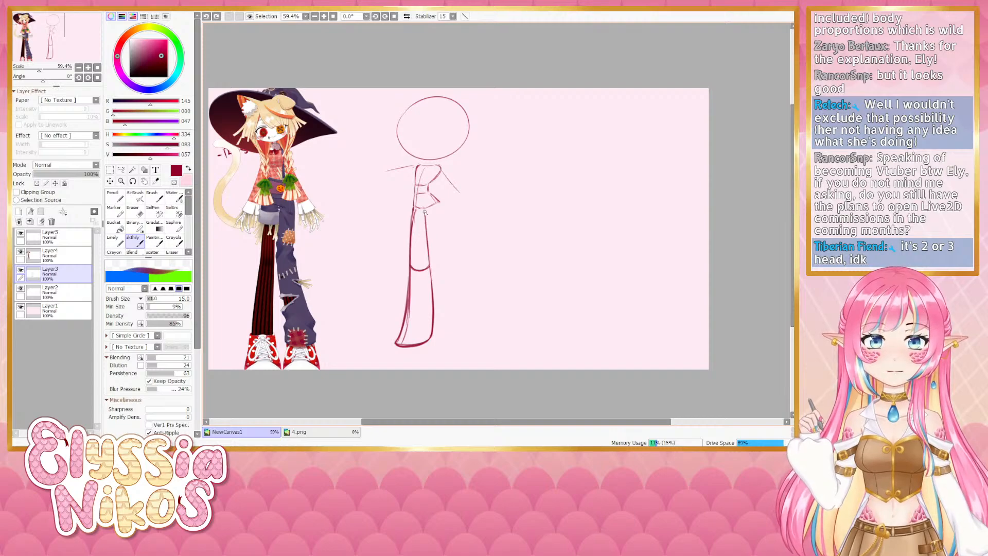
{"action": "left_click_drag", "start_coordinate": [425, 212], "coordinate": [434, 295]}
{"action": "key", "text": "ctrl+z"}
{"action": "mouse_move", "coordinate": [426, 212]}
{"action": "left_mouse_down"}
{"action": "mouse_move", "coordinate": [432, 292]}
{"action": "mouse_move", "coordinate": [434, 298]}
{"action": "left_mouse_up"}
{"action": "key", "text": "ctrl+z"}
{"action": "key", "text": "ctrl+z"}
{"action": "key", "text": "ctrl+z"}
{"action": "mouse_move", "coordinate": [425, 211]}
{"action": "left_mouse_down"}
{"action": "mouse_move", "coordinate": [434, 310]}
{"action": "mouse_move", "coordinate": [429, 262]}
{"action": "left_mouse_up"}
{"action": "key", "text": "ctrl+z"}
Erase the doubled lines along the straight leg's outer edge and hem with a size 16 eraser
{"action": "key", "text": "e"}
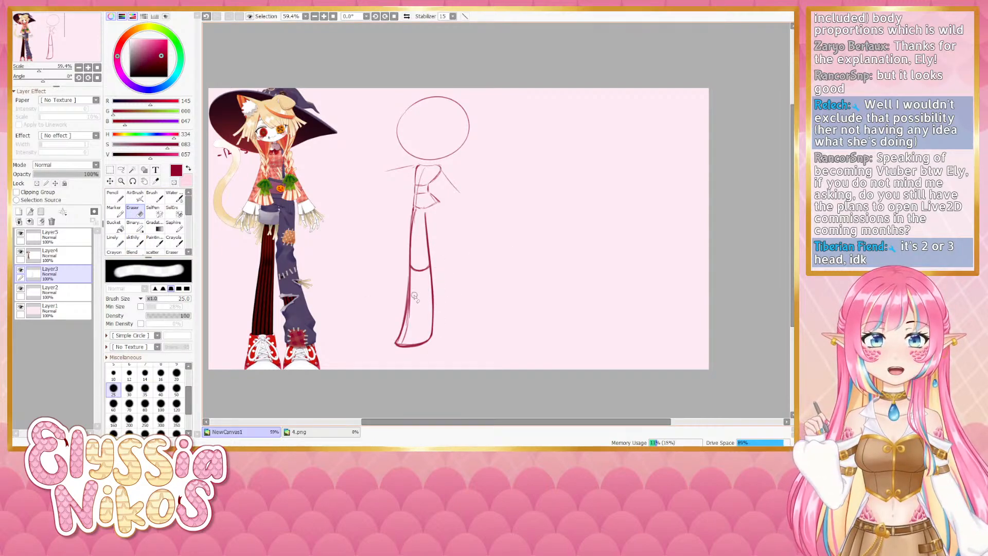
{"action": "key", "text": "bracketleft"}
{"action": "key", "text": "bracketleft"}
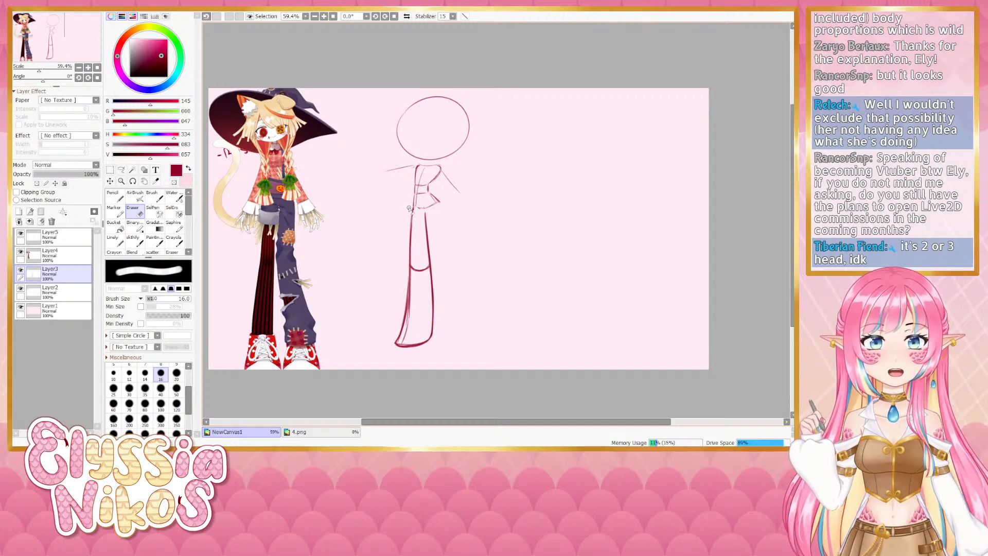
{"action": "mouse_move", "coordinate": [410, 320]}
{"action": "left_mouse_down"}
{"action": "mouse_move", "coordinate": [412, 276]}
{"action": "mouse_move", "coordinate": [401, 342]}
{"action": "left_mouse_up"}
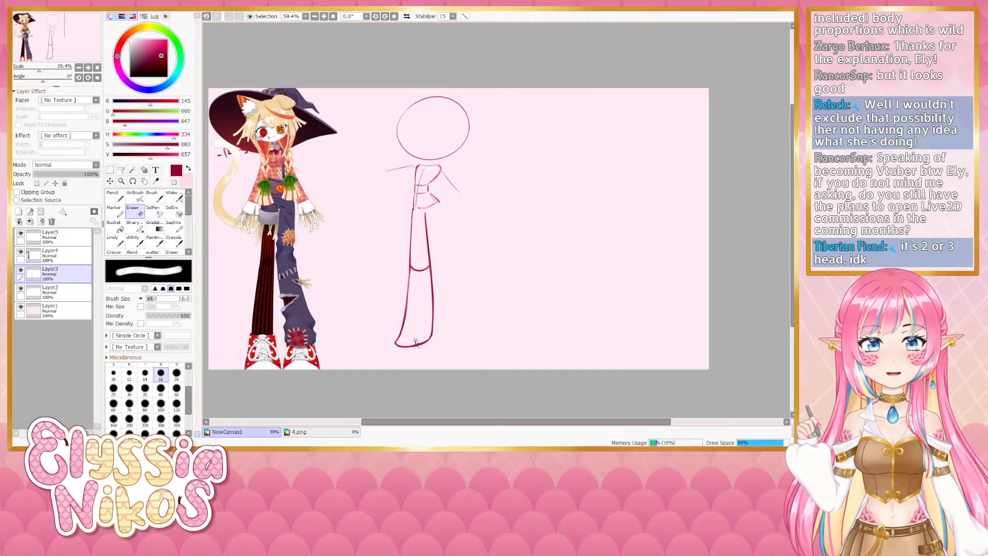
{"action": "key", "text": "ctrl+z"}
{"action": "left_click_drag", "start_coordinate": [407, 346], "coordinate": [421, 340]}
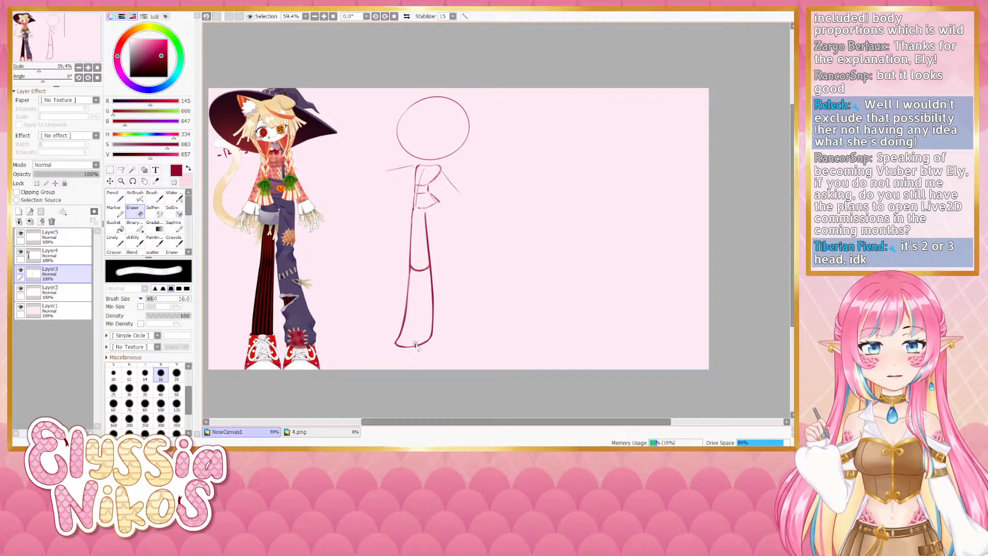
Return to the sketch brush and redraw the bottom line of the straight leg's flared hem
{"action": "left_click", "coordinate": [138, 241]}
{"action": "key", "text": "ctrl+z"}
{"action": "left_click_drag", "start_coordinate": [395, 345], "coordinate": [419, 343]}
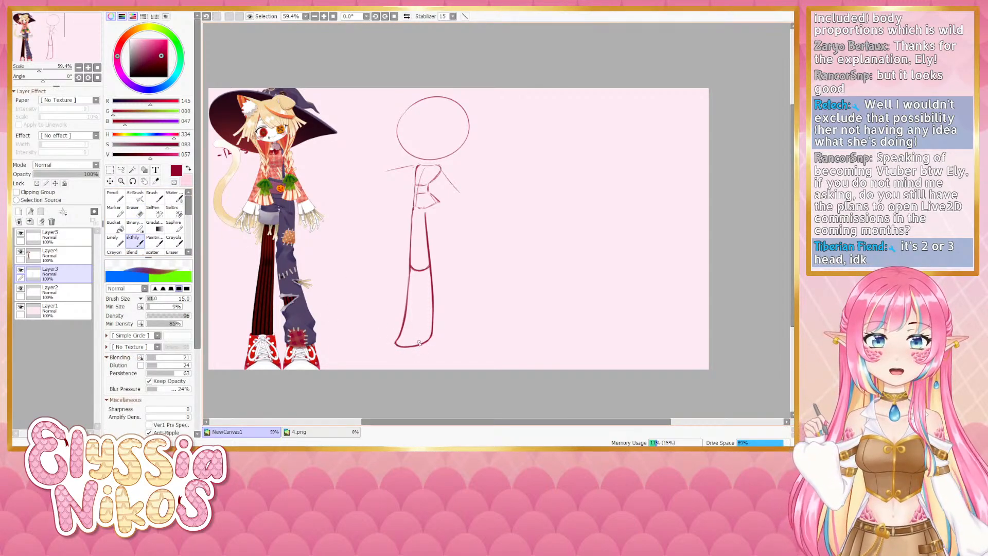
Draw a curved vertical and a curved horizontal face guideline inside the large head circle
{"action": "scroll", "coordinate": [420, 324], "scroll_direction": "up", "scroll_amount": 2}
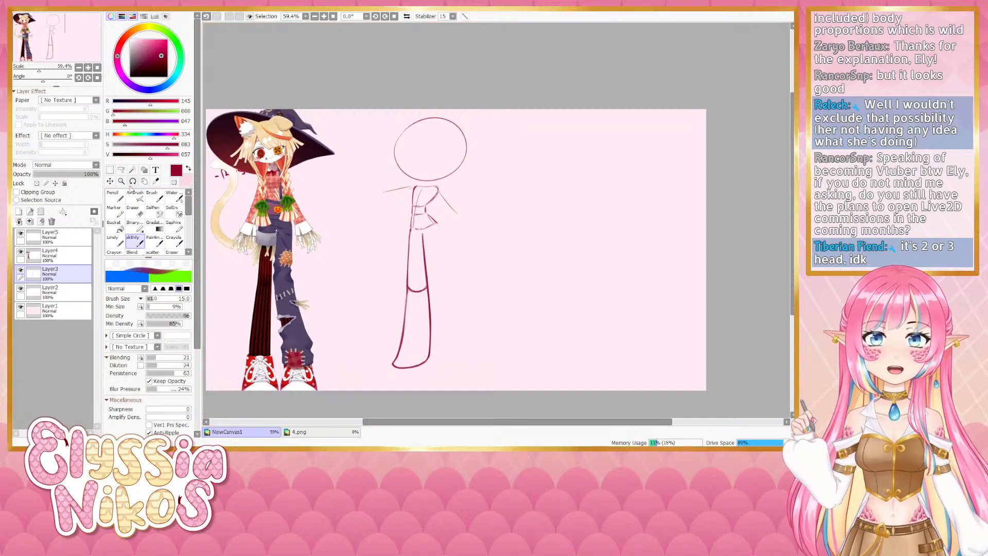
{"action": "left_click", "coordinate": [121, 171]}
{"action": "left_click", "coordinate": [133, 240]}
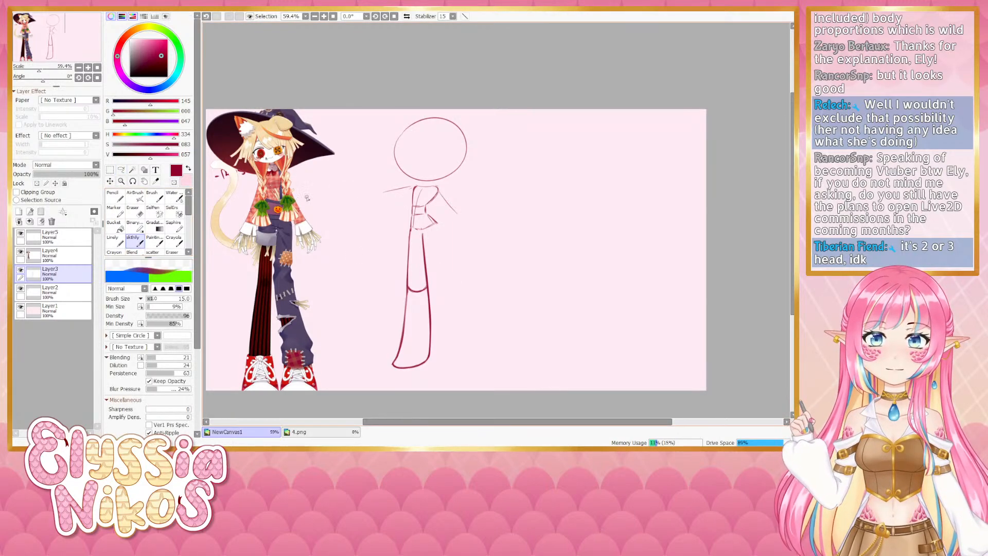
{"action": "mouse_move", "coordinate": [432, 122]}
{"action": "left_mouse_down"}
{"action": "mouse_move", "coordinate": [423, 181]}
{"action": "mouse_move", "coordinate": [454, 161]}
{"action": "left_mouse_up"}
{"action": "key", "text": "ctrl+z"}
{"action": "key", "text": "ctrl+z"}
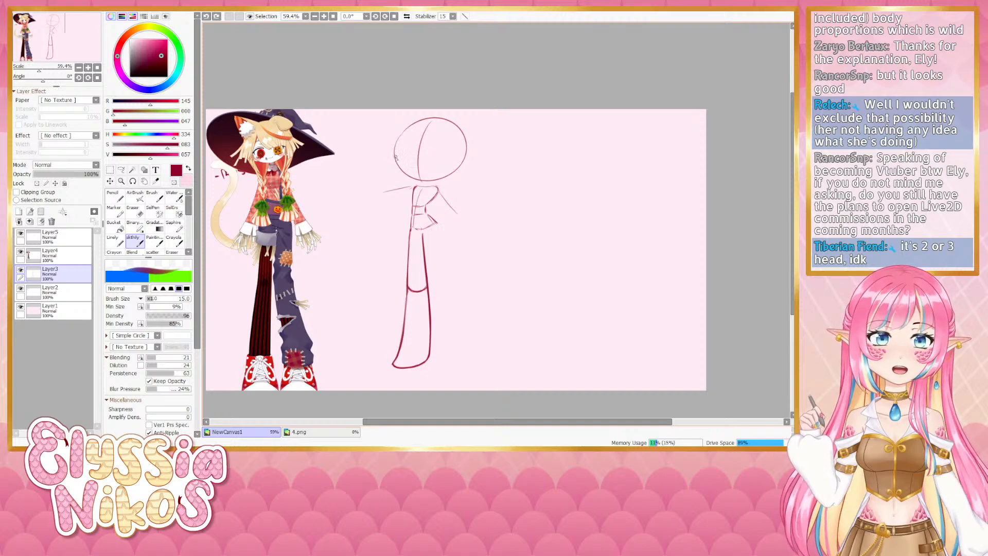
{"action": "left_click_drag", "start_coordinate": [395, 157], "coordinate": [452, 159]}
Mark the head and torso heights with brackets beside the chibi, adding a down arrow and question mark next to the legs
{"action": "left_click_drag", "start_coordinate": [457, 319], "coordinate": [451, 293]}
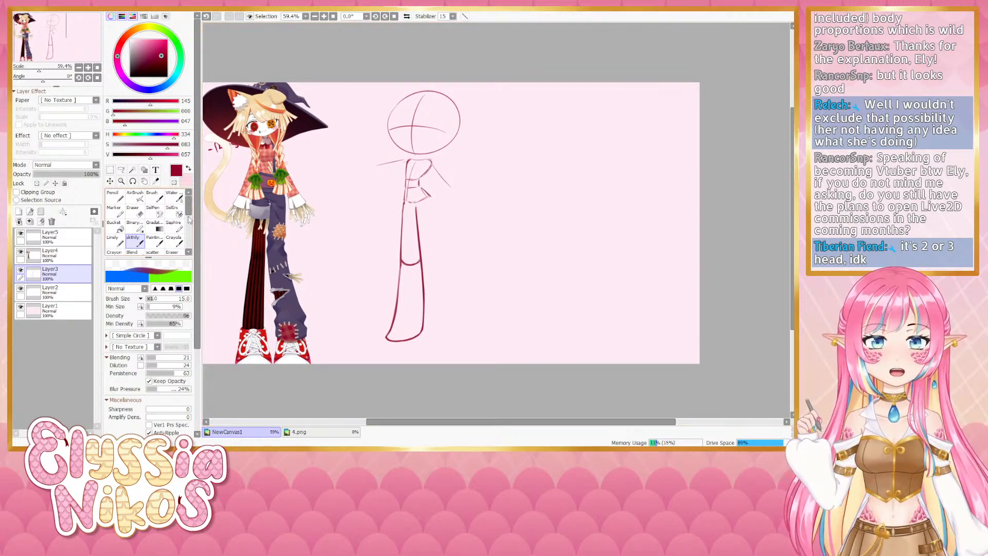
{"action": "left_click", "coordinate": [121, 170]}
{"action": "left_click", "coordinate": [135, 240]}
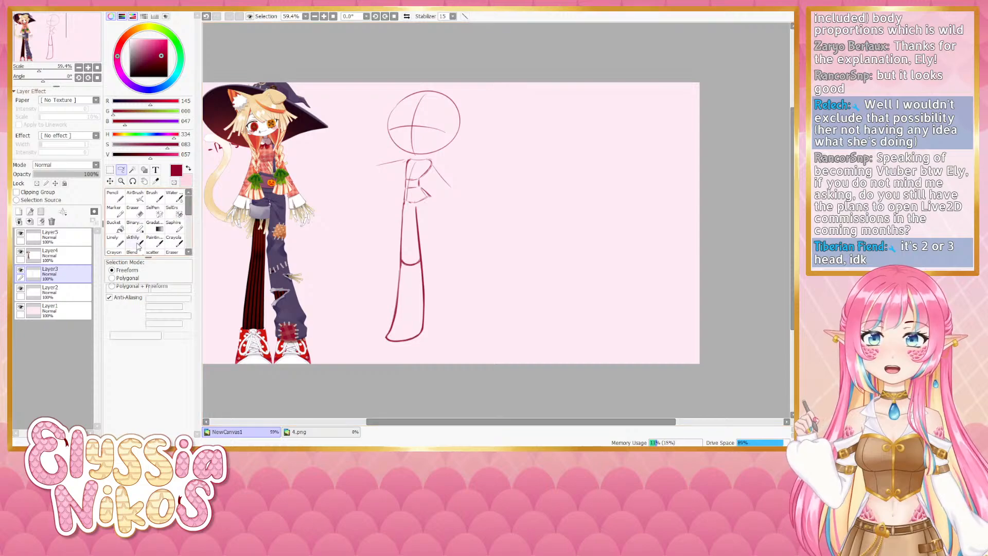
{"action": "mouse_move", "coordinate": [391, 93]}
{"action": "left_mouse_down"}
{"action": "mouse_move", "coordinate": [368, 94]}
{"action": "mouse_move", "coordinate": [375, 156]}
{"action": "mouse_move", "coordinate": [393, 154]}
{"action": "mouse_move", "coordinate": [374, 161]}
{"action": "mouse_move", "coordinate": [373, 196]}
{"action": "mouse_move", "coordinate": [393, 204]}
{"action": "mouse_move", "coordinate": [365, 226]}
{"action": "mouse_move", "coordinate": [373, 255]}
{"action": "left_mouse_up"}
{"action": "key", "text": "ctrl+z"}
{"action": "left_click", "coordinate": [373, 259]}
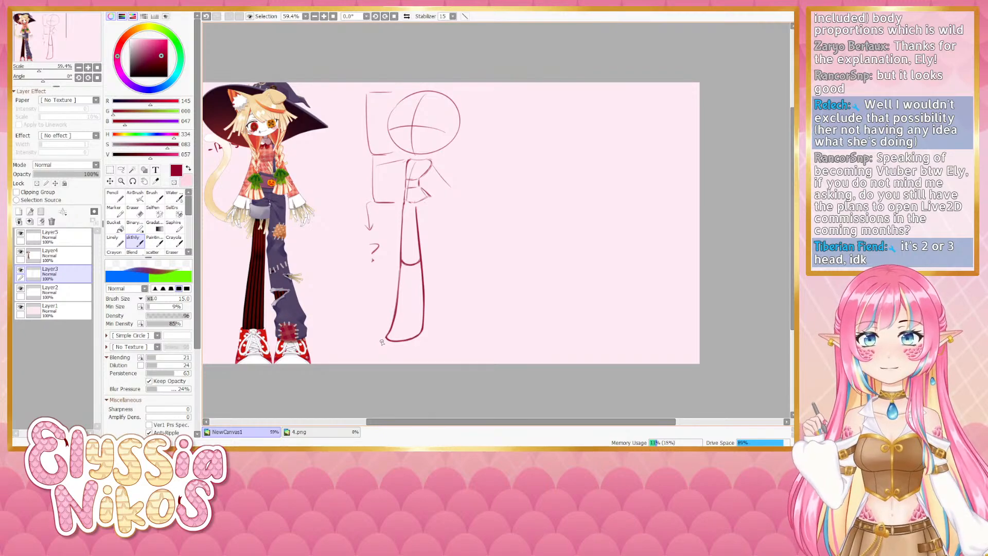
Undo the proportion brackets, arrow and question mark beside the chibi
{"action": "key", "text": "ctrl+z"}
{"action": "key", "text": "ctrl+z"}
{"action": "key", "text": "ctrl+z"}
{"action": "key", "text": "ctrl+z"}
{"action": "key", "text": "ctrl+z"}
{"action": "key", "text": "ctrl+z"}
{"action": "key", "text": "ctrl+z"}
{"action": "key", "text": "ctrl+z"}
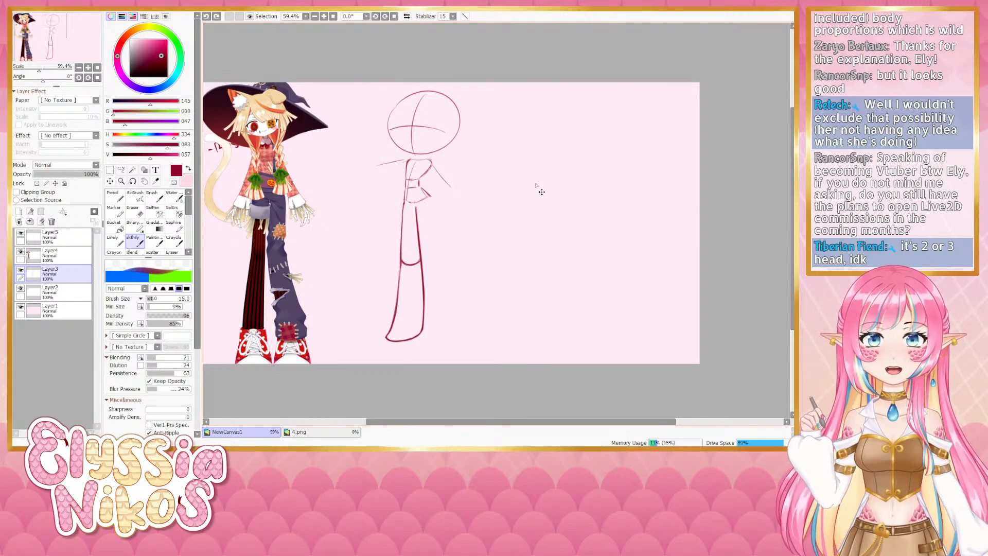
On Layer5, set the sketch brush to size 19 and draw a small head outline on the empty canvas beside the chibi
{"action": "left_click_drag", "start_coordinate": [553, 220], "coordinate": [528, 225]}
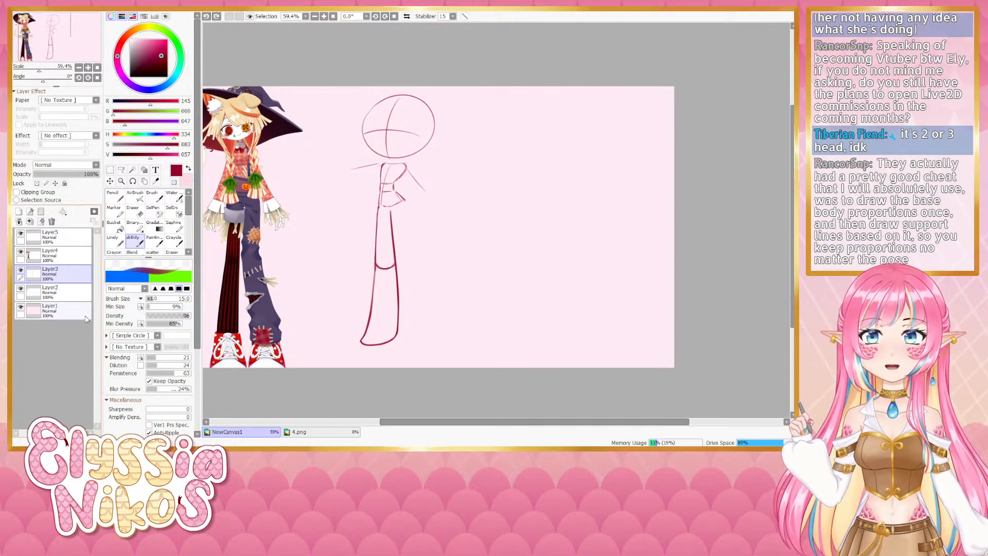
{"action": "left_click_drag", "start_coordinate": [551, 182], "coordinate": [532, 183]}
{"action": "key", "text": "ctrl+alt"}
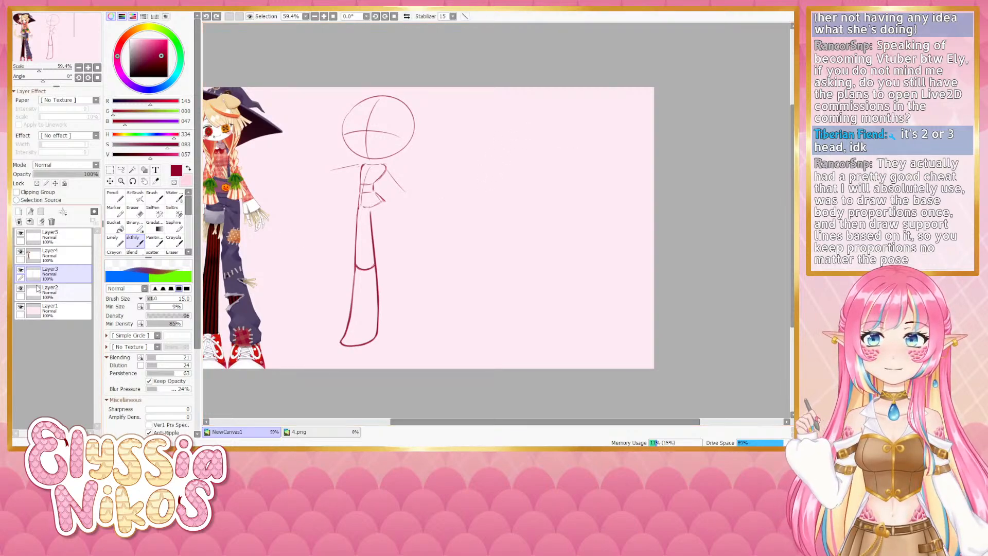
{"action": "left_click", "coordinate": [52, 235]}
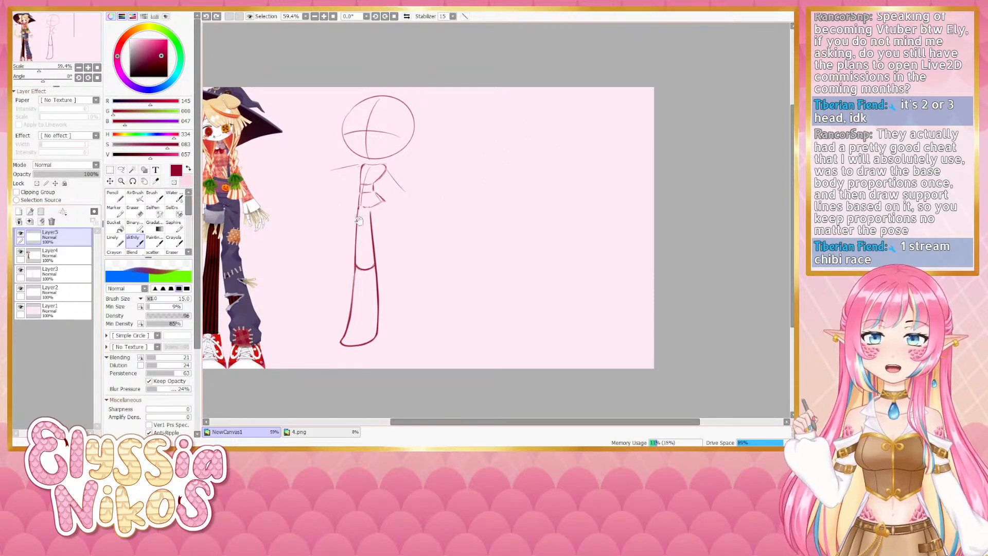
{"action": "mouse_move", "coordinate": [383, 215]}
{"action": "left_mouse_down"}
{"action": "mouse_move", "coordinate": [625, 182]}
{"action": "mouse_move", "coordinate": [363, 230]}
{"action": "left_mouse_up"}
{"action": "mouse_move", "coordinate": [538, 163]}
{"action": "left_mouse_down", "text": "ctrl+alt"}
{"action": "mouse_move", "coordinate": [522, 164]}
{"action": "mouse_move", "coordinate": [493, 134]}
{"action": "mouse_move", "coordinate": [493, 153]}
{"action": "mouse_move", "coordinate": [506, 144]}
{"action": "mouse_move", "coordinate": [494, 156]}
{"action": "mouse_move", "coordinate": [508, 139]}
{"action": "mouse_move", "coordinate": [496, 136]}
{"action": "left_mouse_up", "text": "ctrl+alt"}
{"action": "key", "text": "ctrl+z"}
{"action": "key", "text": "ctrl+z"}
{"action": "key", "text": "ctrl+z"}
{"action": "key", "text": "ctrl+z"}
{"action": "key", "text": "ctrl+z"}
{"action": "key", "text": "ctrl+z"}
{"action": "key", "text": "ctrl+z"}
{"action": "key", "text": "ctrl+z"}
{"action": "key", "text": "ctrl+z"}
{"action": "key", "text": "ctrl+z"}
{"action": "key", "text": "ctrl+z"}
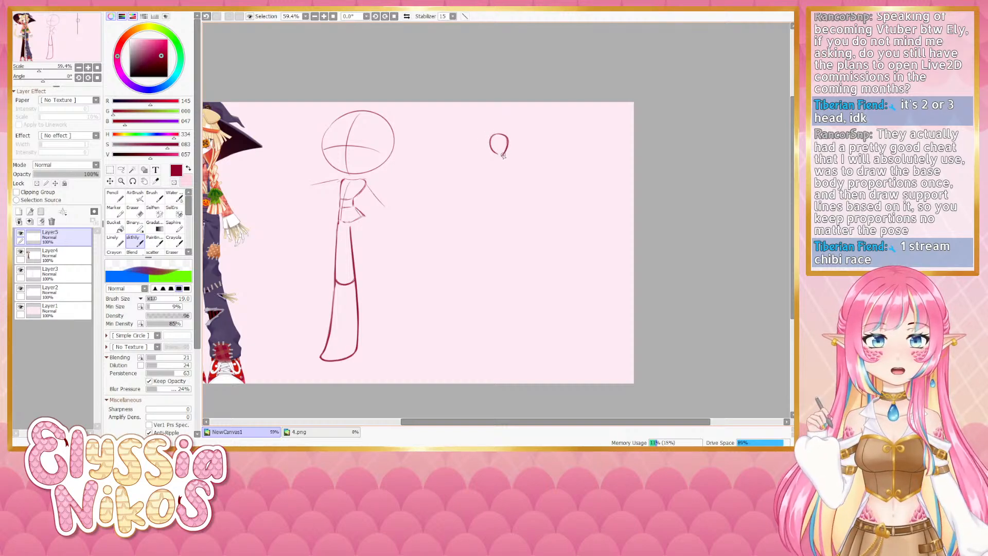
Close the small head's chin with a clean curve and add a short vertical face guideline, redoing missed strokes
{"action": "key", "text": "ctrl+z"}
{"action": "left_click_drag", "start_coordinate": [491, 148], "coordinate": [499, 155]}
{"action": "key", "text": "ctrl+z"}
{"action": "key", "text": "ctrl+z"}
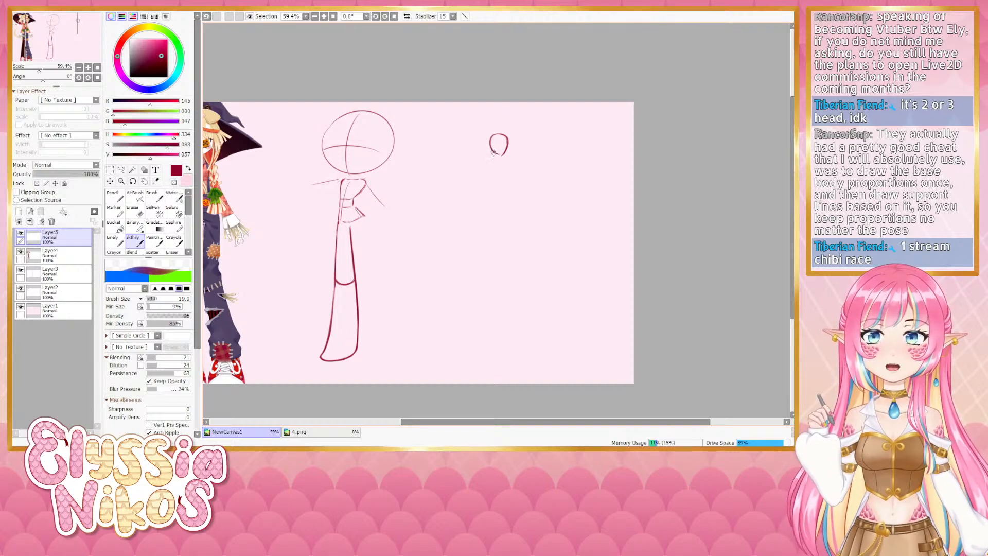
{"action": "key", "text": "ctrl+z"}
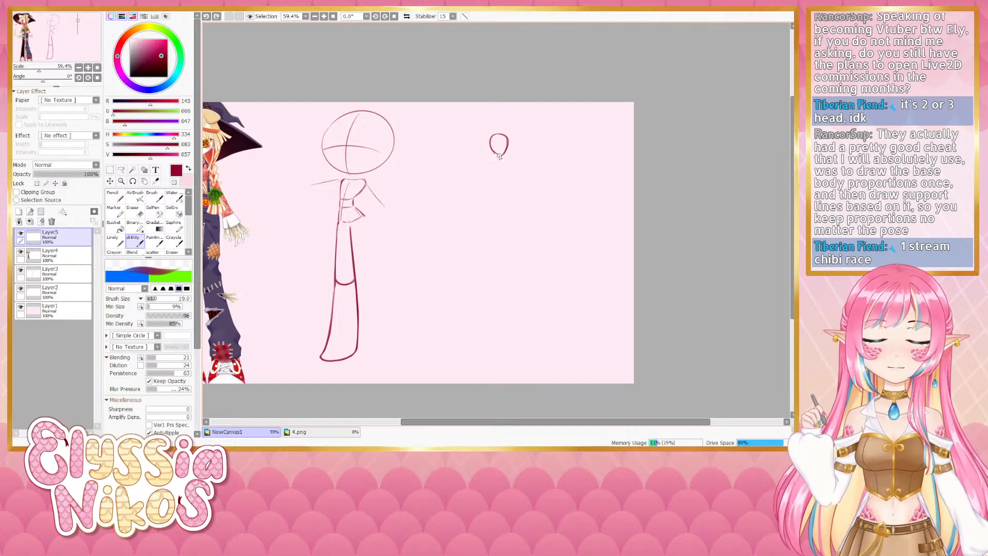
{"action": "key", "text": "ctrl+z"}
{"action": "left_click_drag", "start_coordinate": [491, 148], "coordinate": [499, 155]}
{"action": "key", "text": "ctrl+z"}
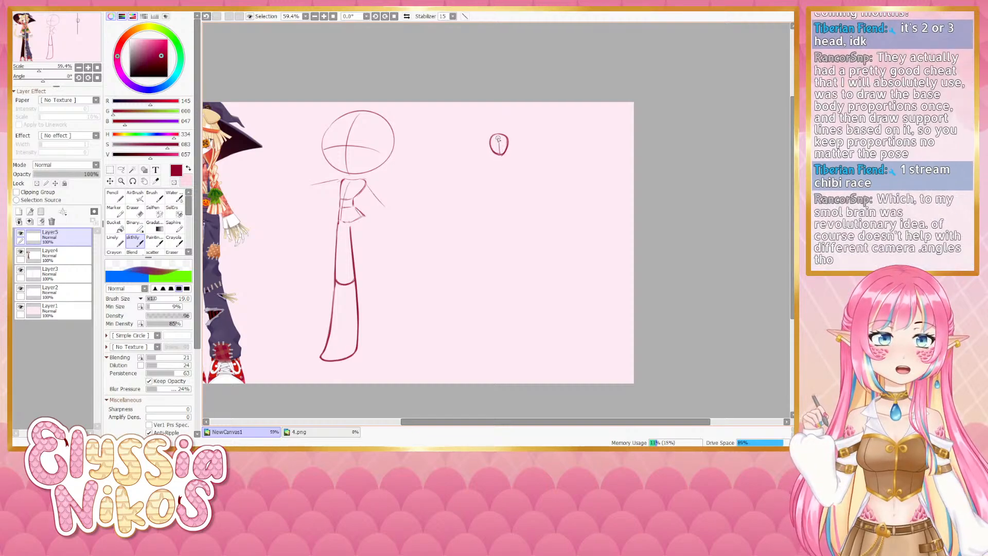
{"action": "key", "text": "ctrl+z"}
Try a shoulder line and two straight, outward-slanting arms below the small head, undoing them
{"action": "mouse_move", "coordinate": [491, 146]}
{"action": "left_mouse_down"}
{"action": "mouse_move", "coordinate": [507, 146]}
{"action": "mouse_move", "coordinate": [479, 194]}
{"action": "left_mouse_up"}
{"action": "key", "text": "ctrl+z"}
{"action": "key", "text": "ctrl+z"}
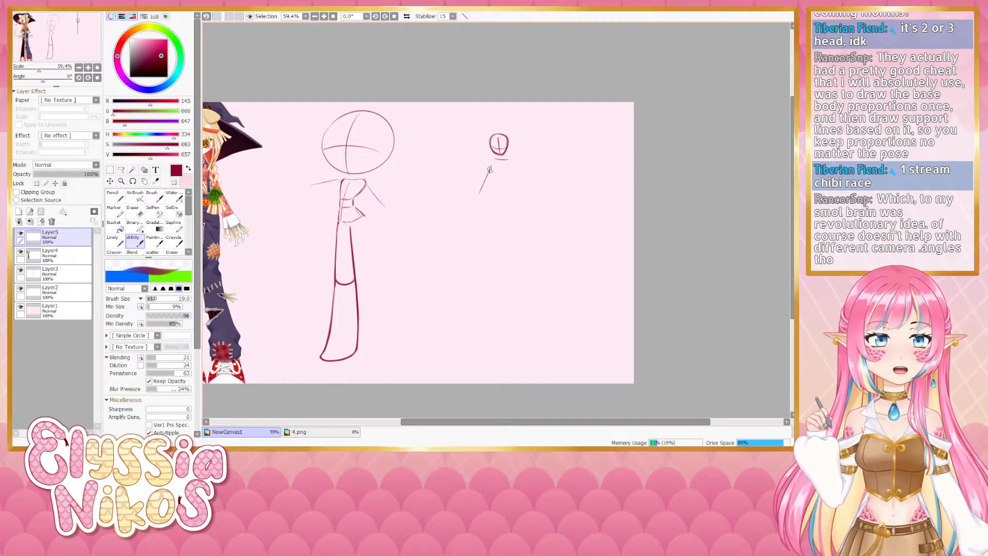
{"action": "key", "text": "ctrl+z"}
{"action": "left_click_drag", "start_coordinate": [493, 159], "coordinate": [478, 213]}
{"action": "key", "text": "ctrl+z"}
{"action": "left_click_drag", "start_coordinate": [493, 159], "coordinate": [473, 202]}
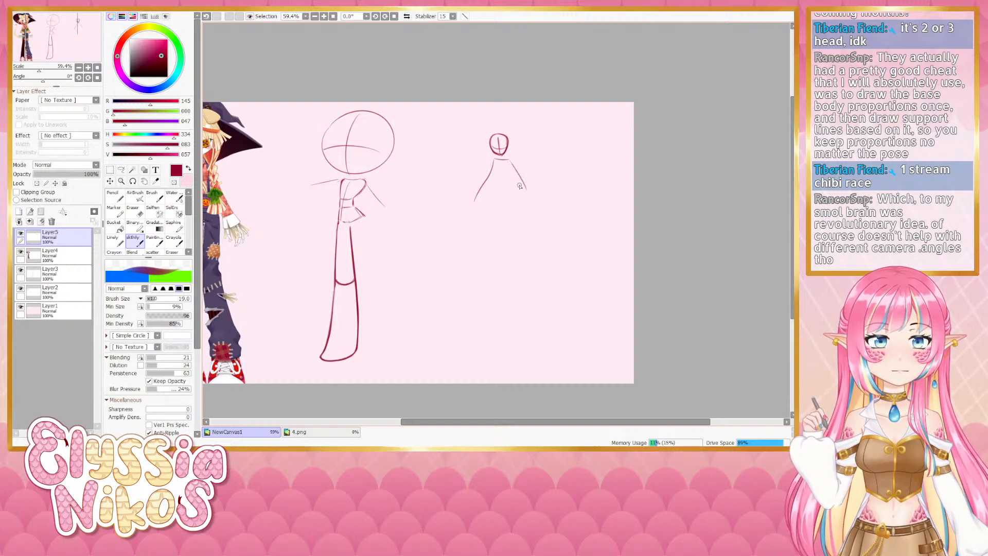
{"action": "key", "text": "ctrl+z"}
{"action": "key", "text": "ctrl+z"}
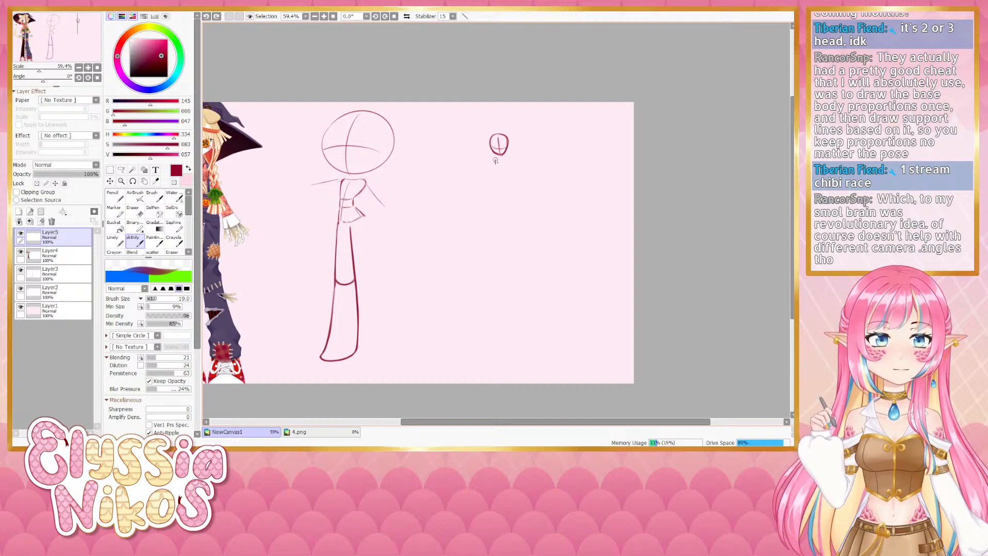
Sketch the small figure's shoulder line and a bent arm, undoing trial strokes for the opposite straight arm
{"action": "mouse_move", "coordinate": [495, 158]}
{"action": "left_mouse_down"}
{"action": "mouse_move", "coordinate": [508, 159]}
{"action": "mouse_move", "coordinate": [510, 184]}
{"action": "left_mouse_up"}
{"action": "key", "text": "ctrl+z"}
{"action": "left_click_drag", "start_coordinate": [488, 179], "coordinate": [471, 211]}
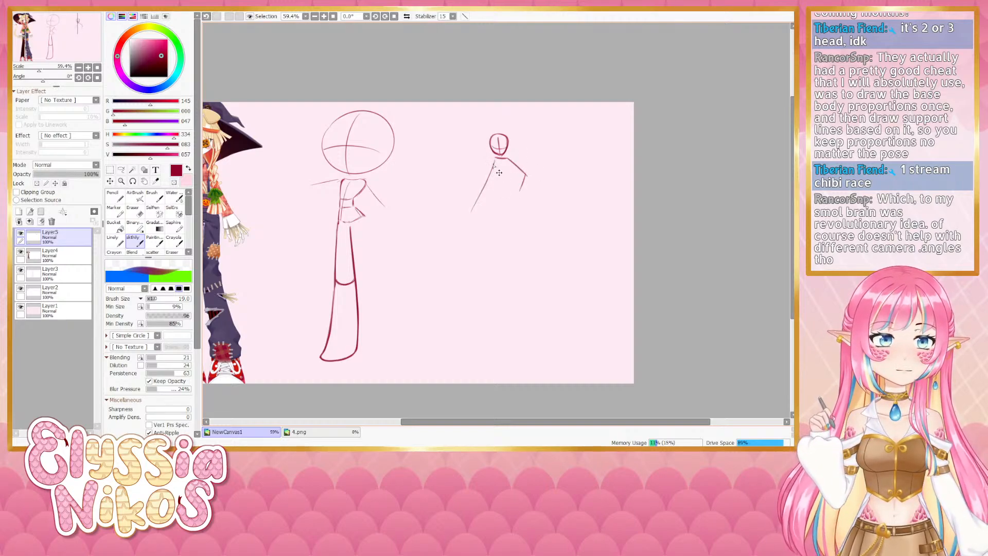
{"action": "key", "text": "ctrl+z"}
{"action": "left_click_drag", "start_coordinate": [494, 162], "coordinate": [471, 223]}
{"action": "key", "text": "ctrl+z"}
Draw the small figure's tapered torso, hip line and long guide lines for both legs
{"action": "left_click_drag", "start_coordinate": [500, 158], "coordinate": [502, 201]}
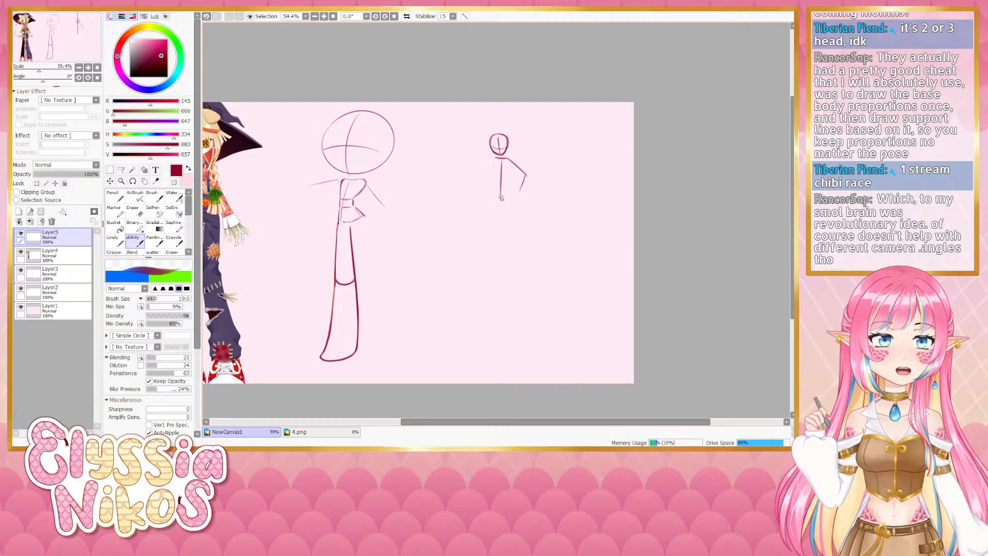
{"action": "key", "text": "ctrl+z"}
{"action": "mouse_move", "coordinate": [500, 160]}
{"action": "left_mouse_down"}
{"action": "mouse_move", "coordinate": [503, 189]}
{"action": "mouse_move", "coordinate": [493, 194]}
{"action": "mouse_move", "coordinate": [503, 197]}
{"action": "mouse_move", "coordinate": [505, 179]}
{"action": "mouse_move", "coordinate": [493, 160]}
{"action": "mouse_move", "coordinate": [499, 179]}
{"action": "mouse_move", "coordinate": [508, 163]}
{"action": "mouse_move", "coordinate": [501, 187]}
{"action": "mouse_move", "coordinate": [510, 193]}
{"action": "mouse_move", "coordinate": [493, 194]}
{"action": "mouse_move", "coordinate": [499, 291]}
{"action": "left_mouse_up"}
{"action": "mouse_move", "coordinate": [512, 200]}
{"action": "left_mouse_down"}
{"action": "mouse_move", "coordinate": [527, 309]}
{"action": "mouse_move", "coordinate": [499, 318]}
{"action": "left_mouse_up"}
{"action": "key", "text": "ctrl+z"}
{"action": "left_click_drag", "start_coordinate": [499, 261], "coordinate": [498, 325]}
Draw the outer thigh contour of the small figure's straight leg from hip to knee, redoing missed strokes
{"action": "left_click_drag", "start_coordinate": [492, 198], "coordinate": [497, 260]}
{"action": "key", "text": "ctrl+z"}
{"action": "left_click_drag", "start_coordinate": [493, 194], "coordinate": [499, 258]}
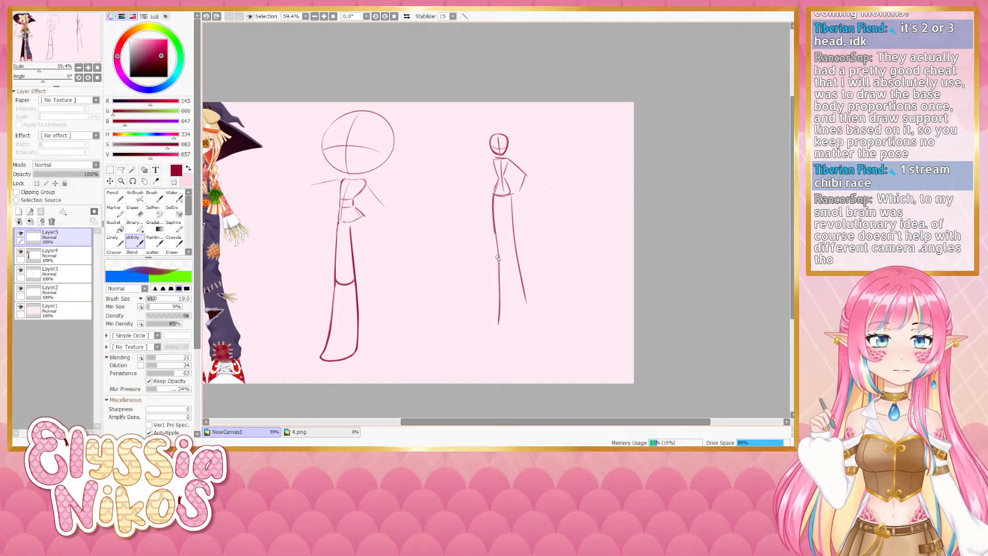
{"action": "key", "text": "ctrl+z"}
{"action": "left_click_drag", "start_coordinate": [494, 191], "coordinate": [499, 261]}
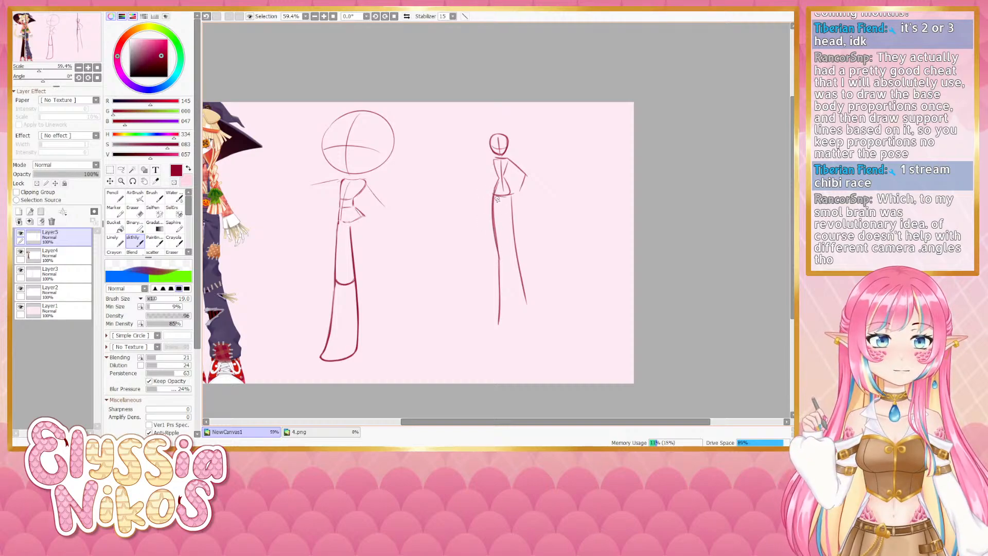
{"action": "key", "text": "ctrl+z"}
Draw the thigh and lower-leg contours of the small figure's slanted leg, redoing missed strokes
{"action": "mouse_move", "coordinate": [495, 195]}
{"action": "left_mouse_down"}
{"action": "mouse_move", "coordinate": [501, 232]}
{"action": "mouse_move", "coordinate": [504, 204]}
{"action": "mouse_move", "coordinate": [512, 262]}
{"action": "left_mouse_up"}
{"action": "key", "text": "ctrl+z"}
{"action": "left_click_drag", "start_coordinate": [504, 202], "coordinate": [530, 319]}
{"action": "key", "text": "ctrl+z"}
{"action": "key", "text": "ctrl+z"}
{"action": "key", "text": "ctrl+z"}
{"action": "left_click_drag", "start_coordinate": [513, 256], "coordinate": [530, 323]}
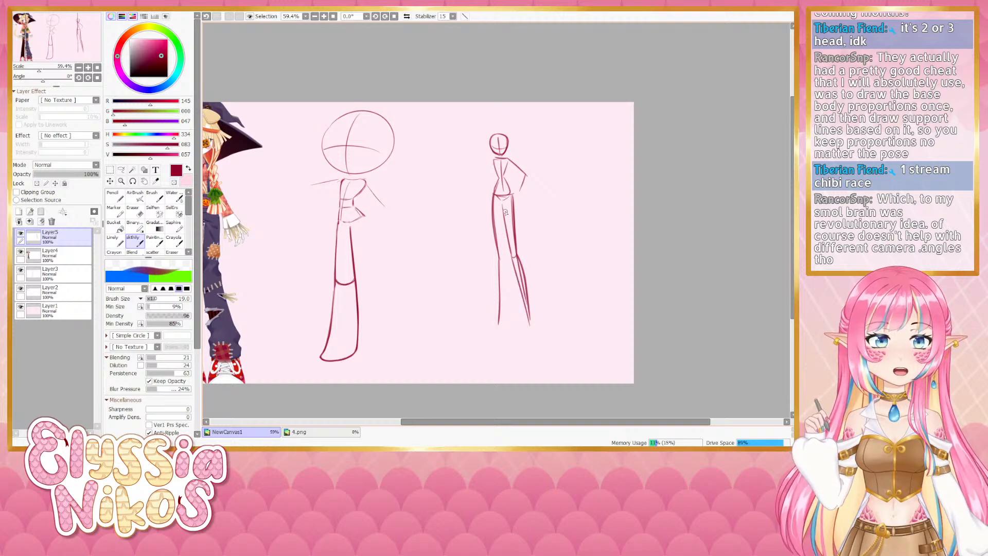
Add the inner thigh and lower-leg contours to the small figure's straight leg, undoing strokes that miss
{"action": "left_click_drag", "start_coordinate": [502, 206], "coordinate": [503, 261]}
{"action": "key", "text": "ctrl+z"}
{"action": "mouse_move", "coordinate": [502, 208]}
{"action": "left_mouse_down"}
{"action": "mouse_move", "coordinate": [501, 255]}
{"action": "mouse_move", "coordinate": [492, 193]}
{"action": "mouse_move", "coordinate": [497, 331]}
{"action": "left_mouse_up"}
{"action": "key", "text": "ctrl+z"}
{"action": "left_click_drag", "start_coordinate": [502, 260], "coordinate": [498, 333]}
{"action": "key", "text": "ctrl+z"}
{"action": "key", "text": "ctrl+z"}
{"action": "left_click_drag", "start_coordinate": [495, 259], "coordinate": [500, 330]}
{"action": "key", "text": "ctrl+z"}
Complete the small figure's slanted lower leg and add pointed feet to both legs, redoing missed strokes
{"action": "mouse_move", "coordinate": [503, 263]}
{"action": "left_mouse_down"}
{"action": "mouse_move", "coordinate": [499, 350]}
{"action": "mouse_move", "coordinate": [503, 331]}
{"action": "mouse_move", "coordinate": [529, 335]}
{"action": "left_mouse_up"}
{"action": "key", "text": "ctrl+z"}
{"action": "key", "text": "ctrl+z"}
{"action": "key", "text": "ctrl+z"}
{"action": "mouse_move", "coordinate": [517, 279]}
{"action": "left_mouse_down"}
{"action": "mouse_move", "coordinate": [526, 342]}
{"action": "mouse_move", "coordinate": [532, 324]}
{"action": "mouse_move", "coordinate": [527, 346]}
{"action": "mouse_move", "coordinate": [531, 317]}
{"action": "mouse_move", "coordinate": [533, 340]}
{"action": "left_mouse_up"}
{"action": "key", "text": "ctrl+z"}
{"action": "key", "text": "ctrl+z"}
{"action": "key", "text": "ctrl+z"}
{"action": "key", "text": "ctrl+z"}
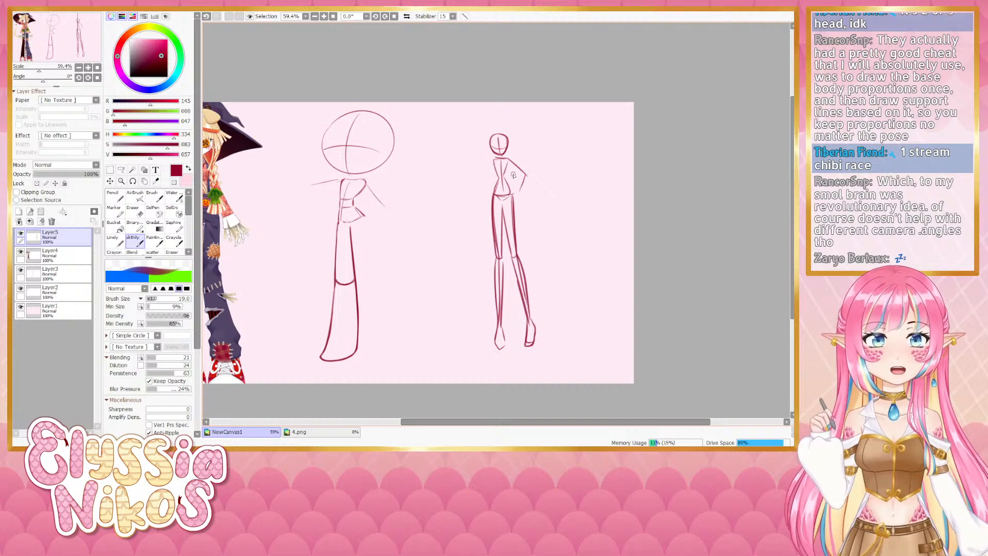
Draw the small figure's straight arm slanting down from the shoulder and darken the bent arm's contour
{"action": "mouse_move", "coordinate": [510, 161]}
{"action": "left_mouse_down"}
{"action": "mouse_move", "coordinate": [518, 190]}
{"action": "mouse_move", "coordinate": [476, 220]}
{"action": "left_mouse_up"}
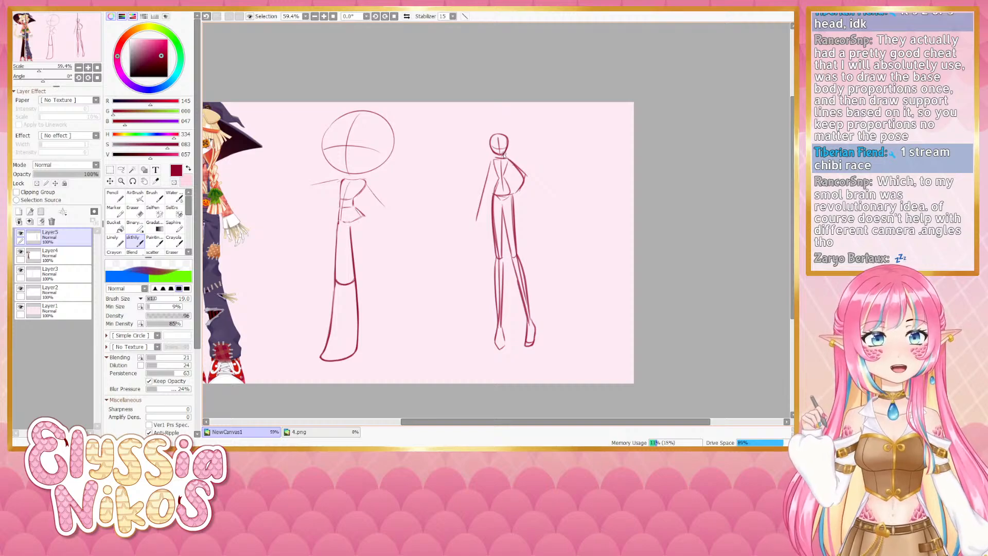
{"action": "key", "text": "ctrl+z"}
{"action": "mouse_move", "coordinate": [503, 154]}
{"action": "left_mouse_down"}
{"action": "mouse_move", "coordinate": [506, 165]}
{"action": "mouse_move", "coordinate": [524, 135]}
{"action": "mouse_move", "coordinate": [516, 147]}
{"action": "mouse_move", "coordinate": [512, 139]}
{"action": "left_mouse_up"}
{"action": "key", "text": "ctrl+z"}
Erase the small figure's head with a size 51 eraser and redraw it as a higher oval on a thin neck
{"action": "left_click", "coordinate": [139, 213]}
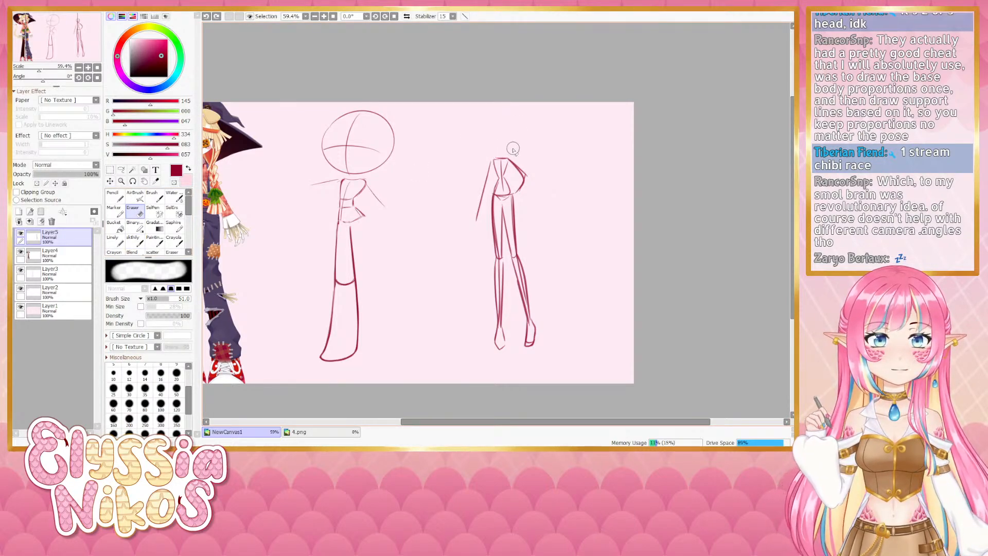
{"action": "left_click", "coordinate": [133, 240]}
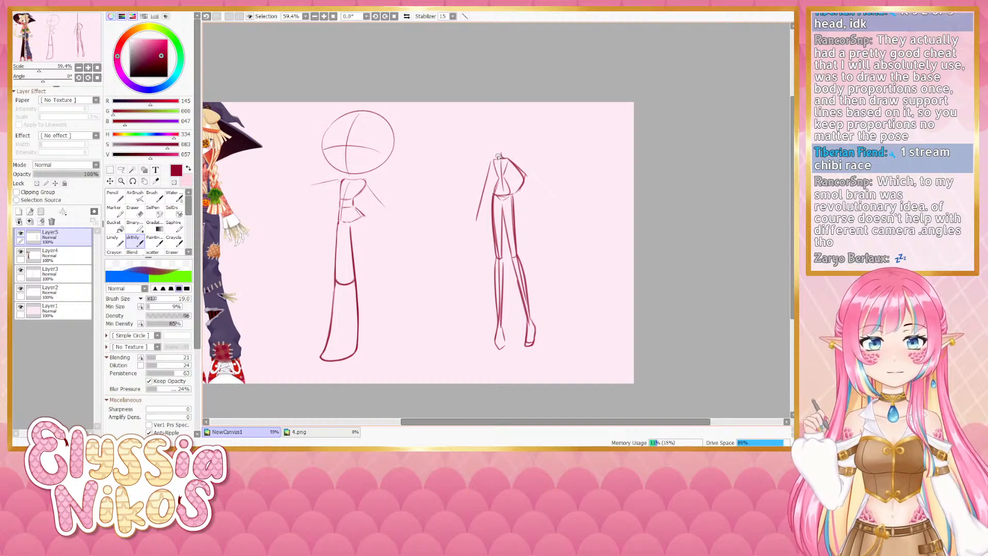
{"action": "key", "text": "ctrl+z"}
{"action": "mouse_move", "coordinate": [501, 151]}
{"action": "left_mouse_down"}
{"action": "mouse_move", "coordinate": [496, 160]}
{"action": "mouse_move", "coordinate": [504, 150]}
{"action": "mouse_move", "coordinate": [494, 138]}
{"action": "mouse_move", "coordinate": [507, 138]}
{"action": "left_mouse_up"}
{"action": "key", "text": "ctrl+z"}
{"action": "key", "text": "ctrl+z"}
{"action": "key", "text": "ctrl+z"}
{"action": "key", "text": "ctrl+z"}
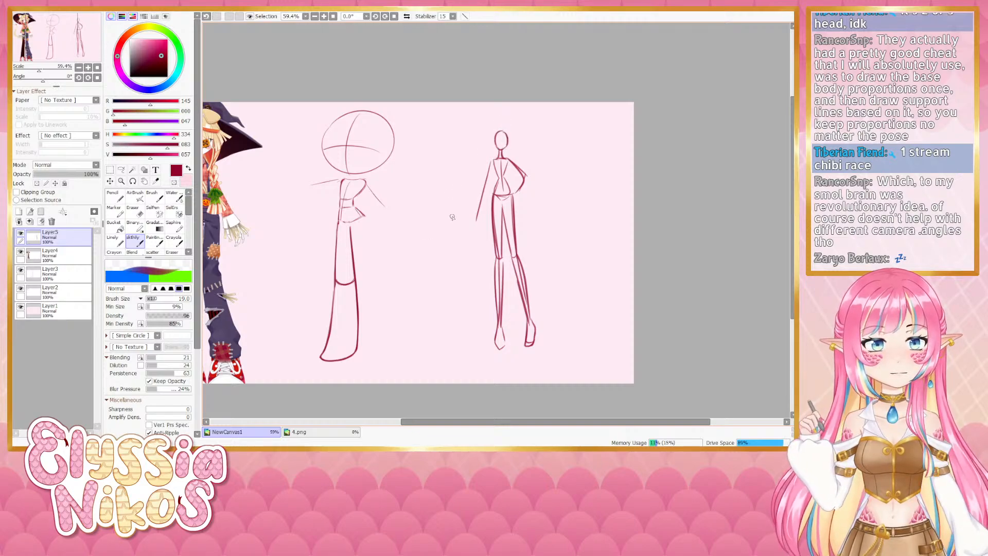
Thicken the small figure's straight arm with a second contour and add the inner contour of the bent arm
{"action": "left_click_drag", "start_coordinate": [489, 206], "coordinate": [477, 185]}
{"action": "left_click_drag", "start_coordinate": [482, 139], "coordinate": [462, 205]}
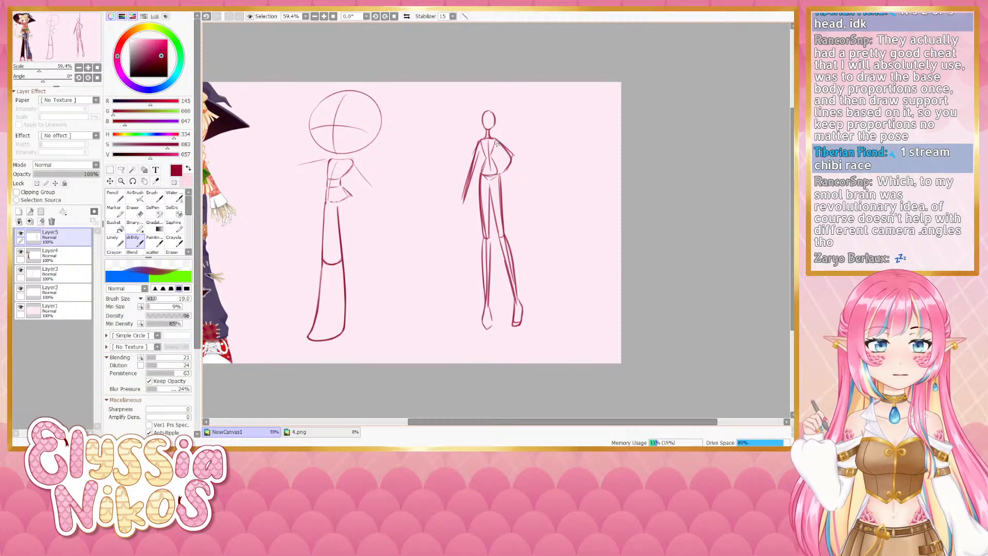
{"action": "mouse_move", "coordinate": [495, 142]}
{"action": "left_mouse_down"}
{"action": "mouse_move", "coordinate": [512, 157]}
{"action": "mouse_move", "coordinate": [500, 179]}
{"action": "left_mouse_up"}
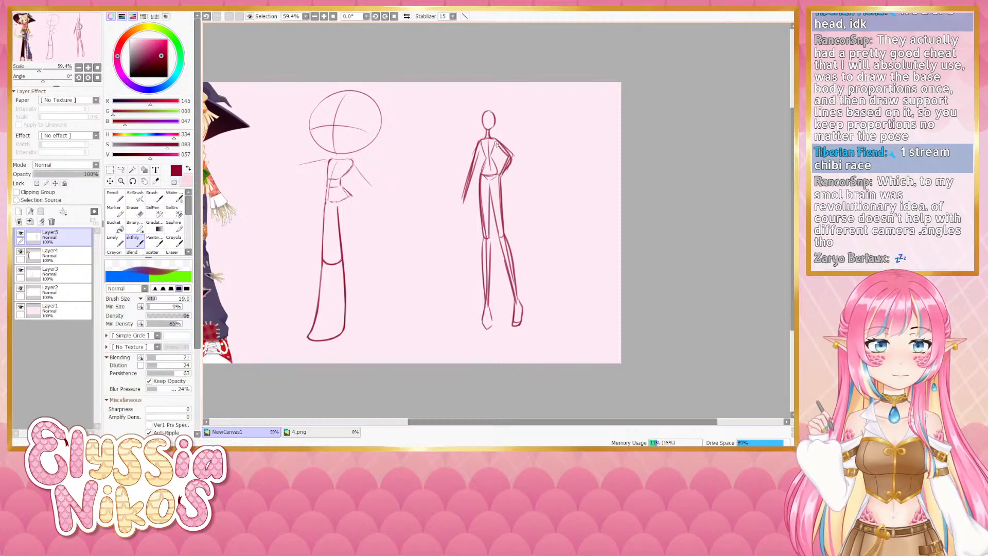
Try an extra contour stroke along the small comparison figure's torso
{"action": "mouse_move", "coordinate": [482, 146]}
{"action": "left_mouse_down"}
{"action": "mouse_move", "coordinate": [482, 175]}
{"action": "mouse_move", "coordinate": [495, 147]}
{"action": "mouse_move", "coordinate": [501, 176]}
{"action": "left_mouse_up"}
{"action": "key", "text": "ctrl+z"}
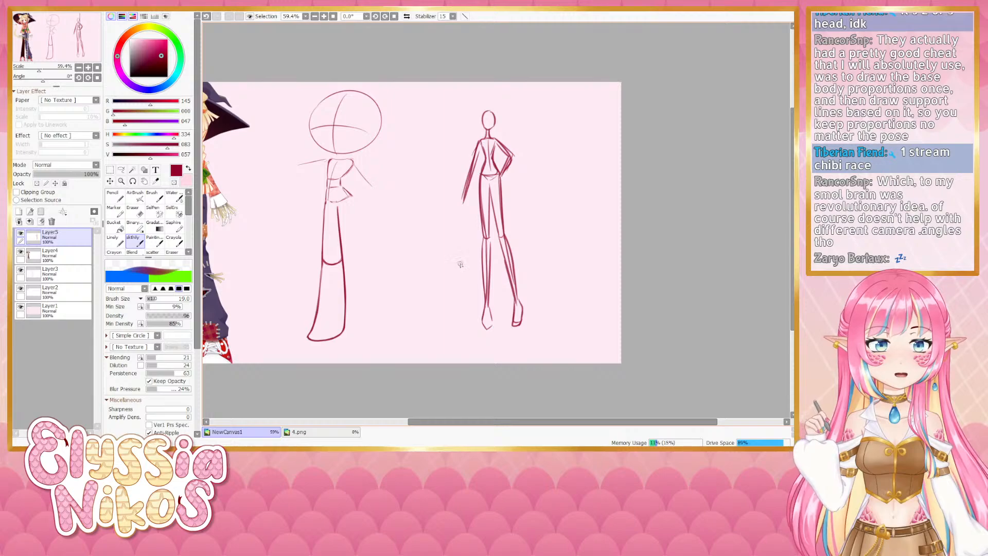
{"action": "mouse_move", "coordinate": [468, 229]}
{"action": "left_mouse_down"}
{"action": "mouse_move", "coordinate": [478, 223]}
{"action": "mouse_move", "coordinate": [469, 238]}
{"action": "left_mouse_up"}
{"action": "left_click_drag", "start_coordinate": [415, 278], "coordinate": [469, 213]}
{"action": "left_click_drag", "start_coordinate": [431, 202], "coordinate": [447, 222]}
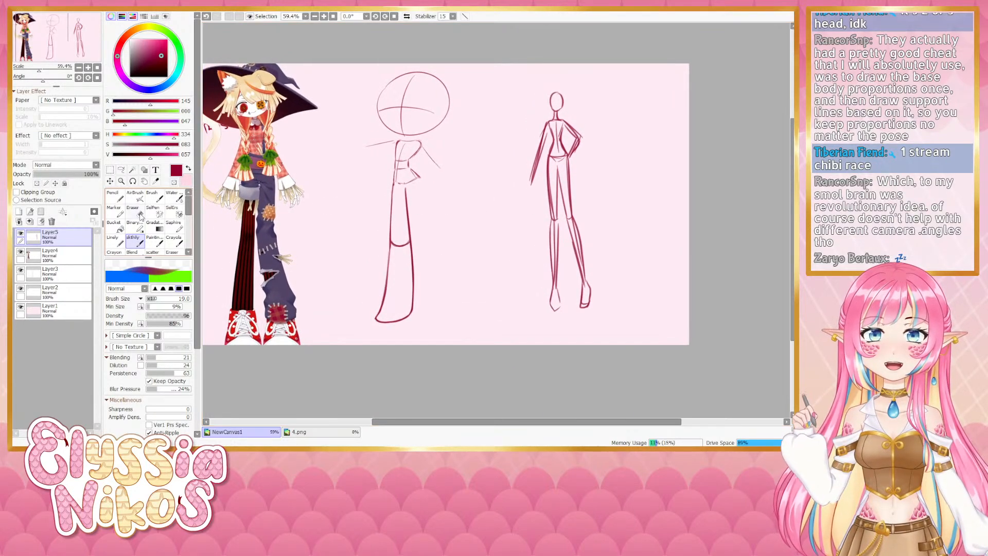
Erase the entire small comparison figure with a size 126 eraser
{"action": "left_click", "coordinate": [135, 211]}
{"action": "left_click_drag", "start_coordinate": [586, 170], "coordinate": [612, 171]}
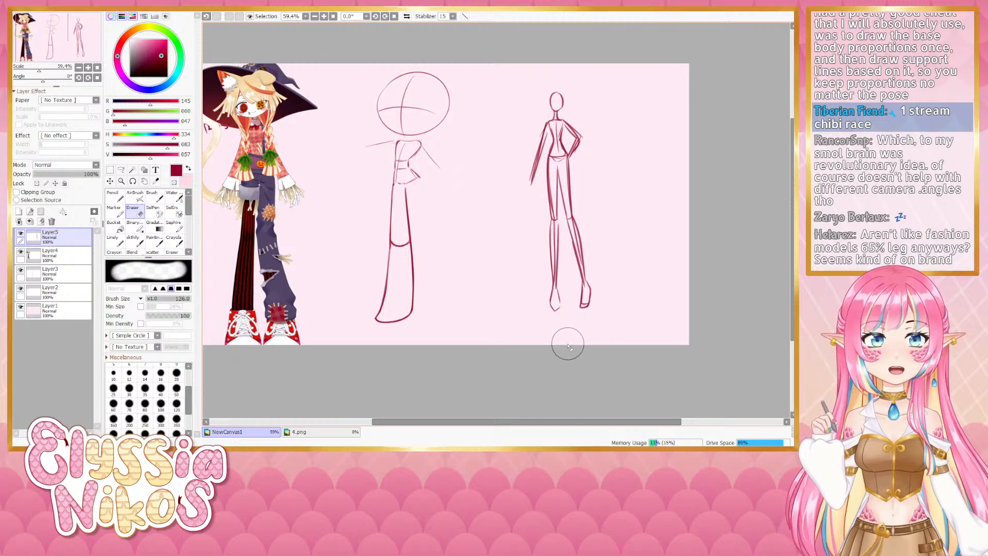
{"action": "mouse_move", "coordinate": [567, 341]}
{"action": "left_mouse_down"}
{"action": "mouse_move", "coordinate": [561, 120]}
{"action": "mouse_move", "coordinate": [564, 300]}
{"action": "mouse_move", "coordinate": [551, 175]}
{"action": "mouse_move", "coordinate": [531, 191]}
{"action": "mouse_move", "coordinate": [546, 296]}
{"action": "mouse_move", "coordinate": [572, 73]}
{"action": "mouse_move", "coordinate": [577, 321]}
{"action": "mouse_move", "coordinate": [595, 213]}
{"action": "left_mouse_up"}
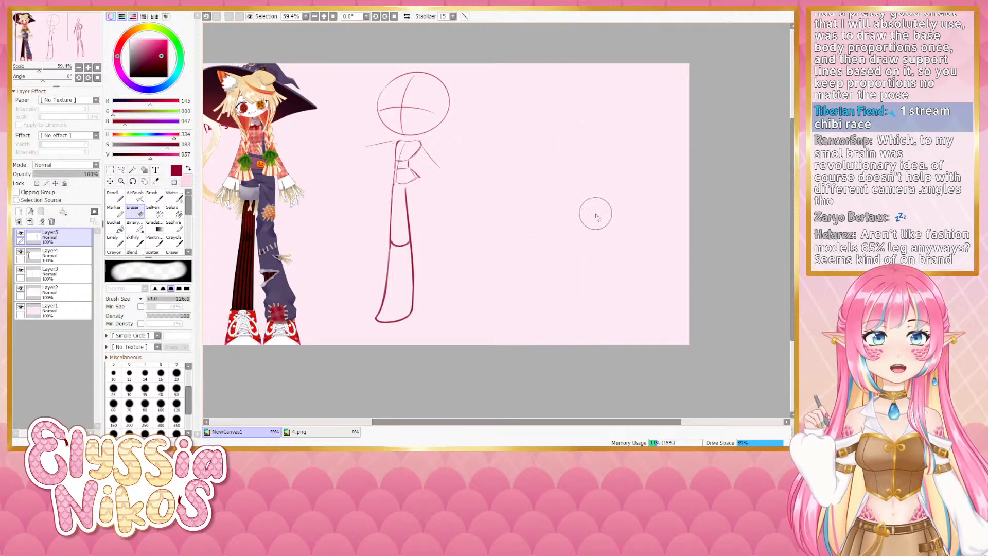
Toggle the visibility of Layer5 and Layer4 to check which drawing each one holds
{"action": "left_click", "coordinate": [135, 240]}
{"action": "left_click_drag", "start_coordinate": [508, 251], "coordinate": [485, 267]}
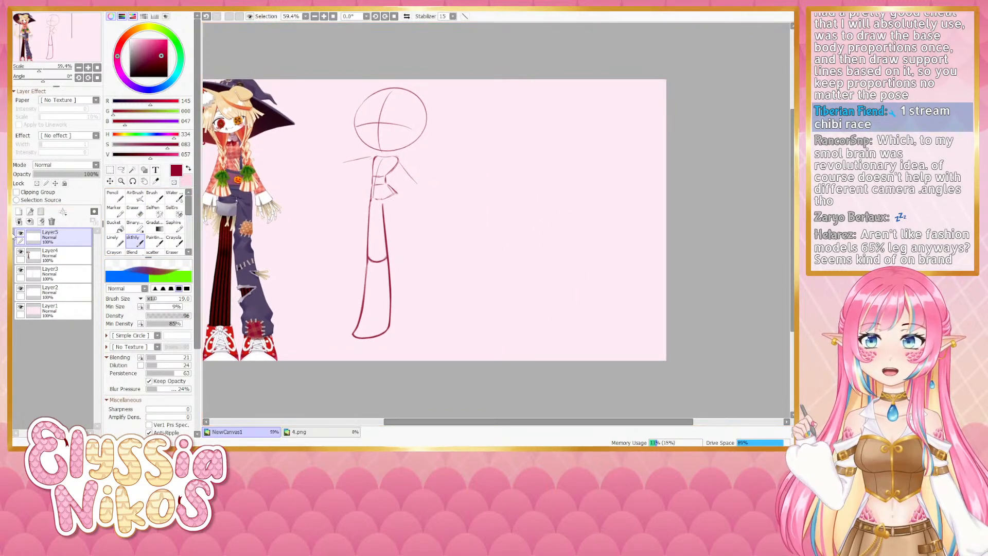
{"action": "left_click", "coordinate": [21, 234]}
{"action": "left_click", "coordinate": [21, 234]}
{"action": "left_click", "coordinate": [20, 252]}
{"action": "left_click", "coordinate": [21, 252]}
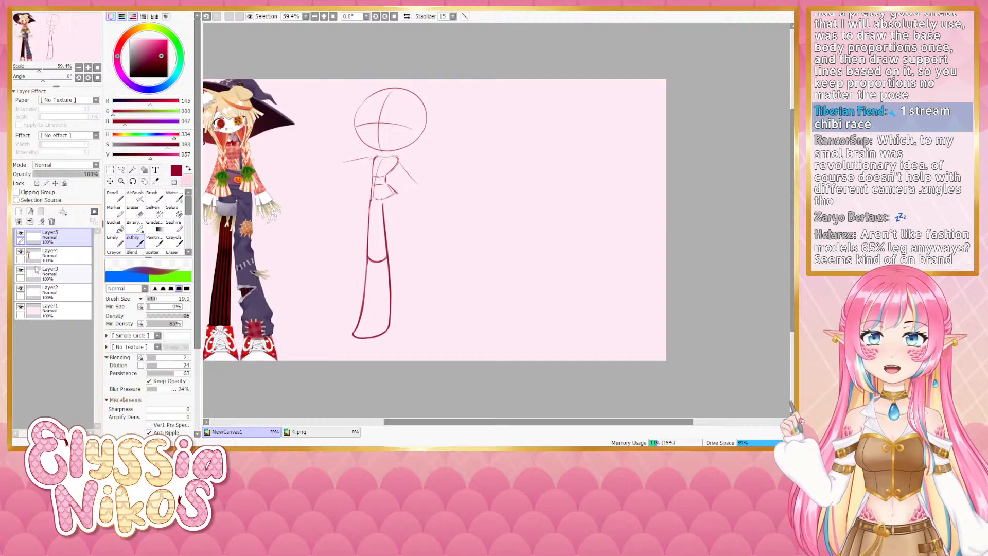
{"action": "left_click_drag", "start_coordinate": [332, 273], "coordinate": [376, 271]}
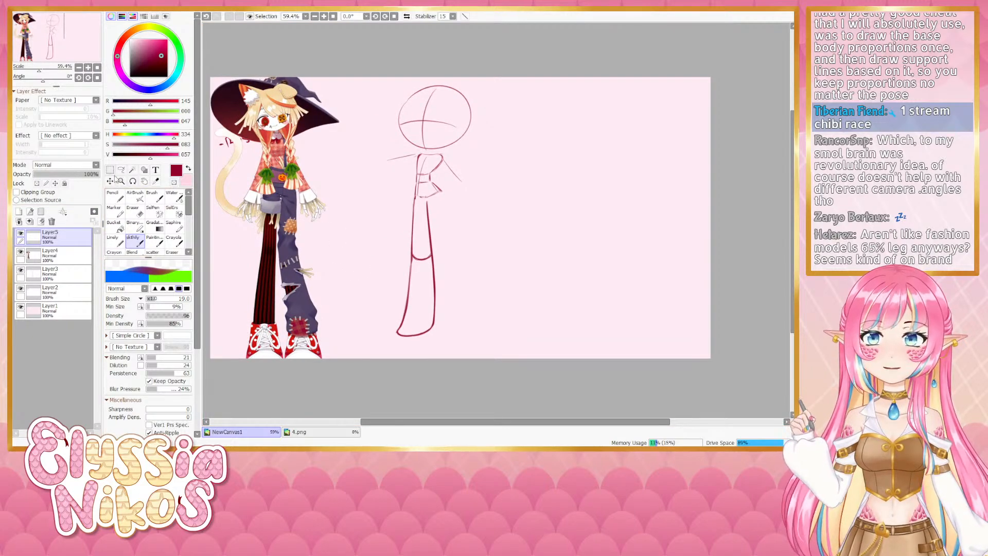
Draw three stacked head-height brackets beside the chibi and mark its waist with an arrow labelled 1/2
{"action": "mouse_move", "coordinate": [482, 91]}
{"action": "left_mouse_down"}
{"action": "mouse_move", "coordinate": [489, 146]}
{"action": "mouse_move", "coordinate": [481, 193]}
{"action": "left_mouse_up"}
{"action": "key", "text": "ctrl+z"}
{"action": "key", "text": "ctrl+z"}
{"action": "key", "text": "ctrl+z"}
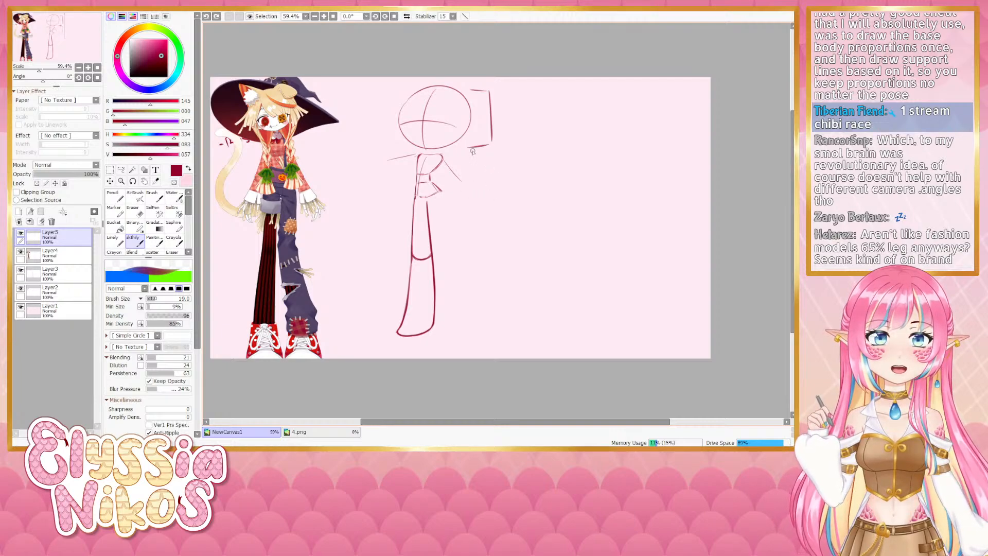
{"action": "mouse_move", "coordinate": [472, 151]}
{"action": "left_mouse_down"}
{"action": "mouse_move", "coordinate": [489, 150]}
{"action": "mouse_move", "coordinate": [493, 251]}
{"action": "mouse_move", "coordinate": [547, 222]}
{"action": "left_mouse_up"}
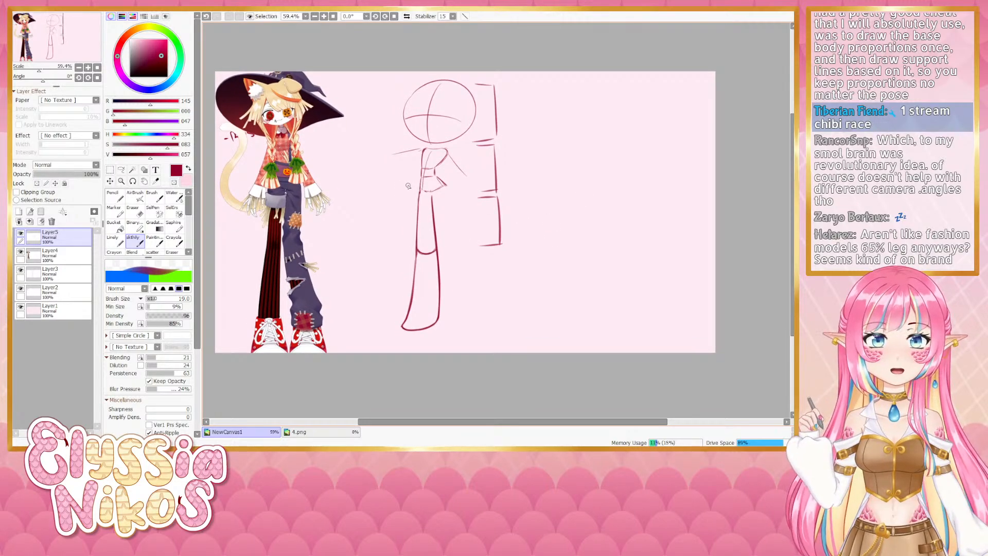
{"action": "mouse_move", "coordinate": [401, 187]}
{"action": "left_mouse_down"}
{"action": "mouse_move", "coordinate": [417, 187]}
{"action": "mouse_move", "coordinate": [377, 192]}
{"action": "mouse_move", "coordinate": [390, 198]}
{"action": "left_mouse_up"}
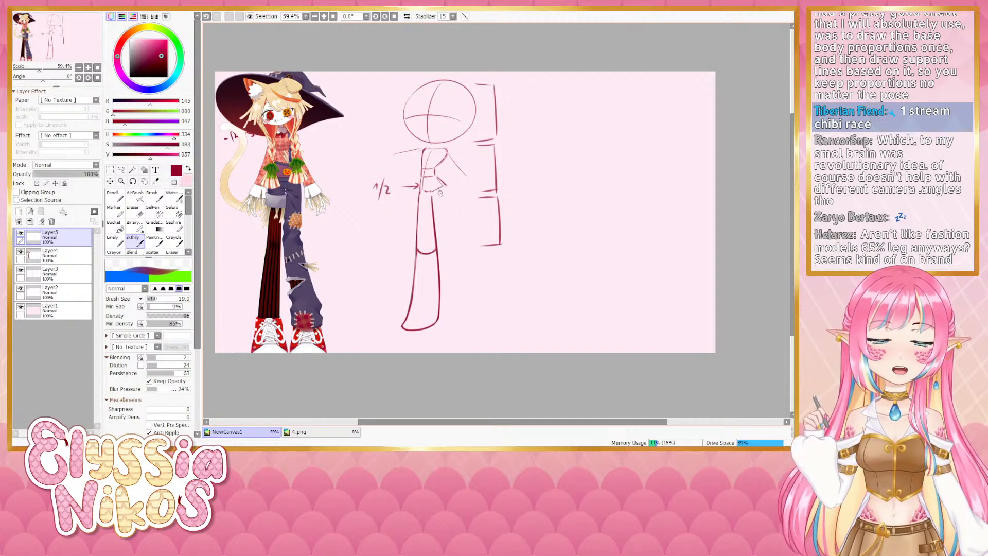
Undo all the head-height brackets and the 1/2 waist note
{"action": "mouse_move", "coordinate": [480, 251]}
{"action": "left_mouse_down"}
{"action": "mouse_move", "coordinate": [501, 269]}
{"action": "mouse_move", "coordinate": [501, 313]}
{"action": "left_mouse_up"}
{"action": "key", "text": "ctrl+z"}
{"action": "key", "text": "ctrl+z"}
{"action": "key", "text": "ctrl+z"}
{"action": "key", "text": "ctrl+z"}
{"action": "key", "text": "ctrl+z"}
{"action": "key", "text": "ctrl+z"}
{"action": "key", "text": "ctrl+z"}
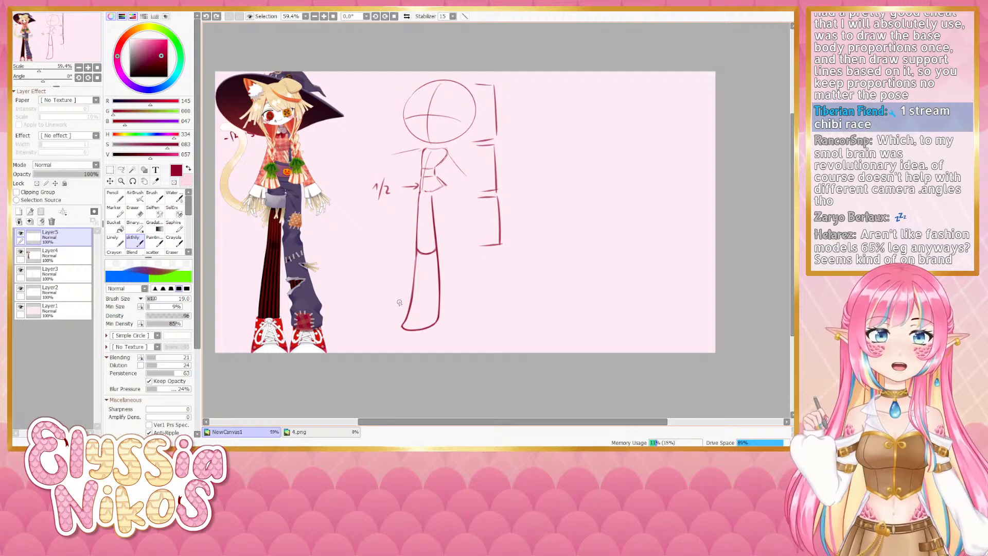
{"action": "key", "text": "ctrl+z"}
{"action": "key", "text": "ctrl+z"}
{"action": "key", "text": "ctrl+z"}
{"action": "key", "text": "ctrl+z"}
{"action": "key", "text": "ctrl+z"}
{"action": "key", "text": "ctrl+z"}
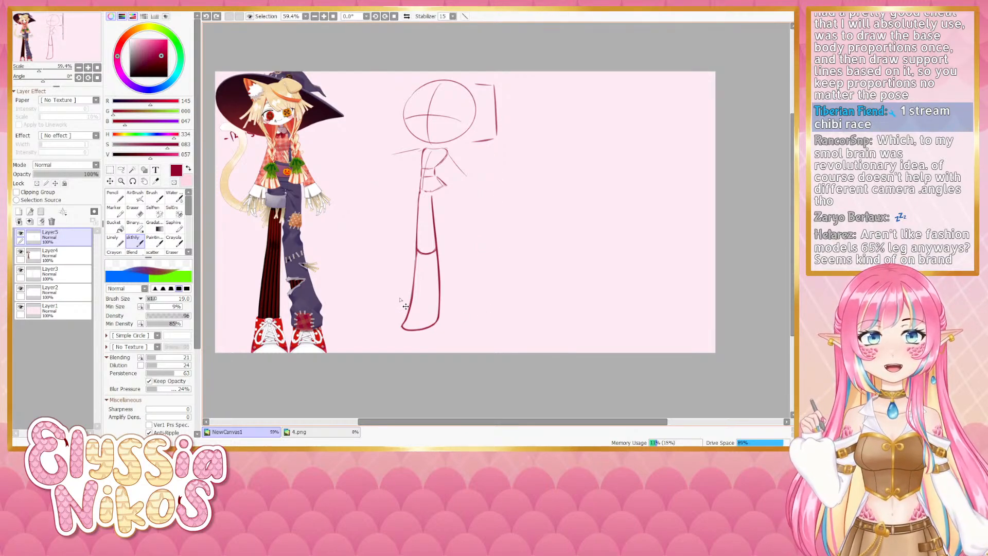
{"action": "left_click_drag", "start_coordinate": [400, 301], "coordinate": [391, 312]}
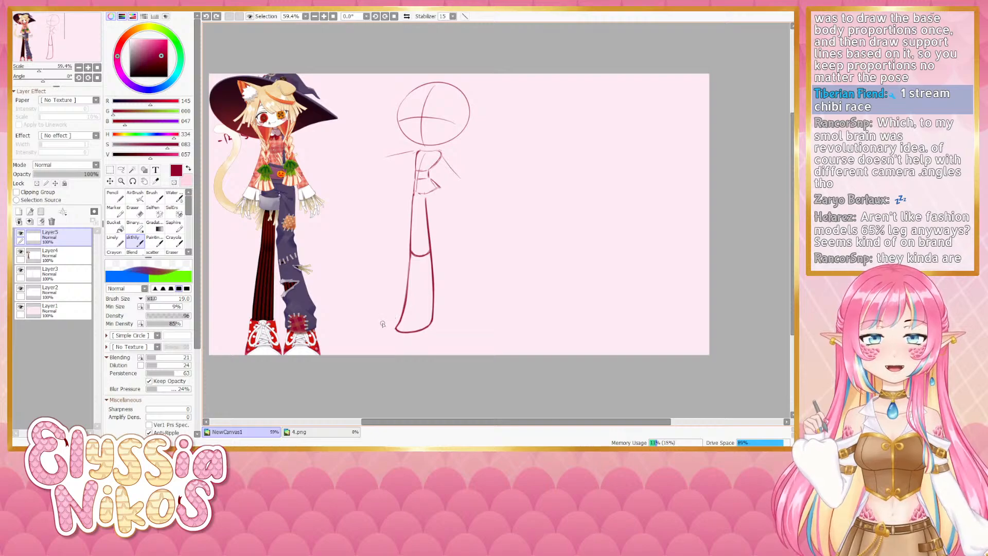
Lasso the chibi's torso and shoulder lines on Layer3 and scale them down slightly beneath the head
{"action": "key", "text": "l"}
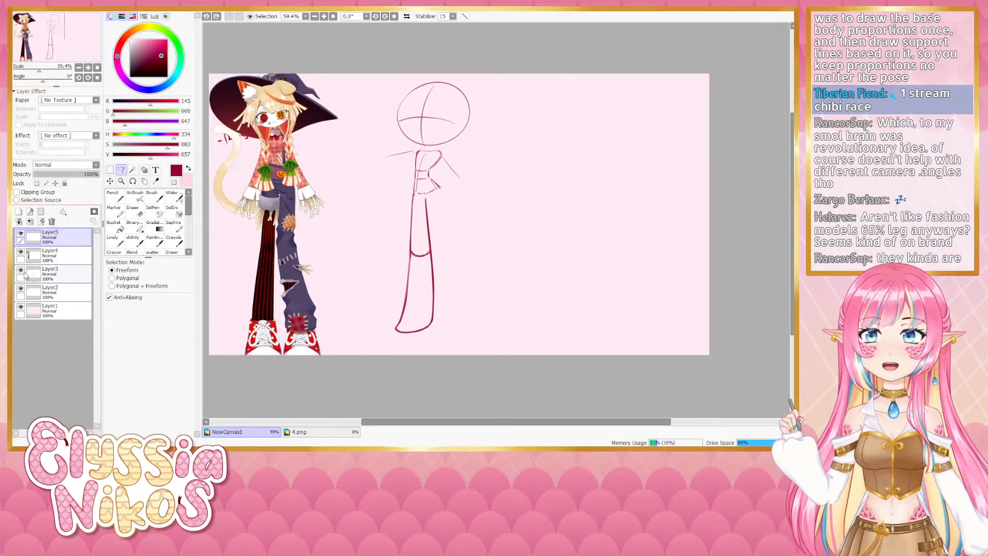
{"action": "left_click", "coordinate": [24, 274]}
{"action": "mouse_move", "coordinate": [442, 150]}
{"action": "left_mouse_down"}
{"action": "mouse_move", "coordinate": [369, 155]}
{"action": "mouse_move", "coordinate": [406, 202]}
{"action": "mouse_move", "coordinate": [496, 161]}
{"action": "left_mouse_up"}
{"action": "key", "text": "ctrl+t"}
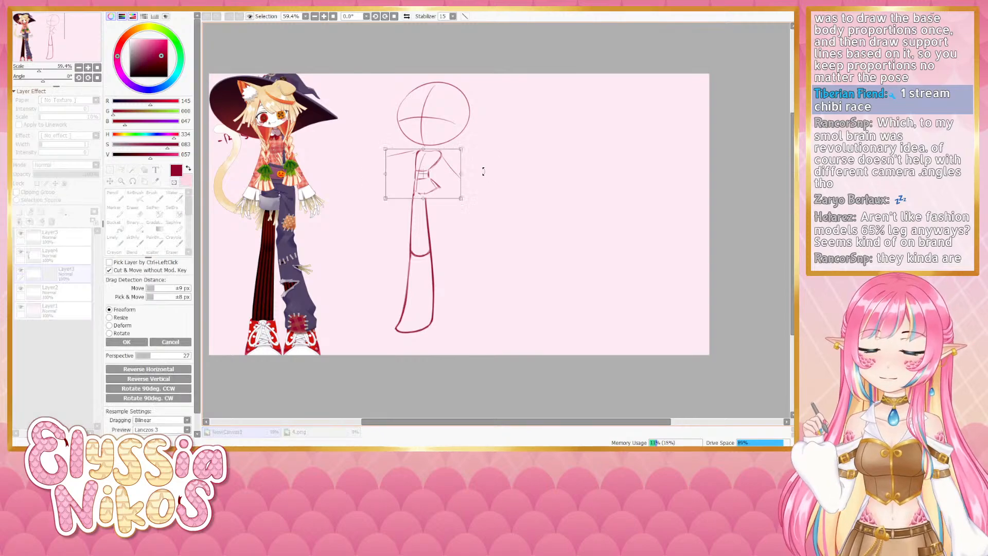
{"action": "mouse_move", "coordinate": [468, 197]}
{"action": "left_mouse_down"}
{"action": "mouse_move", "coordinate": [425, 167]}
{"action": "mouse_move", "coordinate": [456, 190]}
{"action": "left_mouse_up"}
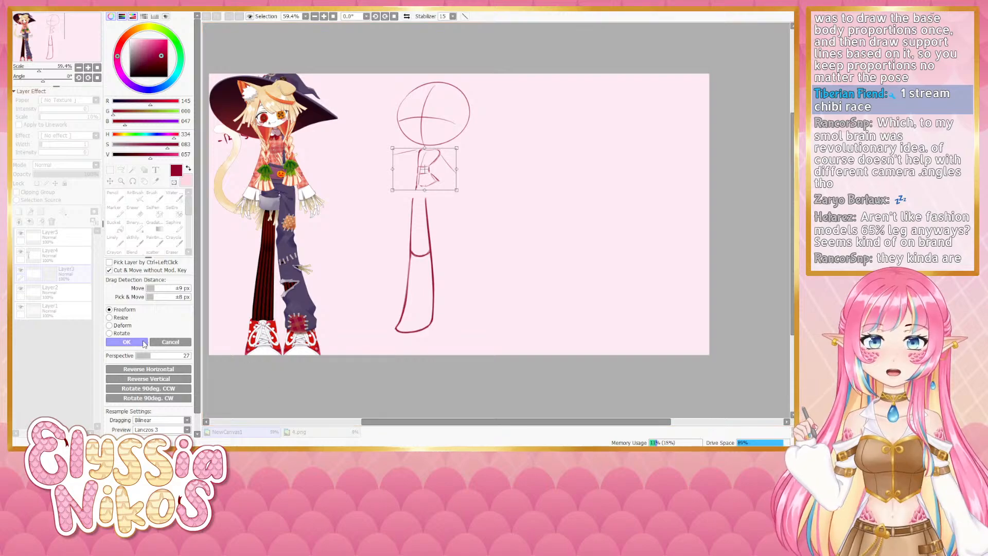
{"action": "left_click", "coordinate": [126, 342]}
Lasso the chibi's leg, scale it down slightly and move it up against the shortened torso
{"action": "mouse_move", "coordinate": [394, 208]}
{"action": "left_mouse_down"}
{"action": "mouse_move", "coordinate": [463, 370]}
{"action": "mouse_move", "coordinate": [476, 300]}
{"action": "left_mouse_up"}
{"action": "key", "text": "ctrl+t"}
{"action": "left_click_drag", "start_coordinate": [444, 334], "coordinate": [440, 323]}
{"action": "left_click_drag", "start_coordinate": [414, 268], "coordinate": [418, 257]}
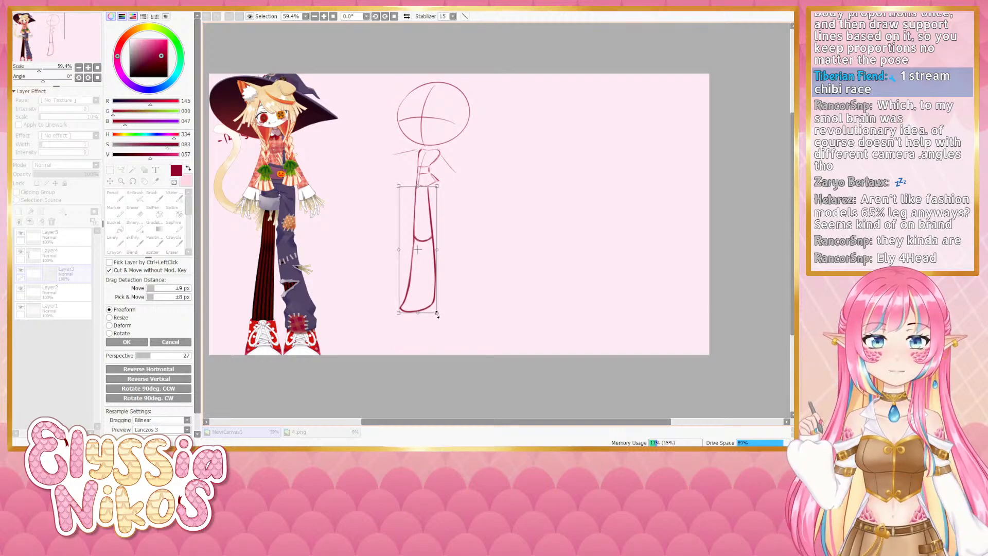
{"action": "left_click_drag", "start_coordinate": [436, 313], "coordinate": [435, 310]}
{"action": "left_click", "coordinate": [126, 341]}
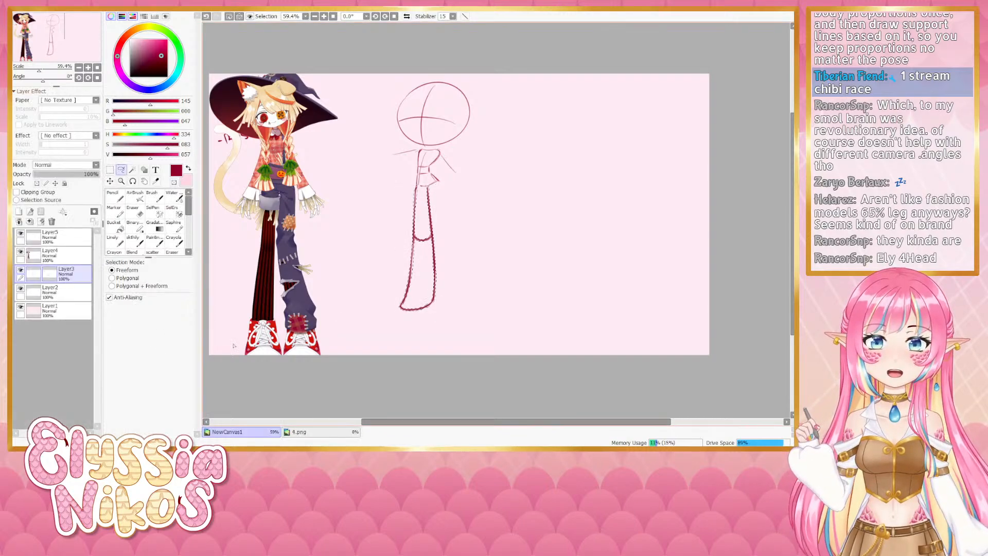
{"action": "key", "text": "ctrl+d"}
Try drawing head-height brackets beside the resized chibi on Layer3
{"action": "left_click", "coordinate": [141, 242]}
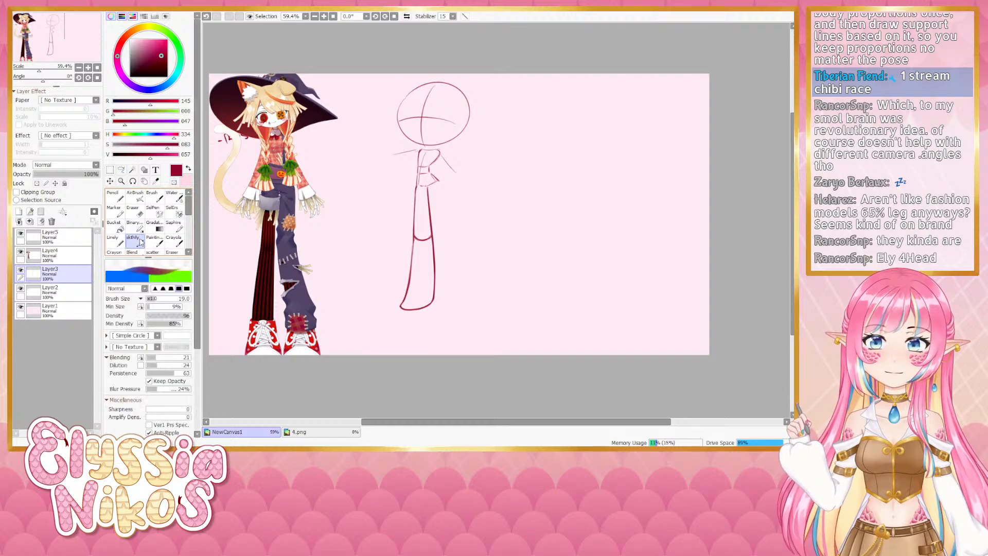
{"action": "mouse_move", "coordinate": [469, 88]}
{"action": "left_mouse_down"}
{"action": "mouse_move", "coordinate": [489, 87]}
{"action": "mouse_move", "coordinate": [491, 198]}
{"action": "left_mouse_up"}
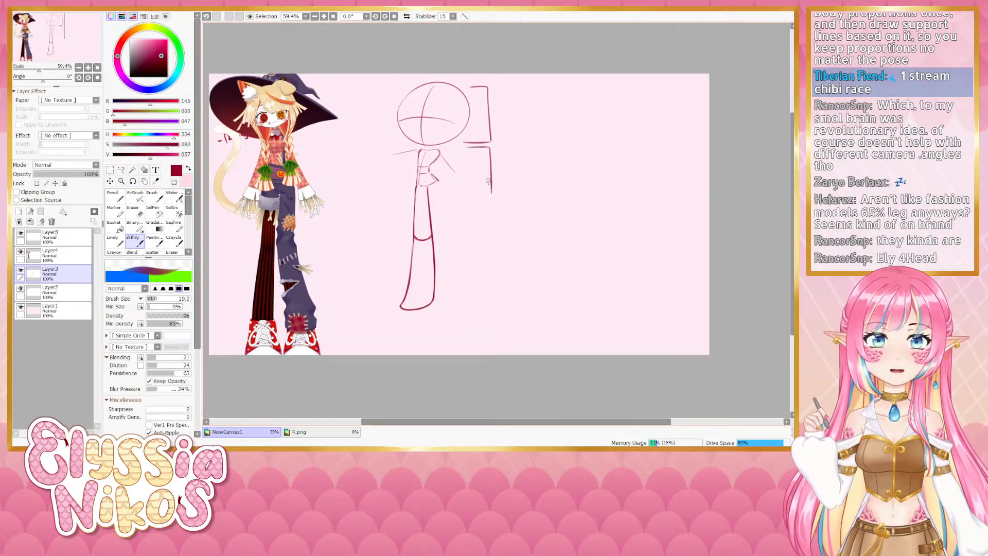
{"action": "key", "text": "ctrl+z"}
{"action": "left_click", "coordinate": [121, 169]}
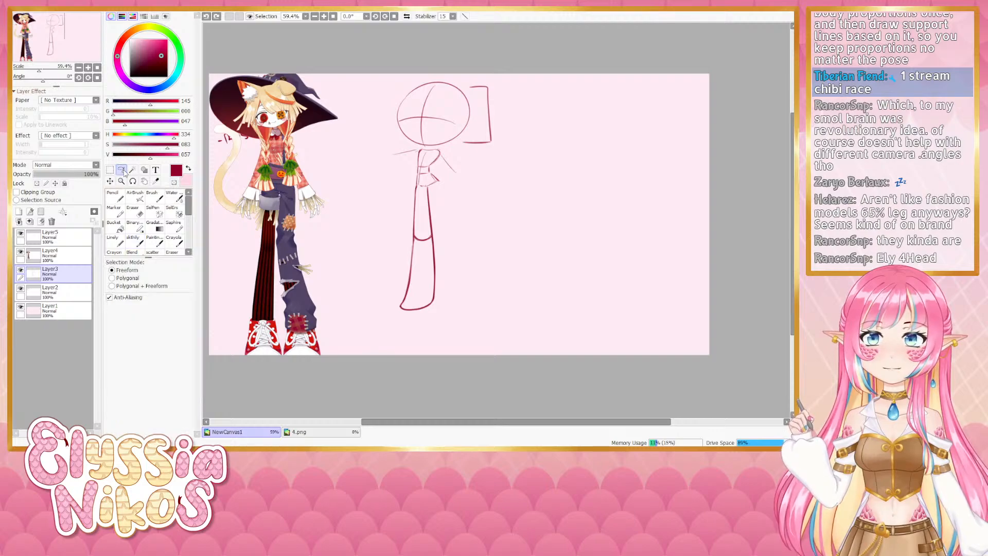
{"action": "key", "text": "ctrl+z"}
{"action": "key", "text": "ctrl+z"}
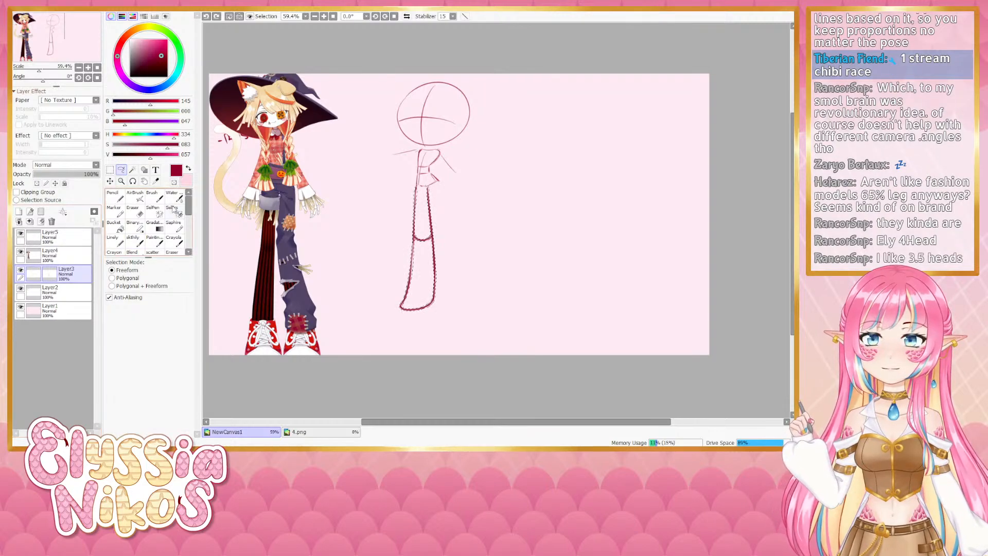
Clear the selection and draw one head-height bracket beside the chibi's head on Layer5
{"action": "left_click", "coordinate": [110, 169]}
{"action": "key", "text": "ctrl+d"}
{"action": "left_click", "coordinate": [67, 237]}
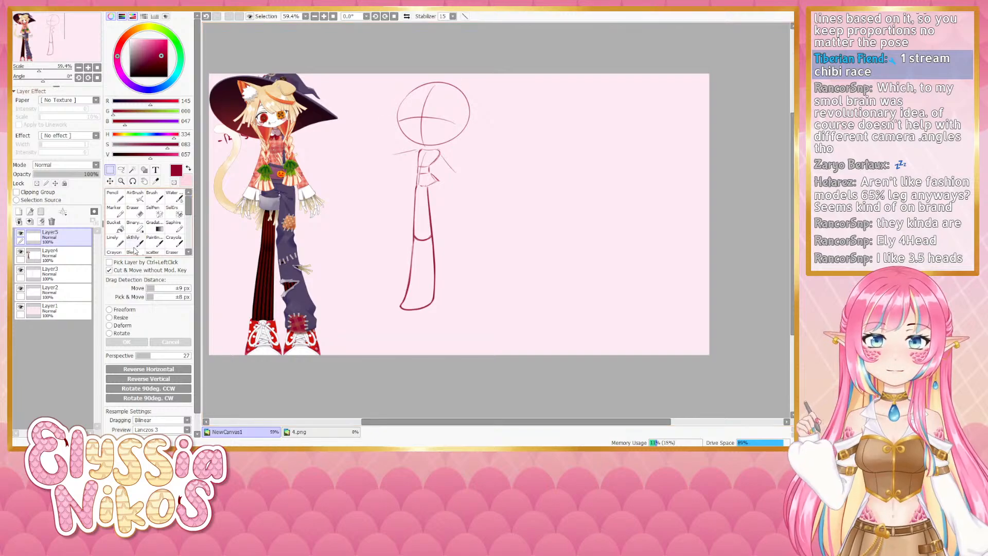
{"action": "key", "text": "b"}
{"action": "mouse_move", "coordinate": [457, 83]}
{"action": "left_mouse_down"}
{"action": "mouse_move", "coordinate": [483, 119]}
{"action": "mouse_move", "coordinate": [481, 140]}
{"action": "left_mouse_up"}
{"action": "left_click_drag", "start_coordinate": [483, 88], "coordinate": [483, 140]}
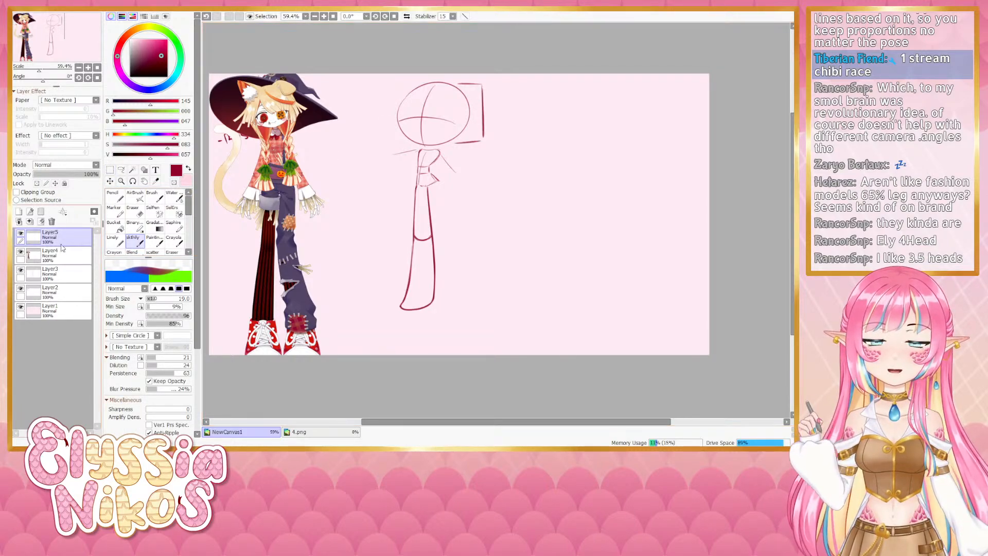
Duplicate the head-height bracket's layer twice, stacking each copy directly below the previous bracket
{"action": "left_click", "coordinate": [19, 218]}
{"action": "key", "text": "ctrl+t"}
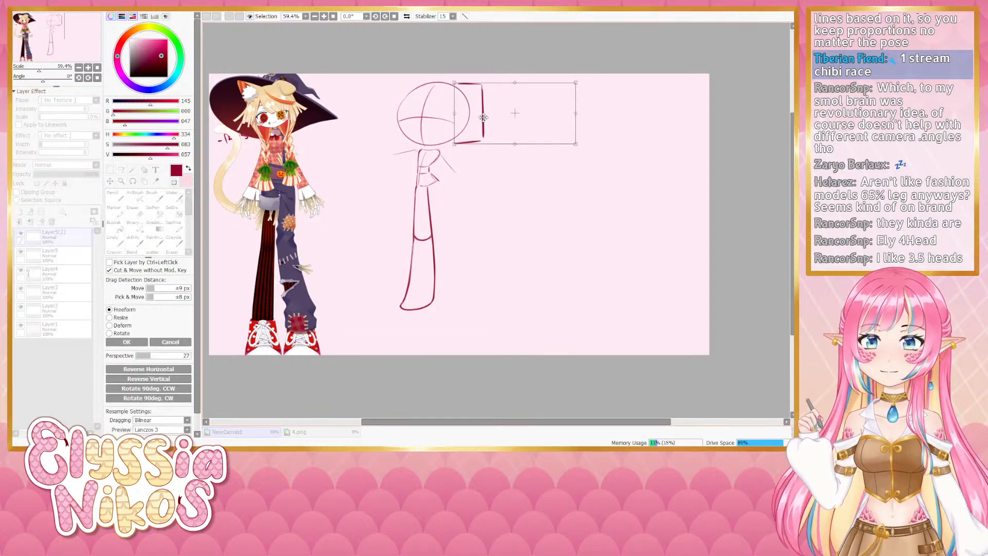
{"action": "left_click_drag", "start_coordinate": [481, 115], "coordinate": [481, 177]}
{"action": "left_click", "coordinate": [127, 342]}
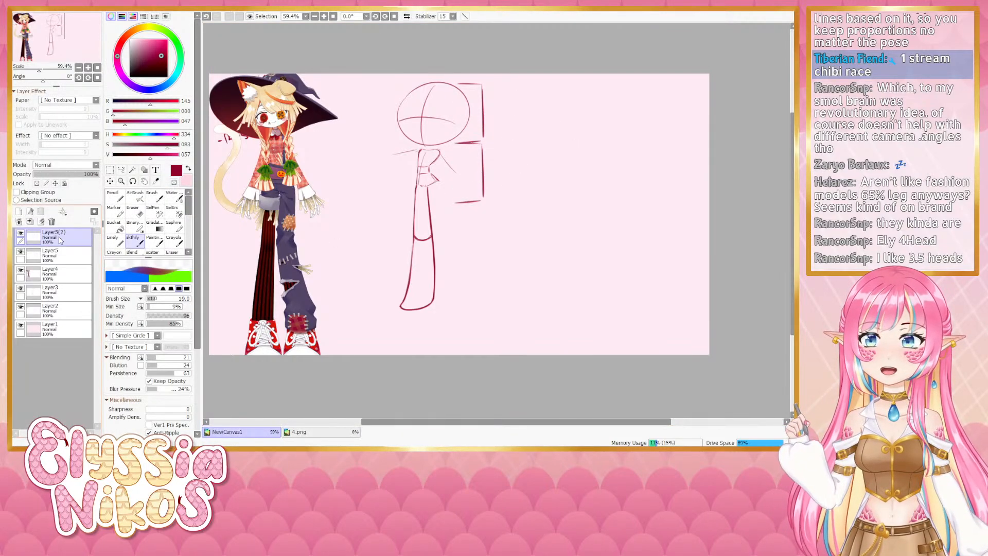
{"action": "left_click", "coordinate": [19, 212]}
{"action": "key", "text": "ctrl+t"}
{"action": "left_click_drag", "start_coordinate": [471, 180], "coordinate": [480, 240]}
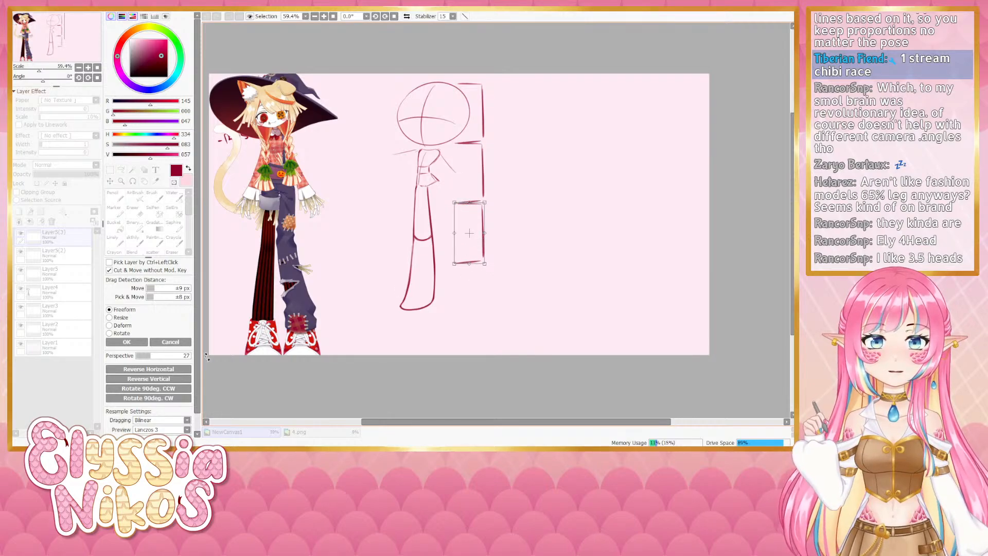
{"action": "left_click", "coordinate": [126, 342]}
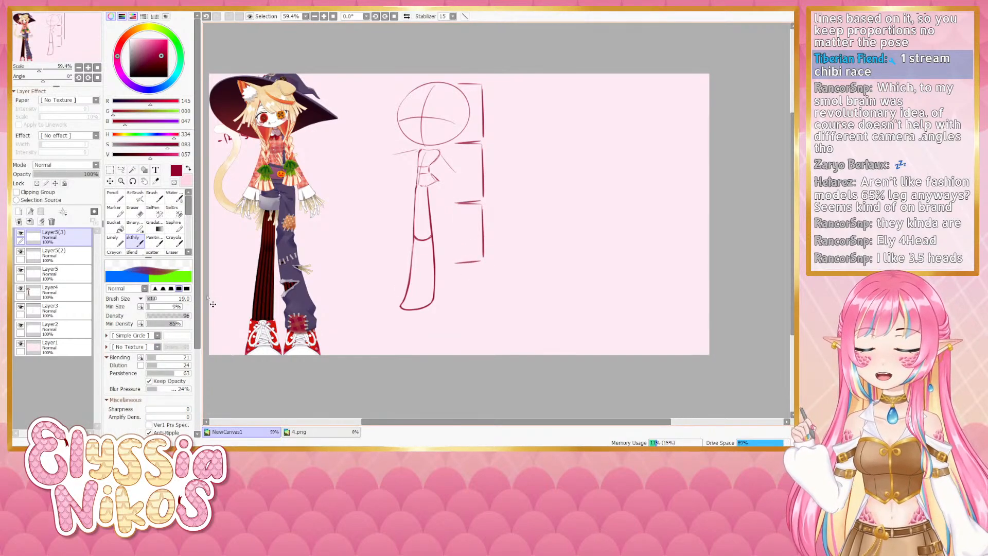
Copy and paste the lowest bracket and place this fourth one directly beneath it
{"action": "key", "text": "ctrl+c"}
{"action": "key", "text": "ctrl+v"}
{"action": "key", "text": "ctrl+t"}
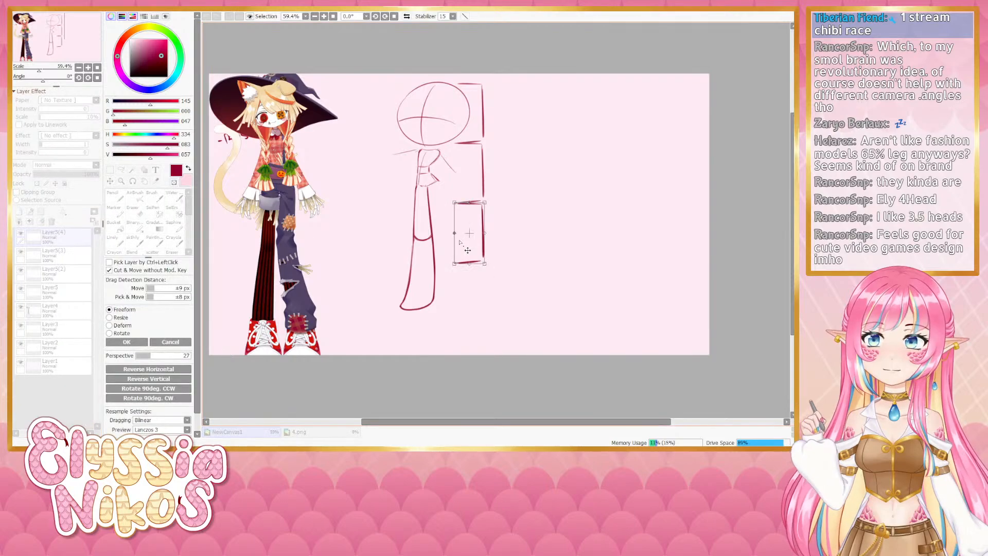
{"action": "left_click_drag", "start_coordinate": [469, 233], "coordinate": [470, 293]}
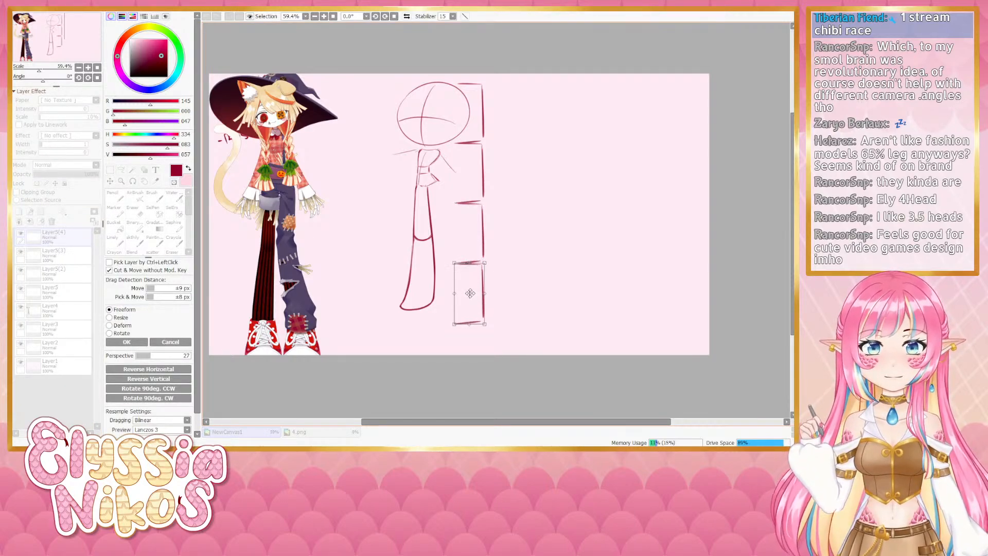
{"action": "left_click", "coordinate": [127, 342]}
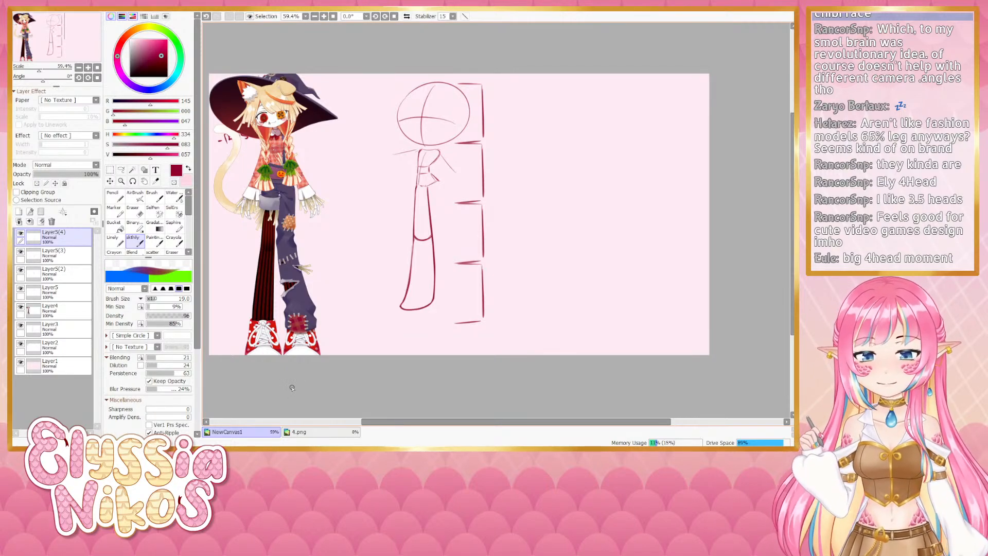
Delete Layer5 and its three duplicates holding the head-height brackets
{"action": "left_click", "coordinate": [51, 222]}
{"action": "left_click", "coordinate": [51, 221]}
{"action": "left_click", "coordinate": [52, 222]}
{"action": "left_click", "coordinate": [52, 221]}
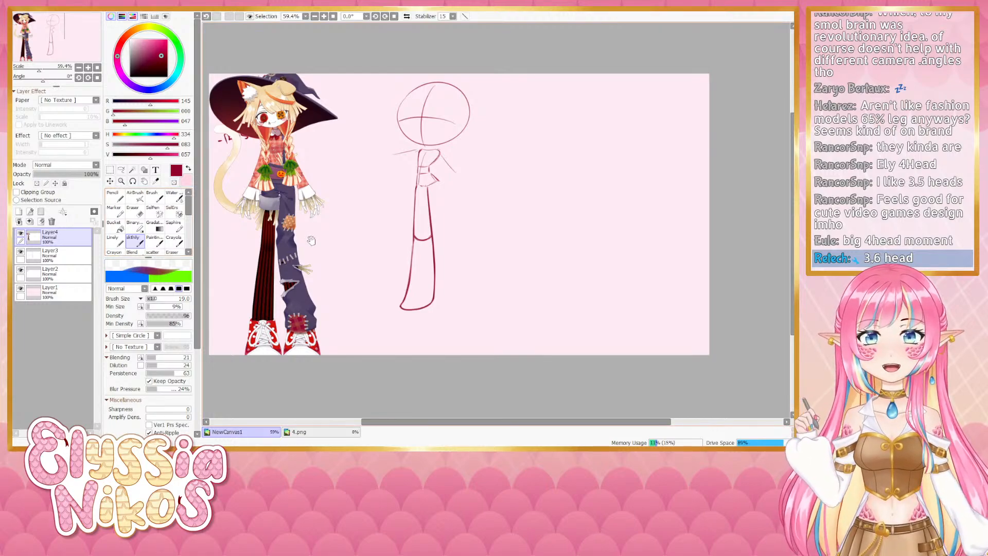
On Layer3, sketch the chibi's second thigh extending diagonally down and outward from the hip, redoing strokes until the shape works
{"action": "left_click_drag", "start_coordinate": [453, 191], "coordinate": [461, 178]}
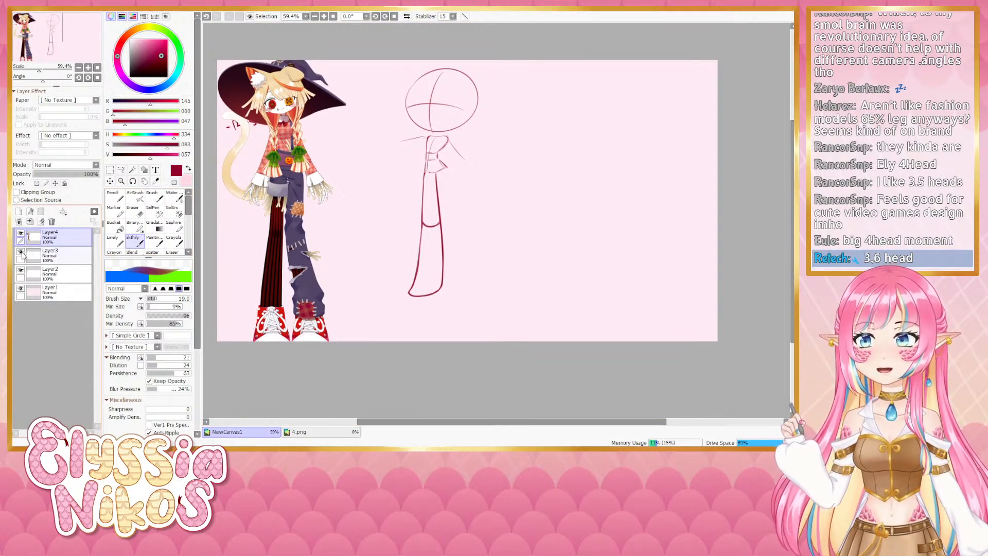
{"action": "left_click", "coordinate": [57, 253]}
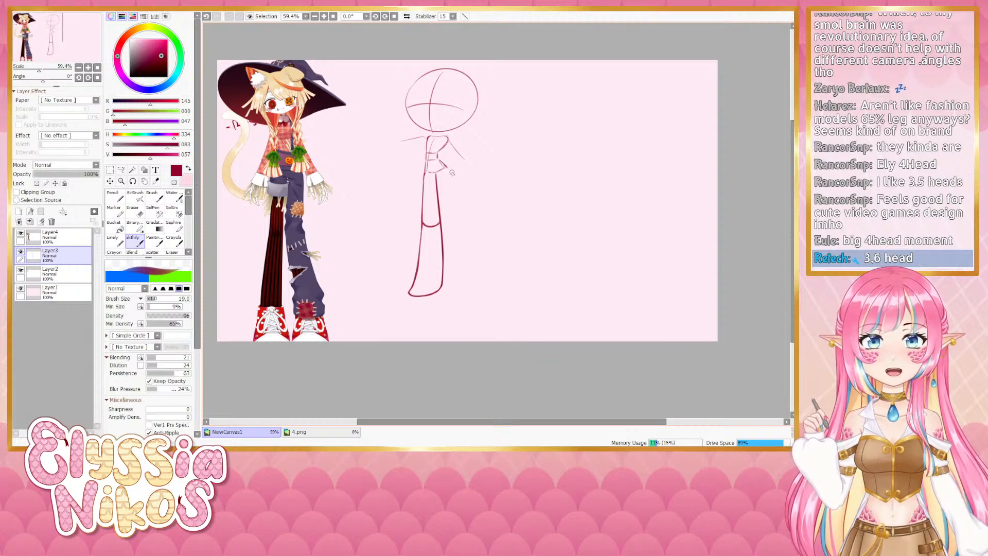
{"action": "left_click_drag", "start_coordinate": [446, 168], "coordinate": [470, 195]}
{"action": "key", "text": "ctrl+z"}
{"action": "left_click_drag", "start_coordinate": [441, 162], "coordinate": [475, 212]}
{"action": "key", "text": "ctrl+z"}
{"action": "key", "text": "ctrl+z"}
{"action": "mouse_move", "coordinate": [442, 163]}
{"action": "left_mouse_down"}
{"action": "mouse_move", "coordinate": [468, 197]}
{"action": "mouse_move", "coordinate": [438, 177]}
{"action": "mouse_move", "coordinate": [455, 199]}
{"action": "mouse_move", "coordinate": [433, 174]}
{"action": "mouse_move", "coordinate": [461, 210]}
{"action": "left_mouse_up"}
{"action": "key", "text": "ctrl+z"}
{"action": "key", "text": "ctrl+z"}
{"action": "key", "text": "ctrl+z"}
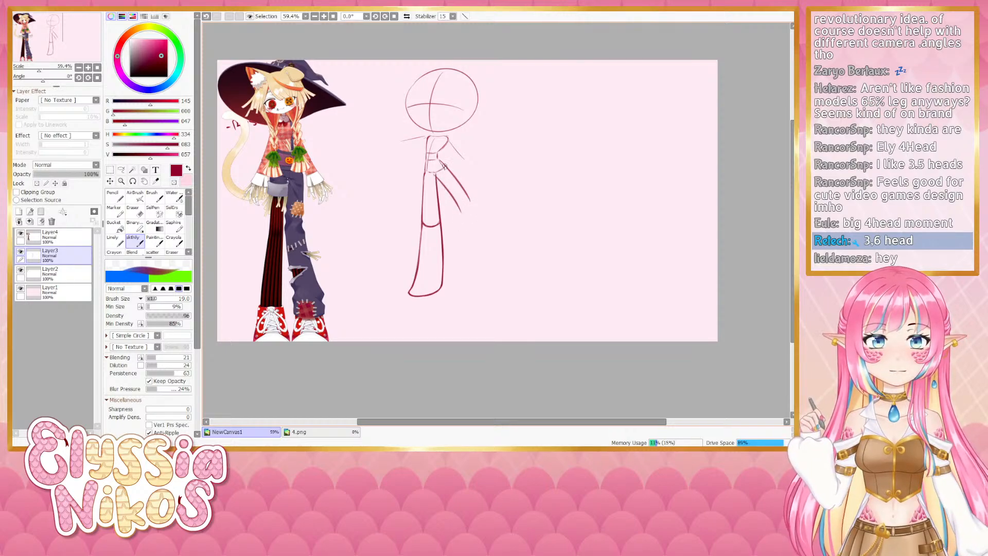
Finish the second leg with a bent knee and a flared lower leg kicked upward and outward
{"action": "left_click_drag", "start_coordinate": [444, 166], "coordinate": [466, 191]}
{"action": "key", "text": "ctrl+z"}
{"action": "mouse_move", "coordinate": [440, 160]}
{"action": "left_mouse_down"}
{"action": "mouse_move", "coordinate": [473, 207]}
{"action": "mouse_move", "coordinate": [458, 208]}
{"action": "mouse_move", "coordinate": [474, 207]}
{"action": "mouse_move", "coordinate": [459, 210]}
{"action": "mouse_move", "coordinate": [473, 205]}
{"action": "mouse_move", "coordinate": [481, 162]}
{"action": "mouse_move", "coordinate": [506, 173]}
{"action": "mouse_move", "coordinate": [477, 213]}
{"action": "left_mouse_up"}
{"action": "key", "text": "ctrl+z"}
{"action": "key", "text": "ctrl+z"}
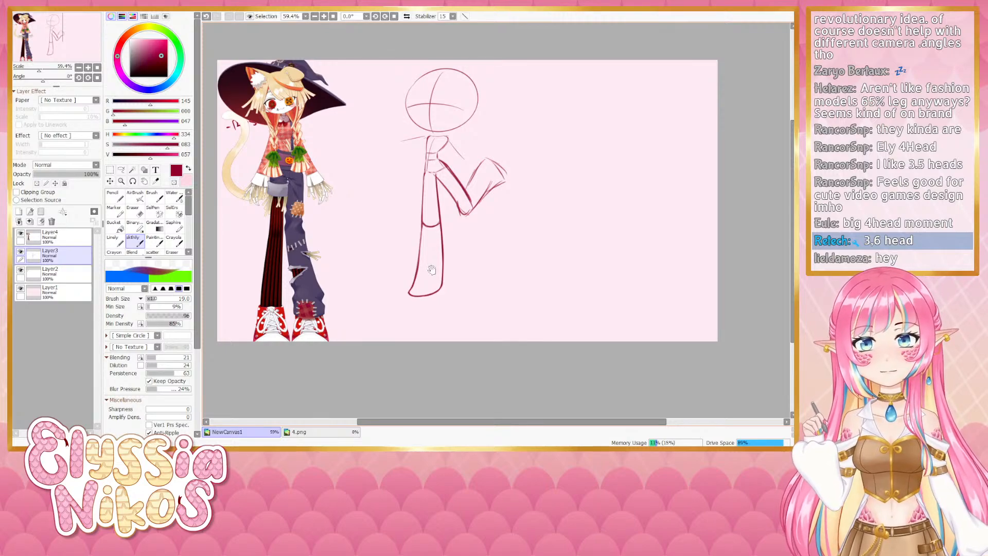
{"action": "mouse_move", "coordinate": [433, 168]}
{"action": "left_mouse_down"}
{"action": "mouse_move", "coordinate": [432, 176]}
{"action": "mouse_move", "coordinate": [444, 157]}
{"action": "left_mouse_up"}
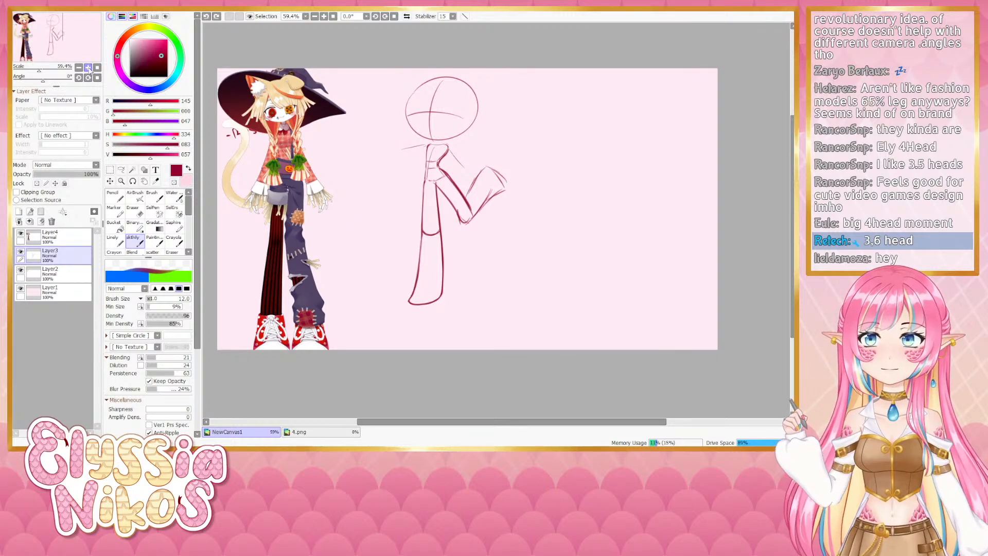
{"action": "scroll", "coordinate": [438, 184], "scroll_direction": "up", "scroll_amount": 1}
{"action": "left_click_drag", "start_coordinate": [426, 240], "coordinate": [454, 291]}
{"action": "mouse_move", "coordinate": [435, 213]}
{"action": "left_mouse_down"}
{"action": "mouse_move", "coordinate": [427, 193]}
{"action": "mouse_move", "coordinate": [438, 251]}
{"action": "left_mouse_up"}
{"action": "key", "text": "ctrl+t"}
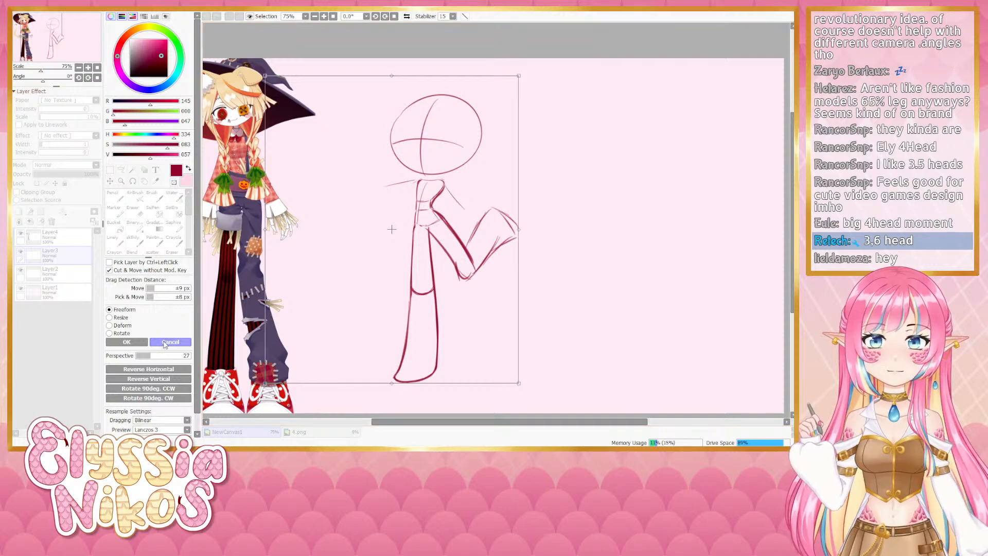
{"action": "left_click", "coordinate": [127, 342]}
{"action": "mouse_move", "coordinate": [409, 330]}
{"action": "left_mouse_down"}
{"action": "mouse_move", "coordinate": [402, 286]}
{"action": "mouse_move", "coordinate": [413, 290]}
{"action": "left_mouse_up"}
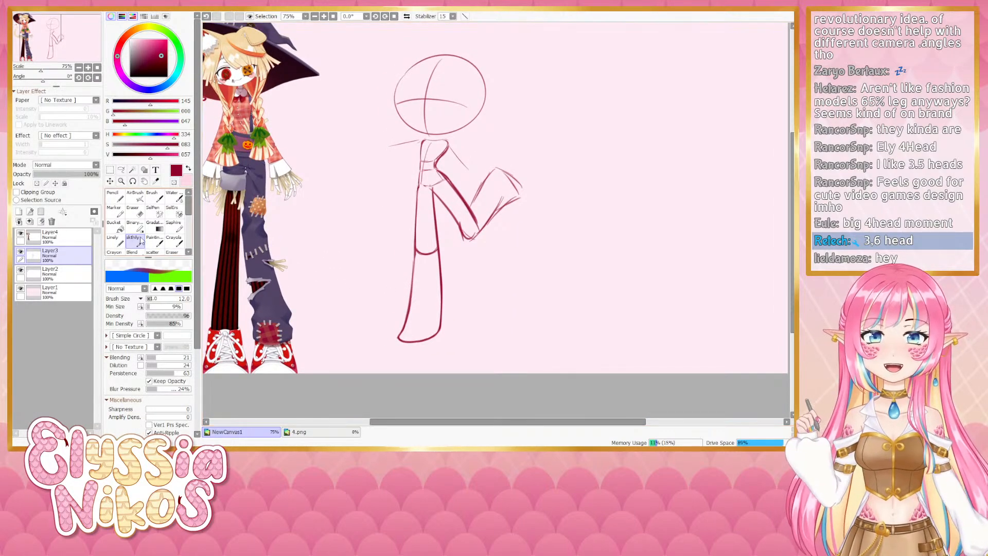
{"action": "left_click", "coordinate": [121, 170]}
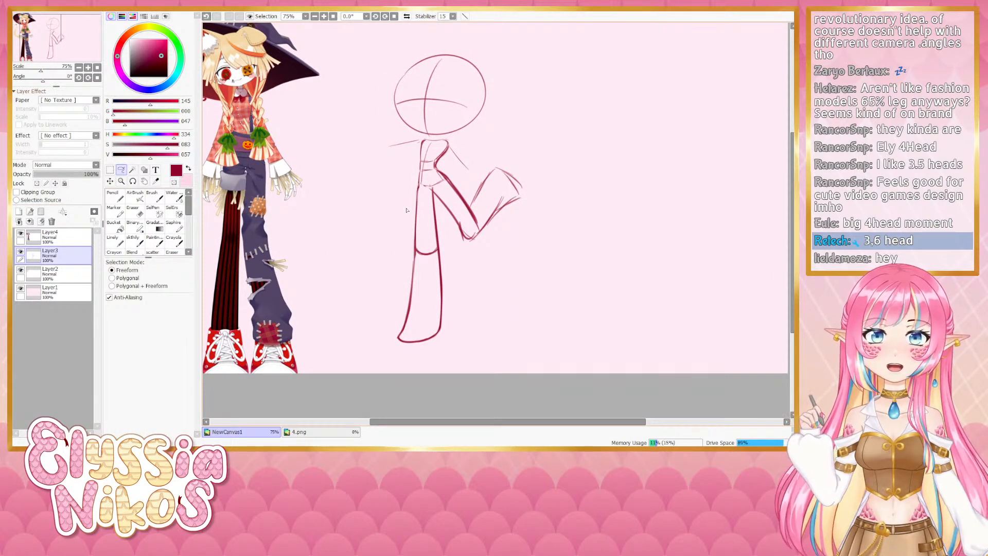
{"action": "left_click", "coordinate": [133, 239]}
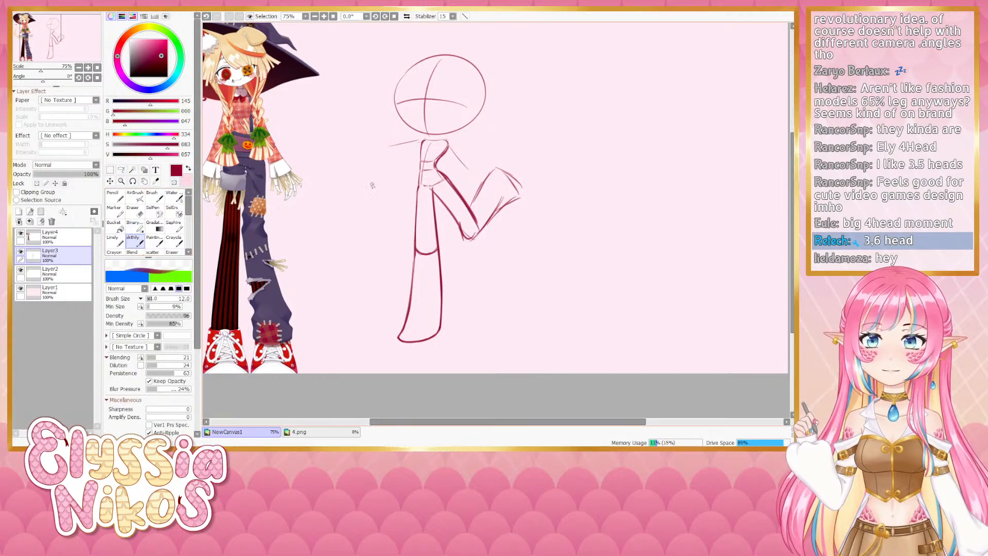
{"action": "left_click_drag", "start_coordinate": [477, 208], "coordinate": [471, 207]}
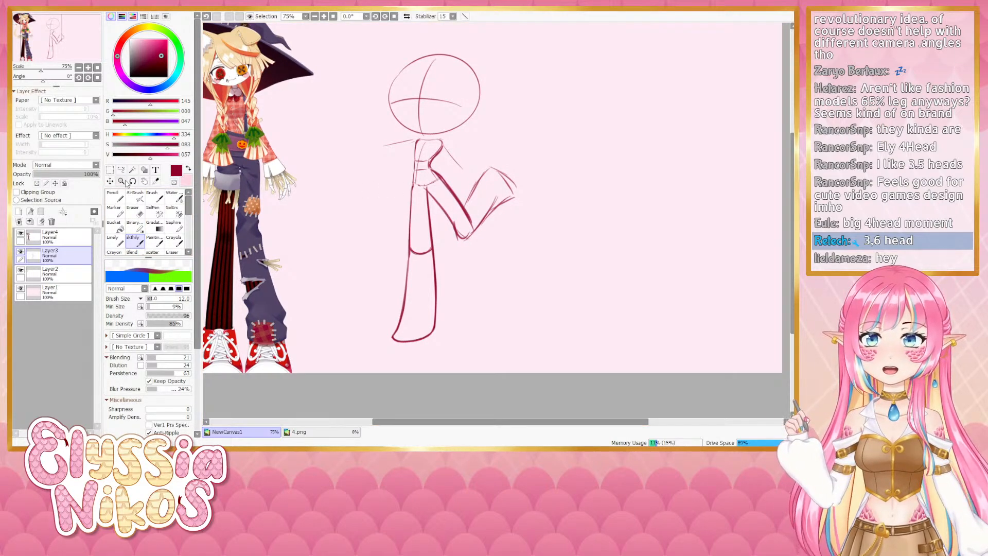
Erase the lines joining the waist and hips, lasso the legs and transform them slightly upward toward the torso
{"action": "left_click", "coordinate": [137, 212]}
{"action": "left_click_drag", "start_coordinate": [484, 164], "coordinate": [418, 168]}
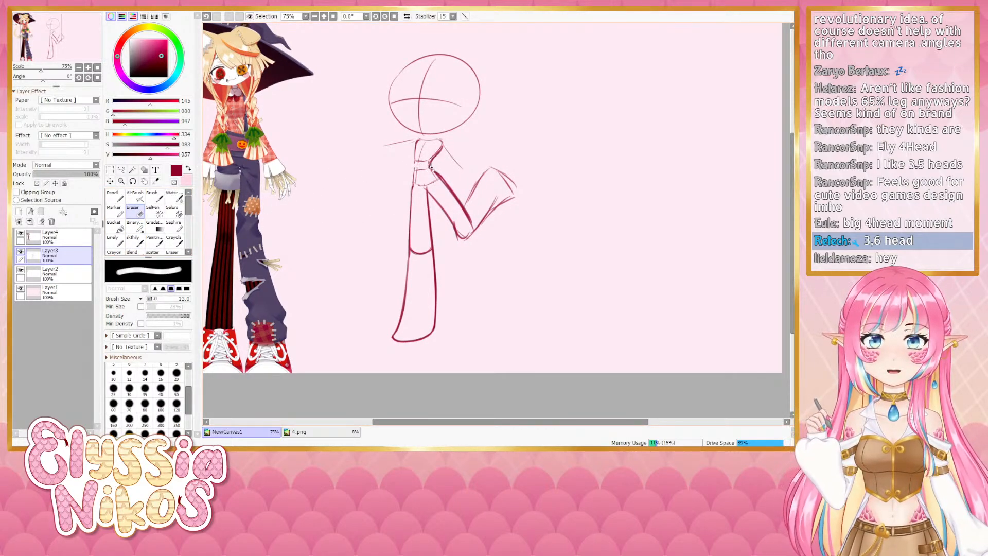
{"action": "left_click", "coordinate": [122, 169]}
{"action": "mouse_move", "coordinate": [440, 167]}
{"action": "left_mouse_down"}
{"action": "mouse_move", "coordinate": [404, 173]}
{"action": "mouse_move", "coordinate": [353, 364]}
{"action": "mouse_move", "coordinate": [503, 342]}
{"action": "mouse_move", "coordinate": [565, 162]}
{"action": "mouse_move", "coordinate": [505, 156]}
{"action": "mouse_move", "coordinate": [466, 181]}
{"action": "left_mouse_up"}
{"action": "key", "text": "ctrl+t"}
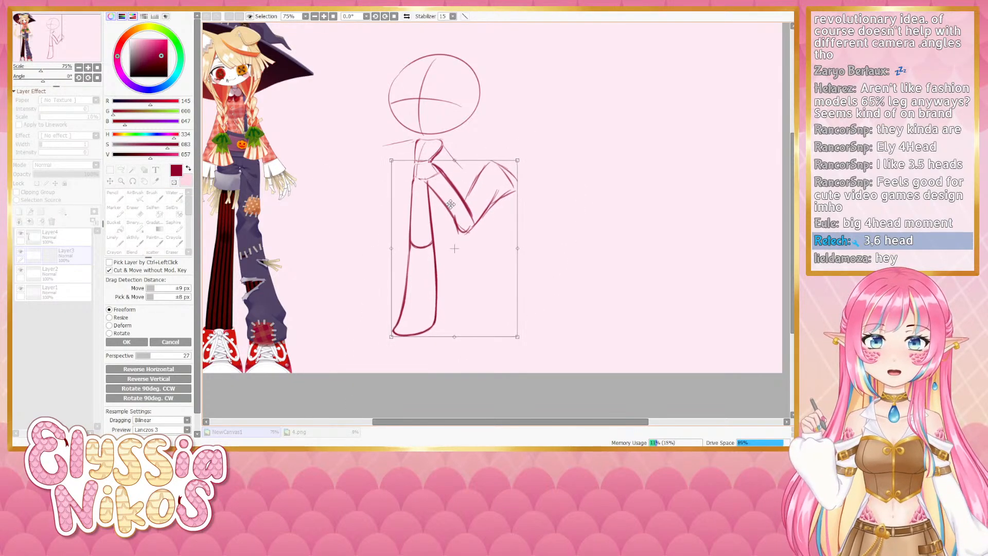
{"action": "left_click", "coordinate": [126, 342]}
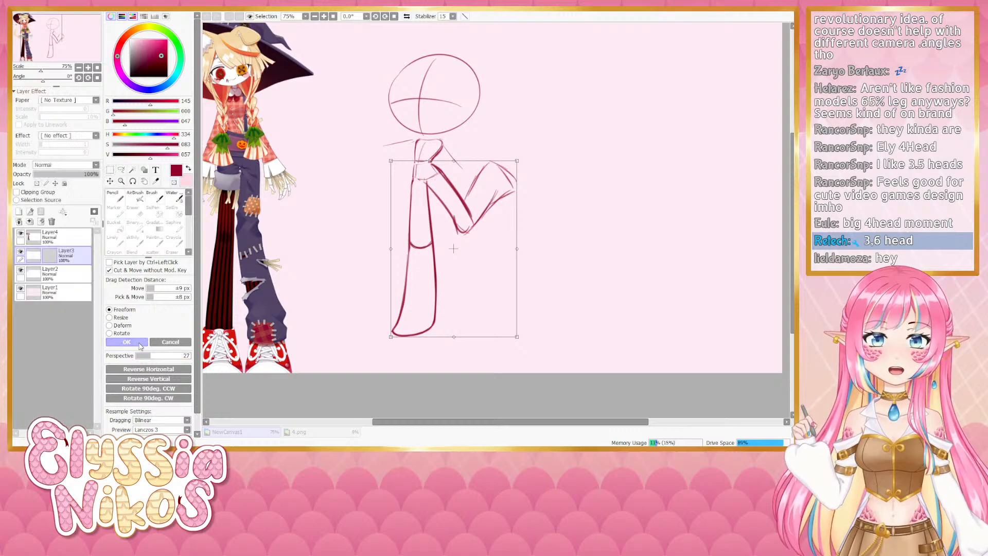
{"action": "left_click", "coordinate": [109, 170]}
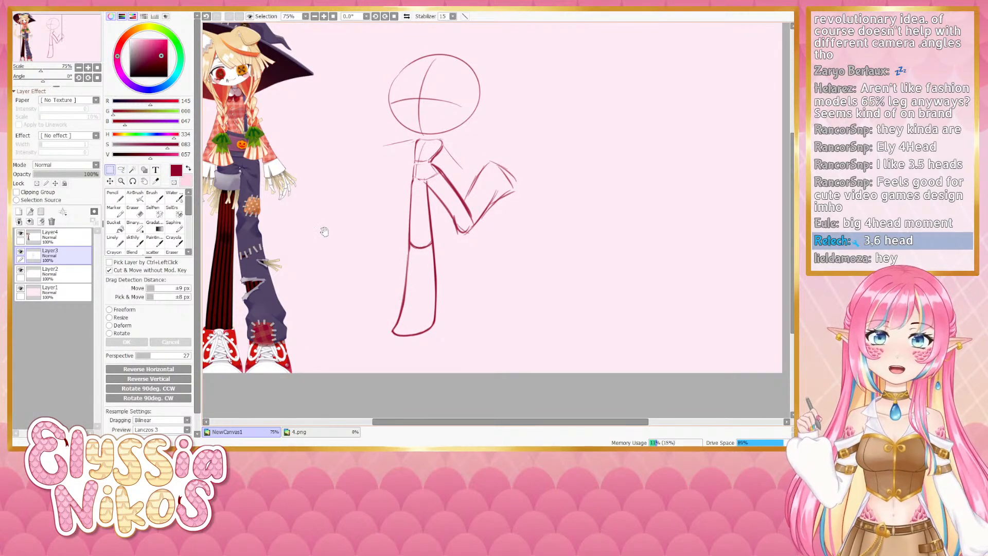
Redraw the torso's side contours so they connect to the moved standing leg and bent leg
{"action": "left_click_drag", "start_coordinate": [324, 231], "coordinate": [314, 257]}
{"action": "left_click", "coordinate": [133, 239]}
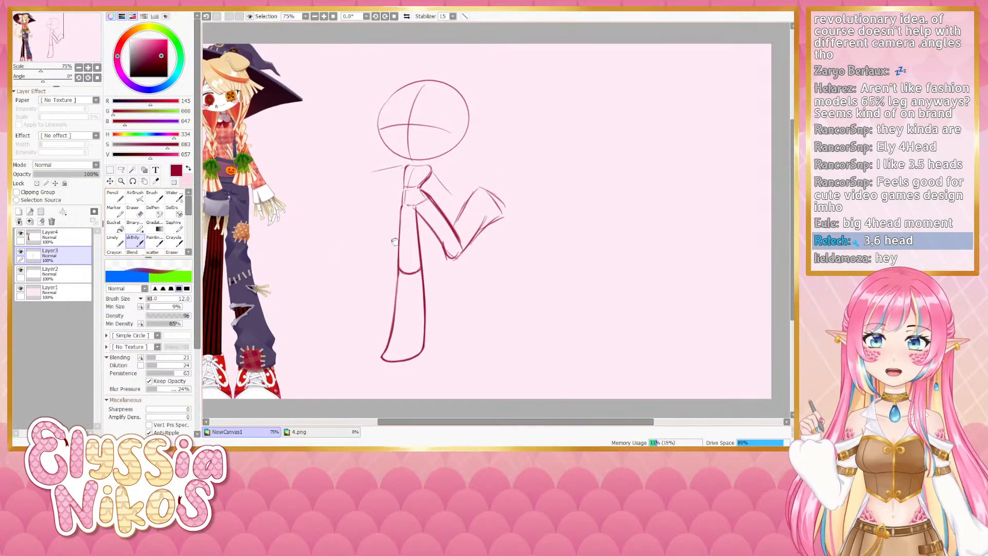
{"action": "left_click_drag", "start_coordinate": [394, 242], "coordinate": [388, 232]}
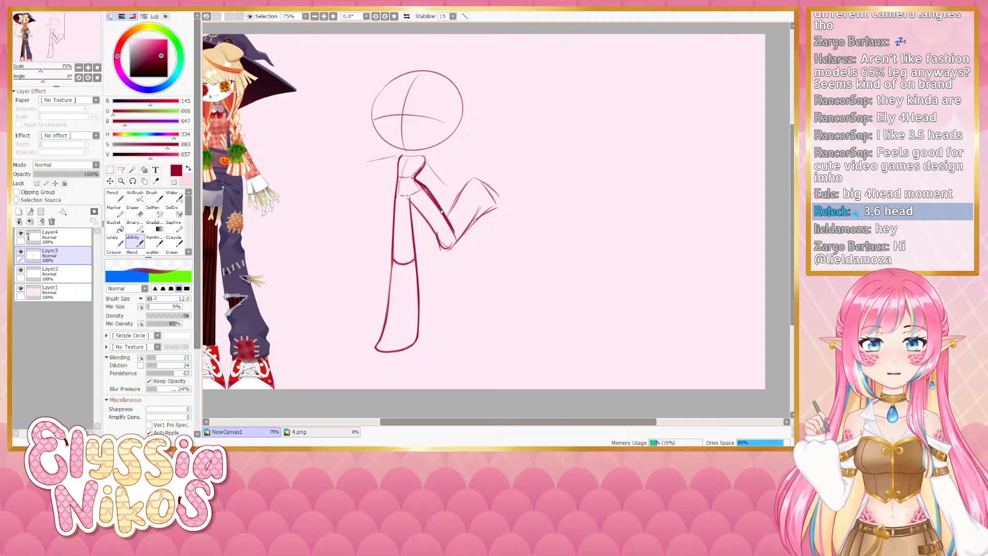
Erase the leftover pelvis guide lines between the waist and the tops of both thighs
{"action": "key", "text": "e"}
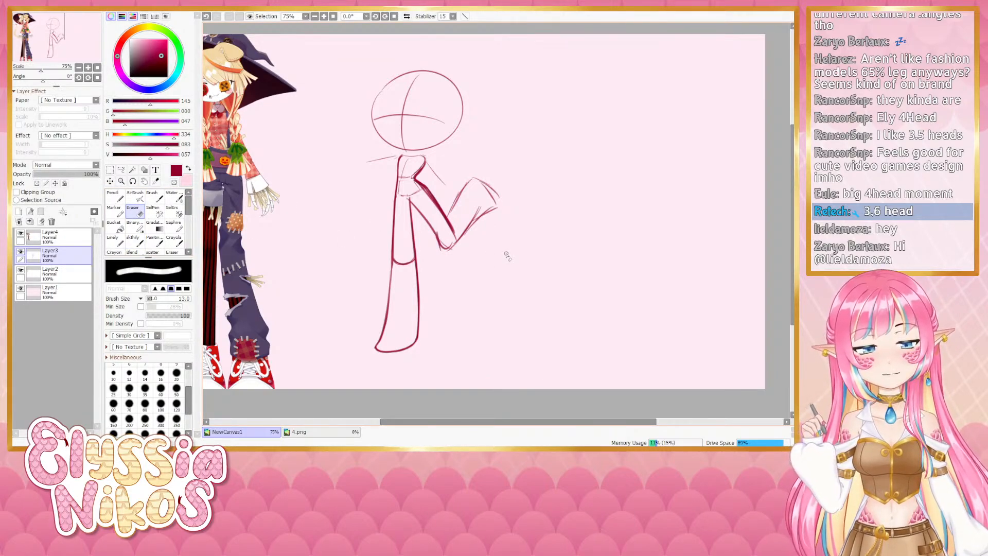
{"action": "mouse_move", "coordinate": [393, 265]}
{"action": "left_mouse_down"}
{"action": "mouse_move", "coordinate": [381, 269]}
{"action": "mouse_move", "coordinate": [405, 260]}
{"action": "left_mouse_up"}
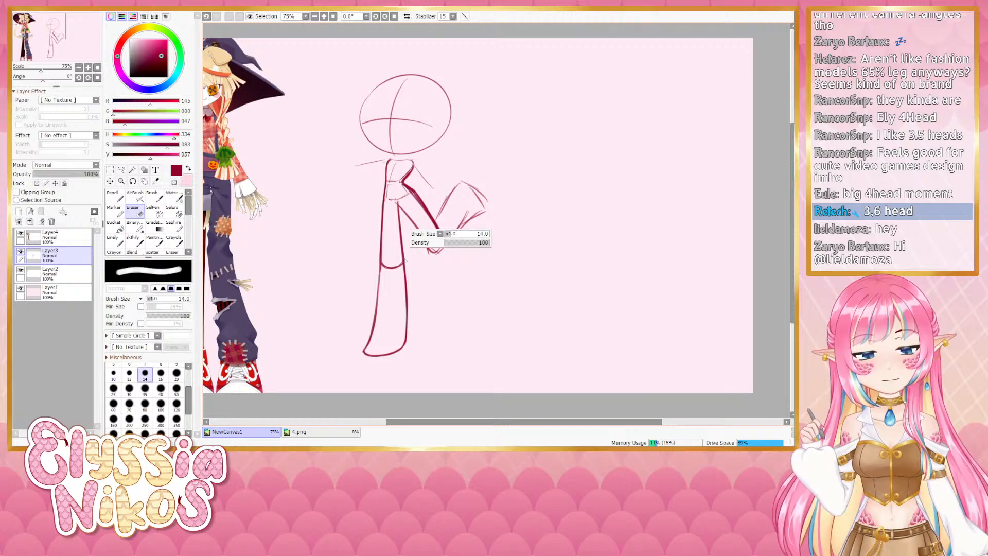
{"action": "left_click_drag", "start_coordinate": [412, 197], "coordinate": [417, 209]}
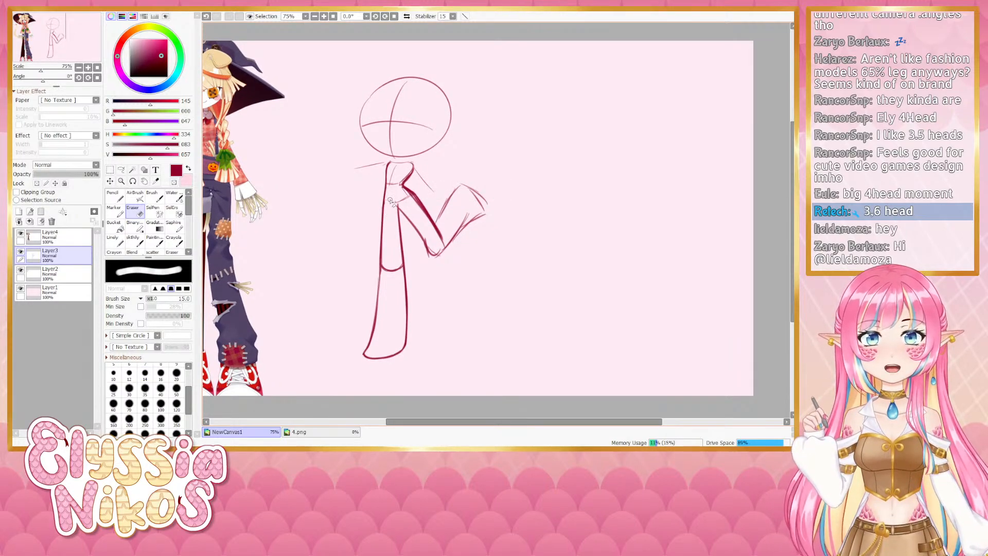
{"action": "key", "text": "ctrl+z"}
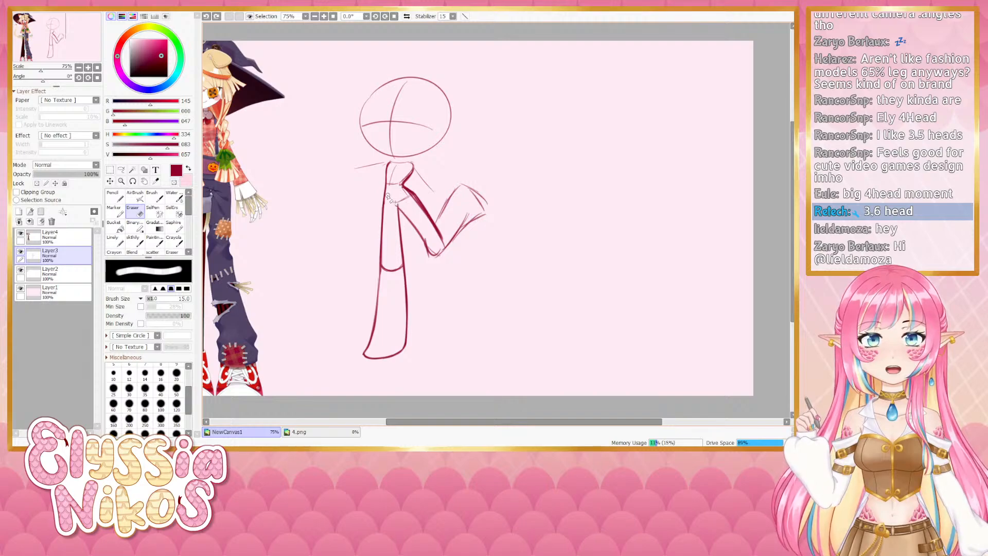
{"action": "left_click_drag", "start_coordinate": [410, 212], "coordinate": [407, 194]}
{"action": "key", "text": "ctrl+z"}
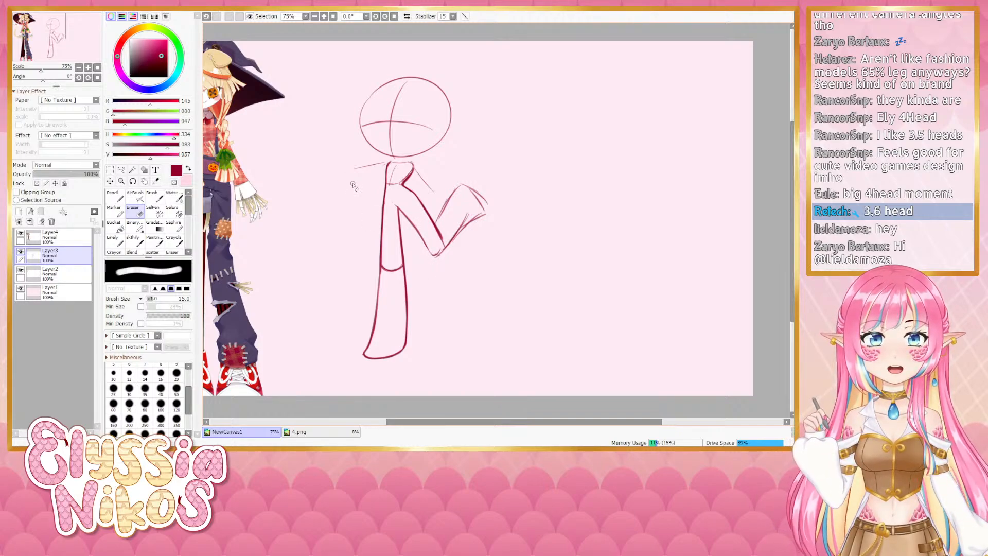
Retrace the bent leg's outer contour from the waist down over the hip with the sketch brush
{"action": "left_click", "coordinate": [135, 241]}
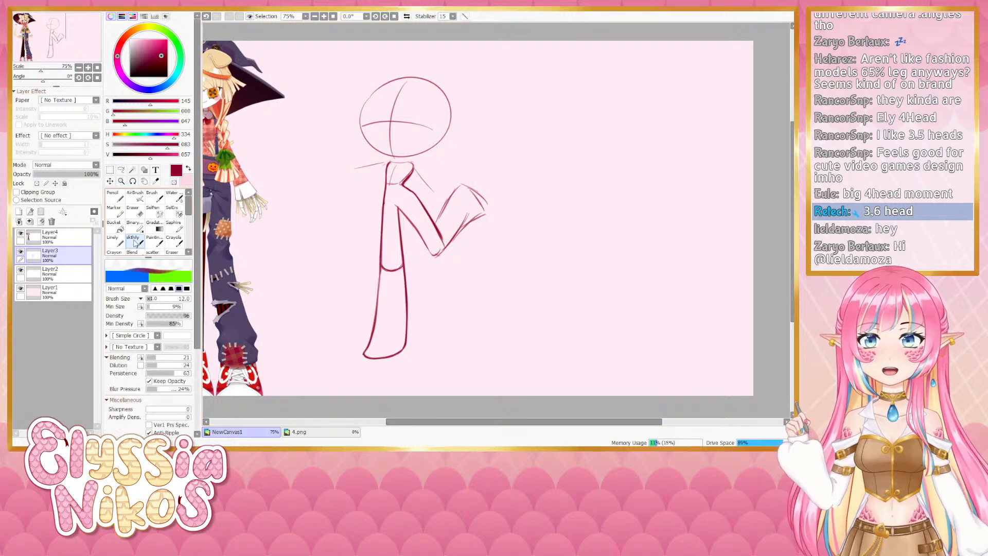
{"action": "left_click_drag", "start_coordinate": [390, 255], "coordinate": [371, 249]}
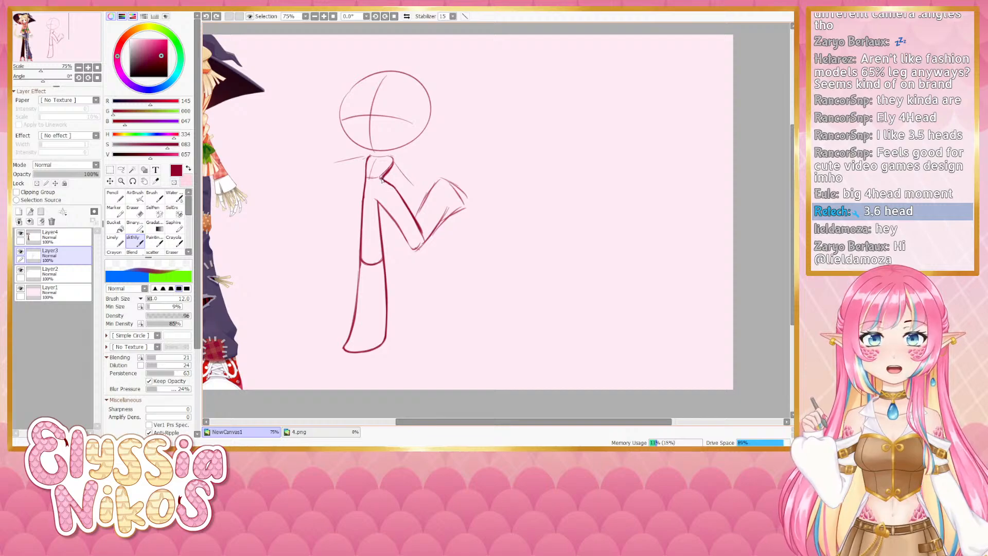
{"action": "left_click_drag", "start_coordinate": [383, 178], "coordinate": [400, 193]}
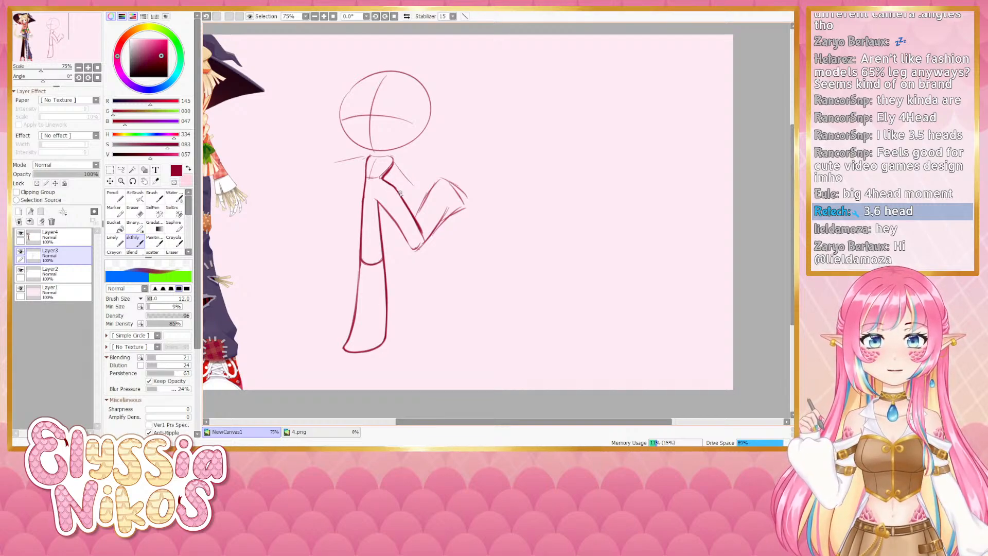
{"action": "key", "text": "ctrl+z"}
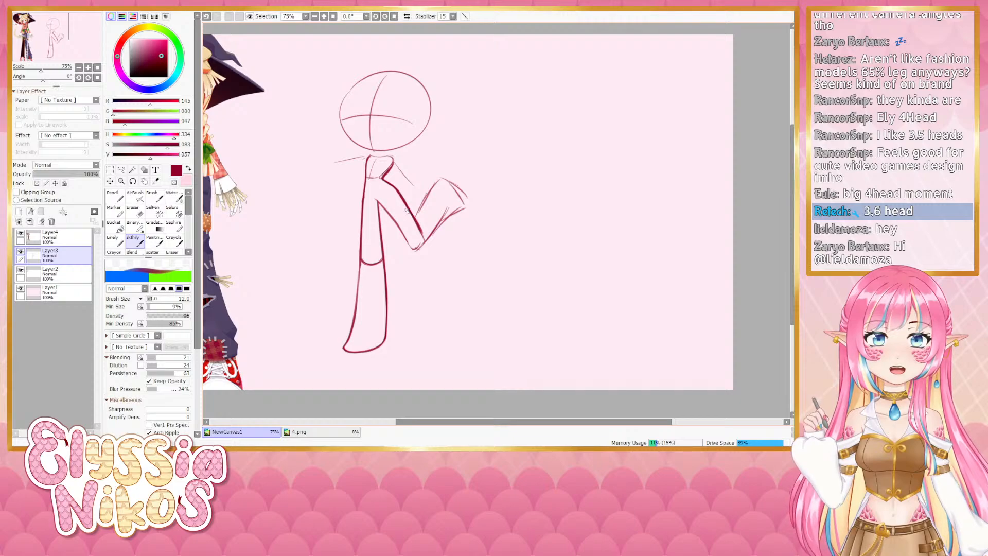
Erase the inner thigh line of the bent leg from the hip down toward the knee
{"action": "key", "text": "e"}
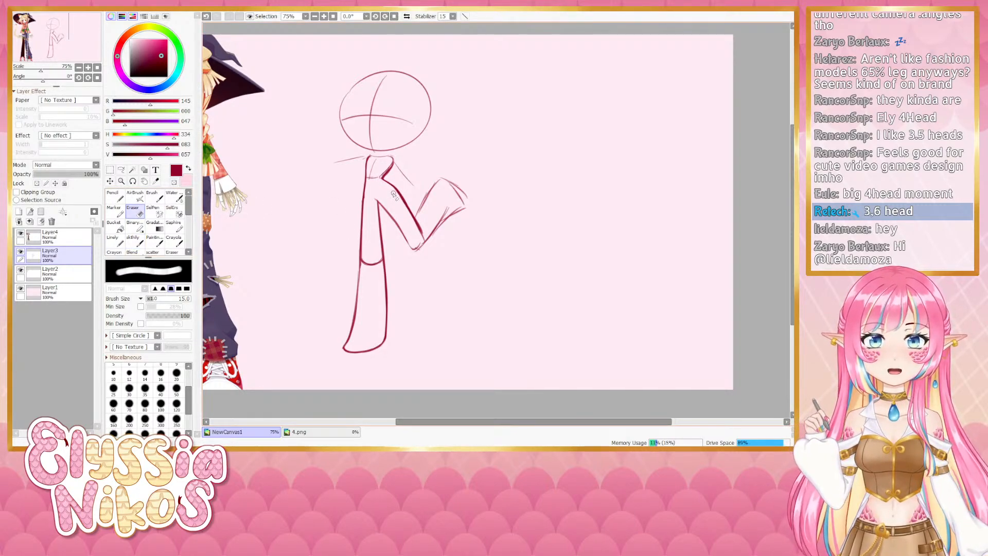
{"action": "mouse_move", "coordinate": [397, 194]}
{"action": "left_mouse_down"}
{"action": "mouse_move", "coordinate": [421, 221]}
{"action": "mouse_move", "coordinate": [421, 241]}
{"action": "mouse_move", "coordinate": [379, 199]}
{"action": "mouse_move", "coordinate": [408, 238]}
{"action": "left_mouse_up"}
{"action": "key", "text": "ctrl+z"}
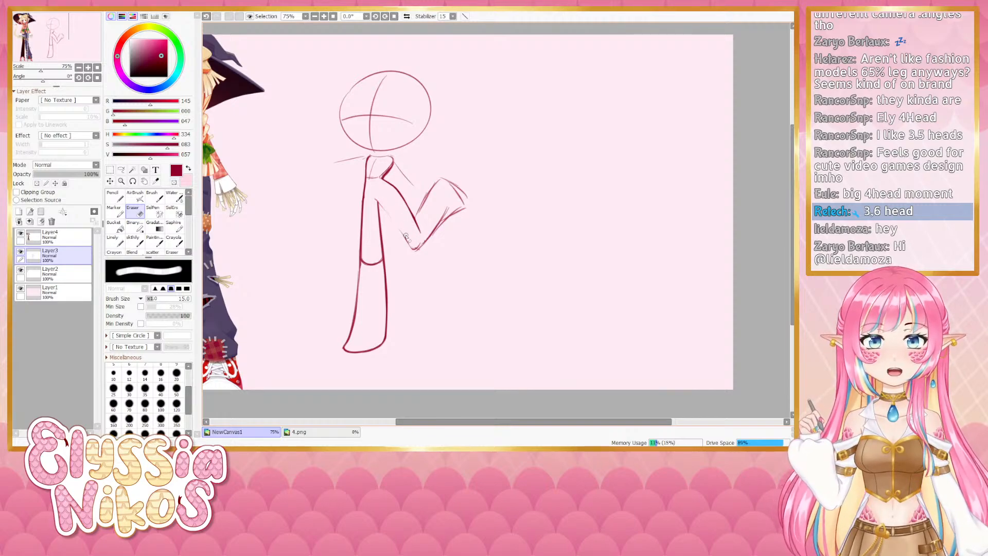
Draw a short crotch line at the top of the standing leg's inner contour
{"action": "left_click", "coordinate": [135, 238]}
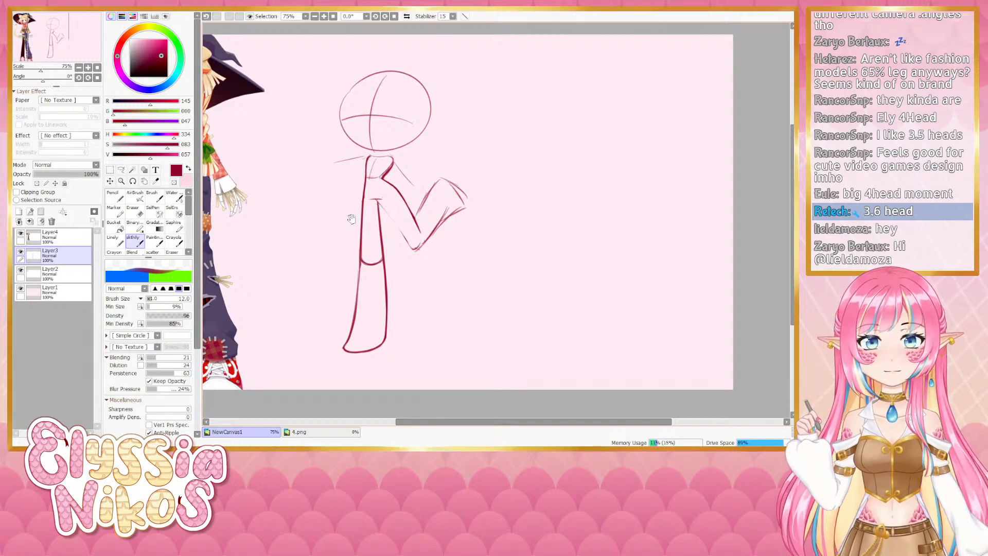
{"action": "mouse_move", "coordinate": [374, 200]}
{"action": "left_mouse_down"}
{"action": "mouse_move", "coordinate": [495, 150]}
{"action": "mouse_move", "coordinate": [423, 201]}
{"action": "mouse_move", "coordinate": [457, 193]}
{"action": "left_mouse_up"}
{"action": "key", "text": "ctrl+z"}
{"action": "key", "text": "ctrl+z"}
{"action": "key", "text": "ctrl+z"}
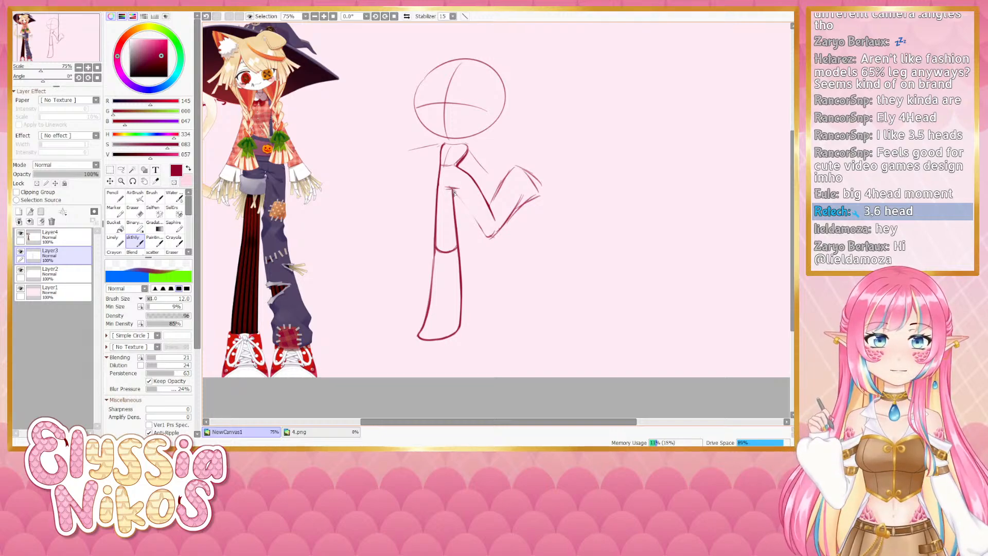
Draw a new inner thigh line on the bent leg from the crotch down to the knee
{"action": "mouse_move", "coordinate": [462, 242]}
{"action": "left_mouse_down"}
{"action": "mouse_move", "coordinate": [437, 248]}
{"action": "mouse_move", "coordinate": [431, 231]}
{"action": "mouse_move", "coordinate": [447, 241]}
{"action": "left_mouse_up"}
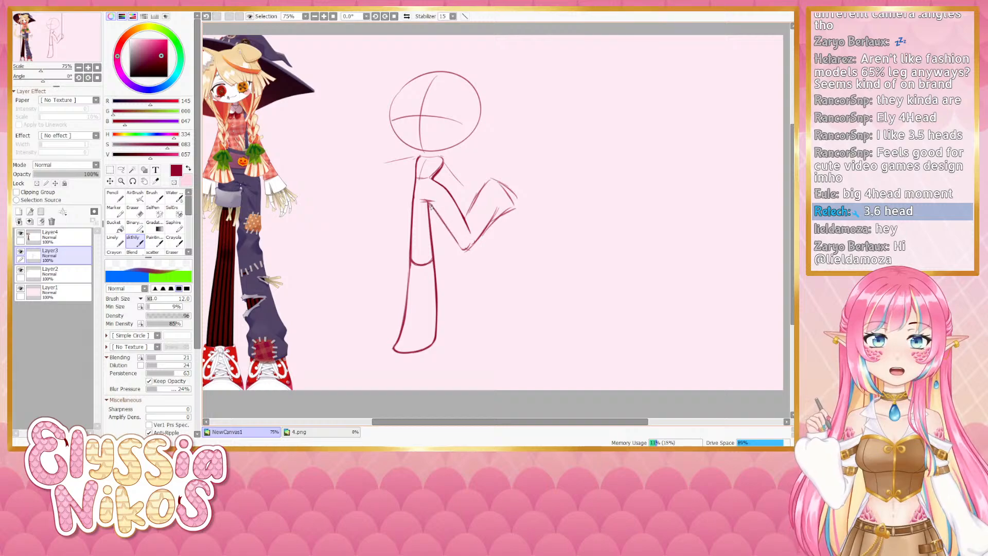
{"action": "left_click_drag", "start_coordinate": [430, 205], "coordinate": [466, 248]}
{"action": "key", "text": "ctrl+z"}
{"action": "key", "text": "ctrl+z"}
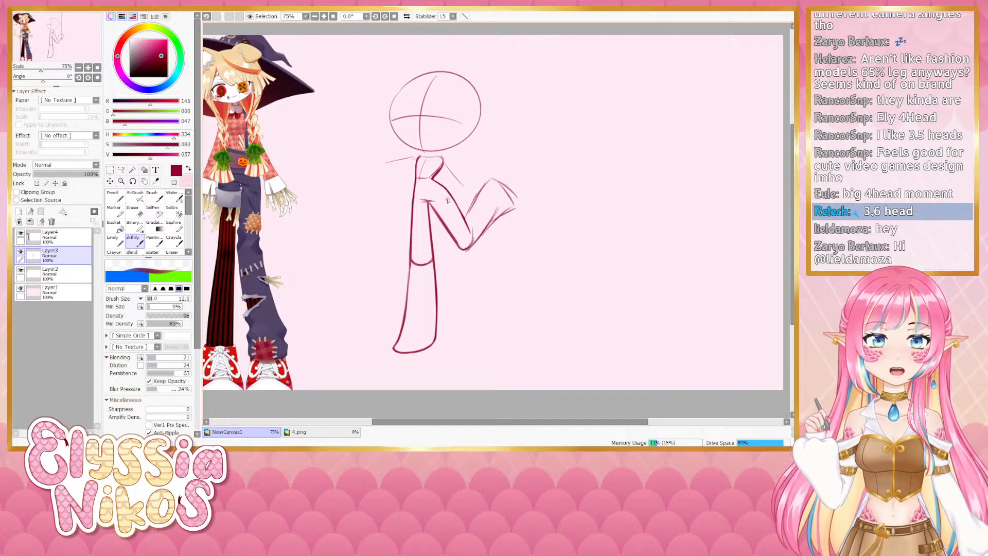
Thin the bent leg's inner thigh line with the eraser and retrace its upper part from the crotch
{"action": "key", "text": "e"}
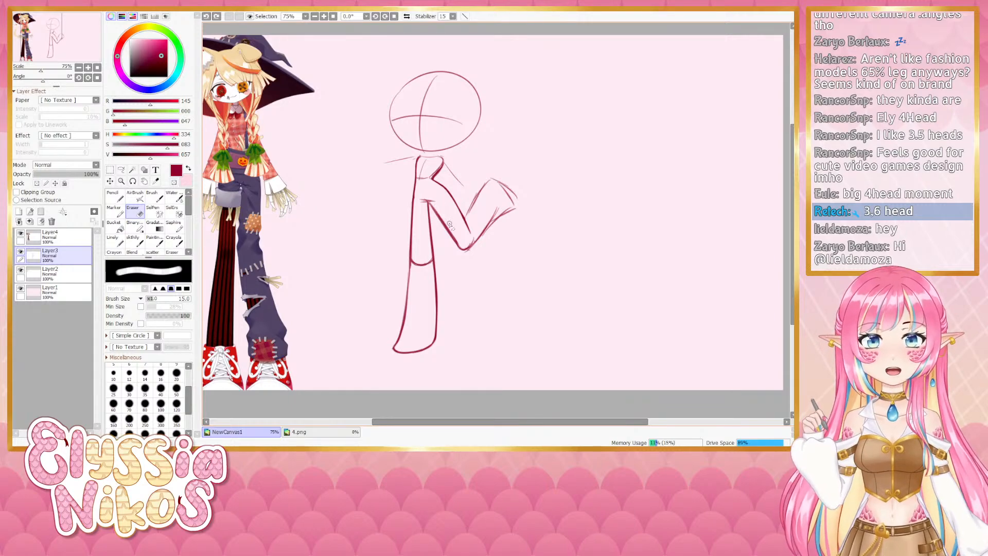
{"action": "left_click_drag", "start_coordinate": [437, 205], "coordinate": [462, 248]}
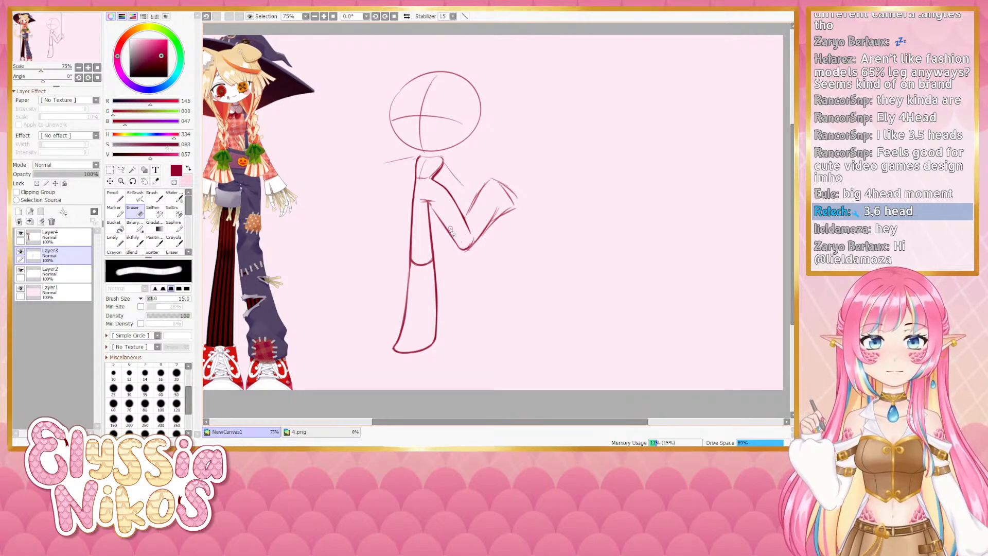
{"action": "key", "text": "b"}
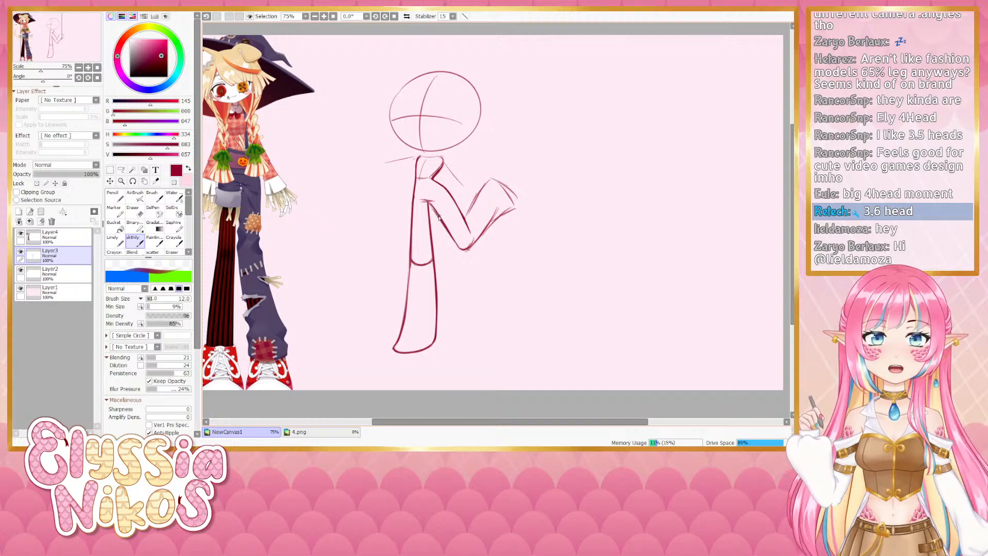
{"action": "key", "text": "ctrl+z"}
{"action": "left_click_drag", "start_coordinate": [430, 204], "coordinate": [449, 231]}
{"action": "key", "text": "ctrl+z"}
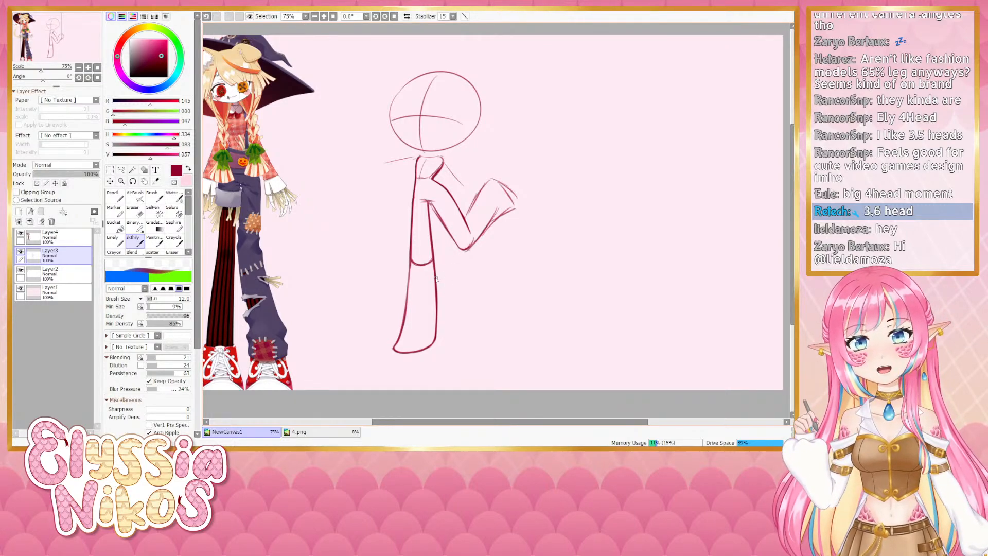
Rework the junction where the bent leg's inner thigh meets the crotch with the eraser and sketch brush
{"action": "key", "text": "e"}
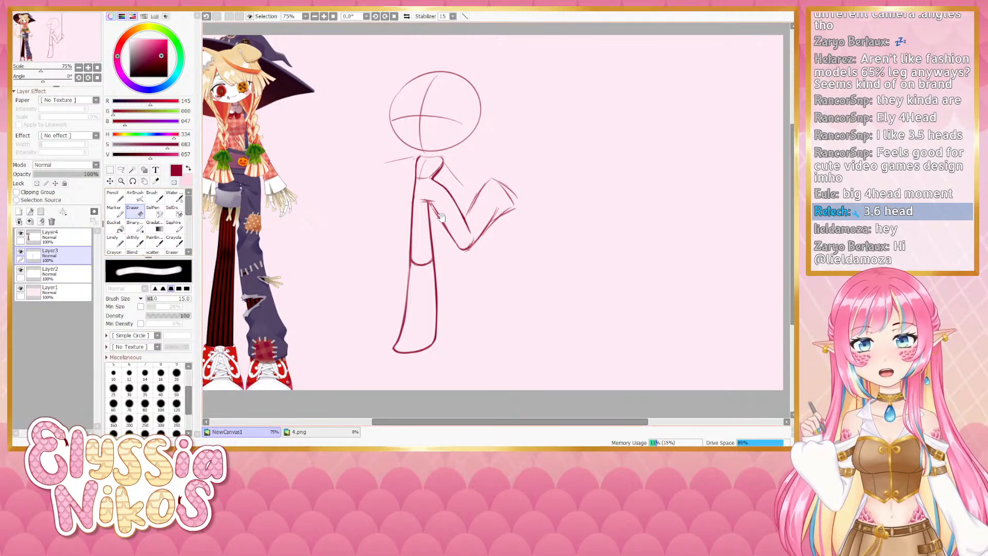
{"action": "left_click_drag", "start_coordinate": [495, 261], "coordinate": [505, 257]}
{"action": "left_click", "coordinate": [130, 239]}
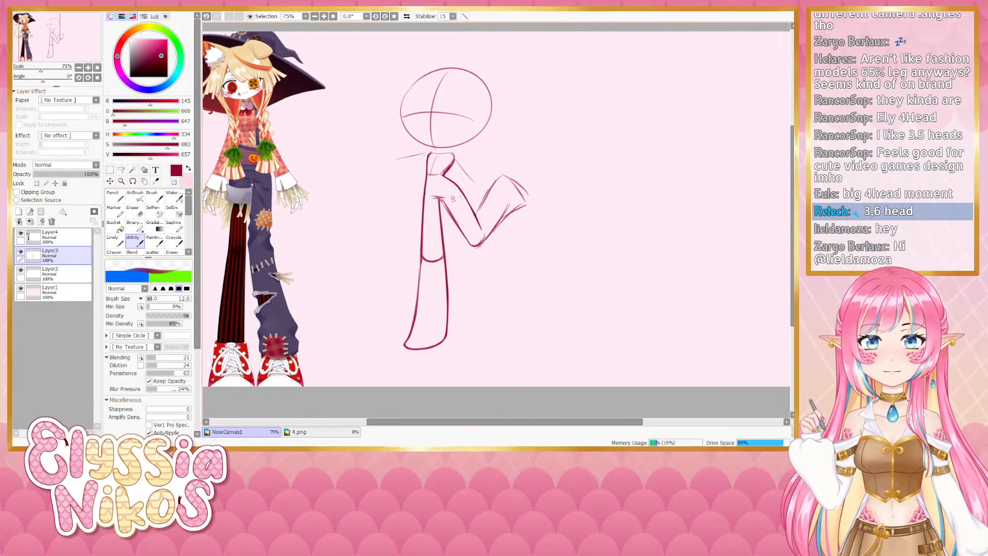
{"action": "mouse_move", "coordinate": [447, 204]}
{"action": "left_mouse_down"}
{"action": "mouse_move", "coordinate": [466, 196]}
{"action": "mouse_move", "coordinate": [426, 202]}
{"action": "mouse_move", "coordinate": [437, 203]}
{"action": "left_mouse_up"}
{"action": "key", "text": "ctrl+z"}
{"action": "key", "text": "ctrl+z"}
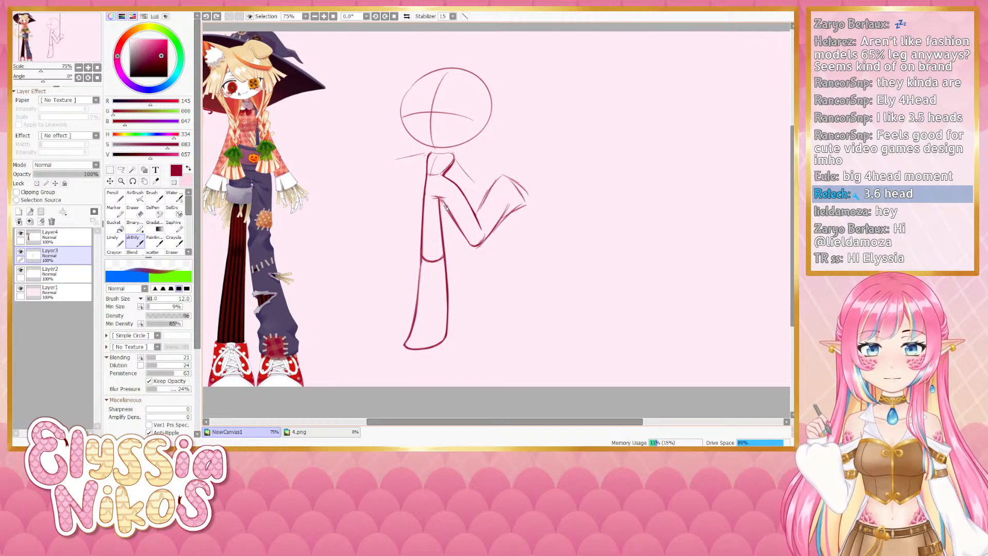
Clean up the thigh junction with the eraser and redraw the short horizontal crotch line between the legs
{"action": "key", "text": "e"}
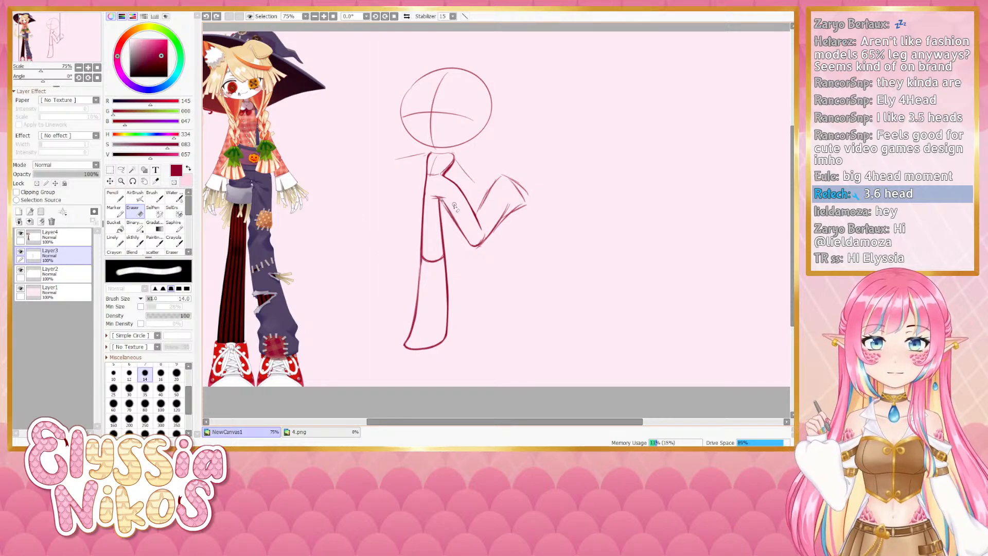
{"action": "left_click", "coordinate": [437, 229]}
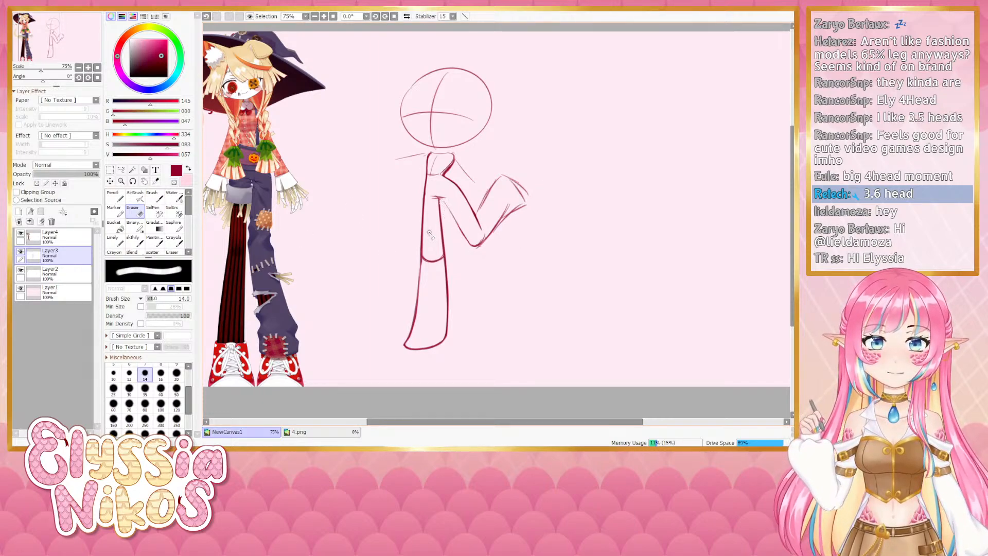
{"action": "key", "text": "e"}
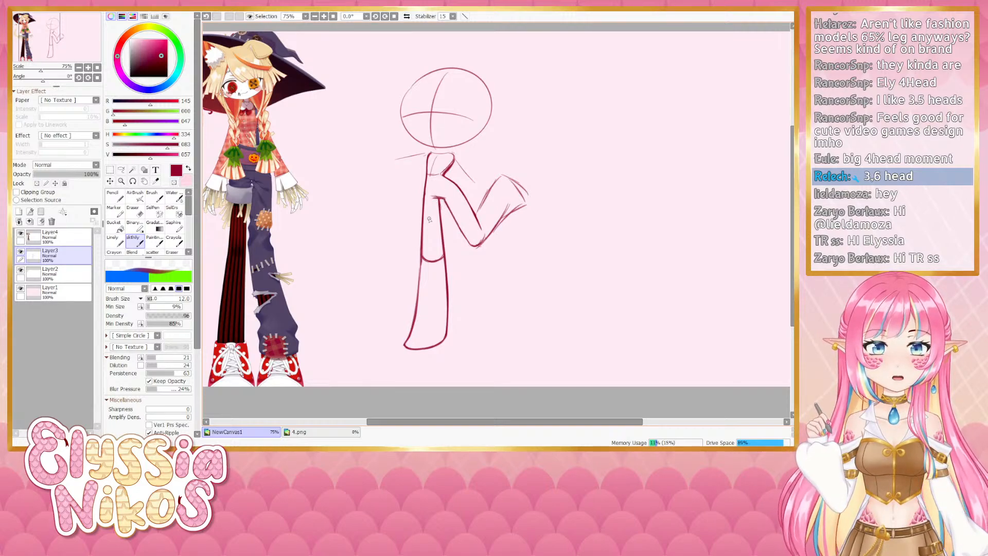
{"action": "key", "text": "ctrl+z"}
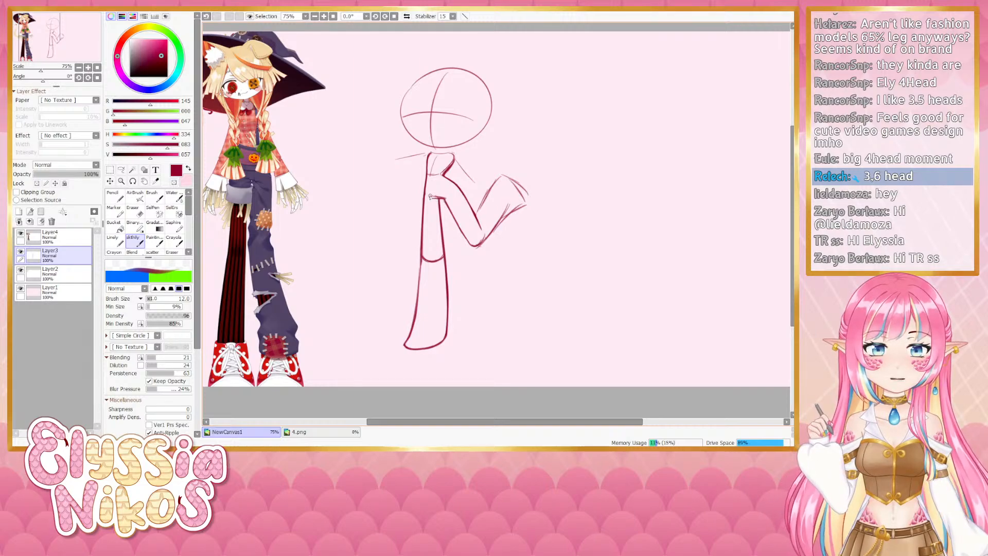
{"action": "key", "text": "ctrl+z"}
{"action": "left_click_drag", "start_coordinate": [431, 196], "coordinate": [448, 198]}
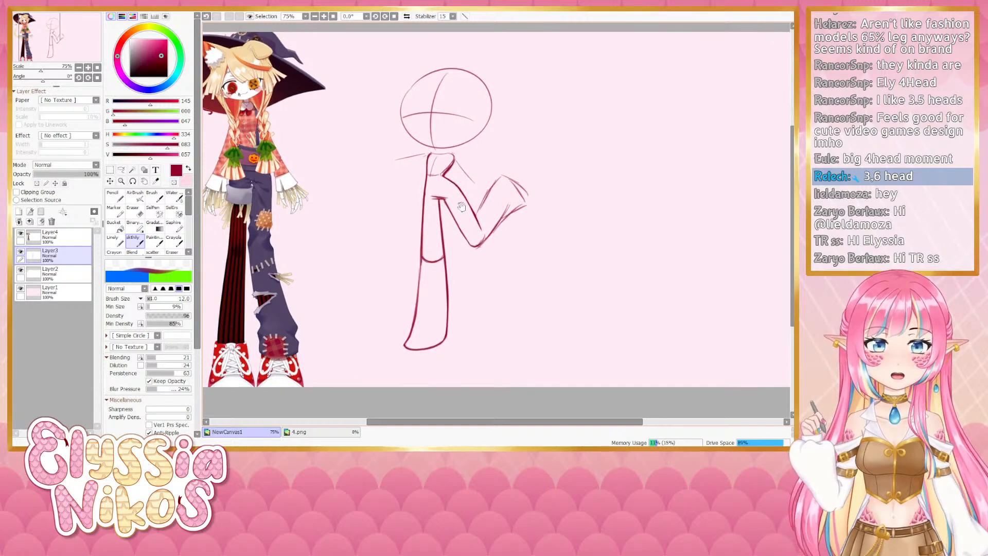
{"action": "key", "text": "ctrl+z"}
Rework the upper part of the bent leg's outer thigh line with the sketch brush and a size 8 eraser
{"action": "left_click_drag", "start_coordinate": [444, 175], "coordinate": [452, 184]}
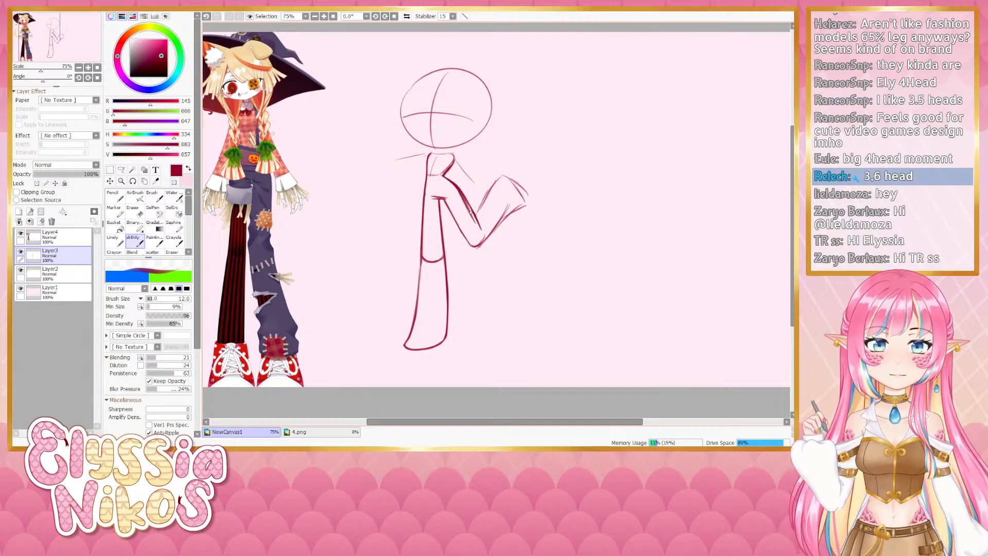
{"action": "key", "text": "e"}
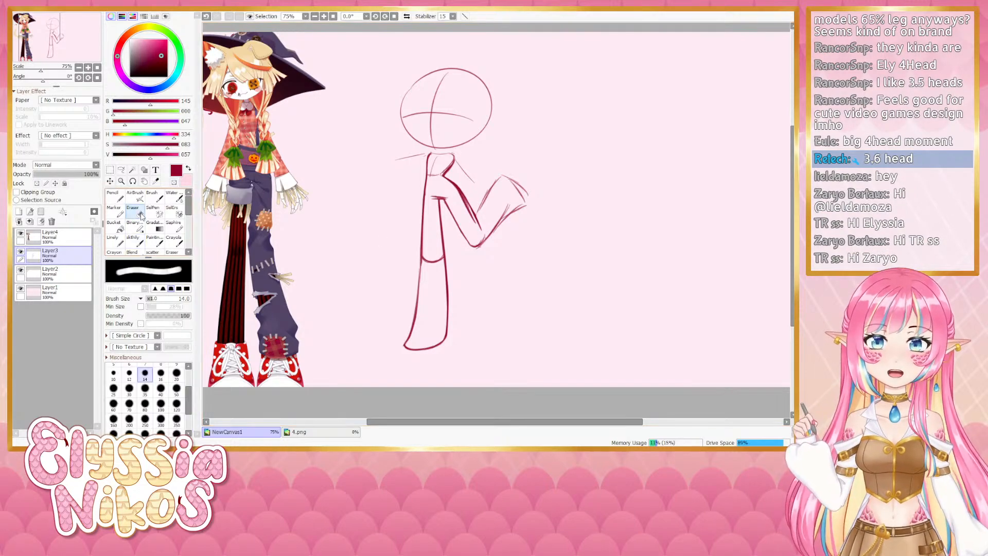
{"action": "key", "text": "bracketleft"}
{"action": "key", "text": "bracketleft"}
{"action": "key", "text": "bracketleft"}
{"action": "key", "text": "bracketleft"}
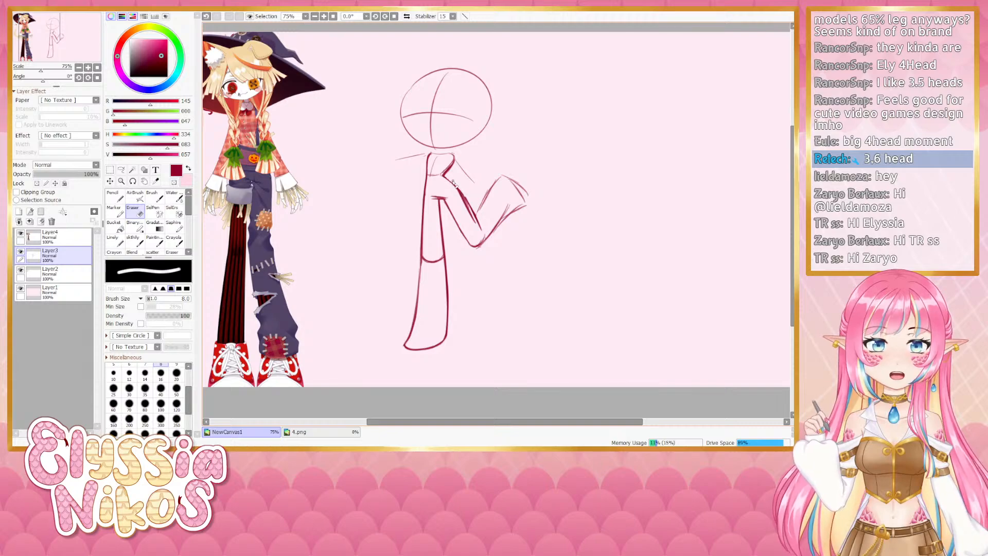
{"action": "key", "text": "ctrl+z"}
{"action": "left_click_drag", "start_coordinate": [453, 183], "coordinate": [476, 219]}
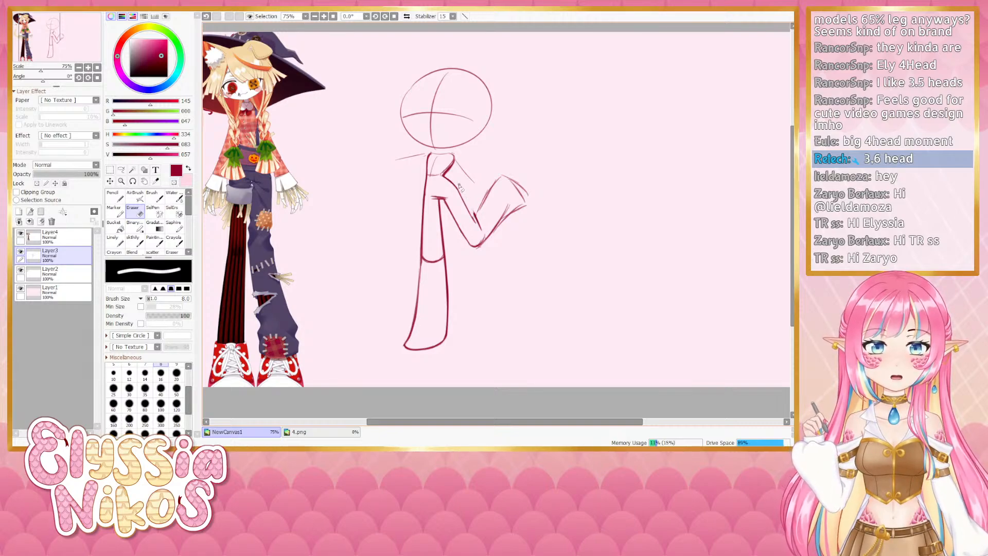
{"action": "key", "text": "e"}
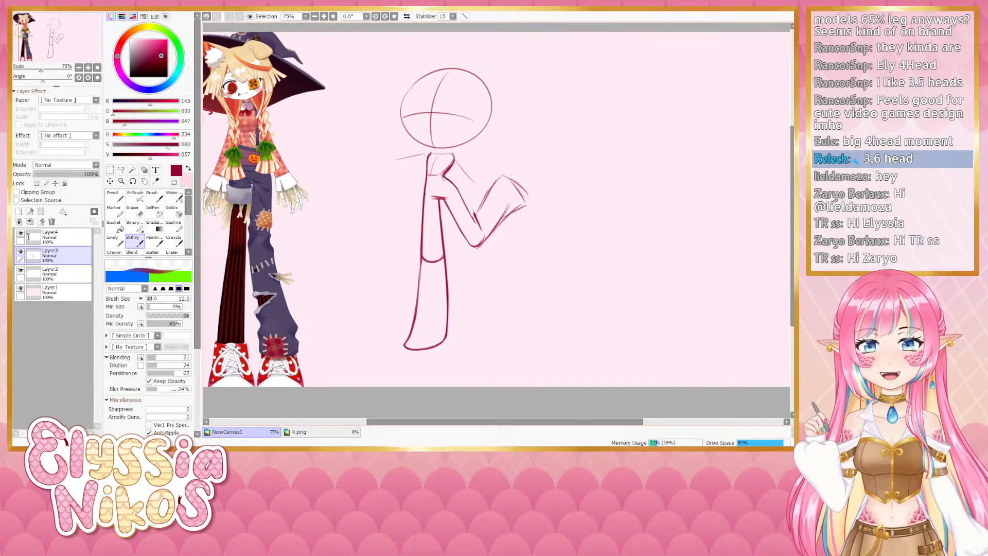
{"action": "key", "text": "ctrl+z"}
{"action": "mouse_move", "coordinate": [443, 175]}
{"action": "left_mouse_down"}
{"action": "mouse_move", "coordinate": [469, 211]}
{"action": "mouse_move", "coordinate": [453, 217]}
{"action": "mouse_move", "coordinate": [458, 199]}
{"action": "mouse_move", "coordinate": [424, 203]}
{"action": "left_mouse_up"}
{"action": "key", "text": "ctrl+z"}
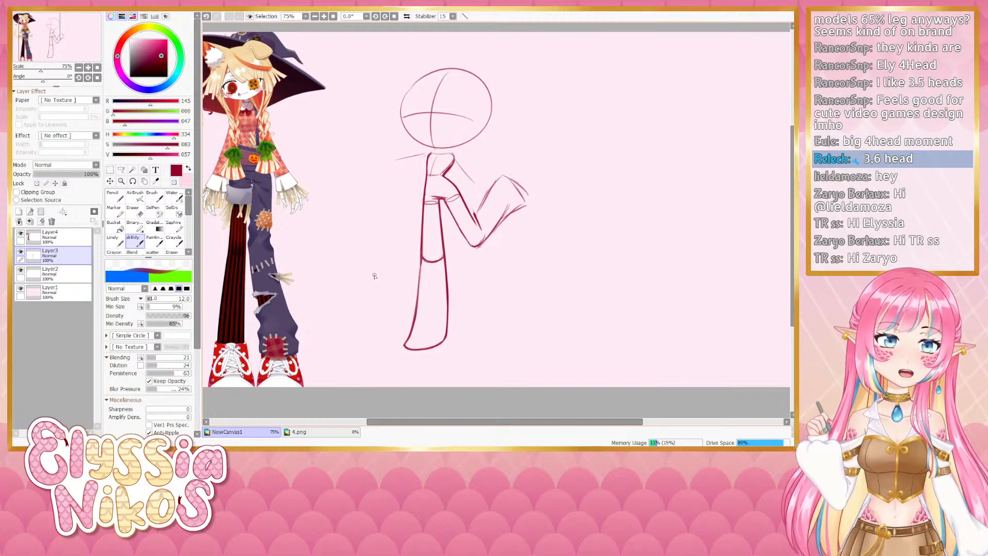
{"action": "key", "text": "ctrl+z"}
{"action": "key", "text": "ctrl+z"}
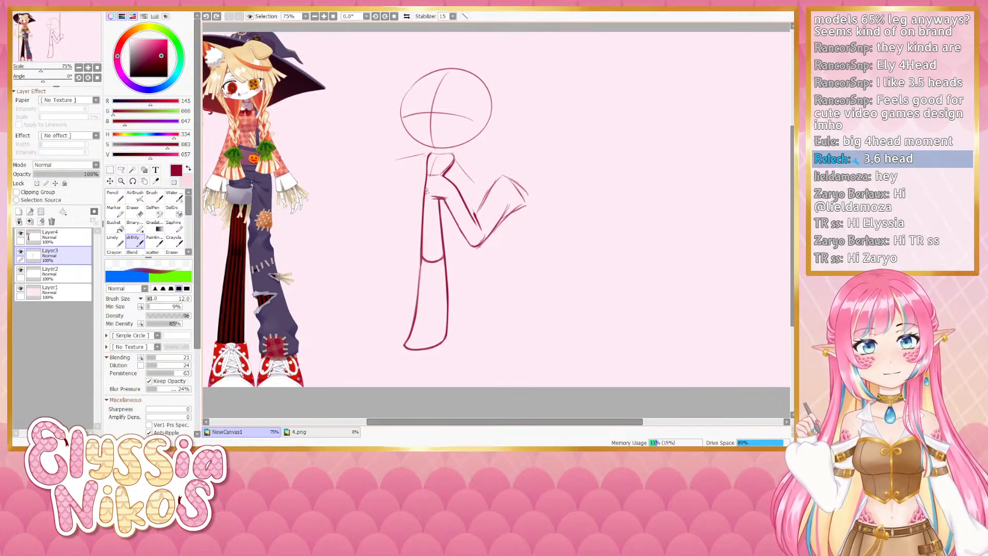
{"action": "mouse_move", "coordinate": [427, 186]}
{"action": "left_mouse_down"}
{"action": "mouse_move", "coordinate": [421, 224]}
{"action": "mouse_move", "coordinate": [440, 207]}
{"action": "mouse_move", "coordinate": [437, 237]}
{"action": "left_mouse_up"}
{"action": "key", "text": "ctrl+z"}
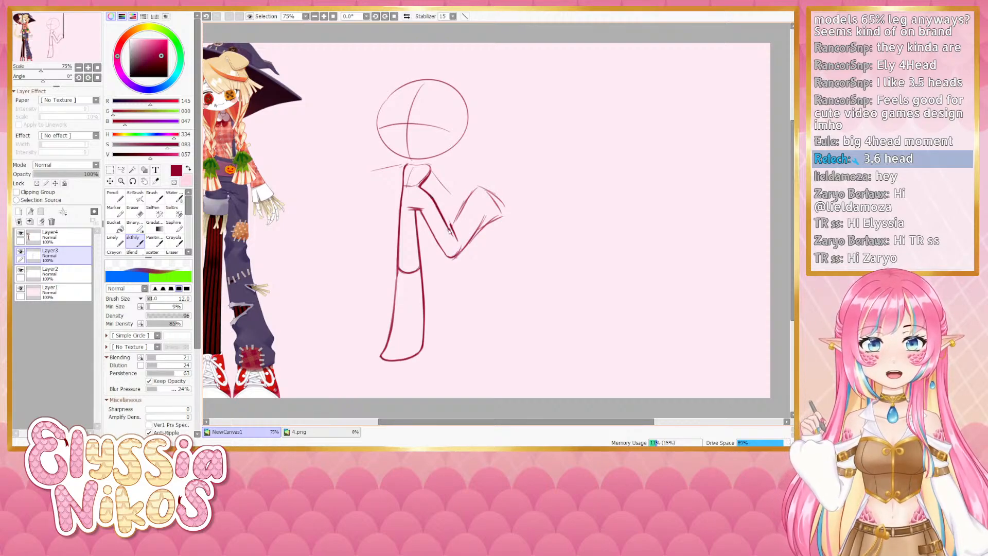
Thin the bent leg's outer line near the knee and rework the lower inner thigh line with brush and eraser
{"action": "key", "text": "e"}
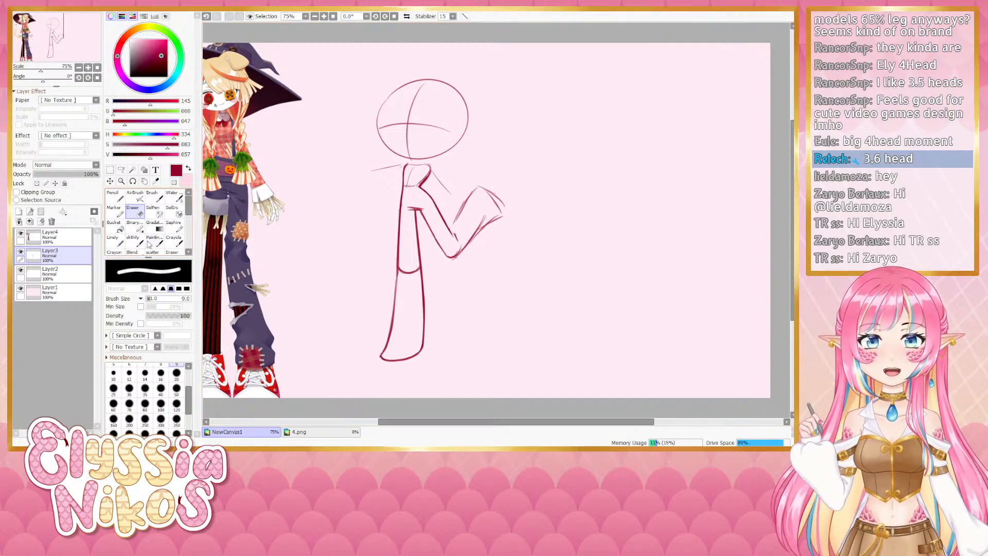
{"action": "key", "text": "e"}
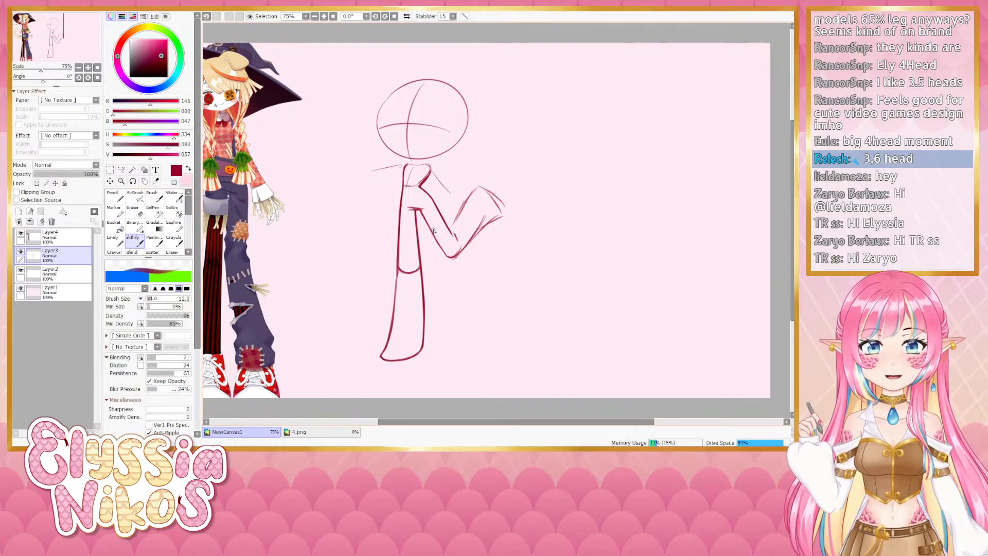
{"action": "key", "text": "ctrl+z"}
{"action": "left_click_drag", "start_coordinate": [422, 214], "coordinate": [447, 257]}
{"action": "key", "text": "ctrl+z"}
{"action": "key", "text": "ctrl+z"}
{"action": "key", "text": "e"}
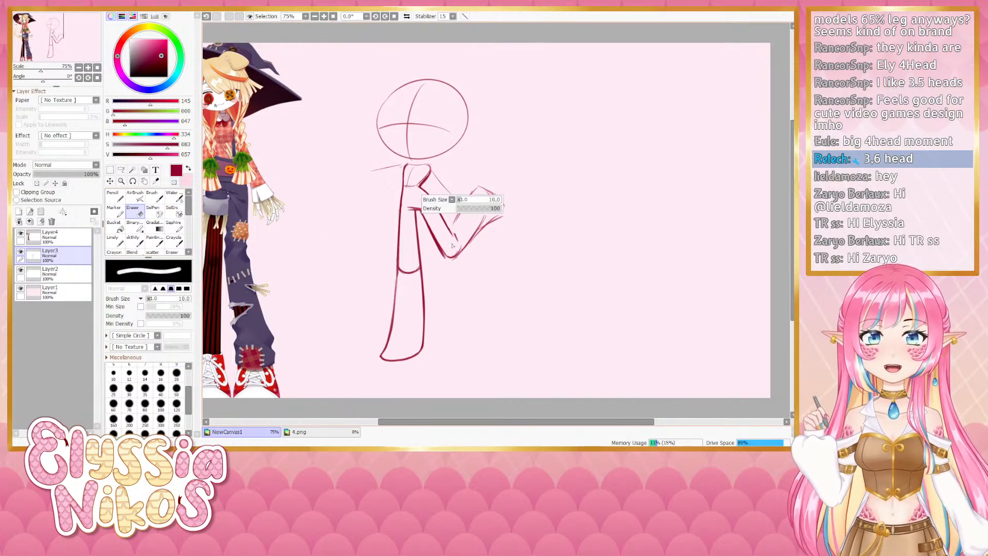
{"action": "left_click_drag", "start_coordinate": [427, 219], "coordinate": [446, 256]}
{"action": "key", "text": "ctrl+z"}
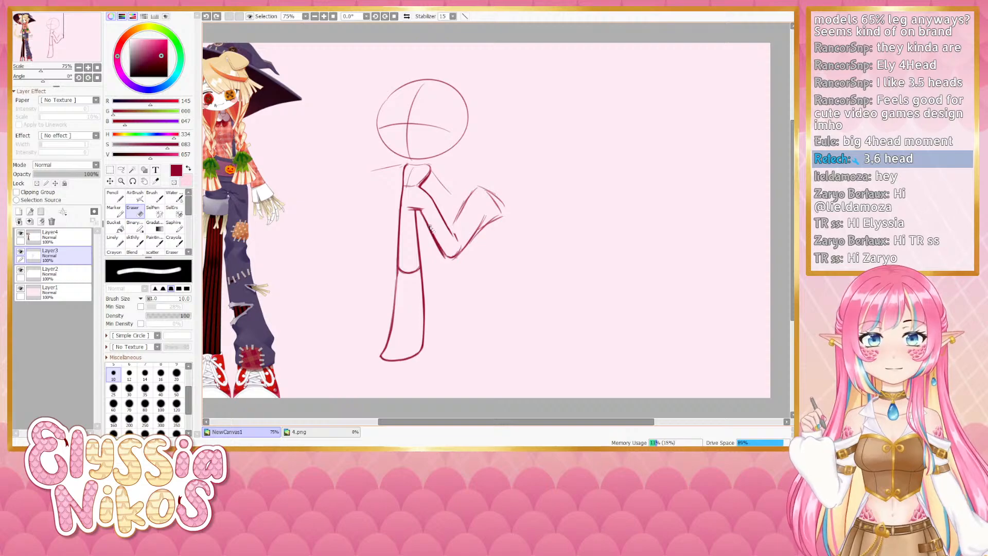
{"action": "left_click_drag", "start_coordinate": [426, 218], "coordinate": [446, 255]}
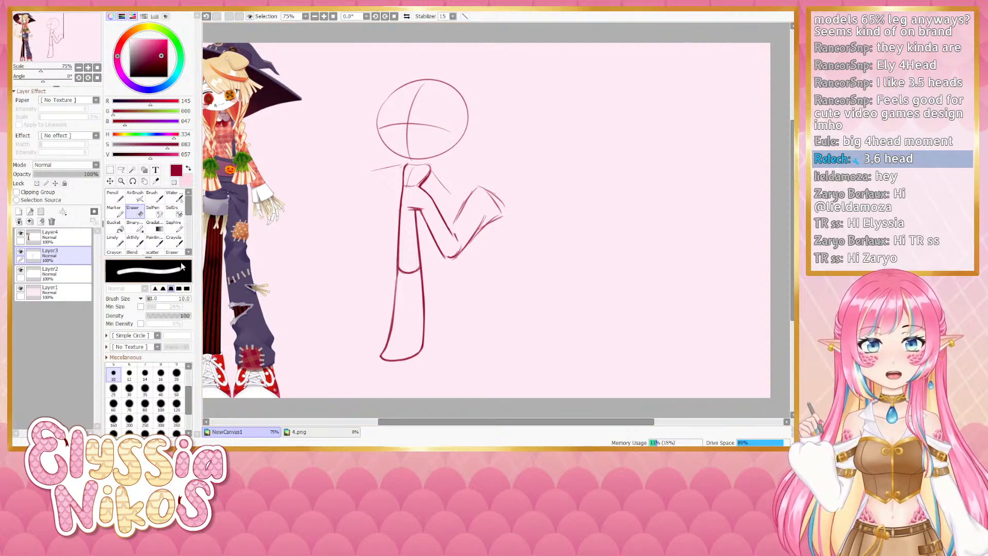
Retrace the bent leg's inner thigh line from the crotch down to the knee with the sketch brush
{"action": "left_click", "coordinate": [134, 240]}
{"action": "key", "text": "ctrl+z"}
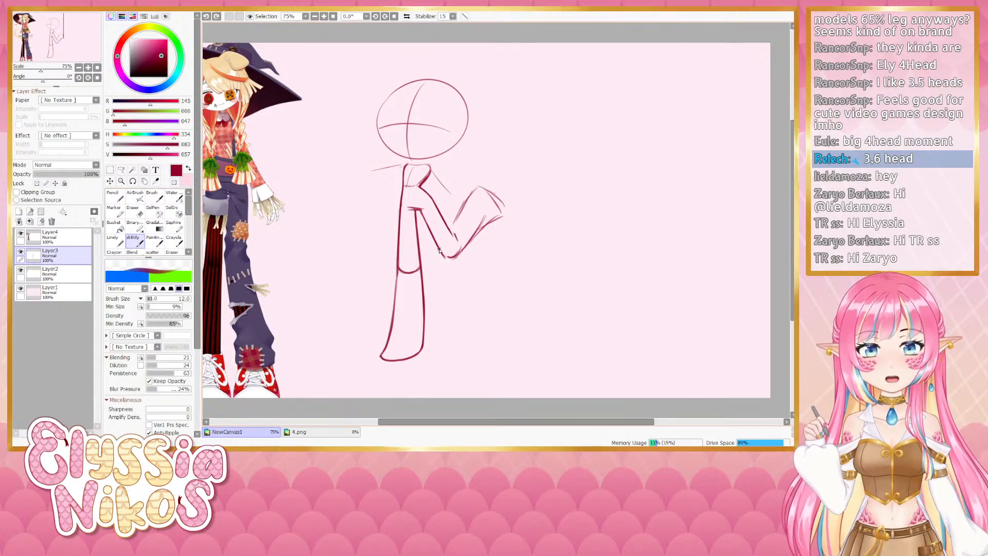
{"action": "left_click_drag", "start_coordinate": [441, 252], "coordinate": [444, 260]}
{"action": "key", "text": "ctrl+z"}
{"action": "key", "text": "ctrl+z"}
{"action": "key", "text": "ctrl+z"}
{"action": "key", "text": "ctrl+z"}
{"action": "key", "text": "ctrl+z"}
{"action": "key", "text": "ctrl+z"}
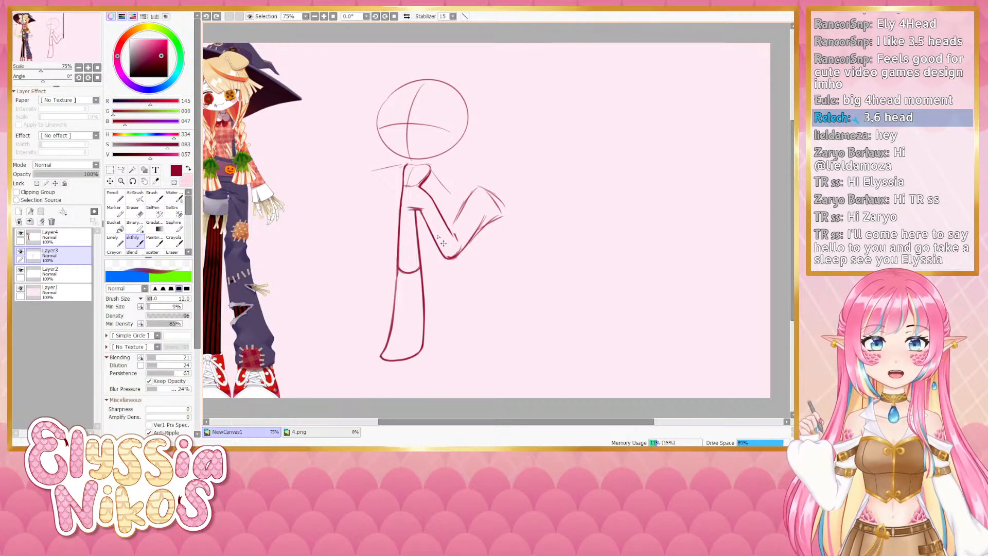
{"action": "key", "text": "ctrl+z"}
{"action": "mouse_move", "coordinate": [420, 213]}
{"action": "left_mouse_down"}
{"action": "mouse_move", "coordinate": [445, 261]}
{"action": "mouse_move", "coordinate": [454, 259]}
{"action": "left_mouse_up"}
{"action": "key", "text": "ctrl+z"}
{"action": "key", "text": "ctrl+z"}
{"action": "key", "text": "ctrl+z"}
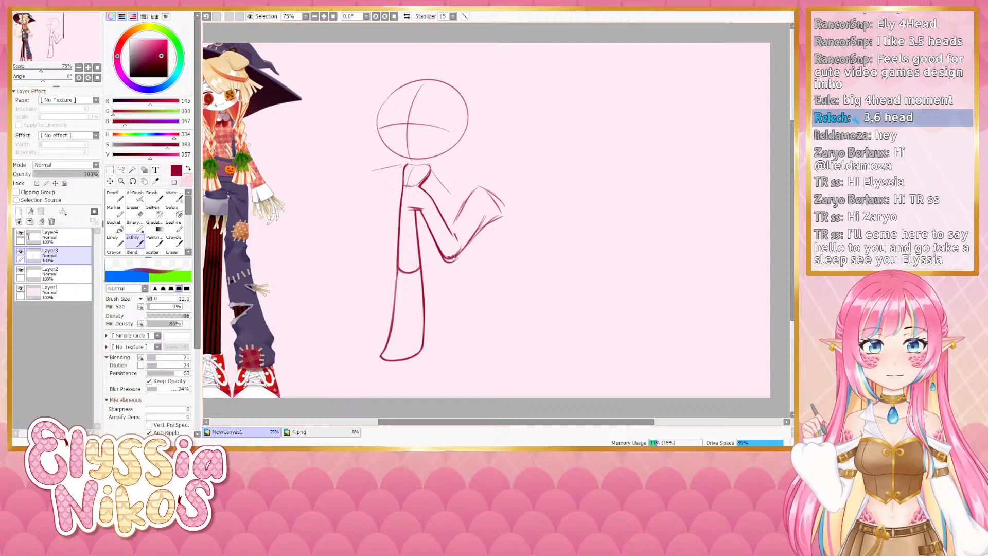
Draw a rounded knee on the bent leg and join it to the outer thigh line
{"action": "key", "text": "ctrl+z"}
{"action": "left_click_drag", "start_coordinate": [443, 261], "coordinate": [457, 243]}
{"action": "key", "text": "ctrl+z"}
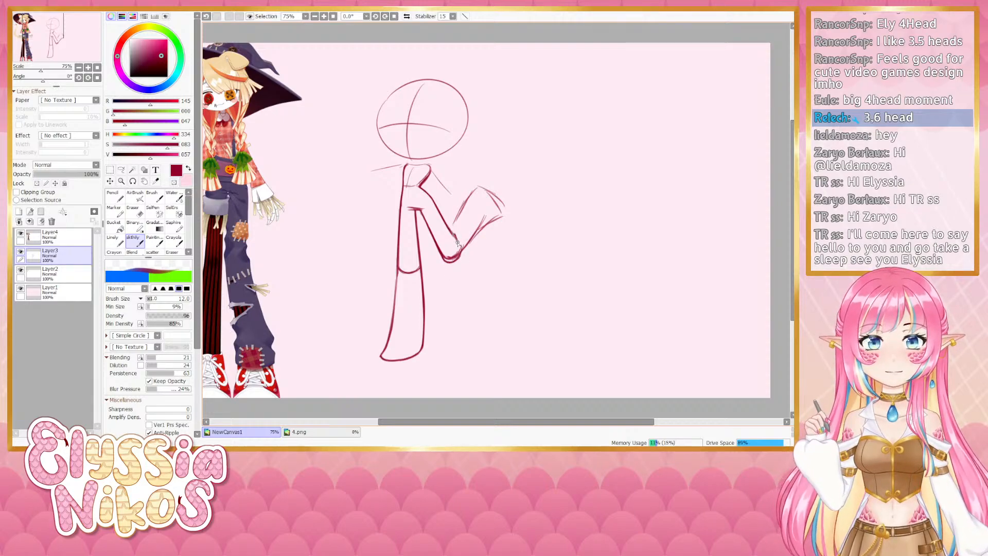
{"action": "key", "text": "ctrl+z"}
{"action": "left_click_drag", "start_coordinate": [438, 210], "coordinate": [461, 260]}
{"action": "key", "text": "ctrl+z"}
{"action": "key", "text": "ctrl+y"}
{"action": "key", "text": "ctrl+z"}
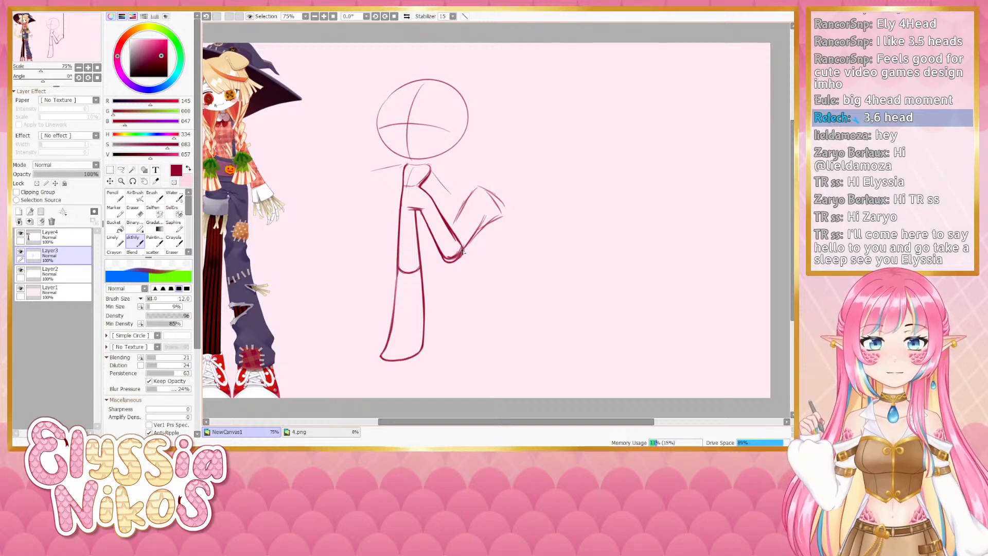
Erase the stray lines inside the bent leg's rounded knee, enlarging the eraser to size 22
{"action": "key", "text": "e"}
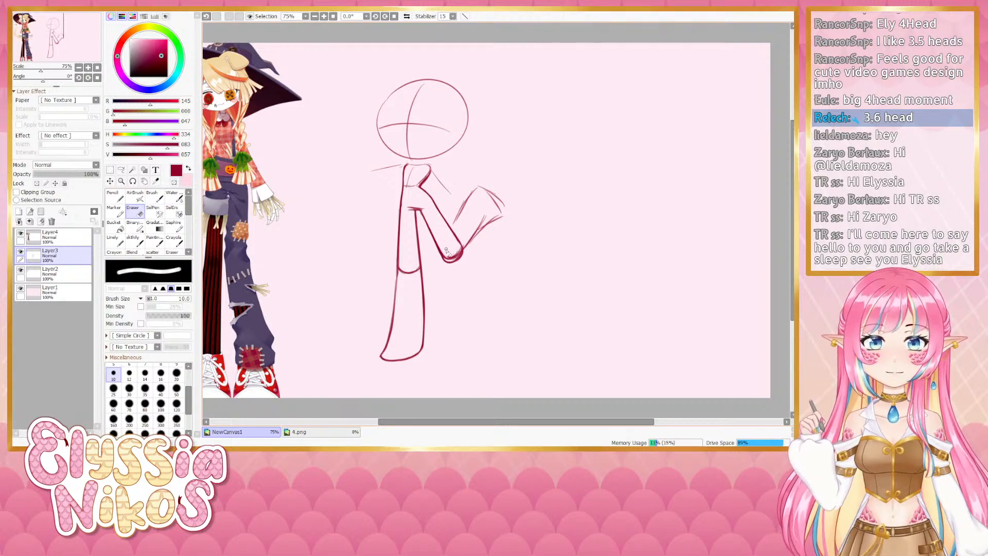
{"action": "left_click_drag", "start_coordinate": [446, 250], "coordinate": [456, 255], "text": "ctrl+alt"}
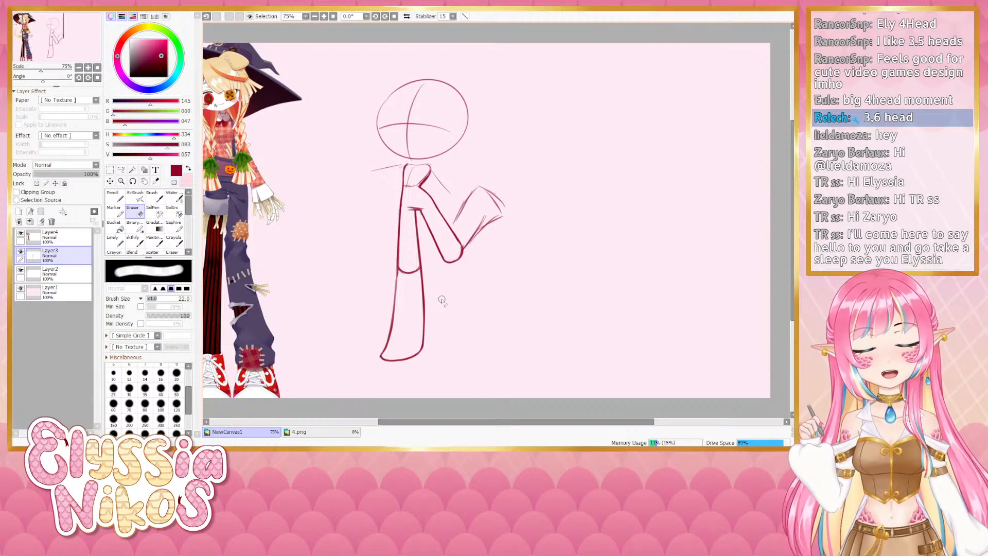
{"action": "left_click_drag", "start_coordinate": [441, 299], "coordinate": [416, 290]}
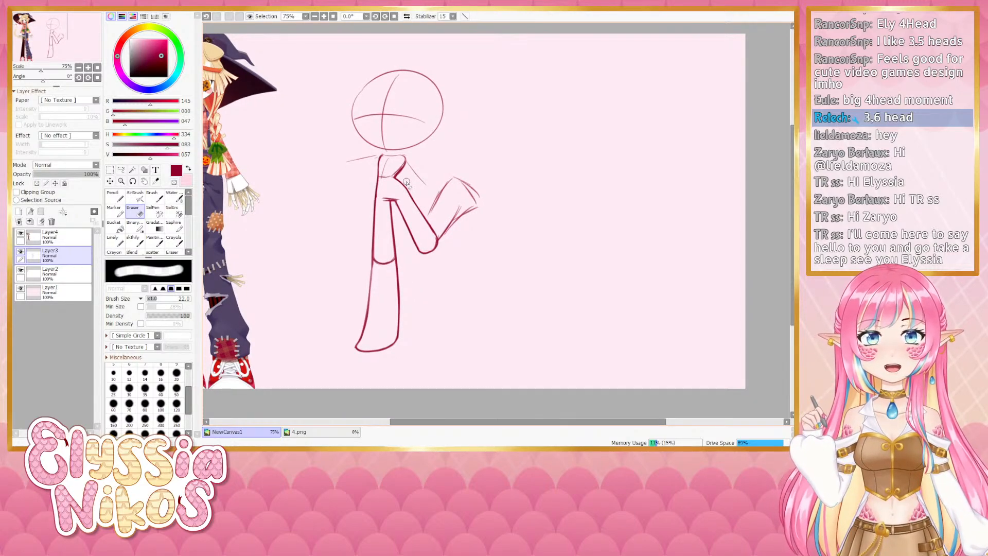
Retrace the bent leg's outer thigh line from the hip toward the knee with the sketch brush
{"action": "left_click", "coordinate": [128, 243]}
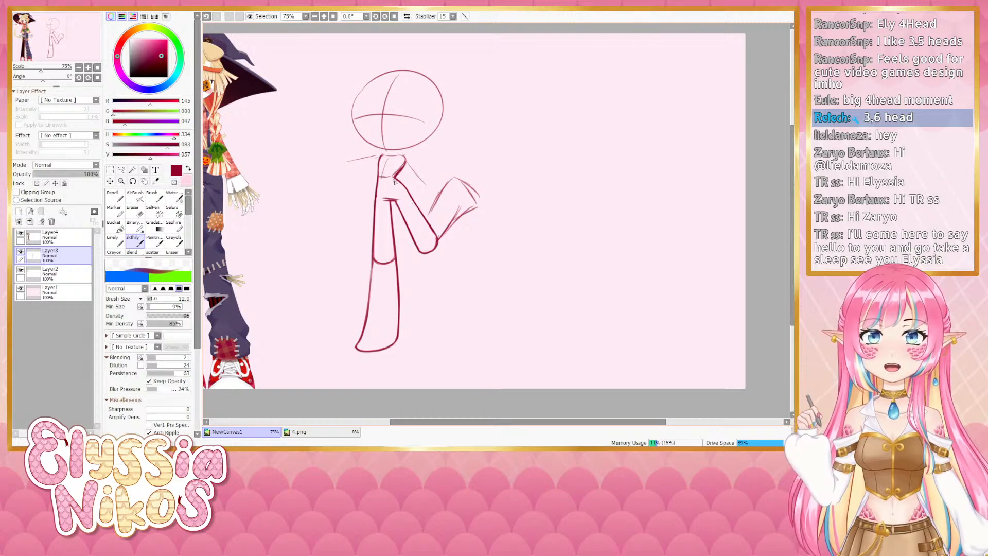
{"action": "key", "text": "ctrl+z"}
{"action": "left_click_drag", "start_coordinate": [395, 182], "coordinate": [411, 197]}
{"action": "key", "text": "ctrl+z"}
{"action": "key", "text": "ctrl+z"}
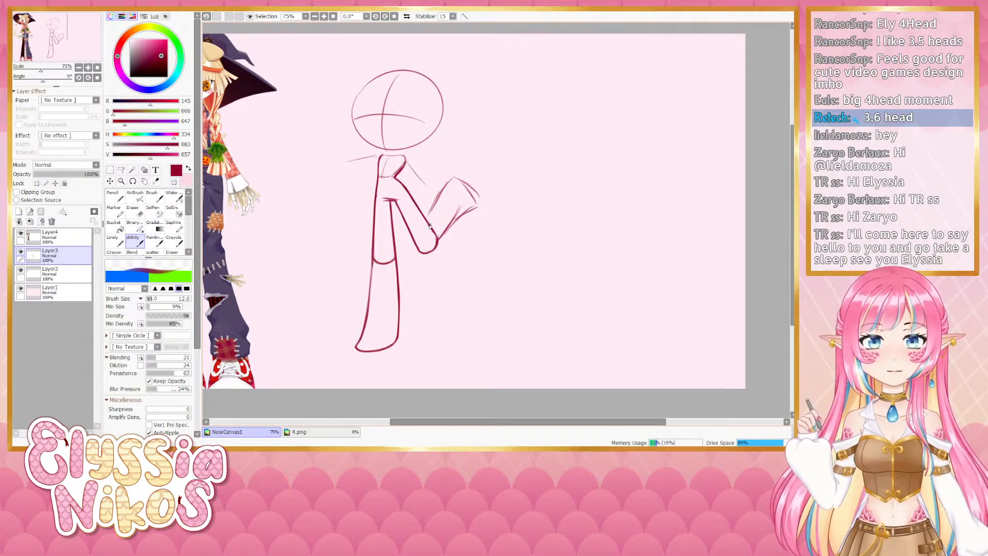
Clean up the retraced outer thigh line of the bent leg with a size 12 eraser
{"action": "key", "text": "e"}
{"action": "left_click_drag", "start_coordinate": [421, 190], "coordinate": [430, 190]}
{"action": "left_click_drag", "start_coordinate": [406, 183], "coordinate": [418, 202]}
{"action": "key", "text": "ctrl+z"}
{"action": "key", "text": "ctrl+z"}
{"action": "key", "text": "ctrl+z"}
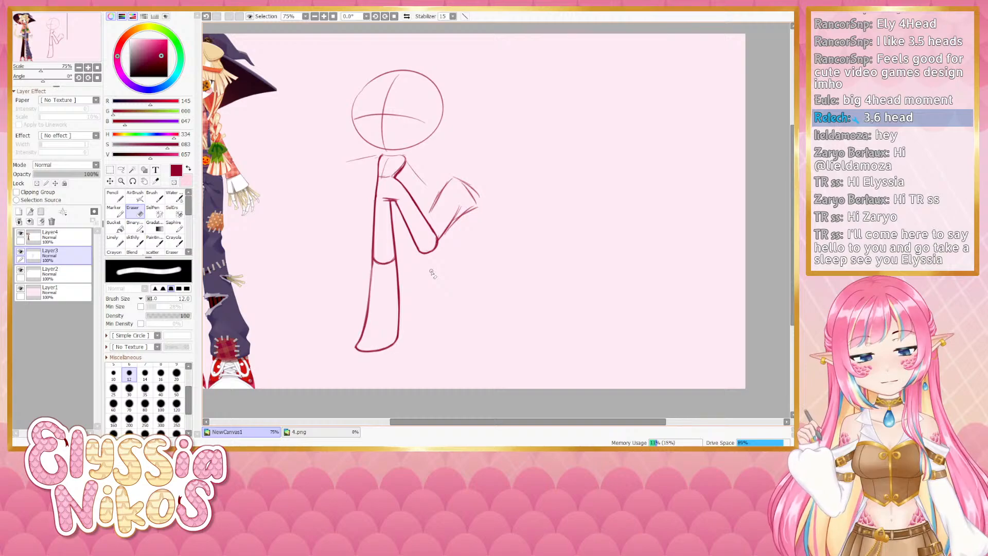
{"action": "left_click_drag", "start_coordinate": [429, 276], "coordinate": [437, 275]}
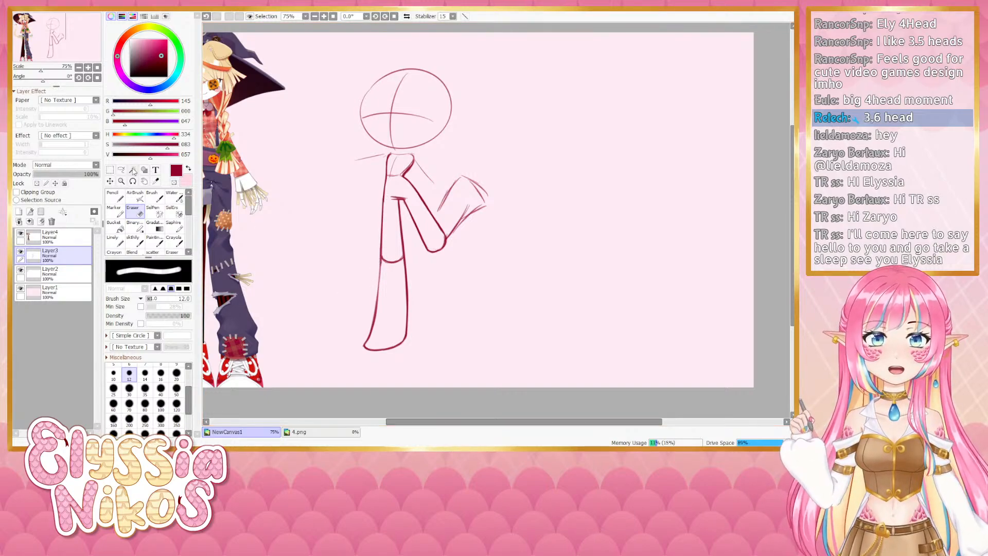
Retrace the standing leg's contour with the sketch brush
{"action": "left_click", "coordinate": [135, 242]}
{"action": "left_click_drag", "start_coordinate": [366, 293], "coordinate": [374, 273]}
{"action": "mouse_move", "coordinate": [391, 237]}
{"action": "left_mouse_down"}
{"action": "mouse_move", "coordinate": [371, 327]}
{"action": "mouse_move", "coordinate": [414, 332]}
{"action": "left_mouse_up"}
{"action": "key", "text": "ctrl+z"}
{"action": "key", "text": "ctrl+z"}
{"action": "key", "text": "ctrl+z"}
{"action": "key", "text": "ctrl+z"}
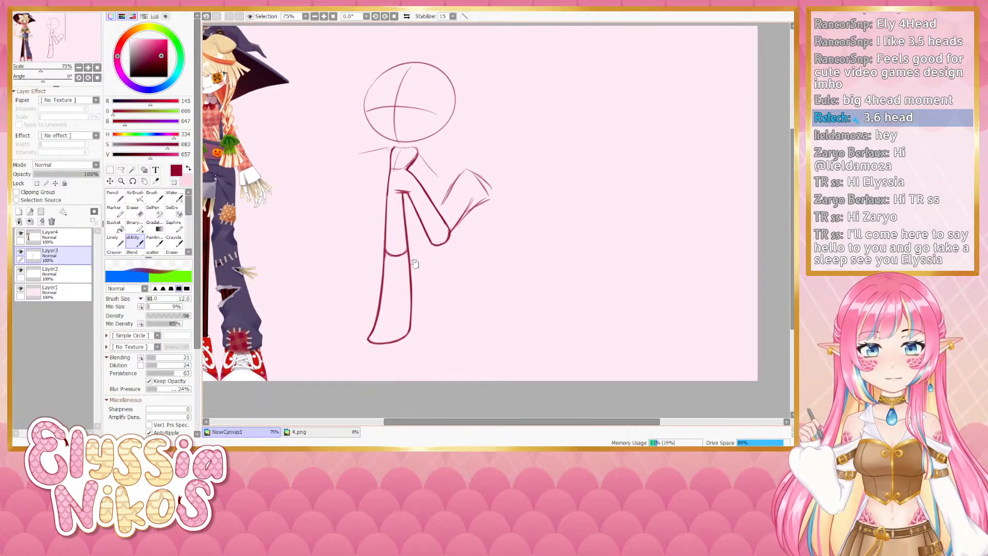
{"action": "left_click_drag", "start_coordinate": [443, 271], "coordinate": [438, 269]}
Draw the upper line of the bent leg's raised lower leg from behind the knee to the foot
{"action": "left_click", "coordinate": [78, 68]}
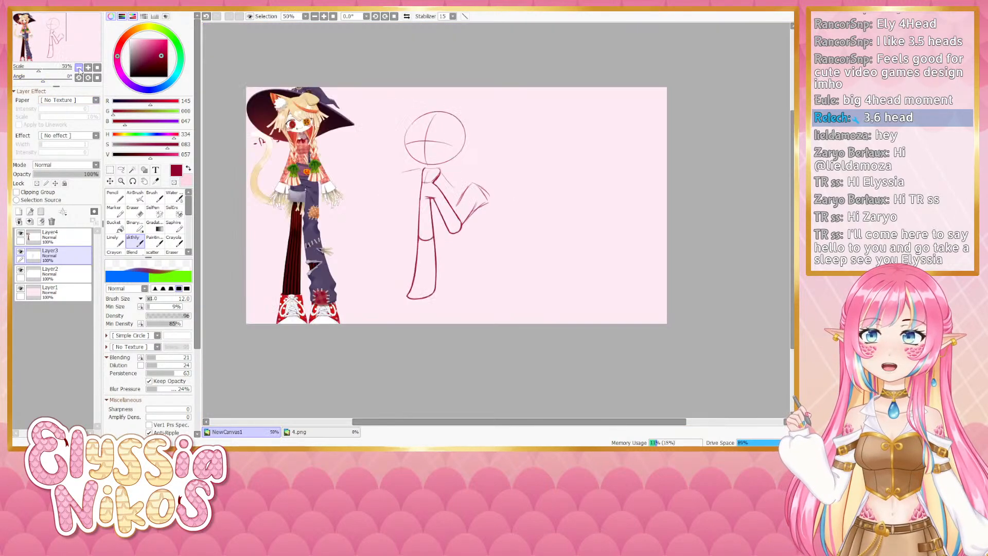
{"action": "left_click", "coordinate": [78, 68]}
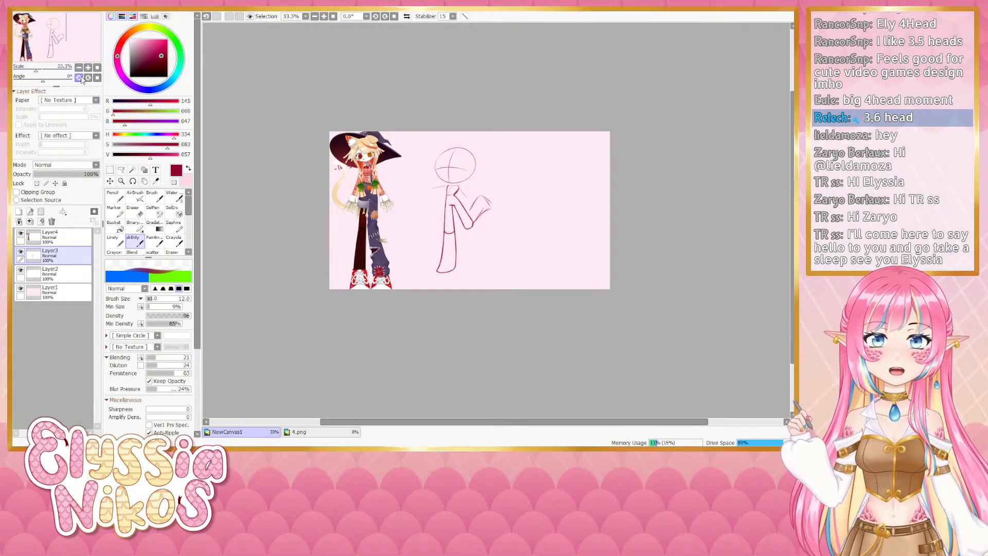
{"action": "left_click", "coordinate": [88, 68]}
{"action": "left_click", "coordinate": [88, 67]}
{"action": "left_click_drag", "start_coordinate": [322, 229], "coordinate": [327, 258]}
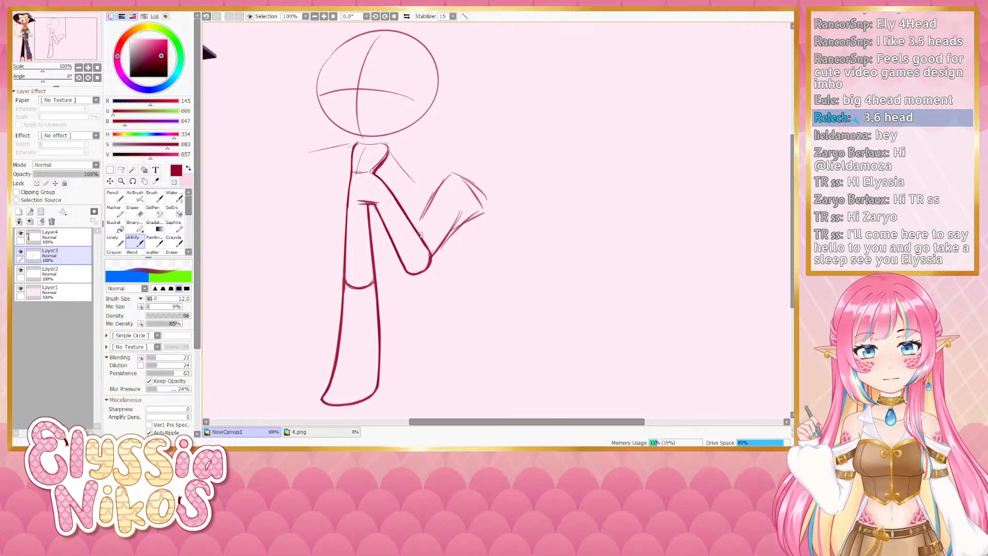
{"action": "mouse_move", "coordinate": [413, 229]}
{"action": "left_mouse_down"}
{"action": "mouse_move", "coordinate": [431, 189]}
{"action": "mouse_move", "coordinate": [451, 174]}
{"action": "left_mouse_up"}
{"action": "key", "text": "ctrl+z"}
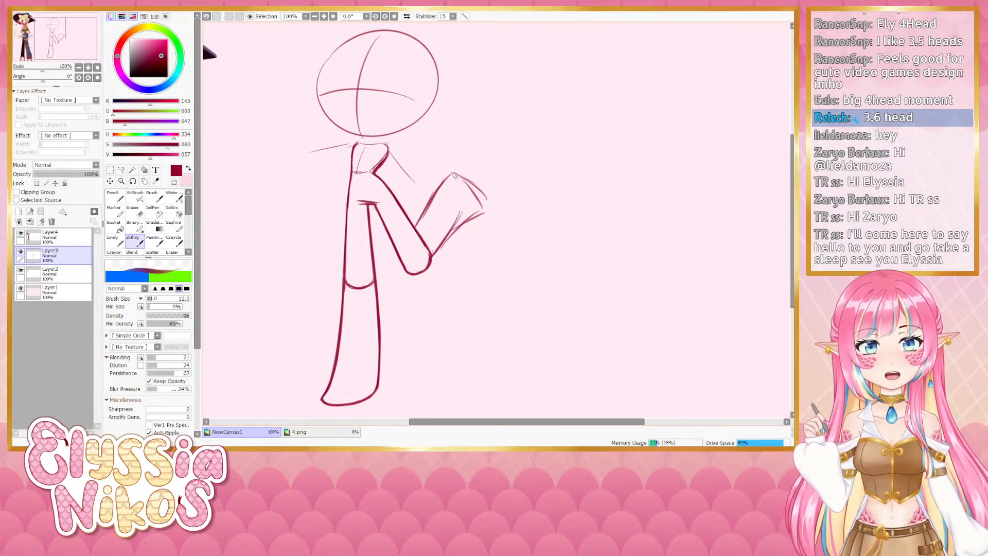
Lasso the hips and both legs, then rotate them slightly counterclockwise and shift them a little to the right
{"action": "scroll", "coordinate": [428, 232], "scroll_direction": "down", "scroll_amount": 3}
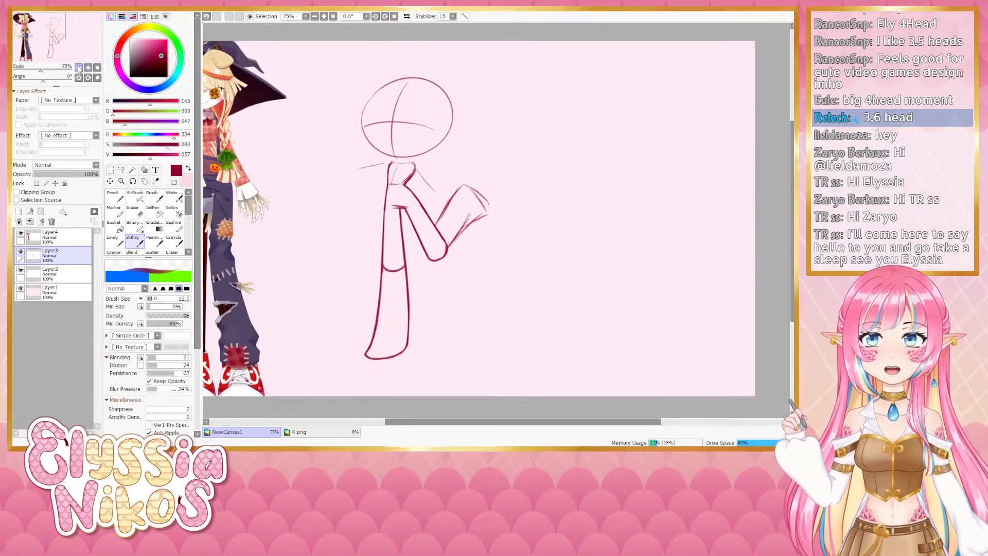
{"action": "left_click_drag", "start_coordinate": [364, 222], "coordinate": [363, 220]}
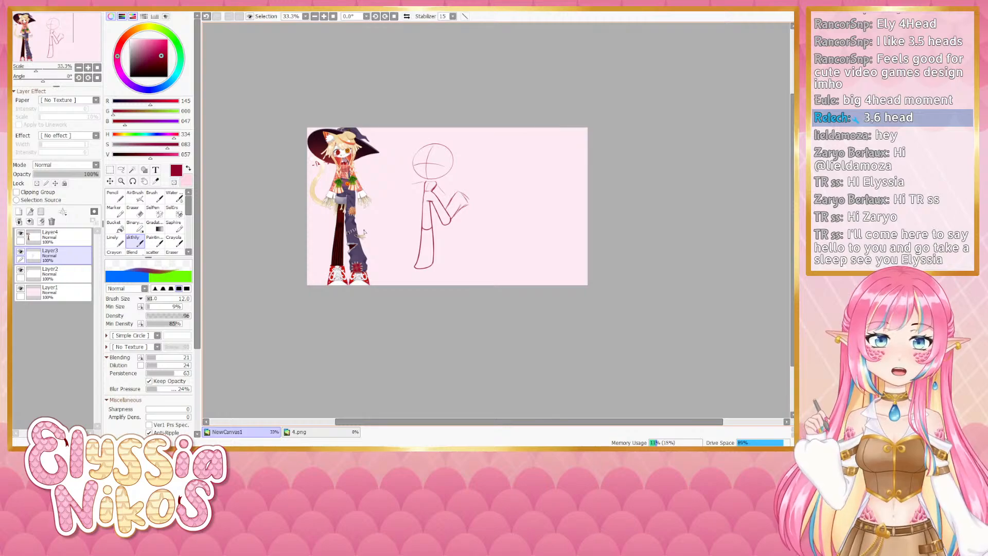
{"action": "left_click", "coordinate": [87, 69]}
{"action": "left_click", "coordinate": [88, 68]}
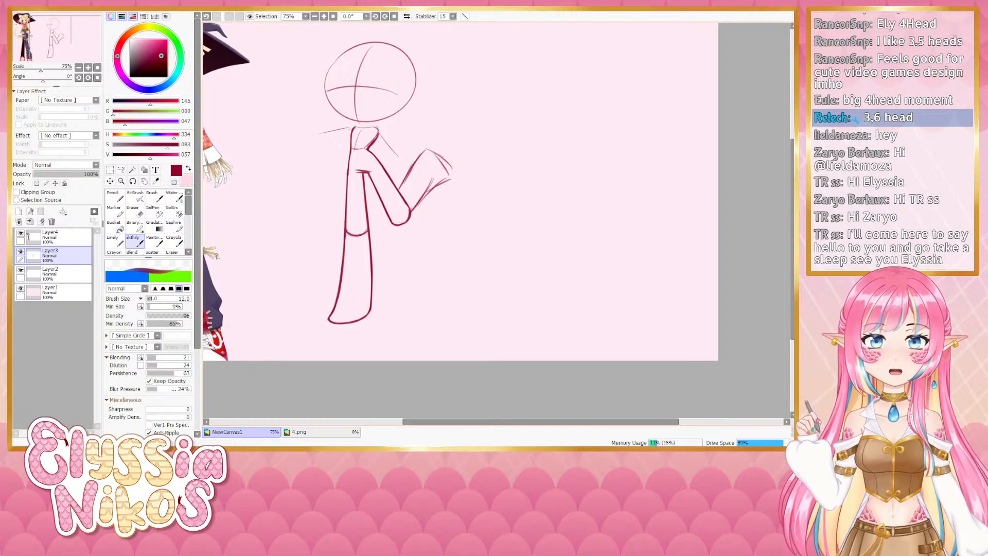
{"action": "left_click", "coordinate": [121, 170]}
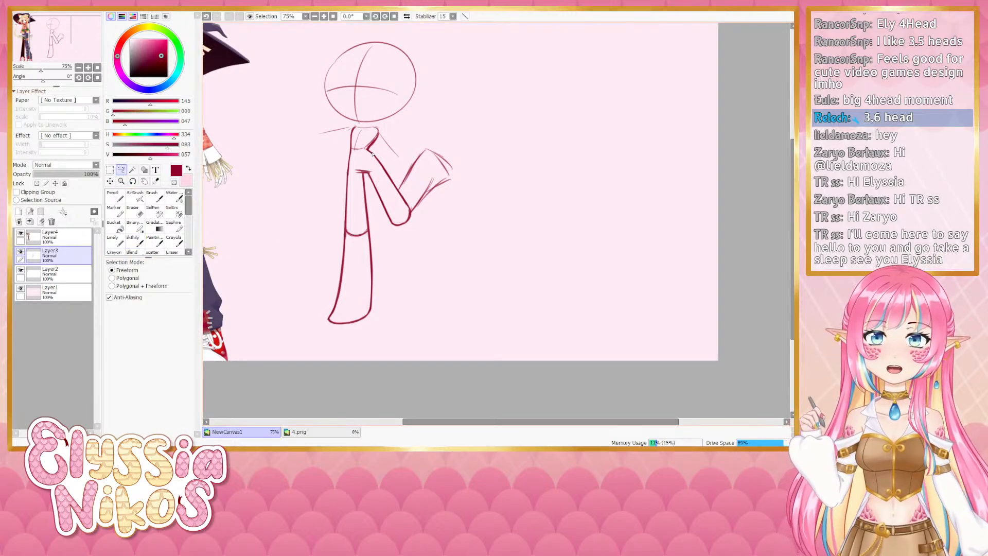
{"action": "mouse_move", "coordinate": [347, 154]}
{"action": "left_mouse_down"}
{"action": "mouse_move", "coordinate": [320, 200]}
{"action": "mouse_move", "coordinate": [297, 363]}
{"action": "mouse_move", "coordinate": [484, 283]}
{"action": "mouse_move", "coordinate": [501, 143]}
{"action": "mouse_move", "coordinate": [430, 147]}
{"action": "mouse_move", "coordinate": [406, 166]}
{"action": "mouse_move", "coordinate": [402, 188]}
{"action": "left_mouse_up"}
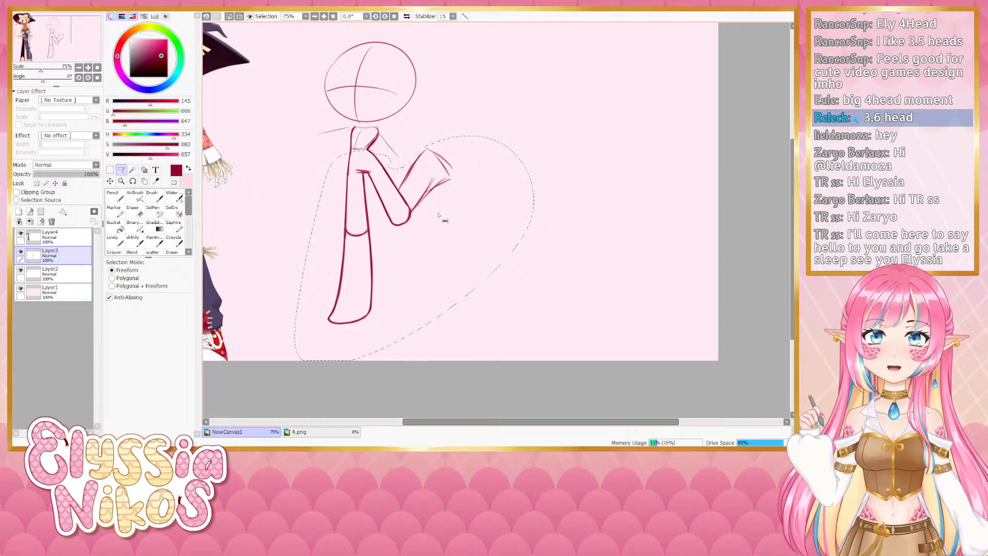
{"action": "key", "text": "ctrl+t"}
{"action": "left_click_drag", "start_coordinate": [497, 348], "coordinate": [505, 347]}
{"action": "left_click_drag", "start_coordinate": [391, 239], "coordinate": [415, 258]}
{"action": "left_click", "coordinate": [127, 341]}
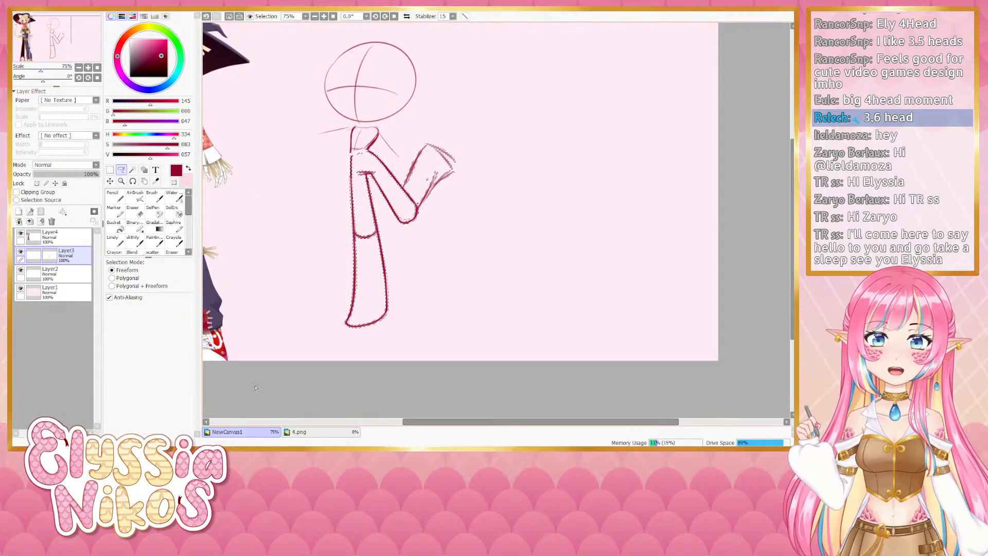
Lasso the head and upper torso, then tilt them slightly clockwise and nudge them right to line up with the legs
{"action": "mouse_move", "coordinate": [380, 35]}
{"action": "left_mouse_down"}
{"action": "mouse_move", "coordinate": [300, 72]}
{"action": "mouse_move", "coordinate": [337, 155]}
{"action": "mouse_move", "coordinate": [414, 149]}
{"action": "left_mouse_up"}
{"action": "key", "text": "ctrl+t"}
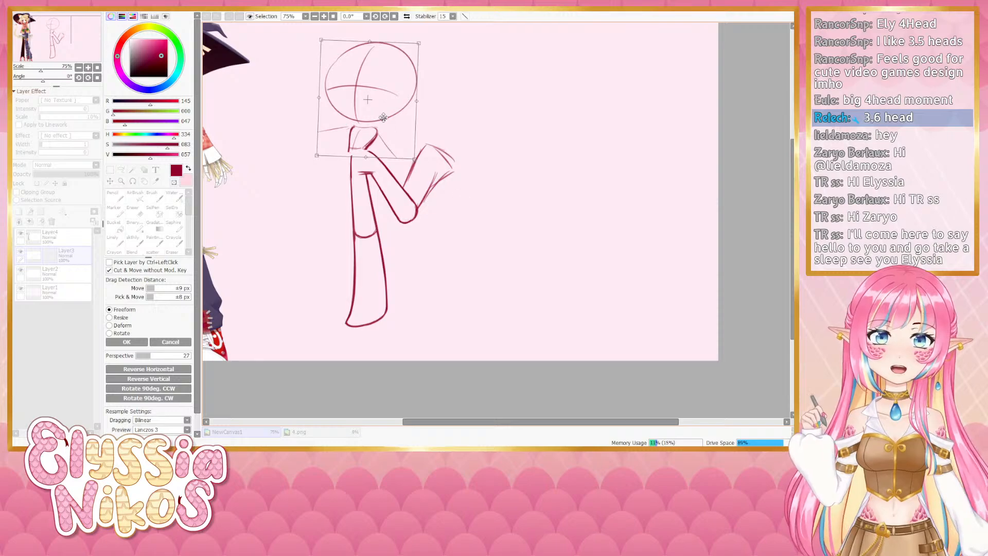
{"action": "left_click_drag", "start_coordinate": [383, 118], "coordinate": [387, 119]}
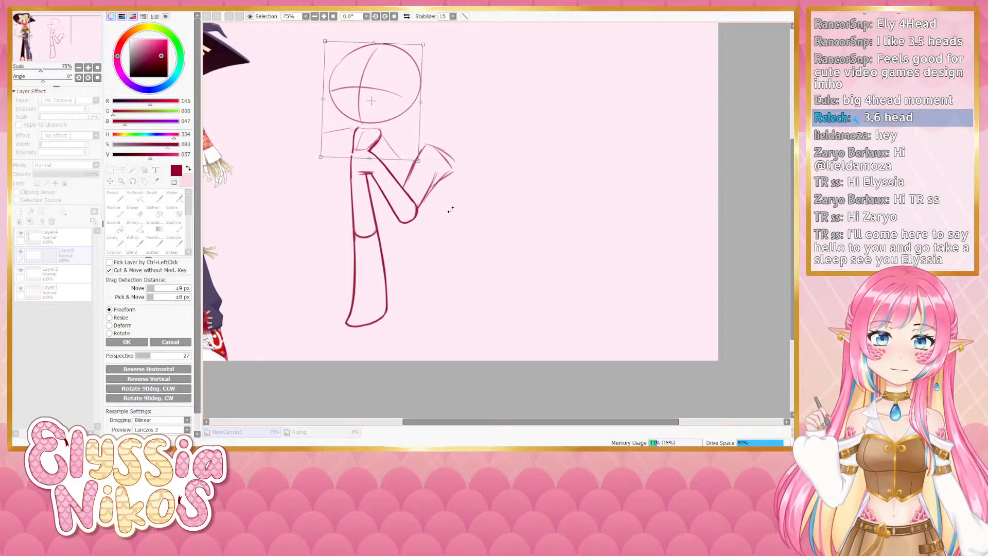
{"action": "left_click_drag", "start_coordinate": [450, 208], "coordinate": [450, 210]}
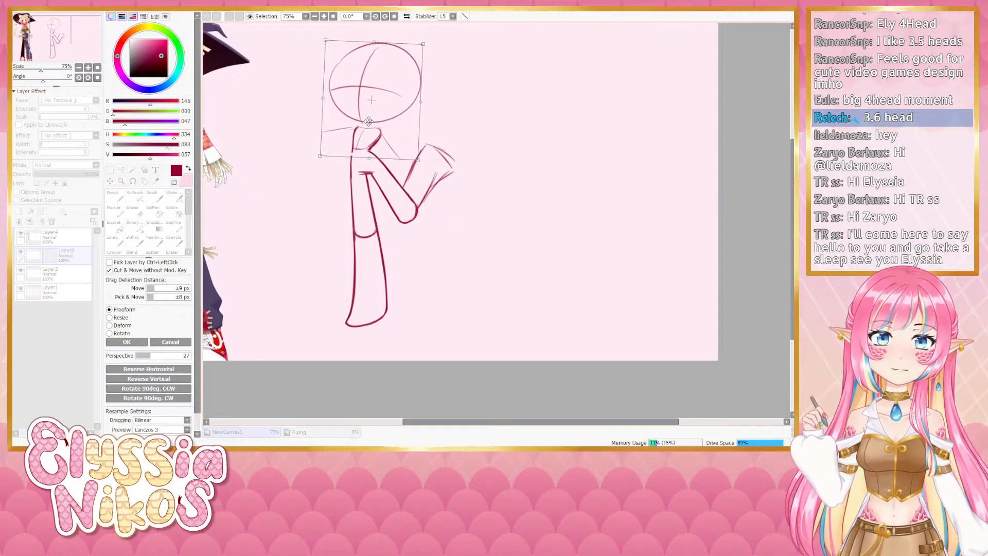
{"action": "left_click", "coordinate": [127, 343]}
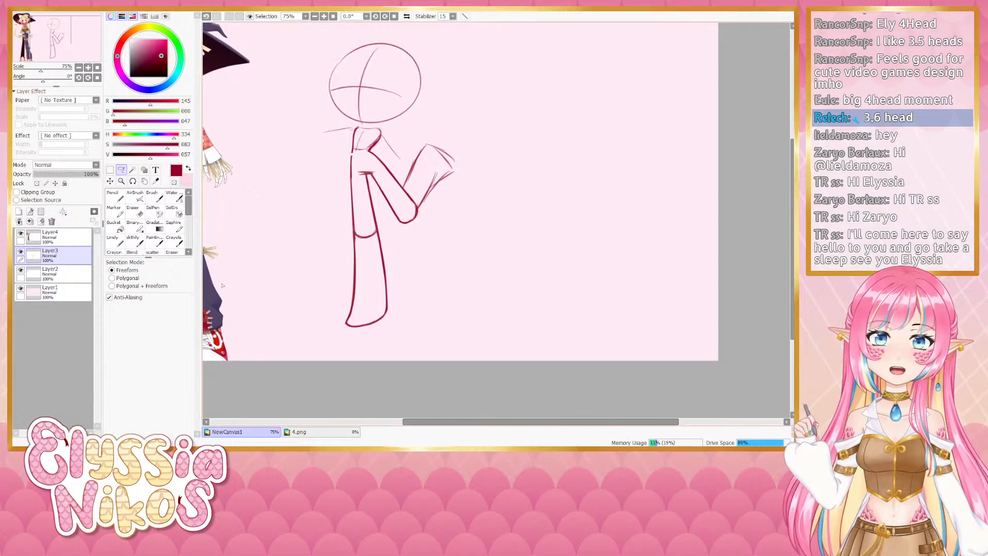
Rotate the whole sketched figure slightly counterclockwise with a free transform
{"action": "left_click", "coordinate": [79, 68]}
{"action": "left_click", "coordinate": [79, 68]}
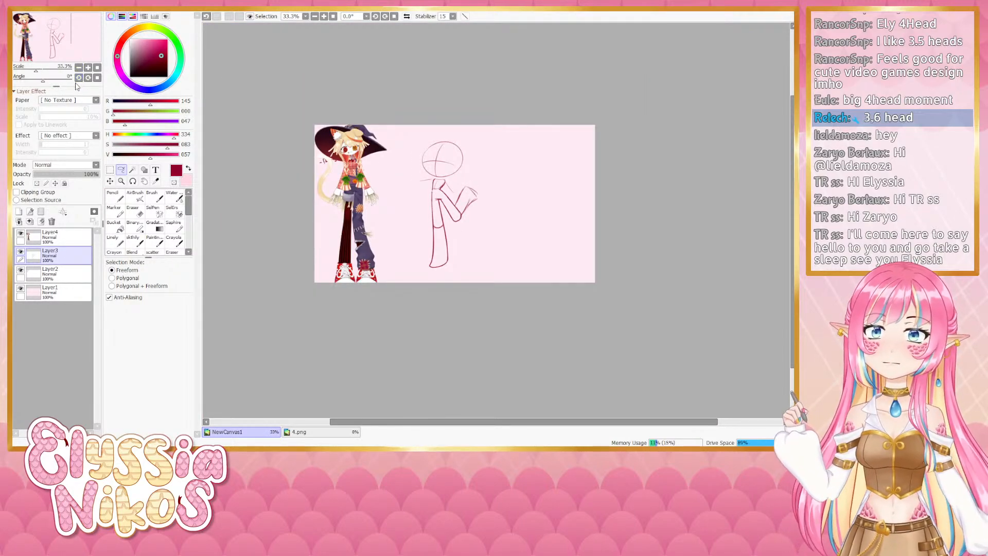
{"action": "key", "text": "ctrl+t"}
{"action": "left_click_drag", "start_coordinate": [498, 309], "coordinate": [474, 323]}
{"action": "left_click_drag", "start_coordinate": [410, 214], "coordinate": [413, 215]}
{"action": "mouse_move", "coordinate": [505, 311]}
{"action": "left_mouse_down"}
{"action": "mouse_move", "coordinate": [410, 307]}
{"action": "mouse_move", "coordinate": [458, 312]}
{"action": "left_mouse_up"}
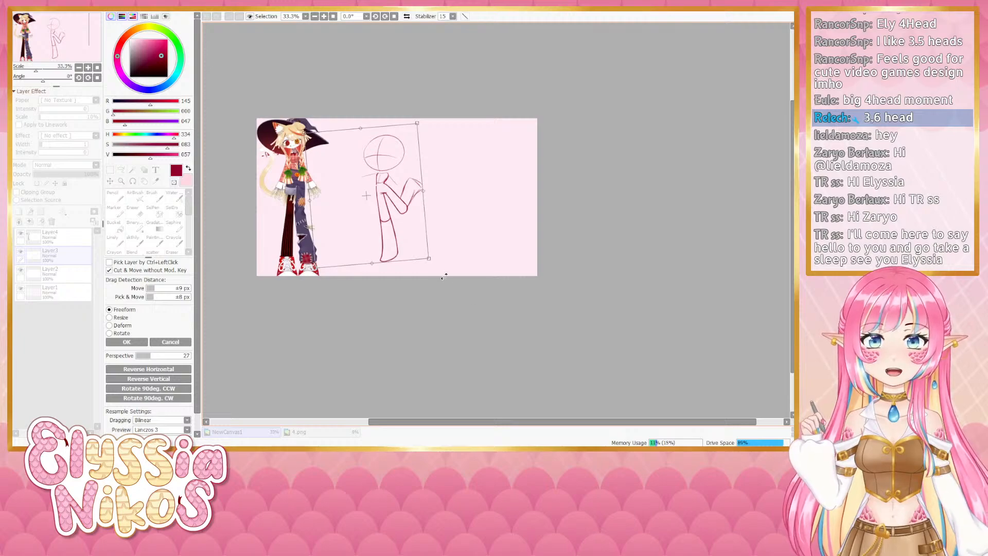
{"action": "left_click_drag", "start_coordinate": [444, 277], "coordinate": [432, 291]}
{"action": "left_click", "coordinate": [126, 341]}
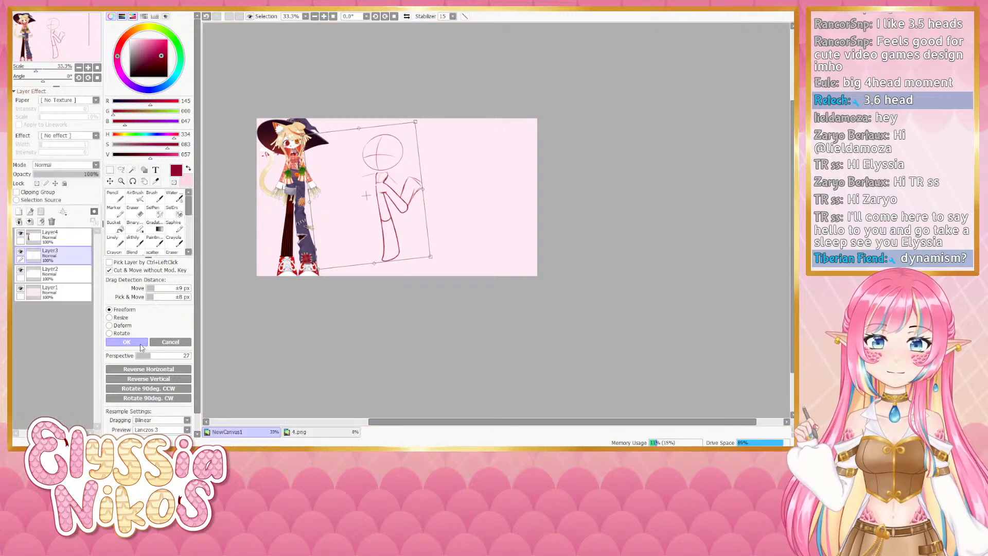
Try to rotate the lassoed standing leg slightly clockwise so it stands more upright under the hips
{"action": "left_click_drag", "start_coordinate": [333, 208], "coordinate": [474, 234]}
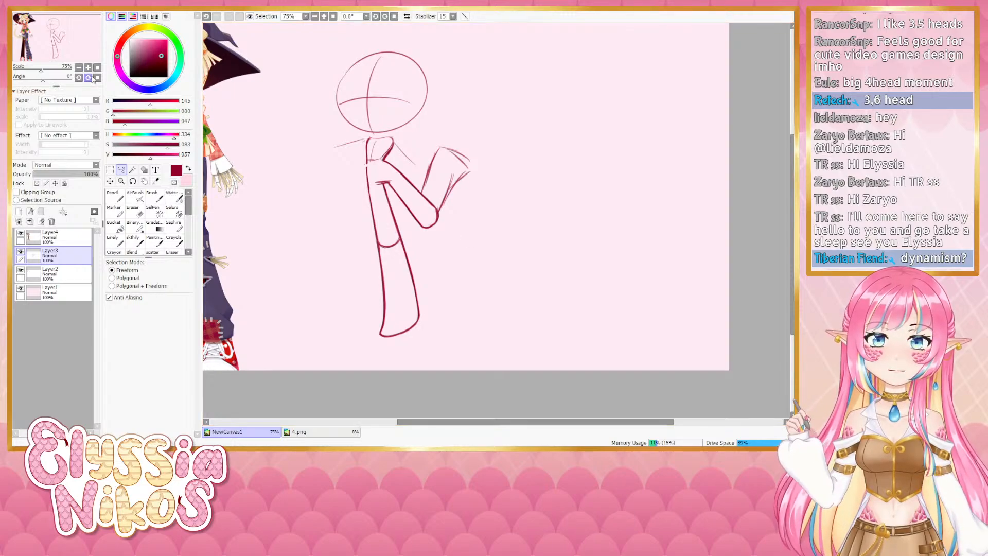
{"action": "left_click", "coordinate": [78, 67]}
{"action": "left_click", "coordinate": [79, 68]}
{"action": "left_click", "coordinate": [88, 68]}
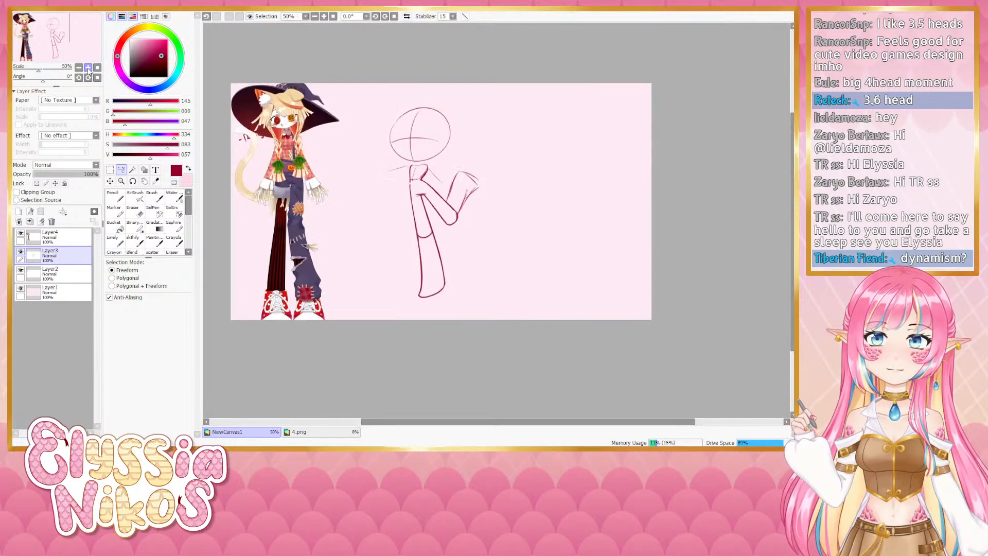
{"action": "left_click", "coordinate": [88, 68]}
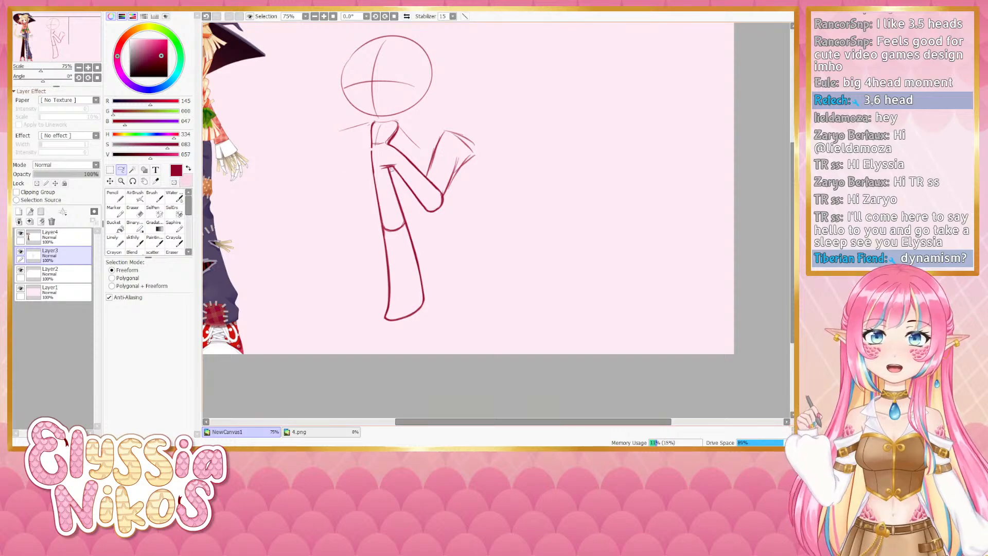
{"action": "mouse_move", "coordinate": [360, 185]}
{"action": "left_mouse_down"}
{"action": "mouse_move", "coordinate": [367, 387]}
{"action": "mouse_move", "coordinate": [446, 308]}
{"action": "mouse_move", "coordinate": [445, 281]}
{"action": "left_mouse_up"}
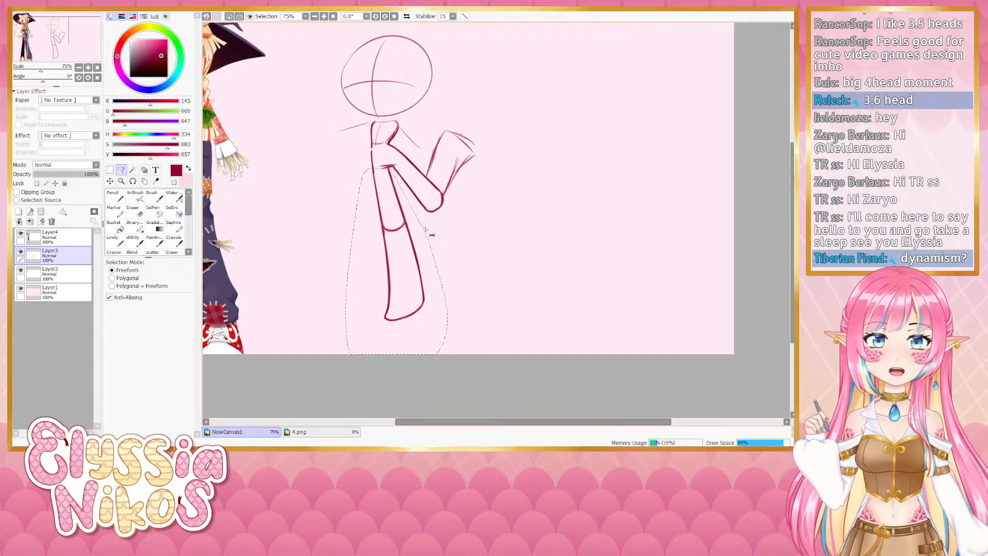
{"action": "key", "text": "ctrl+t"}
{"action": "left_click_drag", "start_coordinate": [389, 246], "coordinate": [384, 248]}
{"action": "left_click_drag", "start_coordinate": [424, 371], "coordinate": [418, 364]}
{"action": "left_click_drag", "start_coordinate": [396, 245], "coordinate": [394, 244]}
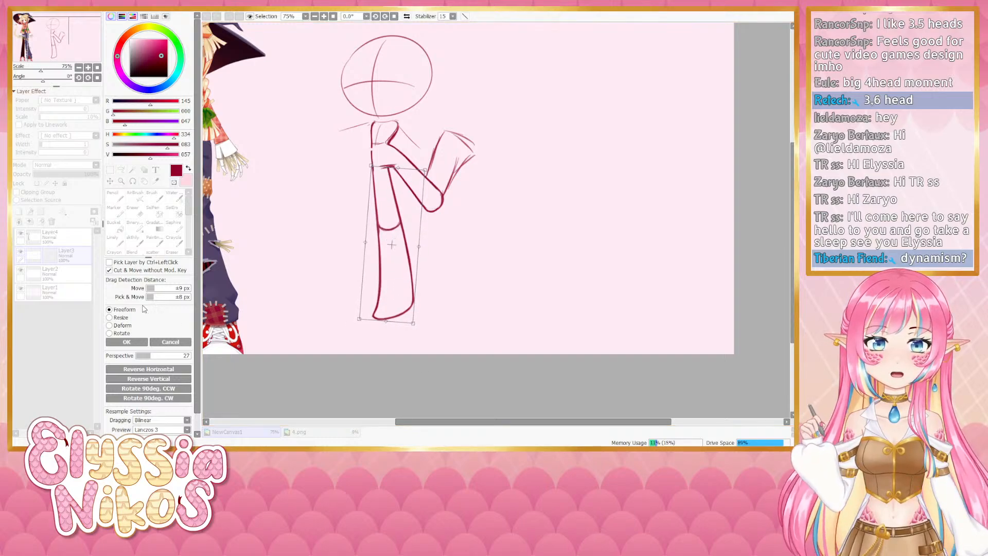
{"action": "left_click", "coordinate": [127, 342]}
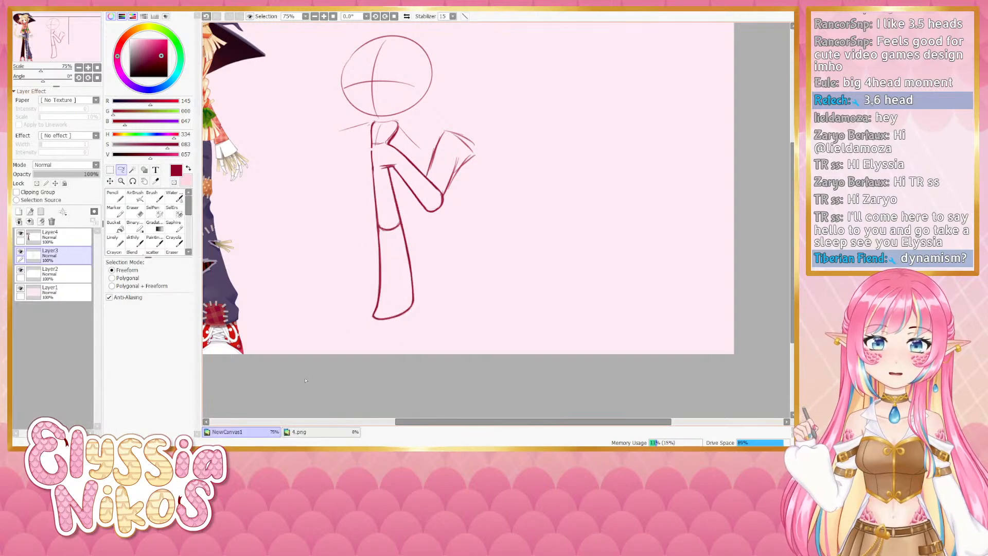
Undo the standing leg's rotation after comparing the figure with the reference
{"action": "left_click", "coordinate": [78, 67]}
{"action": "left_click", "coordinate": [78, 67]}
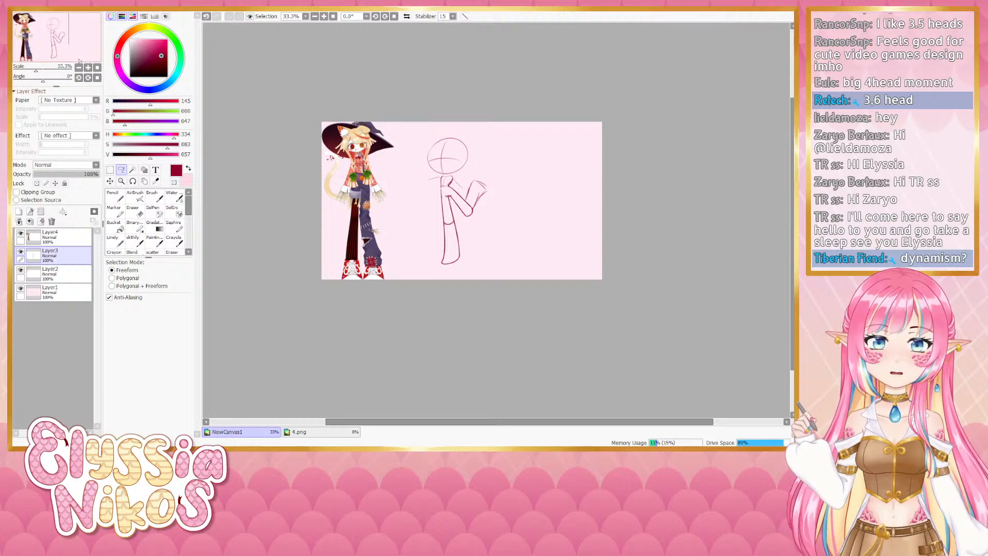
{"action": "left_click", "coordinate": [88, 68]}
{"action": "left_click", "coordinate": [88, 68]}
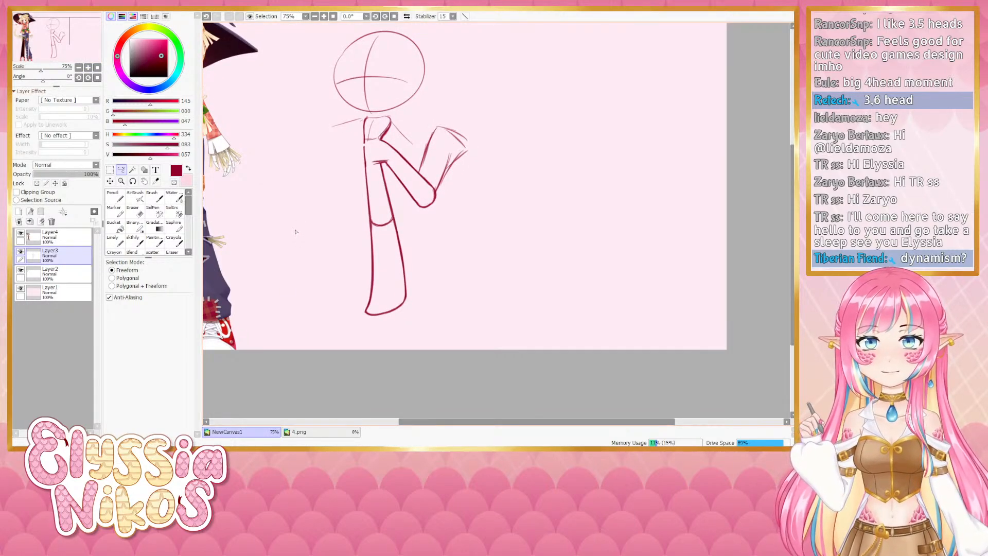
{"action": "key", "text": "ctrl+z"}
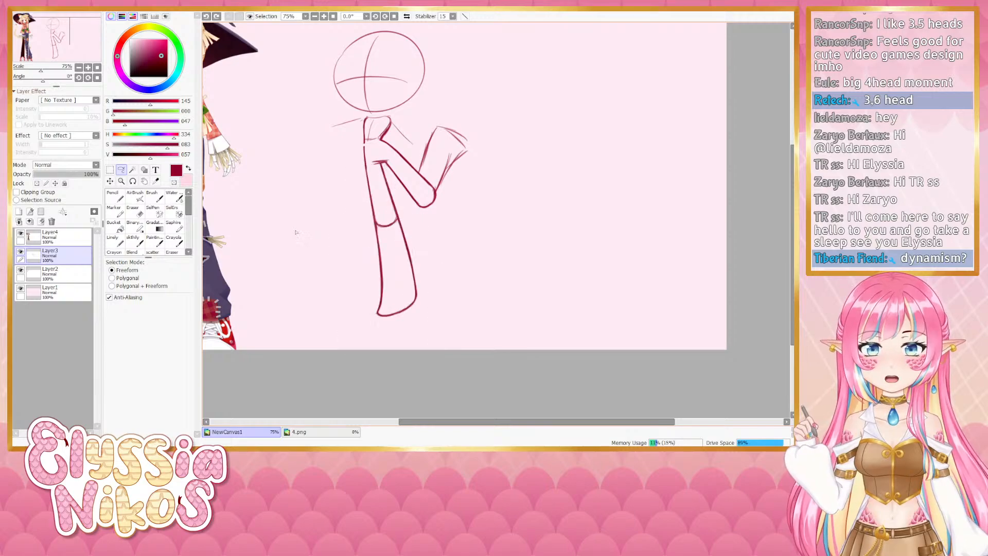
Rotate the whole sketched figure slightly clockwise with a free transform
{"action": "left_click_drag", "start_coordinate": [326, 130], "coordinate": [325, 120]}
{"action": "key", "text": "ctrl+t"}
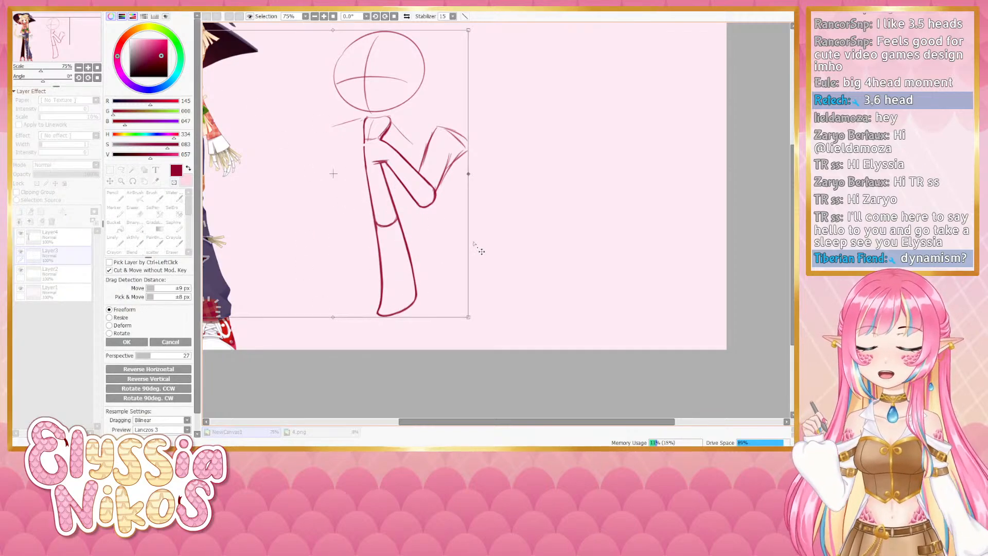
{"action": "mouse_move", "coordinate": [476, 249]}
{"action": "left_mouse_down"}
{"action": "mouse_move", "coordinate": [504, 265]}
{"action": "mouse_move", "coordinate": [506, 326]}
{"action": "left_mouse_up"}
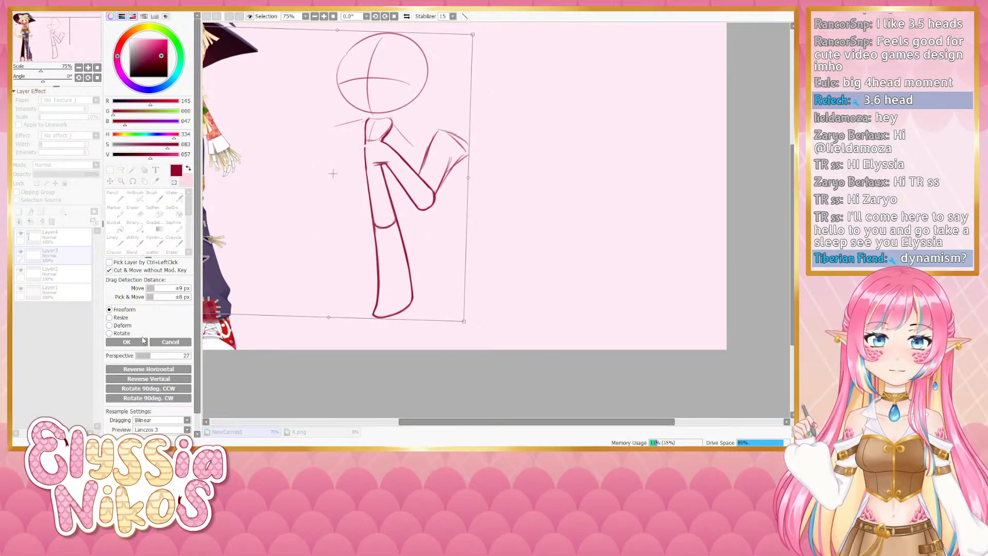
{"action": "left_click", "coordinate": [127, 341]}
Examine the figure's balance and proportions beside the scarecrow reference, both at full-canvas view and close up
{"action": "left_click", "coordinate": [78, 67]}
{"action": "left_click", "coordinate": [77, 67]}
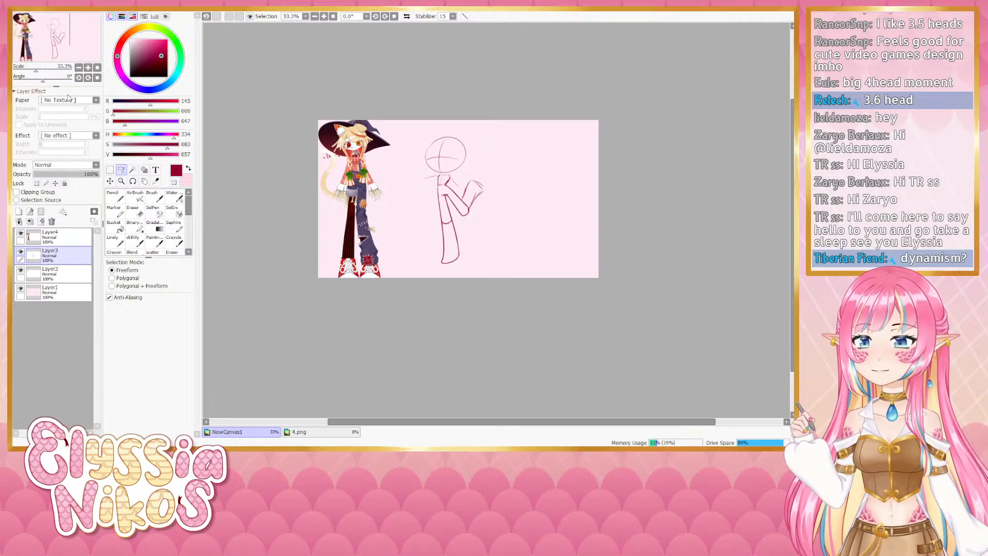
{"action": "left_click_drag", "start_coordinate": [399, 242], "coordinate": [381, 247]}
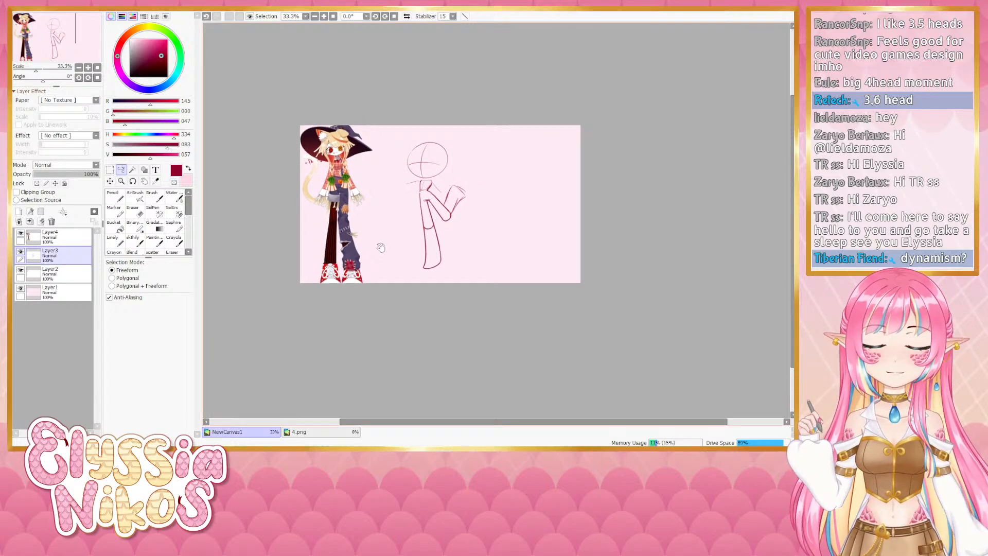
{"action": "left_click", "coordinate": [88, 68]}
{"action": "left_click", "coordinate": [88, 68]}
{"action": "left_click_drag", "start_coordinate": [327, 221], "coordinate": [331, 240]}
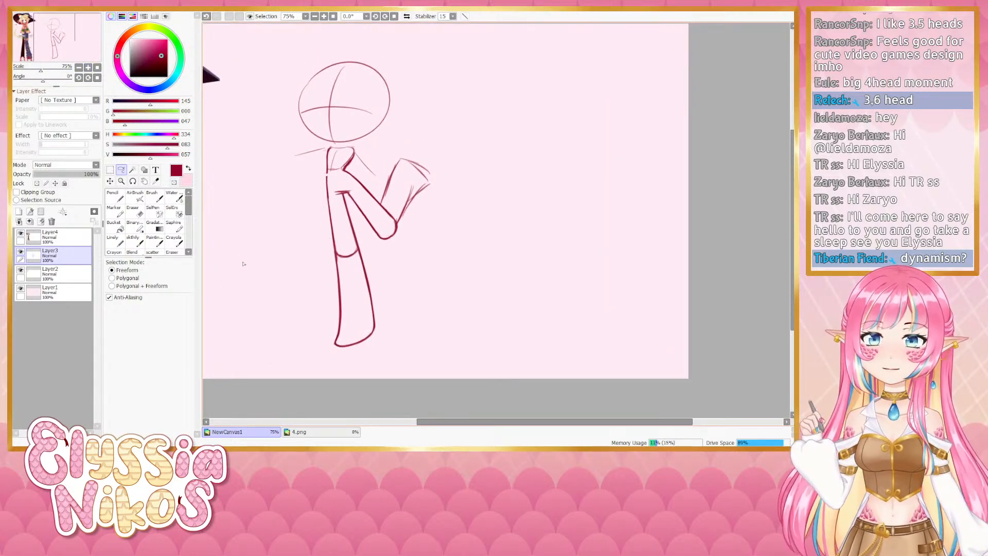
{"action": "left_click_drag", "start_coordinate": [245, 266], "coordinate": [243, 275]}
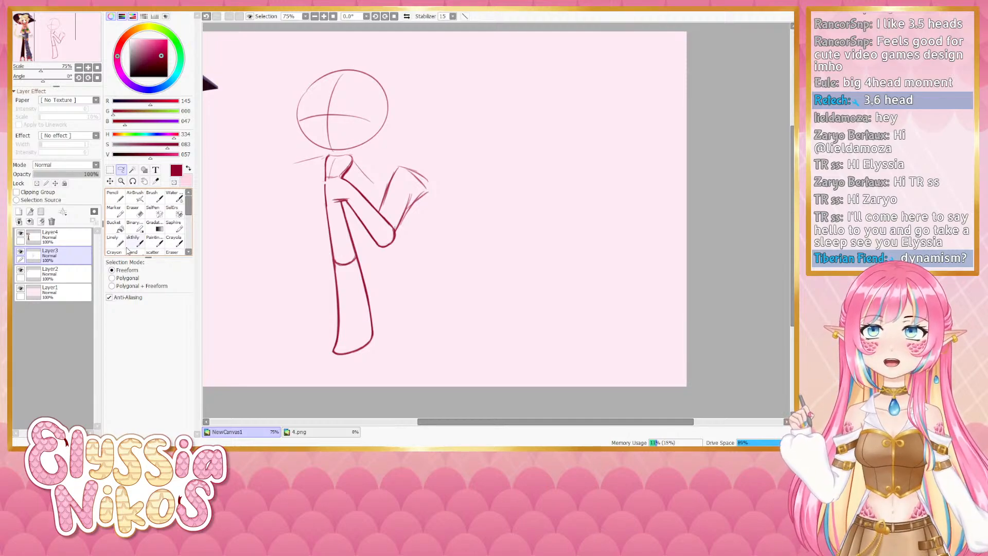
{"action": "left_click_drag", "start_coordinate": [284, 259], "coordinate": [289, 257]}
{"action": "left_click", "coordinate": [79, 68]}
{"action": "left_click", "coordinate": [79, 68]}
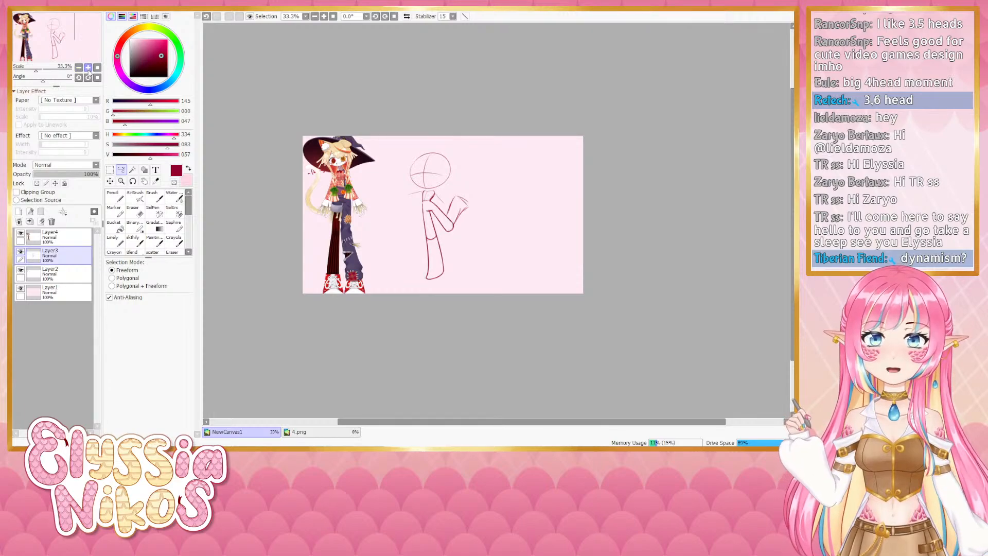
{"action": "left_click", "coordinate": [87, 67]}
{"action": "left_click", "coordinate": [88, 68]}
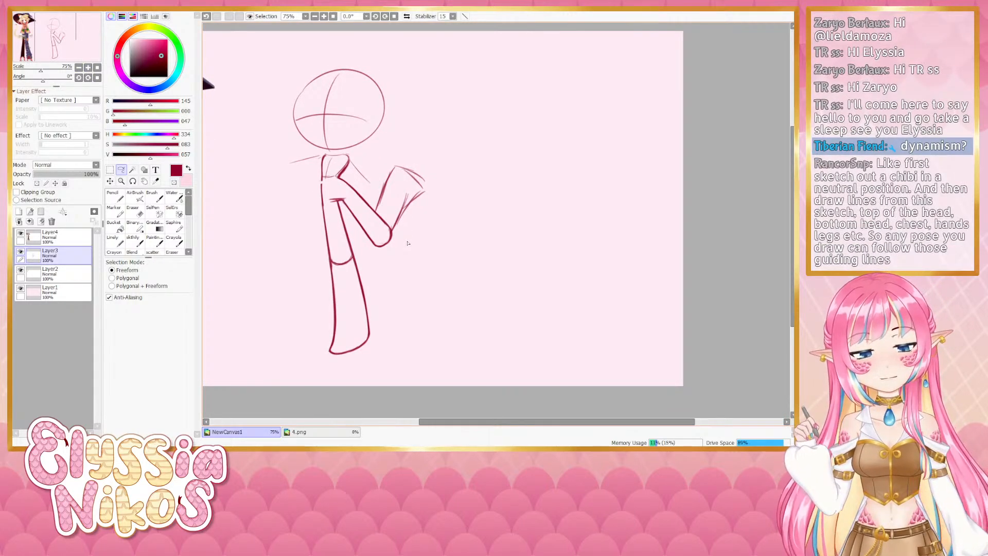
{"action": "left_click_drag", "start_coordinate": [384, 301], "coordinate": [391, 314]}
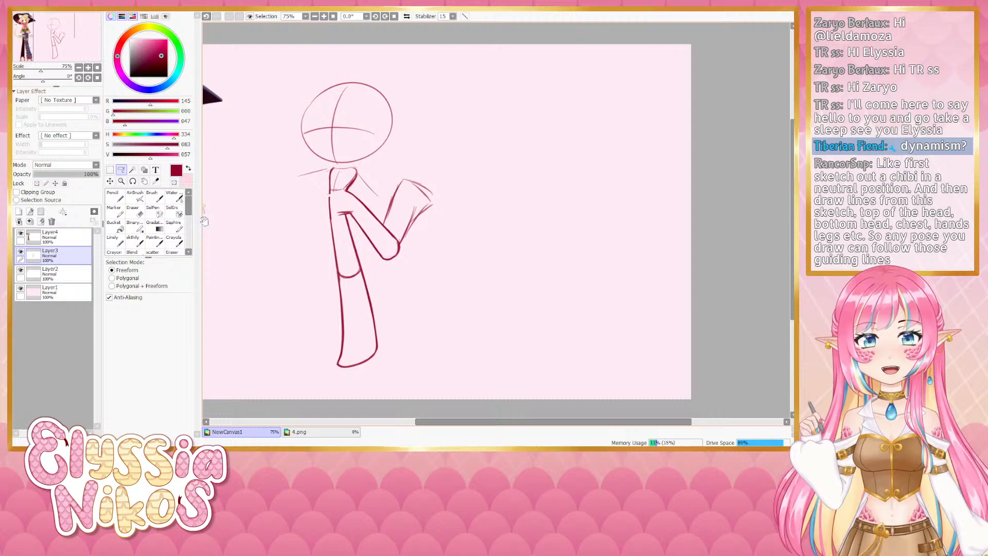
Lasso the head and shoulders, then tilt them slightly clockwise and nudge them into place above the torso
{"action": "left_click", "coordinate": [132, 239]}
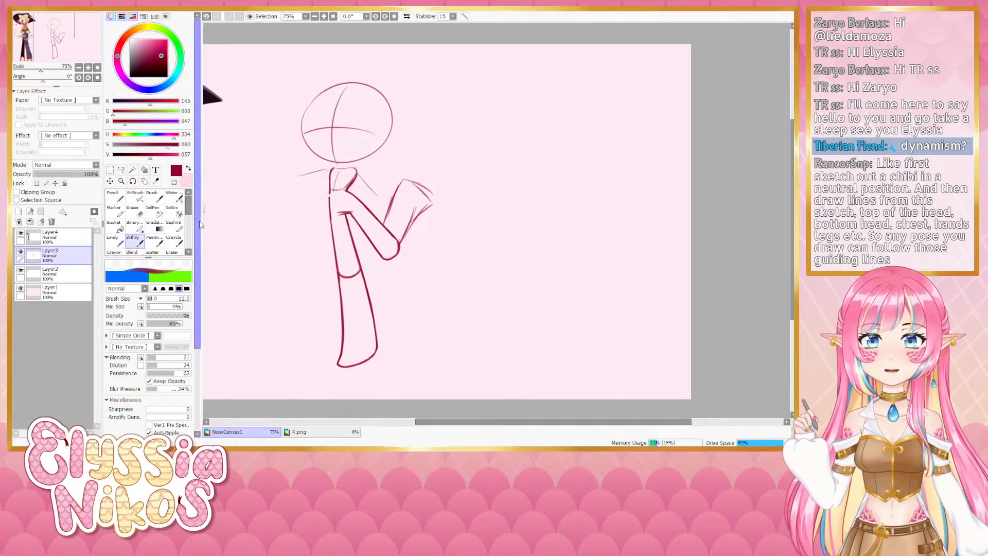
{"action": "left_click", "coordinate": [121, 170]}
{"action": "mouse_move", "coordinate": [390, 68]}
{"action": "left_mouse_down"}
{"action": "mouse_move", "coordinate": [282, 123]}
{"action": "mouse_move", "coordinate": [279, 177]}
{"action": "mouse_move", "coordinate": [305, 196]}
{"action": "mouse_move", "coordinate": [392, 184]}
{"action": "mouse_move", "coordinate": [406, 73]}
{"action": "left_mouse_up"}
{"action": "key", "text": "ctrl+t"}
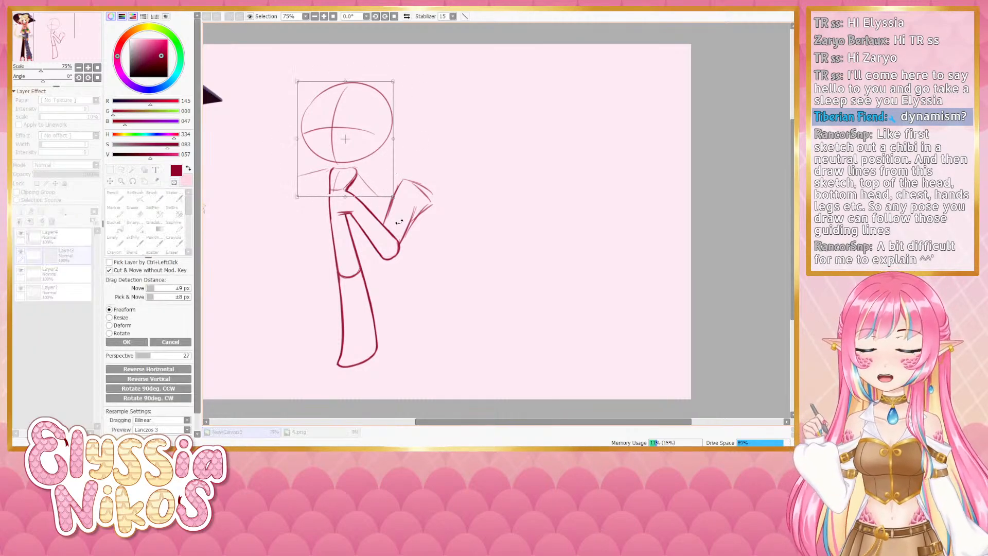
{"action": "left_click_drag", "start_coordinate": [379, 198], "coordinate": [376, 199]}
{"action": "left_click_drag", "start_coordinate": [349, 163], "coordinate": [351, 166]}
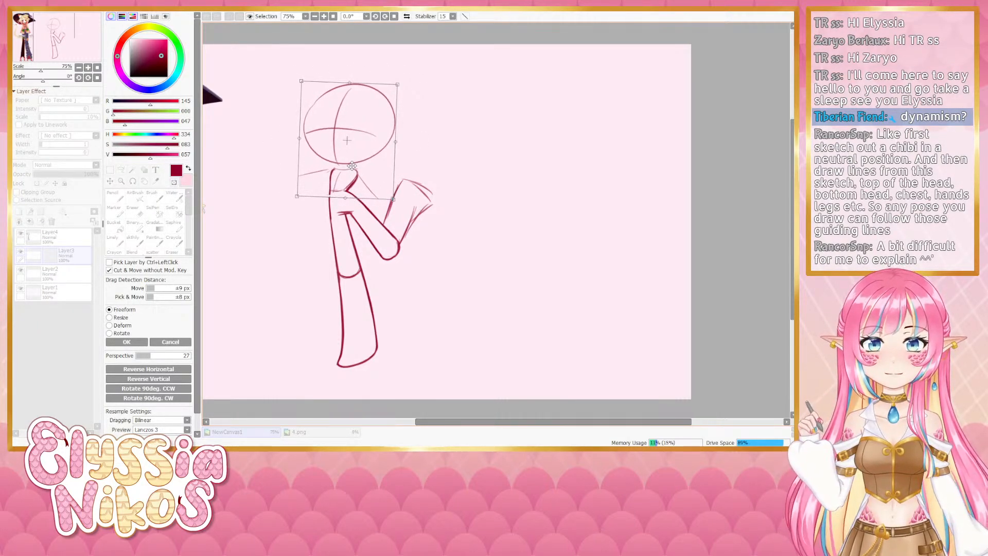
{"action": "left_click", "coordinate": [133, 342]}
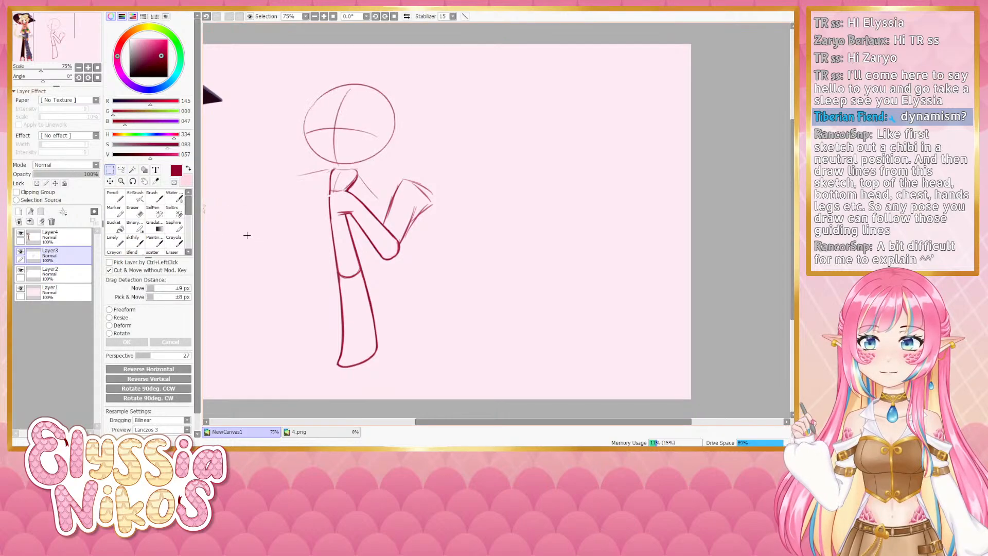
Clean up the lines on the upper torso with the eraser at size 4
{"action": "key", "text": "e"}
{"action": "key", "text": "bracketleft"}
{"action": "key", "text": "bracketleft"}
{"action": "key", "text": "bracketleft"}
{"action": "key", "text": "bracketleft"}
{"action": "key", "text": "bracketleft"}
{"action": "key", "text": "bracketleft"}
{"action": "key", "text": "bracketleft"}
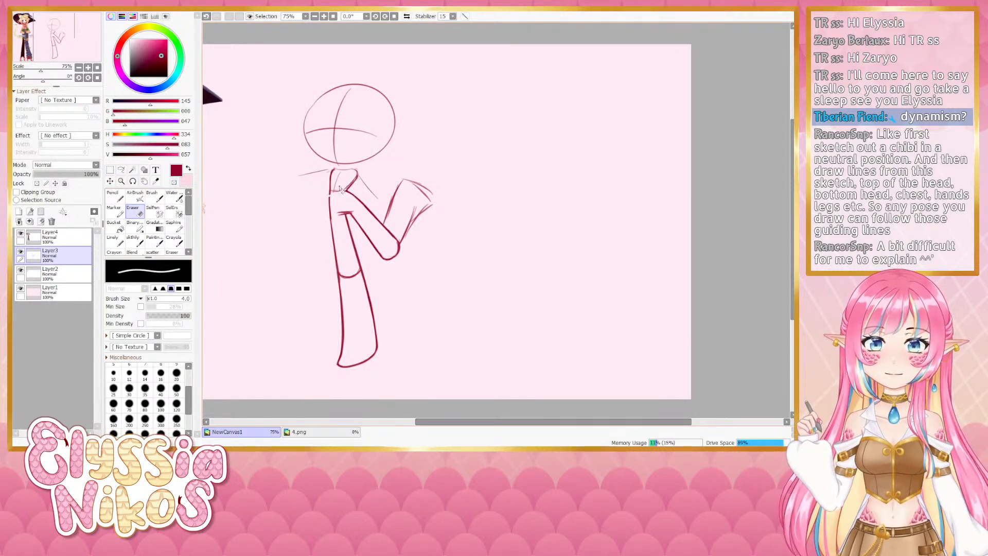
Redraw the torso's left edge with the brush at size 10, joining the upper torso to the hip
{"action": "key", "text": "b"}
{"action": "key", "text": "bracketleft"}
{"action": "key", "text": "bracketleft"}
{"action": "key", "text": "bracketleft"}
{"action": "key", "text": "bracketleft"}
{"action": "key", "text": "bracketleft"}
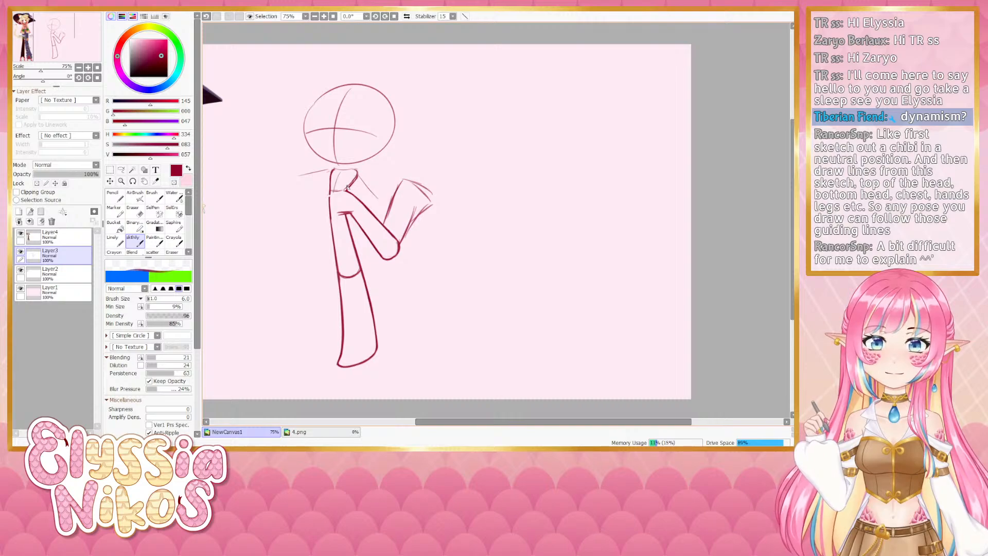
{"action": "key", "text": "bracketright"}
{"action": "key", "text": "bracketright"}
{"action": "key", "text": "bracketright"}
{"action": "key", "text": "bracketright"}
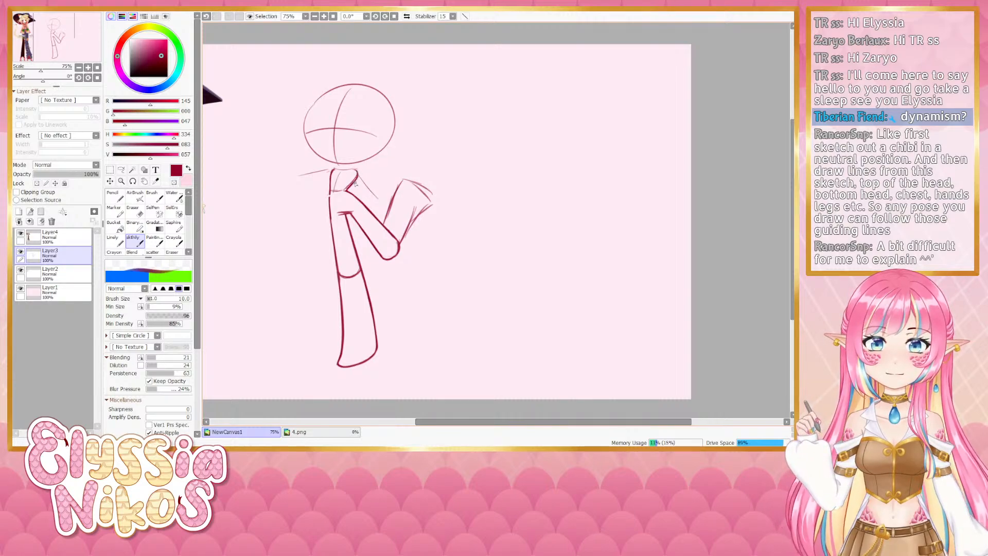
{"action": "left_click_drag", "start_coordinate": [335, 169], "coordinate": [337, 257]}
{"action": "key", "text": "ctrl+z"}
{"action": "key", "text": "ctrl+z"}
{"action": "key", "text": "ctrl+z"}
{"action": "key", "text": "ctrl+z"}
{"action": "key", "text": "ctrl+z"}
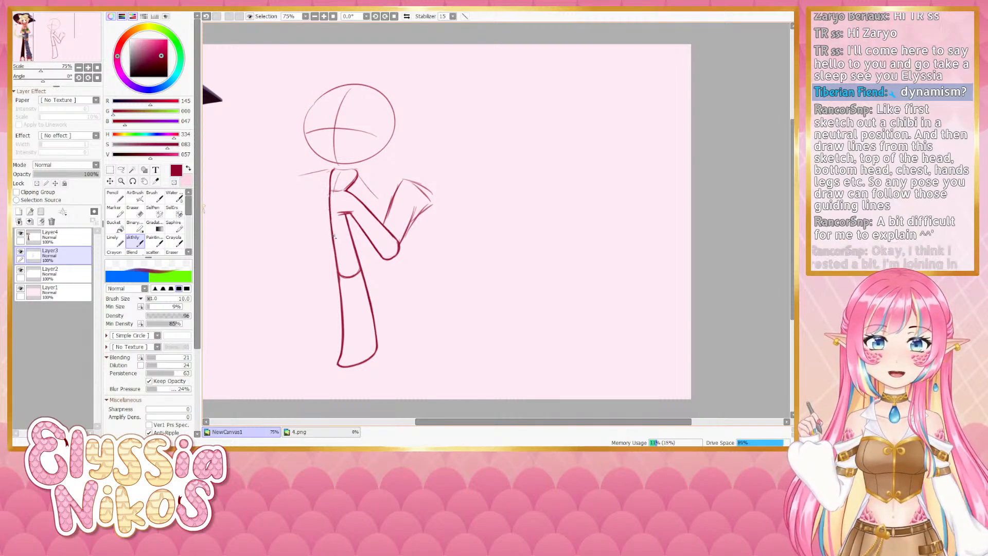
{"action": "left_click_drag", "start_coordinate": [331, 219], "coordinate": [338, 256]}
{"action": "key", "text": "e"}
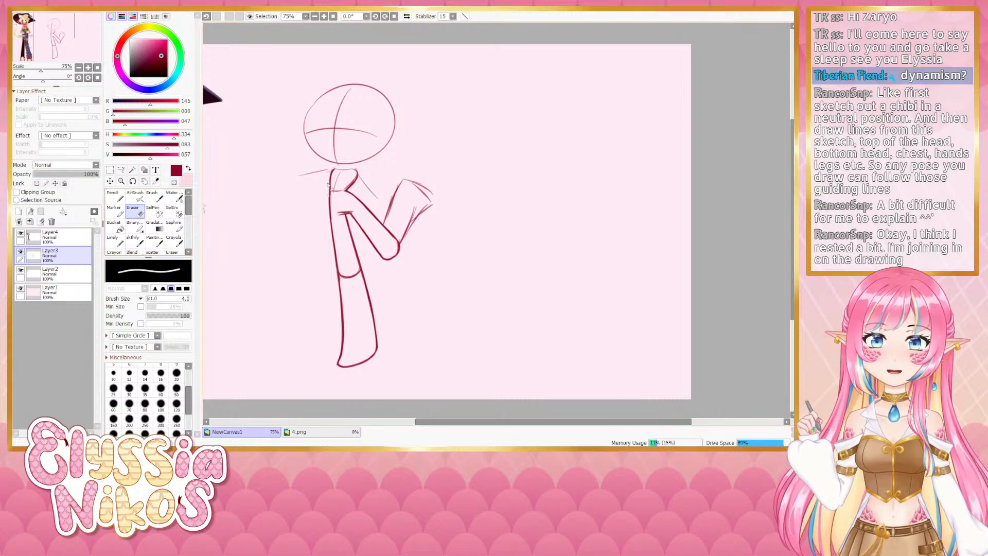
Try to erase the lines around the figure's waist with the eraser at size 12
{"action": "key", "text": "ctrl+z"}
{"action": "key", "text": "]"}
{"action": "key", "text": "]"}
{"action": "key", "text": "]"}
{"action": "key", "text": "]"}
{"action": "key", "text": "]"}
{"action": "key", "text": "]"}
{"action": "key", "text": "]"}
{"action": "mouse_move", "coordinate": [327, 189]}
{"action": "left_mouse_down"}
{"action": "mouse_move", "coordinate": [327, 219]}
{"action": "mouse_move", "coordinate": [327, 208]}
{"action": "mouse_move", "coordinate": [327, 217]}
{"action": "mouse_move", "coordinate": [367, 222]}
{"action": "left_mouse_up"}
{"action": "key", "text": "ctrl+z"}
Draw a short neck joining the head to the torso and tidy it with the eraser
{"action": "key", "text": "space"}
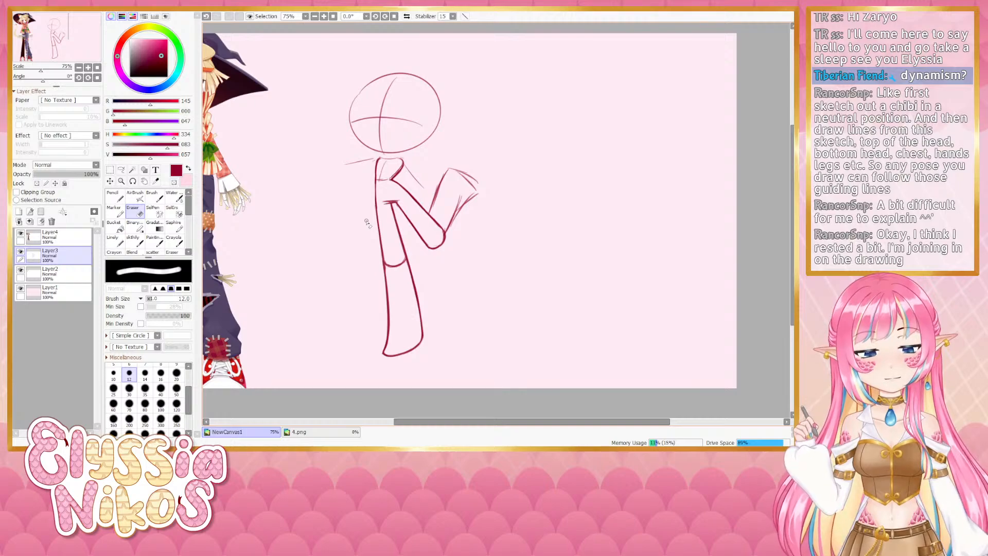
{"action": "mouse_move", "coordinate": [366, 222]}
{"action": "left_mouse_down"}
{"action": "mouse_move", "coordinate": [466, 245]}
{"action": "mouse_move", "coordinate": [450, 277]}
{"action": "left_mouse_up"}
{"action": "left_click", "coordinate": [135, 242]}
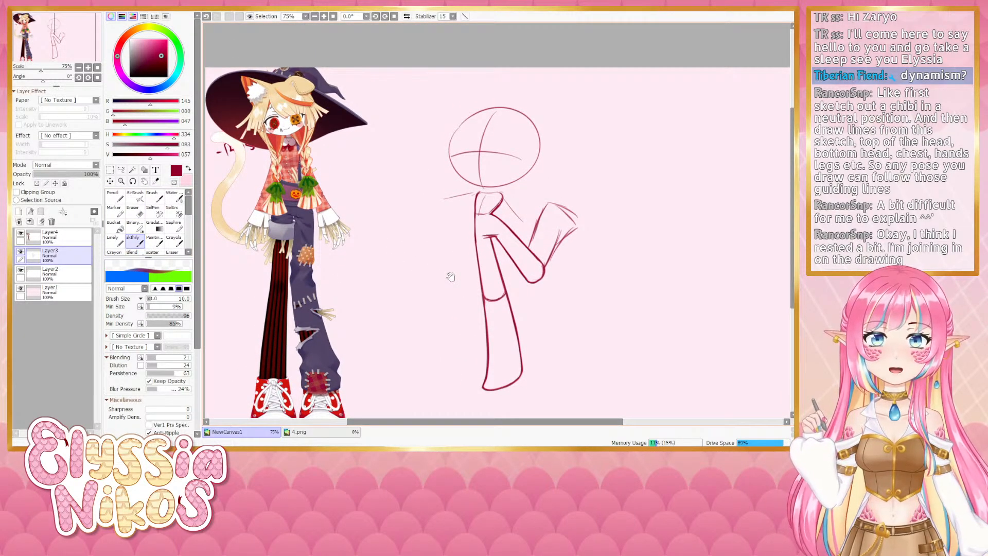
{"action": "left_click_drag", "start_coordinate": [500, 171], "coordinate": [502, 171]}
{"action": "left_click_drag", "start_coordinate": [531, 211], "coordinate": [538, 201]}
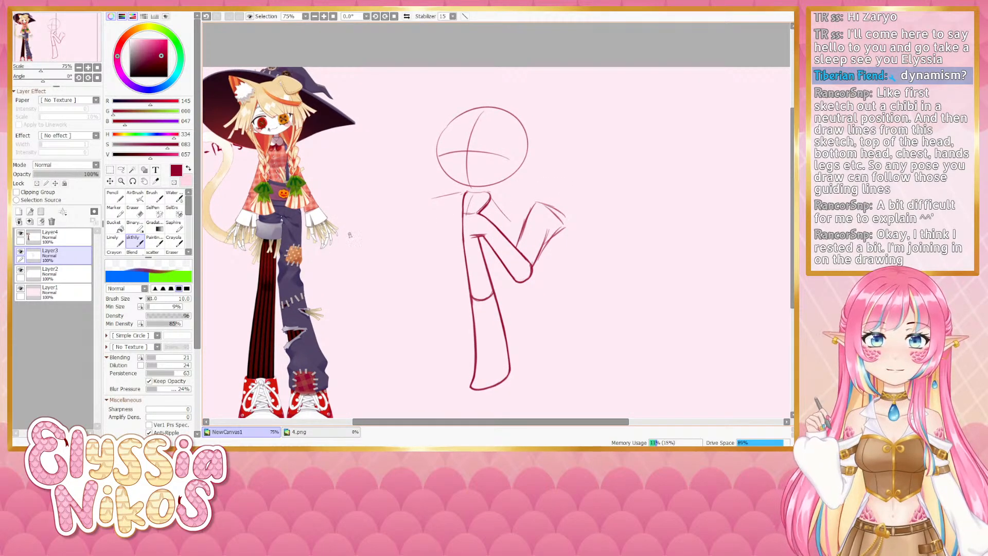
{"action": "left_click_drag", "start_coordinate": [442, 204], "coordinate": [412, 196]}
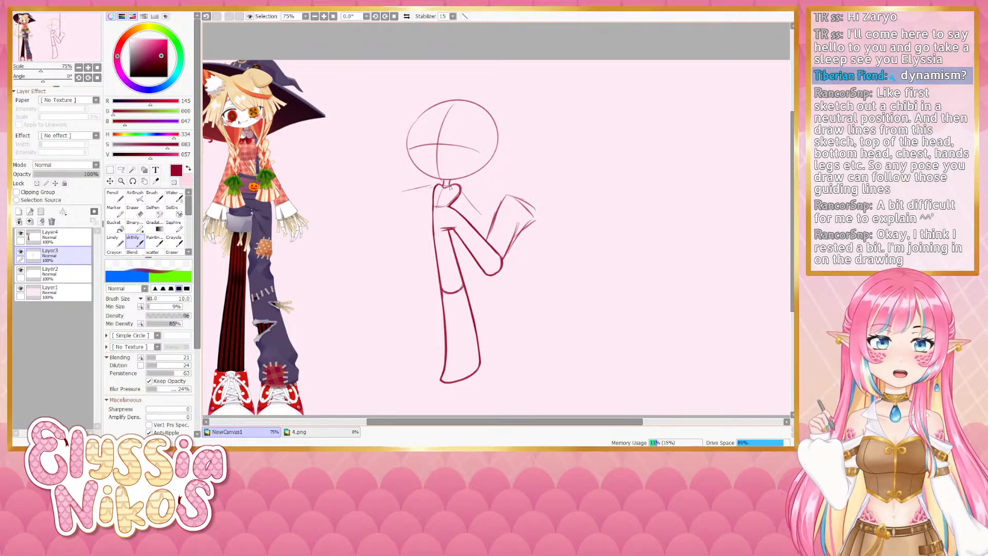
{"action": "key", "text": "e"}
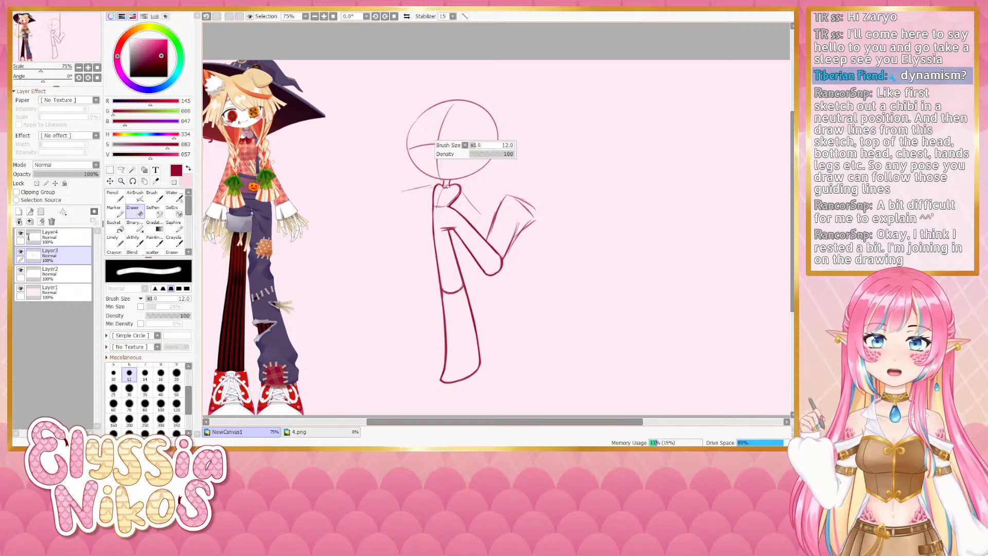
{"action": "mouse_move", "coordinate": [445, 187]}
{"action": "left_mouse_down", "text": "ctrl+alt"}
{"action": "mouse_move", "coordinate": [456, 187]}
{"action": "mouse_move", "coordinate": [444, 183]}
{"action": "left_mouse_up", "text": "ctrl+alt"}
{"action": "key", "text": "e"}
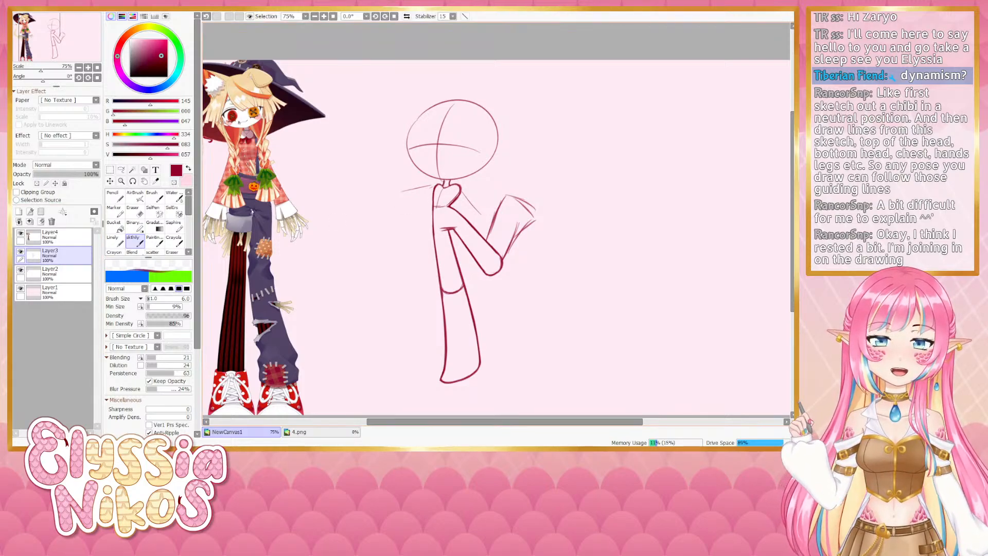
Try to redraw the curve on the right side of the upper torso with the brush at size 7
{"action": "key", "text": "bracketright"}
{"action": "key", "text": "ctrl+z"}
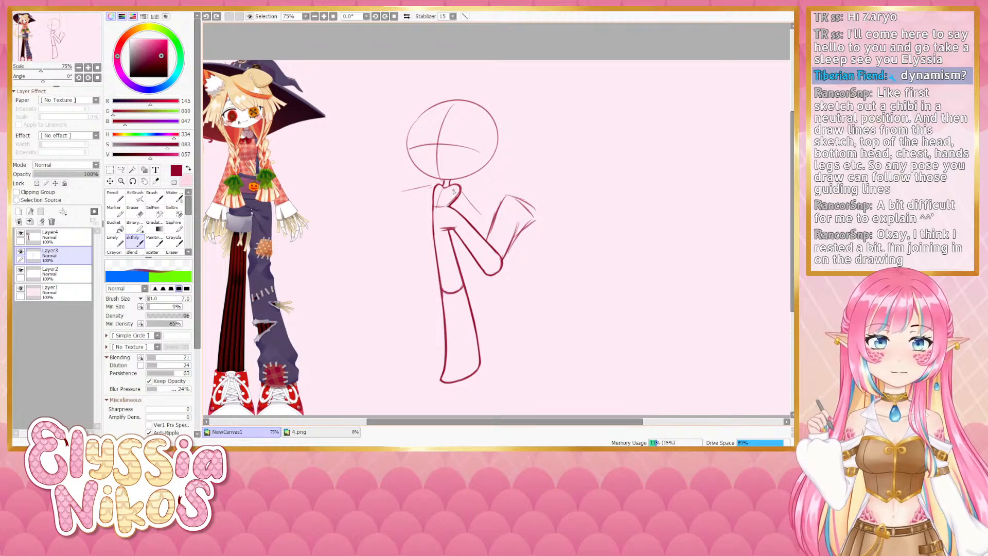
{"action": "left_click_drag", "start_coordinate": [455, 189], "coordinate": [449, 204]}
{"action": "key", "text": "ctrl+z"}
{"action": "key", "text": "ctrl+z"}
{"action": "key", "text": "ctrl+z"}
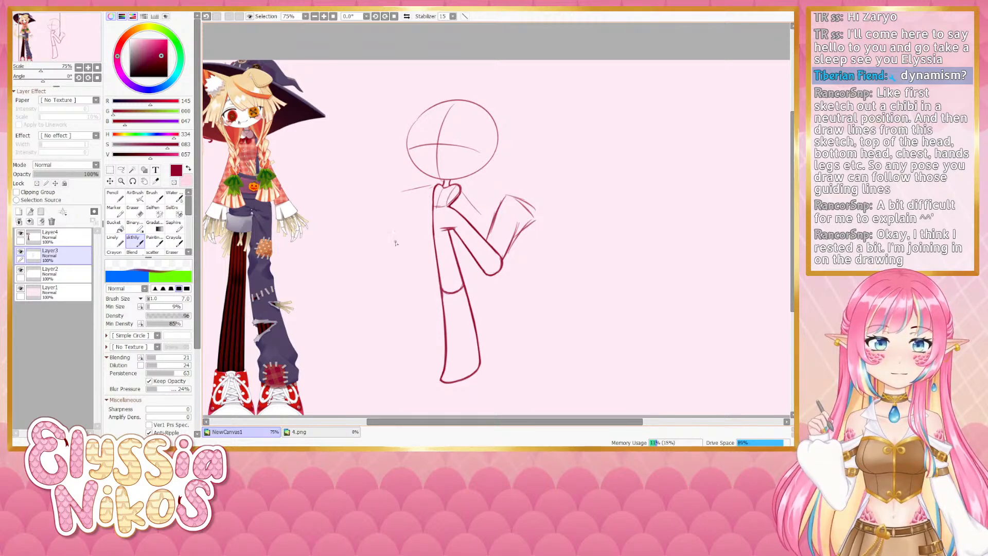
Draw a rounded shoulder on the left side of the torso at brush size 11 and undo the extra chest strokes
{"action": "mouse_move", "coordinate": [395, 243]}
{"action": "left_mouse_down"}
{"action": "mouse_move", "coordinate": [439, 216]}
{"action": "mouse_move", "coordinate": [412, 217]}
{"action": "left_mouse_up"}
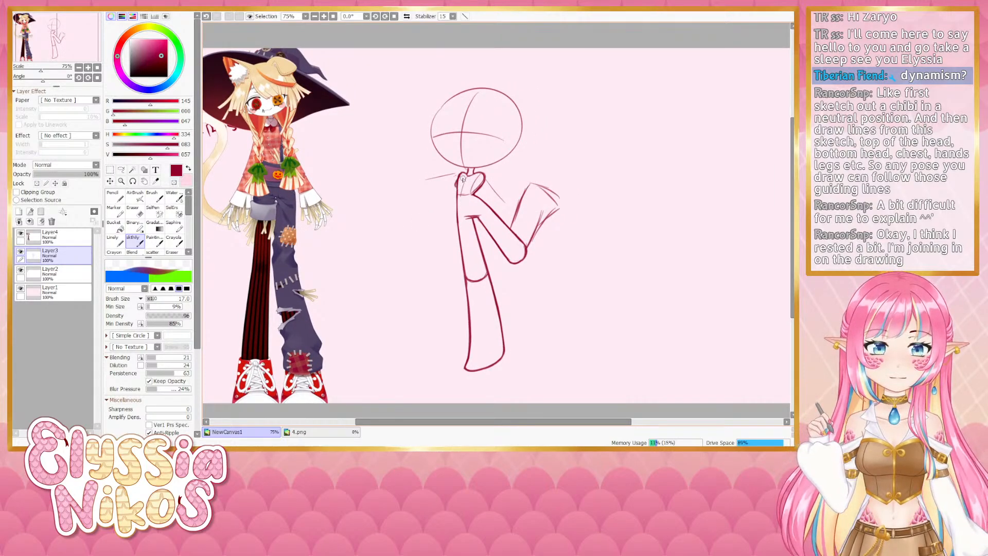
{"action": "left_click_drag", "start_coordinate": [462, 178], "coordinate": [456, 180]}
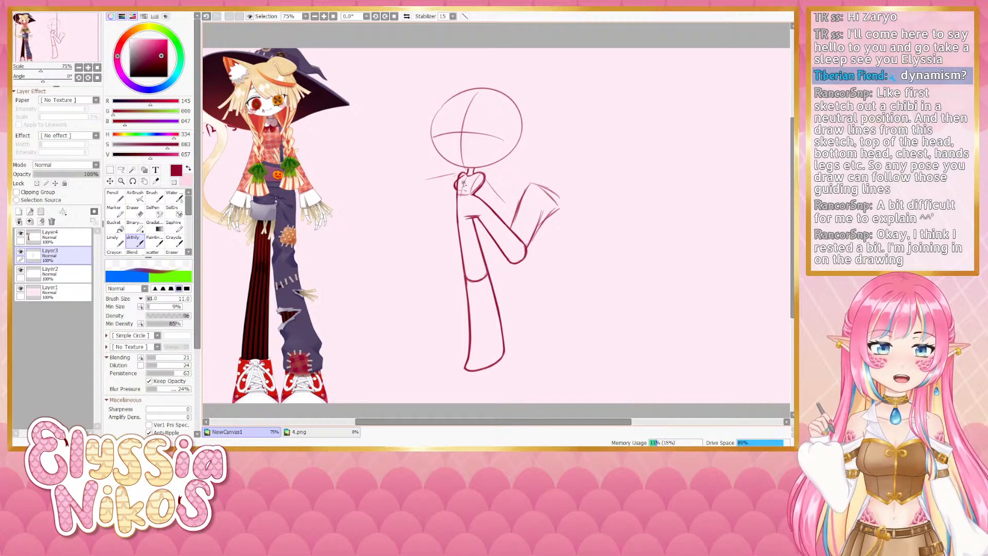
{"action": "key", "text": "ctrl+z"}
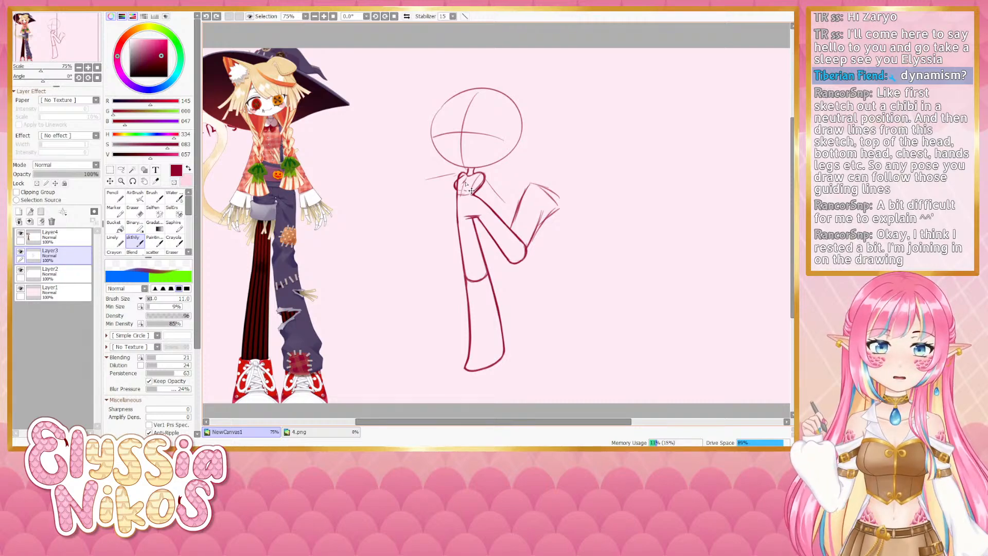
{"action": "left_click_drag", "start_coordinate": [467, 178], "coordinate": [462, 193]}
{"action": "key", "text": "ctrl+z"}
{"action": "key", "text": "ctrl+z"}
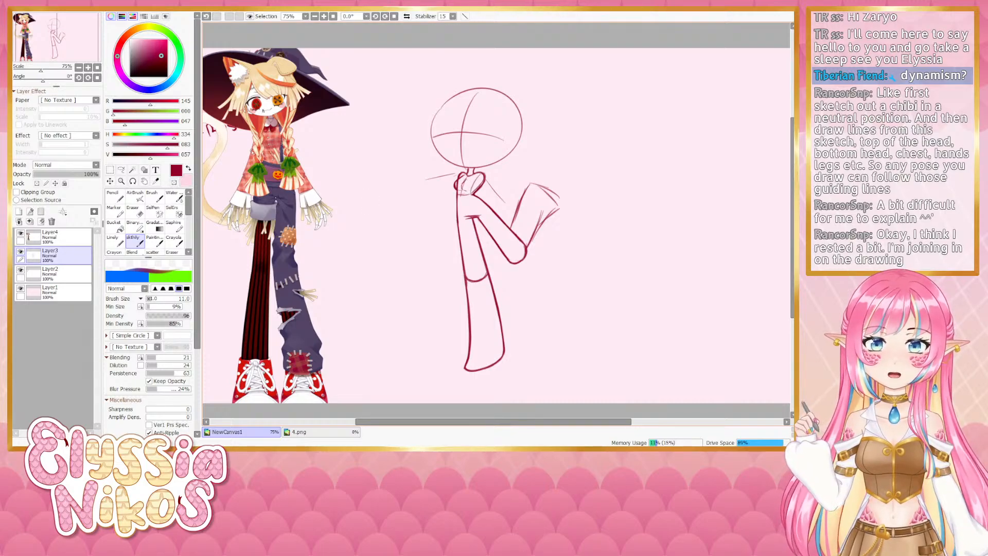
Add a new layer on top of the scarecrow reference, with its torso shown at 300%
{"action": "left_click", "coordinate": [88, 68]}
{"action": "left_click_drag", "start_coordinate": [332, 189], "coordinate": [521, 306]}
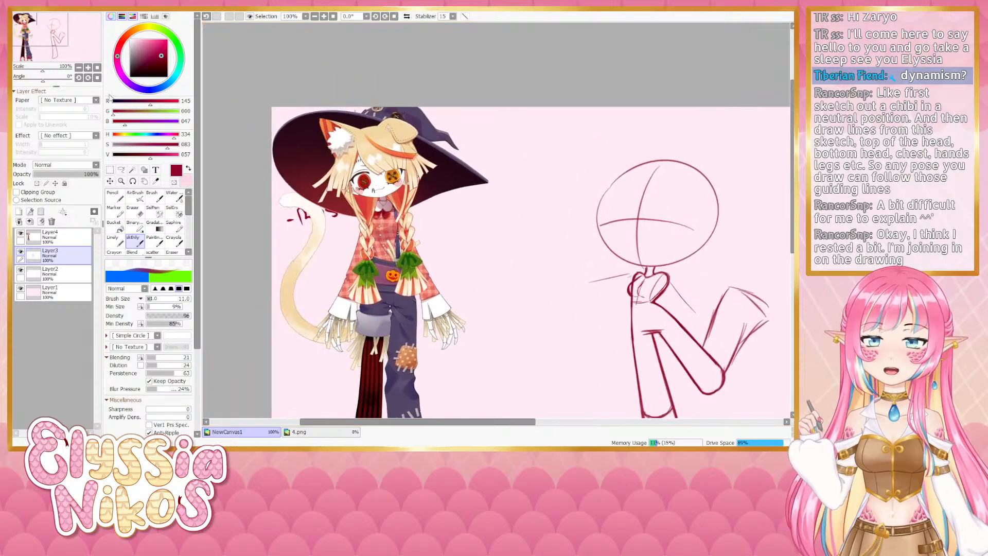
{"action": "left_click", "coordinate": [88, 67]}
{"action": "left_click", "coordinate": [88, 67]}
{"action": "left_click", "coordinate": [87, 68]}
{"action": "left_click_drag", "start_coordinate": [328, 223], "coordinate": [494, 183]}
{"action": "left_click_drag", "start_coordinate": [407, 176], "coordinate": [480, 163]}
{"action": "left_click", "coordinate": [18, 212]}
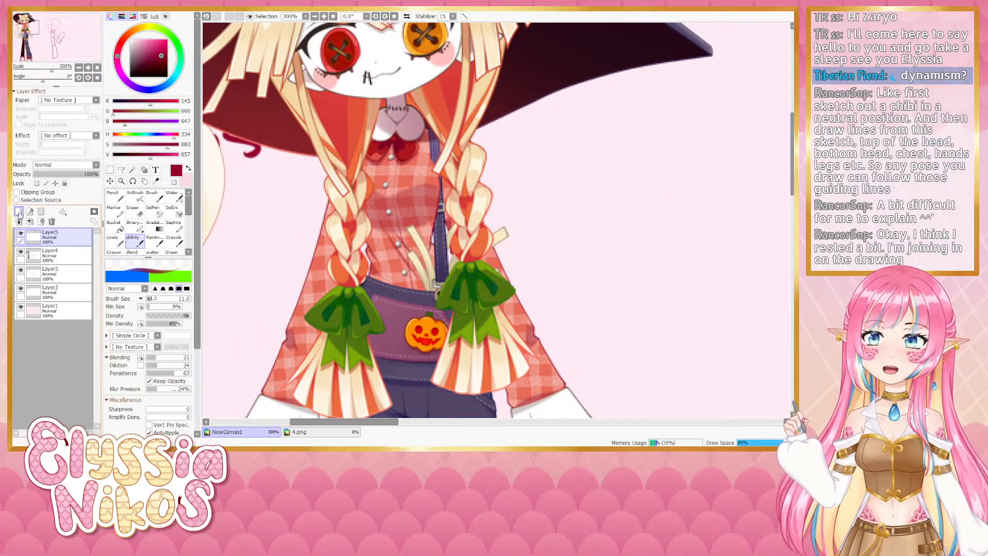
Sketch the chest outline over the scarecrow's plaid shirt with the brush at size 4
{"action": "key", "text": "["}
{"action": "key", "text": "["}
{"action": "key", "text": "["}
{"action": "key", "text": "["}
{"action": "key", "text": "["}
{"action": "key", "text": "["}
{"action": "key", "text": "["}
{"action": "mouse_move", "coordinate": [393, 197]}
{"action": "left_mouse_down"}
{"action": "mouse_move", "coordinate": [437, 186]}
{"action": "mouse_move", "coordinate": [445, 192]}
{"action": "mouse_move", "coordinate": [400, 192]}
{"action": "mouse_move", "coordinate": [390, 208]}
{"action": "mouse_move", "coordinate": [390, 196]}
{"action": "mouse_move", "coordinate": [395, 226]}
{"action": "mouse_move", "coordinate": [443, 205]}
{"action": "left_mouse_up"}
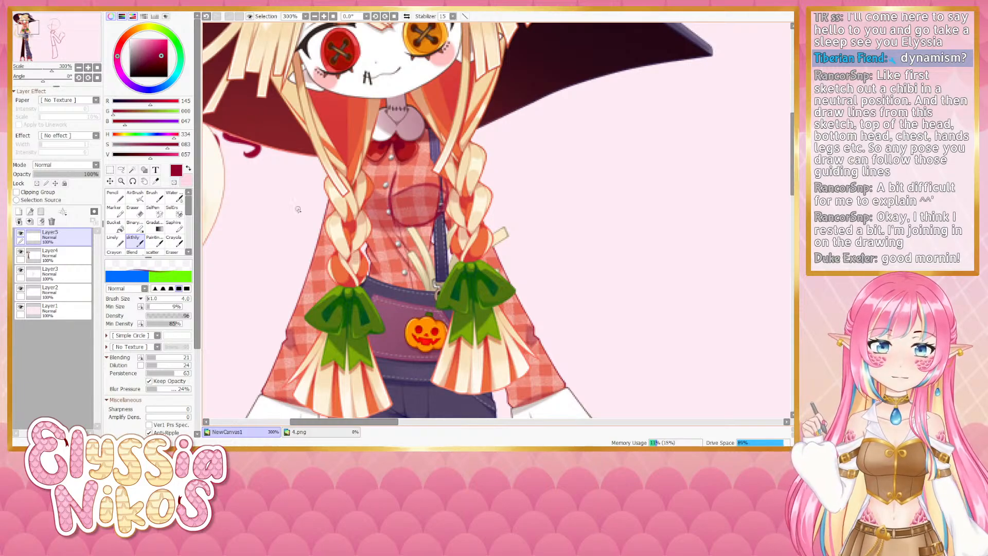
Erase the chest outline from the scarecrow's shirt with the eraser at size 27
{"action": "left_click", "coordinate": [78, 67]}
{"action": "left_click_drag", "start_coordinate": [368, 201], "coordinate": [279, 224]}
{"action": "left_click", "coordinate": [88, 67]}
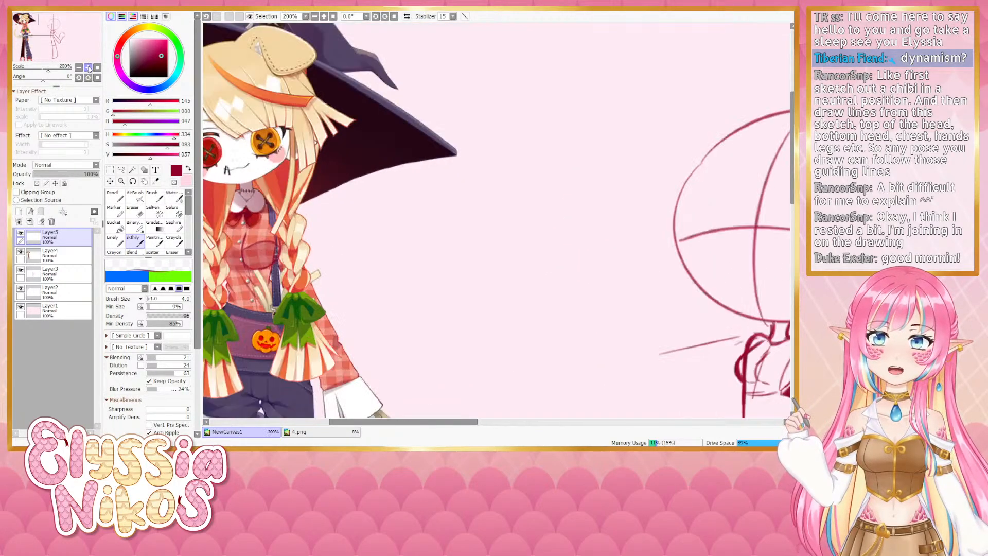
{"action": "left_click", "coordinate": [143, 215]}
{"action": "left_click_drag", "start_coordinate": [265, 180], "coordinate": [288, 180]}
{"action": "mouse_move", "coordinate": [339, 239]}
{"action": "left_mouse_down"}
{"action": "mouse_move", "coordinate": [339, 200]}
{"action": "mouse_move", "coordinate": [370, 183]}
{"action": "left_mouse_up"}
{"action": "left_click_drag", "start_coordinate": [447, 237], "coordinate": [383, 234]}
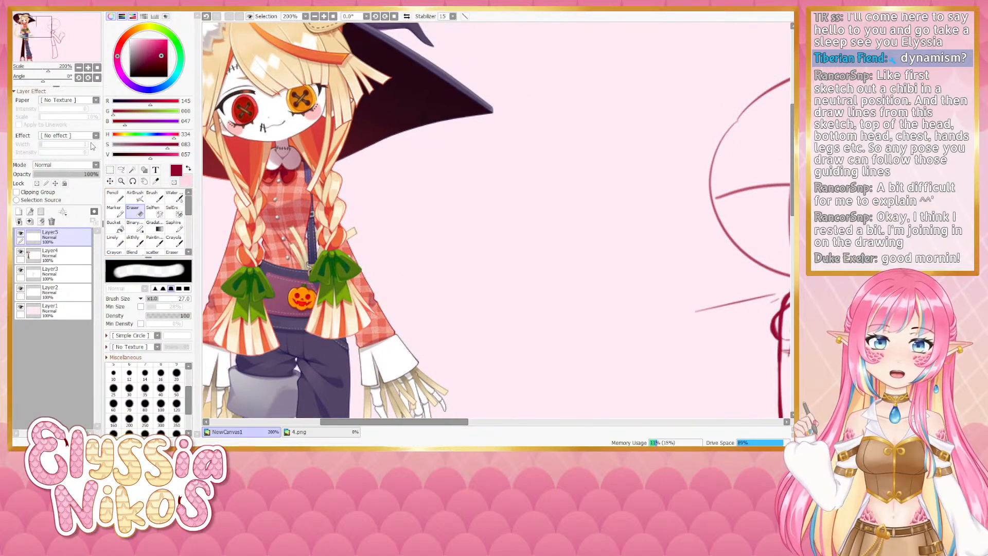
Draw a small chest curve inside the chibi figure's upper torso with the brush at size 6
{"action": "left_click", "coordinate": [79, 67]}
{"action": "left_click", "coordinate": [78, 68]}
{"action": "left_click", "coordinate": [79, 67]}
{"action": "left_click_drag", "start_coordinate": [394, 195], "coordinate": [235, 164]}
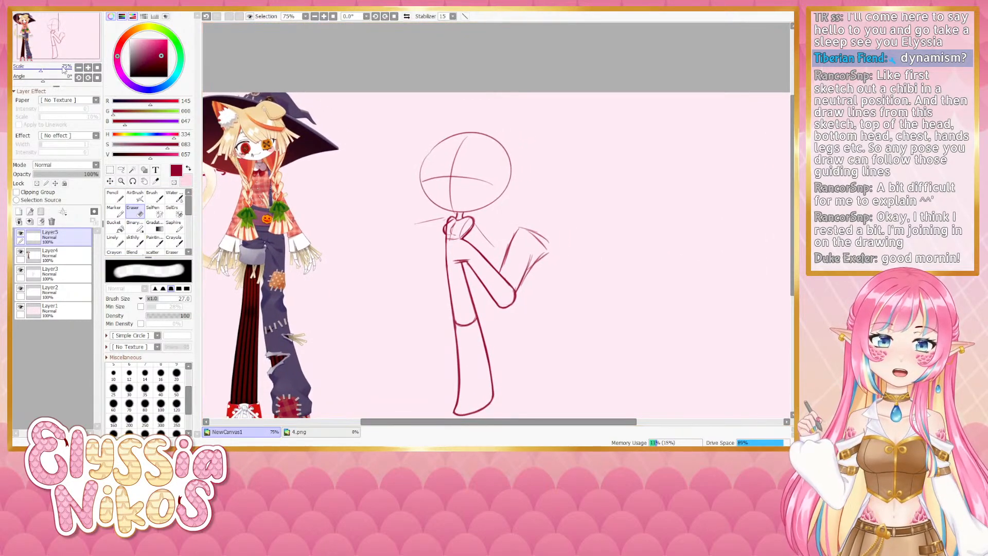
{"action": "left_click", "coordinate": [88, 68]}
{"action": "left_click", "coordinate": [88, 68]}
{"action": "left_click_drag", "start_coordinate": [313, 230], "coordinate": [307, 228]}
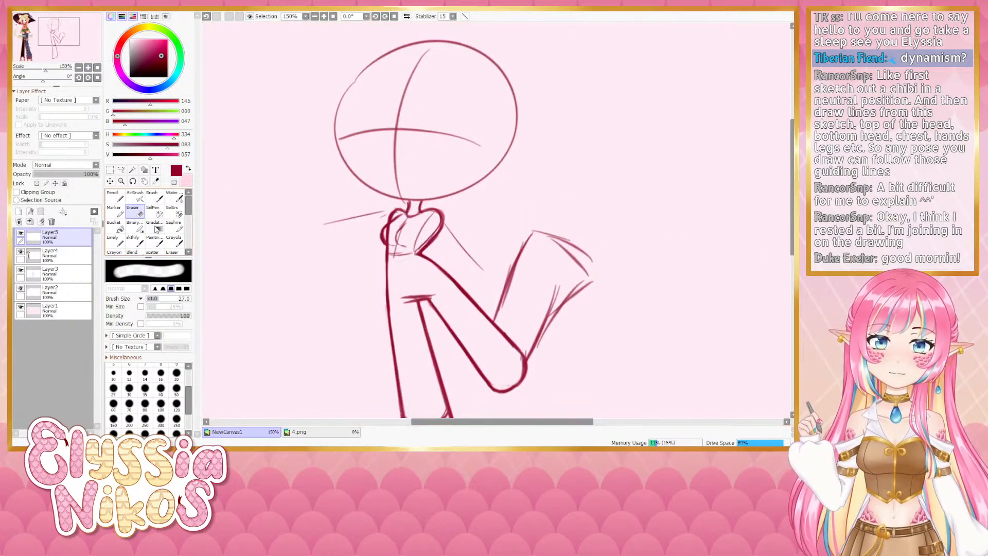
{"action": "left_click", "coordinate": [133, 239]}
{"action": "mouse_move", "coordinate": [403, 228]}
{"action": "left_mouse_down"}
{"action": "mouse_move", "coordinate": [399, 250]}
{"action": "mouse_move", "coordinate": [409, 244]}
{"action": "mouse_move", "coordinate": [395, 246]}
{"action": "mouse_move", "coordinate": [414, 251]}
{"action": "left_mouse_up"}
{"action": "key", "text": "ctrl+z"}
{"action": "key", "text": "]"}
{"action": "key", "text": "]"}
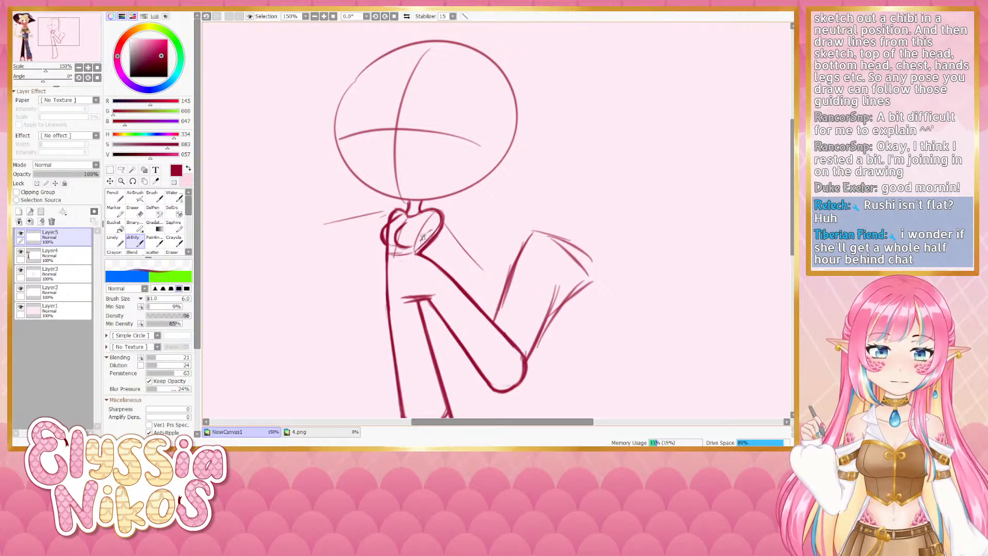
Examine the figure's chest, pose and proportions beside the scarecrow reference, from full-canvas view to close up
{"action": "left_click", "coordinate": [78, 67]}
{"action": "left_click", "coordinate": [79, 67]}
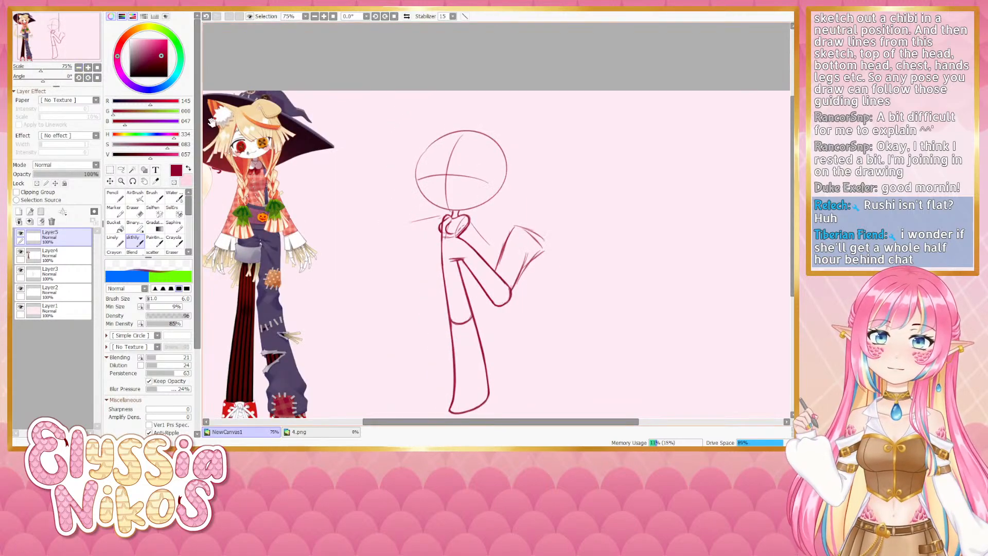
{"action": "left_click_drag", "start_coordinate": [363, 202], "coordinate": [346, 199]}
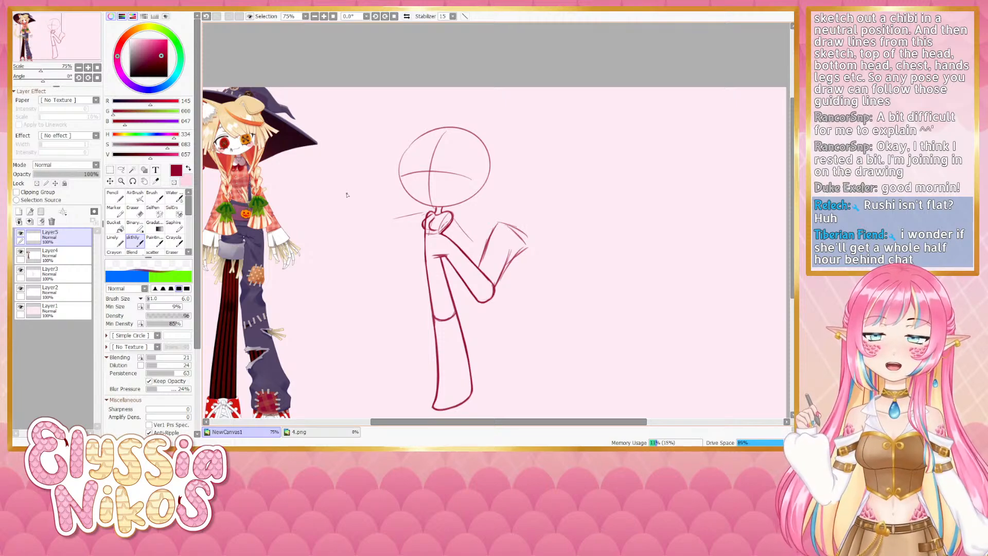
{"action": "left_click_drag", "start_coordinate": [626, 206], "coordinate": [596, 181]}
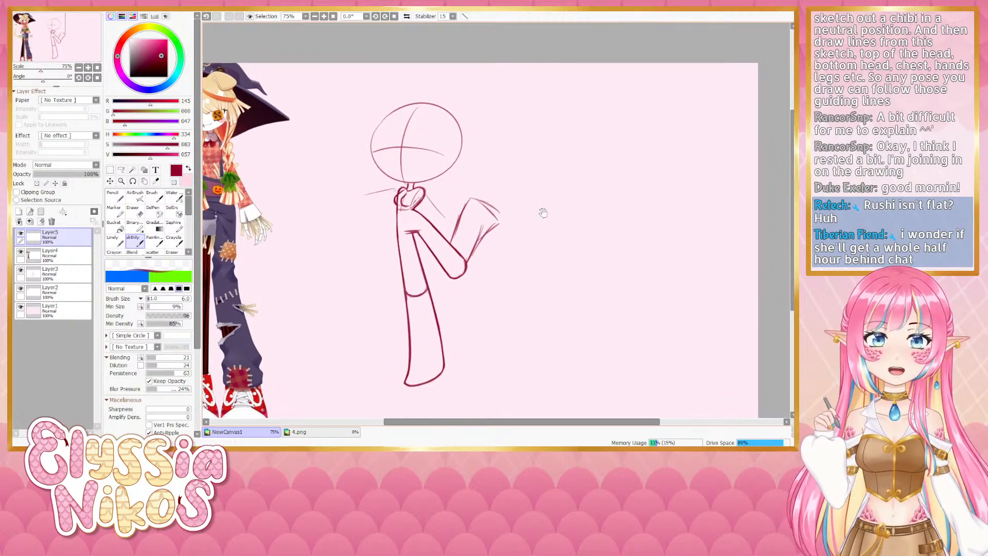
{"action": "left_click_drag", "start_coordinate": [538, 215], "coordinate": [522, 203]}
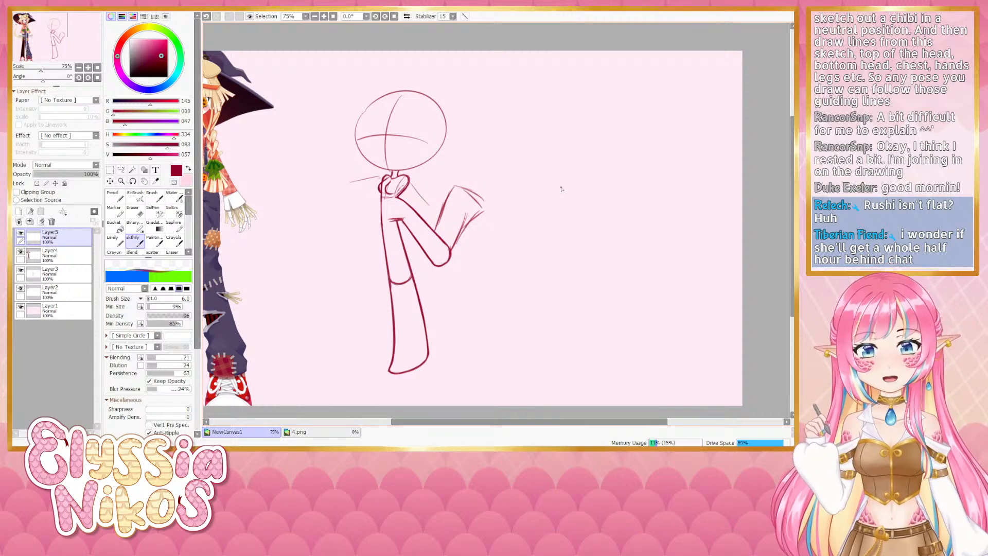
{"action": "left_click_drag", "start_coordinate": [498, 252], "coordinate": [486, 245]}
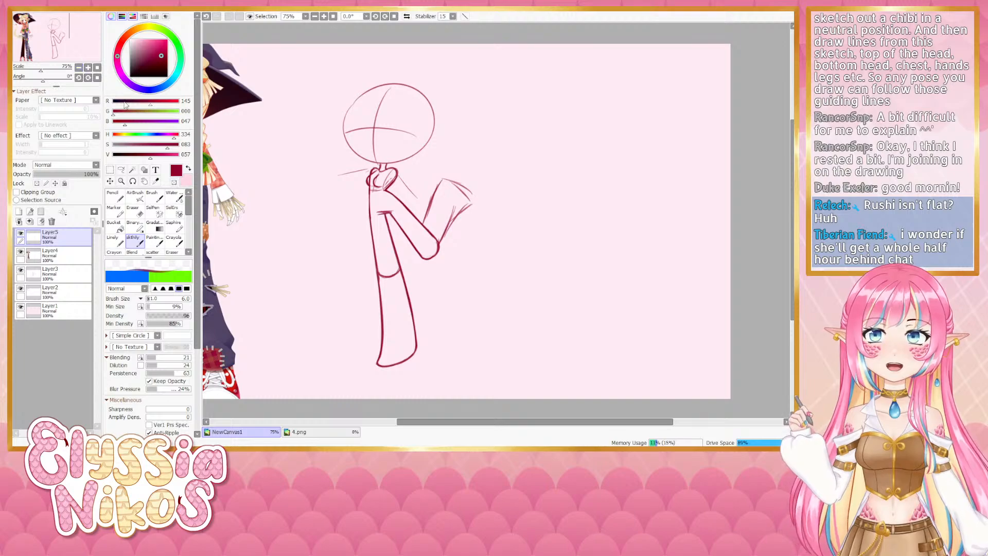
{"action": "left_click_drag", "start_coordinate": [372, 308], "coordinate": [391, 281]}
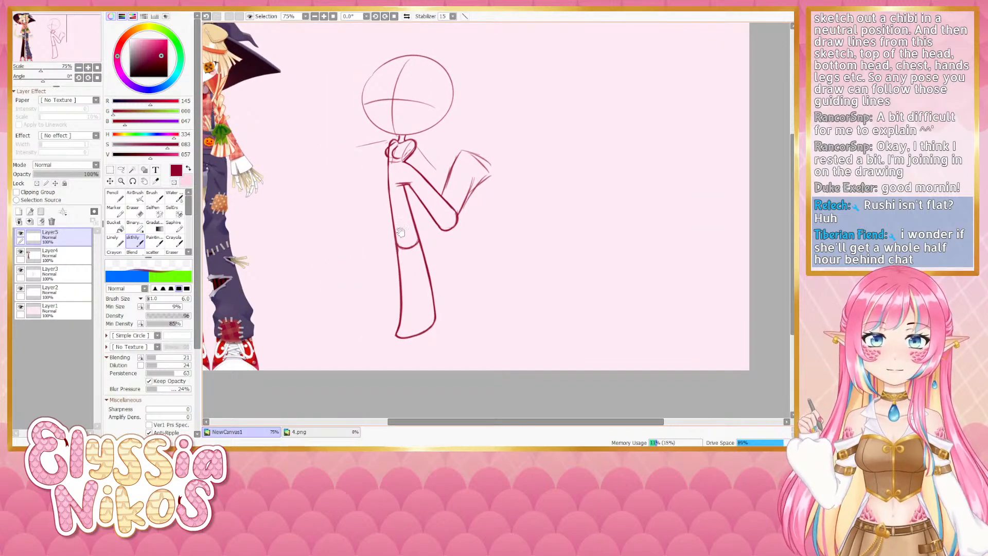
{"action": "left_click_drag", "start_coordinate": [401, 232], "coordinate": [419, 241]}
{"action": "left_click", "coordinate": [78, 67]}
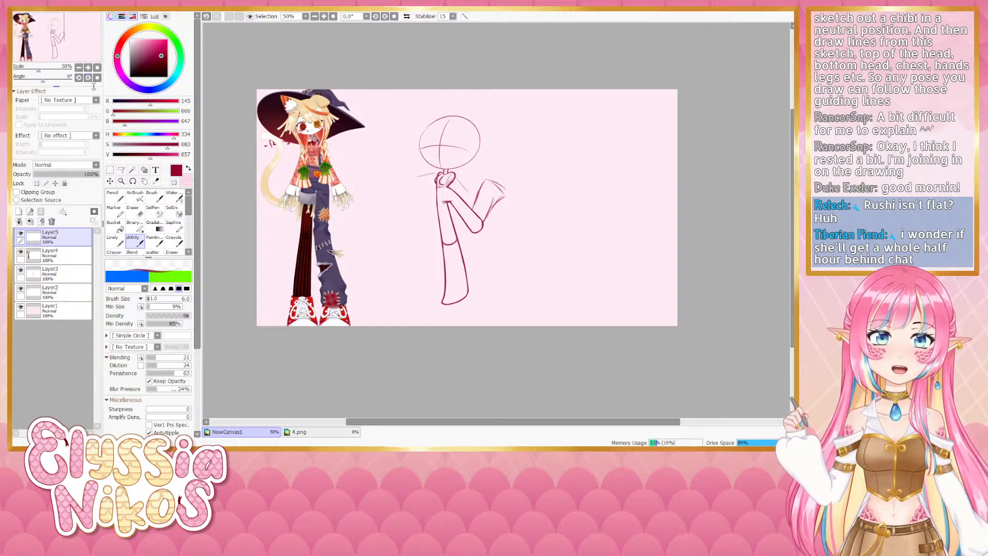
{"action": "left_click", "coordinate": [88, 67]}
{"action": "left_click_drag", "start_coordinate": [391, 257], "coordinate": [338, 270]}
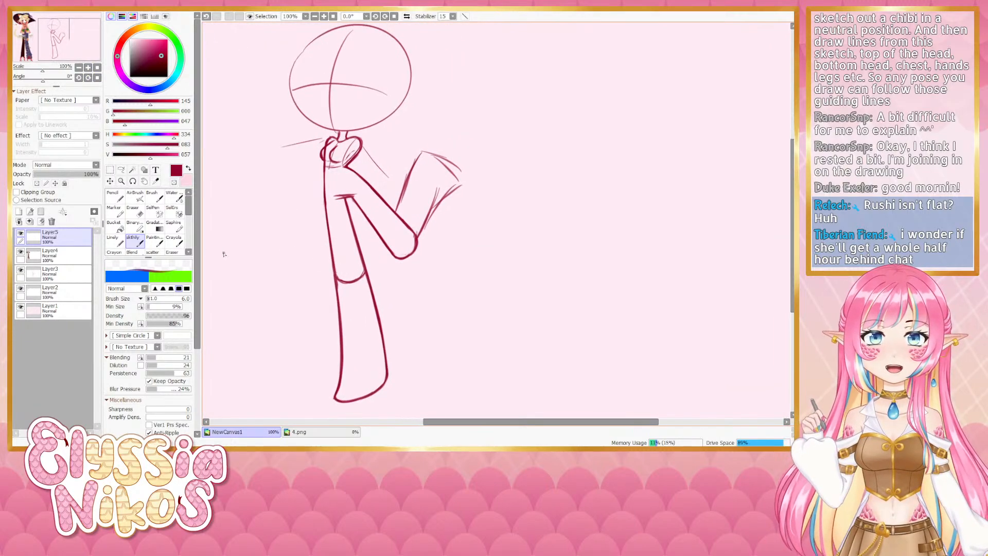
{"action": "left_click_drag", "start_coordinate": [352, 169], "coordinate": [313, 183]}
Set the brush to size 8, toggle the body sketch layer's visibility and hide the chest-curve layer for comparison
{"action": "key", "text": "bracketright"}
{"action": "key", "text": "bracketright"}
{"action": "left_click", "coordinate": [21, 270]}
{"action": "left_click", "coordinate": [21, 270]}
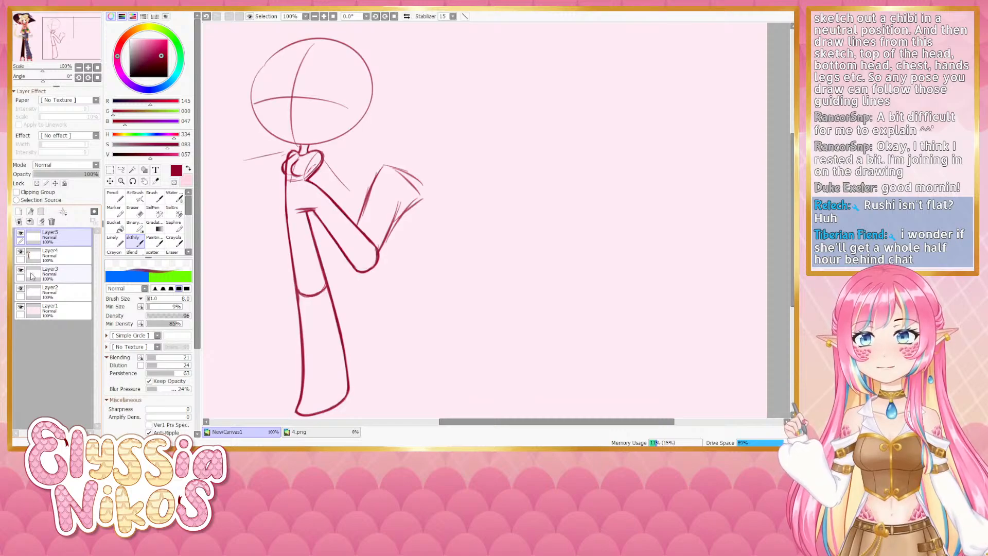
{"action": "left_click", "coordinate": [20, 233]}
{"action": "left_click", "coordinate": [21, 233]}
{"action": "left_click", "coordinate": [21, 233]}
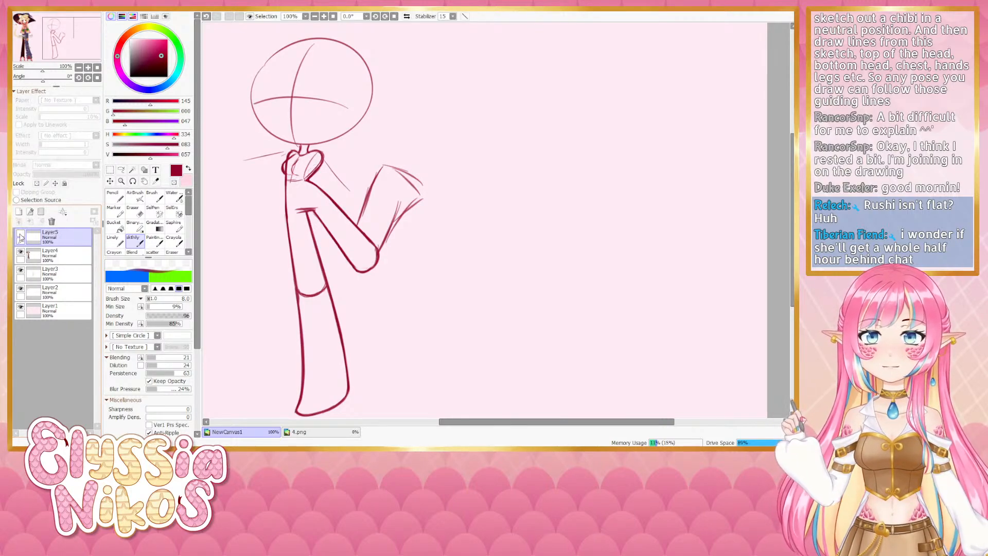
Show the chest-curve layer again
{"action": "left_click", "coordinate": [20, 233]}
{"action": "left_click", "coordinate": [138, 211]}
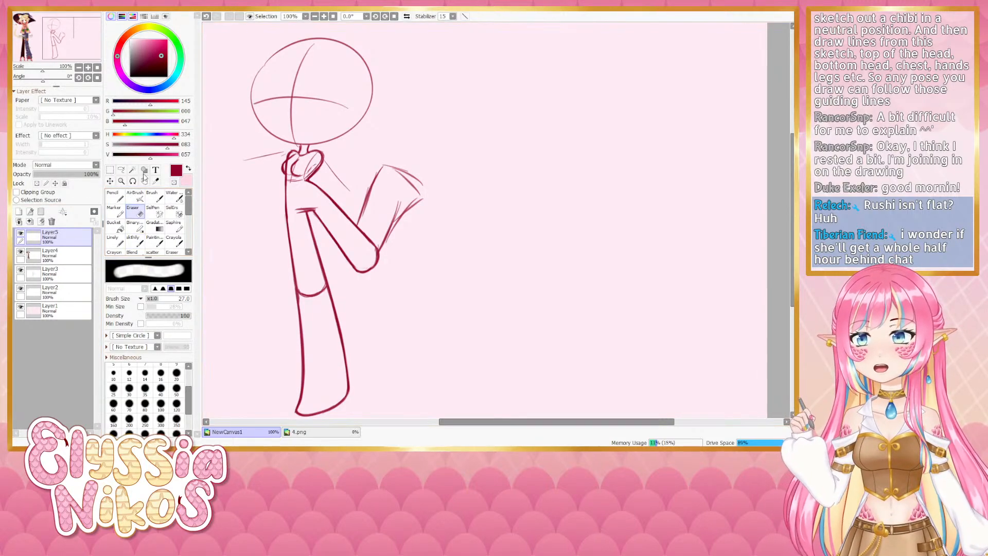
{"action": "left_click", "coordinate": [121, 169]}
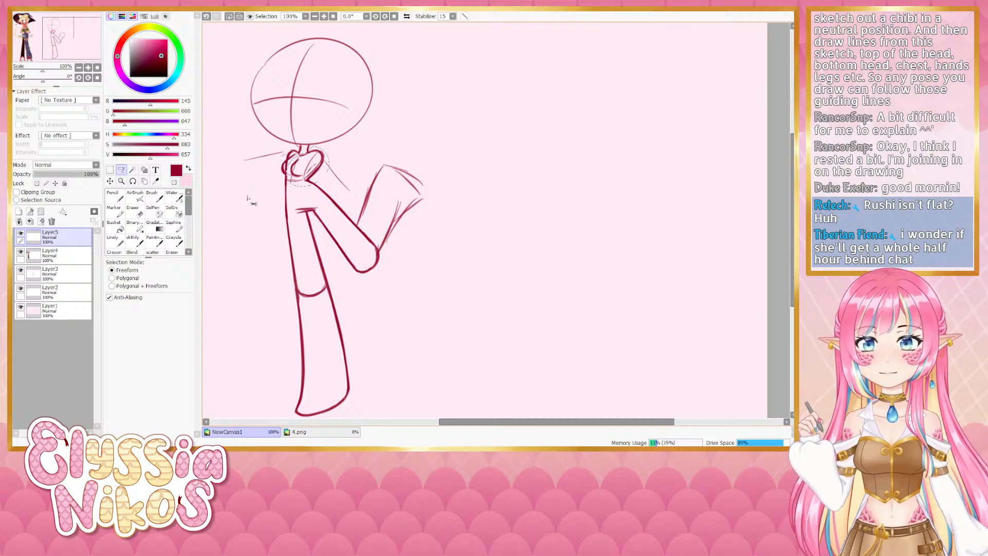
{"action": "left_click", "coordinate": [58, 280]}
{"action": "key", "text": "ctrl+shift+n"}
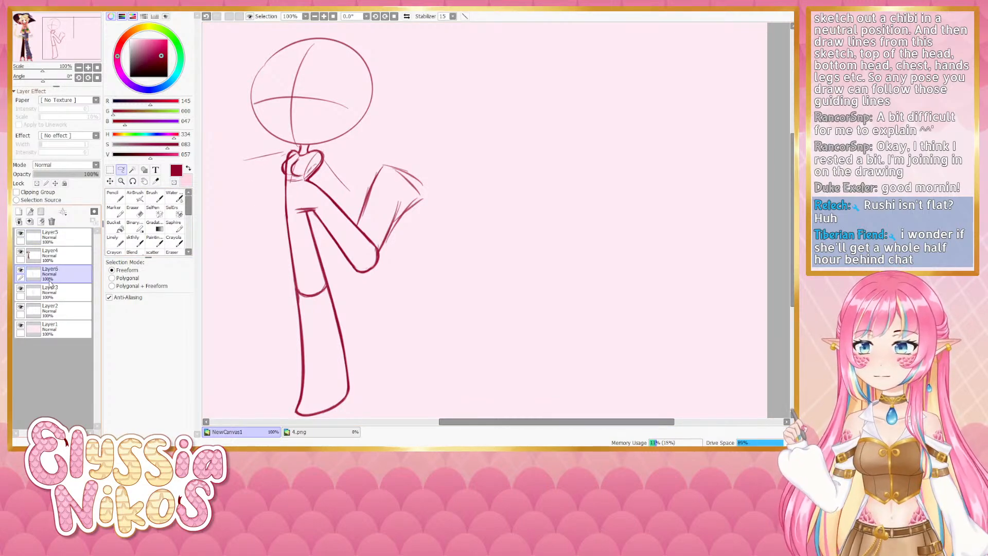
{"action": "key", "text": "ctrl+z"}
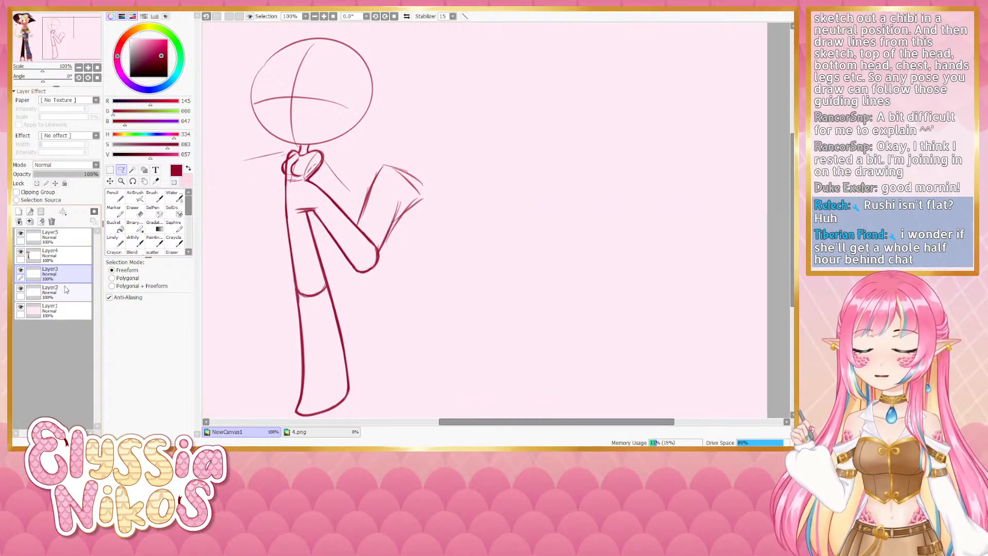
{"action": "left_click", "coordinate": [20, 271]}
{"action": "left_click", "coordinate": [20, 270]}
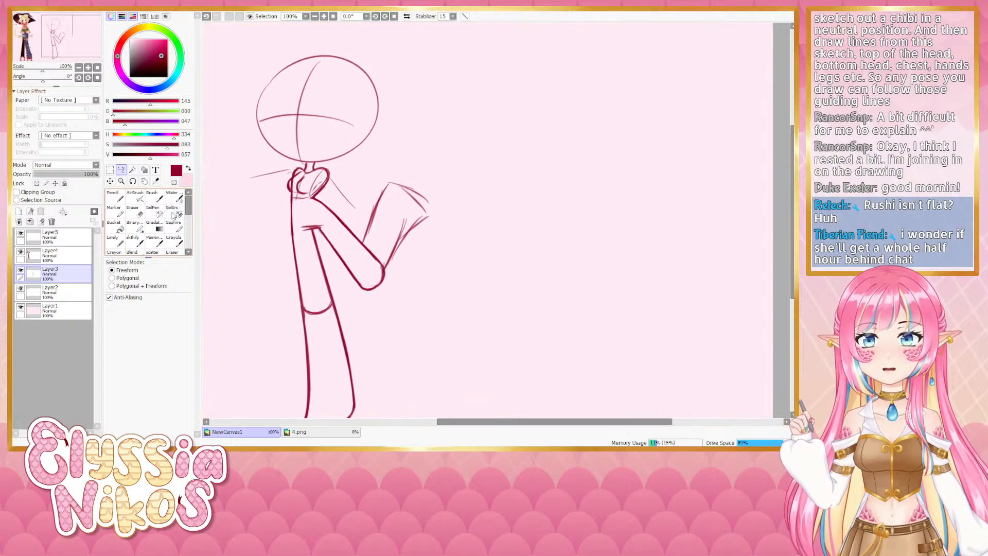
Thin the thick outlines of the chibi figure's shoulders on Layer3 with the eraser at size 6
{"action": "left_click", "coordinate": [133, 211]}
{"action": "left_click_drag", "start_coordinate": [304, 178], "coordinate": [292, 178]}
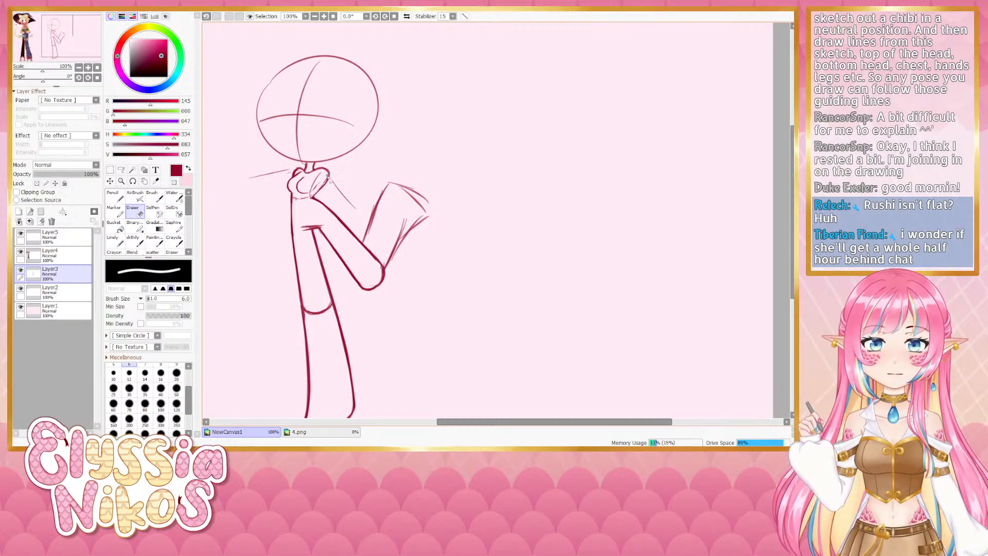
Rework the shoulder curve on the bent-leg side with the brush at size 7 and trim it with the eraser at size 6
{"action": "left_click", "coordinate": [135, 240]}
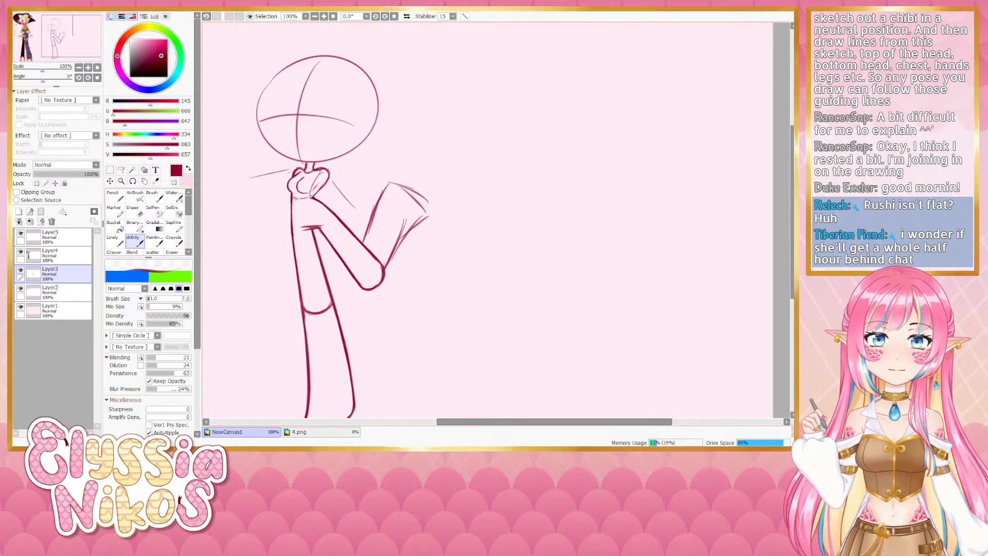
{"action": "key", "text": "ctrl+z"}
{"action": "mouse_move", "coordinate": [315, 169]}
{"action": "left_mouse_down"}
{"action": "mouse_move", "coordinate": [329, 174]}
{"action": "mouse_move", "coordinate": [318, 194]}
{"action": "left_mouse_up"}
{"action": "key", "text": "ctrl+z"}
{"action": "key", "text": "ctrl+z"}
{"action": "key", "text": "ctrl+z"}
{"action": "key", "text": "ctrl+z"}
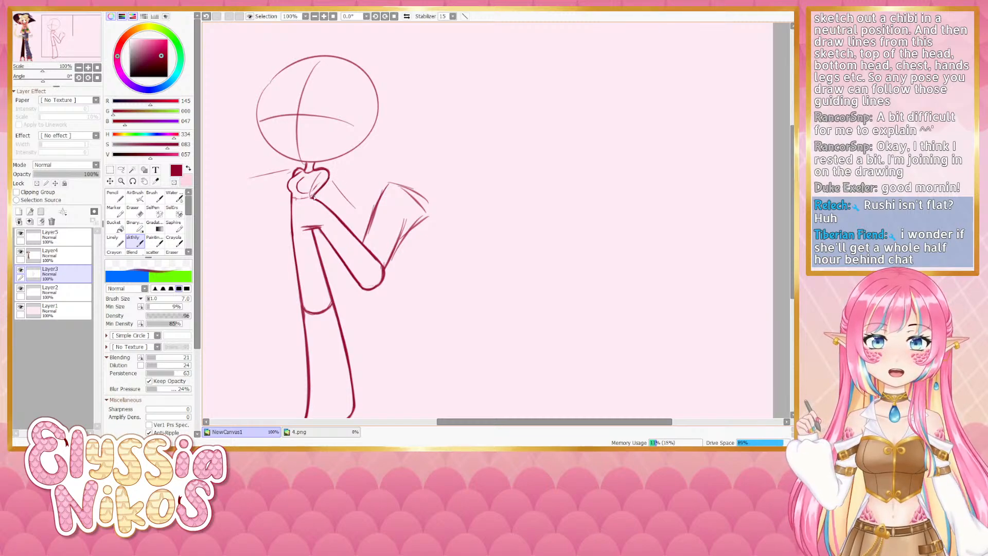
{"action": "key", "text": "e"}
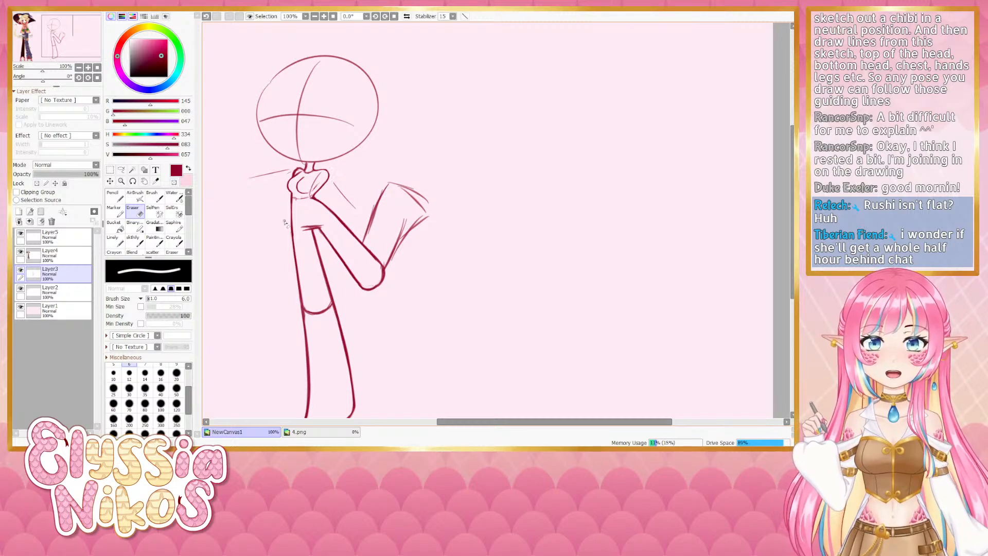
{"action": "left_click_drag", "start_coordinate": [278, 228], "coordinate": [284, 215]}
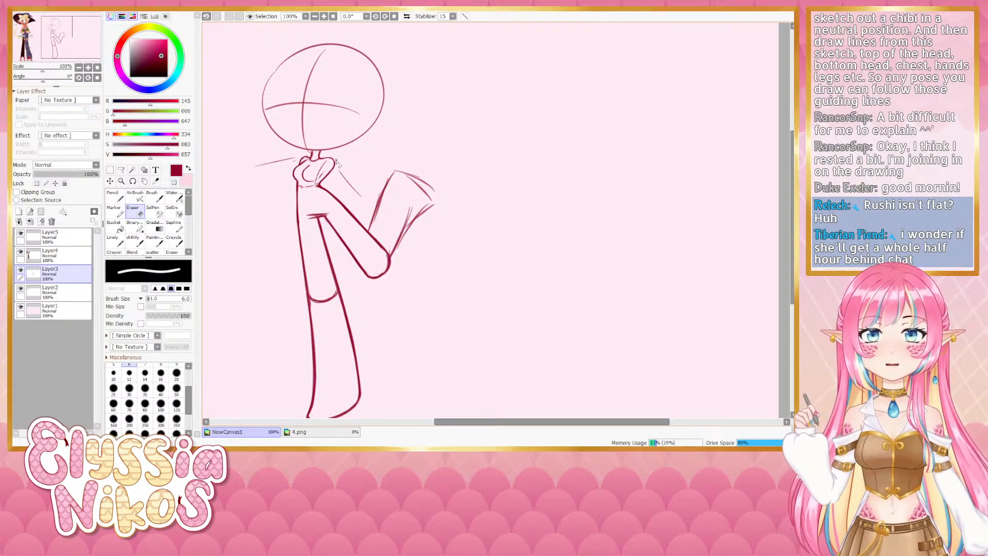
Compare the whole chibi sketch with the scarecrow reference and examine the shoulders in mirrored view
{"action": "left_click", "coordinate": [78, 68]}
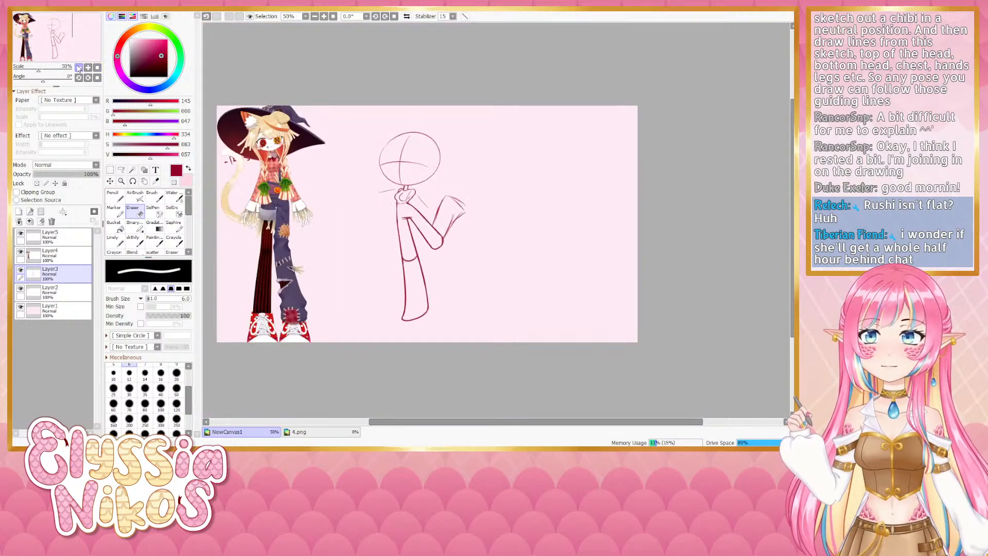
{"action": "left_click_drag", "start_coordinate": [390, 142], "coordinate": [349, 142]}
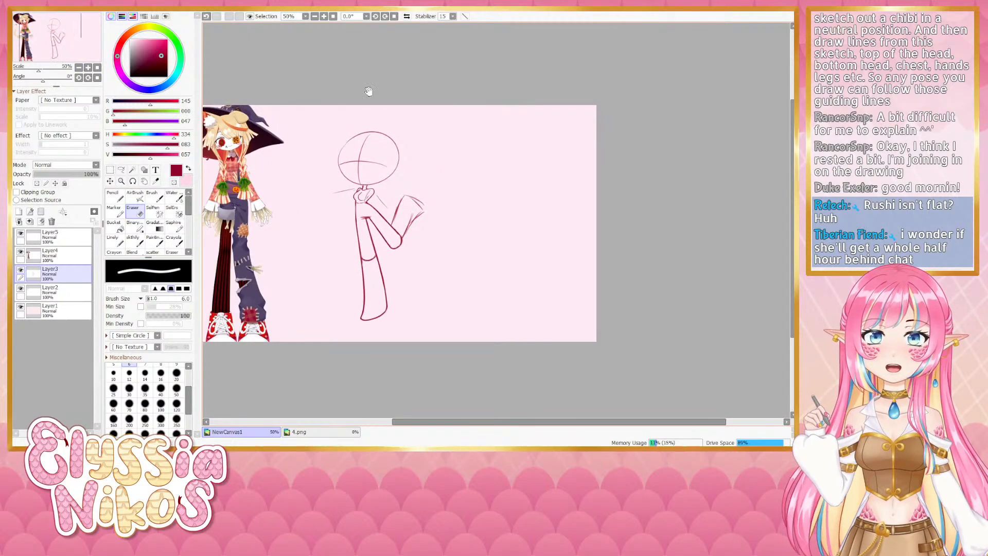
{"action": "left_click", "coordinate": [406, 17]}
{"action": "left_click_drag", "start_coordinate": [431, 90], "coordinate": [316, 80]}
{"action": "left_click", "coordinate": [88, 68]}
{"action": "left_click", "coordinate": [88, 67]}
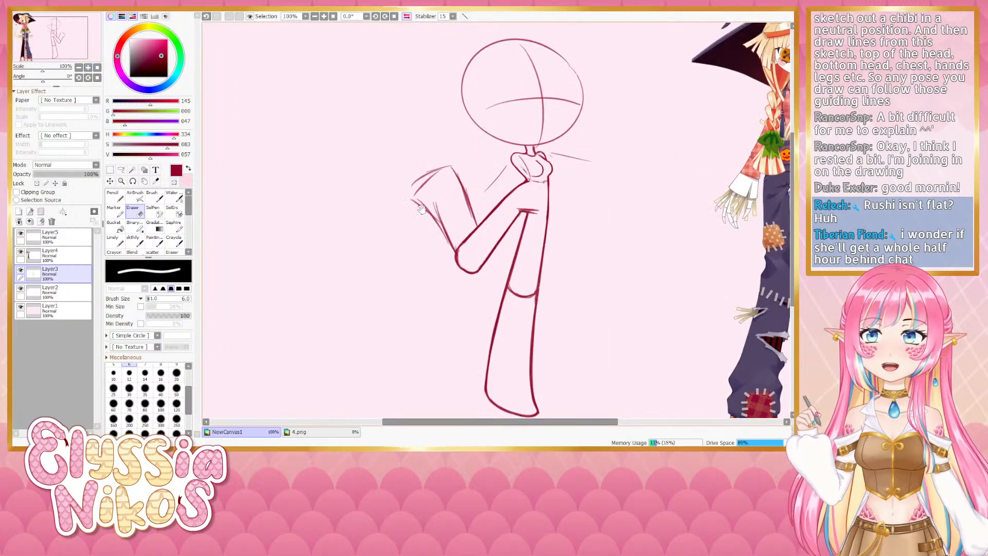
{"action": "left_click_drag", "start_coordinate": [522, 129], "coordinate": [351, 155]}
Touch up the shoulder outline beside the neck in mirrored view with the brush at size 5
{"action": "left_click", "coordinate": [143, 243]}
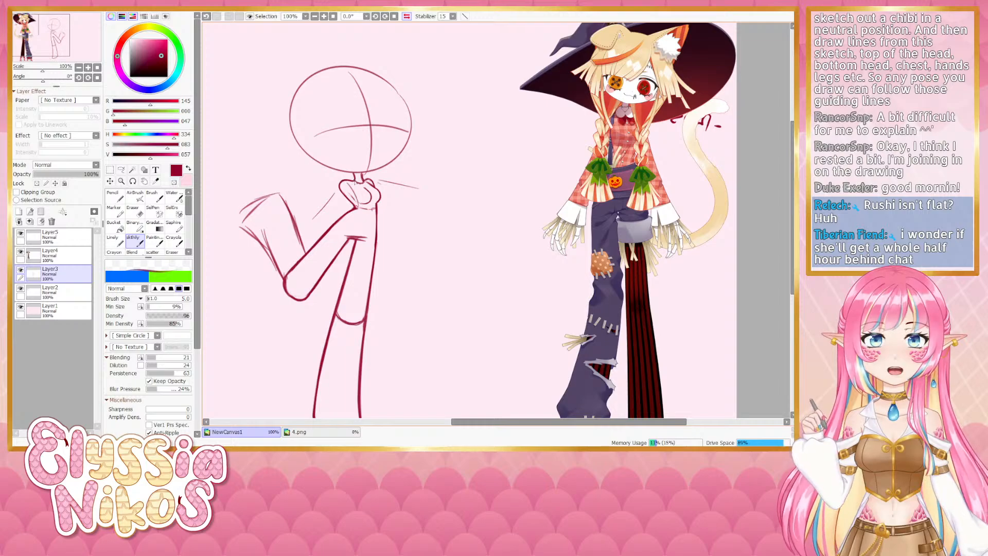
{"action": "key", "text": "ctrl+z"}
{"action": "left_click_drag", "start_coordinate": [355, 183], "coordinate": [346, 183]}
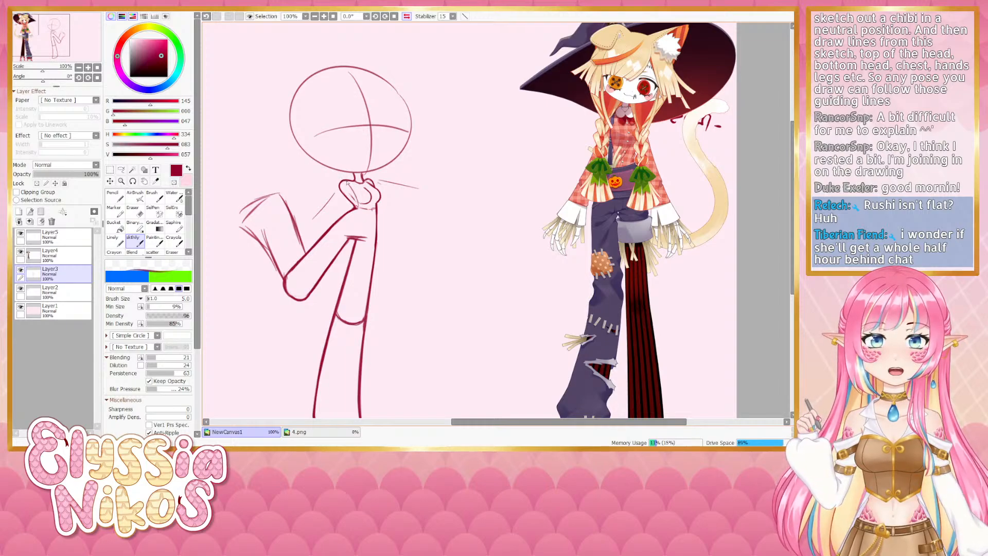
Check the figure's shoulders and proportions against the scarecrow in mirrored and normal view
{"action": "left_click", "coordinate": [79, 68]}
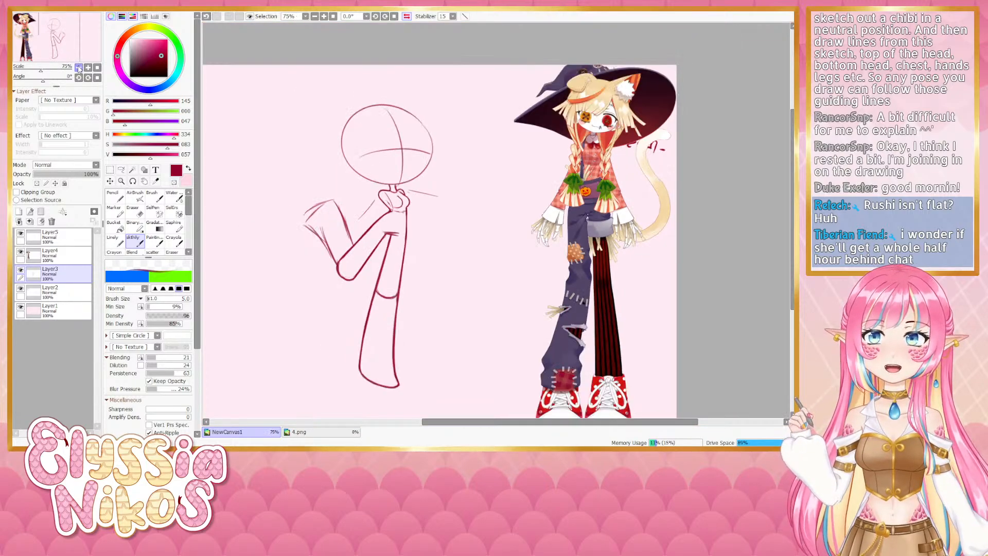
{"action": "left_click", "coordinate": [79, 68]}
{"action": "left_click_drag", "start_coordinate": [318, 203], "coordinate": [283, 199]}
{"action": "left_click", "coordinate": [407, 16]}
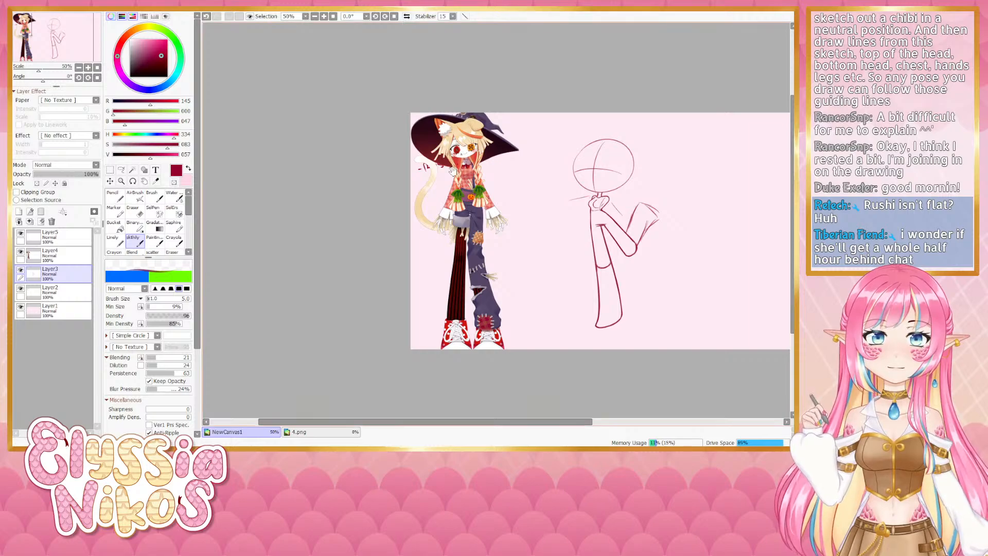
{"action": "left_click_drag", "start_coordinate": [449, 168], "coordinate": [286, 169]}
{"action": "left_click", "coordinate": [88, 68]}
{"action": "left_click", "coordinate": [88, 68]}
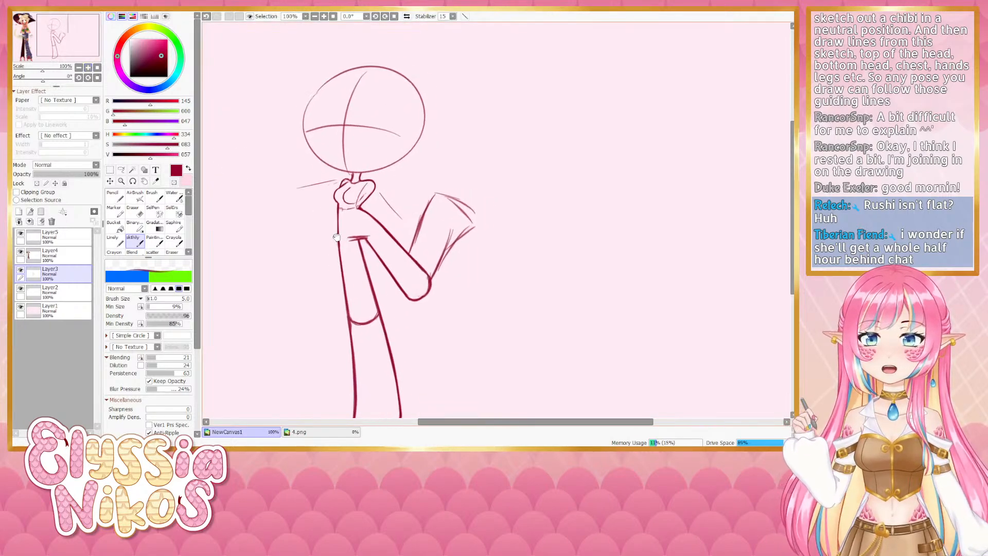
{"action": "left_click", "coordinate": [87, 68]}
{"action": "mouse_move", "coordinate": [226, 206]}
{"action": "left_mouse_down"}
{"action": "mouse_move", "coordinate": [249, 206]}
{"action": "mouse_move", "coordinate": [209, 210]}
{"action": "left_mouse_up"}
{"action": "left_click", "coordinate": [79, 67]}
Undo the last stroke and trim the upper edge of the bent-leg-side shoulder with the eraser at size 4
{"action": "key", "text": "e"}
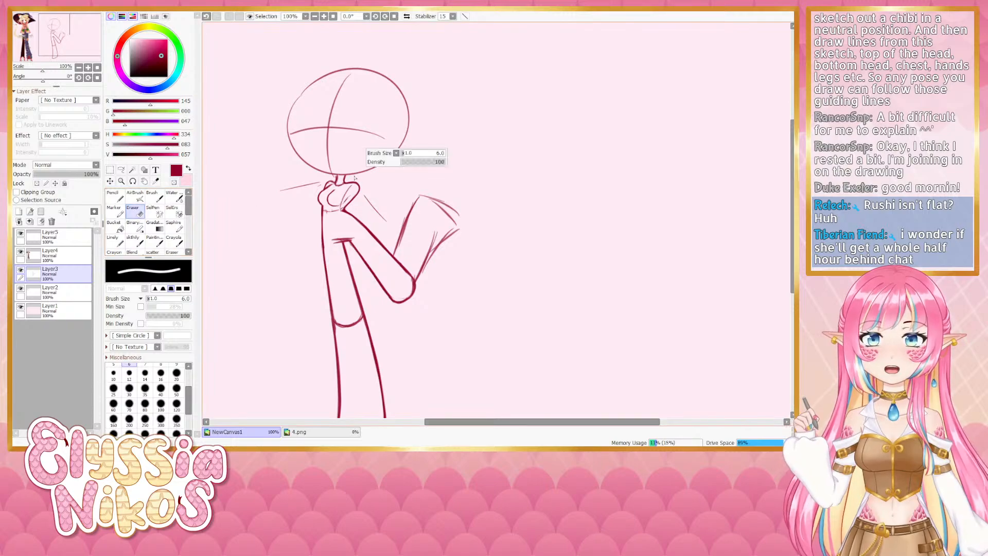
{"action": "key", "text": "ctrl+z"}
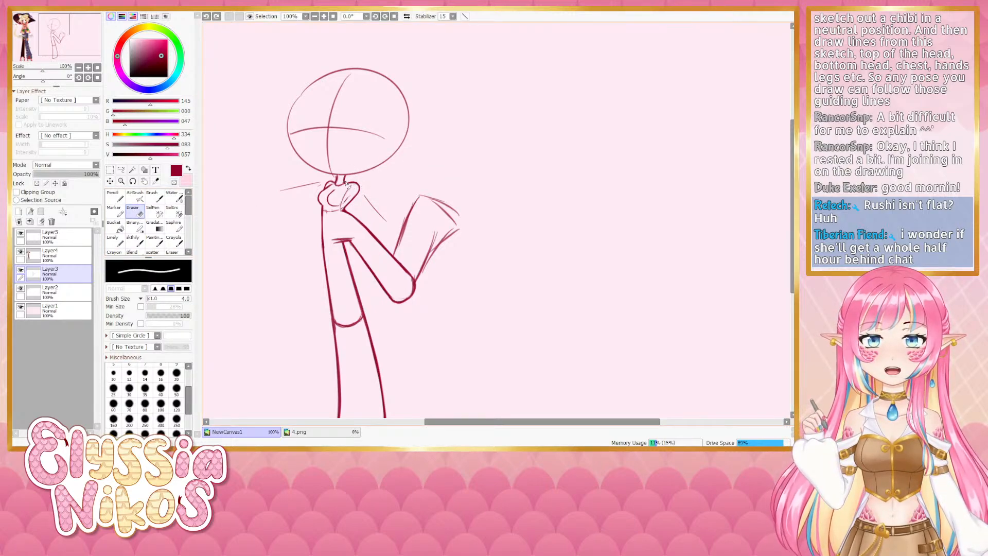
{"action": "left_click_drag", "start_coordinate": [353, 183], "coordinate": [348, 183]}
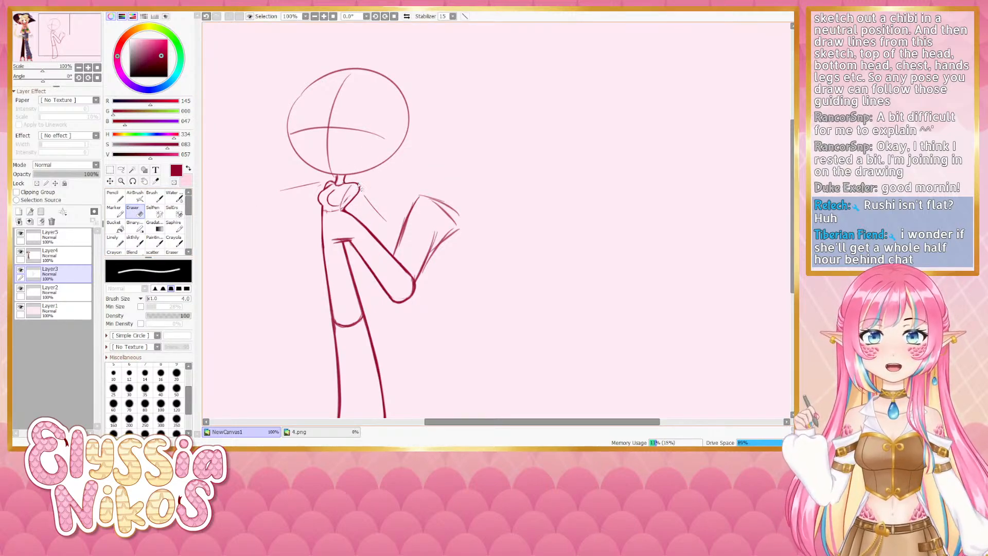
Review the trimmed shoulder and overall pose beside the reference, both mirrored and unmirrored
{"action": "left_click", "coordinate": [79, 67]}
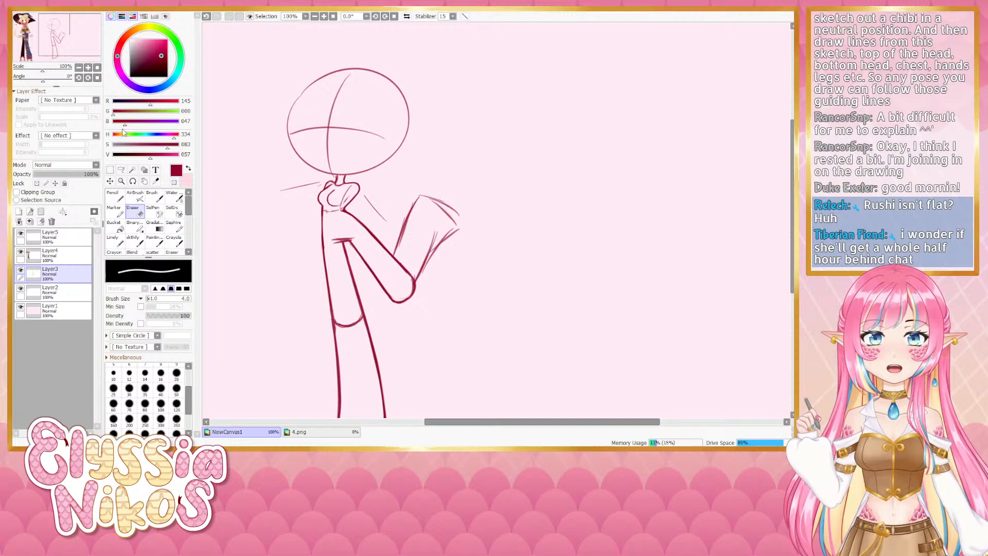
{"action": "left_click", "coordinate": [79, 67]}
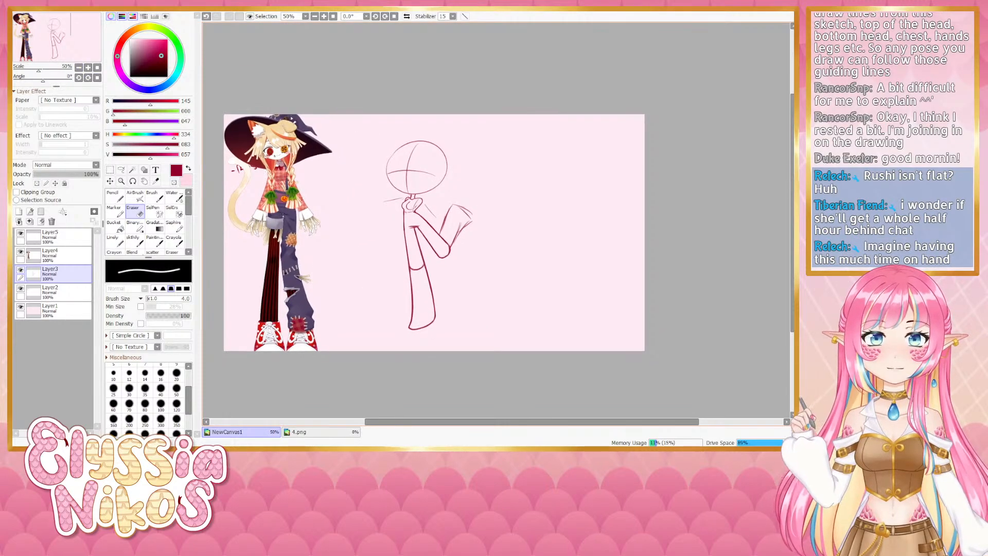
{"action": "left_click", "coordinate": [407, 17]}
{"action": "left_click_drag", "start_coordinate": [433, 117], "coordinate": [247, 97]}
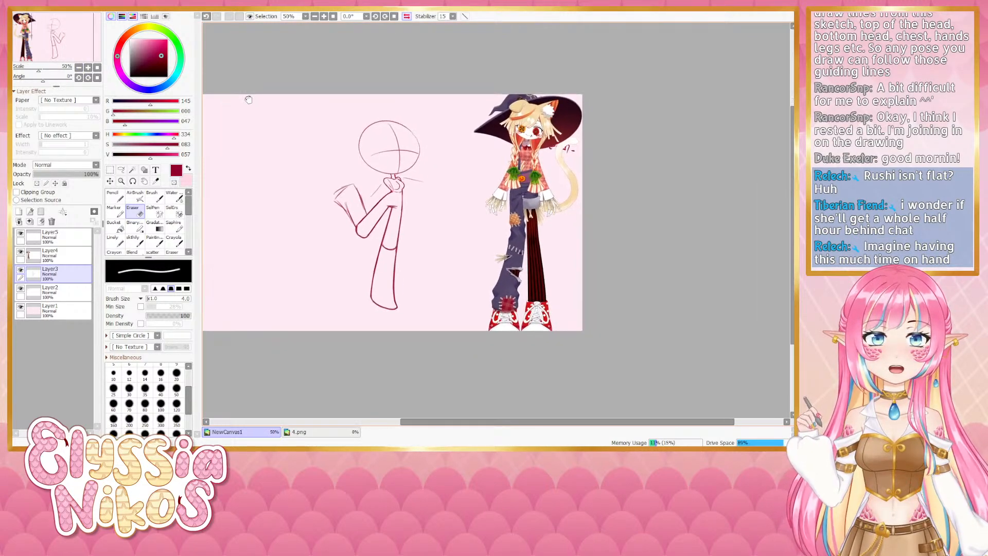
{"action": "left_click", "coordinate": [406, 16]}
{"action": "left_click", "coordinate": [87, 67]}
{"action": "left_click", "coordinate": [88, 67]}
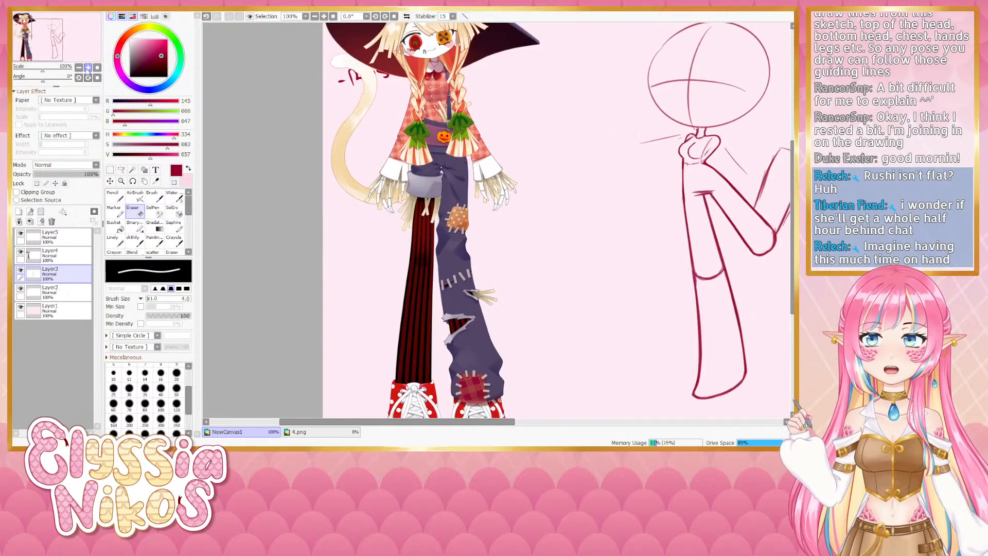
{"action": "left_click_drag", "start_coordinate": [441, 204], "coordinate": [164, 236]}
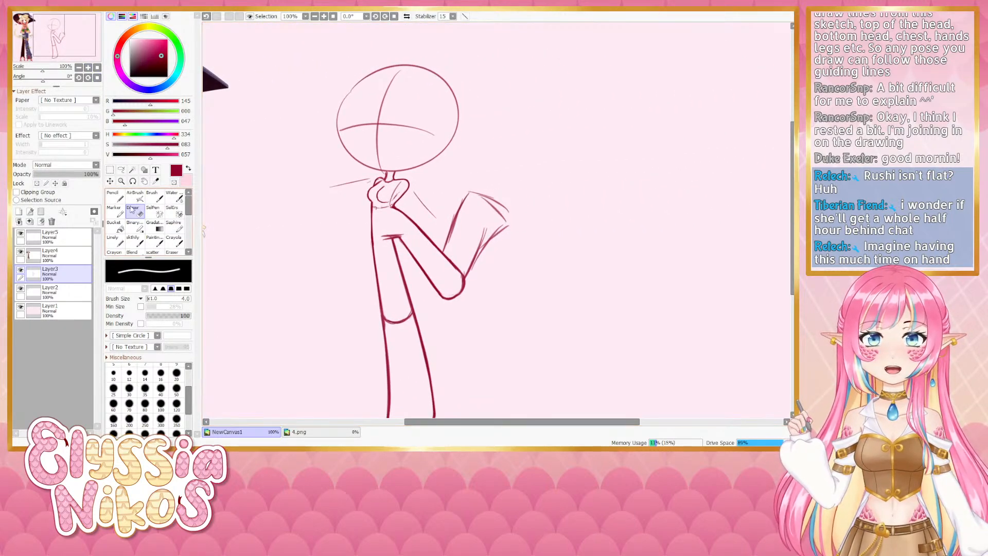
Try to redraw the neck-to-shoulder curve on the bent-leg side with the brush at size 7
{"action": "left_click", "coordinate": [133, 239]}
{"action": "left_click_drag", "start_coordinate": [389, 210], "coordinate": [381, 209]}
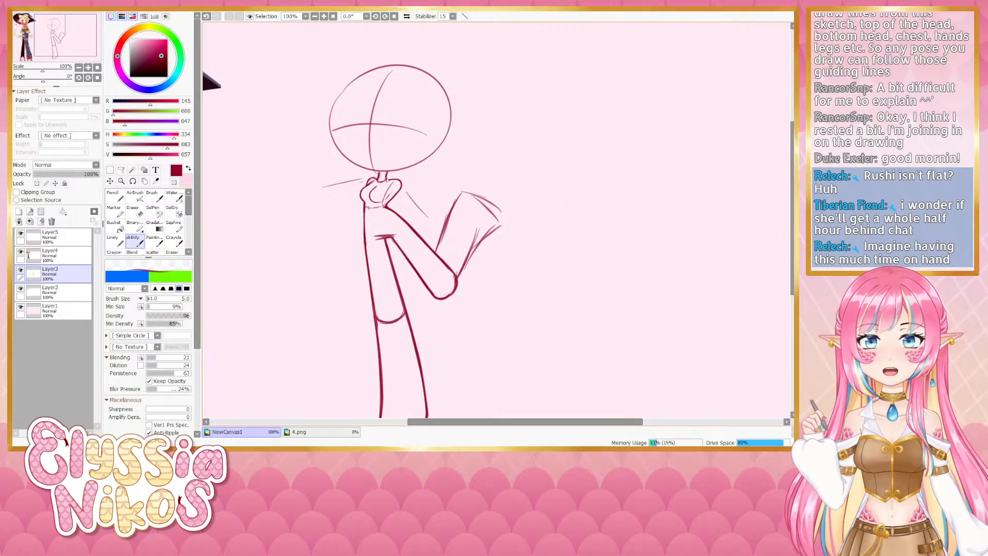
{"action": "key", "text": "ctrl+z"}
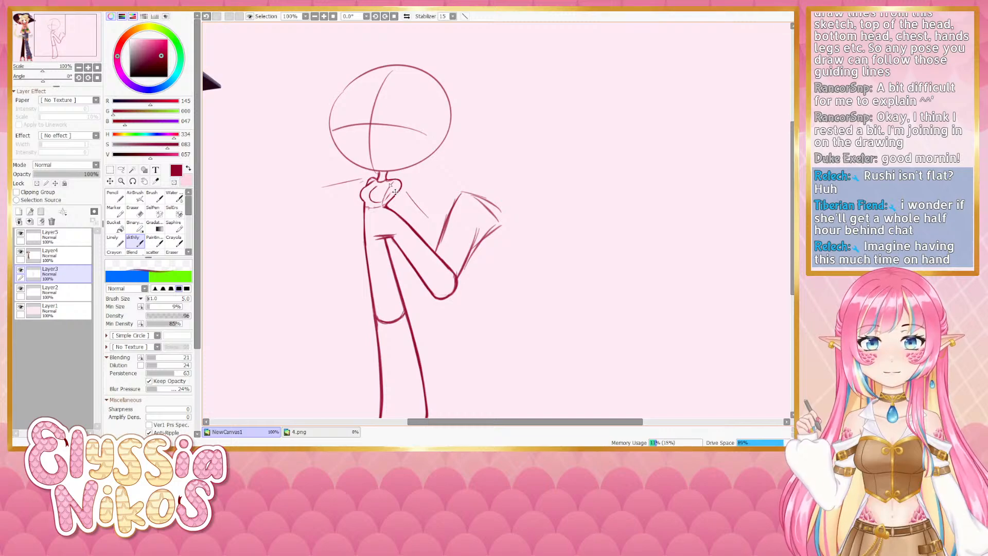
{"action": "key", "text": "bracketright"}
{"action": "key", "text": "bracketright"}
{"action": "left_click_drag", "start_coordinate": [386, 172], "coordinate": [398, 181]}
{"action": "key", "text": "ctrl+z"}
{"action": "key", "text": "ctrl+z"}
{"action": "key", "text": "ctrl+z"}
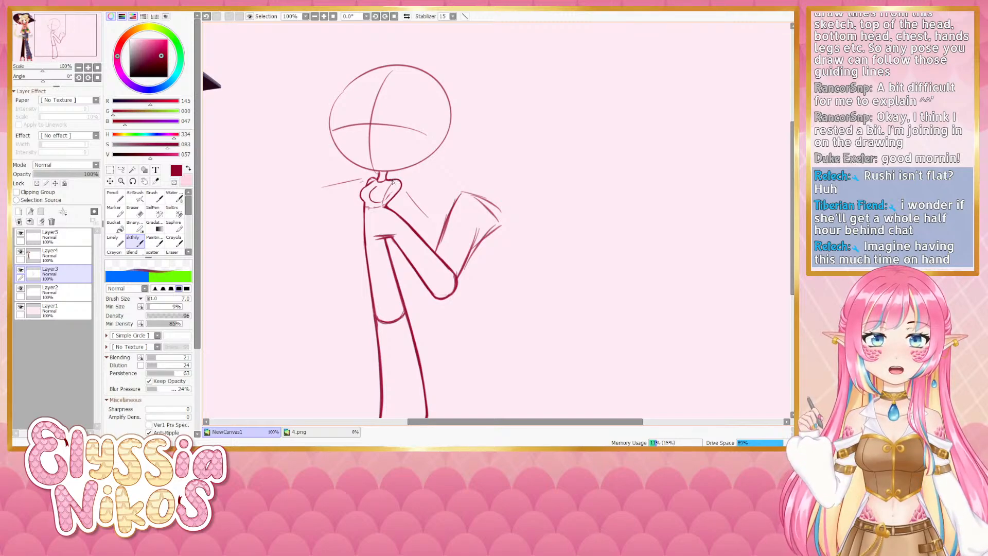
Clean up the top of the bent-leg-side shoulder with the eraser at size 7, undoing unwanted strokes
{"action": "key", "text": "e"}
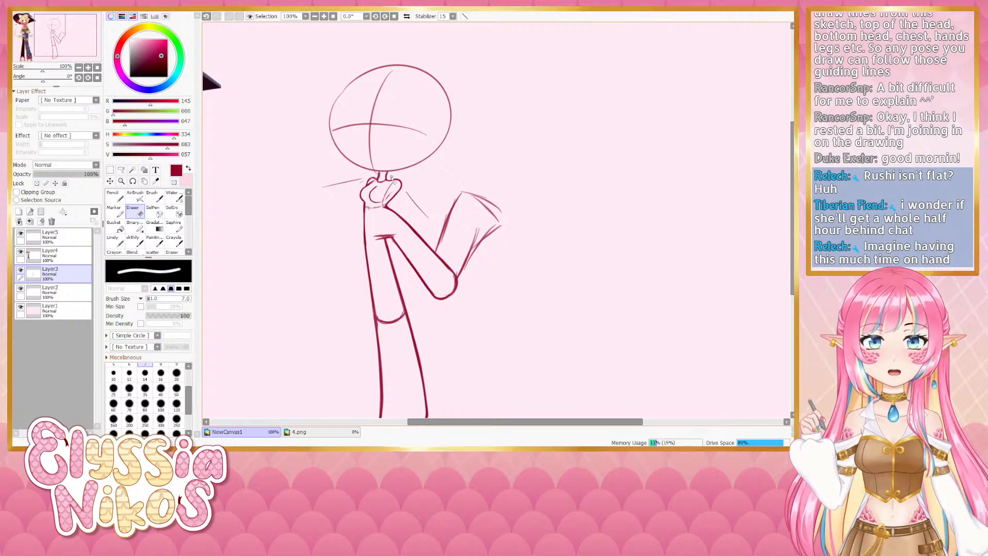
{"action": "key", "text": "ctrl+z"}
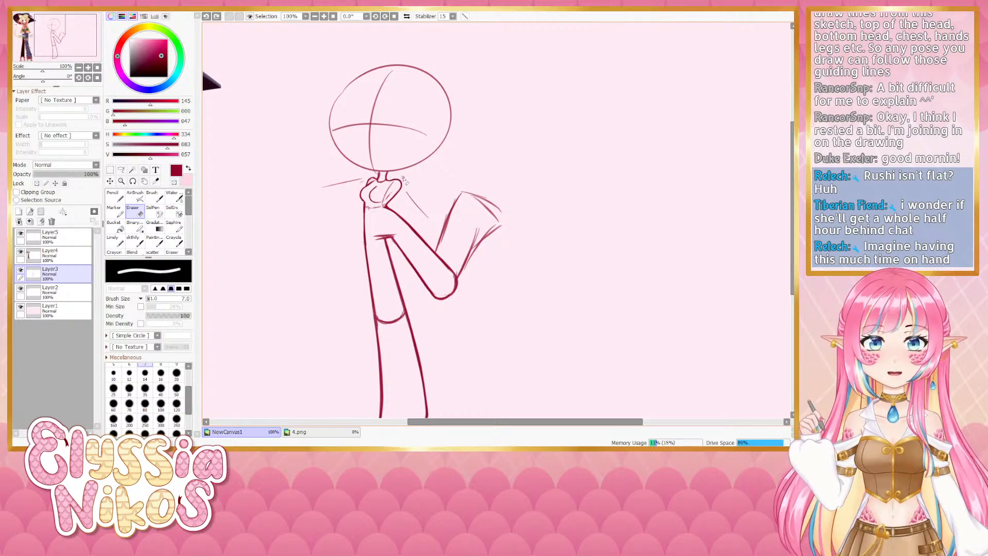
{"action": "left_click_drag", "start_coordinate": [404, 180], "coordinate": [393, 180]}
{"action": "key", "text": "ctrl+z"}
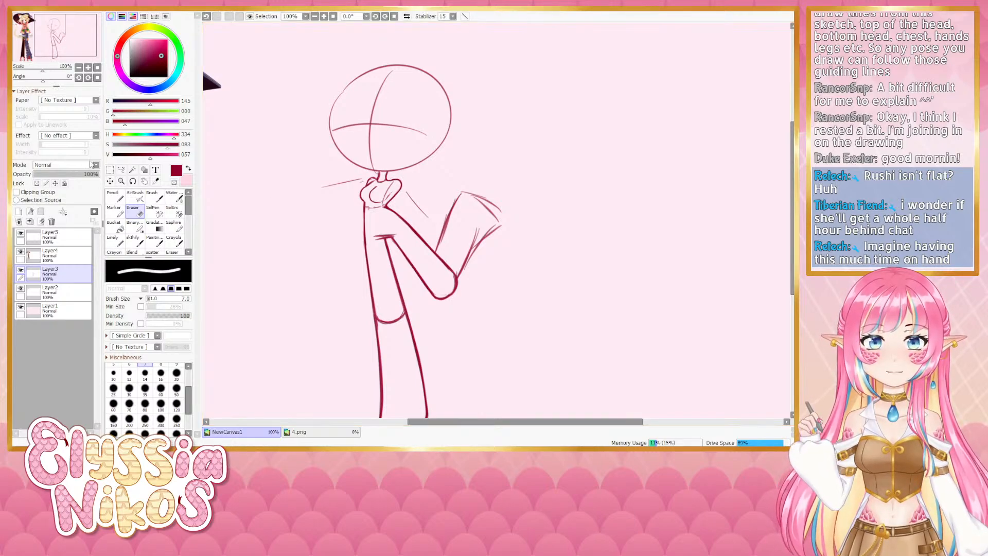
Compare the full figure with the scarecrow in mirrored and normal view and inspect the shoulders up close
{"action": "left_click", "coordinate": [79, 67]}
{"action": "left_click", "coordinate": [79, 68]}
{"action": "left_click_drag", "start_coordinate": [403, 141], "coordinate": [360, 131]}
{"action": "left_click", "coordinate": [405, 16]}
{"action": "left_click_drag", "start_coordinate": [422, 87], "coordinate": [298, 89]}
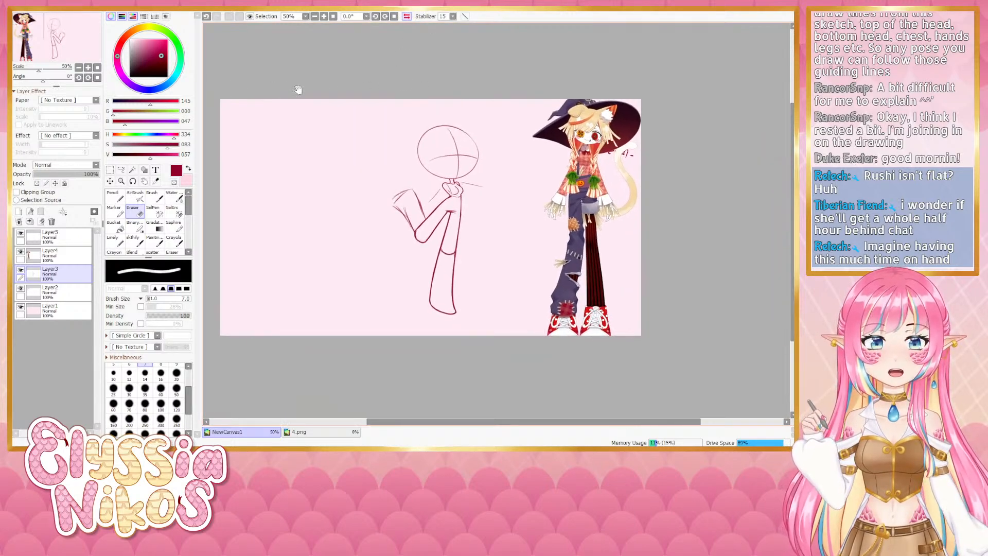
{"action": "key", "text": "h"}
{"action": "left_click", "coordinate": [88, 68]}
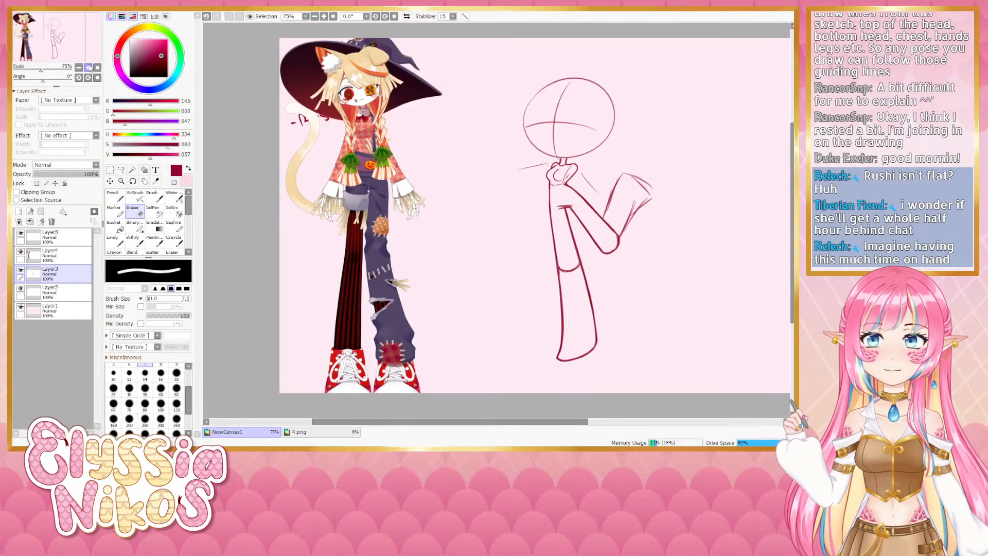
{"action": "left_click", "coordinate": [88, 68]}
{"action": "left_click_drag", "start_coordinate": [410, 228], "coordinate": [201, 266]}
Lasso the head circle with its facial guide lines on Layer3 and nudge it slightly toward the bent-leg side
{"action": "left_click_drag", "start_coordinate": [387, 181], "coordinate": [378, 180], "text": "ctrl+alt"}
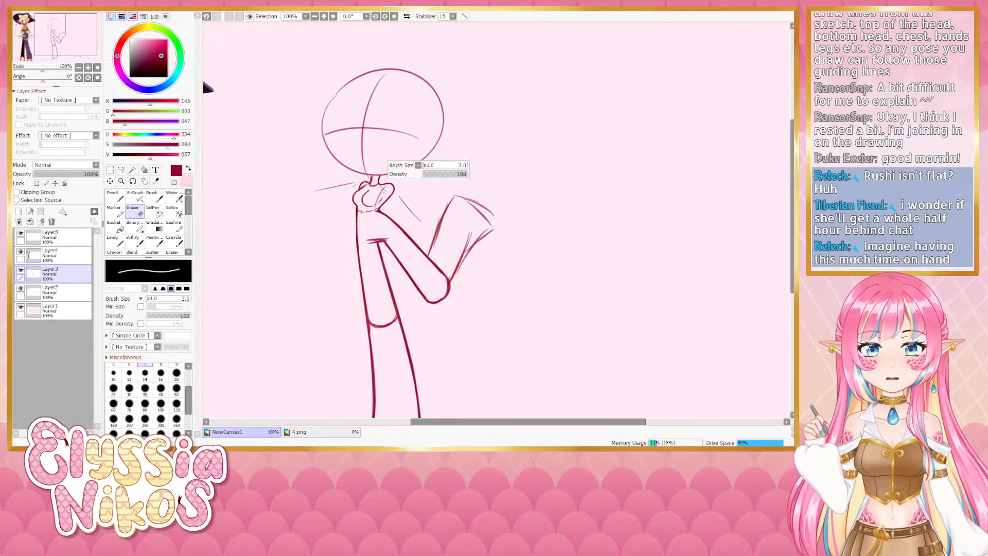
{"action": "left_click", "coordinate": [134, 240]}
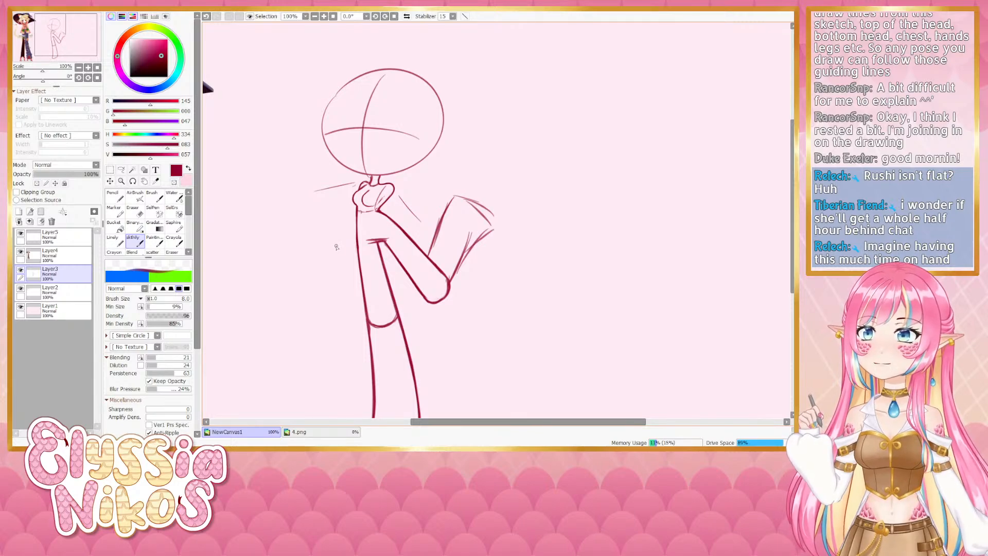
{"action": "key", "text": "a"}
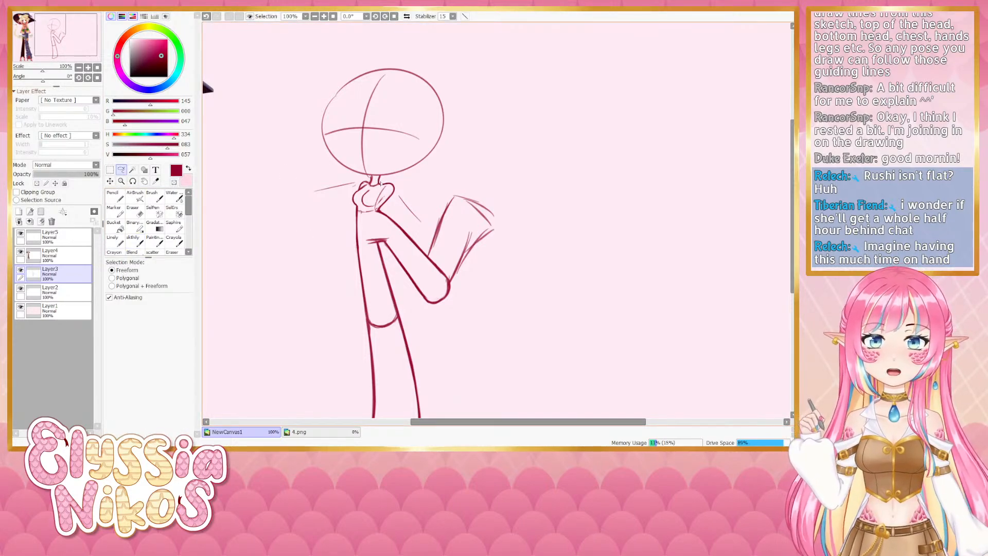
{"action": "mouse_move", "coordinate": [419, 167]}
{"action": "left_mouse_down"}
{"action": "mouse_move", "coordinate": [379, 52]}
{"action": "mouse_move", "coordinate": [305, 97]}
{"action": "mouse_move", "coordinate": [312, 153]}
{"action": "mouse_move", "coordinate": [369, 183]}
{"action": "left_mouse_up"}
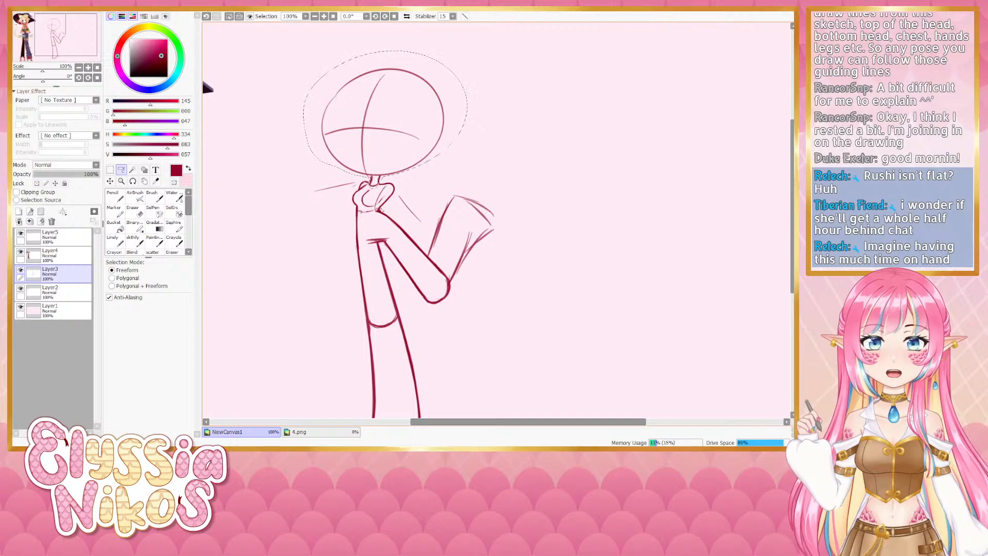
{"action": "left_click_drag", "start_coordinate": [420, 213], "coordinate": [423, 214]}
{"action": "left_click", "coordinate": [110, 169]}
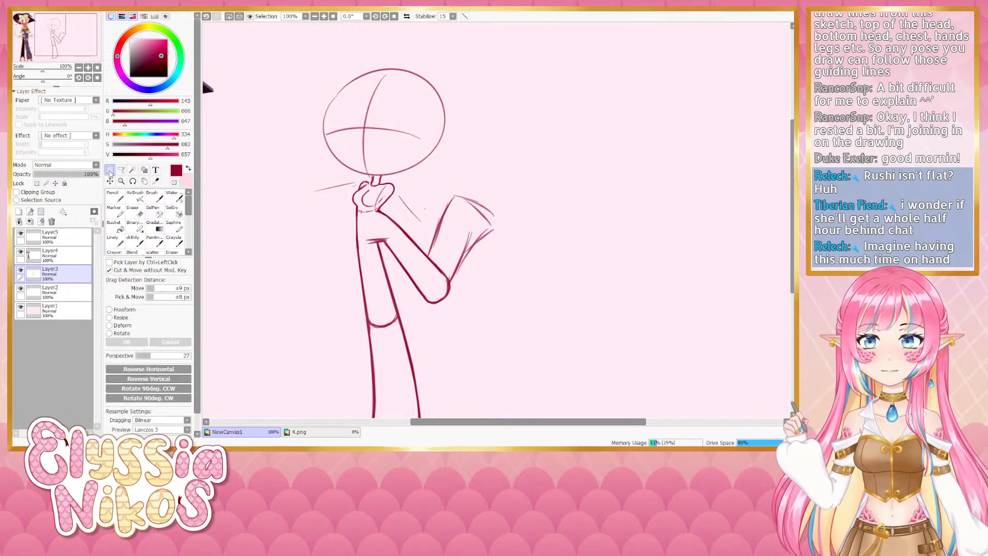
Review how the shifted head sits on the neck and body, from close up to the whole figure
{"action": "left_click", "coordinate": [139, 240]}
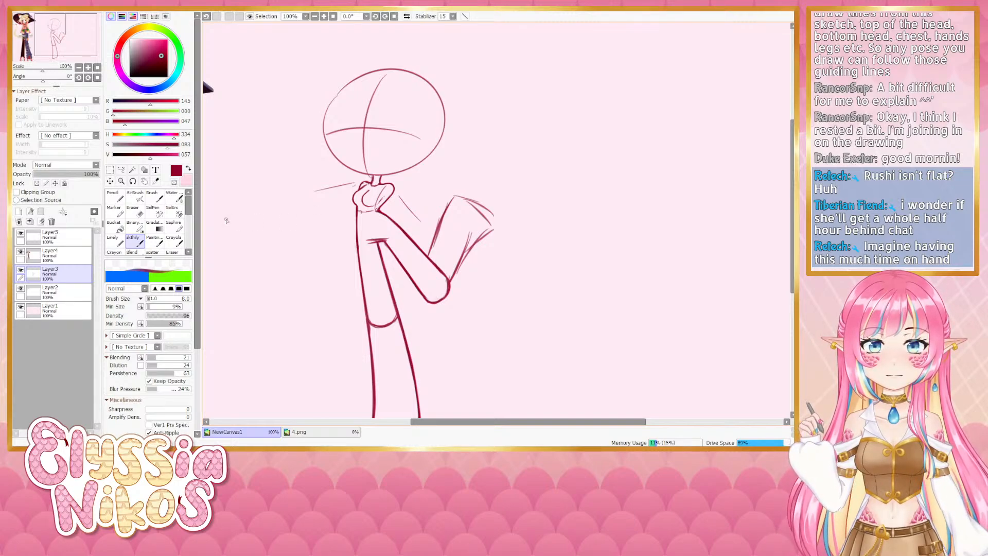
{"action": "left_click", "coordinate": [138, 216]}
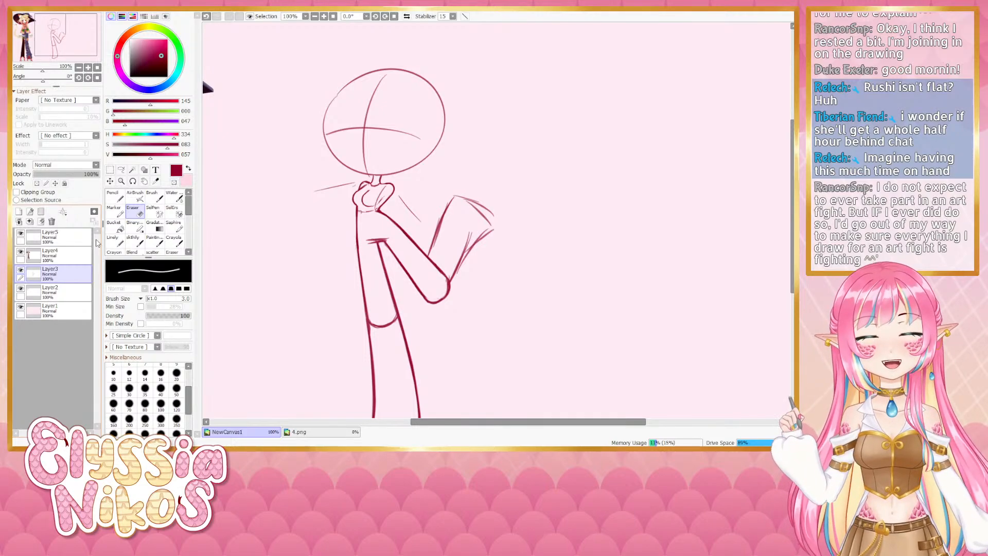
{"action": "left_click_drag", "start_coordinate": [435, 271], "coordinate": [414, 257]}
{"action": "left_click", "coordinate": [81, 68]}
{"action": "left_click_drag", "start_coordinate": [343, 271], "coordinate": [327, 246]}
{"action": "left_click_drag", "start_coordinate": [386, 183], "coordinate": [387, 189], "text": "ctrl+alt"}
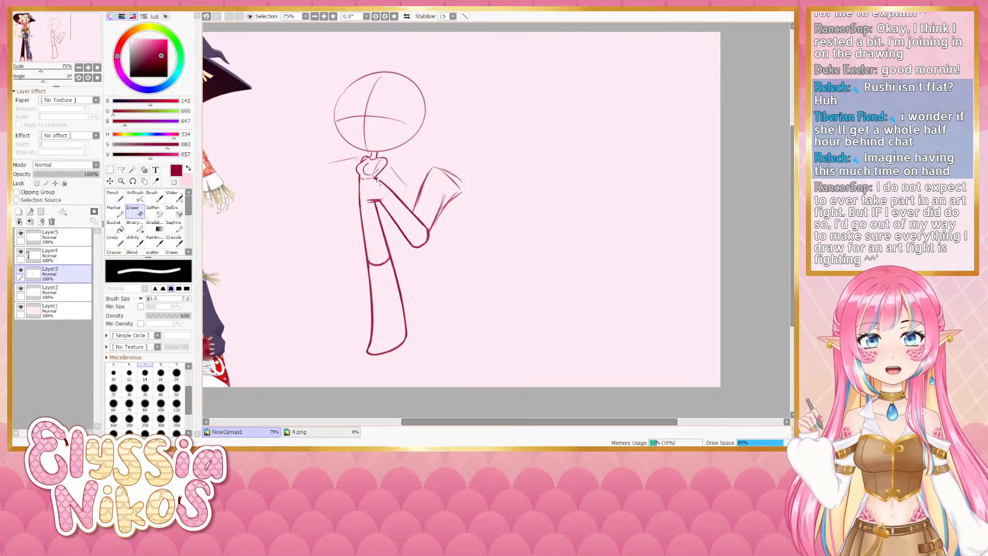
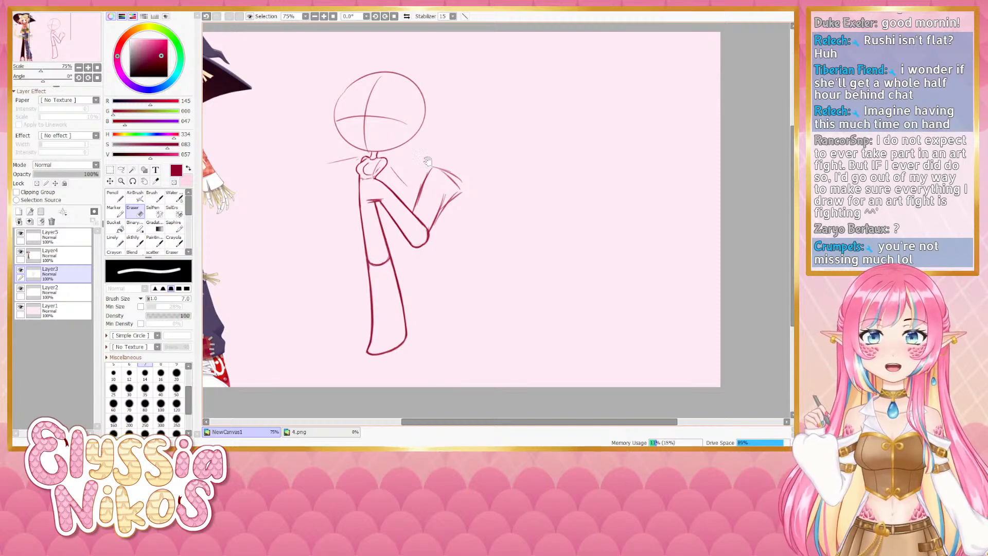
Compare the sketch's shoulders and torso with the scarecrow reference at several magnifications
{"action": "left_click_drag", "start_coordinate": [377, 209], "coordinate": [546, 207]}
{"action": "left_click", "coordinate": [89, 67]}
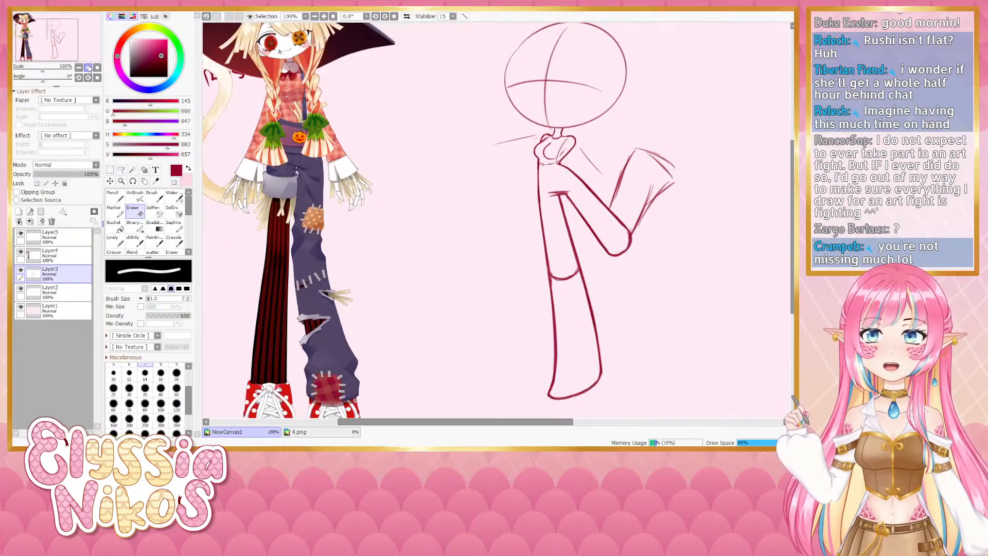
{"action": "left_click", "coordinate": [89, 67]}
{"action": "left_click", "coordinate": [89, 67]}
{"action": "left_click_drag", "start_coordinate": [273, 159], "coordinate": [582, 362]}
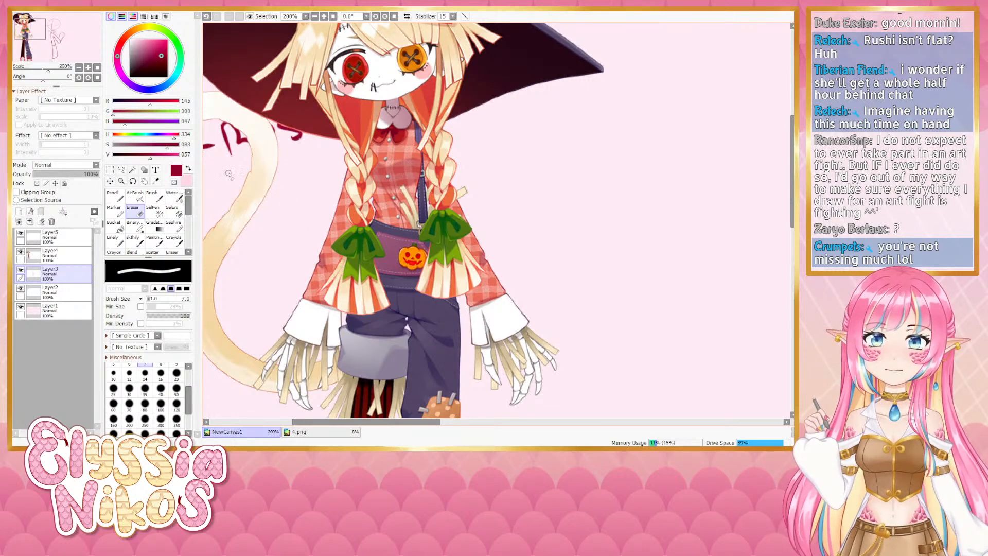
{"action": "left_click", "coordinate": [78, 67]}
{"action": "left_click_drag", "start_coordinate": [373, 229], "coordinate": [265, 184]}
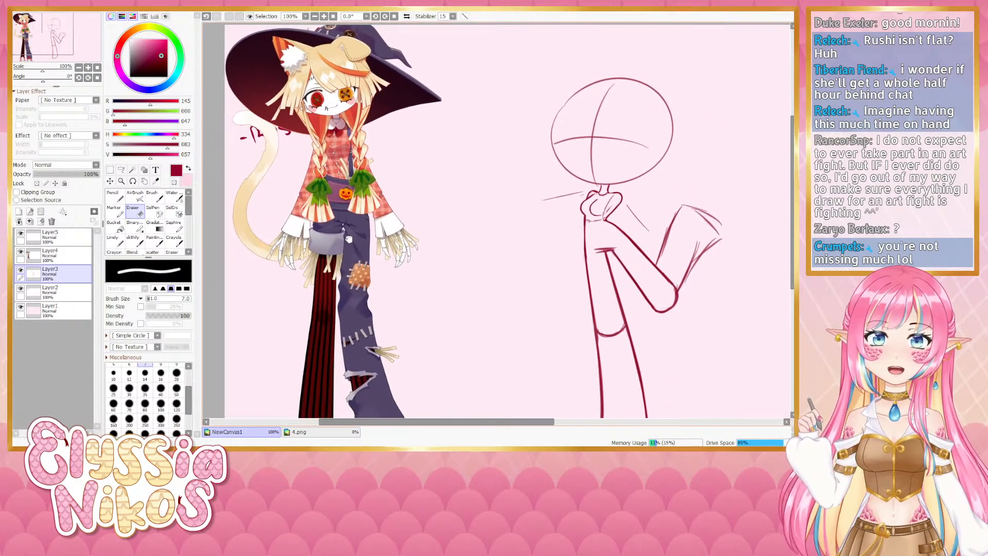
{"action": "left_click_drag", "start_coordinate": [456, 259], "coordinate": [432, 248]}
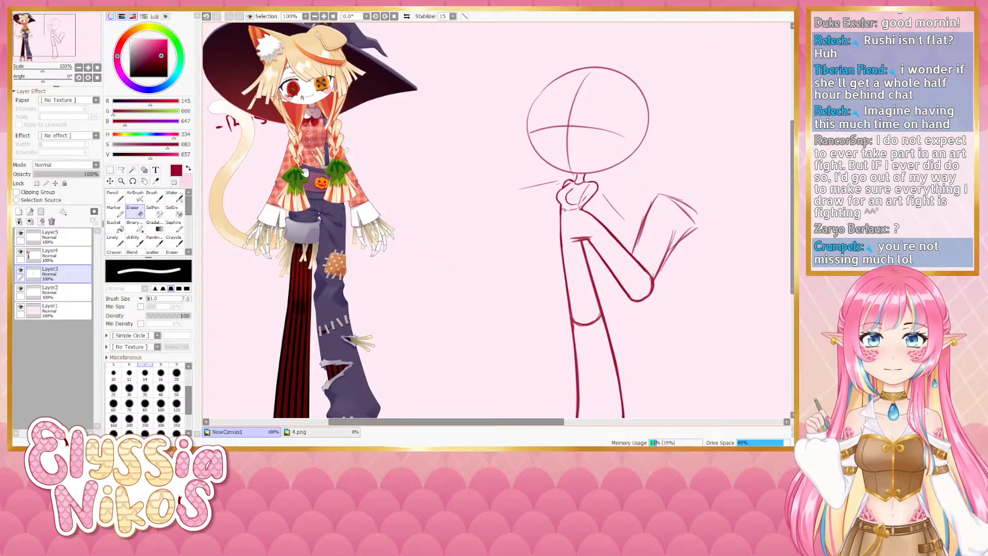
{"action": "left_click_drag", "start_coordinate": [502, 279], "coordinate": [493, 274]}
{"action": "left_click", "coordinate": [88, 67]}
{"action": "left_click", "coordinate": [88, 67]}
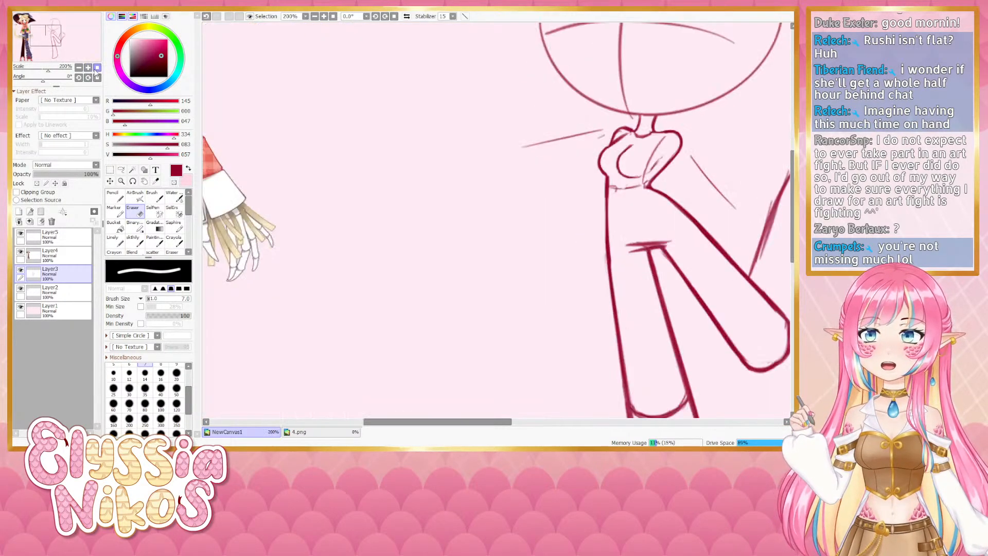
Set up the Lively brush at size 3 with a dark green color on Layer5 over the scarecrow's torso
{"action": "left_click_drag", "start_coordinate": [306, 171], "coordinate": [553, 315]}
{"action": "left_click_drag", "start_coordinate": [281, 190], "coordinate": [323, 222]}
{"action": "left_click", "coordinate": [51, 236]}
{"action": "left_click", "coordinate": [88, 67]}
{"action": "left_click", "coordinate": [116, 242]}
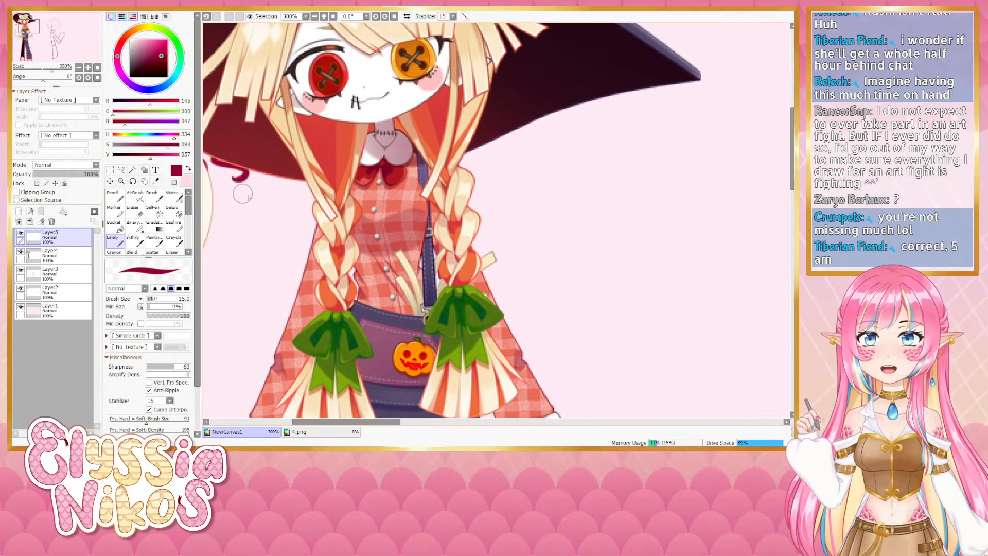
{"action": "left_click_drag", "start_coordinate": [432, 201], "coordinate": [421, 184], "text": "ctrl+alt"}
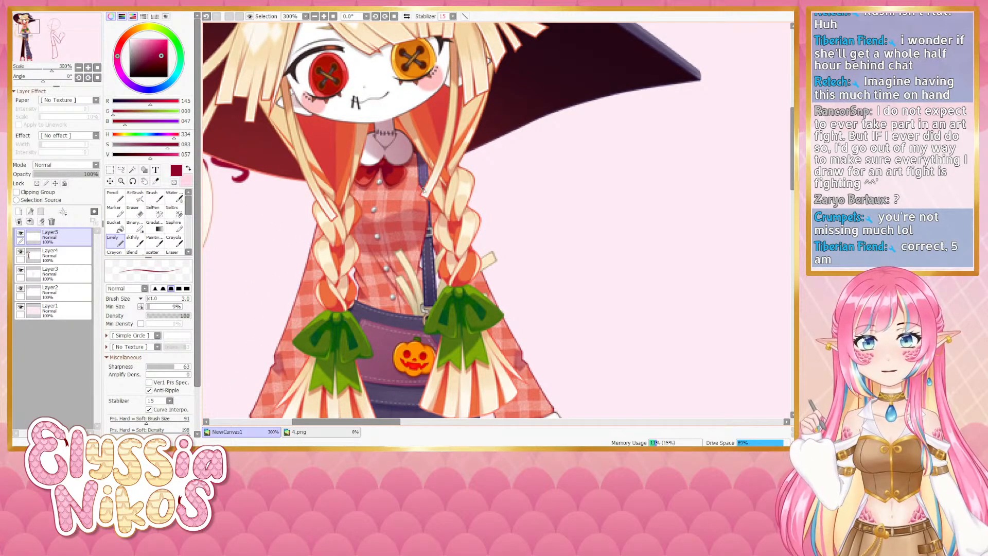
{"action": "key", "text": "ctrl+z"}
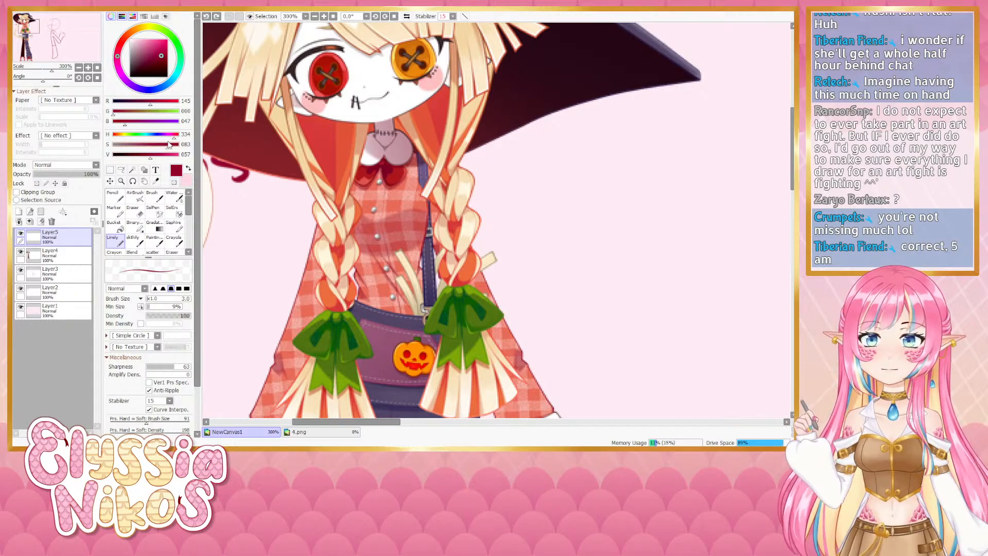
{"action": "left_click", "coordinate": [188, 168]}
{"action": "left_click", "coordinate": [135, 134]}
{"action": "left_click", "coordinate": [159, 145]}
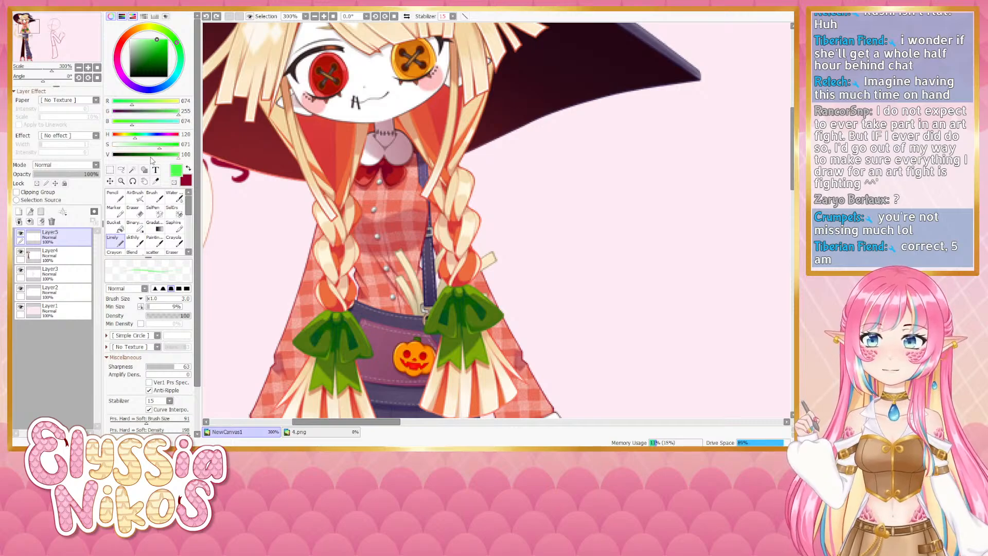
{"action": "left_click", "coordinate": [151, 155]}
Trace the scarecrow's torso edge and rounded chest in green at brush size 4, trimming the line's end with the eraser at size 7
{"action": "left_click_drag", "start_coordinate": [422, 205], "coordinate": [382, 202]}
{"action": "key", "text": "]"}
{"action": "left_click_drag", "start_coordinate": [376, 153], "coordinate": [387, 179]}
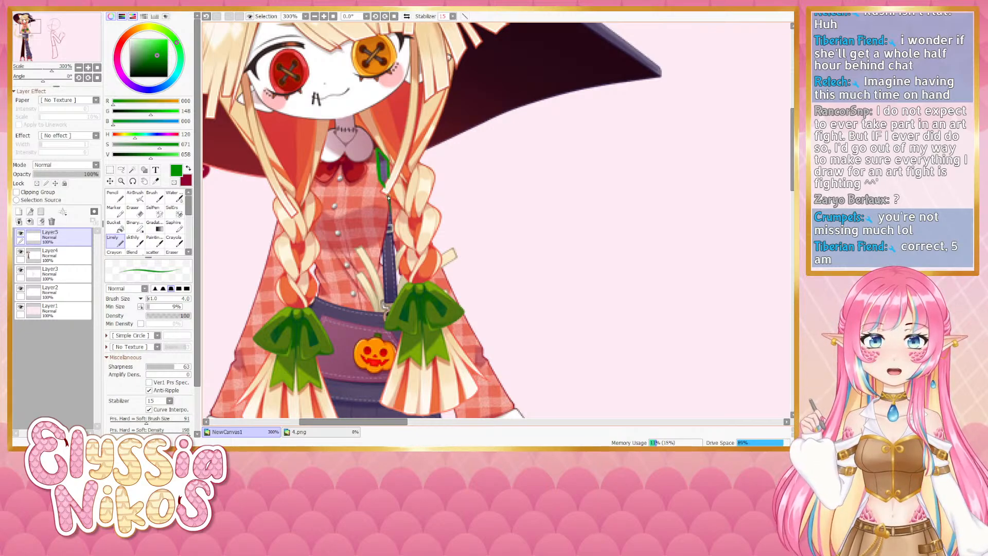
{"action": "left_click_drag", "start_coordinate": [390, 216], "coordinate": [384, 239]}
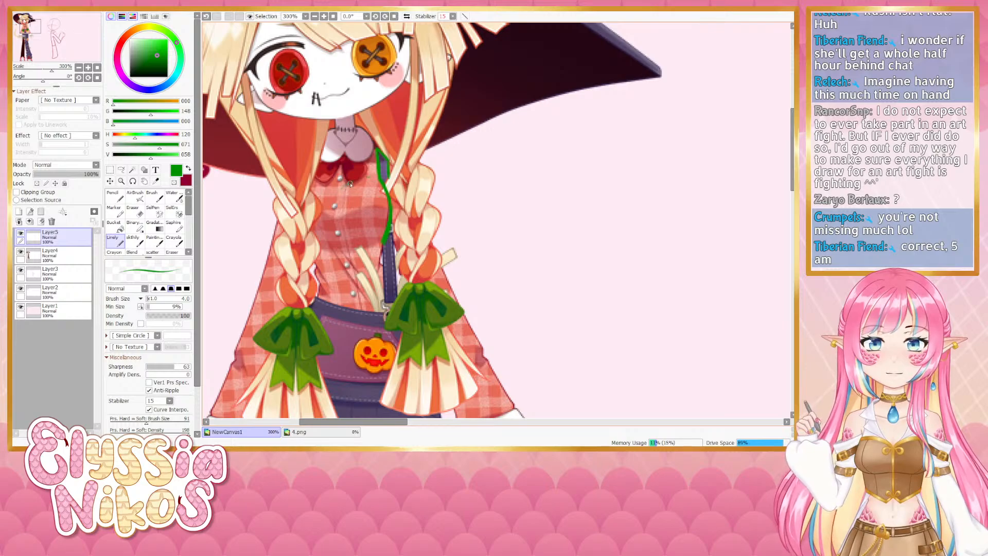
{"action": "key", "text": "ctrl+z"}
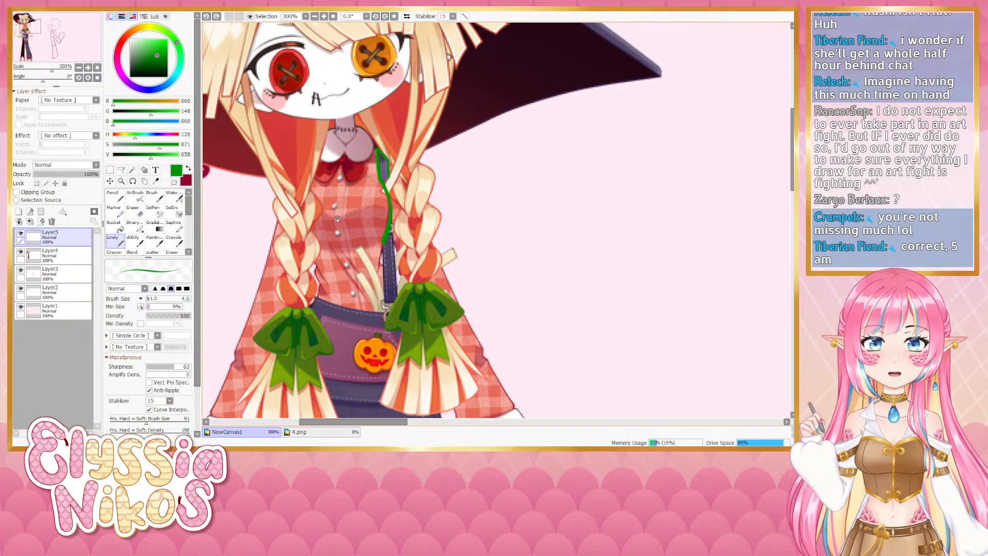
{"action": "mouse_move", "coordinate": [337, 219]}
{"action": "left_mouse_down"}
{"action": "mouse_move", "coordinate": [362, 209]}
{"action": "mouse_move", "coordinate": [338, 218]}
{"action": "mouse_move", "coordinate": [350, 184]}
{"action": "mouse_move", "coordinate": [340, 232]}
{"action": "mouse_move", "coordinate": [351, 251]}
{"action": "mouse_move", "coordinate": [342, 230]}
{"action": "mouse_move", "coordinate": [350, 243]}
{"action": "mouse_move", "coordinate": [346, 235]}
{"action": "mouse_move", "coordinate": [384, 240]}
{"action": "left_mouse_up"}
{"action": "key", "text": "ctrl+z"}
{"action": "key", "text": "ctrl+z"}
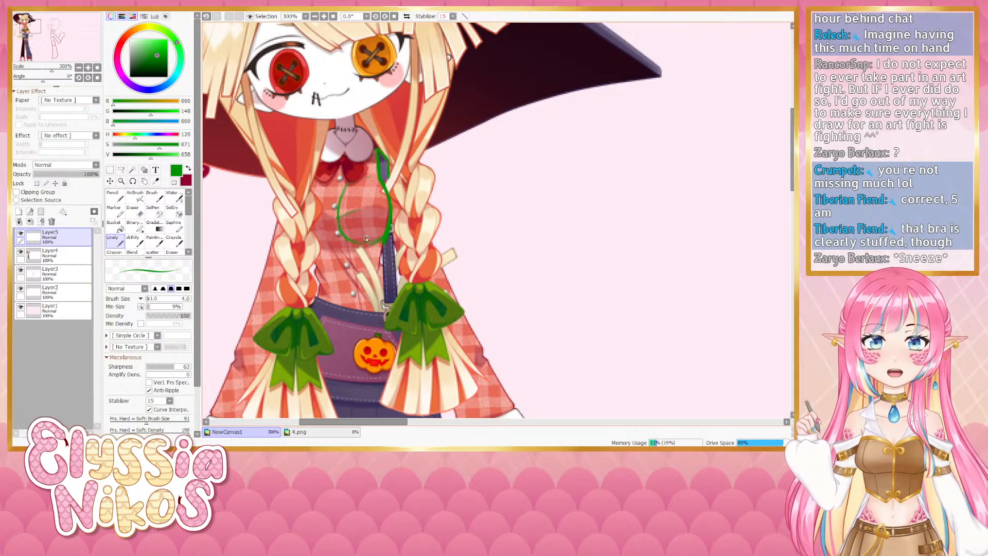
{"action": "left_click", "coordinate": [138, 212]}
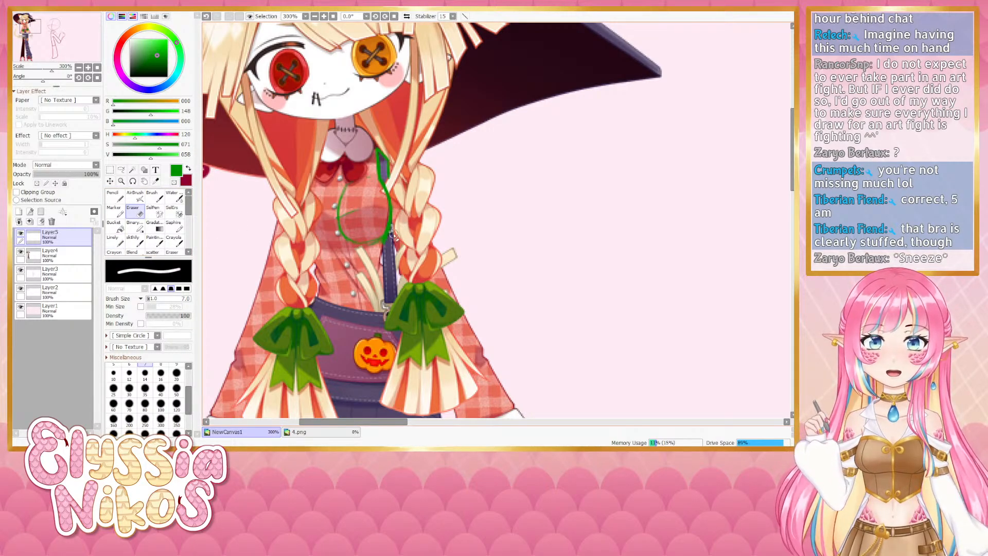
{"action": "left_click_drag", "start_coordinate": [396, 220], "coordinate": [388, 236]}
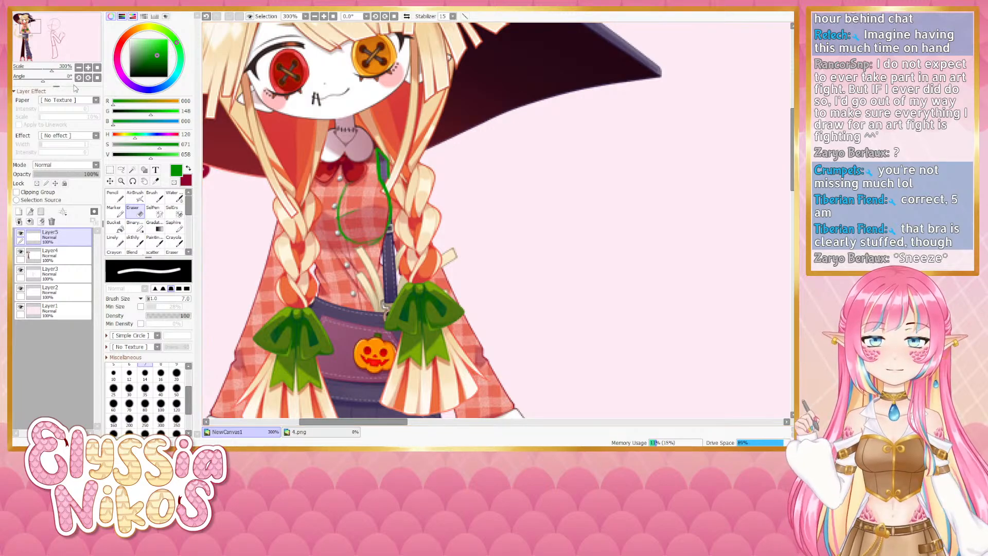
Check the green chest guide on the scarecrow, and return to Layer3 with the dark red color and the utility brush
{"action": "left_click", "coordinate": [78, 68]}
{"action": "left_click", "coordinate": [78, 68]}
{"action": "left_click_drag", "start_coordinate": [381, 229], "coordinate": [374, 232]}
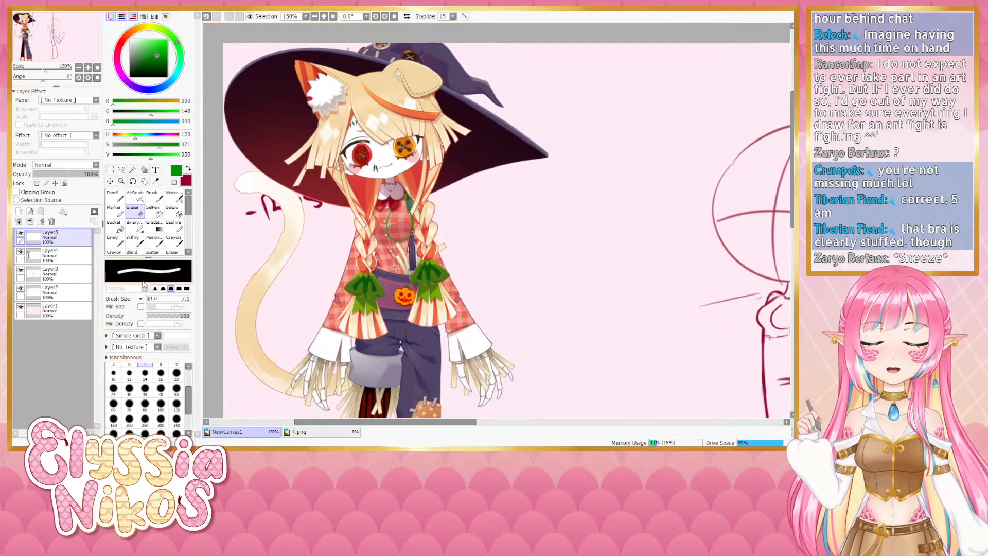
{"action": "mouse_move", "coordinate": [371, 221]}
{"action": "left_mouse_down", "text": "ctrl+alt"}
{"action": "mouse_move", "coordinate": [406, 220]}
{"action": "mouse_move", "coordinate": [391, 227]}
{"action": "left_mouse_up", "text": "ctrl+alt"}
{"action": "left_click_drag", "start_coordinate": [661, 378], "coordinate": [322, 258]}
{"action": "left_click", "coordinate": [81, 273]}
{"action": "left_click", "coordinate": [188, 169]}
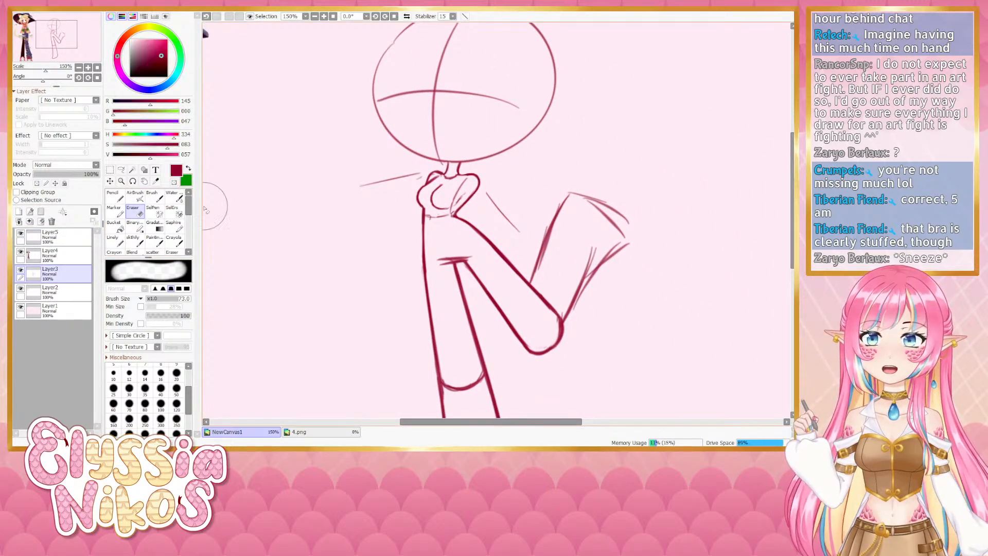
{"action": "left_click_drag", "start_coordinate": [260, 318], "coordinate": [251, 295]}
{"action": "left_click", "coordinate": [134, 240]}
{"action": "left_click_drag", "start_coordinate": [373, 308], "coordinate": [340, 306]}
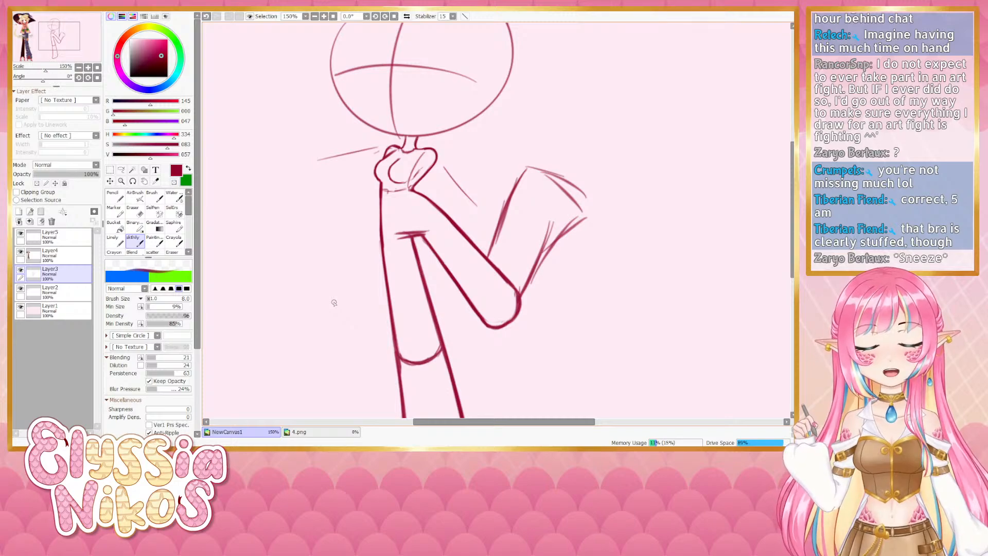
Examine the sketch's torso, legs and full pose beside the marked scarecrow reference
{"action": "left_click_drag", "start_coordinate": [479, 217], "coordinate": [484, 232]}
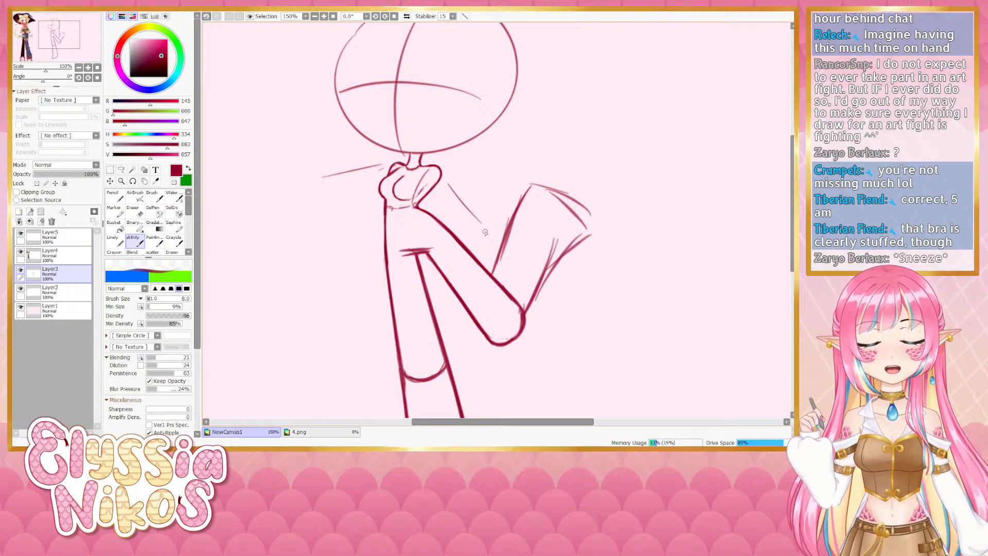
{"action": "left_click_drag", "start_coordinate": [404, 298], "coordinate": [387, 276]}
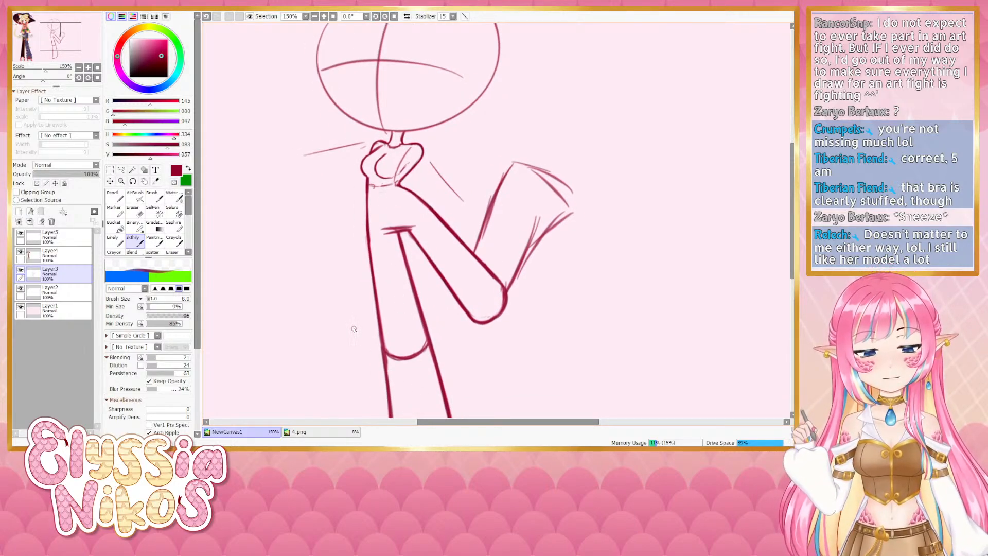
{"action": "mouse_move", "coordinate": [353, 331]}
{"action": "left_mouse_down"}
{"action": "mouse_move", "coordinate": [341, 264]}
{"action": "mouse_move", "coordinate": [434, 229]}
{"action": "mouse_move", "coordinate": [518, 251]}
{"action": "mouse_move", "coordinate": [522, 355]}
{"action": "left_mouse_up"}
{"action": "mouse_move", "coordinate": [522, 270]}
{"action": "left_mouse_down"}
{"action": "mouse_move", "coordinate": [600, 289]}
{"action": "mouse_move", "coordinate": [550, 346]}
{"action": "mouse_move", "coordinate": [489, 273]}
{"action": "mouse_move", "coordinate": [642, 349]}
{"action": "mouse_move", "coordinate": [596, 321]}
{"action": "mouse_move", "coordinate": [569, 371]}
{"action": "mouse_move", "coordinate": [386, 273]}
{"action": "left_mouse_up"}
{"action": "left_click_drag", "start_coordinate": [455, 319], "coordinate": [429, 323]}
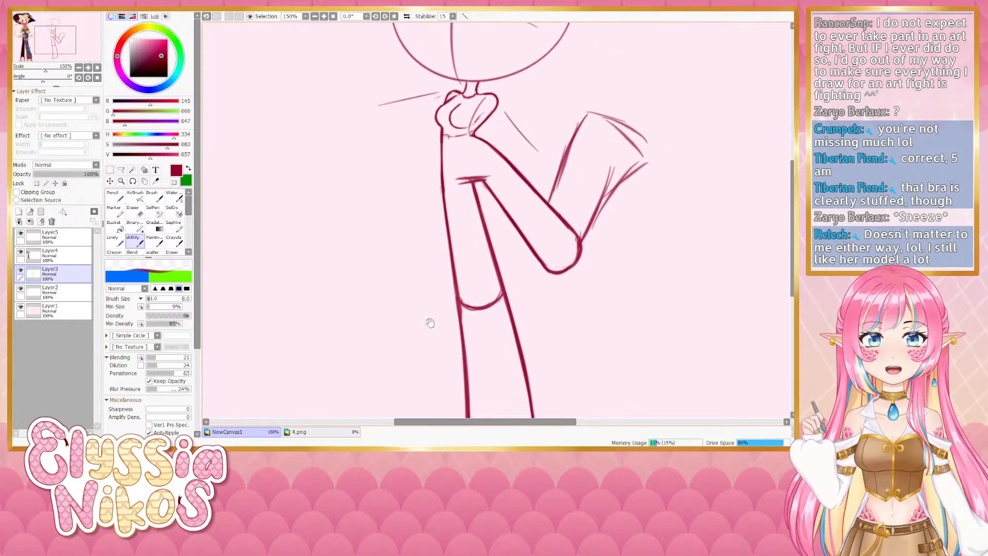
{"action": "left_click_drag", "start_coordinate": [492, 268], "coordinate": [469, 265]}
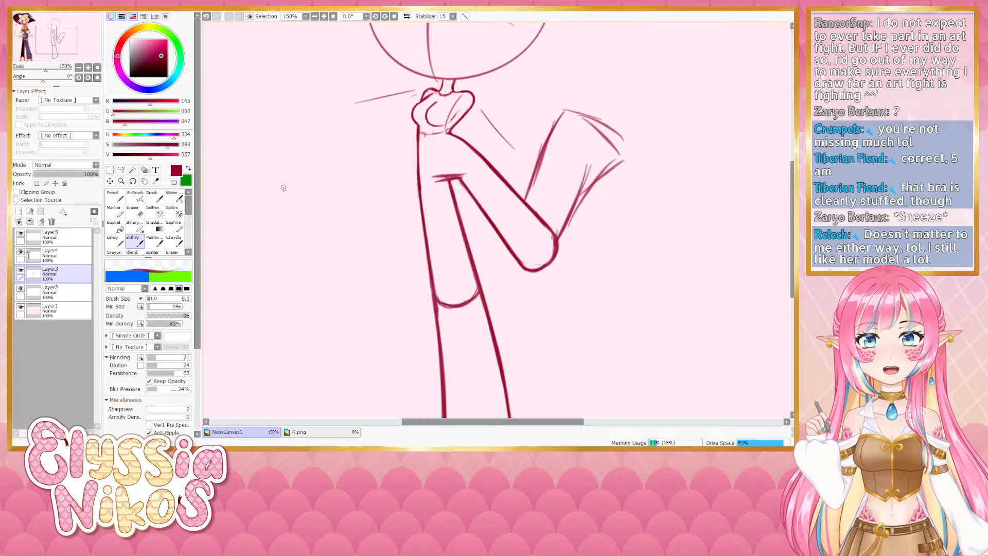
{"action": "left_click", "coordinate": [80, 67]}
{"action": "left_click", "coordinate": [79, 67]}
{"action": "left_click_drag", "start_coordinate": [343, 249], "coordinate": [419, 280]}
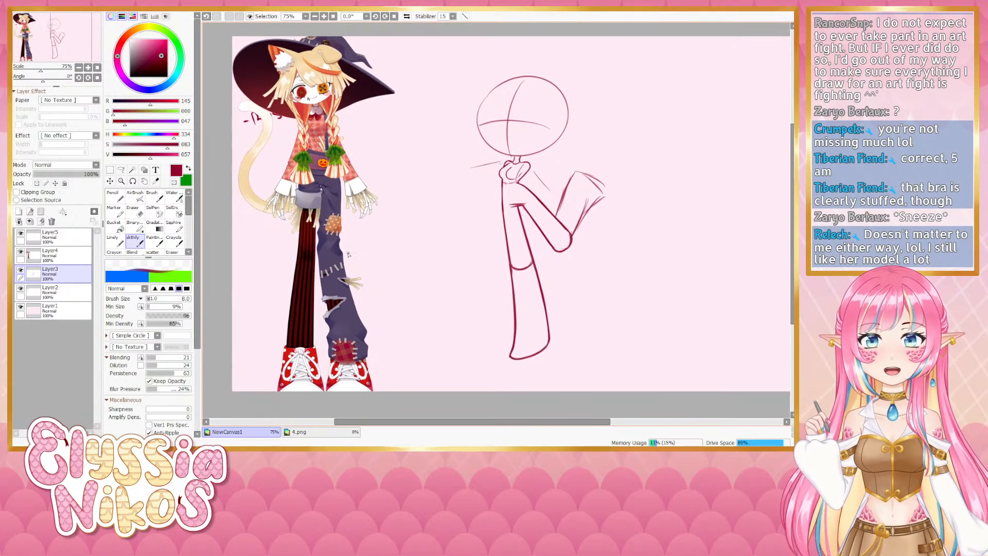
Examine the sketch's upper body and full proportions against the scarecrow reference at close and distant views
{"action": "left_click", "coordinate": [88, 68]}
{"action": "left_click", "coordinate": [87, 68]}
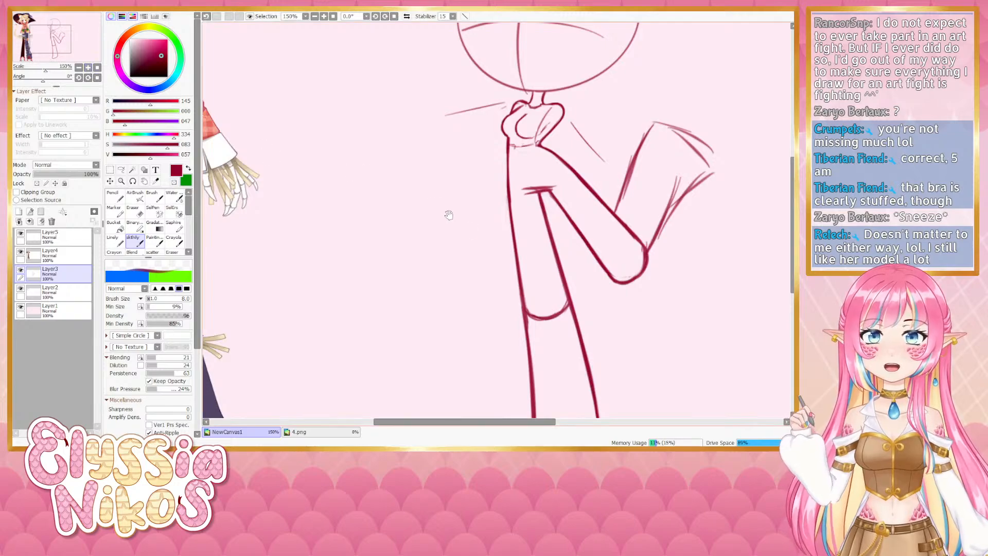
{"action": "left_click_drag", "start_coordinate": [447, 213], "coordinate": [355, 280]}
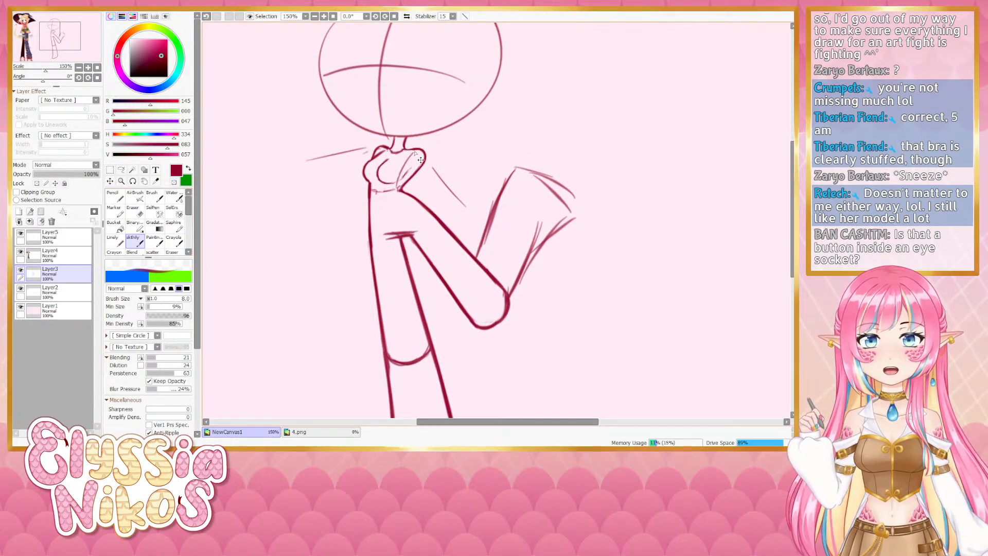
{"action": "key", "text": "bracketleft"}
{"action": "key", "text": "bracketleft"}
{"action": "key", "text": "bracketleft"}
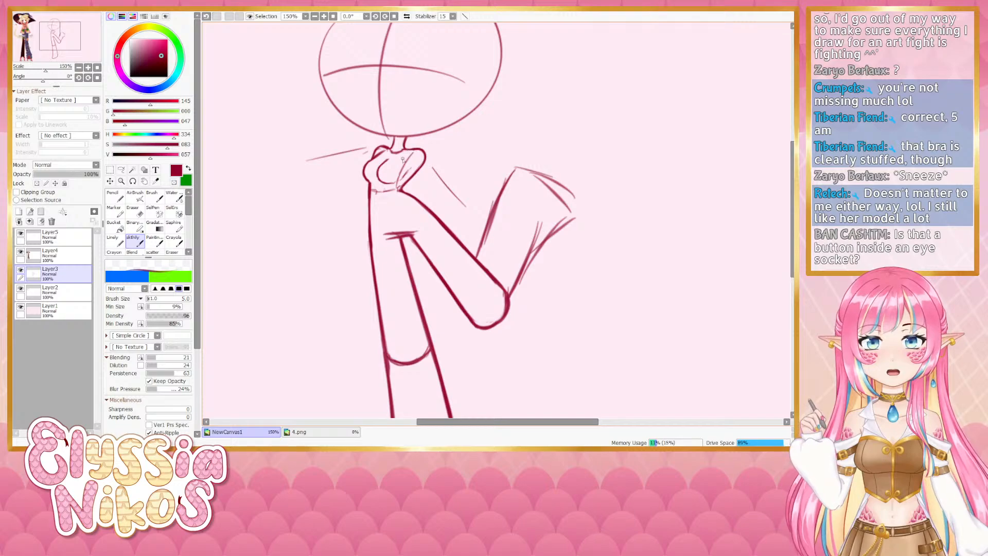
{"action": "left_click", "coordinate": [78, 67]}
{"action": "left_click", "coordinate": [79, 68]}
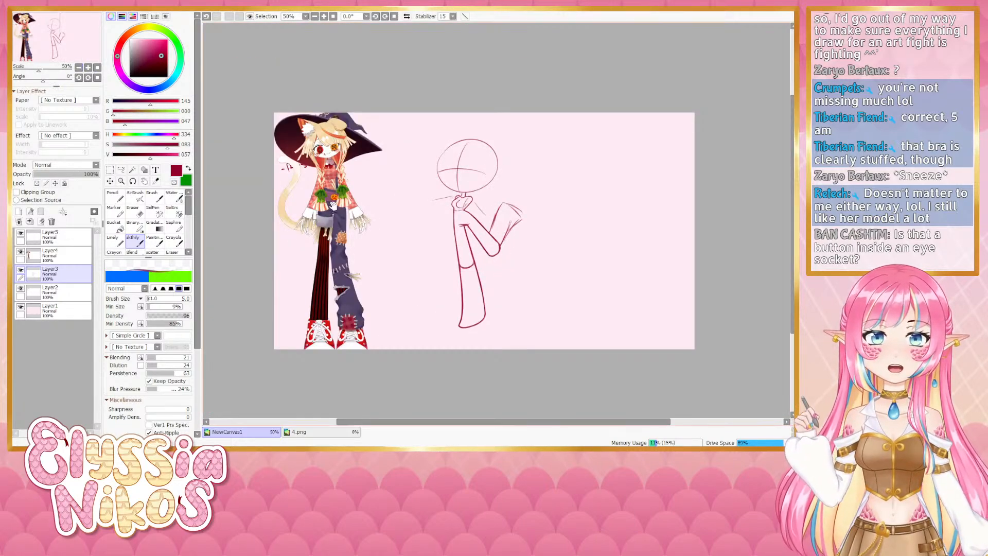
{"action": "left_click", "coordinate": [88, 67]}
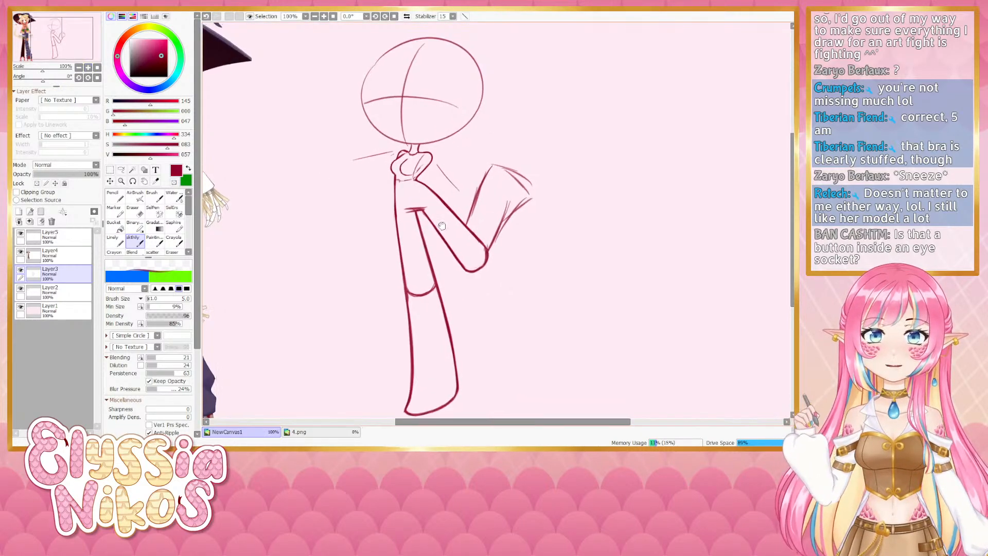
{"action": "left_click", "coordinate": [78, 68]}
{"action": "left_click", "coordinate": [78, 68]}
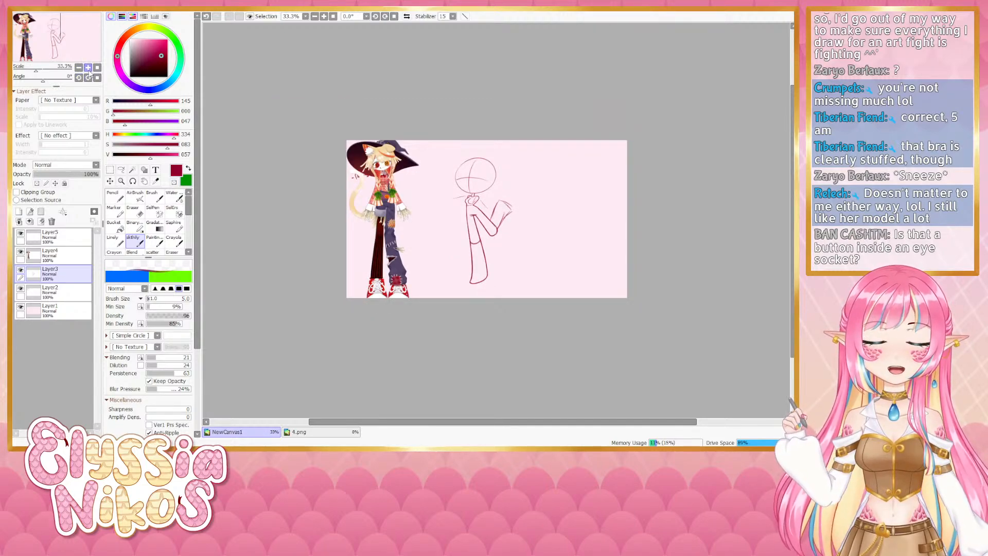
{"action": "left_click", "coordinate": [88, 67]}
{"action": "left_click", "coordinate": [88, 67]}
{"action": "left_click_drag", "start_coordinate": [421, 264], "coordinate": [282, 221]}
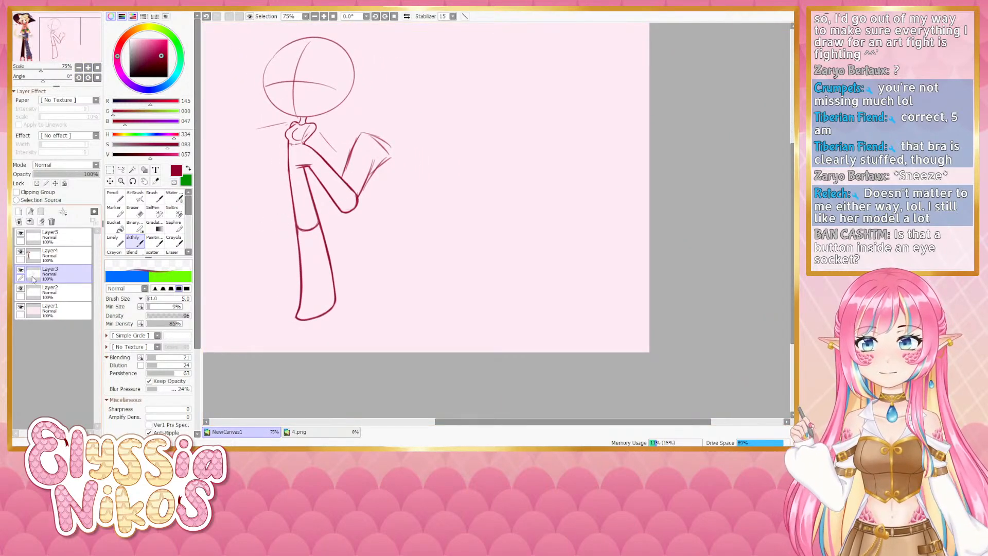
Try sketching an alternative flared lower leg reaching down from the bent knee on Layer4 at brush size 16
{"action": "left_click", "coordinate": [52, 255]}
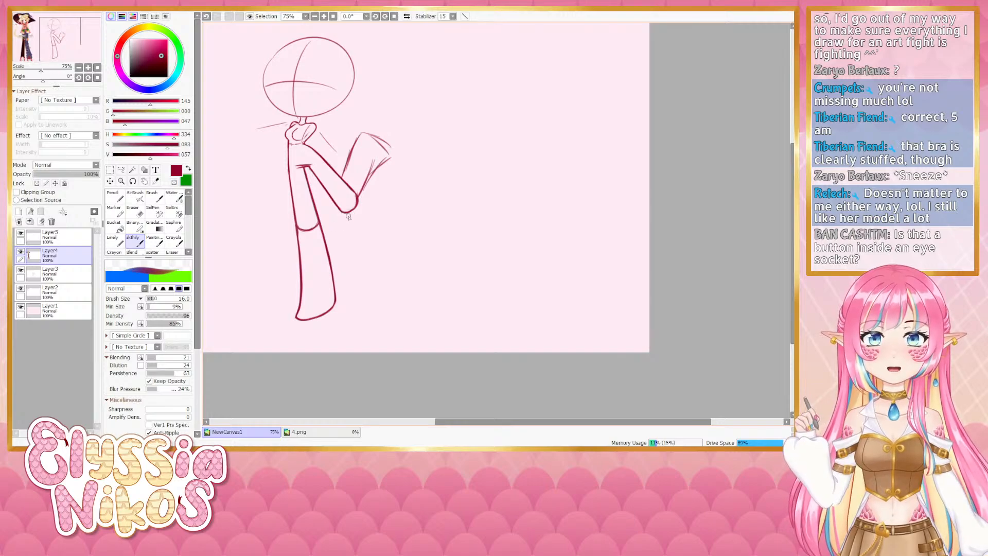
{"action": "key", "text": "ctrl+z"}
{"action": "mouse_move", "coordinate": [348, 216]}
{"action": "left_mouse_down"}
{"action": "mouse_move", "coordinate": [414, 264]}
{"action": "mouse_move", "coordinate": [438, 261]}
{"action": "left_mouse_up"}
{"action": "key", "text": "ctrl+z"}
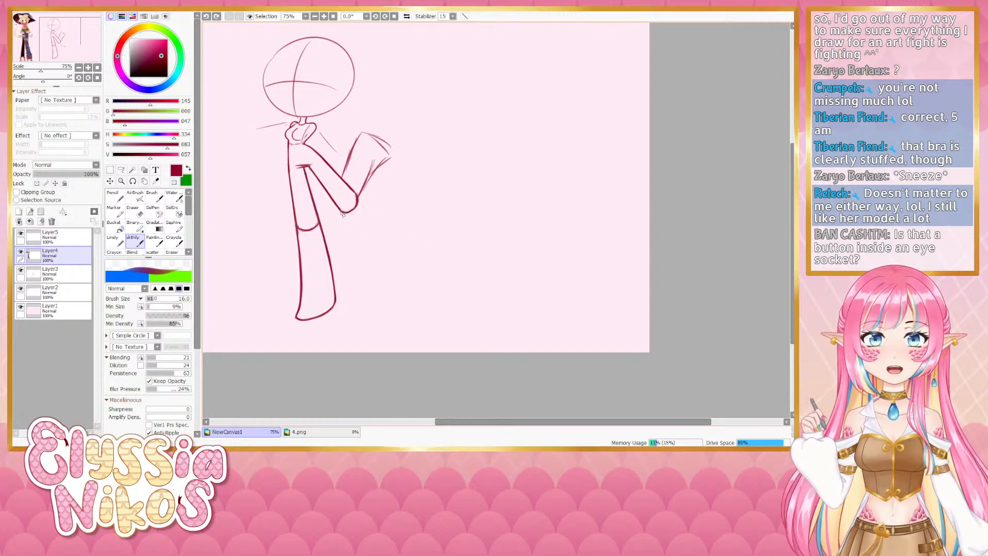
{"action": "left_click_drag", "start_coordinate": [344, 212], "coordinate": [406, 270]}
{"action": "key", "text": "ctrl+z"}
{"action": "left_click_drag", "start_coordinate": [348, 214], "coordinate": [406, 267]}
{"action": "mouse_move", "coordinate": [364, 199]}
{"action": "left_mouse_down"}
{"action": "mouse_move", "coordinate": [406, 225]}
{"action": "mouse_move", "coordinate": [431, 258]}
{"action": "left_mouse_up"}
{"action": "key", "text": "ctrl+z"}
{"action": "key", "text": "ctrl+z"}
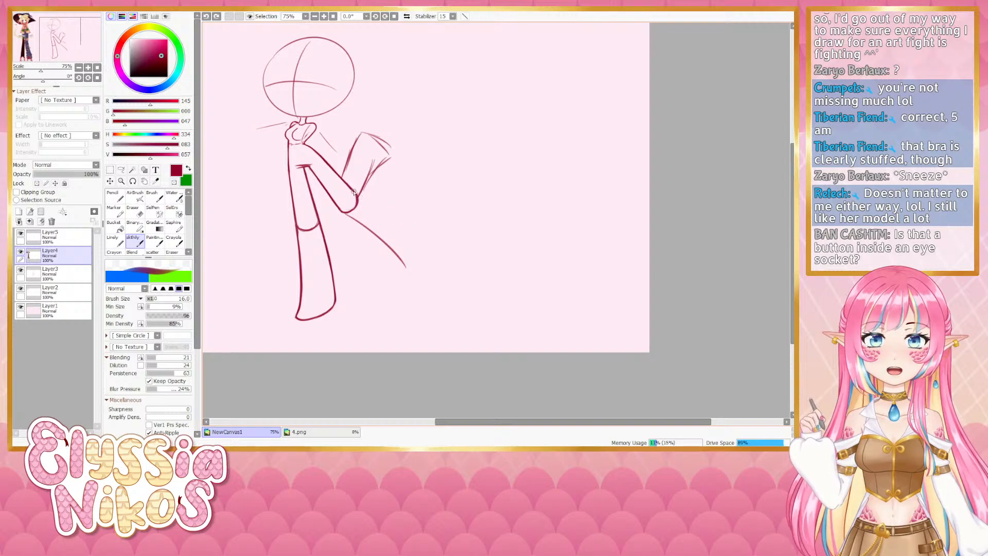
{"action": "mouse_move", "coordinate": [355, 193]}
{"action": "left_mouse_down"}
{"action": "mouse_move", "coordinate": [417, 232]}
{"action": "mouse_move", "coordinate": [363, 207]}
{"action": "mouse_move", "coordinate": [427, 250]}
{"action": "mouse_move", "coordinate": [410, 273]}
{"action": "left_mouse_up"}
{"action": "key", "text": "ctrl+z"}
{"action": "mouse_move", "coordinate": [351, 219]}
{"action": "left_mouse_down"}
{"action": "mouse_move", "coordinate": [398, 263]}
{"action": "mouse_move", "coordinate": [376, 235]}
{"action": "mouse_move", "coordinate": [346, 213]}
{"action": "mouse_move", "coordinate": [395, 262]}
{"action": "mouse_move", "coordinate": [389, 249]}
{"action": "mouse_move", "coordinate": [404, 277]}
{"action": "left_mouse_up"}
{"action": "key", "text": "ctrl+z"}
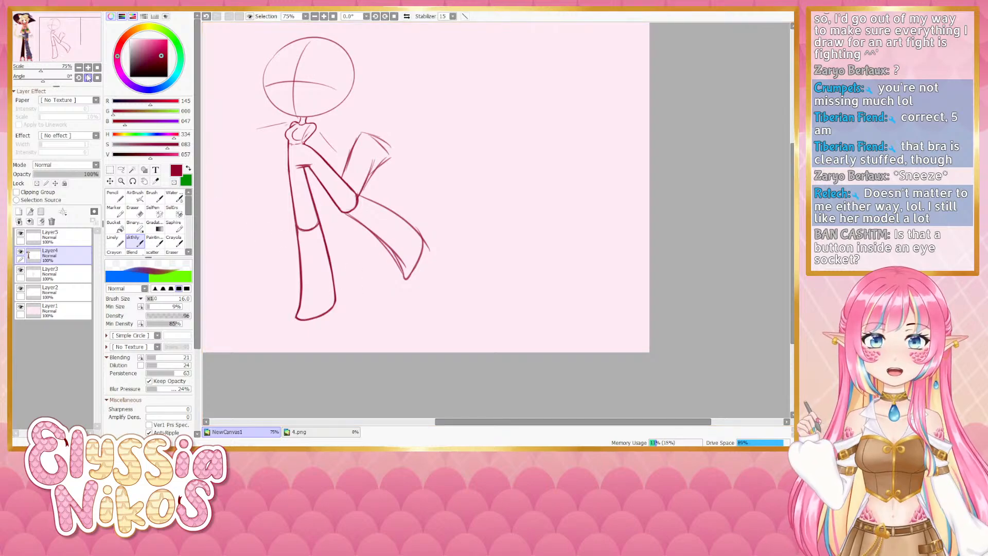
{"action": "left_click", "coordinate": [79, 68]}
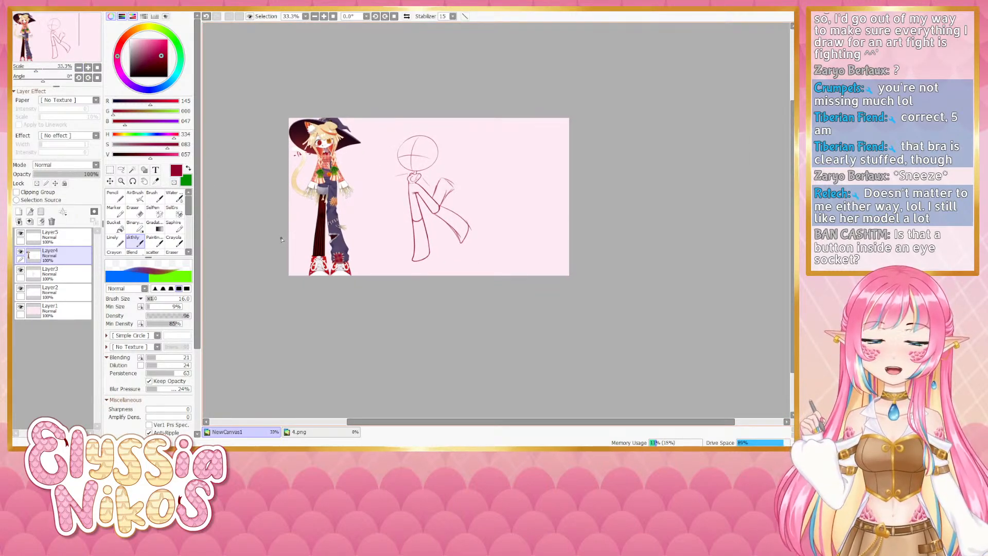
Undo the alternative lower leg strokes on Layer4
{"action": "key", "text": "ctrl+z"}
{"action": "key", "text": "ctrl+z"}
{"action": "key", "text": "ctrl+z"}
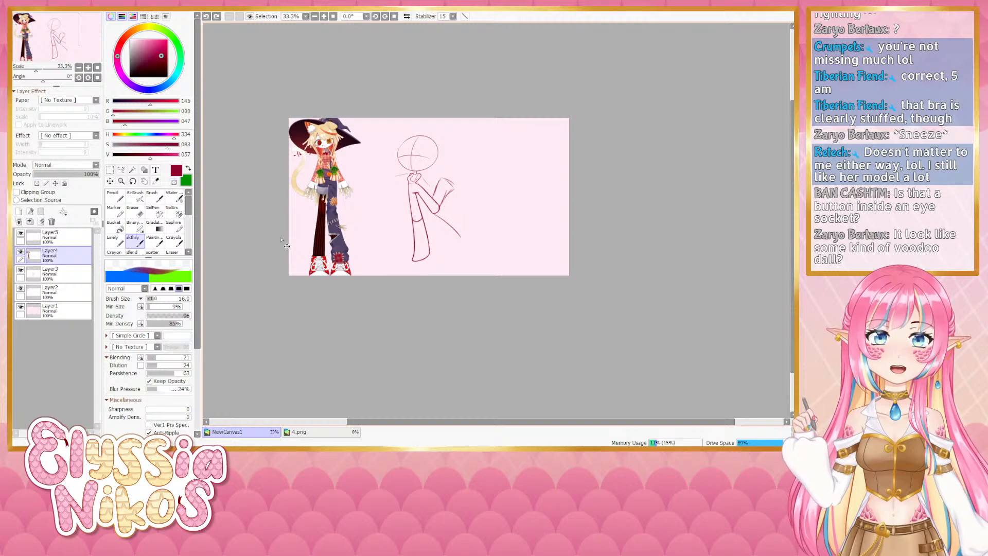
{"action": "left_click", "coordinate": [88, 67]}
{"action": "left_click", "coordinate": [88, 67]}
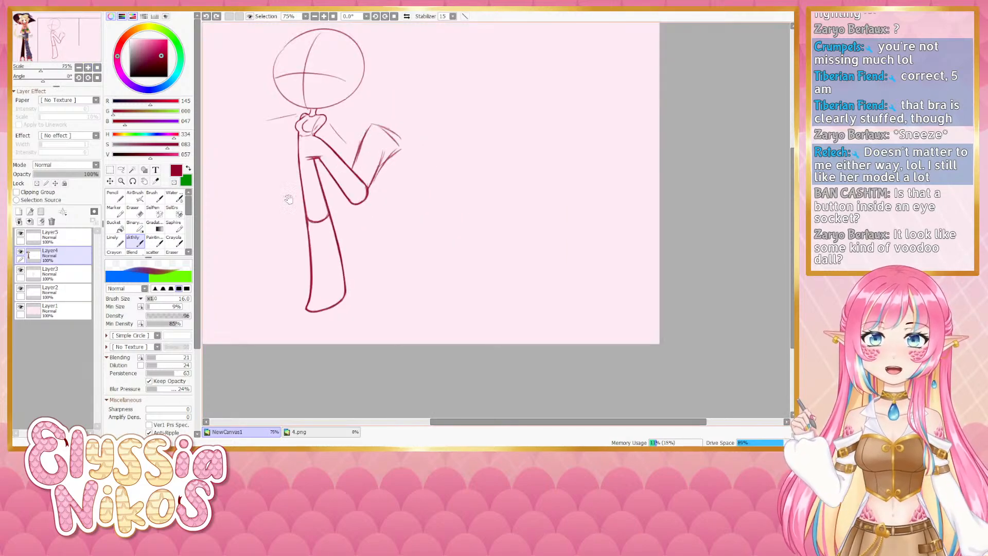
{"action": "scroll", "coordinate": [370, 223], "scroll_direction": "up", "scroll_amount": 1}
{"action": "mouse_move", "coordinate": [354, 225]}
{"action": "left_mouse_down"}
{"action": "mouse_move", "coordinate": [375, 210]}
{"action": "mouse_move", "coordinate": [359, 226]}
{"action": "left_mouse_up"}
{"action": "key", "text": "ctrl+z"}
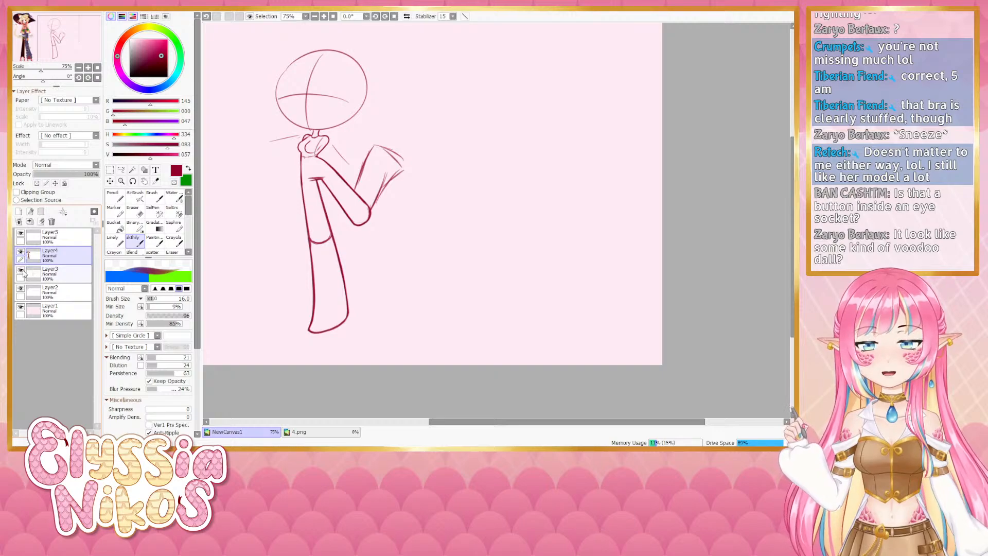
Return to Layer3 and redraw the outer edge of the raised lower leg, from knee to hem, at brush size 14
{"action": "left_click", "coordinate": [21, 270]}
{"action": "left_click", "coordinate": [21, 270]}
{"action": "left_click", "coordinate": [50, 274]}
{"action": "key", "text": "ctrl+alt"}
{"action": "mouse_move", "coordinate": [390, 213]}
{"action": "left_mouse_down"}
{"action": "mouse_move", "coordinate": [354, 223]}
{"action": "mouse_move", "coordinate": [405, 167]}
{"action": "left_mouse_up"}
{"action": "key", "text": "ctrl+z"}
{"action": "key", "text": "ctrl+z"}
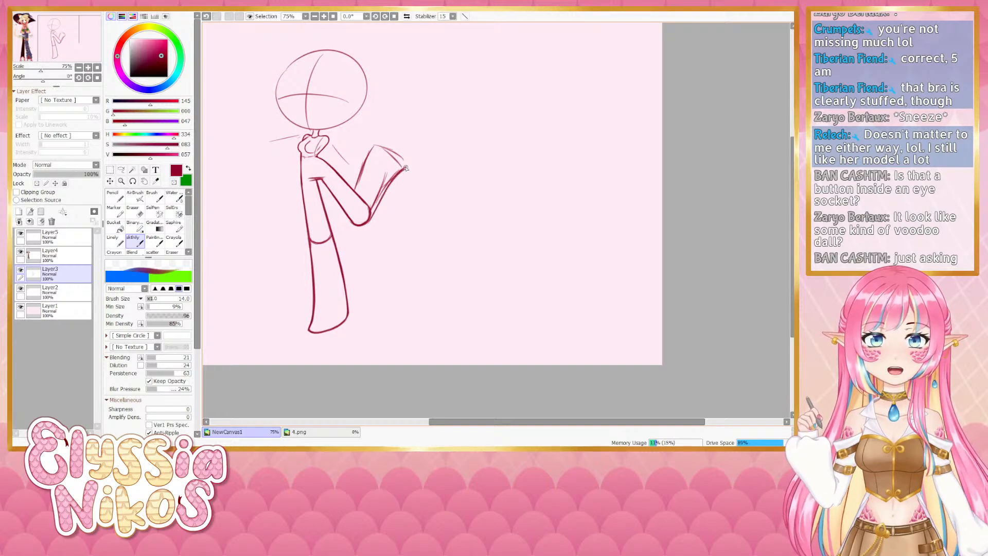
Redraw the raised lower leg's inner edge and flared hem at brush size 14, redoing unsatisfactory strokes
{"action": "left_click_drag", "start_coordinate": [356, 195], "coordinate": [371, 155]}
{"action": "key", "text": "ctrl+z"}
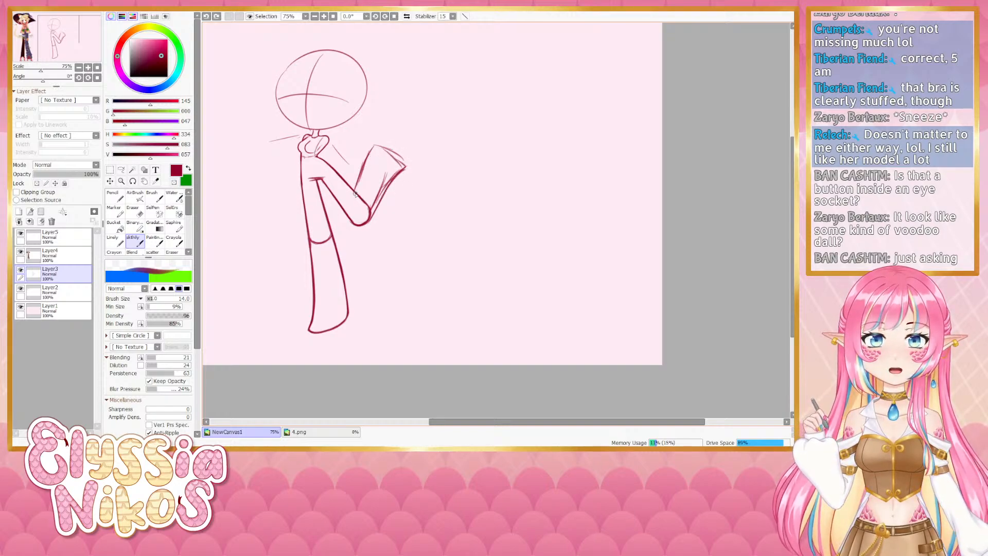
{"action": "left_click_drag", "start_coordinate": [354, 195], "coordinate": [371, 159]}
{"action": "key", "text": "ctrl+z"}
{"action": "mouse_move", "coordinate": [356, 196]}
{"action": "left_mouse_down"}
{"action": "mouse_move", "coordinate": [372, 158]}
{"action": "mouse_move", "coordinate": [362, 200]}
{"action": "mouse_move", "coordinate": [377, 146]}
{"action": "mouse_move", "coordinate": [365, 178]}
{"action": "mouse_move", "coordinate": [376, 151]}
{"action": "mouse_move", "coordinate": [404, 165]}
{"action": "mouse_move", "coordinate": [379, 145]}
{"action": "mouse_move", "coordinate": [407, 168]}
{"action": "left_mouse_up"}
{"action": "key", "text": "ctrl+z"}
{"action": "key", "text": "ctrl+z"}
{"action": "key", "text": "ctrl+z"}
{"action": "key", "text": "ctrl+z"}
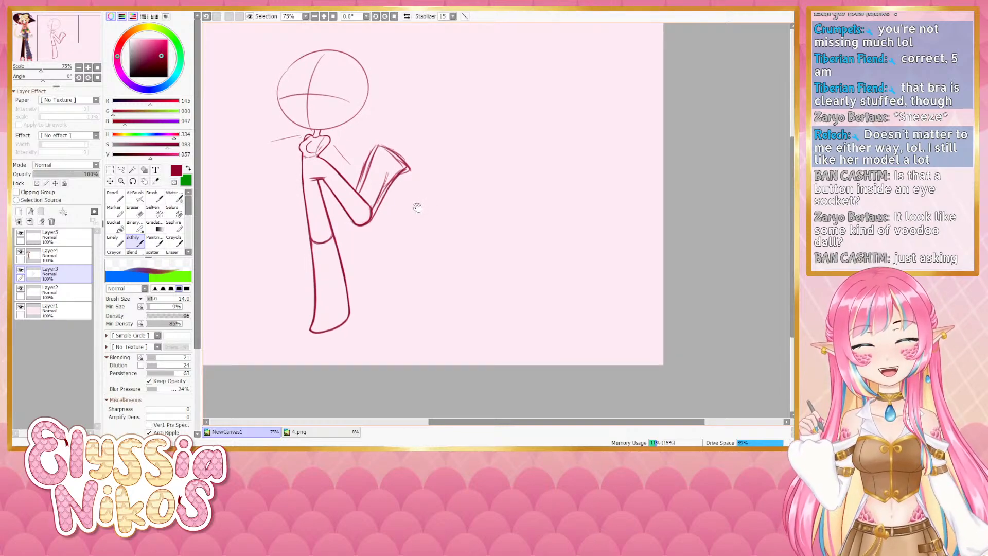
Try marking guide strokes over the scarecrow's ears on Layer5 with the utility brush at size 3
{"action": "mouse_move", "coordinate": [410, 205]}
{"action": "left_mouse_down"}
{"action": "mouse_move", "coordinate": [438, 194]}
{"action": "mouse_move", "coordinate": [482, 214]}
{"action": "left_mouse_up"}
{"action": "mouse_move", "coordinate": [334, 157]}
{"action": "left_mouse_down"}
{"action": "mouse_move", "coordinate": [447, 200]}
{"action": "mouse_move", "coordinate": [417, 216]}
{"action": "left_mouse_up"}
{"action": "left_click_drag", "start_coordinate": [394, 176], "coordinate": [396, 227]}
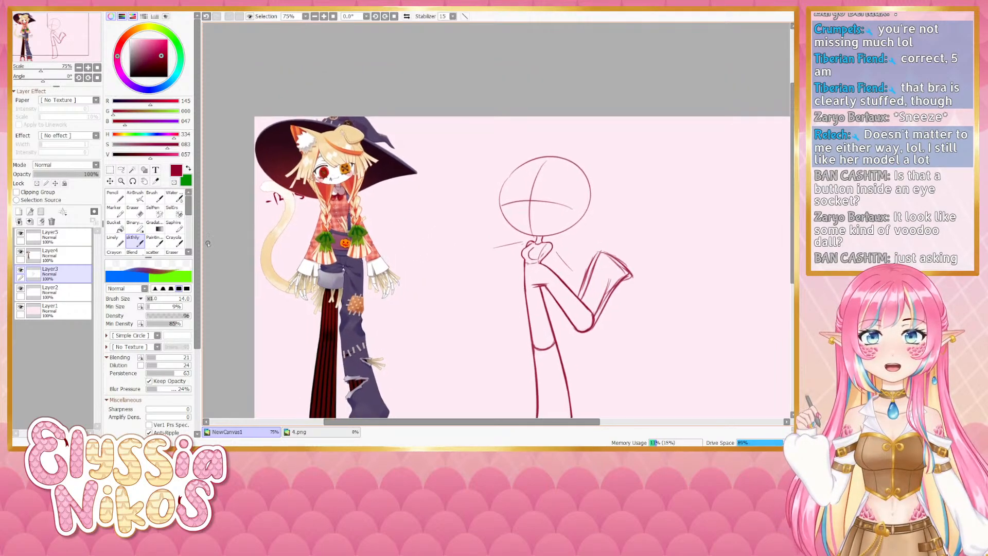
{"action": "left_click", "coordinate": [88, 67]}
{"action": "left_click", "coordinate": [88, 67]}
{"action": "left_click", "coordinate": [88, 68]}
{"action": "mouse_move", "coordinate": [263, 132]}
{"action": "left_mouse_down"}
{"action": "mouse_move", "coordinate": [517, 309]}
{"action": "mouse_move", "coordinate": [581, 331]}
{"action": "left_mouse_up"}
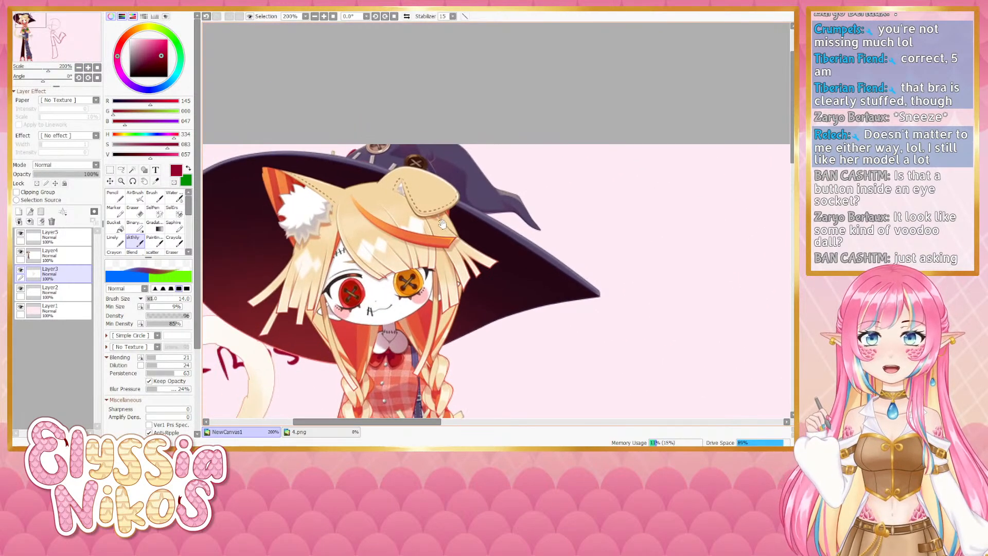
{"action": "left_click_drag", "start_coordinate": [343, 185], "coordinate": [297, 177], "text": "ctrl+alt"}
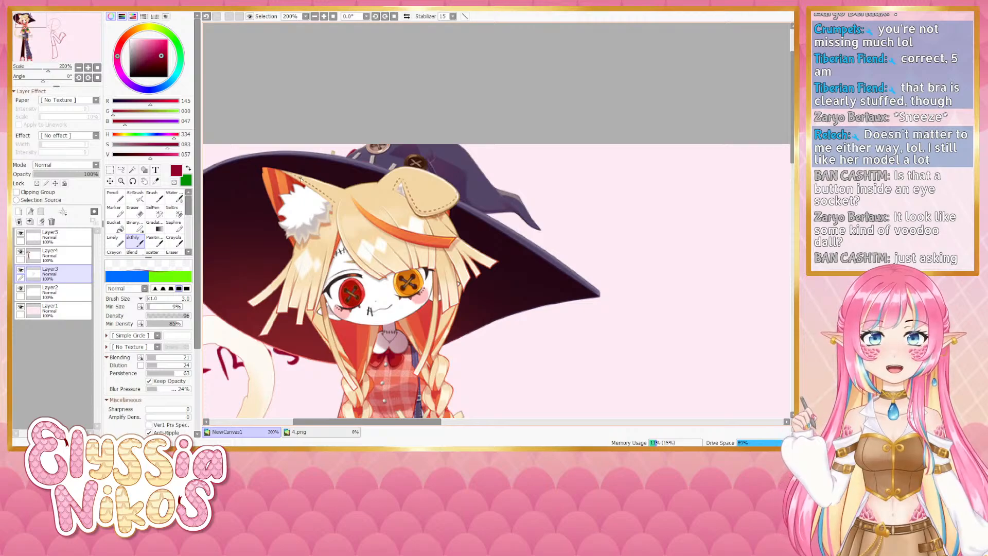
{"action": "left_click", "coordinate": [69, 236]}
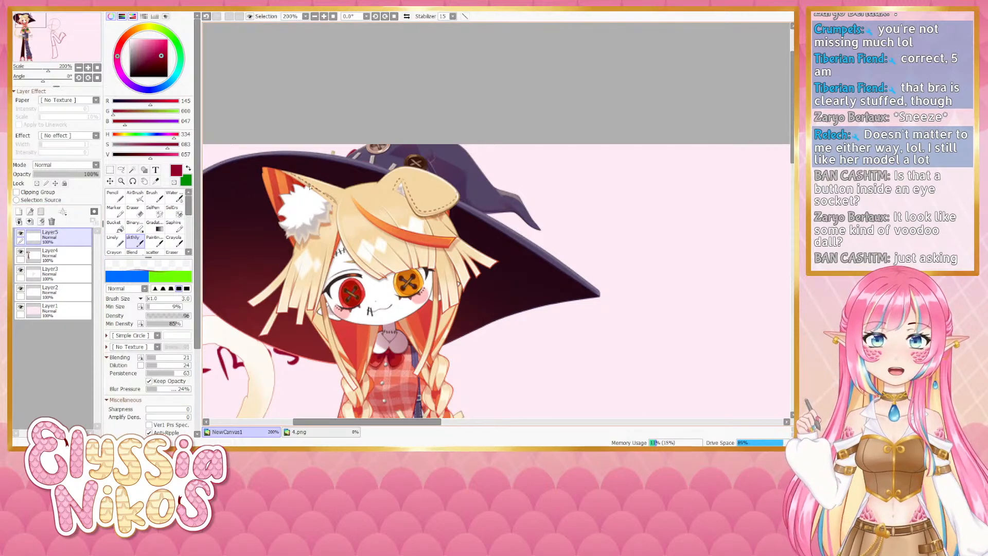
{"action": "left_click_drag", "start_coordinate": [310, 186], "coordinate": [288, 173]}
{"action": "key", "text": "ctrl+z"}
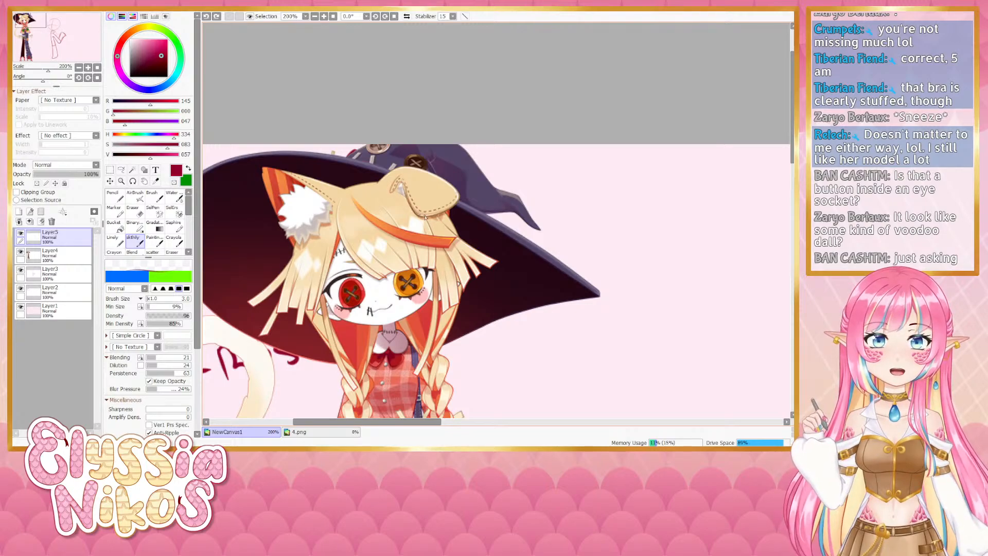
{"action": "left_click_drag", "start_coordinate": [424, 218], "coordinate": [394, 177]}
{"action": "key", "text": "ctrl+z"}
Sketch knee circles on the standing leg and the bent leg on Layer3 at brush size 9
{"action": "left_click_drag", "start_coordinate": [492, 311], "coordinate": [309, 176]}
{"action": "key", "text": "Page_Down"}
{"action": "key", "text": "Page_Down"}
{"action": "left_click_drag", "start_coordinate": [496, 261], "coordinate": [370, 207]}
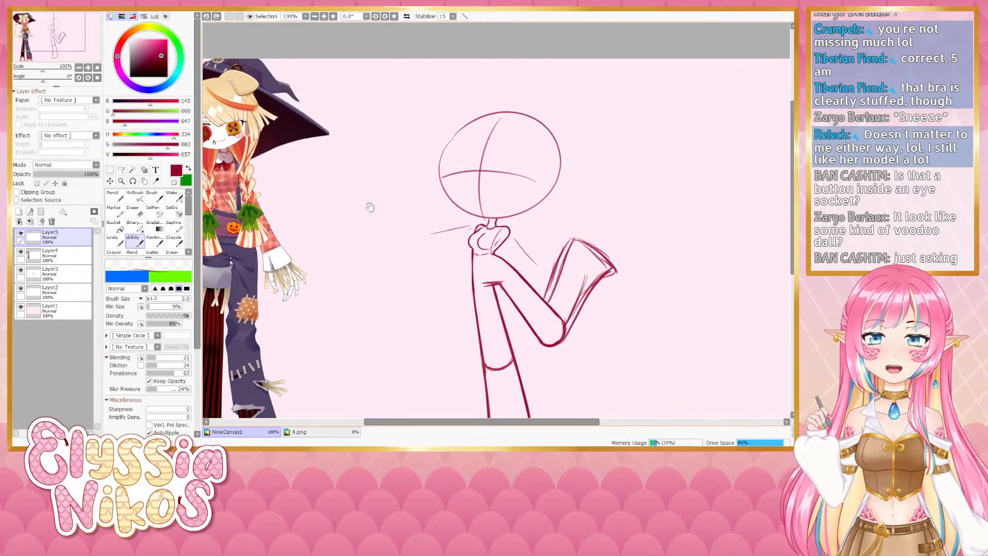
{"action": "left_click", "coordinate": [66, 272]}
{"action": "mouse_move", "coordinate": [506, 281]}
{"action": "left_mouse_down"}
{"action": "mouse_move", "coordinate": [442, 240]}
{"action": "mouse_move", "coordinate": [501, 245]}
{"action": "mouse_move", "coordinate": [494, 207]}
{"action": "mouse_move", "coordinate": [448, 183]}
{"action": "mouse_move", "coordinate": [441, 205]}
{"action": "left_mouse_up"}
{"action": "key", "text": "ctrl+alt"}
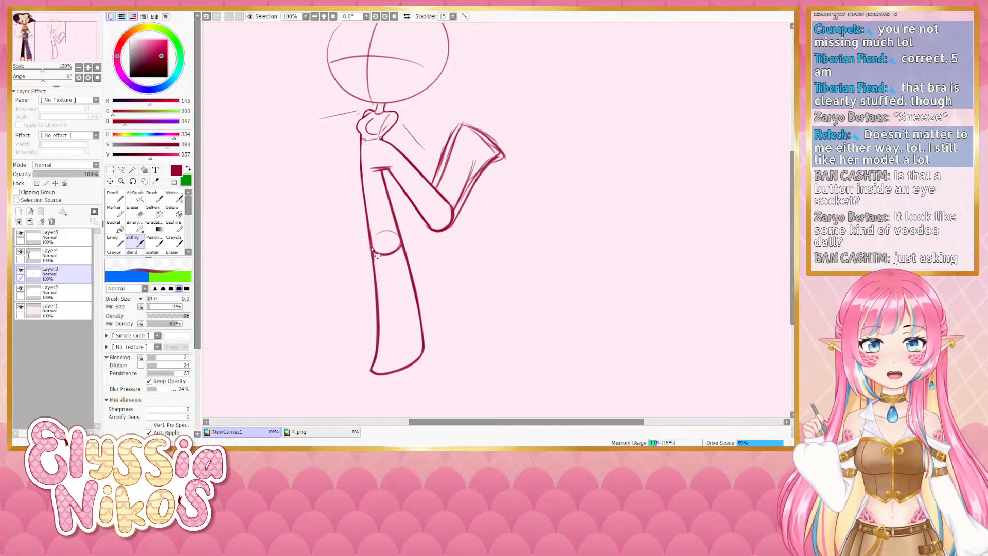
{"action": "key", "text": "ctrl+z"}
{"action": "left_click_drag", "start_coordinate": [373, 245], "coordinate": [399, 239]}
{"action": "key", "text": "ctrl+z"}
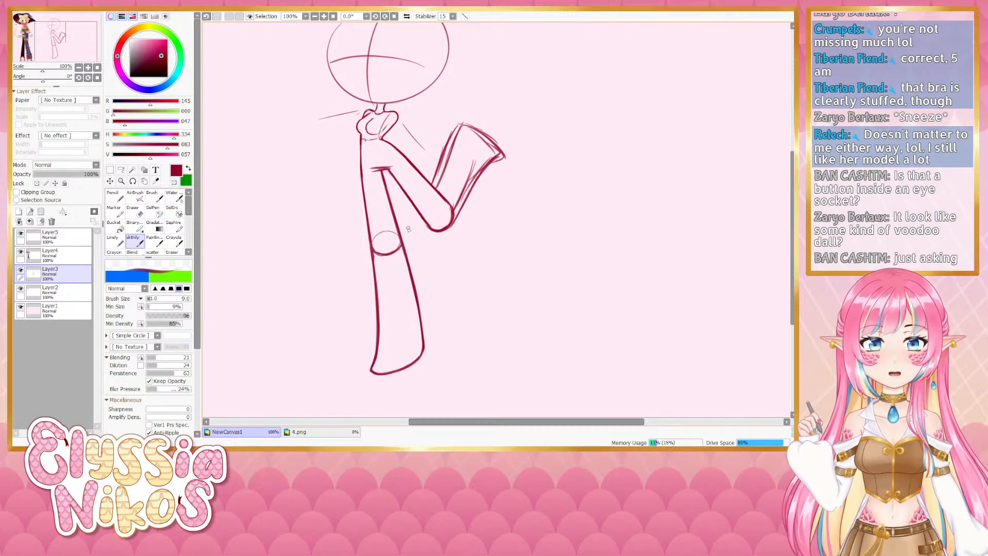
{"action": "left_click_drag", "start_coordinate": [430, 211], "coordinate": [454, 210]}
{"action": "key", "text": "ctrl+z"}
{"action": "key", "text": "ctrl+z"}
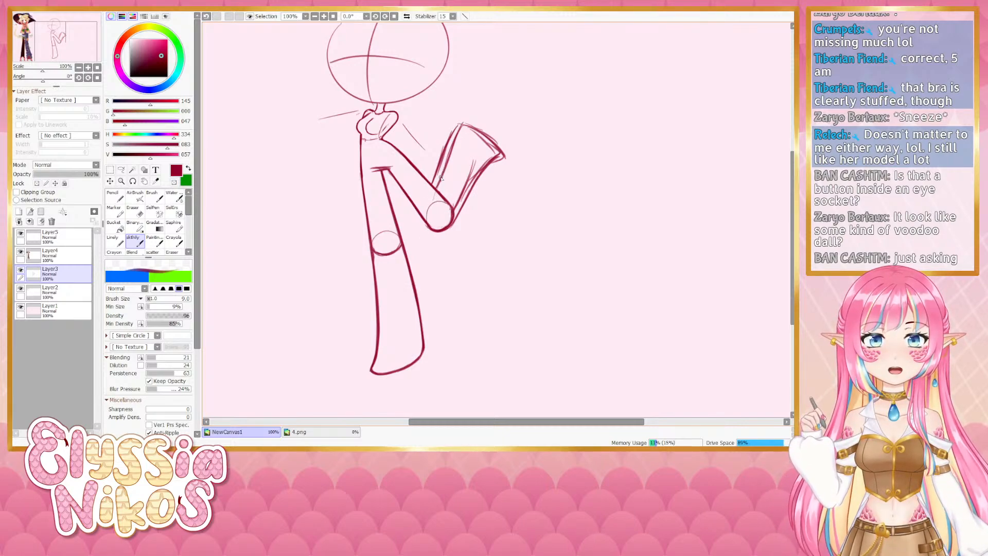
Erase the raised lower leg's doubled inner edge at eraser size 14, and redraw the edge and hem at brush size 9
{"action": "key", "text": "e"}
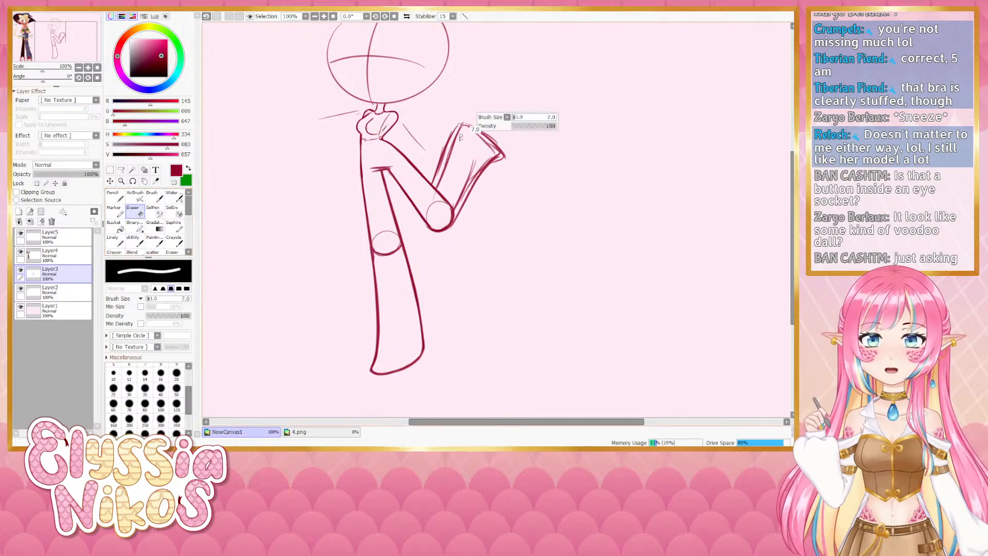
{"action": "mouse_move", "coordinate": [435, 180]}
{"action": "left_mouse_down"}
{"action": "mouse_move", "coordinate": [450, 124]}
{"action": "mouse_move", "coordinate": [449, 145]}
{"action": "left_mouse_up"}
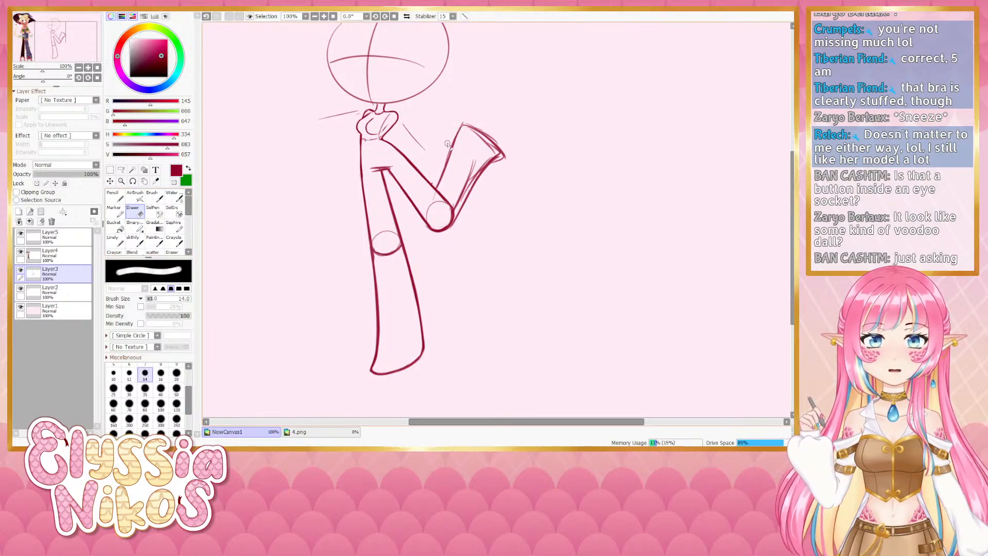
{"action": "key", "text": "e"}
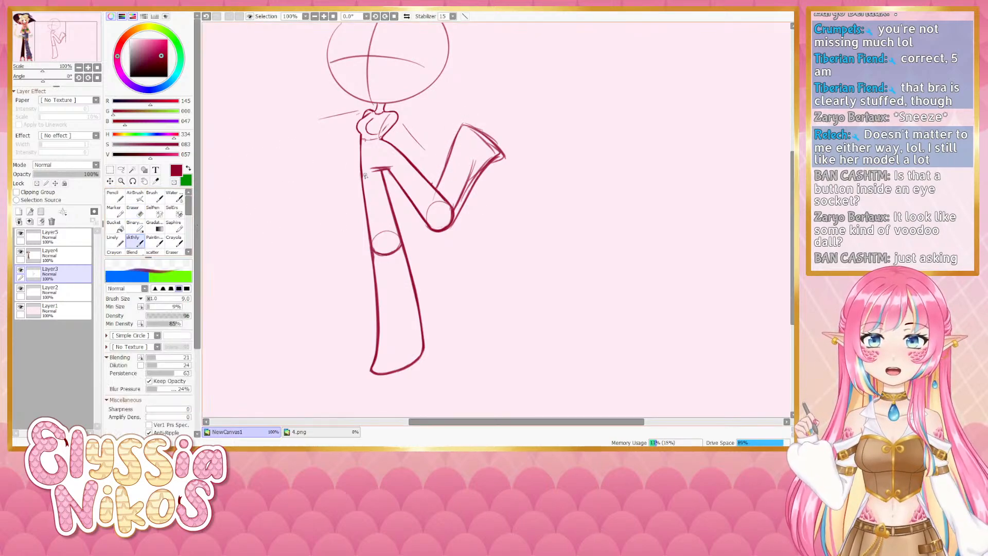
{"action": "mouse_move", "coordinate": [441, 184]}
{"action": "left_mouse_down"}
{"action": "mouse_move", "coordinate": [437, 192]}
{"action": "mouse_move", "coordinate": [455, 132]}
{"action": "mouse_move", "coordinate": [473, 131]}
{"action": "left_mouse_up"}
{"action": "key", "text": "ctrl+z"}
{"action": "key", "text": "ctrl+z"}
{"action": "key", "text": "ctrl+z"}
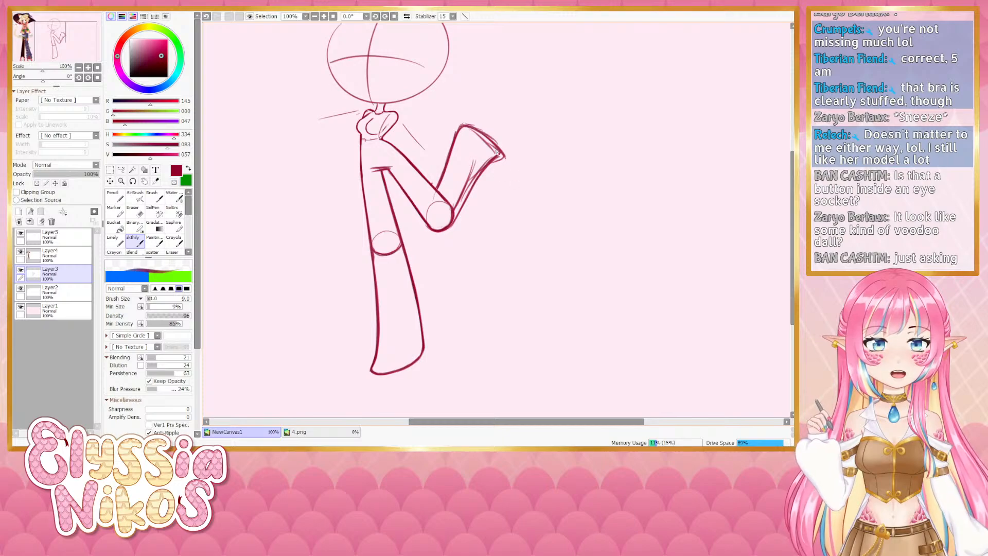
{"action": "key", "text": "ctrl+z"}
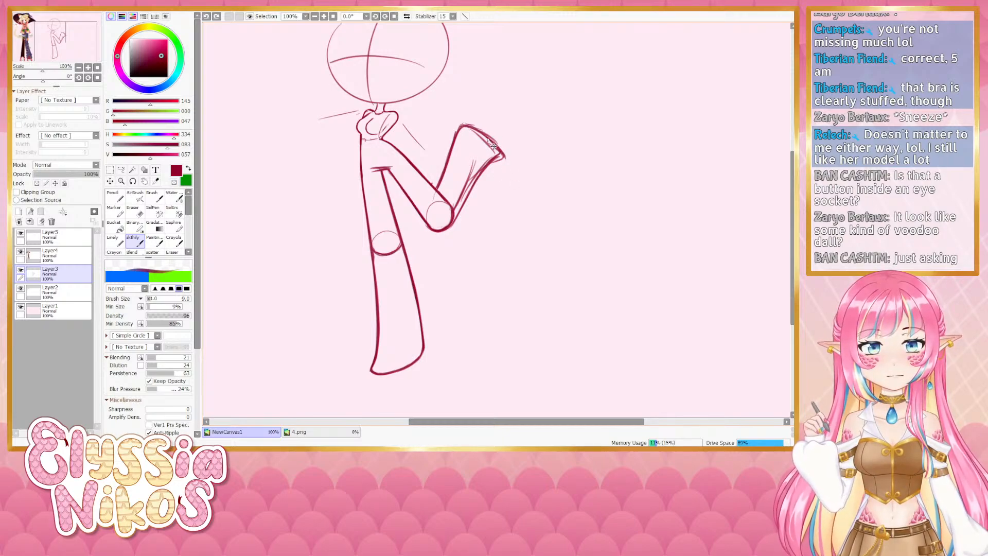
{"action": "mouse_move", "coordinate": [491, 143]}
{"action": "left_mouse_down"}
{"action": "mouse_move", "coordinate": [464, 202]}
{"action": "mouse_move", "coordinate": [447, 197]}
{"action": "mouse_move", "coordinate": [460, 194]}
{"action": "mouse_move", "coordinate": [476, 153]}
{"action": "mouse_move", "coordinate": [478, 166]}
{"action": "mouse_move", "coordinate": [493, 157]}
{"action": "mouse_move", "coordinate": [475, 142]}
{"action": "mouse_move", "coordinate": [496, 158]}
{"action": "left_mouse_up"}
Clean the stray lines around the raised lower leg and erase the bent leg's knee circle, using eraser sizes 25 and 21
{"action": "left_click", "coordinate": [133, 211]}
{"action": "mouse_move", "coordinate": [453, 124]}
{"action": "left_mouse_down"}
{"action": "mouse_move", "coordinate": [447, 138]}
{"action": "mouse_move", "coordinate": [479, 122]}
{"action": "left_mouse_up"}
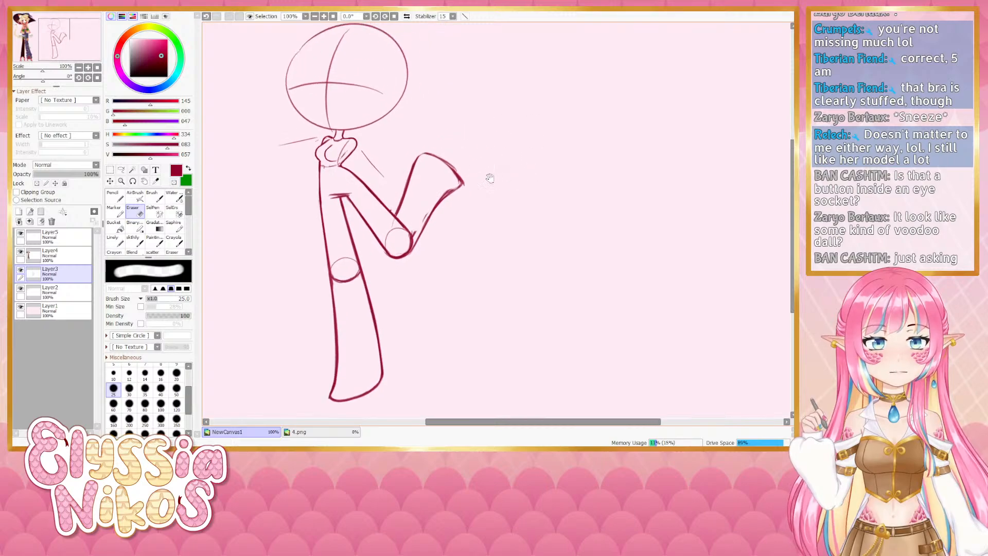
{"action": "mouse_move", "coordinate": [537, 148]}
{"action": "left_mouse_down"}
{"action": "mouse_move", "coordinate": [489, 178]}
{"action": "mouse_move", "coordinate": [445, 168]}
{"action": "left_mouse_up"}
{"action": "key", "text": "bracketleft"}
{"action": "key", "text": "bracketleft"}
{"action": "key", "text": "bracketleft"}
{"action": "key", "text": "bracketleft"}
{"action": "key", "text": "bracketleft"}
{"action": "key", "text": "bracketleft"}
{"action": "mouse_move", "coordinate": [456, 214]}
{"action": "left_mouse_down"}
{"action": "mouse_move", "coordinate": [476, 158]}
{"action": "mouse_move", "coordinate": [479, 174]}
{"action": "mouse_move", "coordinate": [460, 178]}
{"action": "mouse_move", "coordinate": [422, 223]}
{"action": "mouse_move", "coordinate": [422, 208]}
{"action": "mouse_move", "coordinate": [418, 231]}
{"action": "mouse_move", "coordinate": [397, 213]}
{"action": "mouse_move", "coordinate": [406, 235]}
{"action": "mouse_move", "coordinate": [397, 221]}
{"action": "mouse_move", "coordinate": [412, 234]}
{"action": "mouse_move", "coordinate": [422, 226]}
{"action": "mouse_move", "coordinate": [417, 234]}
{"action": "left_mouse_up"}
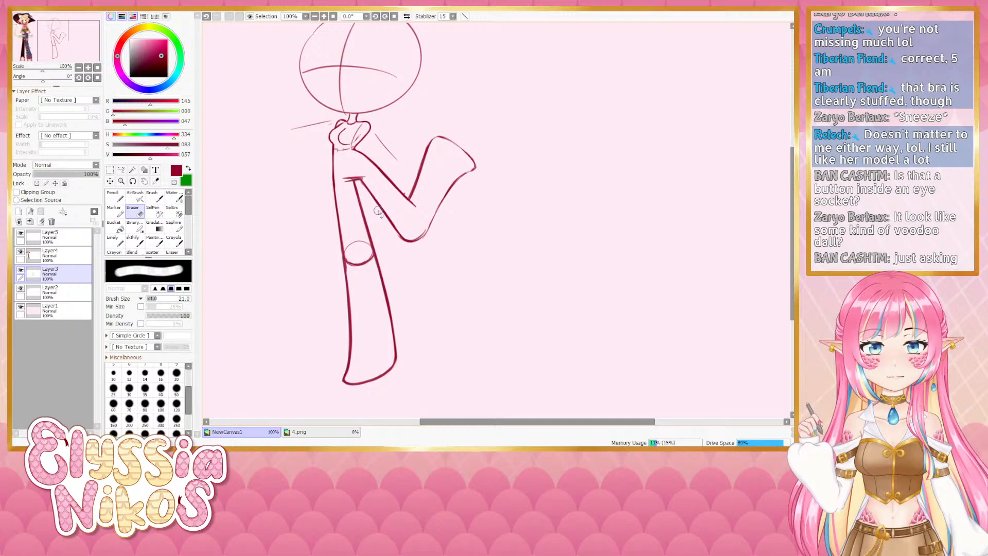
Erase the stray line along the underside of the bent knee on Layer3 at eraser size 25
{"action": "left_click", "coordinate": [133, 240]}
{"action": "left_click", "coordinate": [62, 238]}
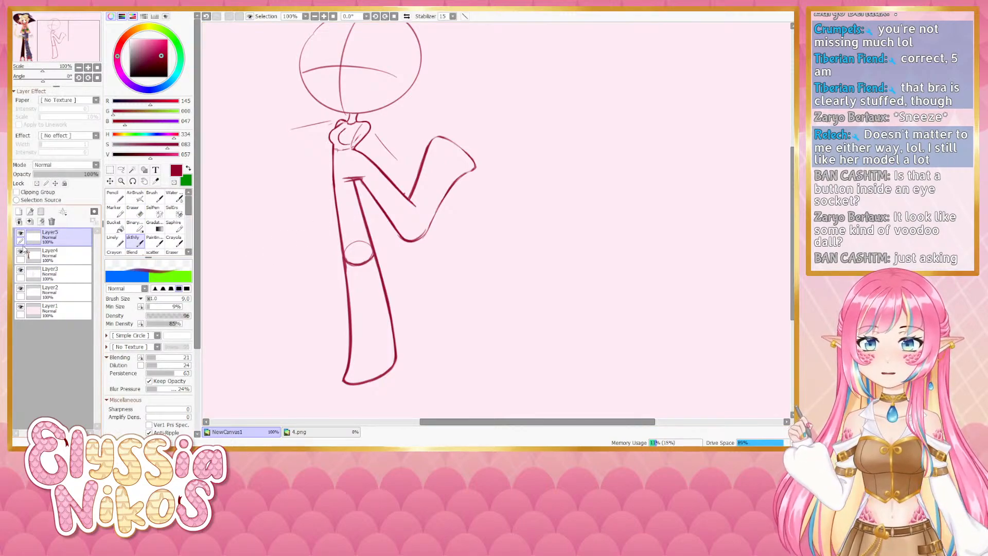
{"action": "left_click", "coordinate": [60, 255]}
{"action": "key", "text": "e"}
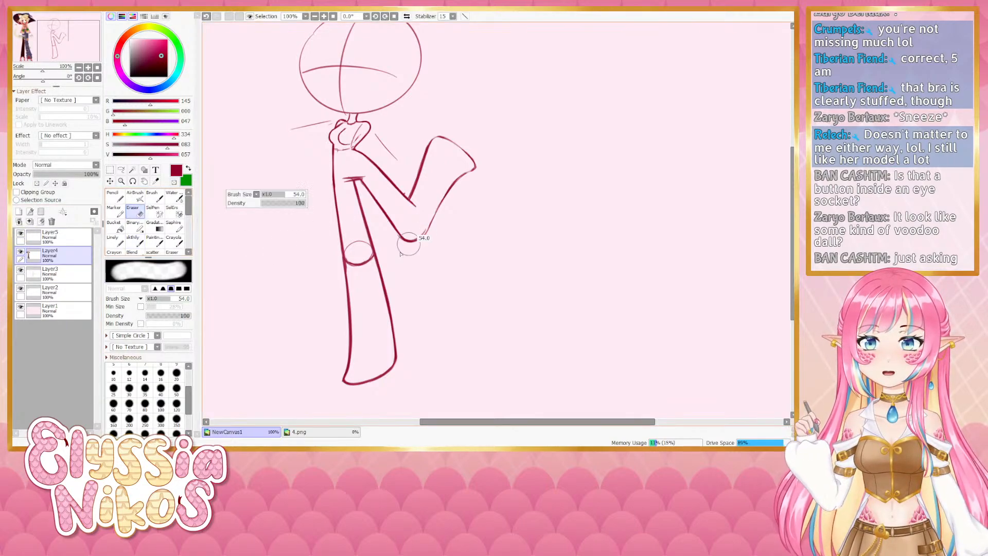
{"action": "key", "text": "bracketleft"}
{"action": "key", "text": "bracketleft"}
{"action": "key", "text": "bracketleft"}
{"action": "key", "text": "bracketleft"}
{"action": "key", "text": "bracketleft"}
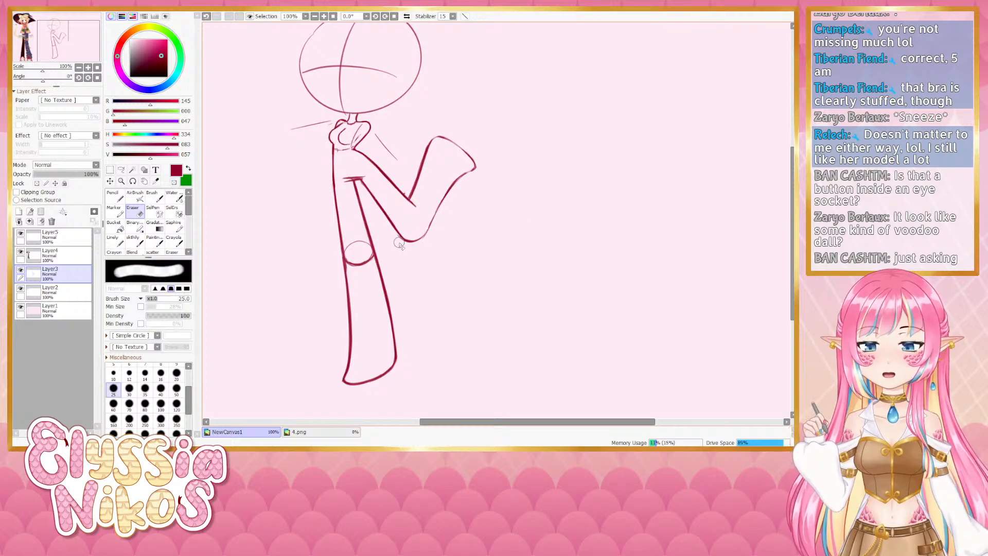
{"action": "mouse_move", "coordinate": [389, 228]}
{"action": "left_mouse_down"}
{"action": "mouse_move", "coordinate": [410, 252]}
{"action": "mouse_move", "coordinate": [390, 235]}
{"action": "mouse_move", "coordinate": [413, 249]}
{"action": "mouse_move", "coordinate": [392, 235]}
{"action": "mouse_move", "coordinate": [415, 250]}
{"action": "mouse_move", "coordinate": [398, 244]}
{"action": "mouse_move", "coordinate": [428, 244]}
{"action": "mouse_move", "coordinate": [310, 259]}
{"action": "mouse_move", "coordinate": [424, 250]}
{"action": "mouse_move", "coordinate": [379, 230]}
{"action": "mouse_move", "coordinate": [393, 248]}
{"action": "left_mouse_up"}
{"action": "key", "text": "ctrl+z"}
Redraw the underside of the bent knee and its rise into the lower leg on Layer3 at brush size 9
{"action": "left_click", "coordinate": [134, 243]}
{"action": "key", "text": "ctrl+z"}
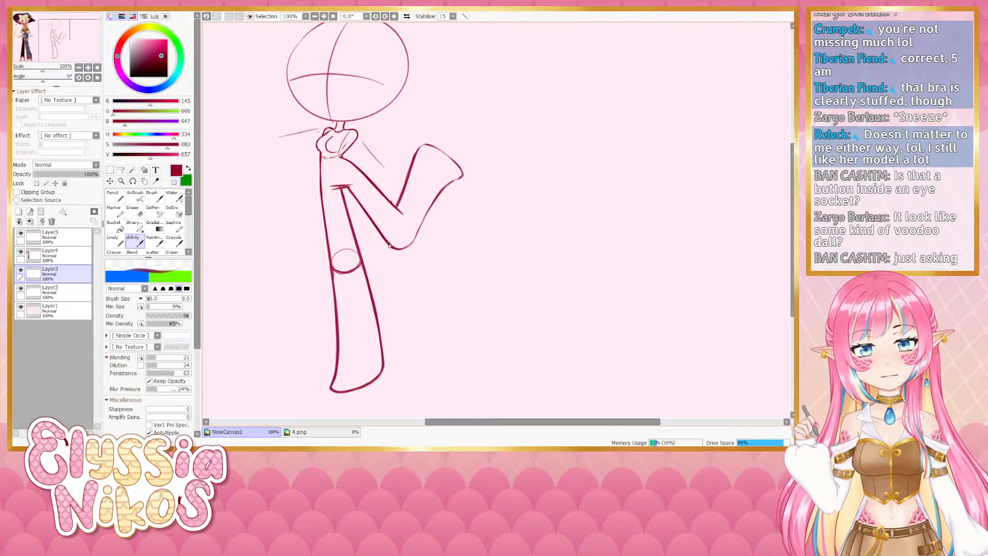
{"action": "key", "text": "ctrl+z"}
{"action": "left_click_drag", "start_coordinate": [392, 248], "coordinate": [408, 248]}
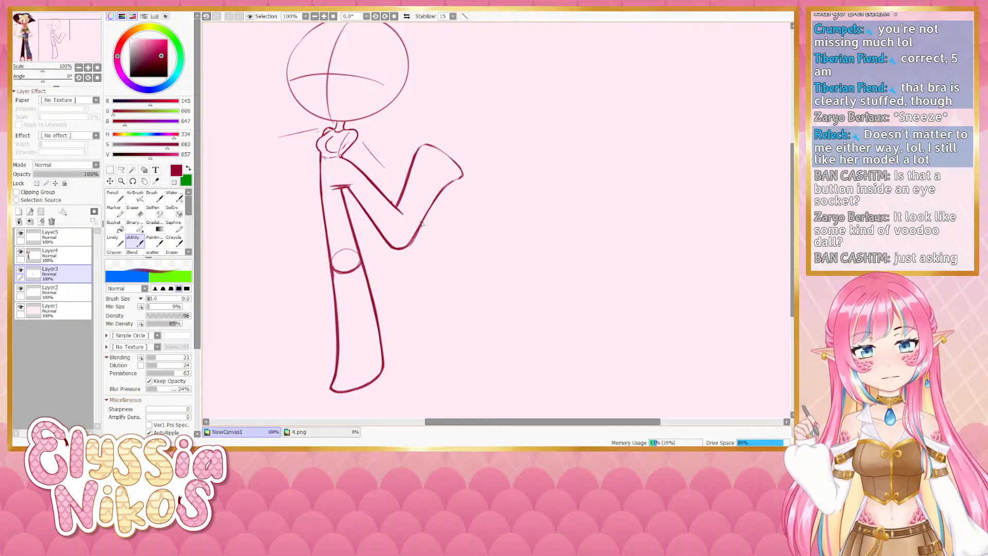
{"action": "mouse_move", "coordinate": [401, 248]}
{"action": "left_mouse_down"}
{"action": "mouse_move", "coordinate": [427, 211]}
{"action": "mouse_move", "coordinate": [407, 236]}
{"action": "mouse_move", "coordinate": [426, 223]}
{"action": "left_mouse_up"}
{"action": "left_click", "coordinate": [143, 211]}
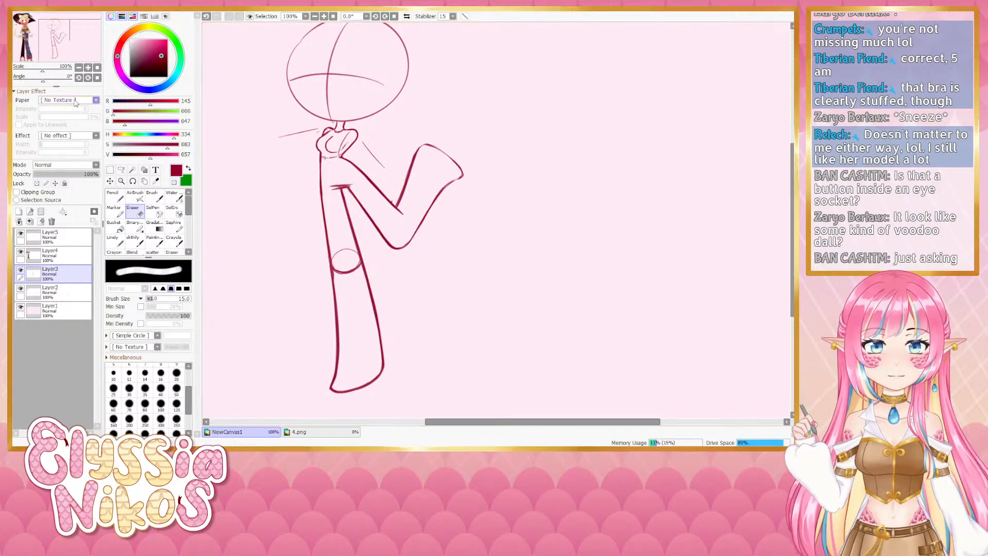
Delete Layer5, duplicate Layer3, and hide the original Layer3
{"action": "left_click", "coordinate": [79, 67]}
{"action": "left_click", "coordinate": [79, 68]}
{"action": "left_click_drag", "start_coordinate": [275, 211], "coordinate": [288, 198]}
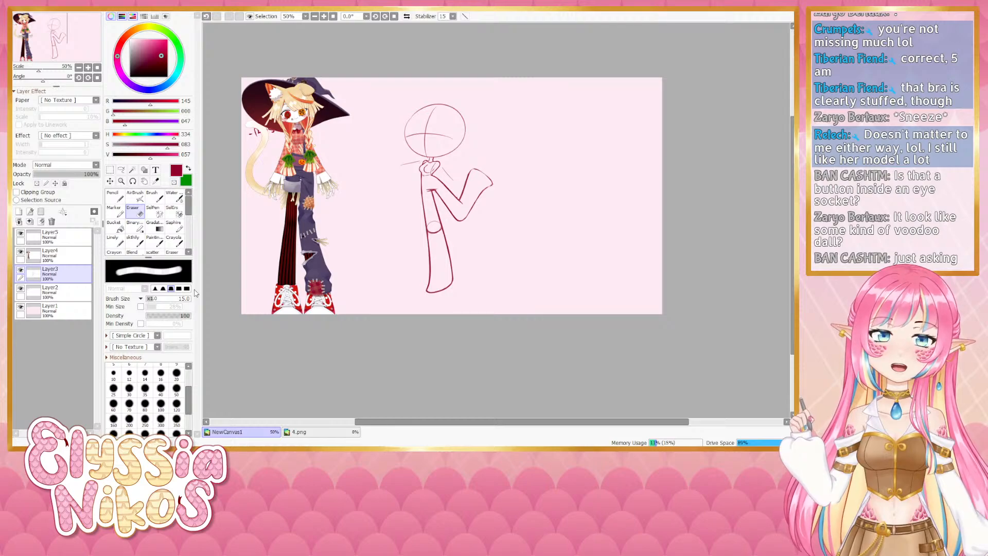
{"action": "left_click", "coordinate": [62, 235]}
{"action": "left_click", "coordinate": [51, 221]}
{"action": "left_click", "coordinate": [64, 252]}
{"action": "left_click_drag", "start_coordinate": [63, 250], "coordinate": [19, 211]}
{"action": "left_click", "coordinate": [21, 270]}
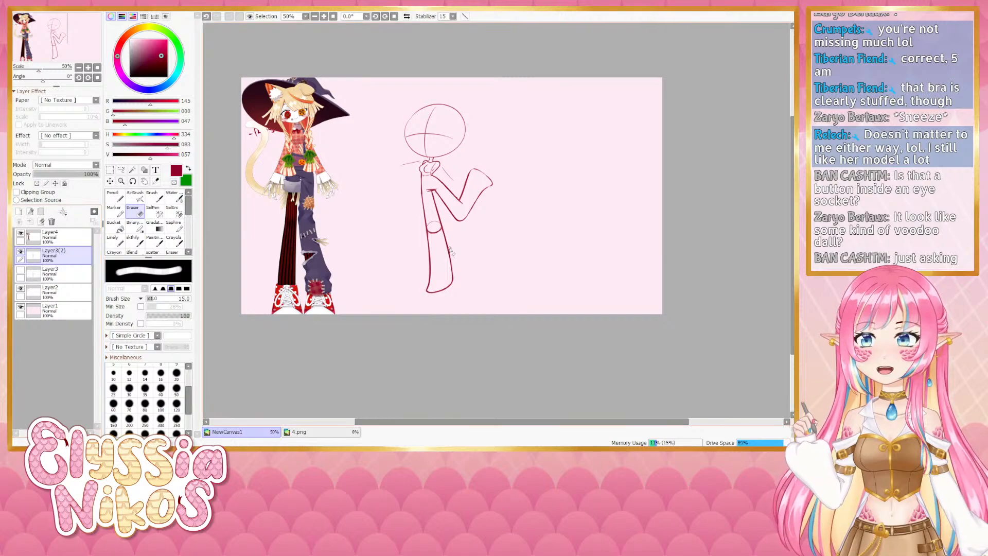
Erase the raised lower leg beyond the knee on the duplicated layer at eraser size 133
{"action": "left_click_drag", "start_coordinate": [463, 247], "coordinate": [486, 247]}
{"action": "mouse_move", "coordinate": [484, 178]}
{"action": "left_mouse_down"}
{"action": "mouse_move", "coordinate": [476, 230]}
{"action": "mouse_move", "coordinate": [513, 214]}
{"action": "left_mouse_up"}
{"action": "left_click", "coordinate": [130, 242]}
{"action": "key", "text": "ctrl+z"}
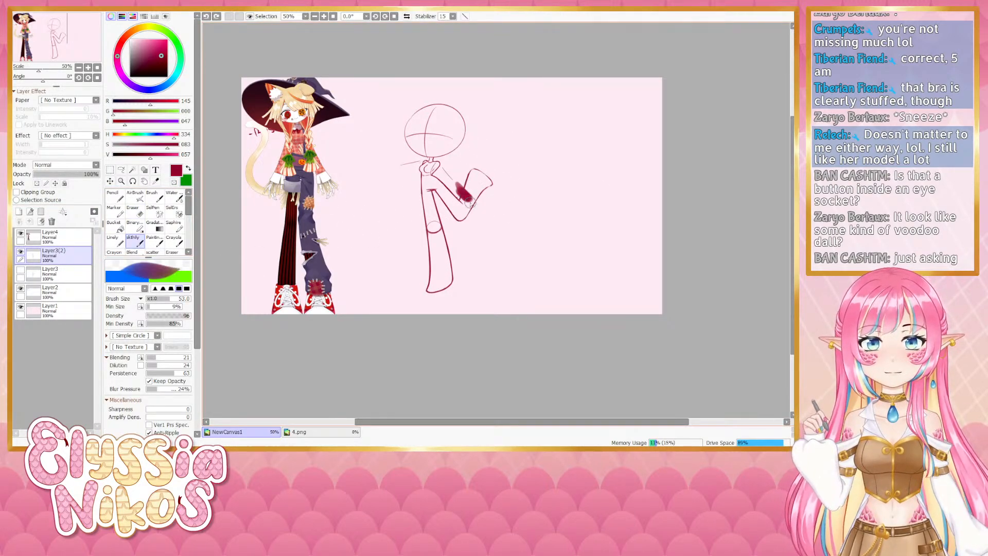
{"action": "key", "text": "e"}
{"action": "mouse_move", "coordinate": [458, 187]}
{"action": "left_mouse_down"}
{"action": "mouse_move", "coordinate": [498, 192]}
{"action": "mouse_move", "coordinate": [469, 186]}
{"action": "mouse_move", "coordinate": [469, 205]}
{"action": "mouse_move", "coordinate": [483, 208]}
{"action": "mouse_move", "coordinate": [497, 193]}
{"action": "mouse_move", "coordinate": [480, 163]}
{"action": "mouse_move", "coordinate": [466, 172]}
{"action": "left_mouse_up"}
{"action": "key", "text": "ctrl+z"}
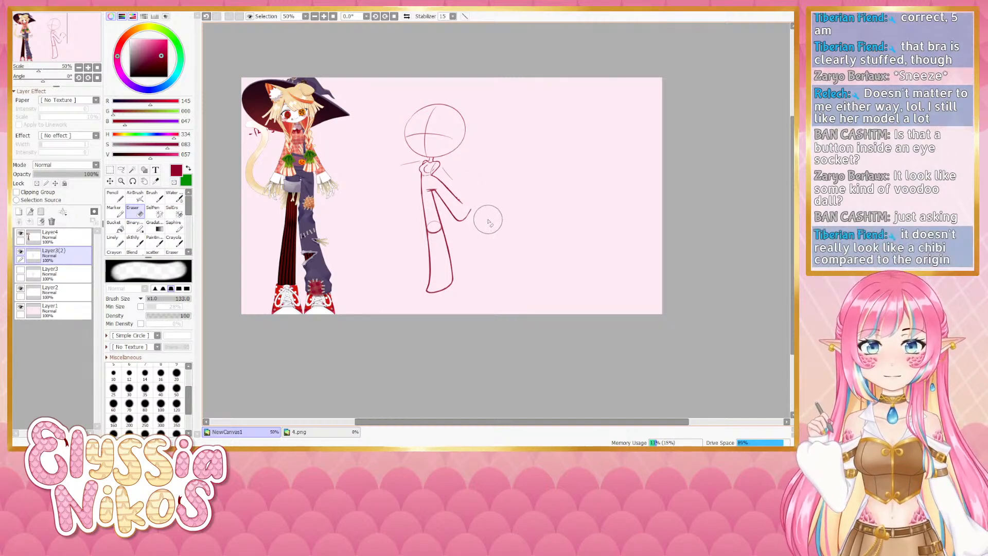
Try a long curved lower-leg edge running down from the bent knee at brush size 14
{"action": "mouse_move", "coordinate": [489, 221]}
{"action": "left_mouse_down"}
{"action": "mouse_move", "coordinate": [469, 229]}
{"action": "mouse_move", "coordinate": [461, 207]}
{"action": "mouse_move", "coordinate": [493, 302]}
{"action": "left_mouse_up"}
{"action": "key", "text": "ctrl+z"}
{"action": "left_click", "coordinate": [134, 243]}
{"action": "key", "text": "ctrl+z"}
{"action": "key", "text": "ctrl+z"}
{"action": "key", "text": "ctrl+z"}
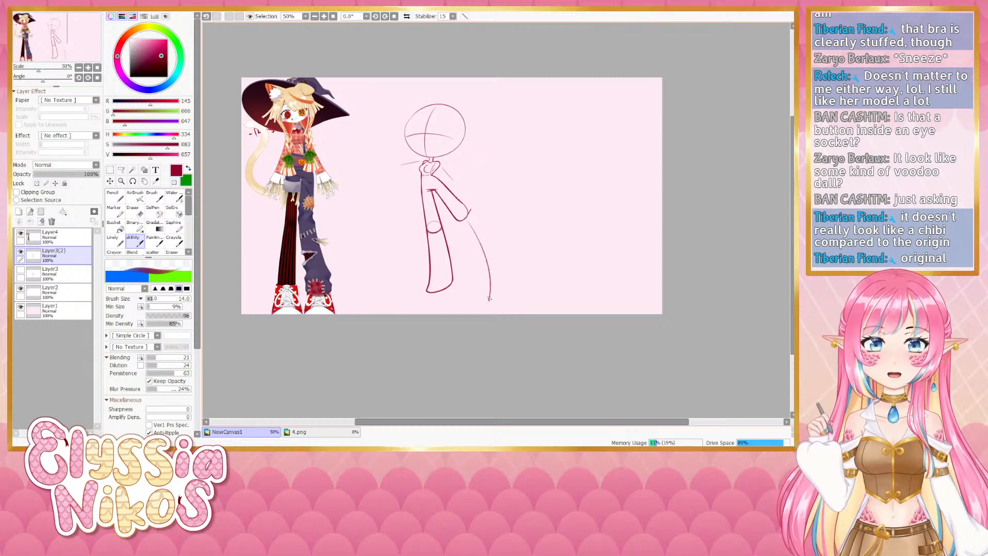
{"action": "key", "text": "ctrl+z"}
Try sketching both edges and the hem of a lowered lower leg below the bent knee at brush size 14
{"action": "left_click_drag", "start_coordinate": [469, 222], "coordinate": [508, 278]}
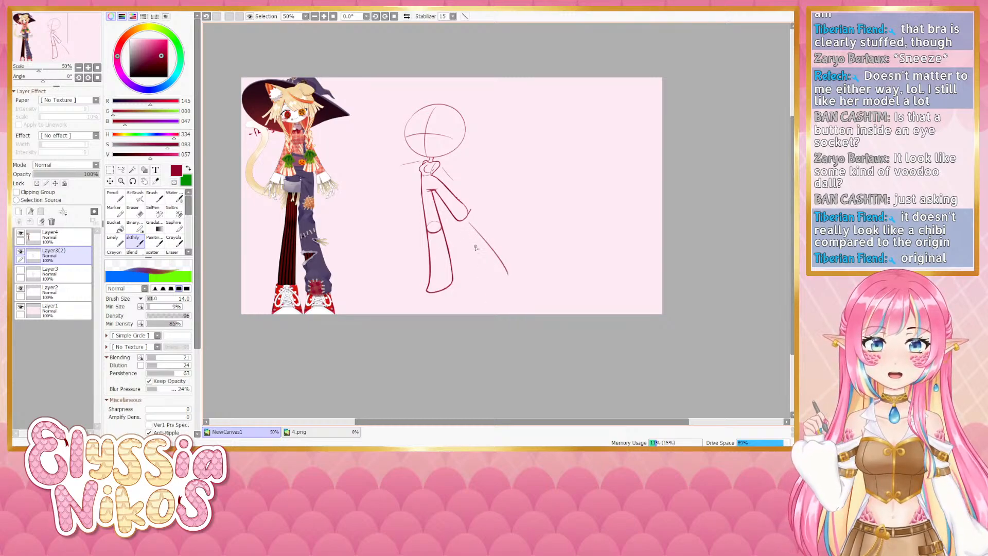
{"action": "key", "text": "ctrl+z"}
{"action": "left_click_drag", "start_coordinate": [469, 221], "coordinate": [497, 268]}
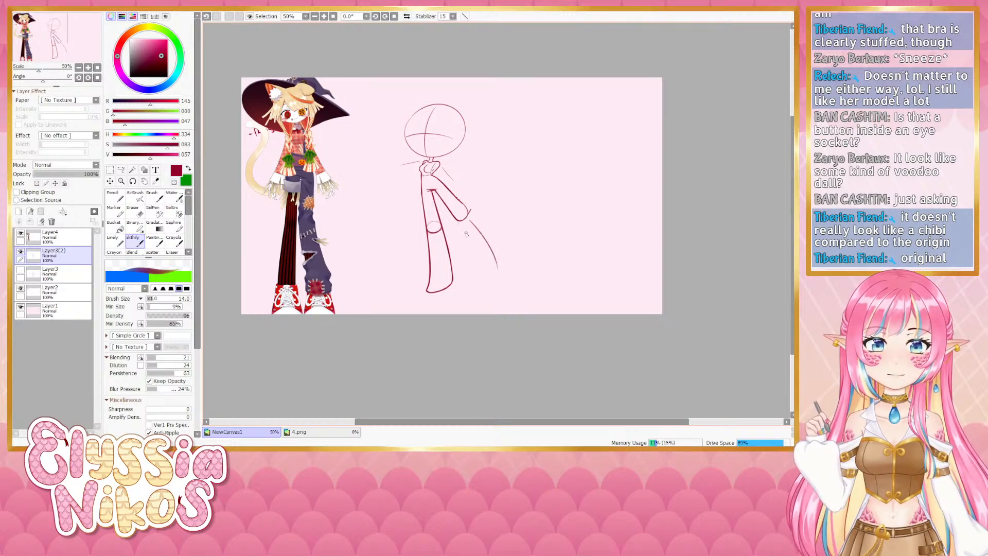
{"action": "key", "text": "ctrl+z"}
{"action": "left_click_drag", "start_coordinate": [460, 226], "coordinate": [490, 275]}
{"action": "key", "text": "ctrl+z"}
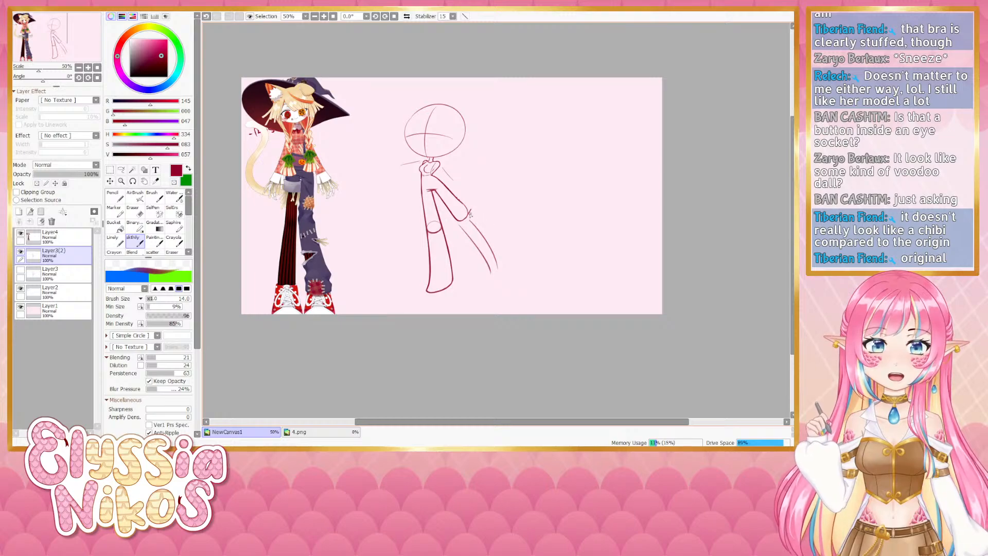
{"action": "mouse_move", "coordinate": [471, 212]}
{"action": "left_mouse_down"}
{"action": "mouse_move", "coordinate": [508, 257]}
{"action": "mouse_move", "coordinate": [477, 220]}
{"action": "mouse_move", "coordinate": [507, 278]}
{"action": "mouse_move", "coordinate": [506, 258]}
{"action": "mouse_move", "coordinate": [508, 270]}
{"action": "mouse_move", "coordinate": [478, 251]}
{"action": "mouse_move", "coordinate": [485, 282]}
{"action": "mouse_move", "coordinate": [497, 284]}
{"action": "mouse_move", "coordinate": [508, 268]}
{"action": "left_mouse_up"}
{"action": "key", "text": "ctrl+z"}
{"action": "key", "text": "ctrl+z"}
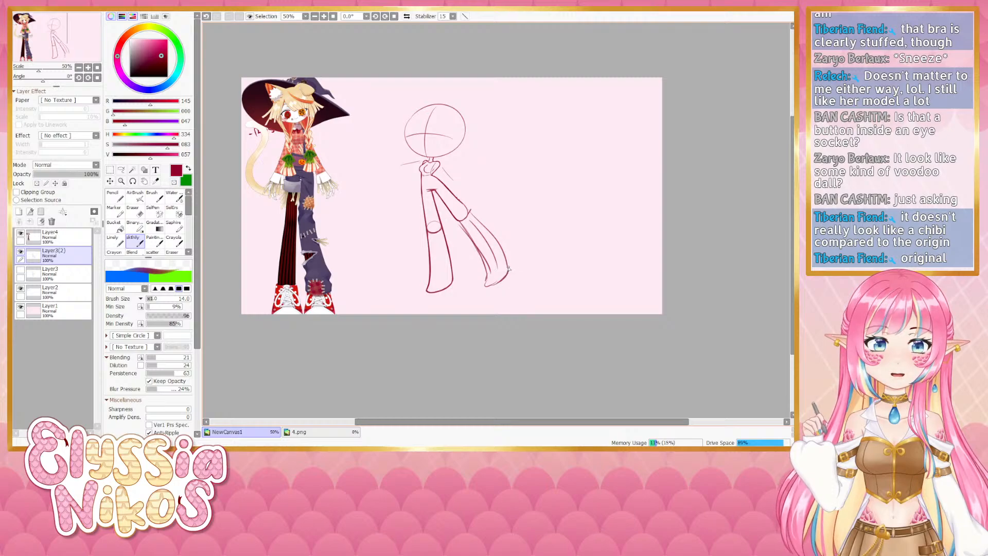
Undo the strokes of the lowered lower-leg attempt
{"action": "key", "text": "ctrl+z"}
{"action": "key", "text": "ctrl+z"}
{"action": "key", "text": "ctrl+z"}
{"action": "key", "text": "ctrl+z"}
{"action": "key", "text": "ctrl+z"}
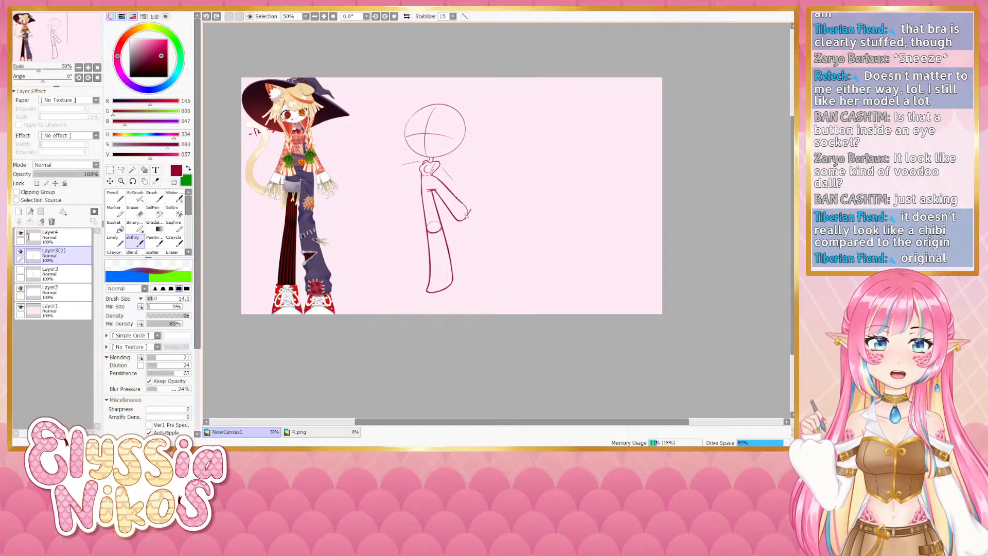
{"action": "key", "text": "ctrl+z"}
Sketch a lower leg extending diagonally outward from the bent knee, with a flared hem, at brush size 14
{"action": "left_click_drag", "start_coordinate": [469, 213], "coordinate": [458, 200]}
{"action": "key", "text": "ctrl+z"}
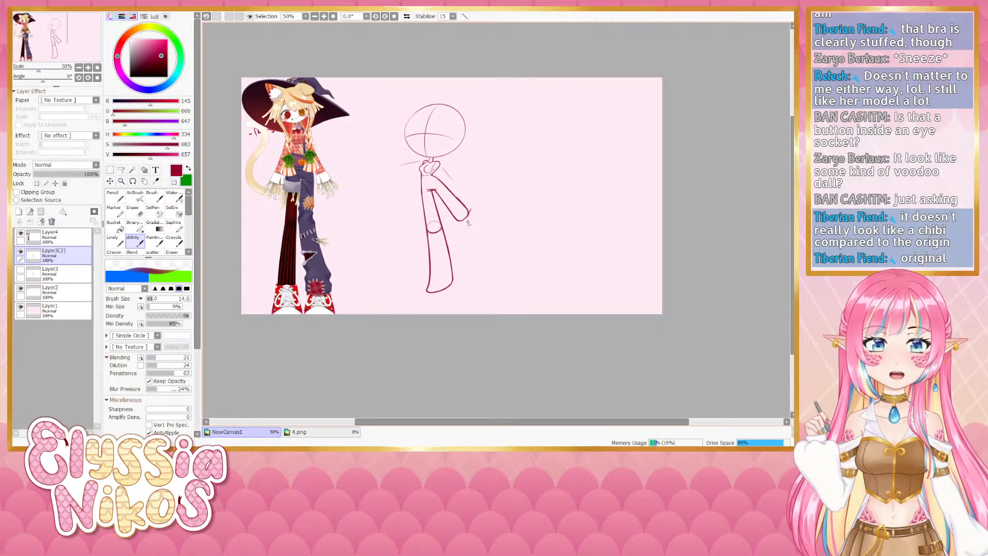
{"action": "mouse_move", "coordinate": [468, 221]}
{"action": "left_mouse_down"}
{"action": "mouse_move", "coordinate": [517, 273]}
{"action": "mouse_move", "coordinate": [507, 255]}
{"action": "mouse_move", "coordinate": [512, 262]}
{"action": "mouse_move", "coordinate": [486, 248]}
{"action": "mouse_move", "coordinate": [501, 271]}
{"action": "mouse_move", "coordinate": [516, 269]}
{"action": "mouse_move", "coordinate": [511, 276]}
{"action": "mouse_move", "coordinate": [505, 238]}
{"action": "mouse_move", "coordinate": [518, 265]}
{"action": "left_mouse_up"}
{"action": "key", "text": "ctrl+z"}
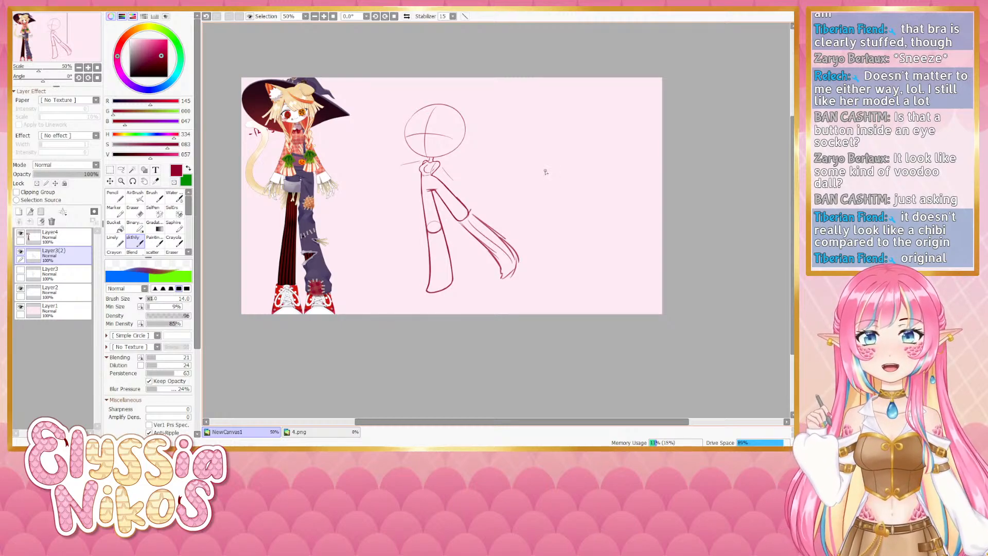
{"action": "left_click_drag", "start_coordinate": [487, 171], "coordinate": [498, 154]}
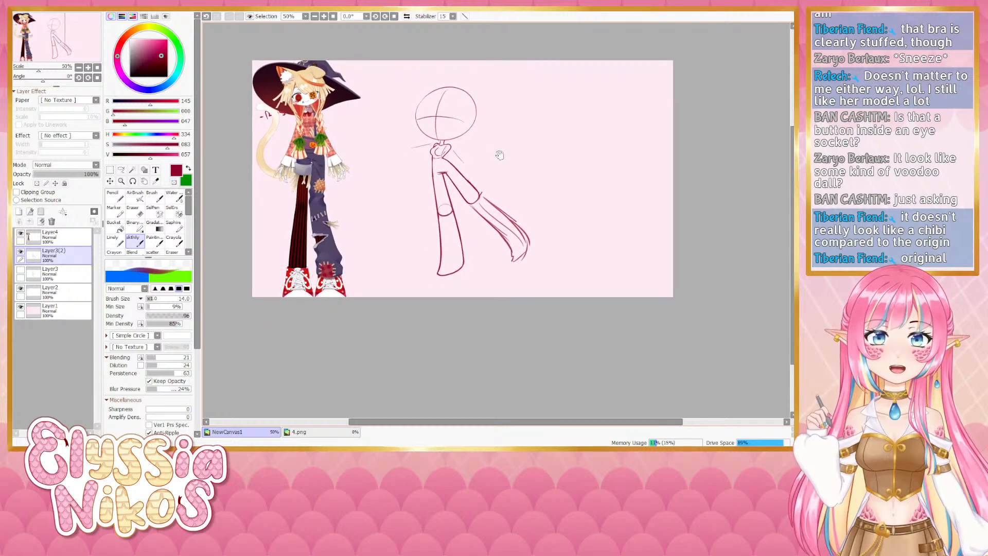
{"action": "left_click_drag", "start_coordinate": [480, 192], "coordinate": [467, 200]}
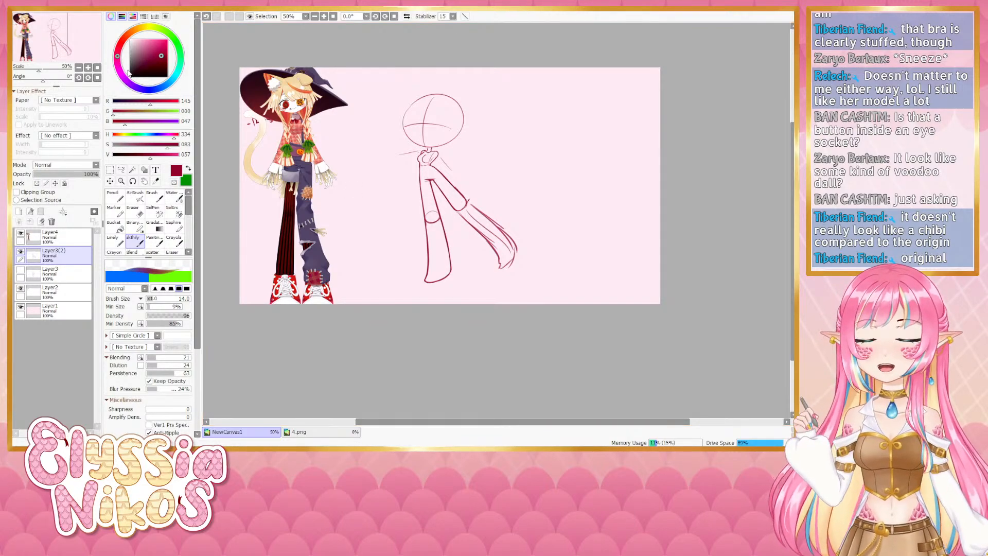
Lasso both legs on the duplicated layer, realign them under the torso with a free transform, and clear the selection
{"action": "left_click", "coordinate": [88, 67]}
{"action": "left_click_drag", "start_coordinate": [317, 193], "coordinate": [385, 261]}
{"action": "left_click", "coordinate": [122, 170]}
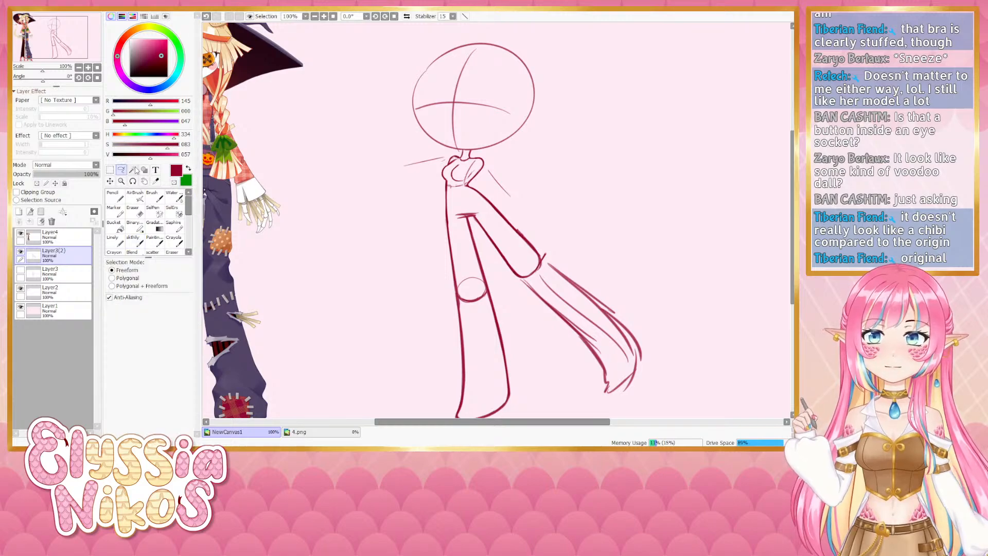
{"action": "mouse_move", "coordinate": [444, 188]}
{"action": "left_mouse_down"}
{"action": "mouse_move", "coordinate": [359, 417]}
{"action": "mouse_move", "coordinate": [752, 370]}
{"action": "mouse_move", "coordinate": [552, 165]}
{"action": "mouse_move", "coordinate": [484, 187]}
{"action": "left_mouse_up"}
{"action": "key", "text": "ctrl+t"}
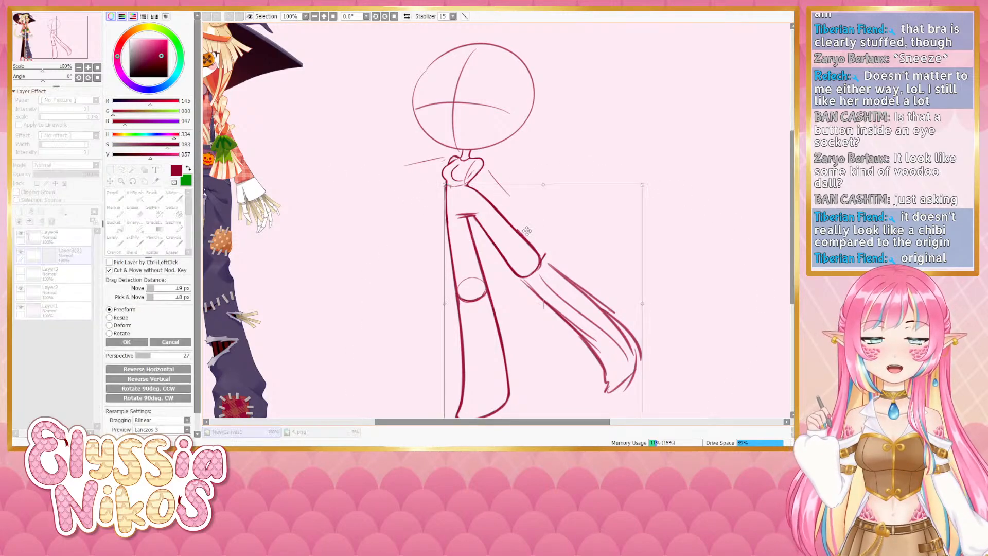
{"action": "scroll", "coordinate": [512, 293], "scroll_direction": "down", "scroll_amount": 3}
{"action": "left_click_drag", "start_coordinate": [629, 351], "coordinate": [611, 329]}
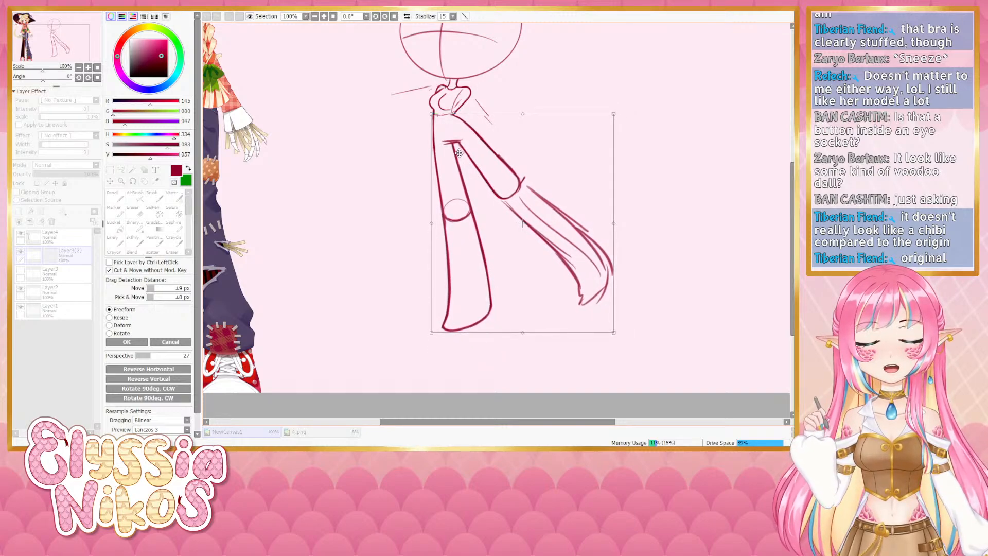
{"action": "left_click_drag", "start_coordinate": [459, 155], "coordinate": [461, 153]}
{"action": "left_click_drag", "start_coordinate": [515, 362], "coordinate": [507, 364]}
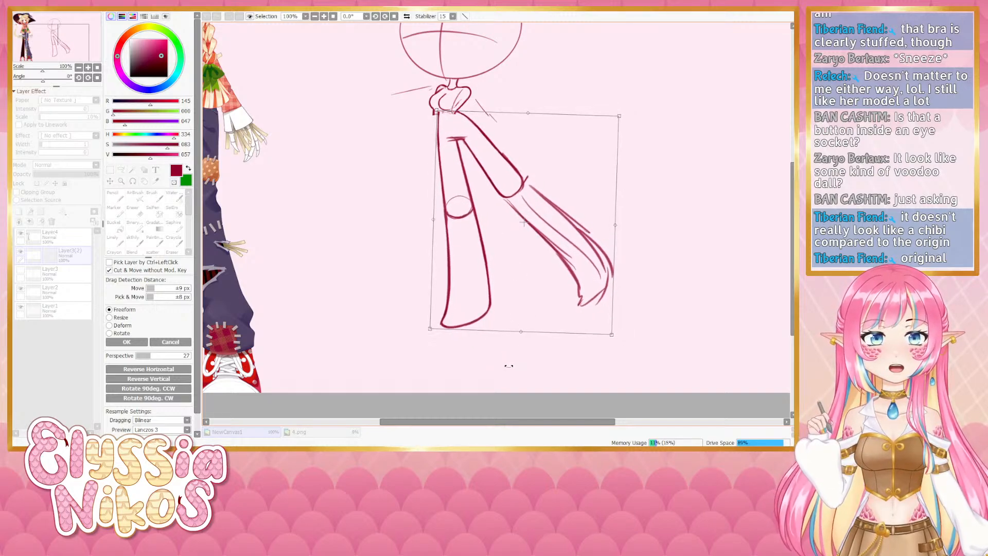
{"action": "left_click_drag", "start_coordinate": [478, 198], "coordinate": [473, 202]}
{"action": "left_click_drag", "start_coordinate": [498, 370], "coordinate": [503, 370]}
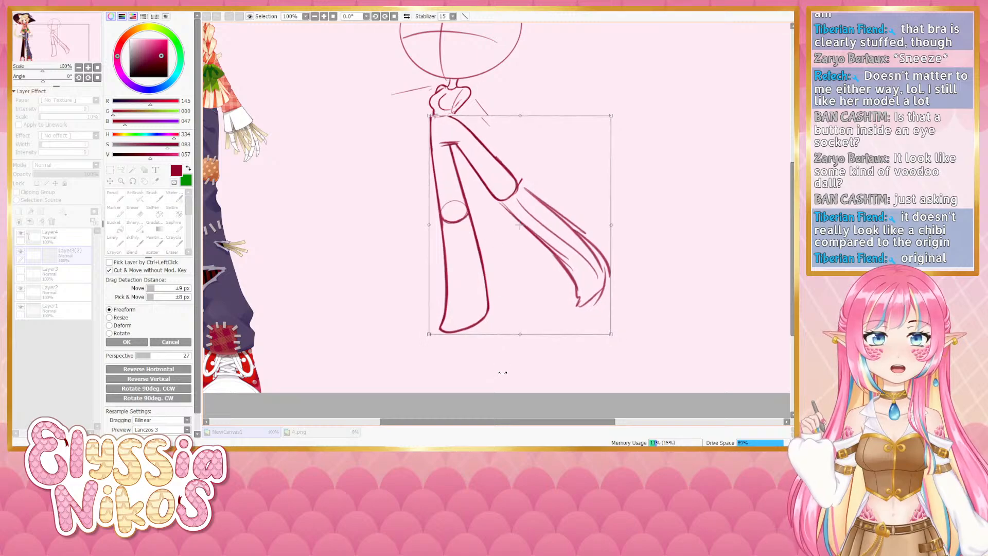
{"action": "left_click_drag", "start_coordinate": [492, 231], "coordinate": [496, 228]}
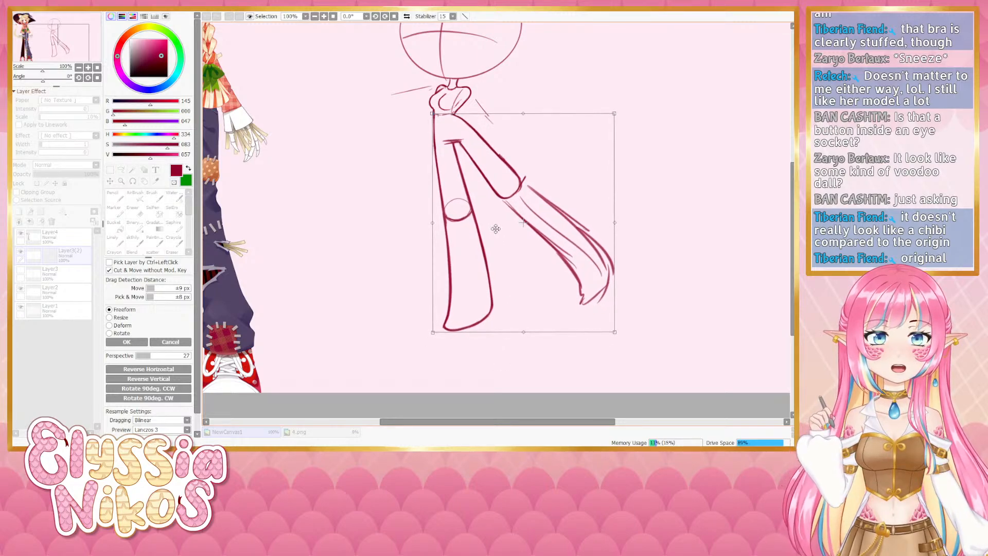
{"action": "left_click", "coordinate": [127, 342]}
{"action": "key", "text": "ctrl+d"}
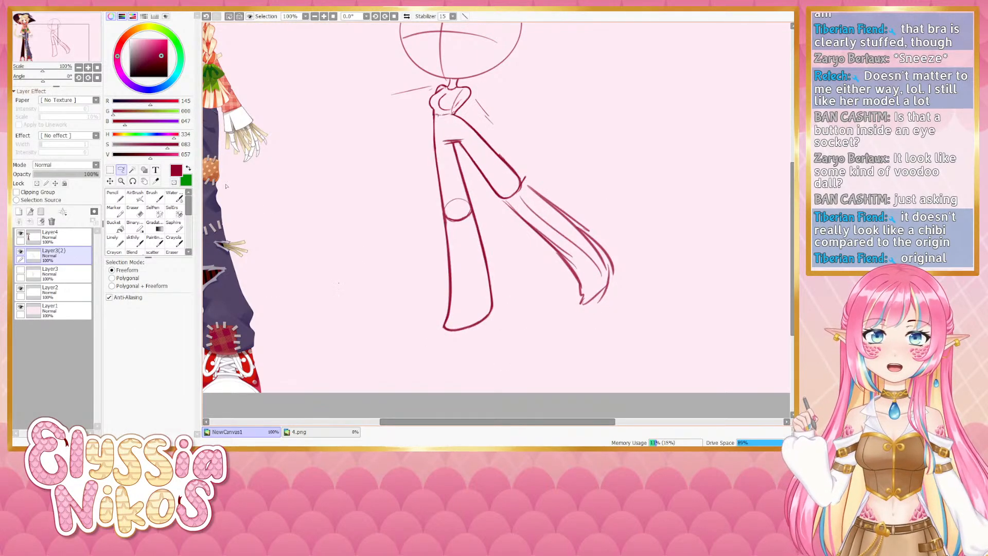
Clean the lines where the legs meet the torso at eraser size 7, and retouch the joint at brush size 7
{"action": "left_click", "coordinate": [134, 210]}
{"action": "mouse_move", "coordinate": [429, 141]}
{"action": "left_mouse_down"}
{"action": "mouse_move", "coordinate": [412, 187]}
{"action": "mouse_move", "coordinate": [415, 156]}
{"action": "left_mouse_up"}
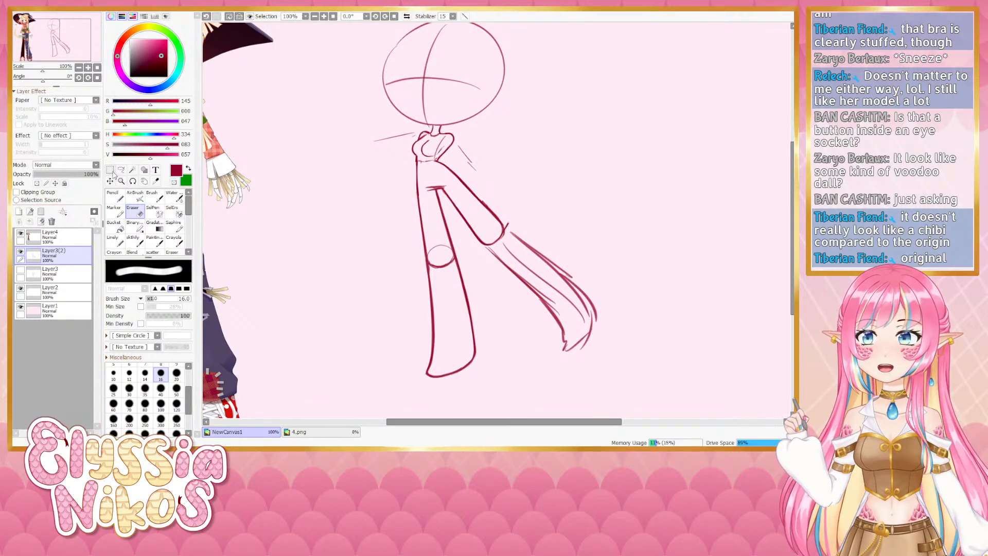
{"action": "left_click_drag", "start_coordinate": [415, 172], "coordinate": [411, 170]}
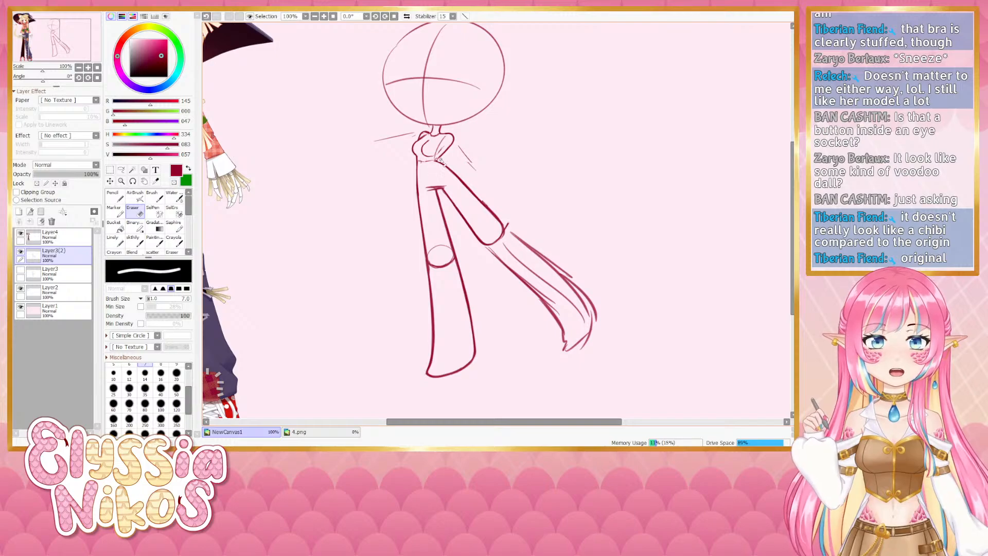
{"action": "left_click", "coordinate": [135, 240]}
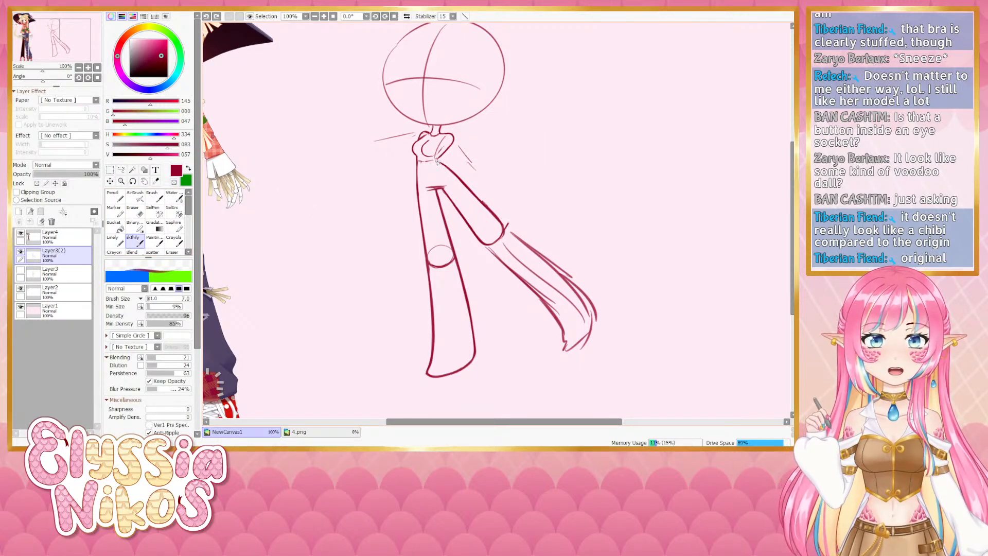
{"action": "key", "text": "ctrl+z"}
{"action": "mouse_move", "coordinate": [439, 159]}
{"action": "left_mouse_down"}
{"action": "mouse_move", "coordinate": [446, 167]}
{"action": "mouse_move", "coordinate": [438, 161]}
{"action": "left_mouse_up"}
{"action": "key", "text": "ctrl+z"}
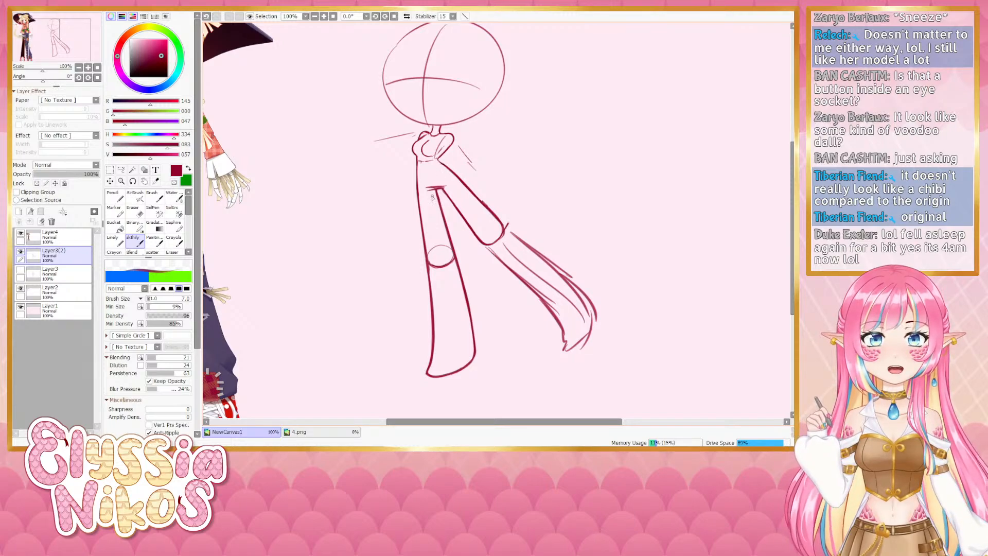
{"action": "mouse_move", "coordinate": [433, 197]}
{"action": "left_mouse_down"}
{"action": "mouse_move", "coordinate": [449, 172]}
{"action": "mouse_move", "coordinate": [513, 158]}
{"action": "mouse_move", "coordinate": [517, 174]}
{"action": "left_mouse_up"}
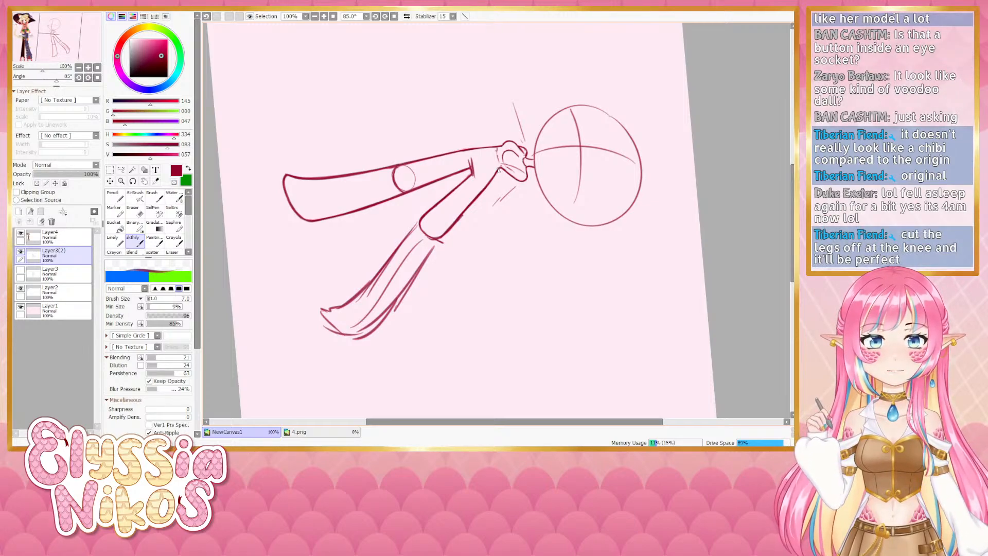
{"action": "left_click", "coordinate": [97, 78]}
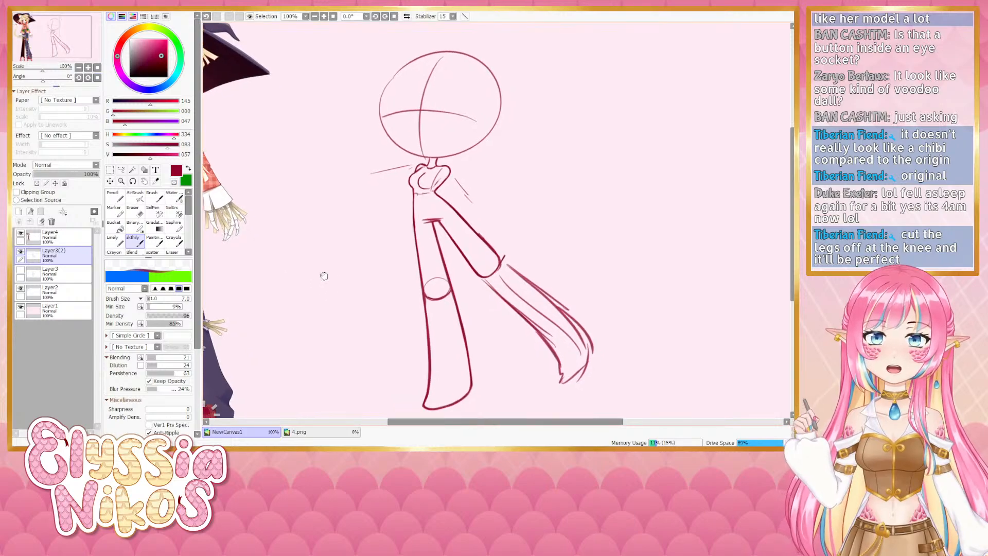
Lasso both legs and raise them slightly under the torso with a free transform, then apply it
{"action": "left_click", "coordinate": [122, 170]}
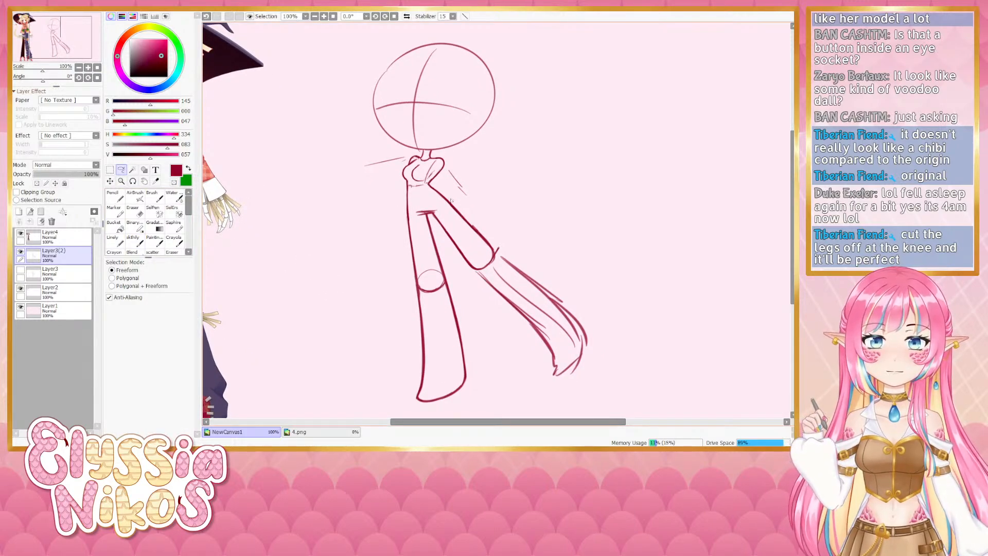
{"action": "mouse_move", "coordinate": [451, 200]}
{"action": "left_mouse_down"}
{"action": "mouse_move", "coordinate": [366, 341]}
{"action": "mouse_move", "coordinate": [689, 282]}
{"action": "mouse_move", "coordinate": [528, 202]}
{"action": "mouse_move", "coordinate": [450, 200]}
{"action": "left_mouse_up"}
{"action": "key", "text": "ctrl+t"}
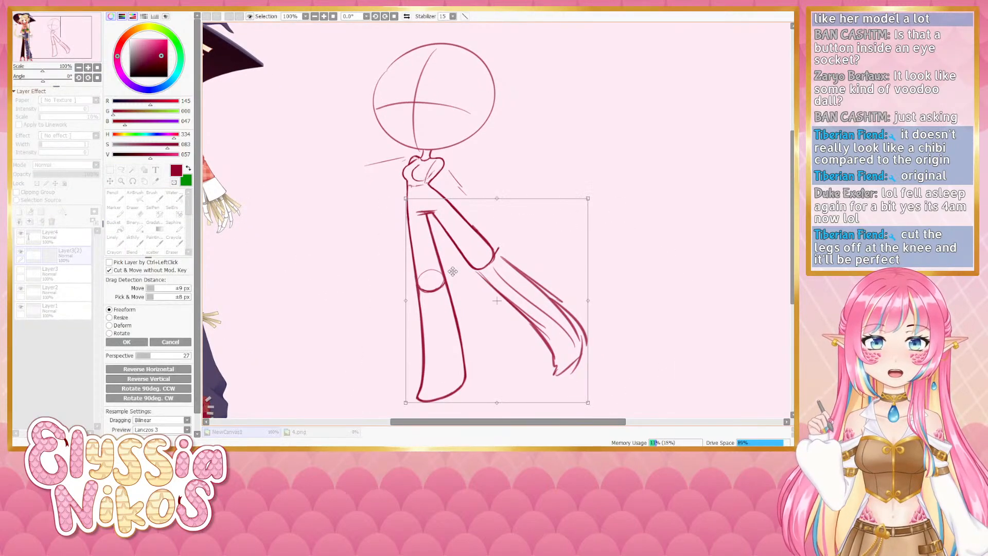
{"action": "left_click_drag", "start_coordinate": [452, 272], "coordinate": [452, 265]}
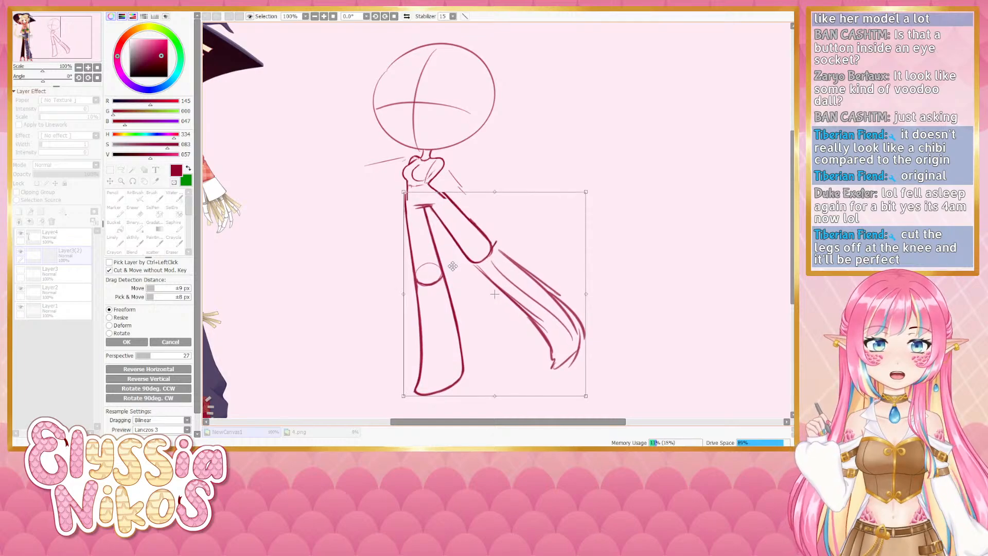
{"action": "left_click", "coordinate": [144, 343]}
Retouch the bent leg's outer thigh and knee lines at brush size 7, cleaning up with the eraser at sizes 7 and 17
{"action": "key", "text": "e"}
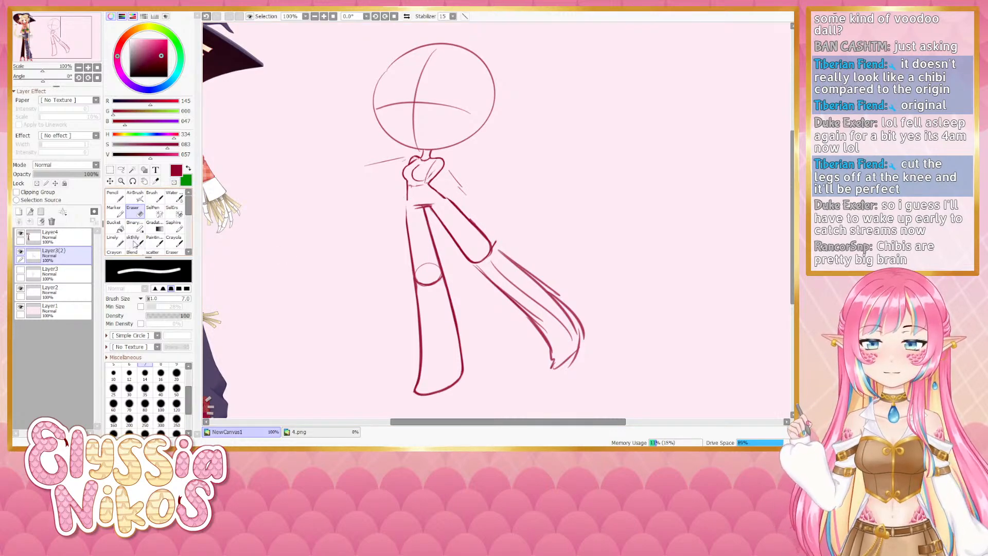
{"action": "left_click", "coordinate": [134, 242]}
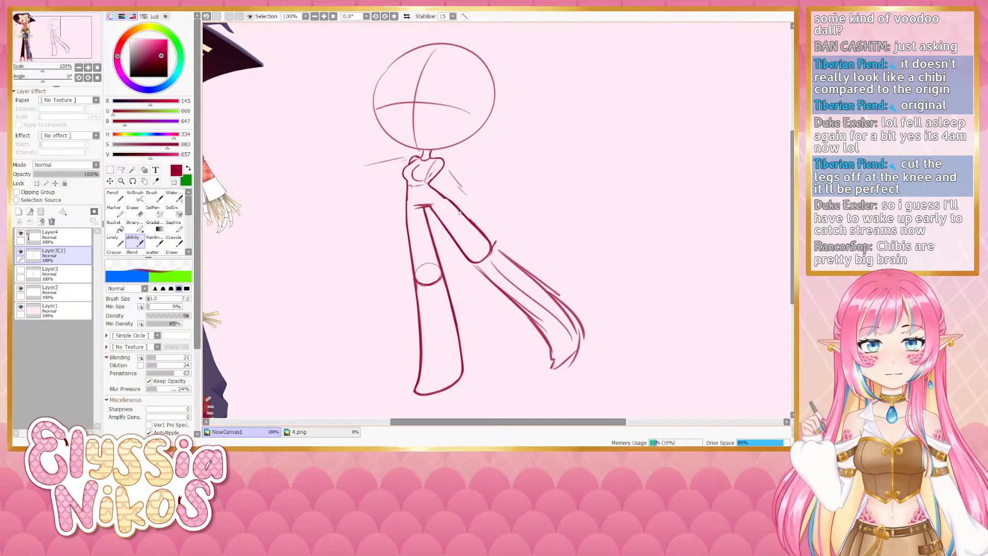
{"action": "left_click", "coordinate": [136, 215]}
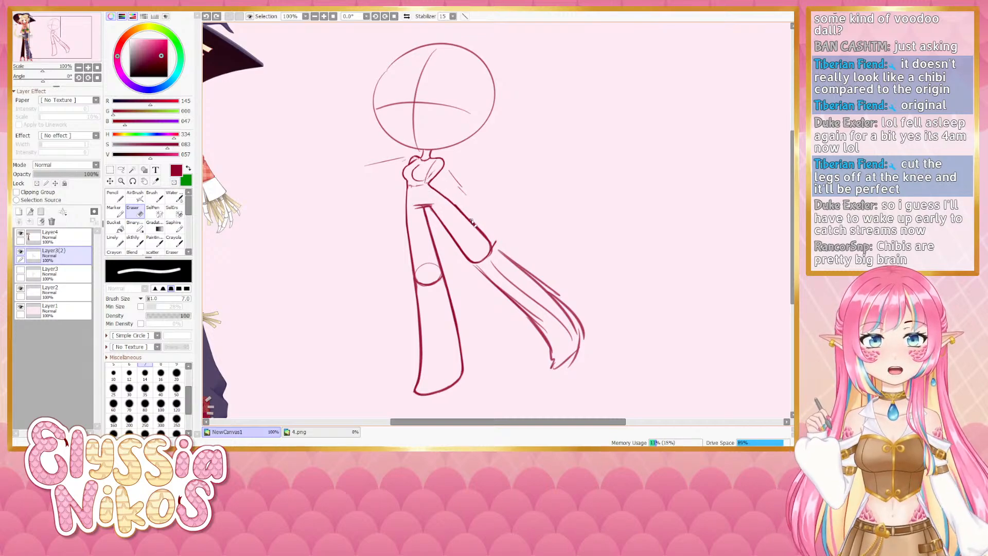
{"action": "left_click", "coordinate": [134, 242]}
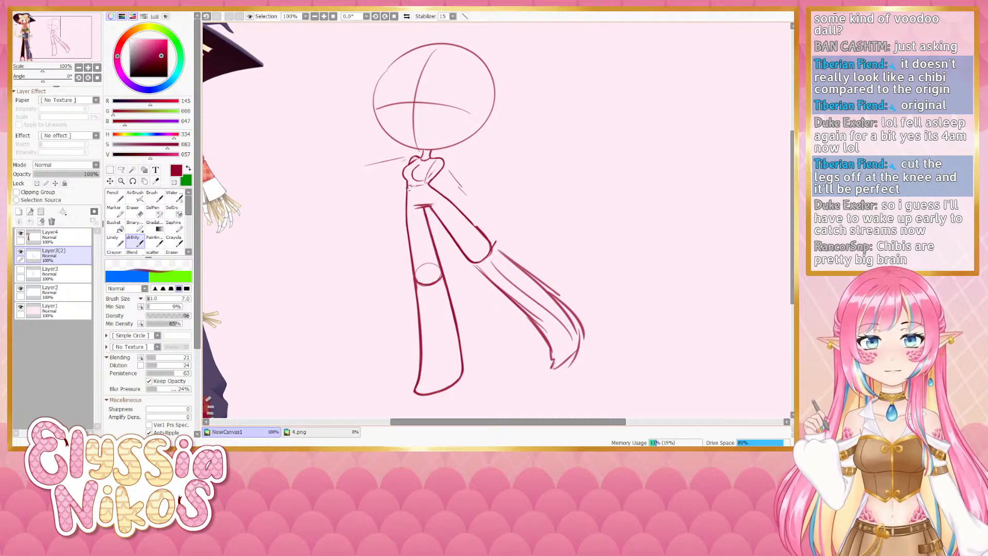
{"action": "left_click_drag", "start_coordinate": [434, 190], "coordinate": [470, 222]}
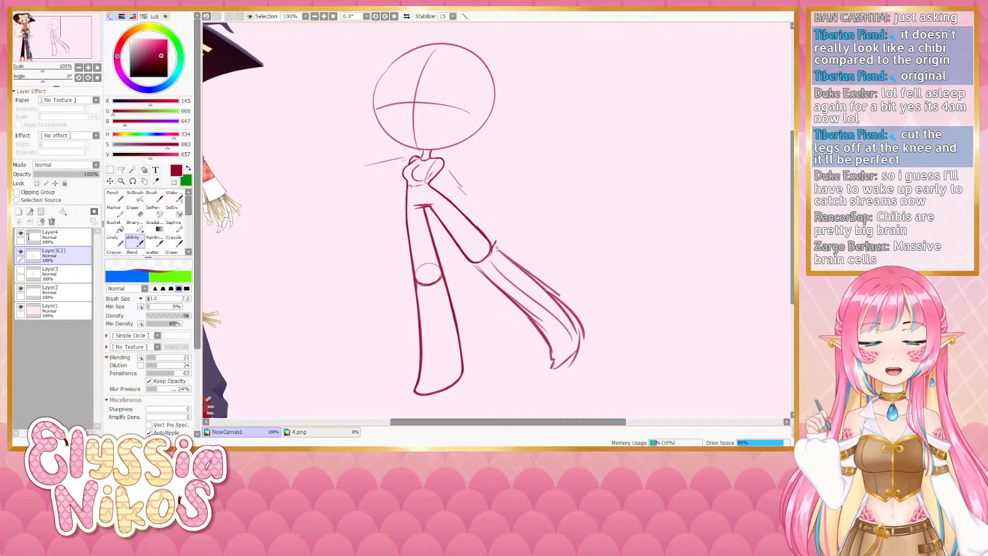
{"action": "key", "text": "ctrl+z"}
{"action": "left_click_drag", "start_coordinate": [489, 242], "coordinate": [526, 274]}
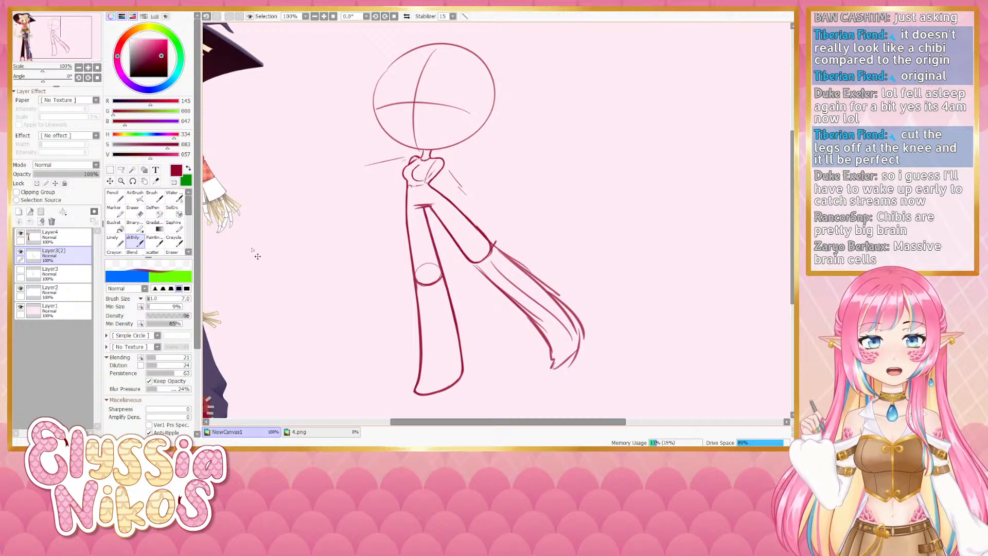
{"action": "key", "text": "e"}
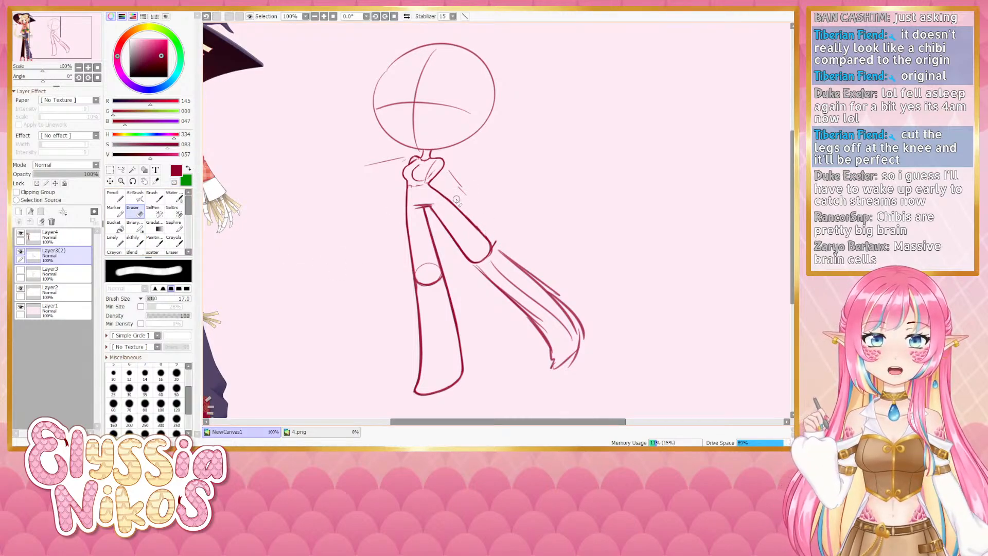
{"action": "left_click_drag", "start_coordinate": [468, 218], "coordinate": [494, 242]}
{"action": "key", "text": "ctrl+z"}
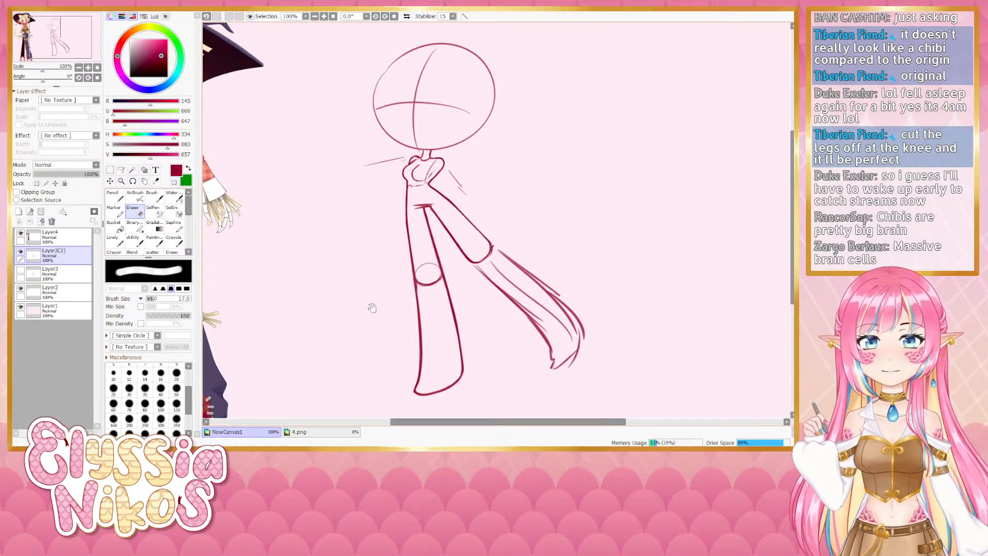
Redraw the guideline running outward from the shoulder opposite the bent leg, and clean its shoulder end at eraser size 26
{"action": "left_click_drag", "start_coordinate": [372, 308], "coordinate": [368, 328]}
{"action": "left_click", "coordinate": [135, 240]}
{"action": "left_click_drag", "start_coordinate": [423, 264], "coordinate": [434, 285]}
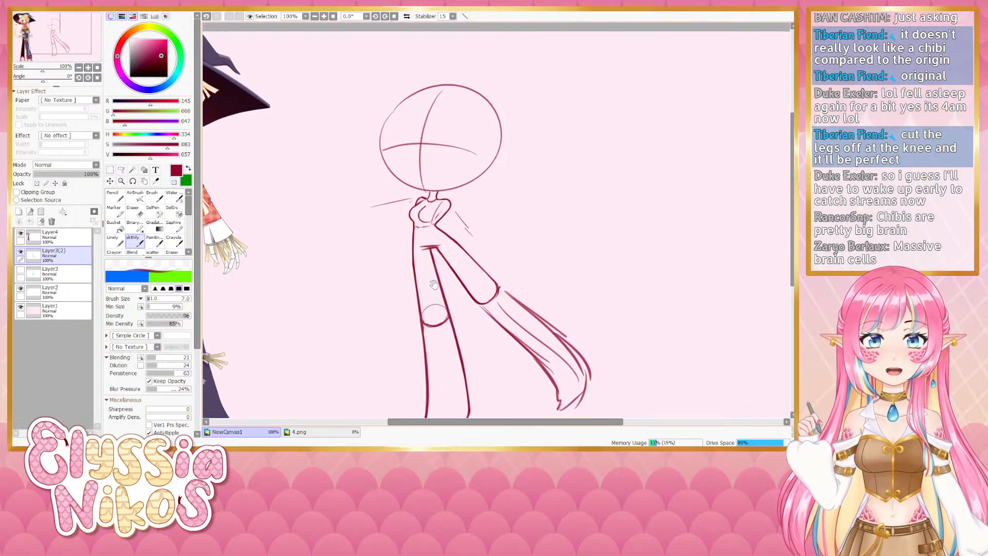
{"action": "mouse_move", "coordinate": [415, 202]}
{"action": "left_mouse_down"}
{"action": "mouse_move", "coordinate": [366, 216]}
{"action": "mouse_move", "coordinate": [408, 197]}
{"action": "left_mouse_up"}
{"action": "key", "text": "e"}
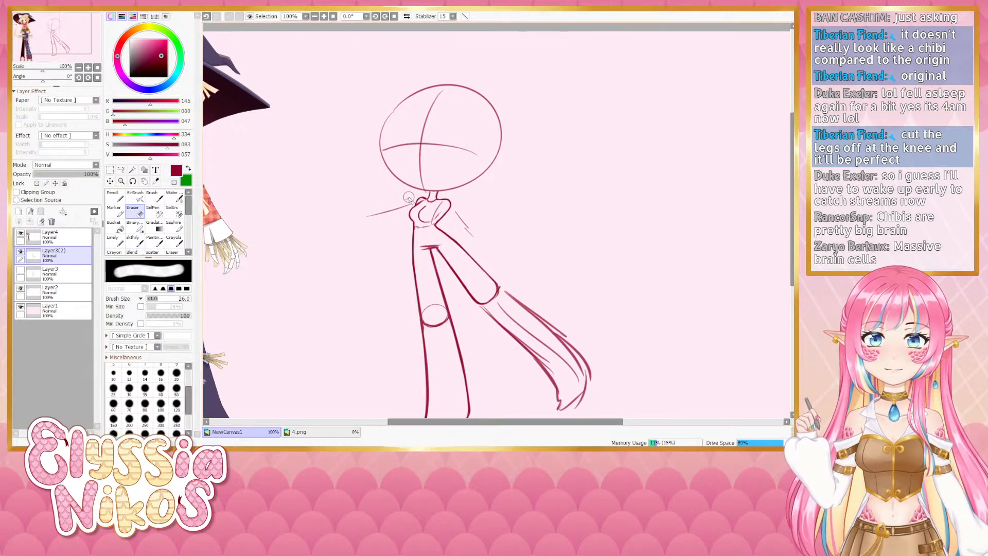
{"action": "left_click", "coordinate": [135, 241]}
{"action": "left_click_drag", "start_coordinate": [434, 275], "coordinate": [412, 287]}
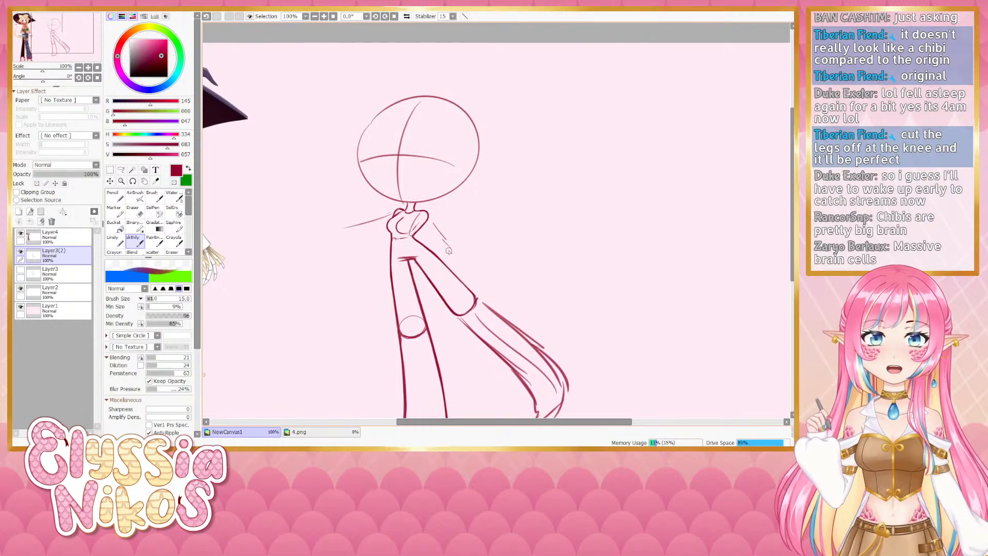
Sketch a longer diagonal arm guideline from the shoulder above the bent leg at brush size 15
{"action": "left_click_drag", "start_coordinate": [435, 226], "coordinate": [483, 250]}
{"action": "key", "text": "ctrl+z"}
{"action": "left_click_drag", "start_coordinate": [432, 222], "coordinate": [483, 263]}
{"action": "key", "text": "ctrl+z"}
{"action": "left_click", "coordinate": [79, 67]}
{"action": "left_click", "coordinate": [79, 67]}
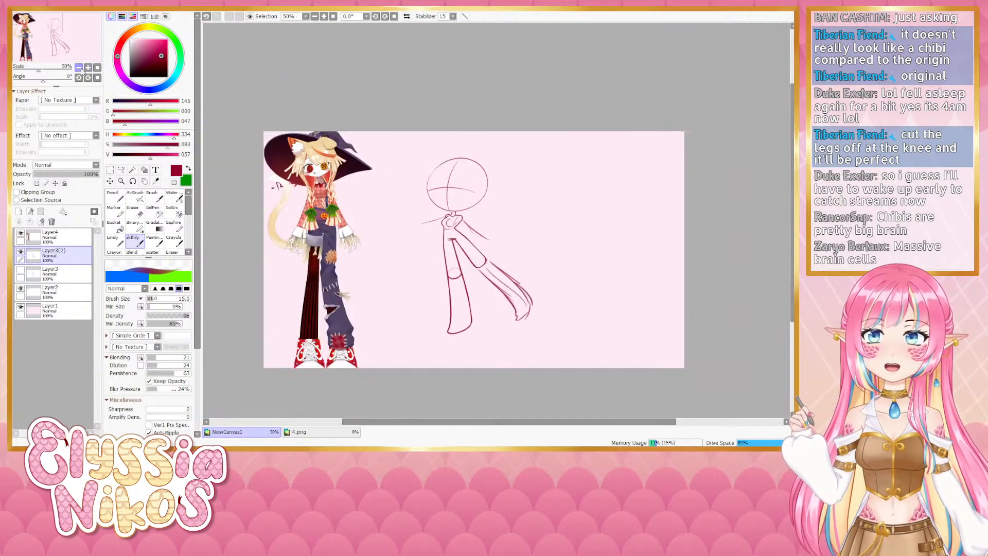
{"action": "left_click_drag", "start_coordinate": [375, 247], "coordinate": [368, 233]}
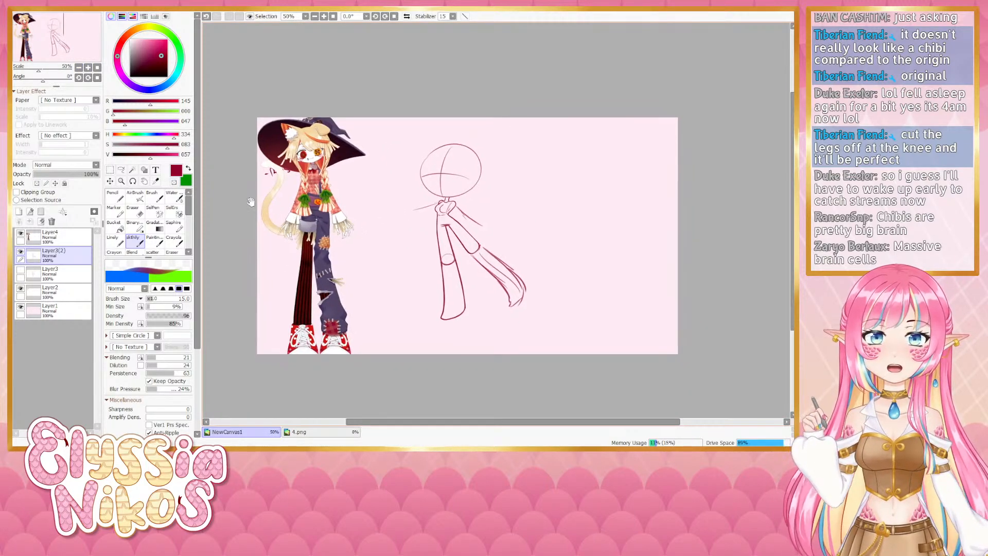
Erase the rough flared lower leg below the bent knee
{"action": "left_click", "coordinate": [88, 68]}
{"action": "left_click", "coordinate": [88, 68]}
{"action": "left_click_drag", "start_coordinate": [320, 194], "coordinate": [222, 110]}
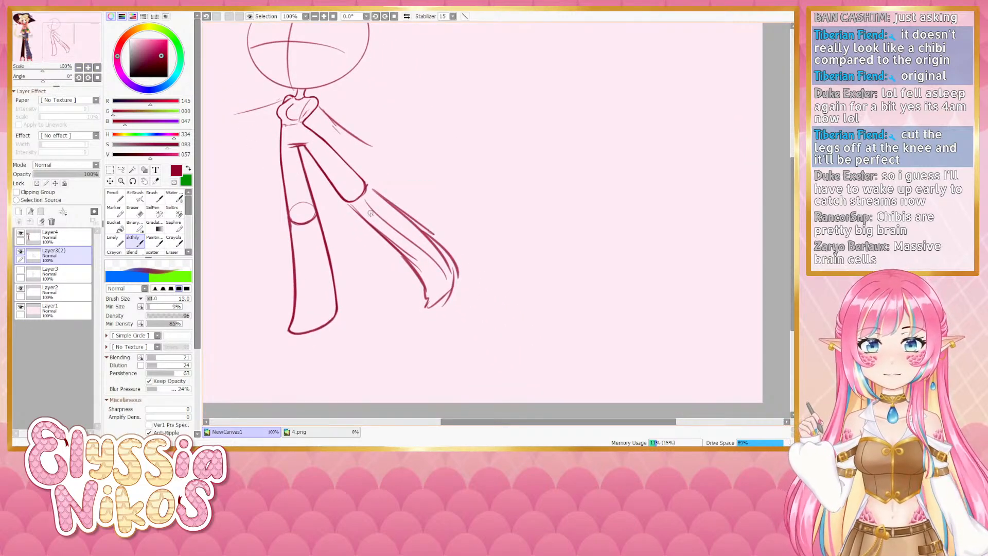
{"action": "left_click", "coordinate": [134, 213]}
{"action": "mouse_move", "coordinate": [354, 211]}
{"action": "left_mouse_down"}
{"action": "mouse_move", "coordinate": [384, 205]}
{"action": "mouse_move", "coordinate": [376, 207]}
{"action": "mouse_move", "coordinate": [384, 244]}
{"action": "mouse_move", "coordinate": [462, 231]}
{"action": "mouse_move", "coordinate": [436, 299]}
{"action": "mouse_move", "coordinate": [408, 252]}
{"action": "left_mouse_up"}
Lasso the straight leg's lower half, copy it onto a new layer, and move and rotate the copy onto the bent knee
{"action": "left_click", "coordinate": [121, 170]}
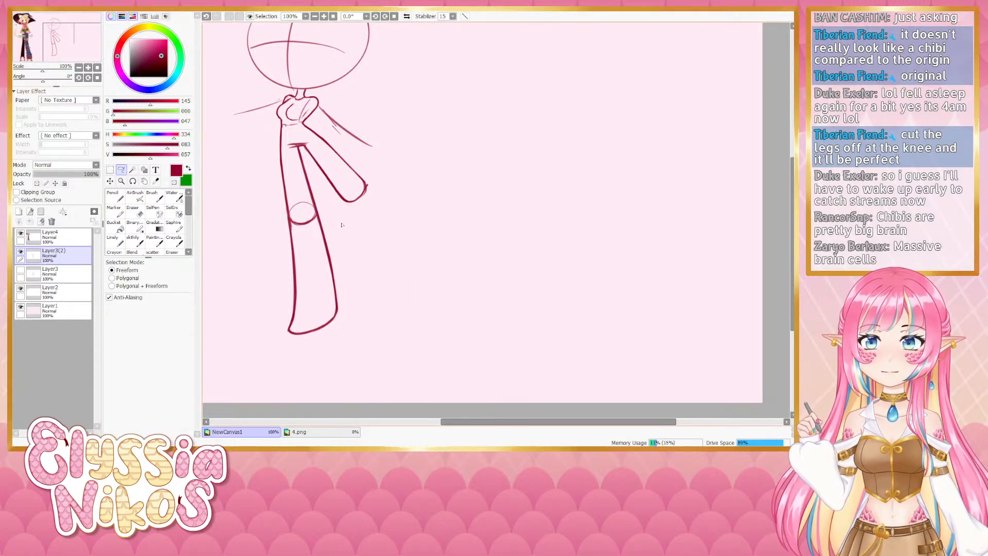
{"action": "mouse_move", "coordinate": [297, 222]}
{"action": "left_mouse_down"}
{"action": "mouse_move", "coordinate": [266, 366]}
{"action": "mouse_move", "coordinate": [400, 258]}
{"action": "left_mouse_up"}
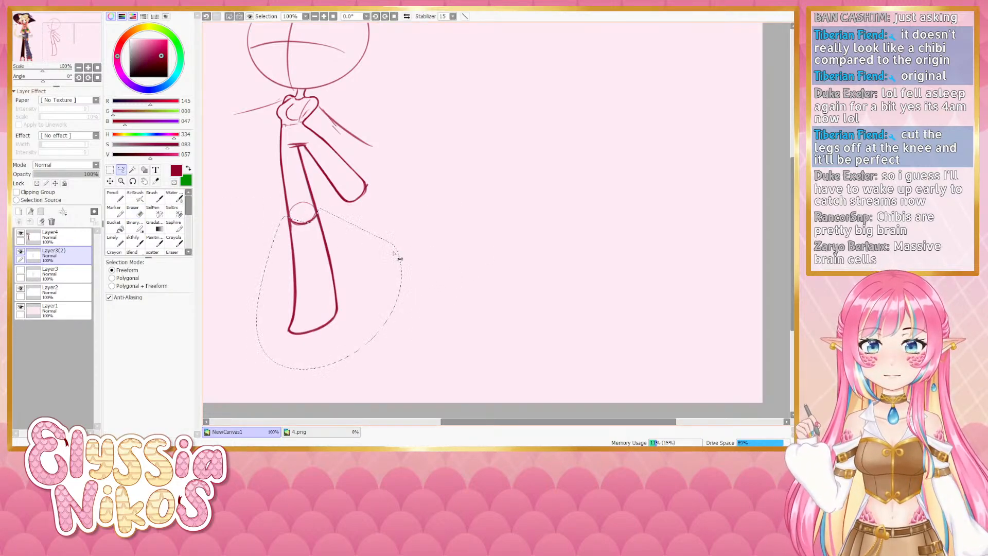
{"action": "key", "text": "ctrl+t"}
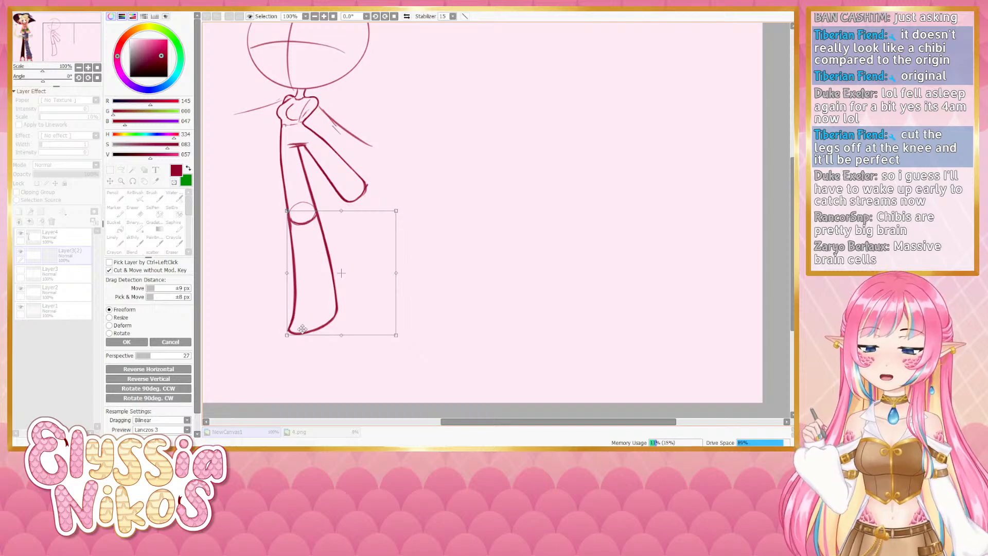
{"action": "left_click", "coordinate": [170, 342]}
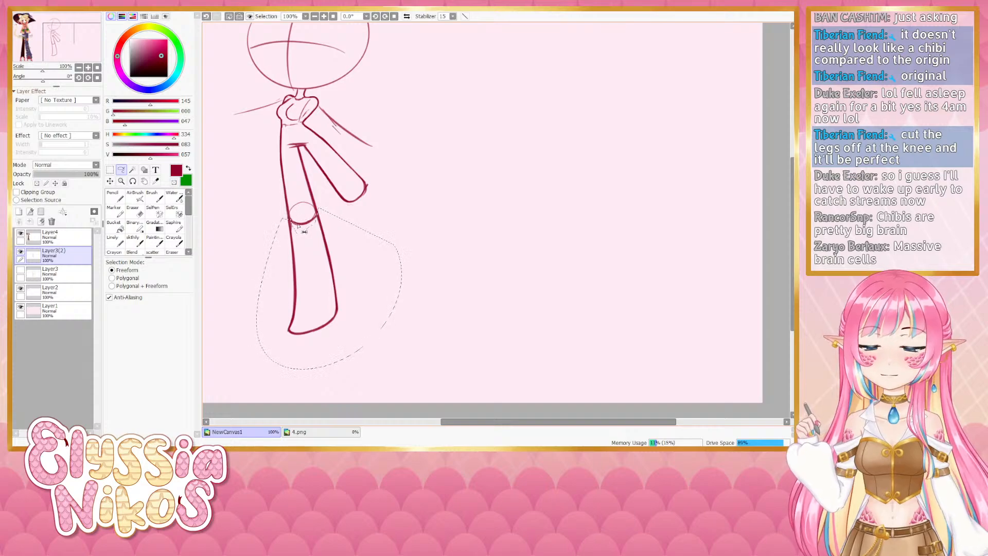
{"action": "key", "text": "ctrl+c"}
{"action": "key", "text": "ctrl+v"}
{"action": "key", "text": "ctrl+t"}
{"action": "mouse_move", "coordinate": [324, 269]}
{"action": "left_mouse_down"}
{"action": "mouse_move", "coordinate": [393, 249]}
{"action": "mouse_move", "coordinate": [414, 271]}
{"action": "left_mouse_up"}
{"action": "left_click_drag", "start_coordinate": [481, 317], "coordinate": [517, 263]}
{"action": "left_click_drag", "start_coordinate": [396, 259], "coordinate": [417, 219]}
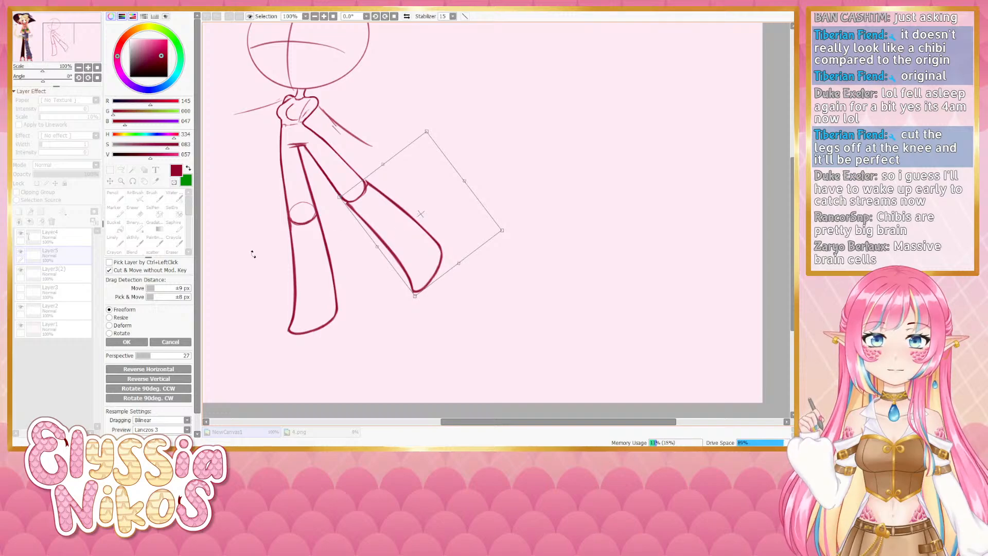
Rotate the copied lower leg further outward and realign it with the bent knee
{"action": "left_click", "coordinate": [79, 67]}
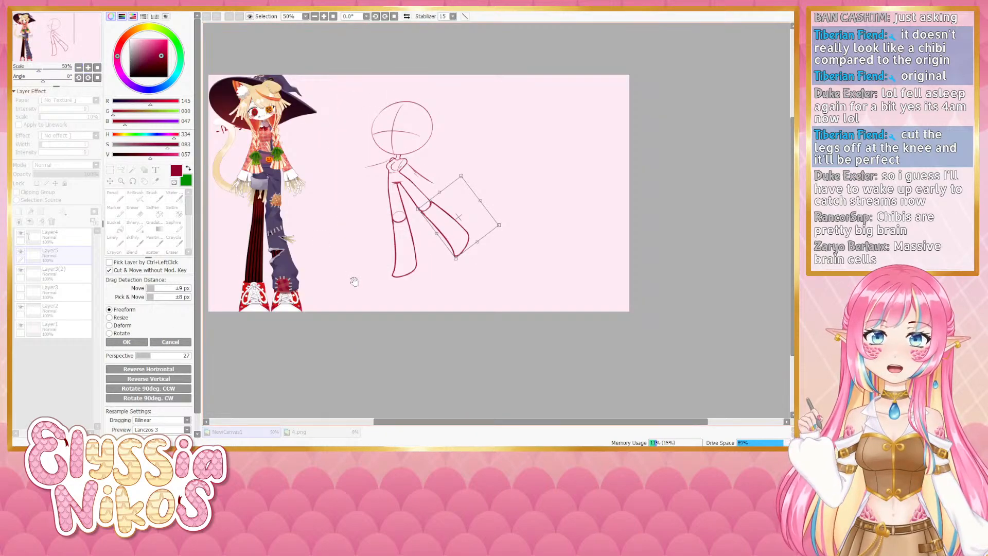
{"action": "left_click", "coordinate": [79, 67]}
{"action": "left_click_drag", "start_coordinate": [508, 268], "coordinate": [531, 285]}
{"action": "left_click_drag", "start_coordinate": [462, 203], "coordinate": [464, 198]}
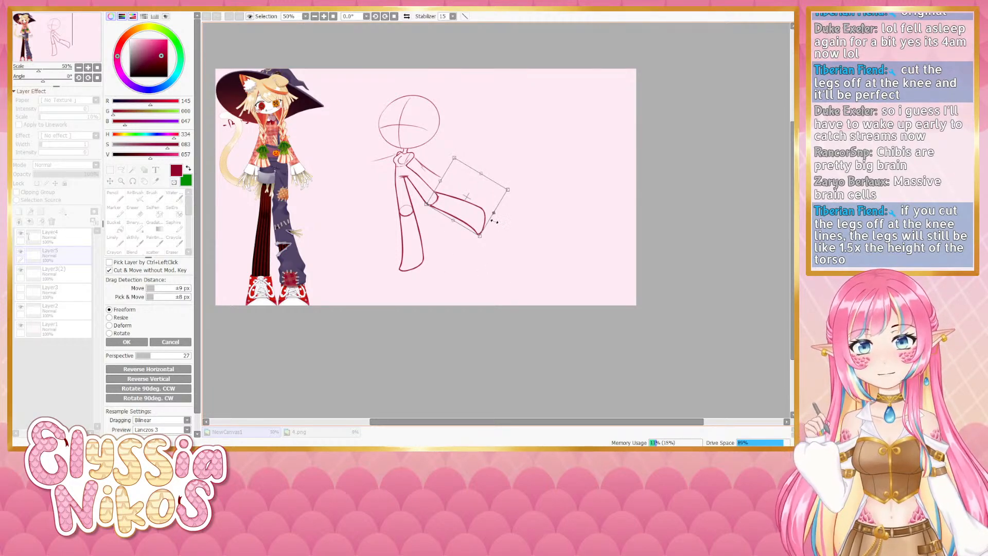
{"action": "left_click_drag", "start_coordinate": [504, 256], "coordinate": [498, 262]}
{"action": "left_click_drag", "start_coordinate": [474, 200], "coordinate": [475, 204]}
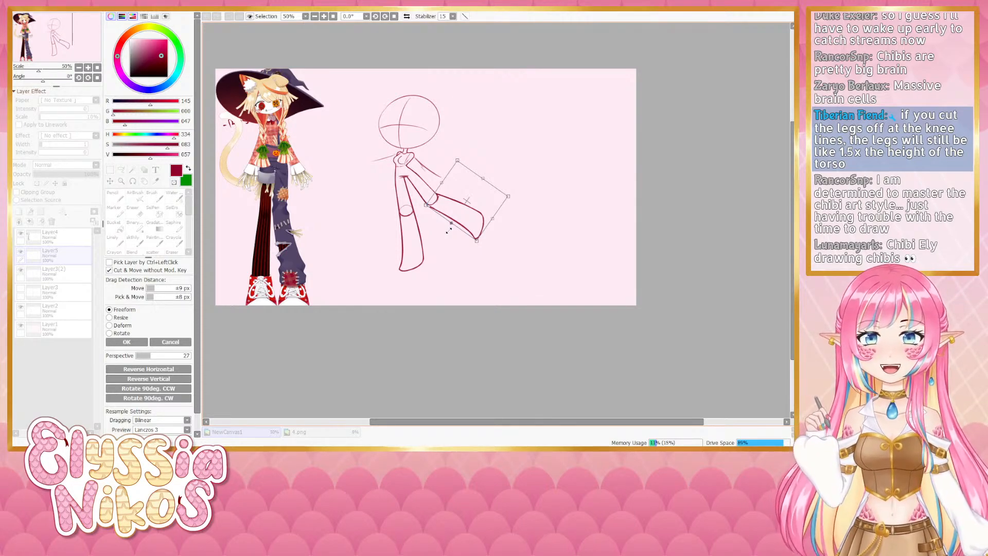
{"action": "scroll", "coordinate": [455, 234], "scroll_direction": "down", "scroll_amount": 2}
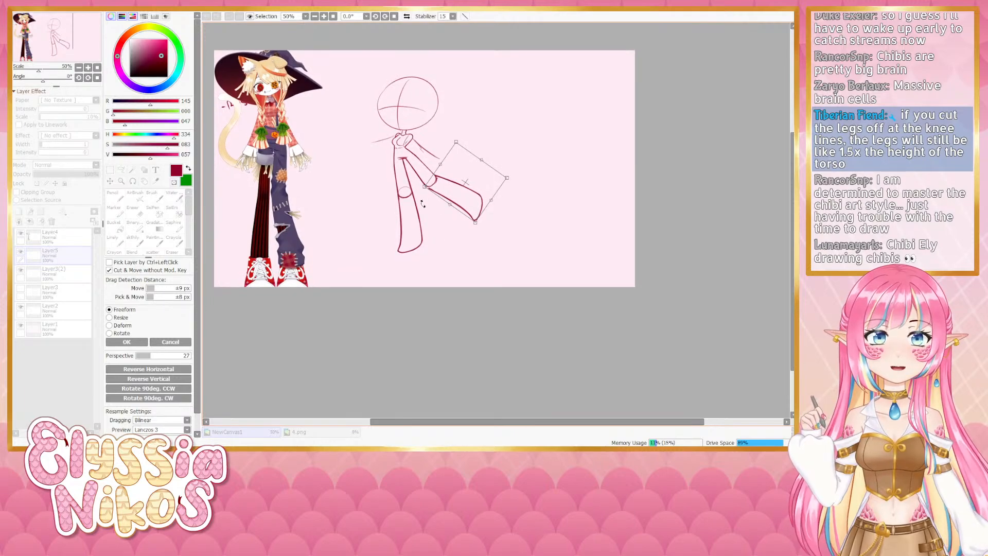
Deform the knee end of the copied lower leg slightly to fit the thigh, and apply the transform
{"action": "left_click", "coordinate": [110, 325]}
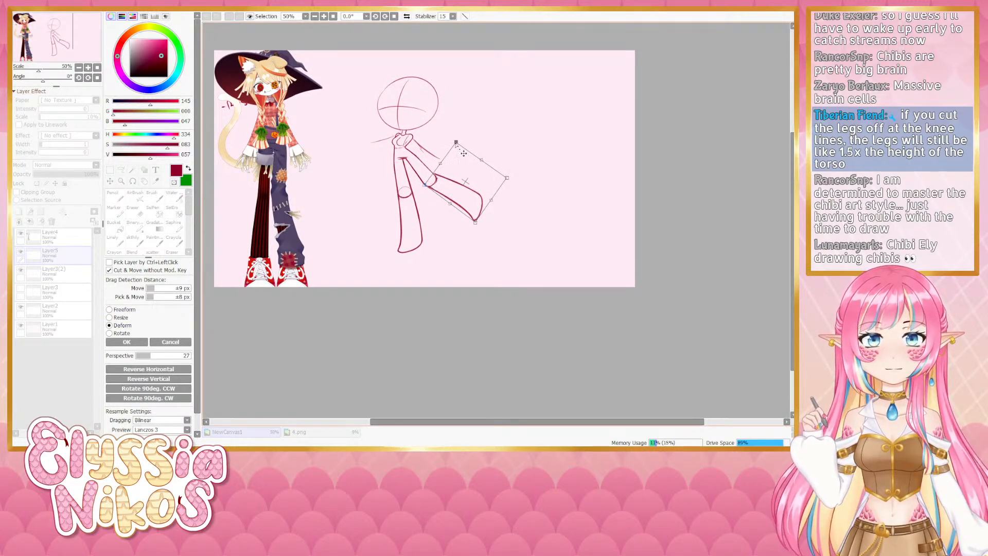
{"action": "left_click_drag", "start_coordinate": [456, 144], "coordinate": [456, 146]}
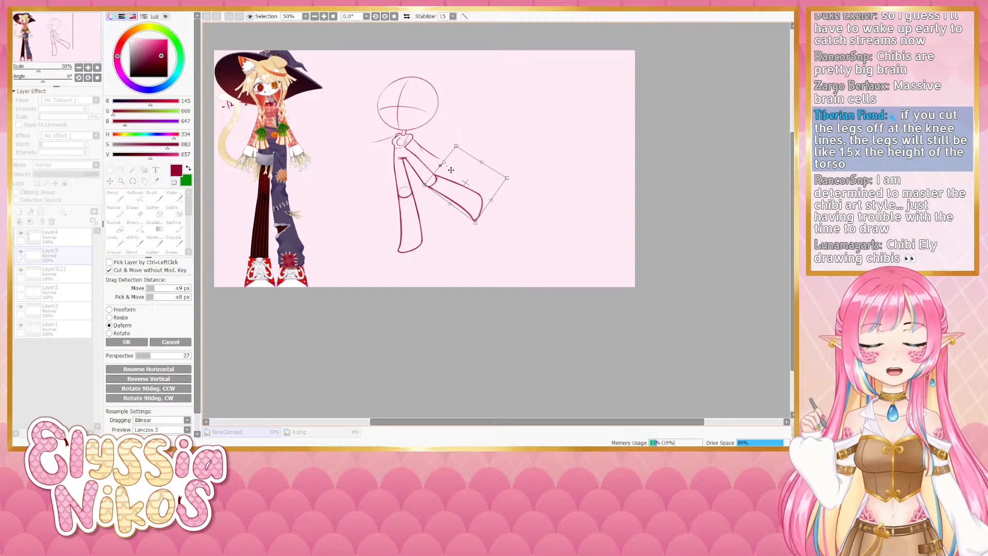
{"action": "left_click_drag", "start_coordinate": [421, 187], "coordinate": [420, 186]}
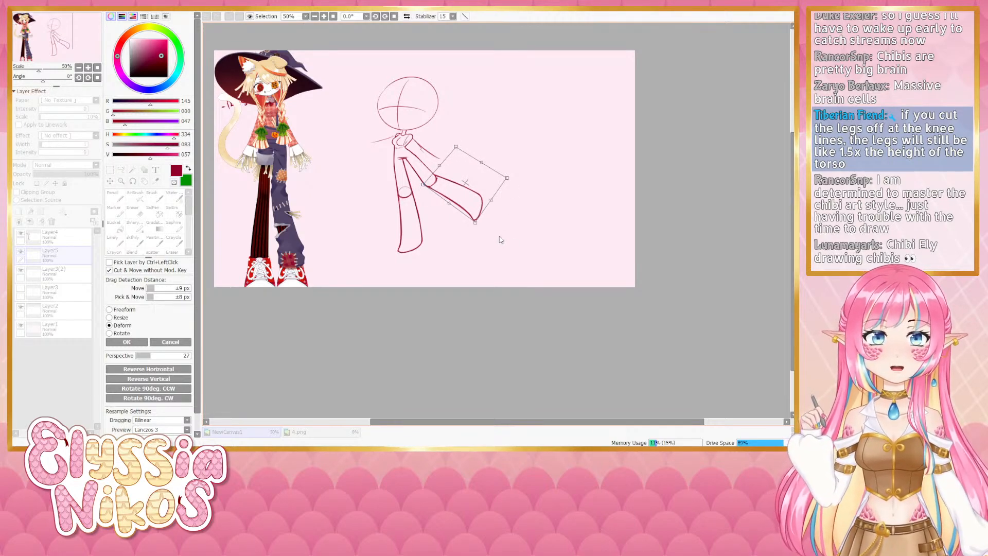
{"action": "left_click", "coordinate": [127, 341]}
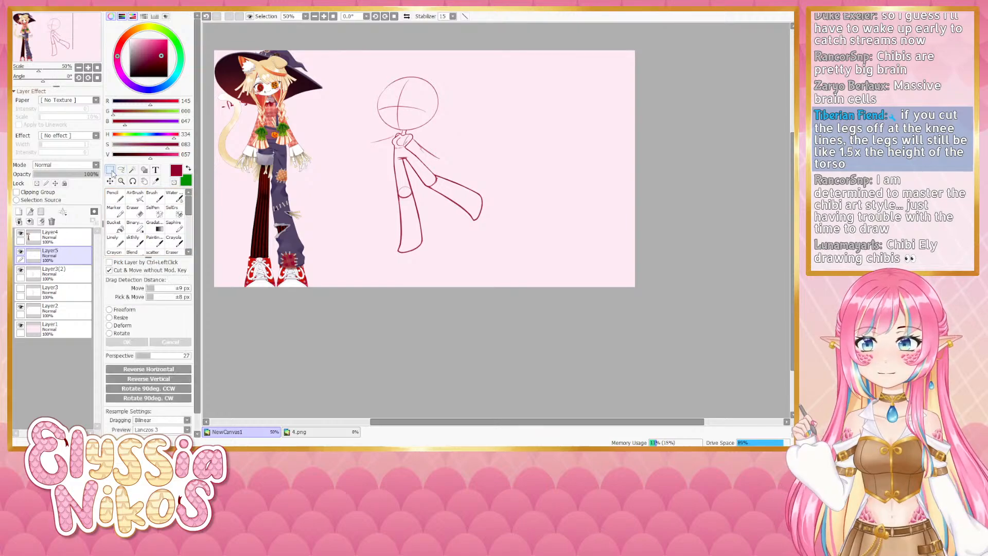
Sketch an arc over the head circle's upper edge on the reference side at brush size 13, and compare the figure with the reference
{"action": "left_click_drag", "start_coordinate": [400, 345], "coordinate": [388, 294]}
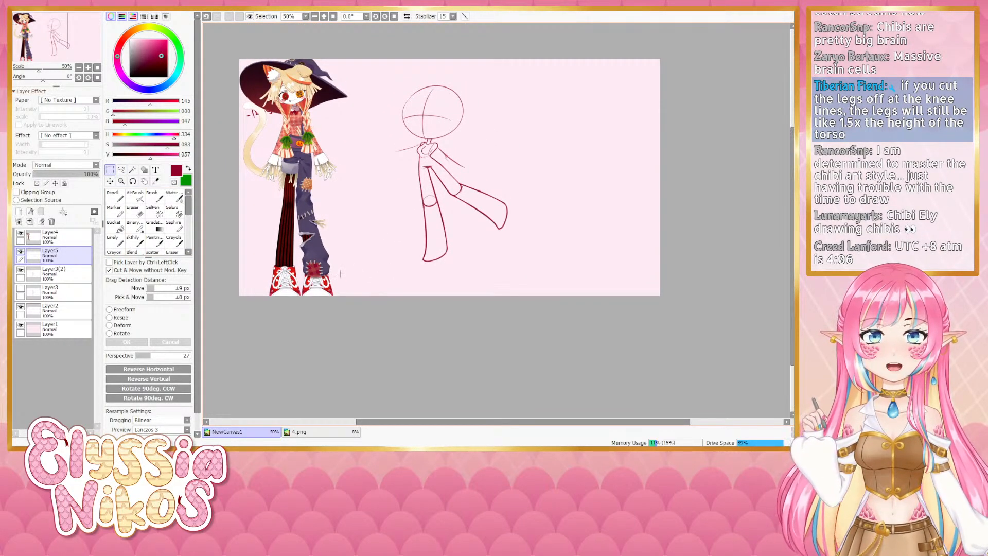
{"action": "left_click_drag", "start_coordinate": [340, 274], "coordinate": [343, 269]}
{"action": "scroll", "coordinate": [475, 208], "scroll_direction": "up", "scroll_amount": 2}
{"action": "mouse_move", "coordinate": [474, 208]}
{"action": "left_mouse_down"}
{"action": "mouse_move", "coordinate": [425, 237]}
{"action": "mouse_move", "coordinate": [483, 247]}
{"action": "mouse_move", "coordinate": [537, 291]}
{"action": "mouse_move", "coordinate": [535, 316]}
{"action": "left_mouse_up"}
{"action": "left_click", "coordinate": [135, 241]}
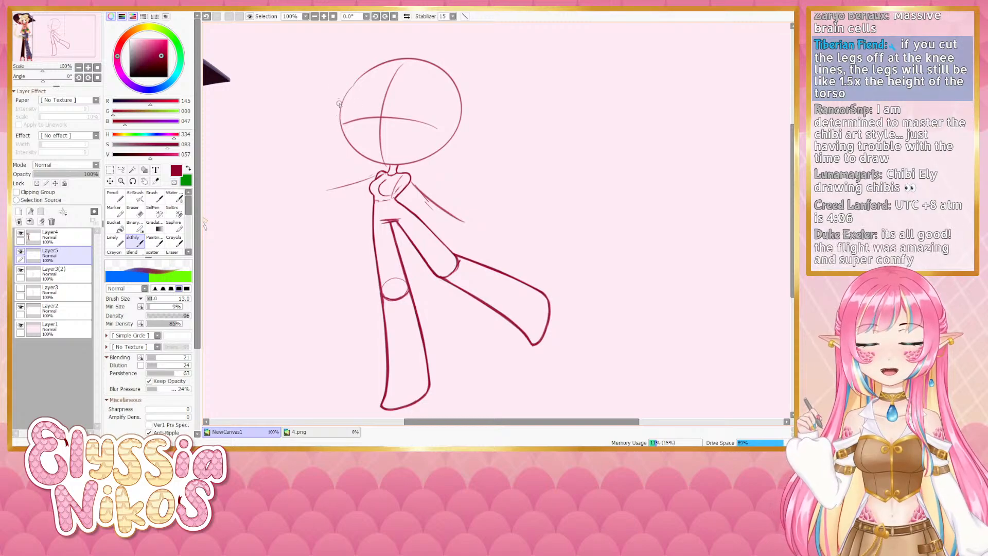
{"action": "mouse_move", "coordinate": [339, 121]}
{"action": "left_mouse_down"}
{"action": "mouse_move", "coordinate": [375, 56]}
{"action": "mouse_move", "coordinate": [405, 60]}
{"action": "left_mouse_up"}
{"action": "key", "text": "ctrl+z"}
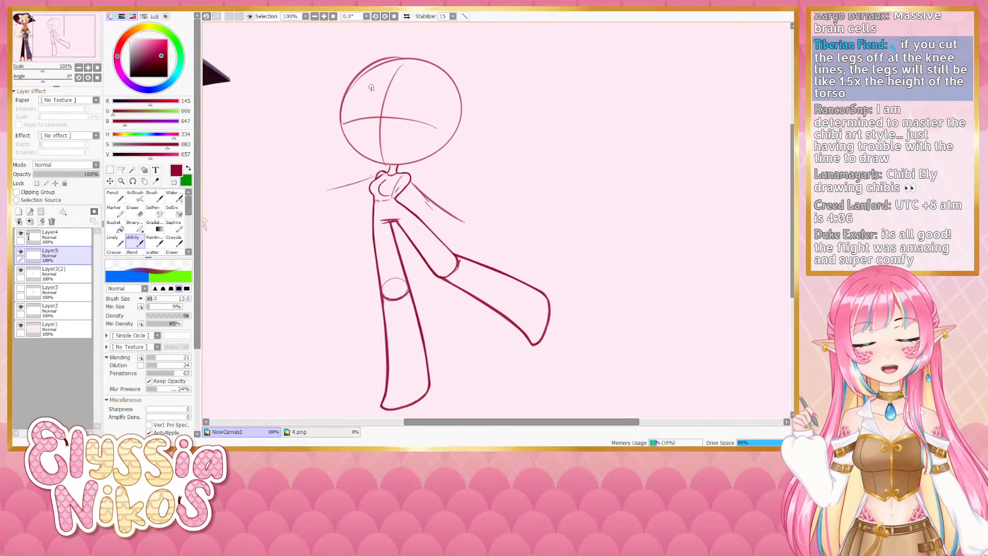
{"action": "left_click", "coordinate": [79, 68]}
{"action": "left_click", "coordinate": [79, 68]}
{"action": "left_click", "coordinate": [78, 68]}
{"action": "left_click_drag", "start_coordinate": [276, 190], "coordinate": [257, 159]}
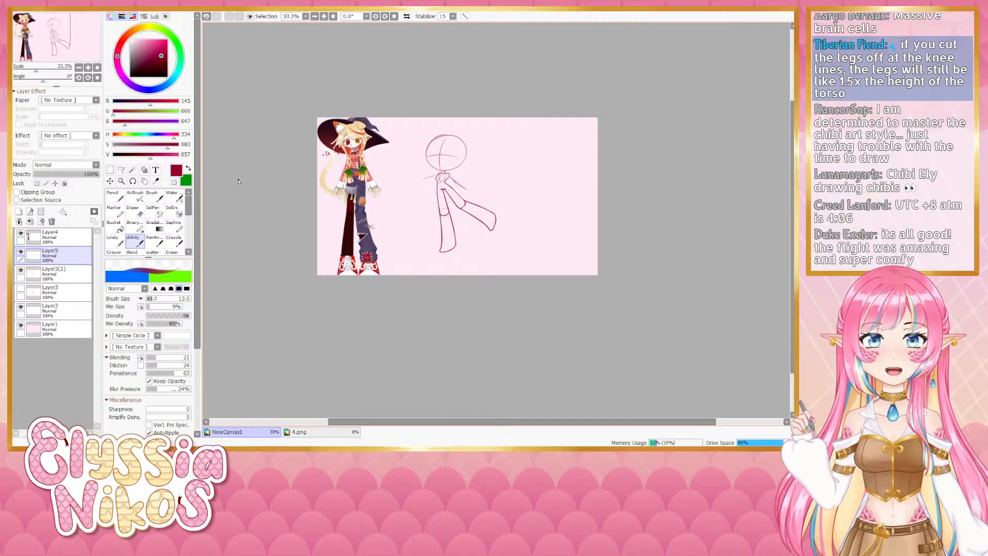
{"action": "left_click", "coordinate": [88, 67]}
{"action": "left_click", "coordinate": [88, 68]}
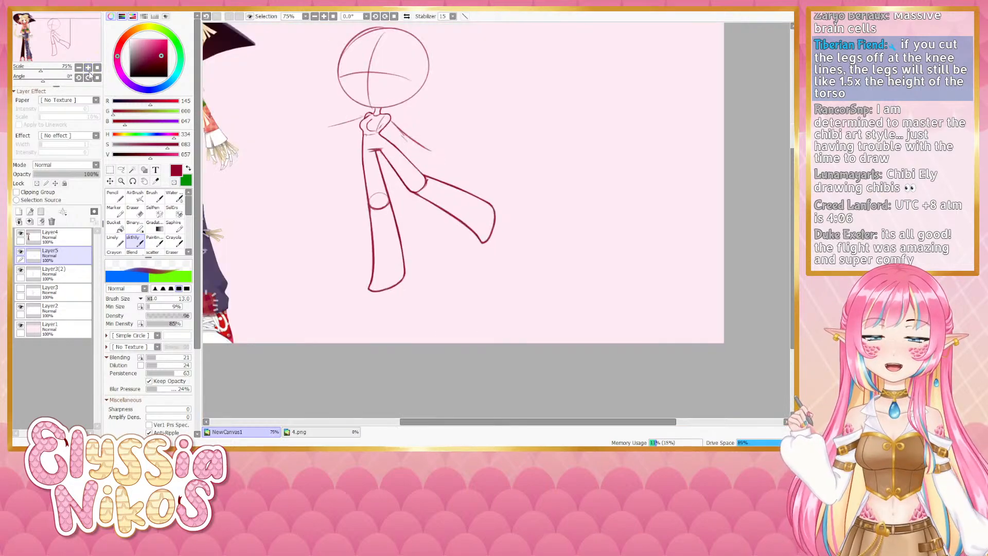
Merge the copied lower-leg layer down into the figure sketch layer, toggling visibility to check each layer's contents
{"action": "left_click", "coordinate": [21, 253]}
{"action": "left_click", "coordinate": [21, 253]}
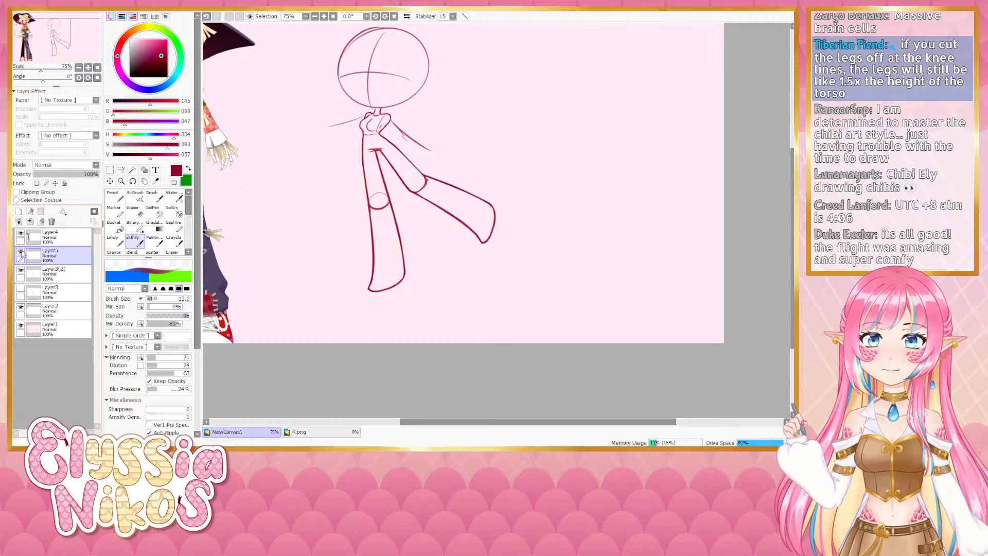
{"action": "left_click", "coordinate": [21, 269]}
{"action": "left_click", "coordinate": [22, 270]}
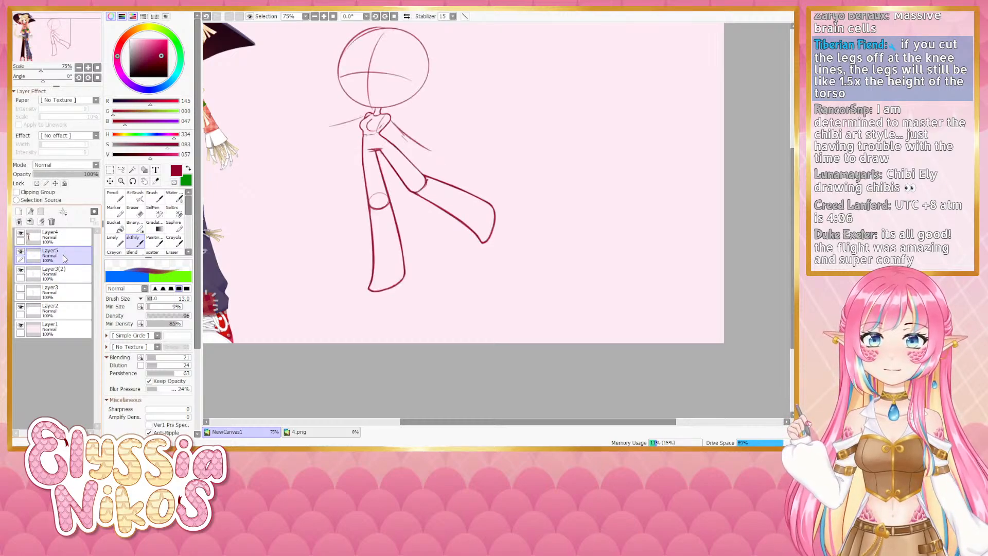
{"action": "left_click", "coordinate": [29, 221]}
{"action": "left_click", "coordinate": [20, 251]}
{"action": "left_click", "coordinate": [21, 252]}
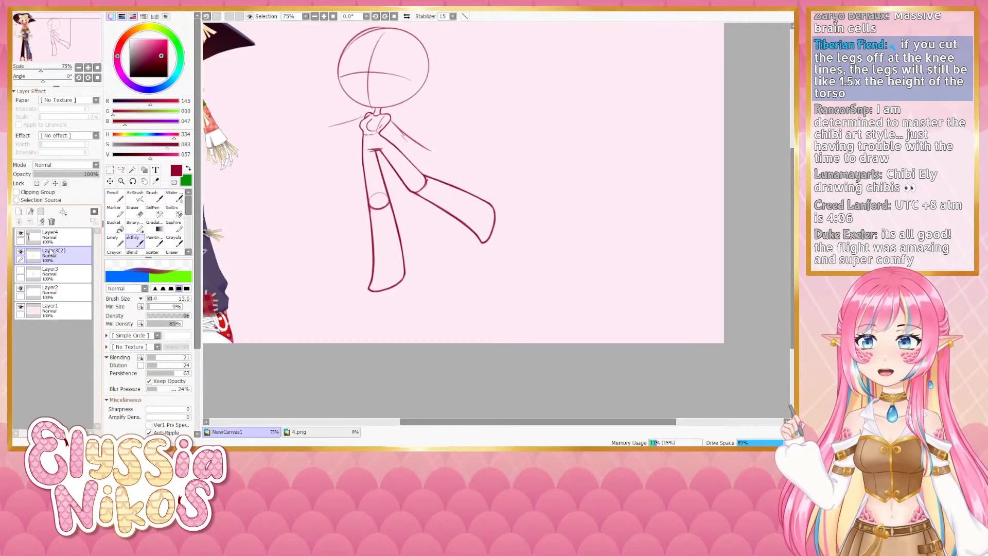
Duplicate the merged sketch layer, hide the original, and erase both lower legs below the knees on the duplicate
{"action": "left_click_drag", "start_coordinate": [63, 253], "coordinate": [19, 211]}
{"action": "left_click", "coordinate": [20, 269]}
{"action": "mouse_move", "coordinate": [325, 263]}
{"action": "left_mouse_down"}
{"action": "mouse_move", "coordinate": [354, 315]}
{"action": "mouse_move", "coordinate": [451, 285]}
{"action": "mouse_move", "coordinate": [429, 290]}
{"action": "mouse_move", "coordinate": [370, 262]}
{"action": "mouse_move", "coordinate": [452, 266]}
{"action": "mouse_move", "coordinate": [574, 239]}
{"action": "mouse_move", "coordinate": [556, 254]}
{"action": "mouse_move", "coordinate": [489, 221]}
{"action": "mouse_move", "coordinate": [461, 240]}
{"action": "mouse_move", "coordinate": [477, 228]}
{"action": "mouse_move", "coordinate": [450, 201]}
{"action": "mouse_move", "coordinate": [462, 222]}
{"action": "mouse_move", "coordinate": [442, 215]}
{"action": "mouse_move", "coordinate": [448, 228]}
{"action": "mouse_move", "coordinate": [424, 252]}
{"action": "mouse_move", "coordinate": [404, 258]}
{"action": "mouse_move", "coordinate": [400, 229]}
{"action": "mouse_move", "coordinate": [407, 259]}
{"action": "left_mouse_up"}
{"action": "left_click", "coordinate": [132, 211]}
Close off the shortened straight leg at knee height with a short curved bottom line, undoing unwanted strokes
{"action": "left_click", "coordinate": [133, 240]}
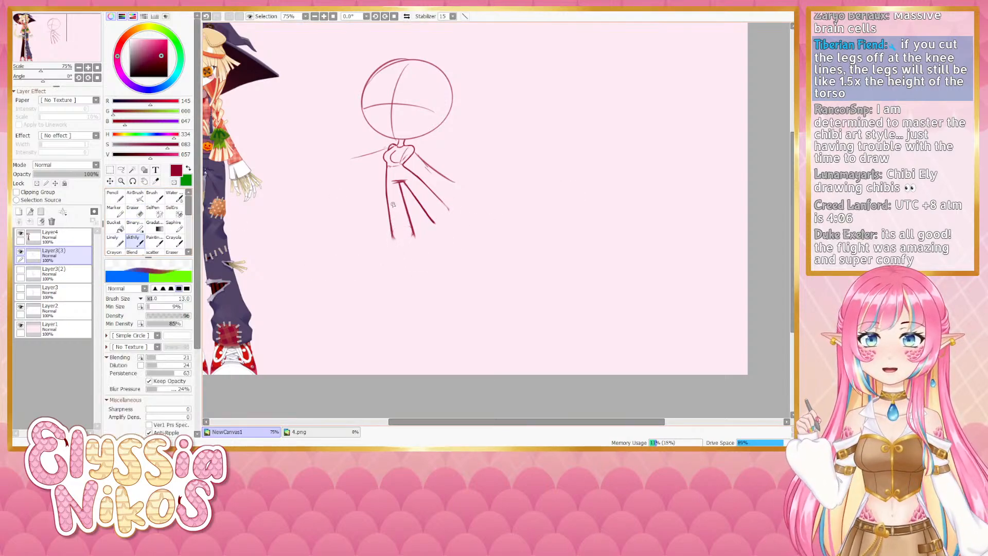
{"action": "mouse_move", "coordinate": [390, 219]}
{"action": "left_mouse_down"}
{"action": "mouse_move", "coordinate": [406, 240]}
{"action": "mouse_move", "coordinate": [388, 239]}
{"action": "mouse_move", "coordinate": [414, 238]}
{"action": "mouse_move", "coordinate": [388, 239]}
{"action": "mouse_move", "coordinate": [441, 228]}
{"action": "left_mouse_up"}
{"action": "key", "text": "ctrl+z"}
{"action": "key", "text": "ctrl+z"}
{"action": "key", "text": "ctrl+z"}
{"action": "key", "text": "ctrl+z"}
{"action": "key", "text": "ctrl+z"}
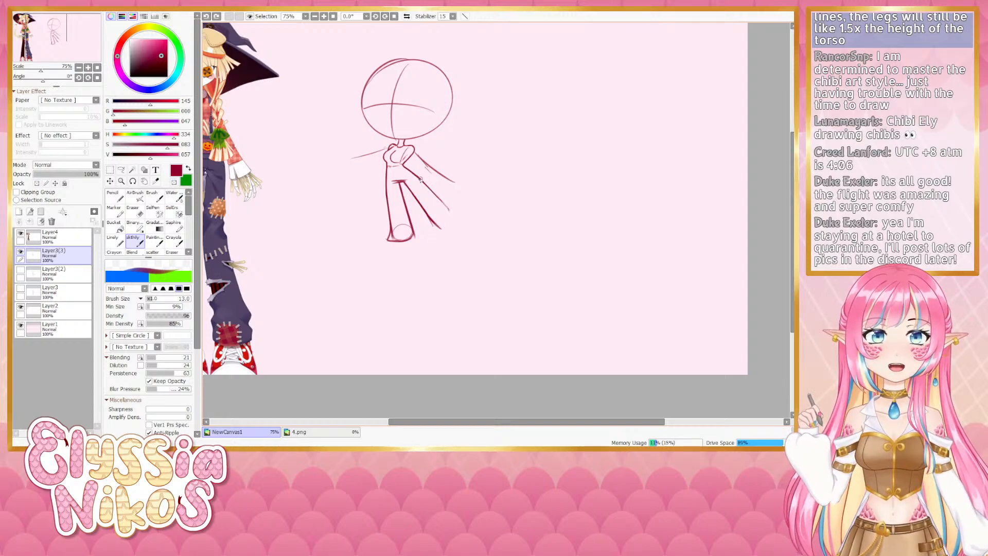
Sketch the shortened outstretched leg with a slightly flared, closed end, retrying strokes that miss the shape
{"action": "mouse_move", "coordinate": [422, 180]}
{"action": "left_mouse_down"}
{"action": "mouse_move", "coordinate": [453, 218]}
{"action": "mouse_move", "coordinate": [445, 208]}
{"action": "mouse_move", "coordinate": [461, 210]}
{"action": "mouse_move", "coordinate": [451, 230]}
{"action": "left_mouse_up"}
{"action": "key", "text": "ctrl+z"}
{"action": "key", "text": "ctrl+z"}
{"action": "left_click_drag", "start_coordinate": [416, 199], "coordinate": [436, 233]}
{"action": "key", "text": "ctrl+z"}
{"action": "key", "text": "ctrl+z"}
{"action": "key", "text": "ctrl+z"}
{"action": "key", "text": "ctrl+z"}
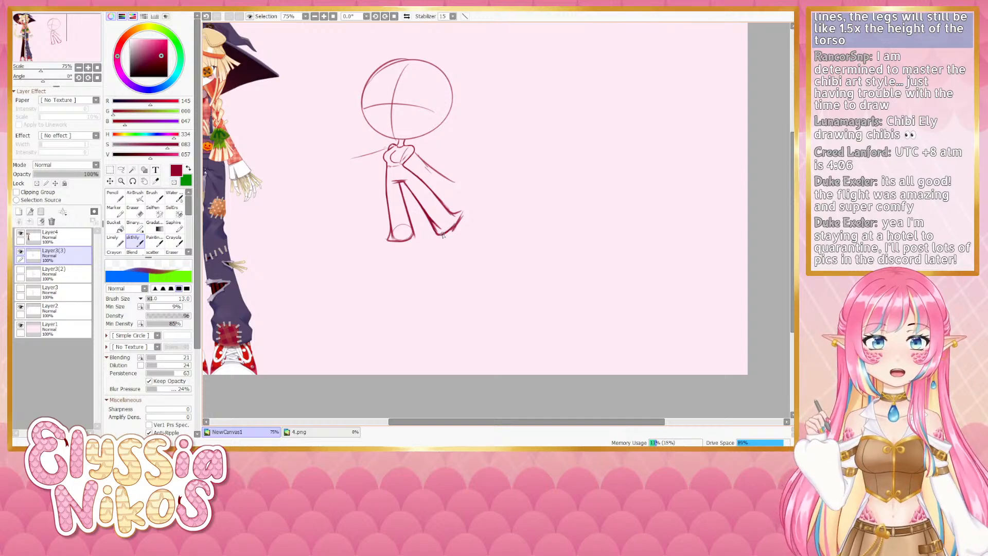
Erase the overshooting lines around the outstretched leg's end and the stray strokes along its inner edge
{"action": "key", "text": "e"}
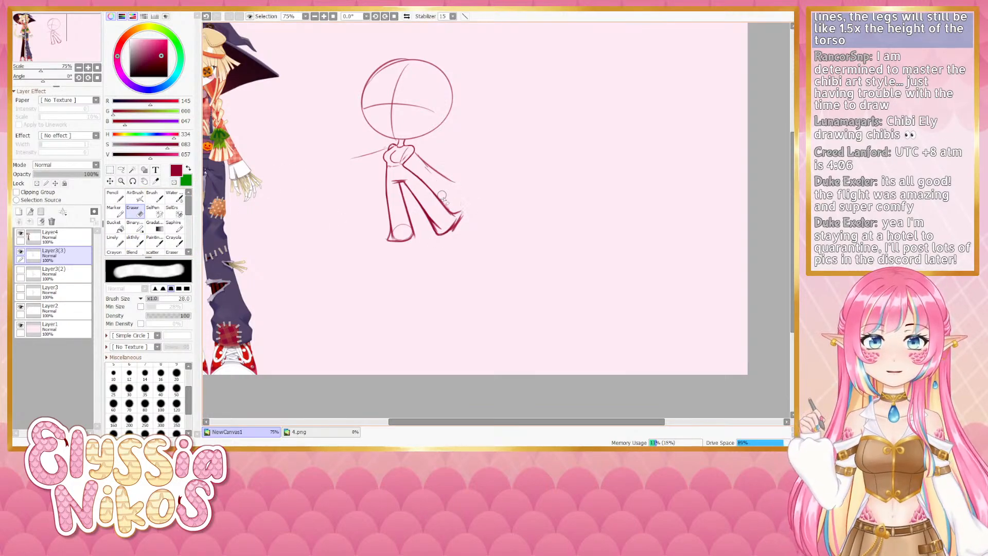
{"action": "left_click_drag", "start_coordinate": [470, 205], "coordinate": [450, 237]}
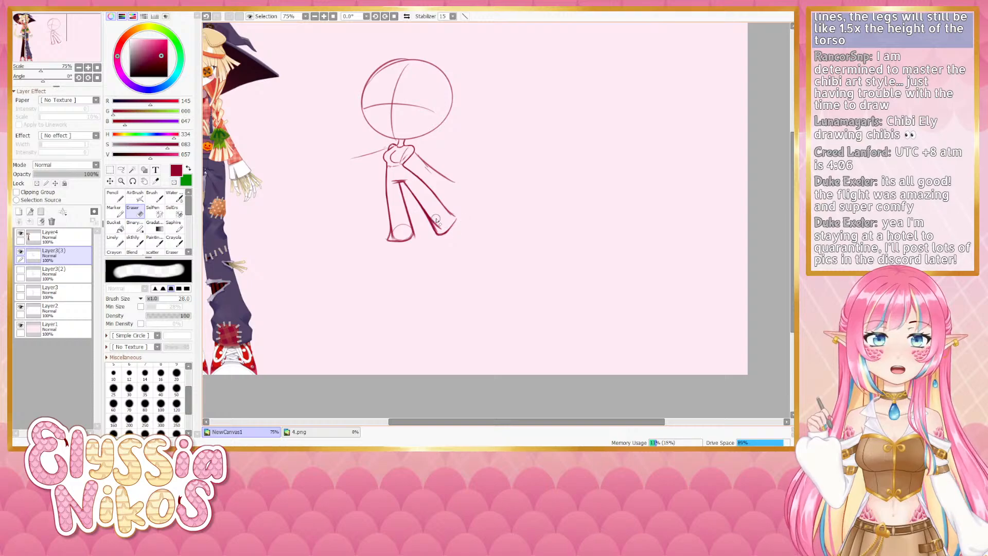
{"action": "left_click_drag", "start_coordinate": [427, 206], "coordinate": [442, 229]}
{"action": "key", "text": "b"}
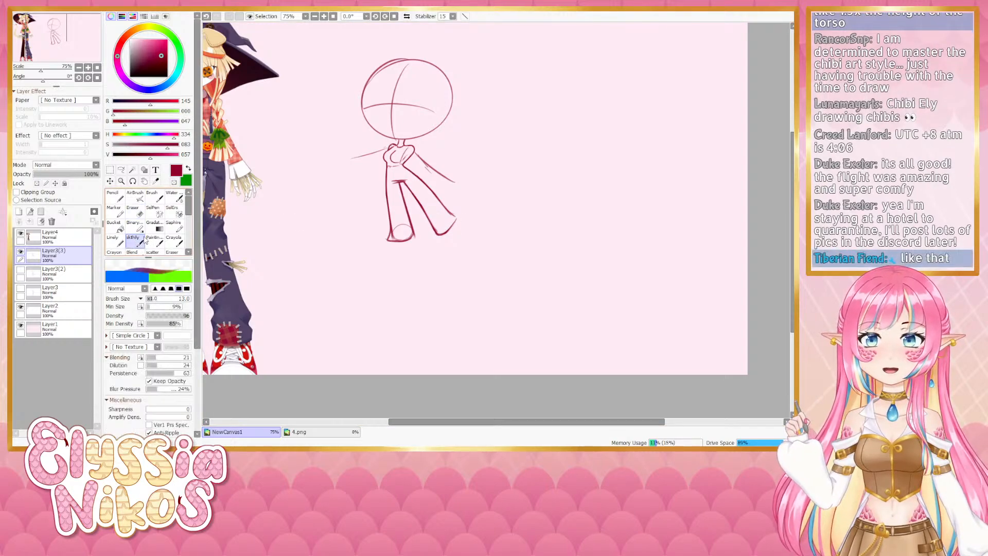
Redraw the outstretched leg's outer contour from hip to foot at brush size 9, undoing the rejected strokes
{"action": "mouse_move", "coordinate": [404, 165]}
{"action": "left_mouse_down"}
{"action": "mouse_move", "coordinate": [430, 192]}
{"action": "mouse_move", "coordinate": [400, 175]}
{"action": "mouse_move", "coordinate": [410, 160]}
{"action": "mouse_move", "coordinate": [450, 215]}
{"action": "left_mouse_up"}
{"action": "key", "text": "ctrl+z"}
{"action": "key", "text": "ctrl+z"}
{"action": "key", "text": "ctrl+z"}
{"action": "key", "text": "ctrl+z"}
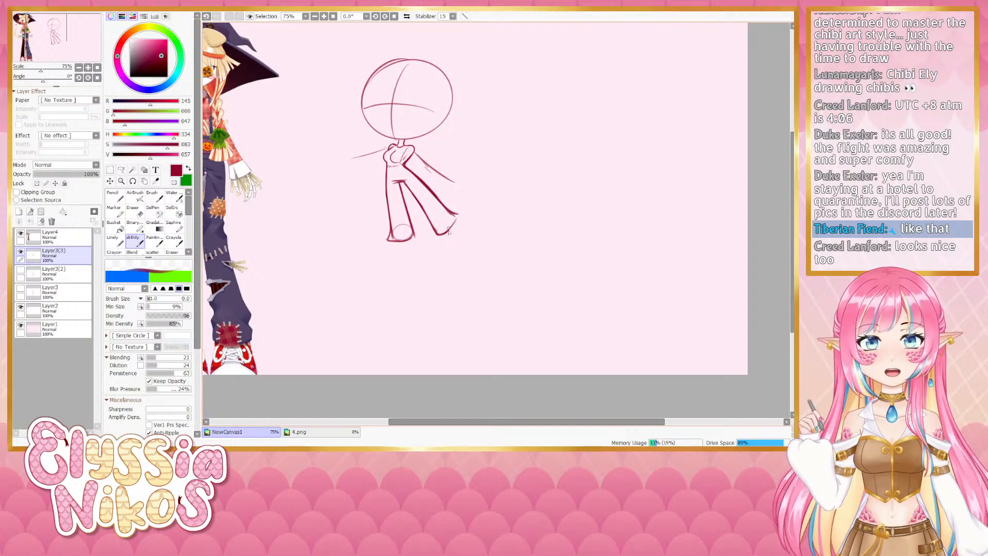
{"action": "key", "text": "ctrl+z"}
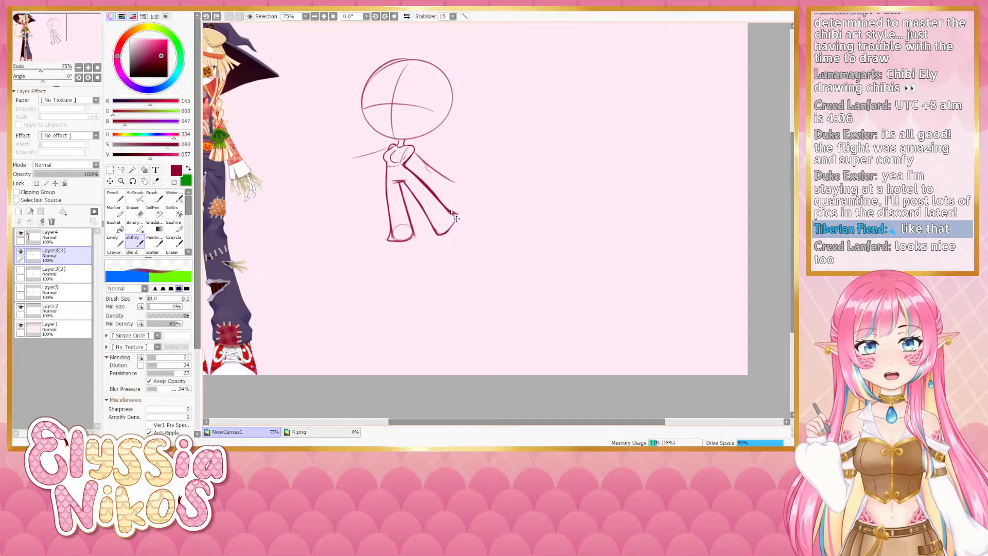
Round off the outstretched leg's foot end with a short curved stroke, undoing the attempts that do not fit
{"action": "left_click_drag", "start_coordinate": [452, 212], "coordinate": [449, 231]}
{"action": "key", "text": "ctrl+z"}
{"action": "key", "text": "ctrl+z"}
{"action": "left_click_drag", "start_coordinate": [458, 220], "coordinate": [453, 227]}
{"action": "key", "text": "ctrl+z"}
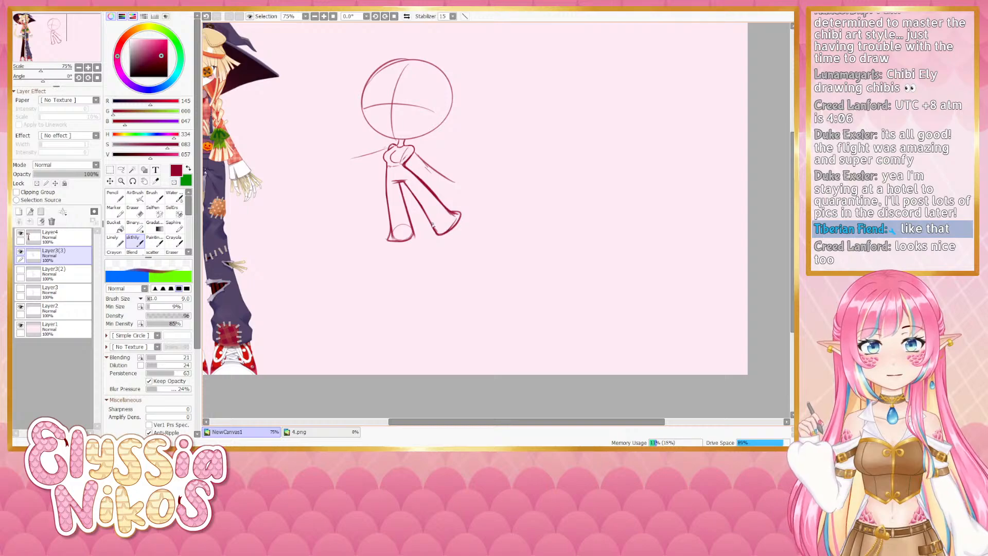
{"action": "left_click_drag", "start_coordinate": [408, 187], "coordinate": [438, 230]}
{"action": "key", "text": "ctrl+z"}
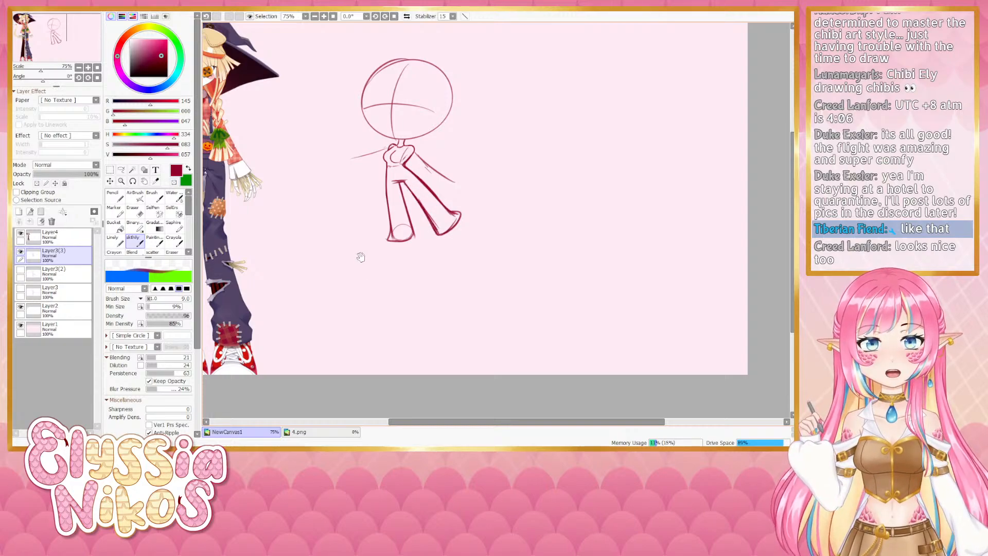
{"action": "left_click_drag", "start_coordinate": [360, 257], "coordinate": [387, 255]}
Erase the overlapping line where the waist meets the outstretched leg, using a 6 px eraser
{"action": "key", "text": "e"}
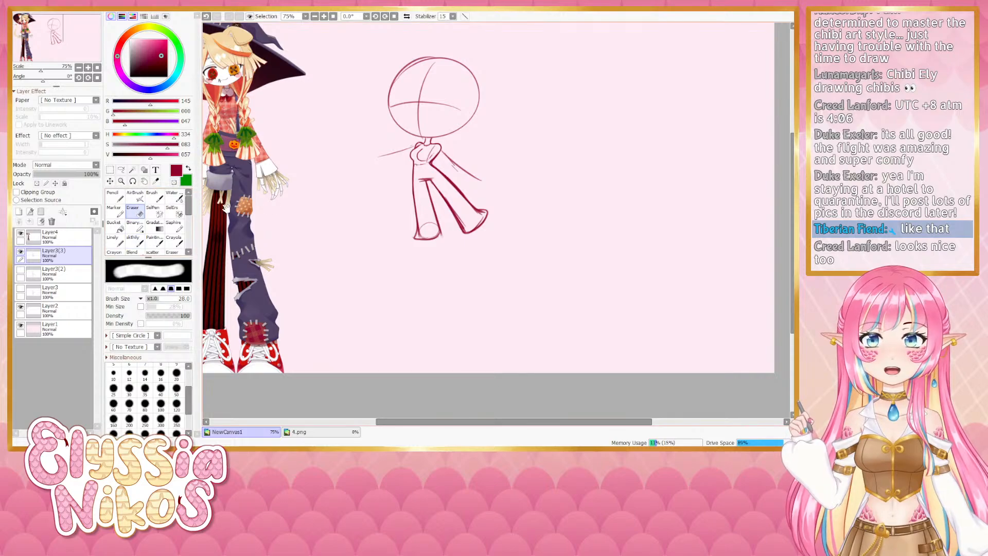
{"action": "left_click_drag", "start_coordinate": [226, 208], "coordinate": [205, 218]}
{"action": "left_click_drag", "start_coordinate": [437, 166], "coordinate": [416, 166]}
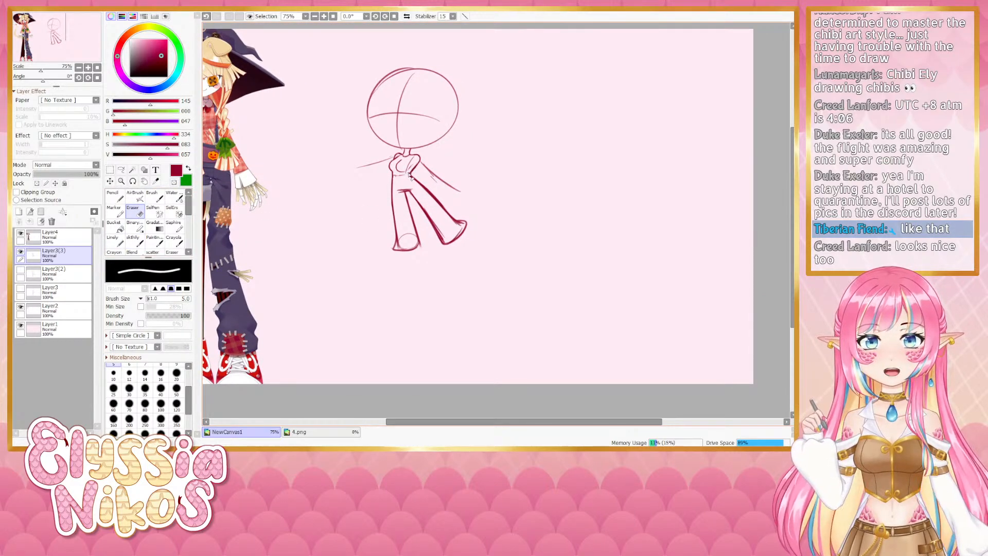
{"action": "key", "text": "ctrl+z"}
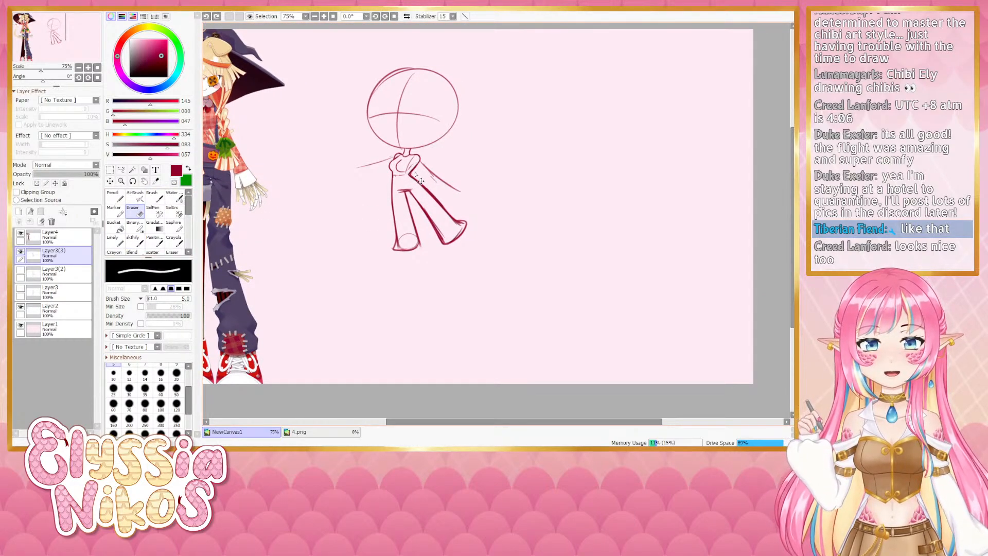
{"action": "left_click_drag", "start_coordinate": [415, 175], "coordinate": [414, 175]}
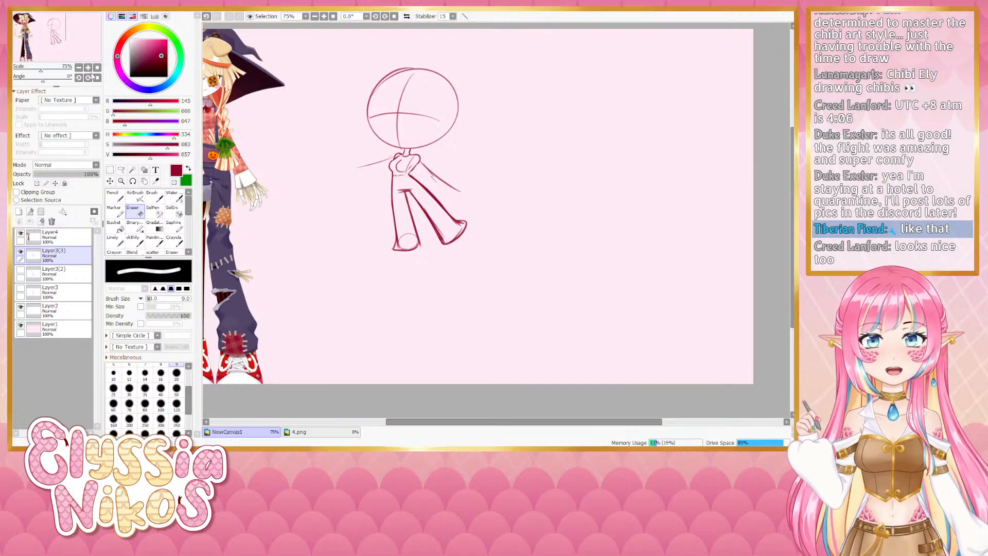
{"action": "left_click", "coordinate": [89, 68]}
{"action": "left_click_drag", "start_coordinate": [378, 233], "coordinate": [357, 237]}
{"action": "left_click", "coordinate": [145, 373]}
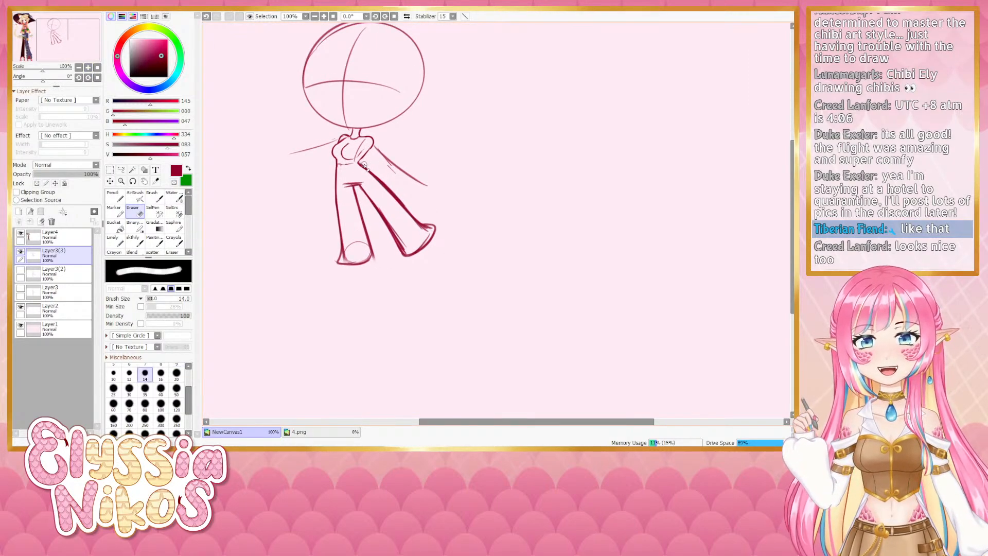
{"action": "key", "text": "ctrl+z"}
{"action": "key", "text": "ctrl+z"}
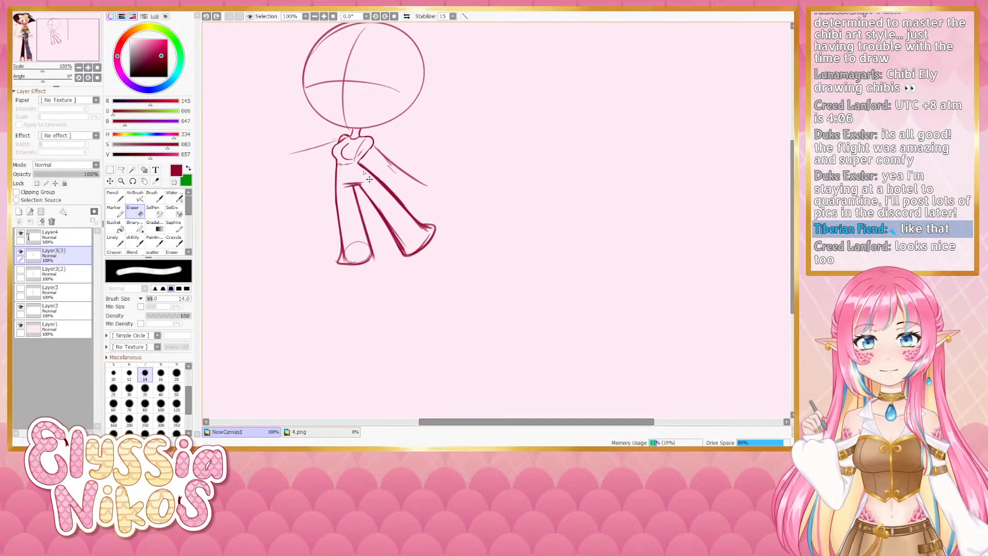
{"action": "left_click_drag", "start_coordinate": [367, 153], "coordinate": [363, 166]}
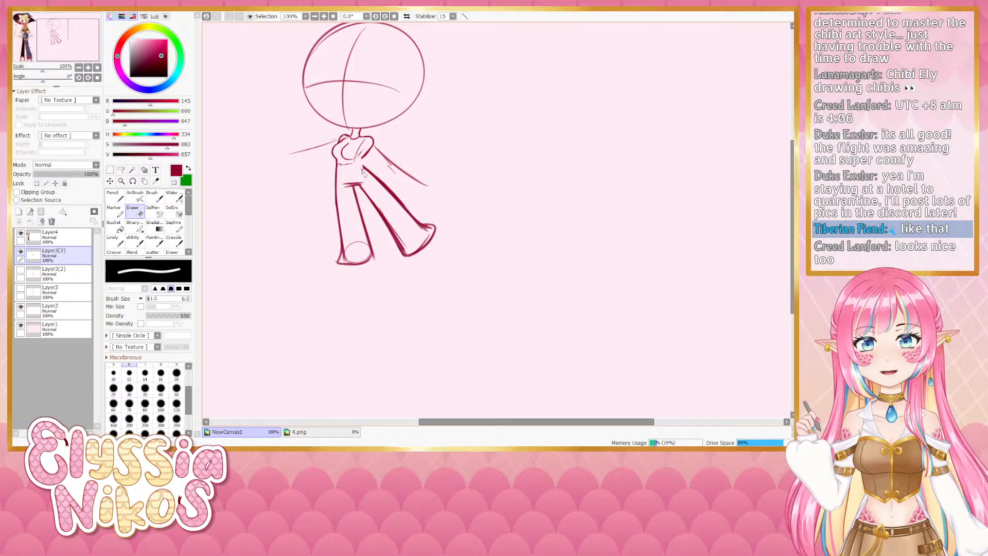
Redraw the waist curve into the outstretched leg's hip and thin the adjoining thigh line with an 8 px eraser
{"action": "left_click", "coordinate": [138, 242]}
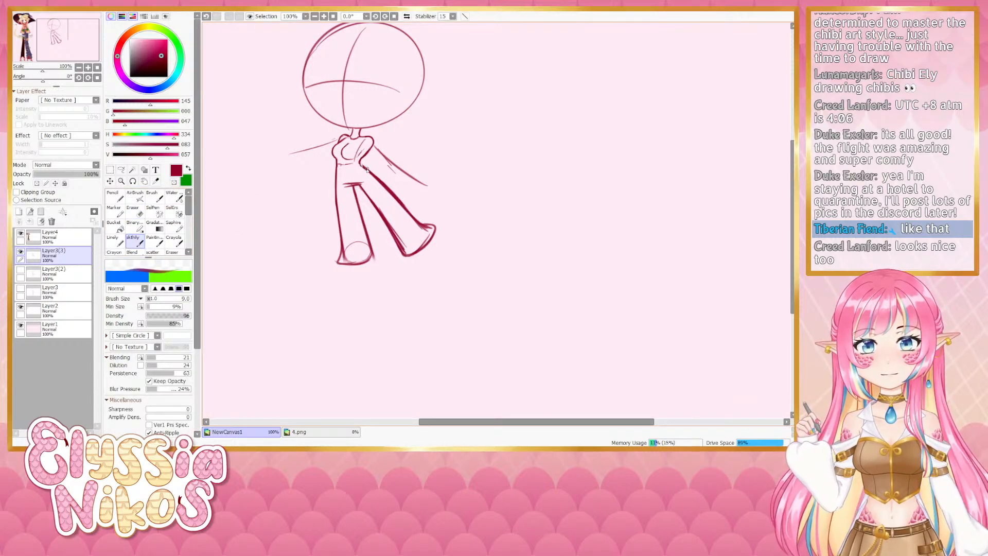
{"action": "key", "text": "ctrl+z"}
{"action": "left_click_drag", "start_coordinate": [359, 164], "coordinate": [364, 169]}
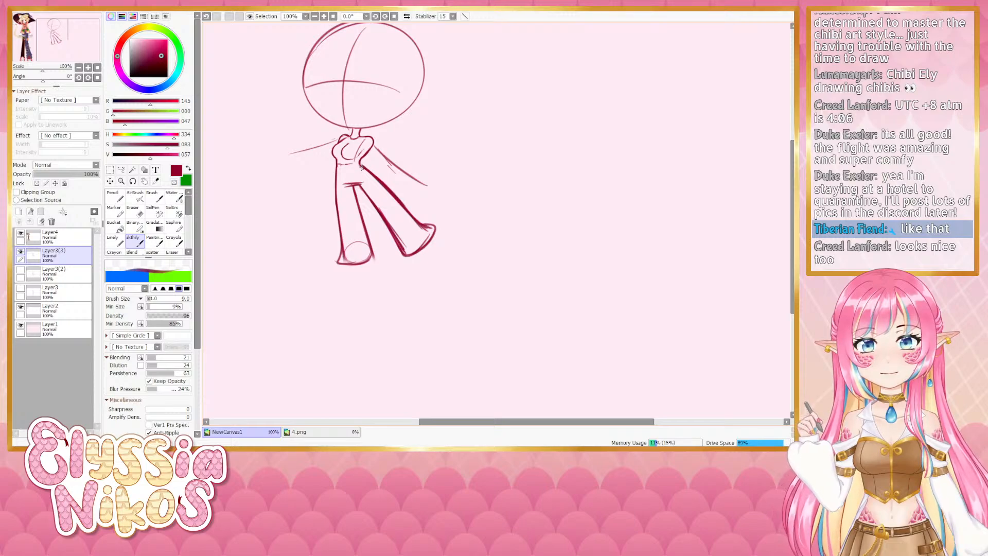
{"action": "key", "text": "e"}
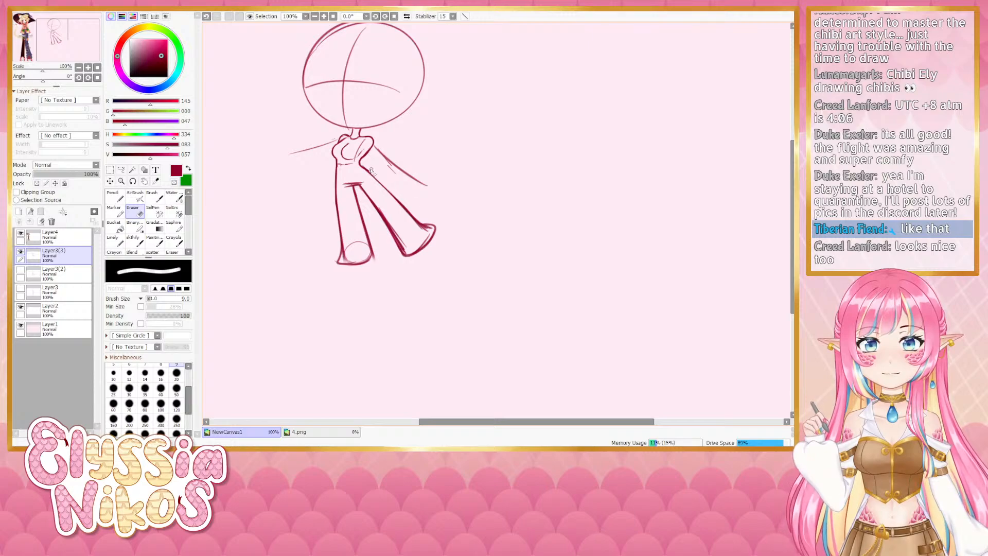
{"action": "key", "text": "bracketleft"}
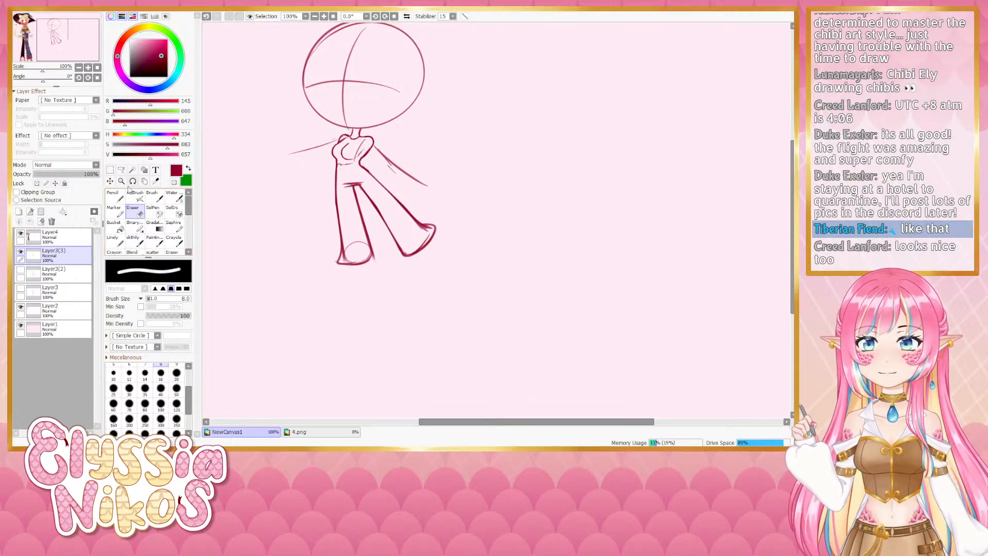
Lasso the short crotch line, deform it slightly upward into a tilt, and reconnect it to the inner leg line
{"action": "left_click", "coordinate": [122, 170]}
{"action": "mouse_move", "coordinate": [363, 179]}
{"action": "left_mouse_down"}
{"action": "mouse_move", "coordinate": [343, 192]}
{"action": "mouse_move", "coordinate": [365, 180]}
{"action": "left_mouse_up"}
{"action": "key", "text": "ctrl+t"}
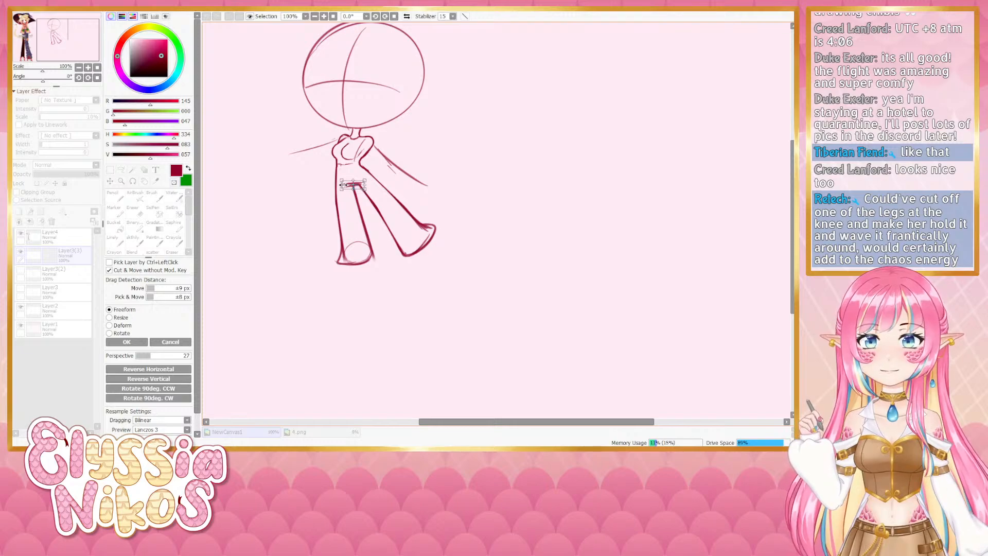
{"action": "left_click", "coordinate": [110, 325]}
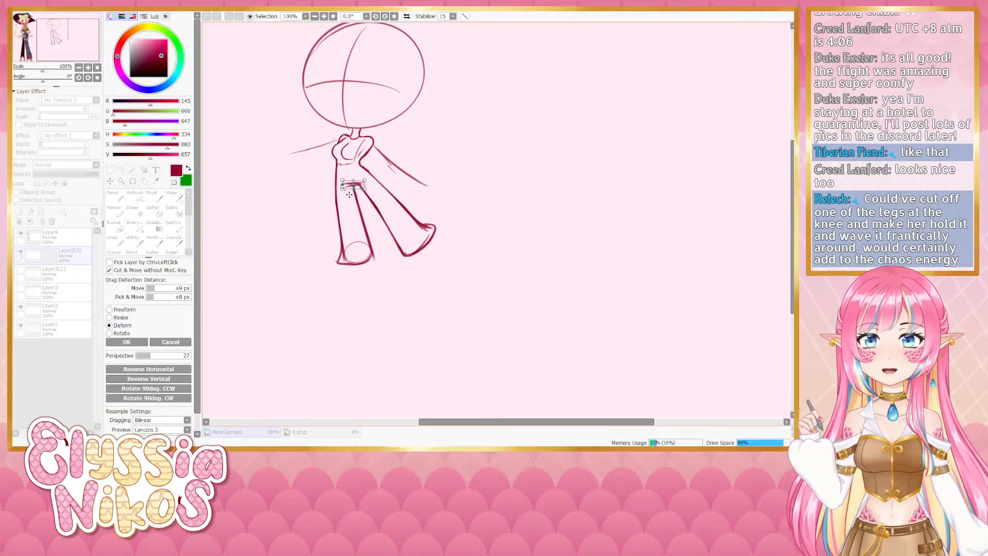
{"action": "left_click_drag", "start_coordinate": [355, 184], "coordinate": [354, 181]}
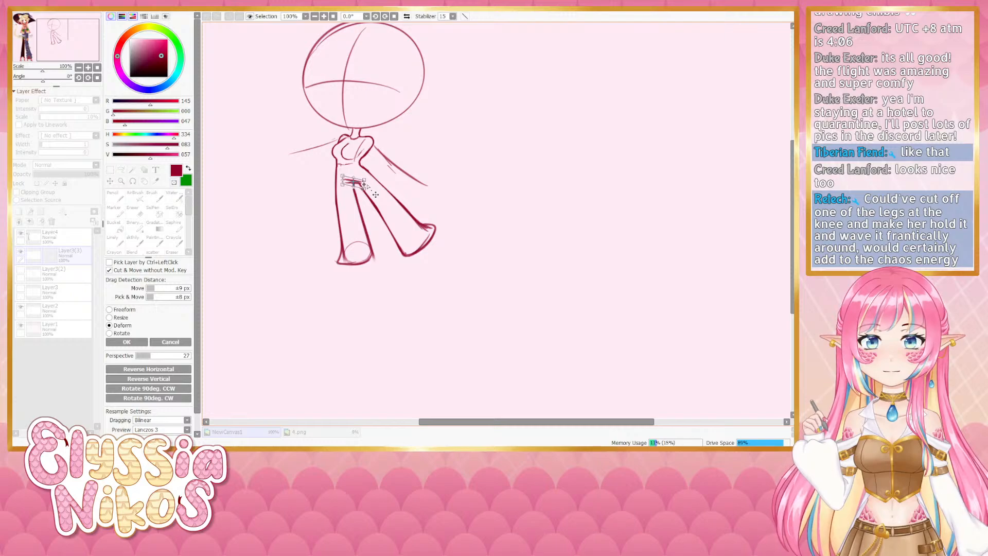
{"action": "left_click", "coordinate": [135, 343]}
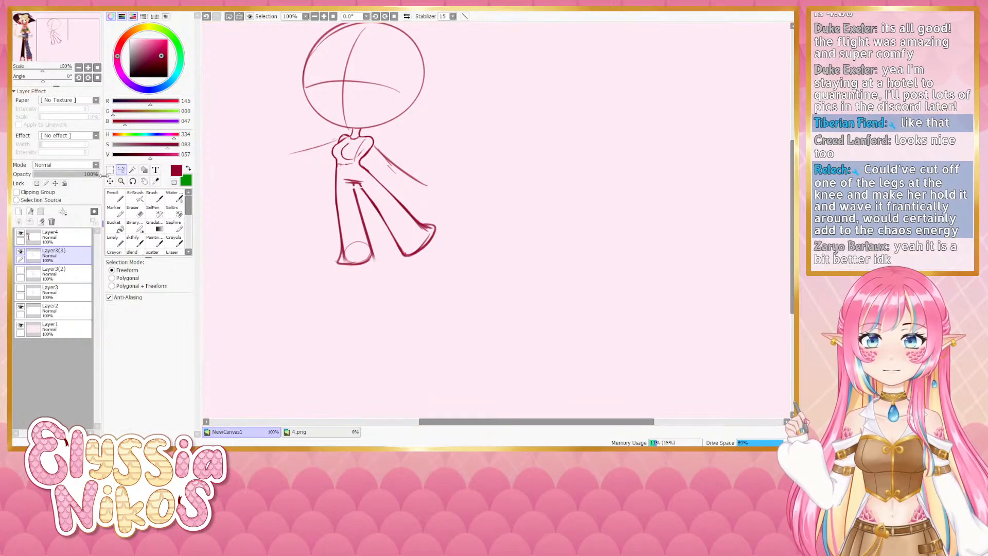
{"action": "left_click", "coordinate": [140, 245]}
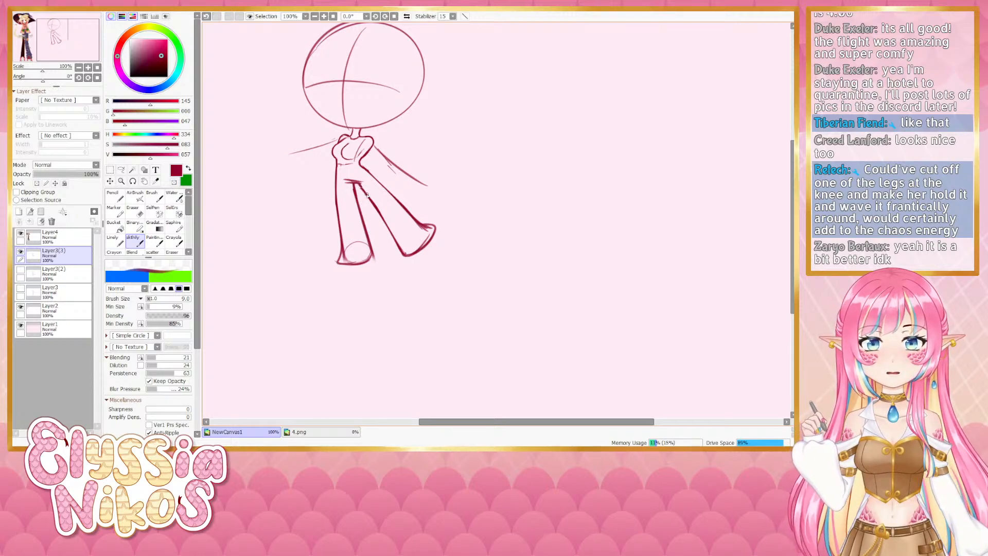
Lasso both chibi legs, rotate them slightly clockwise, and realign them under the torso
{"action": "key", "text": "ctrl+minus"}
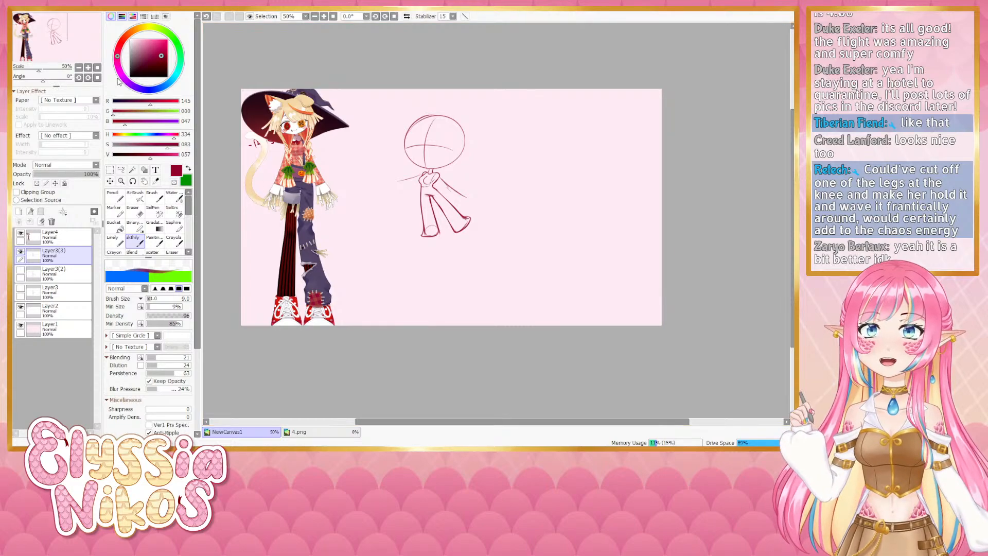
{"action": "left_click", "coordinate": [95, 68]}
{"action": "left_click", "coordinate": [121, 170]}
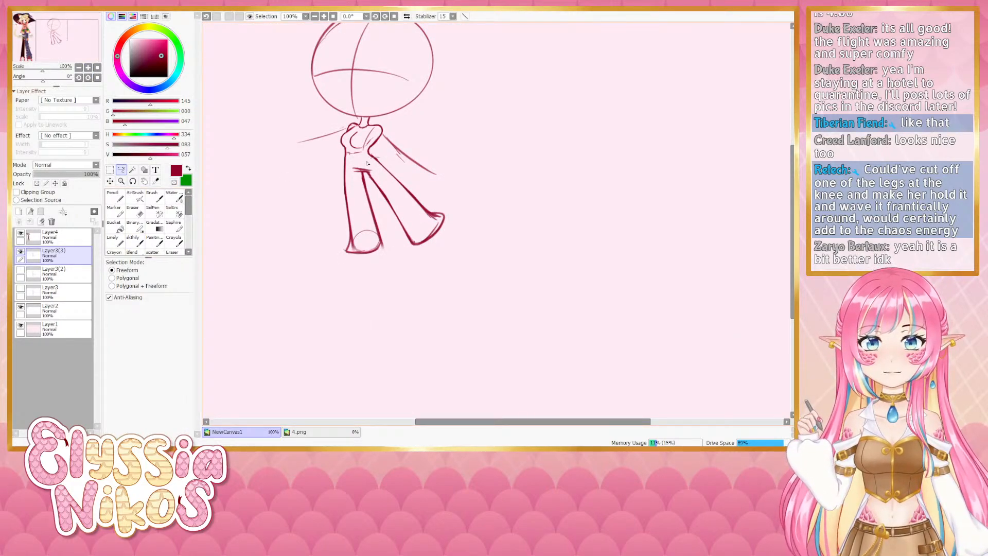
{"action": "mouse_move", "coordinate": [367, 163]}
{"action": "left_mouse_down"}
{"action": "mouse_move", "coordinate": [360, 277]}
{"action": "mouse_move", "coordinate": [493, 205]}
{"action": "mouse_move", "coordinate": [486, 196]}
{"action": "left_mouse_up"}
{"action": "key", "text": "ctrl+t"}
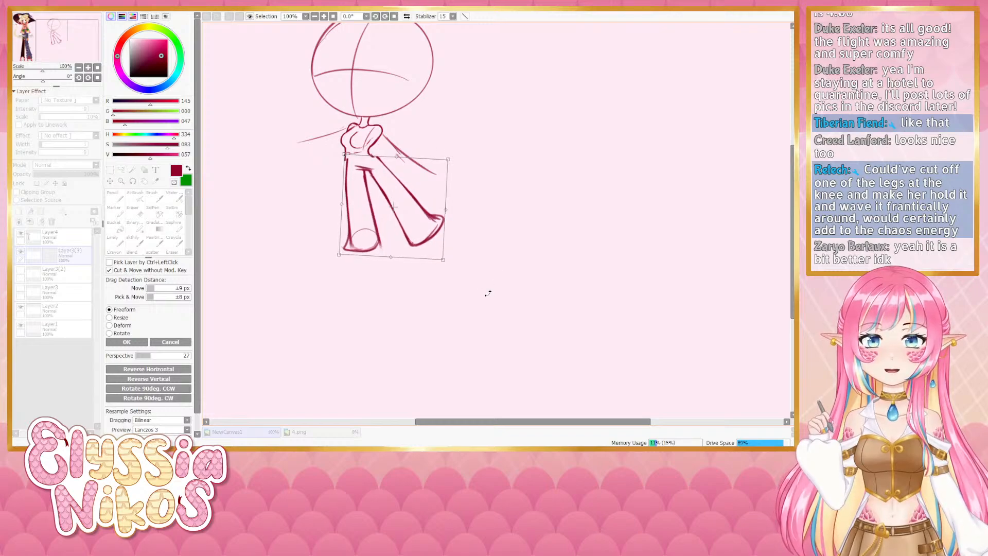
{"action": "left_click_drag", "start_coordinate": [488, 293], "coordinate": [436, 296]}
{"action": "left_click_drag", "start_coordinate": [386, 210], "coordinate": [388, 212]}
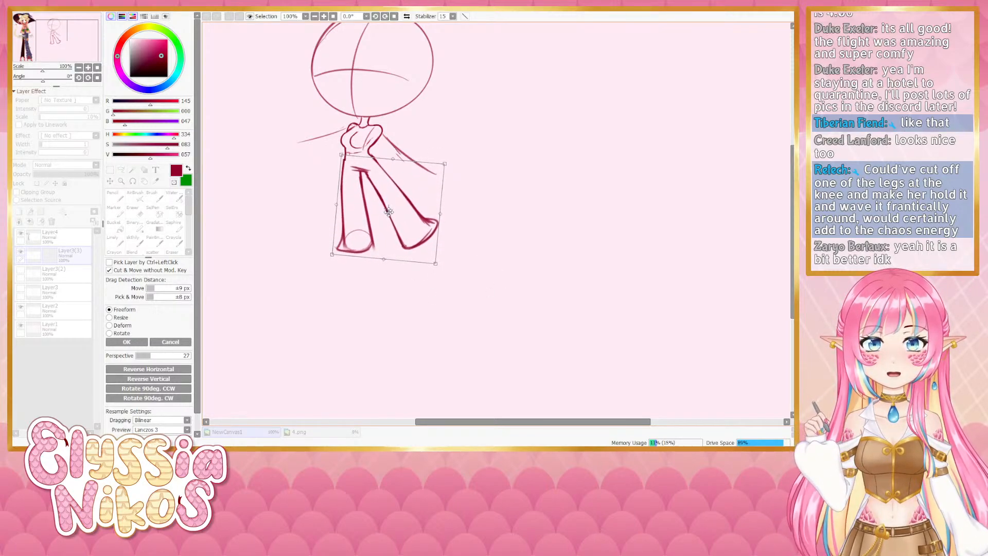
{"action": "left_click", "coordinate": [127, 342]}
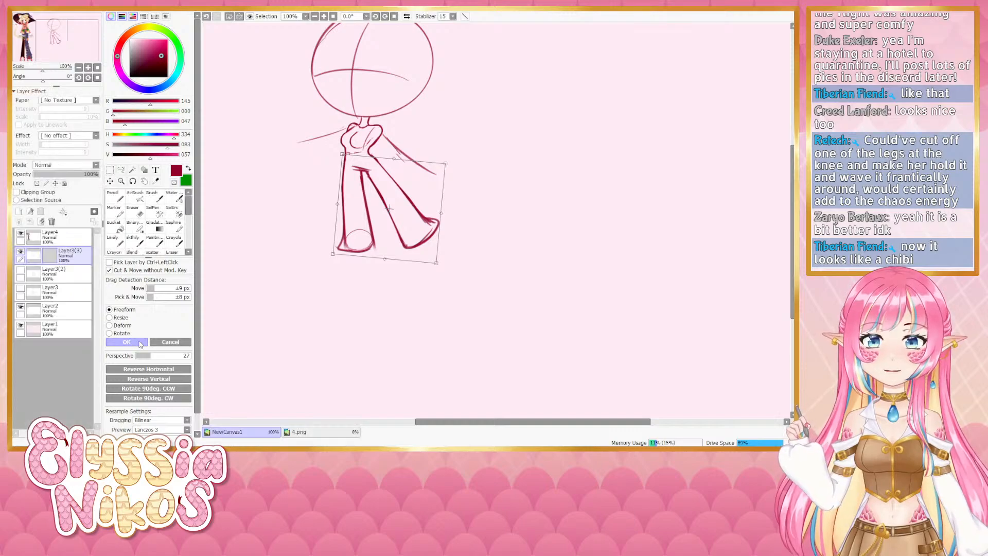
Lasso the outstretched leg and deform it to be narrower and closer to the standing leg
{"action": "mouse_move", "coordinate": [454, 211]}
{"action": "left_mouse_down"}
{"action": "mouse_move", "coordinate": [378, 176]}
{"action": "mouse_move", "coordinate": [384, 222]}
{"action": "mouse_move", "coordinate": [428, 283]}
{"action": "mouse_move", "coordinate": [447, 227]}
{"action": "left_mouse_up"}
{"action": "key", "text": "ctrl+t"}
{"action": "left_click", "coordinate": [123, 325]}
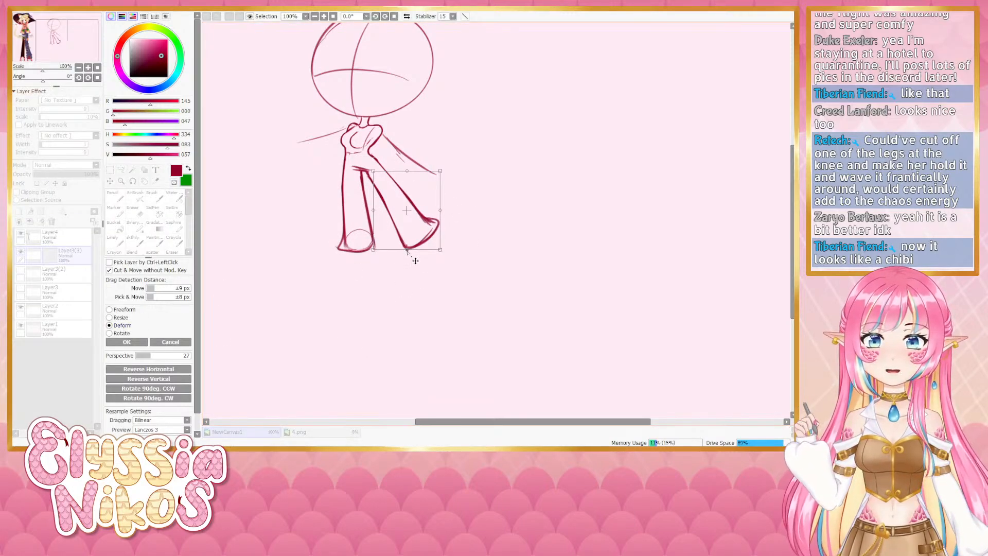
{"action": "left_click_drag", "start_coordinate": [415, 260], "coordinate": [409, 256]}
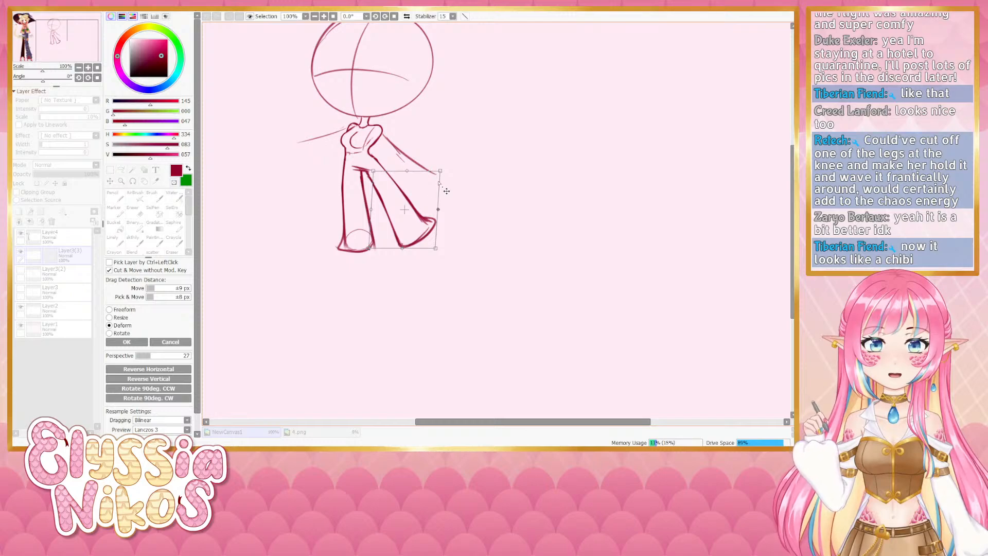
{"action": "left_click_drag", "start_coordinate": [433, 178], "coordinate": [388, 175]}
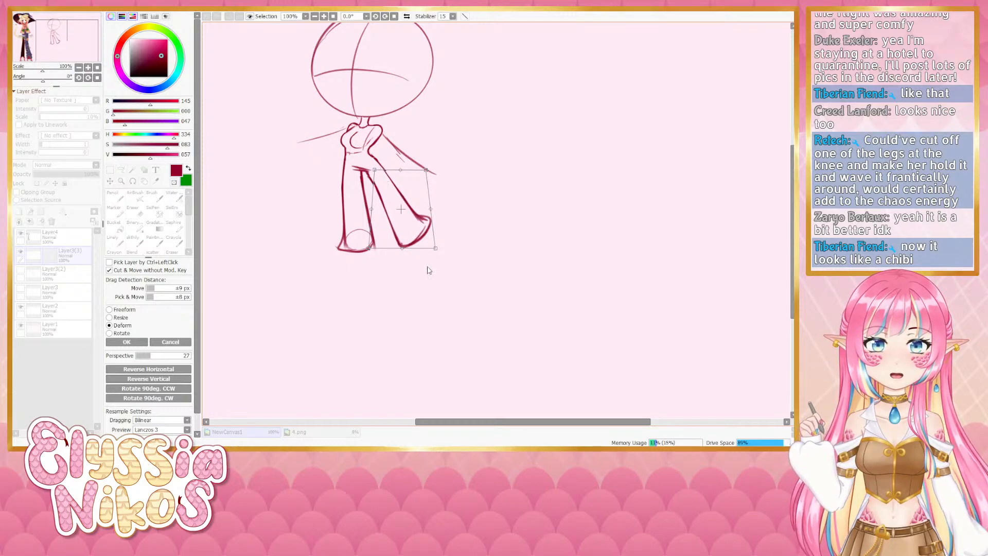
{"action": "left_click_drag", "start_coordinate": [434, 258], "coordinate": [434, 257]}
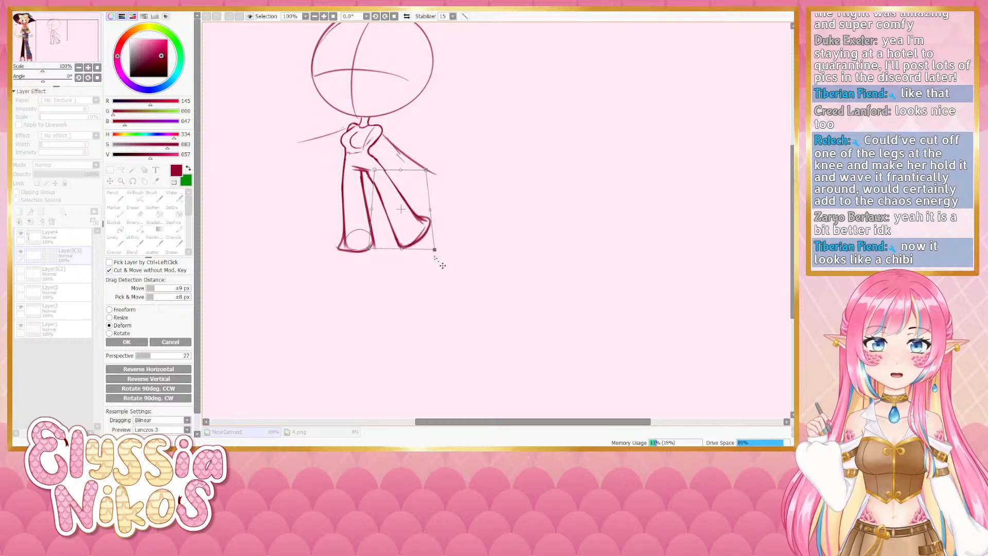
{"action": "left_click_drag", "start_coordinate": [369, 250], "coordinate": [370, 249]}
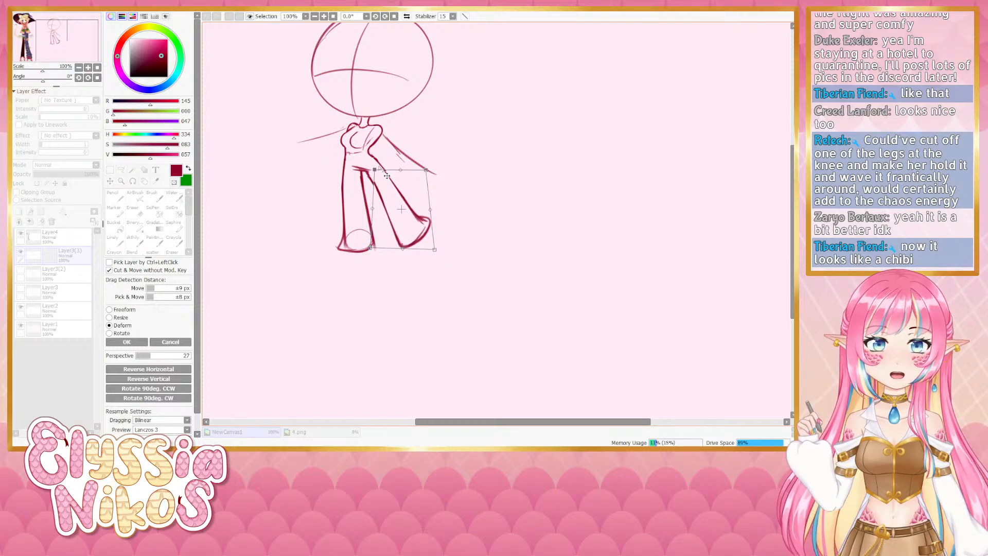
{"action": "left_click_drag", "start_coordinate": [378, 165], "coordinate": [375, 166]}
{"action": "left_click", "coordinate": [126, 342]}
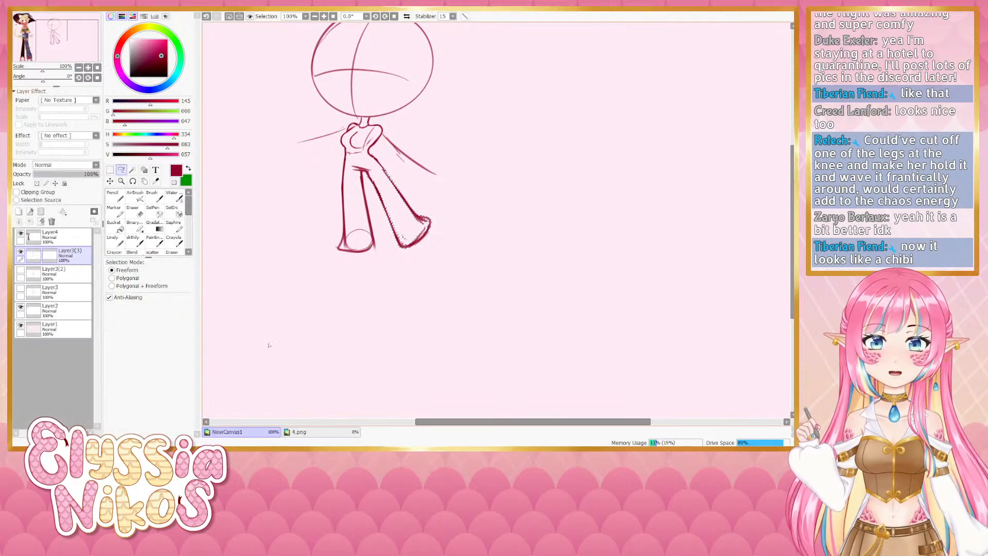
{"action": "left_click", "coordinate": [110, 169]}
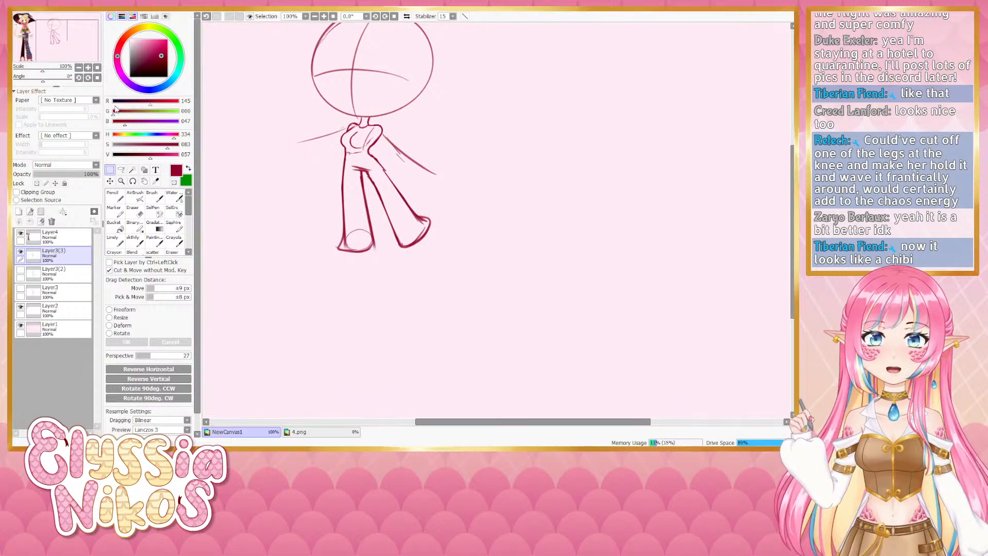
Compare the chibi's proportions with the reference character, and switch back to the 9 px sketching brush
{"action": "left_click", "coordinate": [79, 68]}
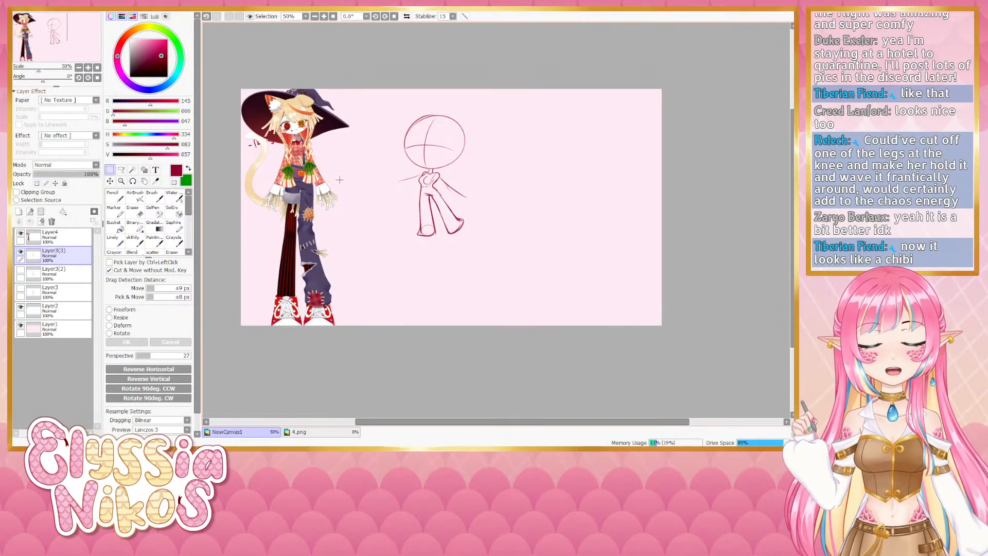
{"action": "left_click_drag", "start_coordinate": [379, 205], "coordinate": [356, 200]}
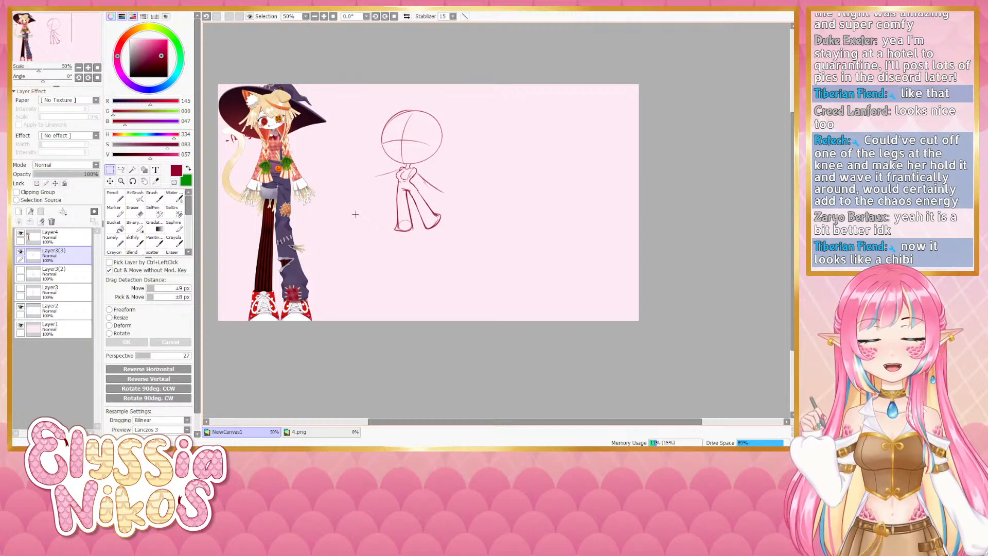
{"action": "left_click_drag", "start_coordinate": [320, 211], "coordinate": [318, 203]}
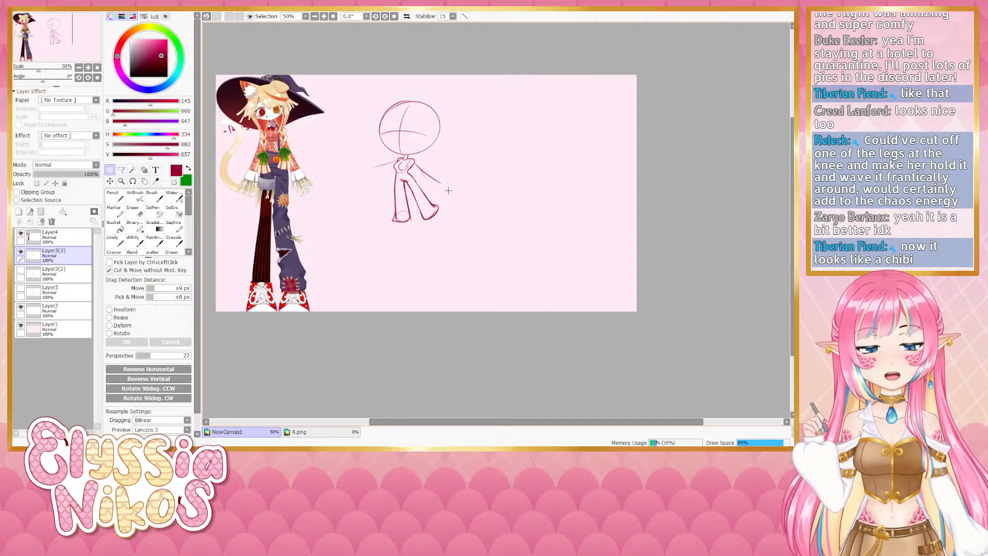
{"action": "left_click", "coordinate": [89, 67]}
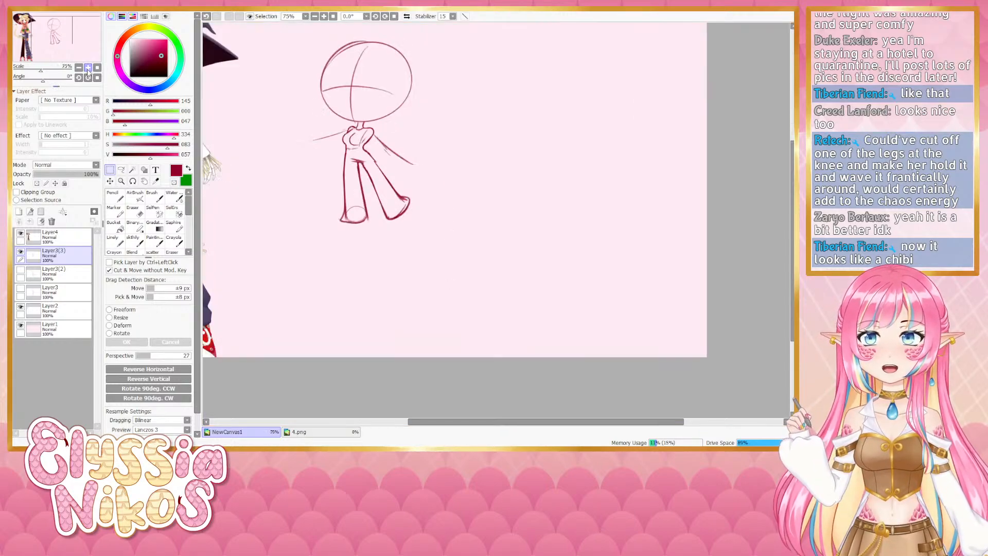
{"action": "left_click", "coordinate": [88, 67]}
{"action": "left_click_drag", "start_coordinate": [337, 223], "coordinate": [468, 283]}
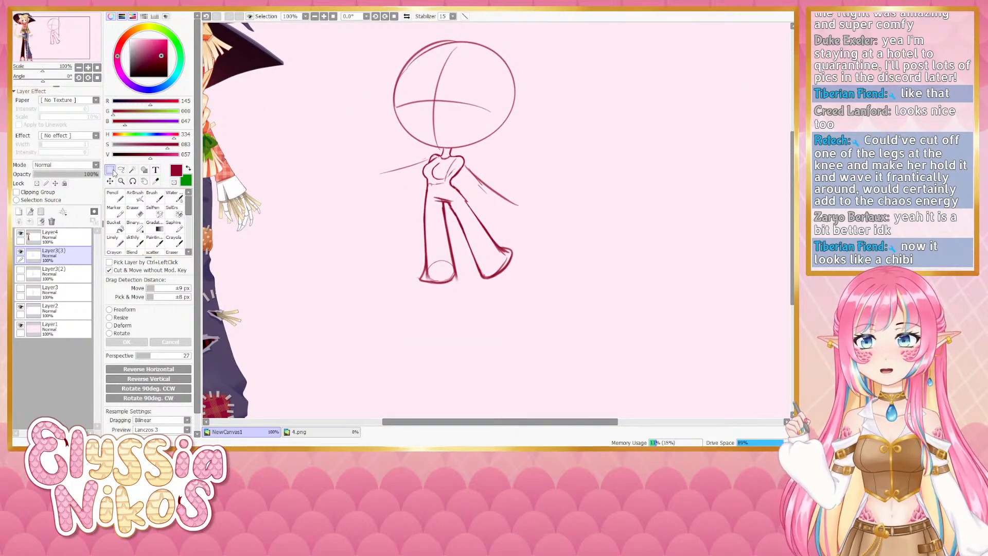
{"action": "left_click", "coordinate": [137, 242]}
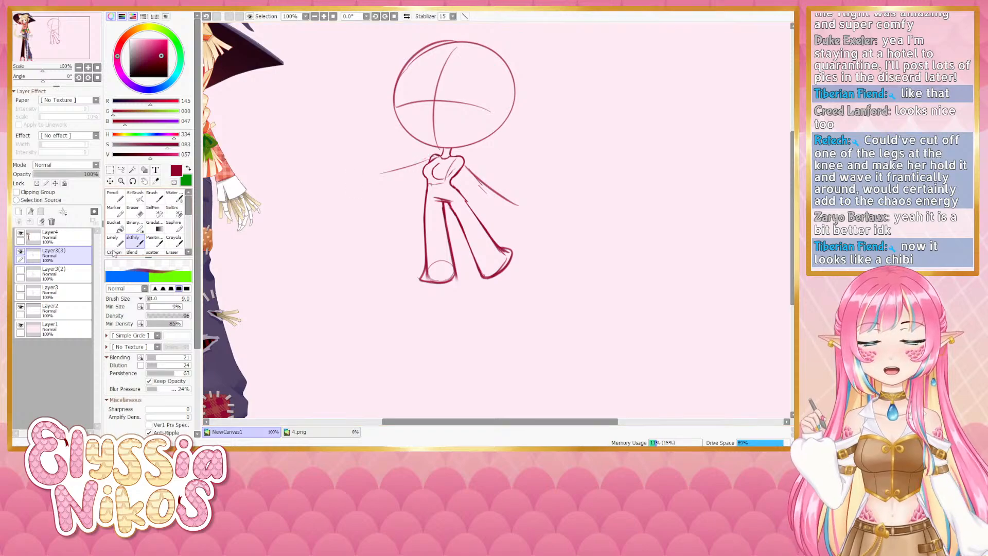
Draw a temporary measuring box around the chibi's torso on Layer4, from the shoulders to the crotch
{"action": "left_click", "coordinate": [62, 237]}
{"action": "mouse_move", "coordinate": [424, 153]}
{"action": "left_mouse_down"}
{"action": "mouse_move", "coordinate": [474, 155]}
{"action": "mouse_move", "coordinate": [468, 189]}
{"action": "left_mouse_up"}
{"action": "left_click_drag", "start_coordinate": [424, 153], "coordinate": [421, 193]}
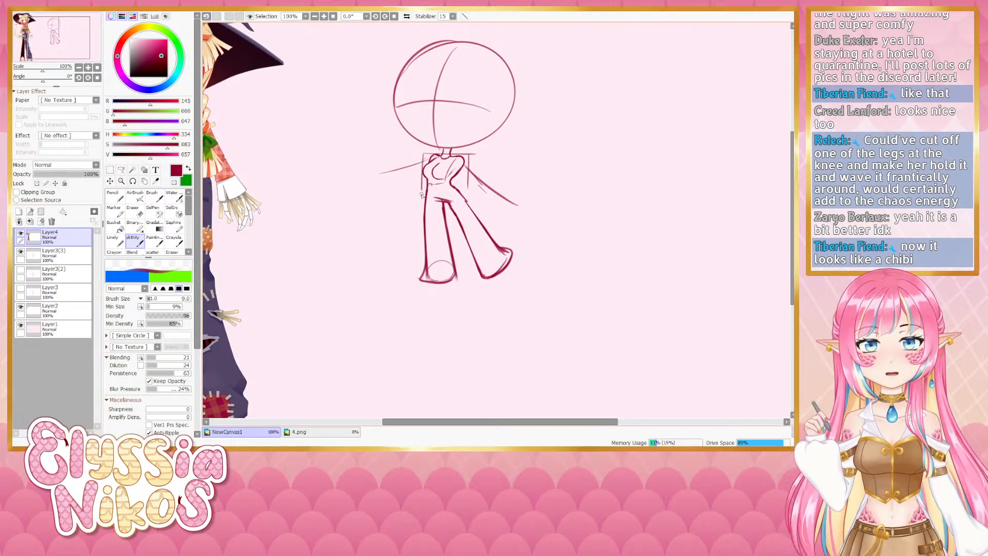
{"action": "left_click_drag", "start_coordinate": [469, 161], "coordinate": [471, 198]}
{"action": "key", "text": "ctrl+z"}
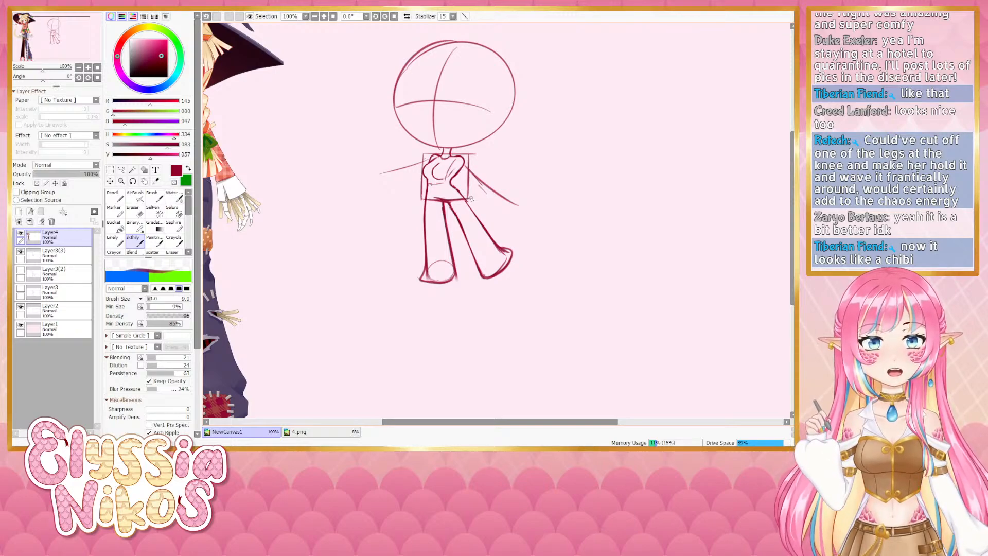
Lasso the torso-sized box, shift it down over the legs to compare their length with the torso, and remove the box
{"action": "left_click", "coordinate": [109, 182]}
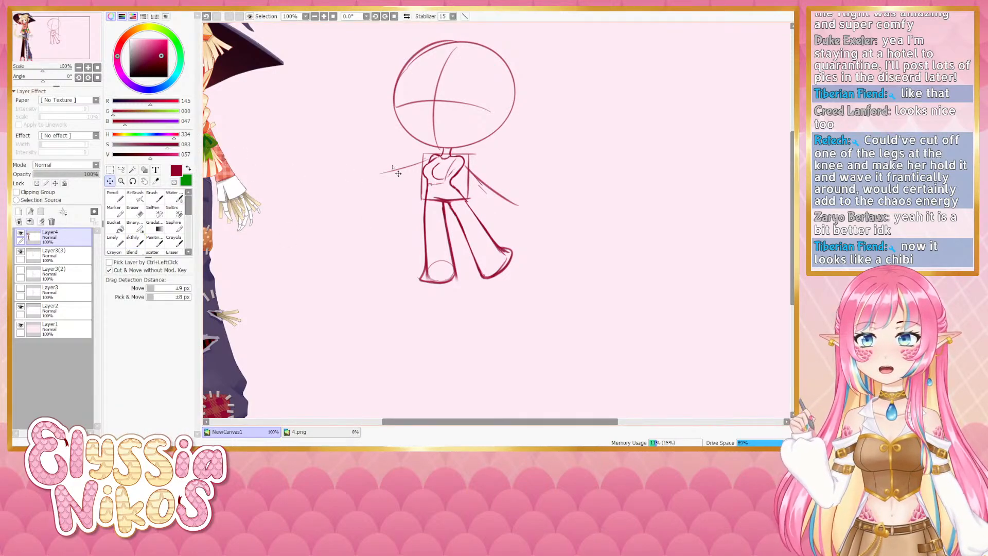
{"action": "left_click", "coordinate": [121, 170]}
{"action": "mouse_move", "coordinate": [412, 142]}
{"action": "left_mouse_down"}
{"action": "mouse_move", "coordinate": [443, 219]}
{"action": "mouse_move", "coordinate": [503, 153]}
{"action": "left_mouse_up"}
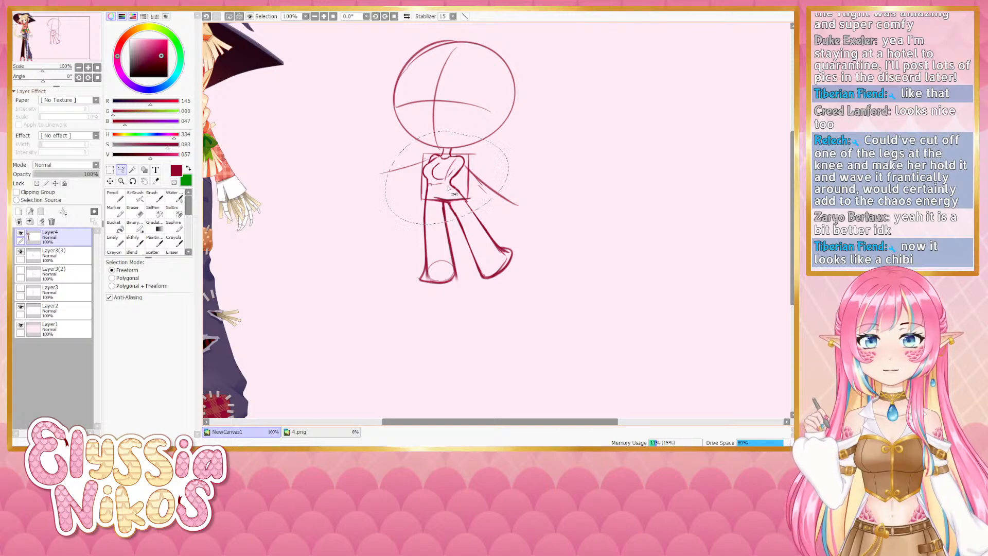
{"action": "left_click_drag", "start_coordinate": [448, 189], "coordinate": [446, 237]}
{"action": "key", "text": "ctrl+d"}
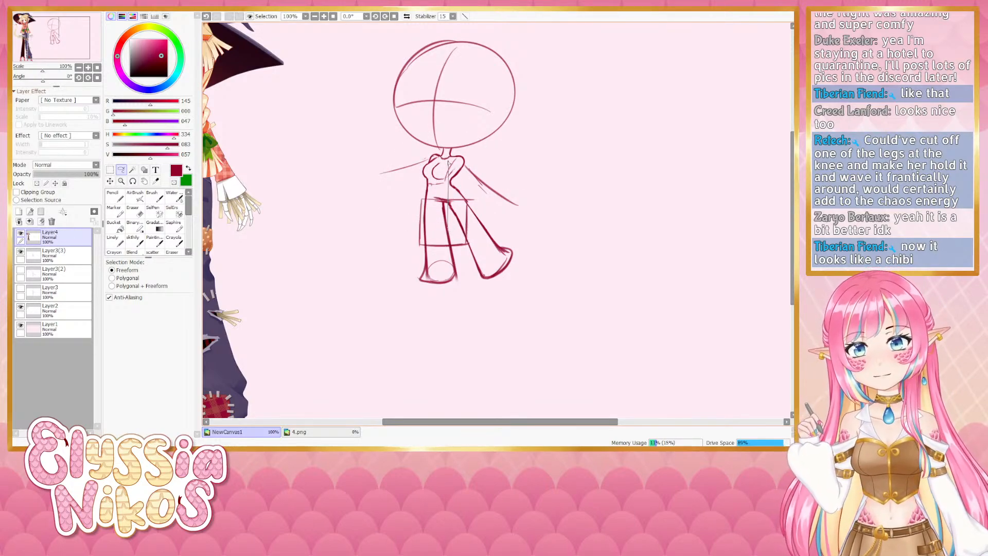
{"action": "key", "text": "ctrl+z"}
{"action": "key", "text": "ctrl+z"}
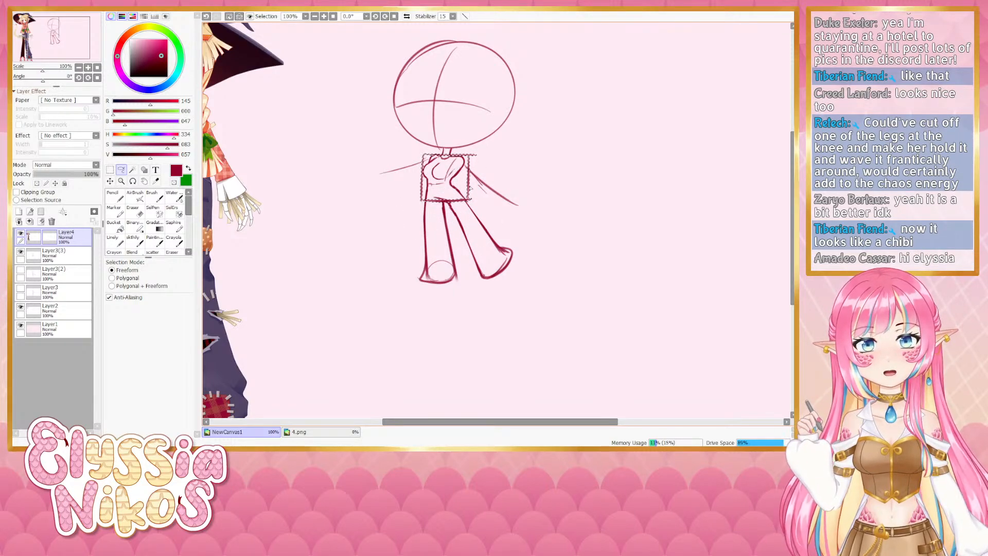
{"action": "left_click_drag", "start_coordinate": [472, 194], "coordinate": [473, 243]}
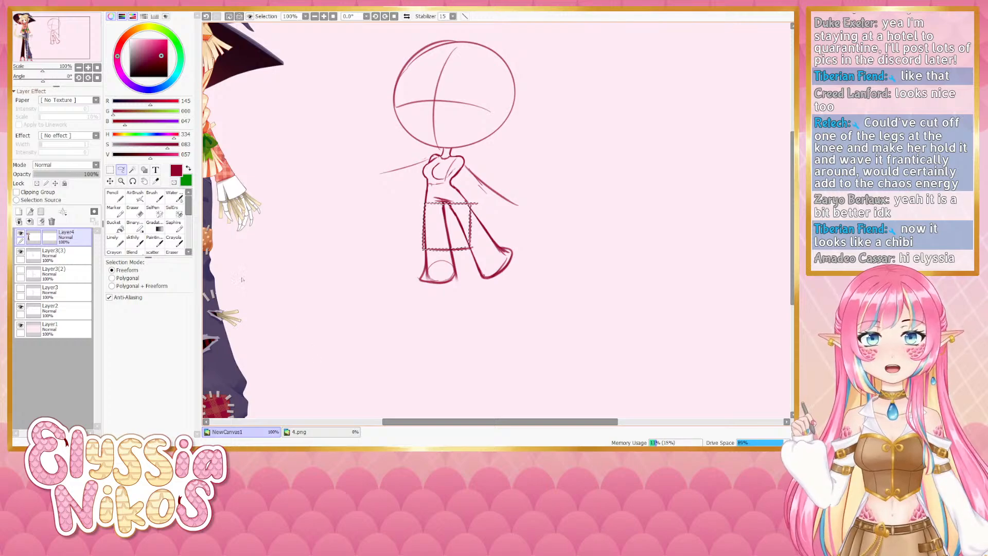
{"action": "key", "text": "ctrl+t"}
{"action": "key", "text": "Return"}
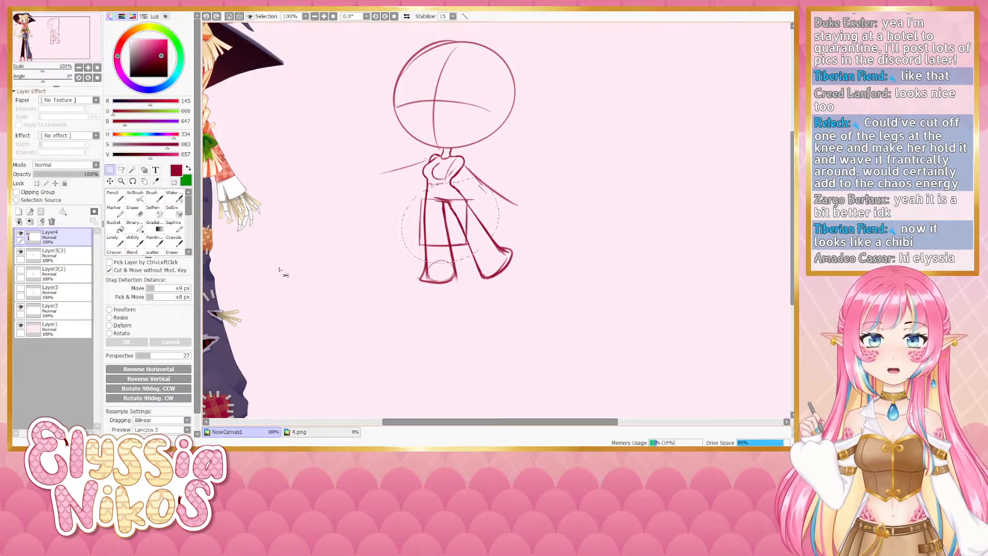
{"action": "key", "text": "ctrl+d"}
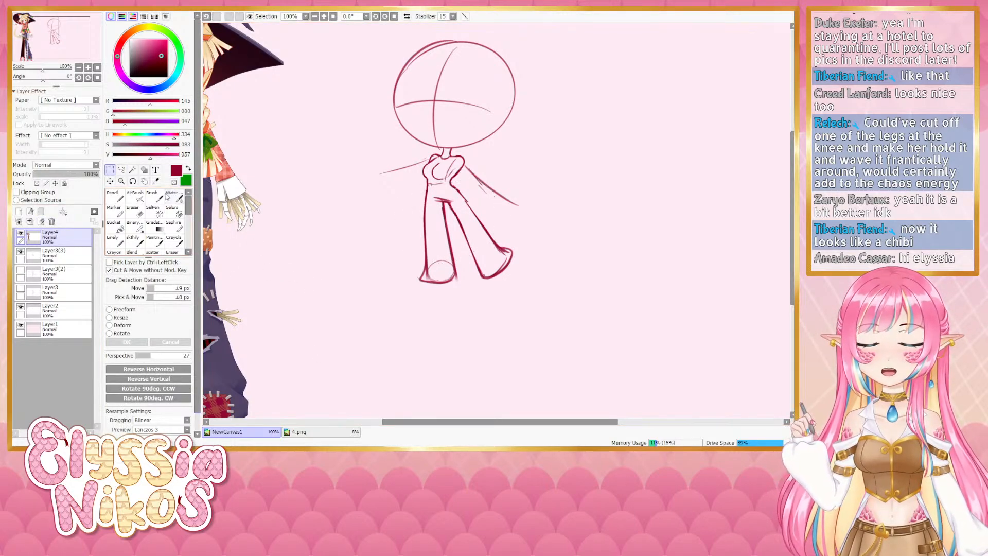
Examine the chibi's overall body and leg proportions beside the full reference character
{"action": "left_click", "coordinate": [78, 68]}
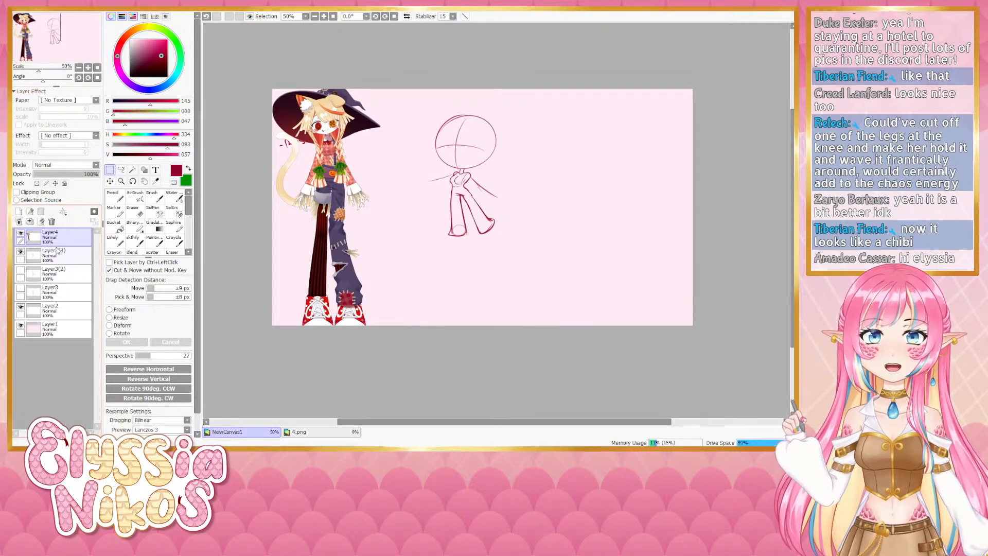
{"action": "left_click", "coordinate": [88, 67]}
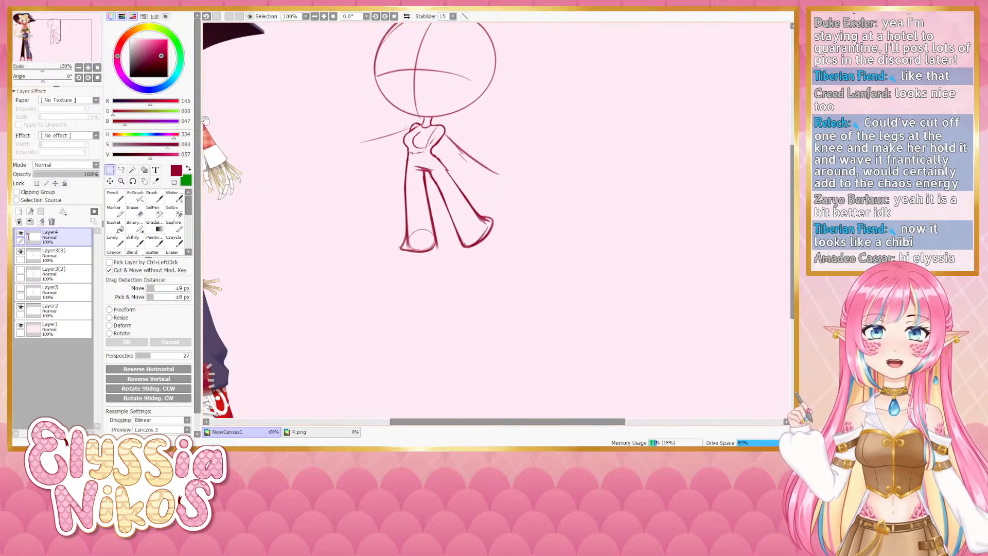
{"action": "left_click_drag", "start_coordinate": [360, 222], "coordinate": [381, 210]}
{"action": "left_click", "coordinate": [78, 68]}
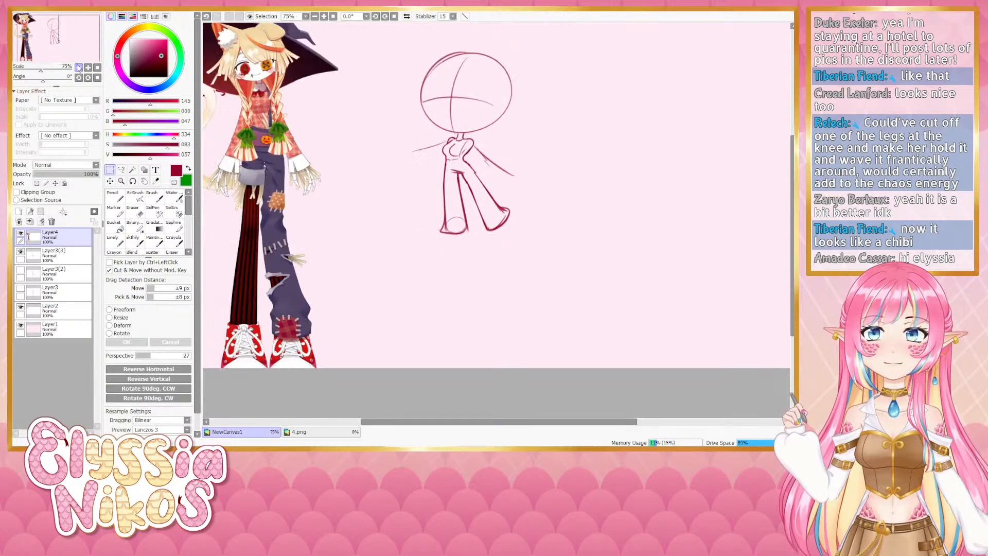
{"action": "left_click", "coordinate": [78, 68]}
{"action": "left_click_drag", "start_coordinate": [402, 174], "coordinate": [379, 186]}
{"action": "left_click", "coordinate": [88, 67]}
{"action": "left_click", "coordinate": [87, 67]}
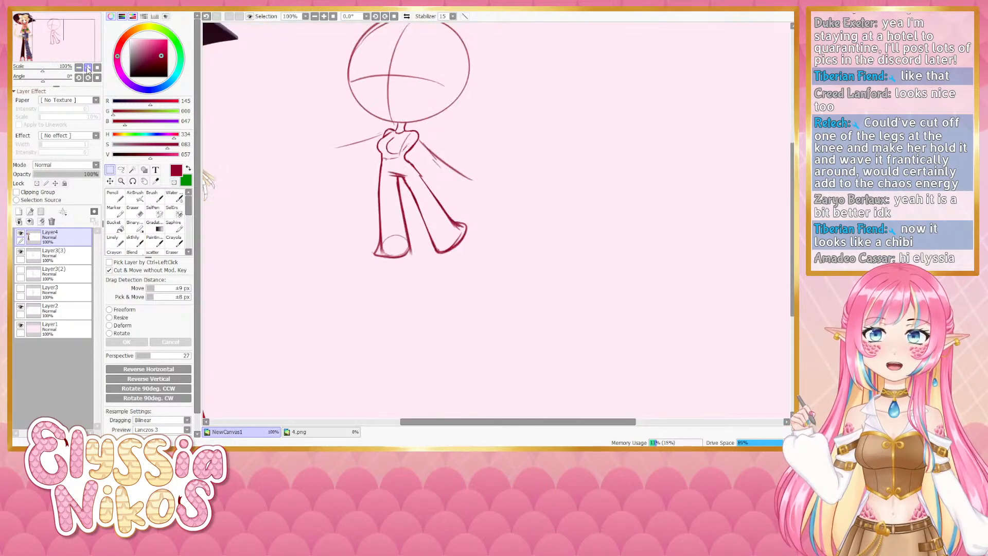
{"action": "left_click_drag", "start_coordinate": [330, 220], "coordinate": [339, 249]}
Rework the standing leg's outline and foot with heavier 12 px brush strokes, undoing the unwanted ones
{"action": "key", "text": "e"}
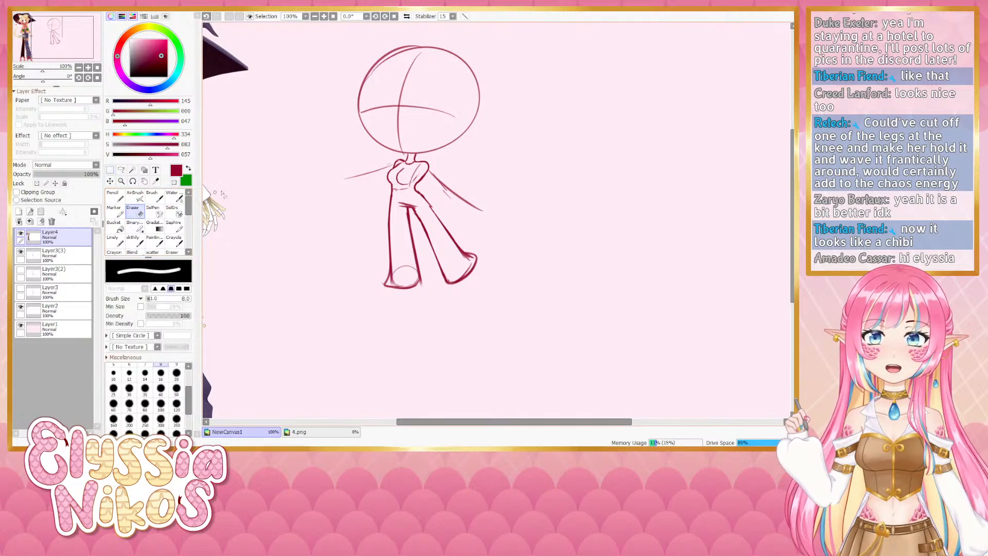
{"action": "left_click_drag", "start_coordinate": [375, 203], "coordinate": [391, 203]}
{"action": "left_click", "coordinate": [135, 241]}
{"action": "left_click_drag", "start_coordinate": [527, 243], "coordinate": [537, 245]}
{"action": "key", "text": "ctrl+z"}
{"action": "mouse_move", "coordinate": [420, 269]}
{"action": "left_mouse_down"}
{"action": "mouse_move", "coordinate": [418, 287]}
{"action": "mouse_move", "coordinate": [386, 277]}
{"action": "left_mouse_up"}
{"action": "key", "text": "ctrl+z"}
{"action": "mouse_move", "coordinate": [389, 217]}
{"action": "left_mouse_down"}
{"action": "mouse_move", "coordinate": [382, 282]}
{"action": "mouse_move", "coordinate": [396, 288]}
{"action": "mouse_move", "coordinate": [381, 282]}
{"action": "mouse_move", "coordinate": [408, 288]}
{"action": "mouse_move", "coordinate": [382, 288]}
{"action": "mouse_move", "coordinate": [413, 284]}
{"action": "mouse_move", "coordinate": [410, 296]}
{"action": "mouse_move", "coordinate": [394, 288]}
{"action": "mouse_move", "coordinate": [420, 282]}
{"action": "left_mouse_up"}
{"action": "key", "text": "ctrl+z"}
{"action": "key", "text": "ctrl+z"}
{"action": "key", "text": "ctrl+z"}
{"action": "key", "text": "ctrl+z"}
{"action": "key", "text": "ctrl+z"}
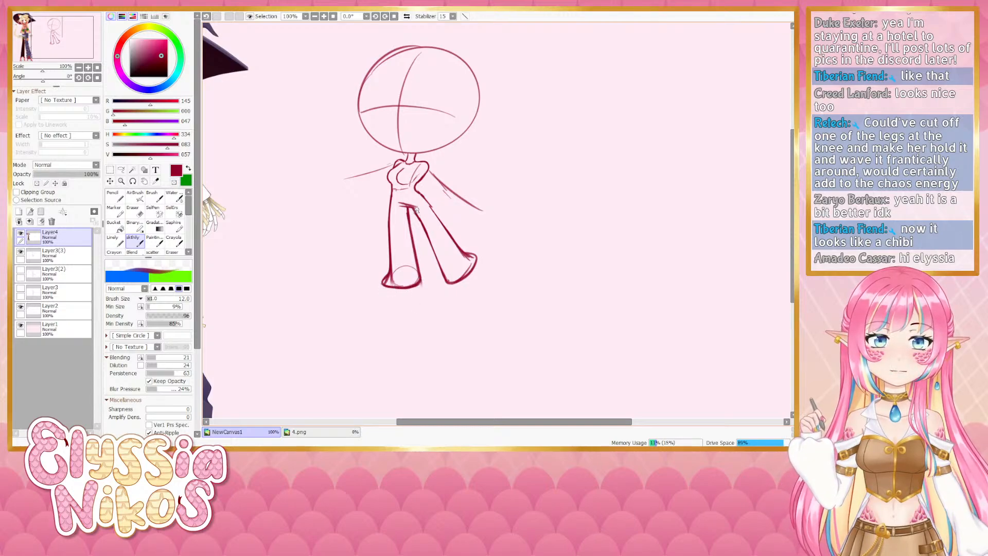
Draw a new inner line for the outstretched leg, running from the crotch down to the foot
{"action": "left_click_drag", "start_coordinate": [418, 216], "coordinate": [444, 282]}
{"action": "key", "text": "ctrl+z"}
{"action": "key", "text": "ctrl+z"}
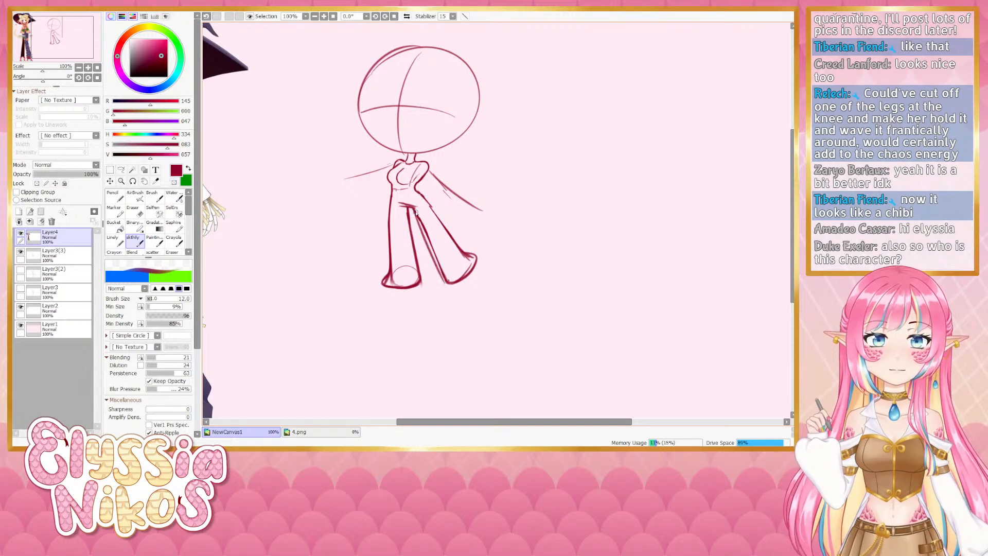
{"action": "key", "text": "e"}
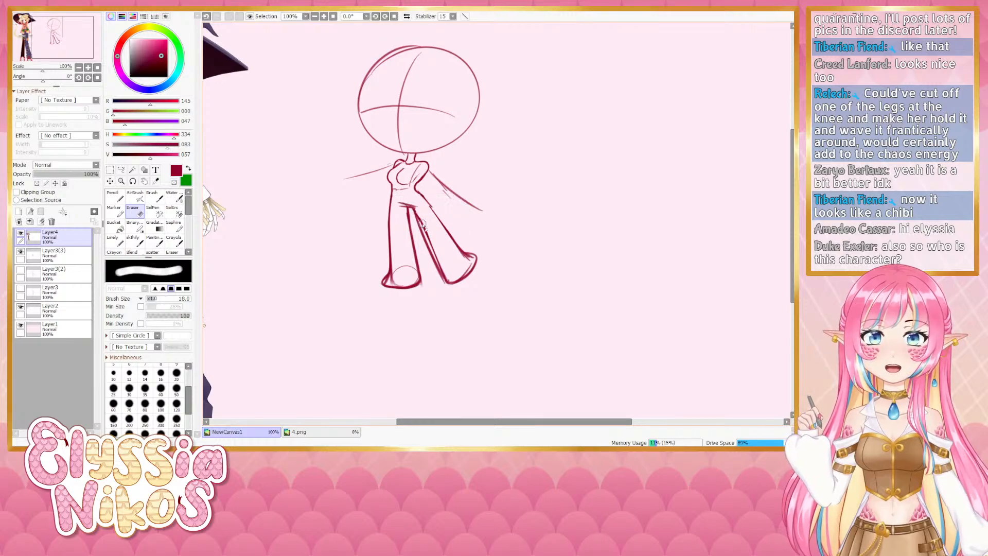
{"action": "left_click_drag", "start_coordinate": [419, 216], "coordinate": [433, 247]}
{"action": "key", "text": "ctrl+z"}
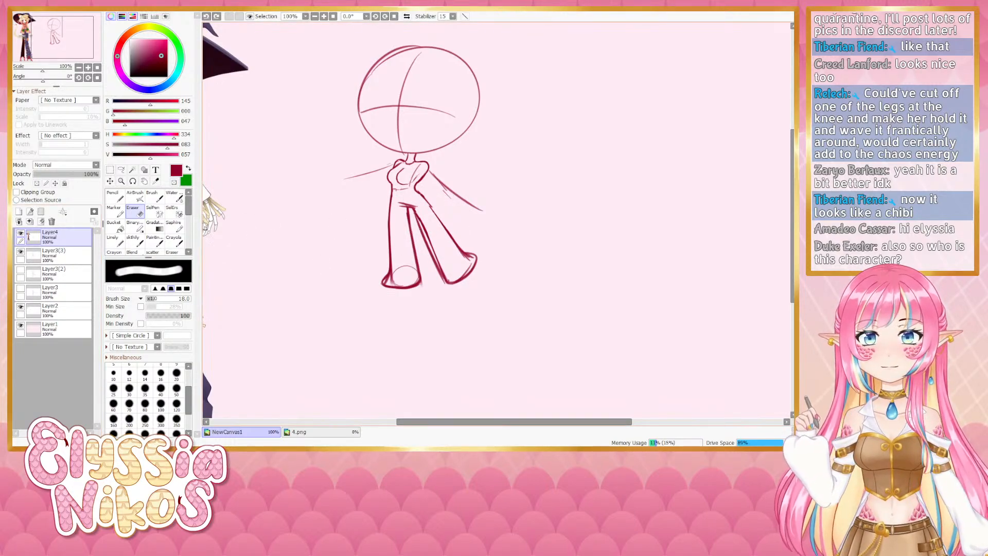
Lasso the new leg strokes on Layer4, cut and paste them onto a separate layer, and merge it into Layer3(3)
{"action": "left_click", "coordinate": [122, 170]}
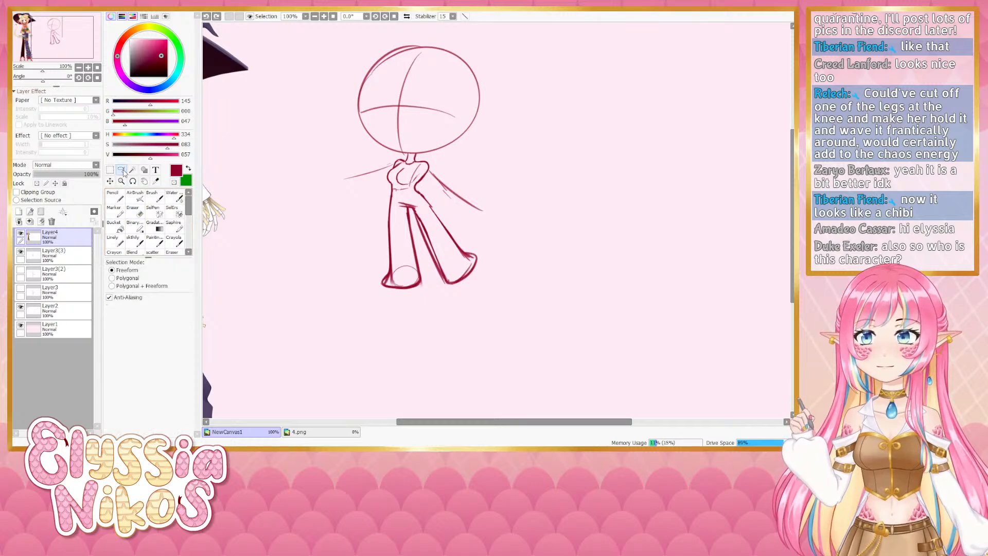
{"action": "mouse_move", "coordinate": [471, 148]}
{"action": "left_mouse_down"}
{"action": "mouse_move", "coordinate": [458, 146]}
{"action": "mouse_move", "coordinate": [536, 177]}
{"action": "mouse_move", "coordinate": [453, 130]}
{"action": "left_mouse_up"}
{"action": "key", "text": "ctrl+x"}
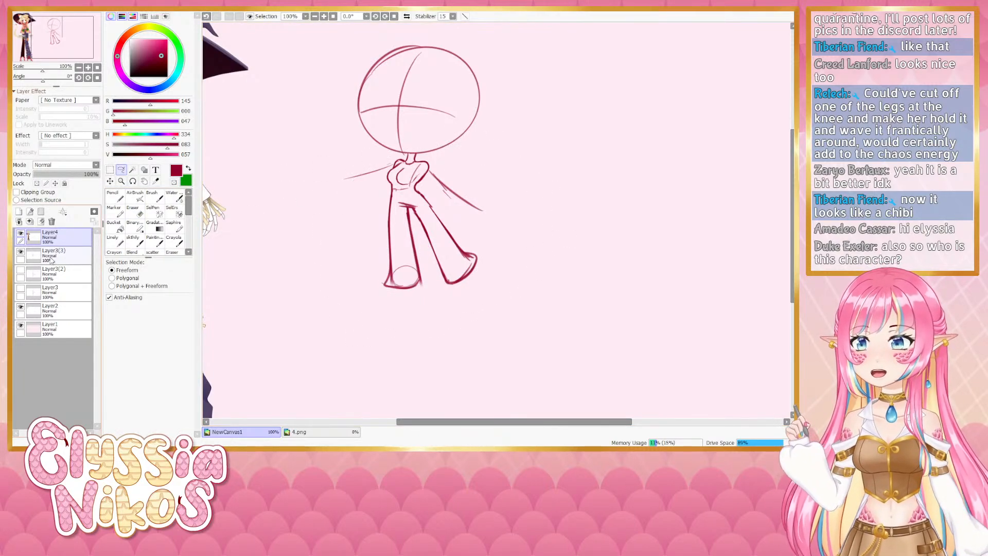
{"action": "key", "text": "ctrl+v"}
{"action": "key", "text": "ctrl+t"}
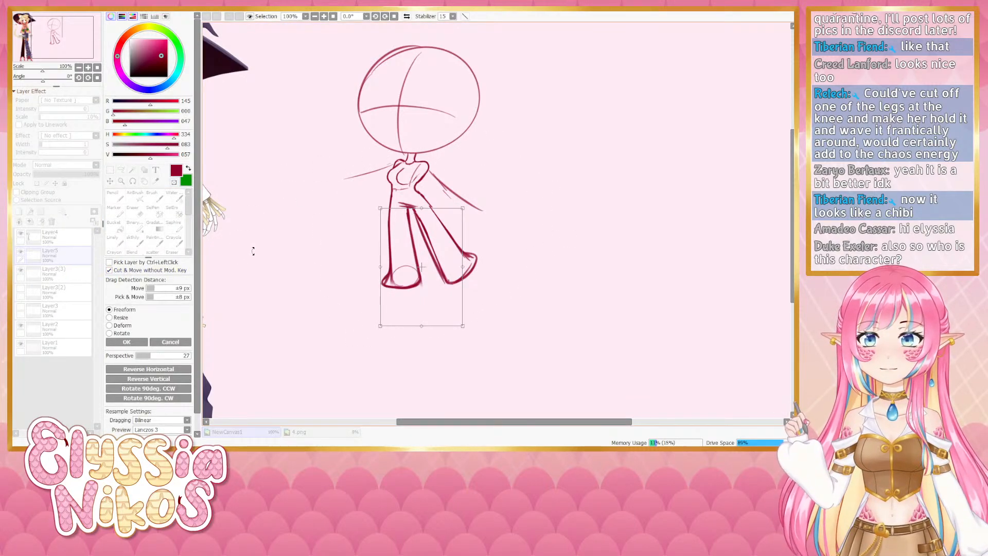
{"action": "left_click", "coordinate": [126, 342]}
{"action": "key", "text": "ctrl+e"}
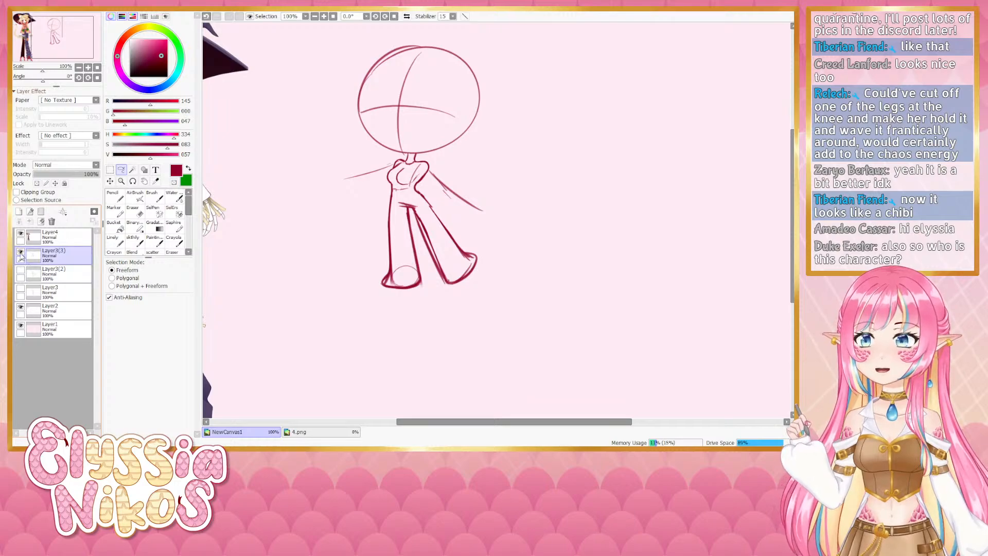
Erase the old doubled inner line of the outstretched leg on Layer3(3) with the 18 px eraser, and return to the sketching brush
{"action": "left_click", "coordinate": [149, 212]}
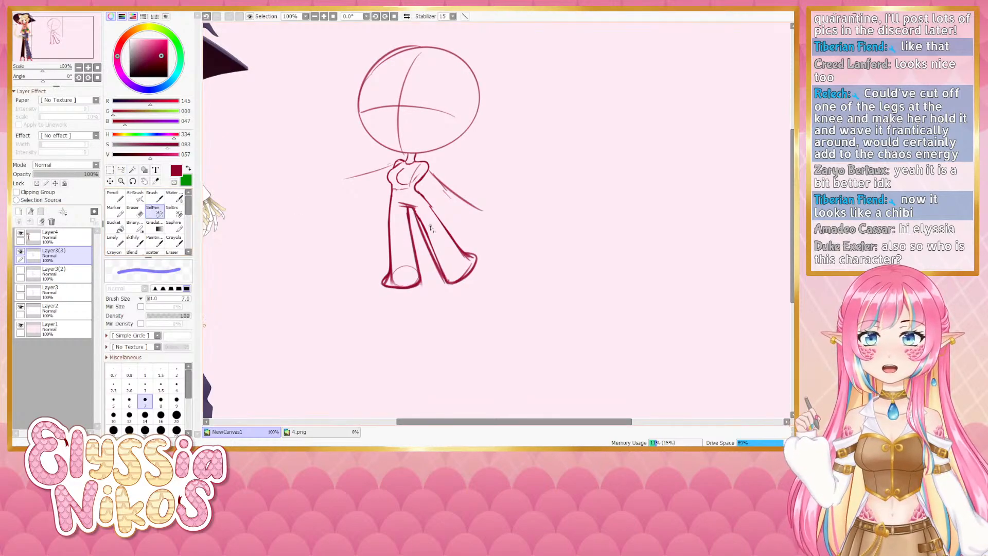
{"action": "key", "text": "e"}
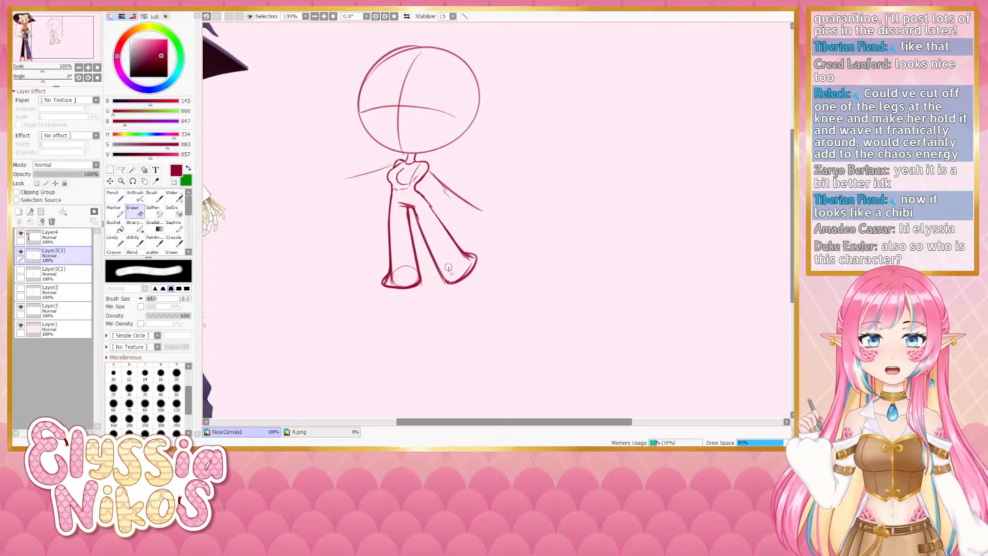
{"action": "left_click", "coordinate": [133, 241]}
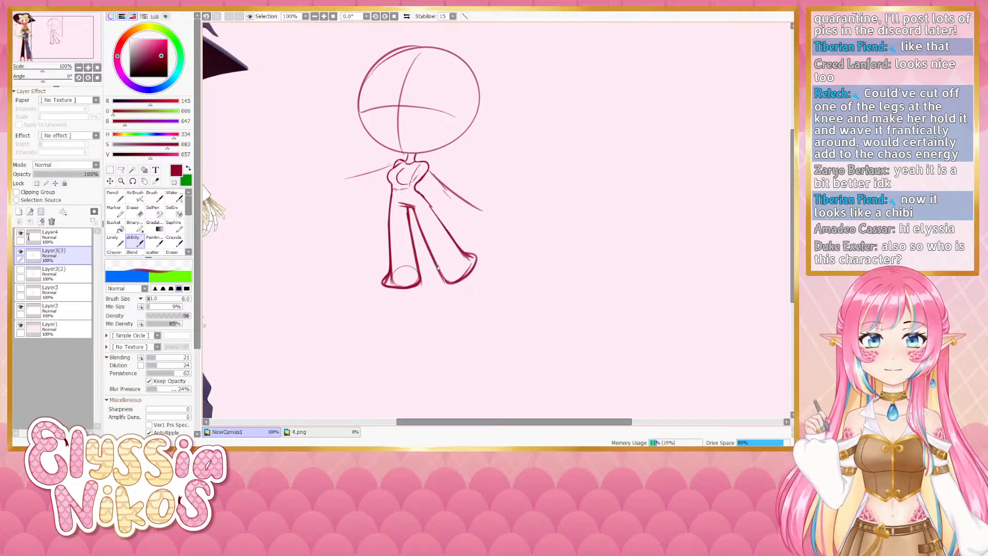
Refine the waist-to-hip curve above the outstretched leg with a 7 px brush and 8 px eraser, and reduce the brush to 5 px
{"action": "key", "text": "bracketleft"}
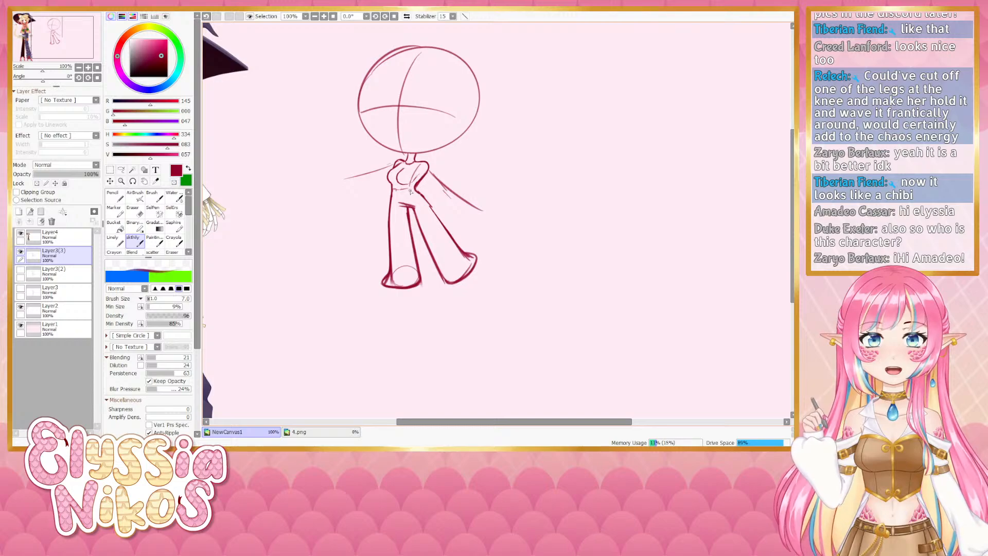
{"action": "key", "text": "e"}
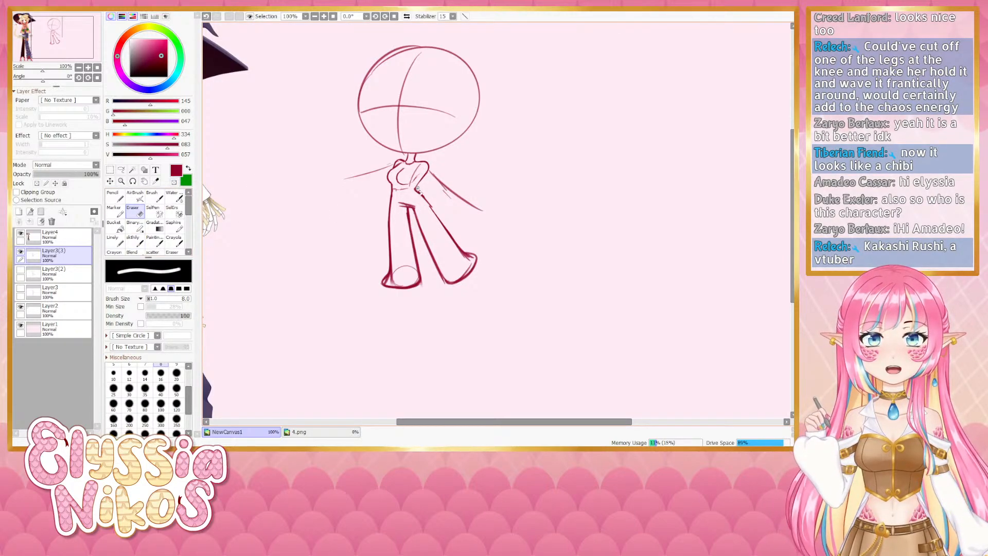
{"action": "left_click", "coordinate": [134, 241]}
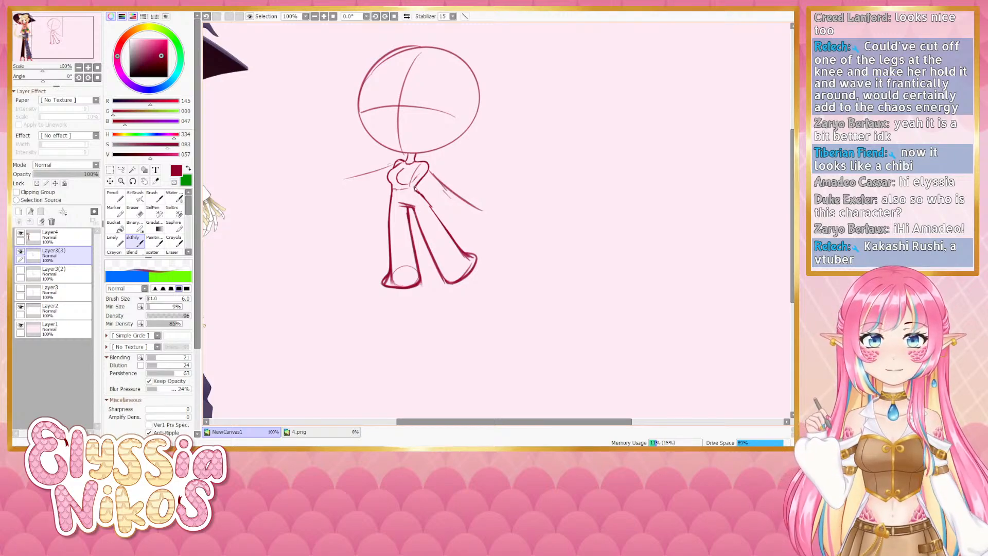
{"action": "left_click_drag", "start_coordinate": [428, 250], "coordinate": [417, 244]}
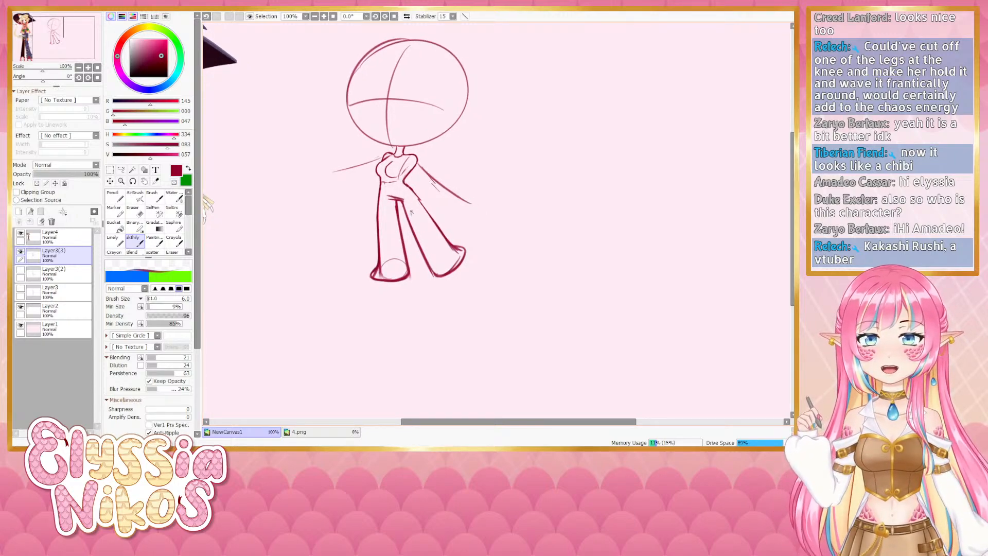
{"action": "left_click_drag", "start_coordinate": [433, 183], "coordinate": [429, 183], "text": "ctrl+alt"}
{"action": "key", "text": "ctrl+z"}
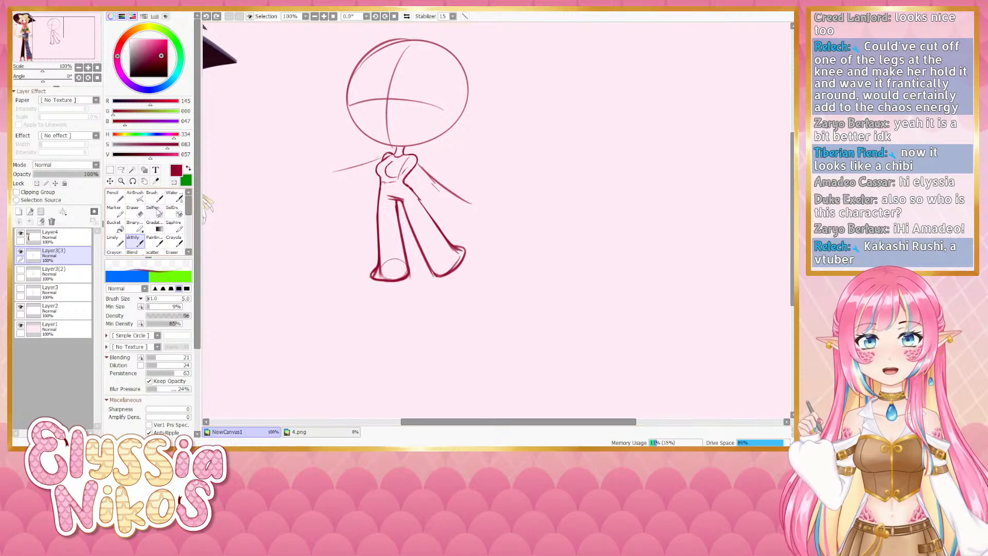
Lasso the crotch line with the upper inner leg lines, shift them slightly toward the standing leg, and switch to the 8 px eraser
{"action": "left_click", "coordinate": [121, 170]}
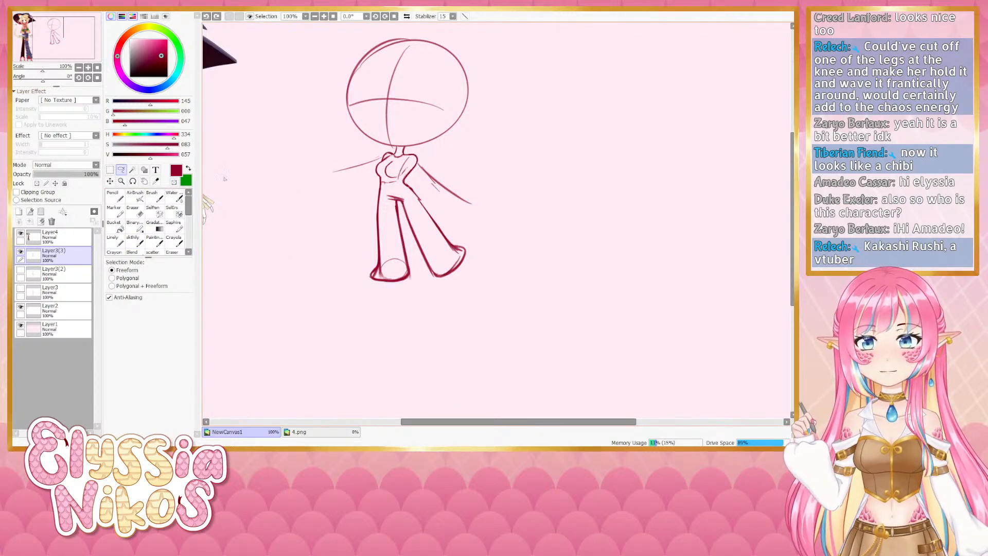
{"action": "left_click_drag", "start_coordinate": [405, 218], "coordinate": [404, 221]}
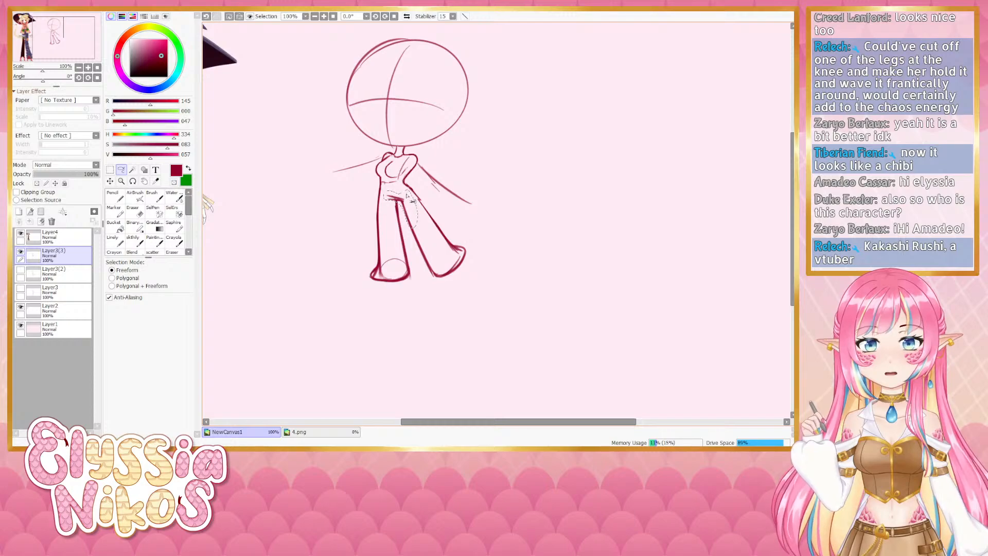
{"action": "key", "text": "ctrl+t"}
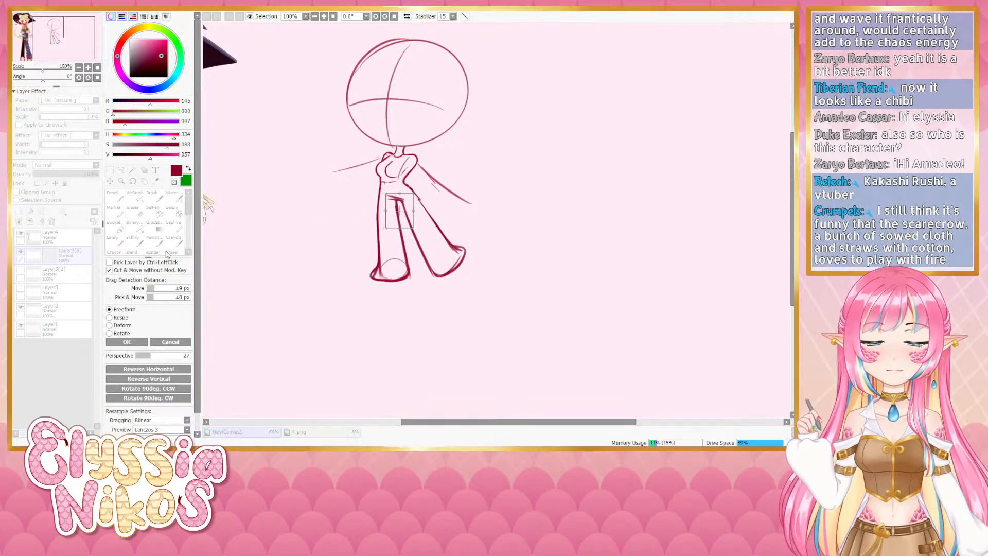
{"action": "left_click_drag", "start_coordinate": [401, 211], "coordinate": [399, 212]}
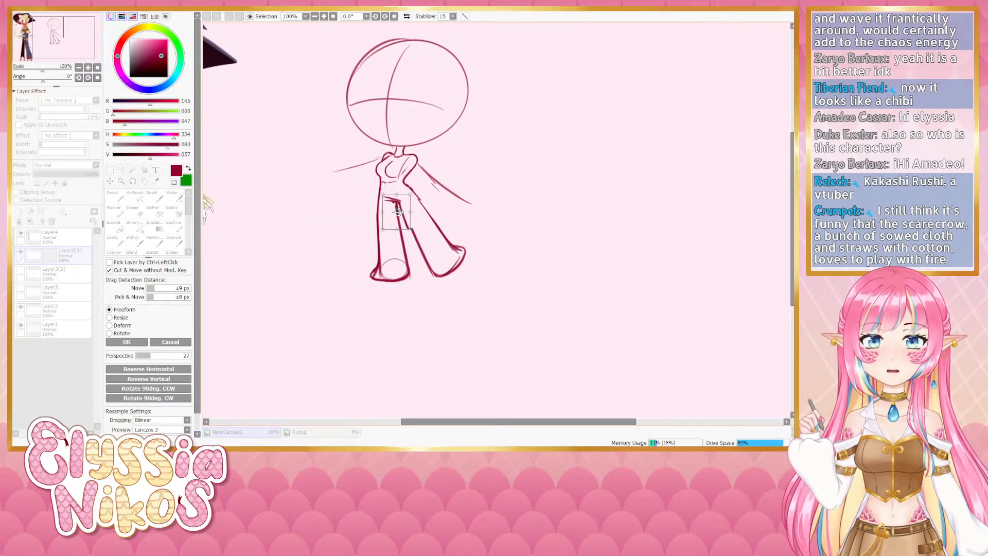
{"action": "left_click", "coordinate": [126, 343]}
{"action": "key", "text": "e"}
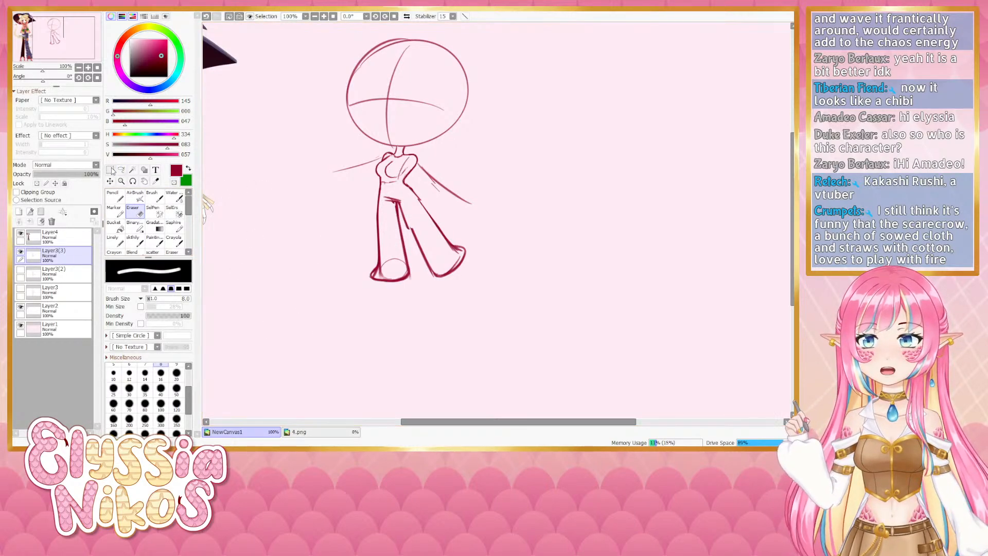
{"action": "key", "text": "m"}
{"action": "key", "text": "e"}
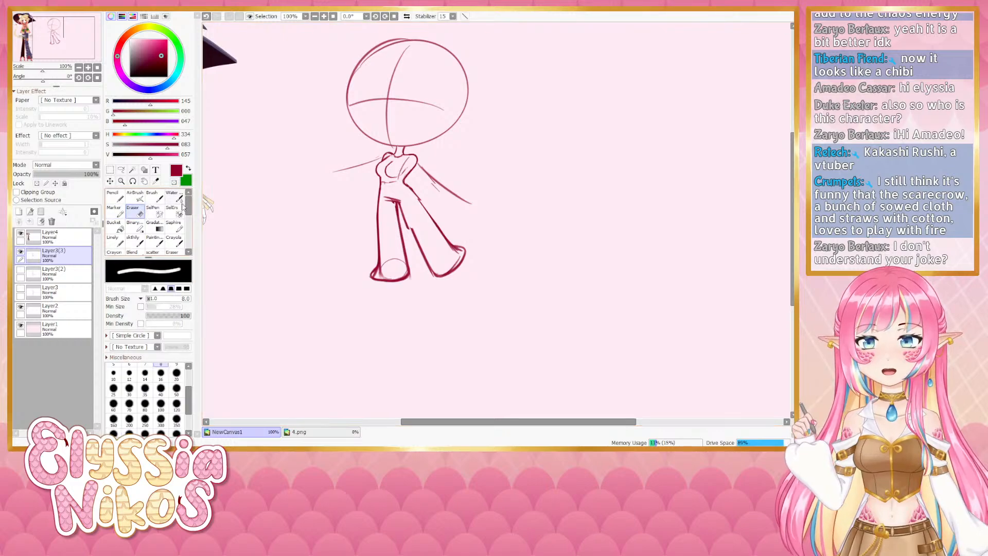
{"action": "mouse_move", "coordinate": [394, 207]}
{"action": "left_mouse_down"}
{"action": "mouse_move", "coordinate": [420, 216]}
{"action": "mouse_move", "coordinate": [431, 265]}
{"action": "left_mouse_up"}
{"action": "mouse_move", "coordinate": [412, 228]}
{"action": "left_mouse_down"}
{"action": "mouse_move", "coordinate": [427, 264]}
{"action": "mouse_move", "coordinate": [502, 288]}
{"action": "mouse_move", "coordinate": [458, 214]}
{"action": "mouse_move", "coordinate": [434, 242]}
{"action": "left_mouse_up"}
{"action": "key", "text": "ctrl+z"}
{"action": "key", "text": "ctrl+z"}
Lasso the outstretched leg's lower outline and transform it slightly closer to the standing leg
{"action": "key", "text": "a"}
{"action": "key", "text": "ctrl+t"}
{"action": "left_click_drag", "start_coordinate": [480, 286], "coordinate": [478, 289]}
{"action": "left_click_drag", "start_coordinate": [434, 249], "coordinate": [432, 248]}
{"action": "left_click", "coordinate": [127, 341]}
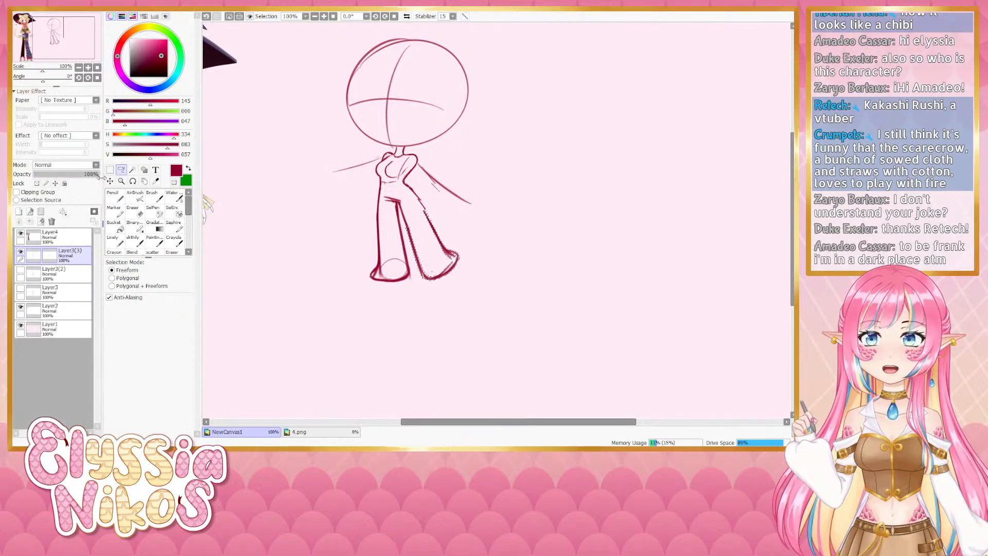
Erase the outstretched leg's broken outer line with the 17 px eraser and redraw it from hip to hem with the 10 px sketching brush
{"action": "left_click", "coordinate": [134, 212]}
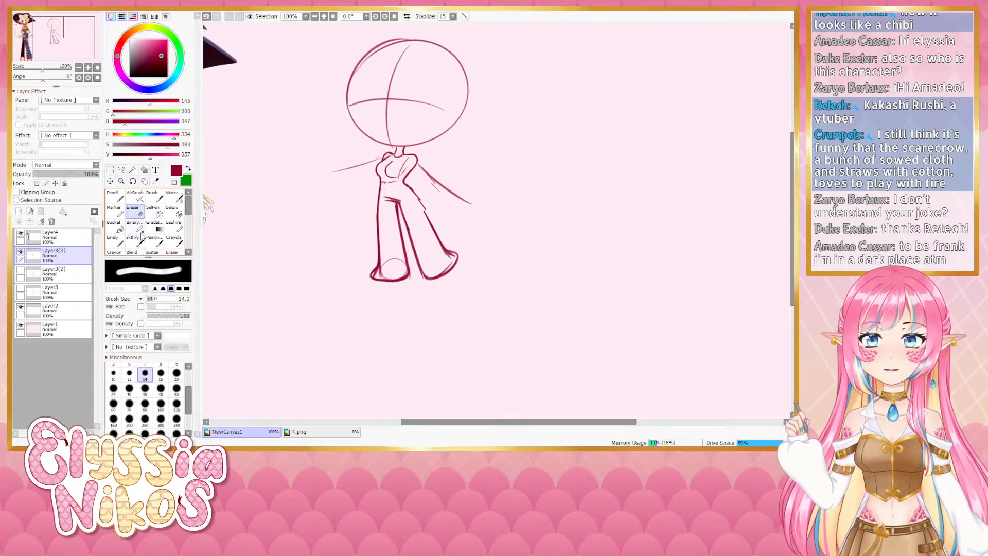
{"action": "left_click_drag", "start_coordinate": [423, 208], "coordinate": [441, 246]}
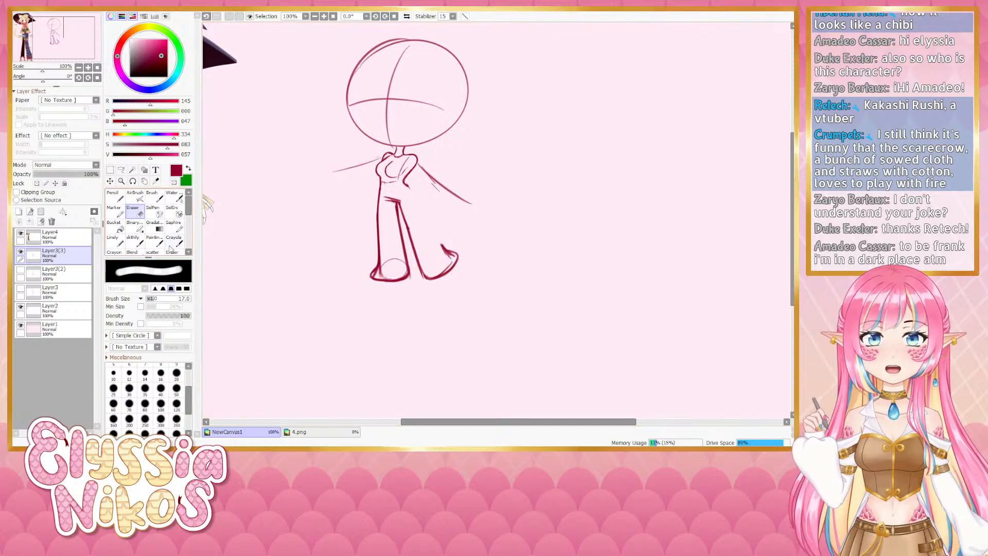
{"action": "left_click", "coordinate": [133, 240]}
{"action": "left_click_drag", "start_coordinate": [418, 204], "coordinate": [455, 256]}
{"action": "key", "text": "ctrl+z"}
{"action": "key", "text": "ctrl+z"}
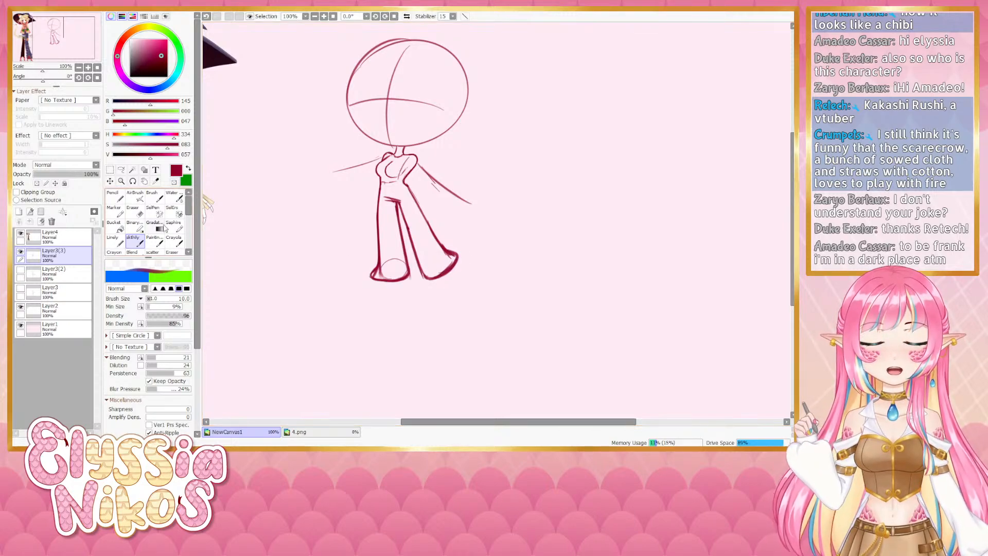
Erase the guide curve inside the standing leg's hem and thin both hems with the eraser at 17 to 19 px
{"action": "key", "text": "e"}
{"action": "mouse_move", "coordinate": [379, 272]}
{"action": "left_mouse_down"}
{"action": "mouse_move", "coordinate": [411, 262]}
{"action": "mouse_move", "coordinate": [399, 259]}
{"action": "mouse_move", "coordinate": [404, 268]}
{"action": "left_mouse_up"}
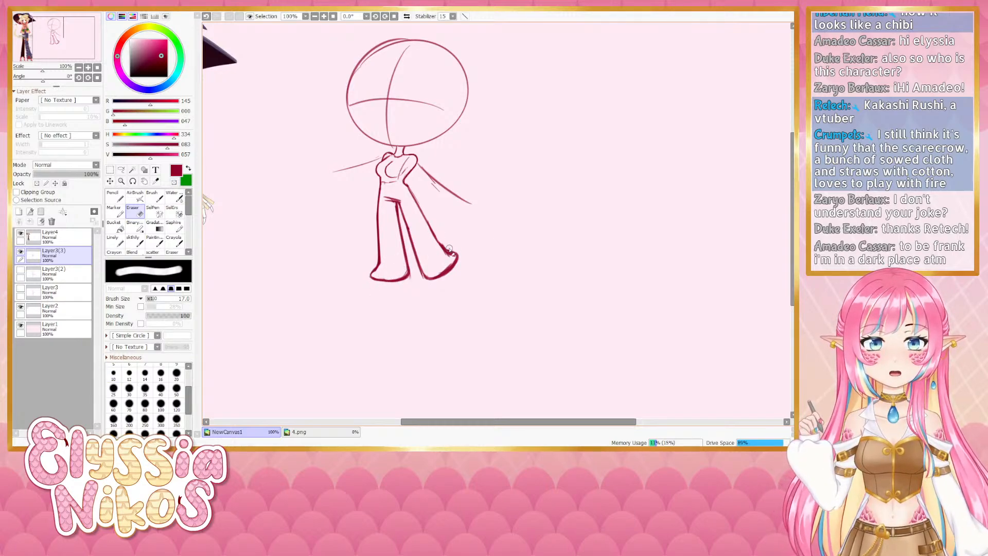
{"action": "mouse_move", "coordinate": [456, 249]}
{"action": "left_mouse_down", "text": "ctrl+alt"}
{"action": "mouse_move", "coordinate": [437, 272]}
{"action": "mouse_move", "coordinate": [450, 258]}
{"action": "left_mouse_up", "text": "ctrl+alt"}
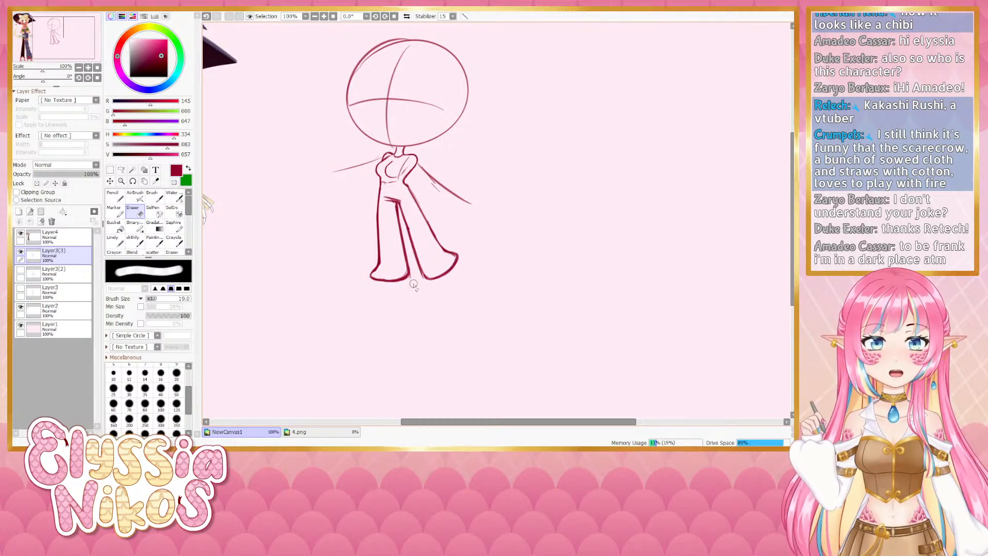
Redraw the outer hem corner of the outstretched leg with the 10 px sketching brush, undoing the rejected strokes
{"action": "left_click", "coordinate": [138, 241]}
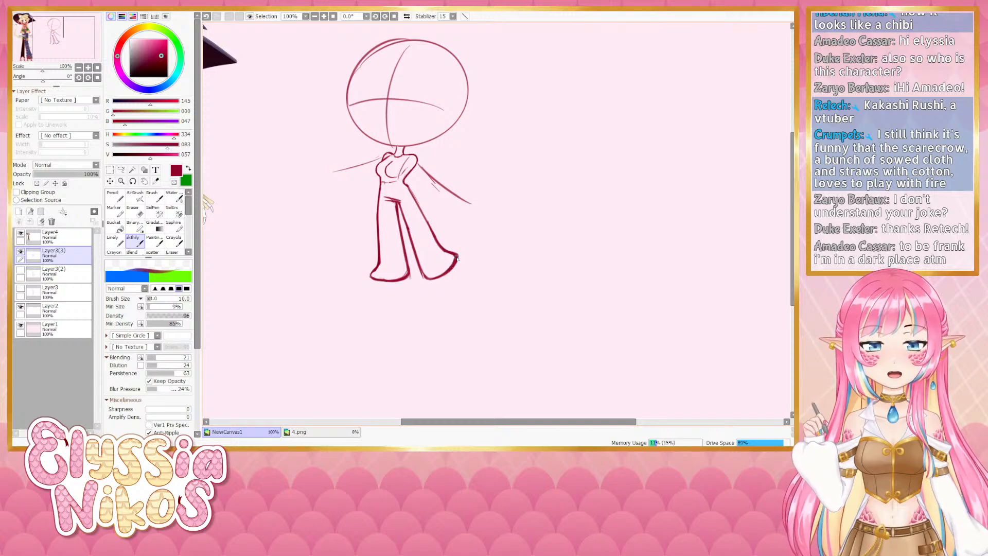
{"action": "key", "text": "ctrl+z"}
{"action": "key", "text": "ctrl+z"}
{"action": "key", "text": "ctrl+z"}
{"action": "left_click_drag", "start_coordinate": [454, 264], "coordinate": [456, 258]}
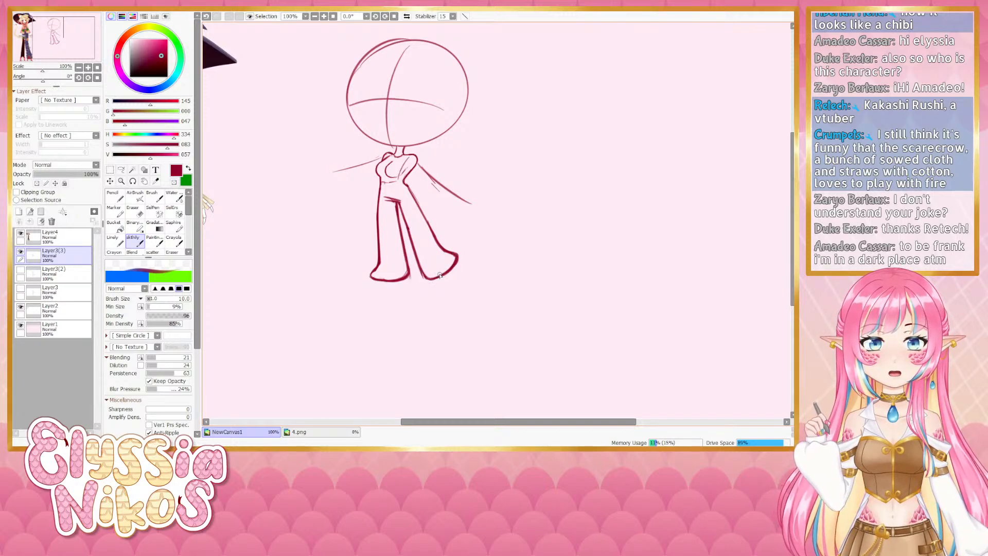
Thin the standing leg's outer line just above the hem with the 9 px eraser, and return to the sketching brush
{"action": "key", "text": "e"}
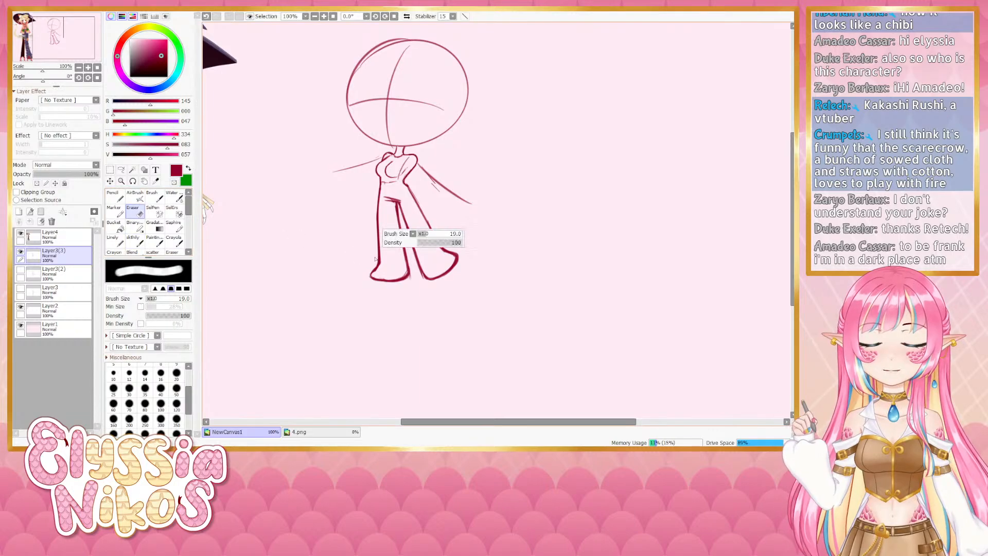
{"action": "left_click_drag", "start_coordinate": [375, 276], "coordinate": [383, 260]}
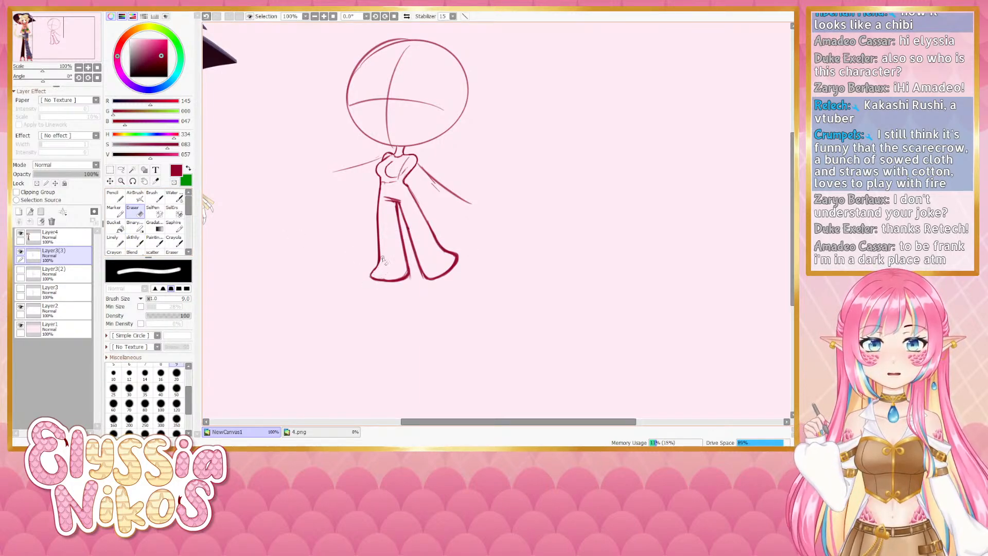
{"action": "left_click", "coordinate": [137, 240]}
Sketch arm line strokes outward from the shoulder above the standing leg with the 10 px brush, and undo the surplus ones
{"action": "left_click_drag", "start_coordinate": [368, 285], "coordinate": [394, 298]}
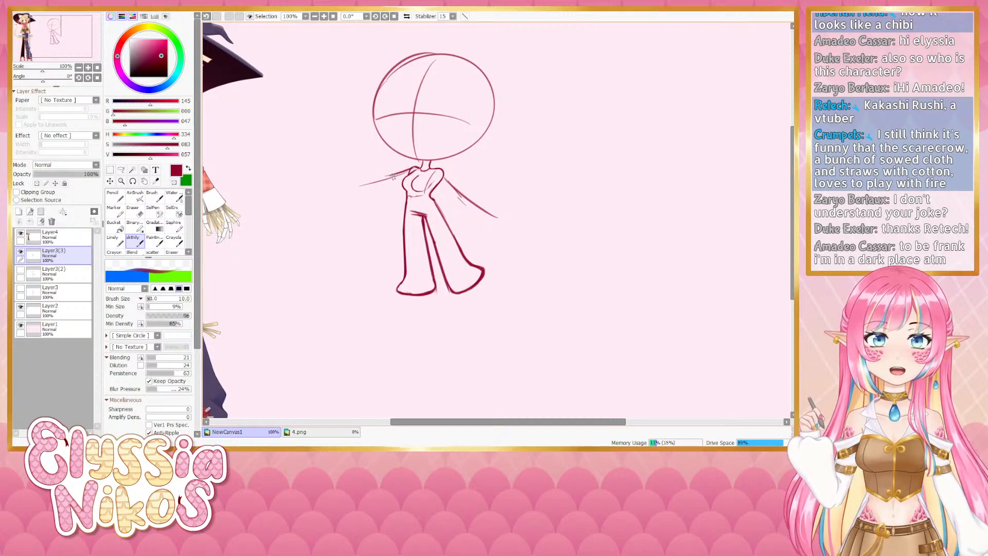
{"action": "mouse_move", "coordinate": [376, 175]}
{"action": "left_mouse_down"}
{"action": "mouse_move", "coordinate": [364, 171]}
{"action": "mouse_move", "coordinate": [382, 192]}
{"action": "mouse_move", "coordinate": [401, 187]}
{"action": "left_mouse_up"}
{"action": "key", "text": "ctrl+z"}
{"action": "key", "text": "ctrl+z"}
{"action": "key", "text": "ctrl+z"}
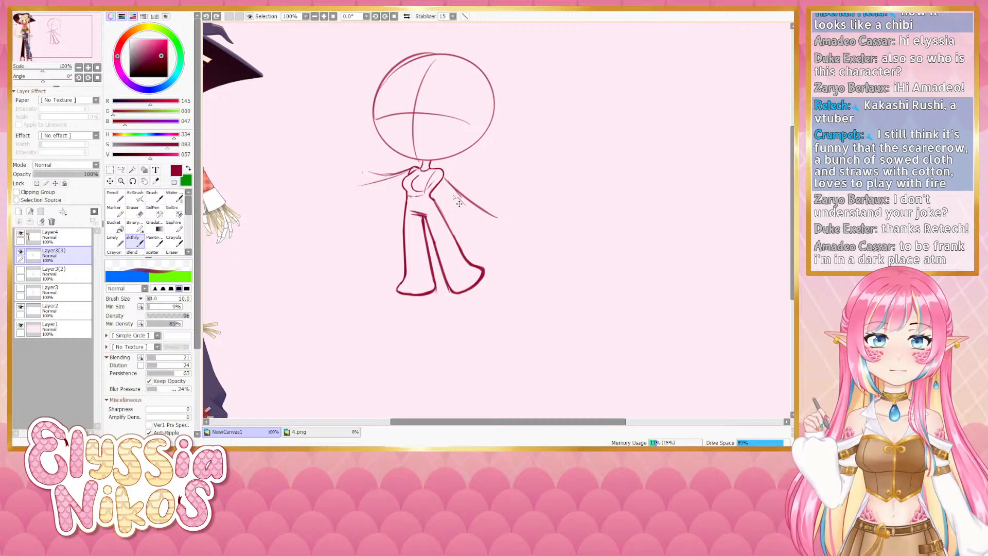
{"action": "key", "text": "ctrl+z"}
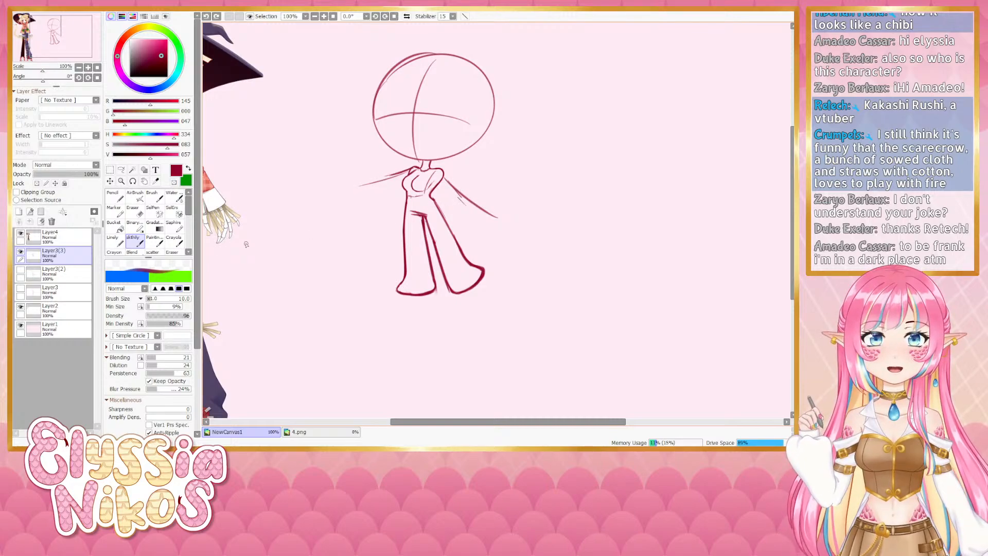
Rework the outstretched leg's outer line with the eraser and a 12 px sketching brush
{"action": "left_click", "coordinate": [142, 214]}
{"action": "mouse_move", "coordinate": [437, 197]}
{"action": "left_mouse_down"}
{"action": "mouse_move", "coordinate": [440, 209]}
{"action": "mouse_move", "coordinate": [462, 204]}
{"action": "mouse_move", "coordinate": [435, 219]}
{"action": "mouse_move", "coordinate": [454, 248]}
{"action": "left_mouse_up"}
{"action": "left_click", "coordinate": [139, 245]}
{"action": "key", "text": "ctrl+z"}
{"action": "left_click_drag", "start_coordinate": [381, 268], "coordinate": [392, 256]}
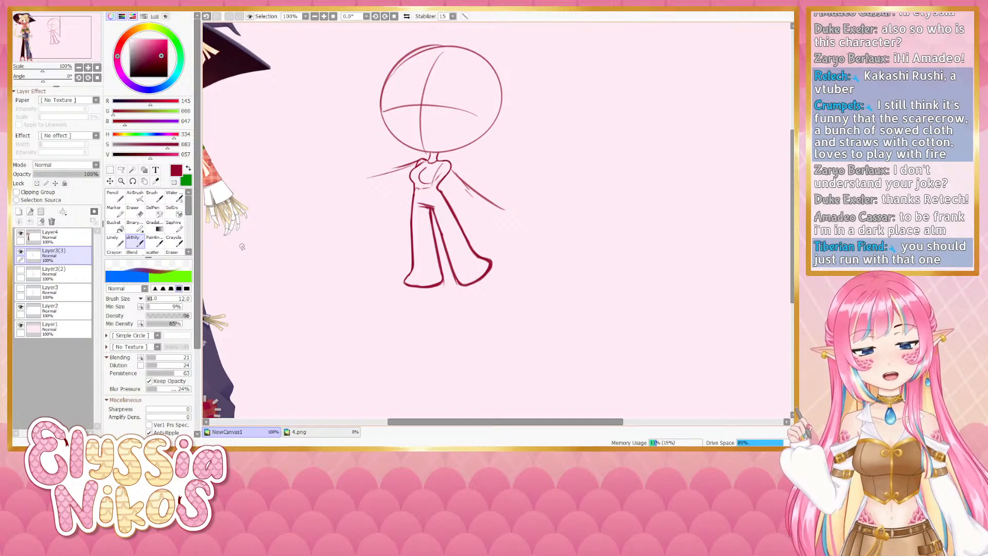
{"action": "left_click_drag", "start_coordinate": [403, 256], "coordinate": [391, 254]}
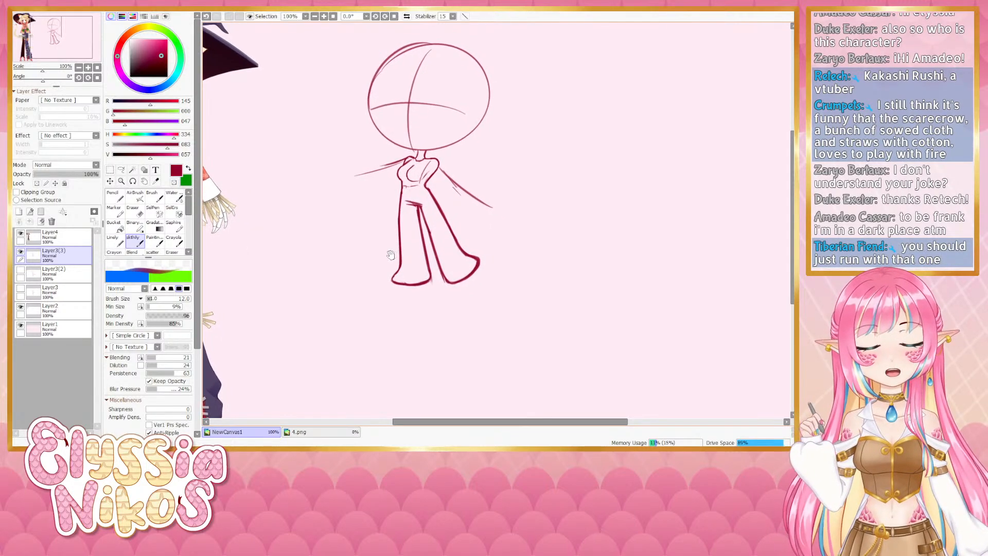
{"action": "mouse_move", "coordinate": [444, 214]}
{"action": "left_mouse_down"}
{"action": "mouse_move", "coordinate": [437, 220]}
{"action": "mouse_move", "coordinate": [446, 212]}
{"action": "mouse_move", "coordinate": [450, 225]}
{"action": "left_mouse_up"}
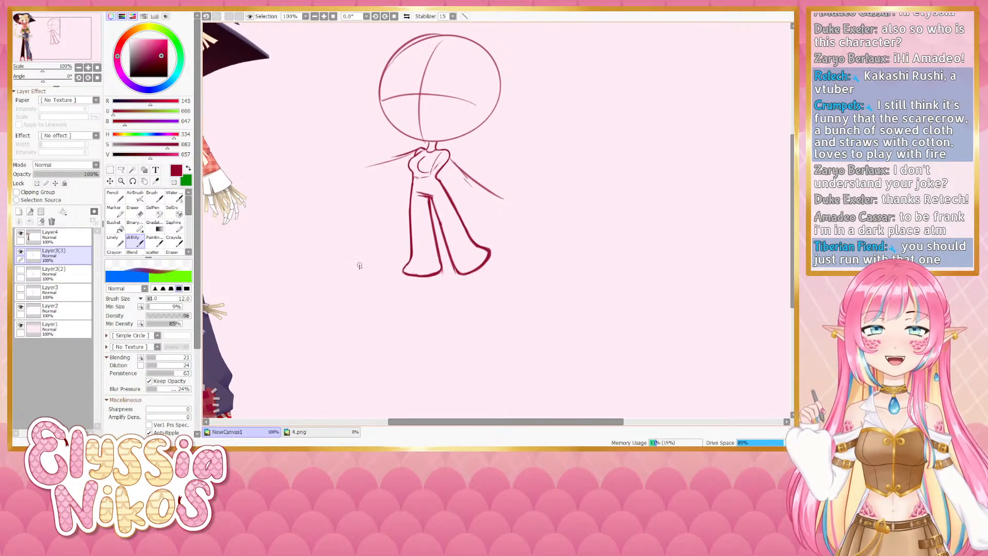
Trim the outstretched leg's hem corner and lower outer line with the 12 px eraser, undoing the misplaced strokes
{"action": "key", "text": "e"}
{"action": "left_click_drag", "start_coordinate": [453, 299], "coordinate": [414, 300]}
{"action": "mouse_move", "coordinate": [433, 274]}
{"action": "left_mouse_down"}
{"action": "mouse_move", "coordinate": [416, 273]}
{"action": "mouse_move", "coordinate": [425, 290]}
{"action": "left_mouse_up"}
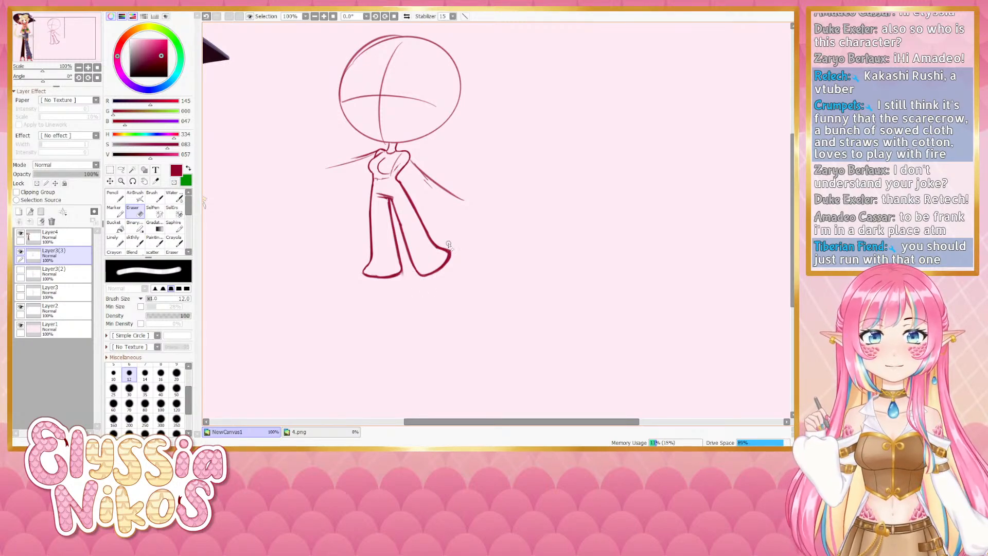
{"action": "mouse_move", "coordinate": [443, 258]}
{"action": "left_mouse_down"}
{"action": "mouse_move", "coordinate": [430, 248]}
{"action": "mouse_move", "coordinate": [447, 256]}
{"action": "mouse_move", "coordinate": [453, 230]}
{"action": "left_mouse_up"}
{"action": "key", "text": "ctrl+z"}
{"action": "key", "text": "ctrl+z"}
{"action": "key", "text": "ctrl+z"}
{"action": "key", "text": "ctrl+z"}
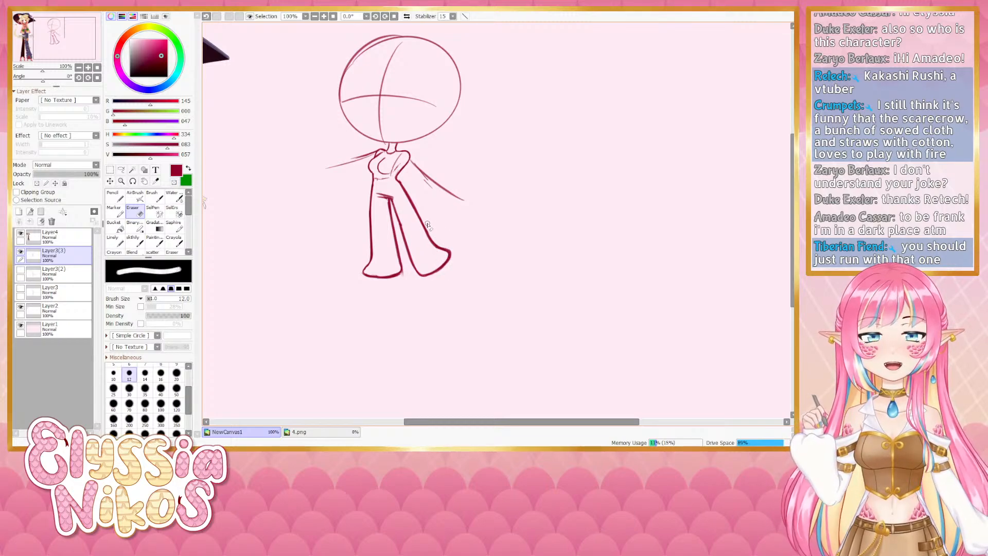
Thin the outstretched leg's outline with the 6 px eraser and its hem corner at 18 px, and reduce the eraser to 16 px
{"action": "left_click_drag", "start_coordinate": [417, 191], "coordinate": [388, 194]}
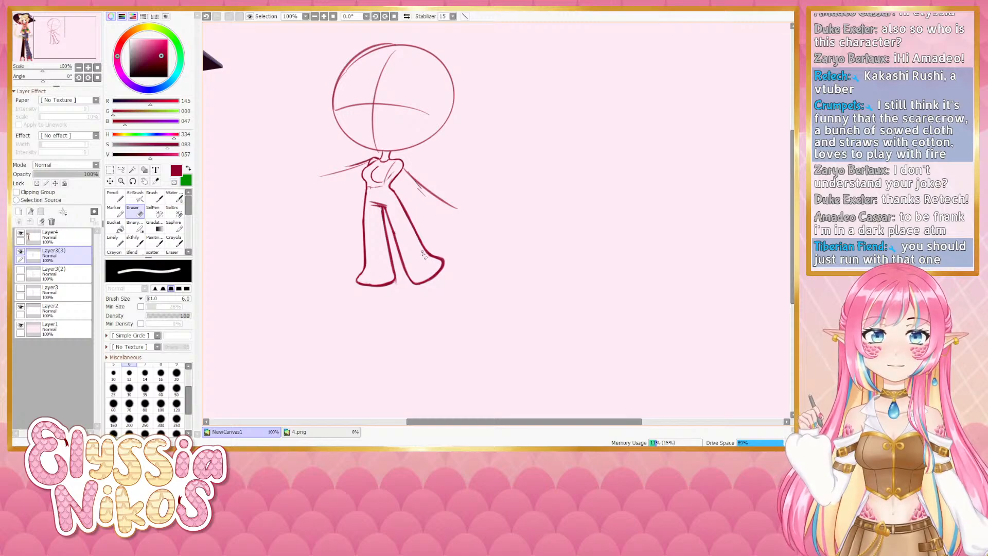
{"action": "left_click_drag", "start_coordinate": [421, 220], "coordinate": [427, 220]}
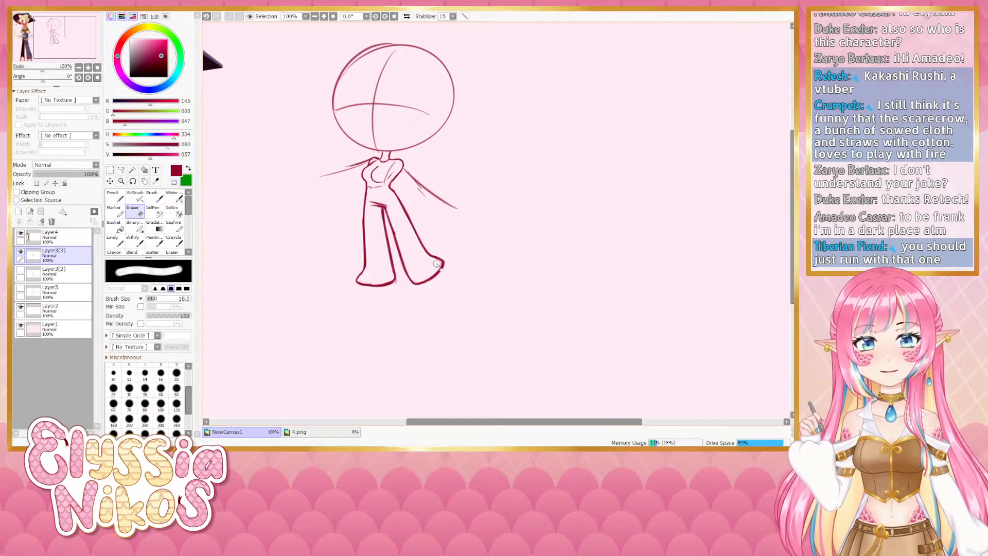
{"action": "key", "text": "bracketleft"}
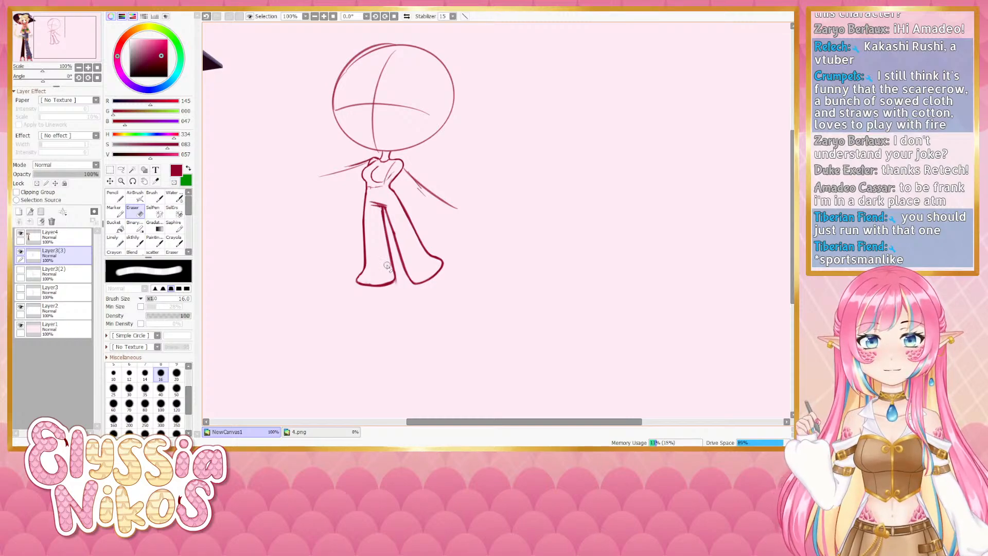
Redraw the standing leg's hem and ankle corner with a 5 px sketching brush, undoing the rejected strokes
{"action": "left_click", "coordinate": [138, 243]}
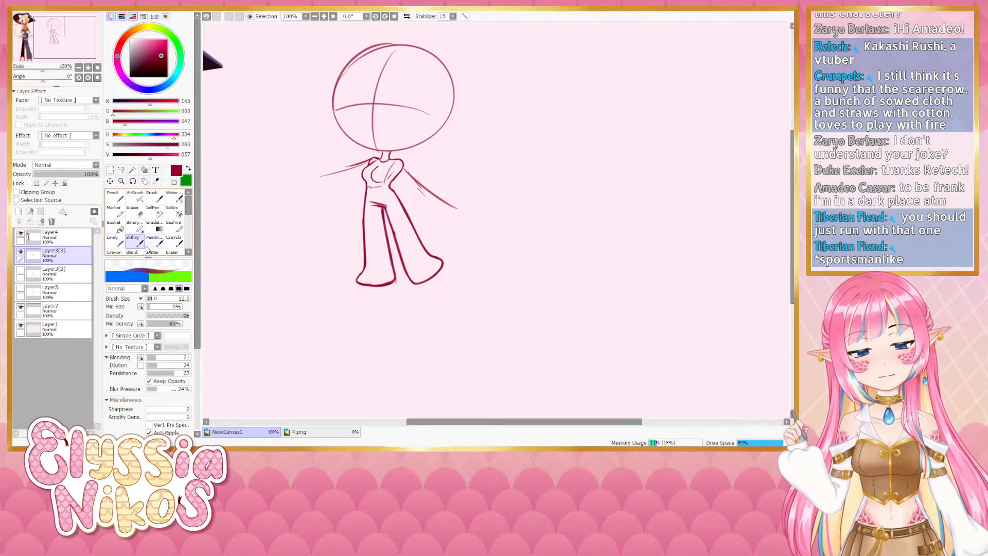
{"action": "left_click_drag", "start_coordinate": [389, 224], "coordinate": [364, 232]}
{"action": "key", "text": "["}
{"action": "key", "text": "["}
{"action": "key", "text": "["}
{"action": "key", "text": "["}
{"action": "key", "text": "["}
{"action": "key", "text": "["}
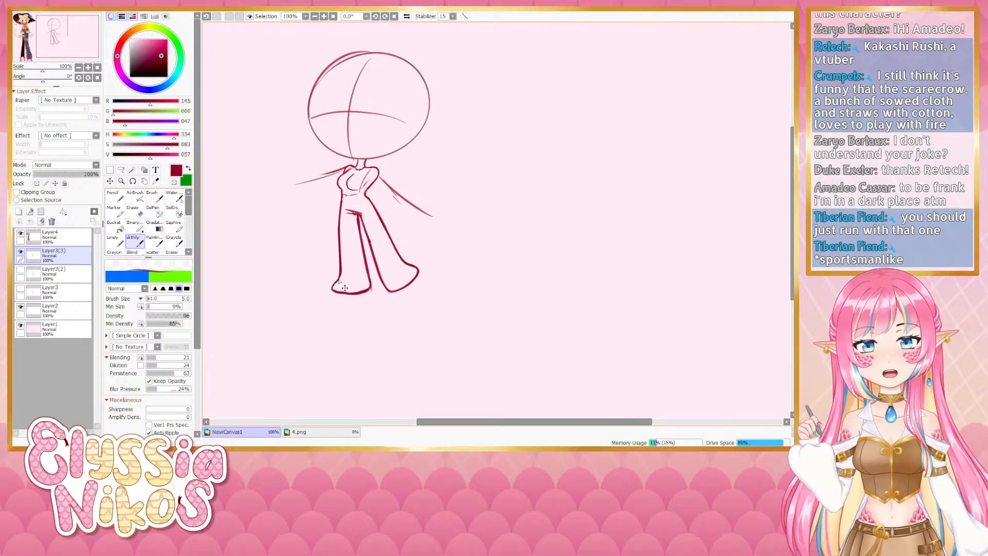
{"action": "mouse_move", "coordinate": [339, 280]}
{"action": "left_mouse_down"}
{"action": "mouse_move", "coordinate": [348, 280]}
{"action": "mouse_move", "coordinate": [332, 291]}
{"action": "mouse_move", "coordinate": [354, 273]}
{"action": "mouse_move", "coordinate": [336, 291]}
{"action": "mouse_move", "coordinate": [368, 289]}
{"action": "mouse_move", "coordinate": [386, 266]}
{"action": "mouse_move", "coordinate": [360, 267]}
{"action": "mouse_move", "coordinate": [375, 278]}
{"action": "left_mouse_up"}
{"action": "key", "text": "ctrl+z"}
{"action": "key", "text": "ctrl+z"}
{"action": "key", "text": "ctrl+z"}
Clean up the standing leg's hem corners and bottom line with the eraser at 13 and 10 px
{"action": "key", "text": "e"}
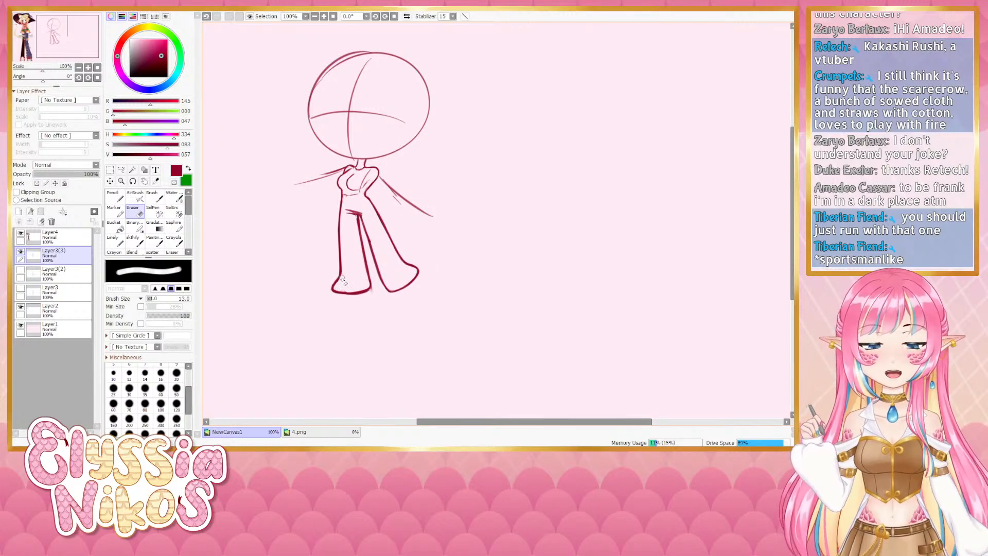
{"action": "left_click_drag", "start_coordinate": [341, 279], "coordinate": [351, 274]}
{"action": "left_click_drag", "start_coordinate": [362, 270], "coordinate": [353, 276]}
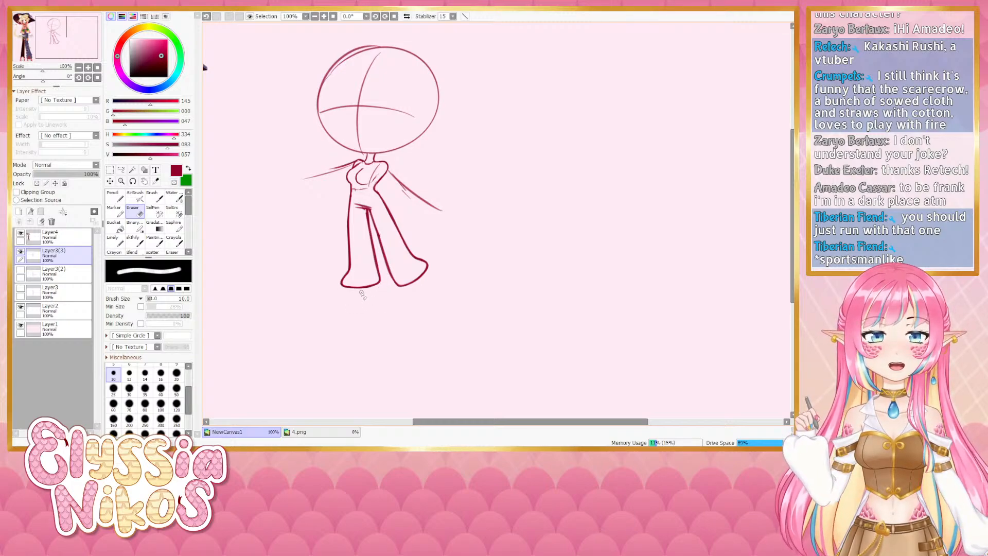
Check the whole canvas against the reference, and redraw the outstretched leg's inner line and hem with an 11 px brush, undoing rejected strokes
{"action": "scroll", "coordinate": [381, 291], "scroll_direction": "up", "scroll_amount": 1}
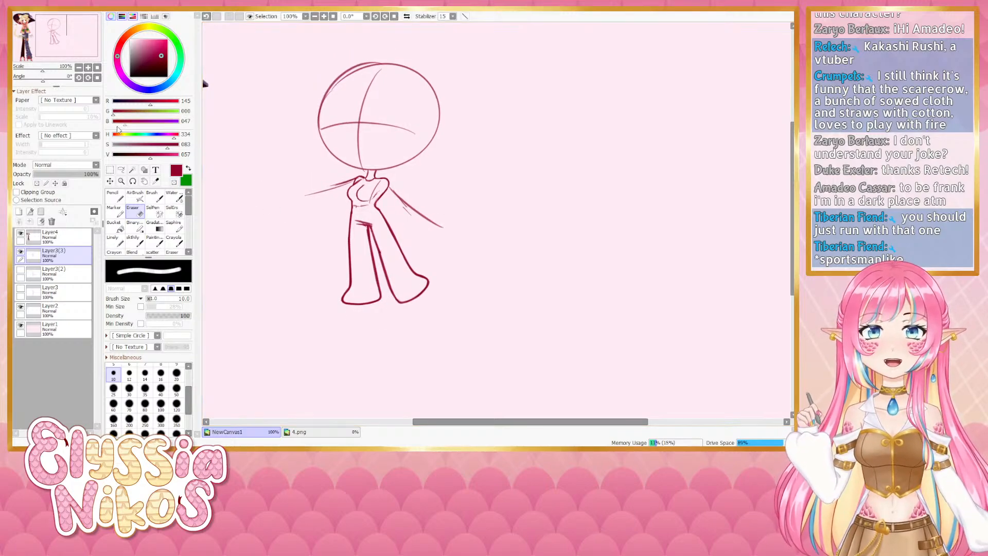
{"action": "left_click", "coordinate": [78, 68]}
{"action": "left_click", "coordinate": [78, 68]}
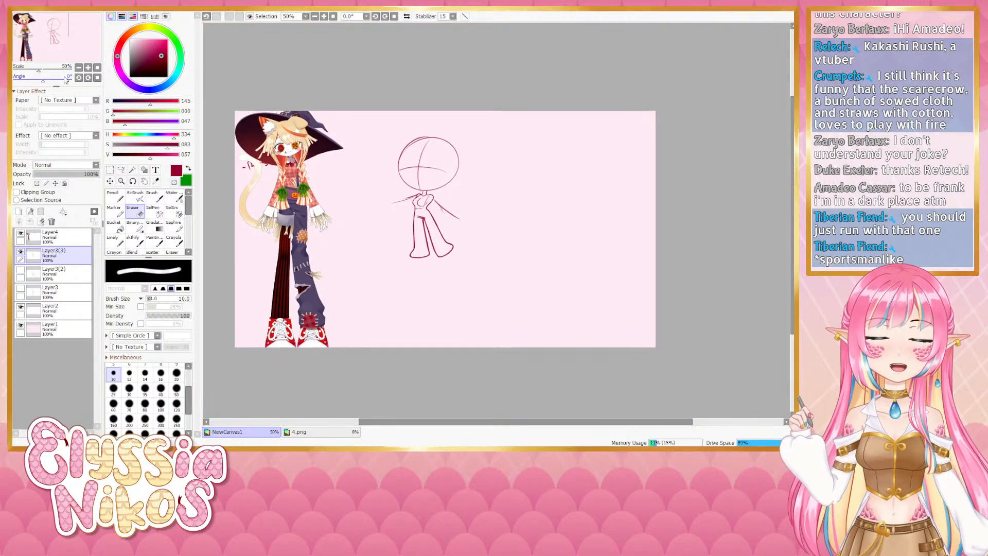
{"action": "left_click", "coordinate": [87, 68]}
{"action": "left_click", "coordinate": [88, 68]}
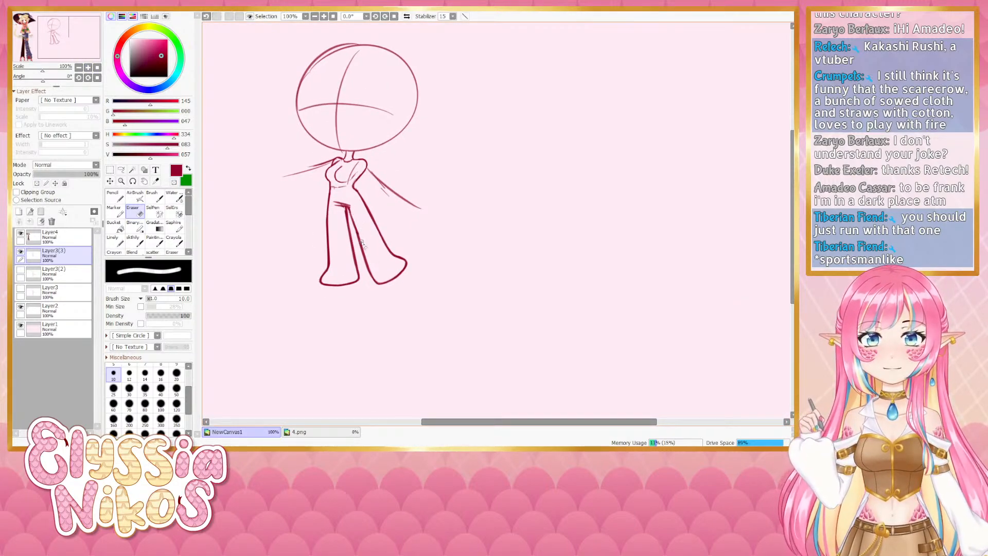
{"action": "left_click", "coordinate": [143, 239]}
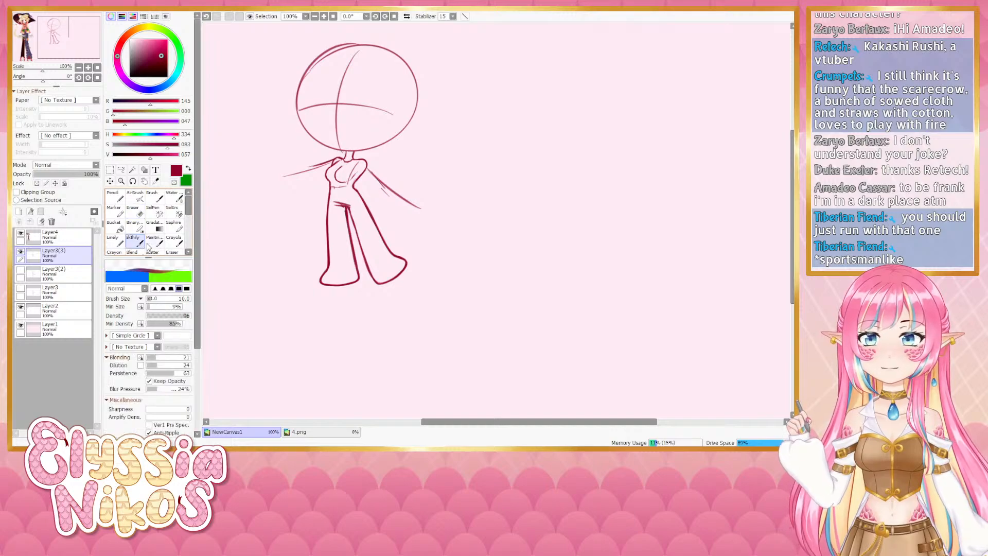
{"action": "left_click", "coordinate": [390, 210], "text": "ctrl+alt"}
{"action": "mouse_move", "coordinate": [349, 210]}
{"action": "left_mouse_down"}
{"action": "mouse_move", "coordinate": [362, 244]}
{"action": "mouse_move", "coordinate": [362, 225]}
{"action": "mouse_move", "coordinate": [370, 278]}
{"action": "mouse_move", "coordinate": [396, 276]}
{"action": "left_mouse_up"}
{"action": "key", "text": "ctrl+z"}
{"action": "key", "text": "ctrl+z"}
{"action": "key", "text": "ctrl+z"}
{"action": "key", "text": "ctrl+z"}
{"action": "key", "text": "ctrl+z"}
{"action": "key", "text": "ctrl+z"}
{"action": "key", "text": "ctrl+z"}
{"action": "key", "text": "ctrl+z"}
{"action": "key", "text": "ctrl+z"}
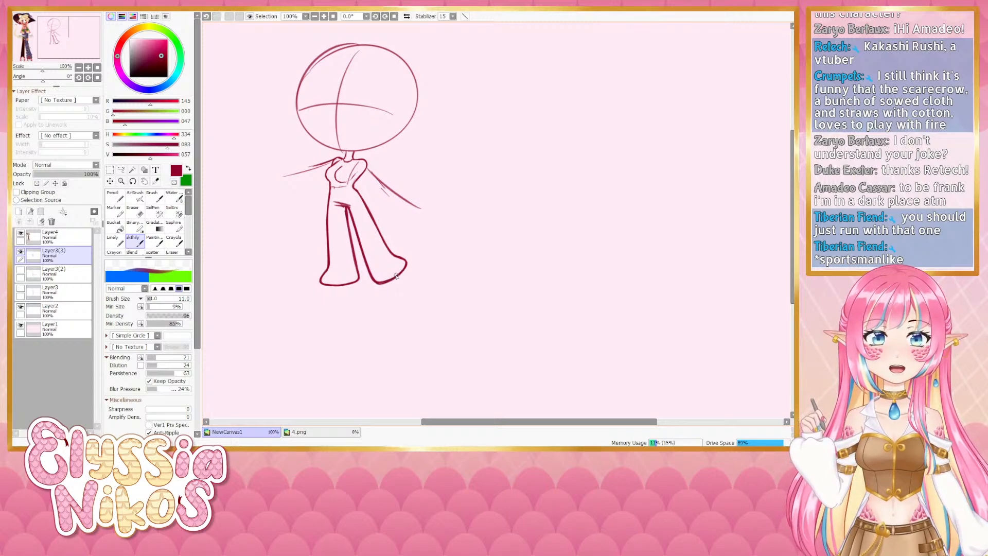
Refine the outstretched leg's hem with the 9 px eraser and 11 px brush, and switch to the freeform lasso
{"action": "key", "text": "e"}
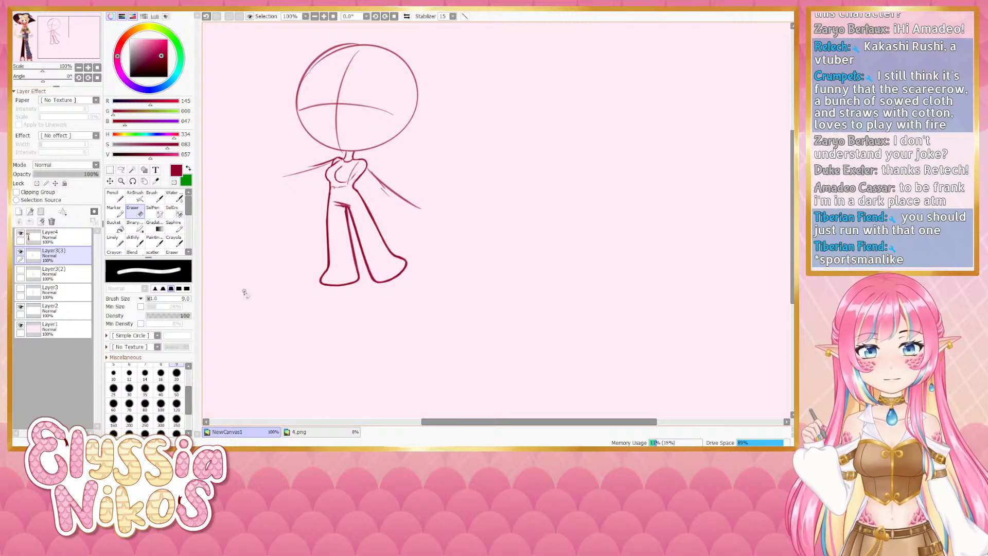
{"action": "left_click", "coordinate": [134, 241]}
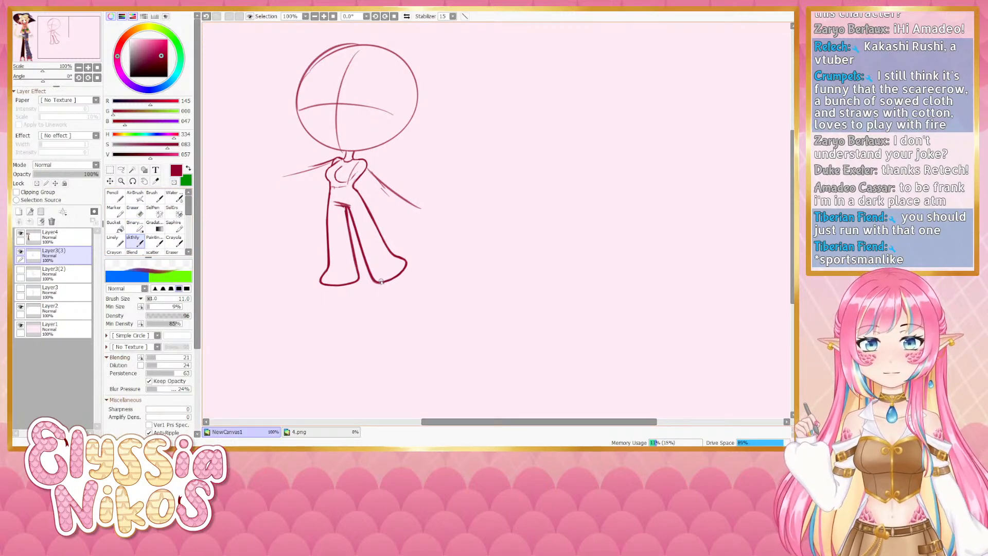
{"action": "mouse_move", "coordinate": [323, 283]}
{"action": "left_mouse_down"}
{"action": "mouse_move", "coordinate": [392, 270]}
{"action": "mouse_move", "coordinate": [348, 299]}
{"action": "left_mouse_up"}
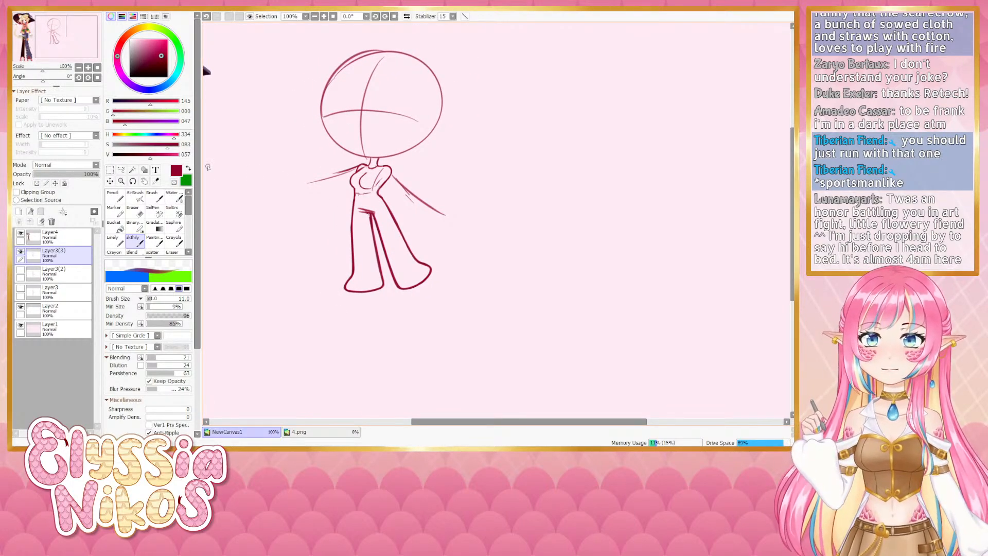
{"action": "left_click", "coordinate": [121, 170]}
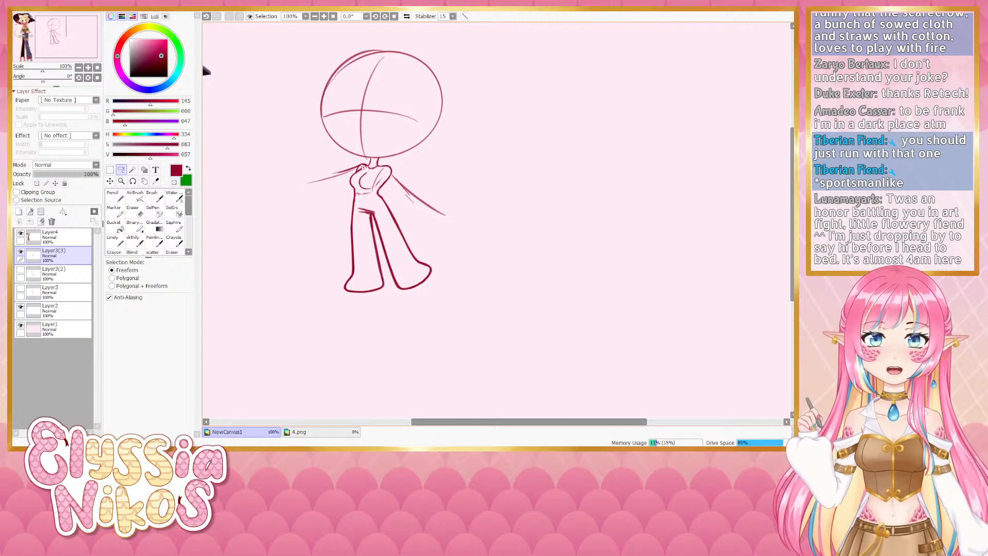
Lasso the upper torso sketch and adjust its placement with a freeform transform
{"action": "mouse_move", "coordinate": [377, 189]}
{"action": "left_mouse_down"}
{"action": "mouse_move", "coordinate": [384, 177]}
{"action": "mouse_move", "coordinate": [356, 167]}
{"action": "mouse_move", "coordinate": [365, 181]}
{"action": "left_mouse_up"}
{"action": "key", "text": "ctrl+t"}
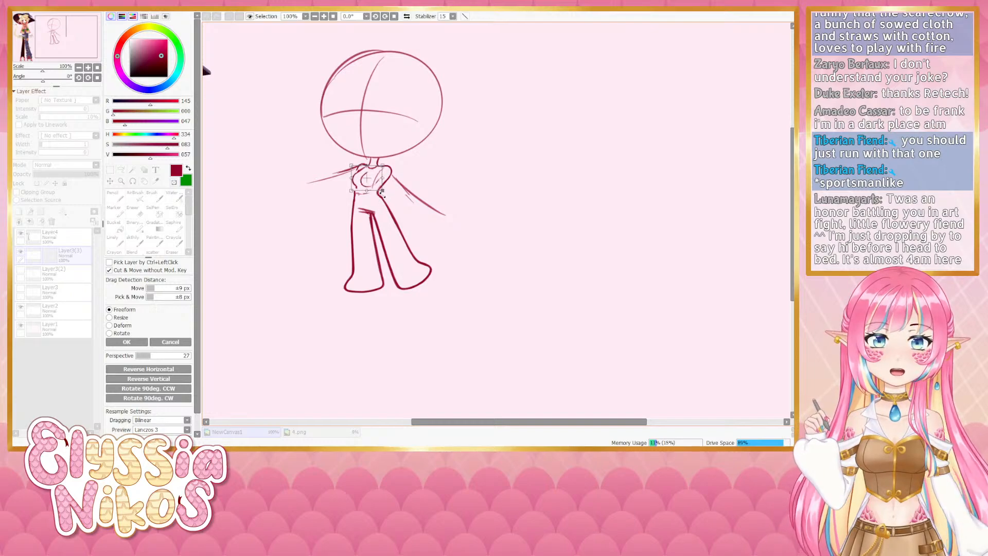
{"action": "left_click", "coordinate": [127, 342]}
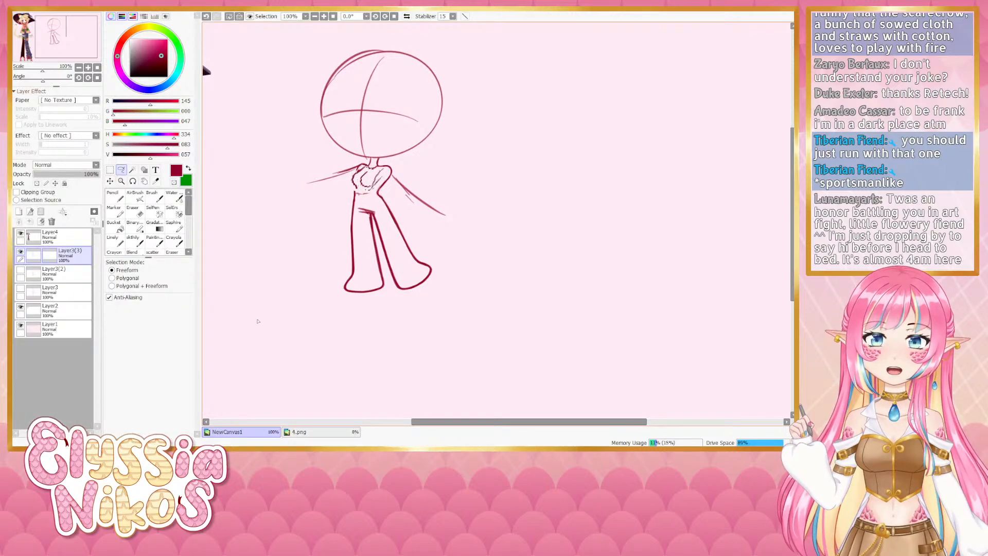
Refine the waist and hip lines below the chest with a 6 px sketching brush and the 9 px eraser, undoing rejected strokes
{"action": "left_click", "coordinate": [132, 241]}
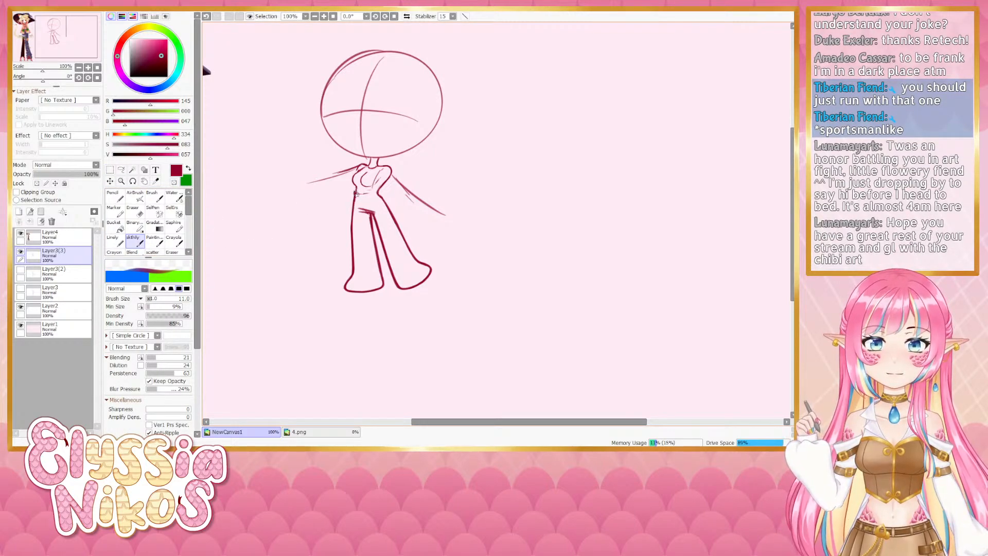
{"action": "key", "text": "ctrl+z"}
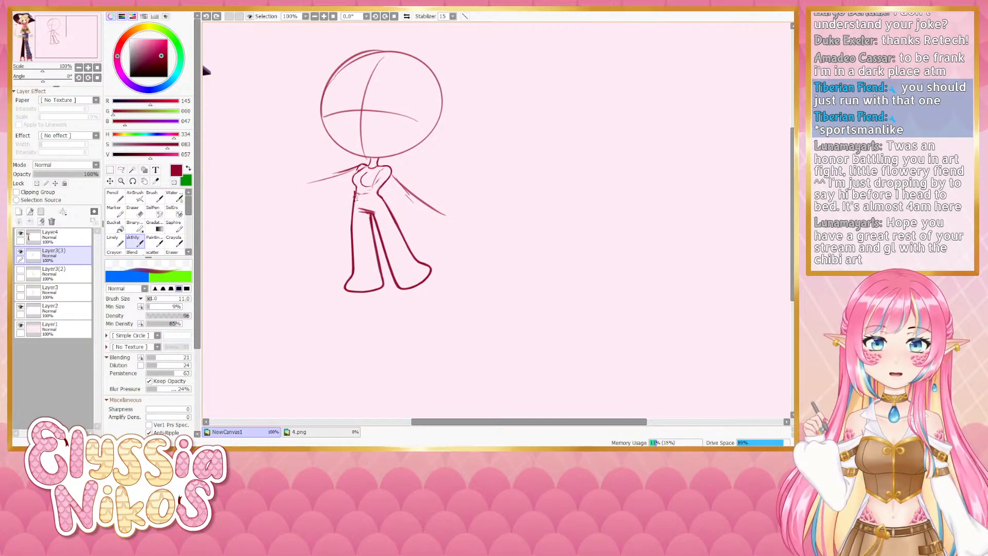
{"action": "mouse_move", "coordinate": [357, 189]}
{"action": "left_mouse_down"}
{"action": "mouse_move", "coordinate": [350, 207]}
{"action": "mouse_move", "coordinate": [379, 191]}
{"action": "left_mouse_up"}
{"action": "left_click", "coordinate": [134, 210]}
{"action": "key", "text": "ctrl+z"}
{"action": "key", "text": "ctrl+z"}
{"action": "left_click", "coordinate": [138, 240]}
{"action": "key", "text": "ctrl+z"}
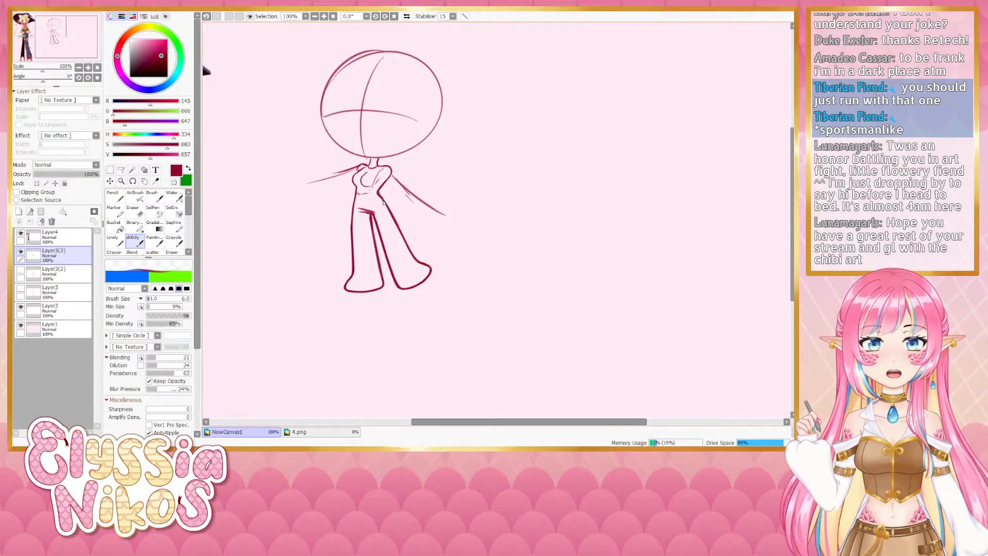
{"action": "key", "text": "e"}
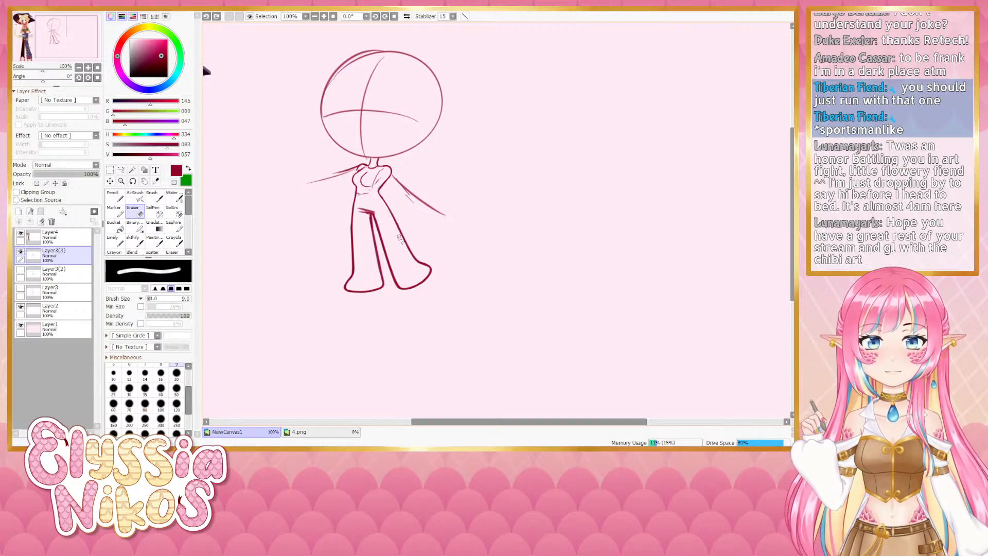
{"action": "left_click", "coordinate": [139, 241]}
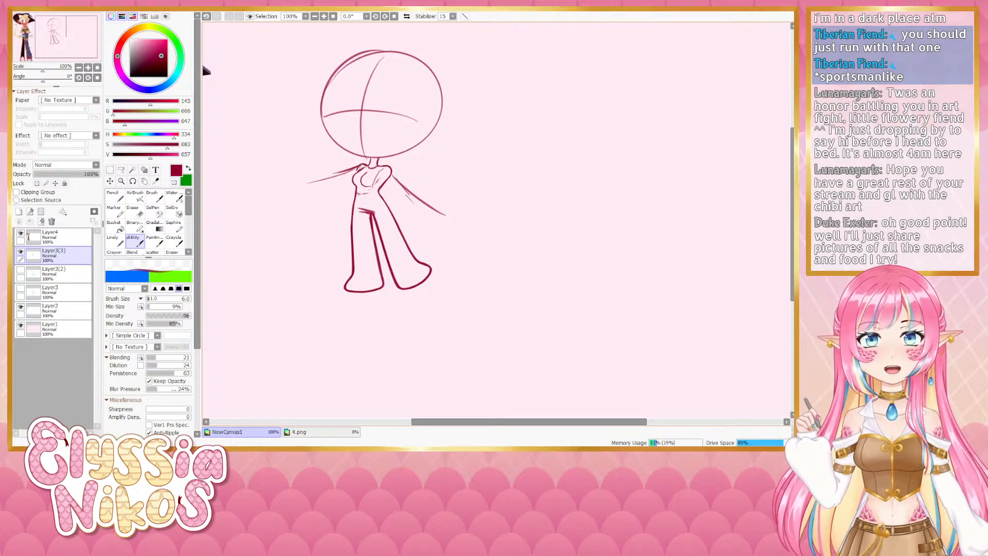
Sketch both upper arms spreading outward from the shoulders with the 6 px brush, undoing rejected strokes
{"action": "mouse_move", "coordinate": [354, 169]}
{"action": "left_mouse_down"}
{"action": "mouse_move", "coordinate": [336, 177]}
{"action": "mouse_move", "coordinate": [412, 179]}
{"action": "mouse_move", "coordinate": [409, 171]}
{"action": "mouse_move", "coordinate": [380, 180]}
{"action": "left_mouse_up"}
{"action": "key", "text": "ctrl+z"}
{"action": "key", "text": "ctrl+z"}
{"action": "key", "text": "ctrl+z"}
{"action": "key", "text": "ctrl+z"}
{"action": "key", "text": "ctrl+z"}
{"action": "key", "text": "ctrl+z"}
{"action": "key", "text": "ctrl+z"}
{"action": "key", "text": "ctrl+z"}
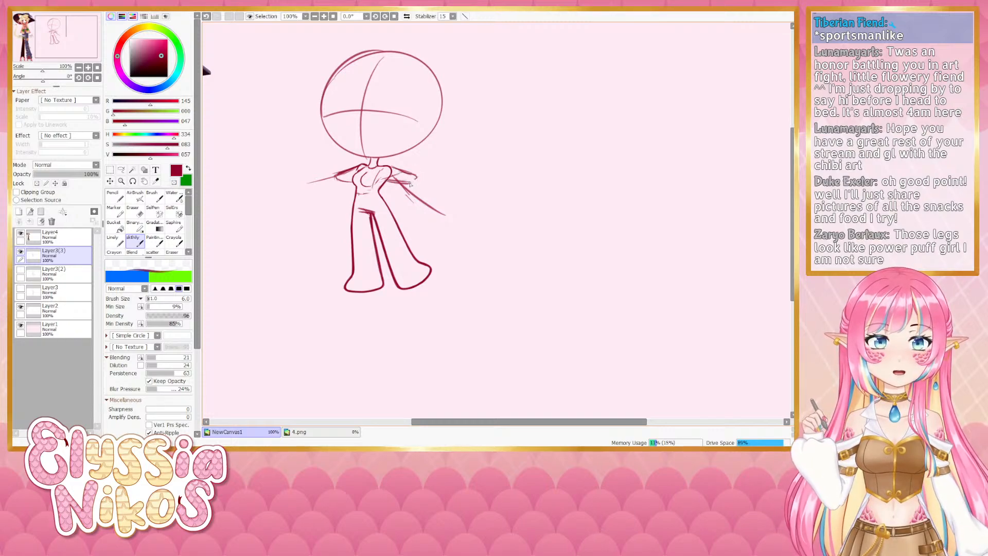
{"action": "key", "text": "ctrl+z"}
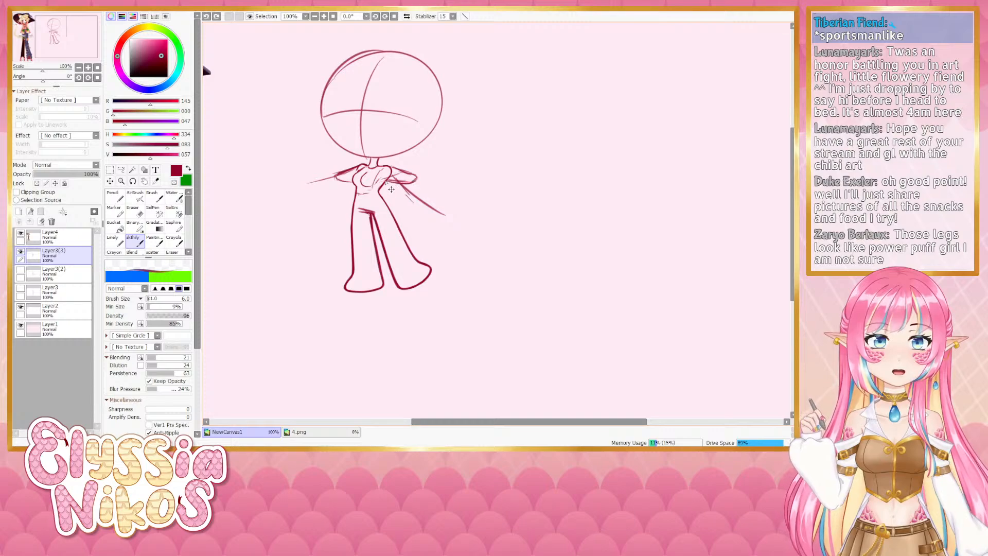
Extend both outstretched arms with flared forearms and small hands
{"action": "mouse_move", "coordinate": [411, 182]}
{"action": "left_mouse_down"}
{"action": "mouse_move", "coordinate": [394, 183]}
{"action": "mouse_move", "coordinate": [443, 171]}
{"action": "mouse_move", "coordinate": [430, 186]}
{"action": "left_mouse_up"}
{"action": "key", "text": "ctrl+z"}
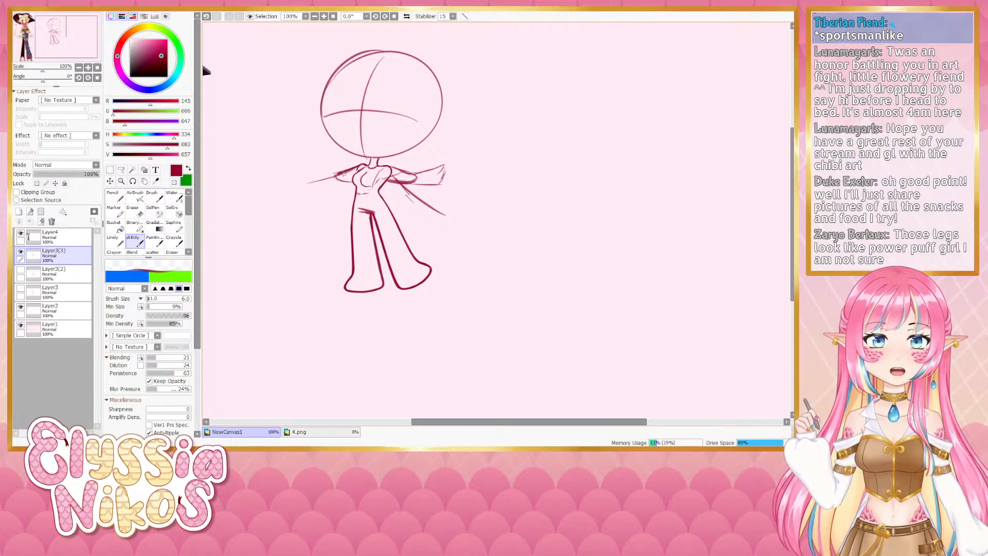
{"action": "mouse_move", "coordinate": [344, 173]}
{"action": "left_mouse_down"}
{"action": "mouse_move", "coordinate": [316, 163]}
{"action": "mouse_move", "coordinate": [314, 176]}
{"action": "mouse_move", "coordinate": [312, 165]}
{"action": "mouse_move", "coordinate": [335, 180]}
{"action": "left_mouse_up"}
{"action": "key", "text": "ctrl+z"}
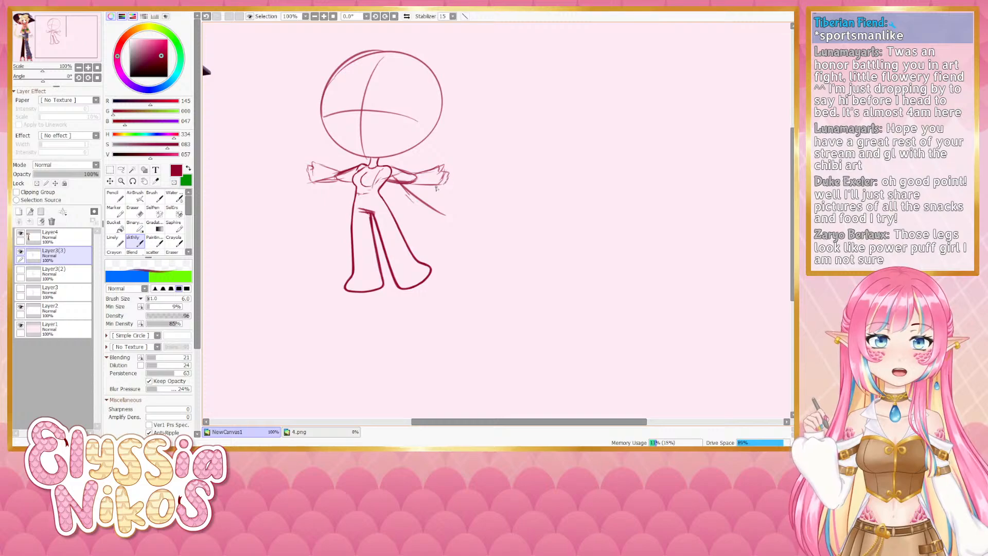
Erase the old slanted arm guideline and stray shoulder lines with the 9 px eraser
{"action": "key", "text": "e"}
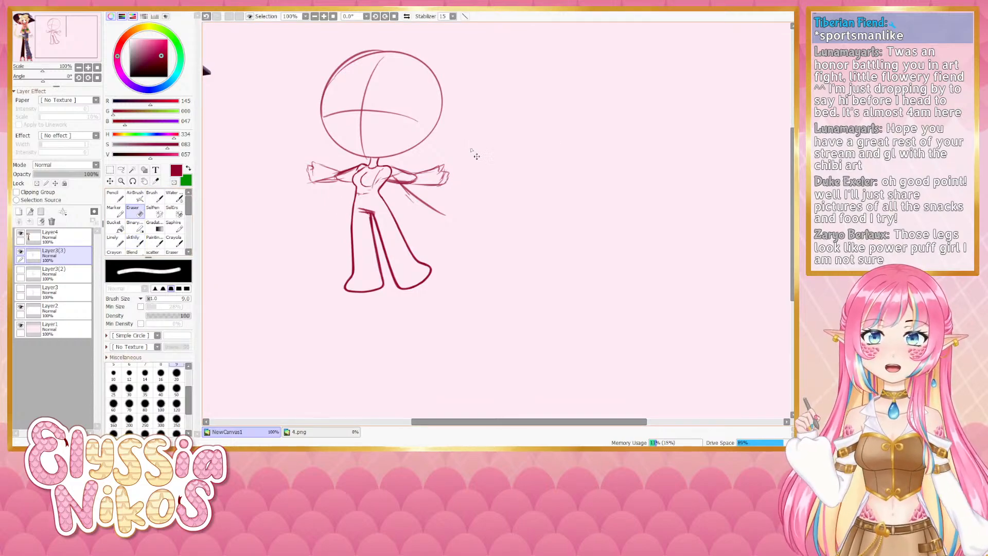
{"action": "left_click_drag", "start_coordinate": [440, 224], "coordinate": [453, 224], "text": "ctrl+alt"}
{"action": "mouse_move", "coordinate": [399, 186]}
{"action": "left_mouse_down"}
{"action": "mouse_move", "coordinate": [451, 217]}
{"action": "mouse_move", "coordinate": [440, 214]}
{"action": "mouse_move", "coordinate": [469, 216]}
{"action": "mouse_move", "coordinate": [392, 178]}
{"action": "left_mouse_up"}
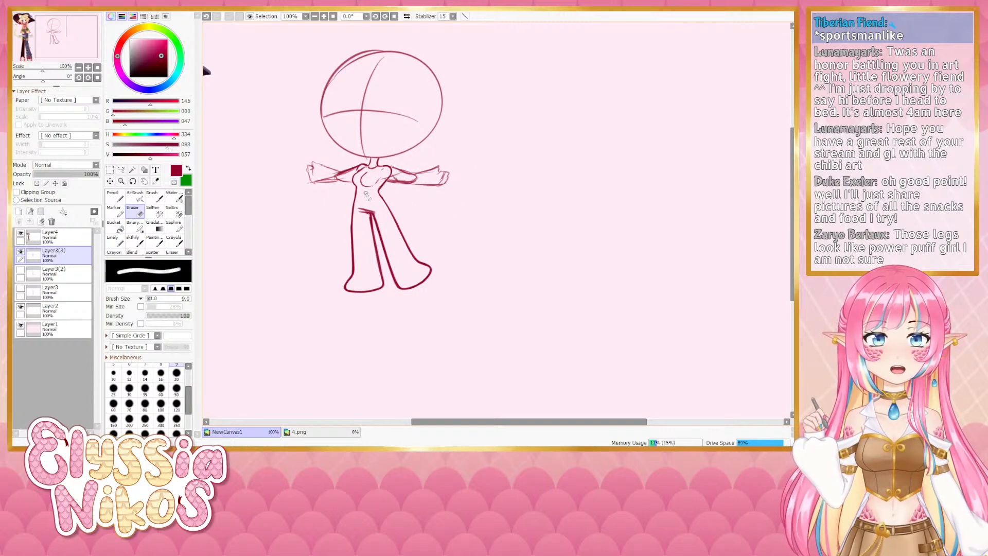
{"action": "key", "text": "ctrl+z"}
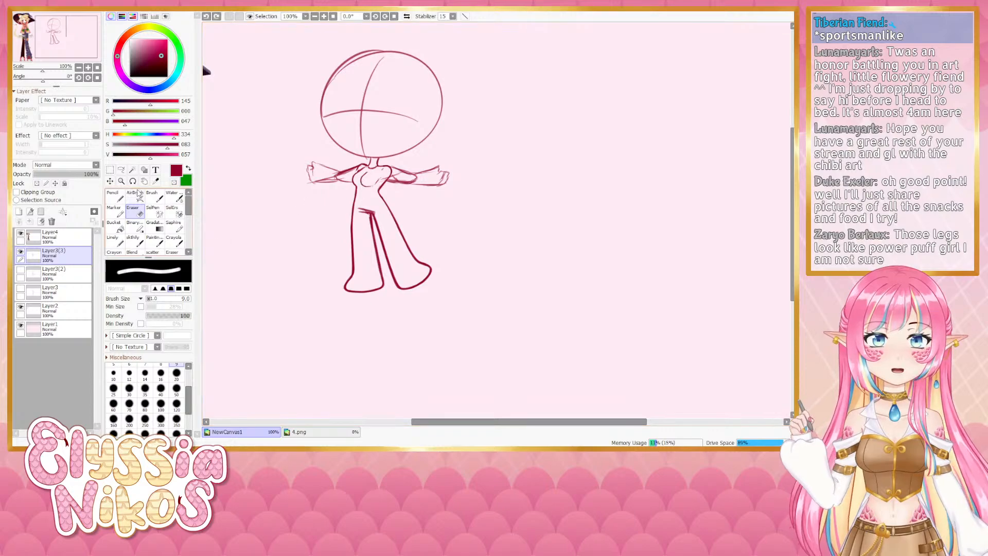
Lasso the curved chest line and reshape it with a Deform transform
{"action": "key", "text": "a"}
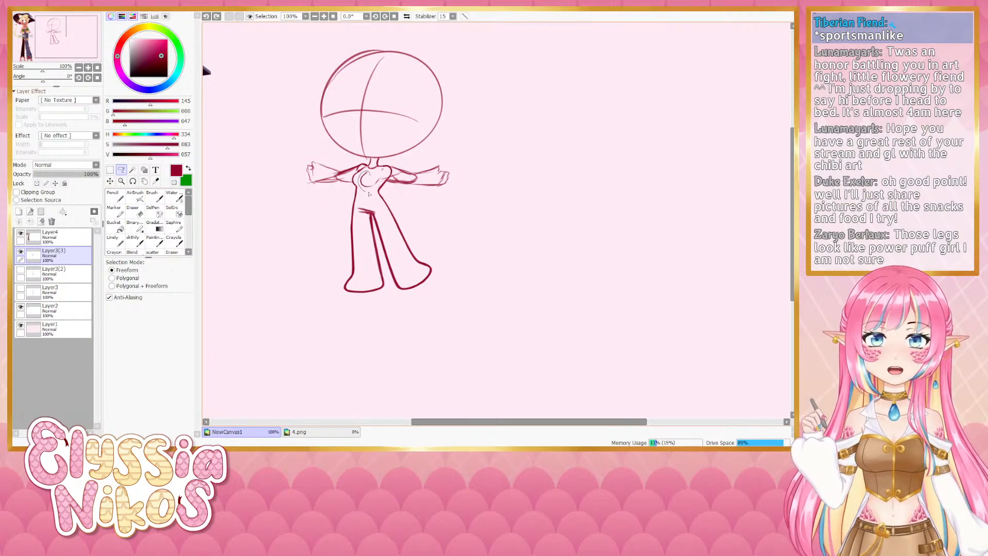
{"action": "left_click_drag", "start_coordinate": [381, 181], "coordinate": [372, 181]}
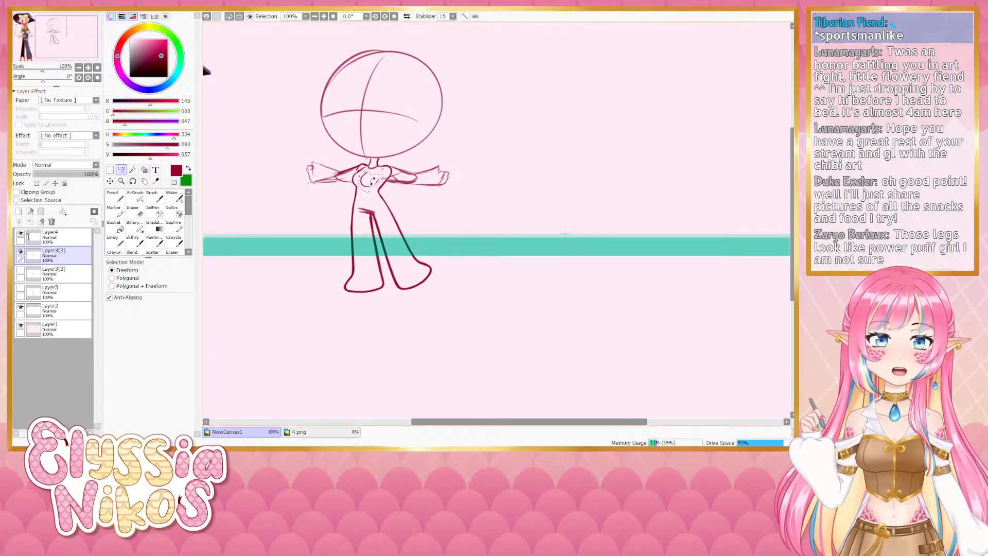
{"action": "key", "text": "ctrl+t"}
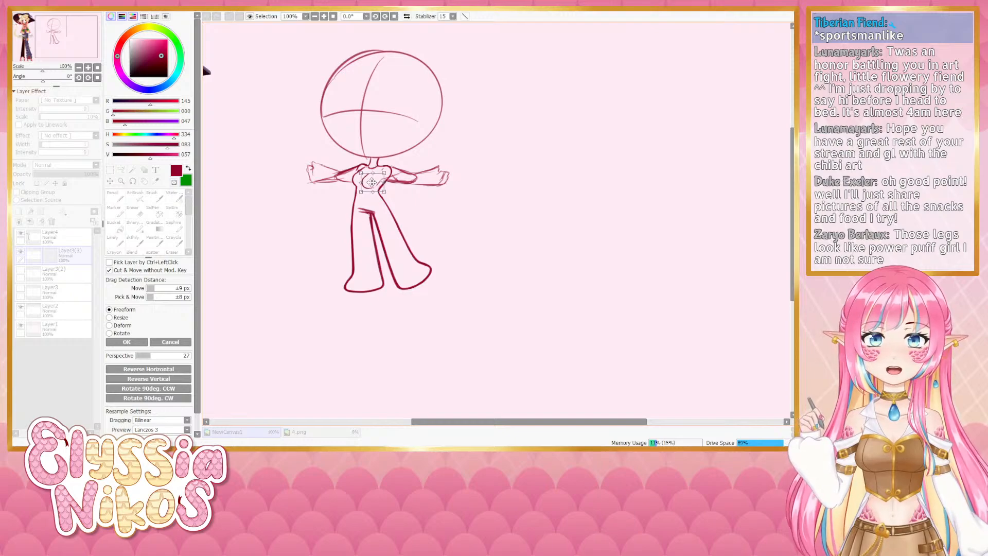
{"action": "left_click", "coordinate": [122, 325]}
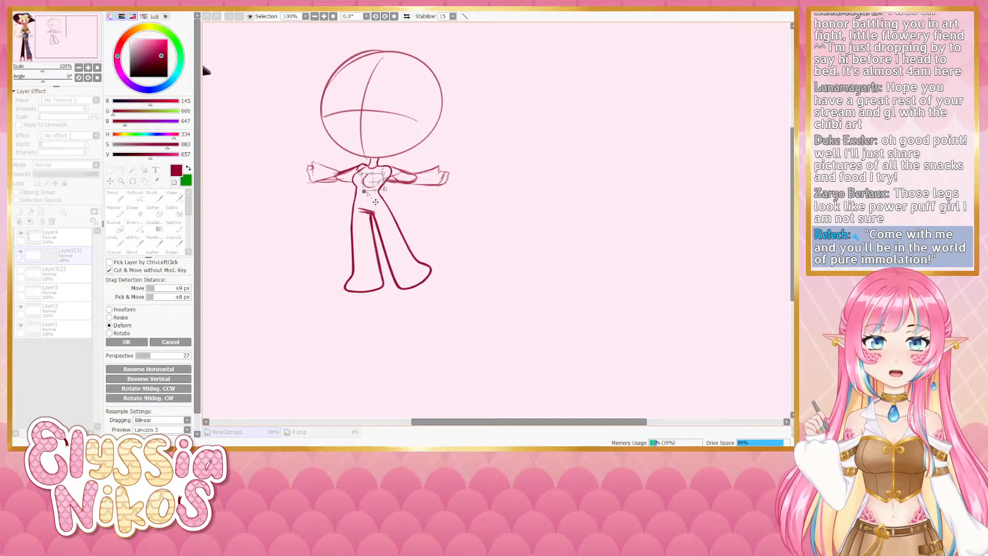
{"action": "left_click", "coordinate": [128, 341]}
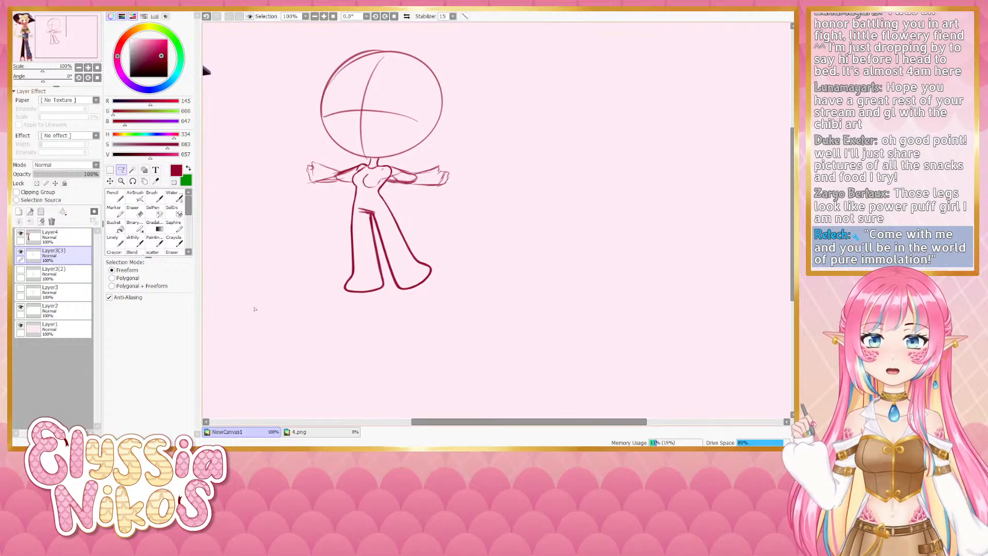
Compare the chibi's pose with the reference, and redraw the outline of the arm nearest the reference with a 7 px brush
{"action": "left_click", "coordinate": [78, 67]}
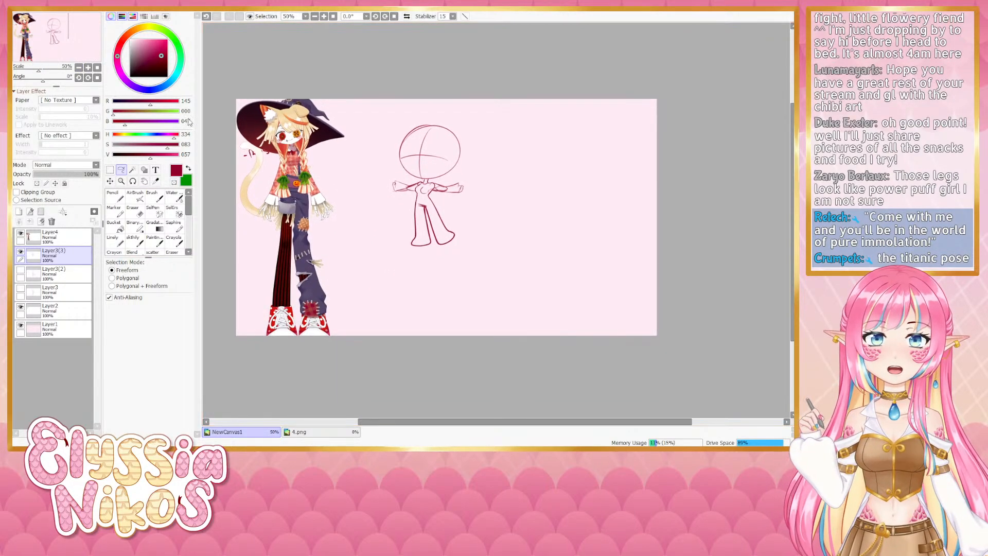
{"action": "left_click", "coordinate": [87, 67]}
{"action": "left_click_drag", "start_coordinate": [344, 230], "coordinate": [371, 238]}
{"action": "left_click", "coordinate": [78, 68]}
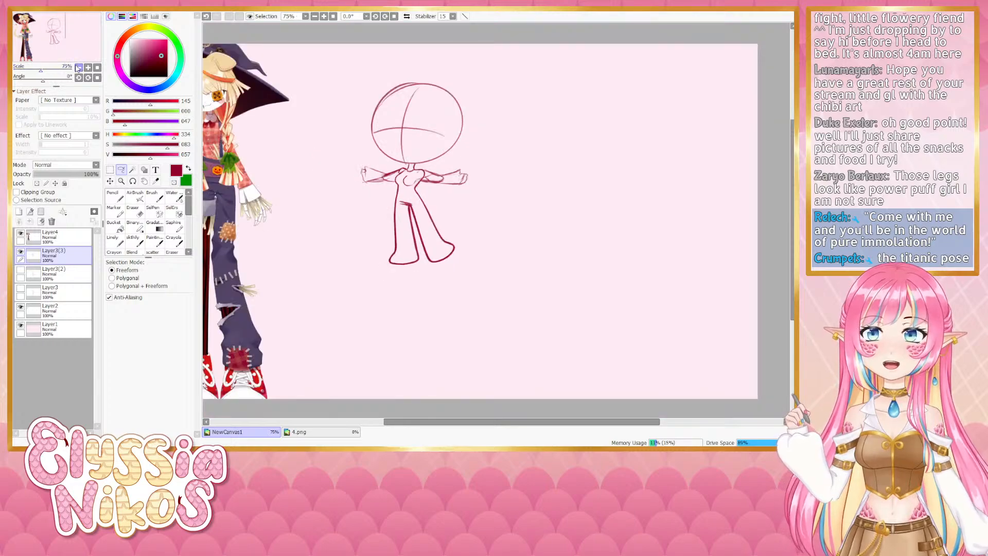
{"action": "left_click", "coordinate": [87, 67]}
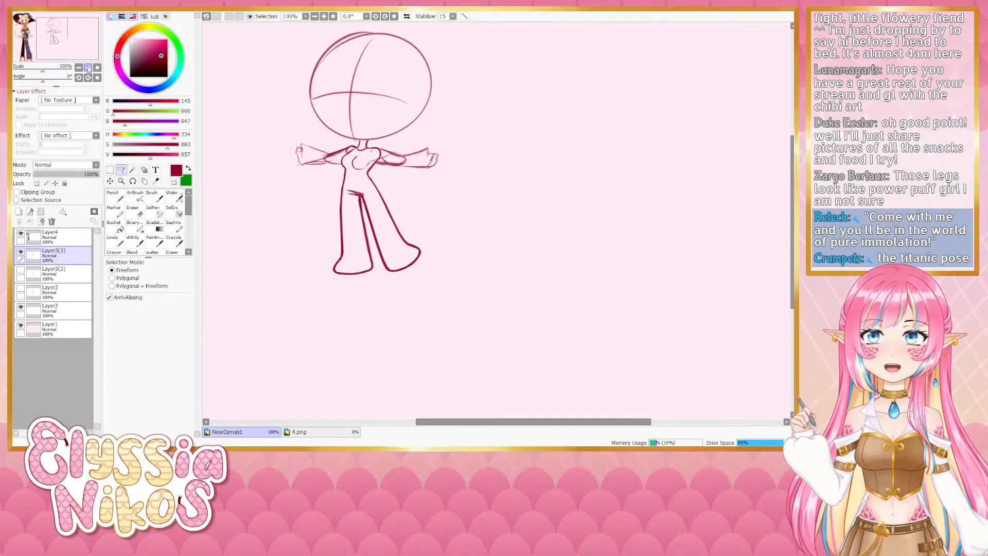
{"action": "left_click", "coordinate": [133, 241]}
{"action": "left_click", "coordinate": [87, 67]}
{"action": "mouse_move", "coordinate": [278, 170]}
{"action": "left_mouse_down"}
{"action": "mouse_move", "coordinate": [342, 195]}
{"action": "mouse_move", "coordinate": [329, 166]}
{"action": "left_mouse_up"}
{"action": "left_click", "coordinate": [78, 68]}
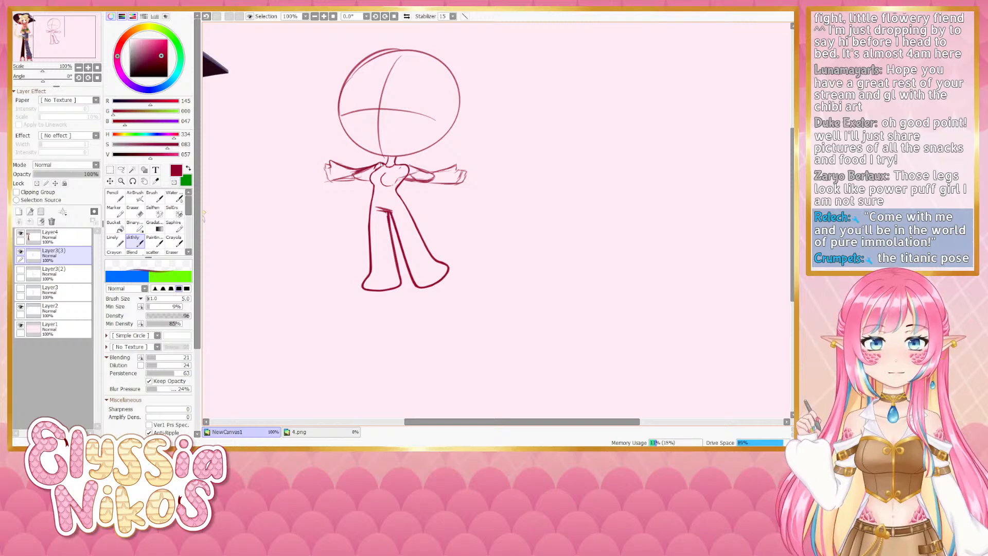
{"action": "key", "text": "]"}
{"action": "key", "text": "]"}
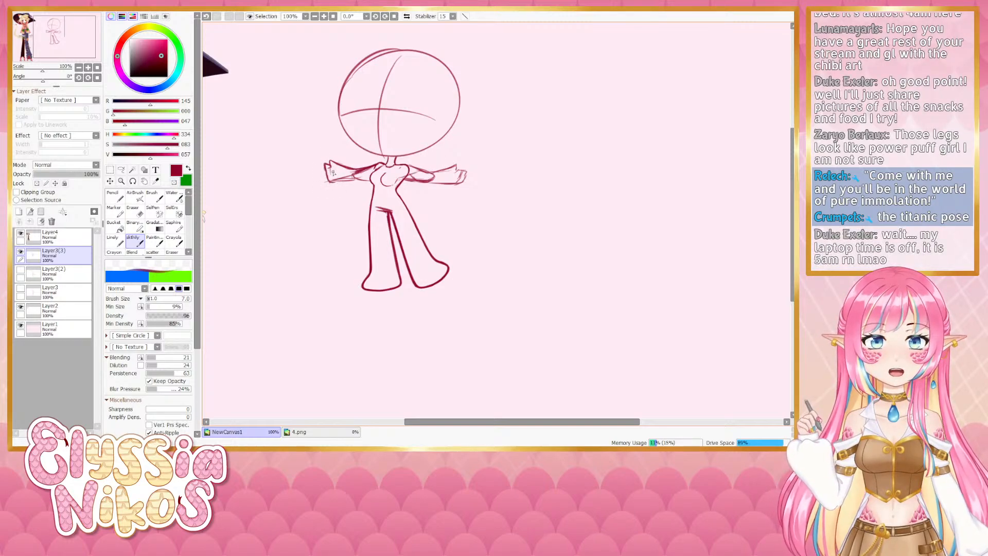
{"action": "key", "text": "ctrl+z"}
{"action": "left_click_drag", "start_coordinate": [332, 183], "coordinate": [374, 181]}
{"action": "left_click_drag", "start_coordinate": [550, 165], "coordinate": [525, 108]}
{"action": "left_click_drag", "start_coordinate": [525, 110], "coordinate": [508, 160]}
{"action": "left_click_drag", "start_coordinate": [498, 164], "coordinate": [469, 255]}
{"action": "key", "text": "ctrl+z"}
{"action": "key", "text": "ctrl+z"}
{"action": "key", "text": "ctrl+z"}
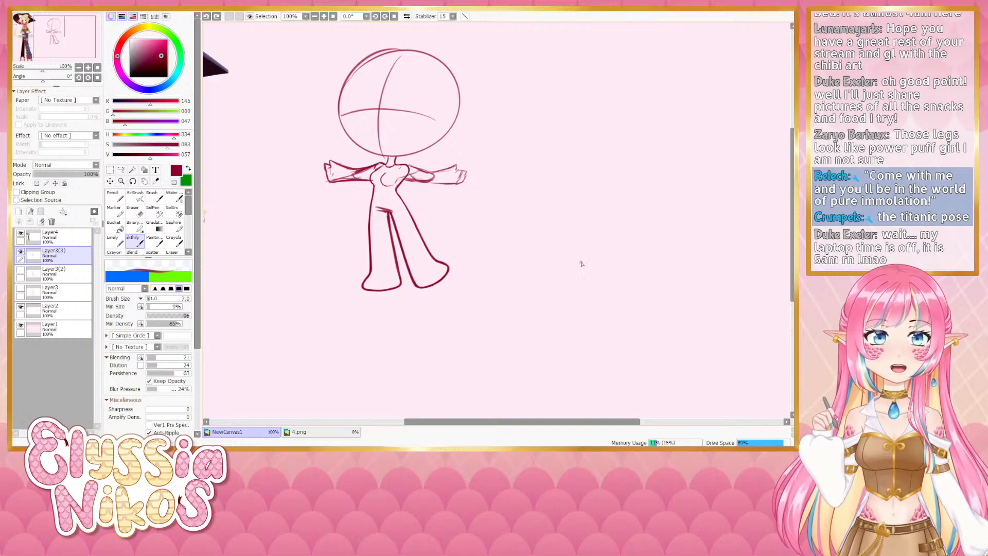
Sketch a tall, peaked flame-like outline beside the figure, away from the reference, with a small oval inside its curl and curves near the leg
{"action": "mouse_move", "coordinate": [575, 267]}
{"action": "left_mouse_down"}
{"action": "mouse_move", "coordinate": [607, 236]}
{"action": "mouse_move", "coordinate": [563, 107]}
{"action": "mouse_move", "coordinate": [481, 205]}
{"action": "mouse_move", "coordinate": [471, 252]}
{"action": "mouse_move", "coordinate": [483, 261]}
{"action": "left_mouse_up"}
{"action": "key", "text": "ctrl+z"}
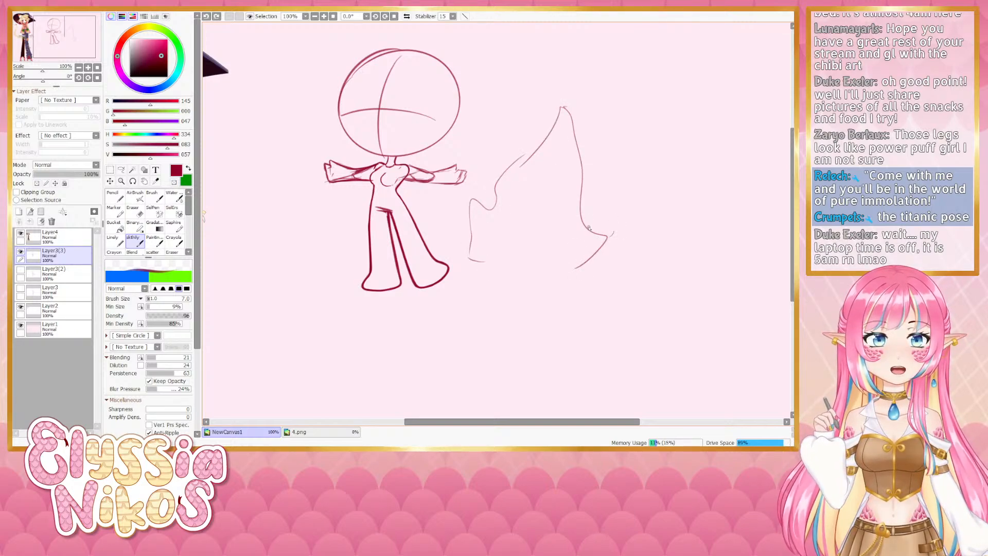
{"action": "mouse_move", "coordinate": [597, 232]}
{"action": "left_mouse_down"}
{"action": "mouse_move", "coordinate": [620, 216]}
{"action": "mouse_move", "coordinate": [602, 248]}
{"action": "mouse_move", "coordinate": [575, 268]}
{"action": "left_mouse_up"}
{"action": "left_click_drag", "start_coordinate": [596, 208], "coordinate": [598, 225]}
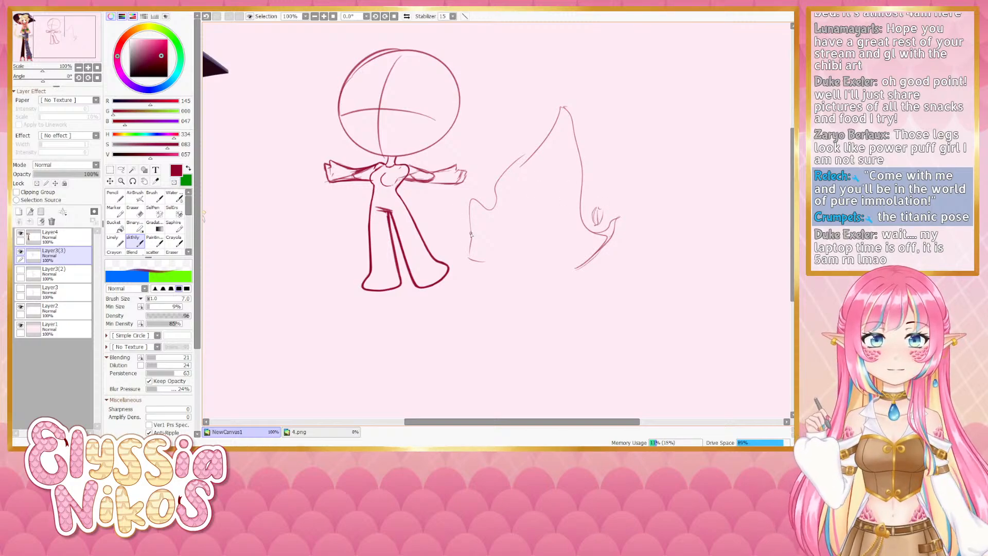
{"action": "mouse_move", "coordinate": [471, 234]}
{"action": "left_mouse_down"}
{"action": "mouse_move", "coordinate": [434, 213]}
{"action": "mouse_move", "coordinate": [422, 233]}
{"action": "mouse_move", "coordinate": [463, 244]}
{"action": "left_mouse_up"}
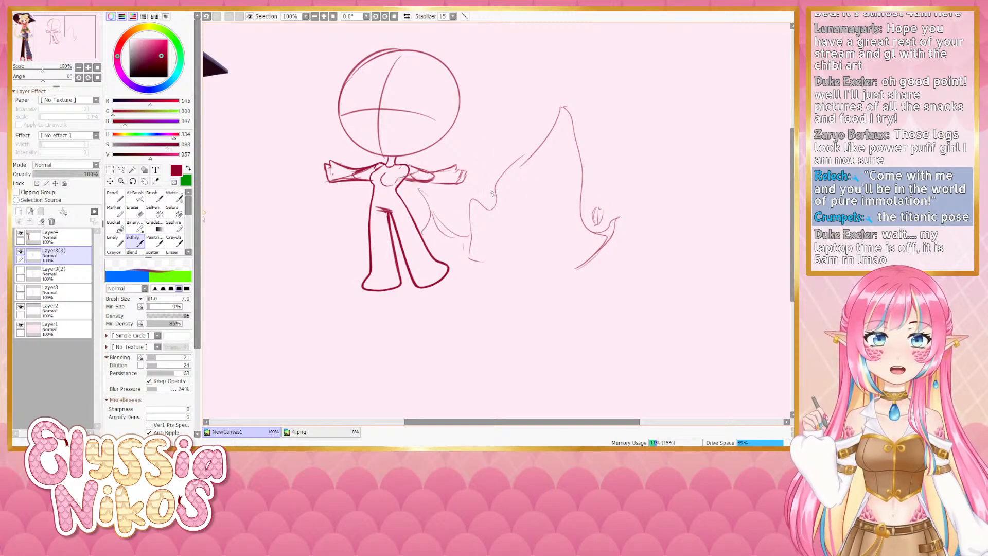
Continue the wavy flame-like outline upward beside the head and join it to the tall peak, undoing rejected strokes
{"action": "left_click_drag", "start_coordinate": [493, 125], "coordinate": [492, 88]}
{"action": "key", "text": "ctrl+z"}
{"action": "mouse_move", "coordinate": [490, 35]}
{"action": "left_mouse_down"}
{"action": "mouse_move", "coordinate": [494, 76]}
{"action": "mouse_move", "coordinate": [510, 109]}
{"action": "mouse_move", "coordinate": [520, 106]}
{"action": "mouse_move", "coordinate": [499, 146]}
{"action": "left_mouse_up"}
{"action": "left_click_drag", "start_coordinate": [503, 153], "coordinate": [509, 176]}
{"action": "key", "text": "ctrl+z"}
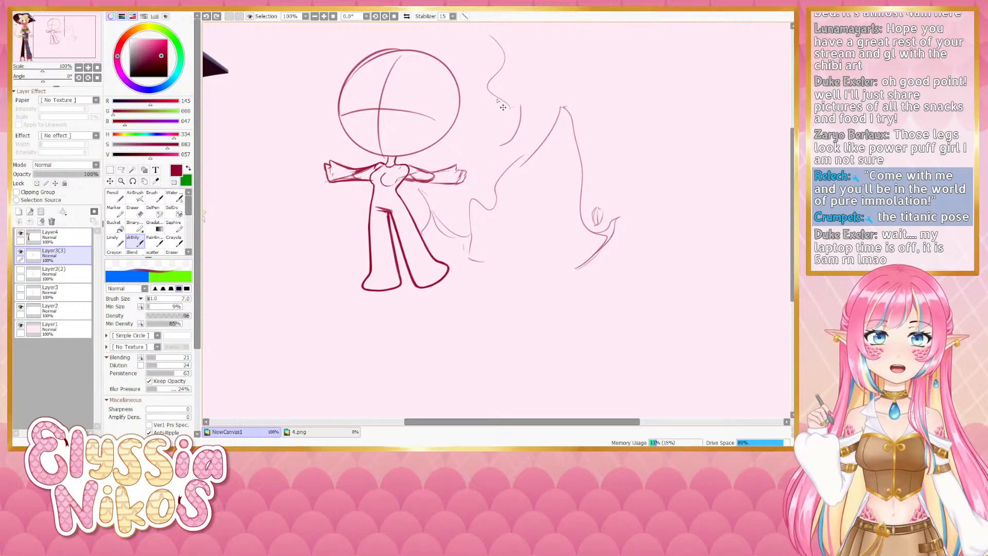
{"action": "key", "text": "ctrl+z"}
{"action": "left_click_drag", "start_coordinate": [521, 122], "coordinate": [535, 153]}
{"action": "left_click_drag", "start_coordinate": [483, 38], "coordinate": [438, 103]}
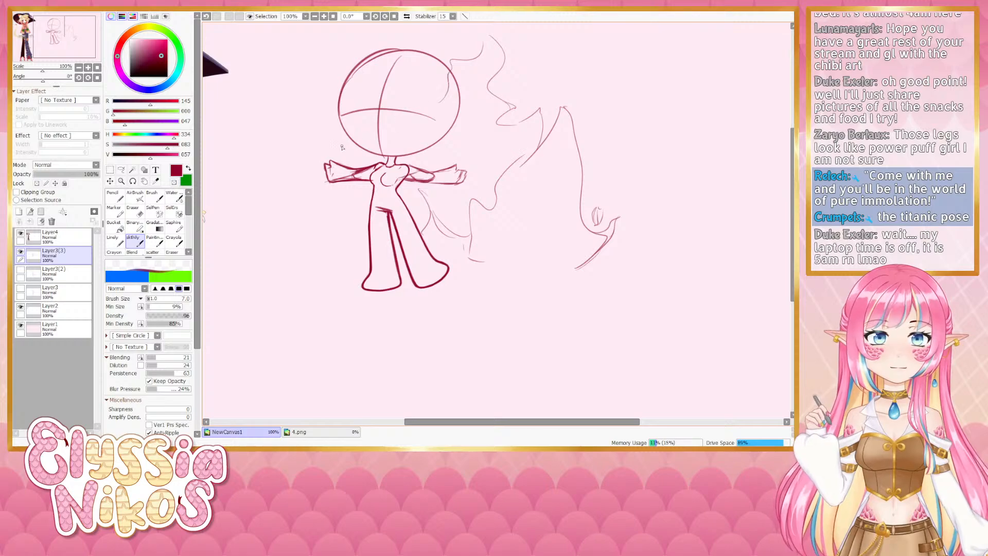
Sketch a matching wavy flame-like outline between the chibi and the reference, from the head down to the legs, undoing rejected strokes
{"action": "mouse_move", "coordinate": [349, 137]}
{"action": "left_mouse_down"}
{"action": "mouse_move", "coordinate": [340, 89]}
{"action": "mouse_move", "coordinate": [338, 54]}
{"action": "mouse_move", "coordinate": [322, 40]}
{"action": "mouse_move", "coordinate": [298, 72]}
{"action": "left_mouse_up"}
{"action": "key", "text": "ctrl+z"}
{"action": "key", "text": "ctrl+z"}
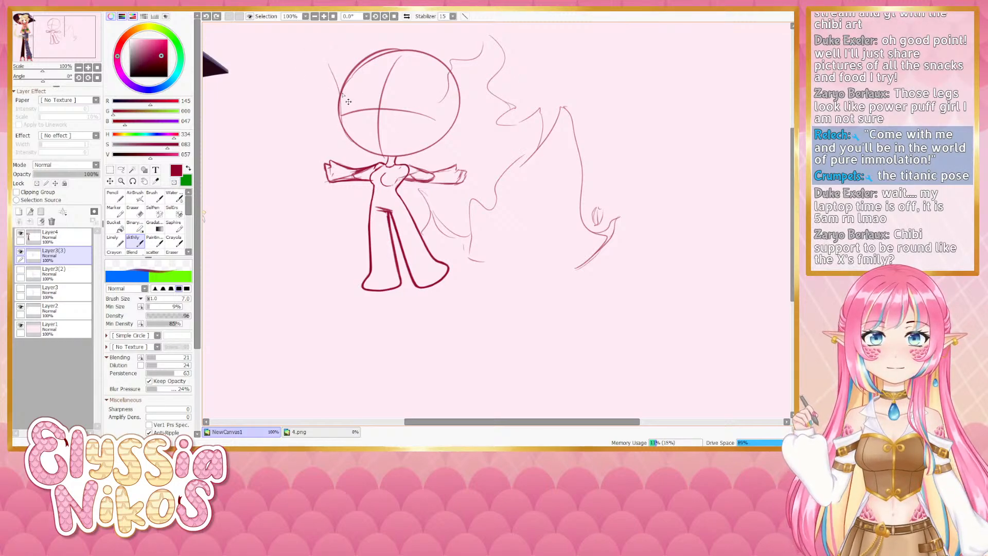
{"action": "mouse_move", "coordinate": [343, 114]}
{"action": "left_mouse_down"}
{"action": "mouse_move", "coordinate": [313, 106]}
{"action": "mouse_move", "coordinate": [296, 61]}
{"action": "mouse_move", "coordinate": [275, 58]}
{"action": "mouse_move", "coordinate": [264, 36]}
{"action": "left_mouse_up"}
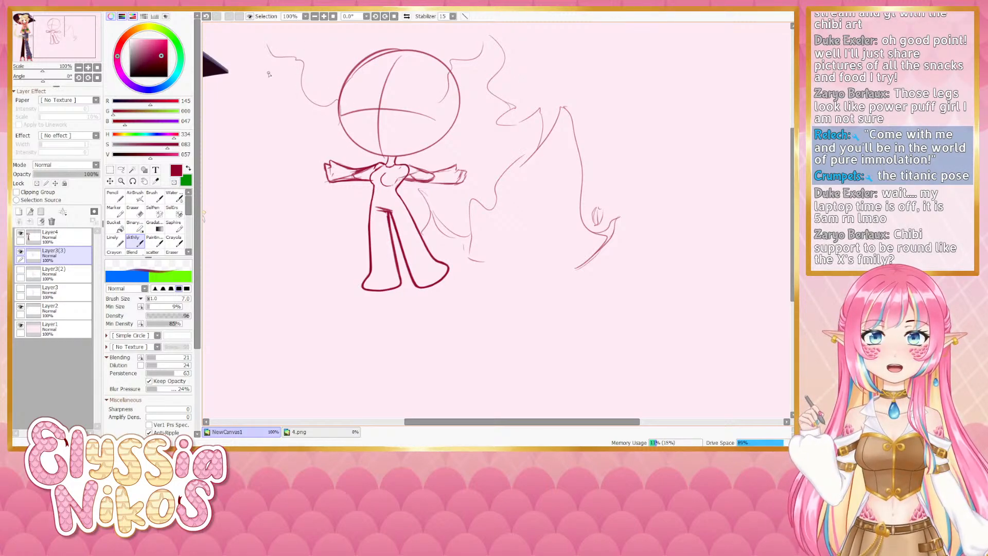
{"action": "left_click_drag", "start_coordinate": [275, 176], "coordinate": [372, 209]}
{"action": "mouse_move", "coordinate": [369, 90]}
{"action": "left_mouse_down"}
{"action": "mouse_move", "coordinate": [354, 136]}
{"action": "mouse_move", "coordinate": [377, 124]}
{"action": "mouse_move", "coordinate": [382, 164]}
{"action": "mouse_move", "coordinate": [323, 215]}
{"action": "mouse_move", "coordinate": [355, 221]}
{"action": "mouse_move", "coordinate": [337, 226]}
{"action": "mouse_move", "coordinate": [384, 224]}
{"action": "mouse_move", "coordinate": [361, 242]}
{"action": "mouse_move", "coordinate": [359, 280]}
{"action": "left_mouse_up"}
{"action": "key", "text": "ctrl+z"}
{"action": "key", "text": "ctrl+z"}
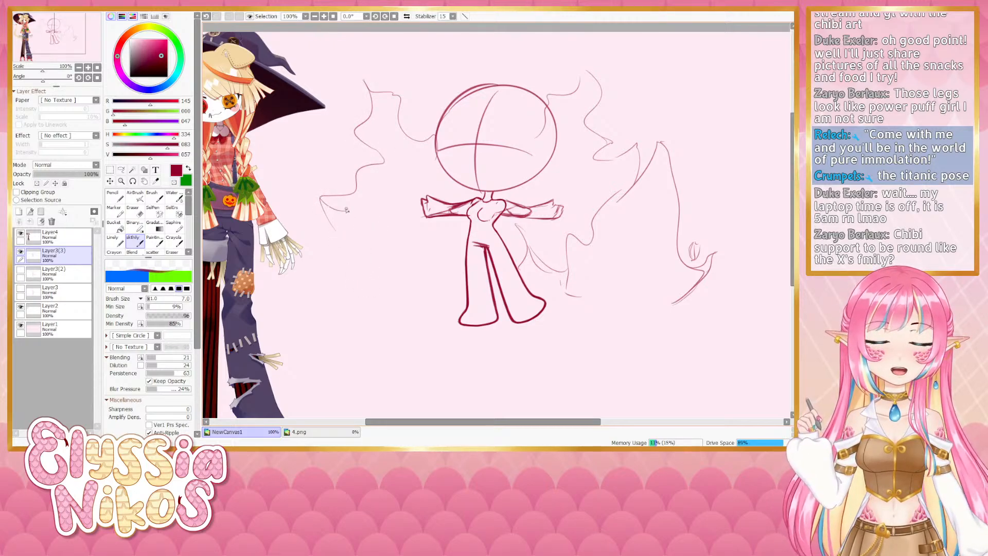
{"action": "mouse_move", "coordinate": [339, 181]}
{"action": "left_mouse_down"}
{"action": "mouse_move", "coordinate": [315, 194]}
{"action": "mouse_move", "coordinate": [350, 222]}
{"action": "mouse_move", "coordinate": [336, 216]}
{"action": "mouse_move", "coordinate": [349, 262]}
{"action": "mouse_move", "coordinate": [419, 280]}
{"action": "left_mouse_up"}
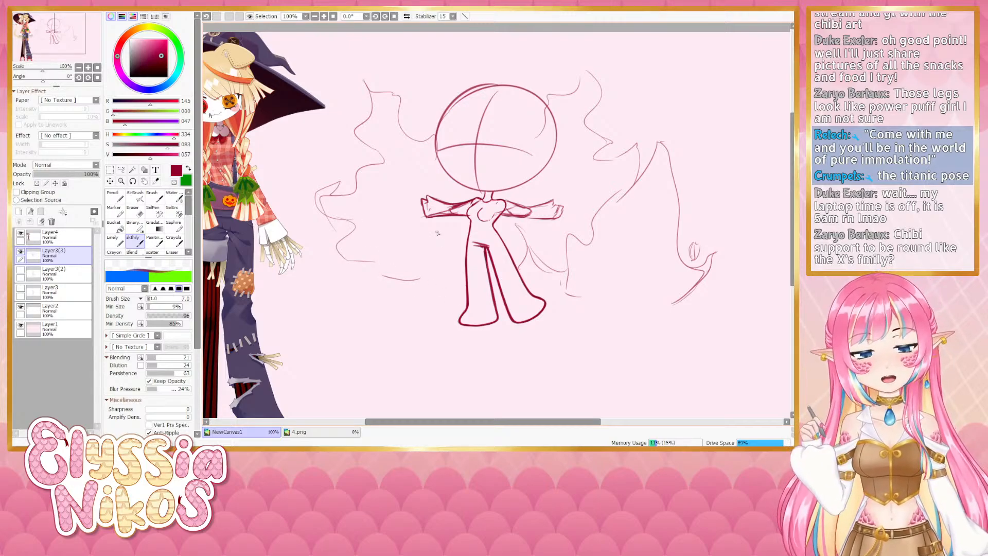
{"action": "mouse_move", "coordinate": [414, 258]}
{"action": "left_mouse_down"}
{"action": "mouse_move", "coordinate": [398, 245]}
{"action": "mouse_move", "coordinate": [403, 254]}
{"action": "left_mouse_up"}
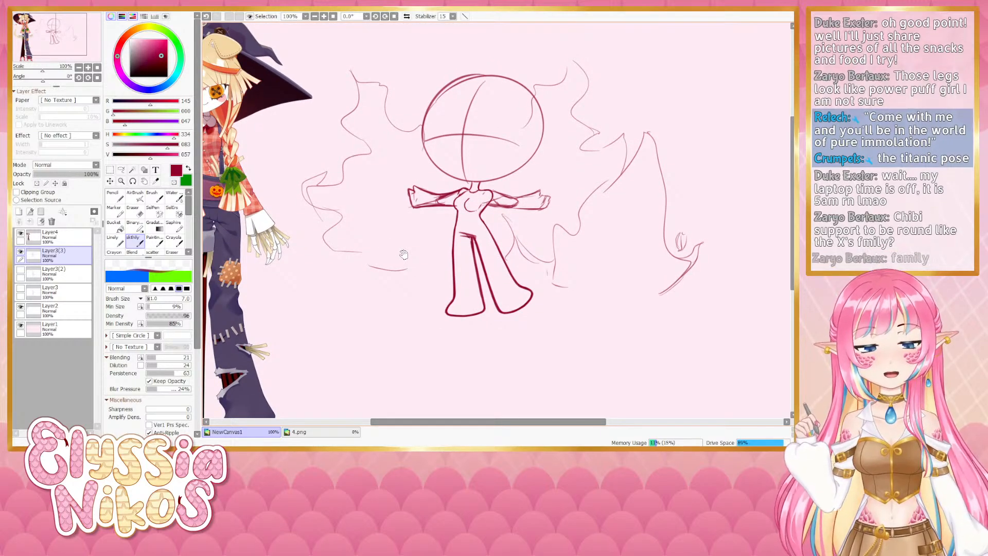
Sketch crossing wavy flame lines at the base between the reference and the chibi's legs, undoing rejected strokes
{"action": "mouse_move", "coordinate": [357, 264]}
{"action": "left_mouse_down"}
{"action": "mouse_move", "coordinate": [382, 264]}
{"action": "mouse_move", "coordinate": [509, 211]}
{"action": "mouse_move", "coordinate": [514, 136]}
{"action": "mouse_move", "coordinate": [388, 242]}
{"action": "mouse_move", "coordinate": [371, 282]}
{"action": "mouse_move", "coordinate": [291, 325]}
{"action": "mouse_move", "coordinate": [425, 327]}
{"action": "left_mouse_up"}
{"action": "key", "text": "ctrl+z"}
{"action": "mouse_move", "coordinate": [383, 272]}
{"action": "left_mouse_down"}
{"action": "mouse_move", "coordinate": [357, 287]}
{"action": "mouse_move", "coordinate": [335, 283]}
{"action": "mouse_move", "coordinate": [390, 309]}
{"action": "mouse_move", "coordinate": [464, 318]}
{"action": "left_mouse_up"}
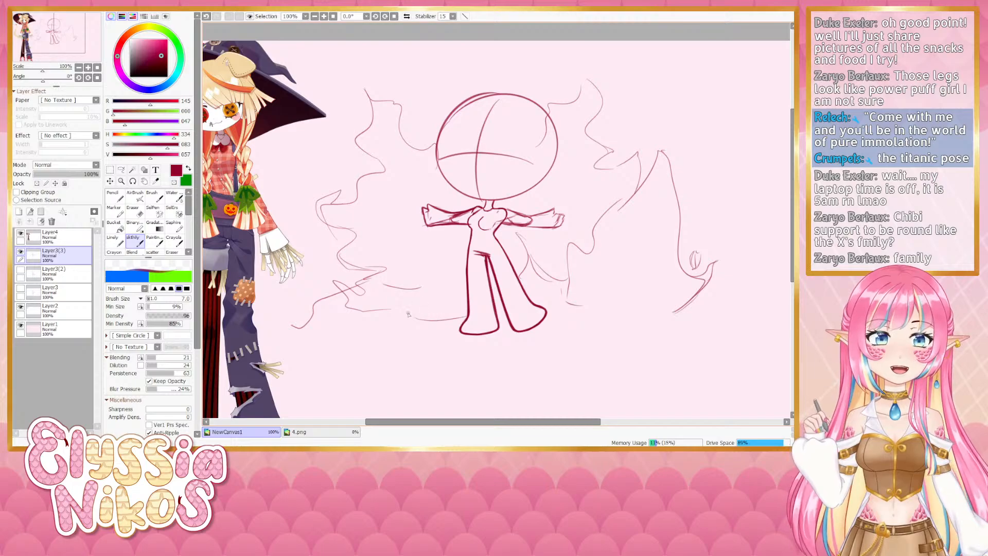
{"action": "mouse_move", "coordinate": [311, 309]}
{"action": "left_mouse_down"}
{"action": "mouse_move", "coordinate": [309, 250]}
{"action": "mouse_move", "coordinate": [401, 311]}
{"action": "left_mouse_up"}
{"action": "key", "text": "ctrl+z"}
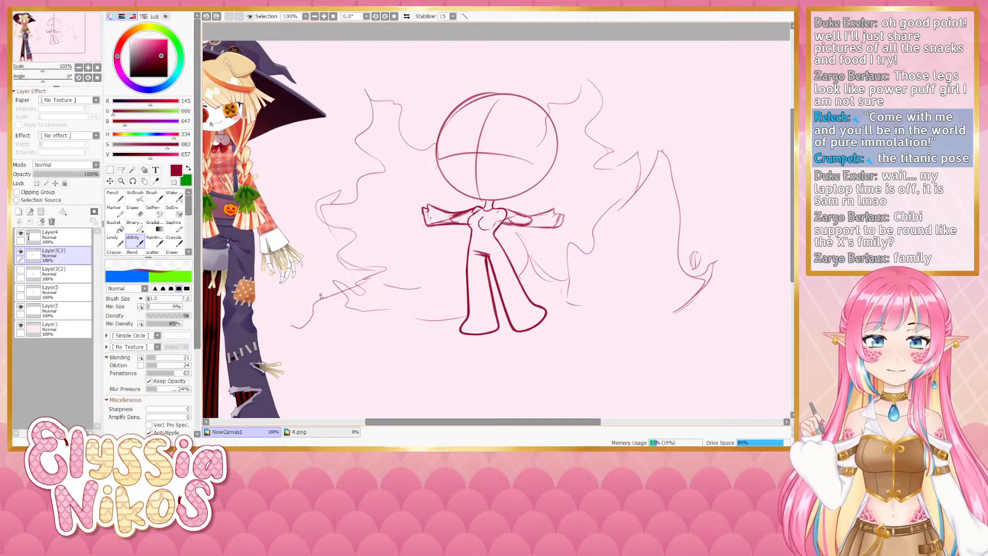
{"action": "left_click_drag", "start_coordinate": [295, 297], "coordinate": [319, 286]}
{"action": "left_click_drag", "start_coordinate": [318, 276], "coordinate": [394, 319]}
{"action": "mouse_move", "coordinate": [425, 281]}
{"action": "left_mouse_down"}
{"action": "mouse_move", "coordinate": [387, 263]}
{"action": "mouse_move", "coordinate": [414, 291]}
{"action": "left_mouse_up"}
{"action": "mouse_move", "coordinate": [466, 234]}
{"action": "left_mouse_down"}
{"action": "mouse_move", "coordinate": [521, 226]}
{"action": "mouse_move", "coordinate": [448, 227]}
{"action": "left_mouse_up"}
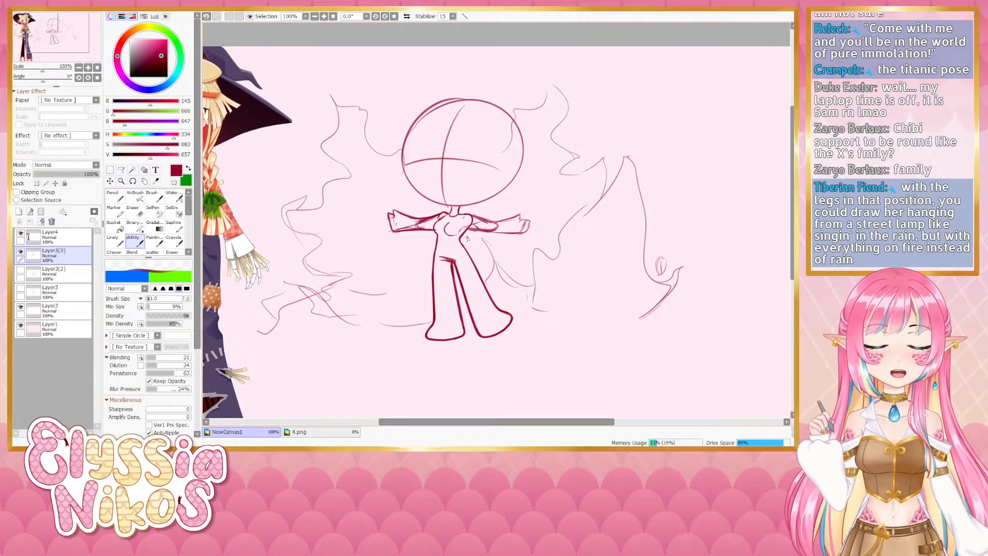
Rework the outline of the chibi's arm and hand away from the reference, undoing rejected strokes
{"action": "key", "text": "ctrl+z"}
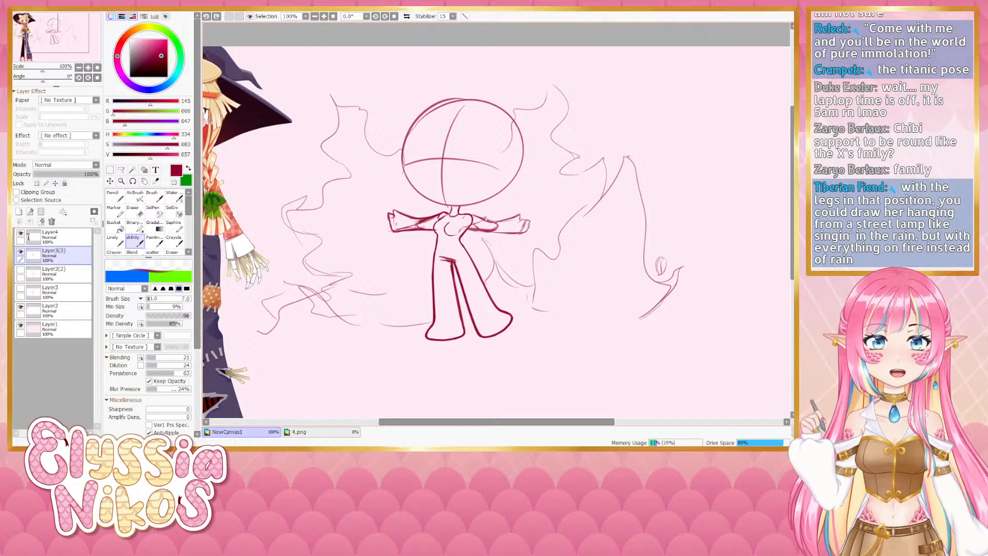
{"action": "key", "text": "ctrl+z"}
{"action": "mouse_move", "coordinate": [476, 218]}
{"action": "left_mouse_down"}
{"action": "mouse_move", "coordinate": [513, 215]}
{"action": "mouse_move", "coordinate": [501, 229]}
{"action": "mouse_move", "coordinate": [492, 221]}
{"action": "mouse_move", "coordinate": [526, 220]}
{"action": "left_mouse_up"}
{"action": "key", "text": "ctrl+z"}
{"action": "key", "text": "ctrl+z"}
{"action": "key", "text": "ctrl+z"}
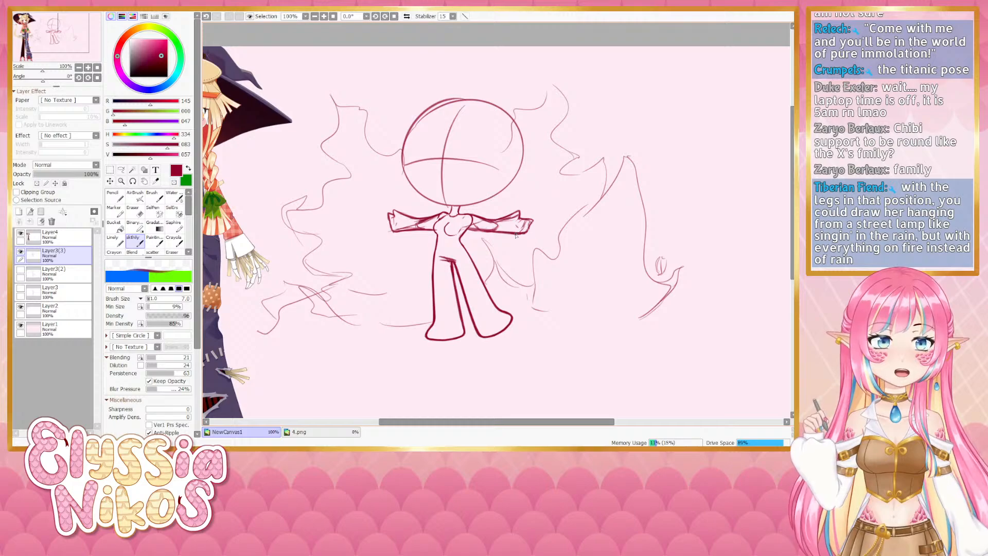
{"action": "key", "text": "ctrl+z"}
{"action": "left_click_drag", "start_coordinate": [506, 239], "coordinate": [533, 225]}
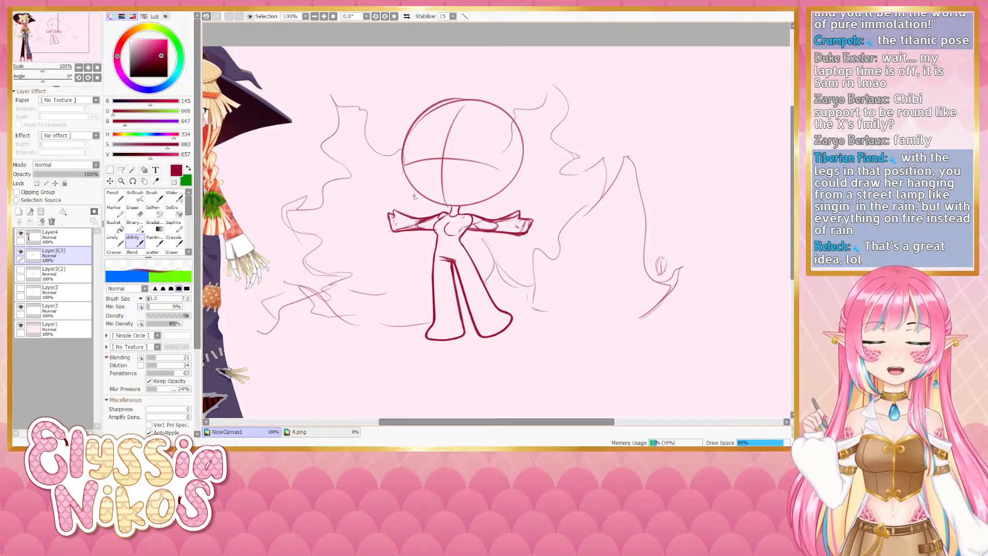
Try sketching a small curl above the shoulder nearest the reference and a jagged, ragged shape above the opposite arm
{"action": "left_click_drag", "start_coordinate": [414, 196], "coordinate": [433, 214]}
{"action": "key", "text": "ctrl+z"}
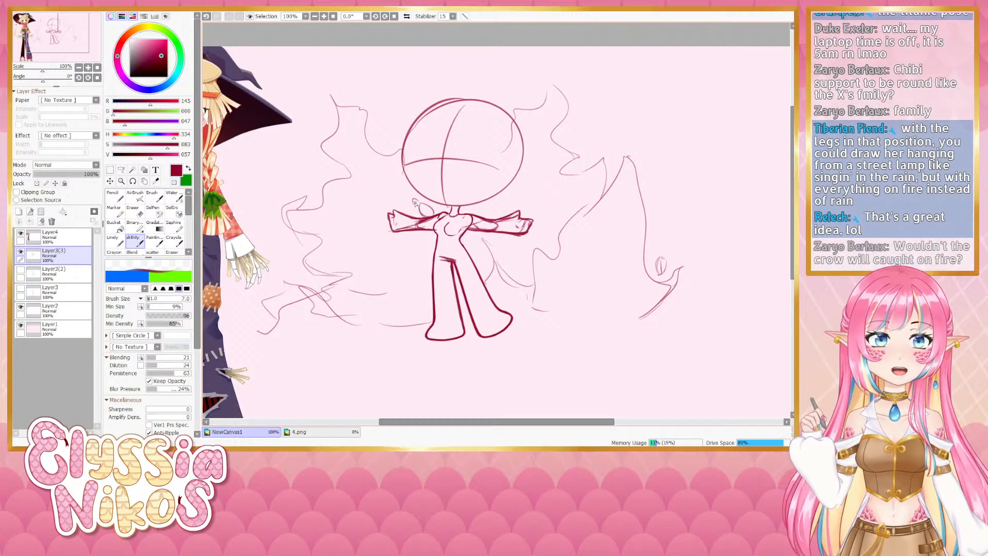
{"action": "key", "text": "ctrl+z"}
{"action": "left_click_drag", "start_coordinate": [415, 200], "coordinate": [422, 208]}
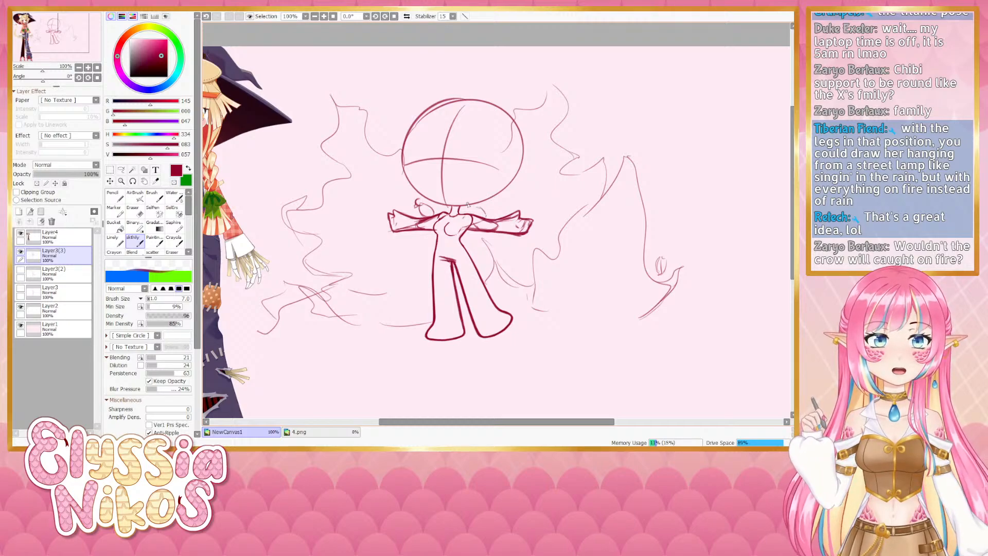
{"action": "mouse_move", "coordinate": [467, 204]}
{"action": "left_mouse_down"}
{"action": "mouse_move", "coordinate": [491, 210]}
{"action": "mouse_move", "coordinate": [508, 187]}
{"action": "mouse_move", "coordinate": [504, 209]}
{"action": "mouse_move", "coordinate": [492, 202]}
{"action": "mouse_move", "coordinate": [504, 199]}
{"action": "mouse_move", "coordinate": [502, 210]}
{"action": "mouse_move", "coordinate": [493, 203]}
{"action": "mouse_move", "coordinate": [518, 201]}
{"action": "left_mouse_up"}
{"action": "key", "text": "ctrl+z"}
{"action": "key", "text": "ctrl+z"}
{"action": "key", "text": "ctrl+z"}
{"action": "key", "text": "ctrl+z"}
{"action": "key", "text": "ctrl+z"}
{"action": "key", "text": "ctrl+z"}
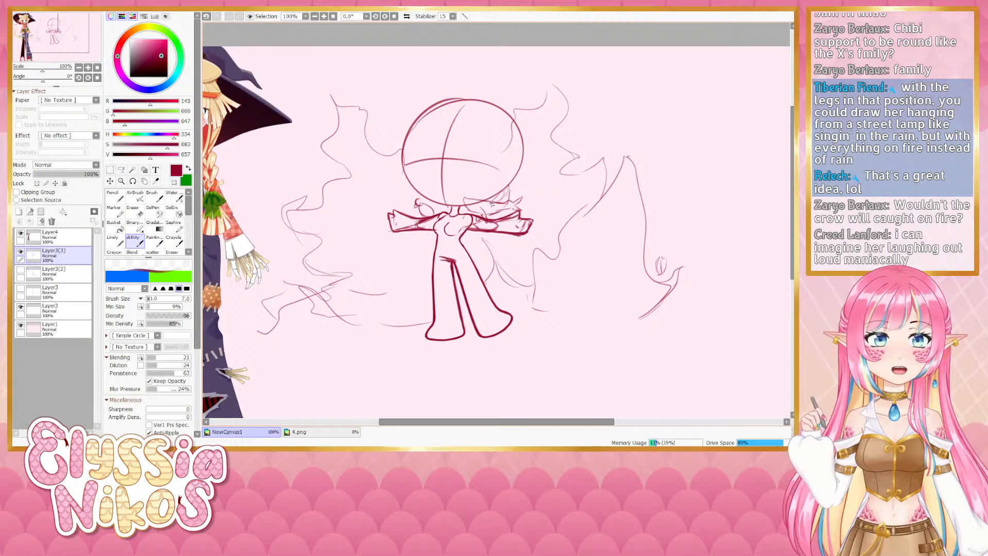
{"action": "mouse_move", "coordinate": [482, 208]}
{"action": "left_mouse_down"}
{"action": "mouse_move", "coordinate": [466, 195]}
{"action": "mouse_move", "coordinate": [485, 191]}
{"action": "mouse_move", "coordinate": [491, 202]}
{"action": "mouse_move", "coordinate": [463, 205]}
{"action": "mouse_move", "coordinate": [481, 212]}
{"action": "mouse_move", "coordinate": [511, 187]}
{"action": "mouse_move", "coordinate": [498, 205]}
{"action": "mouse_move", "coordinate": [511, 201]}
{"action": "mouse_move", "coordinate": [505, 213]}
{"action": "mouse_move", "coordinate": [491, 216]}
{"action": "left_mouse_up"}
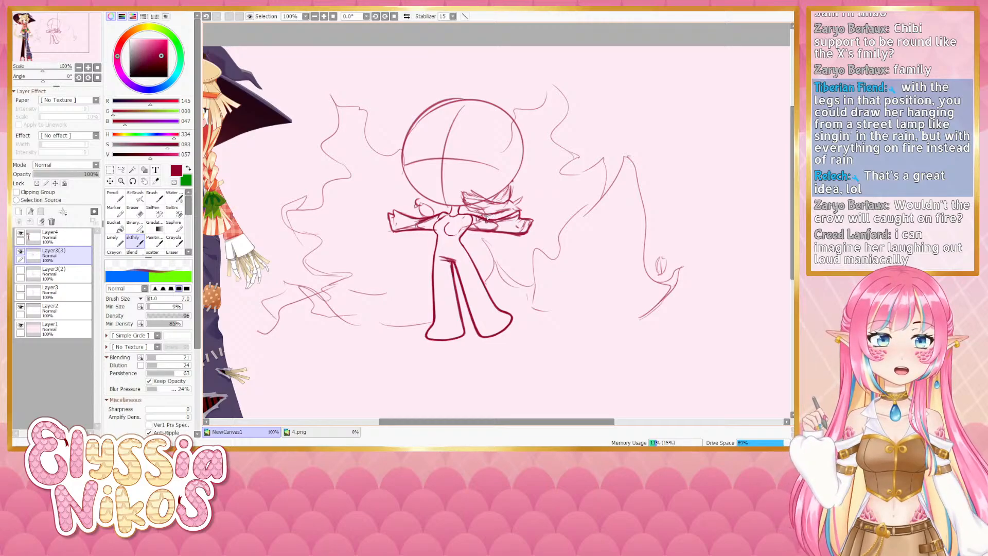
Examine the chibi sketch beside the full reference character, comparing the pose and overall composition at different magnifications
{"action": "left_click_drag", "start_coordinate": [336, 261], "coordinate": [290, 212]}
{"action": "left_click", "coordinate": [79, 68]}
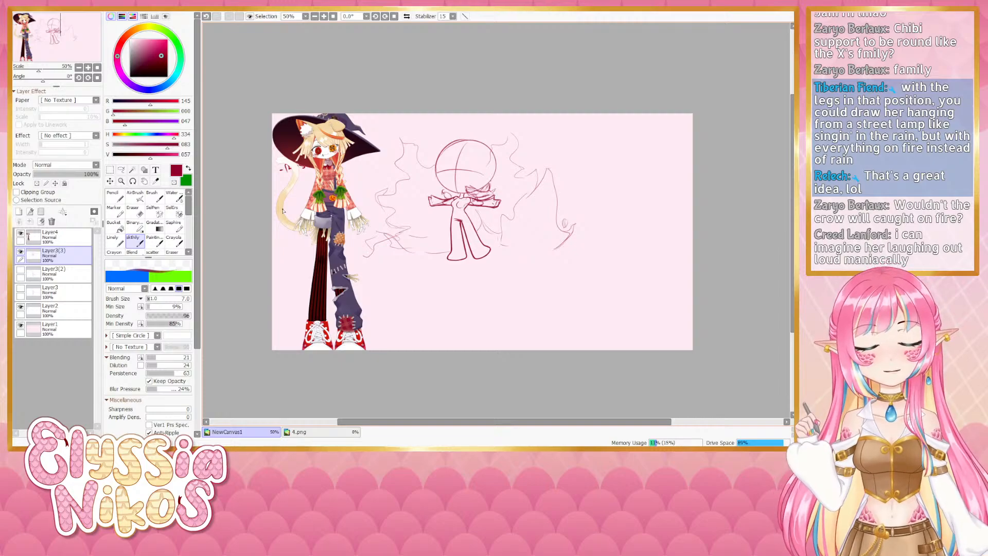
{"action": "left_click_drag", "start_coordinate": [481, 285], "coordinate": [514, 275]}
{"action": "key", "text": "Page_Up"}
{"action": "key", "text": "Page_Up"}
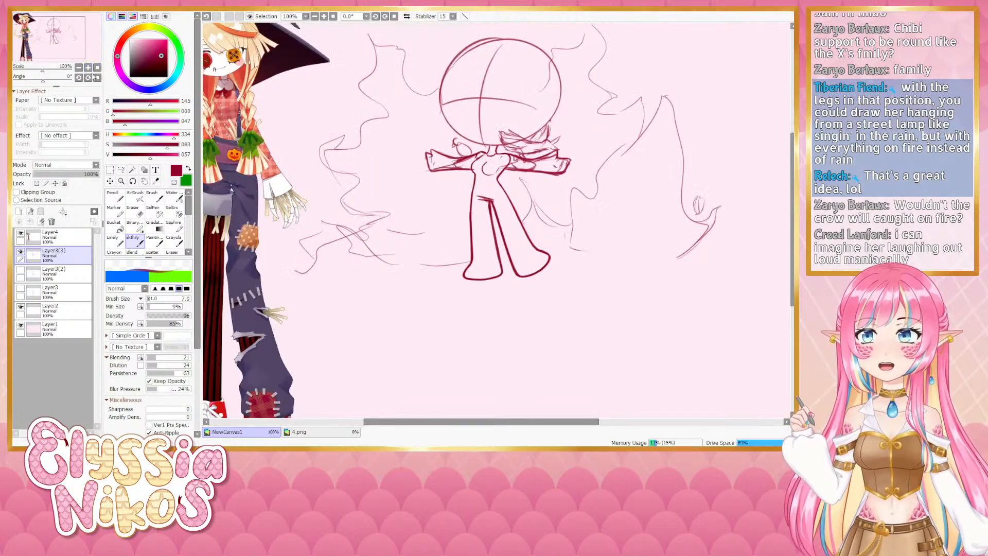
{"action": "left_click_drag", "start_coordinate": [330, 262], "coordinate": [466, 303]}
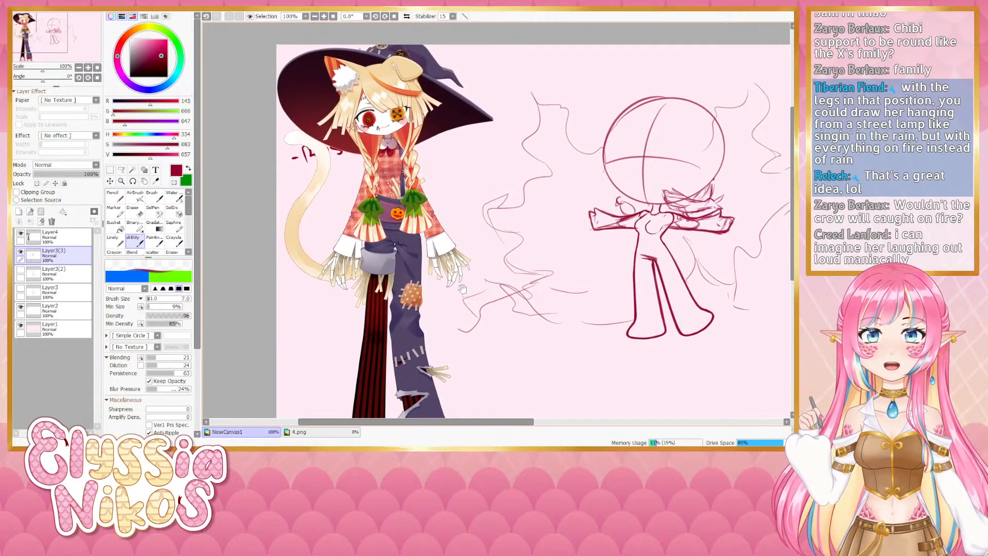
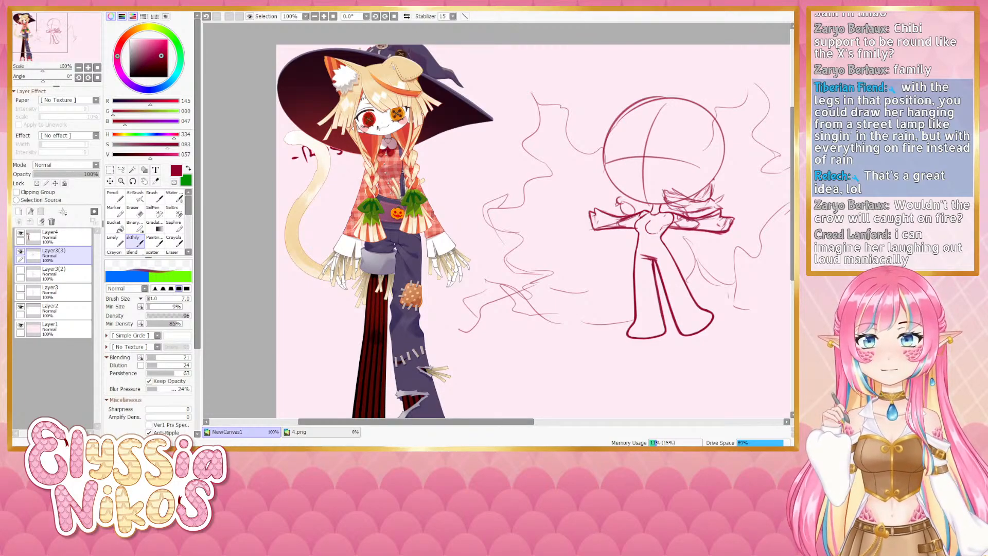
{"action": "left_click_drag", "start_coordinate": [482, 344], "coordinate": [387, 309]}
{"action": "left_click_drag", "start_coordinate": [507, 381], "coordinate": [466, 395]}
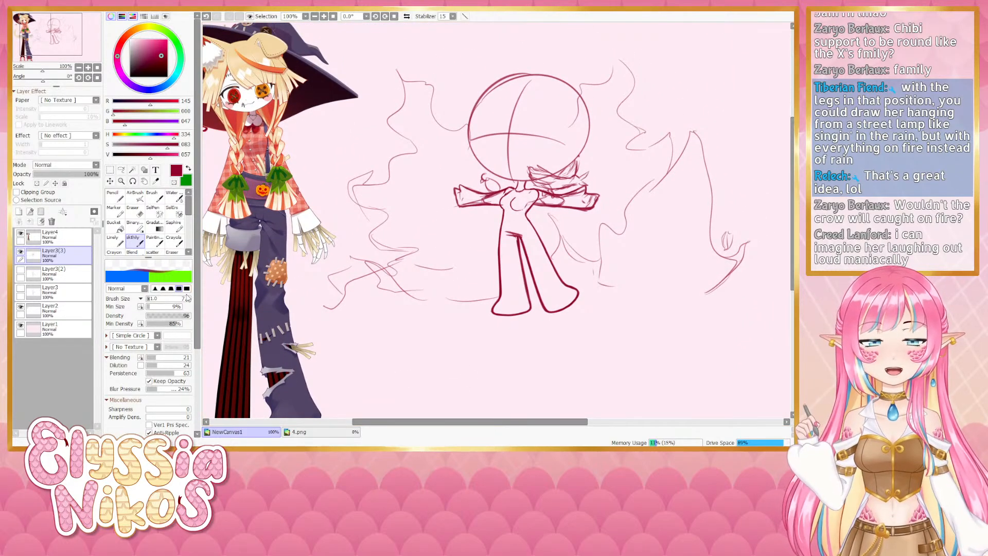
{"action": "left_click_drag", "start_coordinate": [443, 236], "coordinate": [436, 236]}
{"action": "left_click", "coordinate": [78, 67]}
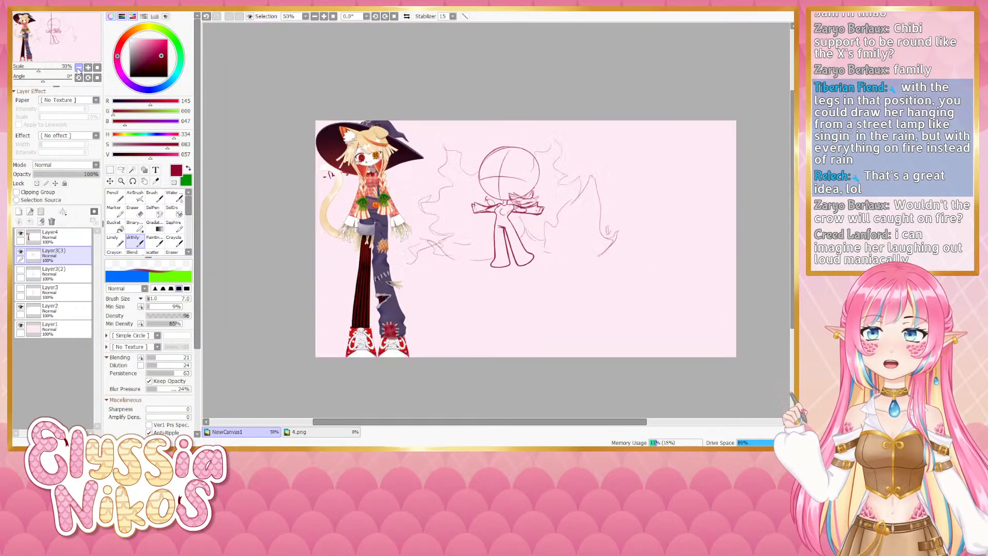
{"action": "left_click", "coordinate": [87, 68]}
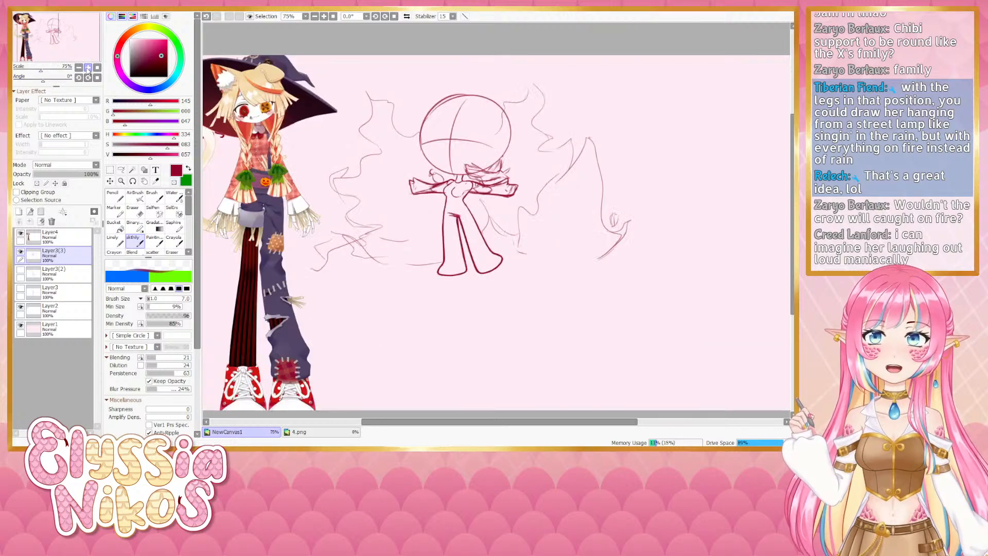
{"action": "left_click", "coordinate": [88, 67]}
{"action": "left_click", "coordinate": [21, 251]}
{"action": "left_click", "coordinate": [20, 252]}
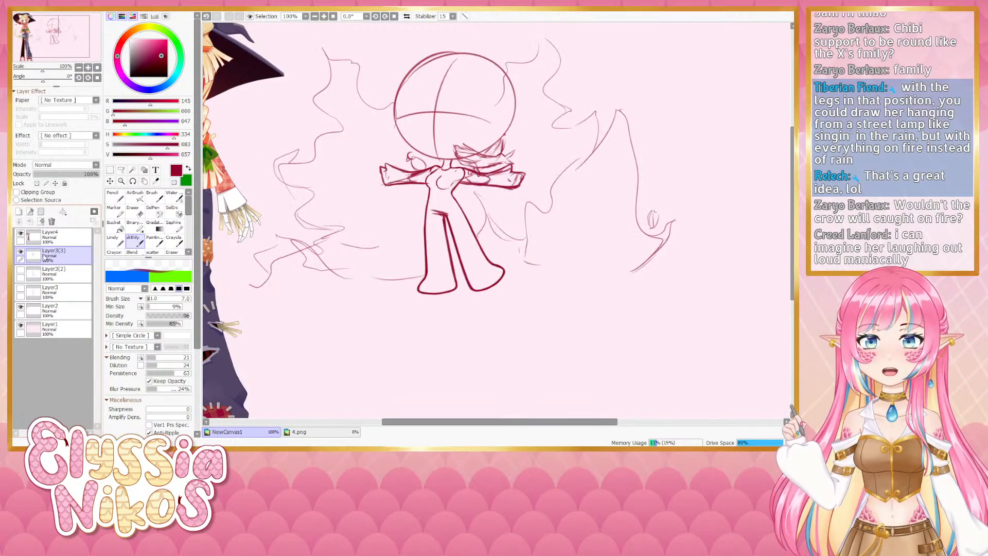
Undo the curl and the jagged shape sketched above the chibi's shoulders
{"action": "key", "text": "ctrl+z"}
{"action": "key", "text": "ctrl+z"}
{"action": "key", "text": "ctrl+z"}
{"action": "key", "text": "ctrl+z"}
{"action": "key", "text": "ctrl+z"}
{"action": "key", "text": "ctrl+z"}
{"action": "key", "text": "ctrl+z"}
{"action": "key", "text": "ctrl+z"}
{"action": "key", "text": "ctrl+z"}
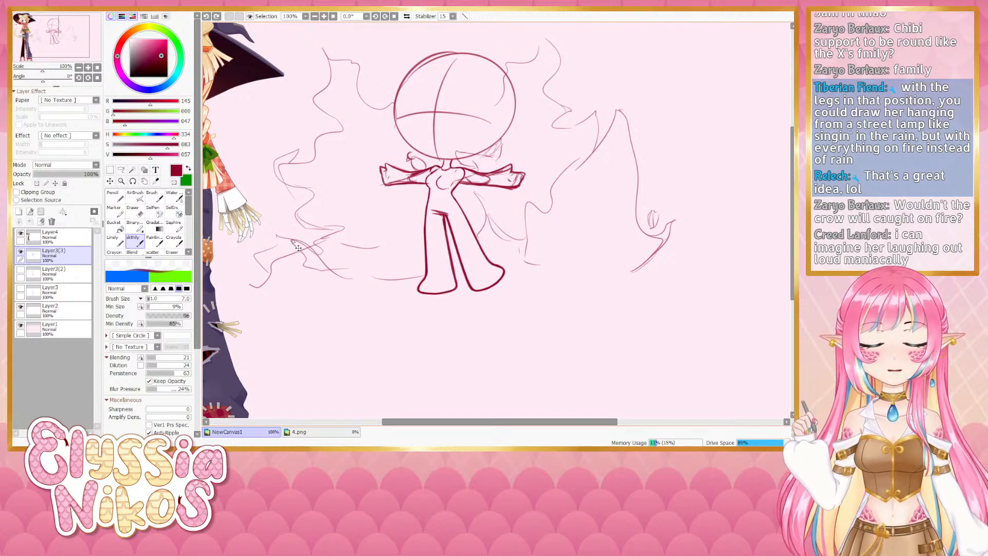
{"action": "key", "text": "ctrl+z"}
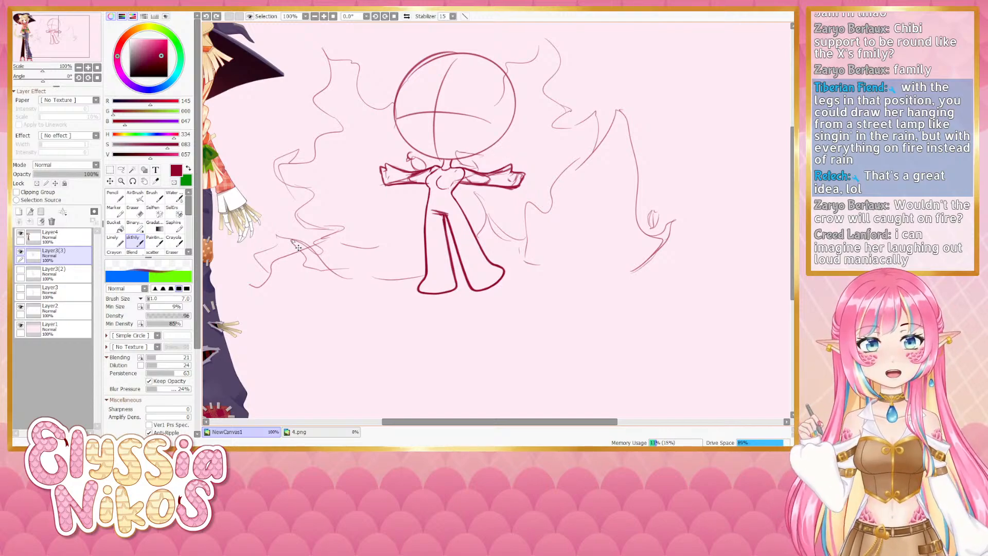
{"action": "key", "text": "ctrl+z"}
{"action": "key", "text": "ctrl+z"}
{"action": "key", "text": "ctrl+z"}
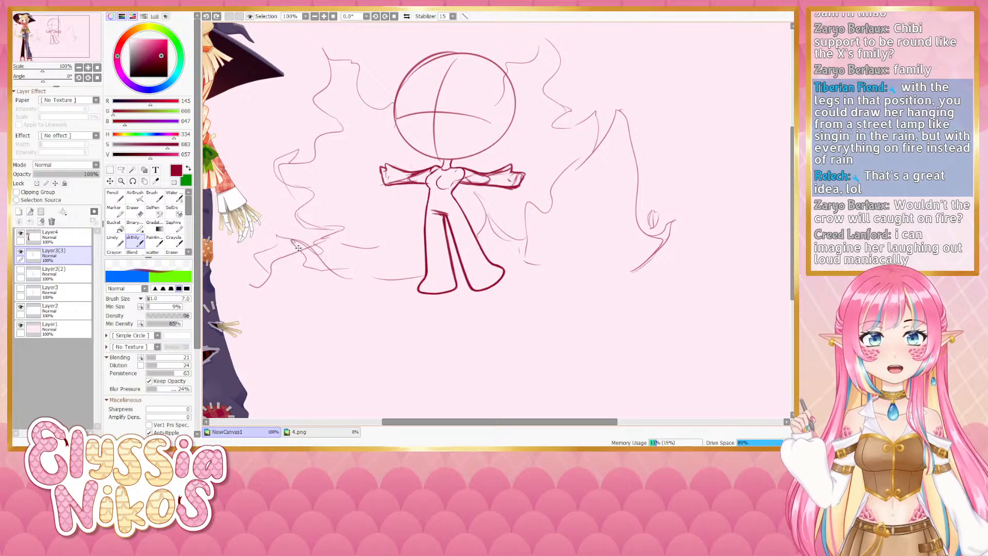
Erase the overlapping sketch lines inside both of the chibi's arms with an 8 px eraser, leaving clean outlines
{"action": "mouse_move", "coordinate": [298, 248]}
{"action": "left_mouse_down"}
{"action": "mouse_move", "coordinate": [624, 205]}
{"action": "mouse_move", "coordinate": [447, 307]}
{"action": "left_mouse_up"}
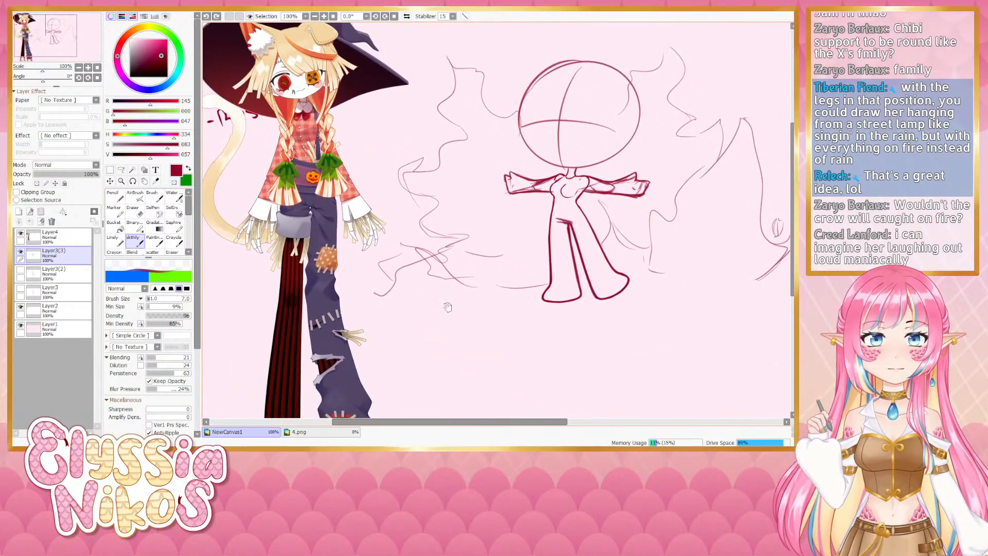
{"action": "mouse_move", "coordinate": [446, 263]}
{"action": "left_mouse_down"}
{"action": "mouse_move", "coordinate": [332, 243]}
{"action": "mouse_move", "coordinate": [538, 155]}
{"action": "mouse_move", "coordinate": [462, 419]}
{"action": "left_mouse_up"}
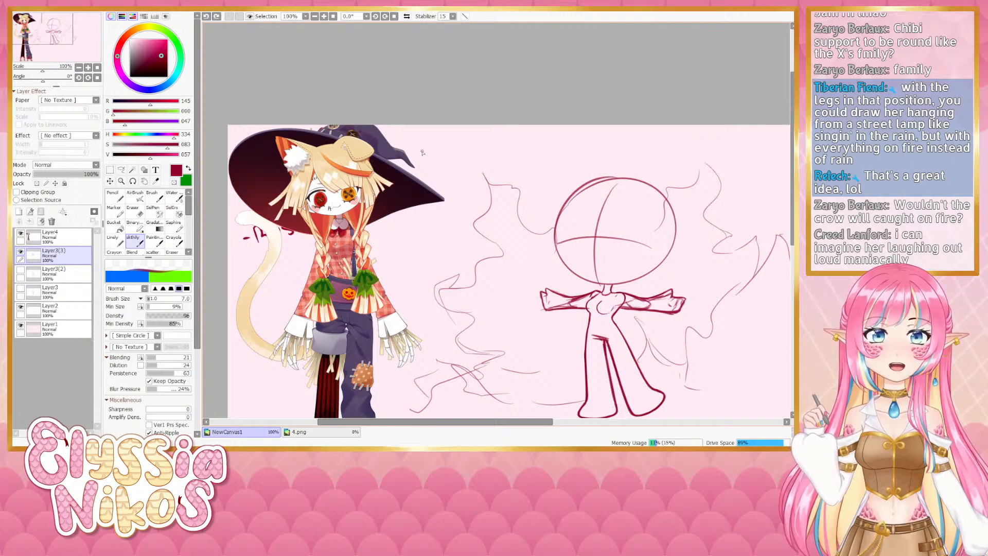
{"action": "mouse_move", "coordinate": [424, 152]}
{"action": "left_mouse_down"}
{"action": "mouse_move", "coordinate": [432, 146]}
{"action": "mouse_move", "coordinate": [422, 154]}
{"action": "left_mouse_up"}
{"action": "key", "text": "ctrl+z"}
{"action": "left_click_drag", "start_coordinate": [488, 250], "coordinate": [365, 155]}
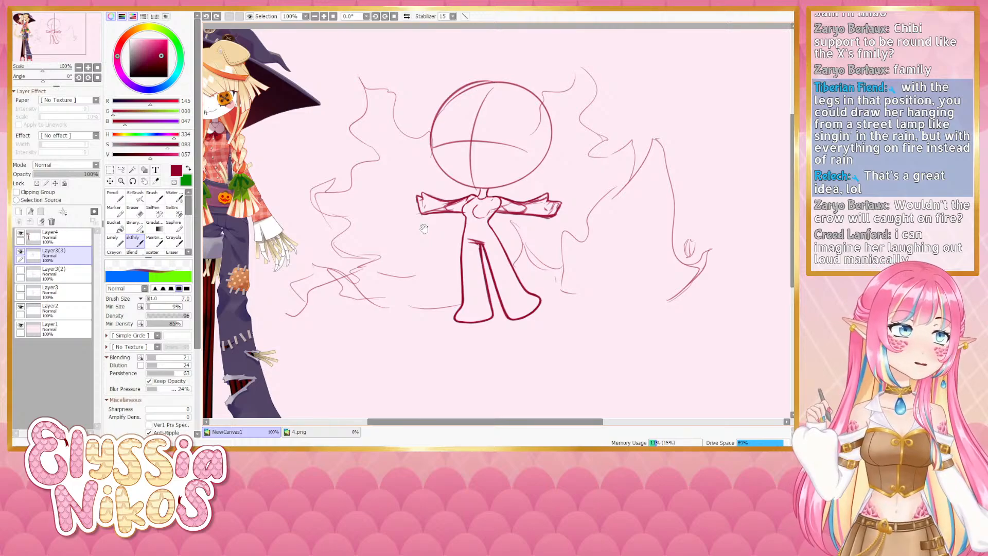
{"action": "left_click_drag", "start_coordinate": [484, 242], "coordinate": [472, 241]}
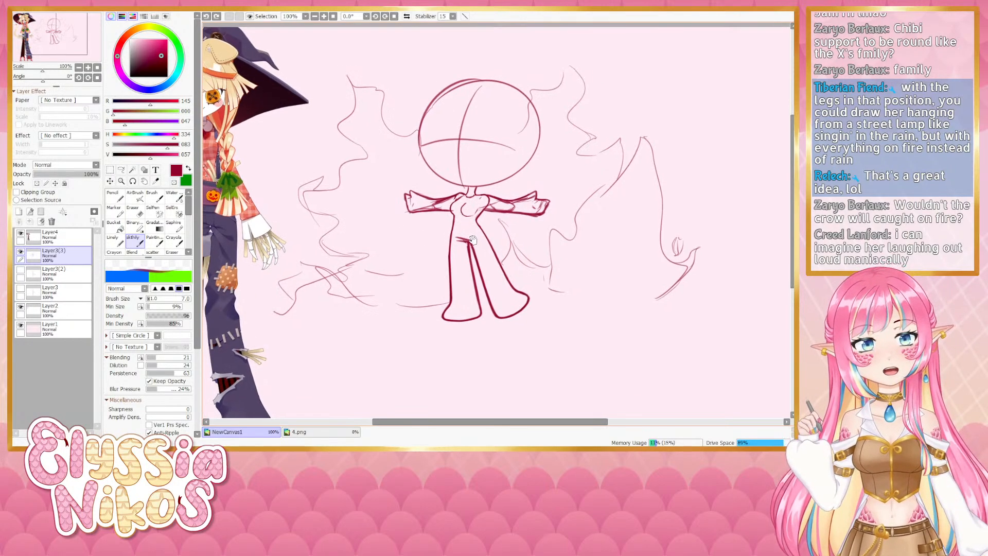
{"action": "left_click", "coordinate": [137, 211]}
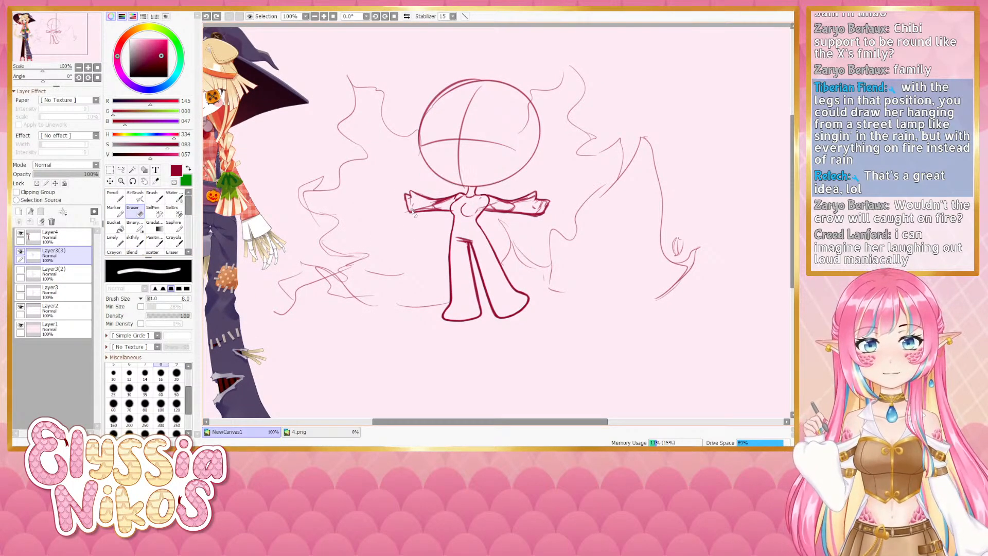
{"action": "mouse_move", "coordinate": [415, 211]}
{"action": "left_mouse_down"}
{"action": "mouse_move", "coordinate": [450, 201]}
{"action": "mouse_move", "coordinate": [434, 206]}
{"action": "left_mouse_up"}
{"action": "key", "text": "ctrl+z"}
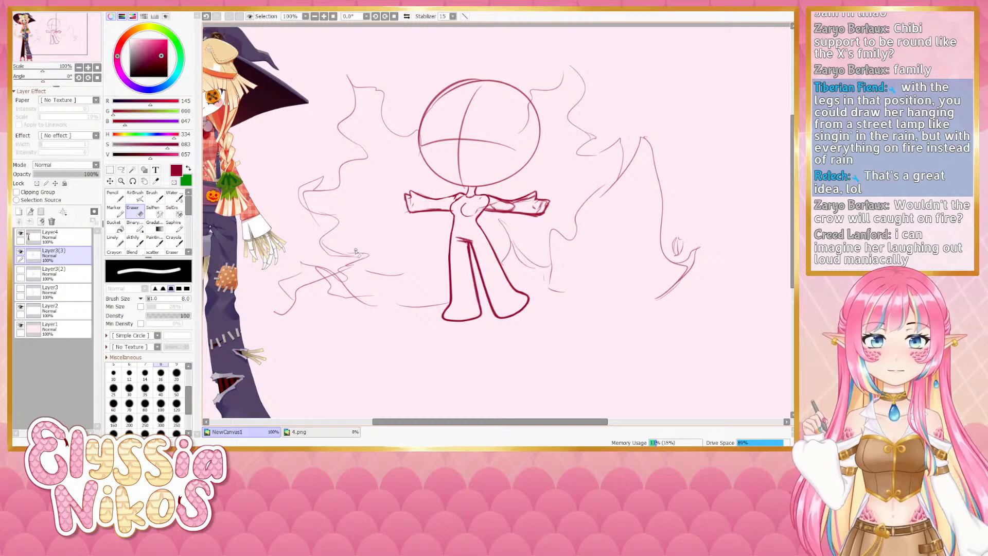
{"action": "left_click_drag", "start_coordinate": [399, 232], "coordinate": [389, 231]}
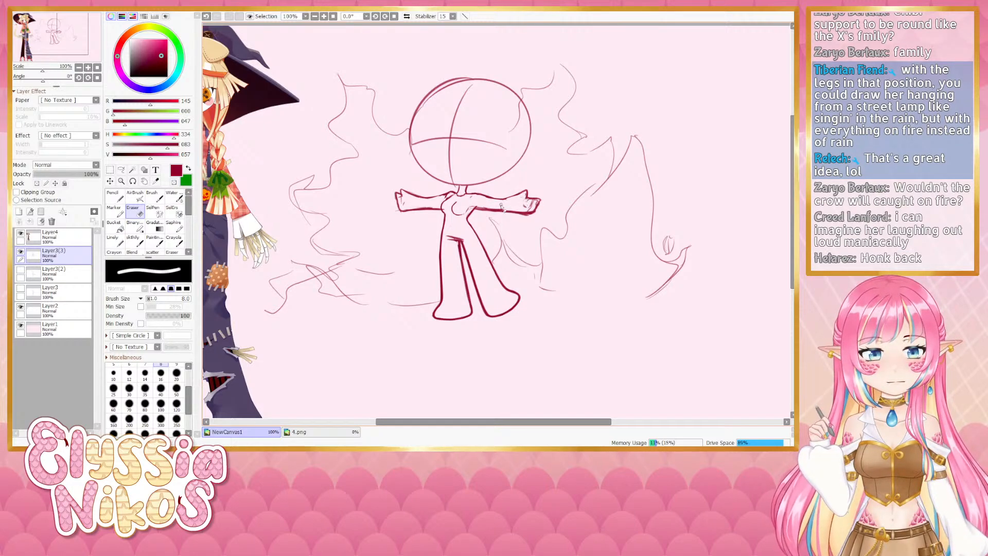
{"action": "left_click", "coordinate": [134, 240]}
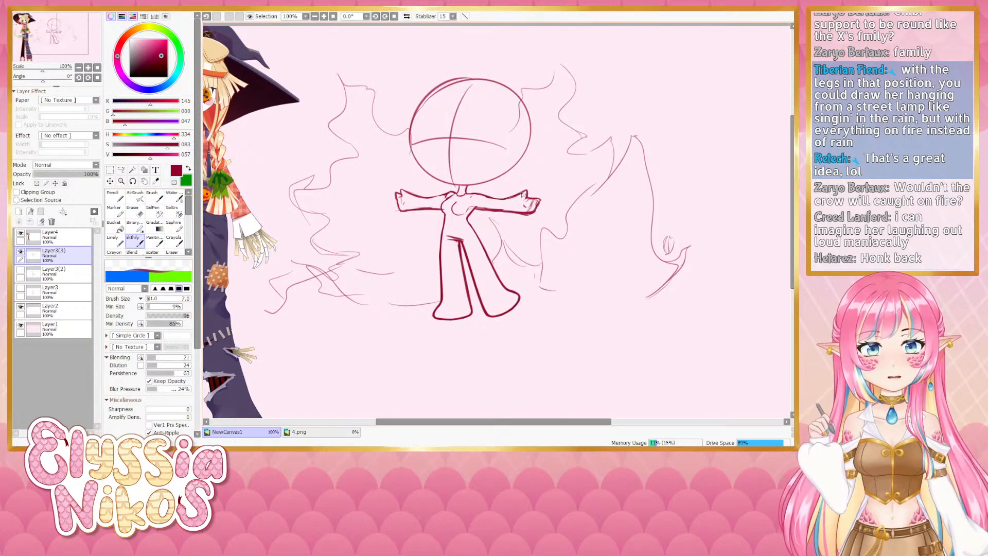
Select the arm nearest the reference with a freeform outline, rotate it upward at the shoulder, and deselect it
{"action": "left_click", "coordinate": [122, 170]}
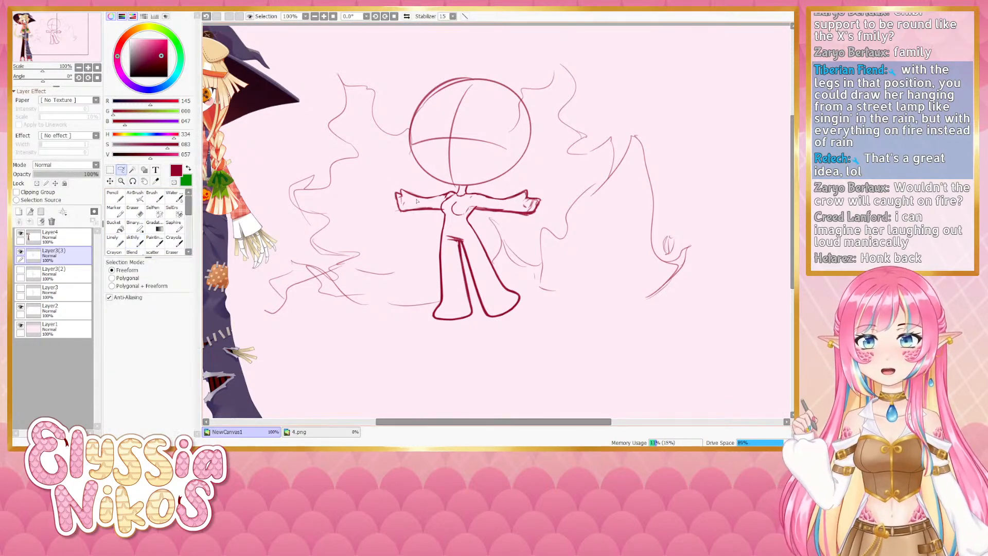
{"action": "mouse_move", "coordinate": [452, 189]}
{"action": "left_mouse_down"}
{"action": "mouse_move", "coordinate": [375, 194]}
{"action": "mouse_move", "coordinate": [417, 225]}
{"action": "mouse_move", "coordinate": [440, 215]}
{"action": "mouse_move", "coordinate": [445, 188]}
{"action": "mouse_move", "coordinate": [392, 199]}
{"action": "mouse_move", "coordinate": [397, 189]}
{"action": "mouse_move", "coordinate": [421, 200]}
{"action": "left_mouse_up"}
{"action": "key", "text": "ctrl+t"}
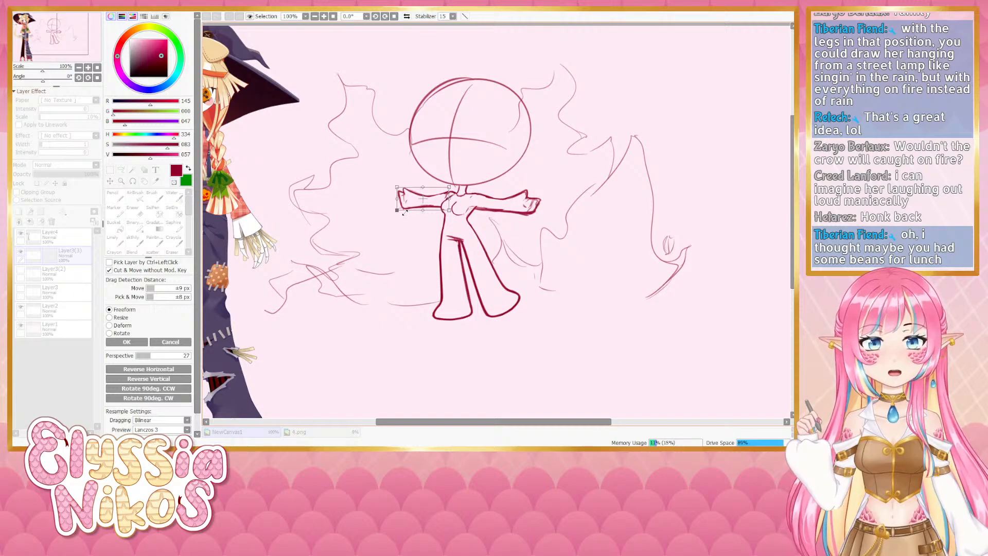
{"action": "left_click_drag", "start_coordinate": [405, 213], "coordinate": [398, 239]}
{"action": "left_click_drag", "start_coordinate": [422, 201], "coordinate": [421, 190]}
{"action": "left_click_drag", "start_coordinate": [415, 227], "coordinate": [415, 233]}
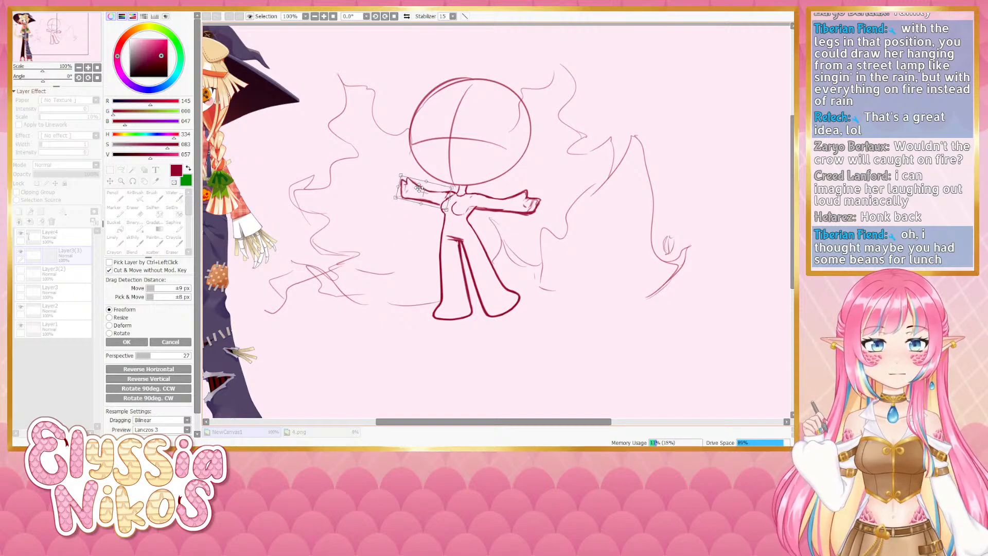
{"action": "left_click", "coordinate": [126, 342]}
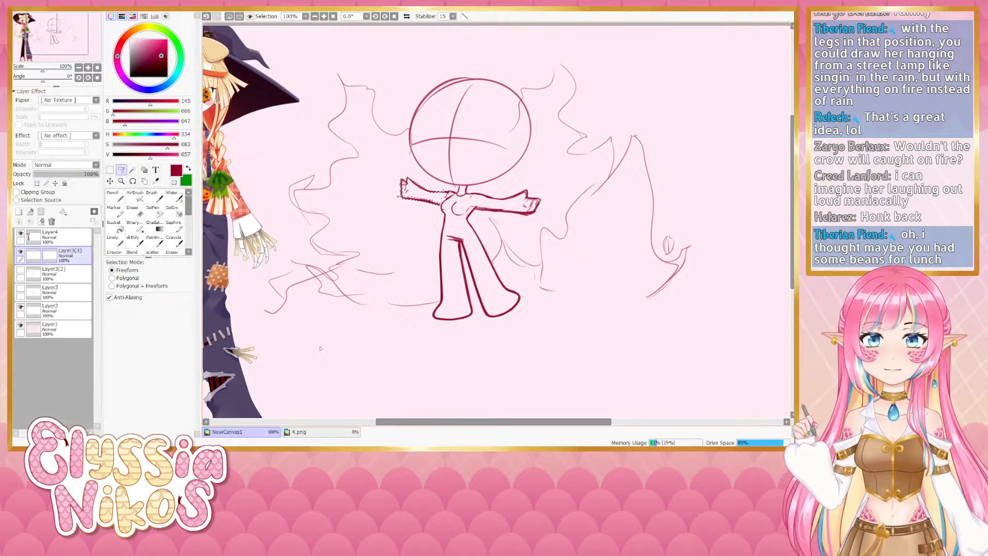
{"action": "key", "text": "ctrl+d"}
Select the arm away from the reference with a freeform outline and rotate it slightly
{"action": "left_click_drag", "start_coordinate": [443, 298], "coordinate": [406, 290]}
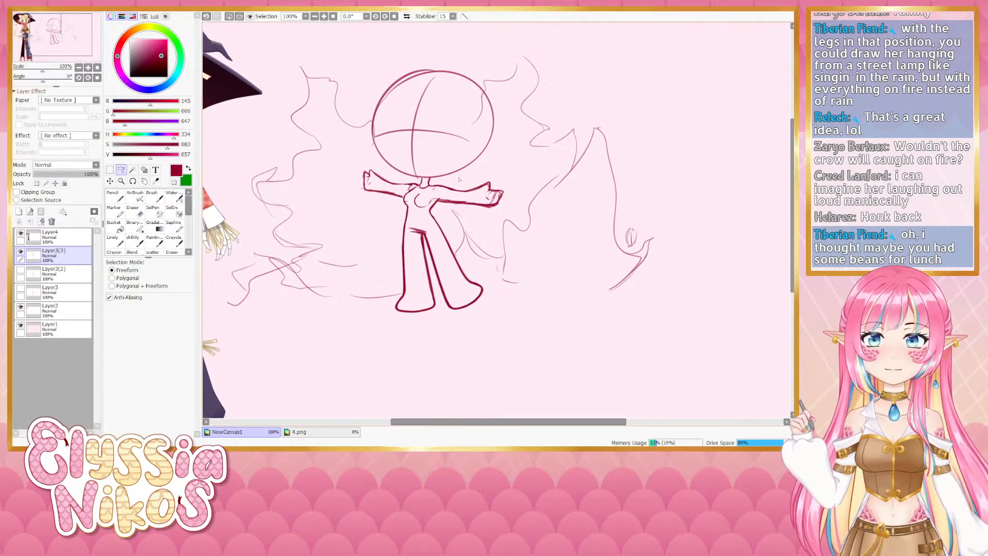
{"action": "mouse_move", "coordinate": [443, 212]}
{"action": "left_mouse_down"}
{"action": "mouse_move", "coordinate": [507, 180]}
{"action": "mouse_move", "coordinate": [436, 208]}
{"action": "left_mouse_up"}
{"action": "key", "text": "ctrl+t"}
{"action": "left_click_drag", "start_coordinate": [505, 214], "coordinate": [502, 214]}
{"action": "left_click", "coordinate": [127, 341]}
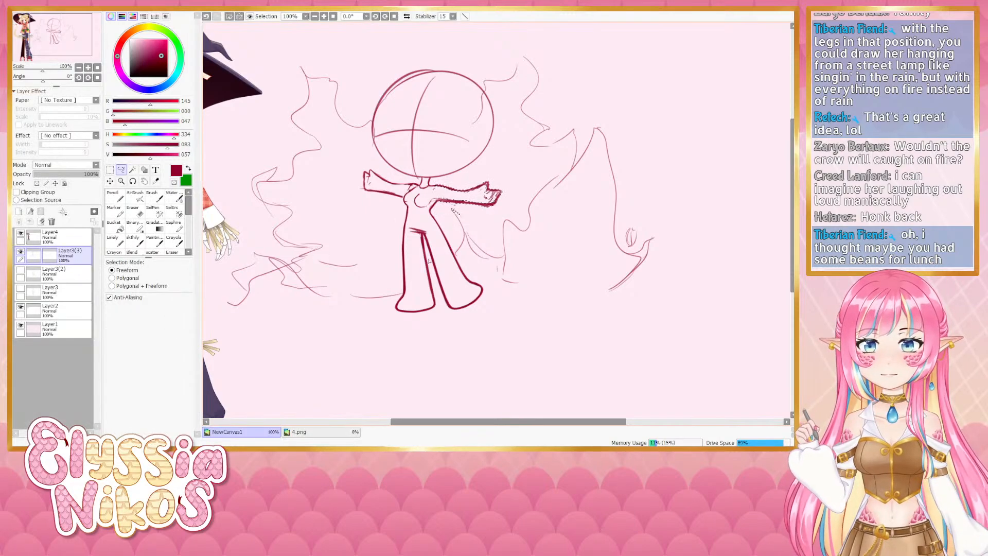
Select the forearm and hand of the arm away from the reference with a freeform outline and move them inward to shorten the arm
{"action": "key", "text": "ctrl+d"}
{"action": "mouse_move", "coordinate": [481, 178]}
{"action": "left_mouse_down"}
{"action": "mouse_move", "coordinate": [517, 209]}
{"action": "mouse_move", "coordinate": [465, 181]}
{"action": "mouse_move", "coordinate": [472, 193]}
{"action": "left_mouse_up"}
{"action": "key", "text": "ctrl+t"}
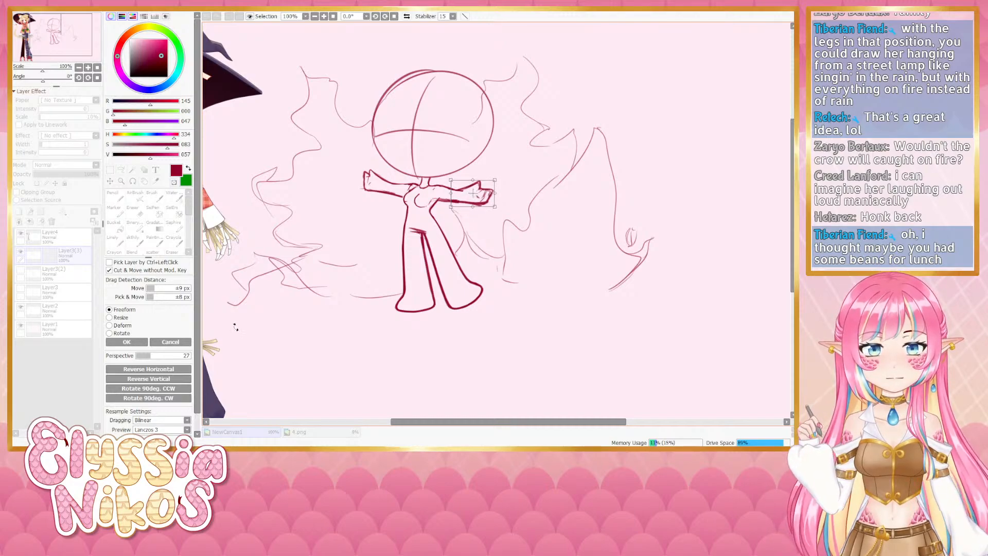
{"action": "left_click", "coordinate": [126, 342]}
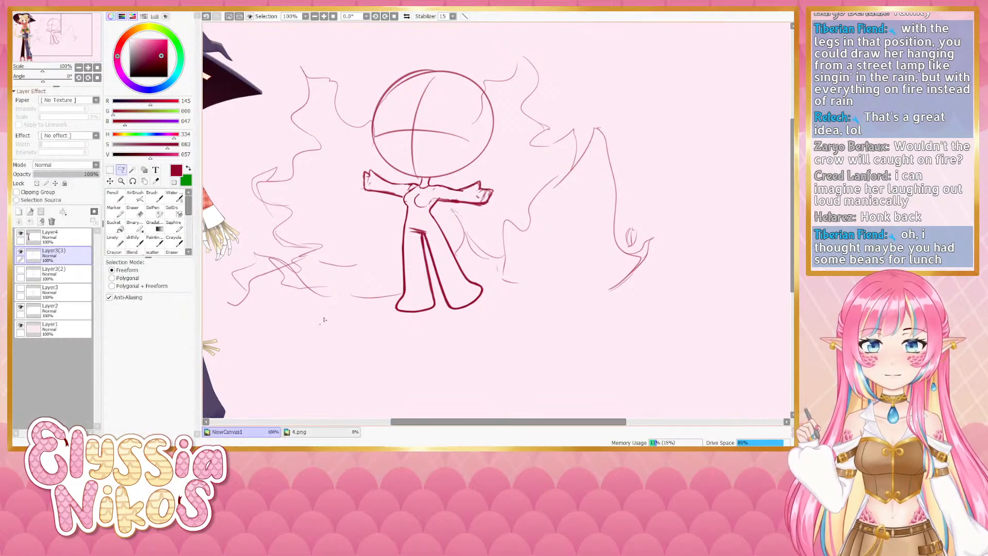
Select the whole arm away from the reference with a freeform outline, transform it slightly at the shoulder, and deselect it
{"action": "mouse_move", "coordinate": [435, 180]}
{"action": "left_mouse_down"}
{"action": "mouse_move", "coordinate": [439, 204]}
{"action": "mouse_move", "coordinate": [507, 176]}
{"action": "mouse_move", "coordinate": [383, 188]}
{"action": "mouse_move", "coordinate": [395, 191]}
{"action": "mouse_move", "coordinate": [390, 221]}
{"action": "mouse_move", "coordinate": [393, 177]}
{"action": "mouse_move", "coordinate": [469, 199]}
{"action": "left_mouse_up"}
{"action": "key", "text": "ctrl+t"}
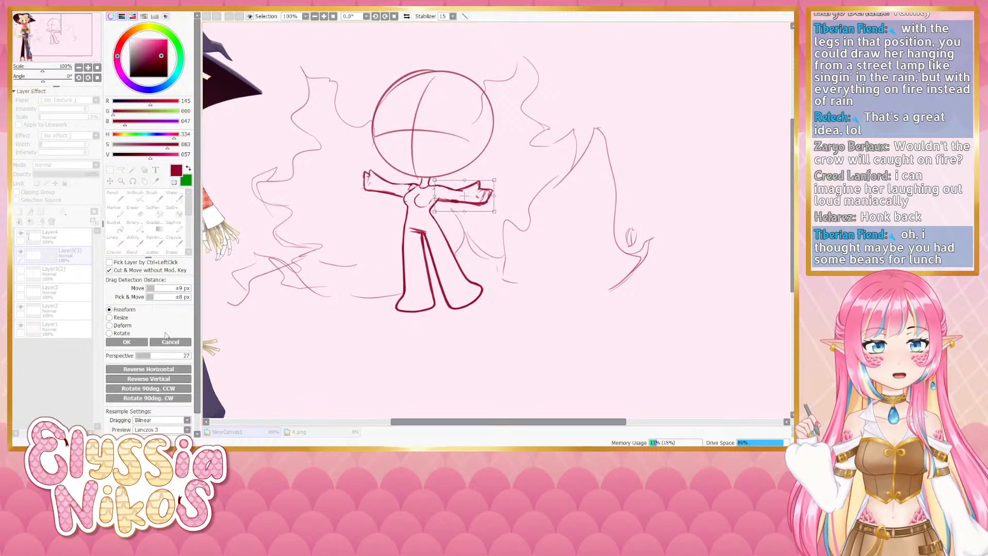
{"action": "left_click", "coordinate": [126, 341]}
{"action": "key", "text": "ctrl+d"}
{"action": "left_click", "coordinate": [110, 170]}
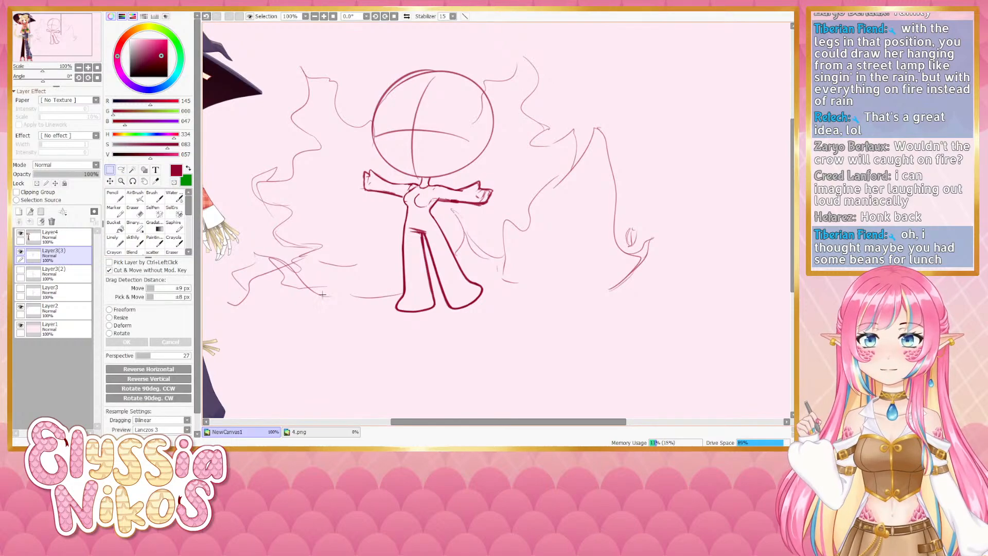
Retouch the thumb and palm lines of the hand away from the reference with an 8 px brush, undoing unwanted strokes
{"action": "left_click", "coordinate": [135, 239]}
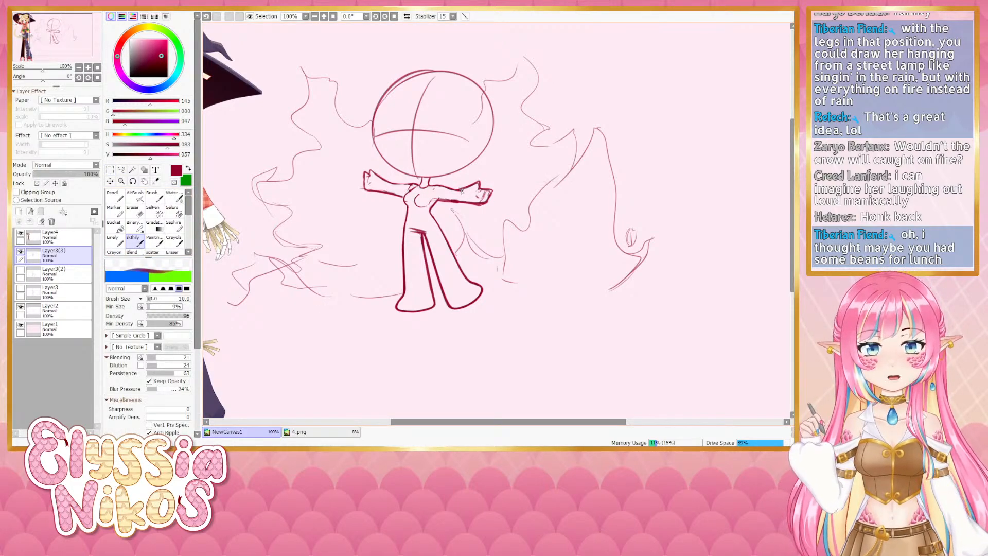
{"action": "key", "text": "bracketleft"}
{"action": "key", "text": "bracketleft"}
{"action": "key", "text": "ctrl+z"}
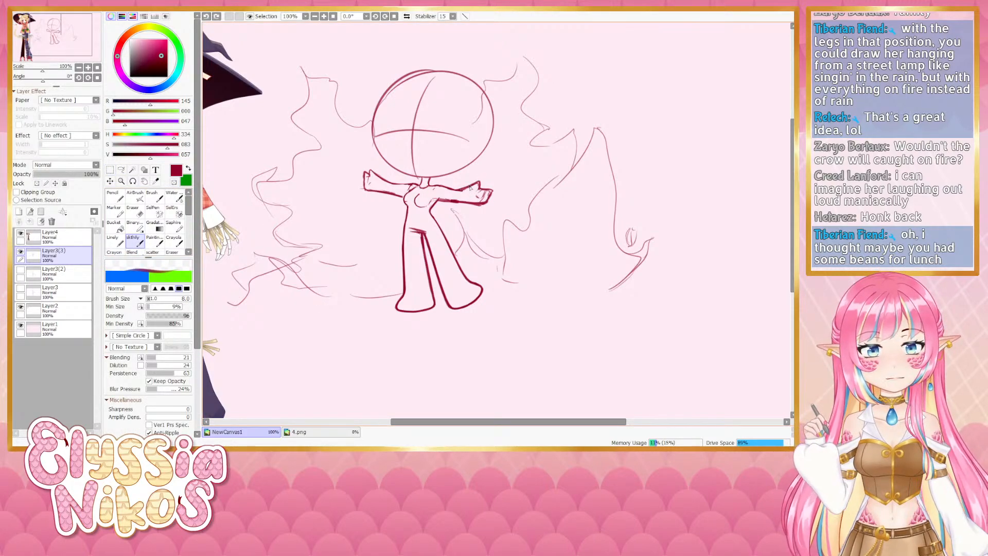
{"action": "key", "text": "ctrl+y"}
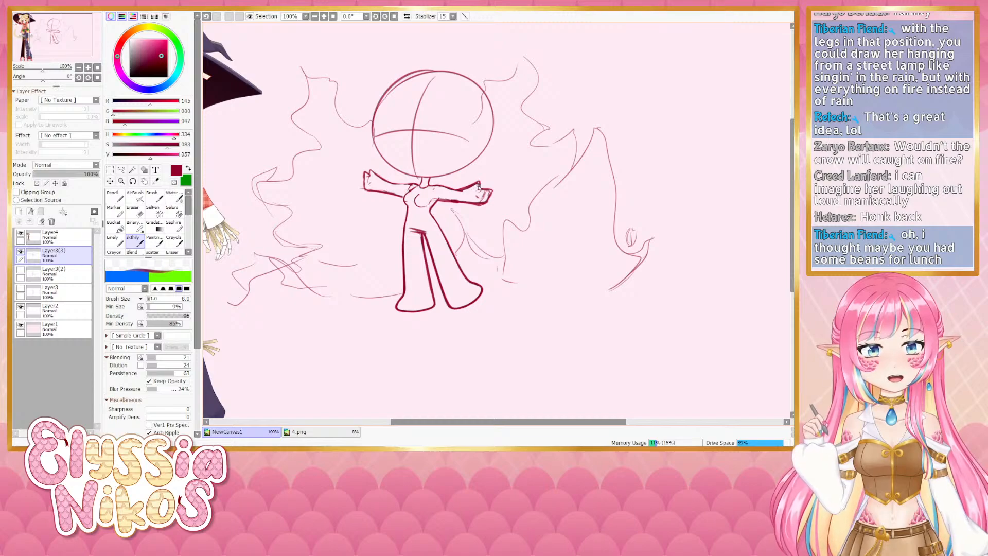
{"action": "key", "text": "ctrl+z"}
{"action": "left_click_drag", "start_coordinate": [479, 183], "coordinate": [479, 186]}
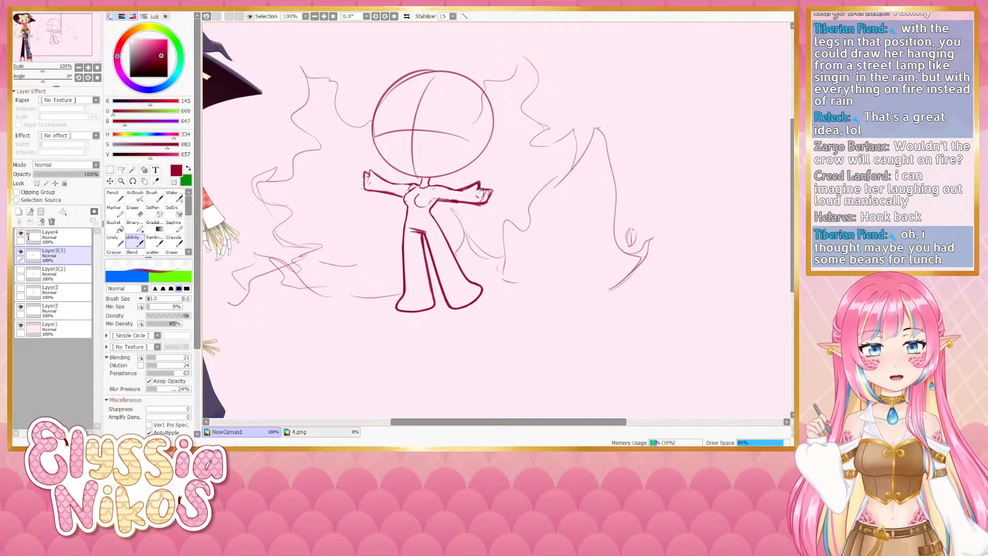
{"action": "key", "text": "ctrl+z"}
{"action": "left_click_drag", "start_coordinate": [479, 189], "coordinate": [478, 192]}
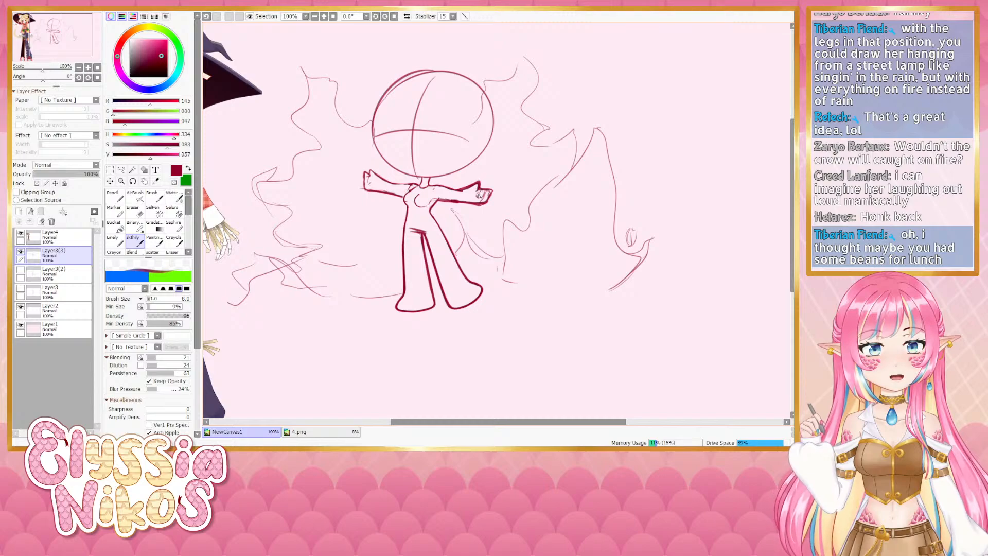
{"action": "key", "text": "ctrl+z"}
Select the hand away from the reference with a freeform outline and shift it slightly inward against the forearm
{"action": "key", "text": "a"}
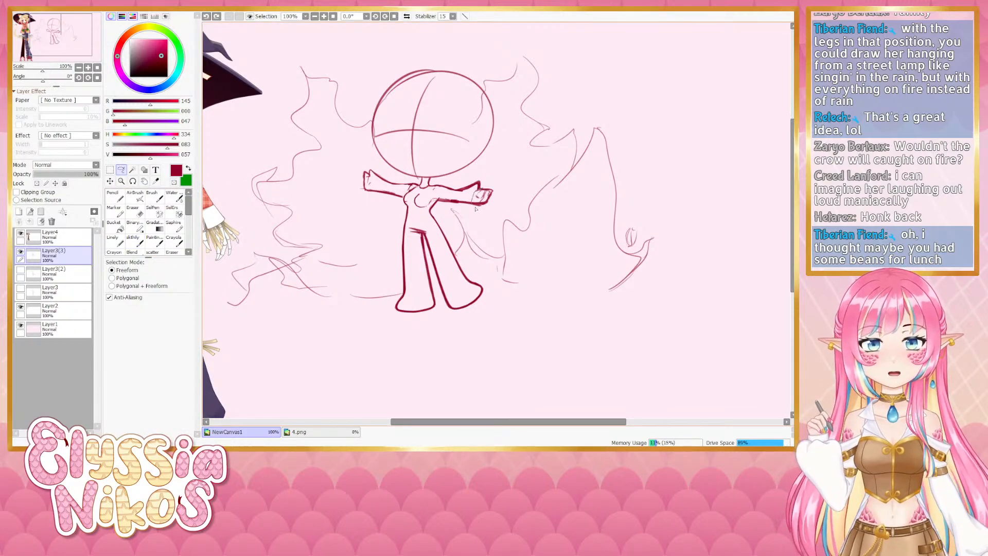
{"action": "mouse_move", "coordinate": [476, 208]}
{"action": "left_mouse_down"}
{"action": "mouse_move", "coordinate": [497, 206]}
{"action": "mouse_move", "coordinate": [492, 197]}
{"action": "left_mouse_up"}
{"action": "key", "text": "ctrl+t"}
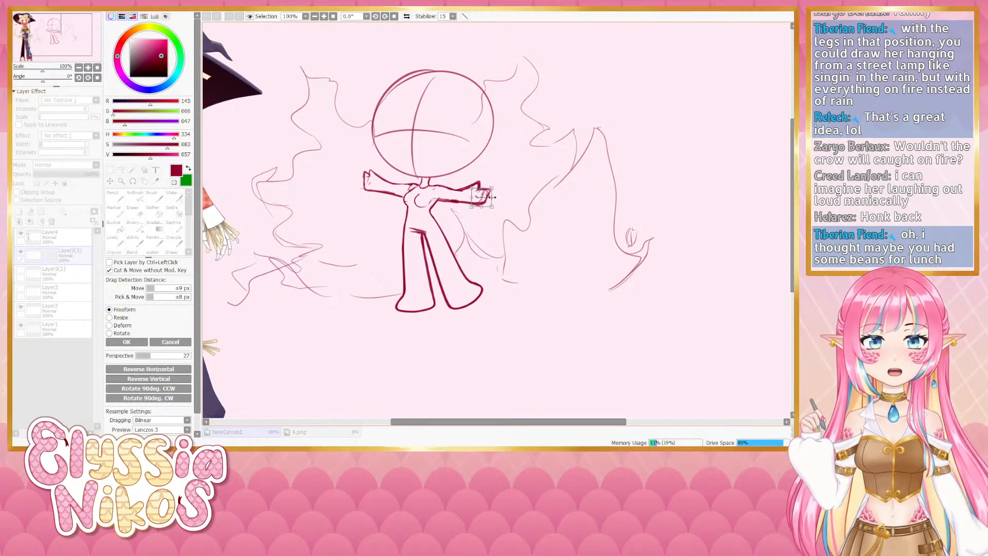
{"action": "left_click", "coordinate": [127, 342]}
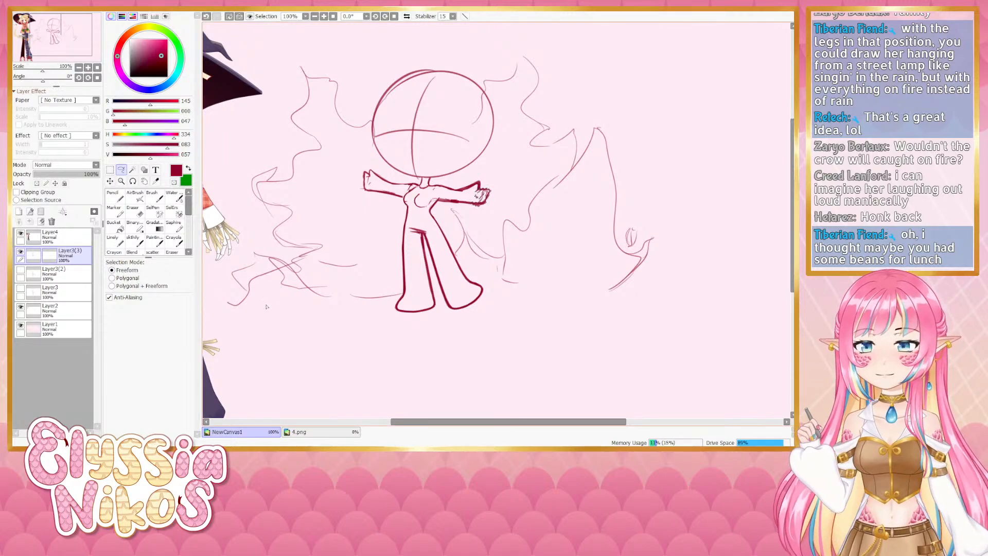
Erase the stray lines around the repositioned hand and wrist with a 5 to 7 px eraser
{"action": "left_click", "coordinate": [133, 211]}
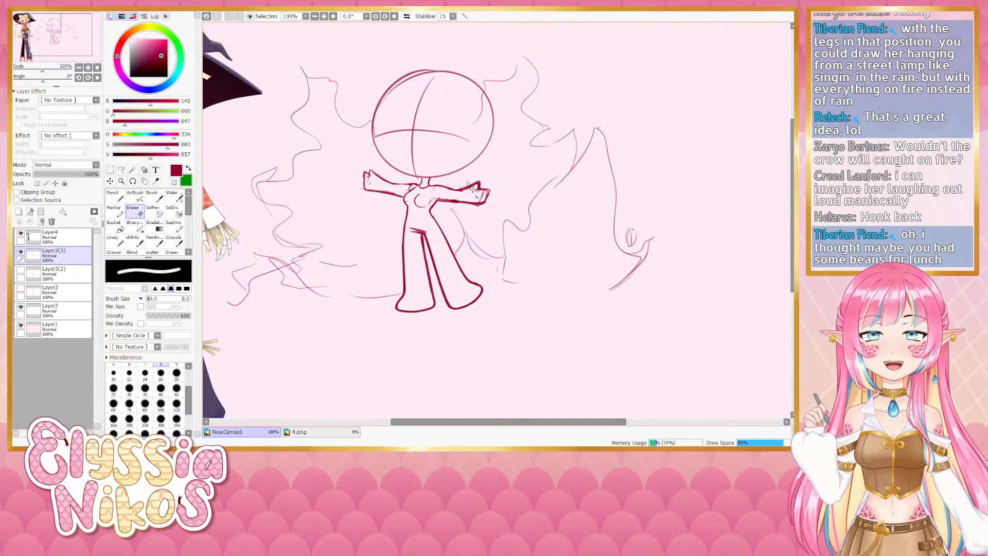
{"action": "key", "text": "bracketleft"}
{"action": "key", "text": "bracketleft"}
{"action": "key", "text": "bracketleft"}
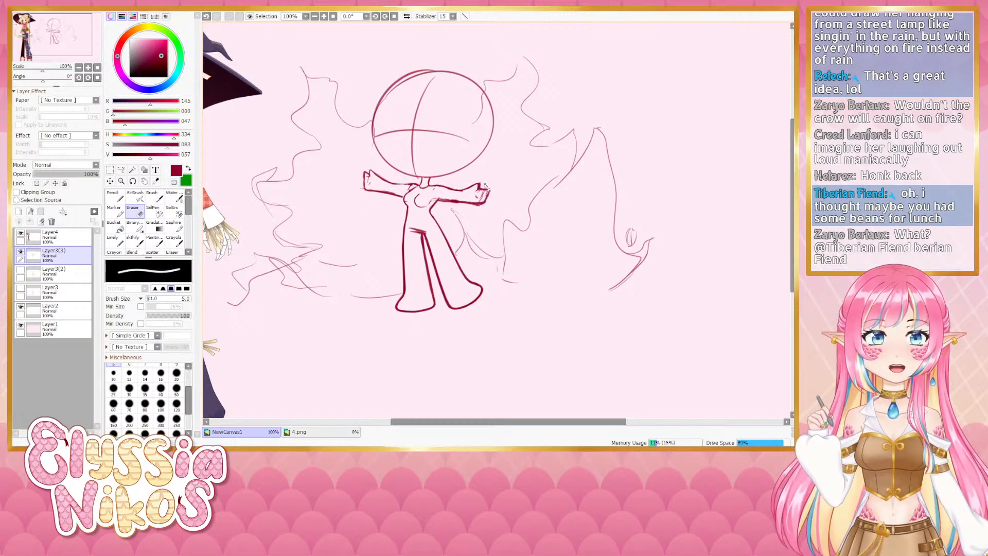
{"action": "key", "text": "bracketright"}
{"action": "key", "text": "bracketright"}
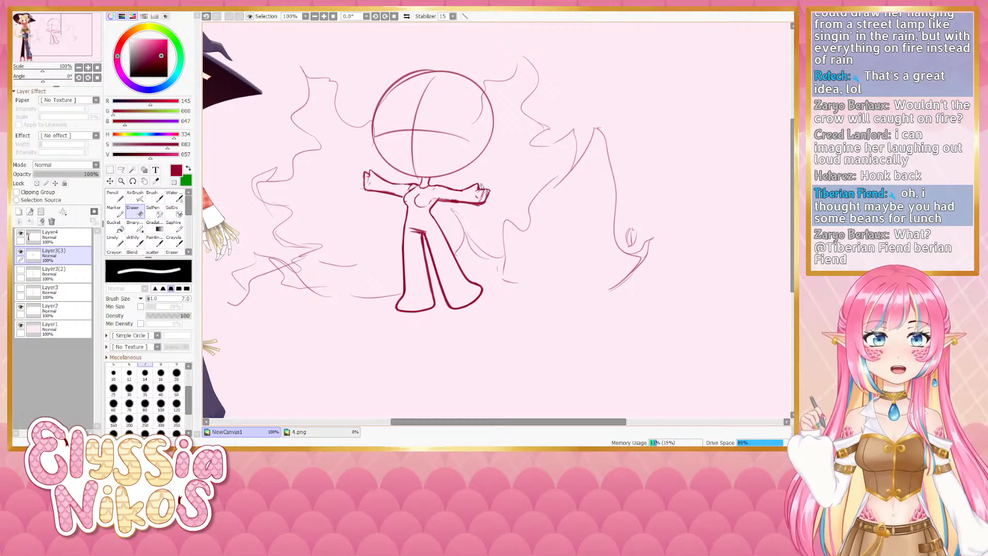
{"action": "mouse_move", "coordinate": [460, 196]}
{"action": "left_mouse_down"}
{"action": "mouse_move", "coordinate": [470, 194]}
{"action": "mouse_move", "coordinate": [448, 191]}
{"action": "mouse_move", "coordinate": [491, 184]}
{"action": "left_mouse_up"}
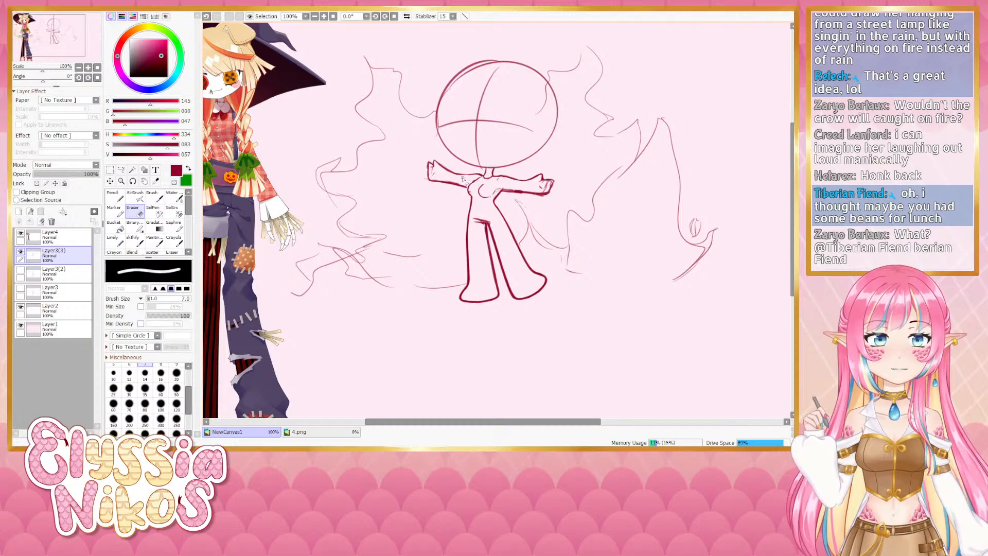
Undo the unwanted arm erasures and trim the lines at the hand away from the reference with a 7 px eraser
{"action": "left_click_drag", "start_coordinate": [438, 181], "coordinate": [459, 183]}
{"action": "key", "text": "ctrl+z"}
{"action": "key", "text": "ctrl+z"}
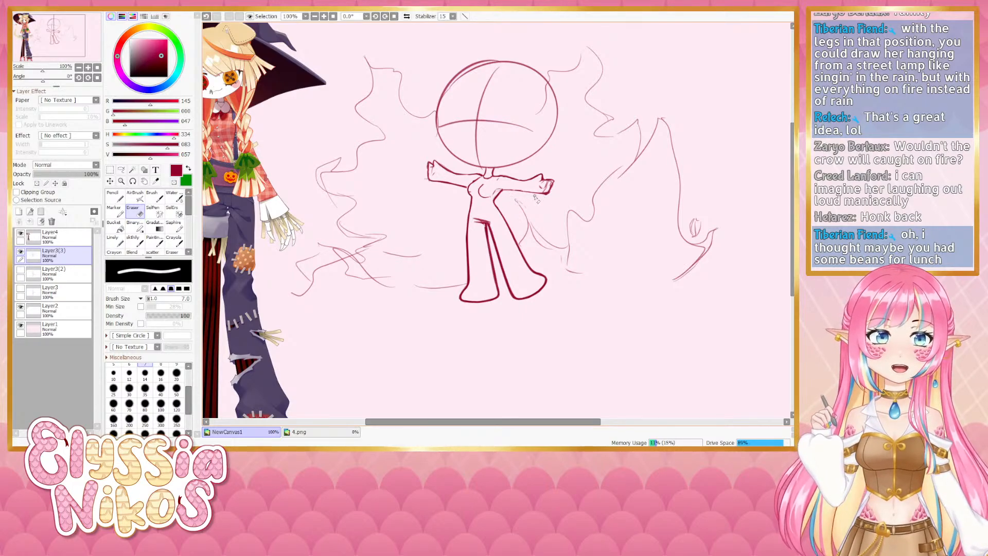
{"action": "key", "text": "ctrl+z"}
{"action": "left_click_drag", "start_coordinate": [544, 192], "coordinate": [547, 194]}
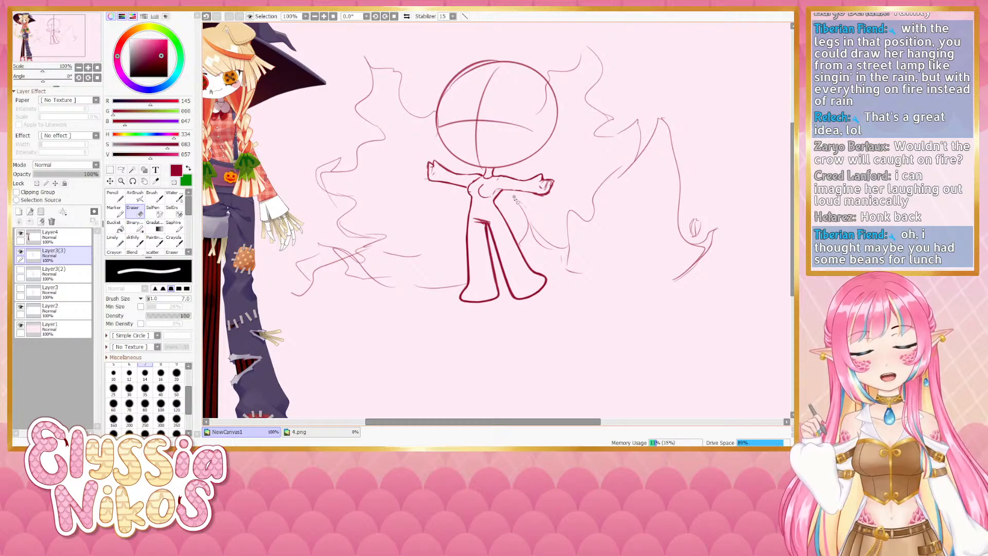
Redraw the underside of the arm away from the reference with a small brush, adjusting the brush size for the line
{"action": "mouse_move", "coordinate": [515, 199]}
{"action": "left_mouse_down"}
{"action": "mouse_move", "coordinate": [476, 180]}
{"action": "mouse_move", "coordinate": [446, 203]}
{"action": "left_mouse_up"}
{"action": "left_click", "coordinate": [135, 239]}
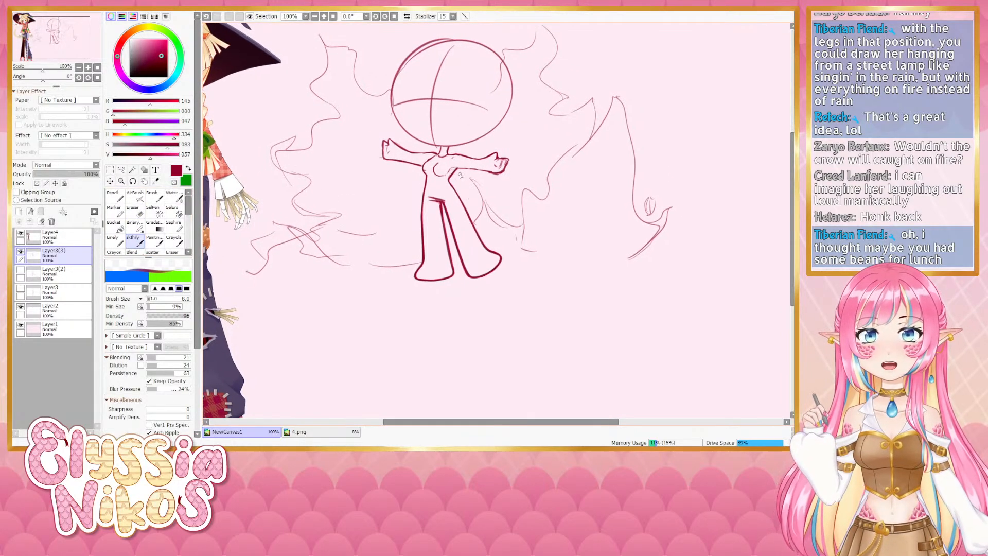
{"action": "key", "text": "bracketleft"}
{"action": "key", "text": "bracketleft"}
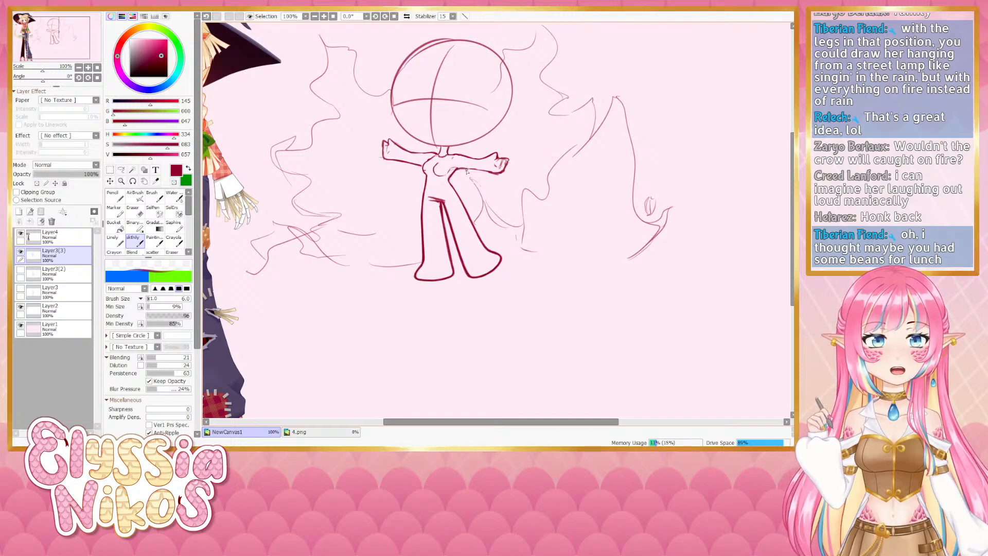
{"action": "key", "text": "bracketleft"}
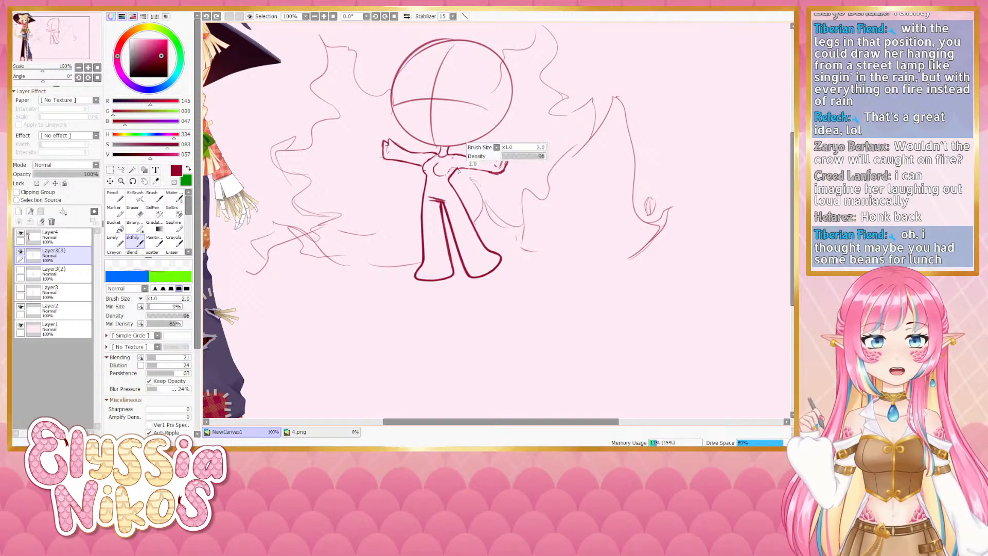
{"action": "key", "text": "bracketright"}
{"action": "key", "text": "bracketright"}
{"action": "key", "text": "bracketright"}
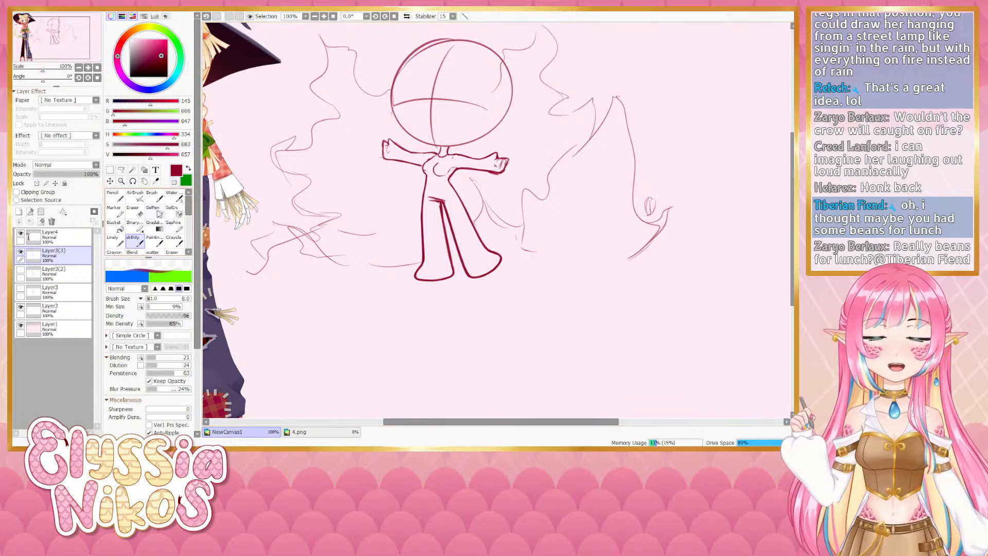
Clean up the underside of the arm and the inner hand lines away from the reference with a 5 px eraser
{"action": "key", "text": "e"}
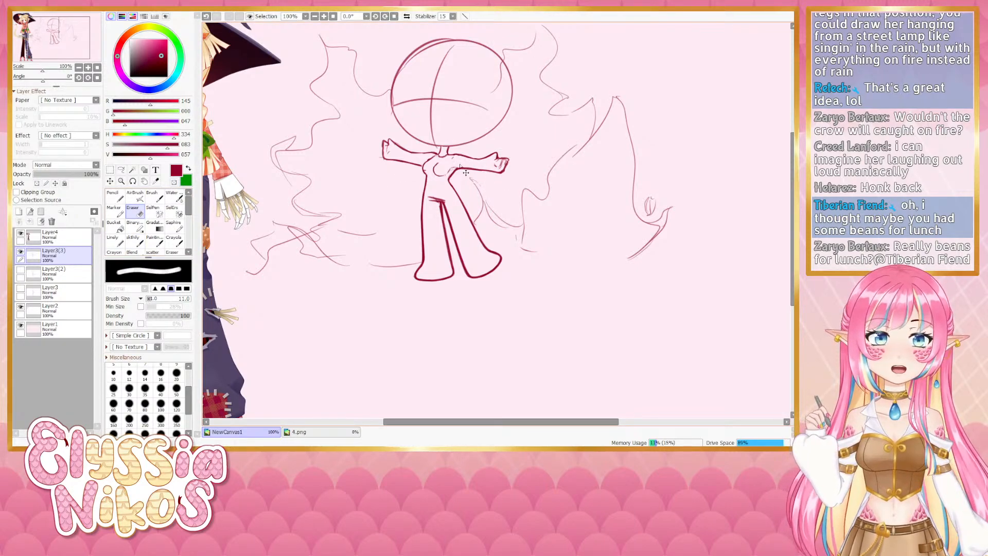
{"action": "key", "text": "bracketleft"}
{"action": "key", "text": "bracketleft"}
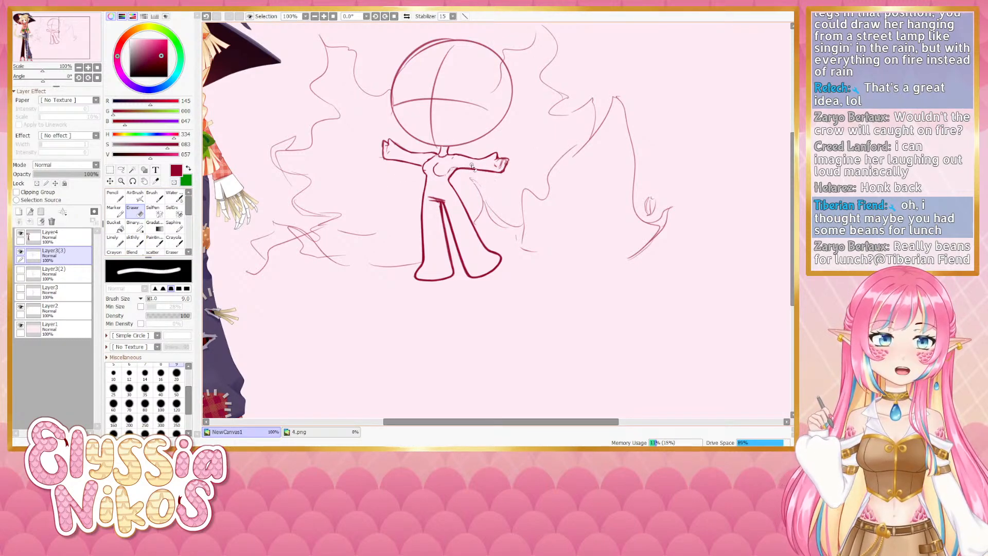
{"action": "key", "text": "bracketleft"}
{"action": "key", "text": "bracketleft"}
{"action": "key", "text": "bracketleft"}
{"action": "key", "text": "bracketleft"}
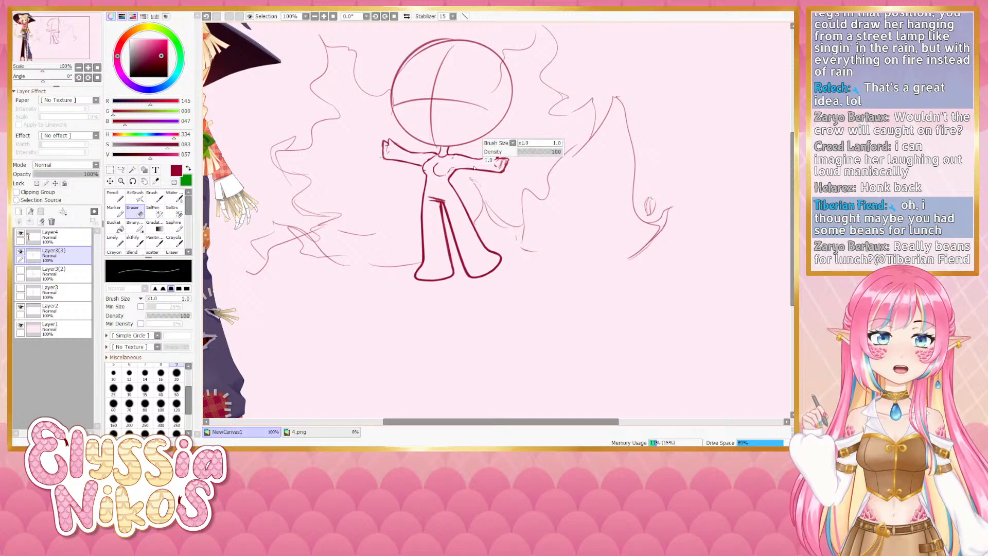
{"action": "left_click", "coordinate": [468, 167]}
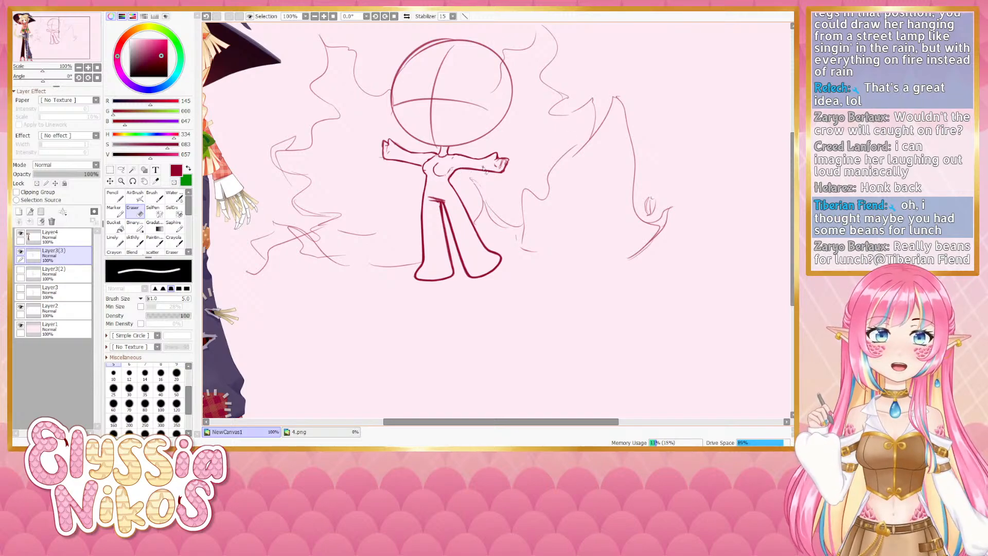
{"action": "key", "text": "ctrl+z"}
{"action": "left_click_drag", "start_coordinate": [485, 170], "coordinate": [455, 169]}
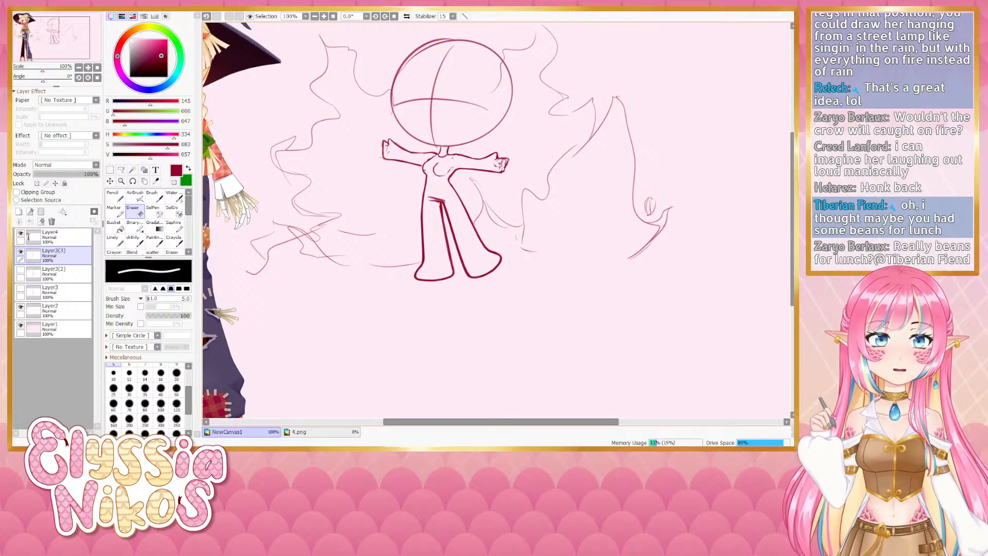
{"action": "left_click_drag", "start_coordinate": [501, 165], "coordinate": [499, 168]}
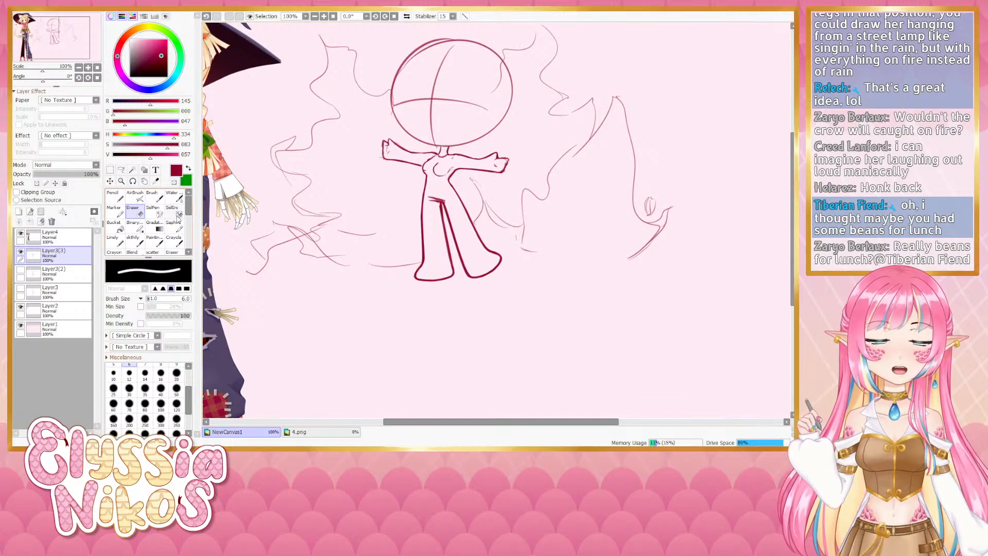
Clean up the shoulder and armpit lines of the arm nearest the reference with a 7 to 11 px eraser
{"action": "left_click", "coordinate": [140, 239]}
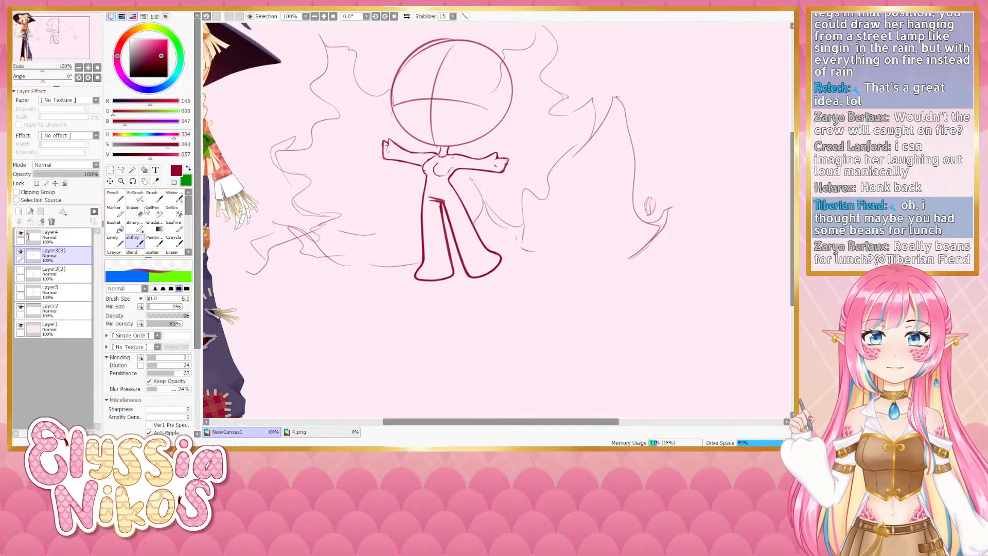
{"action": "key", "text": "e"}
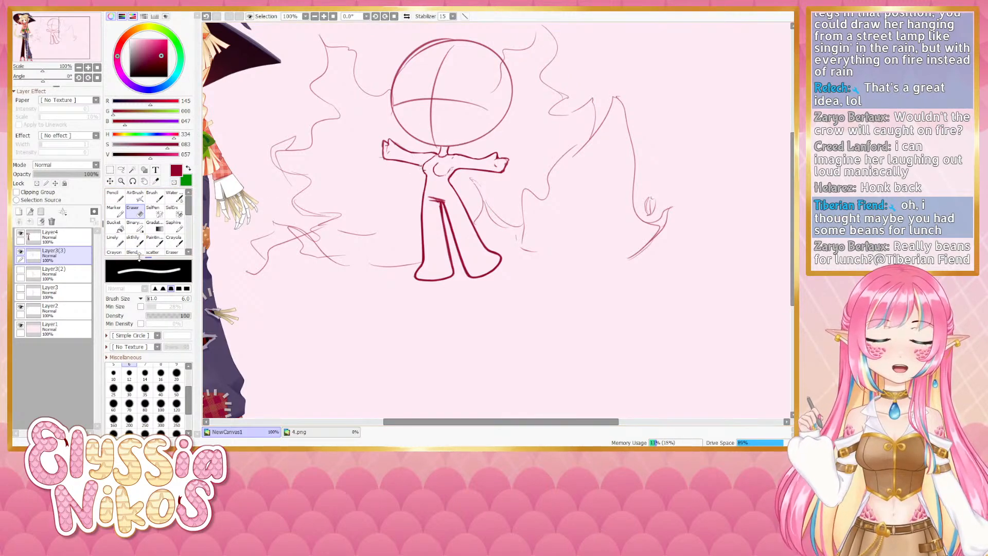
{"action": "key", "text": "e"}
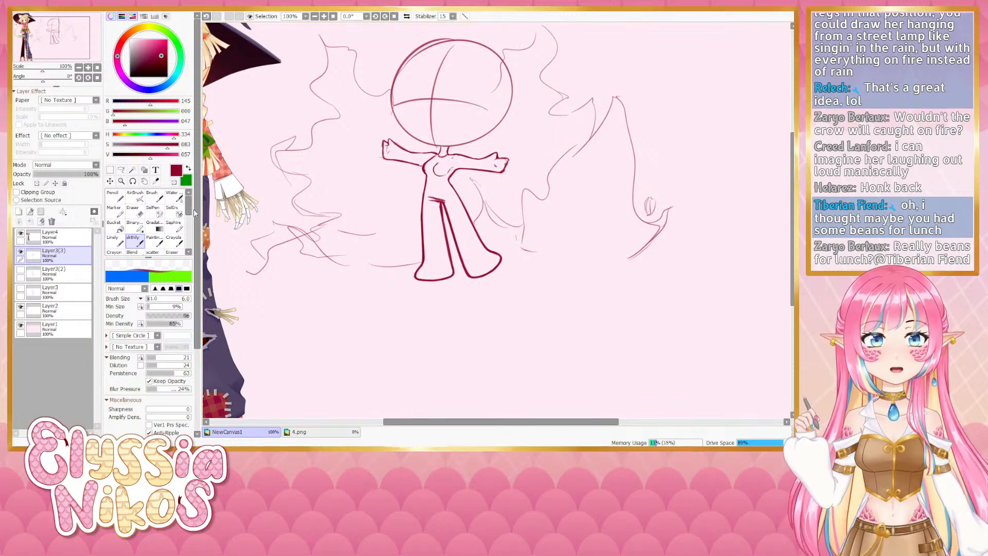
{"action": "key", "text": "e"}
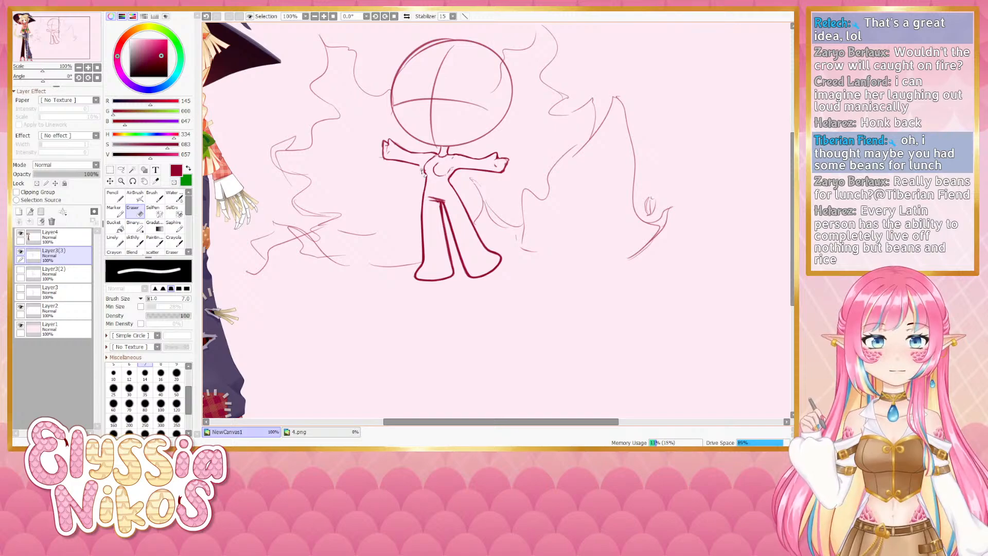
{"action": "key", "text": "ctrl+z"}
{"action": "key", "text": "e"}
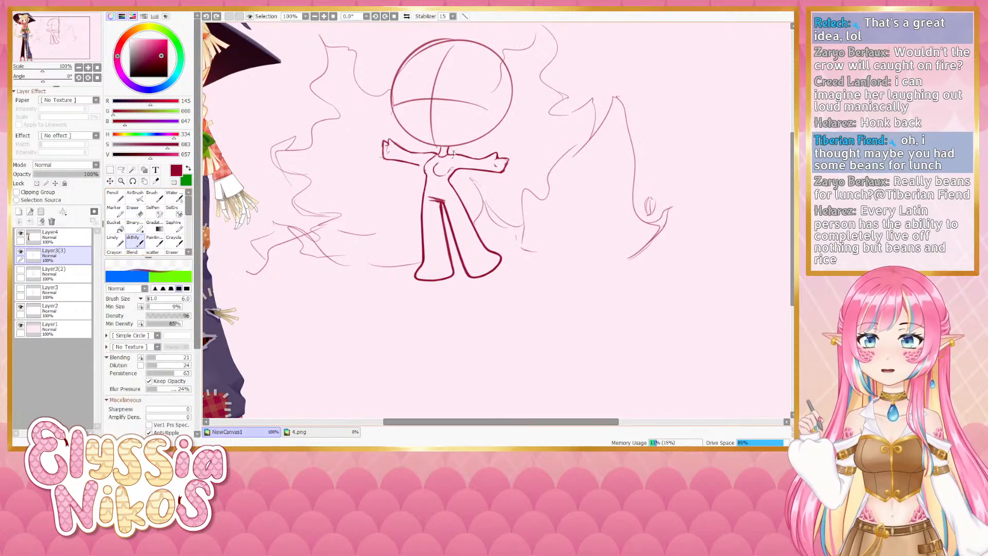
{"action": "left_click_drag", "start_coordinate": [434, 158], "coordinate": [427, 164]}
{"action": "key", "text": "ctrl+z"}
{"action": "key", "text": "ctrl+z"}
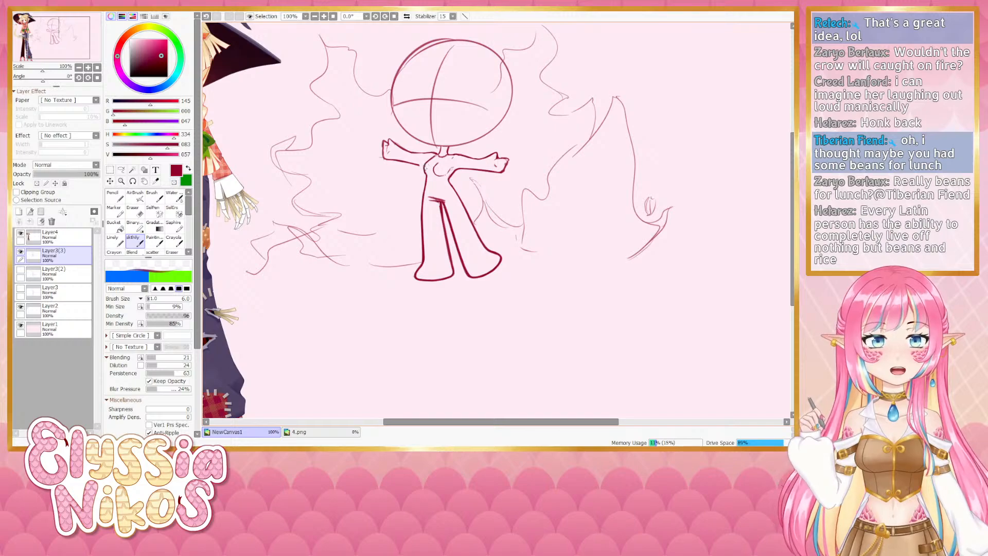
{"action": "key", "text": "e"}
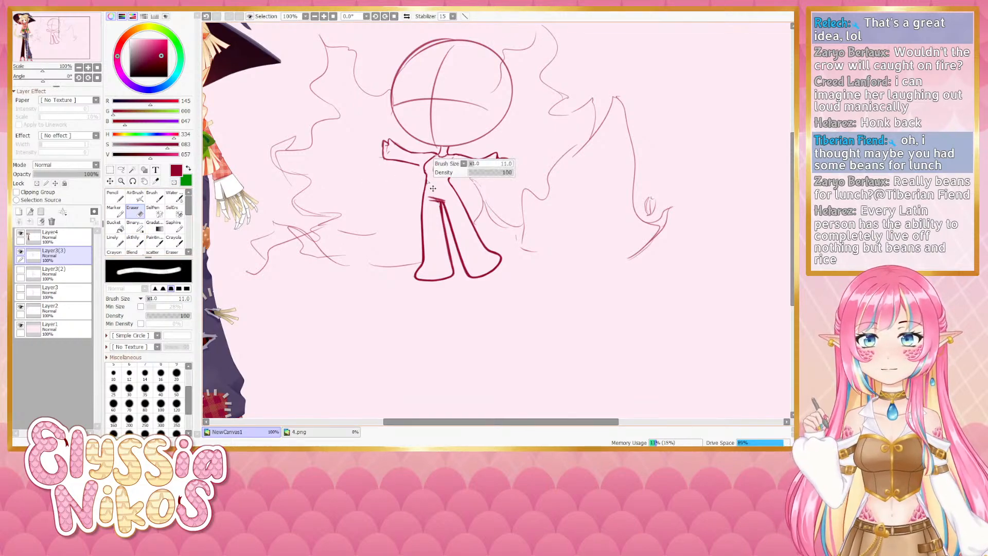
{"action": "key", "text": "ctrl+z"}
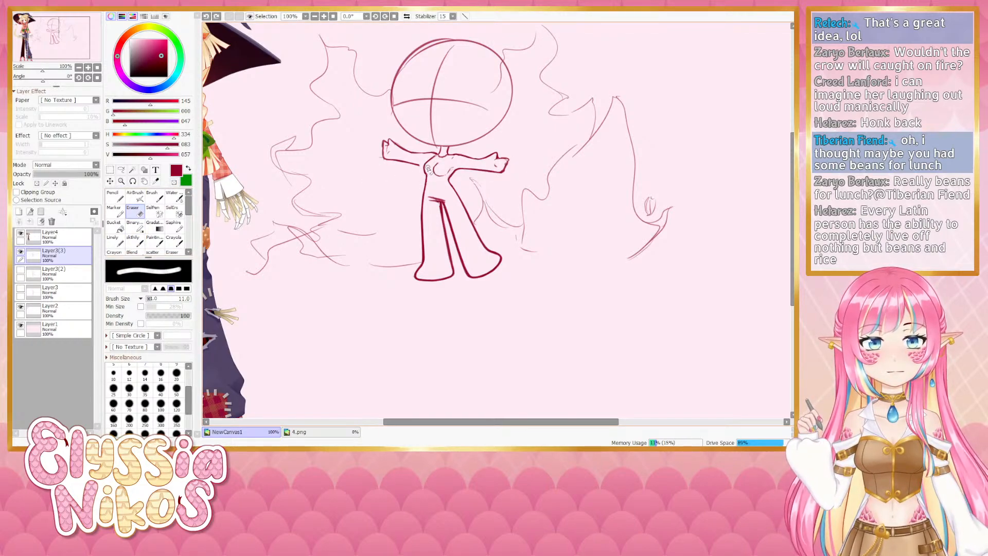
{"action": "left_click_drag", "start_coordinate": [430, 164], "coordinate": [427, 171]}
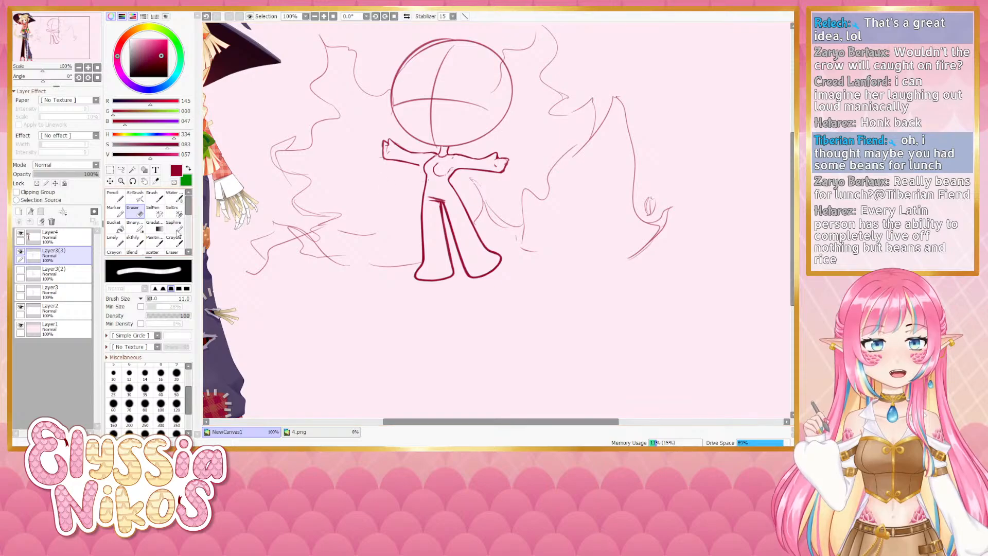
Examine the whole canvas and compare the chibi body's proportions with the full reference character
{"action": "left_click", "coordinate": [134, 241]}
{"action": "left_click", "coordinate": [78, 67]}
{"action": "left_click", "coordinate": [78, 68]}
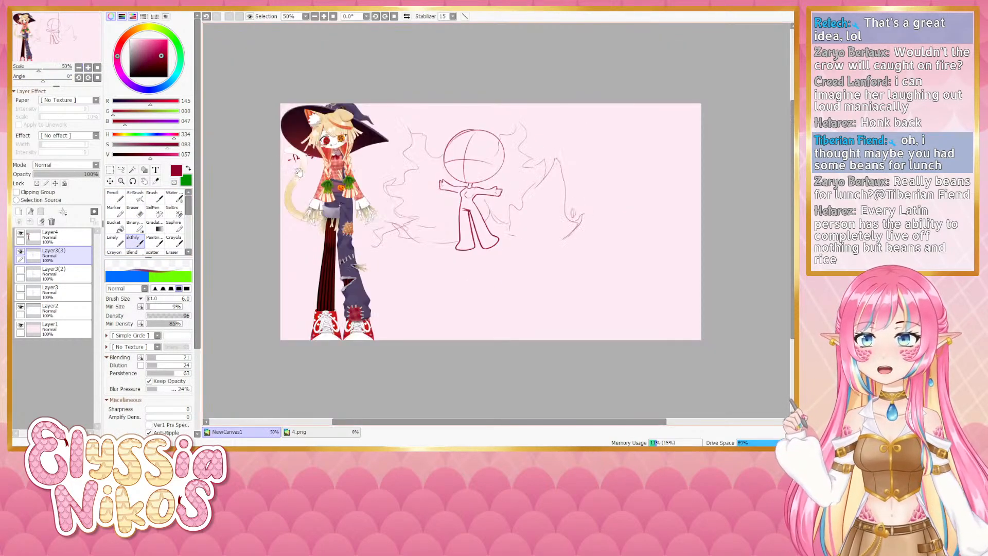
{"action": "left_click", "coordinate": [88, 67]}
{"action": "left_click", "coordinate": [88, 68]}
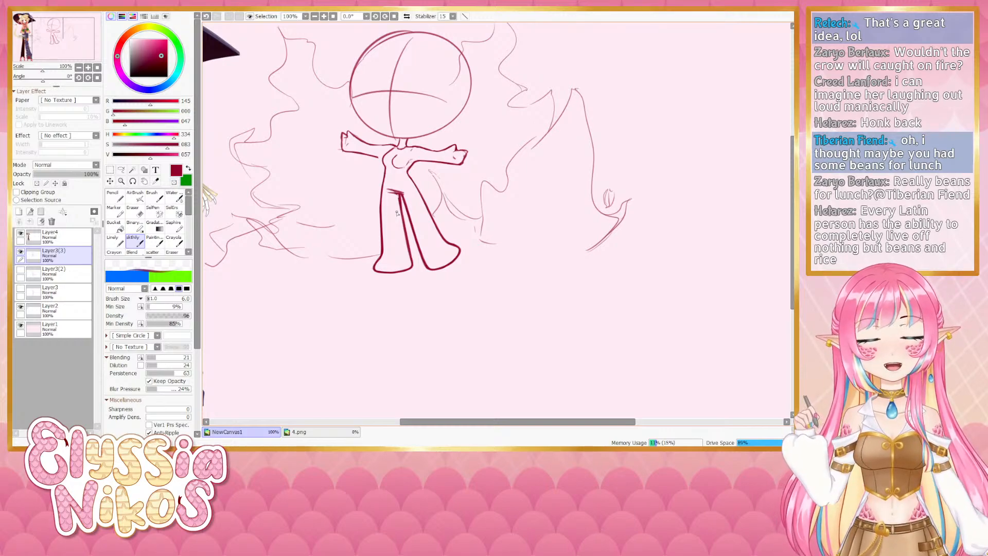
{"action": "left_click_drag", "start_coordinate": [468, 256], "coordinate": [473, 290]}
{"action": "scroll", "coordinate": [481, 230], "scroll_direction": "down", "scroll_amount": 2}
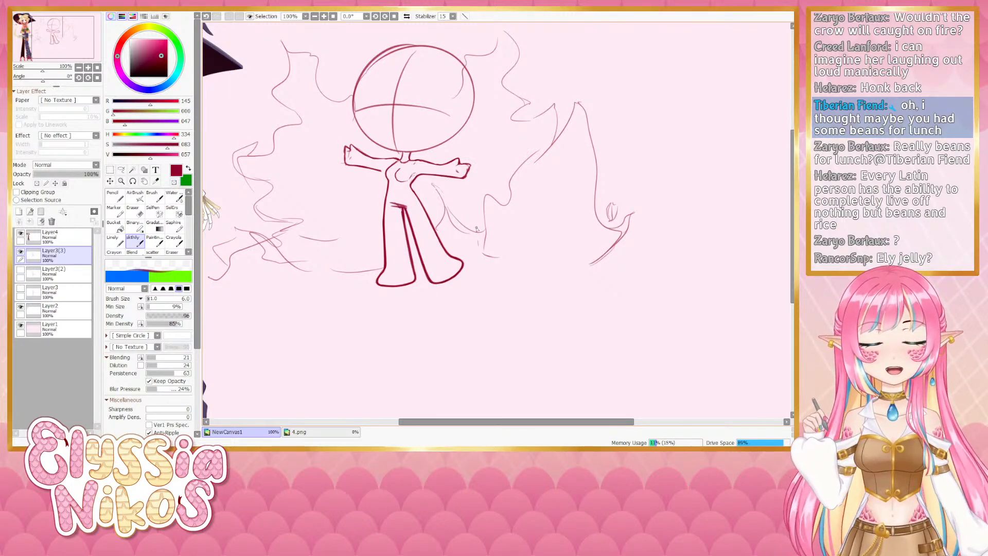
{"action": "mouse_move", "coordinate": [451, 286]}
{"action": "left_mouse_down"}
{"action": "mouse_move", "coordinate": [431, 301]}
{"action": "mouse_move", "coordinate": [446, 288]}
{"action": "left_mouse_up"}
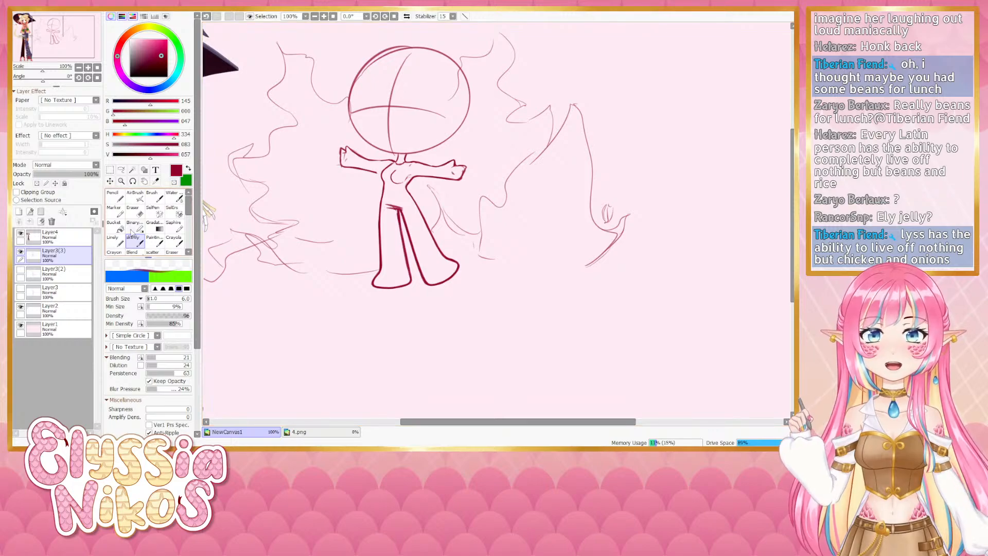
Tidy the hip and the outer line of the leg nearest the reference with a 9 px eraser
{"action": "key", "text": "e"}
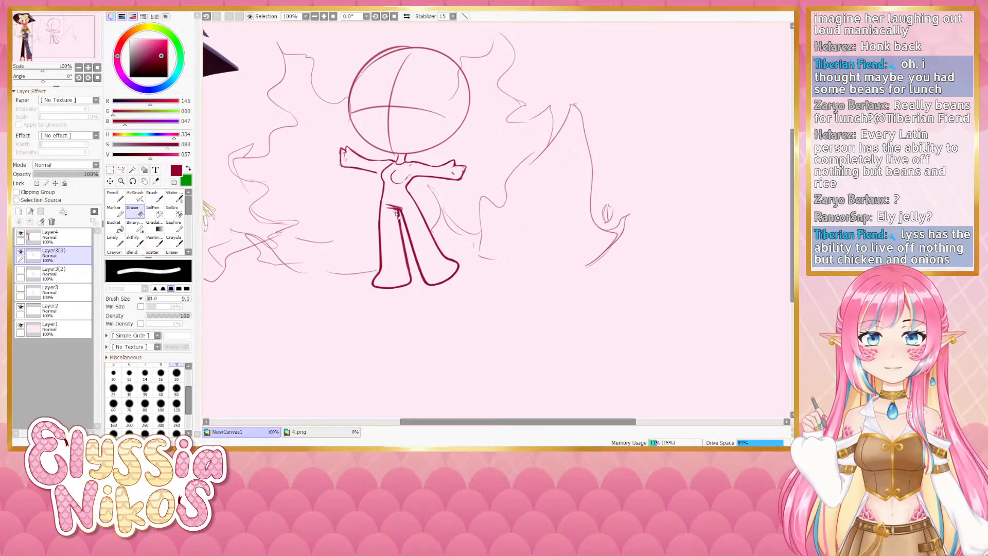
{"action": "key", "text": "ctrl+z"}
{"action": "left_click_drag", "start_coordinate": [396, 213], "coordinate": [399, 243]}
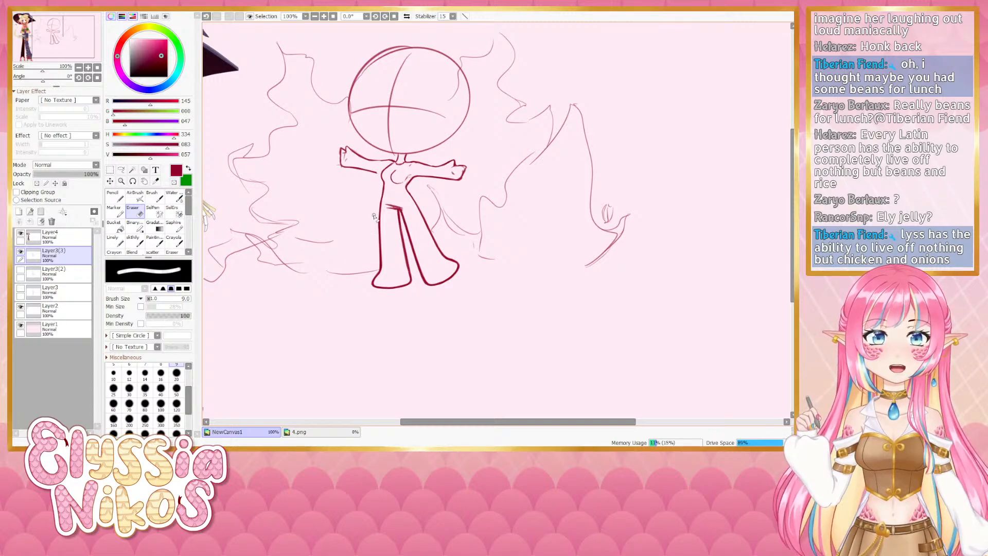
{"action": "key", "text": "ctrl+z"}
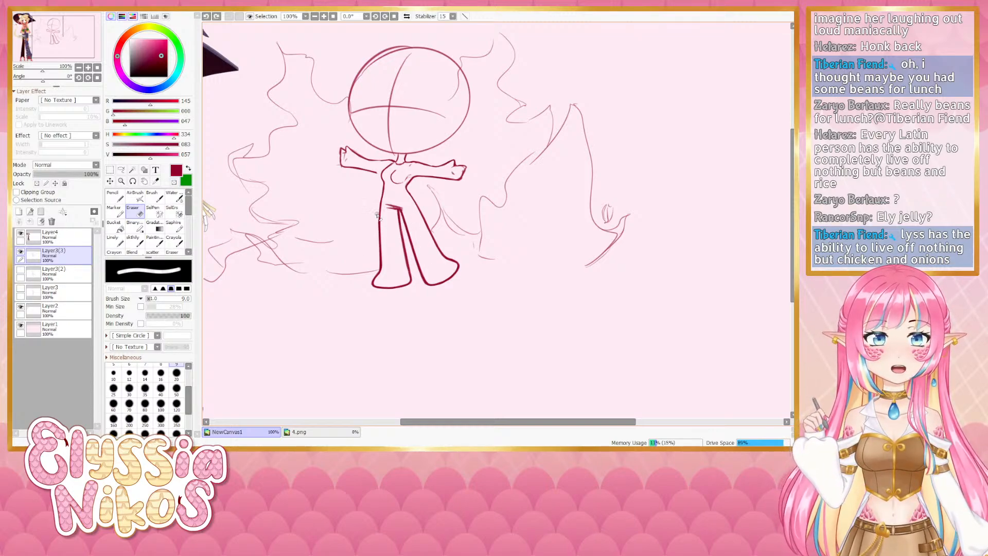
{"action": "key", "text": "ctrl+y"}
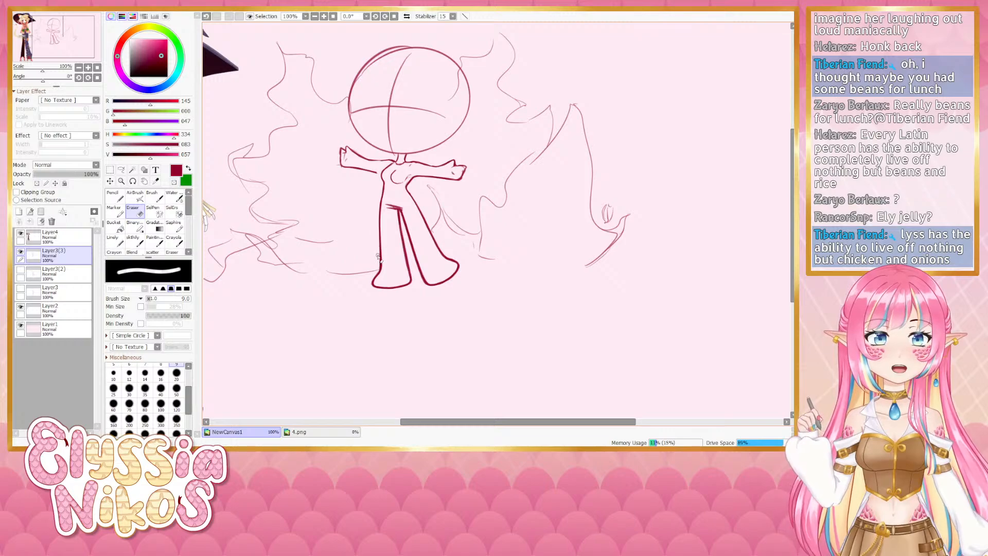
{"action": "key", "text": "ctrl+z"}
{"action": "left_click_drag", "start_coordinate": [379, 252], "coordinate": [377, 260]}
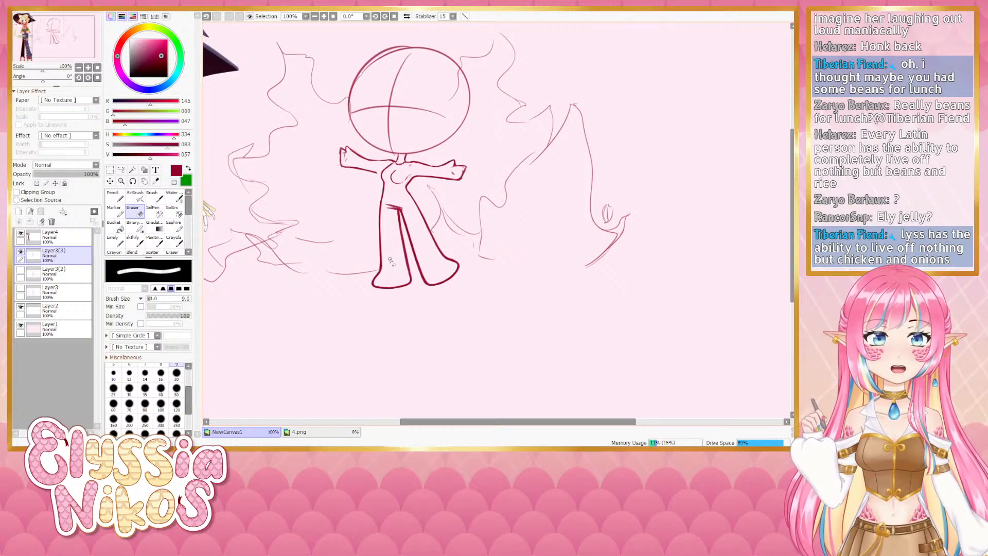
{"action": "left_click_drag", "start_coordinate": [455, 284], "coordinate": [448, 278]}
{"action": "left_click_drag", "start_coordinate": [378, 245], "coordinate": [375, 271]}
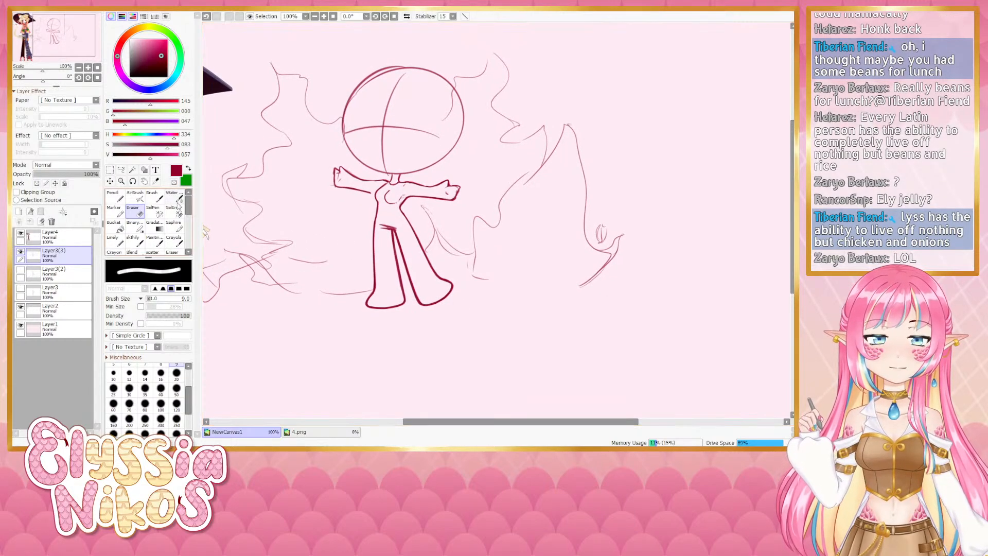
Sketch a small round practice head in the empty area below the chibi's outstretched leg
{"action": "left_click", "coordinate": [132, 242]}
{"action": "mouse_move", "coordinate": [492, 299]}
{"action": "left_mouse_down"}
{"action": "mouse_move", "coordinate": [459, 191]}
{"action": "mouse_move", "coordinate": [483, 220]}
{"action": "mouse_move", "coordinate": [472, 222]}
{"action": "mouse_move", "coordinate": [488, 195]}
{"action": "left_mouse_up"}
{"action": "key", "text": "ctrl+z"}
{"action": "left_click_drag", "start_coordinate": [491, 254], "coordinate": [476, 342]}
{"action": "key", "text": "ctrl+z"}
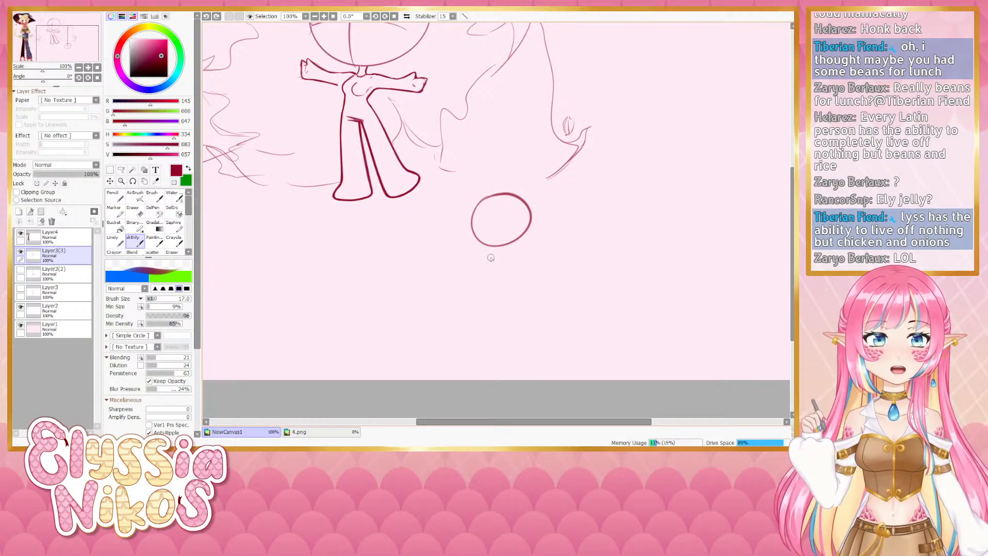
{"action": "left_click_drag", "start_coordinate": [492, 253], "coordinate": [492, 347]}
{"action": "key", "text": "ctrl+z"}
{"action": "key", "text": "ctrl+z"}
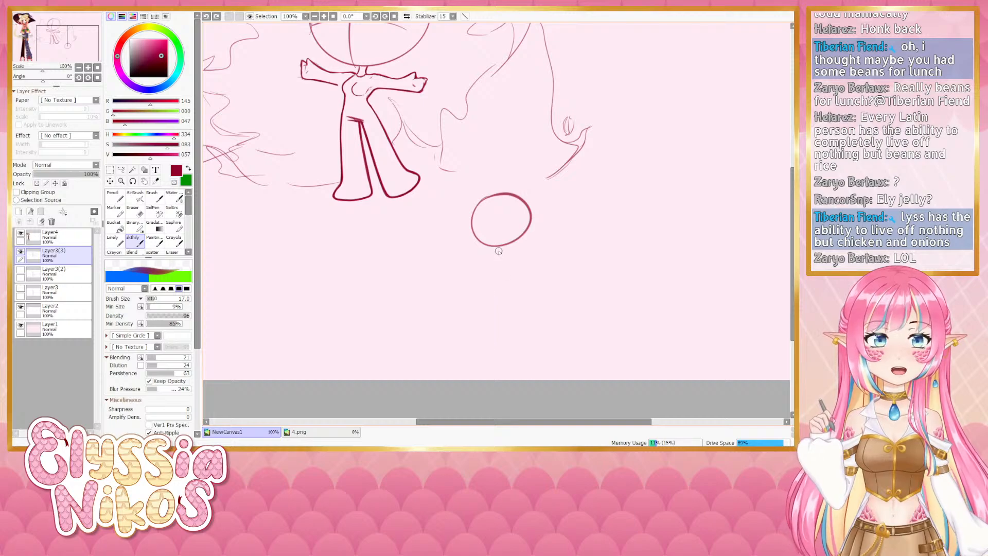
Sketch a thin neck, narrow torso and hanging arm under the small practice head, undoing the rejected strokes
{"action": "mouse_move", "coordinate": [497, 247]}
{"action": "left_mouse_down"}
{"action": "mouse_move", "coordinate": [500, 279]}
{"action": "mouse_move", "coordinate": [508, 276]}
{"action": "mouse_move", "coordinate": [499, 279]}
{"action": "mouse_move", "coordinate": [509, 281]}
{"action": "mouse_move", "coordinate": [478, 303]}
{"action": "mouse_move", "coordinate": [495, 271]}
{"action": "left_mouse_up"}
{"action": "key", "text": "ctrl+z"}
{"action": "key", "text": "ctrl+z"}
{"action": "key", "text": "ctrl+z"}
{"action": "key", "text": "ctrl+z"}
{"action": "key", "text": "ctrl+z"}
{"action": "key", "text": "ctrl+z"}
{"action": "mouse_move", "coordinate": [482, 297]}
{"action": "left_mouse_down"}
{"action": "mouse_move", "coordinate": [501, 269]}
{"action": "mouse_move", "coordinate": [501, 284]}
{"action": "mouse_move", "coordinate": [495, 260]}
{"action": "mouse_move", "coordinate": [484, 293]}
{"action": "mouse_move", "coordinate": [496, 270]}
{"action": "mouse_move", "coordinate": [490, 289]}
{"action": "mouse_move", "coordinate": [501, 315]}
{"action": "left_mouse_up"}
{"action": "key", "text": "ctrl+z"}
{"action": "key", "text": "ctrl+z"}
{"action": "key", "text": "ctrl+z"}
{"action": "key", "text": "ctrl+z"}
{"action": "key", "text": "ctrl+z"}
Draw two thin, straight legs under the small practice figure's torso with an 8 px brush
{"action": "left_click_drag", "start_coordinate": [501, 280], "coordinate": [498, 338]}
{"action": "mouse_move", "coordinate": [500, 302]}
{"action": "left_mouse_down"}
{"action": "mouse_move", "coordinate": [496, 355]}
{"action": "mouse_move", "coordinate": [506, 292]}
{"action": "mouse_move", "coordinate": [493, 354]}
{"action": "mouse_move", "coordinate": [503, 350]}
{"action": "left_mouse_up"}
{"action": "key", "text": "ctrl+z"}
{"action": "left_click_drag", "start_coordinate": [510, 288], "coordinate": [513, 336]}
{"action": "key", "text": "ctrl+z"}
{"action": "key", "text": "ctrl+z"}
{"action": "left_click_drag", "start_coordinate": [510, 287], "coordinate": [514, 350]}
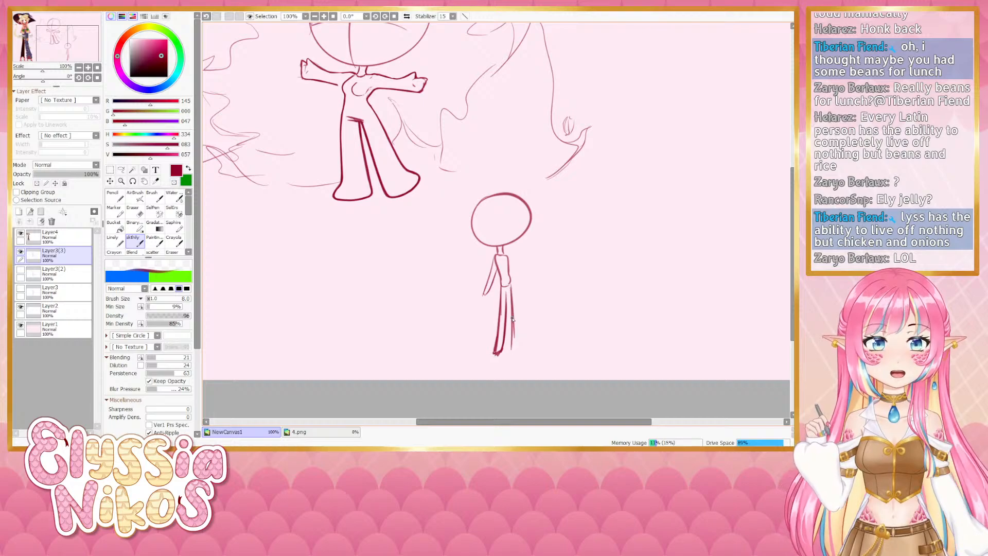
{"action": "left_click_drag", "start_coordinate": [512, 315], "coordinate": [508, 352]}
{"action": "key", "text": "ctrl+z"}
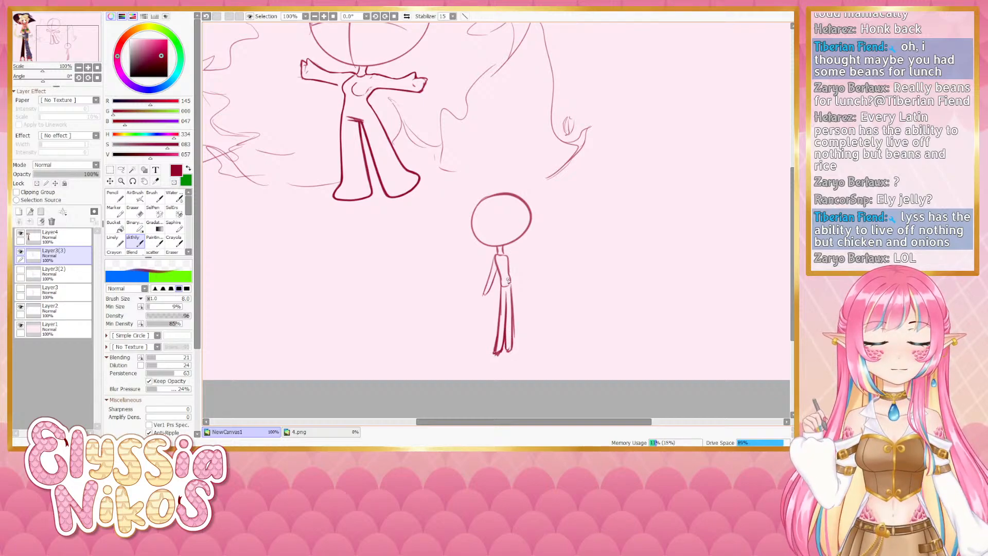
Erase the whole small practice figure with a 149 px eraser
{"action": "left_click_drag", "start_coordinate": [515, 275], "coordinate": [513, 284]}
{"action": "left_click", "coordinate": [134, 210]}
{"action": "right_click", "coordinate": [540, 319]}
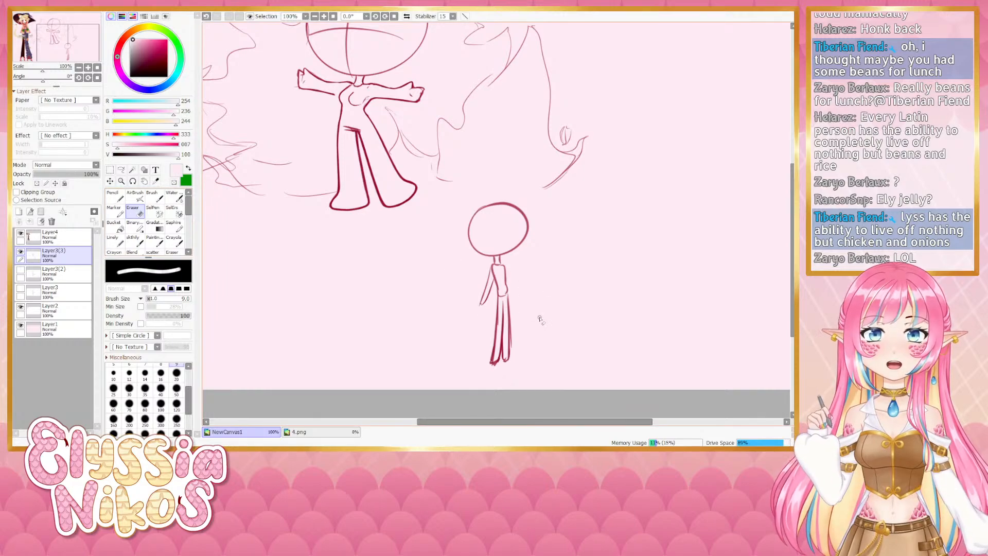
{"action": "mouse_move", "coordinate": [533, 329]}
{"action": "left_mouse_down", "text": "ctrl+alt"}
{"action": "mouse_move", "coordinate": [566, 318]}
{"action": "mouse_move", "coordinate": [638, 317]}
{"action": "left_mouse_up", "text": "ctrl+alt"}
{"action": "mouse_move", "coordinate": [528, 348]}
{"action": "left_mouse_down"}
{"action": "mouse_move", "coordinate": [487, 356]}
{"action": "mouse_move", "coordinate": [488, 235]}
{"action": "mouse_move", "coordinate": [475, 202]}
{"action": "left_mouse_up"}
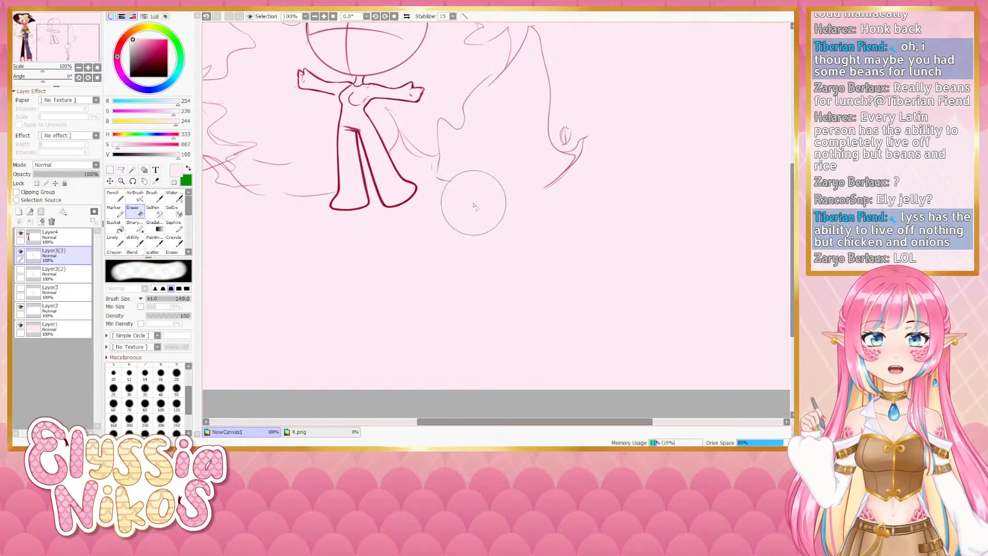
{"action": "left_click_drag", "start_coordinate": [423, 247], "coordinate": [471, 289]}
Pick the dark red line colour from the chibi's leg and rework the upper arm line nearest the reference with a small brush and 7 px eraser
{"action": "right_click", "coordinate": [405, 175]}
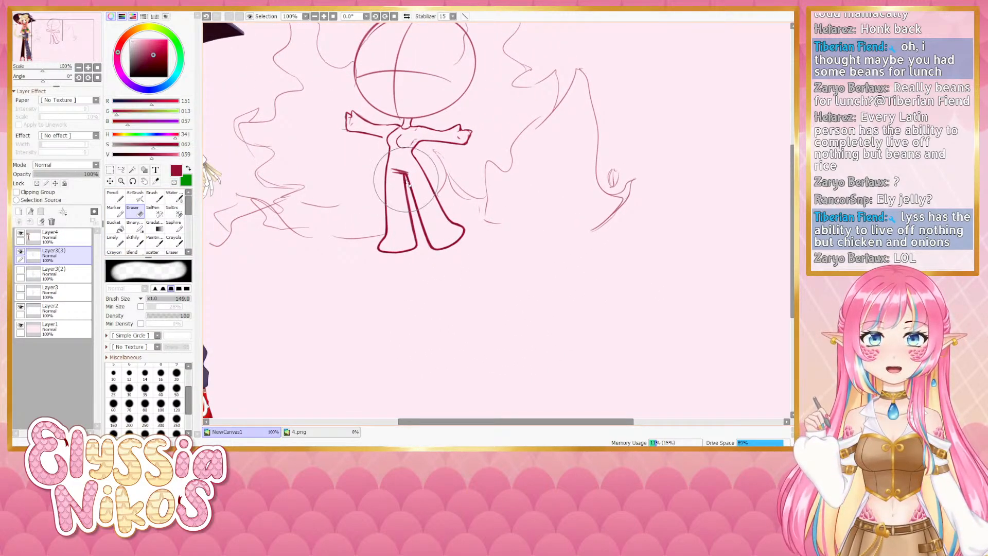
{"action": "mouse_move", "coordinate": [367, 192]}
{"action": "left_mouse_down"}
{"action": "mouse_move", "coordinate": [374, 231]}
{"action": "mouse_move", "coordinate": [425, 259]}
{"action": "left_mouse_up"}
{"action": "left_click", "coordinate": [135, 240]}
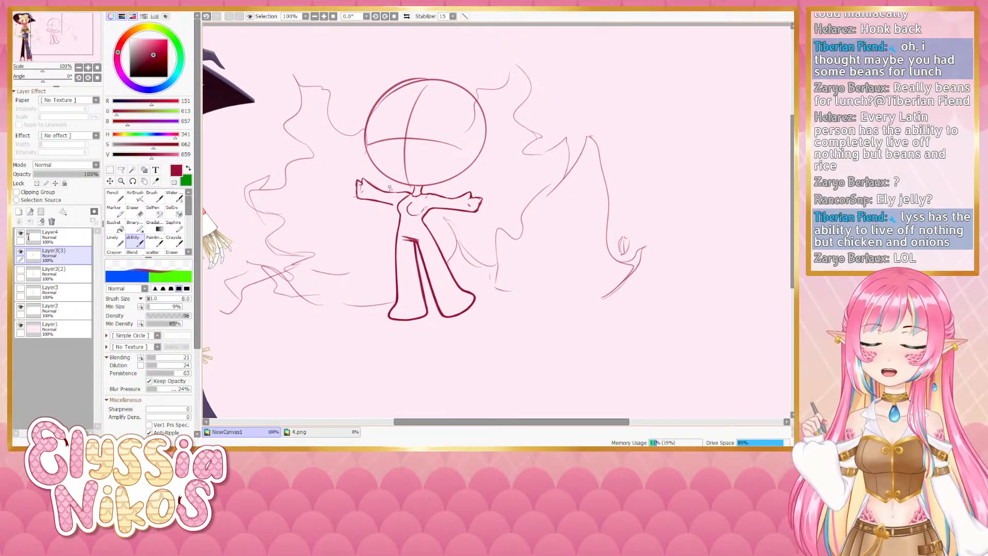
{"action": "mouse_move", "coordinate": [390, 187]}
{"action": "left_mouse_down"}
{"action": "mouse_move", "coordinate": [379, 191]}
{"action": "mouse_move", "coordinate": [397, 203]}
{"action": "mouse_move", "coordinate": [382, 192]}
{"action": "mouse_move", "coordinate": [406, 195]}
{"action": "mouse_move", "coordinate": [398, 207]}
{"action": "mouse_move", "coordinate": [378, 201]}
{"action": "mouse_move", "coordinate": [381, 188]}
{"action": "left_mouse_up"}
{"action": "key", "text": "ctrl+z"}
{"action": "key", "text": "ctrl+z"}
{"action": "key", "text": "ctrl+z"}
{"action": "key", "text": "ctrl+z"}
{"action": "key", "text": "ctrl+z"}
{"action": "key", "text": "ctrl+z"}
{"action": "key", "text": "ctrl+z"}
{"action": "key", "text": "ctrl+z"}
{"action": "key", "text": "ctrl+z"}
{"action": "key", "text": "ctrl+z"}
{"action": "key", "text": "ctrl+z"}
{"action": "key", "text": "e"}
{"action": "key", "text": "ctrl+z"}
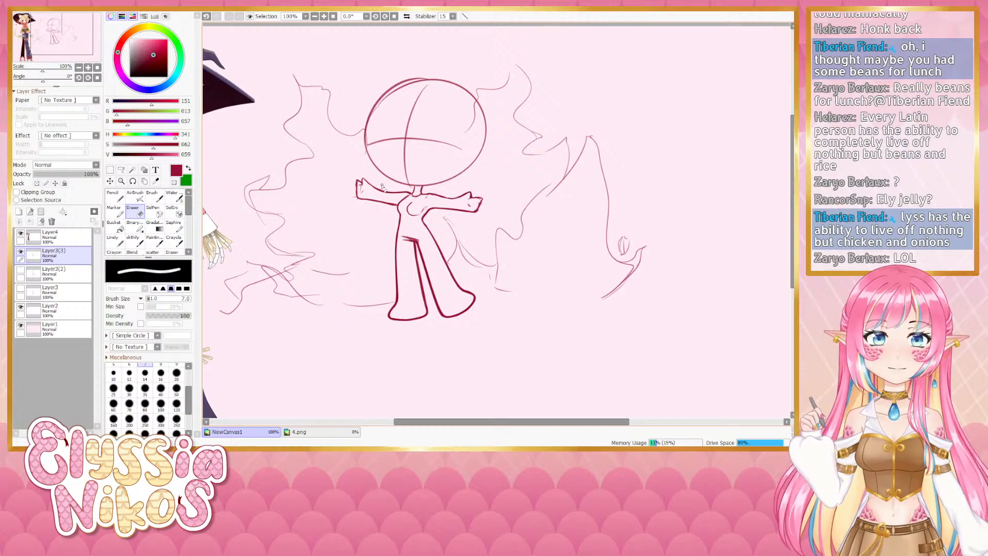
Try a short line inside the hand nearest the reference with a 7 px brush, and undo the strokes
{"action": "left_click", "coordinate": [140, 240]}
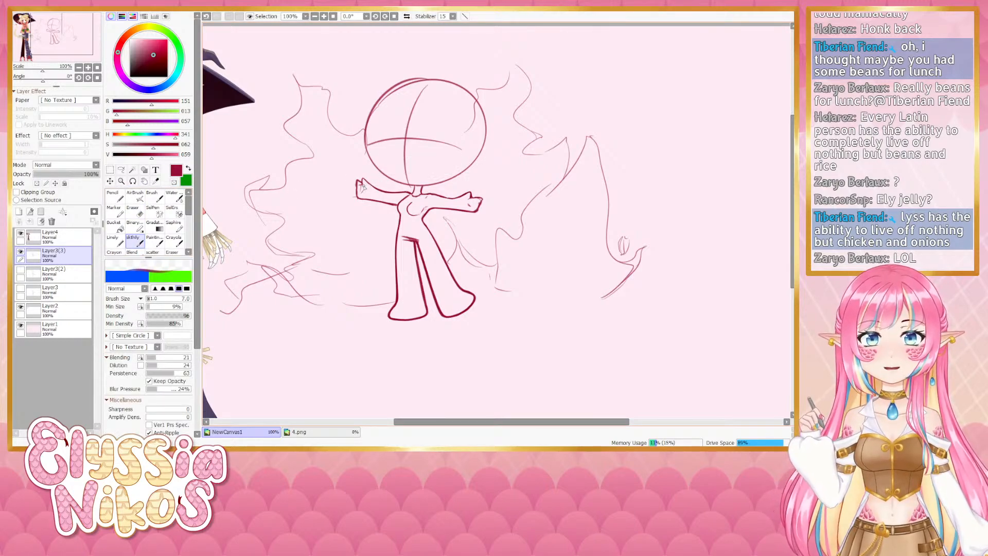
{"action": "left_click_drag", "start_coordinate": [364, 185], "coordinate": [362, 191]}
{"action": "key", "text": "ctrl+z"}
{"action": "key", "text": "ctrl+z"}
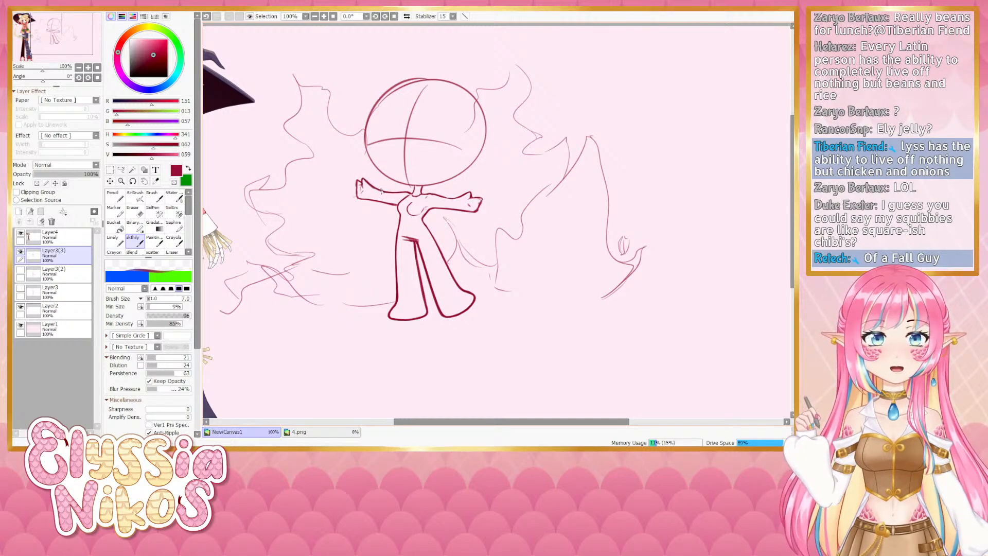
{"action": "left_click_drag", "start_coordinate": [425, 241], "coordinate": [416, 236]}
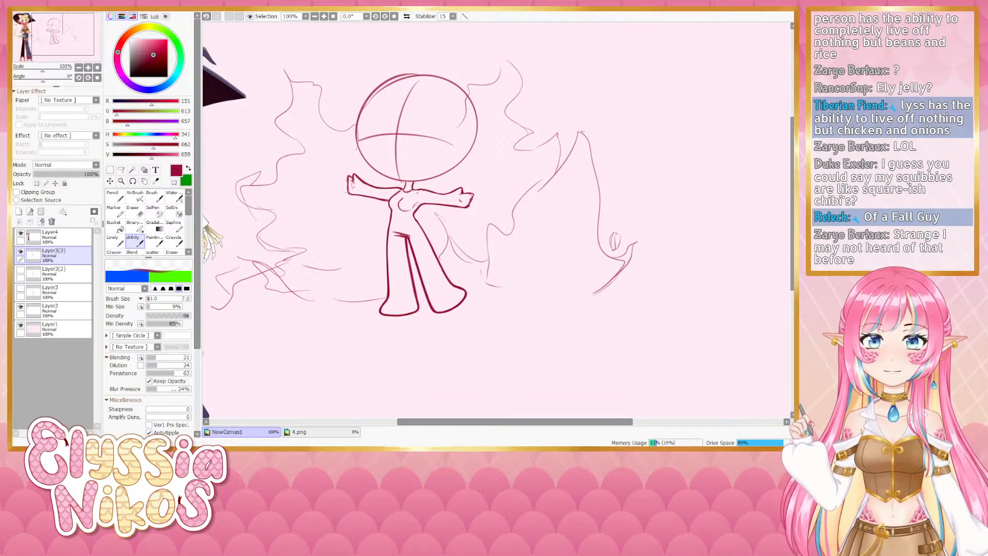
Paste the street lamp photo as a new layer and place it beside the reference character
{"action": "scroll", "coordinate": [492, 294], "scroll_direction": "down", "scroll_amount": 5}
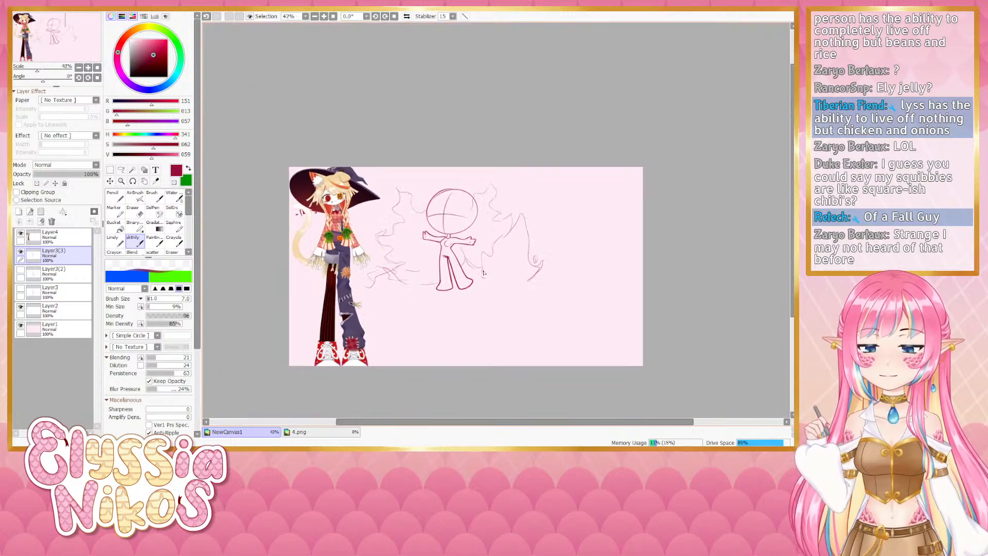
{"action": "key", "text": "ctrl+v"}
{"action": "key", "text": "ctrl+t"}
{"action": "left_click_drag", "start_coordinate": [435, 262], "coordinate": [561, 283]}
{"action": "left_click", "coordinate": [139, 345]}
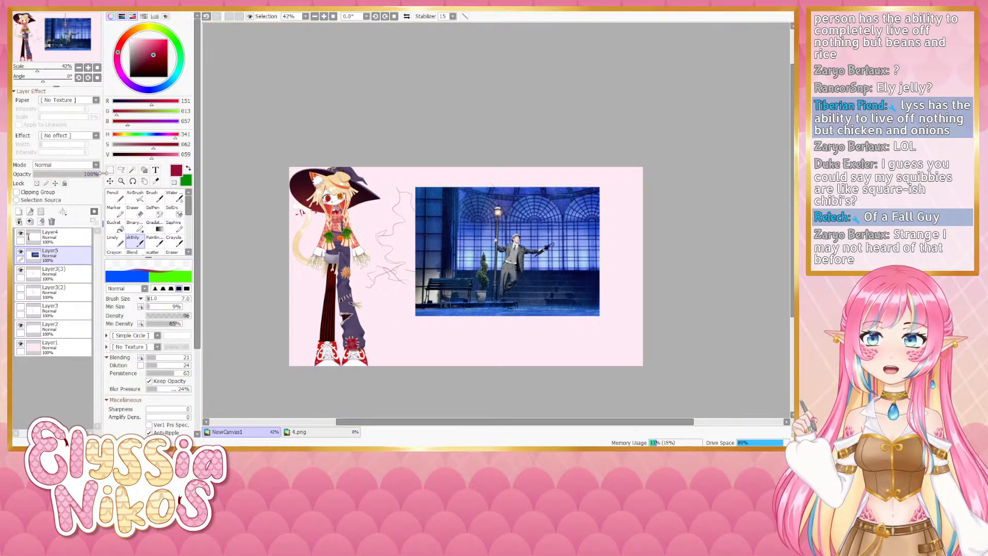
Crop the street lamp photo on Layer5 to the man and lamp post, and place it on the far side of the chibi
{"action": "left_click_drag", "start_coordinate": [466, 196], "coordinate": [563, 303]}
{"action": "key", "text": "ctrl+x"}
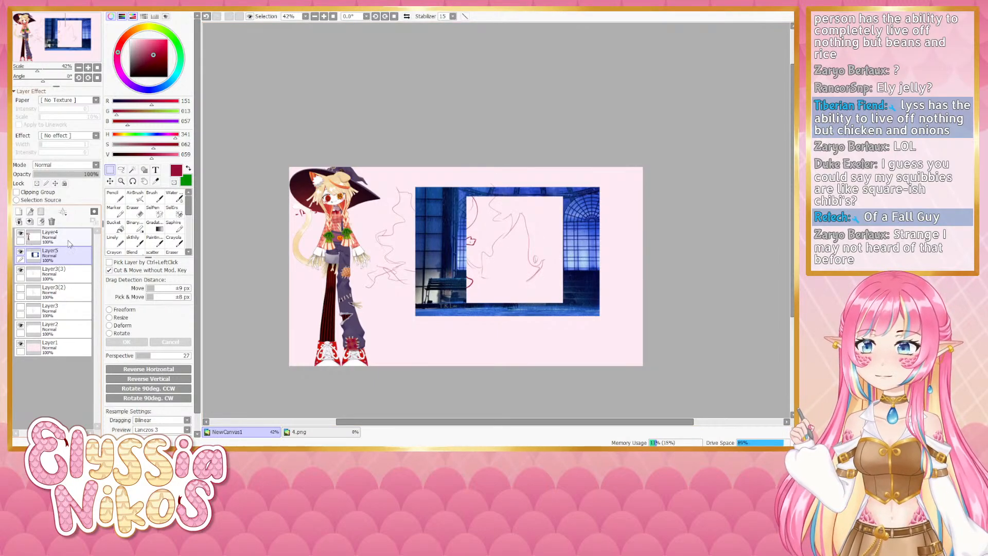
{"action": "left_click", "coordinate": [51, 221]}
{"action": "key", "text": "ctrl+v"}
{"action": "key", "text": "ctrl+t"}
{"action": "left_click_drag", "start_coordinate": [519, 277], "coordinate": [591, 265]}
{"action": "scroll", "coordinate": [569, 257], "scroll_direction": "up", "scroll_amount": 5}
{"action": "scroll", "coordinate": [569, 257], "scroll_direction": "down", "scroll_amount": 2}
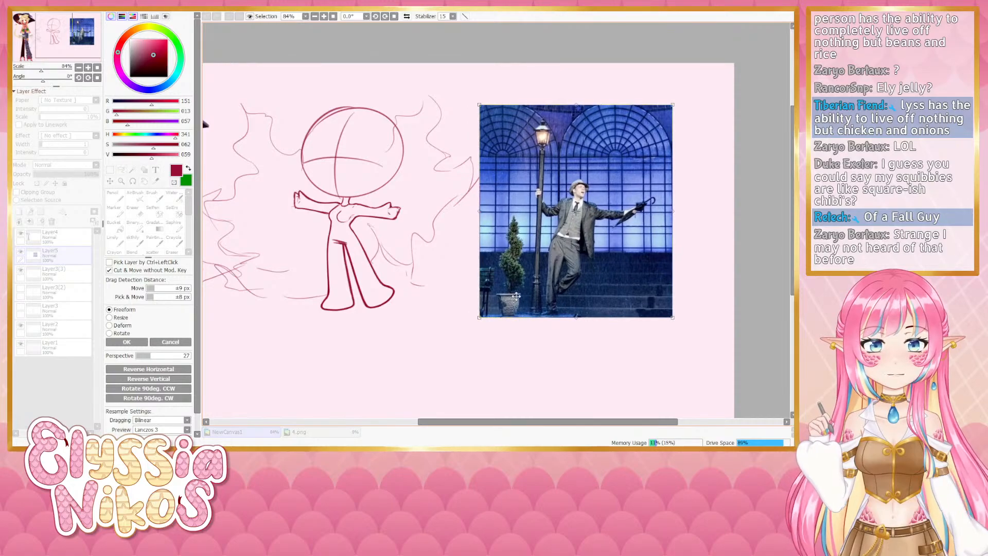
{"action": "left_click", "coordinate": [127, 341]}
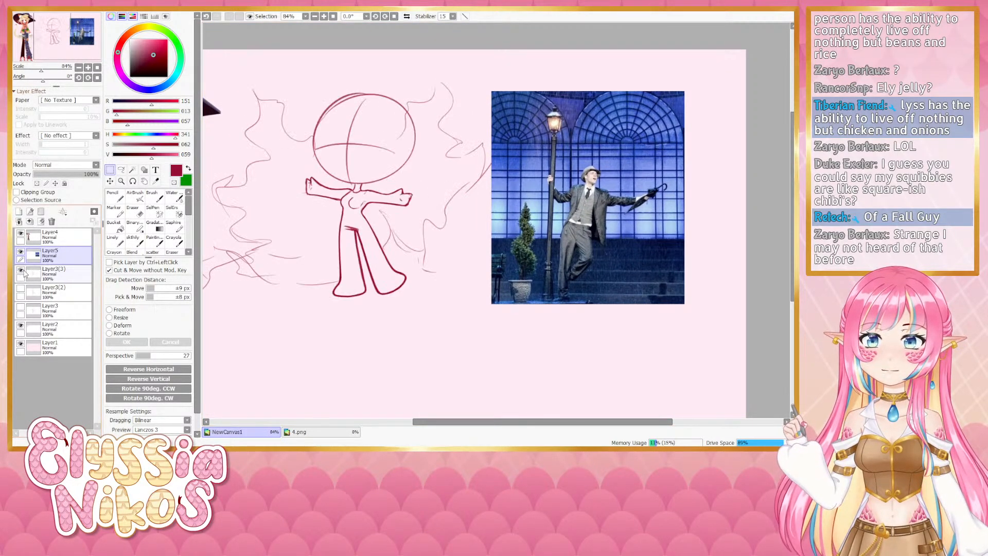
Put the Layer3(3) sketch above the photo layer and move the chibi over the man in the photo
{"action": "left_click", "coordinate": [52, 273]}
{"action": "left_click", "coordinate": [109, 181]}
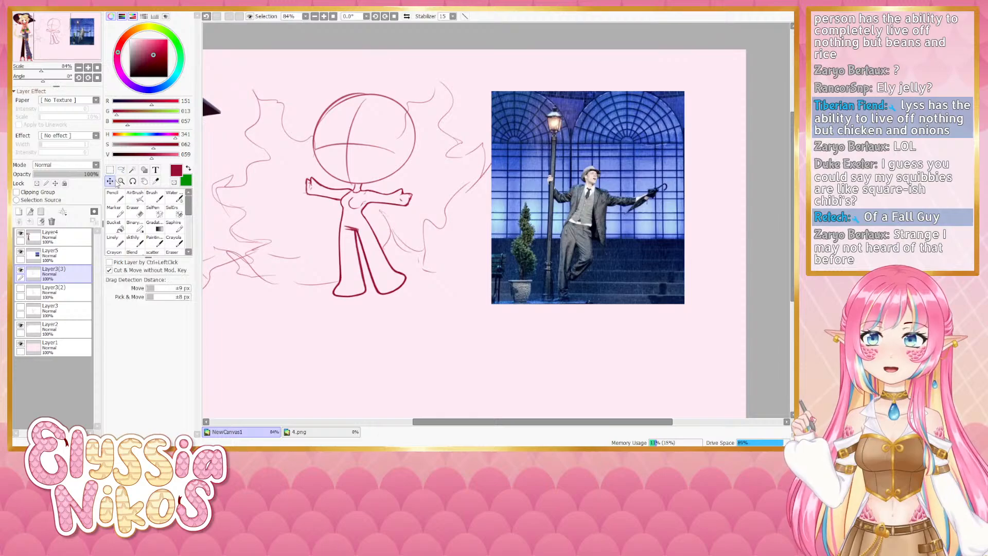
{"action": "left_click_drag", "start_coordinate": [69, 258], "coordinate": [70, 254]}
{"action": "mouse_move", "coordinate": [352, 237]}
{"action": "left_mouse_down"}
{"action": "mouse_move", "coordinate": [580, 229]}
{"action": "mouse_move", "coordinate": [572, 239]}
{"action": "left_mouse_up"}
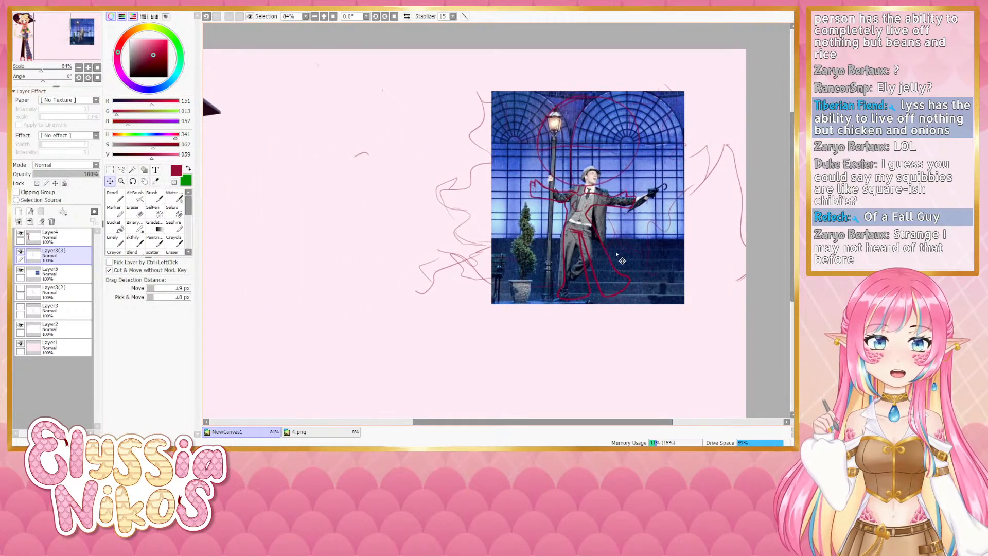
{"action": "mouse_move", "coordinate": [725, 364]}
{"action": "left_mouse_down"}
{"action": "mouse_move", "coordinate": [659, 377]}
{"action": "mouse_move", "coordinate": [681, 368]}
{"action": "left_mouse_up"}
Rotate the chibi sketch clockwise to match the man's lean with its hand at the lamp post, and lower Layer5's opacity to 23%
{"action": "key", "text": "ctrl+t"}
{"action": "left_click_drag", "start_coordinate": [693, 403], "coordinate": [627, 402]}
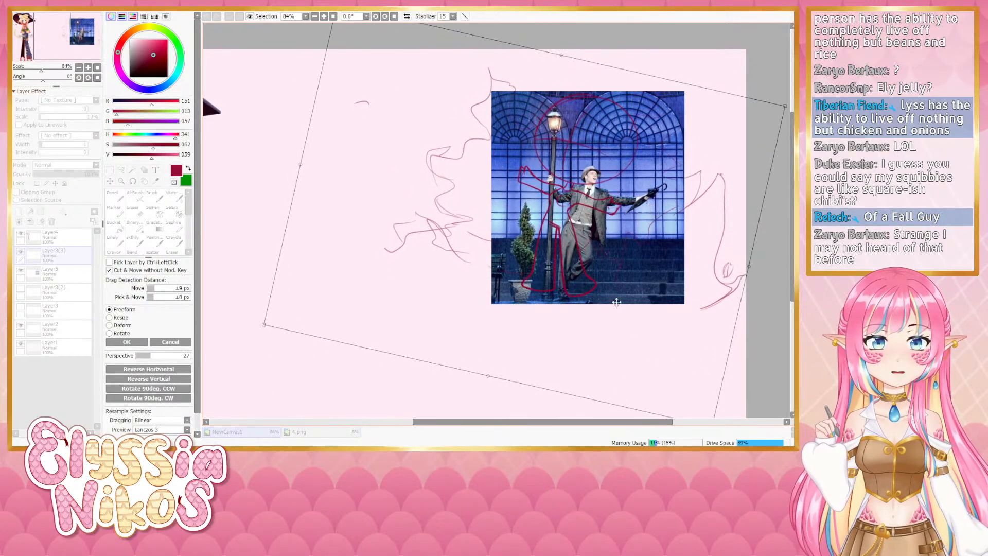
{"action": "left_click_drag", "start_coordinate": [600, 222], "coordinate": [631, 234]}
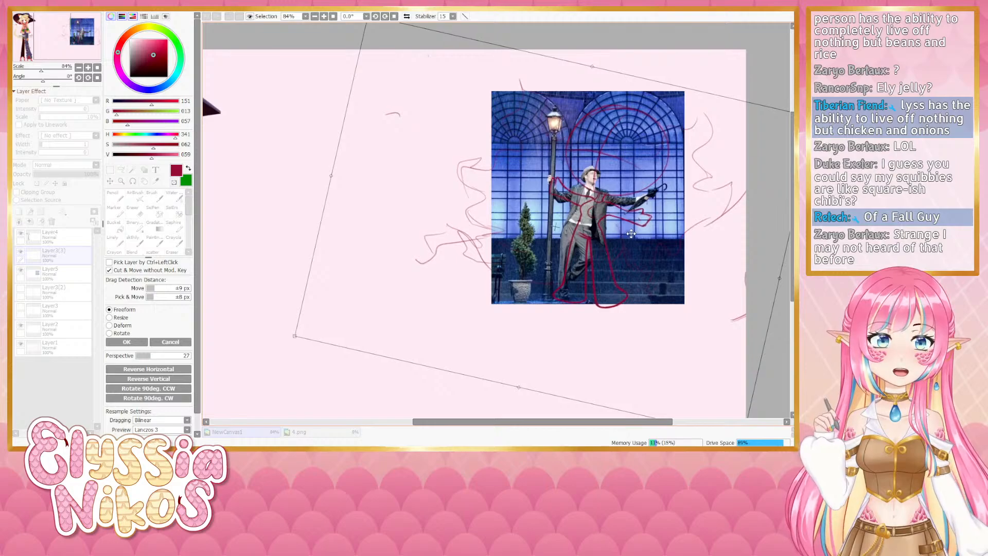
{"action": "left_click_drag", "start_coordinate": [619, 270], "coordinate": [499, 259]}
{"action": "left_click", "coordinate": [128, 341]}
{"action": "left_click", "coordinate": [67, 274]}
{"action": "left_click_drag", "start_coordinate": [52, 175], "coordinate": [50, 175]}
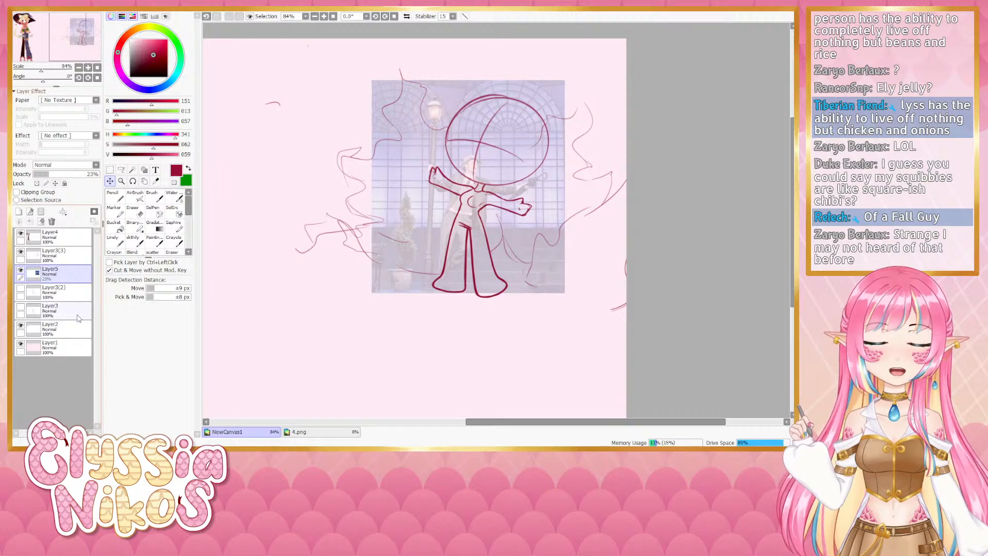
Lasso the chibi's leg farther from the lamp post on Layer3(3) and rotate it slightly outward
{"action": "left_click", "coordinate": [70, 250]}
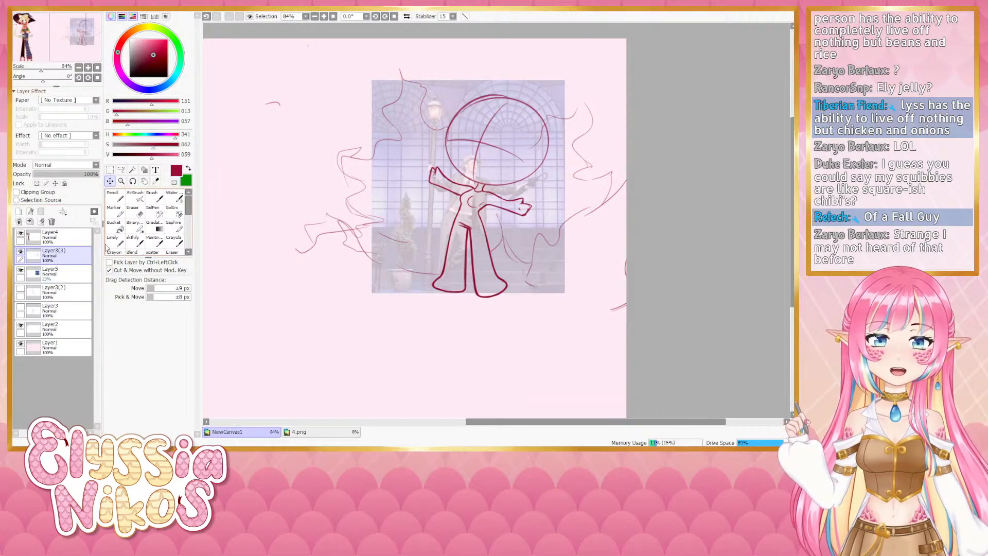
{"action": "left_click", "coordinate": [121, 170]}
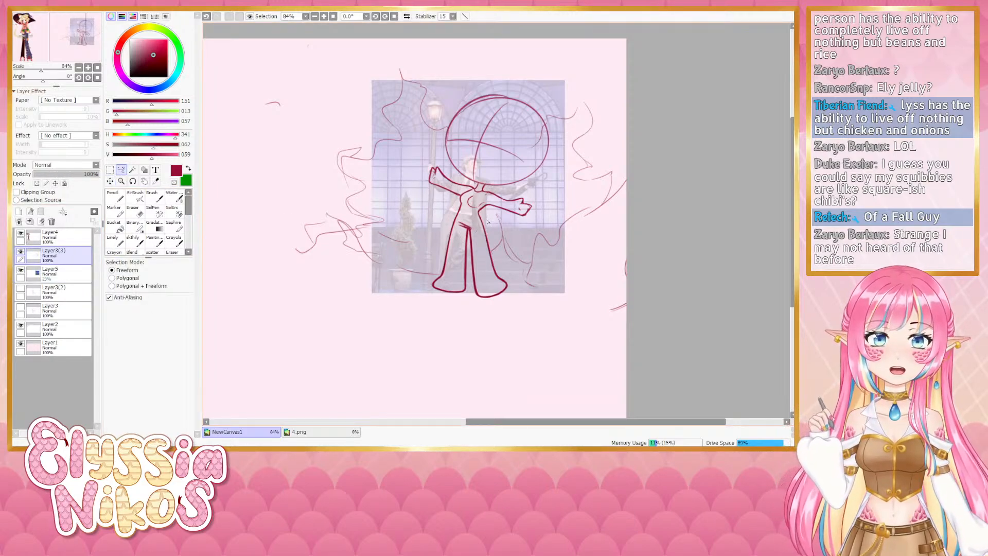
{"action": "mouse_move", "coordinate": [487, 221]}
{"action": "left_mouse_down"}
{"action": "mouse_move", "coordinate": [471, 231]}
{"action": "mouse_move", "coordinate": [467, 257]}
{"action": "mouse_move", "coordinate": [519, 313]}
{"action": "mouse_move", "coordinate": [522, 265]}
{"action": "left_mouse_up"}
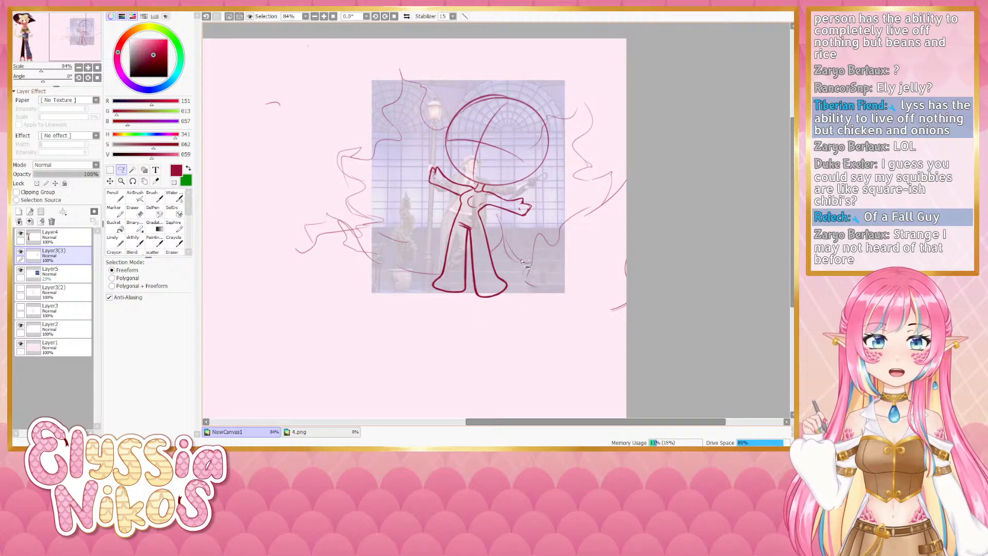
{"action": "key", "text": "ctrl+t"}
{"action": "left_click_drag", "start_coordinate": [535, 312], "coordinate": [544, 310]}
{"action": "left_click_drag", "start_coordinate": [504, 248], "coordinate": [507, 247]}
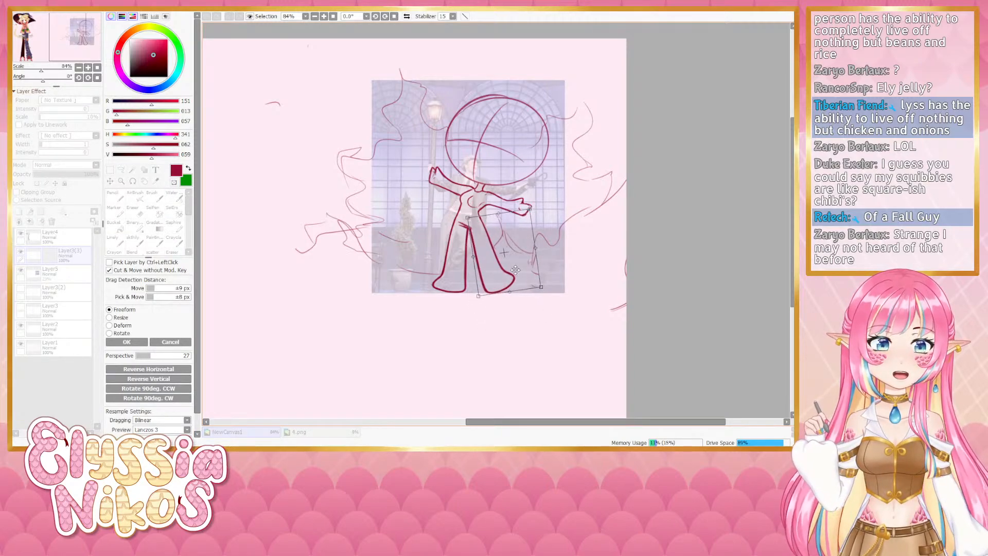
{"action": "left_click_drag", "start_coordinate": [513, 265], "coordinate": [504, 253]}
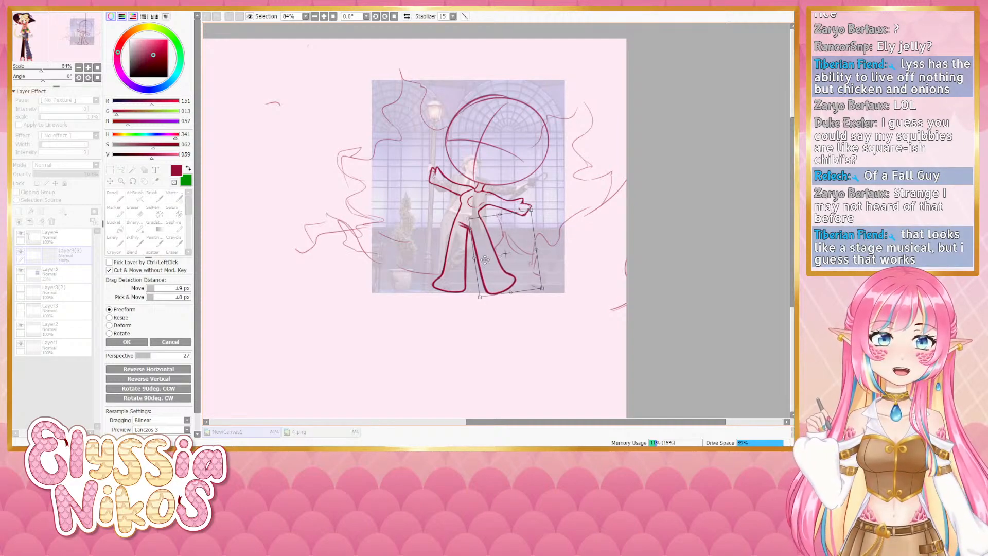
{"action": "left_click", "coordinate": [126, 341]}
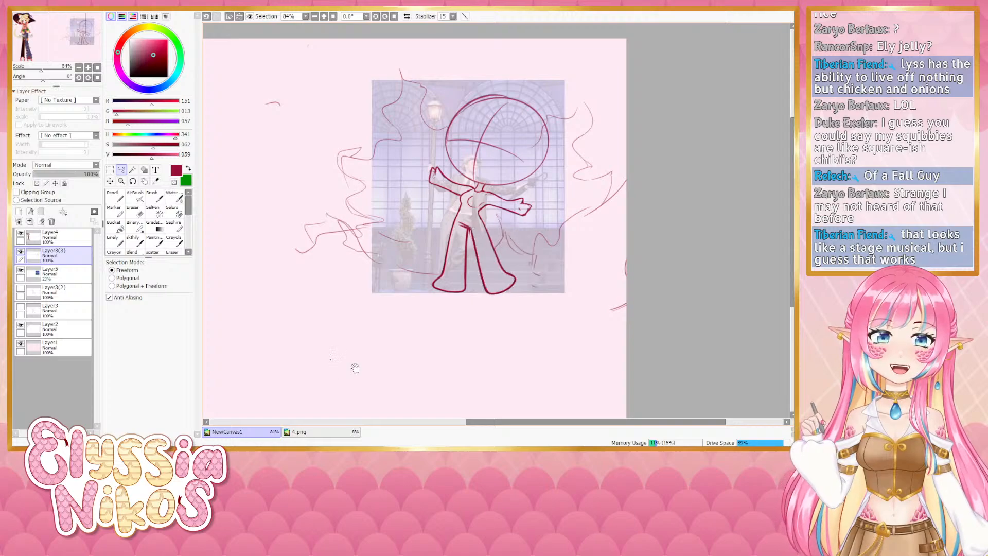
Erase the stray short arc between the reference character and the flame lines with a large eraser
{"action": "left_click_drag", "start_coordinate": [362, 375], "coordinate": [341, 348]}
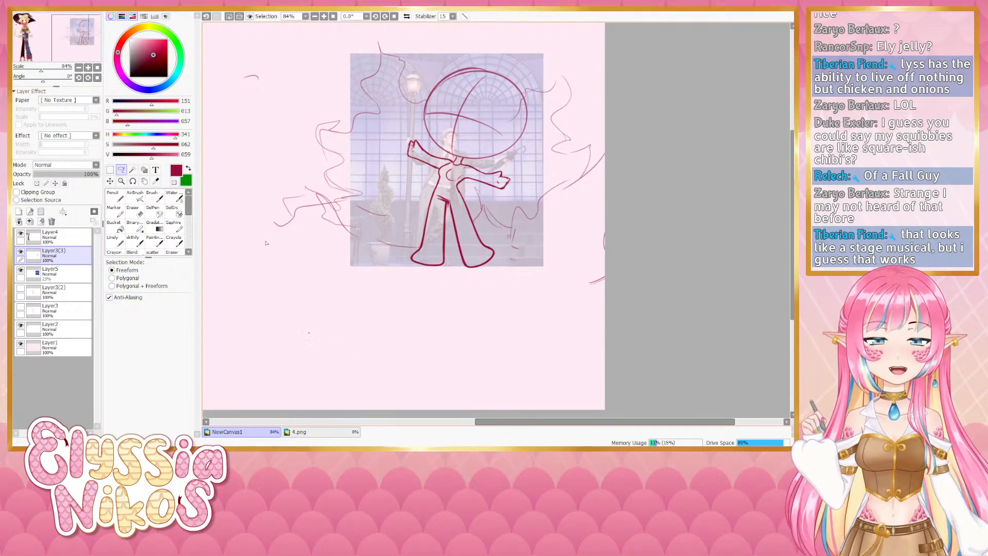
{"action": "left_click", "coordinate": [111, 169]}
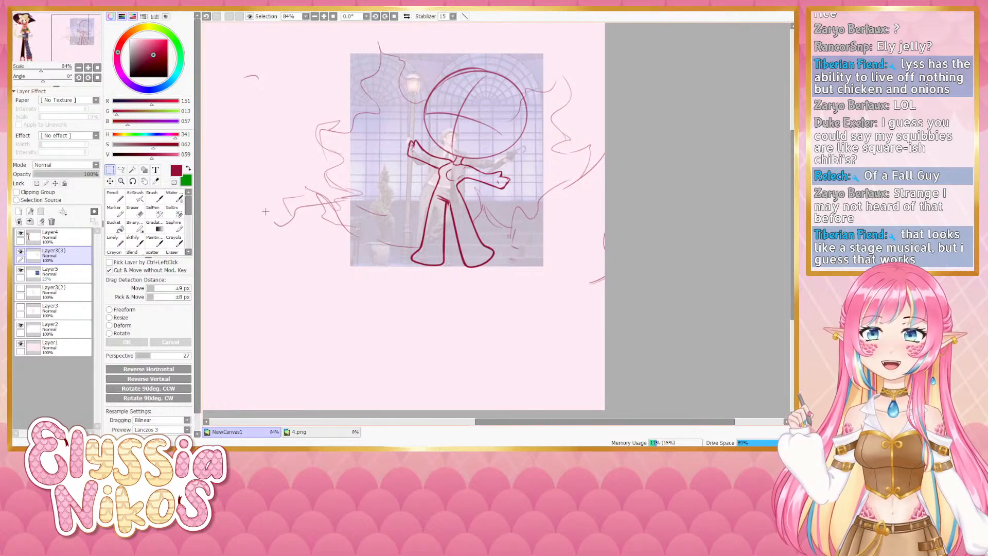
{"action": "left_click_drag", "start_coordinate": [350, 277], "coordinate": [378, 279]}
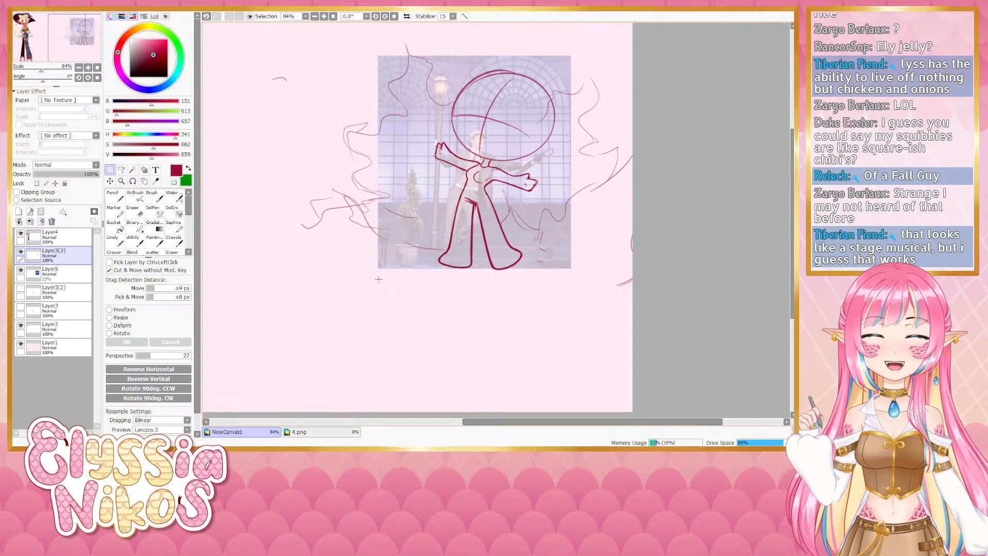
{"action": "key", "text": "e"}
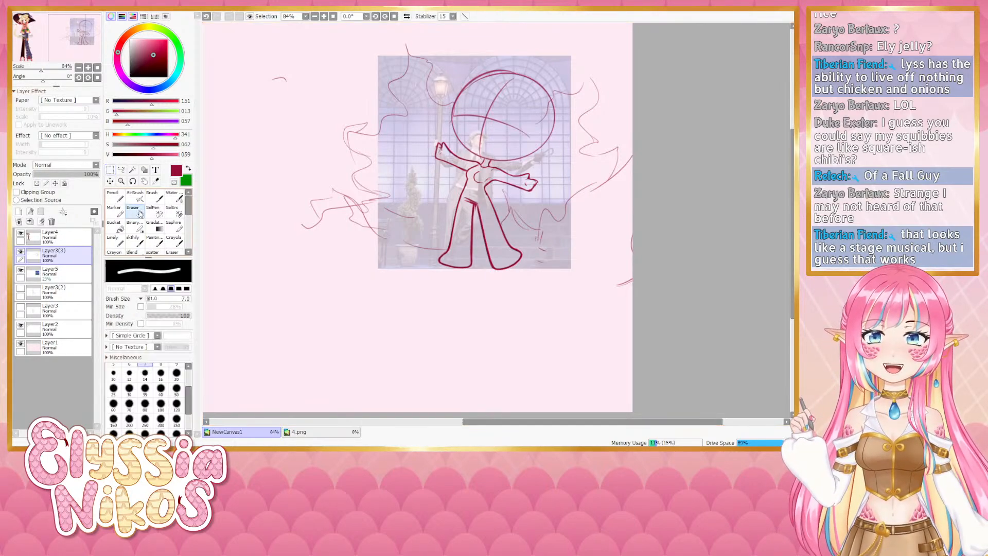
{"action": "left_click_drag", "start_coordinate": [331, 242], "coordinate": [419, 246]}
{"action": "left_click_drag", "start_coordinate": [369, 165], "coordinate": [412, 165]}
{"action": "left_click_drag", "start_coordinate": [364, 86], "coordinate": [386, 67]}
{"action": "left_click_drag", "start_coordinate": [324, 190], "coordinate": [400, 199]}
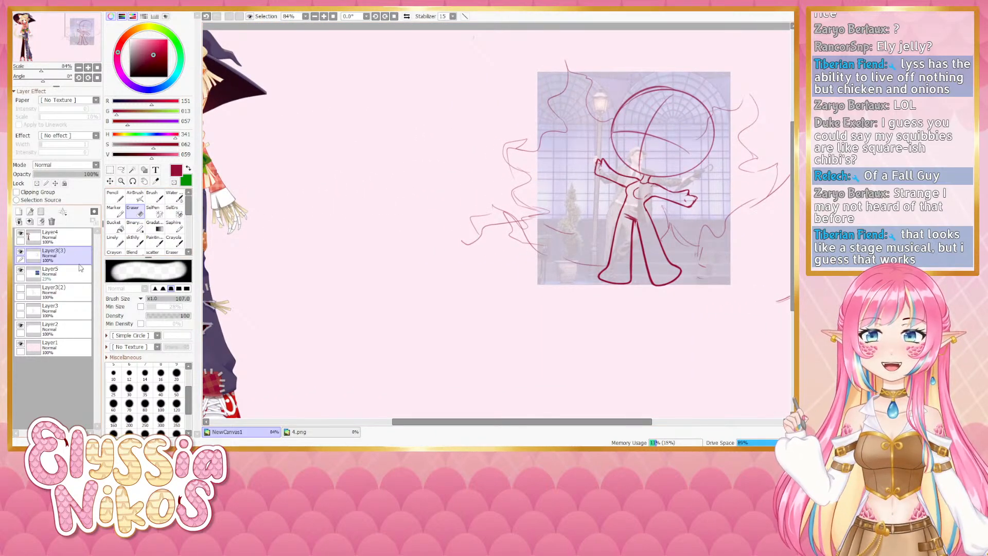
Move the Layer3(3) sketch and the Layer5 photo together closer to the reference character, and select only the photo layer again
{"action": "left_click", "coordinate": [110, 181]}
{"action": "left_click", "coordinate": [62, 271], "text": "ctrl"}
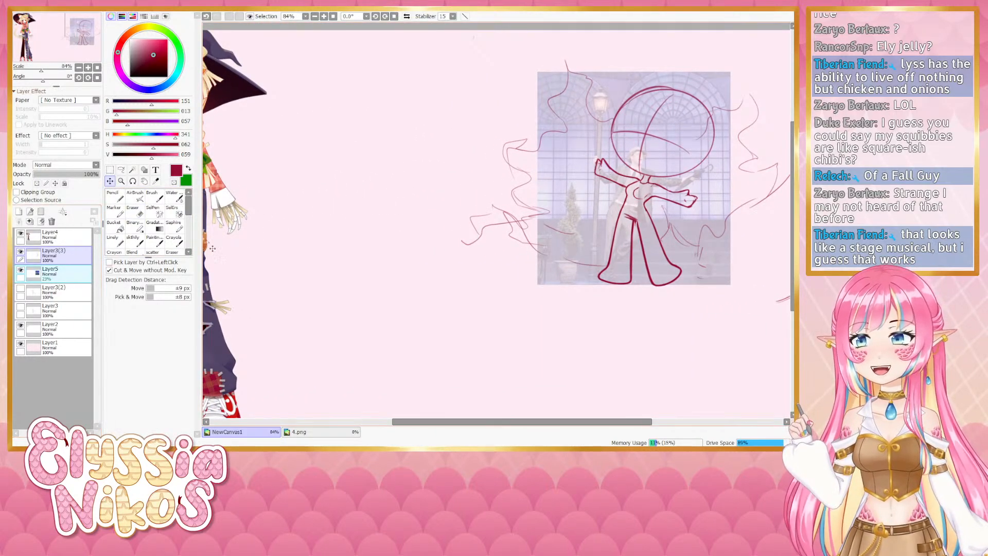
{"action": "left_click_drag", "start_coordinate": [575, 252], "coordinate": [388, 254]}
{"action": "key", "text": "ctrl+t"}
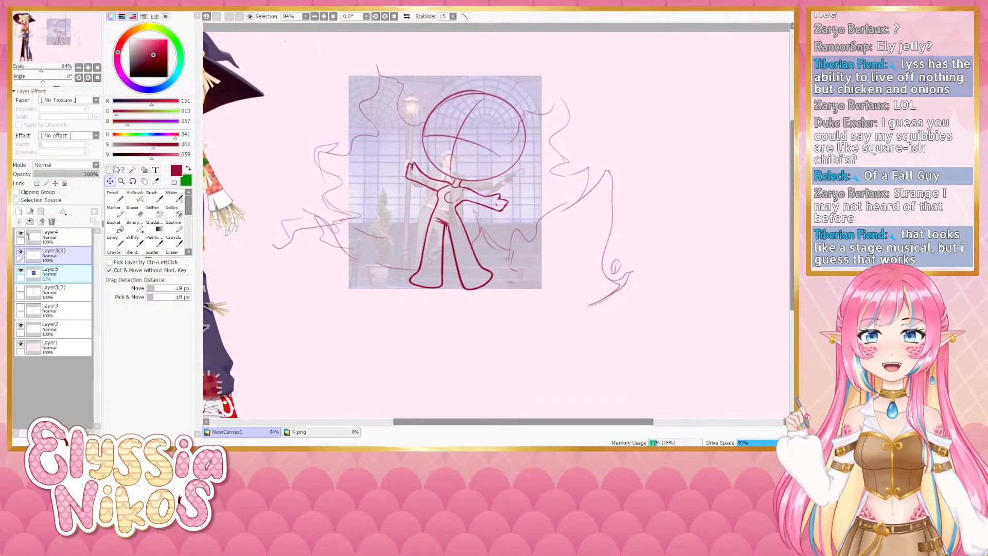
{"action": "mouse_move", "coordinate": [646, 186]}
{"action": "left_mouse_down"}
{"action": "mouse_move", "coordinate": [593, 174]}
{"action": "mouse_move", "coordinate": [658, 171]}
{"action": "left_mouse_up"}
{"action": "left_click", "coordinate": [60, 271]}
Hide the photo layer to examine the chibi sketch on its own, and show the photo again
{"action": "left_click_drag", "start_coordinate": [394, 212], "coordinate": [383, 206]}
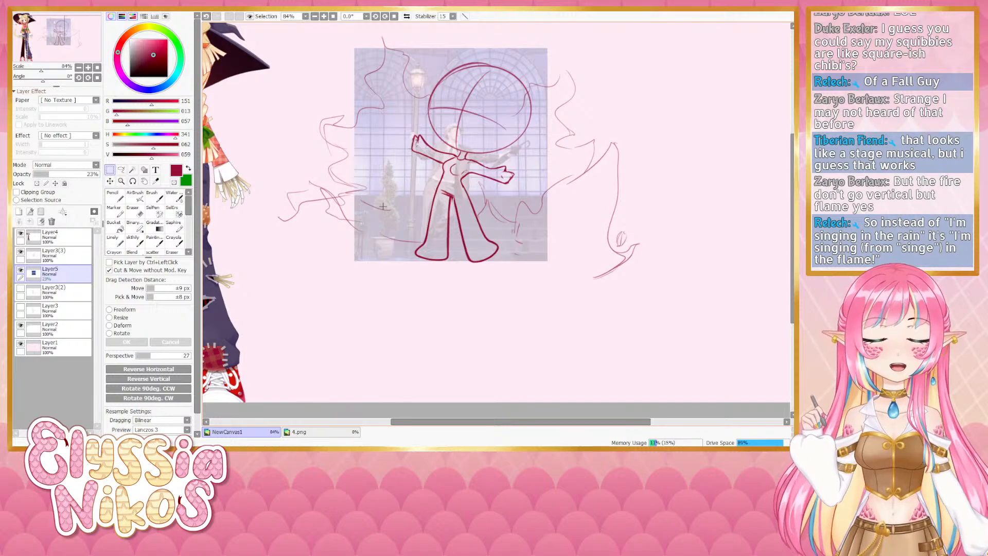
{"action": "left_click_drag", "start_coordinate": [449, 237], "coordinate": [448, 236]}
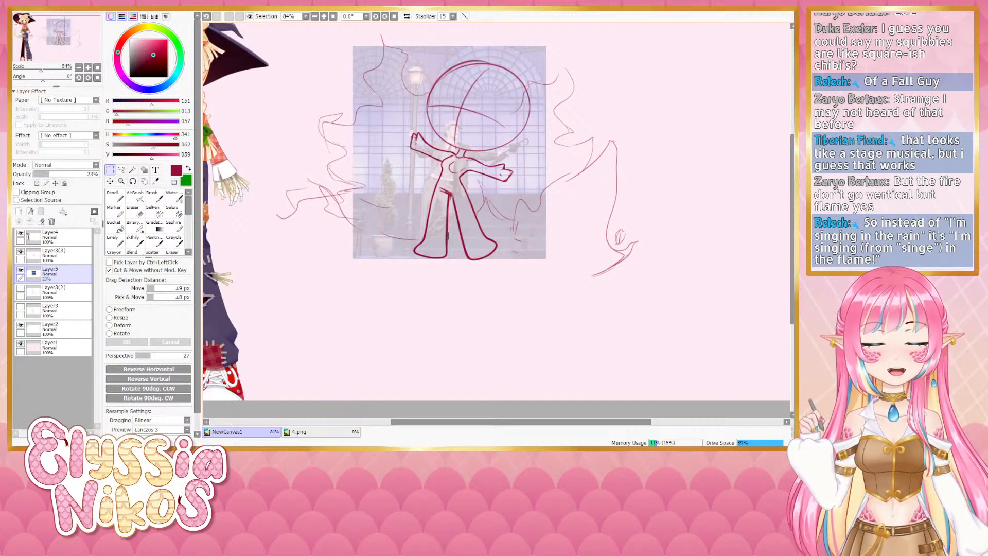
{"action": "left_click_drag", "start_coordinate": [448, 236], "coordinate": [464, 262]}
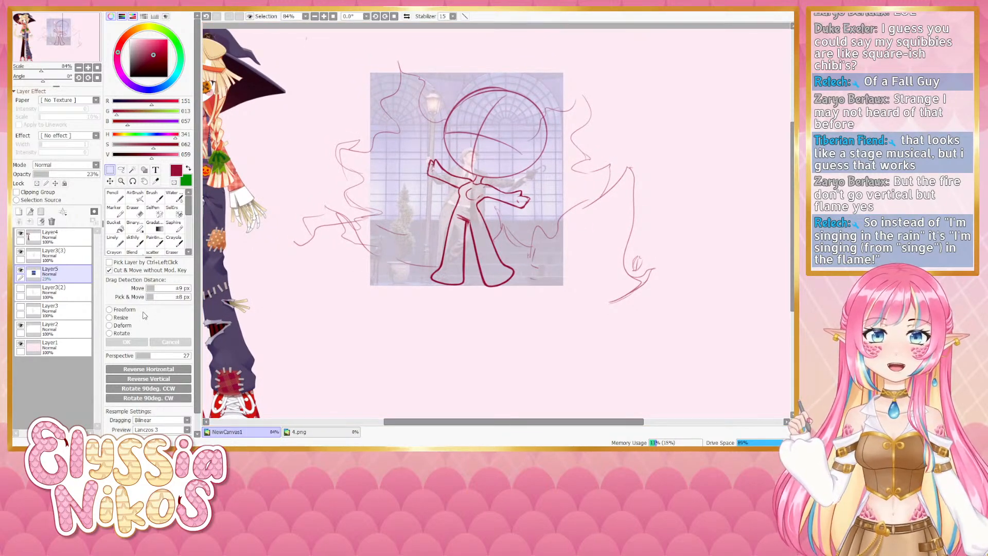
{"action": "left_click", "coordinate": [21, 270]}
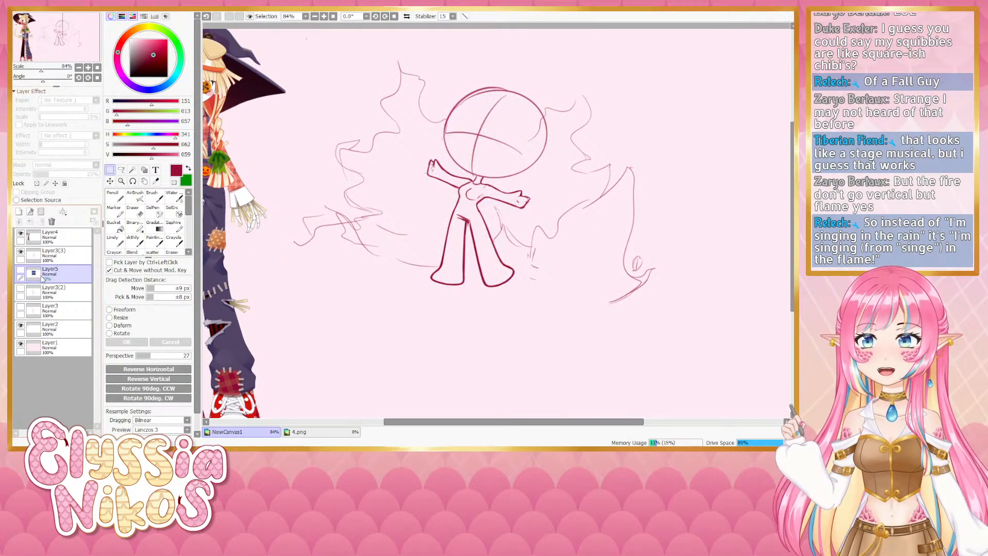
{"action": "left_click", "coordinate": [21, 271]}
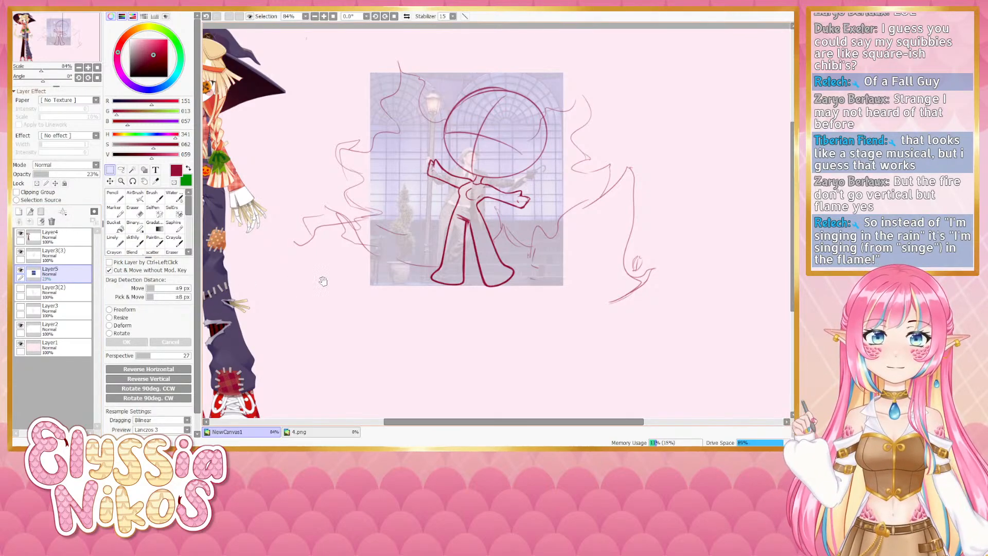
Restore Layer5's opacity to 100% and move the photo off the chibi, next to the reference character's legs
{"action": "left_click_drag", "start_coordinate": [322, 280], "coordinate": [365, 248]}
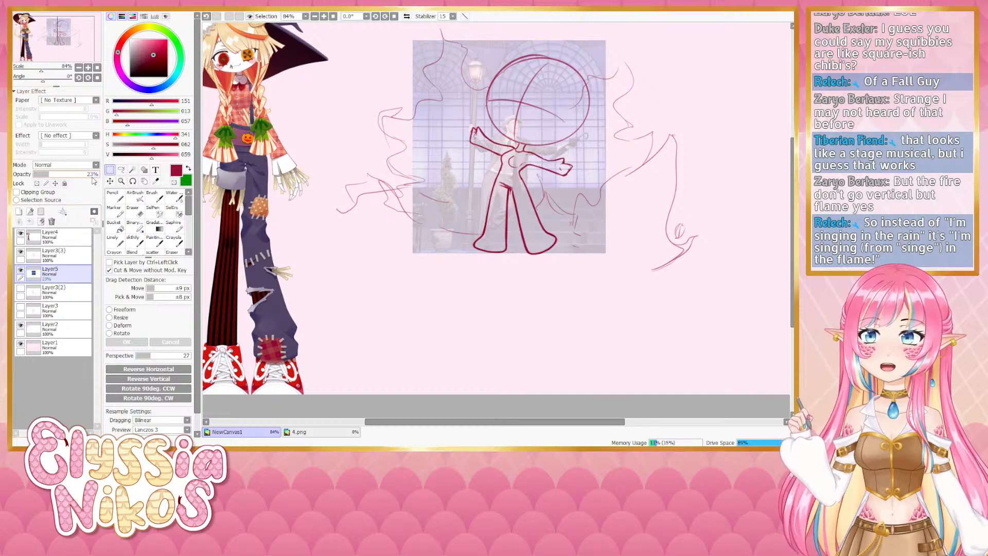
{"action": "left_click_drag", "start_coordinate": [93, 174], "coordinate": [102, 174]}
{"action": "left_click", "coordinate": [109, 181]}
{"action": "left_click_drag", "start_coordinate": [518, 210], "coordinate": [421, 321]}
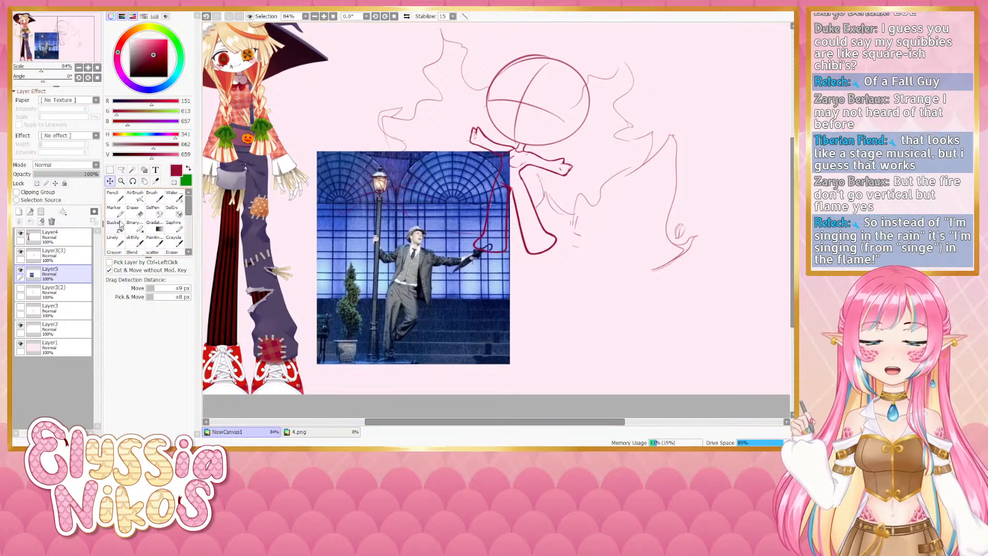
Trim the photo to a freeform outline around the lamp post, the man and his outstretched arm, clearing the rest of Layer5
{"action": "left_click", "coordinate": [110, 170]}
{"action": "key", "text": "ctrl+t"}
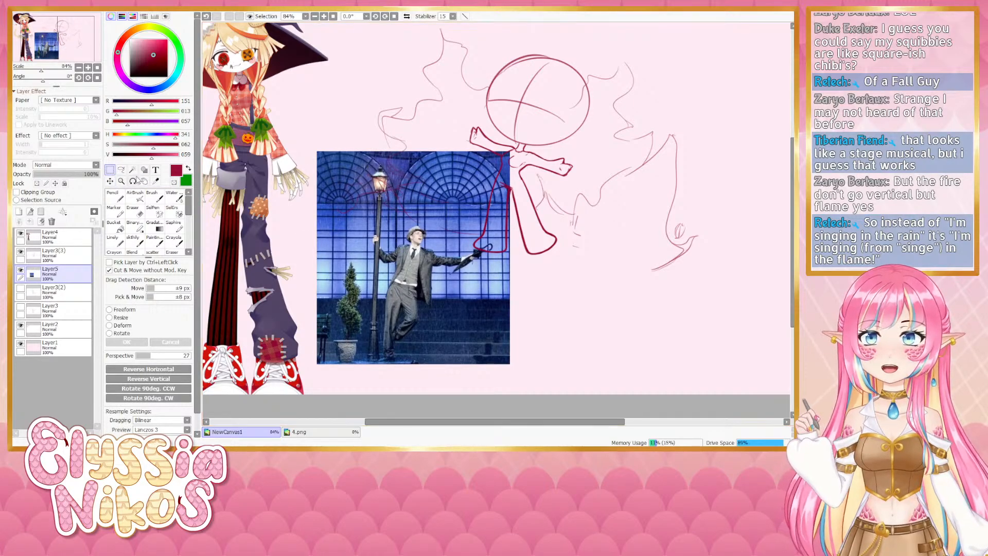
{"action": "left_click", "coordinate": [122, 170]}
{"action": "mouse_move", "coordinate": [363, 159]}
{"action": "left_mouse_down"}
{"action": "mouse_move", "coordinate": [339, 367]}
{"action": "mouse_move", "coordinate": [418, 369]}
{"action": "left_mouse_up"}
{"action": "mouse_move", "coordinate": [438, 322]}
{"action": "left_mouse_down"}
{"action": "mouse_move", "coordinate": [444, 295]}
{"action": "mouse_move", "coordinate": [471, 285]}
{"action": "mouse_move", "coordinate": [482, 234]}
{"action": "left_mouse_up"}
{"action": "left_click_drag", "start_coordinate": [399, 210], "coordinate": [393, 162]}
{"action": "key", "text": "Delete"}
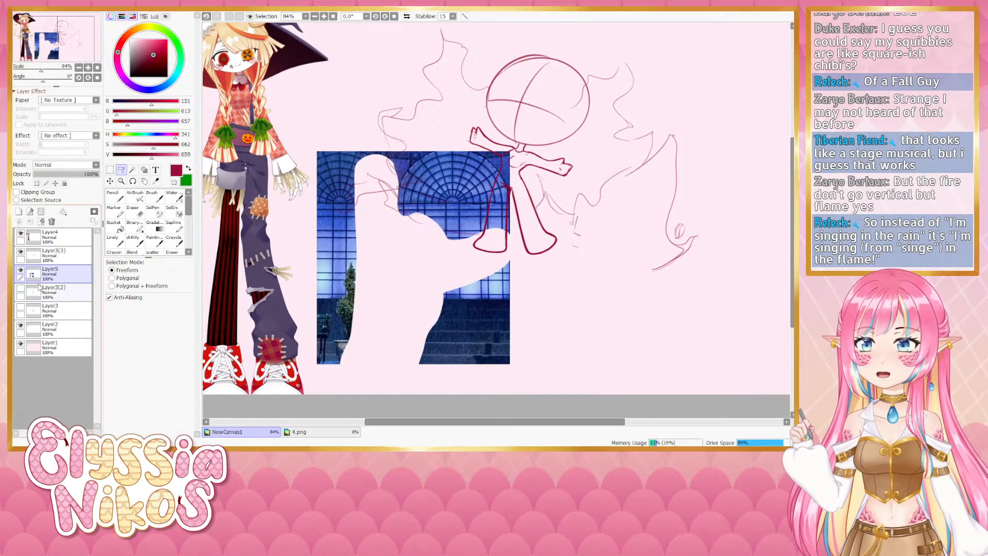
{"action": "left_click", "coordinate": [52, 221]}
{"action": "key", "text": "ctrl+v"}
{"action": "key", "text": "ctrl+t"}
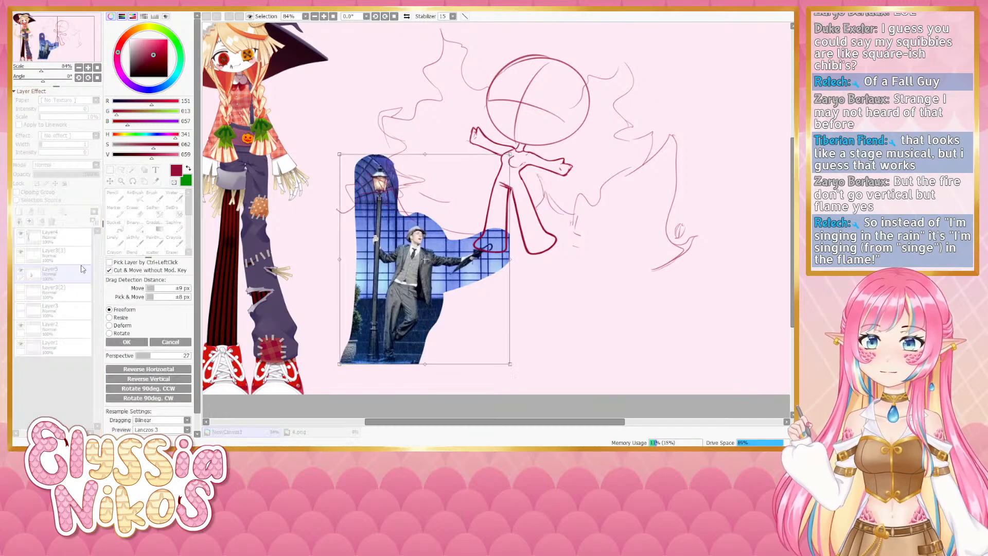
Move the trimmed photo cutout partly behind the reference character's legs
{"action": "left_click_drag", "start_coordinate": [414, 274], "coordinate": [327, 299]}
{"action": "mouse_move", "coordinate": [295, 363]}
{"action": "left_mouse_down"}
{"action": "mouse_move", "coordinate": [352, 374]}
{"action": "mouse_move", "coordinate": [337, 333]}
{"action": "left_mouse_up"}
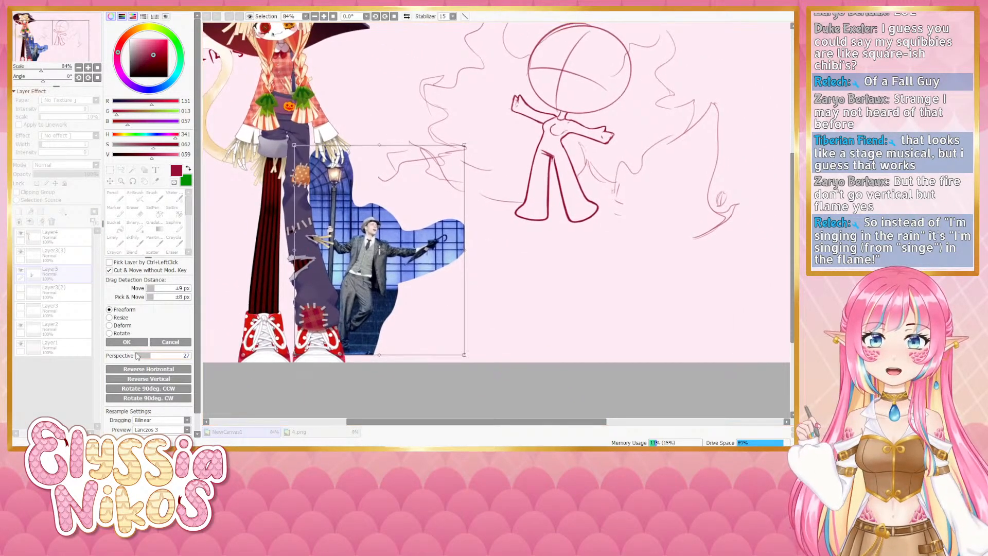
{"action": "left_click", "coordinate": [133, 342]}
Move the chibi sketch on Layer3(3) farther away from the photo cutout
{"action": "mouse_move", "coordinate": [406, 391]}
{"action": "left_mouse_down"}
{"action": "mouse_move", "coordinate": [276, 418]}
{"action": "mouse_move", "coordinate": [292, 421]}
{"action": "left_mouse_up"}
{"action": "left_click", "coordinate": [54, 252]}
{"action": "left_click", "coordinate": [110, 181]}
{"action": "mouse_move", "coordinate": [406, 266]}
{"action": "left_mouse_down"}
{"action": "mouse_move", "coordinate": [519, 296]}
{"action": "mouse_move", "coordinate": [423, 287]}
{"action": "mouse_move", "coordinate": [428, 299]}
{"action": "left_mouse_up"}
{"action": "left_click_drag", "start_coordinate": [451, 209], "coordinate": [448, 207]}
Add a new layer below Layer3(3) and draw a long, slightly tilted lamp post line through the chibi's raised hand
{"action": "left_click", "coordinate": [19, 211]}
{"action": "left_click_drag", "start_coordinate": [56, 249], "coordinate": [62, 277]}
{"action": "left_click", "coordinate": [134, 240]}
{"action": "mouse_move", "coordinate": [286, 278]}
{"action": "left_mouse_down"}
{"action": "mouse_move", "coordinate": [427, 292]}
{"action": "mouse_move", "coordinate": [340, 298]}
{"action": "left_mouse_up"}
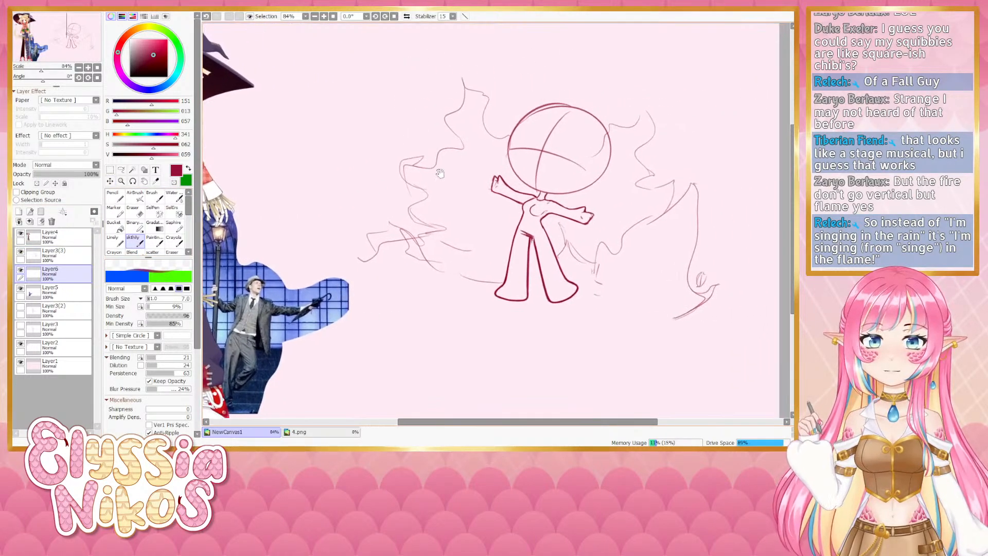
{"action": "left_click_drag", "start_coordinate": [429, 229], "coordinate": [454, 210]}
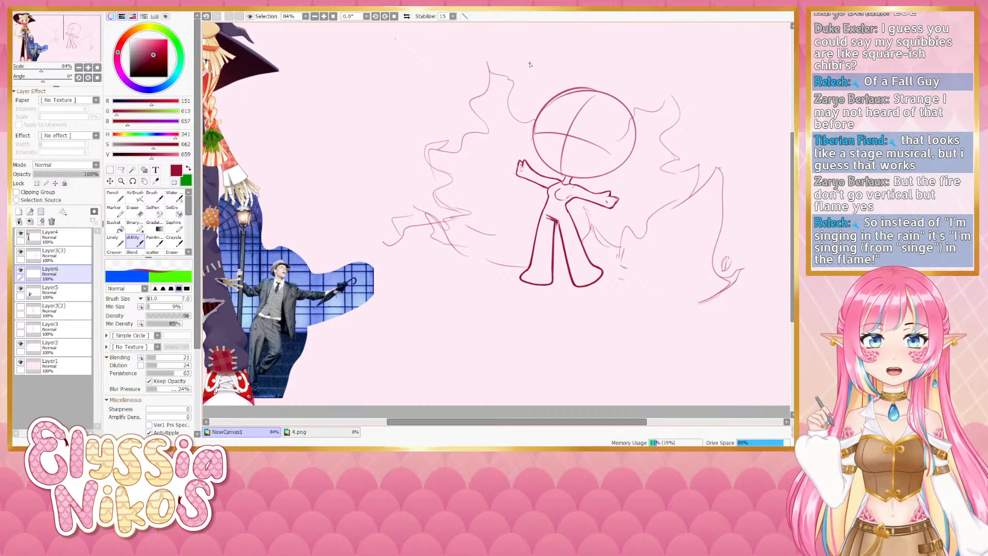
{"action": "mouse_move", "coordinate": [532, 65]}
{"action": "left_mouse_down"}
{"action": "mouse_move", "coordinate": [500, 103]}
{"action": "mouse_move", "coordinate": [489, 317]}
{"action": "left_mouse_up"}
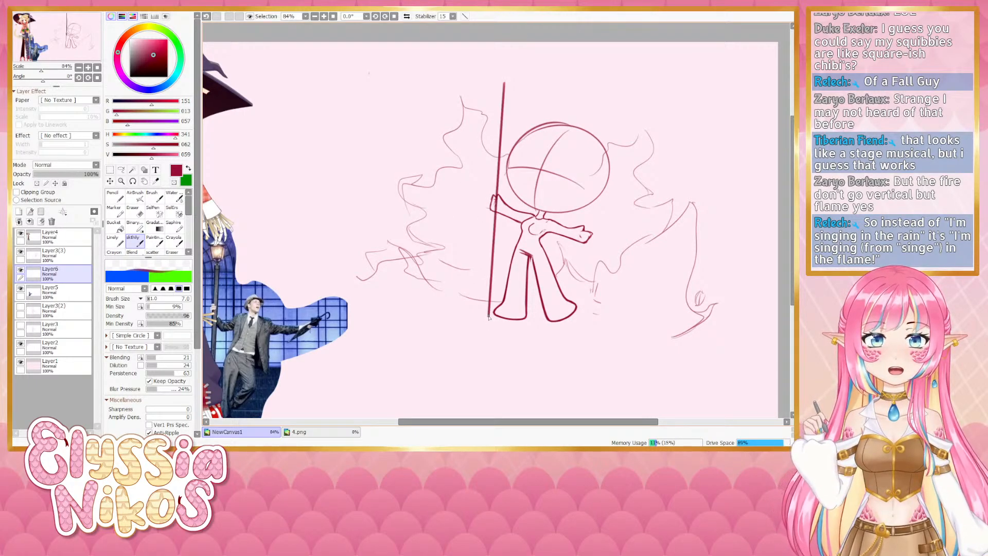
Draw a second line parallel to the first to give the lamp post its thickness
{"action": "mouse_move", "coordinate": [497, 86]}
{"action": "left_mouse_down"}
{"action": "mouse_move", "coordinate": [481, 314]}
{"action": "mouse_move", "coordinate": [455, 336]}
{"action": "mouse_move", "coordinate": [413, 319]}
{"action": "mouse_move", "coordinate": [495, 316]}
{"action": "mouse_move", "coordinate": [567, 281]}
{"action": "mouse_move", "coordinate": [544, 268]}
{"action": "left_mouse_up"}
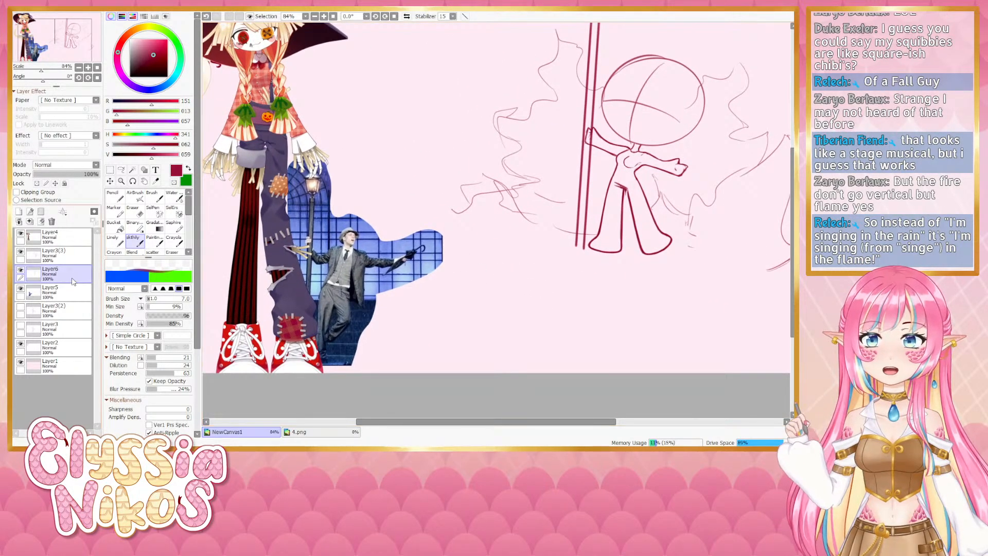
Move the photo cutout on Layer5 out from behind the reference character's legs so the lamp post and man are fully exposed
{"action": "left_click", "coordinate": [51, 291]}
{"action": "left_click", "coordinate": [110, 181]}
{"action": "left_click_drag", "start_coordinate": [360, 267], "coordinate": [393, 234]}
Sketch two ring bands low on the lamp post on Layer6 and a flared base beneath them, following the photo
{"action": "left_click", "coordinate": [117, 252]}
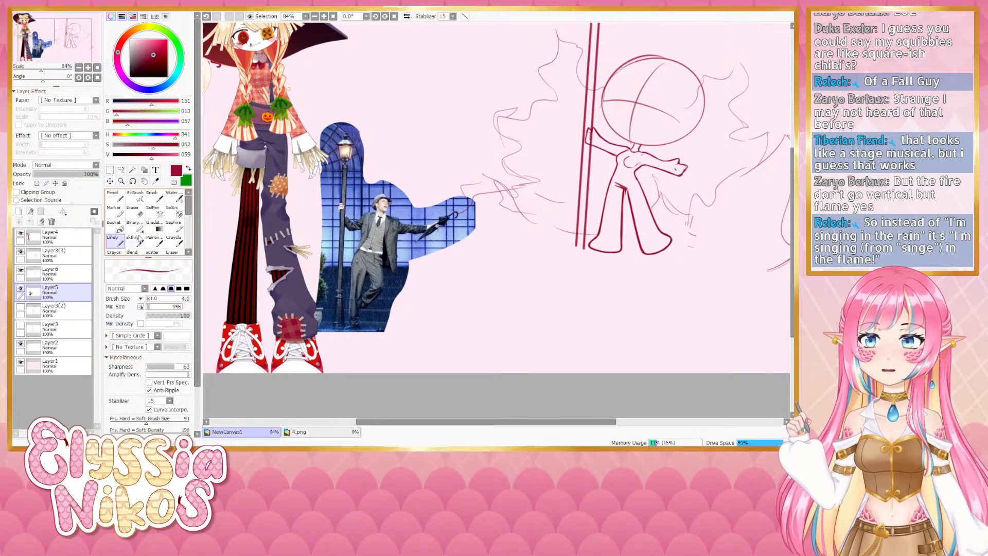
{"action": "left_click", "coordinate": [135, 240]}
{"action": "left_click_drag", "start_coordinate": [454, 324], "coordinate": [413, 329]}
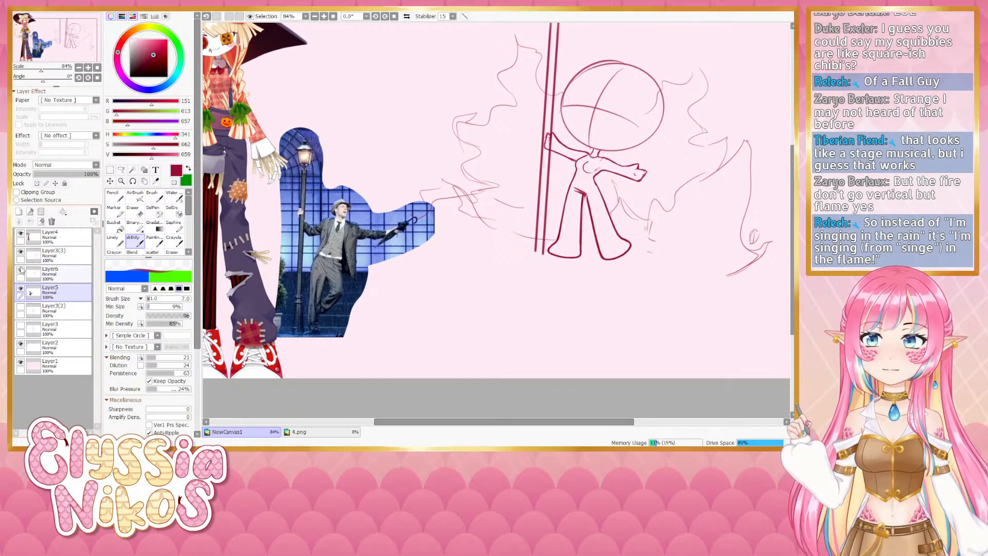
{"action": "left_click", "coordinate": [51, 274]}
{"action": "left_click_drag", "start_coordinate": [307, 270], "coordinate": [292, 265]}
{"action": "left_click_drag", "start_coordinate": [528, 211], "coordinate": [525, 202]}
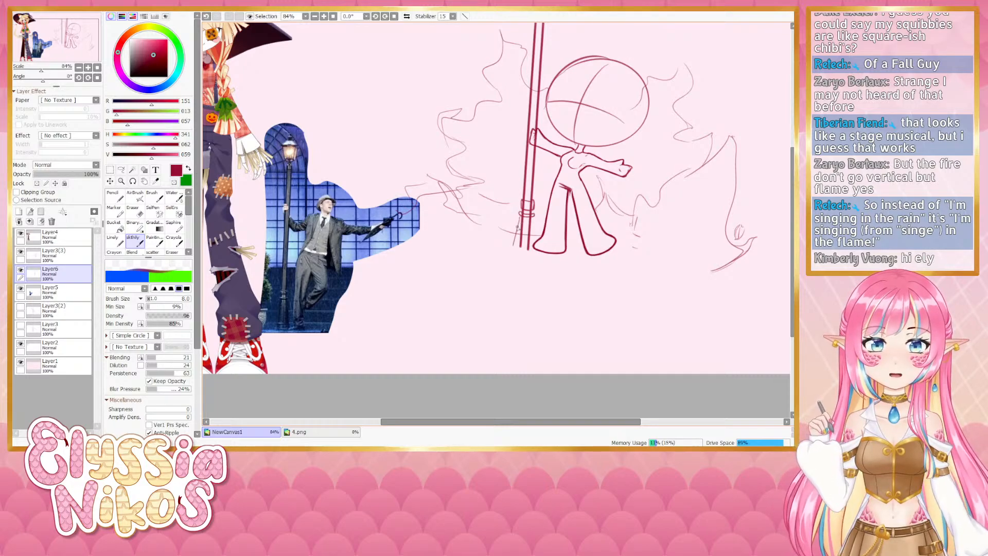
{"action": "mouse_move", "coordinate": [519, 212]}
{"action": "left_mouse_down"}
{"action": "mouse_move", "coordinate": [512, 253]}
{"action": "mouse_move", "coordinate": [521, 261]}
{"action": "mouse_move", "coordinate": [510, 255]}
{"action": "mouse_move", "coordinate": [532, 260]}
{"action": "left_mouse_up"}
{"action": "key", "text": "ctrl+z"}
{"action": "left_click_drag", "start_coordinate": [534, 222], "coordinate": [538, 257]}
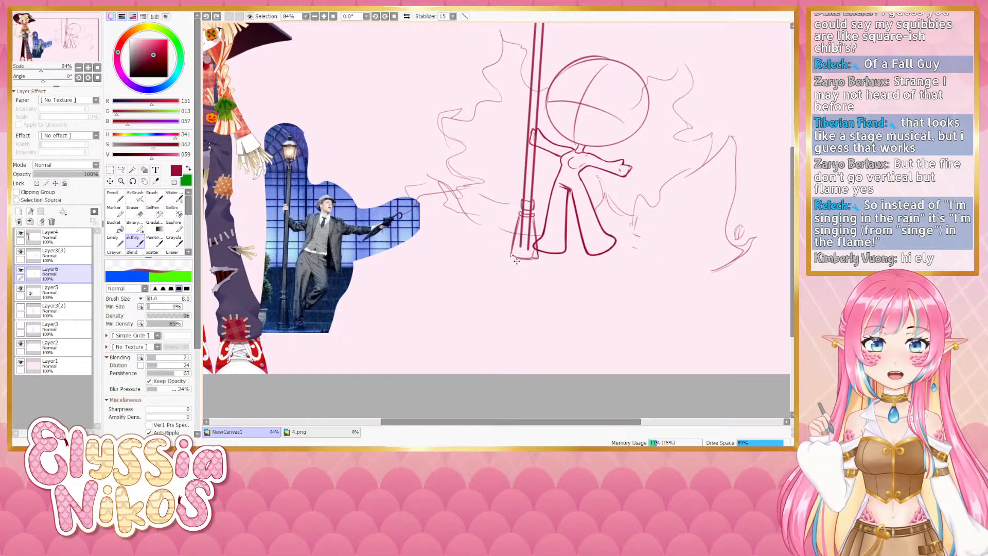
{"action": "left_click_drag", "start_coordinate": [526, 281], "coordinate": [493, 311]}
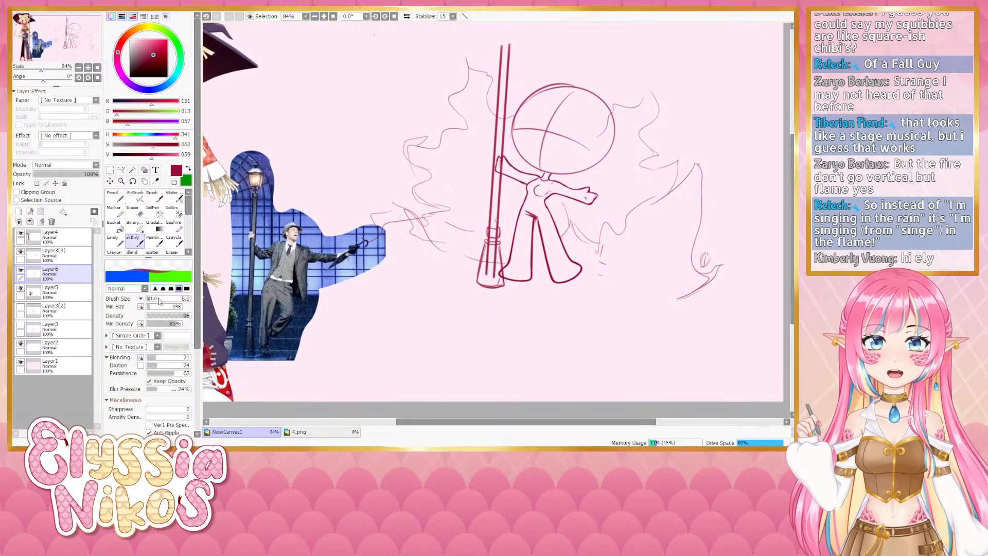
Nudge the lamp post sketch on Layer6 slightly upward
{"action": "left_click", "coordinate": [110, 181]}
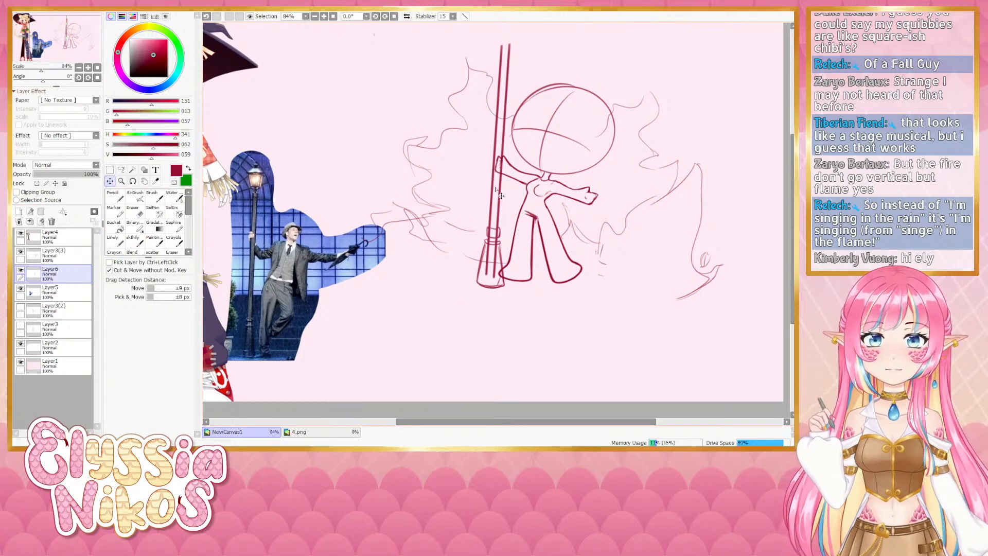
{"action": "left_click_drag", "start_coordinate": [500, 196], "coordinate": [501, 190]}
{"action": "mouse_move", "coordinate": [461, 311]}
{"action": "left_mouse_down"}
{"action": "mouse_move", "coordinate": [423, 310]}
{"action": "mouse_move", "coordinate": [457, 341]}
{"action": "left_mouse_up"}
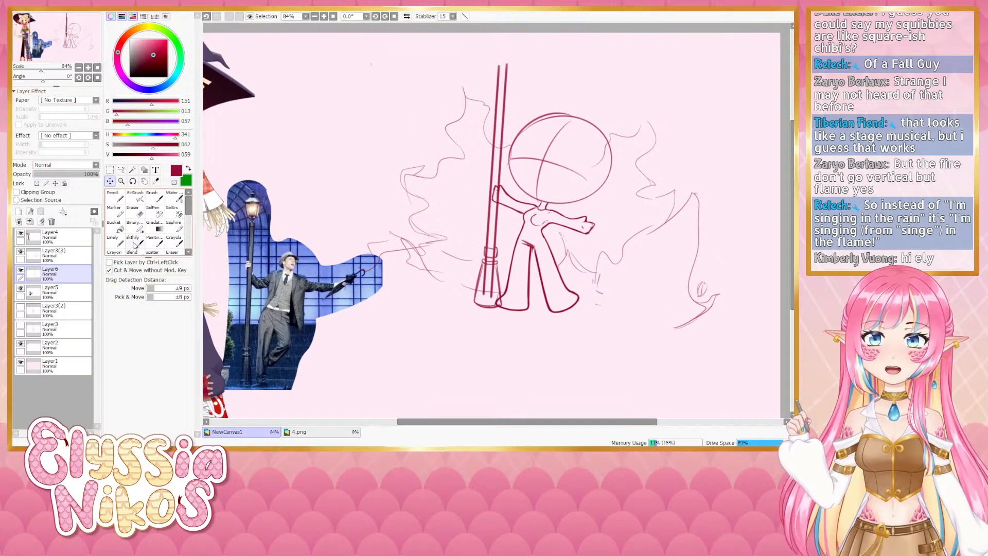
Cap the top of the lamp post and sketch the flaring lower part of the lantern above it
{"action": "left_click", "coordinate": [134, 244]}
{"action": "left_click_drag", "start_coordinate": [496, 81], "coordinate": [490, 96]}
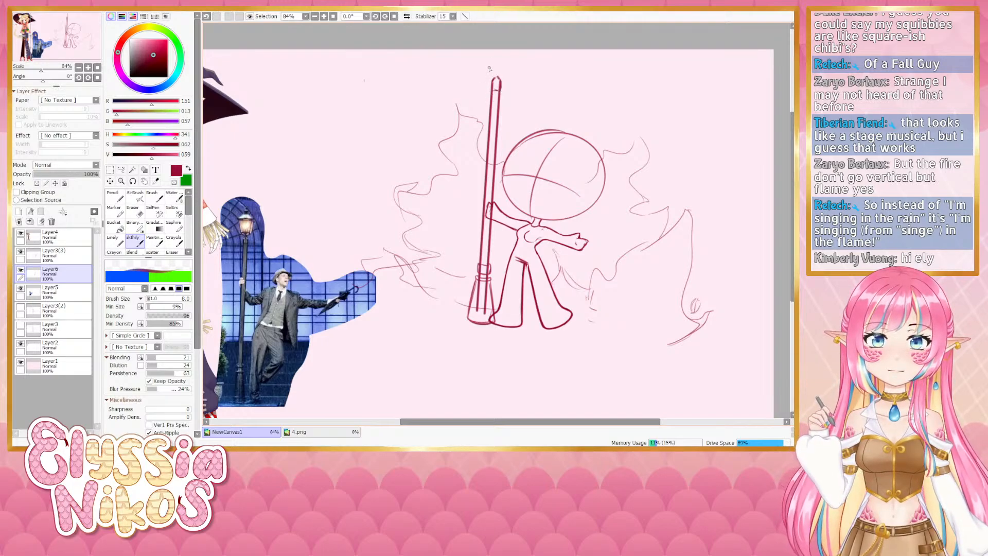
{"action": "mouse_move", "coordinate": [495, 77]}
{"action": "left_mouse_down"}
{"action": "mouse_move", "coordinate": [475, 49]}
{"action": "mouse_move", "coordinate": [495, 80]}
{"action": "mouse_move", "coordinate": [519, 52]}
{"action": "mouse_move", "coordinate": [510, 72]}
{"action": "mouse_move", "coordinate": [515, 51]}
{"action": "mouse_move", "coordinate": [495, 80]}
{"action": "mouse_move", "coordinate": [486, 72]}
{"action": "mouse_move", "coordinate": [502, 73]}
{"action": "left_mouse_up"}
{"action": "key", "text": "ctrl+z"}
{"action": "key", "text": "ctrl+z"}
{"action": "key", "text": "ctrl+z"}
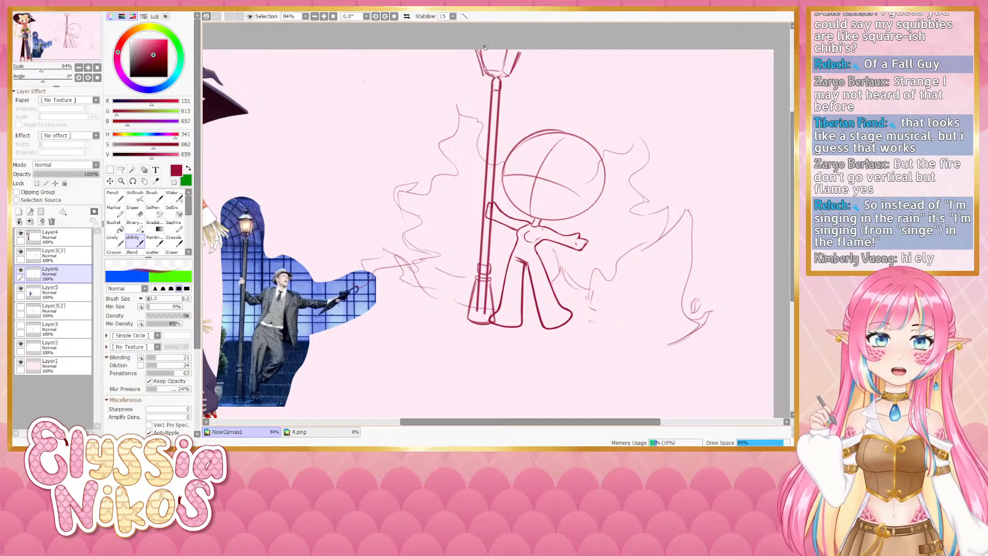
{"action": "scroll", "coordinate": [513, 150], "scroll_direction": "down", "scroll_amount": 2}
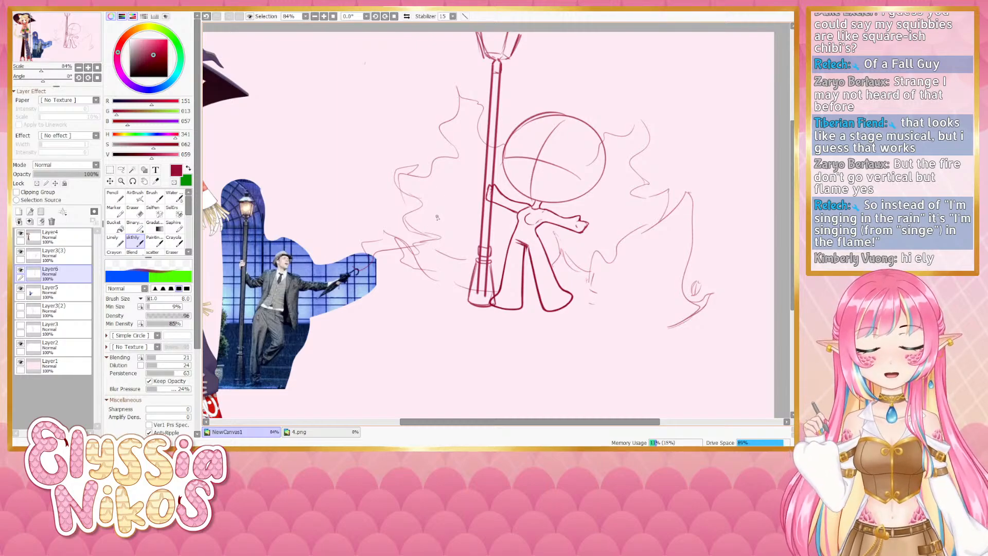
{"action": "mouse_move", "coordinate": [366, 294]}
{"action": "left_mouse_down"}
{"action": "mouse_move", "coordinate": [422, 237]}
{"action": "mouse_move", "coordinate": [472, 228]}
{"action": "mouse_move", "coordinate": [357, 290]}
{"action": "mouse_move", "coordinate": [456, 181]}
{"action": "mouse_move", "coordinate": [406, 197]}
{"action": "left_mouse_up"}
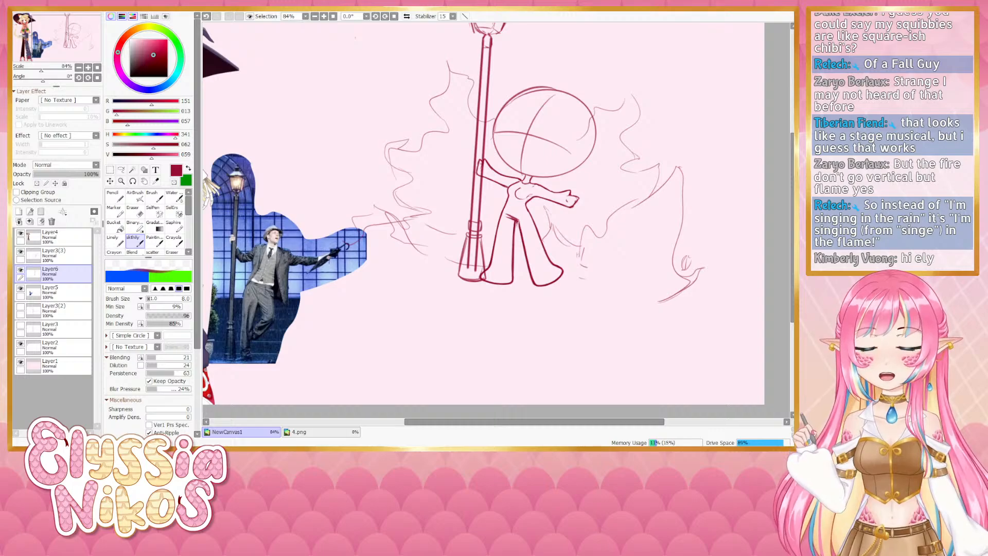
Paste the second street lamp photo on its own layer and place it between the first cutout and the chibi sketch
{"action": "scroll", "coordinate": [522, 235], "scroll_direction": "down", "scroll_amount": 4}
{"action": "scroll", "coordinate": [411, 211], "scroll_direction": "up", "scroll_amount": 3}
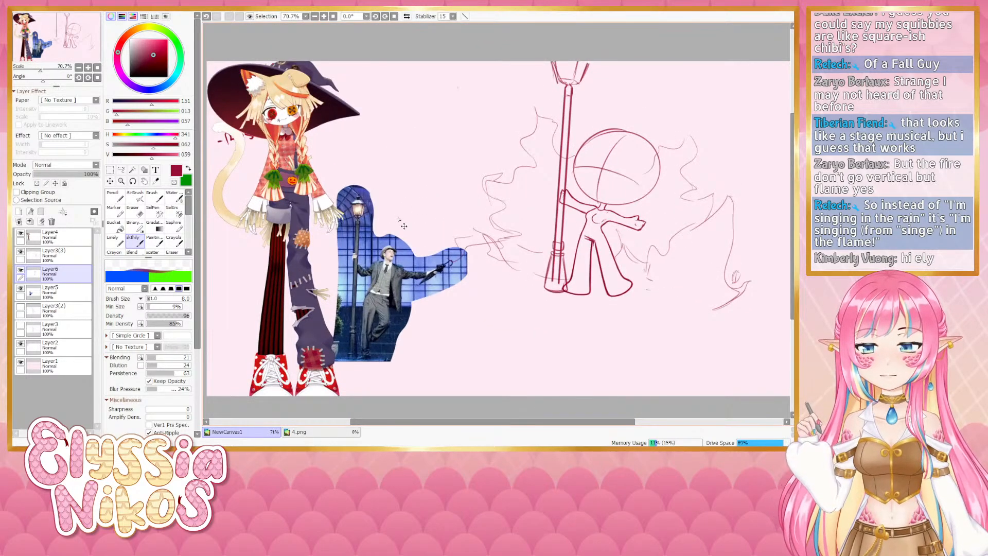
{"action": "key", "text": "ctrl+v"}
{"action": "key", "text": "ctrl+t"}
{"action": "left_click_drag", "start_coordinate": [348, 218], "coordinate": [514, 223]}
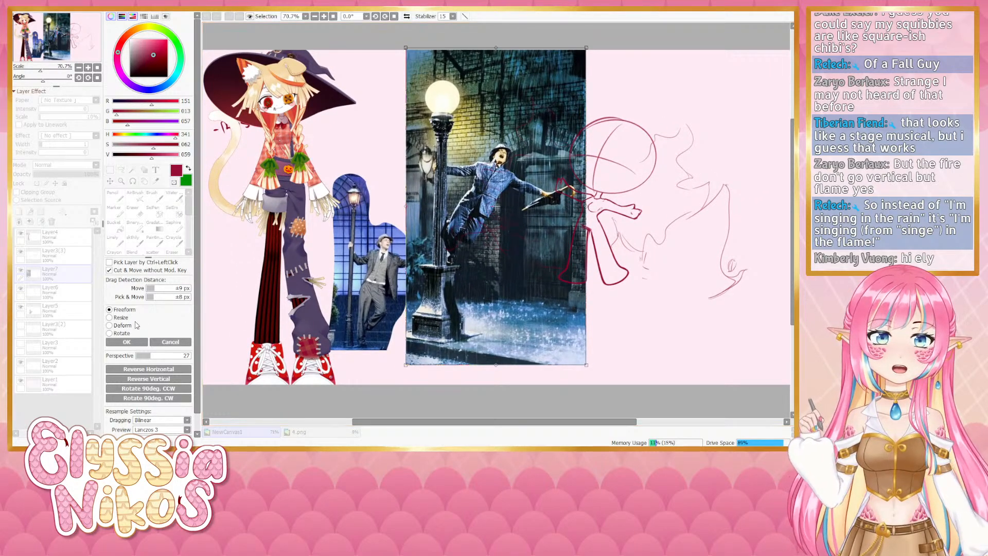
{"action": "left_click", "coordinate": [138, 342]}
Trim the second photo to a freeform outline around the lamp post, the man and his outstretched arm, clearing the rest of Layer7
{"action": "left_click", "coordinate": [121, 171]}
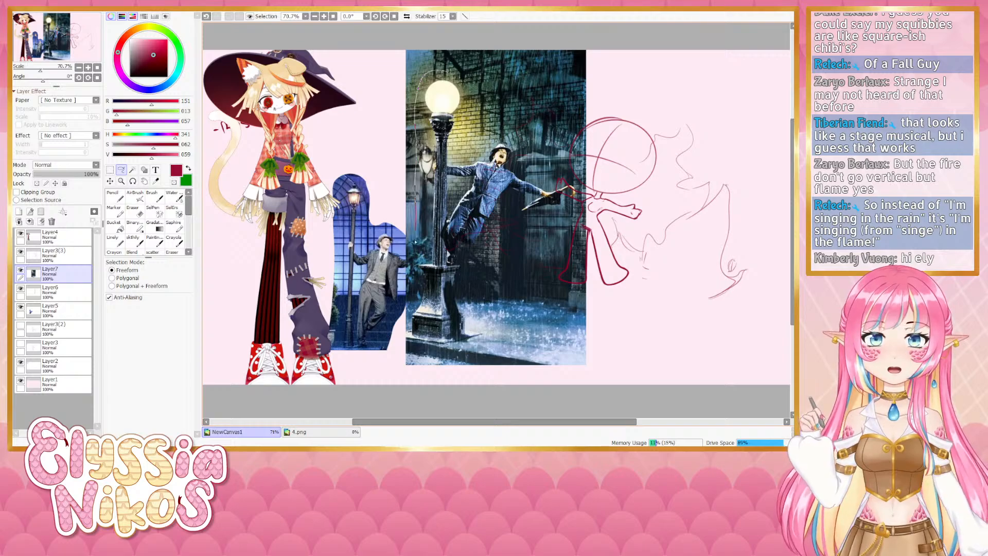
{"action": "mouse_move", "coordinate": [415, 241]}
{"action": "left_mouse_down"}
{"action": "mouse_move", "coordinate": [402, 348]}
{"action": "mouse_move", "coordinate": [445, 374]}
{"action": "mouse_move", "coordinate": [483, 334]}
{"action": "mouse_move", "coordinate": [502, 286]}
{"action": "mouse_move", "coordinate": [503, 206]}
{"action": "mouse_move", "coordinate": [511, 196]}
{"action": "mouse_move", "coordinate": [582, 199]}
{"action": "mouse_move", "coordinate": [552, 124]}
{"action": "mouse_move", "coordinate": [486, 99]}
{"action": "mouse_move", "coordinate": [454, 103]}
{"action": "mouse_move", "coordinate": [451, 76]}
{"action": "mouse_move", "coordinate": [455, 99]}
{"action": "left_mouse_up"}
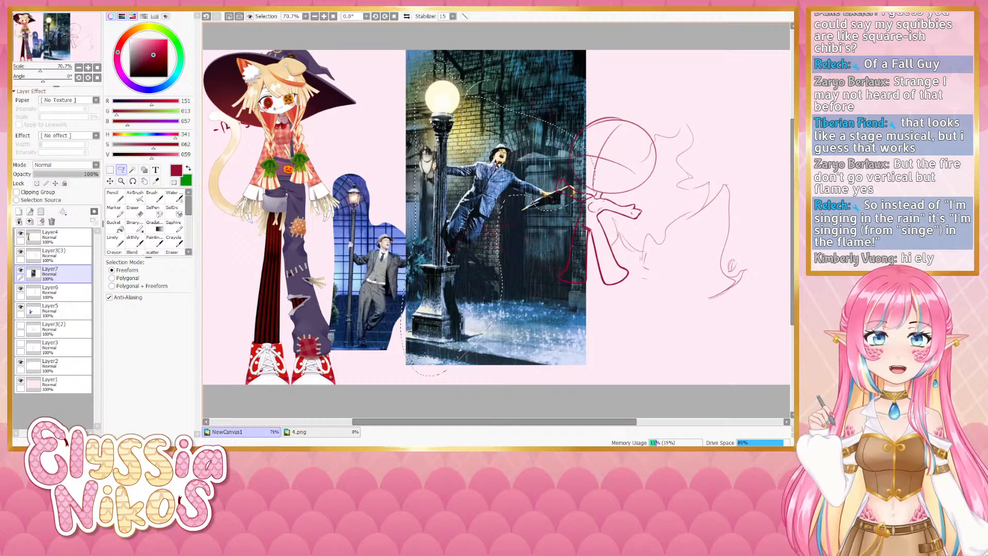
{"action": "mouse_move", "coordinate": [463, 152]}
{"action": "left_mouse_down"}
{"action": "mouse_move", "coordinate": [530, 135]}
{"action": "mouse_move", "coordinate": [541, 175]}
{"action": "mouse_move", "coordinate": [591, 128]}
{"action": "mouse_move", "coordinate": [500, 132]}
{"action": "mouse_move", "coordinate": [526, 169]}
{"action": "left_mouse_up"}
{"action": "left_click_drag", "start_coordinate": [509, 121], "coordinate": [534, 128]}
{"action": "mouse_move", "coordinate": [493, 57]}
{"action": "left_mouse_down"}
{"action": "mouse_move", "coordinate": [420, 83]}
{"action": "mouse_move", "coordinate": [525, 77]}
{"action": "left_mouse_up"}
{"action": "left_click_drag", "start_coordinate": [488, 191], "coordinate": [468, 186]}
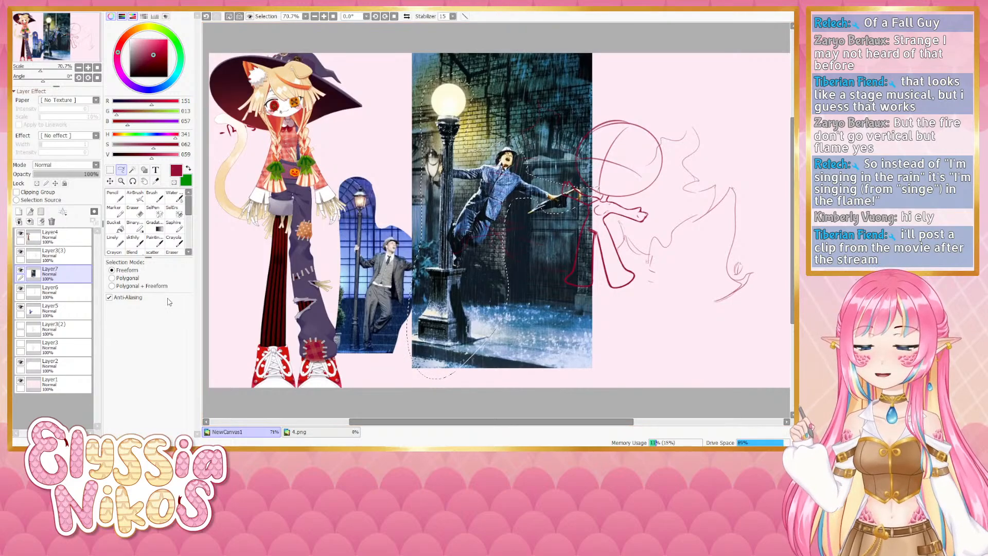
{"action": "key", "text": "ctrl+x"}
{"action": "left_click", "coordinate": [51, 221]}
{"action": "key", "text": "ctrl+v"}
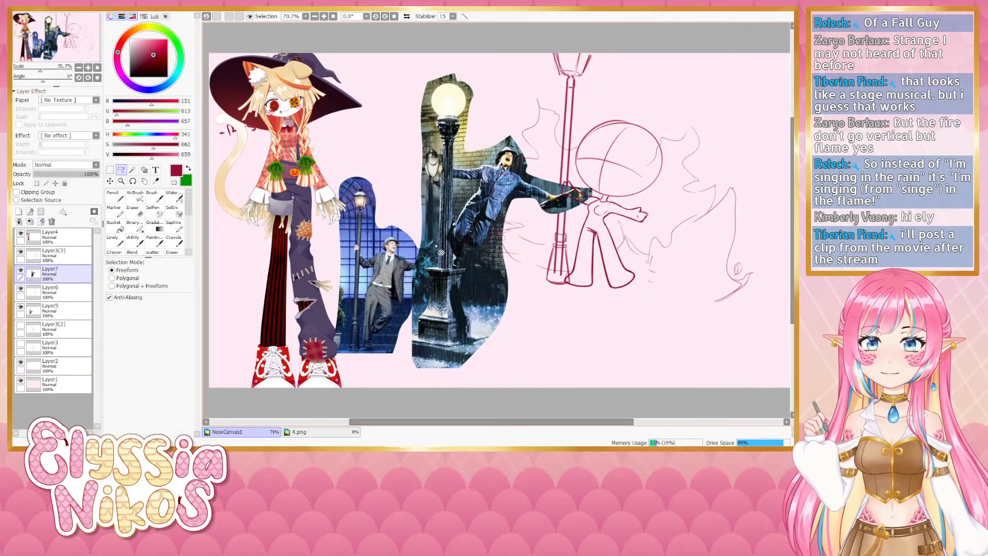
Scale down the second photo cutout and place it at the canvas's lower left corner, partly behind the reference character's legs
{"action": "key", "text": "ctrl+t"}
{"action": "left_click_drag", "start_coordinate": [441, 252], "coordinate": [359, 241]}
{"action": "left_click_drag", "start_coordinate": [510, 63], "coordinate": [455, 149]}
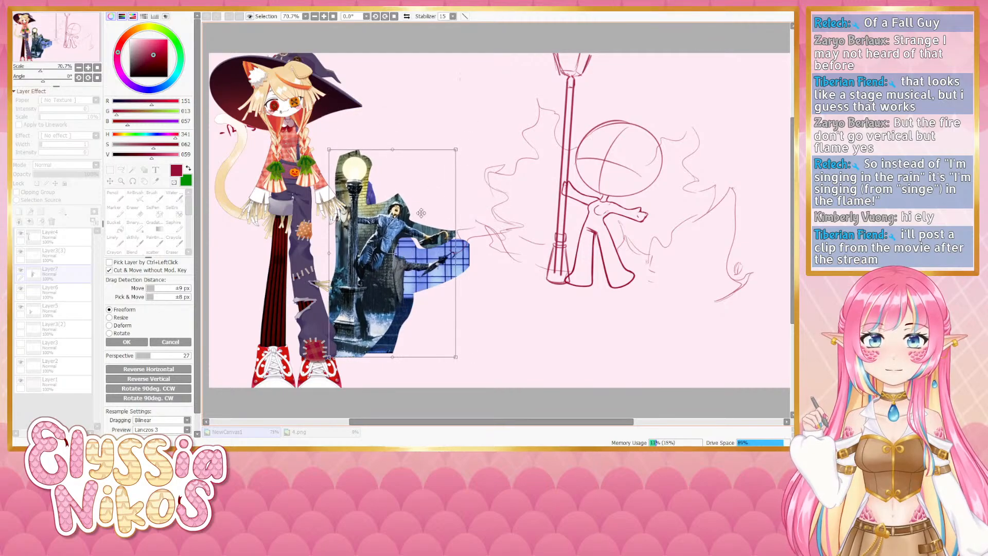
{"action": "left_click_drag", "start_coordinate": [379, 247], "coordinate": [249, 279]}
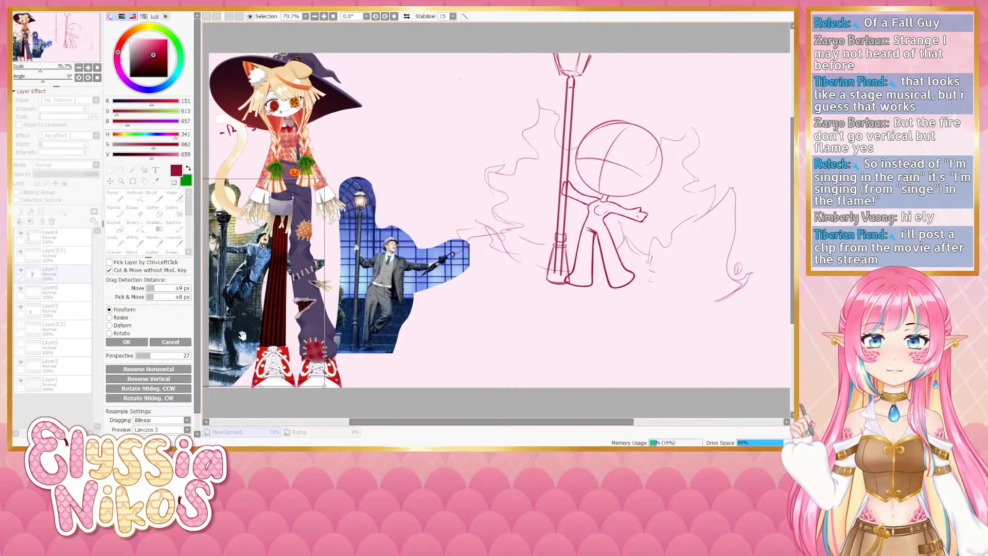
{"action": "left_click_drag", "start_coordinate": [242, 335], "coordinate": [304, 307]}
{"action": "left_click_drag", "start_coordinate": [323, 257], "coordinate": [331, 268]}
{"action": "left_click_drag", "start_coordinate": [395, 160], "coordinate": [382, 180]}
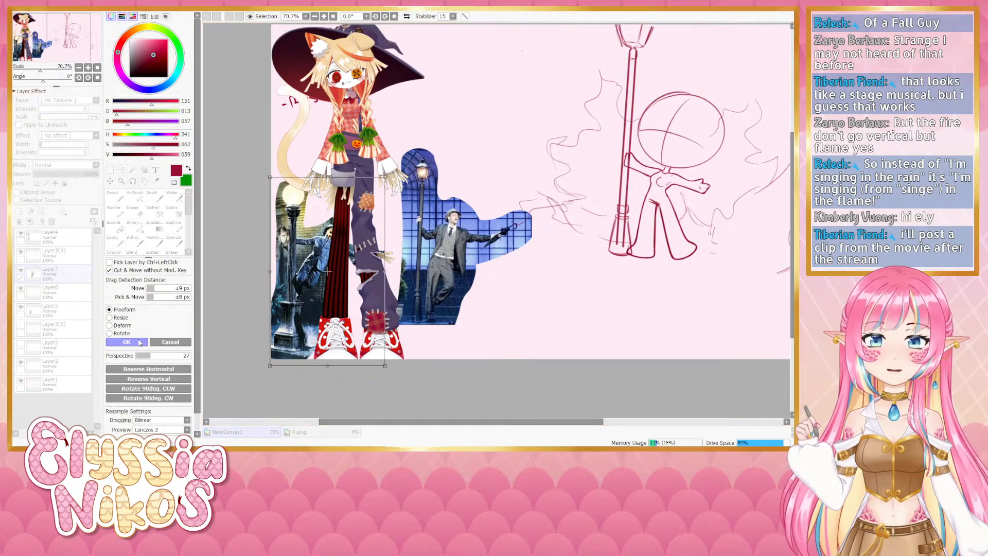
{"action": "left_click", "coordinate": [139, 342]}
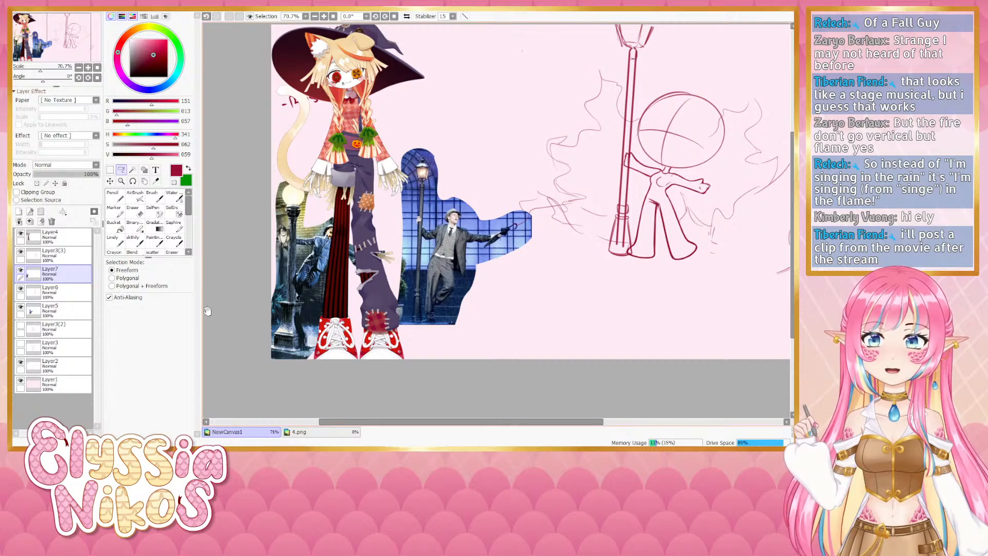
Move Layer7 below Layer6 and merge it down into Layer5
{"action": "left_click_drag", "start_coordinate": [207, 311], "coordinate": [205, 330]}
{"action": "left_click_drag", "start_coordinate": [72, 272], "coordinate": [71, 303]}
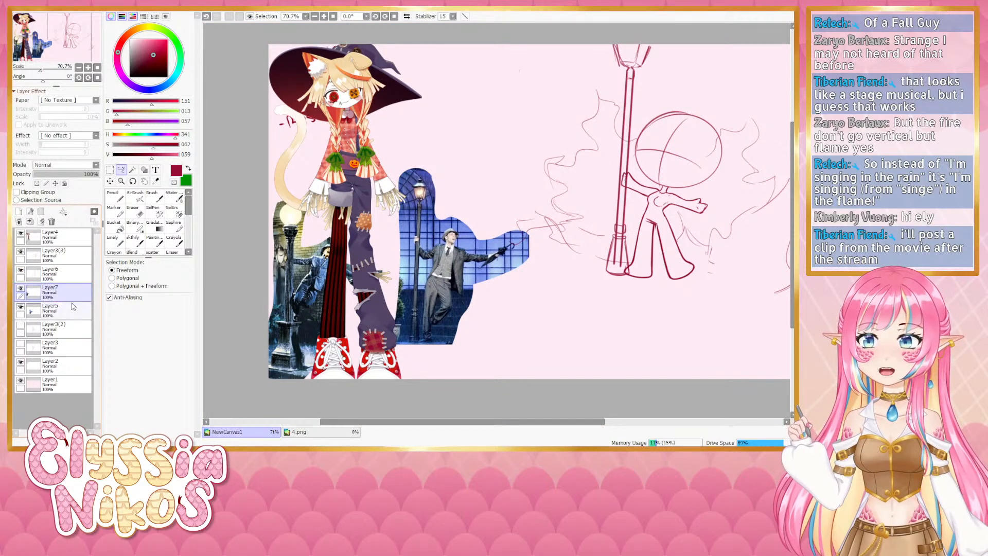
{"action": "key", "text": "ctrl+e"}
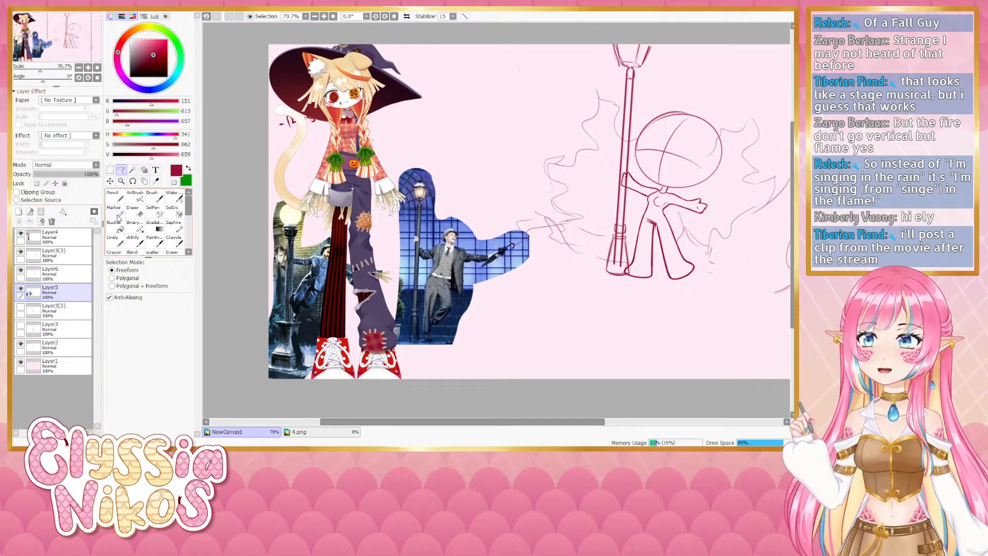
Clear the lamp post sketch from Layer6
{"action": "left_click", "coordinate": [119, 241]}
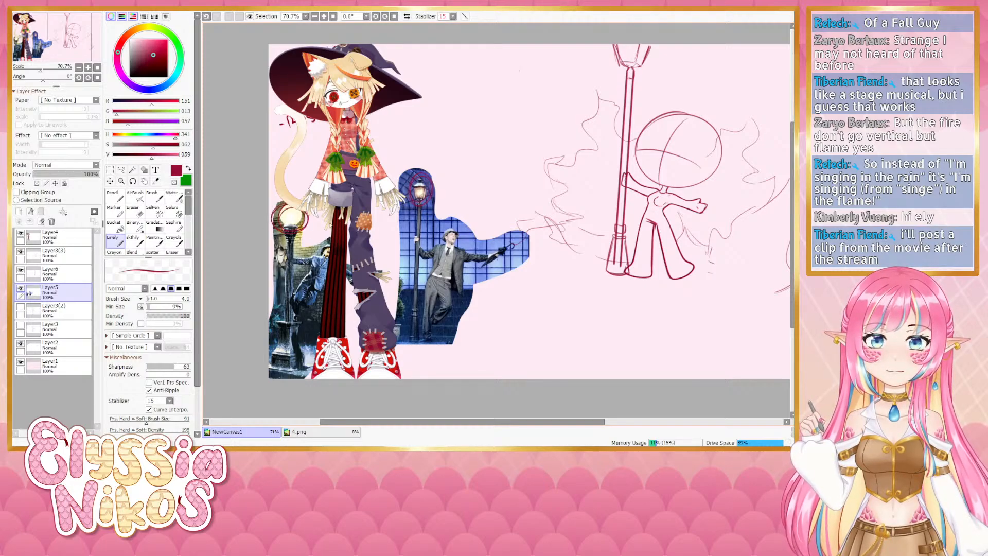
{"action": "left_click_drag", "start_coordinate": [522, 261], "coordinate": [483, 274]}
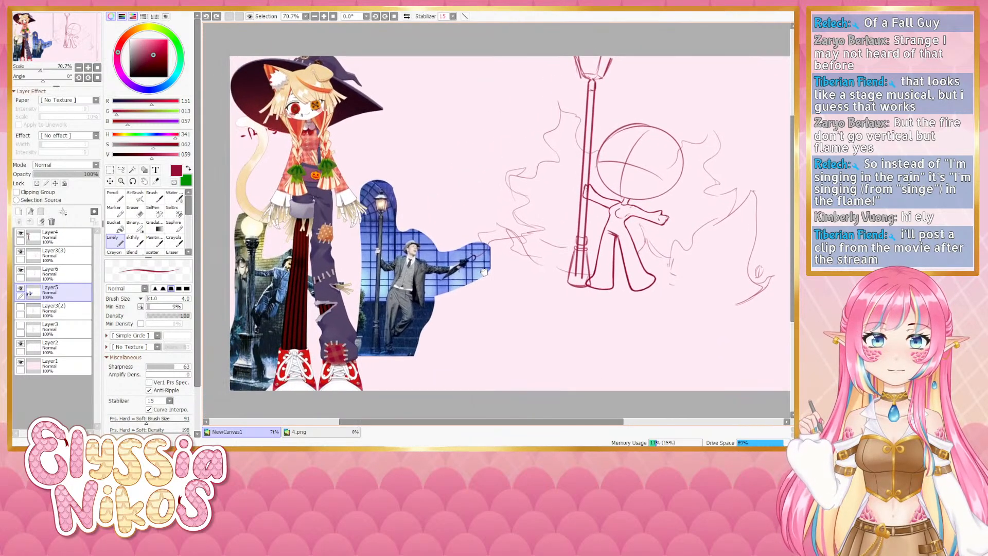
{"action": "left_click_drag", "start_coordinate": [538, 254], "coordinate": [555, 181]}
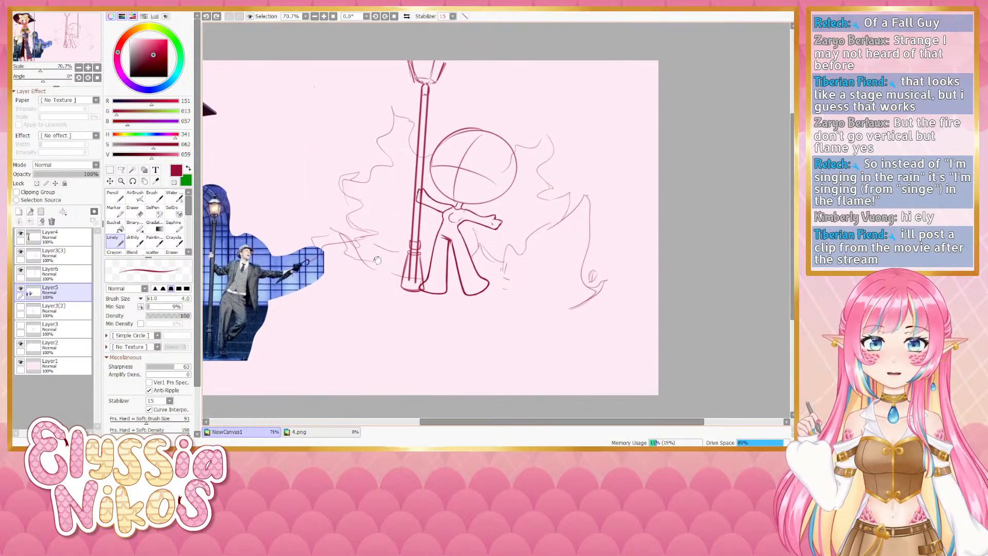
{"action": "mouse_move", "coordinate": [377, 259]}
{"action": "left_mouse_down"}
{"action": "mouse_move", "coordinate": [616, 199]}
{"action": "mouse_move", "coordinate": [633, 178]}
{"action": "mouse_move", "coordinate": [300, 272]}
{"action": "mouse_move", "coordinate": [422, 270]}
{"action": "mouse_move", "coordinate": [613, 178]}
{"action": "mouse_move", "coordinate": [621, 197]}
{"action": "mouse_move", "coordinate": [312, 259]}
{"action": "mouse_move", "coordinate": [663, 238]}
{"action": "mouse_move", "coordinate": [499, 263]}
{"action": "mouse_move", "coordinate": [462, 279]}
{"action": "left_mouse_up"}
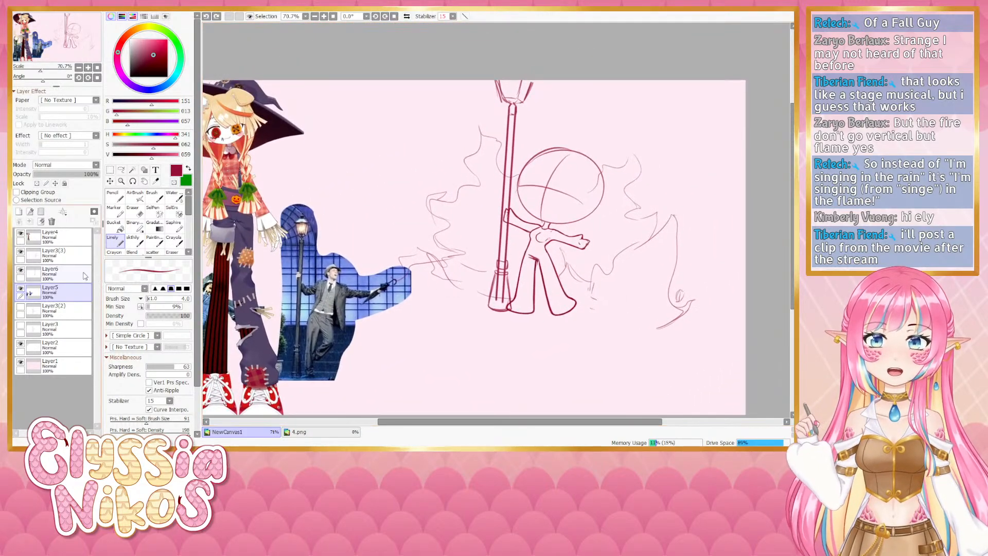
{"action": "left_click", "coordinate": [72, 273]}
{"action": "left_click", "coordinate": [42, 222]}
Try sketching a short ground line beside the chibi's foot on Layer6
{"action": "mouse_move", "coordinate": [367, 255]}
{"action": "left_mouse_down"}
{"action": "mouse_move", "coordinate": [497, 218]}
{"action": "mouse_move", "coordinate": [409, 246]}
{"action": "mouse_move", "coordinate": [494, 234]}
{"action": "mouse_move", "coordinate": [485, 214]}
{"action": "mouse_move", "coordinate": [396, 221]}
{"action": "left_mouse_up"}
{"action": "left_click", "coordinate": [133, 242]}
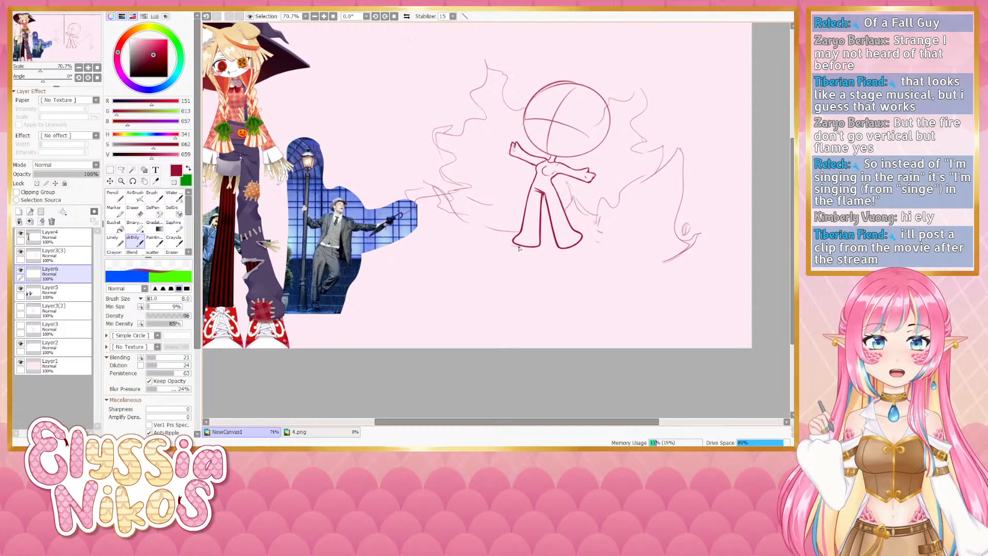
{"action": "mouse_move", "coordinate": [452, 269]}
{"action": "left_mouse_down"}
{"action": "mouse_move", "coordinate": [595, 246]}
{"action": "mouse_move", "coordinate": [431, 282]}
{"action": "left_mouse_up"}
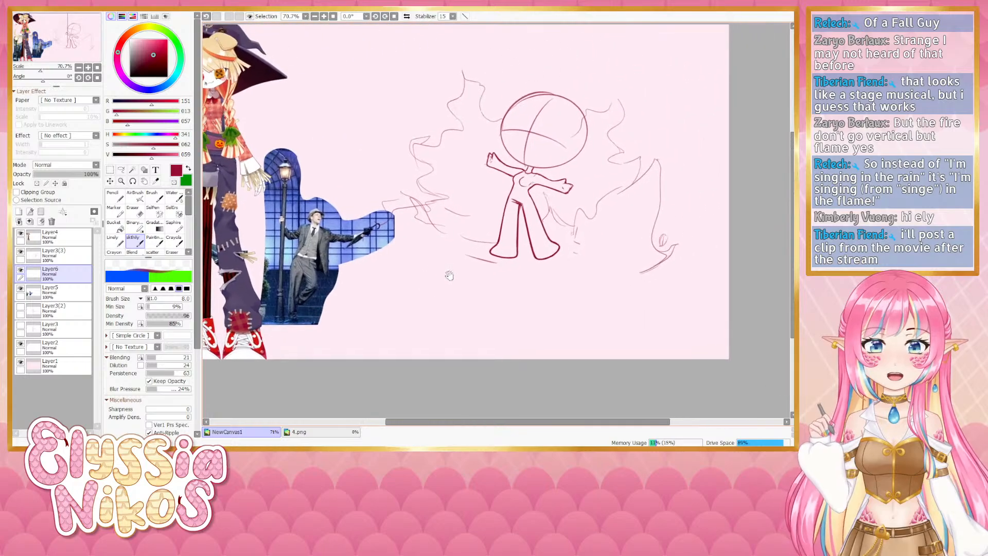
{"action": "mouse_move", "coordinate": [466, 255]}
{"action": "left_mouse_down"}
{"action": "mouse_move", "coordinate": [505, 259]}
{"action": "mouse_move", "coordinate": [465, 254]}
{"action": "mouse_move", "coordinate": [494, 248]}
{"action": "mouse_move", "coordinate": [463, 253]}
{"action": "mouse_move", "coordinate": [491, 245]}
{"action": "left_mouse_up"}
{"action": "key", "text": "ctrl+z"}
{"action": "key", "text": "ctrl+z"}
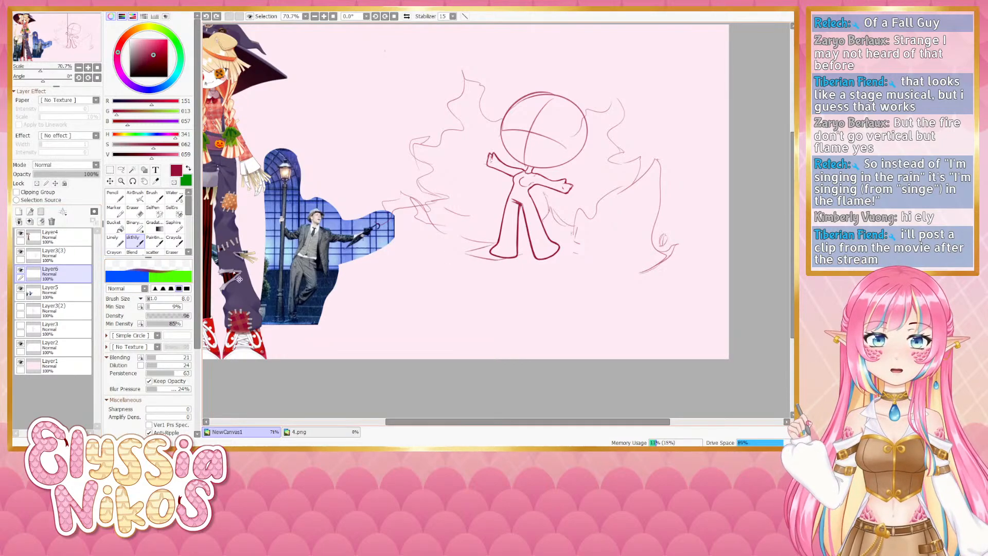
{"action": "key", "text": "ctrl+z"}
{"action": "mouse_move", "coordinate": [465, 253]}
{"action": "left_mouse_down"}
{"action": "mouse_move", "coordinate": [495, 243]}
{"action": "mouse_move", "coordinate": [524, 252]}
{"action": "left_mouse_up"}
{"action": "key", "text": "ctrl+z"}
{"action": "key", "text": "ctrl+z"}
{"action": "key", "text": "ctrl+z"}
Undo back past the clearing of Layer6 to restore the lamp post sketch
{"action": "left_click_drag", "start_coordinate": [447, 278], "coordinate": [442, 254]}
{"action": "key", "text": "ctrl+z"}
{"action": "key", "text": "ctrl+z"}
{"action": "key", "text": "ctrl+z"}
{"action": "key", "text": "ctrl+z"}
{"action": "key", "text": "ctrl+z"}
{"action": "key", "text": "ctrl+z"}
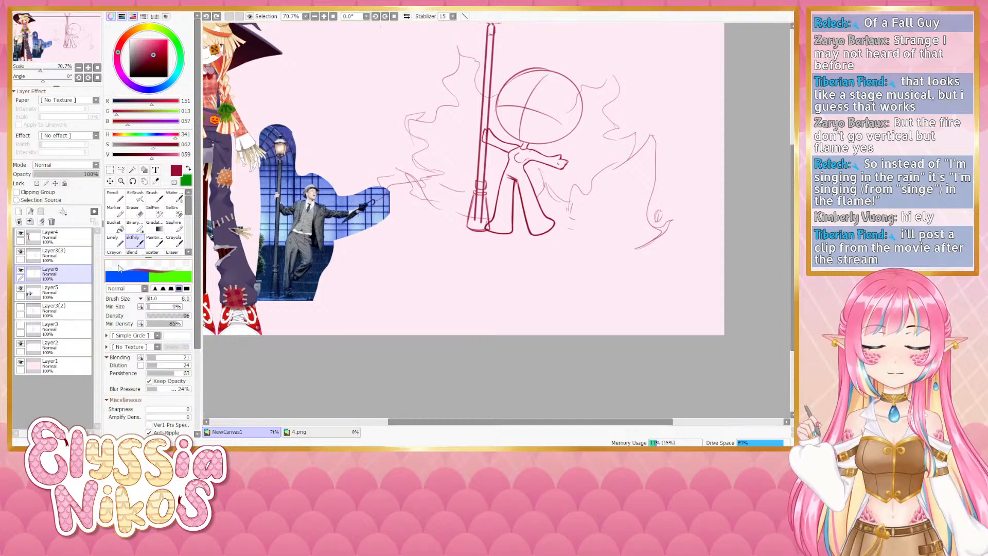
Clear the lamp post sketch from Layer6 and draw a thick straight pole through the chibi's raised hand, using brush size 21
{"action": "left_click", "coordinate": [41, 221]}
{"action": "left_click_drag", "start_coordinate": [504, 153], "coordinate": [488, 216]}
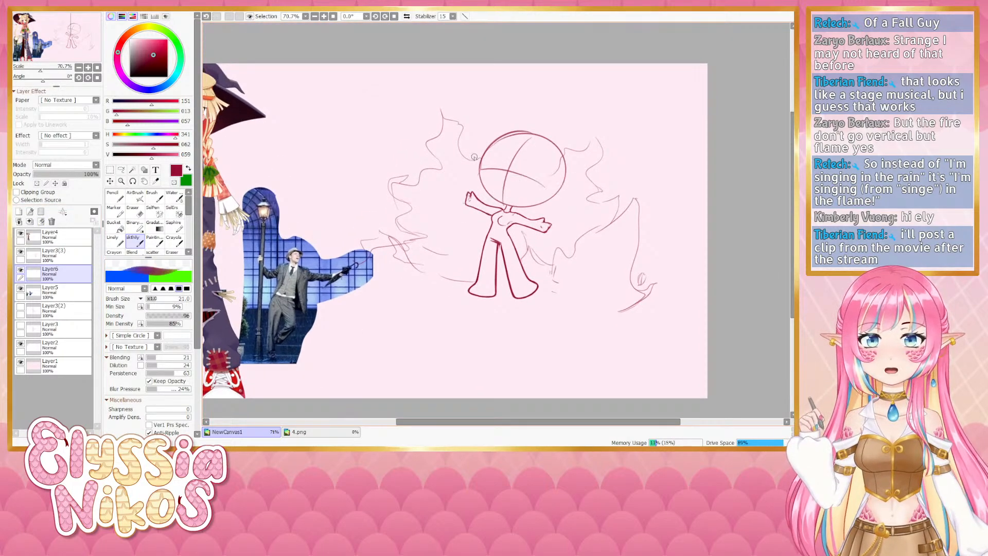
{"action": "left_click_drag", "start_coordinate": [481, 86], "coordinate": [461, 303]}
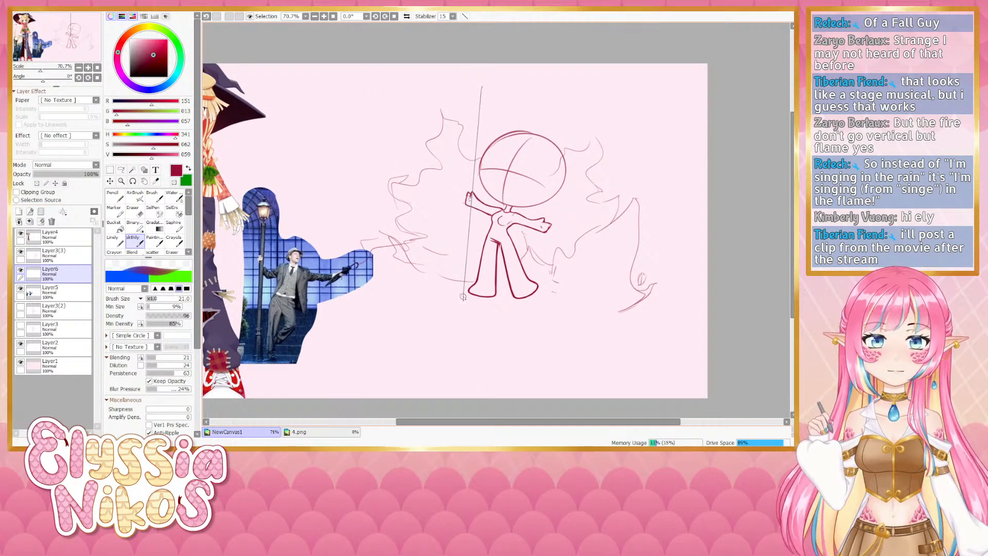
{"action": "key", "text": "ctrl+z"}
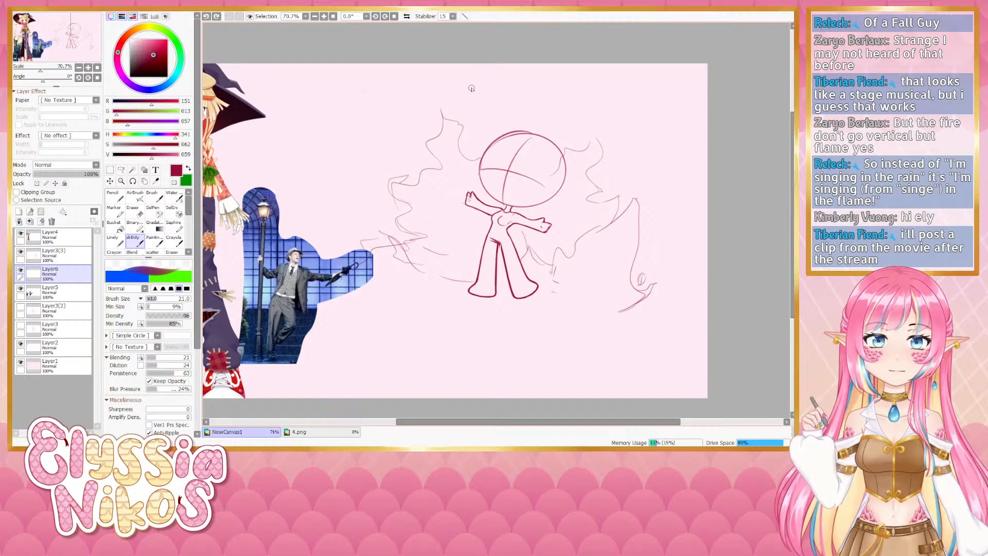
{"action": "left_click_drag", "start_coordinate": [471, 87], "coordinate": [465, 299]}
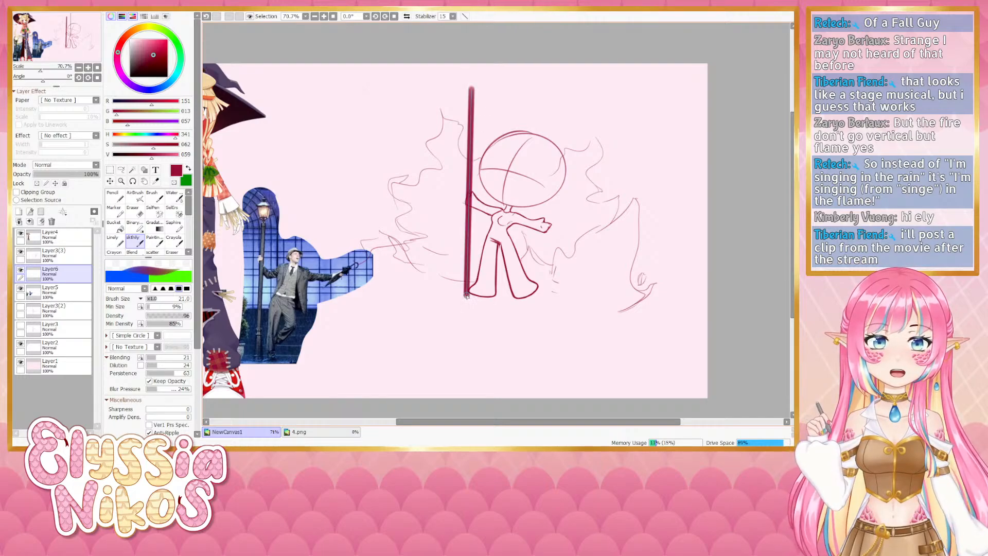
{"action": "mouse_move", "coordinate": [470, 90]}
{"action": "left_mouse_down"}
{"action": "mouse_move", "coordinate": [465, 319]}
{"action": "mouse_move", "coordinate": [464, 289]}
{"action": "left_mouse_up"}
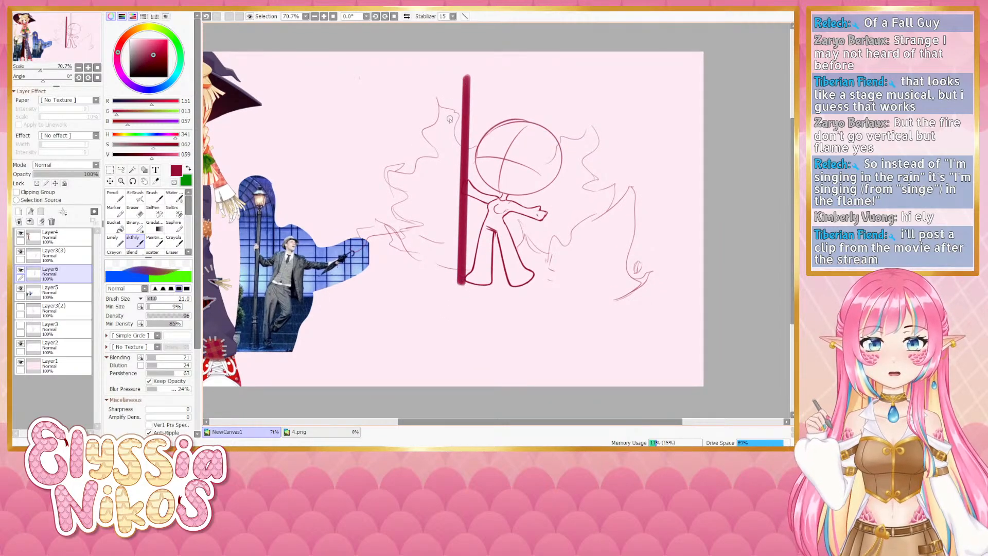
Try retracing the thick pole with another full-length stroke from its upper end to the chibi's foot
{"action": "mouse_move", "coordinate": [337, 219]}
{"action": "left_mouse_down"}
{"action": "mouse_move", "coordinate": [597, 191]}
{"action": "mouse_move", "coordinate": [383, 192]}
{"action": "left_mouse_up"}
{"action": "left_click_drag", "start_coordinate": [486, 223], "coordinate": [467, 211]}
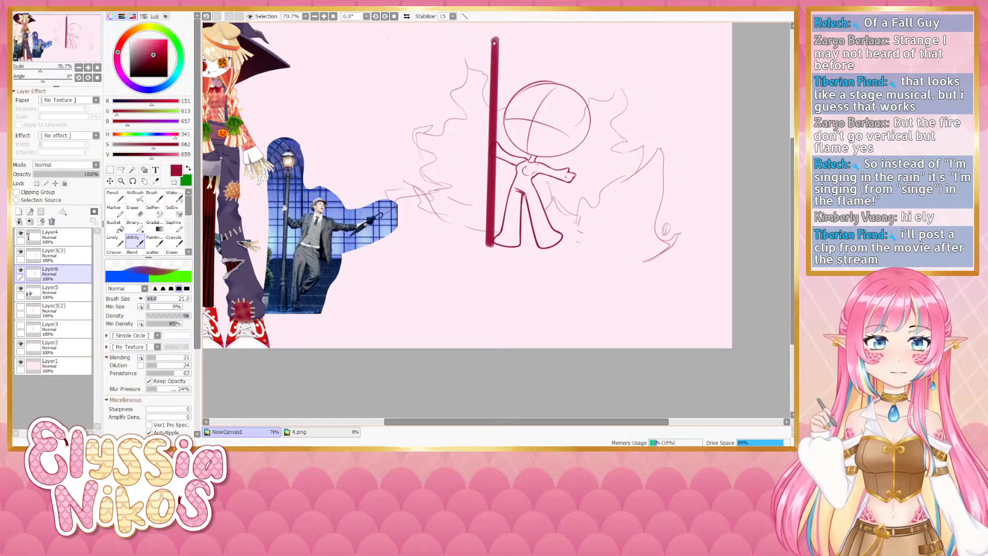
{"action": "mouse_move", "coordinate": [491, 42]}
{"action": "left_mouse_down"}
{"action": "mouse_move", "coordinate": [492, 184]}
{"action": "mouse_move", "coordinate": [483, 243]}
{"action": "left_mouse_up"}
{"action": "key", "text": "ctrl+z"}
{"action": "mouse_move", "coordinate": [493, 41]}
{"action": "left_mouse_down"}
{"action": "mouse_move", "coordinate": [486, 243]}
{"action": "mouse_move", "coordinate": [472, 256]}
{"action": "left_mouse_up"}
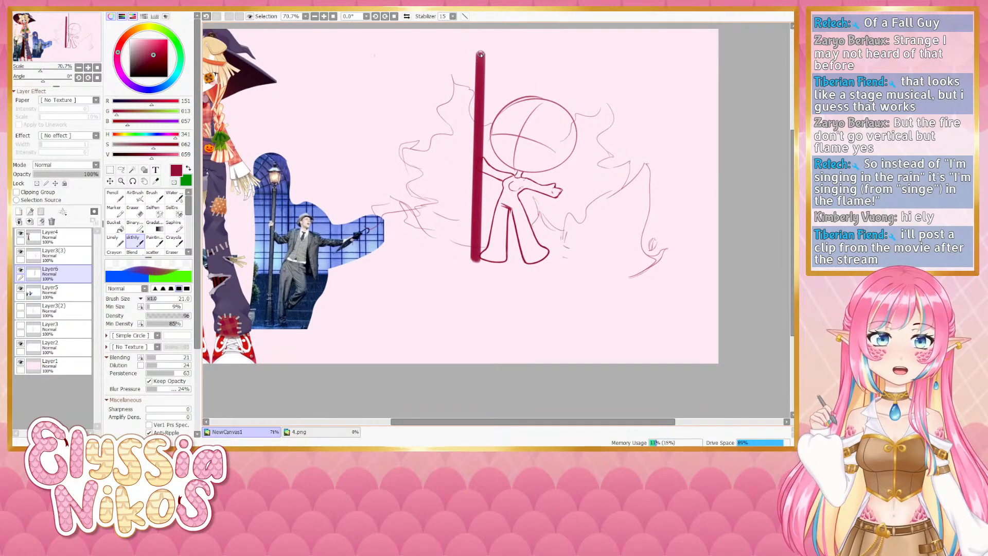
{"action": "mouse_move", "coordinate": [480, 54]}
{"action": "left_mouse_down"}
{"action": "mouse_move", "coordinate": [475, 271]}
{"action": "mouse_move", "coordinate": [472, 256]}
{"action": "left_mouse_up"}
{"action": "key", "text": "ctrl+z"}
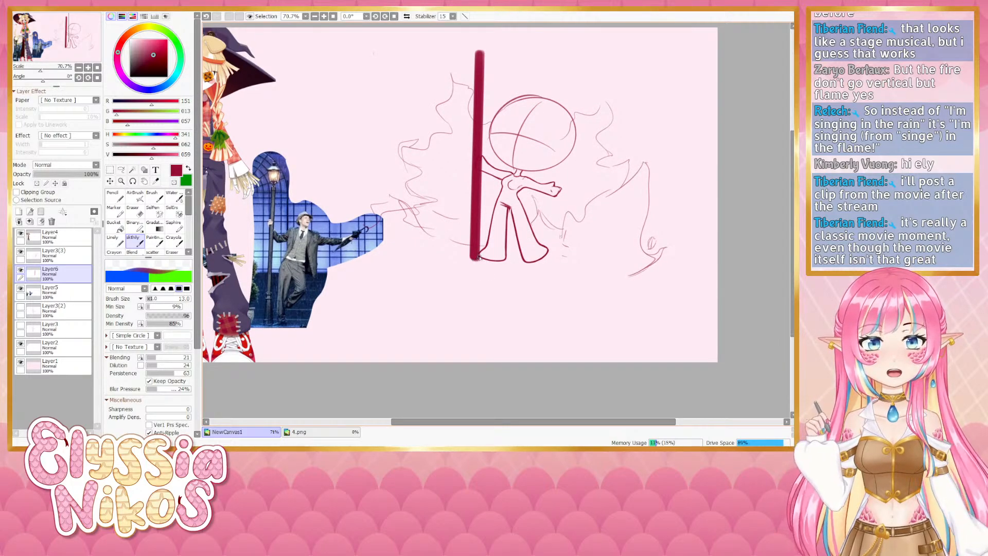
Try sketching a short slanted base line at the foot of the pole with brush size 13
{"action": "left_click_drag", "start_coordinate": [383, 281], "coordinate": [406, 233]}
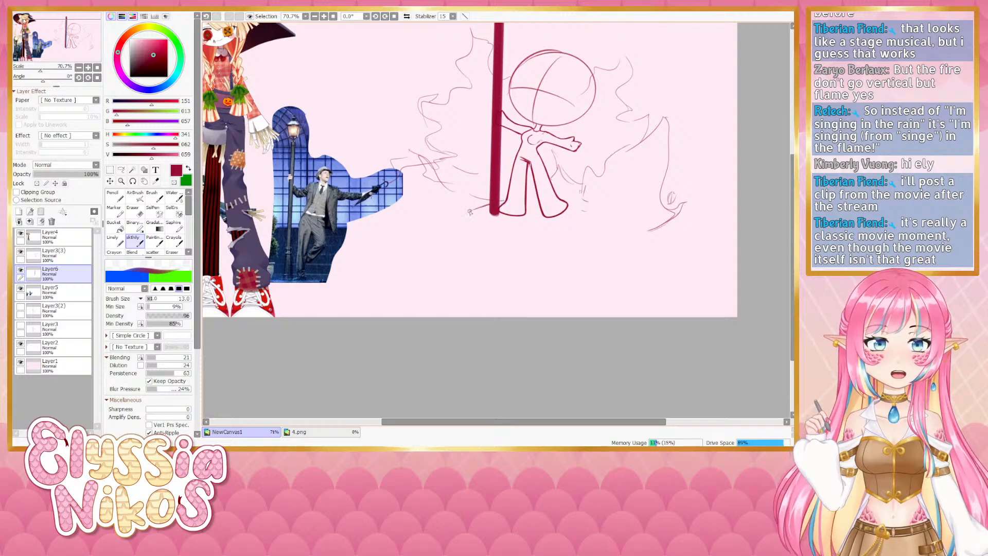
{"action": "key", "text": "ctrl+z"}
{"action": "left_click_drag", "start_coordinate": [504, 202], "coordinate": [498, 208]}
{"action": "mouse_move", "coordinate": [359, 243]}
{"action": "left_mouse_down"}
{"action": "mouse_move", "coordinate": [568, 217]}
{"action": "mouse_move", "coordinate": [382, 235]}
{"action": "left_mouse_up"}
{"action": "key", "text": "ctrl+z"}
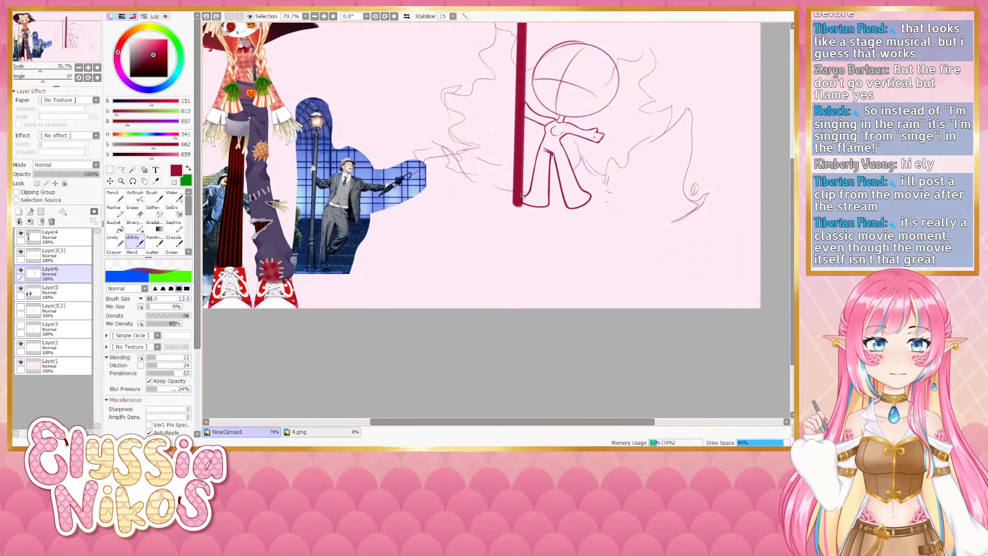
{"action": "key", "text": "ctrl+y"}
{"action": "key", "text": "ctrl+z"}
{"action": "mouse_move", "coordinate": [516, 193]}
{"action": "left_mouse_down"}
{"action": "mouse_move", "coordinate": [489, 207]}
{"action": "mouse_move", "coordinate": [528, 209]}
{"action": "left_mouse_up"}
{"action": "key", "text": "ctrl+z"}
{"action": "key", "text": "ctrl+z"}
{"action": "key", "text": "ctrl+z"}
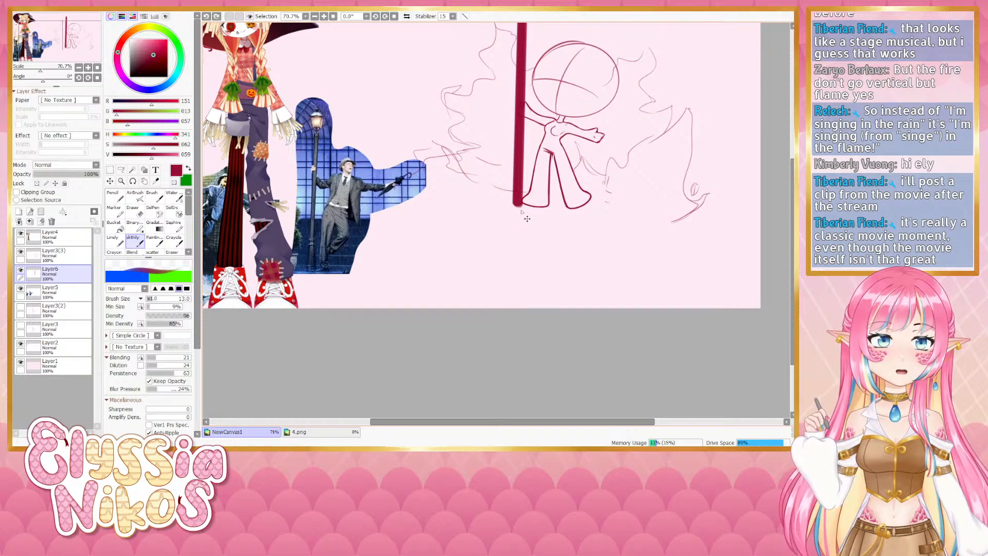
Sketch a flat, diamond-shaped platform in perspective around the foot of the thick pole, redrawing strokes until the outline fits
{"action": "mouse_move", "coordinate": [512, 210]}
{"action": "left_mouse_down"}
{"action": "mouse_move", "coordinate": [533, 206]}
{"action": "mouse_move", "coordinate": [515, 197]}
{"action": "mouse_move", "coordinate": [500, 207]}
{"action": "left_mouse_up"}
{"action": "key", "text": "ctrl+z"}
{"action": "key", "text": "ctrl+z"}
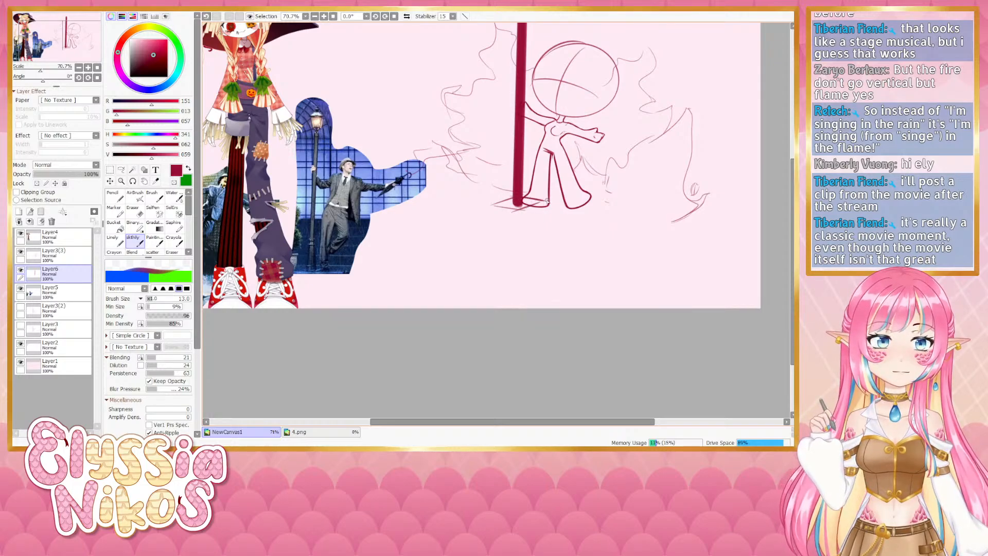
{"action": "key", "text": "ctrl+z"}
{"action": "mouse_move", "coordinate": [546, 203]}
{"action": "left_mouse_down"}
{"action": "mouse_move", "coordinate": [512, 213]}
{"action": "mouse_move", "coordinate": [547, 200]}
{"action": "mouse_move", "coordinate": [514, 212]}
{"action": "mouse_move", "coordinate": [514, 198]}
{"action": "mouse_move", "coordinate": [500, 201]}
{"action": "mouse_move", "coordinate": [525, 193]}
{"action": "mouse_move", "coordinate": [486, 207]}
{"action": "mouse_move", "coordinate": [516, 197]}
{"action": "mouse_move", "coordinate": [493, 207]}
{"action": "mouse_move", "coordinate": [523, 204]}
{"action": "mouse_move", "coordinate": [489, 206]}
{"action": "mouse_move", "coordinate": [528, 213]}
{"action": "mouse_move", "coordinate": [491, 206]}
{"action": "mouse_move", "coordinate": [549, 202]}
{"action": "left_mouse_up"}
{"action": "key", "text": "ctrl+z"}
{"action": "key", "text": "ctrl+z"}
{"action": "key", "text": "ctrl+z"}
{"action": "key", "text": "ctrl+z"}
{"action": "key", "text": "ctrl+z"}
{"action": "key", "text": "ctrl+z"}
{"action": "key", "text": "ctrl+z"}
{"action": "key", "text": "ctrl+z"}
{"action": "key", "text": "ctrl+z"}
{"action": "key", "text": "ctrl+z"}
{"action": "key", "text": "ctrl+z"}
{"action": "key", "text": "ctrl+z"}
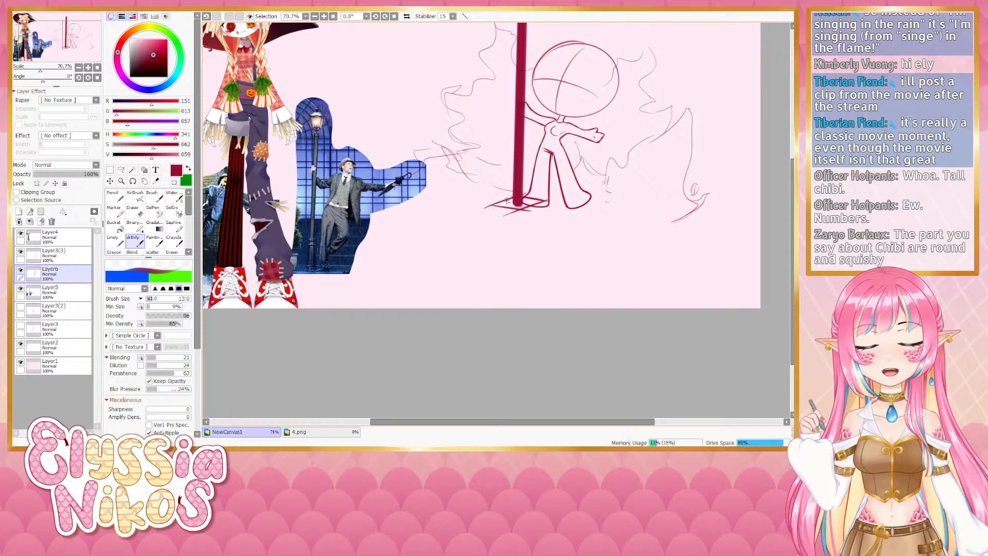
Erase the stray sketch lines just below the platform at the foot of the pole
{"action": "mouse_move", "coordinate": [530, 196]}
{"action": "left_mouse_down"}
{"action": "mouse_move", "coordinate": [437, 316]}
{"action": "mouse_move", "coordinate": [537, 298]}
{"action": "left_mouse_up"}
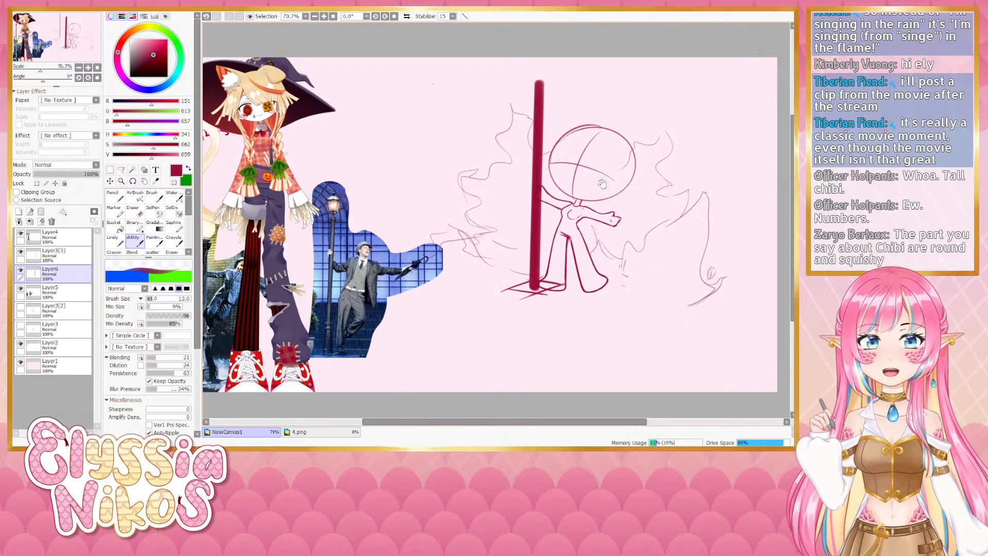
{"action": "left_click_drag", "start_coordinate": [602, 184], "coordinate": [533, 167]}
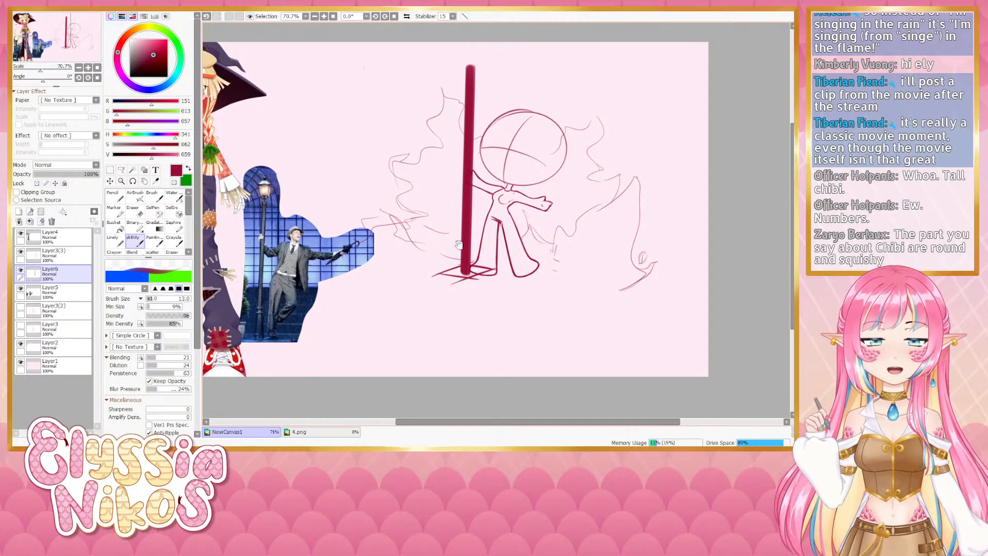
{"action": "mouse_move", "coordinate": [458, 245]}
{"action": "left_mouse_down"}
{"action": "mouse_move", "coordinate": [447, 178]}
{"action": "mouse_move", "coordinate": [582, 179]}
{"action": "mouse_move", "coordinate": [593, 189]}
{"action": "mouse_move", "coordinate": [465, 258]}
{"action": "left_mouse_up"}
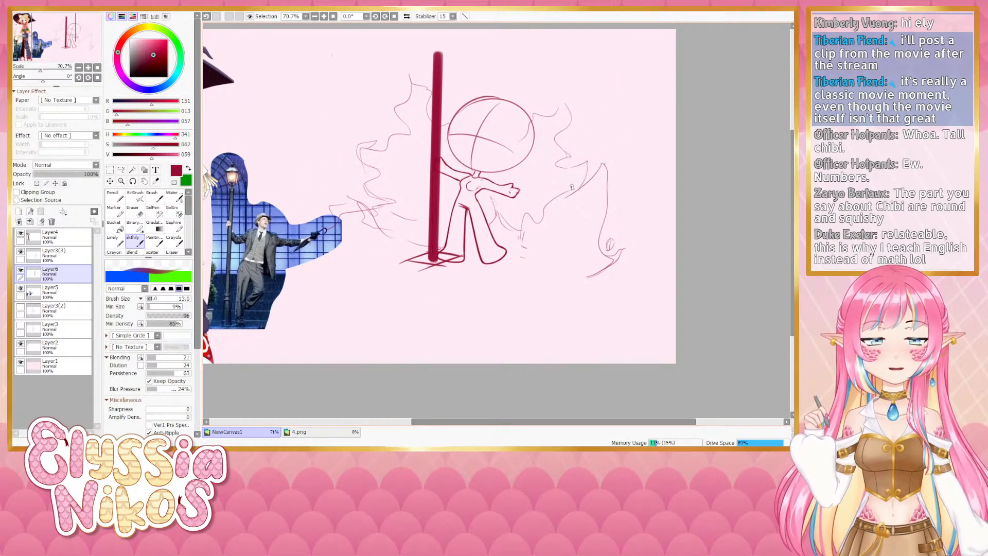
{"action": "scroll", "coordinate": [550, 180], "scroll_direction": "down", "scroll_amount": 1}
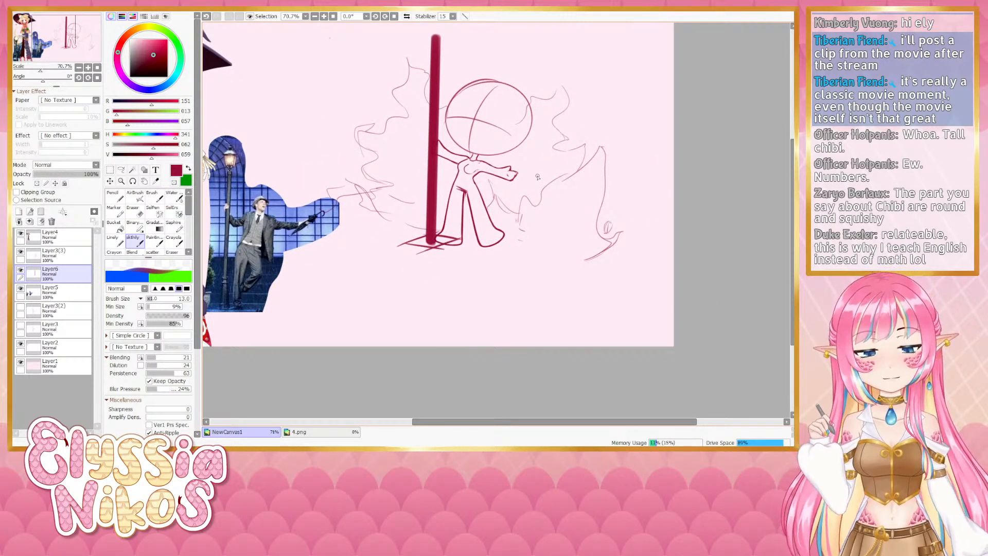
{"action": "key", "text": "e"}
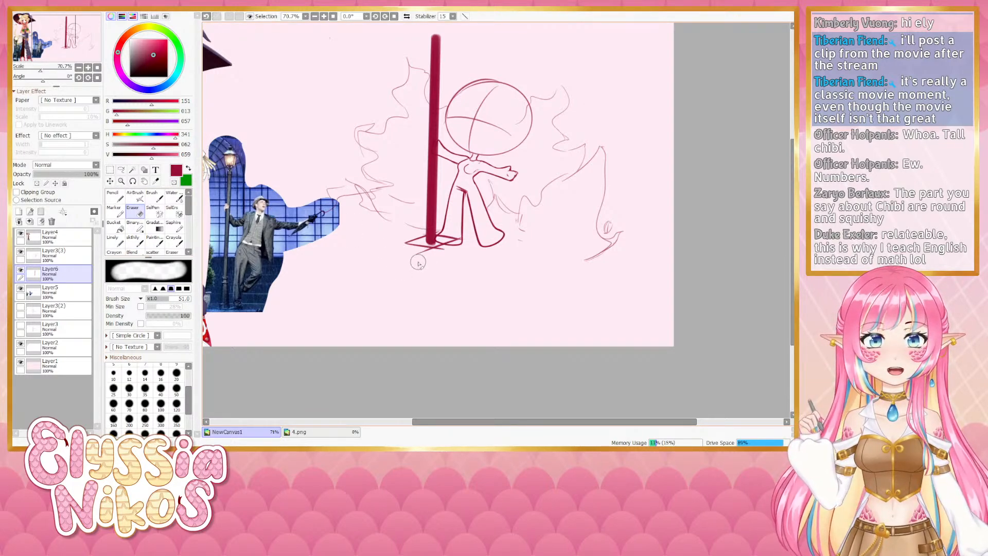
{"action": "left_click_drag", "start_coordinate": [416, 259], "coordinate": [445, 256]}
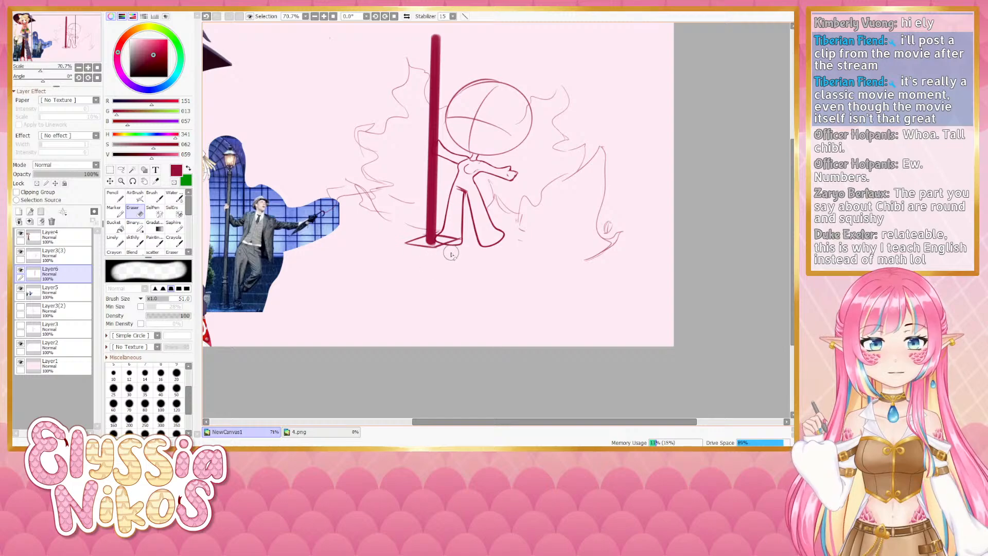
Try to trim the platform's corner beside the chibi's foot with the eraser at size 9
{"action": "left_click_drag", "start_coordinate": [445, 225], "coordinate": [438, 227], "text": "ctrl+alt"}
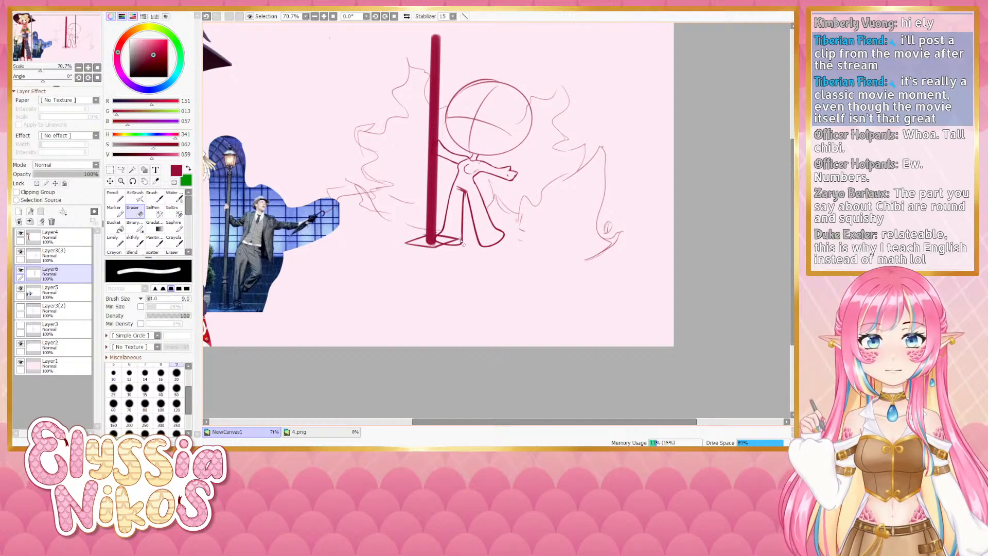
{"action": "key", "text": "ctrl+z"}
{"action": "left_click_drag", "start_coordinate": [461, 238], "coordinate": [462, 247]}
{"action": "key", "text": "ctrl+z"}
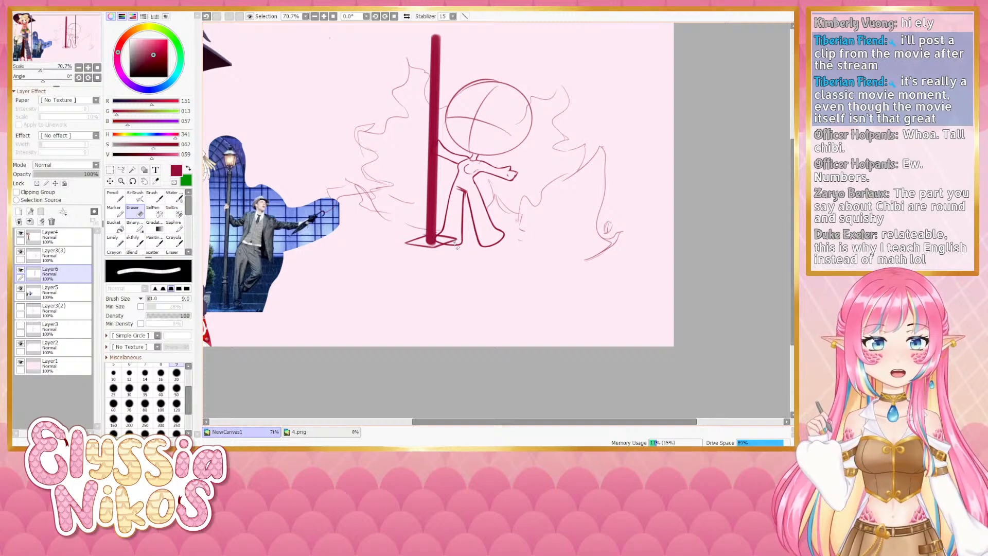
{"action": "mouse_move", "coordinate": [459, 242]}
{"action": "left_mouse_down"}
{"action": "mouse_move", "coordinate": [443, 245]}
{"action": "mouse_move", "coordinate": [458, 243]}
{"action": "left_mouse_up"}
{"action": "key", "text": "ctrl+z"}
{"action": "key", "text": "ctrl+y"}
{"action": "key", "text": "ctrl+z"}
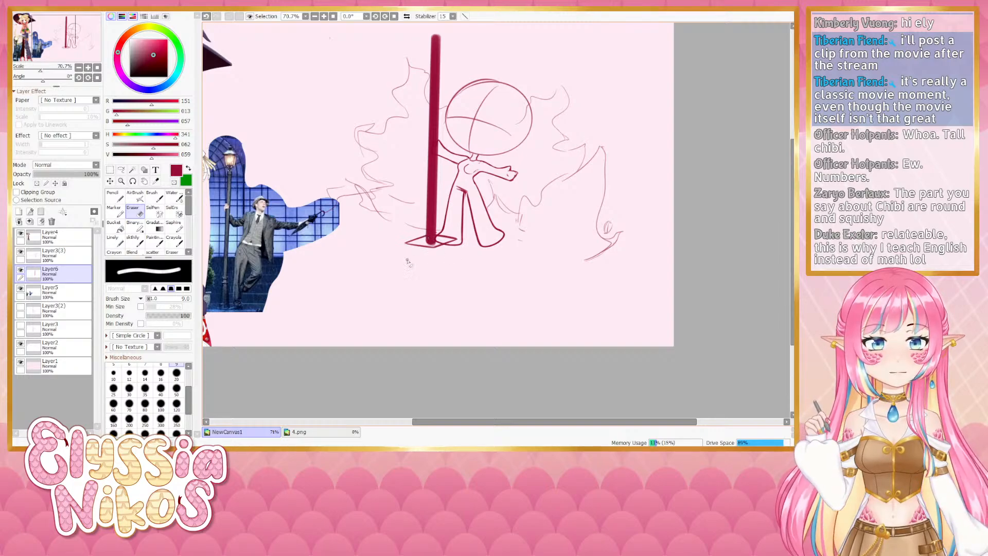
Sketch the platform's thickness under its front edges with the sketching brush to turn it into a slab
{"action": "left_click_drag", "start_coordinate": [371, 279], "coordinate": [406, 261]}
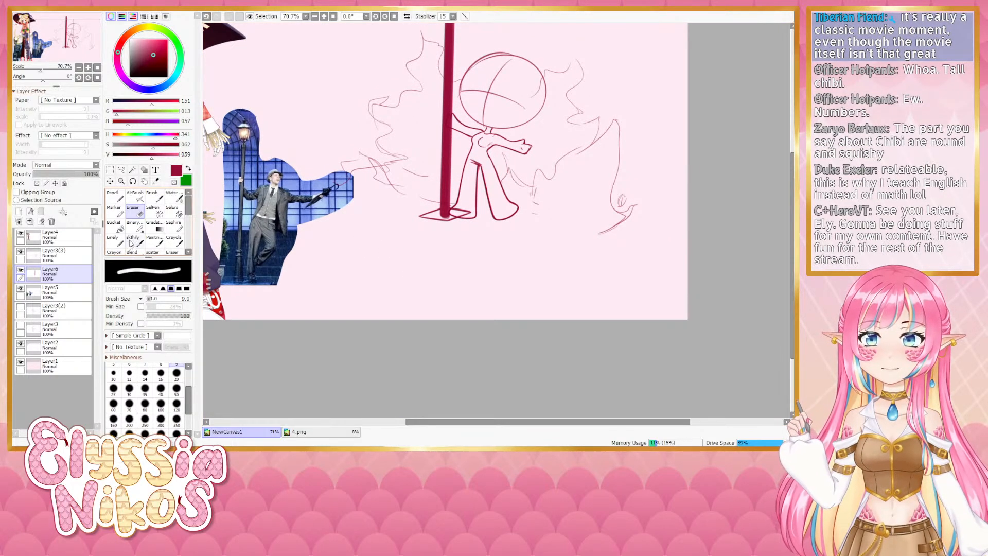
{"action": "left_click", "coordinate": [132, 240]}
{"action": "mouse_move", "coordinate": [330, 235]}
{"action": "left_mouse_down"}
{"action": "mouse_move", "coordinate": [612, 193]}
{"action": "mouse_move", "coordinate": [374, 215]}
{"action": "left_mouse_up"}
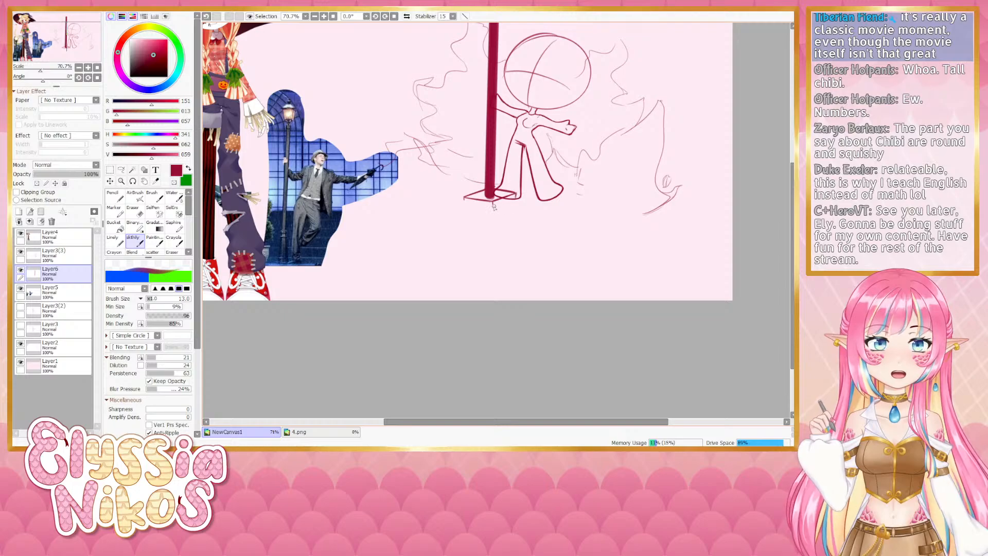
{"action": "left_click_drag", "start_coordinate": [465, 200], "coordinate": [492, 205]}
{"action": "key", "text": "ctrl+z"}
{"action": "key", "text": "ctrl+y"}
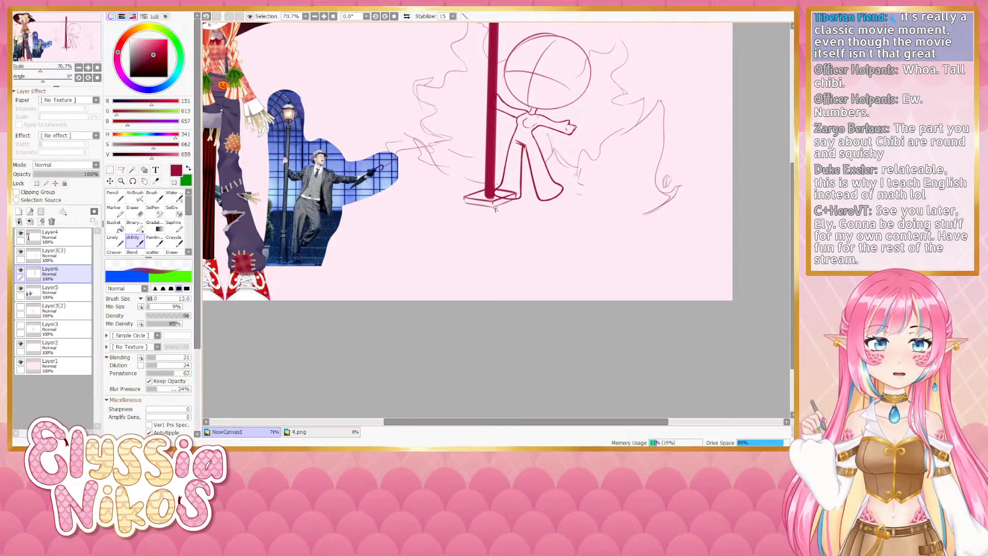
{"action": "key", "text": "ctrl+z"}
{"action": "key", "text": "ctrl+y"}
Refine the slab's front corner and add a narrower second tier of edges directly beneath it
{"action": "left_click_drag", "start_coordinate": [389, 221], "coordinate": [416, 201]}
{"action": "key", "text": "ctrl+z"}
{"action": "left_click_drag", "start_coordinate": [493, 183], "coordinate": [498, 188]}
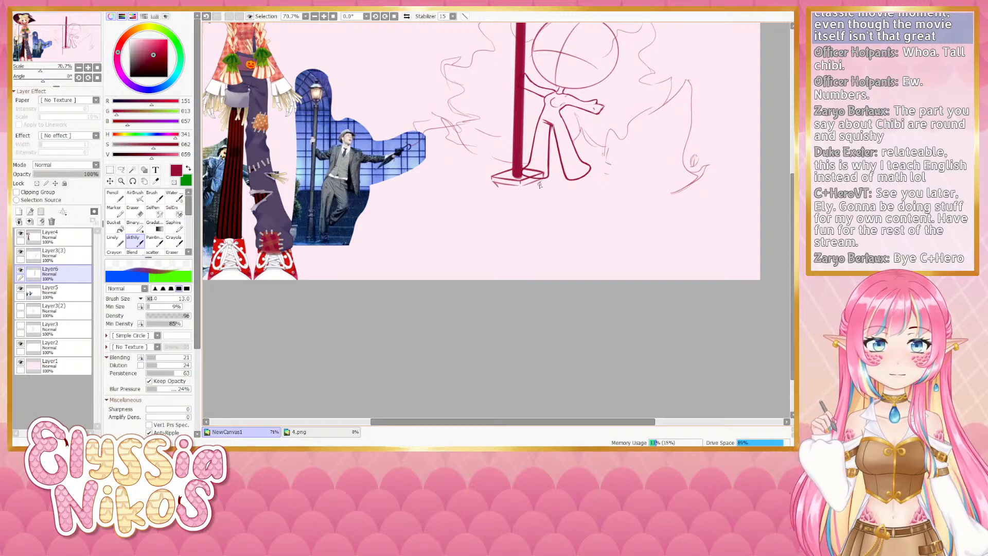
{"action": "key", "text": "ctrl+z"}
{"action": "key", "text": "ctrl+y"}
{"action": "mouse_move", "coordinate": [409, 214]}
{"action": "left_mouse_down"}
{"action": "mouse_move", "coordinate": [538, 198]}
{"action": "mouse_move", "coordinate": [608, 175]}
{"action": "mouse_move", "coordinate": [487, 196]}
{"action": "mouse_move", "coordinate": [600, 177]}
{"action": "mouse_move", "coordinate": [490, 185]}
{"action": "left_mouse_up"}
{"action": "key", "text": "ctrl+z"}
{"action": "mouse_move", "coordinate": [593, 154]}
{"action": "left_mouse_down"}
{"action": "mouse_move", "coordinate": [615, 160]}
{"action": "mouse_move", "coordinate": [639, 149]}
{"action": "left_mouse_up"}
{"action": "key", "text": "ctrl+z"}
{"action": "key", "text": "ctrl+z"}
{"action": "key", "text": "ctrl+z"}
{"action": "key", "text": "ctrl+z"}
{"action": "key", "text": "ctrl+y"}
{"action": "key", "text": "ctrl+z"}
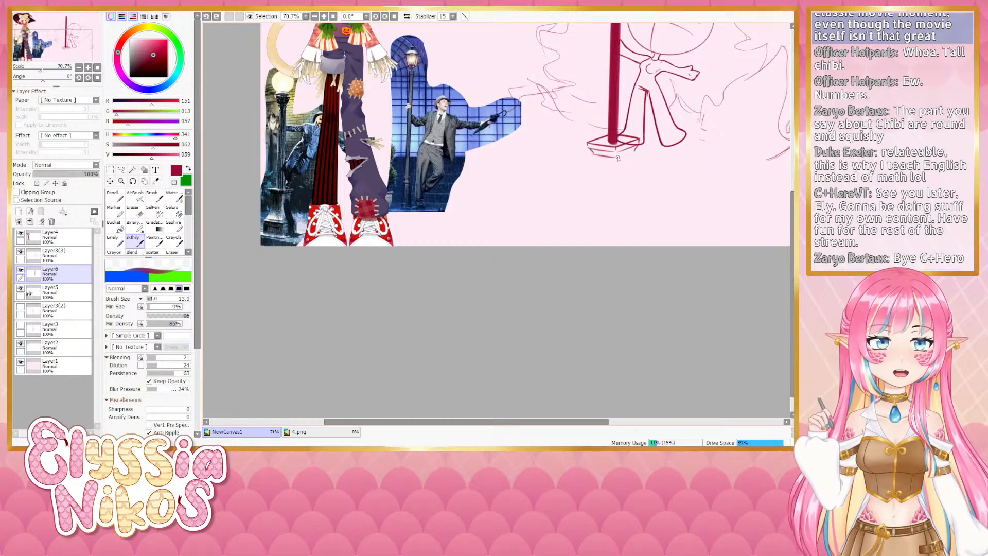
{"action": "key", "text": "ctrl+y"}
{"action": "key", "text": "ctrl+y"}
Sketch two outward-curving sides flaring down from beneath the slab to form the pedestal of the lamp post
{"action": "left_click_drag", "start_coordinate": [509, 182], "coordinate": [473, 193]}
{"action": "left_click_drag", "start_coordinate": [557, 167], "coordinate": [538, 215]}
{"action": "key", "text": "ctrl+z"}
{"action": "key", "text": "ctrl+z"}
{"action": "left_click_drag", "start_coordinate": [556, 167], "coordinate": [535, 219]}
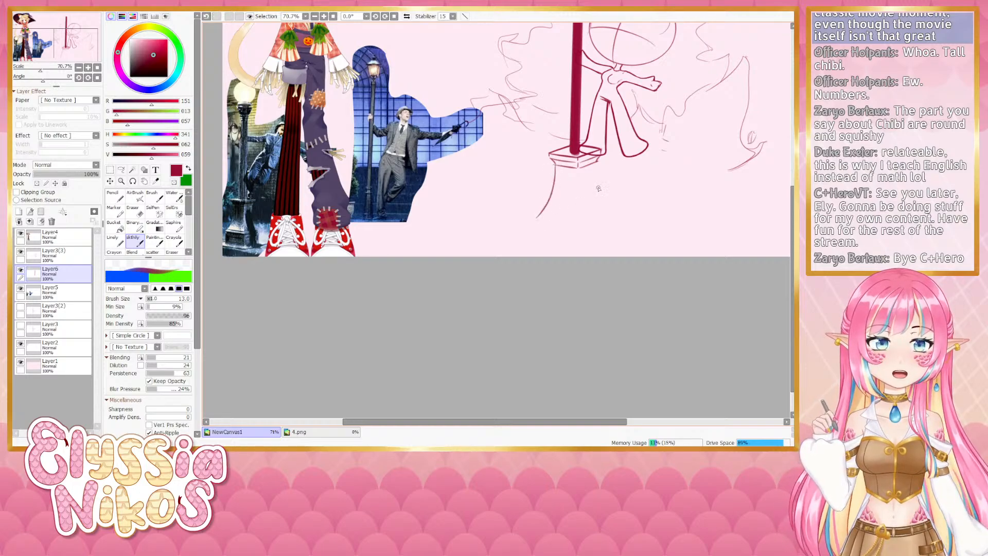
{"action": "key", "text": "ctrl+z"}
{"action": "left_click_drag", "start_coordinate": [597, 163], "coordinate": [617, 211]}
{"action": "key", "text": "ctrl+z"}
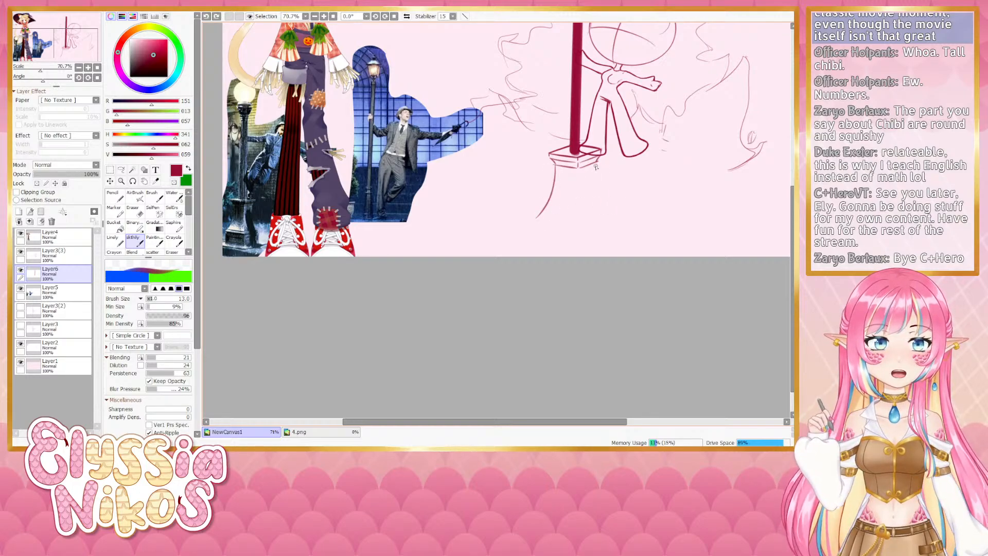
{"action": "left_click_drag", "start_coordinate": [595, 164], "coordinate": [617, 210]}
Draw the pedestal's central vertical edge and close its flared bottom with two angled edges
{"action": "mouse_move", "coordinate": [484, 221]}
{"action": "left_mouse_down"}
{"action": "mouse_move", "coordinate": [636, 200]}
{"action": "mouse_move", "coordinate": [485, 199]}
{"action": "mouse_move", "coordinate": [563, 211]}
{"action": "left_mouse_up"}
{"action": "key", "text": "ctrl+z"}
{"action": "key", "text": "ctrl+z"}
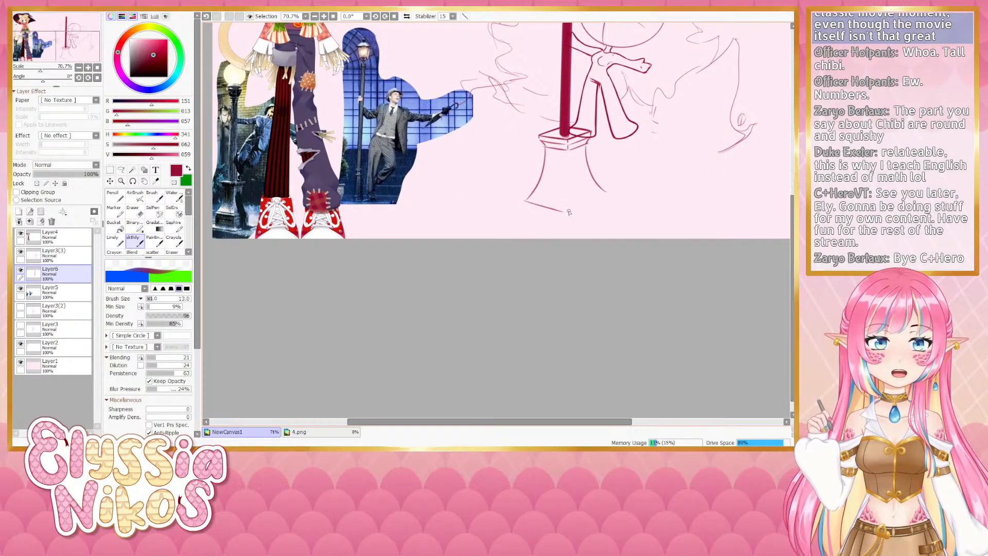
{"action": "key", "text": "ctrl+z"}
{"action": "left_click_drag", "start_coordinate": [567, 150], "coordinate": [569, 200]}
{"action": "key", "text": "ctrl+z"}
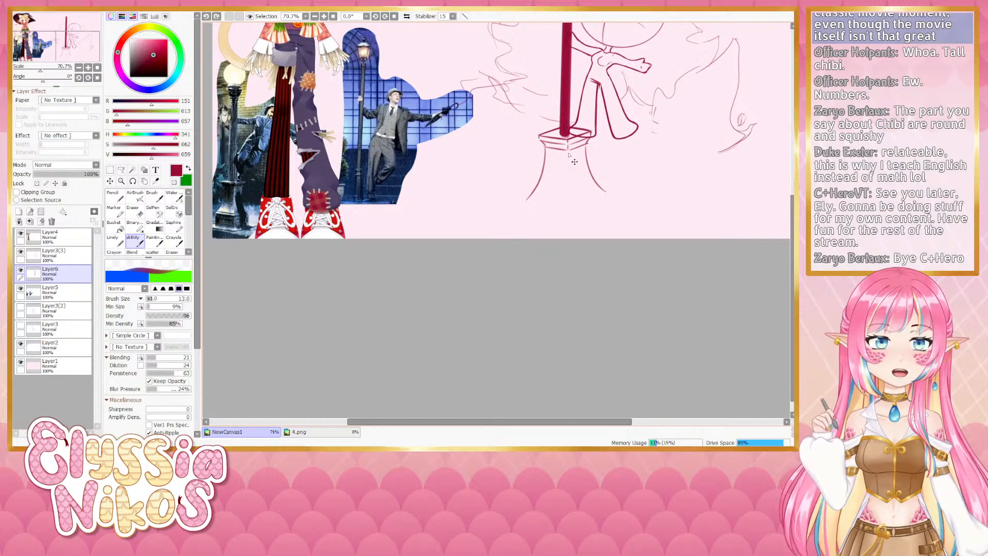
{"action": "left_click_drag", "start_coordinate": [567, 154], "coordinate": [571, 205]}
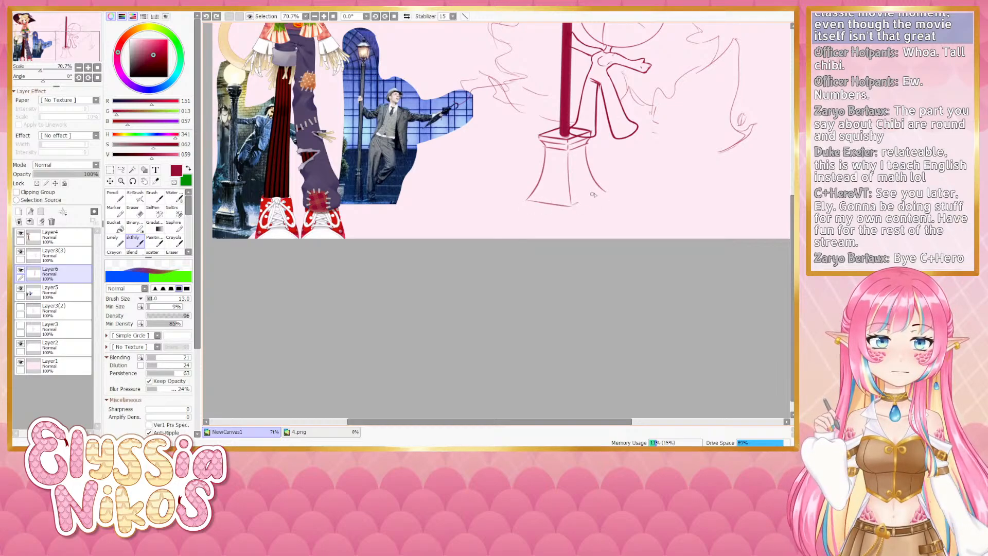
{"action": "mouse_move", "coordinate": [451, 203]}
{"action": "left_mouse_down"}
{"action": "mouse_move", "coordinate": [639, 185]}
{"action": "mouse_move", "coordinate": [428, 204]}
{"action": "mouse_move", "coordinate": [596, 200]}
{"action": "mouse_move", "coordinate": [431, 199]}
{"action": "left_mouse_up"}
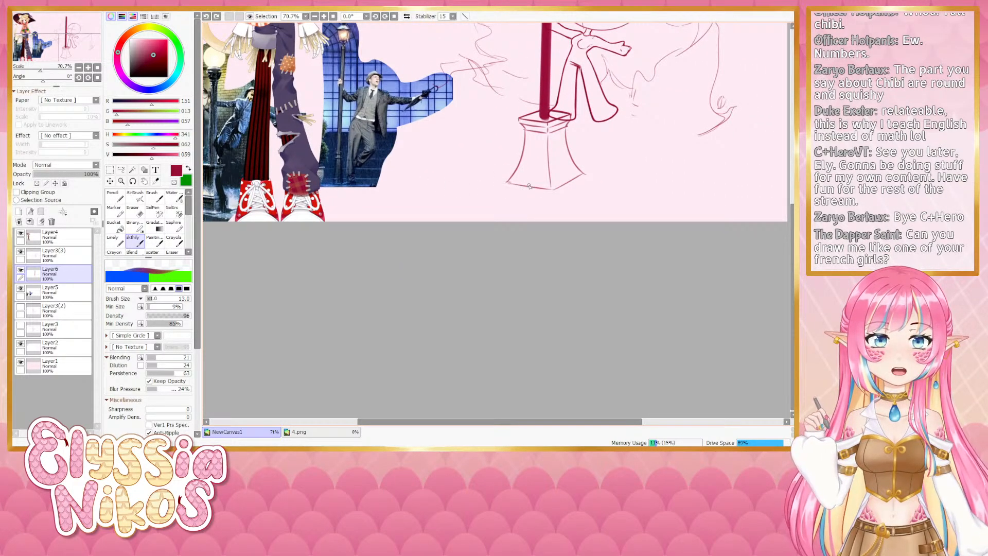
Sketch a box-shaped plinth in perspective beneath the flared pedestal, with vertical corner edges and angled bottom edges
{"action": "mouse_move", "coordinate": [529, 186]}
{"action": "left_mouse_down"}
{"action": "mouse_move", "coordinate": [505, 184]}
{"action": "mouse_move", "coordinate": [509, 212]}
{"action": "left_mouse_up"}
{"action": "key", "text": "ctrl+z"}
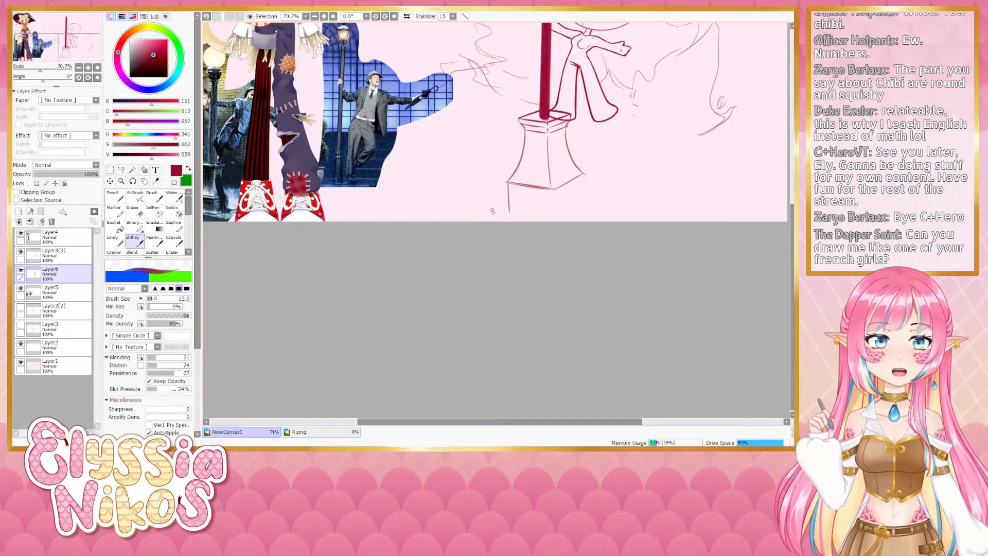
{"action": "left_click_drag", "start_coordinate": [432, 197], "coordinate": [403, 195]}
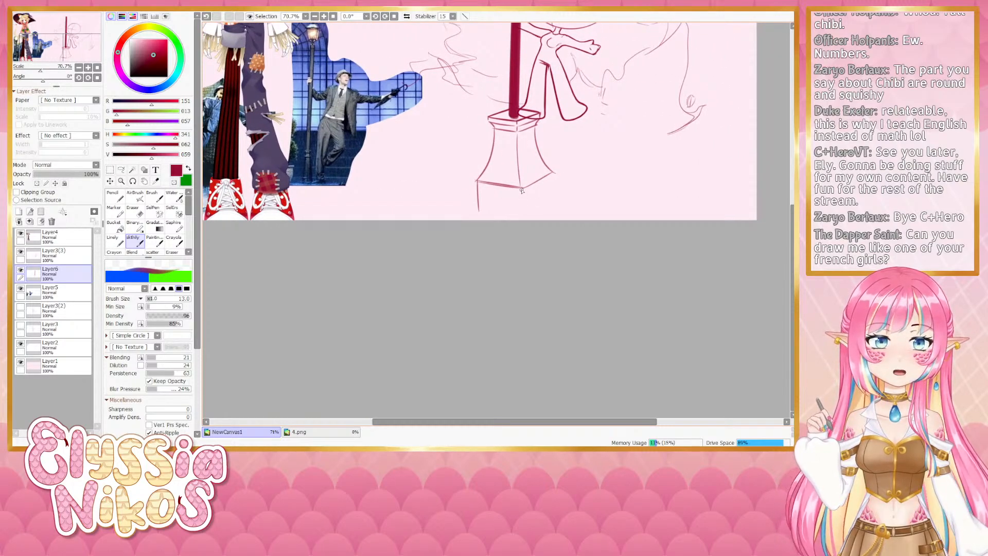
{"action": "mouse_move", "coordinate": [521, 189]}
{"action": "left_mouse_down"}
{"action": "mouse_move", "coordinate": [523, 215]}
{"action": "mouse_move", "coordinate": [633, 200]}
{"action": "mouse_move", "coordinate": [496, 219]}
{"action": "left_mouse_up"}
{"action": "key", "text": "ctrl+z"}
{"action": "key", "text": "ctrl+z"}
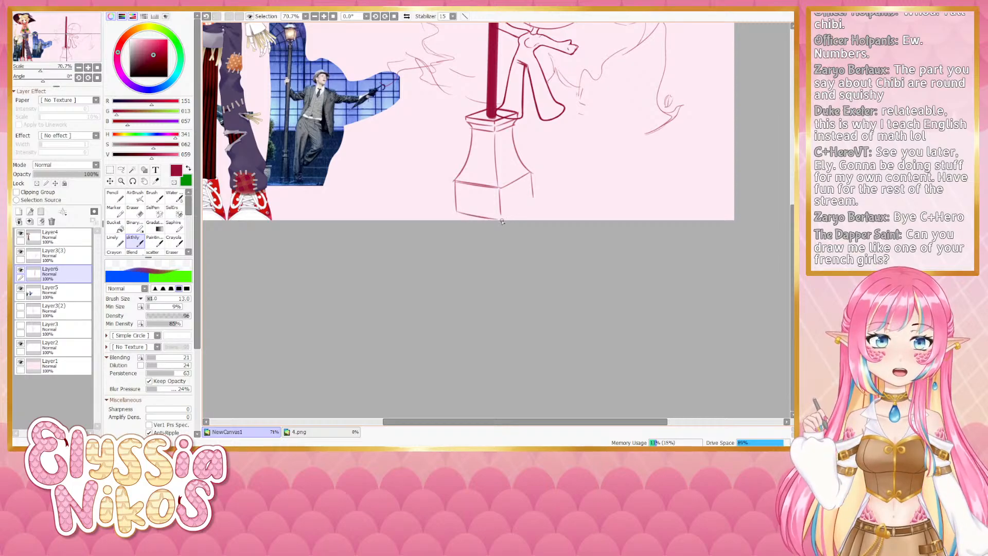
{"action": "left_click_drag", "start_coordinate": [548, 167], "coordinate": [448, 311]}
{"action": "left_click_drag", "start_coordinate": [390, 268], "coordinate": [454, 274]}
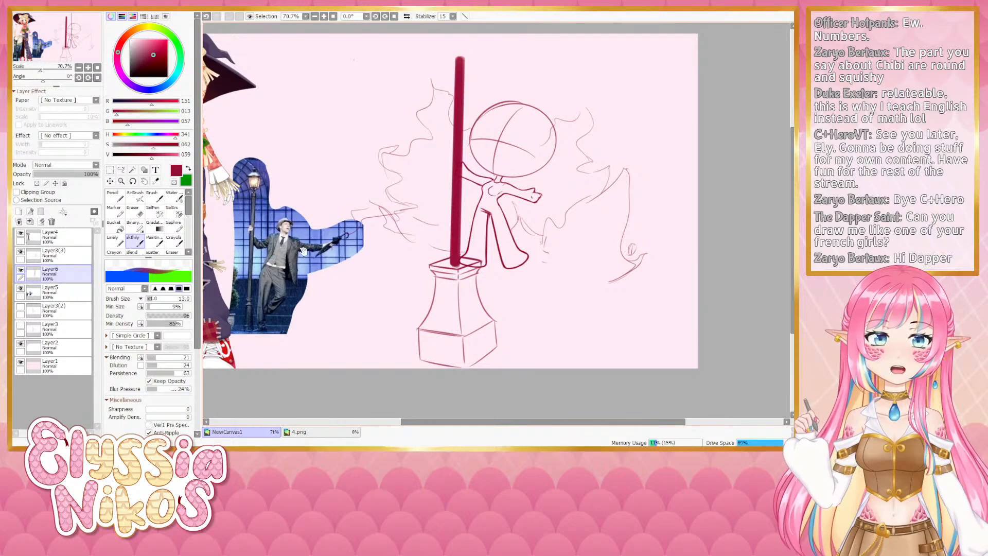
Lasso the flared pedestal and plinth, squash them vertically with a freeform transform, align them under the slab, and deselect
{"action": "left_click_drag", "start_coordinate": [303, 251], "coordinate": [309, 263]}
{"action": "left_click_drag", "start_coordinate": [338, 274], "coordinate": [400, 237]}
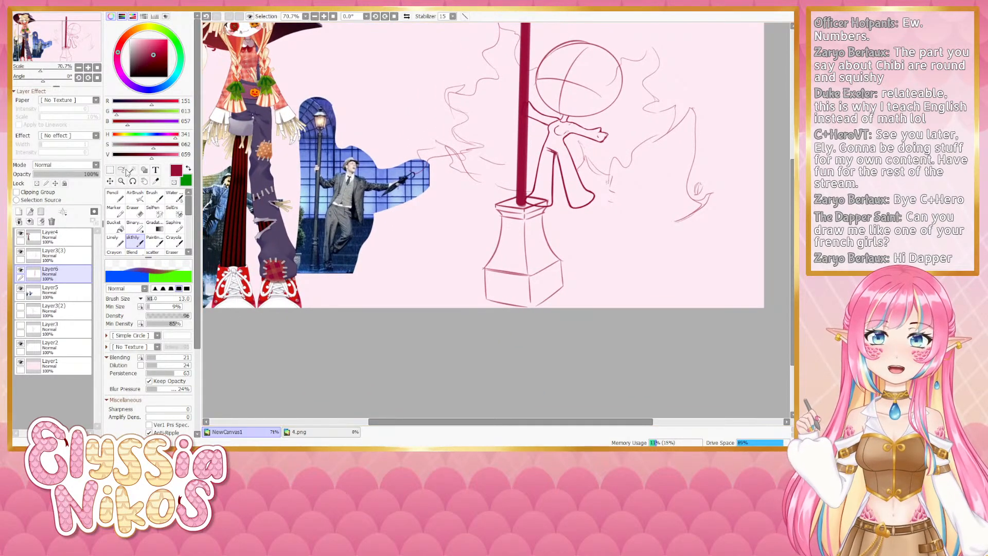
{"action": "left_click", "coordinate": [122, 171]}
{"action": "mouse_move", "coordinate": [514, 224]}
{"action": "left_mouse_down"}
{"action": "mouse_move", "coordinate": [484, 213]}
{"action": "mouse_move", "coordinate": [614, 241]}
{"action": "mouse_move", "coordinate": [520, 204]}
{"action": "mouse_move", "coordinate": [476, 208]}
{"action": "left_mouse_up"}
{"action": "key", "text": "ctrl+t"}
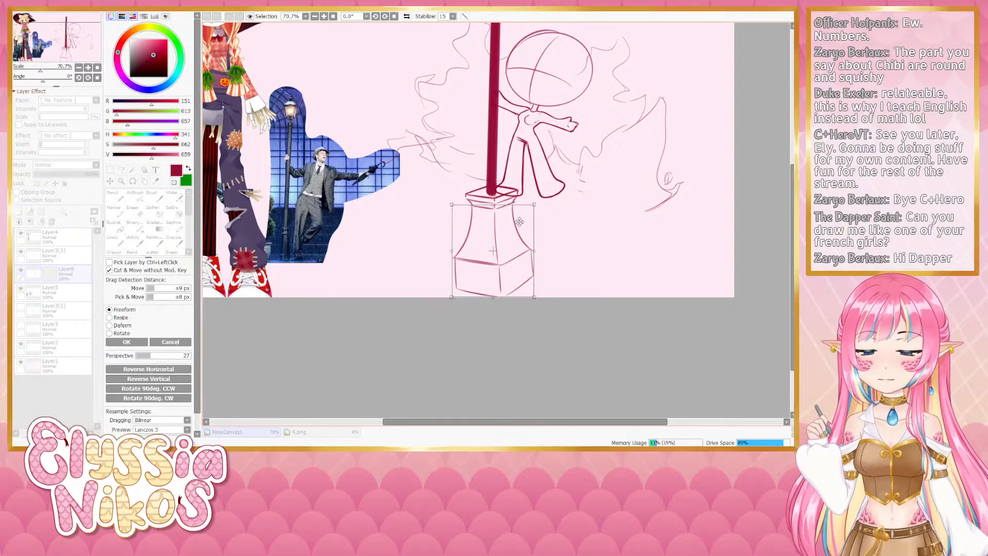
{"action": "left_click_drag", "start_coordinate": [494, 297], "coordinate": [532, 293]}
{"action": "left_click_drag", "start_coordinate": [498, 239], "coordinate": [495, 235]}
{"action": "left_click_drag", "start_coordinate": [521, 300], "coordinate": [524, 298]}
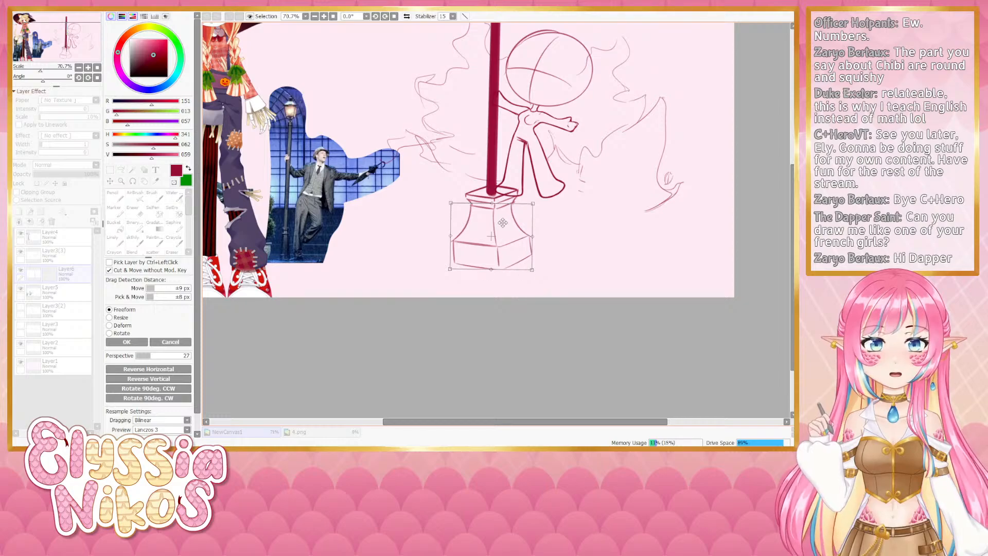
{"action": "left_click_drag", "start_coordinate": [501, 223], "coordinate": [500, 225]}
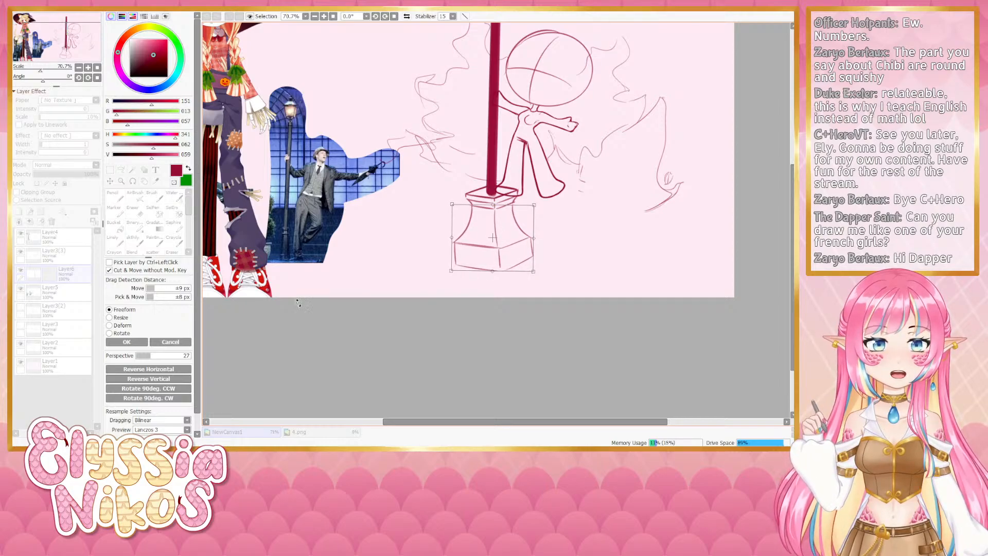
{"action": "left_click", "coordinate": [126, 341]}
{"action": "key", "text": "ctrl+d"}
Try hand-lettering a caption starting with "I'm at the canvas's upper edge beside the hat, using the Linely brush at size 14
{"action": "left_click_drag", "start_coordinate": [363, 324], "coordinate": [334, 344]}
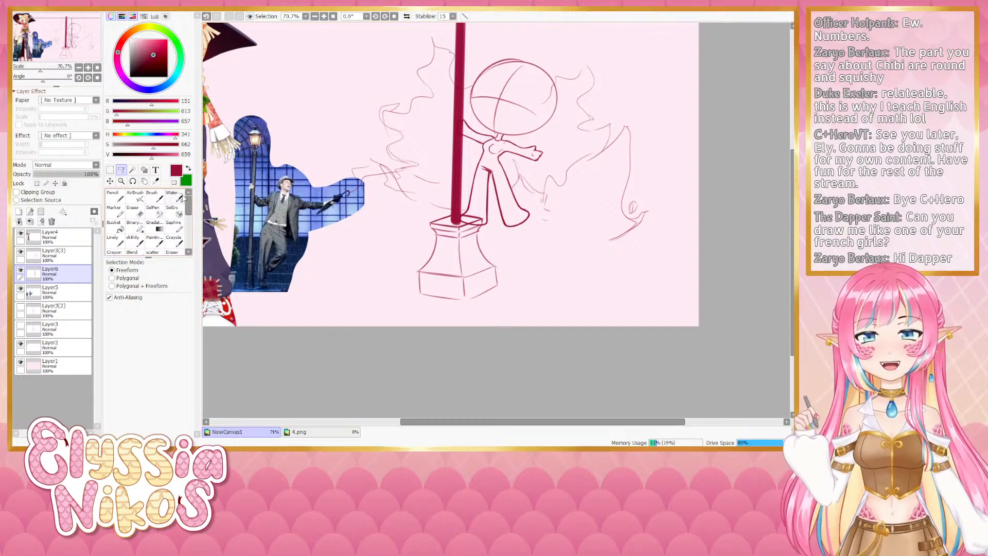
{"action": "left_click", "coordinate": [115, 238]}
{"action": "mouse_move", "coordinate": [283, 179]}
{"action": "left_mouse_down"}
{"action": "mouse_move", "coordinate": [532, 253]}
{"action": "mouse_move", "coordinate": [500, 329]}
{"action": "left_mouse_up"}
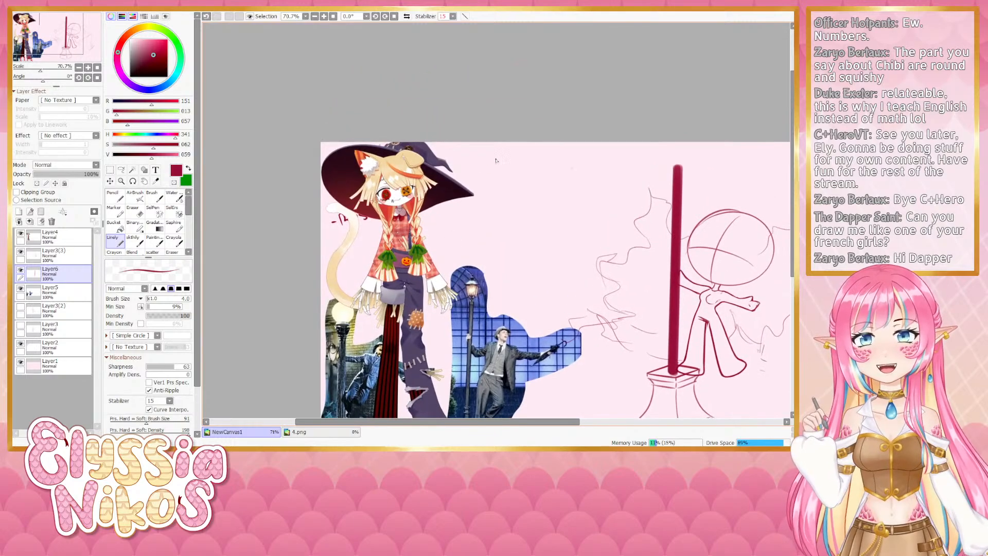
{"action": "left_click_drag", "start_coordinate": [505, 156], "coordinate": [519, 146]}
{"action": "mouse_move", "coordinate": [514, 147]}
{"action": "left_mouse_down"}
{"action": "mouse_move", "coordinate": [514, 158]}
{"action": "mouse_move", "coordinate": [530, 157]}
{"action": "mouse_move", "coordinate": [446, 207]}
{"action": "left_mouse_up"}
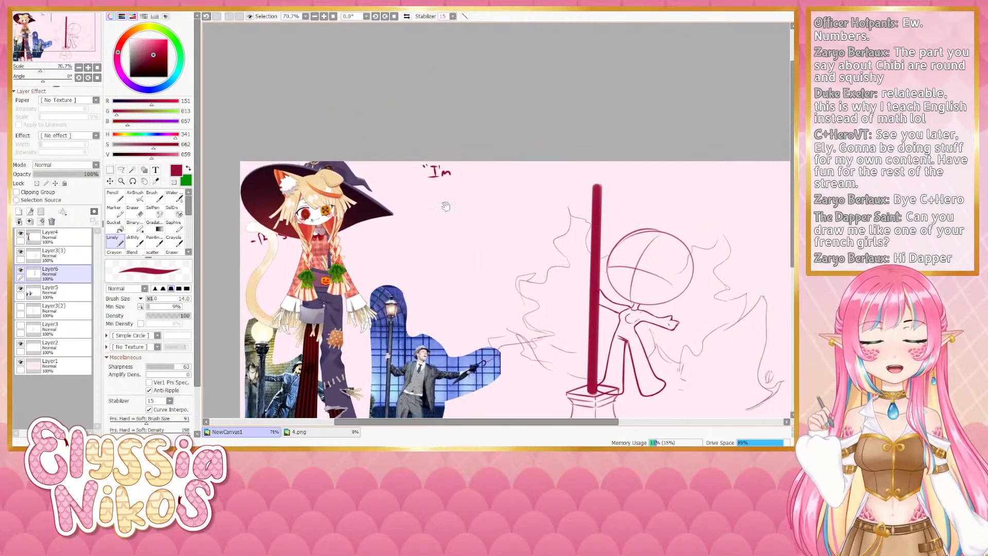
{"action": "key", "text": "ctrl+z"}
{"action": "key", "text": "ctrl+z"}
{"action": "key", "text": "ctrl+z"}
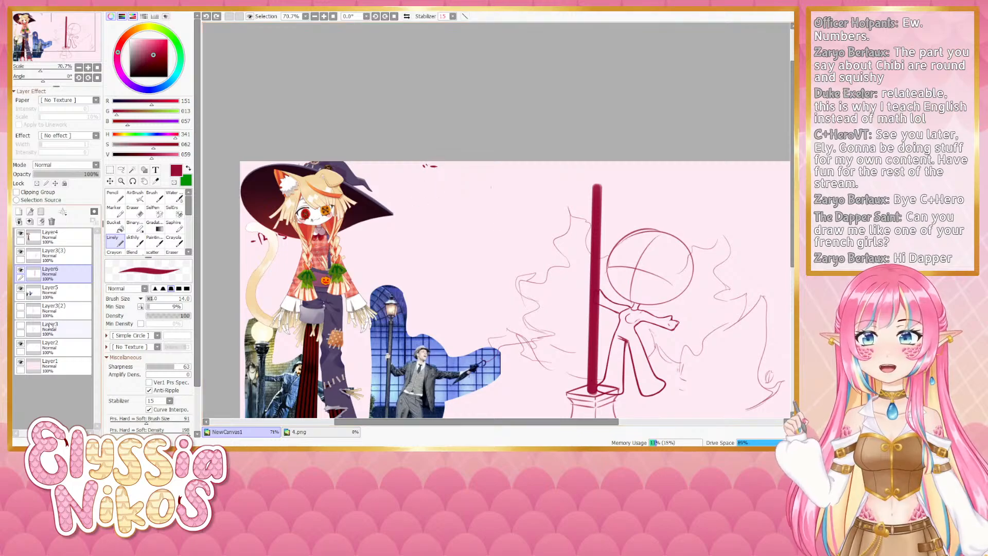
Hand-letter the caption "I'm singing in the flame" with closing quotation marks above the sketch, using the Linely brush at size 11
{"action": "left_click", "coordinate": [51, 346]}
{"action": "left_click", "coordinate": [436, 168], "text": "ctrl+shift"}
{"action": "left_click_drag", "start_coordinate": [439, 170], "coordinate": [451, 175], "text": "ctrl+alt"}
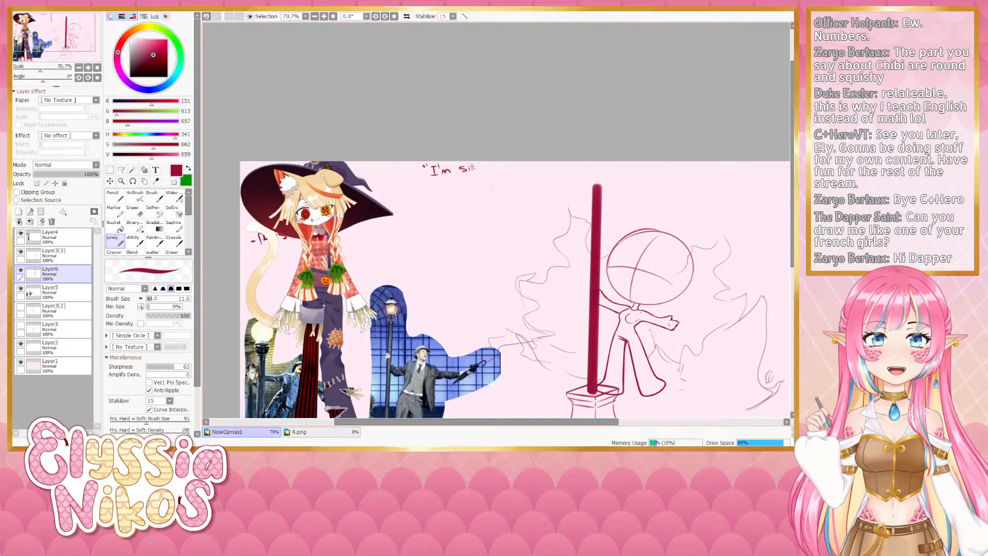
{"action": "mouse_move", "coordinate": [482, 167]}
{"action": "left_mouse_down"}
{"action": "mouse_move", "coordinate": [477, 180]}
{"action": "mouse_move", "coordinate": [495, 181]}
{"action": "mouse_move", "coordinate": [551, 168]}
{"action": "left_mouse_up"}
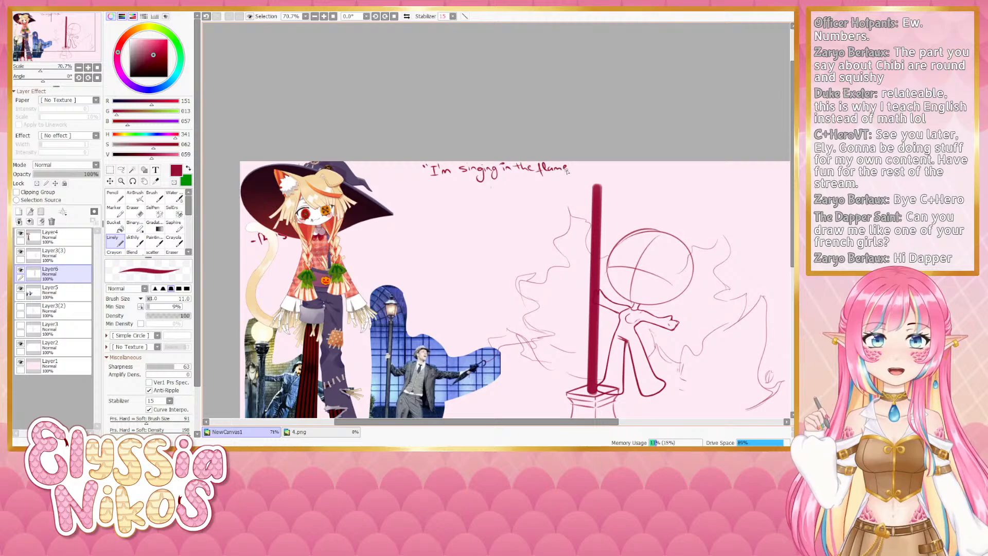
{"action": "left_click_drag", "start_coordinate": [550, 224], "coordinate": [418, 189]}
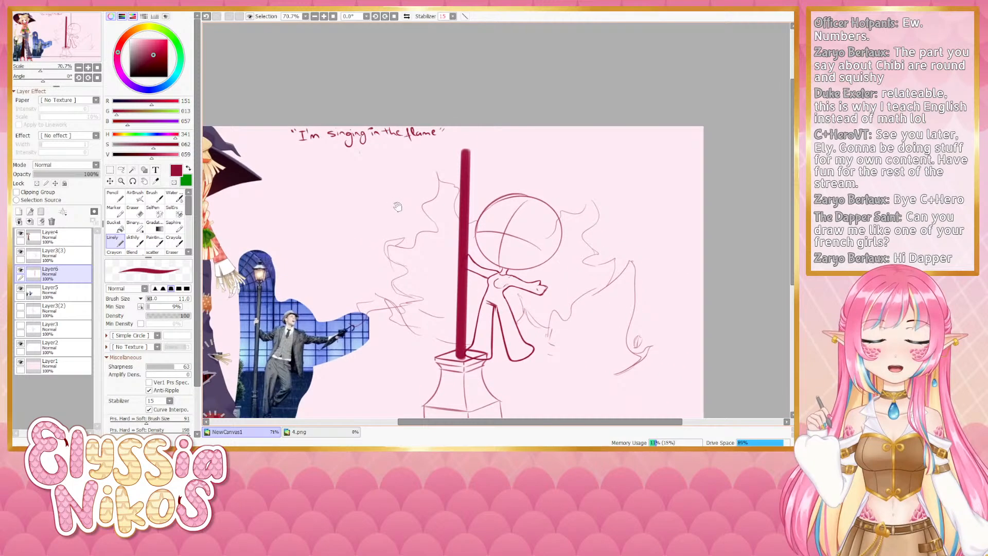
{"action": "left_click", "coordinate": [134, 241]}
{"action": "left_click_drag", "start_coordinate": [399, 288], "coordinate": [318, 243]}
{"action": "key", "text": "bracketleft"}
{"action": "key", "text": "bracketleft"}
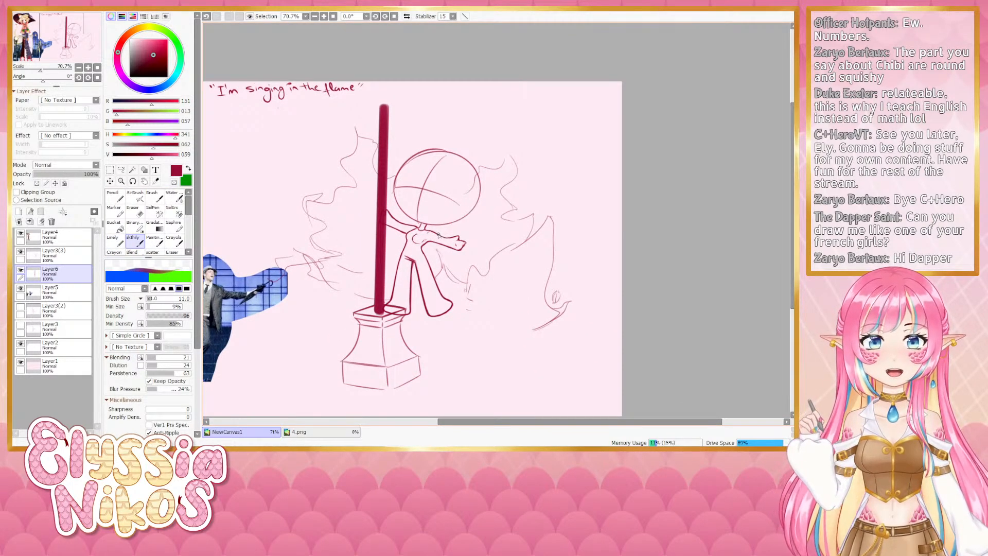
{"action": "left_click_drag", "start_coordinate": [444, 232], "coordinate": [707, 202]}
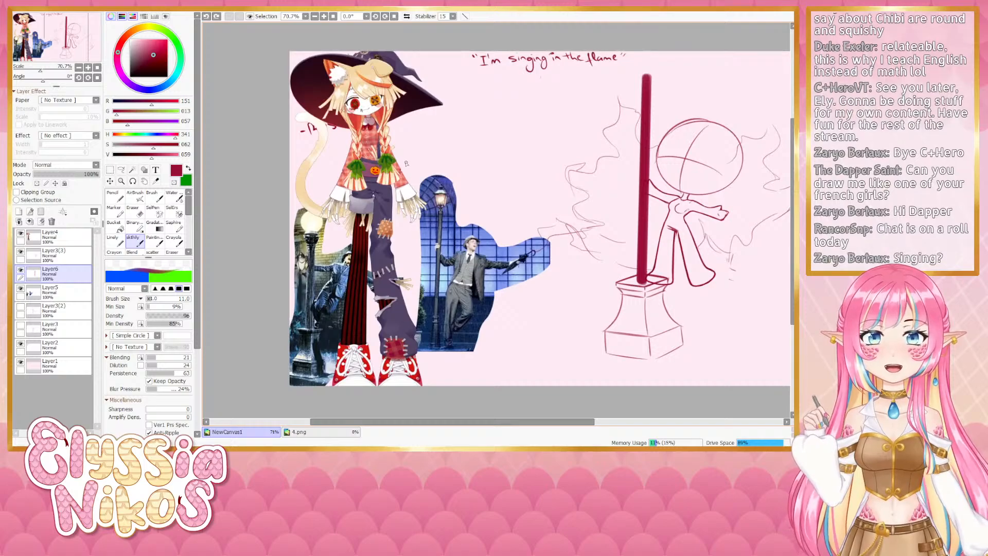
{"action": "mouse_move", "coordinate": [413, 271]}
{"action": "left_mouse_down"}
{"action": "mouse_move", "coordinate": [389, 240]}
{"action": "mouse_move", "coordinate": [393, 293]}
{"action": "left_mouse_up"}
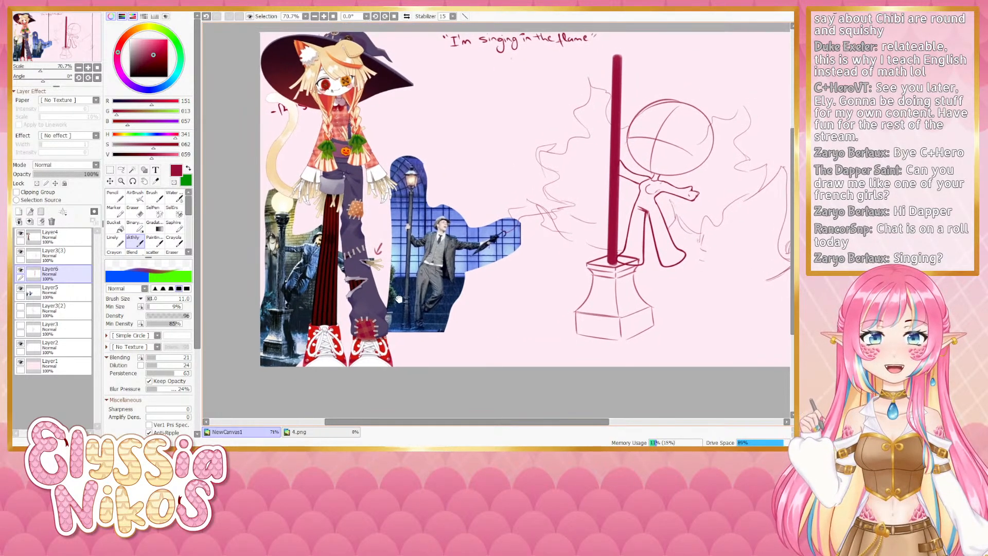
{"action": "key", "text": "ctrl+z"}
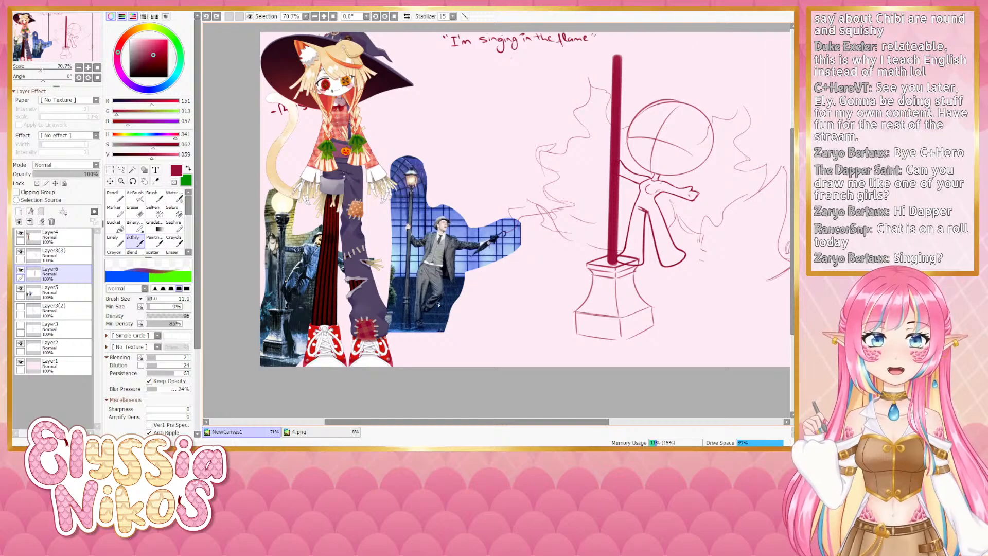
{"action": "left_click_drag", "start_coordinate": [531, 286], "coordinate": [355, 268]}
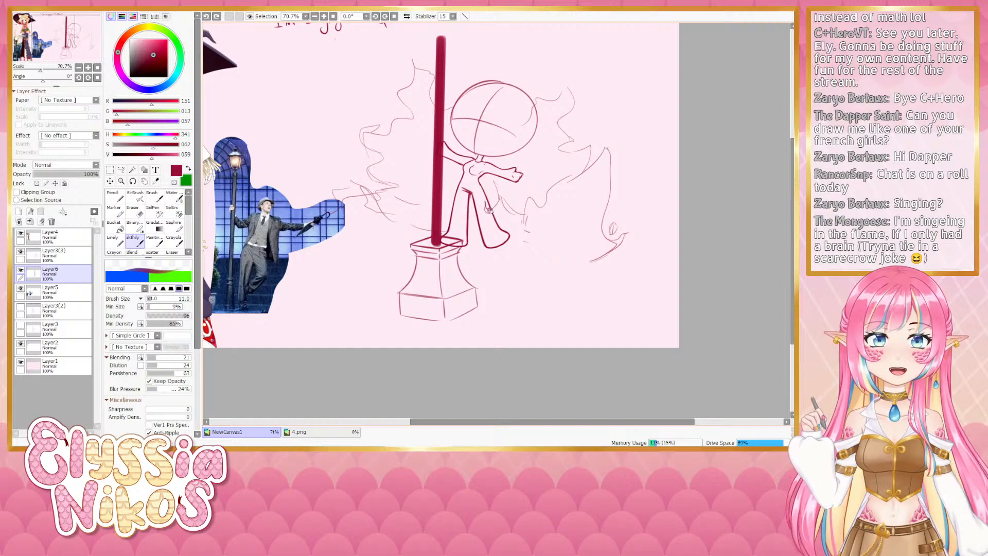
{"action": "left_click_drag", "start_coordinate": [491, 211], "coordinate": [487, 215]}
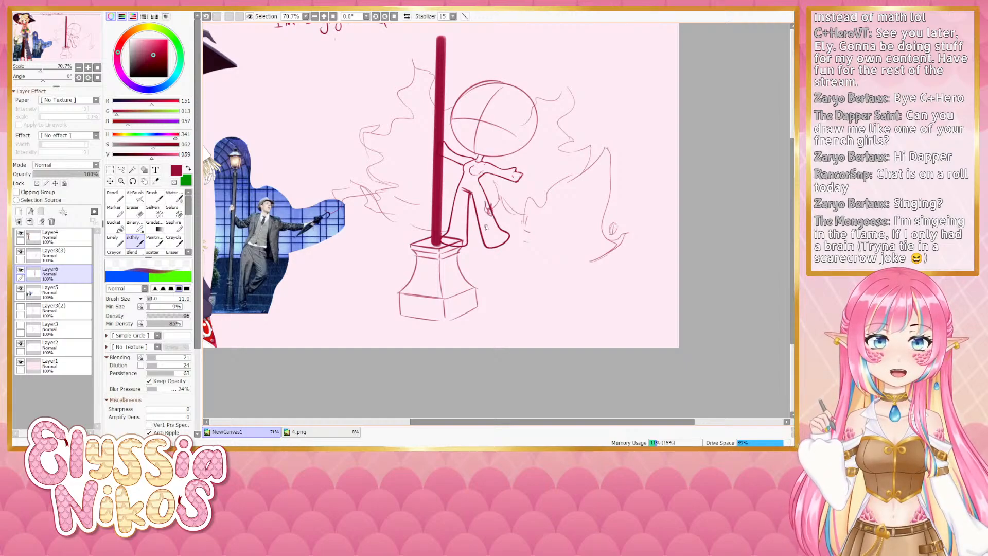
{"action": "left_click_drag", "start_coordinate": [449, 265], "coordinate": [497, 259]}
{"action": "key", "text": "ctrl+z"}
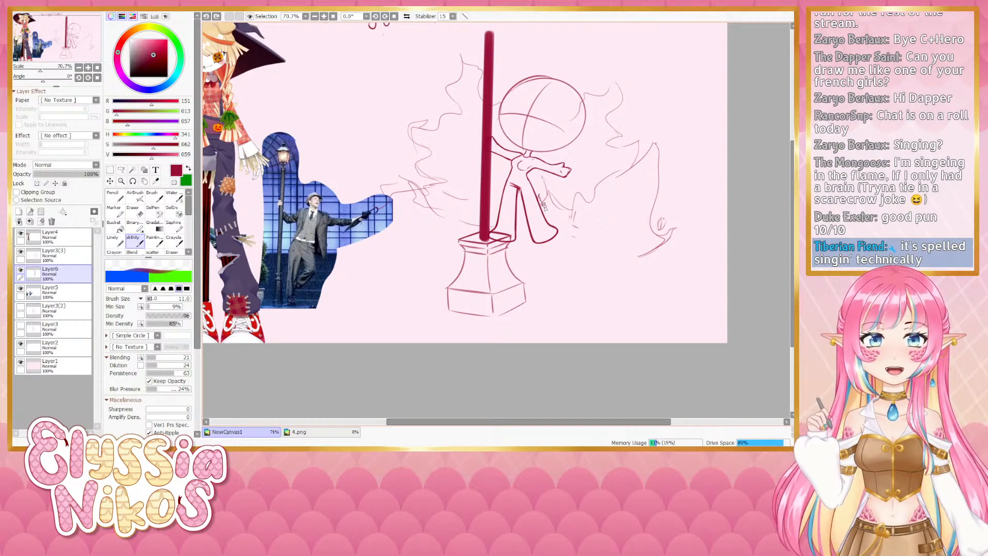
{"action": "left_click_drag", "start_coordinate": [544, 207], "coordinate": [540, 203]}
{"action": "mouse_move", "coordinate": [477, 234]}
{"action": "left_mouse_down"}
{"action": "mouse_move", "coordinate": [442, 254]}
{"action": "mouse_move", "coordinate": [451, 234]}
{"action": "left_mouse_up"}
{"action": "key", "text": "ctrl+z"}
{"action": "key", "text": "ctrl+z"}
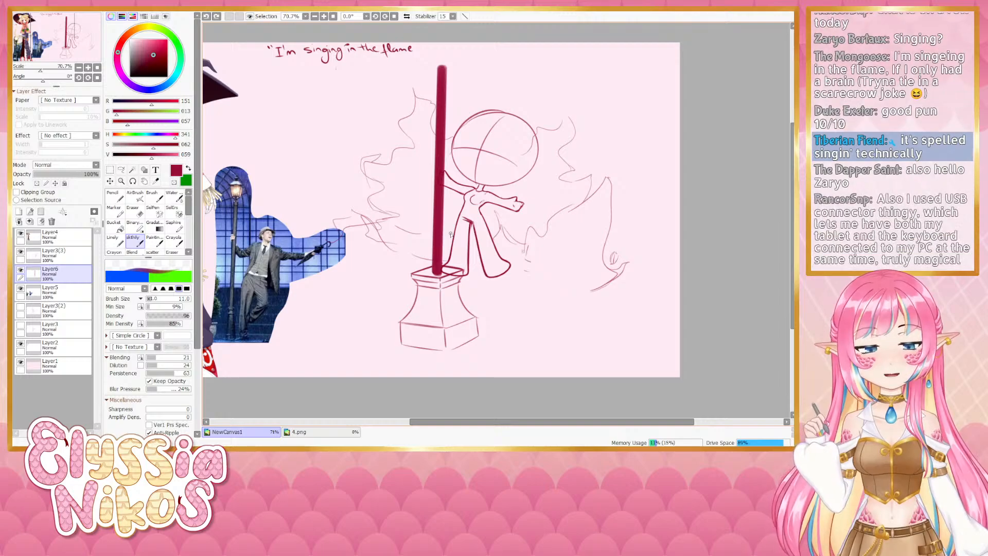
{"action": "left_click_drag", "start_coordinate": [450, 235], "coordinate": [489, 235]}
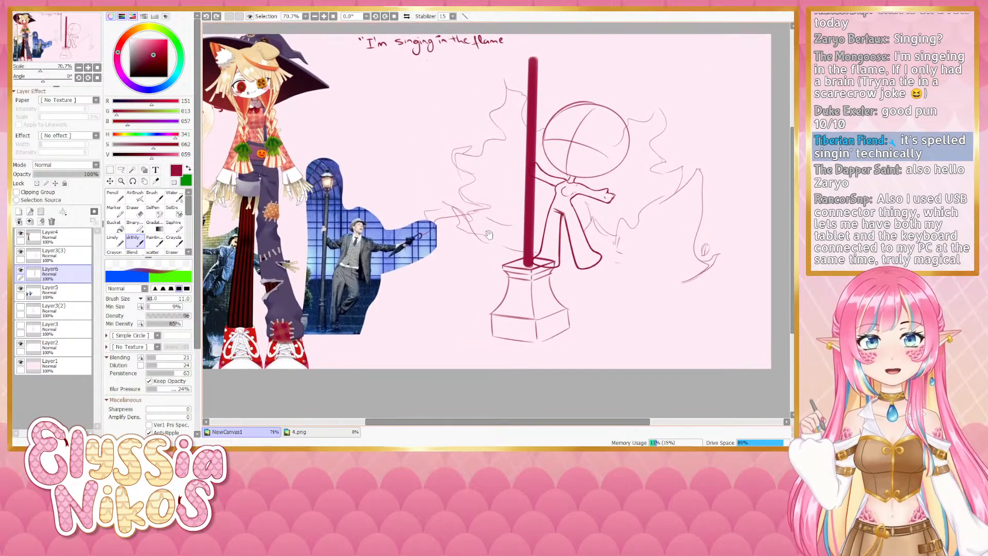
{"action": "left_click_drag", "start_coordinate": [422, 221], "coordinate": [489, 238]}
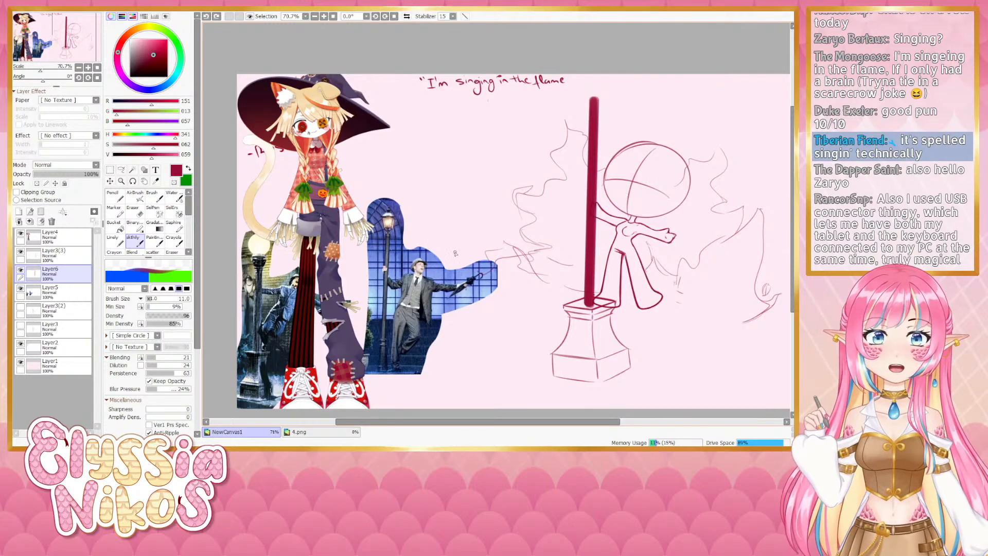
Restore the closing quotation marks after "flame" in the caption on Layer6 with the Linely brush
{"action": "left_click", "coordinate": [57, 294]}
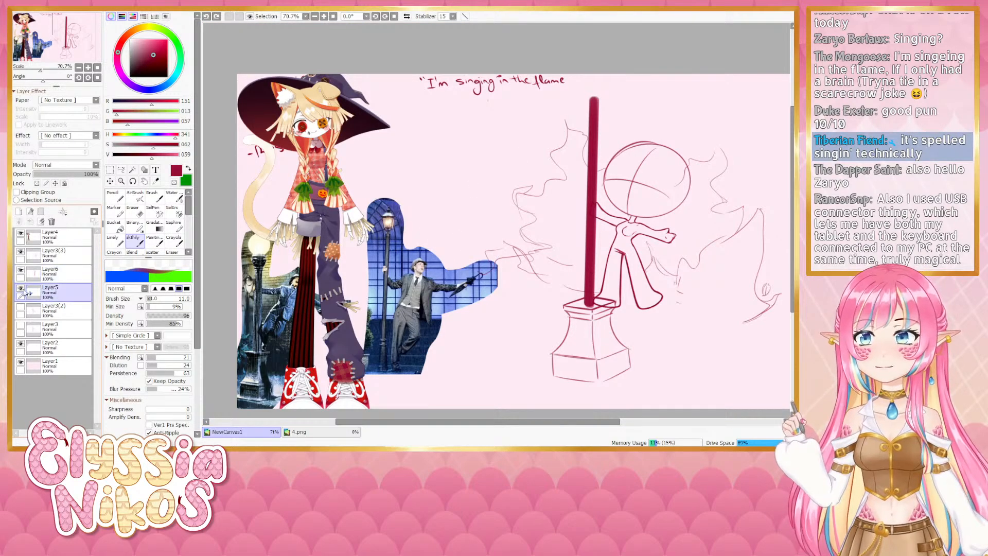
{"action": "left_click", "coordinate": [21, 289]}
{"action": "left_click", "coordinate": [20, 289]}
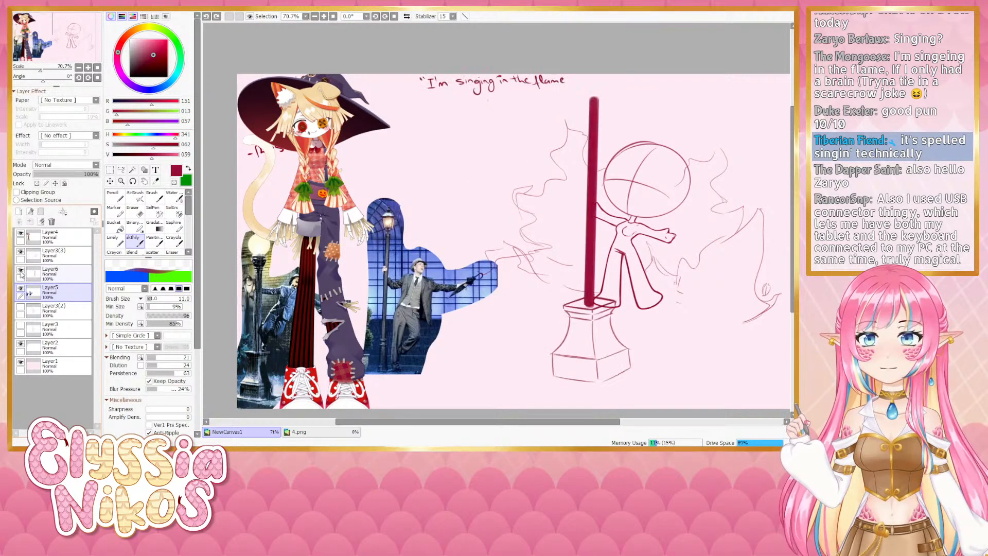
{"action": "left_click", "coordinate": [57, 271]}
{"action": "left_click", "coordinate": [114, 241]}
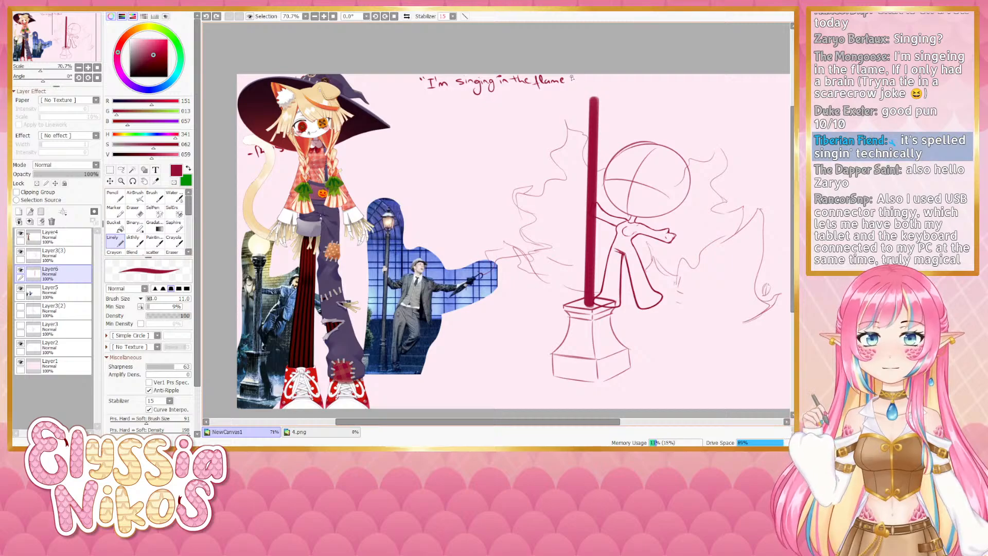
{"action": "left_click_drag", "start_coordinate": [570, 77], "coordinate": [566, 81]}
{"action": "key", "text": "ctrl+z"}
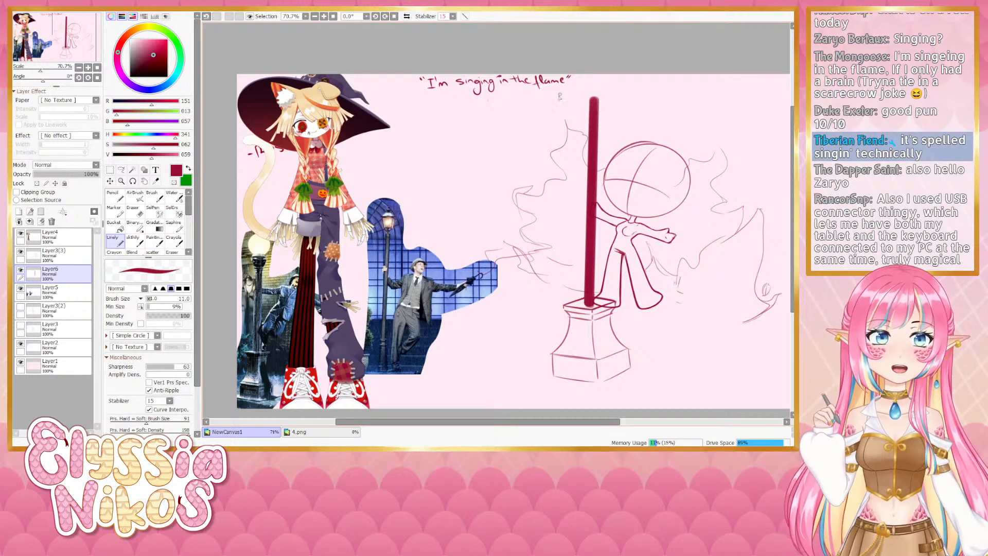
Make Layer3(3) the active layer with the sketching brush, and rotate the canvas to 52° around the character's pole-side arm
{"action": "left_click_drag", "start_coordinate": [467, 240], "coordinate": [422, 277]}
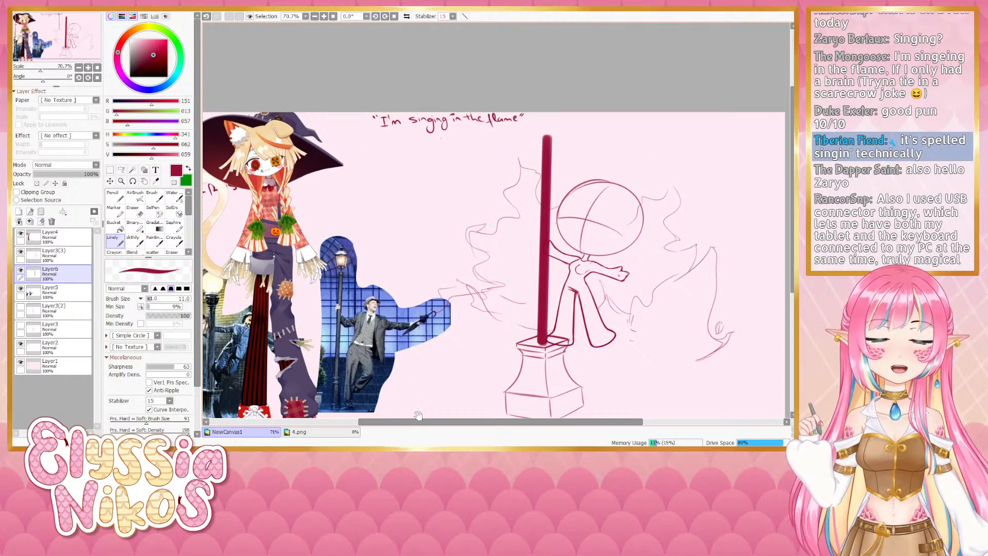
{"action": "left_click_drag", "start_coordinate": [418, 416], "coordinate": [430, 383]}
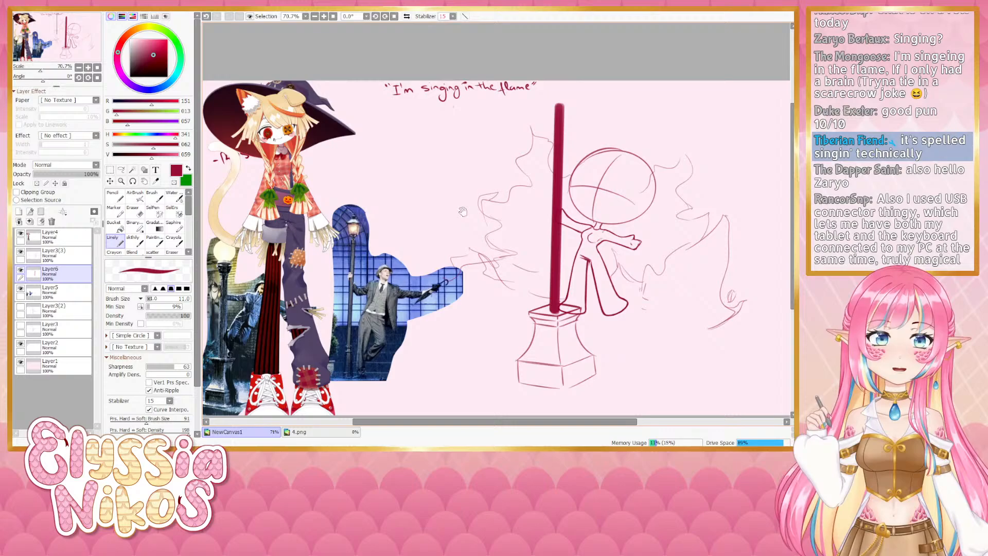
{"action": "left_click", "coordinate": [133, 240]}
{"action": "left_click", "coordinate": [20, 252]}
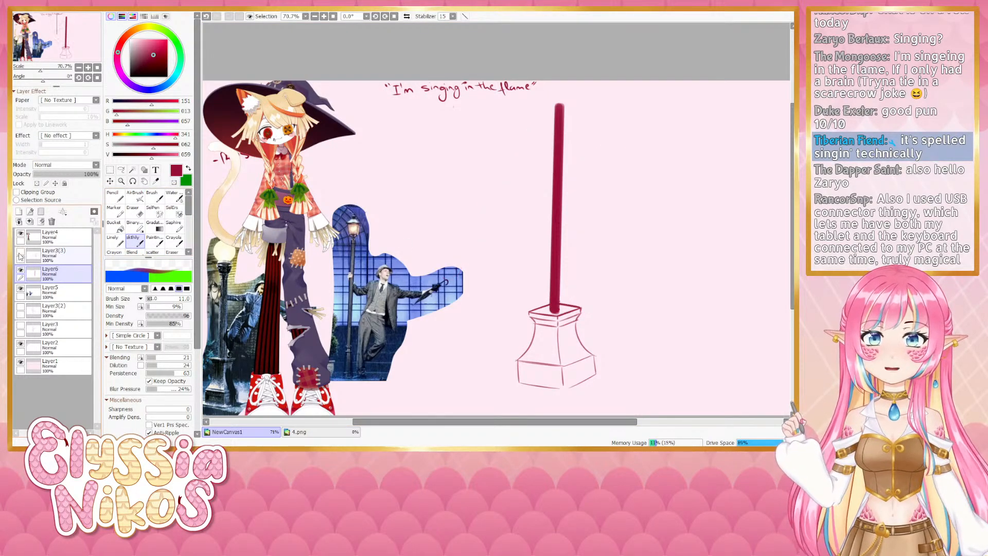
{"action": "left_click", "coordinate": [20, 252]}
{"action": "left_click", "coordinate": [59, 257]}
{"action": "left_click", "coordinate": [88, 68]}
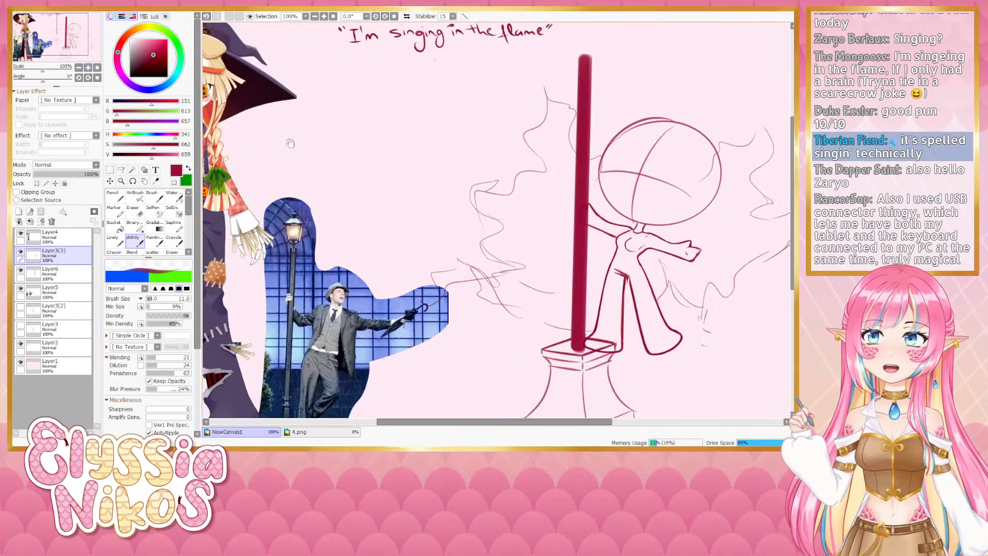
{"action": "mouse_move", "coordinate": [486, 289]}
{"action": "left_mouse_down"}
{"action": "mouse_move", "coordinate": [216, 309]}
{"action": "mouse_move", "coordinate": [224, 309]}
{"action": "left_mouse_up"}
{"action": "mouse_move", "coordinate": [350, 245]}
{"action": "left_mouse_down"}
{"action": "mouse_move", "coordinate": [318, 240]}
{"action": "mouse_move", "coordinate": [342, 237]}
{"action": "mouse_move", "coordinate": [329, 225]}
{"action": "left_mouse_up"}
{"action": "key", "text": "ctrl+z"}
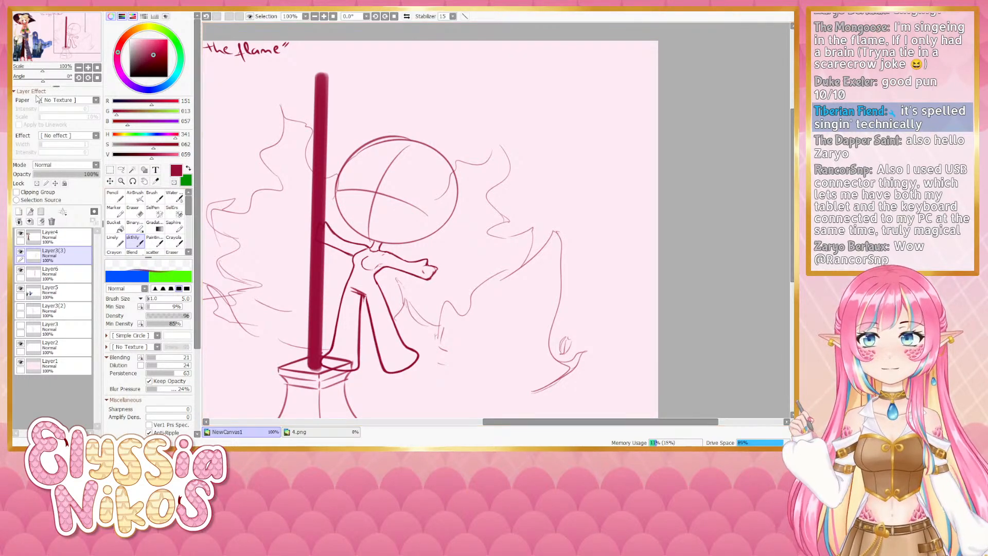
{"action": "left_click_drag", "start_coordinate": [321, 228], "coordinate": [352, 119]}
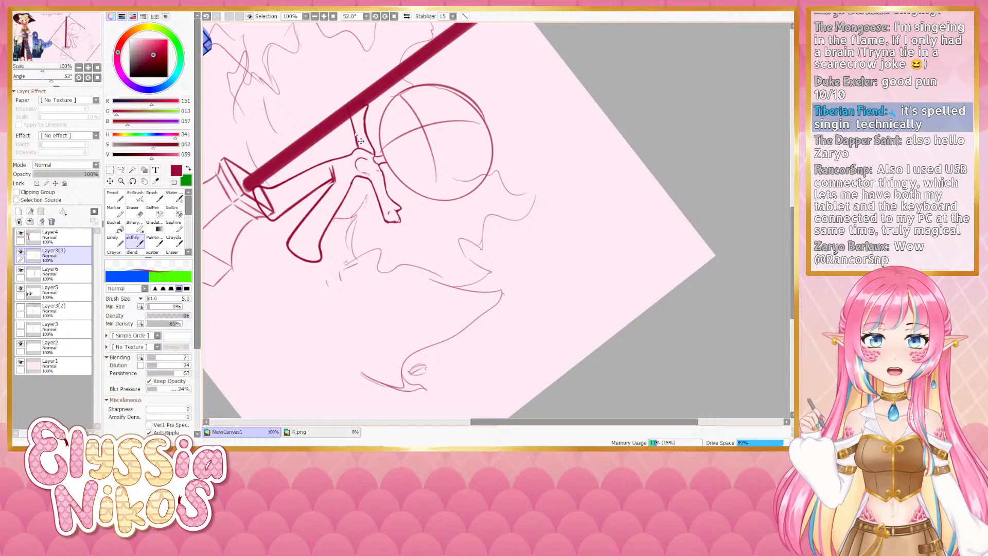
{"action": "key", "text": "e"}
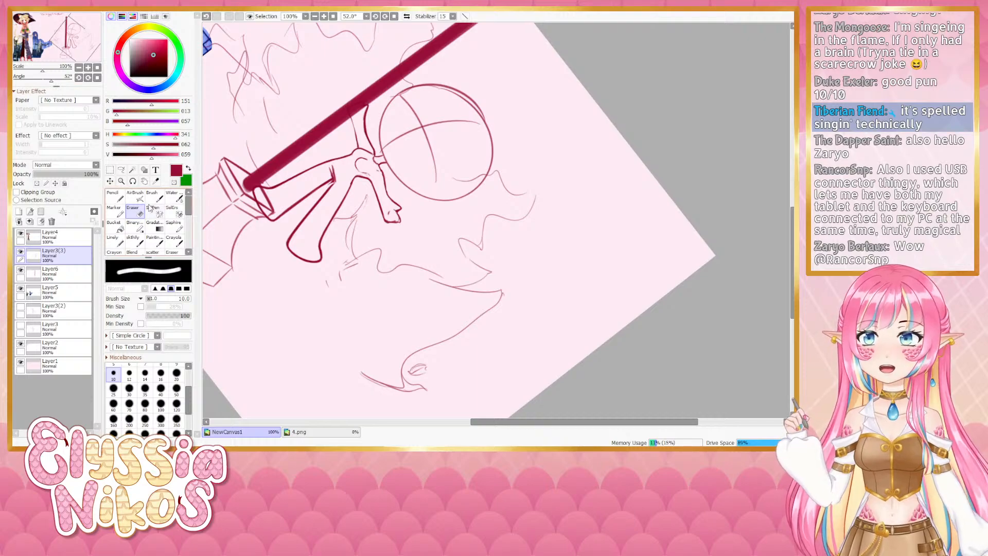
{"action": "key", "text": "e"}
{"action": "left_click_drag", "start_coordinate": [357, 156], "coordinate": [359, 156]}
{"action": "left_click_drag", "start_coordinate": [350, 116], "coordinate": [357, 146]}
{"action": "key", "text": "ctrl+z"}
{"action": "key", "text": "ctrl+z"}
{"action": "key", "text": "ctrl+z"}
{"action": "key", "text": "ctrl+z"}
{"action": "key", "text": "ctrl+z"}
{"action": "key", "text": "ctrl+z"}
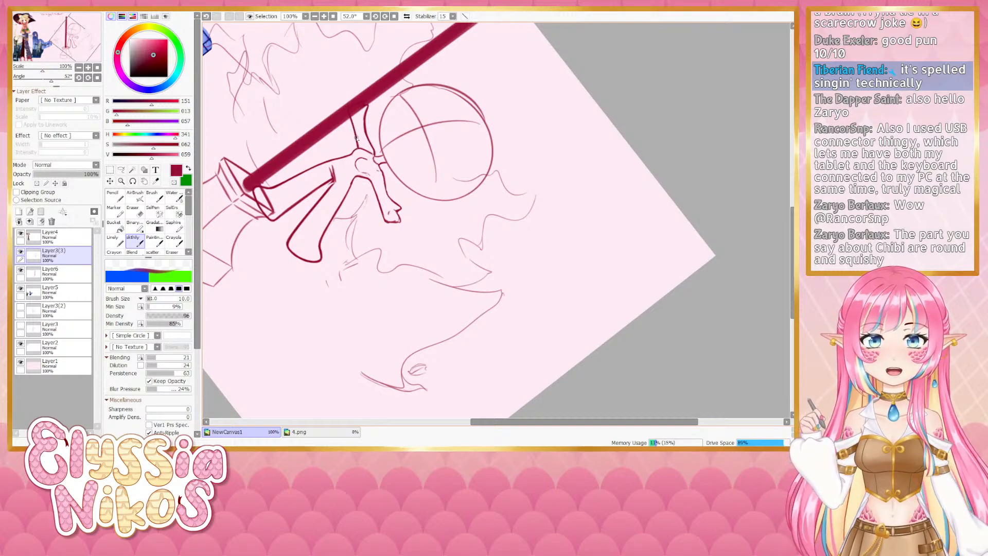
{"action": "key", "text": "ctrl+z"}
Redraw the body-side outline of the arm holding the lamp post and trim it with the Eraser at size 7
{"action": "left_click_drag", "start_coordinate": [356, 141], "coordinate": [359, 149]}
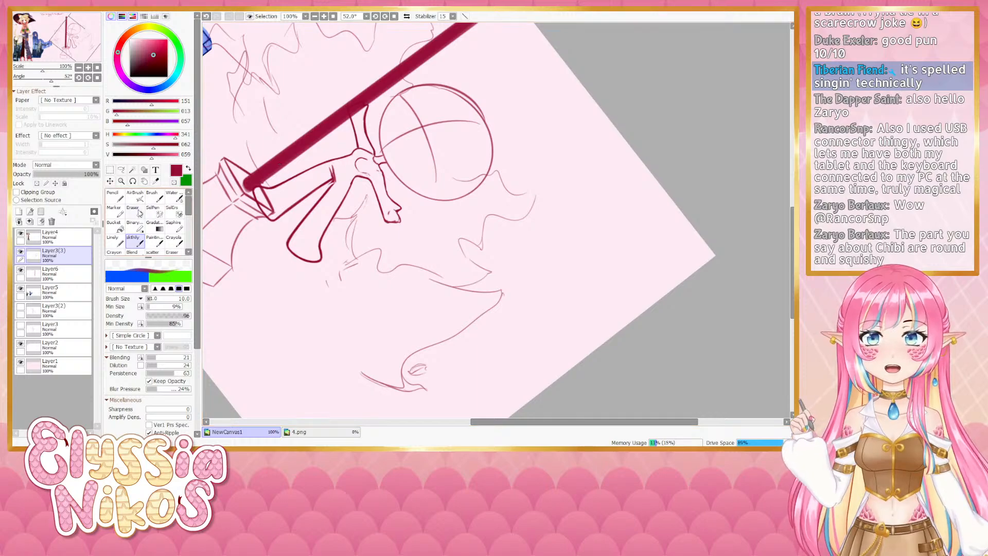
{"action": "key", "text": "e"}
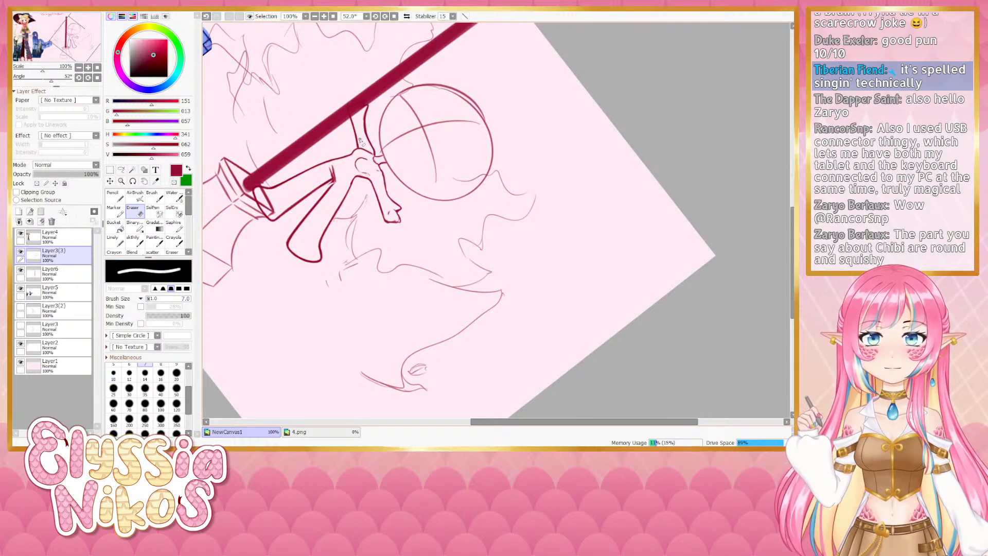
{"action": "key", "text": "ctrl+z"}
{"action": "left_click_drag", "start_coordinate": [358, 130], "coordinate": [359, 143]}
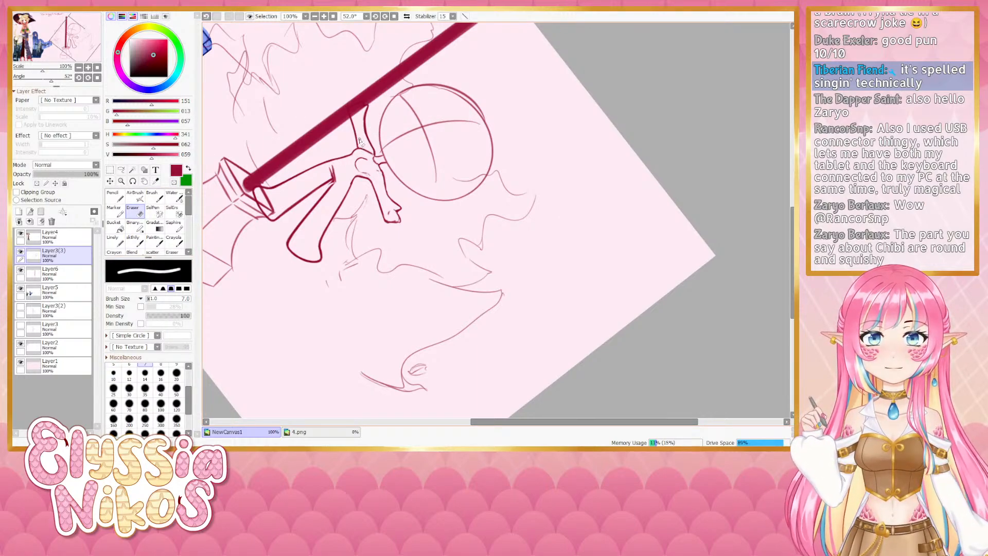
{"action": "key", "text": "e"}
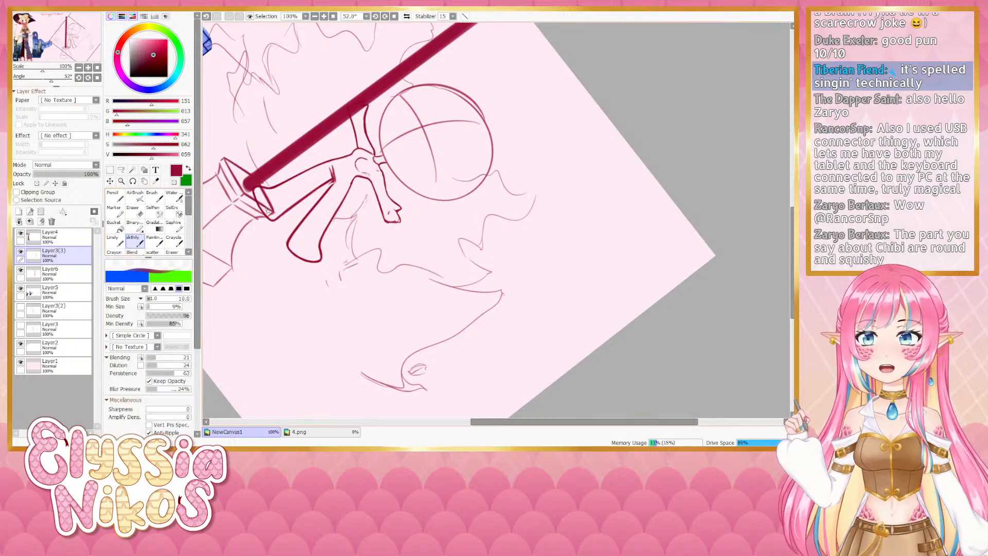
{"action": "mouse_move", "coordinate": [354, 149]}
{"action": "left_mouse_down"}
{"action": "mouse_move", "coordinate": [355, 134]}
{"action": "mouse_move", "coordinate": [357, 146]}
{"action": "left_mouse_up"}
{"action": "key", "text": "ctrl+z"}
{"action": "key", "text": "ctrl+z"}
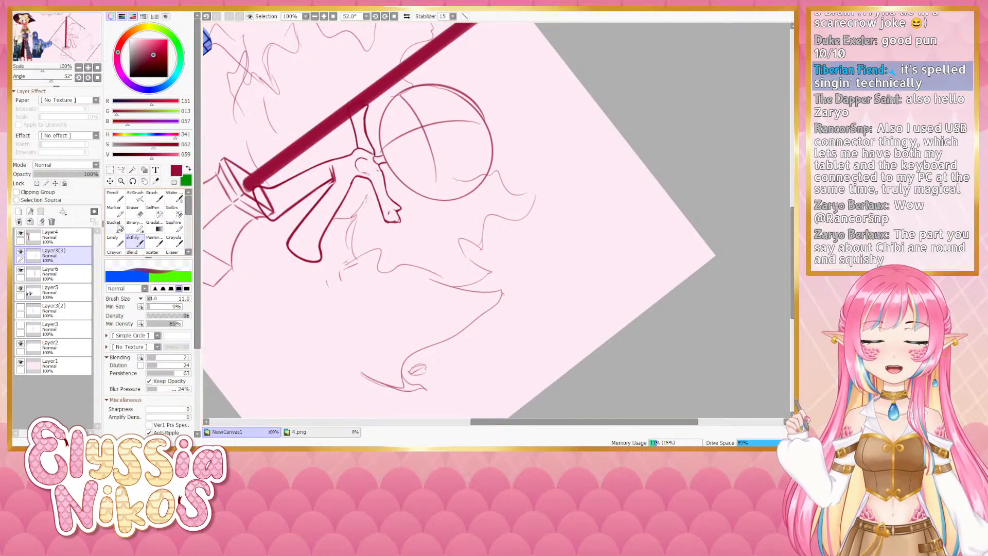
Trim the head-side outline of the pole-holding arm with the Eraser at size 5 and redraw it with the sketching brush at size 6
{"action": "key", "text": "e"}
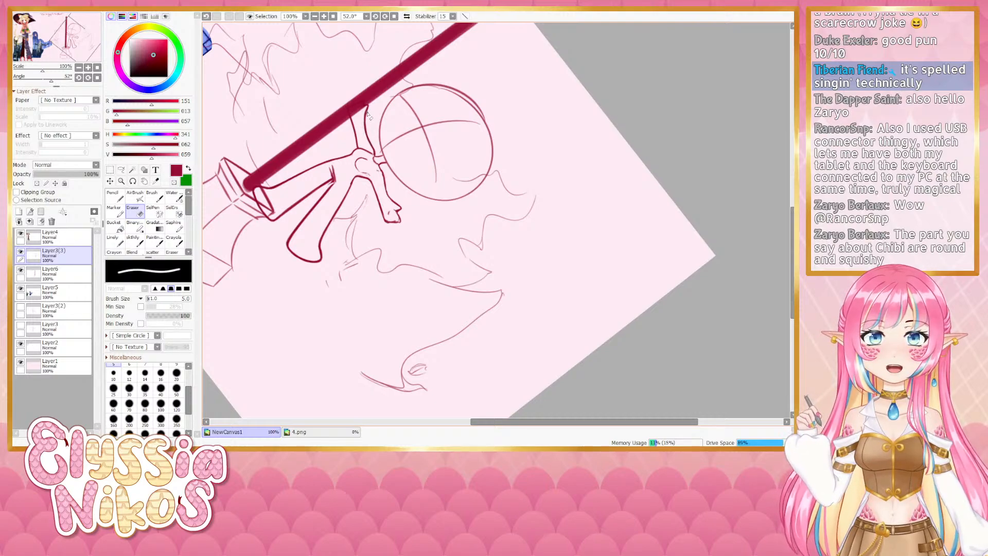
{"action": "key", "text": "ctrl+z"}
{"action": "left_click_drag", "start_coordinate": [368, 111], "coordinate": [368, 132]}
{"action": "key", "text": "ctrl+z"}
{"action": "key", "text": "ctrl+z"}
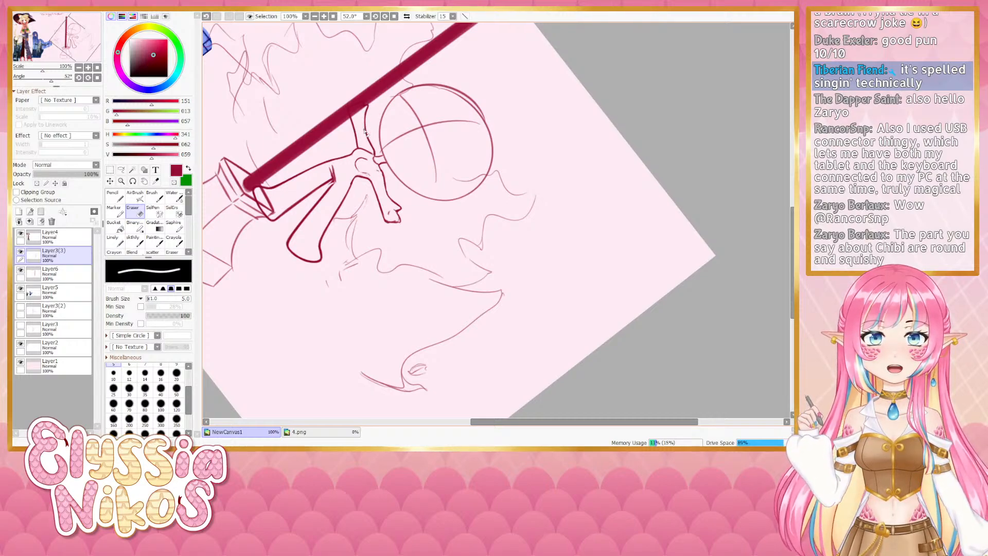
{"action": "left_click", "coordinate": [133, 239]}
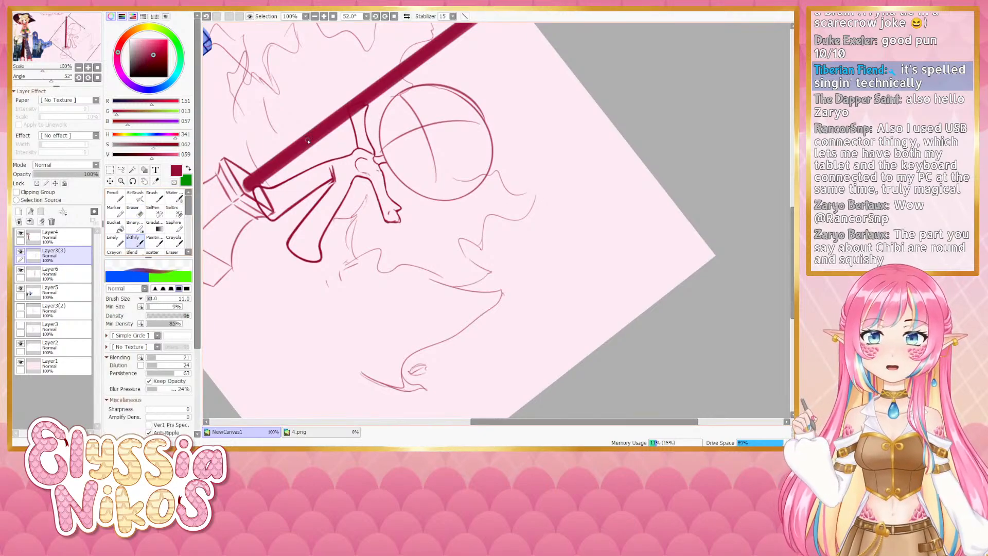
{"action": "left_click_drag", "start_coordinate": [367, 117], "coordinate": [368, 131]}
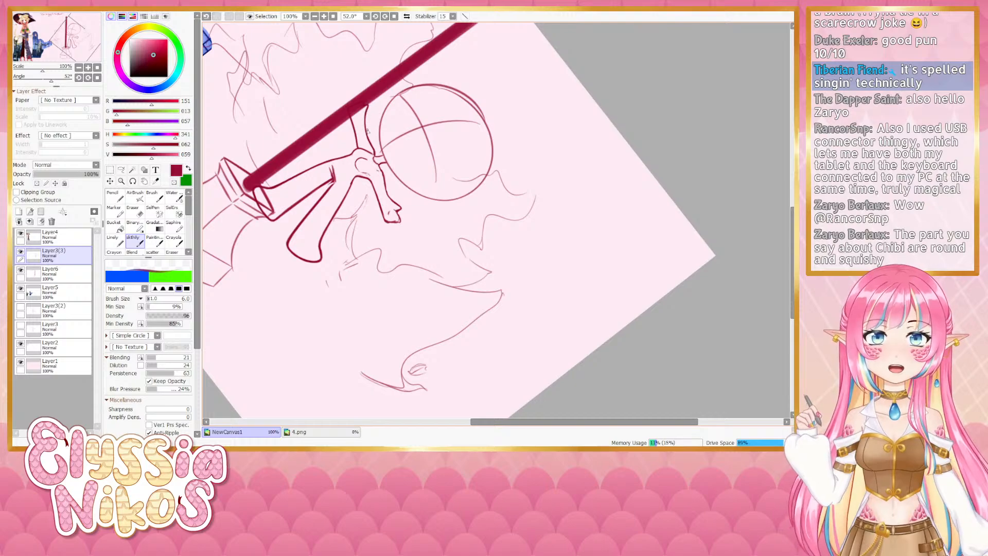
{"action": "key", "text": "bracketright"}
{"action": "key", "text": "bracketright"}
{"action": "key", "text": "bracketright"}
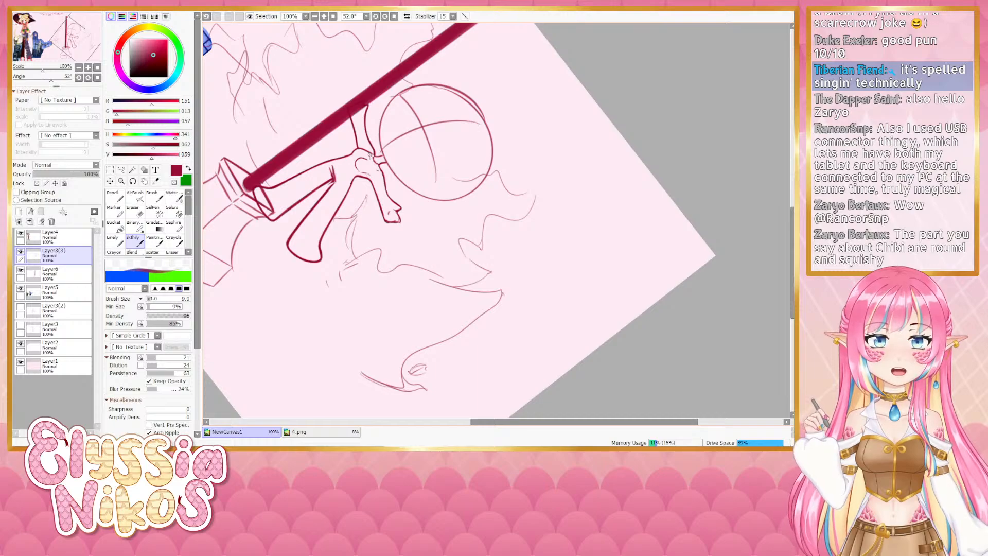
Reset the canvas rotation and check the figure's pose against the reference photo, including with the canvas mirrored
{"action": "left_click", "coordinate": [96, 78]}
{"action": "left_click_drag", "start_coordinate": [412, 271], "coordinate": [470, 217]}
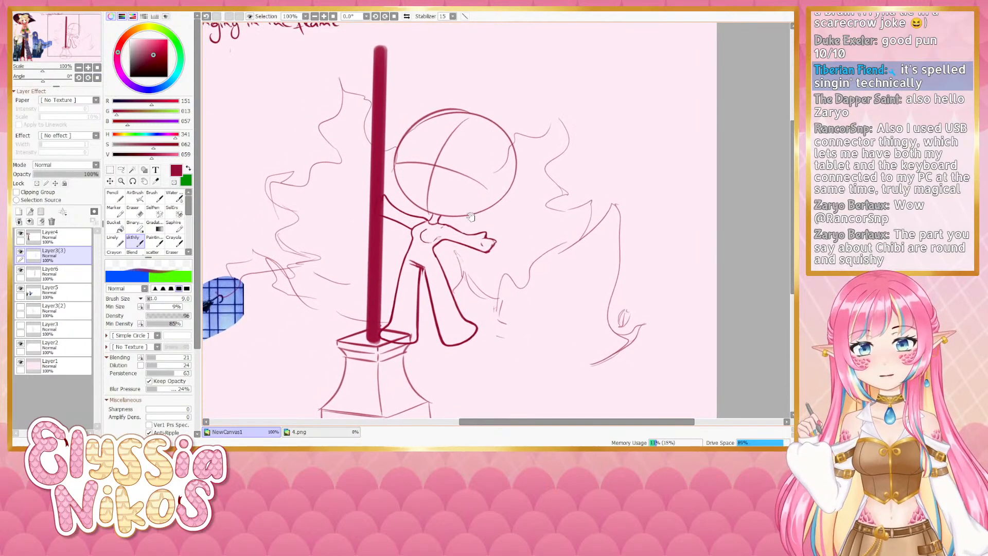
{"action": "scroll", "coordinate": [321, 197], "scroll_direction": "down", "scroll_amount": 4}
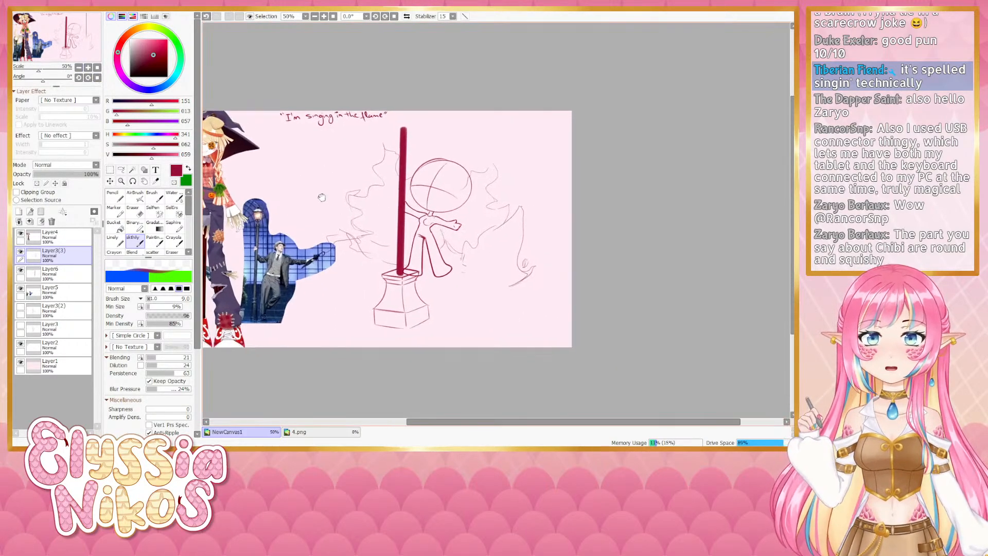
{"action": "scroll", "coordinate": [304, 196], "scroll_direction": "up", "scroll_amount": 4}
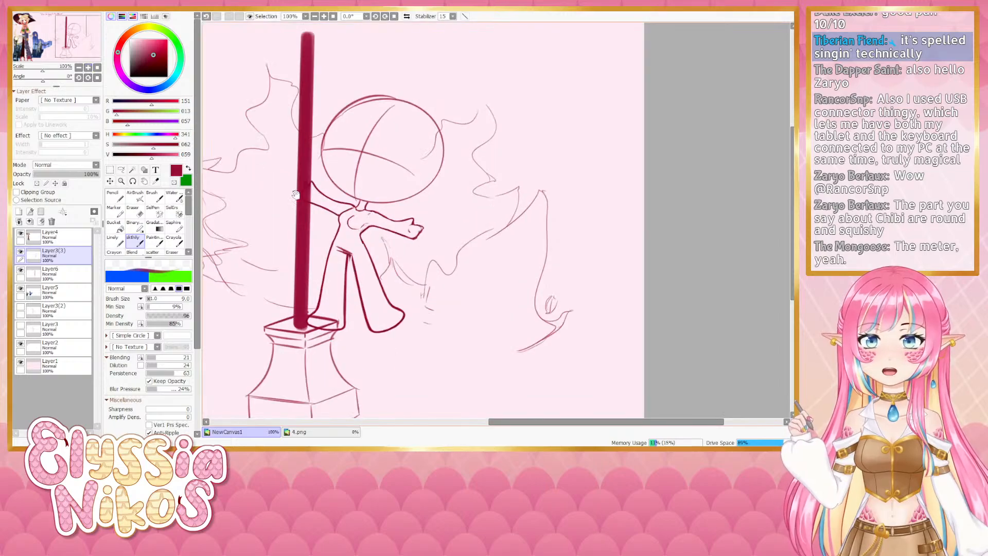
{"action": "left_click_drag", "start_coordinate": [295, 194], "coordinate": [524, 191]}
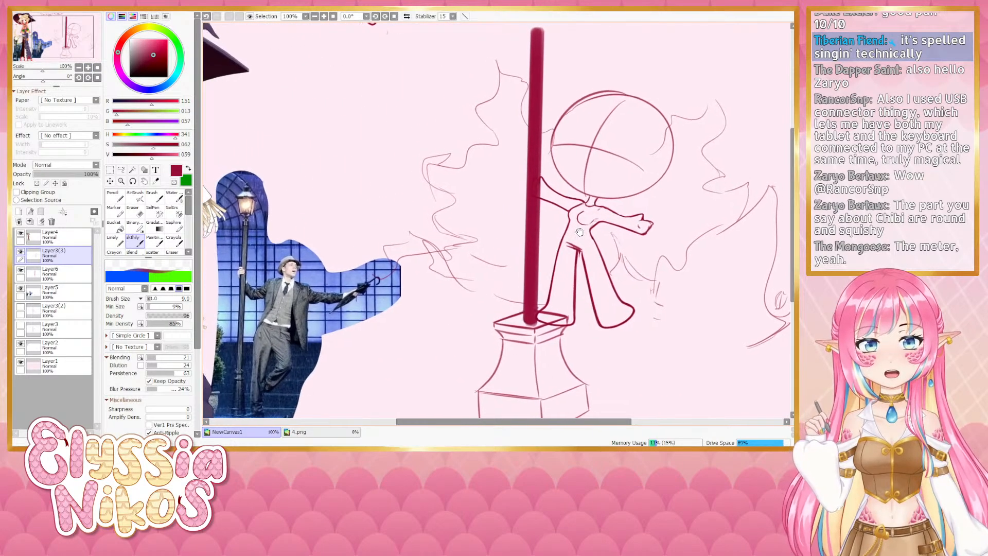
{"action": "left_click_drag", "start_coordinate": [579, 232], "coordinate": [474, 235]}
{"action": "left_click", "coordinate": [79, 68]}
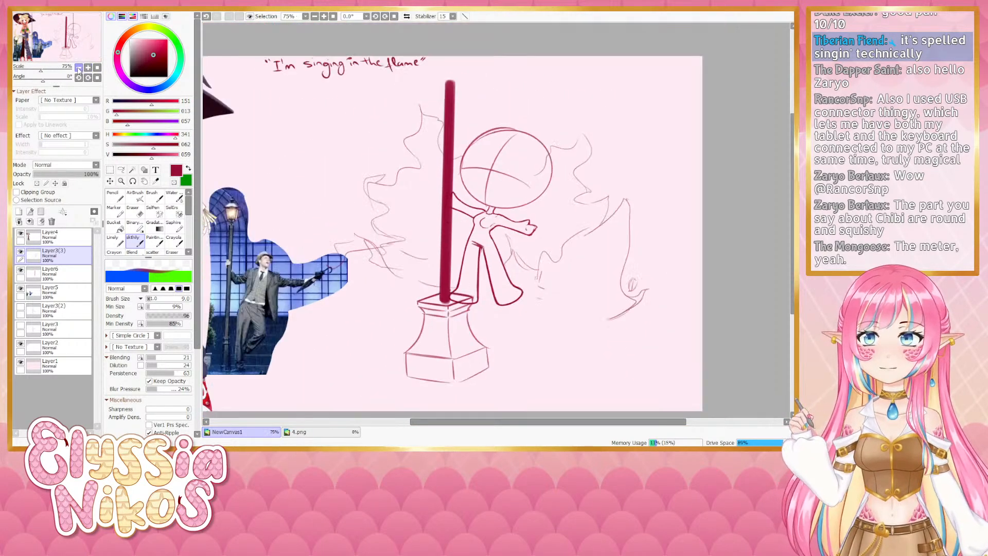
{"action": "left_click", "coordinate": [78, 68]}
{"action": "left_click", "coordinate": [406, 16]}
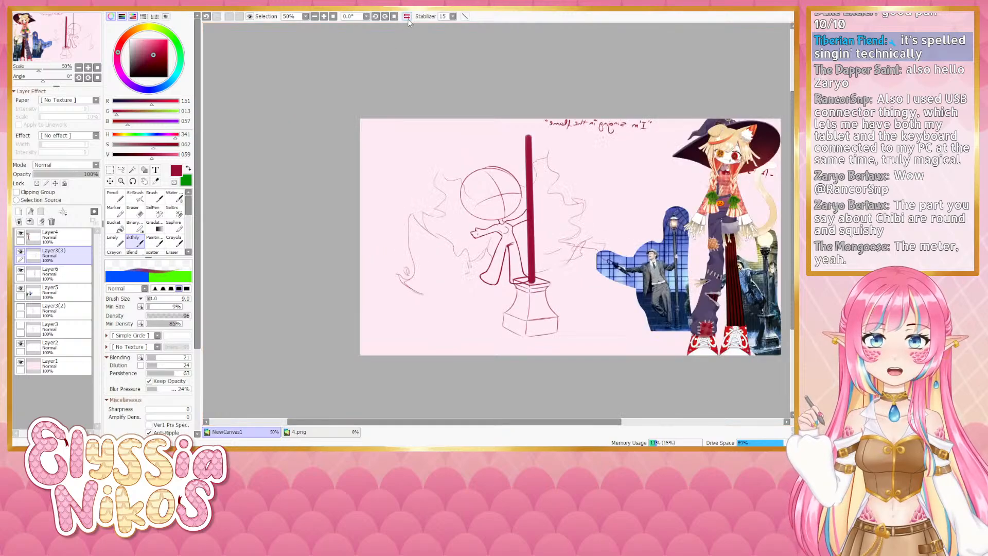
{"action": "left_click", "coordinate": [407, 16]}
{"action": "left_click", "coordinate": [407, 15]}
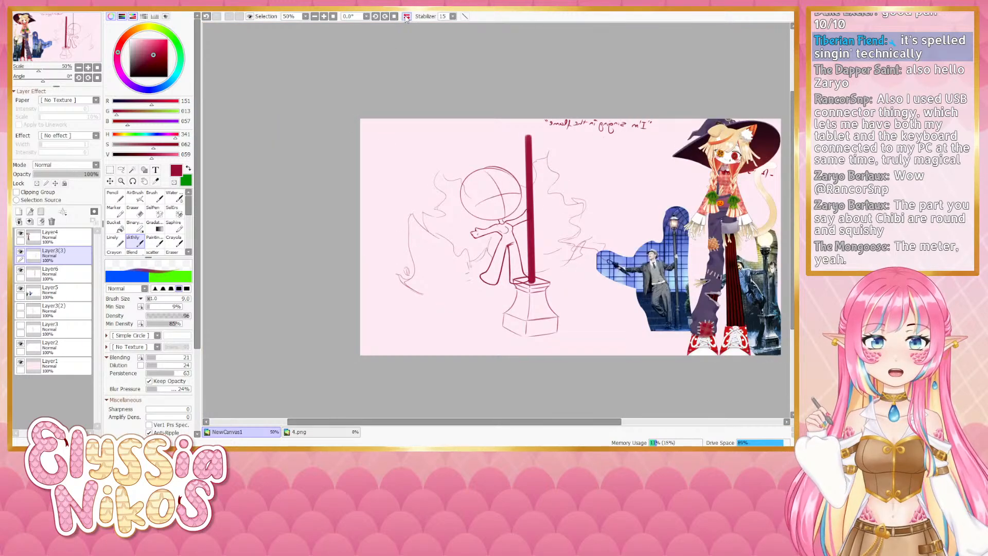
{"action": "left_click", "coordinate": [406, 16]}
{"action": "left_click", "coordinate": [88, 67]}
{"action": "left_click", "coordinate": [88, 68]}
Lasso the small chest circle on the figure, adjust it slightly with a Deform transform, deselect it, and recheck the pose mirrored
{"action": "mouse_move", "coordinate": [426, 244]}
{"action": "left_mouse_down"}
{"action": "mouse_move", "coordinate": [317, 238]}
{"action": "mouse_move", "coordinate": [363, 226]}
{"action": "left_mouse_up"}
{"action": "left_click", "coordinate": [122, 169]}
{"action": "key", "text": "ctrl+t"}
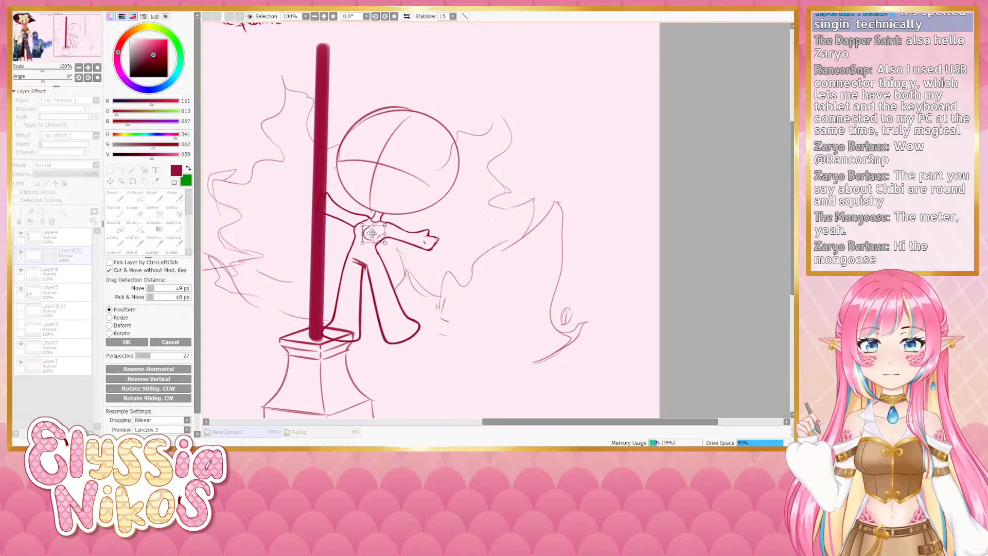
{"action": "left_click", "coordinate": [109, 325]}
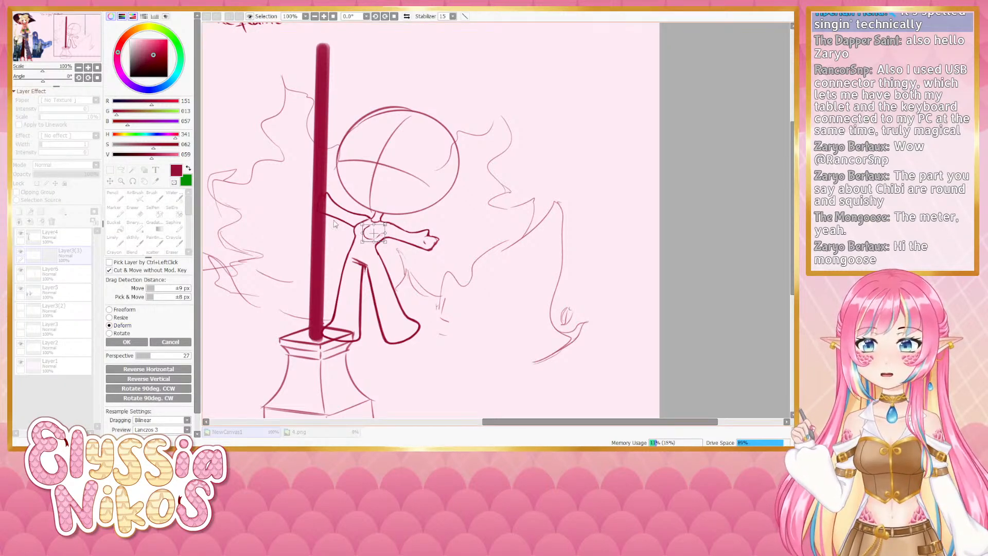
{"action": "left_click_drag", "start_coordinate": [361, 224], "coordinate": [363, 223]}
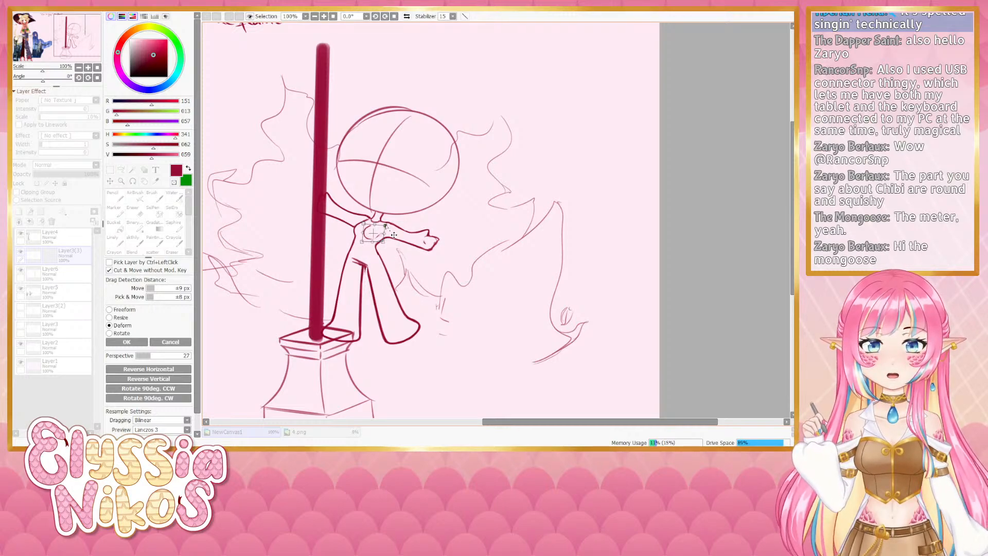
{"action": "left_click", "coordinate": [126, 342]}
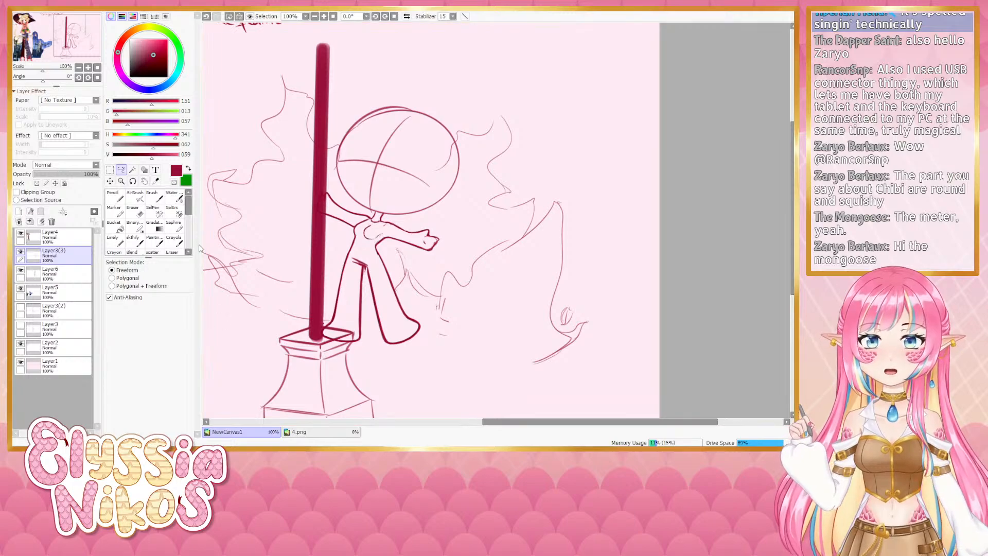
{"action": "left_click", "coordinate": [110, 169]}
{"action": "key", "text": "ctrl+d"}
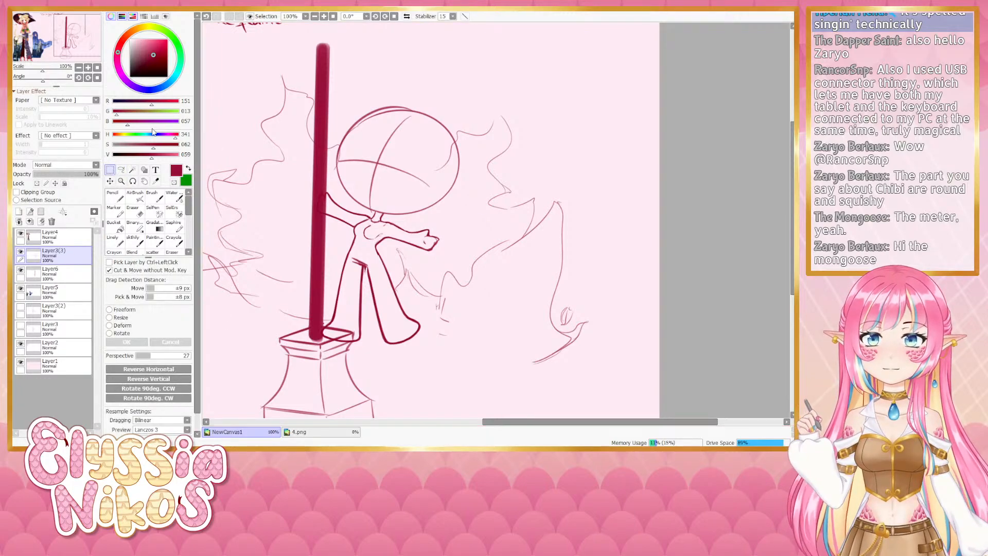
{"action": "left_click", "coordinate": [78, 68]}
{"action": "left_click", "coordinate": [405, 17]}
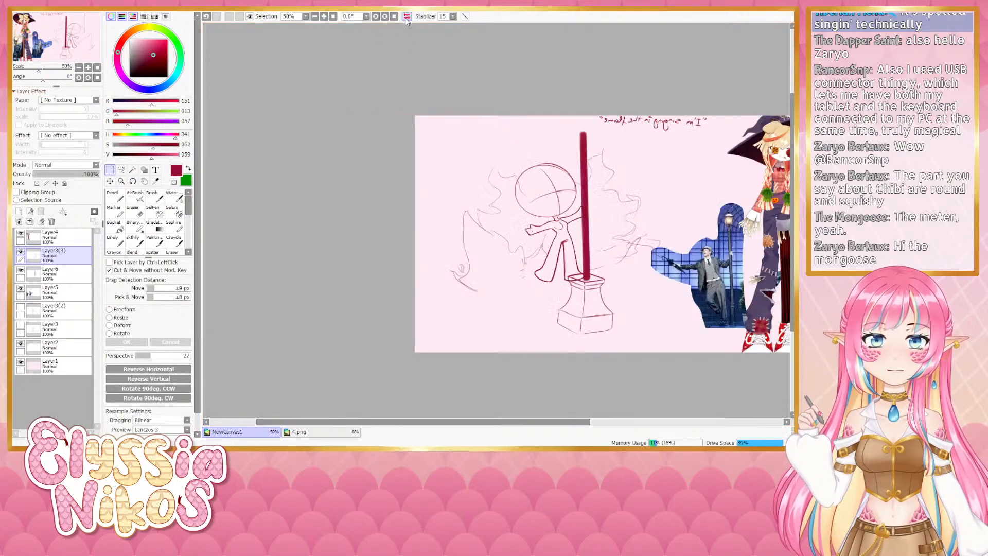
{"action": "left_click", "coordinate": [406, 17]}
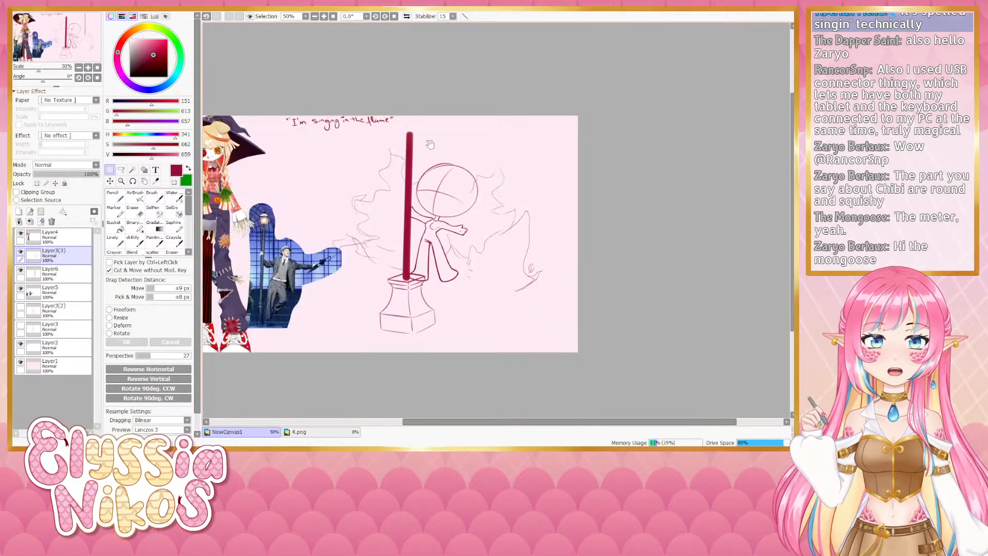
Rotate the canvas to -91° around the figure and set the sketching brush to size 6
{"action": "left_click", "coordinate": [88, 68]}
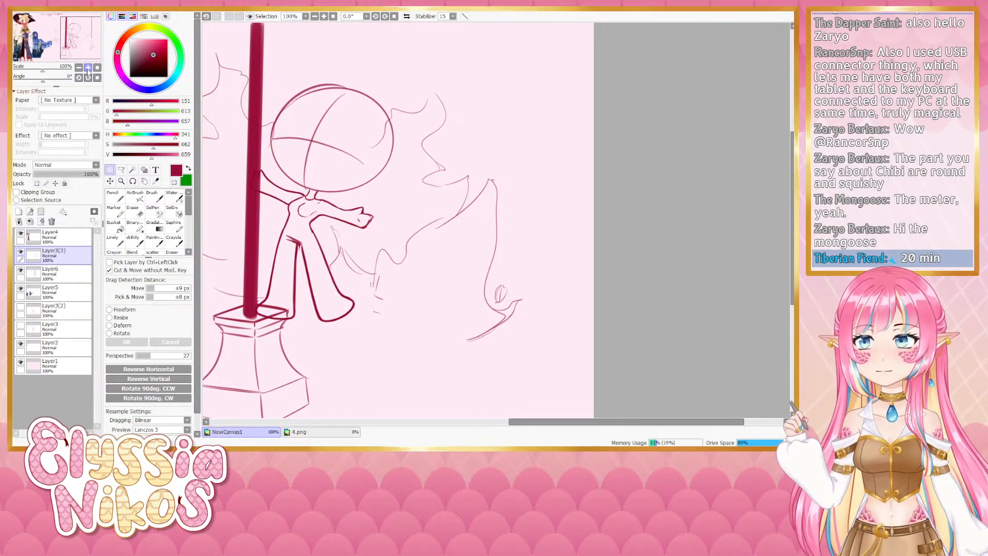
{"action": "left_click", "coordinate": [88, 68]}
{"action": "left_click", "coordinate": [133, 240]}
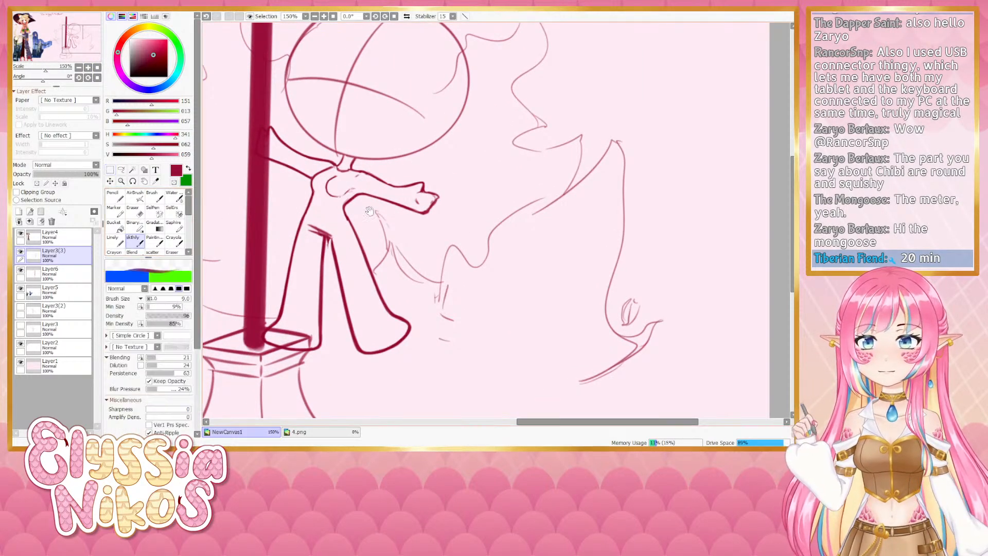
{"action": "left_click", "coordinate": [78, 67]}
{"action": "left_click_drag", "start_coordinate": [43, 79], "coordinate": [28, 79]}
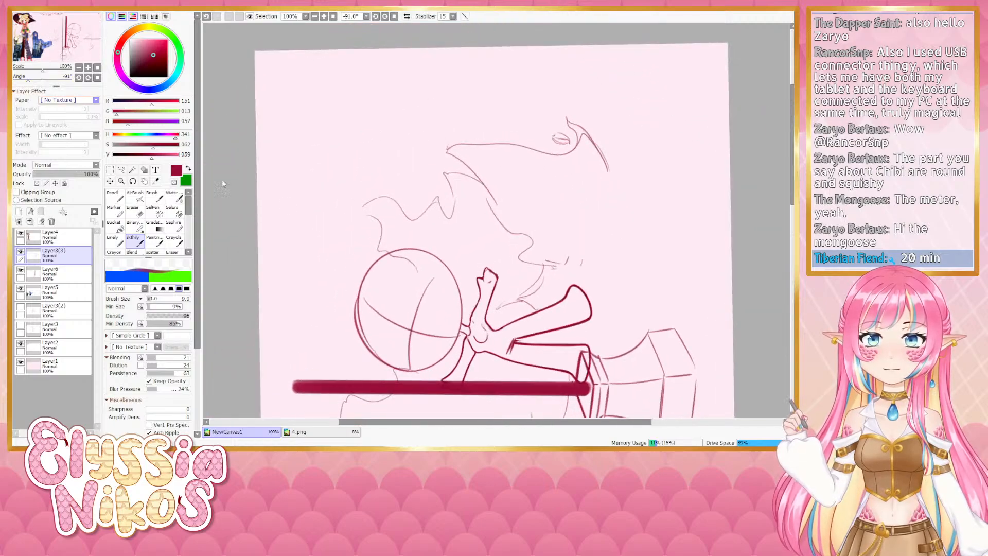
{"action": "left_click_drag", "start_coordinate": [424, 248], "coordinate": [247, 150]}
{"action": "key", "text": "bracketleft"}
{"action": "key", "text": "bracketleft"}
{"action": "key", "text": "bracketleft"}
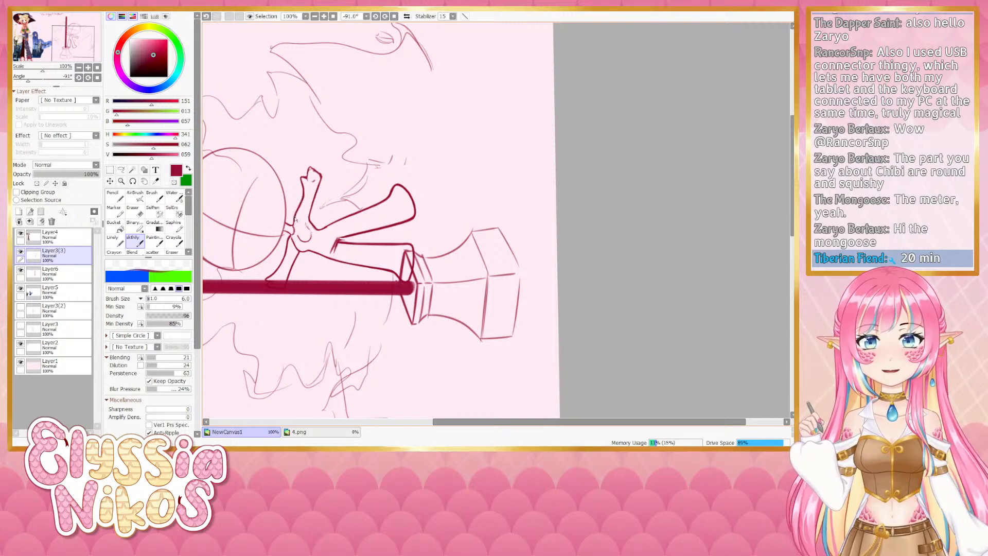
Try trimming beneath the outstretched arm with the Eraser in the unrotated view, and undo the latest strokes
{"action": "left_click", "coordinate": [97, 78]}
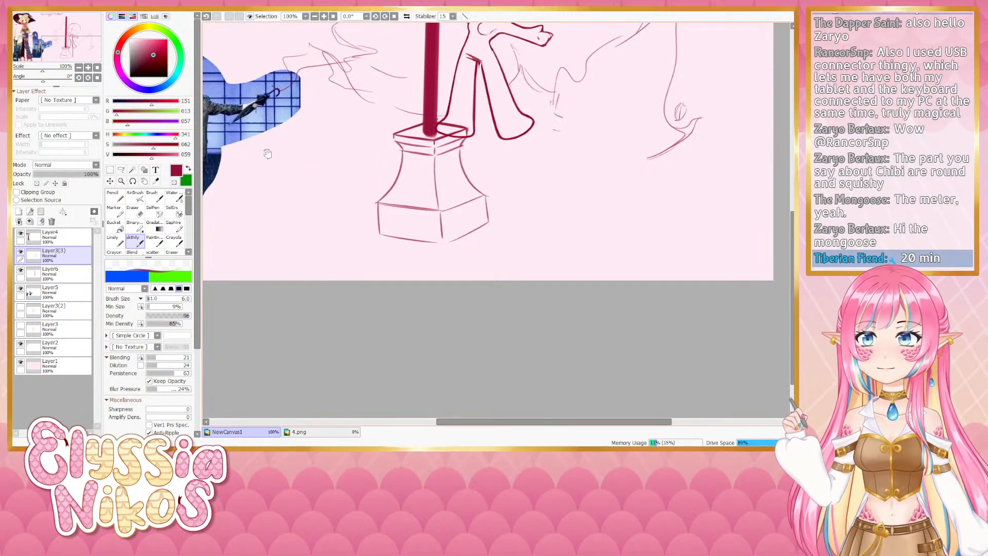
{"action": "left_click_drag", "start_coordinate": [335, 88], "coordinate": [218, 250]}
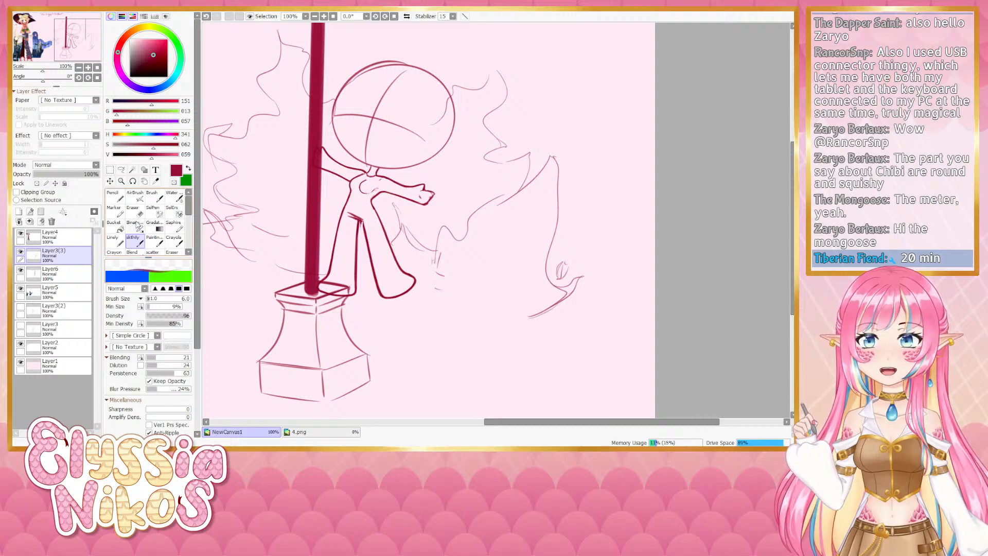
{"action": "left_click", "coordinate": [132, 211]}
{"action": "mouse_move", "coordinate": [384, 191]}
{"action": "left_mouse_down"}
{"action": "mouse_move", "coordinate": [357, 215]}
{"action": "mouse_move", "coordinate": [403, 203]}
{"action": "left_mouse_up"}
{"action": "key", "text": "bracketright"}
{"action": "key", "text": "ctrl+z"}
{"action": "key", "text": "ctrl+z"}
{"action": "key", "text": "ctrl+z"}
{"action": "key", "text": "ctrl+z"}
{"action": "key", "text": "ctrl+z"}
{"action": "key", "text": "ctrl+z"}
{"action": "key", "text": "ctrl+z"}
{"action": "key", "text": "ctrl+z"}
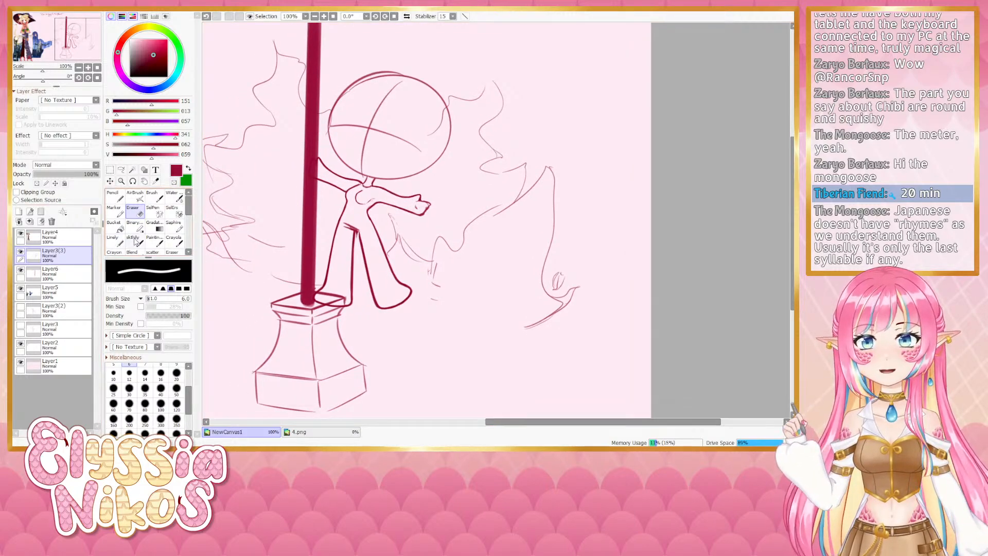
Return to the sketching brush and review the whole composition at 50% beside the character design and movie reference
{"action": "left_click", "coordinate": [133, 239]}
{"action": "left_click_drag", "start_coordinate": [414, 258], "coordinate": [410, 255]}
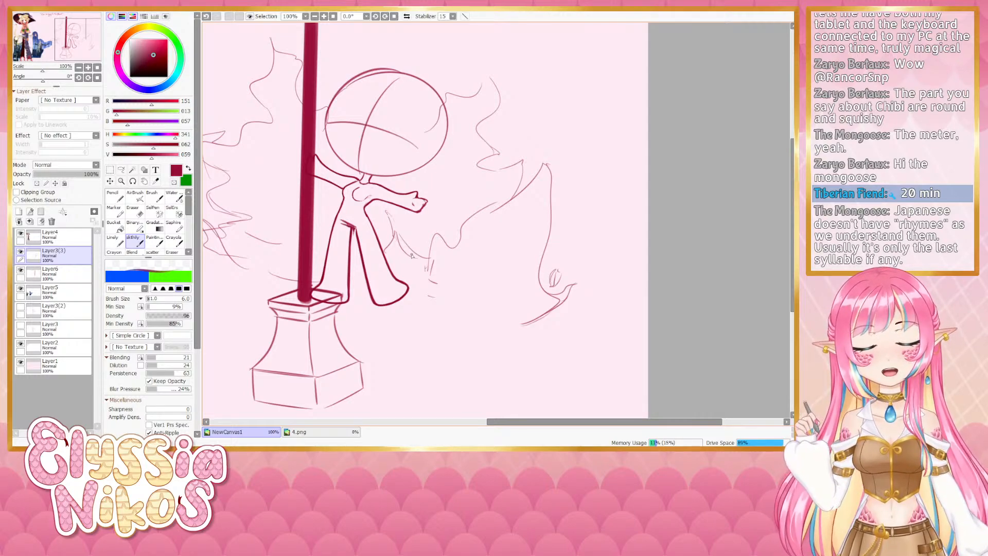
{"action": "scroll", "coordinate": [411, 255], "scroll_direction": "down", "scroll_amount": 2}
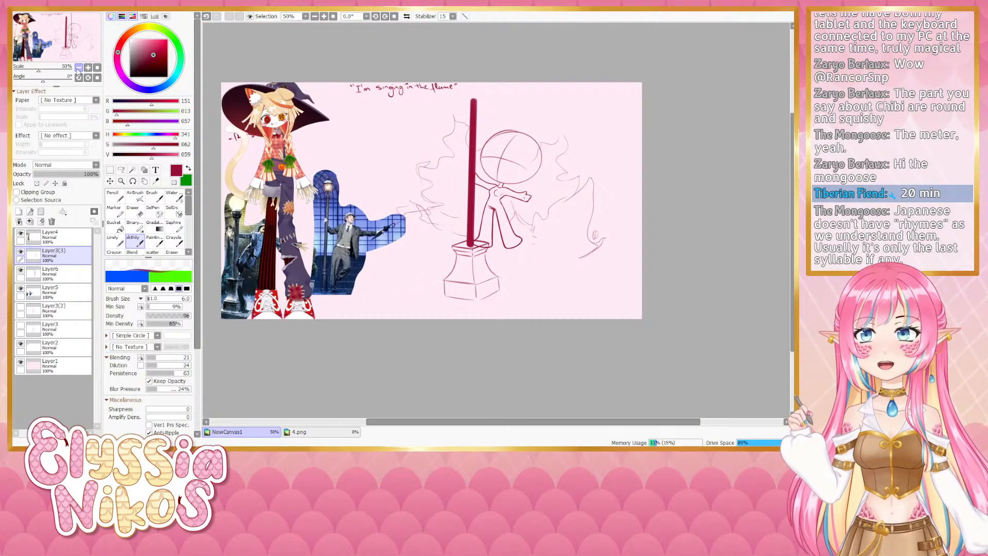
{"action": "scroll", "coordinate": [313, 224], "scroll_direction": "down", "scroll_amount": 1}
{"action": "left_click_drag", "start_coordinate": [312, 224], "coordinate": [327, 250]}
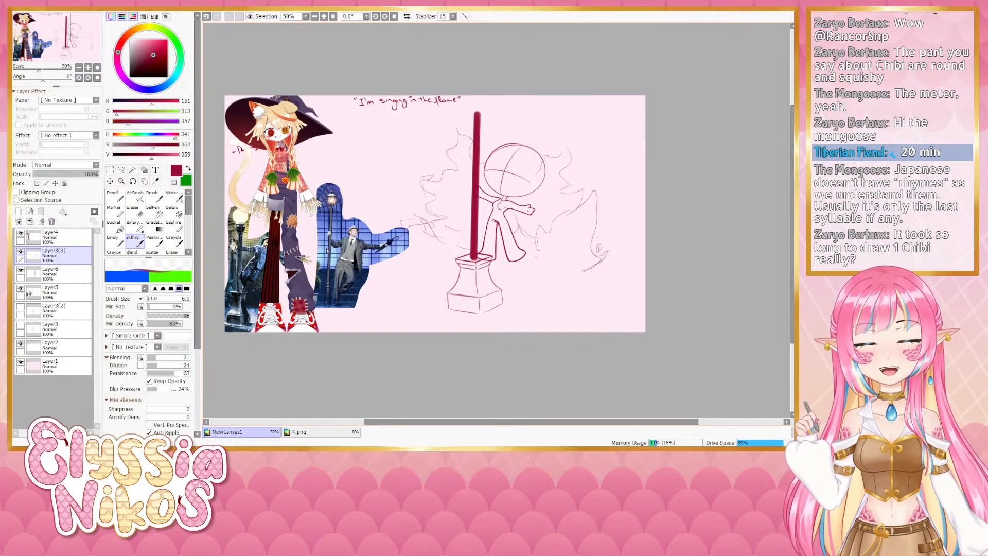
{"action": "left_click_drag", "start_coordinate": [326, 250], "coordinate": [397, 255]}
{"action": "left_click_drag", "start_coordinate": [489, 266], "coordinate": [412, 240]}
{"action": "left_click", "coordinate": [88, 67]}
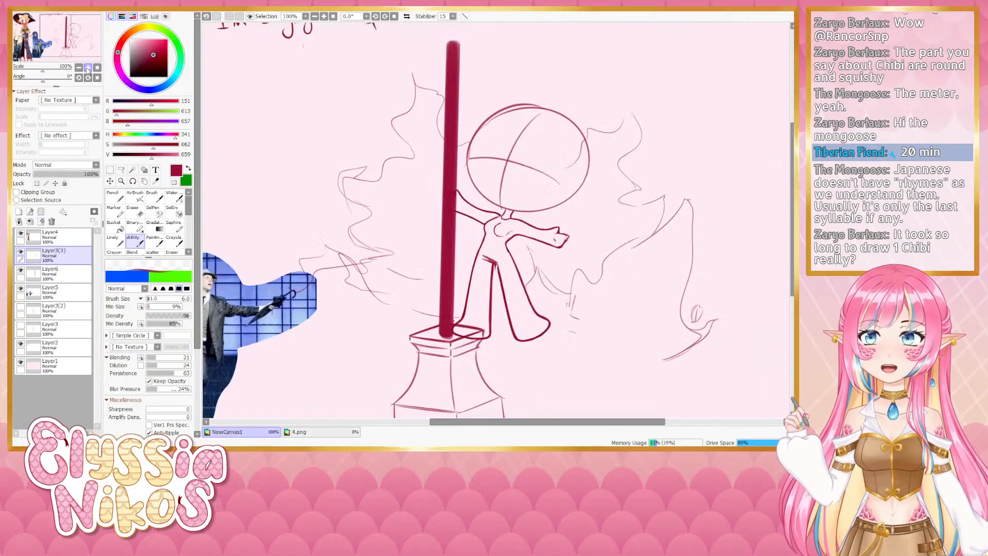
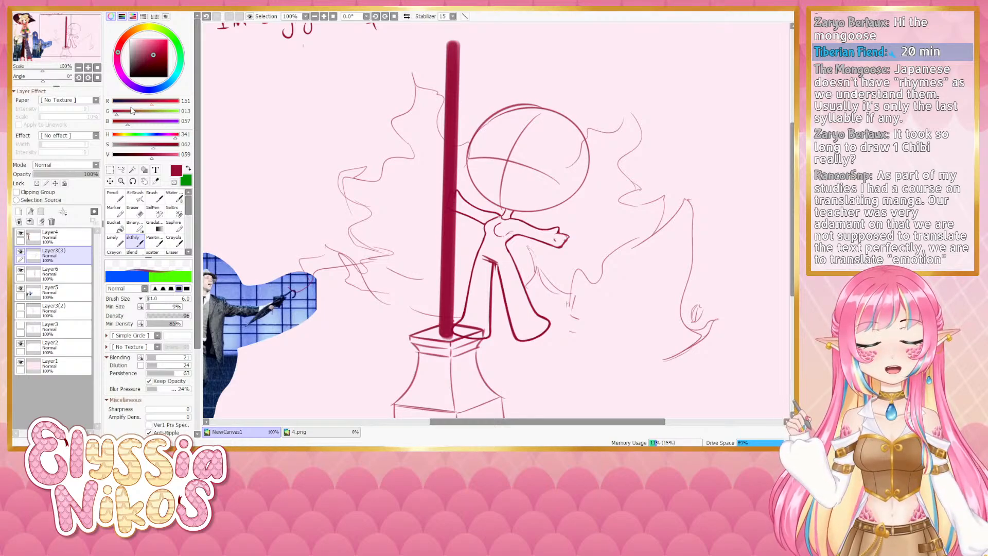
Retouch the pole-side arm outline at a -62° canvas rotation with the Eraser at size 4 and the sketching brush at size 6
{"action": "left_click_drag", "start_coordinate": [460, 207], "coordinate": [402, 196]}
{"action": "left_click_drag", "start_coordinate": [420, 243], "coordinate": [377, 218]}
{"action": "left_click_drag", "start_coordinate": [38, 86], "coordinate": [48, 93]}
{"action": "left_click", "coordinate": [42, 85]}
{"action": "left_click_drag", "start_coordinate": [360, 231], "coordinate": [299, 206]}
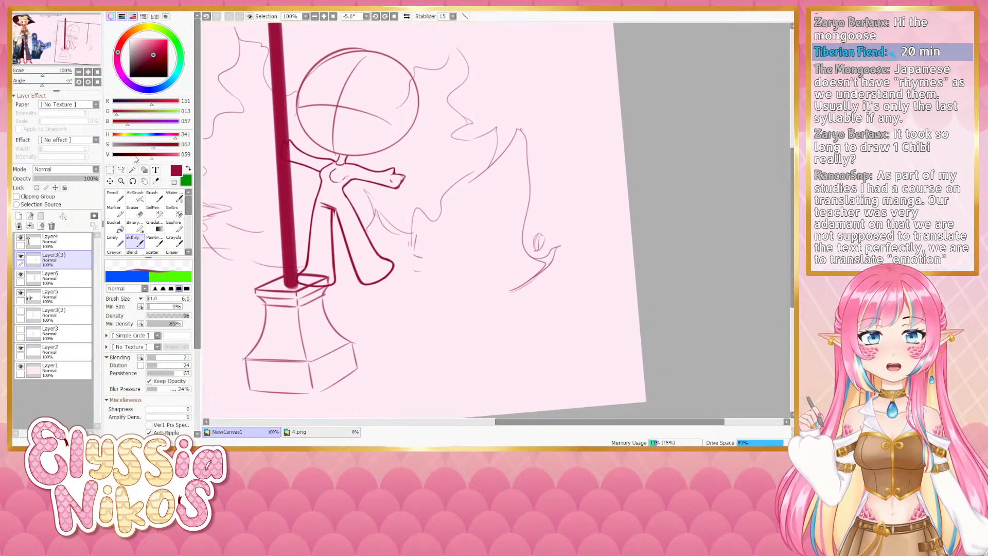
{"action": "mouse_move", "coordinate": [42, 87]}
{"action": "left_mouse_down"}
{"action": "mouse_move", "coordinate": [23, 94]}
{"action": "mouse_move", "coordinate": [33, 96]}
{"action": "left_mouse_up"}
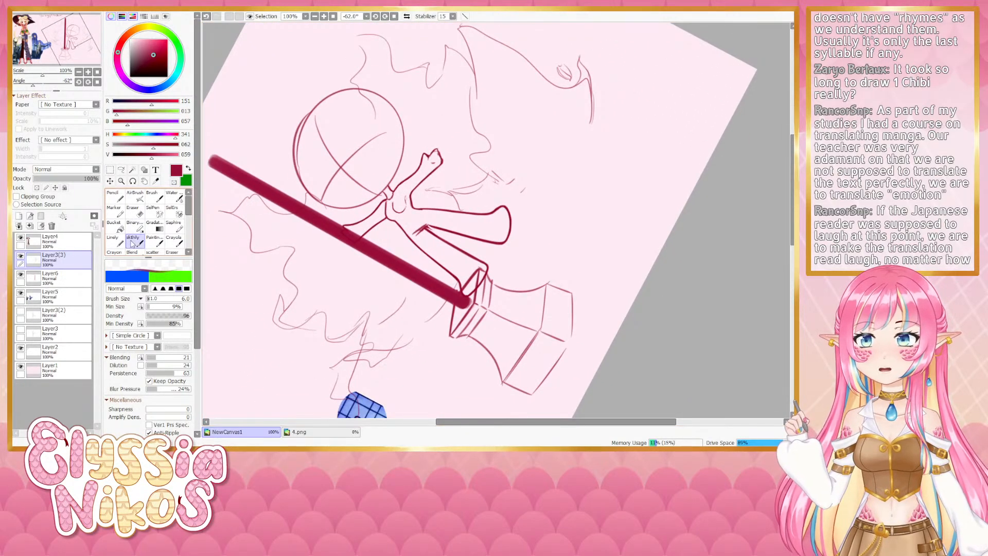
{"action": "left_click", "coordinate": [133, 212]}
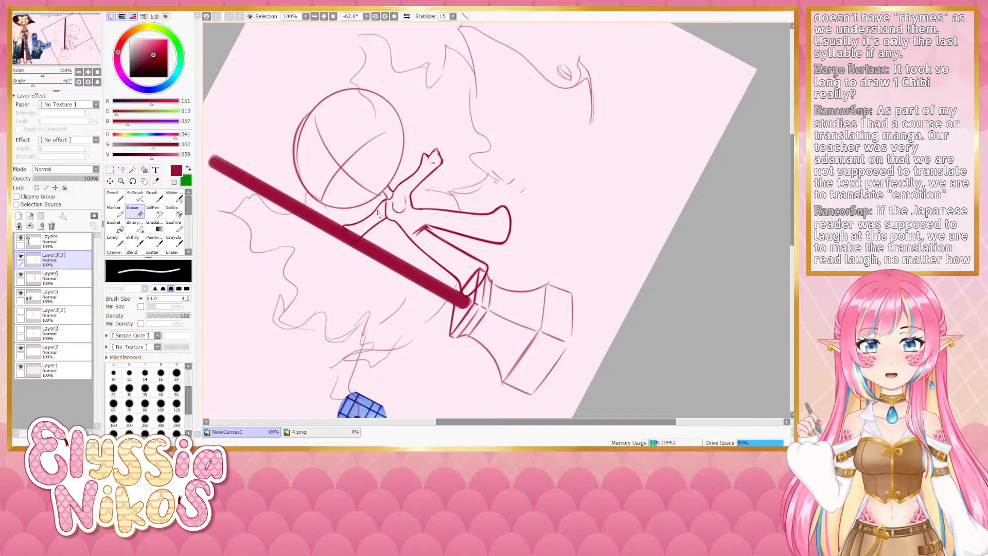
{"action": "left_click", "coordinate": [132, 240]}
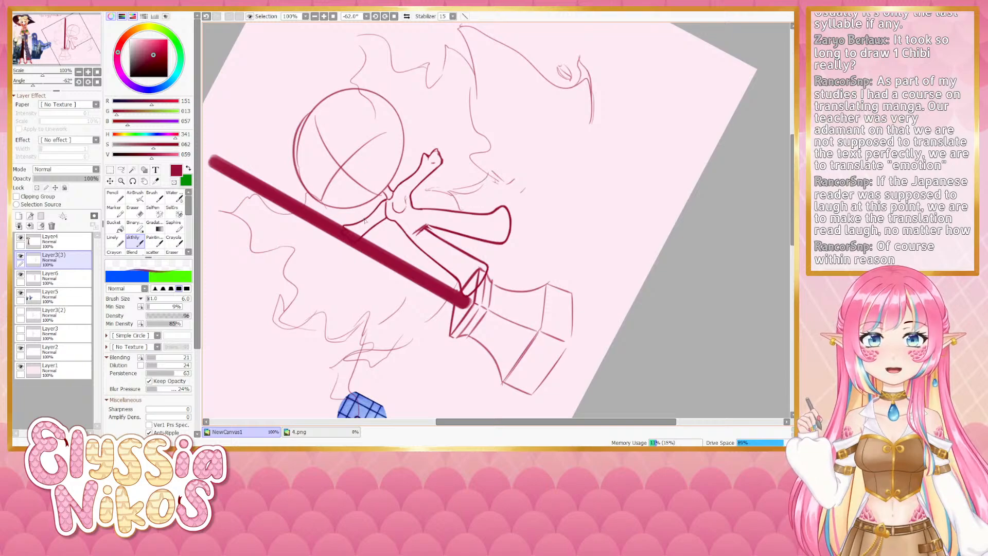
{"action": "key", "text": "Delete"}
Touch up the torso outline below the outstretched arm with the sketching brush at size 6 and the Eraser at size 4
{"action": "left_click_drag", "start_coordinate": [535, 278], "coordinate": [479, 250]}
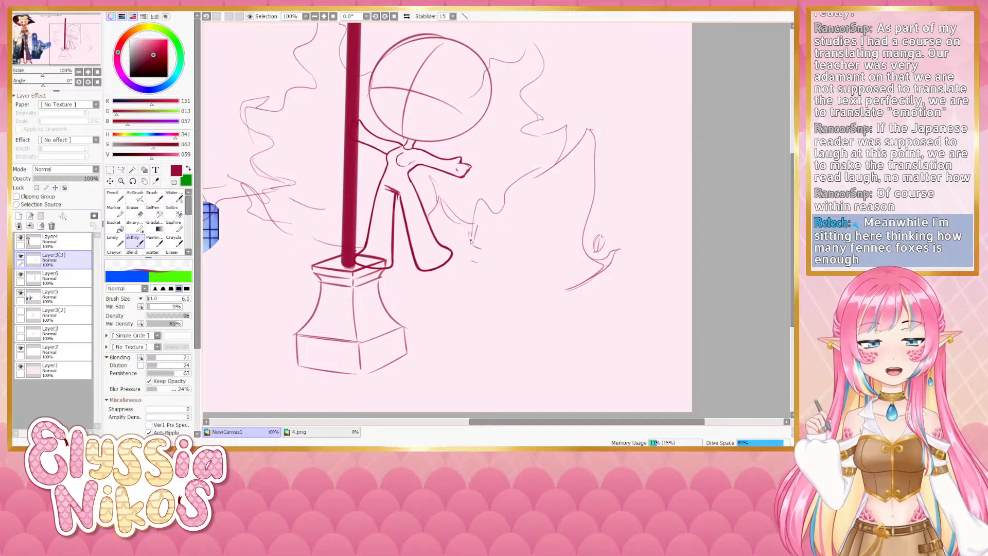
{"action": "left_click_drag", "start_coordinate": [498, 206], "coordinate": [489, 225]}
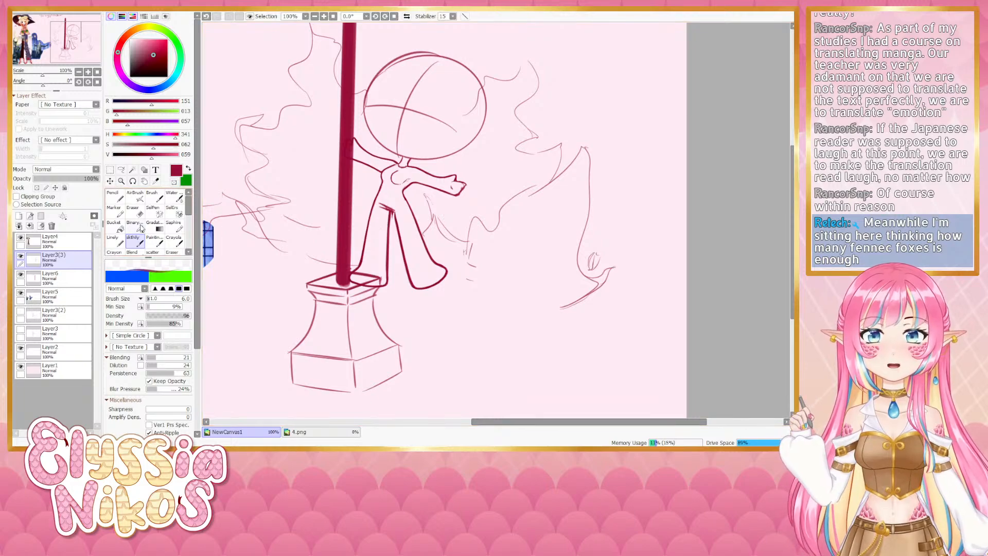
{"action": "left_click_drag", "start_coordinate": [406, 194], "coordinate": [380, 202]}
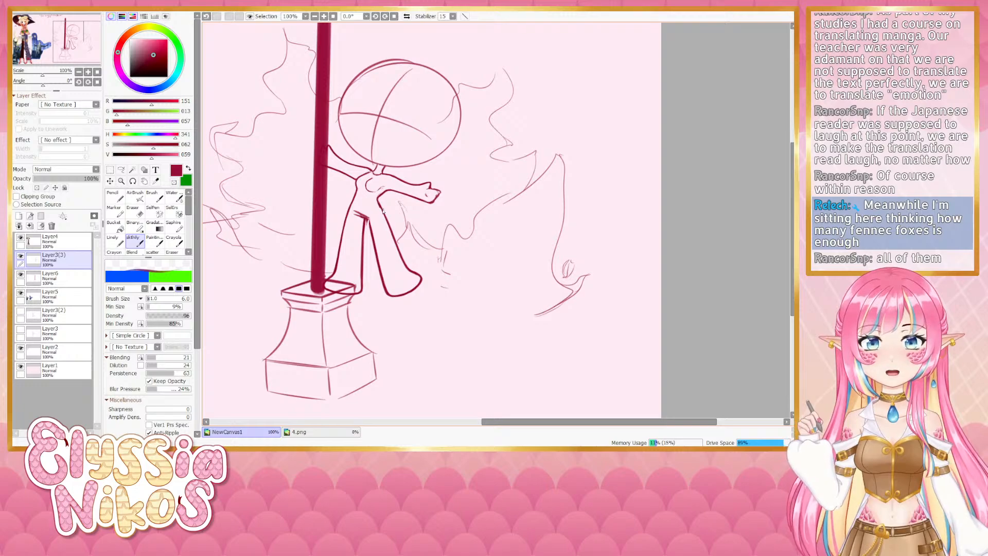
{"action": "key", "text": "e"}
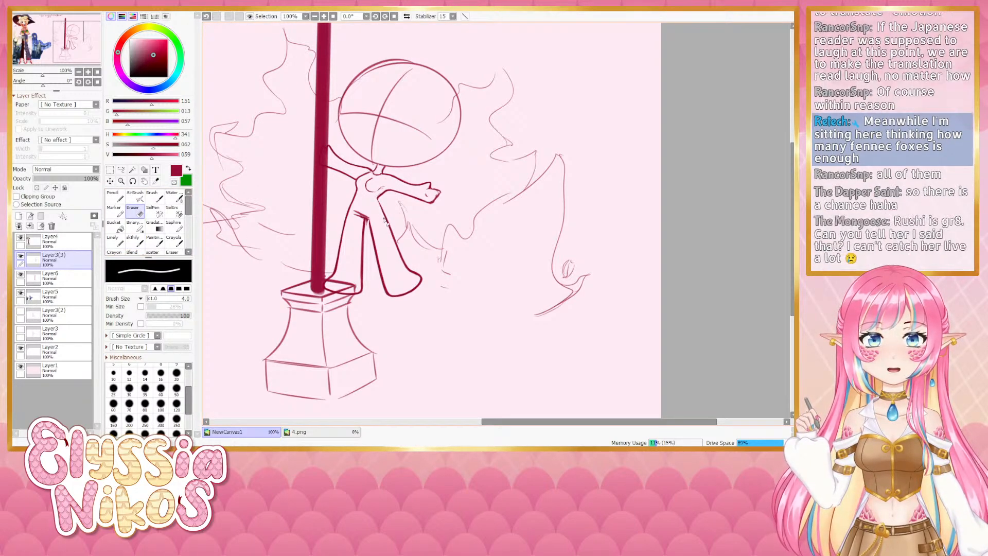
{"action": "left_click", "coordinate": [133, 240]}
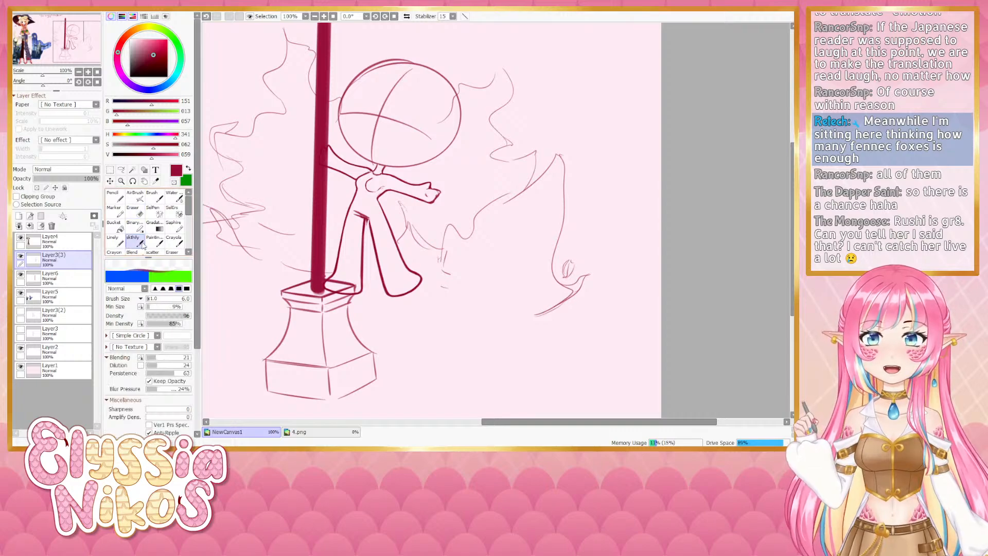
Erase the final "g" of "singing" in the caption on Layer6 with the Eraser at size 12
{"action": "key", "text": "bracketright"}
{"action": "key", "text": "bracketright"}
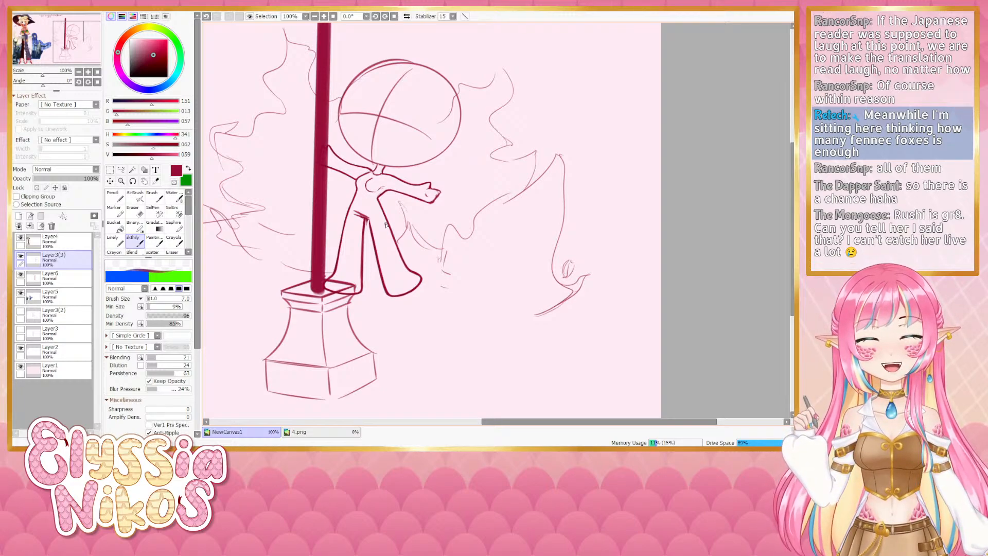
{"action": "left_click_drag", "start_coordinate": [401, 181], "coordinate": [609, 331]}
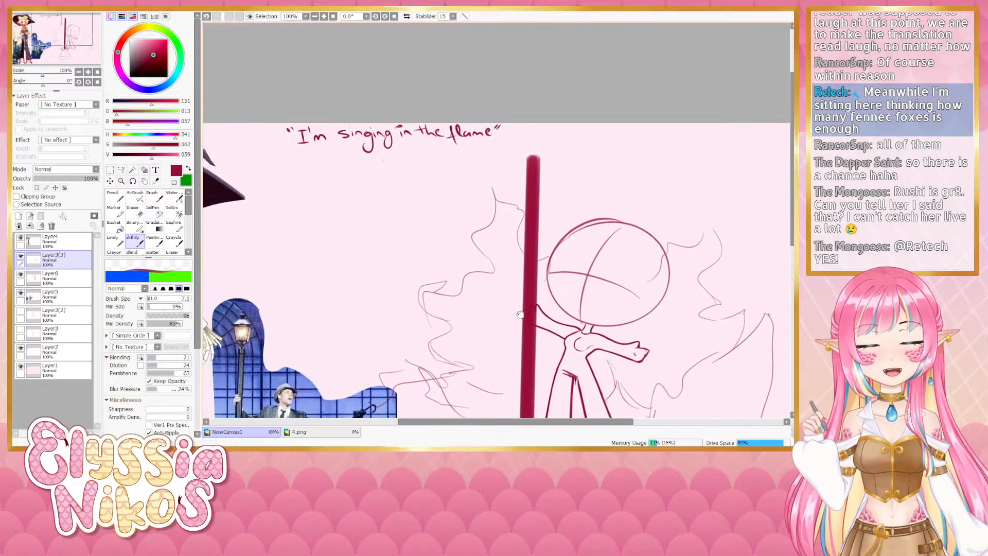
{"action": "mouse_move", "coordinate": [373, 189]}
{"action": "left_mouse_down"}
{"action": "mouse_move", "coordinate": [400, 205]}
{"action": "mouse_move", "coordinate": [384, 179]}
{"action": "left_mouse_up"}
{"action": "key", "text": "e"}
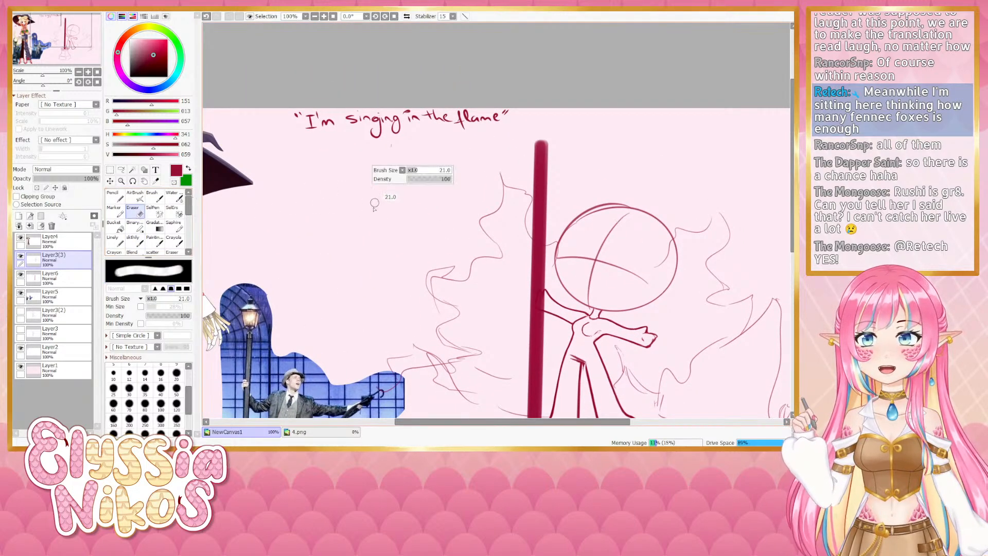
{"action": "left_click", "coordinate": [69, 334]}
{"action": "left_click", "coordinate": [73, 349]}
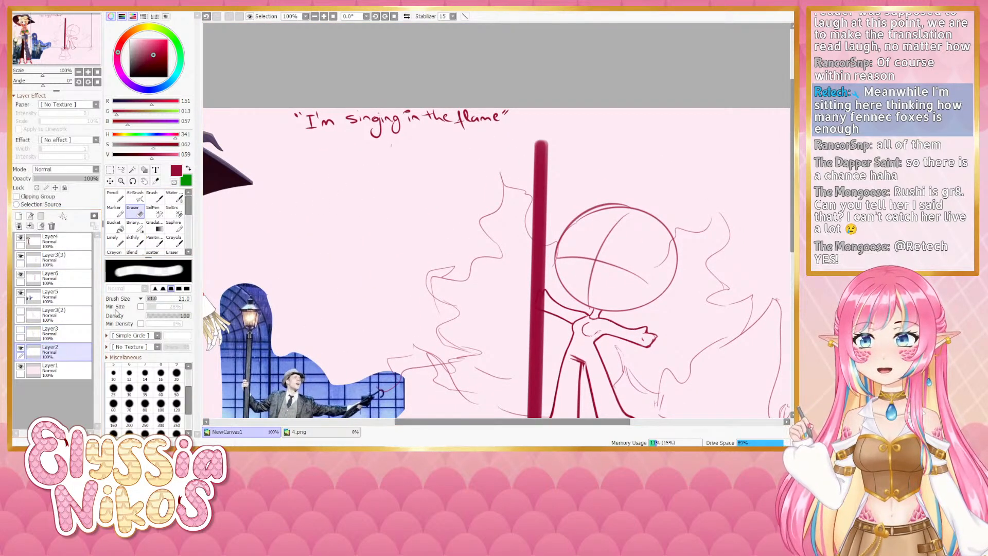
{"action": "left_click_drag", "start_coordinate": [404, 125], "coordinate": [398, 125], "text": "ctrl+alt"}
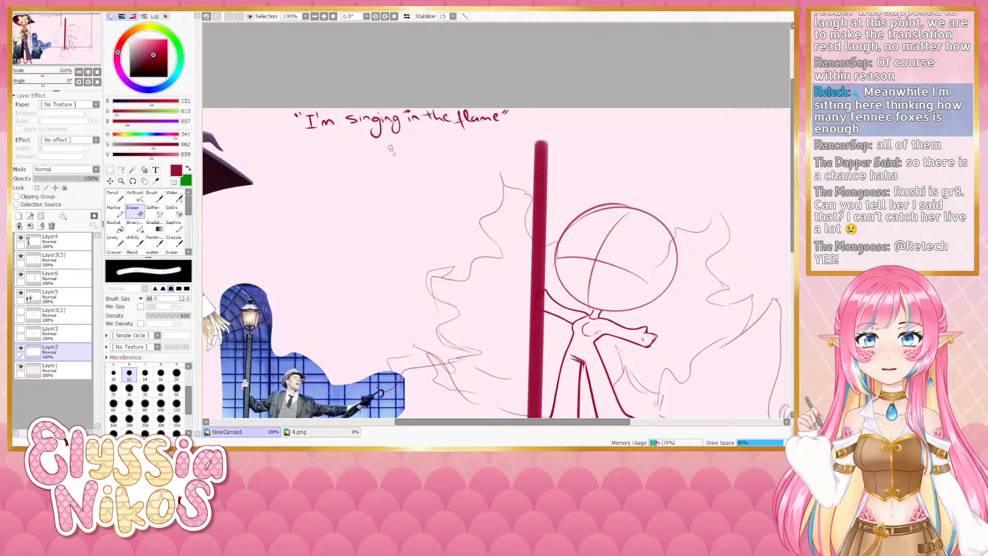
{"action": "left_click", "coordinate": [20, 275]}
{"action": "left_click", "coordinate": [20, 276]}
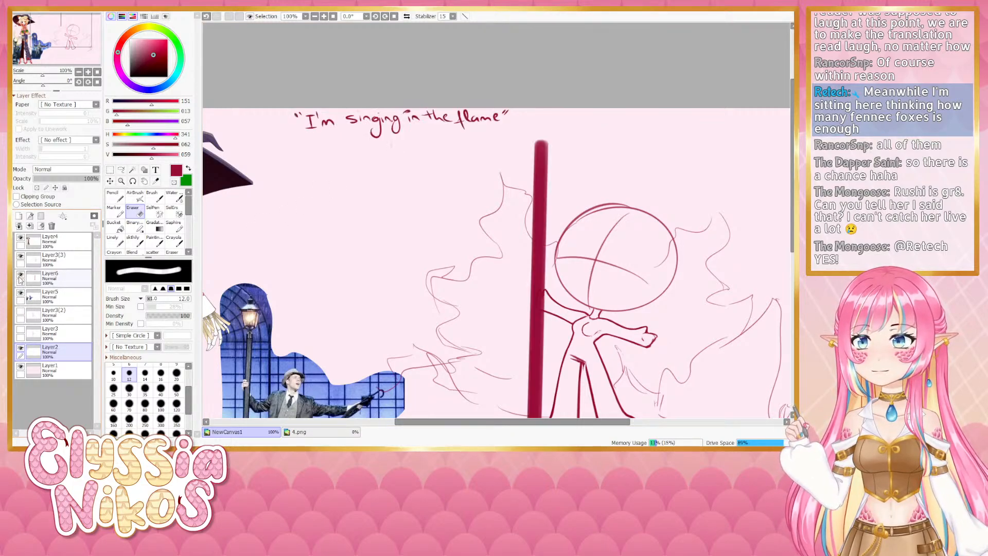
{"action": "left_click", "coordinate": [57, 277]}
{"action": "left_click_drag", "start_coordinate": [393, 114], "coordinate": [395, 140]}
Return to the sketching brush and examine the figure's pose at 50% to 100% zoom, at a -46° rotation and beside the movie reference
{"action": "left_click_drag", "start_coordinate": [507, 287], "coordinate": [334, 216]}
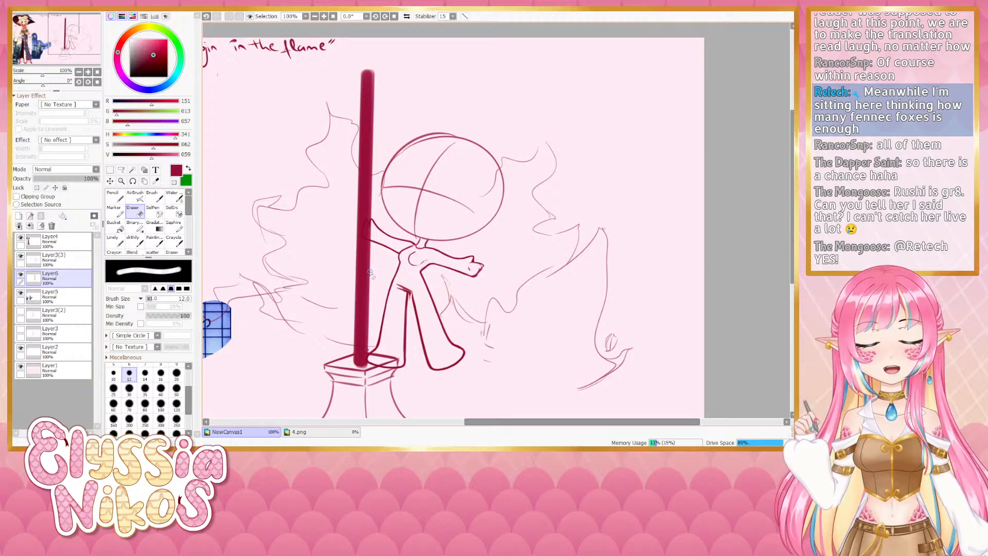
{"action": "mouse_move", "coordinate": [405, 251]}
{"action": "left_mouse_down"}
{"action": "mouse_move", "coordinate": [408, 269]}
{"action": "mouse_move", "coordinate": [408, 261]}
{"action": "left_mouse_up"}
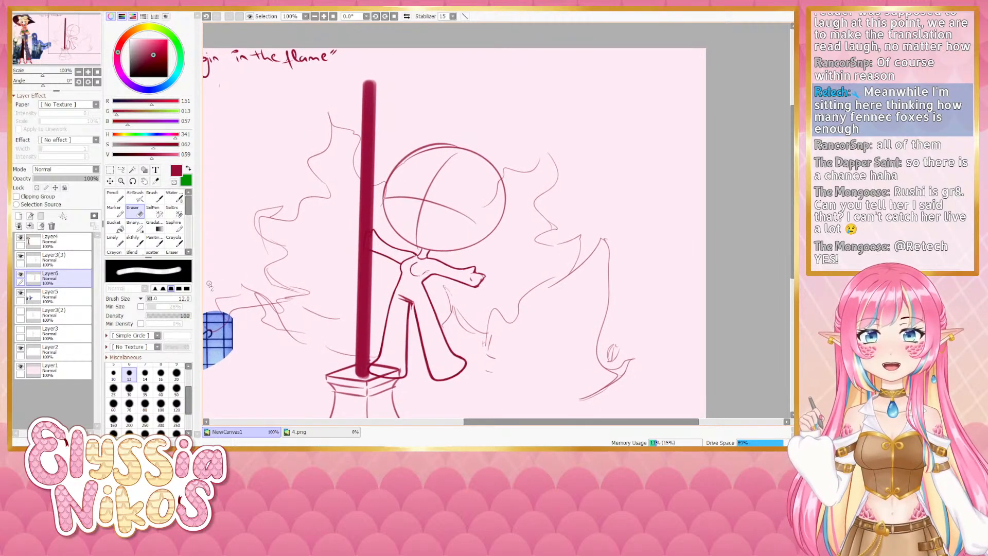
{"action": "left_click", "coordinate": [133, 240]}
{"action": "left_click", "coordinate": [79, 71]}
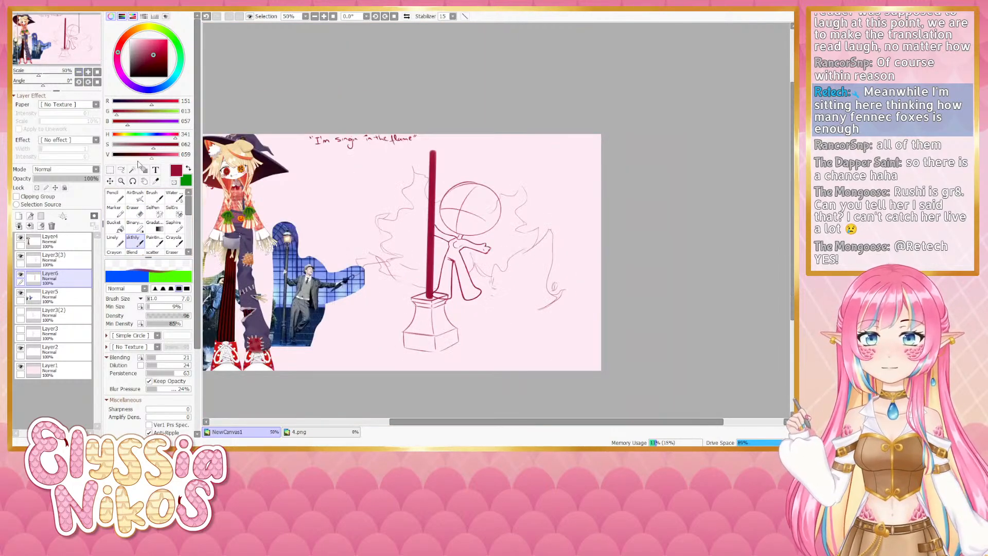
{"action": "left_click_drag", "start_coordinate": [466, 247], "coordinate": [471, 214]}
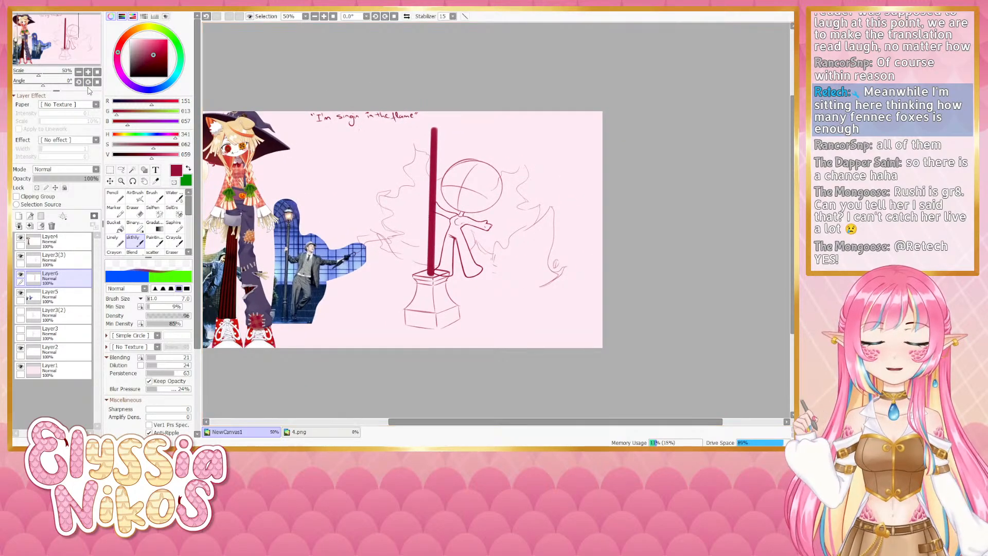
{"action": "scroll", "coordinate": [426, 215], "scroll_direction": "up", "scroll_amount": 1}
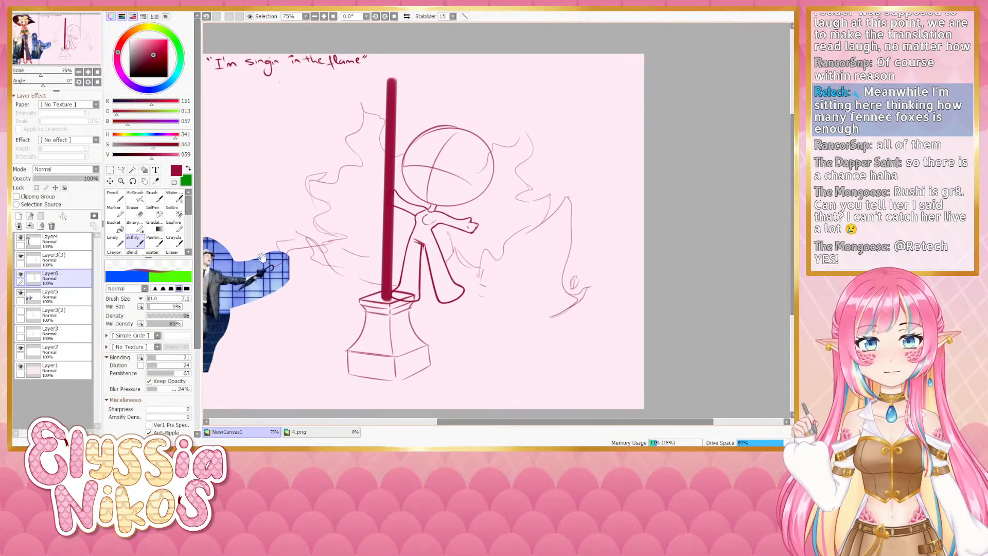
{"action": "left_click", "coordinate": [97, 71]}
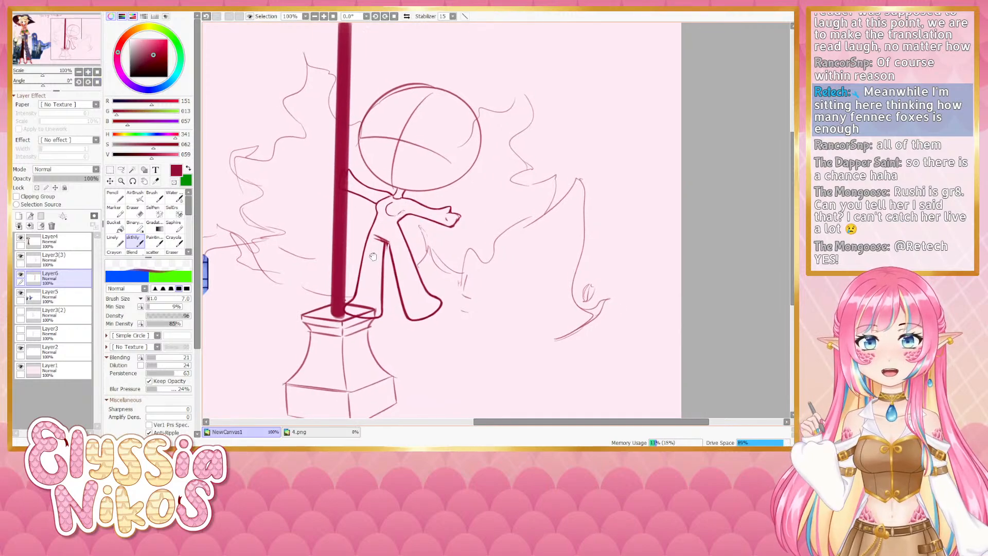
{"action": "left_click_drag", "start_coordinate": [43, 85], "coordinate": [36, 86]}
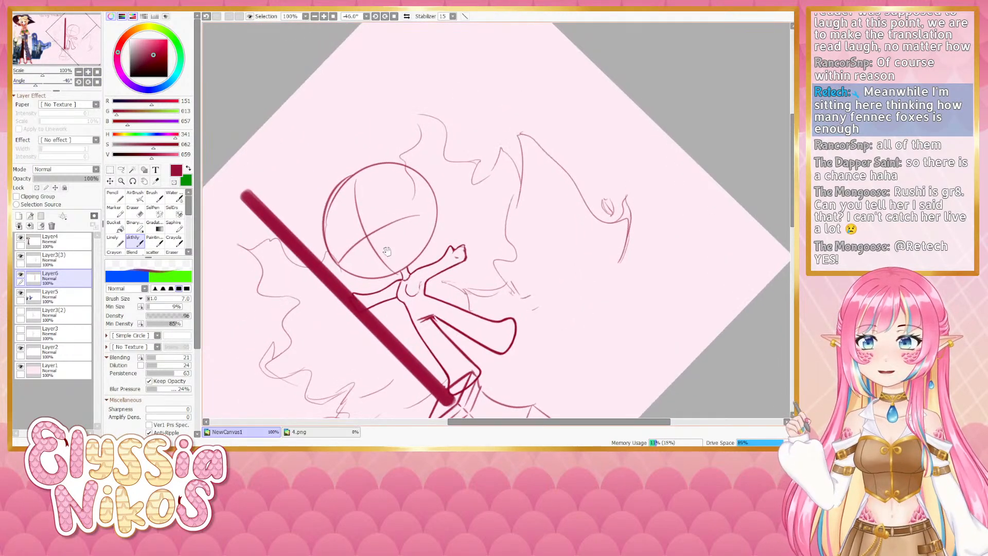
{"action": "left_click_drag", "start_coordinate": [457, 249], "coordinate": [388, 205]}
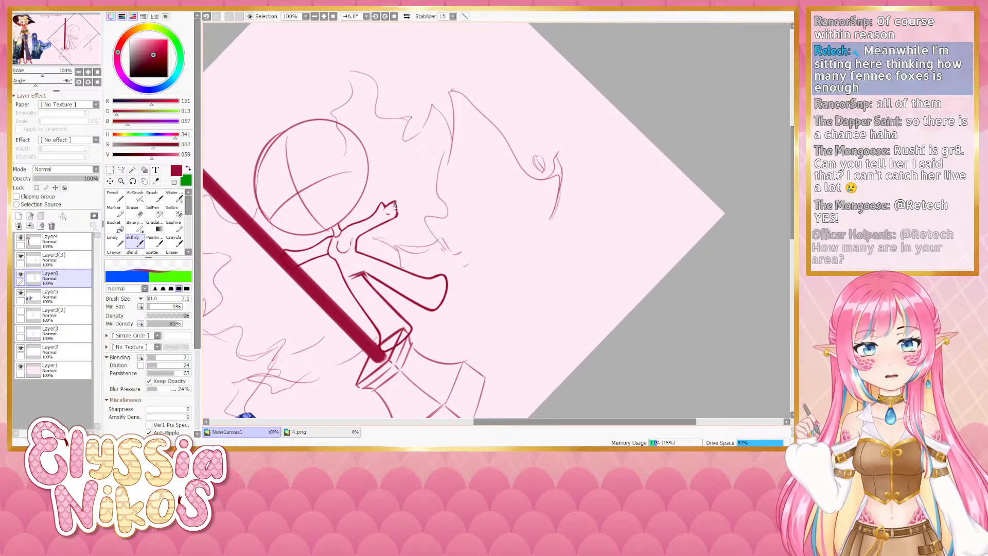
{"action": "left_click", "coordinate": [98, 82]}
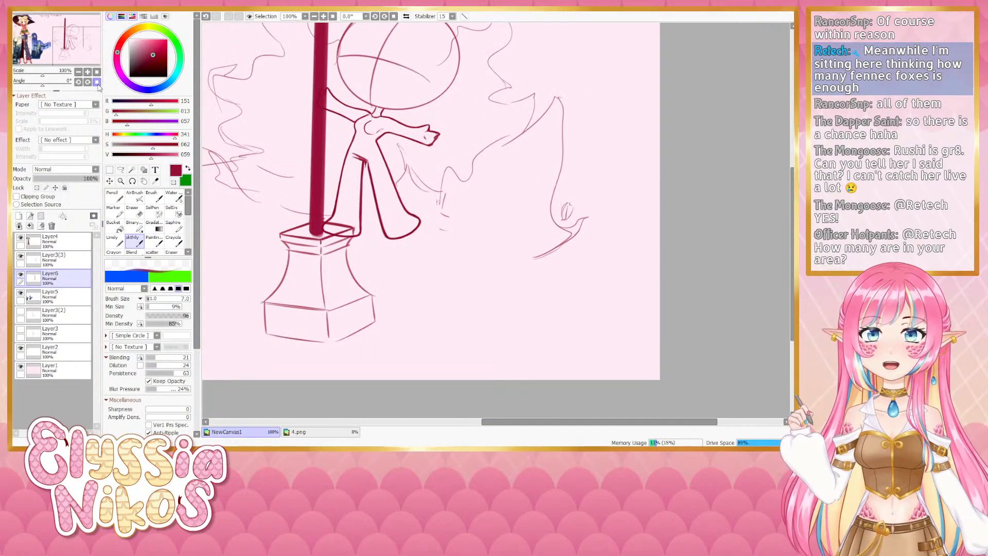
{"action": "left_click_drag", "start_coordinate": [206, 241], "coordinate": [362, 261]}
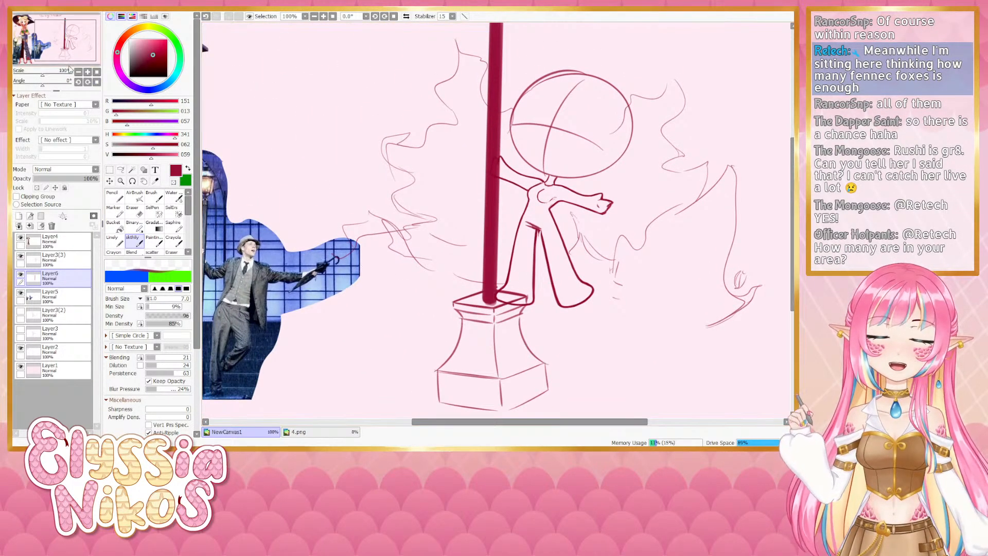
{"action": "left_click", "coordinate": [78, 71]}
{"action": "mouse_move", "coordinate": [451, 237]}
{"action": "left_mouse_down"}
{"action": "mouse_move", "coordinate": [682, 191]}
{"action": "mouse_move", "coordinate": [300, 297]}
{"action": "left_mouse_up"}
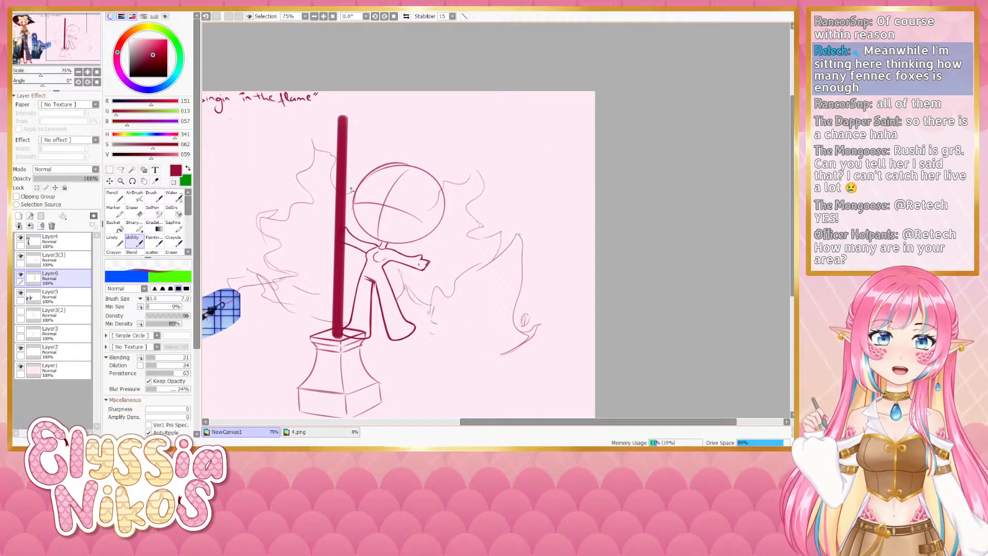
{"action": "left_click", "coordinate": [87, 72]}
{"action": "left_click_drag", "start_coordinate": [360, 257], "coordinate": [363, 223]}
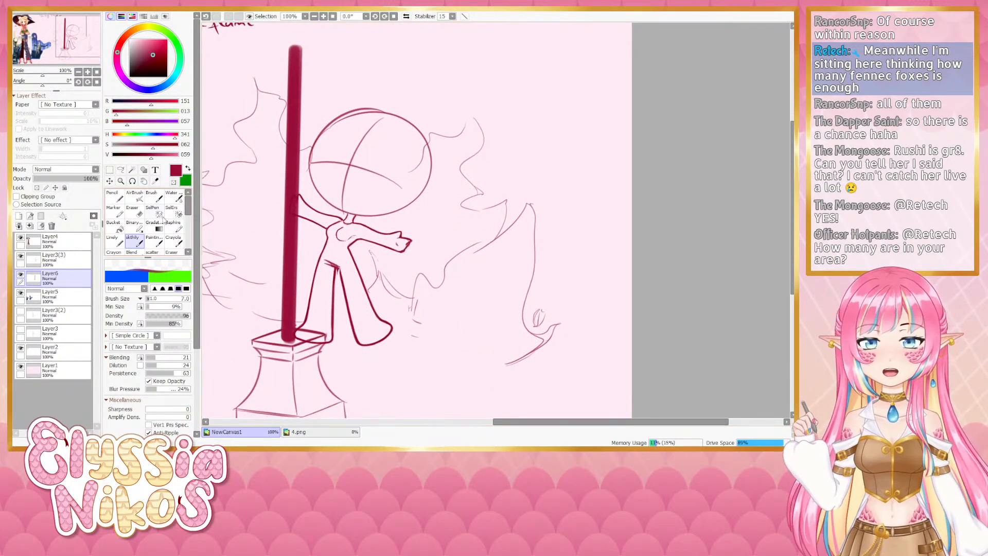
Erase the hand at the end of the outstretched arm on Layer3(3) with the Eraser at size 31
{"action": "left_click", "coordinate": [139, 218]}
{"action": "mouse_move", "coordinate": [402, 252]}
{"action": "left_mouse_down"}
{"action": "mouse_move", "coordinate": [404, 236]}
{"action": "mouse_move", "coordinate": [418, 231]}
{"action": "left_mouse_up"}
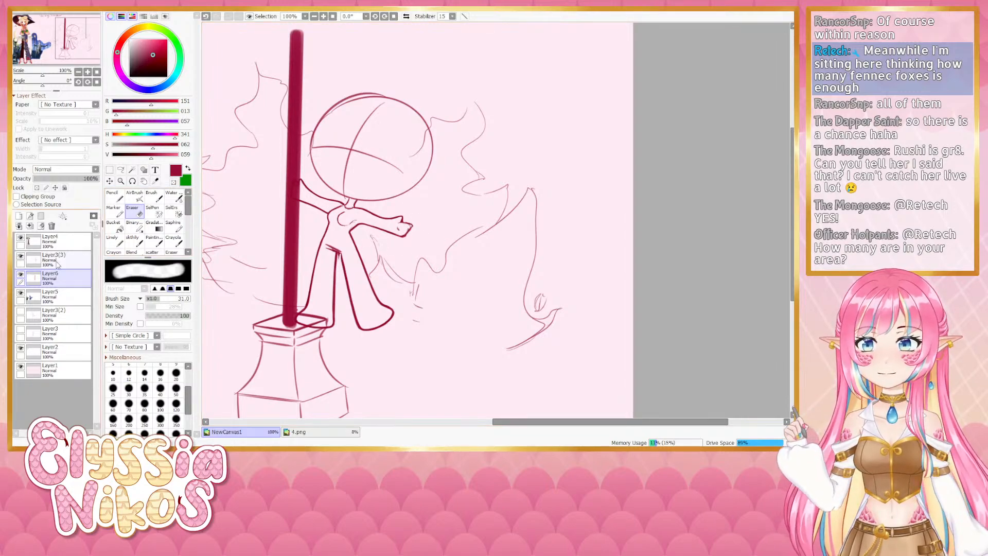
{"action": "left_click", "coordinate": [57, 259]}
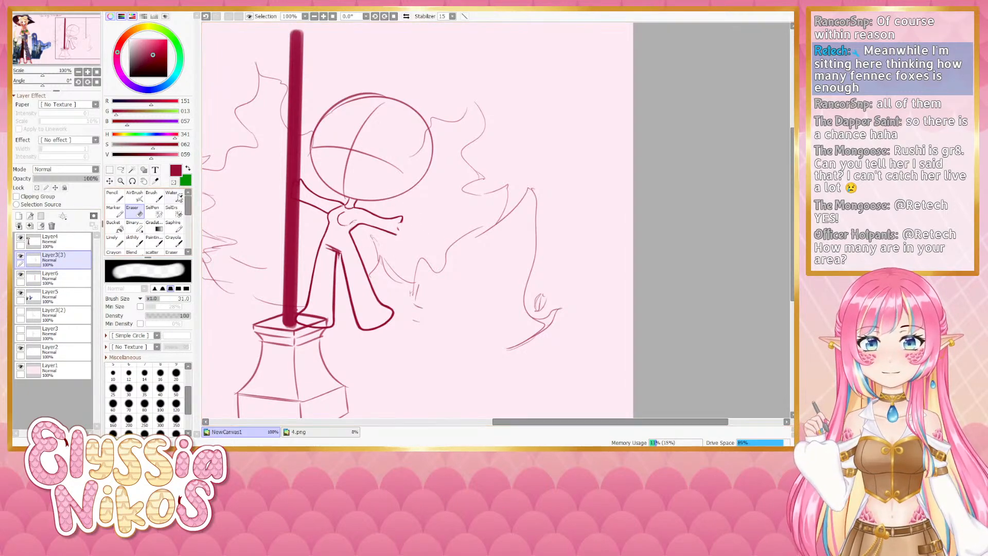
Try redrawing the hand on the outstretched arm with the sketching brush at size 7, undoing the attempts
{"action": "left_click", "coordinate": [133, 246]}
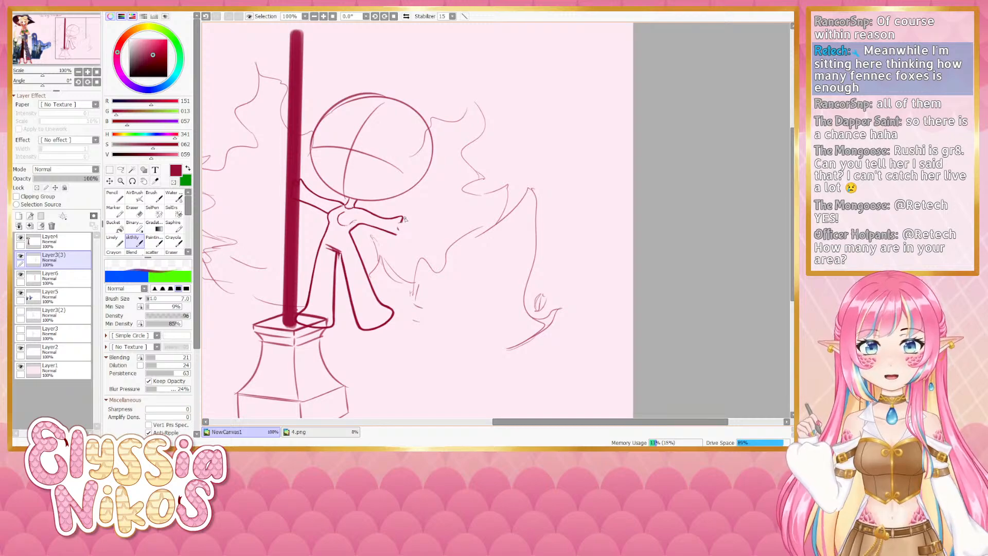
{"action": "key", "text": "ctrl+z"}
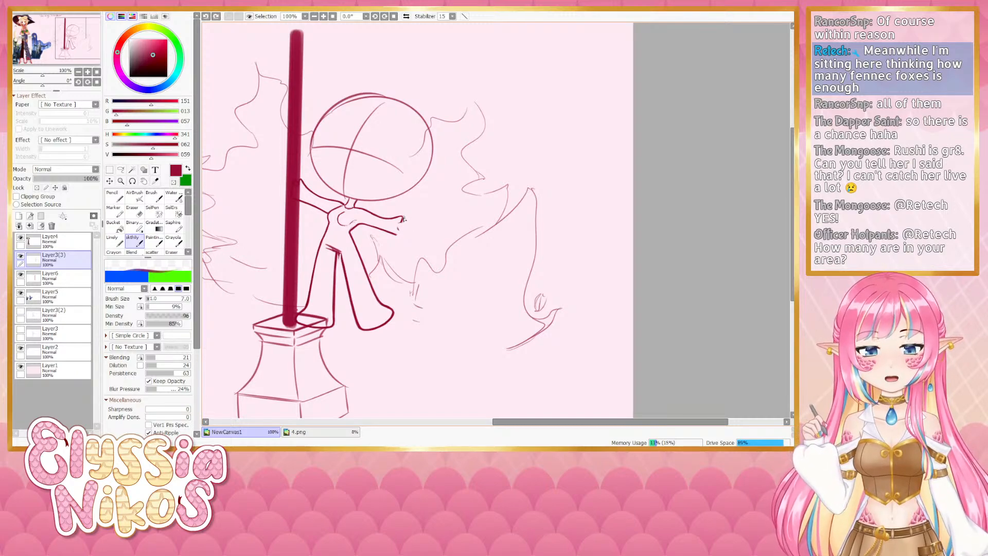
{"action": "left_click_drag", "start_coordinate": [405, 219], "coordinate": [403, 224]}
{"action": "key", "text": "ctrl+z"}
{"action": "key", "text": "ctrl+z"}
{"action": "key", "text": "ctrl+z"}
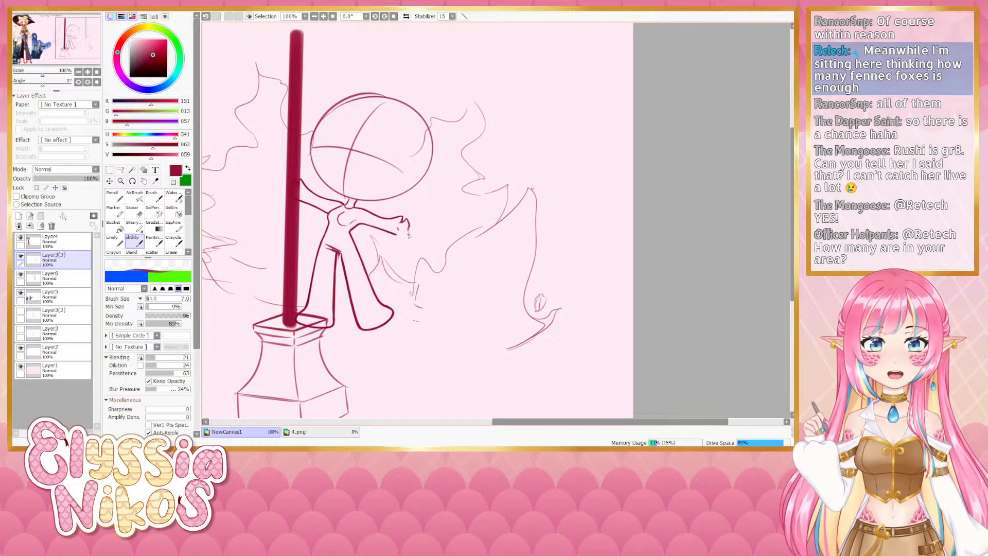
{"action": "key", "text": "ctrl+z"}
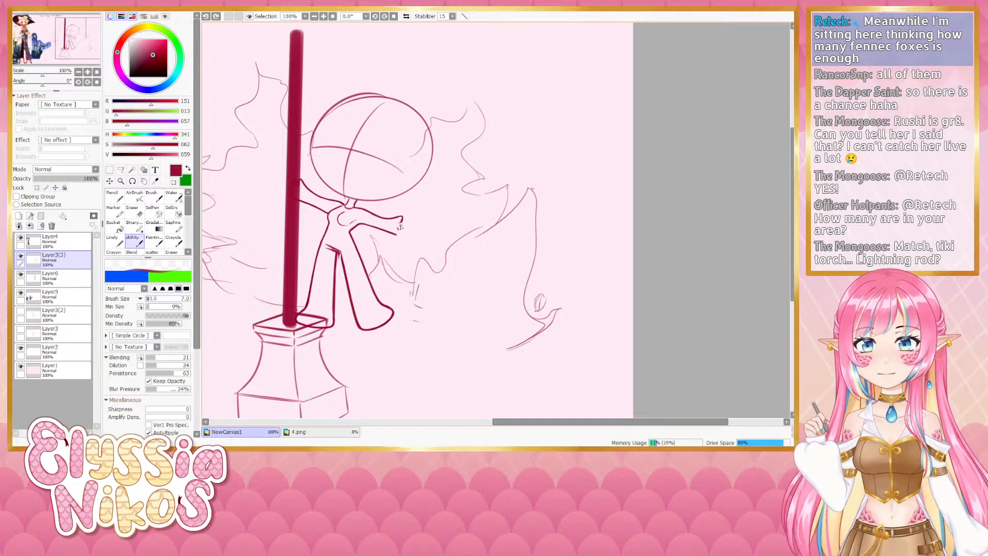
{"action": "left_click_drag", "start_coordinate": [402, 218], "coordinate": [403, 222]}
{"action": "key", "text": "ctrl+z"}
{"action": "key", "text": "ctrl+z"}
{"action": "key", "text": "ctrl+z"}
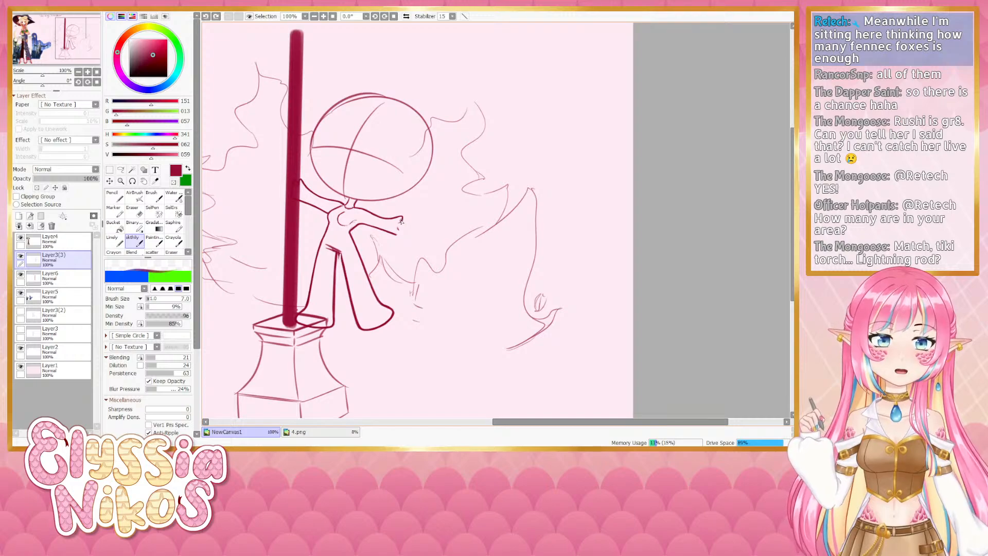
Clean the end of the outstretched arm with the Eraser at size 11 and start the new hand outline with the sketching brush at size 7
{"action": "left_click", "coordinate": [135, 210]}
{"action": "left_click_drag", "start_coordinate": [378, 247], "coordinate": [405, 220]}
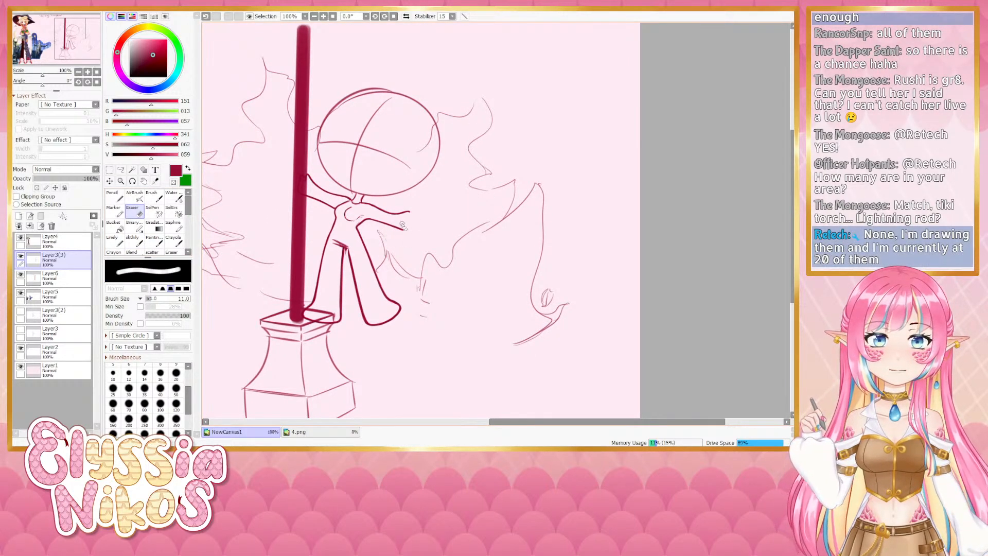
{"action": "left_click", "coordinate": [139, 241]}
{"action": "key", "text": "ctrl+z"}
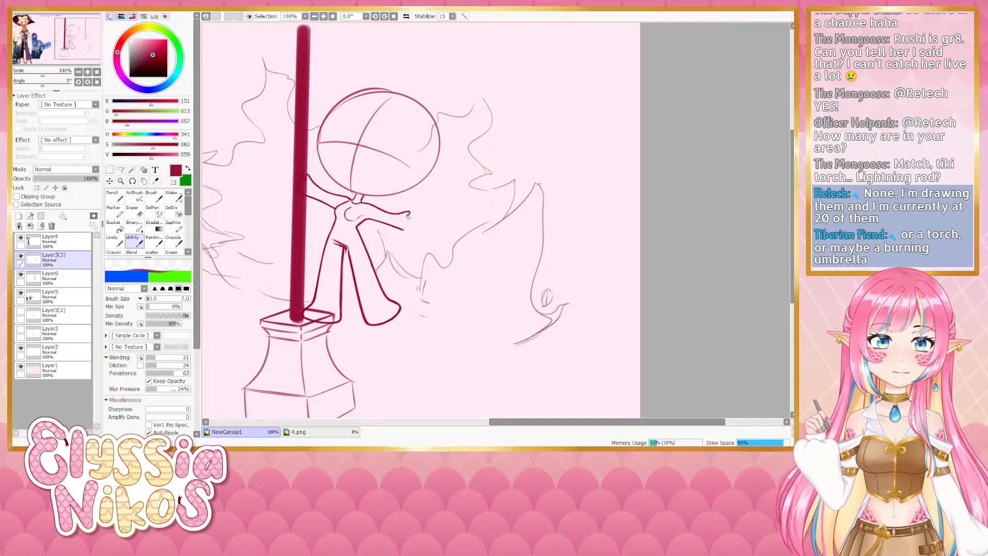
{"action": "key", "text": "ctrl+z"}
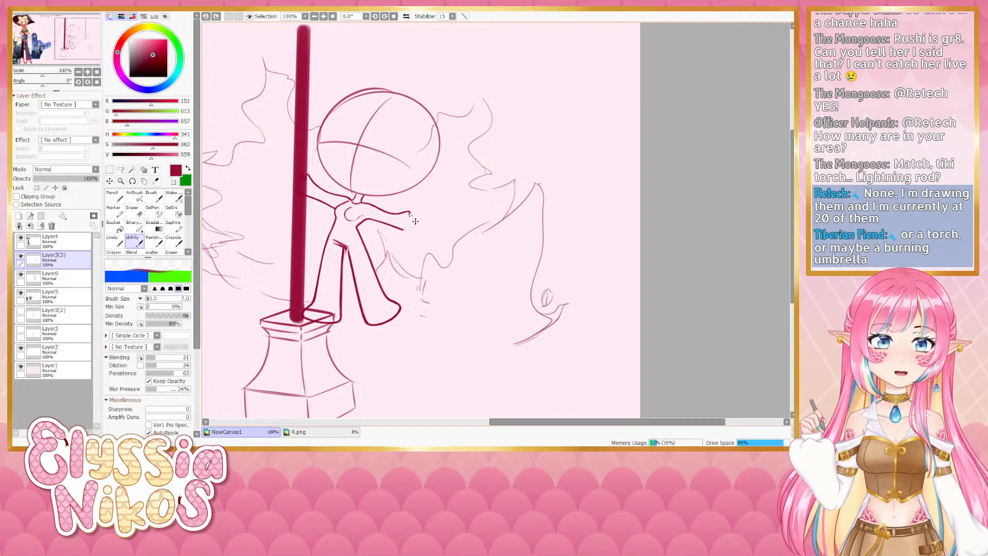
{"action": "left_click_drag", "start_coordinate": [411, 214], "coordinate": [409, 215]}
{"action": "key", "text": "ctrl+z"}
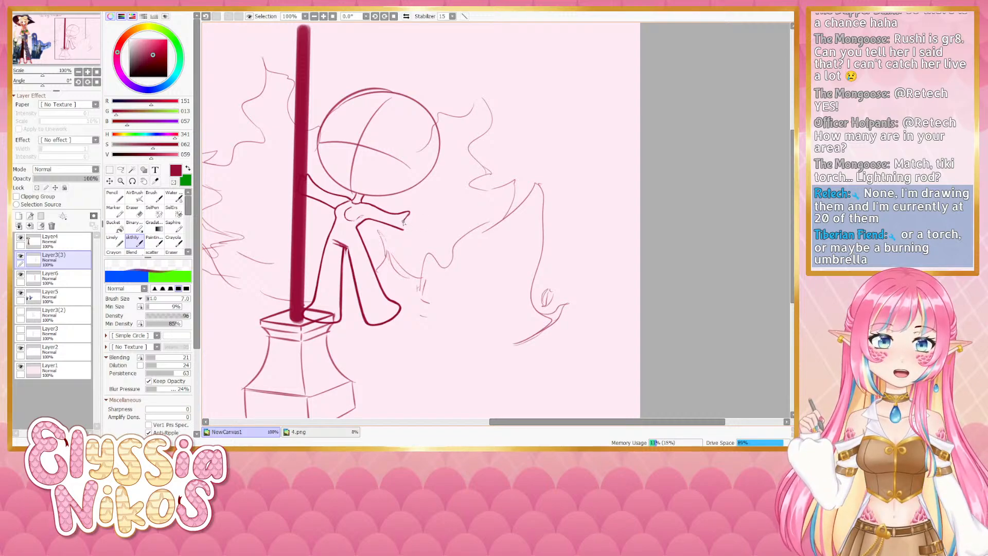
{"action": "key", "text": "ctrl+z"}
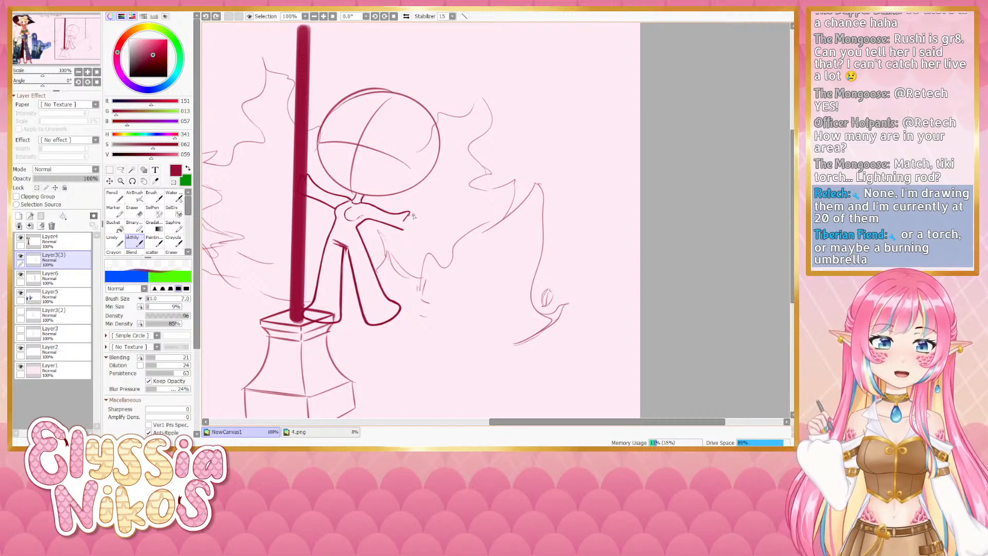
{"action": "key", "text": "ctrl+z"}
Try sketching the wrist edge and first finger lines at the end of the outstretched arm, undoing the rejected strokes
{"action": "left_click_drag", "start_coordinate": [409, 211], "coordinate": [418, 220]}
{"action": "key", "text": "ctrl+z"}
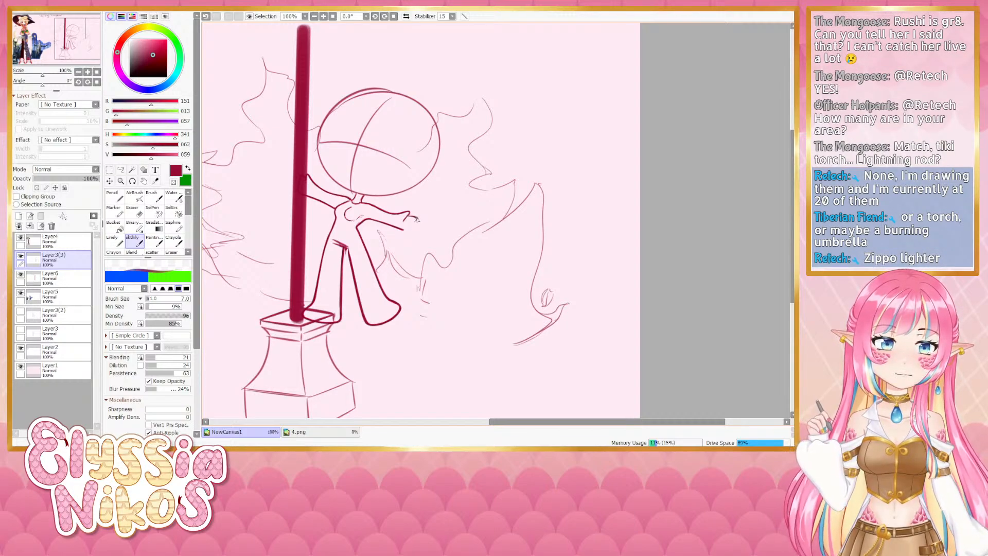
{"action": "key", "text": "ctrl+z"}
{"action": "left_click_drag", "start_coordinate": [413, 217], "coordinate": [405, 228]}
{"action": "key", "text": "ctrl+z"}
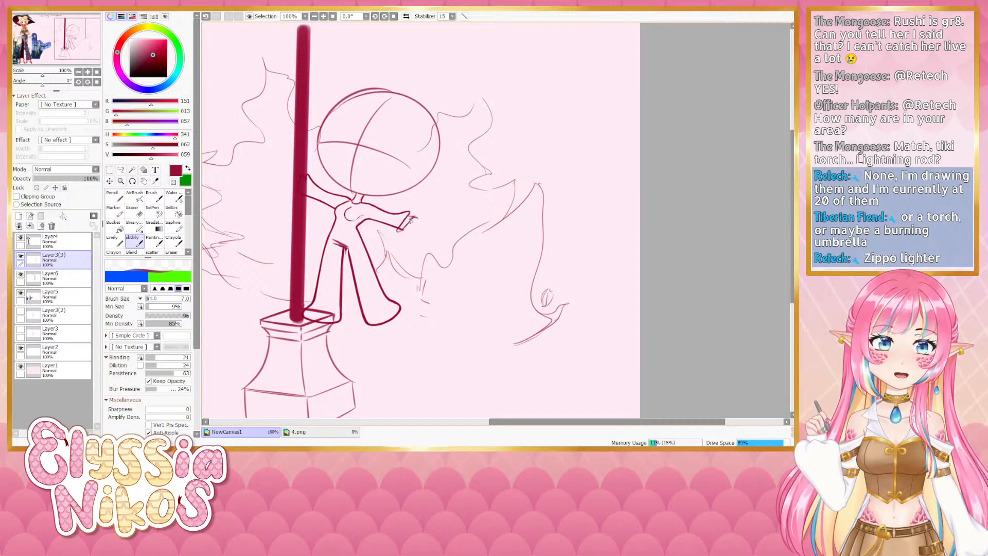
{"action": "key", "text": "ctrl+z"}
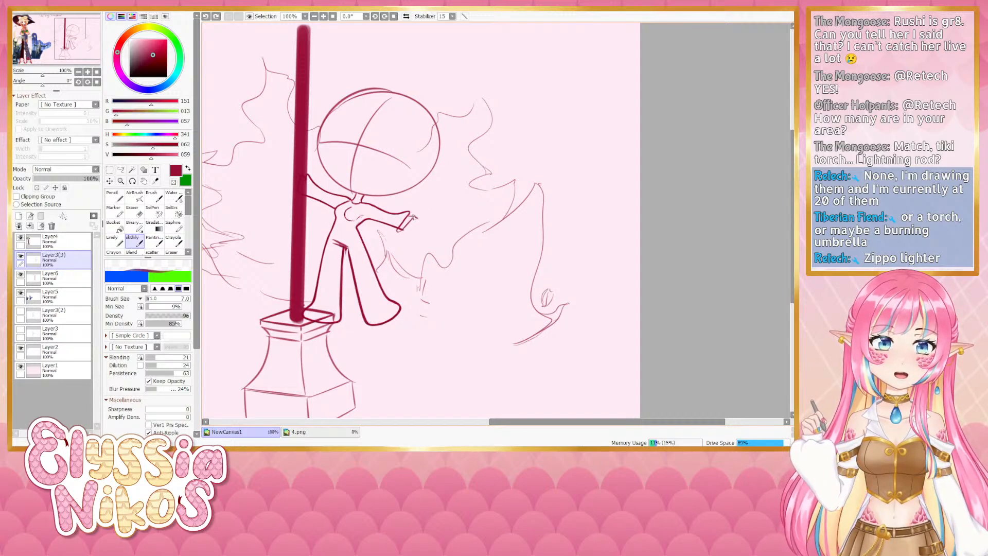
{"action": "left_click_drag", "start_coordinate": [413, 218], "coordinate": [406, 227]}
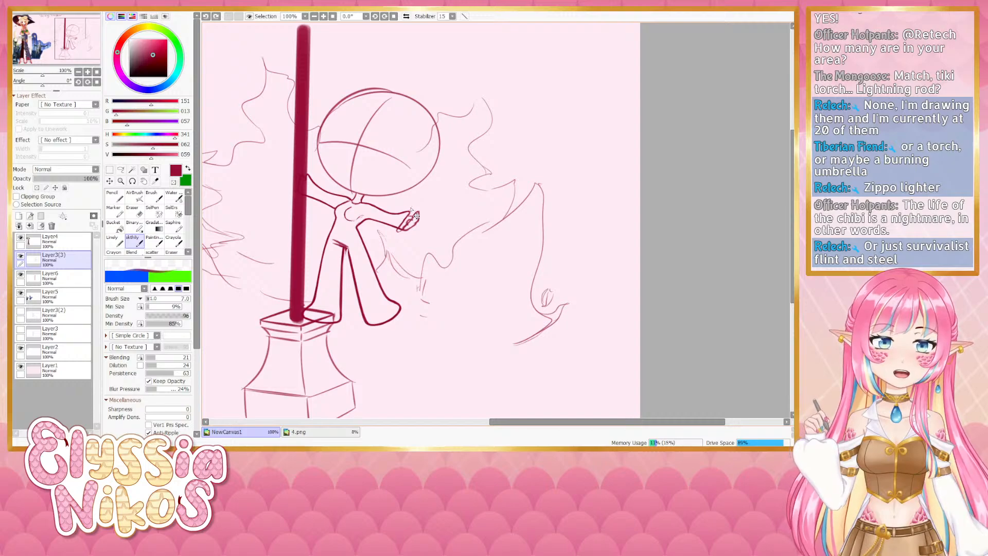
Sketch a closed hand gripping a small flaming torch at the end of the outstretched arm on Layer3(3)
{"action": "key", "text": "ctrl+z"}
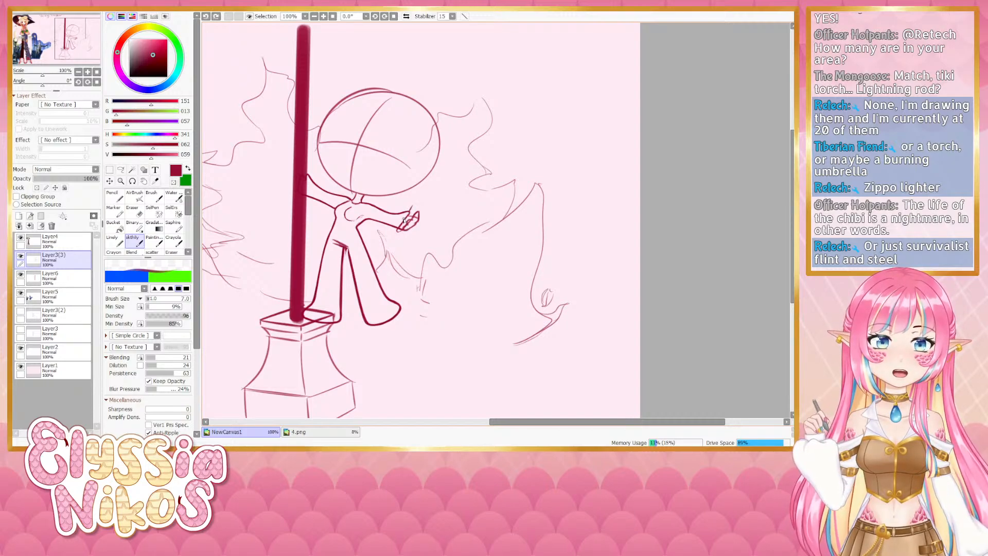
{"action": "left_click_drag", "start_coordinate": [396, 232], "coordinate": [404, 221]}
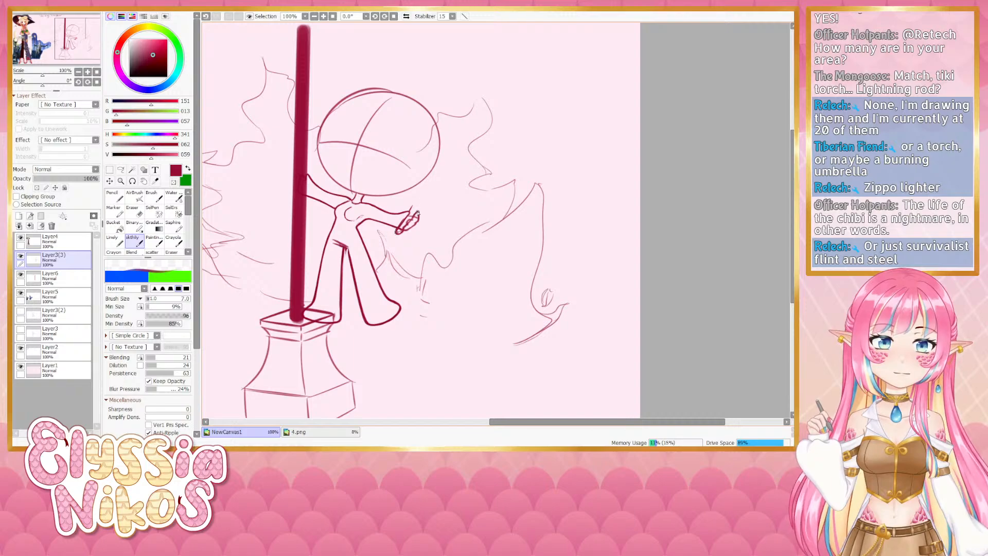
{"action": "key", "text": "ctrl+z"}
{"action": "left_click_drag", "start_coordinate": [412, 221], "coordinate": [420, 209]}
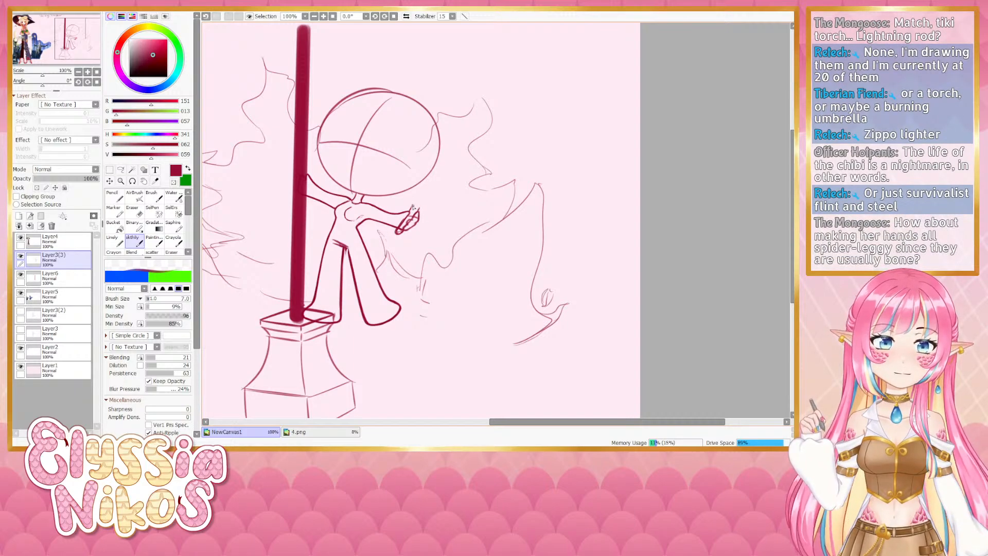
{"action": "key", "text": "ctrl+z"}
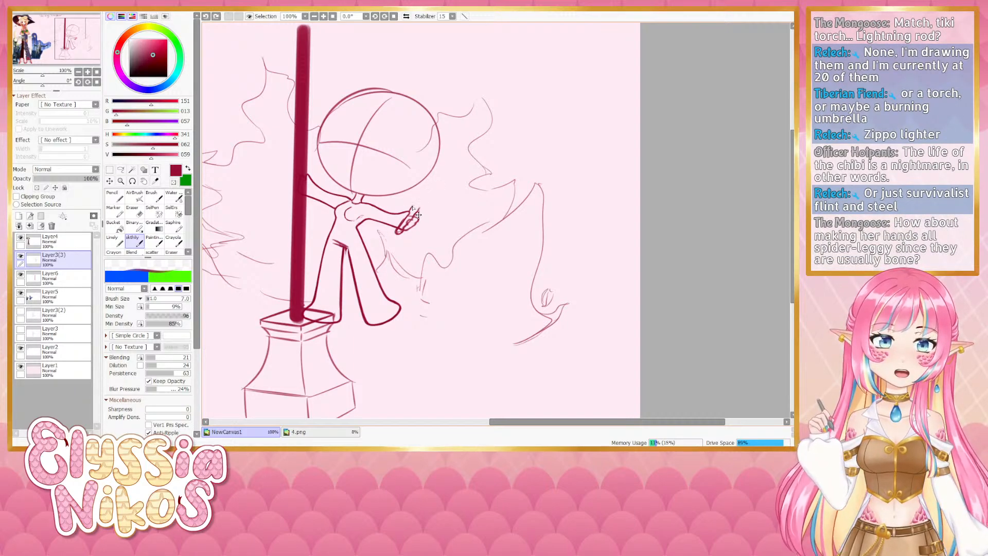
{"action": "left_click_drag", "start_coordinate": [412, 205], "coordinate": [419, 205]}
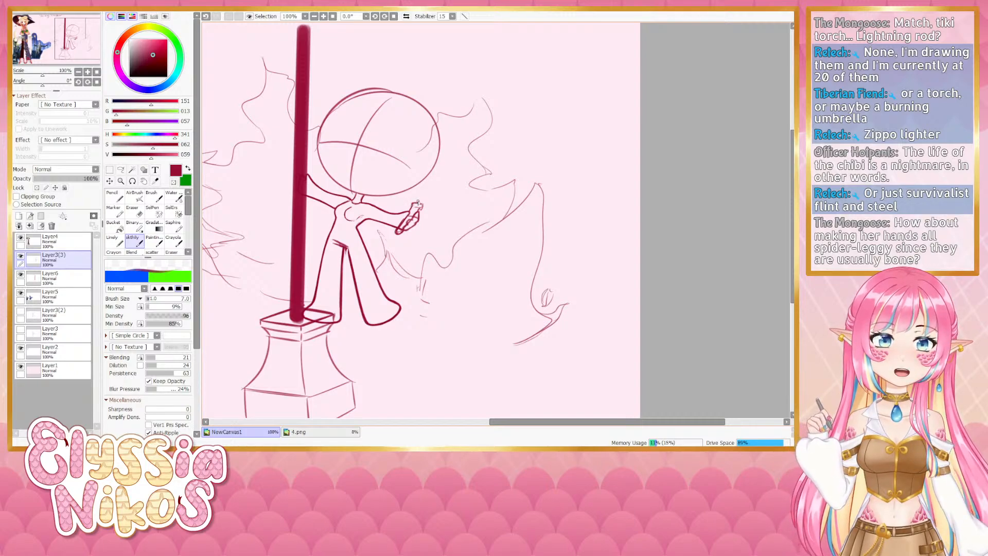
{"action": "mouse_move", "coordinate": [414, 197]}
{"action": "left_mouse_down"}
{"action": "mouse_move", "coordinate": [444, 182]}
{"action": "mouse_move", "coordinate": [643, 178]}
{"action": "mouse_move", "coordinate": [655, 312]}
{"action": "mouse_move", "coordinate": [344, 237]}
{"action": "left_mouse_up"}
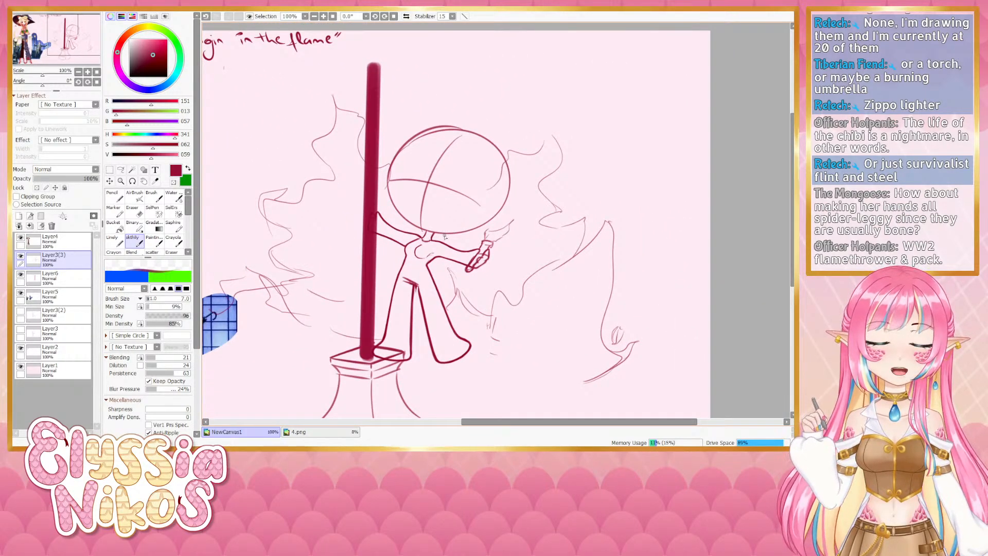
Refine the fingers wrapped around the flaming torch, undoing the strokes that do not fit
{"action": "mouse_move", "coordinate": [238, 242]}
{"action": "left_mouse_down"}
{"action": "mouse_move", "coordinate": [513, 235]}
{"action": "mouse_move", "coordinate": [547, 244]}
{"action": "mouse_move", "coordinate": [269, 193]}
{"action": "mouse_move", "coordinate": [649, 199]}
{"action": "mouse_move", "coordinate": [280, 229]}
{"action": "mouse_move", "coordinate": [650, 226]}
{"action": "mouse_move", "coordinate": [353, 250]}
{"action": "mouse_move", "coordinate": [310, 241]}
{"action": "left_mouse_up"}
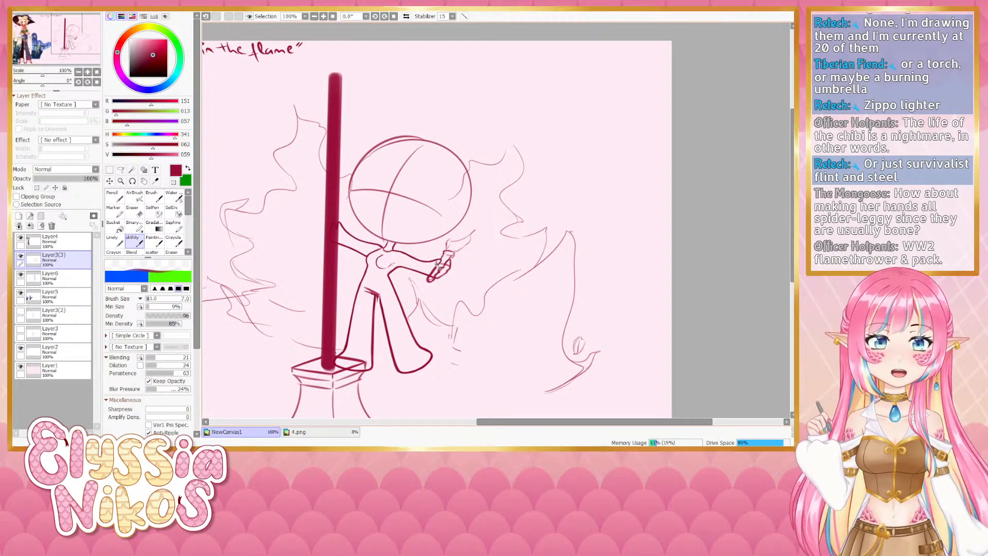
{"action": "mouse_move", "coordinate": [362, 272]}
{"action": "left_mouse_down"}
{"action": "mouse_move", "coordinate": [414, 270]}
{"action": "mouse_move", "coordinate": [670, 189]}
{"action": "mouse_move", "coordinate": [415, 243]}
{"action": "left_mouse_up"}
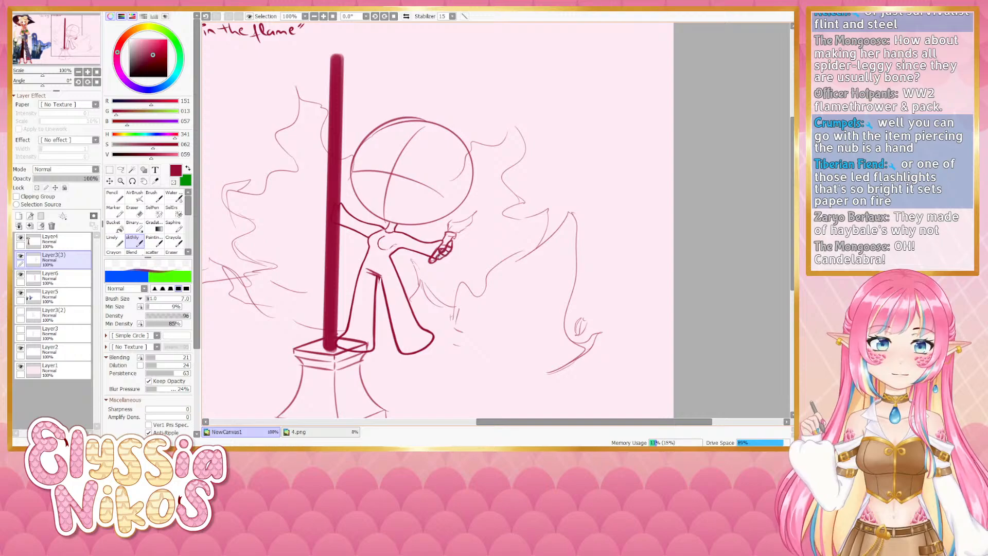
{"action": "mouse_move", "coordinate": [435, 256]}
{"action": "left_mouse_down"}
{"action": "mouse_move", "coordinate": [395, 262]}
{"action": "mouse_move", "coordinate": [502, 212]}
{"action": "mouse_move", "coordinate": [487, 253]}
{"action": "left_mouse_up"}
{"action": "mouse_move", "coordinate": [410, 213]}
{"action": "left_mouse_down"}
{"action": "mouse_move", "coordinate": [625, 198]}
{"action": "mouse_move", "coordinate": [462, 231]}
{"action": "mouse_move", "coordinate": [478, 243]}
{"action": "mouse_move", "coordinate": [465, 243]}
{"action": "left_mouse_up"}
{"action": "key", "text": "ctrl+z"}
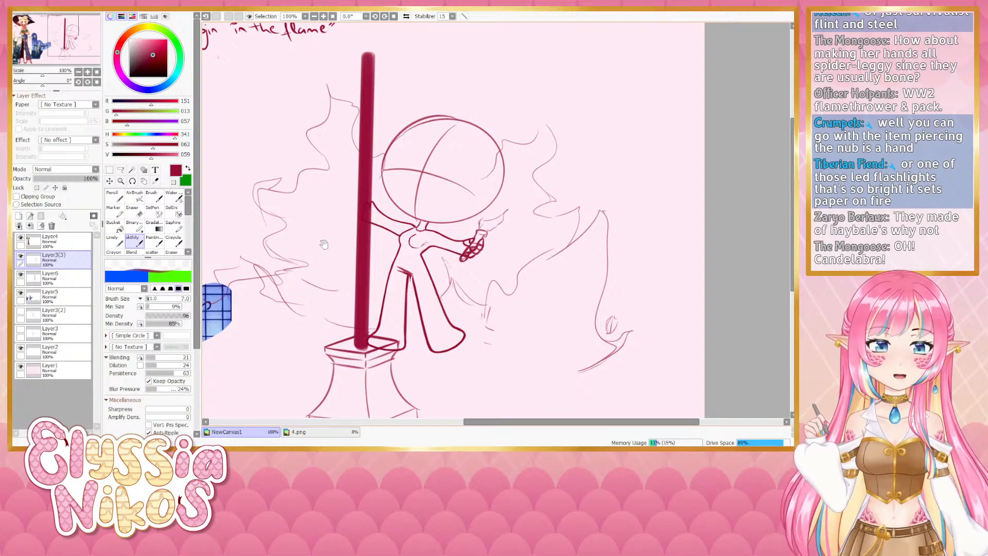
{"action": "left_click_drag", "start_coordinate": [363, 228], "coordinate": [337, 214]}
{"action": "left_click_drag", "start_coordinate": [436, 235], "coordinate": [419, 247]}
{"action": "key", "text": "ctrl+z"}
{"action": "key", "text": "ctrl+z"}
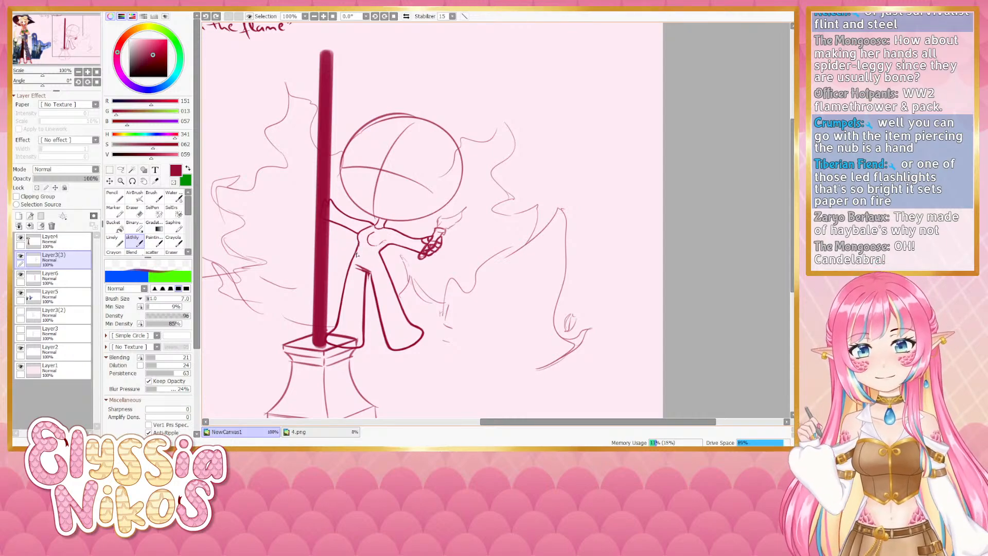
Touch up the torso's outline at the waist with the sketching brush and the Eraser at size 6
{"action": "left_click_drag", "start_coordinate": [358, 249], "coordinate": [350, 266]}
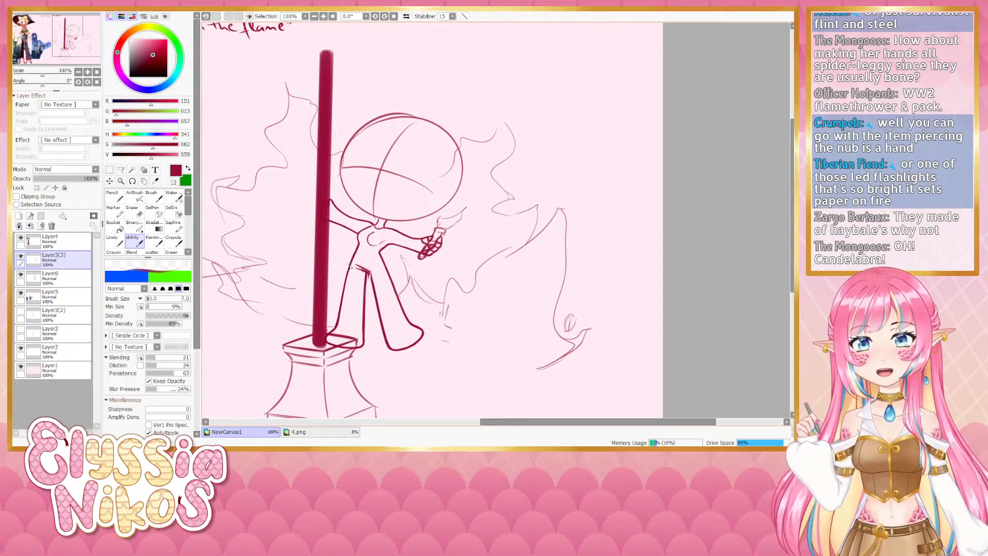
{"action": "key", "text": "e"}
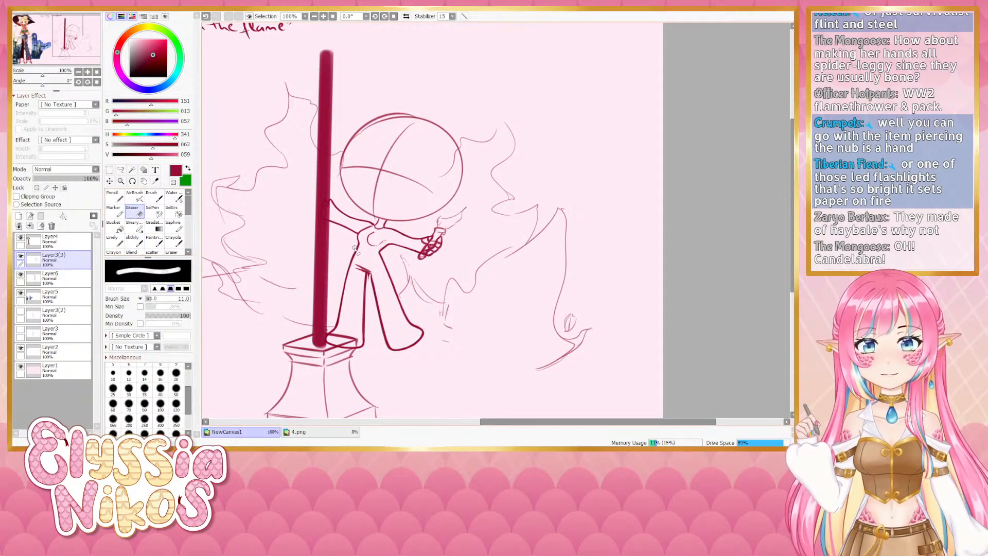
{"action": "left_click_drag", "start_coordinate": [360, 258], "coordinate": [357, 256], "text": "ctrl+alt"}
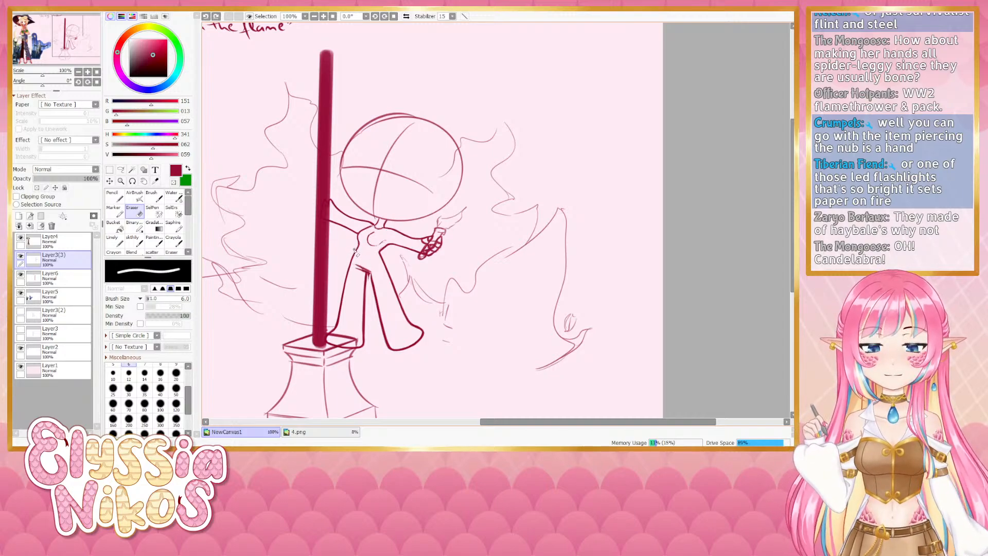
{"action": "left_click", "coordinate": [136, 242]}
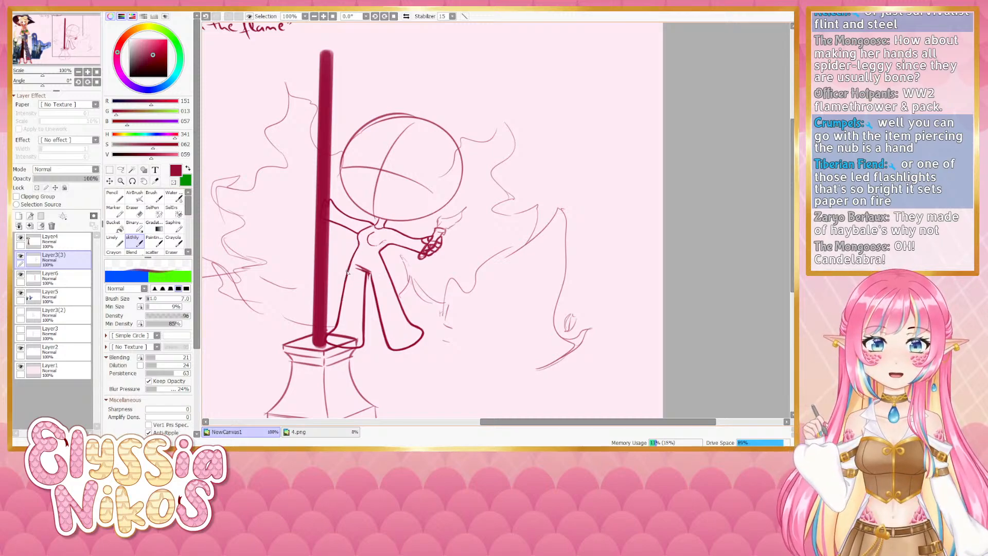
{"action": "key", "text": "e"}
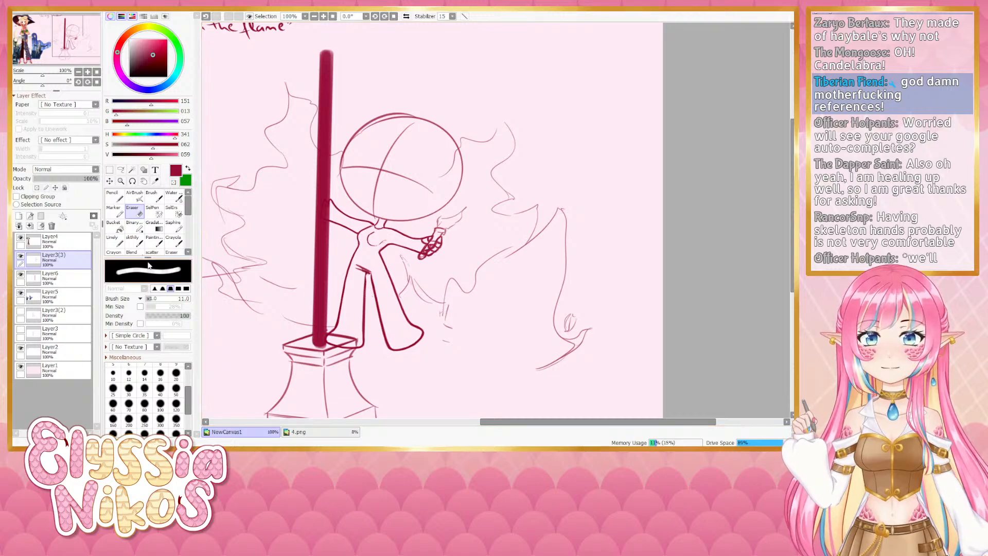
{"action": "left_click", "coordinate": [134, 241]}
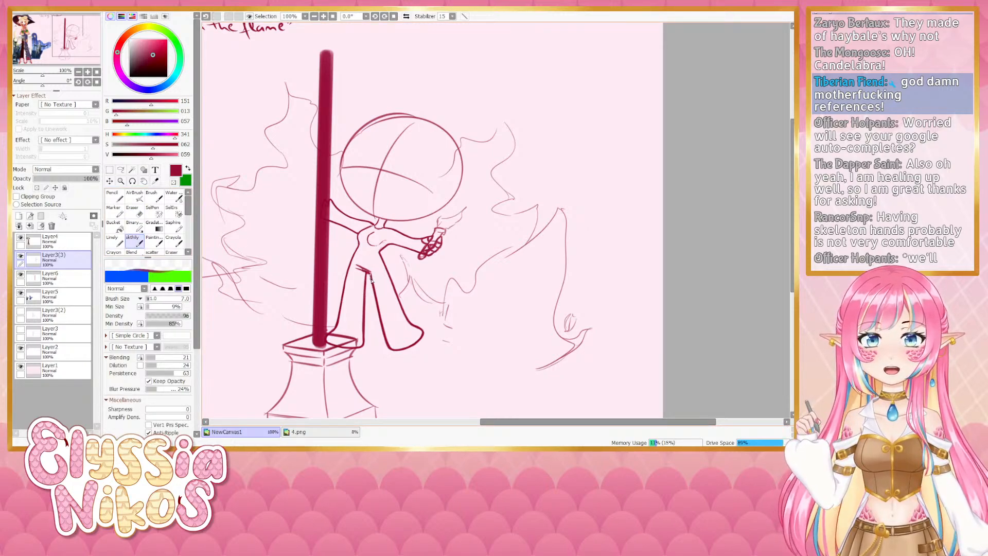
Try erasing part of the gripping hand with the Eraser at size 17, and undo back to the bare outstretched arm with its thumb line
{"action": "left_click_drag", "start_coordinate": [385, 304], "coordinate": [375, 307]}
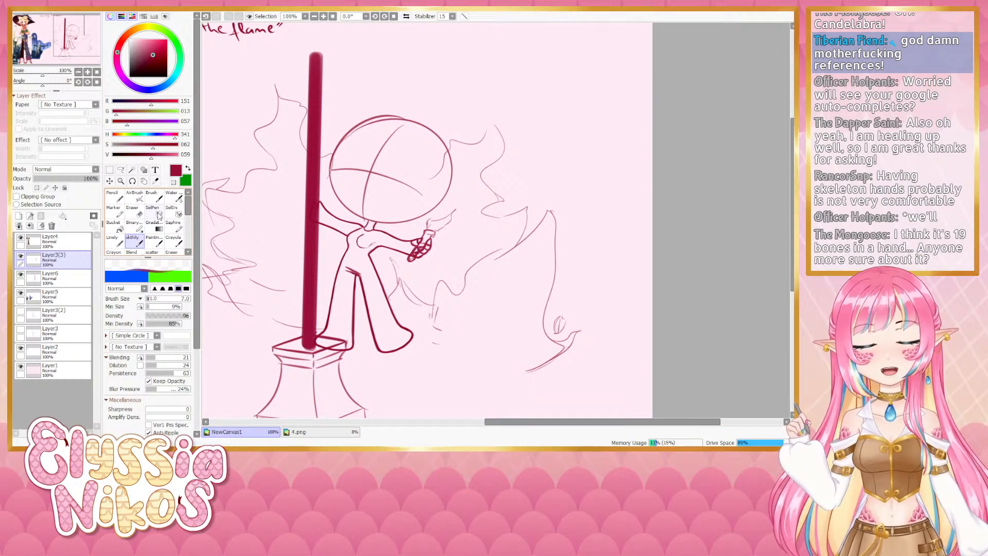
{"action": "mouse_move", "coordinate": [455, 289]}
{"action": "left_mouse_down"}
{"action": "mouse_move", "coordinate": [459, 300]}
{"action": "mouse_move", "coordinate": [454, 283]}
{"action": "left_mouse_up"}
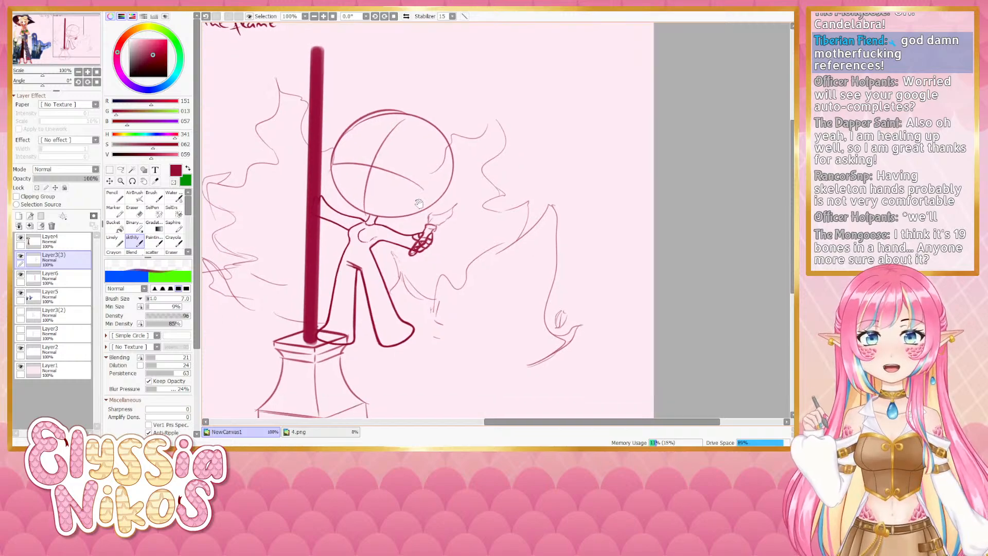
{"action": "left_click_drag", "start_coordinate": [389, 229], "coordinate": [389, 221]}
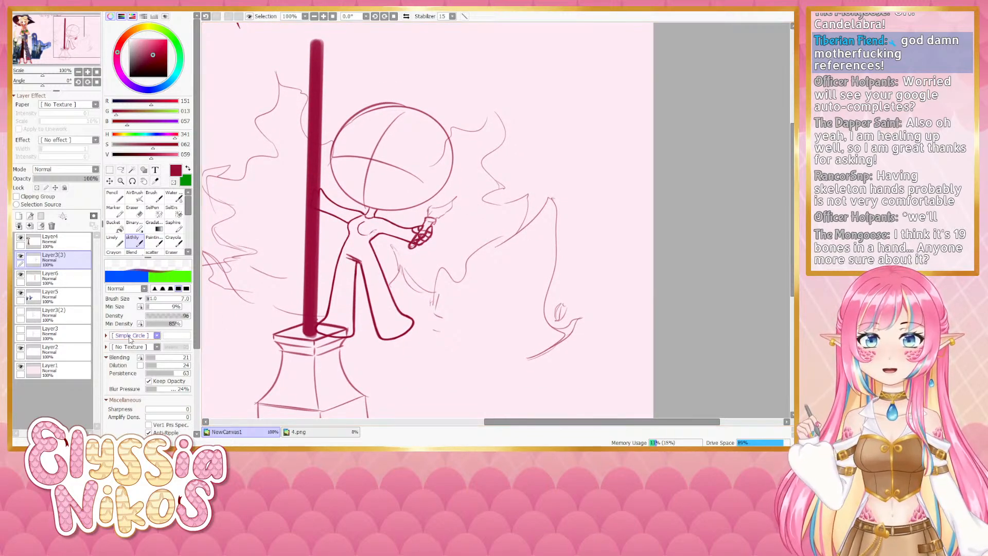
{"action": "key", "text": "e"}
{"action": "left_click_drag", "start_coordinate": [424, 241], "coordinate": [432, 242]}
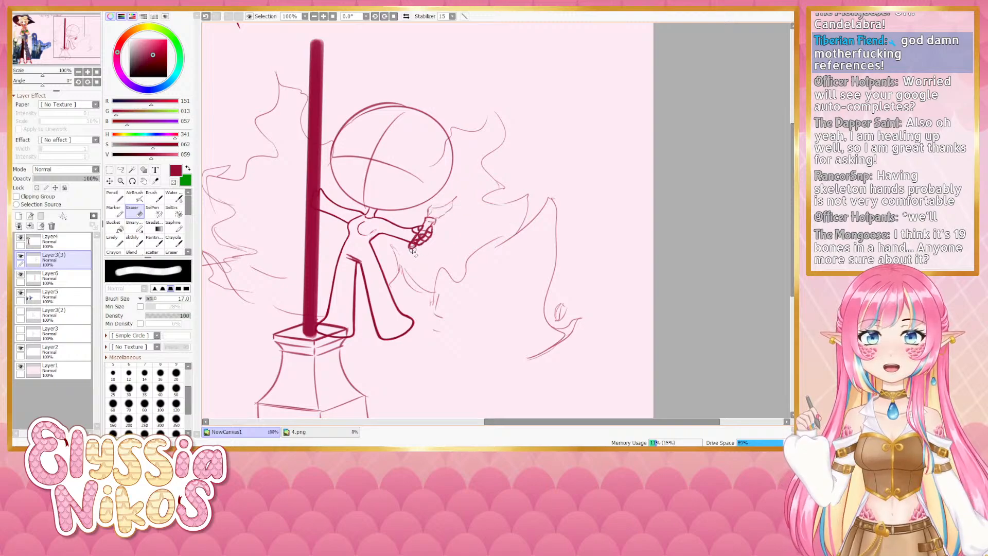
{"action": "key", "text": "ctrl+z"}
{"action": "key", "text": "ctrl+z"}
{"action": "key", "text": "ctrl+z"}
{"action": "key", "text": "ctrl+z"}
{"action": "key", "text": "ctrl+z"}
{"action": "key", "text": "ctrl+z"}
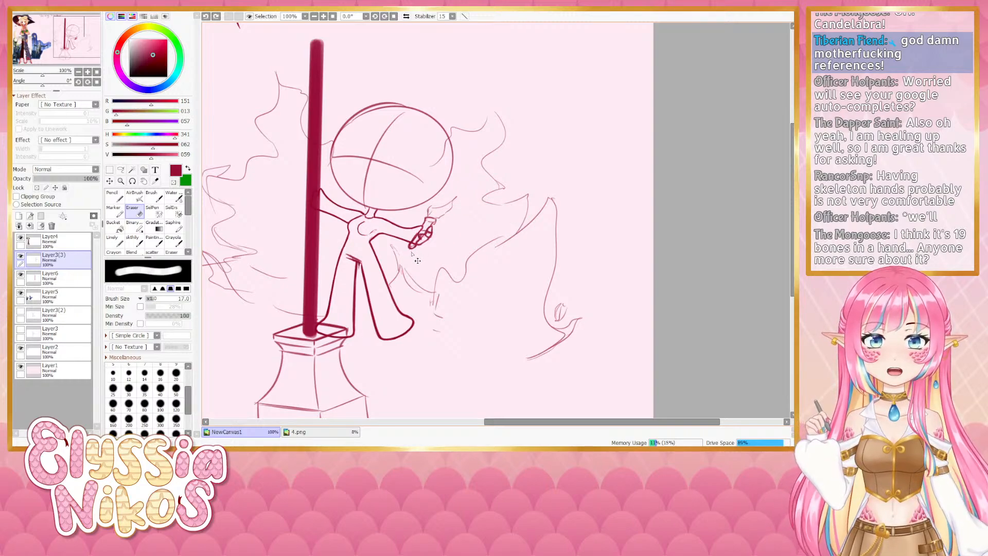
{"action": "key", "text": "ctrl+z"}
{"action": "key", "text": "ctrl+z"}
{"action": "key", "text": "ctrl+z"}
{"action": "key", "text": "ctrl+z"}
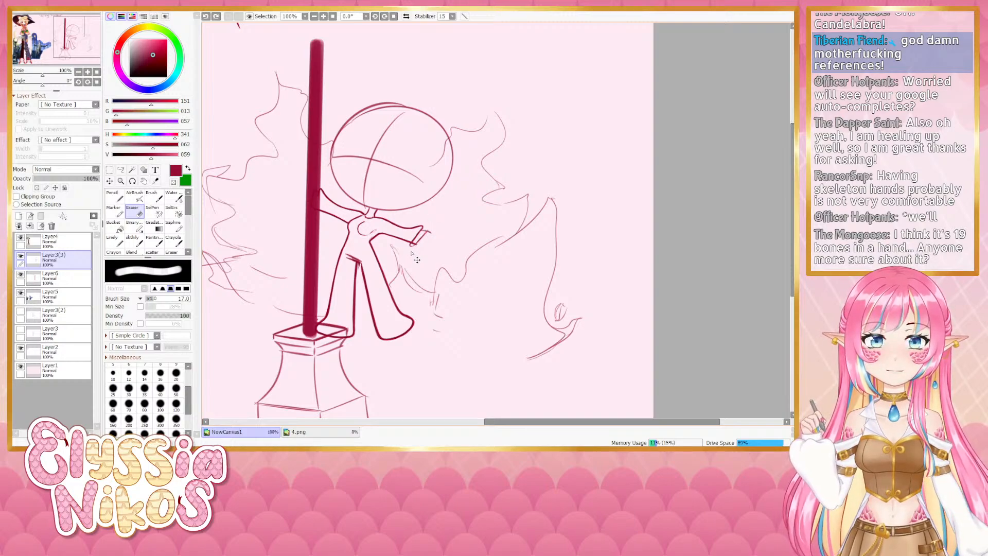
{"action": "key", "text": "ctrl+z"}
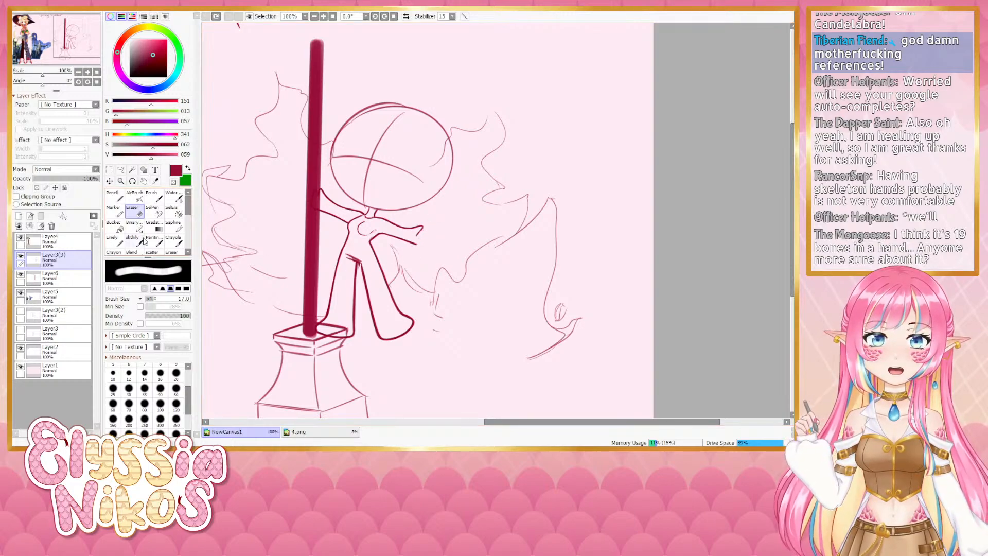
Try extending the outstretched hand's thumb line into fingers with the sketching brush, undoing the strokes
{"action": "left_click", "coordinate": [134, 241]}
{"action": "left_click_drag", "start_coordinate": [421, 228], "coordinate": [431, 234]}
{"action": "key", "text": "ctrl+z"}
{"action": "key", "text": "ctrl+z"}
{"action": "key", "text": "ctrl+z"}
{"action": "key", "text": "ctrl+z"}
Clean the forearm's end with the Eraser at size 17 and sketch an open hand on it with the sketching brush, redoing rejected strokes
{"action": "key", "text": "e"}
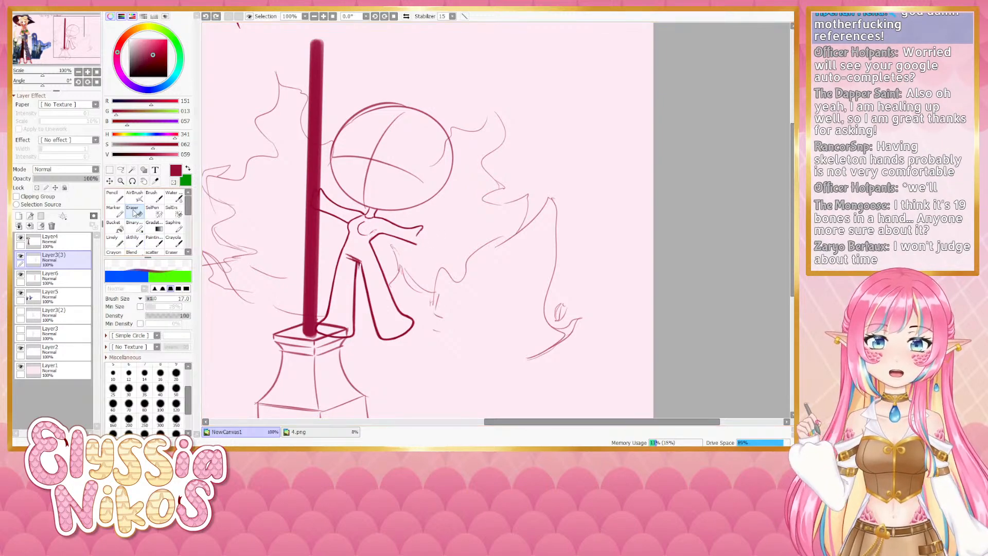
{"action": "left_click_drag", "start_coordinate": [419, 236], "coordinate": [416, 233]}
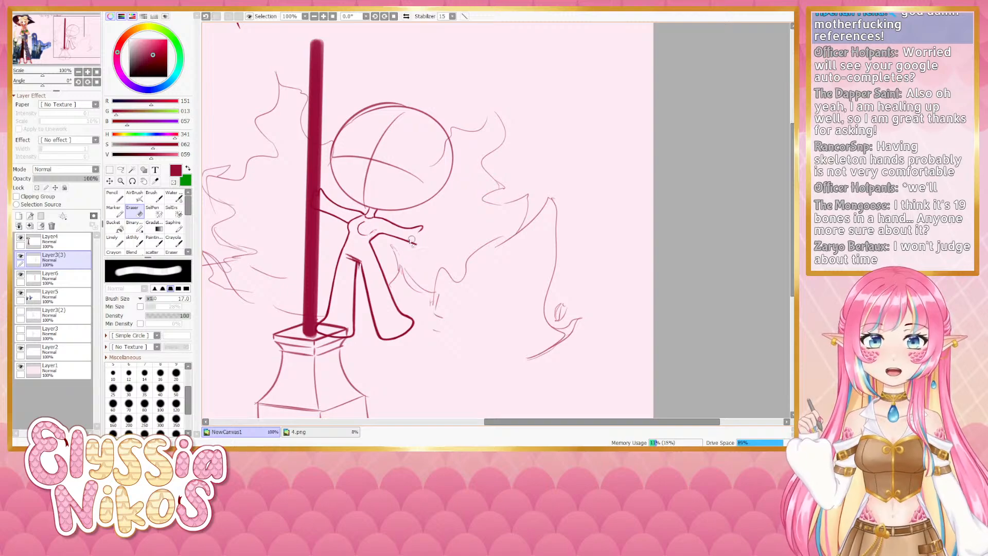
{"action": "left_click", "coordinate": [137, 243]}
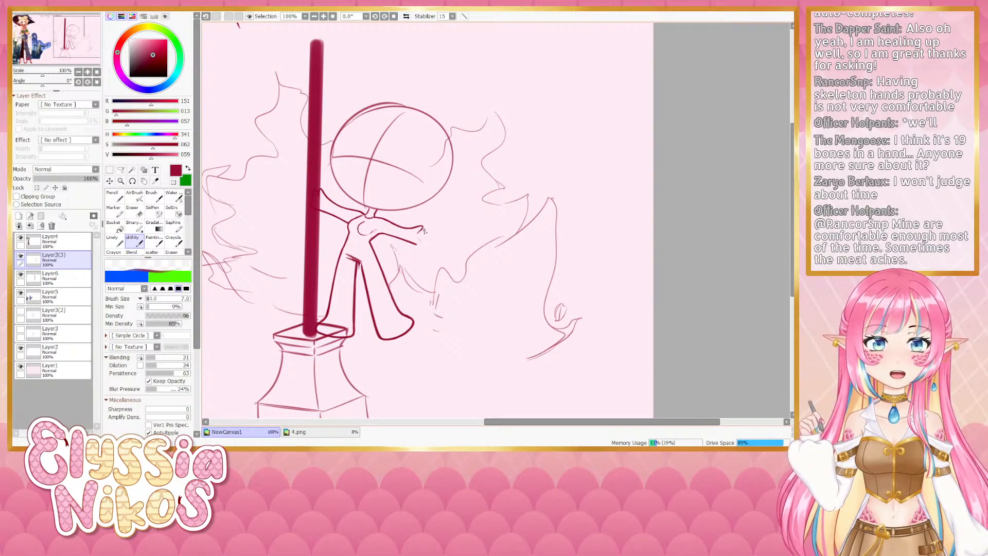
{"action": "key", "text": "ctrl+z"}
{"action": "key", "text": "ctrl+z"}
{"action": "left_click_drag", "start_coordinate": [421, 228], "coordinate": [427, 231]}
{"action": "key", "text": "ctrl+z"}
{"action": "key", "text": "ctrl+z"}
{"action": "key", "text": "ctrl+z"}
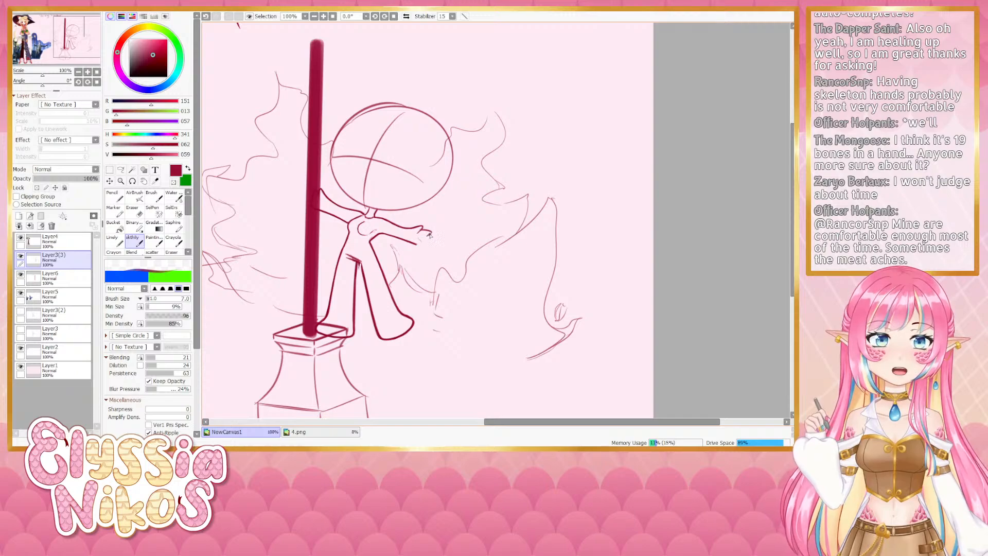
{"action": "key", "text": "ctrl+z"}
{"action": "left_click_drag", "start_coordinate": [422, 230], "coordinate": [429, 232]}
{"action": "key", "text": "ctrl+z"}
{"action": "key", "text": "ctrl+z"}
{"action": "key", "text": "ctrl+z"}
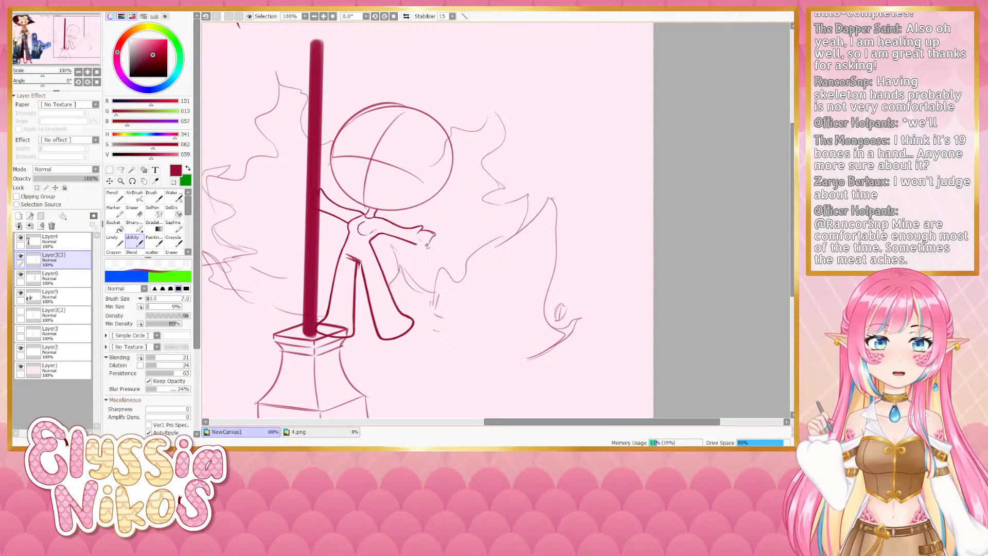
{"action": "key", "text": "ctrl+z"}
Add a new layer above Layer3(3) and set the sketching brush to size 14
{"action": "mouse_move", "coordinate": [415, 243]}
{"action": "left_mouse_down"}
{"action": "mouse_move", "coordinate": [430, 255]}
{"action": "mouse_move", "coordinate": [605, 169]}
{"action": "mouse_move", "coordinate": [720, 164]}
{"action": "mouse_move", "coordinate": [720, 219]}
{"action": "mouse_move", "coordinate": [704, 229]}
{"action": "mouse_move", "coordinate": [510, 275]}
{"action": "left_mouse_up"}
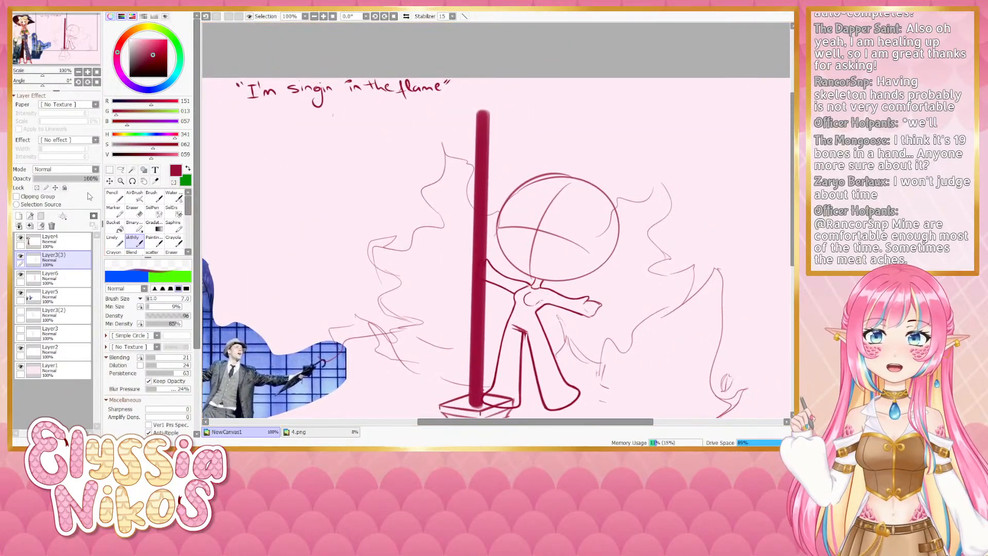
{"action": "left_click", "coordinate": [19, 216]}
{"action": "mouse_move", "coordinate": [289, 306]}
{"action": "left_mouse_down"}
{"action": "mouse_move", "coordinate": [500, 304]}
{"action": "mouse_move", "coordinate": [248, 291]}
{"action": "left_mouse_up"}
{"action": "mouse_move", "coordinate": [443, 211]}
{"action": "left_mouse_down"}
{"action": "mouse_move", "coordinate": [414, 206]}
{"action": "mouse_move", "coordinate": [389, 221]}
{"action": "left_mouse_up"}
{"action": "mouse_move", "coordinate": [402, 203]}
{"action": "left_mouse_down"}
{"action": "mouse_move", "coordinate": [392, 203]}
{"action": "mouse_move", "coordinate": [569, 186]}
{"action": "mouse_move", "coordinate": [275, 187]}
{"action": "left_mouse_up"}
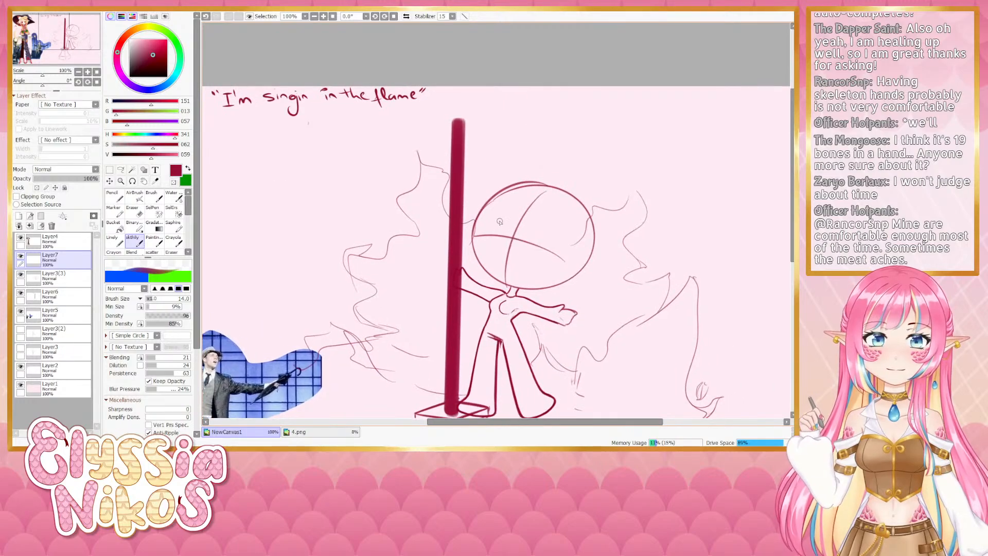
Sketch the arched upper lid and short lower line of the eye nearest the post, redoing rejected strokes
{"action": "mouse_move", "coordinate": [500, 221]}
{"action": "left_mouse_down"}
{"action": "mouse_move", "coordinate": [489, 212]}
{"action": "mouse_move", "coordinate": [482, 219]}
{"action": "mouse_move", "coordinate": [493, 210]}
{"action": "mouse_move", "coordinate": [478, 217]}
{"action": "mouse_move", "coordinate": [495, 257]}
{"action": "mouse_move", "coordinate": [616, 269]}
{"action": "left_mouse_up"}
{"action": "key", "text": "ctrl+z"}
{"action": "key", "text": "ctrl+z"}
{"action": "key", "text": "ctrl+z"}
{"action": "key", "text": "ctrl+z"}
{"action": "key", "text": "ctrl+z"}
{"action": "key", "text": "ctrl+z"}
{"action": "key", "text": "ctrl+z"}
{"action": "key", "text": "ctrl+z"}
{"action": "key", "text": "ctrl+z"}
{"action": "key", "text": "ctrl+z"}
{"action": "key", "text": "ctrl+z"}
{"action": "key", "text": "ctrl+z"}
Sketch a nose dot and a small curved smiling mouth on the face
{"action": "mouse_move", "coordinate": [506, 246]}
{"action": "left_mouse_down"}
{"action": "mouse_move", "coordinate": [602, 249]}
{"action": "mouse_move", "coordinate": [432, 219]}
{"action": "left_mouse_up"}
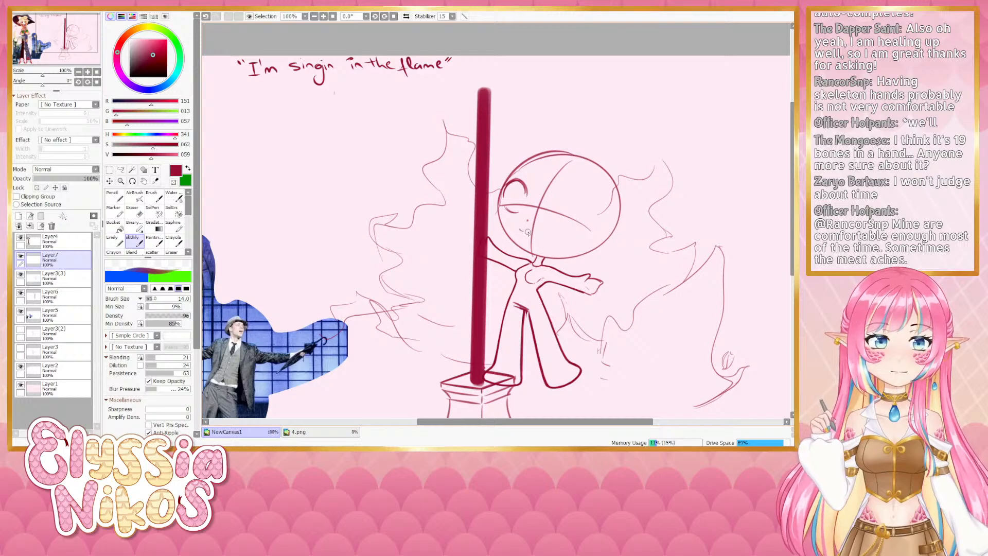
{"action": "left_click_drag", "start_coordinate": [525, 232], "coordinate": [550, 232]}
{"action": "key", "text": "ctrl+z"}
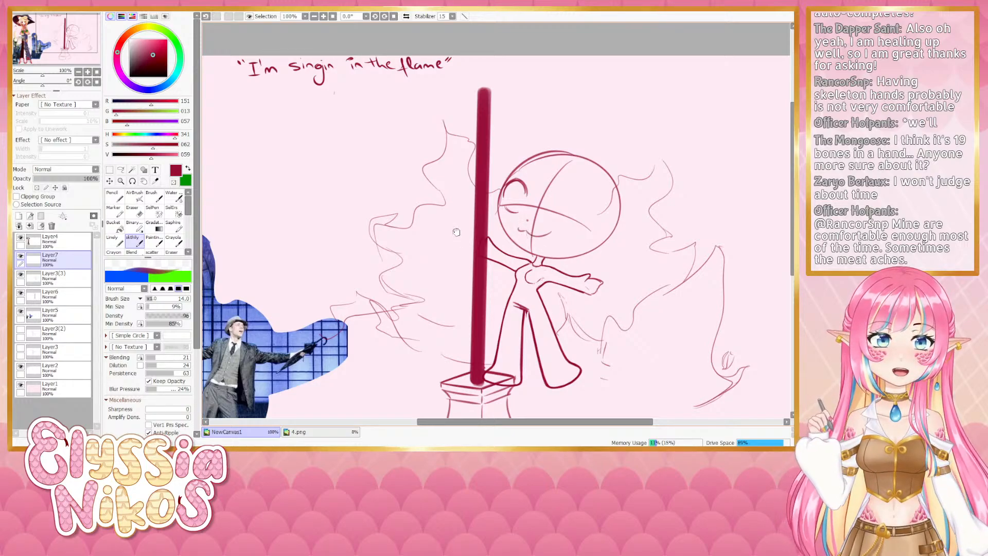
Strengthen the upper arch of the eye nearest the post with the sketching brush, redoing rejected strokes
{"action": "mouse_move", "coordinate": [456, 233]}
{"action": "left_mouse_down"}
{"action": "mouse_move", "coordinate": [689, 210]}
{"action": "mouse_move", "coordinate": [471, 247]}
{"action": "mouse_move", "coordinate": [355, 230]}
{"action": "mouse_move", "coordinate": [441, 233]}
{"action": "mouse_move", "coordinate": [410, 247]}
{"action": "mouse_move", "coordinate": [414, 230]}
{"action": "mouse_move", "coordinate": [436, 232]}
{"action": "left_mouse_up"}
{"action": "key", "text": "ctrl+z"}
{"action": "key", "text": "ctrl+z"}
{"action": "key", "text": "ctrl+z"}
{"action": "key", "text": "ctrl+z"}
{"action": "key", "text": "ctrl+z"}
{"action": "key", "text": "ctrl+z"}
{"action": "key", "text": "ctrl+z"}
{"action": "key", "text": "ctrl+z"}
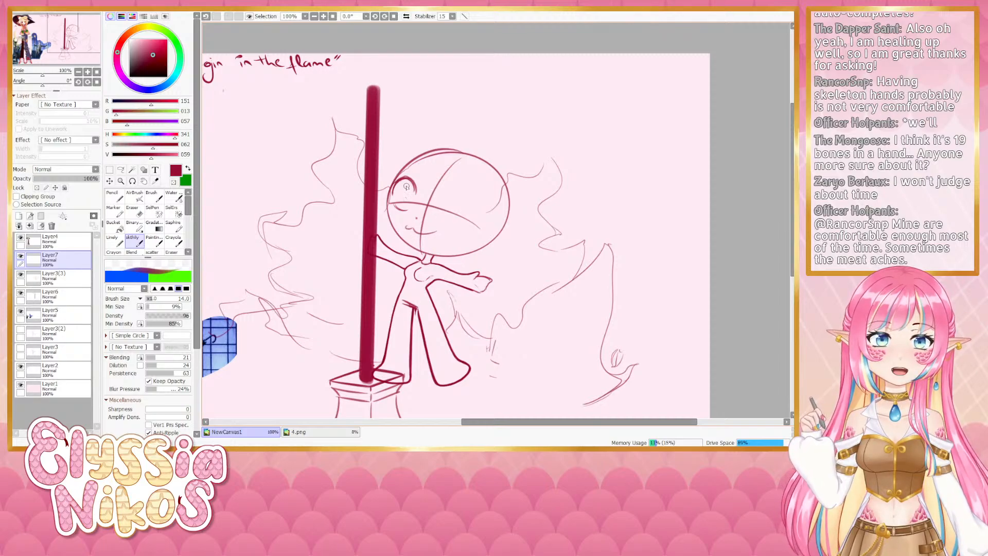
Try a small iris ring in the eye nearest the post and a matching arch for the other eye
{"action": "mouse_move", "coordinate": [407, 187]}
{"action": "left_mouse_down"}
{"action": "mouse_move", "coordinate": [412, 203]}
{"action": "mouse_move", "coordinate": [399, 205]}
{"action": "mouse_move", "coordinate": [463, 202]}
{"action": "mouse_move", "coordinate": [474, 214]}
{"action": "left_mouse_up"}
{"action": "key", "text": "ctrl+z"}
{"action": "key", "text": "ctrl+z"}
{"action": "key", "text": "ctrl+z"}
{"action": "key", "text": "ctrl+z"}
{"action": "key", "text": "ctrl+z"}
{"action": "key", "text": "ctrl+z"}
{"action": "key", "text": "ctrl+z"}
{"action": "key", "text": "ctrl+z"}
{"action": "key", "text": "ctrl+z"}
{"action": "key", "text": "ctrl+z"}
{"action": "key", "text": "ctrl+z"}
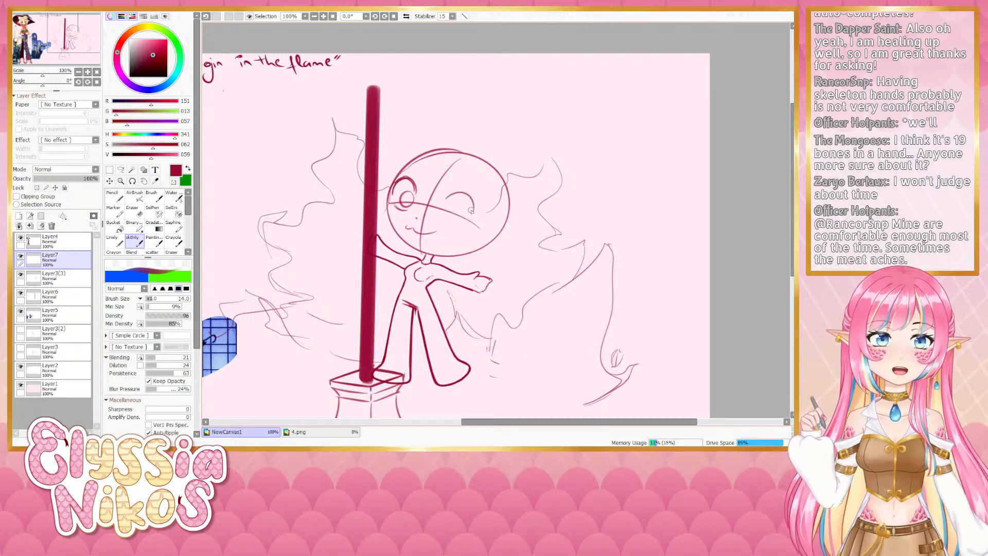
{"action": "key", "text": "ctrl+z"}
{"action": "key", "text": "ctrl+z"}
Sketch a larger round iris inside the eye nearest the post, redoing rejected strokes
{"action": "mouse_move", "coordinate": [399, 189]}
{"action": "left_mouse_down"}
{"action": "mouse_move", "coordinate": [412, 189]}
{"action": "mouse_move", "coordinate": [407, 207]}
{"action": "mouse_move", "coordinate": [411, 197]}
{"action": "mouse_move", "coordinate": [396, 197]}
{"action": "mouse_move", "coordinate": [407, 206]}
{"action": "left_mouse_up"}
{"action": "key", "text": "ctrl+z"}
{"action": "key", "text": "ctrl+z"}
{"action": "key", "text": "ctrl+z"}
{"action": "key", "text": "ctrl+z"}
{"action": "key", "text": "ctrl+z"}
{"action": "key", "text": "ctrl+z"}
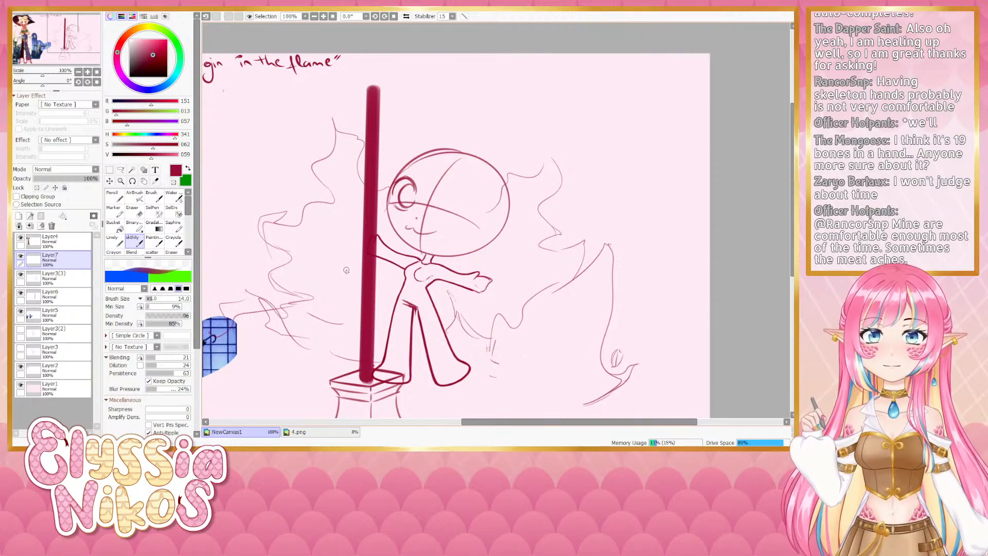
Try sketching the arched upper lid of the eye farther from the post with the sketching brush
{"action": "left_click_drag", "start_coordinate": [440, 203], "coordinate": [460, 195]}
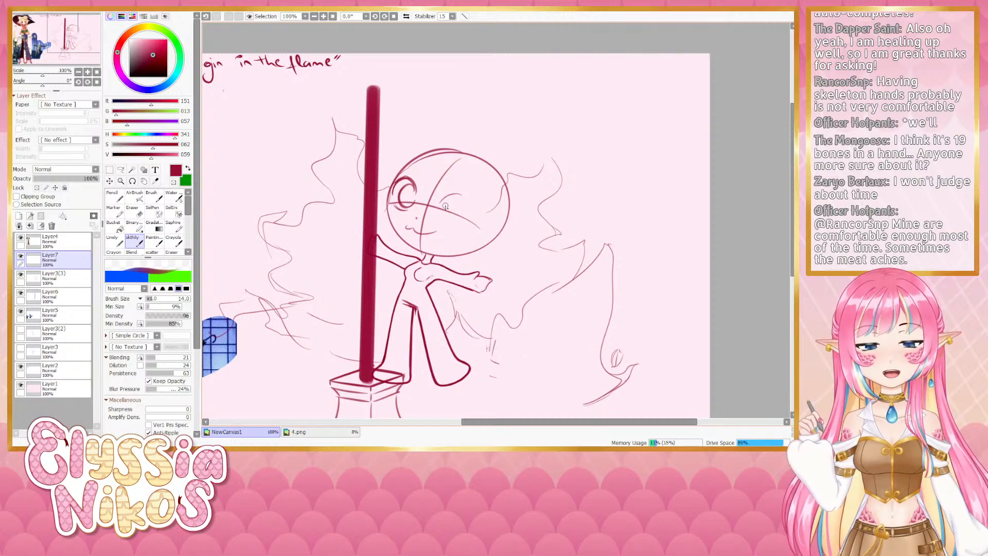
{"action": "left_click_drag", "start_coordinate": [445, 206], "coordinate": [440, 195]}
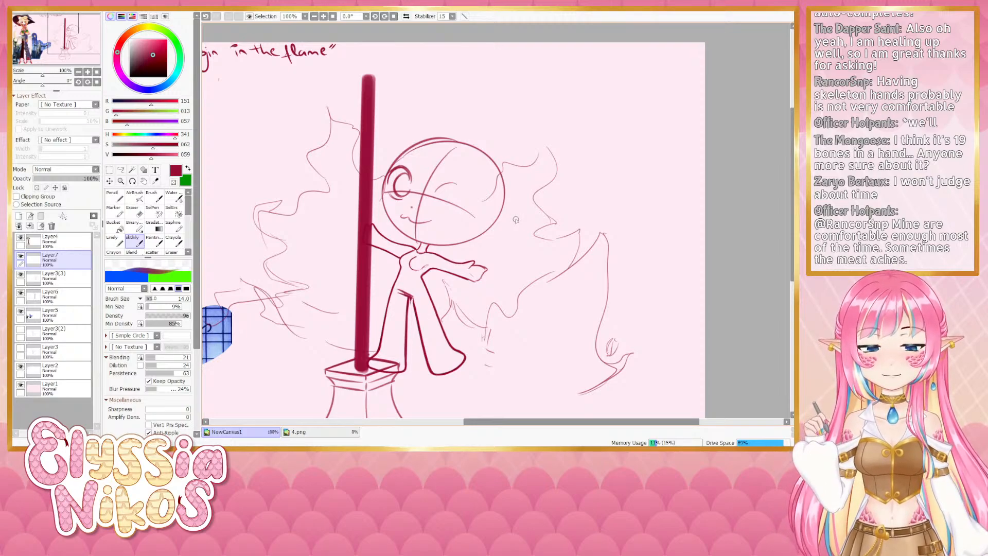
{"action": "mouse_move", "coordinate": [441, 195]}
{"action": "left_mouse_down"}
{"action": "mouse_move", "coordinate": [427, 190]}
{"action": "mouse_move", "coordinate": [456, 195]}
{"action": "left_mouse_up"}
{"action": "key", "text": "ctrl+z"}
{"action": "key", "text": "ctrl+z"}
{"action": "key", "text": "ctrl+z"}
{"action": "key", "text": "ctrl+z"}
{"action": "key", "text": "ctrl+z"}
{"action": "key", "text": "ctrl+z"}
{"action": "key", "text": "ctrl+z"}
{"action": "key", "text": "ctrl+z"}
{"action": "key", "text": "ctrl+z"}
{"action": "key", "text": "ctrl+z"}
{"action": "key", "text": "ctrl+z"}
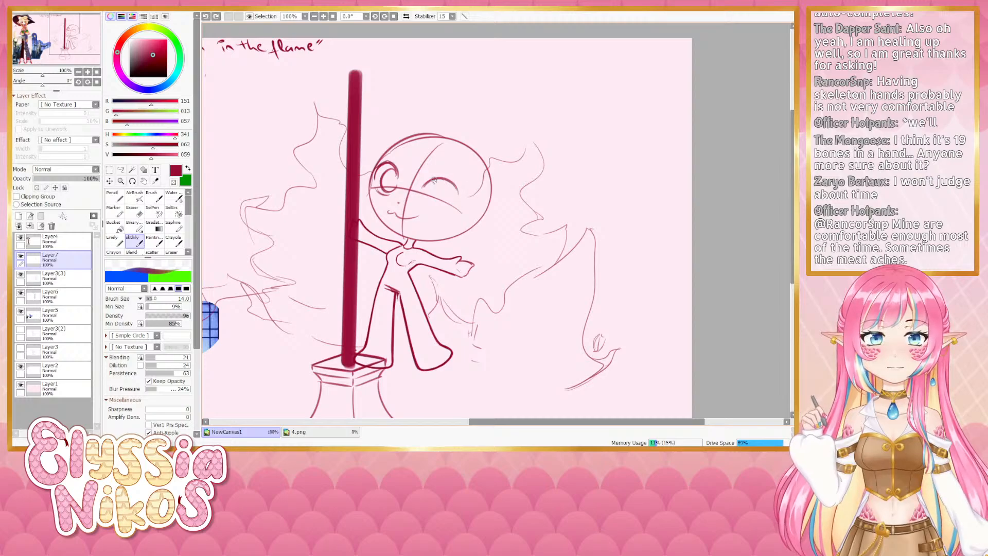
Erase the arch of the eye farther from the post with the Eraser at size 17, and return to the sketching brush
{"action": "key", "text": "e"}
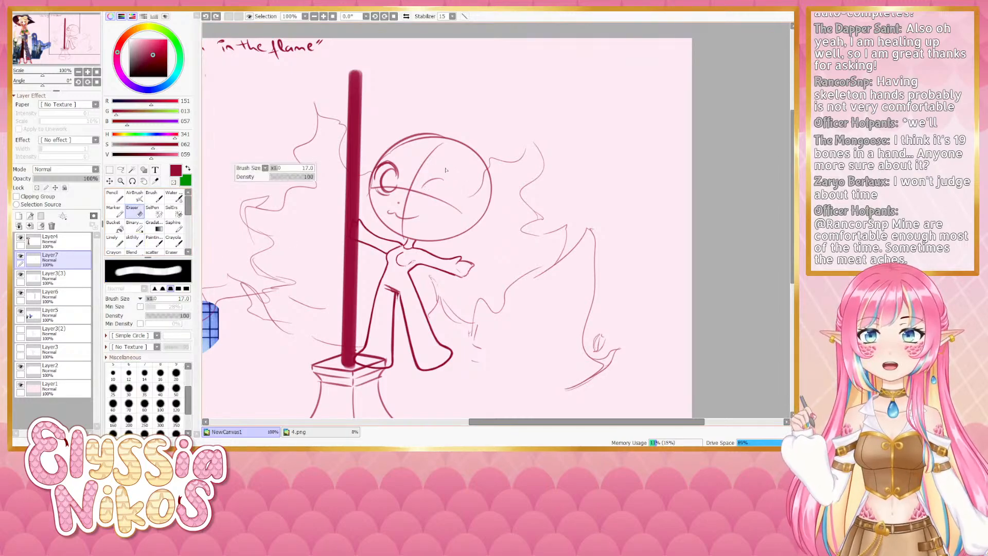
{"action": "left_click", "coordinate": [443, 177]}
{"action": "left_click", "coordinate": [134, 238]}
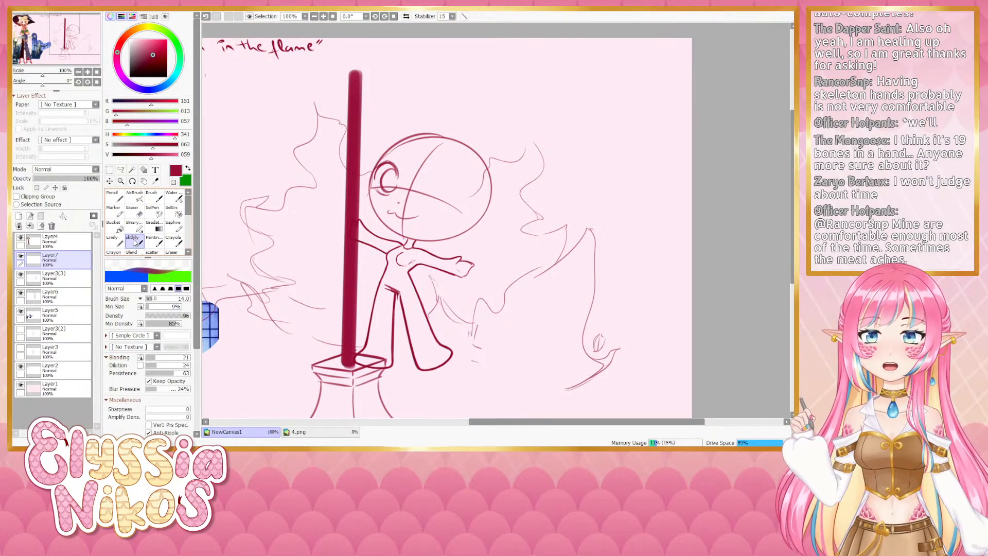
Try redrawing the farther eye's upper arch with the sketching brush at size 9
{"action": "mouse_move", "coordinate": [427, 190]}
{"action": "left_mouse_down"}
{"action": "mouse_move", "coordinate": [412, 193]}
{"action": "mouse_move", "coordinate": [446, 195]}
{"action": "mouse_move", "coordinate": [423, 184]}
{"action": "mouse_move", "coordinate": [444, 191]}
{"action": "left_mouse_up"}
{"action": "key", "text": "ctrl+alt"}
{"action": "key", "text": "ctrl+z"}
{"action": "key", "text": "ctrl+z"}
{"action": "key", "text": "ctrl+alt"}
{"action": "key", "text": "ctrl+z"}
{"action": "key", "text": "ctrl+z"}
{"action": "key", "text": "ctrl+z"}
{"action": "key", "text": "ctrl+z"}
{"action": "key", "text": "ctrl+z"}
{"action": "key", "text": "ctrl+z"}
{"action": "key", "text": "ctrl+z"}
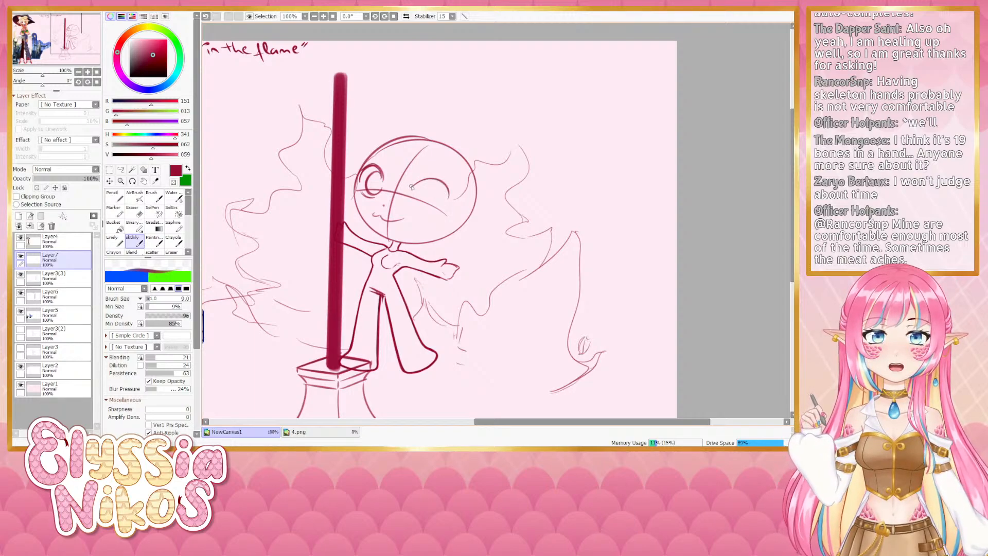
Try a bolder upper arch with a curved lower lid for the farther eye, using a larger sketching brush
{"action": "key", "text": "bracketright"}
{"action": "key", "text": "bracketright"}
{"action": "key", "text": "bracketright"}
{"action": "key", "text": "ctrl+z"}
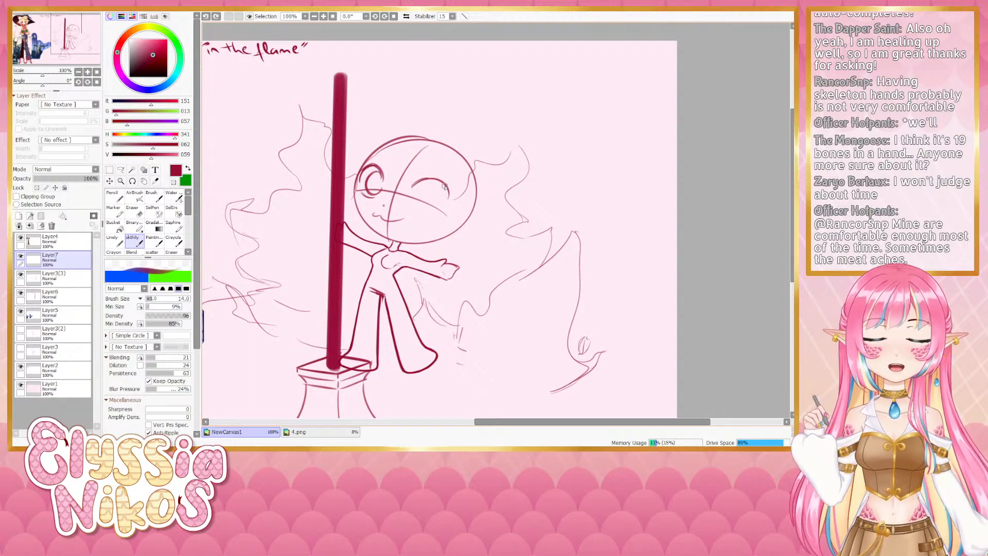
{"action": "key", "text": "ctrl+z"}
{"action": "mouse_move", "coordinate": [445, 186]}
{"action": "left_mouse_down"}
{"action": "mouse_move", "coordinate": [449, 198]}
{"action": "mouse_move", "coordinate": [420, 211]}
{"action": "mouse_move", "coordinate": [434, 210]}
{"action": "left_mouse_up"}
{"action": "key", "text": "ctrl+z"}
{"action": "key", "text": "ctrl+z"}
{"action": "key", "text": "ctrl+z"}
{"action": "key", "text": "ctrl+z"}
{"action": "key", "text": "ctrl+z"}
{"action": "key", "text": "ctrl+z"}
{"action": "key", "text": "ctrl+z"}
{"action": "key", "text": "ctrl+z"}
{"action": "key", "text": "ctrl+z"}
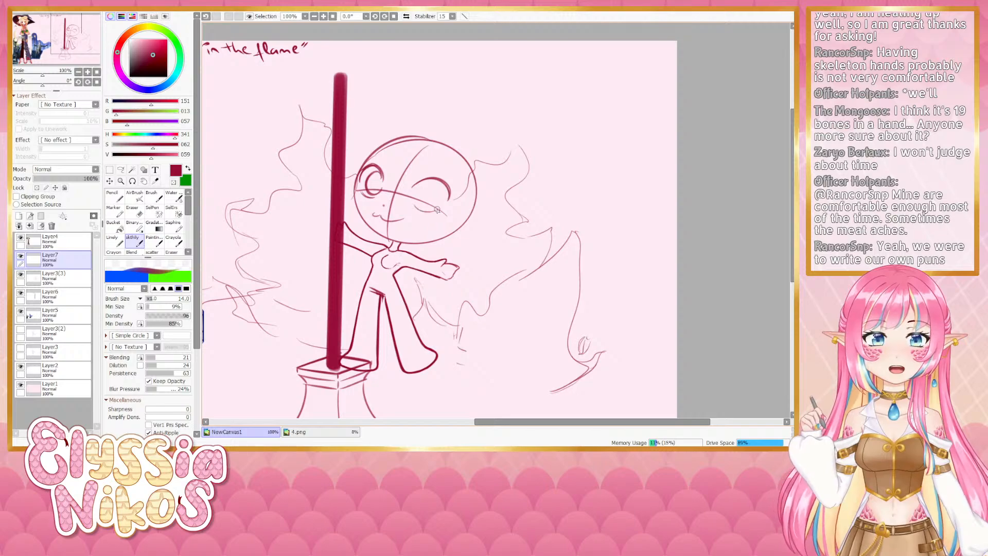
Trim the farther eye's lines with the Eraser and try iris strokes in it with the sketching brush at size 15
{"action": "left_click", "coordinate": [135, 211]}
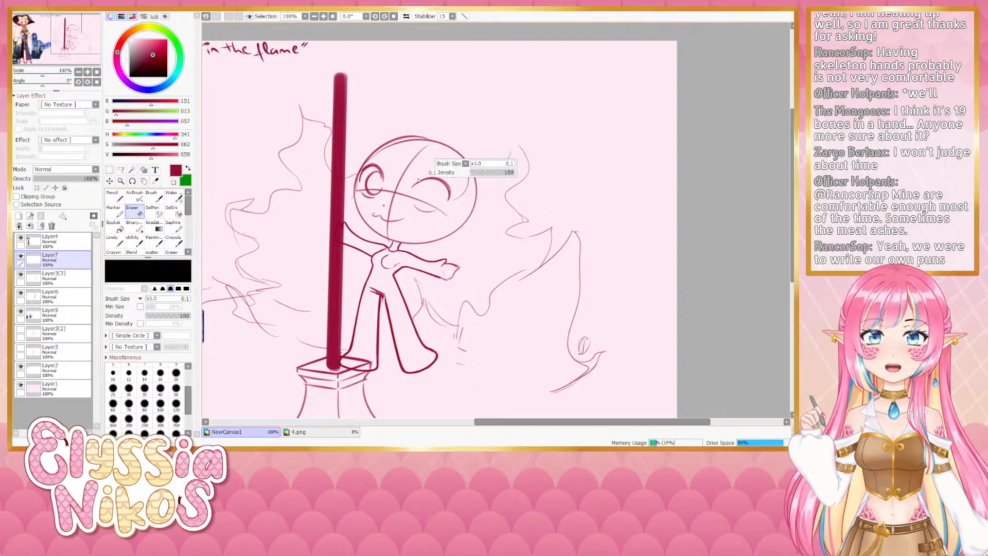
{"action": "left_click", "coordinate": [134, 240]}
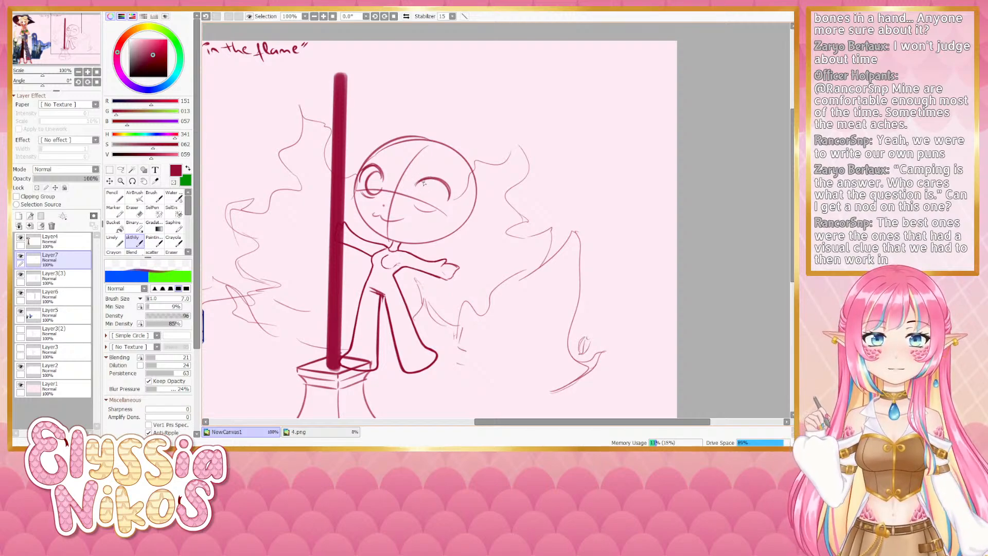
{"action": "mouse_move", "coordinate": [435, 187]}
{"action": "left_mouse_down"}
{"action": "mouse_move", "coordinate": [456, 186]}
{"action": "mouse_move", "coordinate": [425, 207]}
{"action": "mouse_move", "coordinate": [442, 196]}
{"action": "left_mouse_up"}
{"action": "key", "text": "ctrl+z"}
{"action": "key", "text": "ctrl+z"}
{"action": "key", "text": "ctrl+y"}
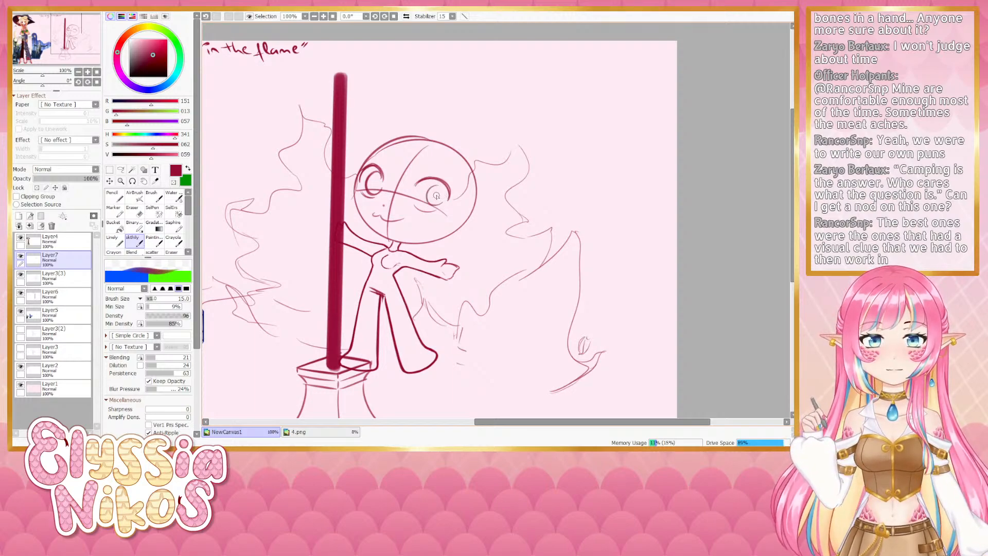
{"action": "key", "text": "ctrl+z"}
{"action": "key", "text": "ctrl+y"}
{"action": "key", "text": "ctrl+z"}
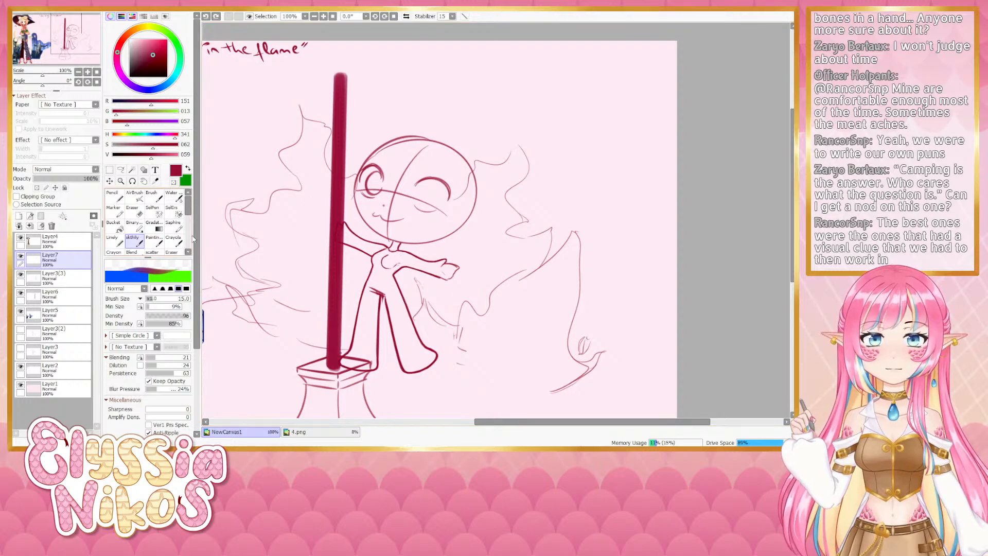
{"action": "key", "text": "ctrl+y"}
{"action": "key", "text": "ctrl+z"}
Sketch a round iris in the farther eye at brush size 15 and check the face in a mirrored view
{"action": "mouse_move", "coordinate": [432, 187]}
{"action": "left_mouse_down"}
{"action": "mouse_move", "coordinate": [429, 209]}
{"action": "mouse_move", "coordinate": [439, 201]}
{"action": "mouse_move", "coordinate": [422, 207]}
{"action": "mouse_move", "coordinate": [441, 204]}
{"action": "mouse_move", "coordinate": [428, 210]}
{"action": "left_mouse_up"}
{"action": "key", "text": "ctrl+z"}
{"action": "key", "text": "ctrl+z"}
{"action": "key", "text": "ctrl+z"}
{"action": "key", "text": "ctrl+z"}
{"action": "key", "text": "ctrl+z"}
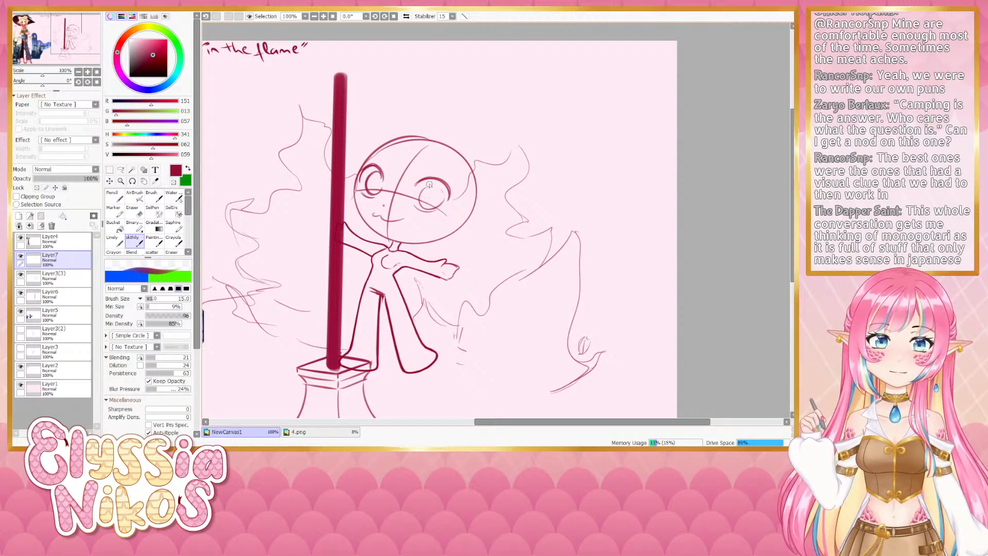
{"action": "left_click", "coordinate": [406, 16]}
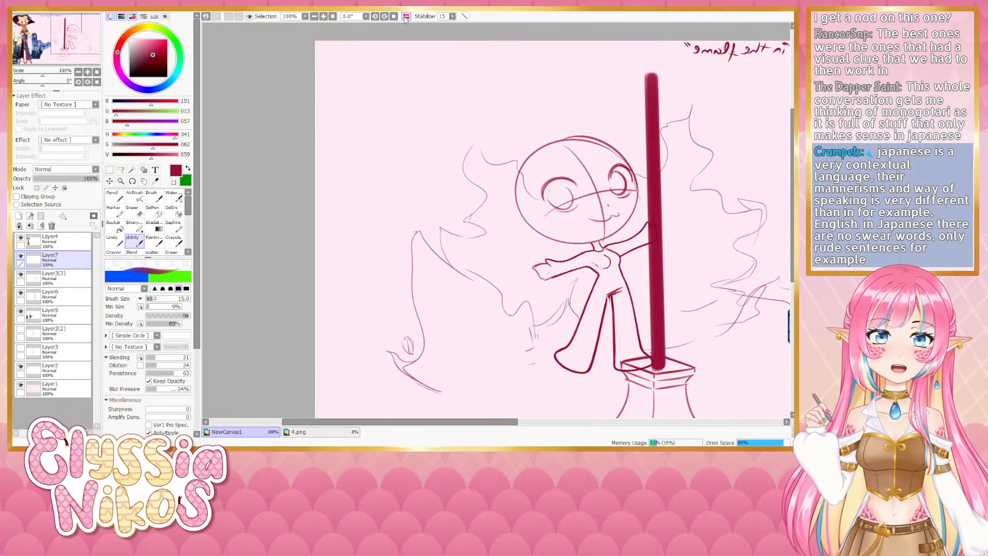
{"action": "left_click", "coordinate": [405, 16]}
Erase the whole farther eye, and return to the sketching brush at size 11
{"action": "left_click_drag", "start_coordinate": [493, 180], "coordinate": [466, 172]}
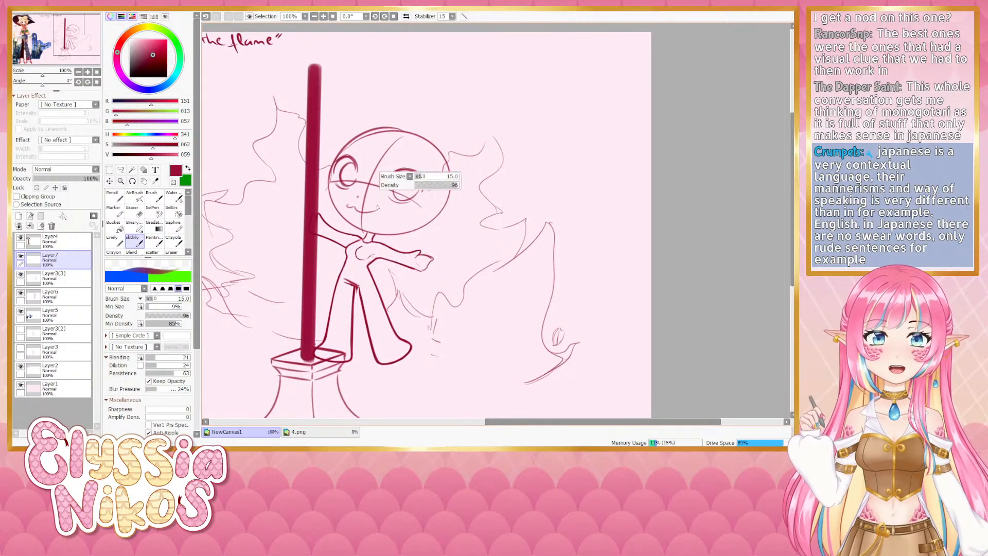
{"action": "left_click", "coordinate": [133, 210]}
{"action": "mouse_move", "coordinate": [414, 198]}
{"action": "left_mouse_down"}
{"action": "mouse_move", "coordinate": [392, 185]}
{"action": "mouse_move", "coordinate": [390, 168]}
{"action": "mouse_move", "coordinate": [406, 184]}
{"action": "left_mouse_up"}
{"action": "left_click", "coordinate": [134, 241]}
{"action": "mouse_move", "coordinate": [329, 185]}
{"action": "left_mouse_down"}
{"action": "mouse_move", "coordinate": [394, 198]}
{"action": "mouse_move", "coordinate": [413, 155]}
{"action": "left_mouse_up"}
{"action": "key", "text": "bracketleft"}
{"action": "key", "text": "ctrl+z"}
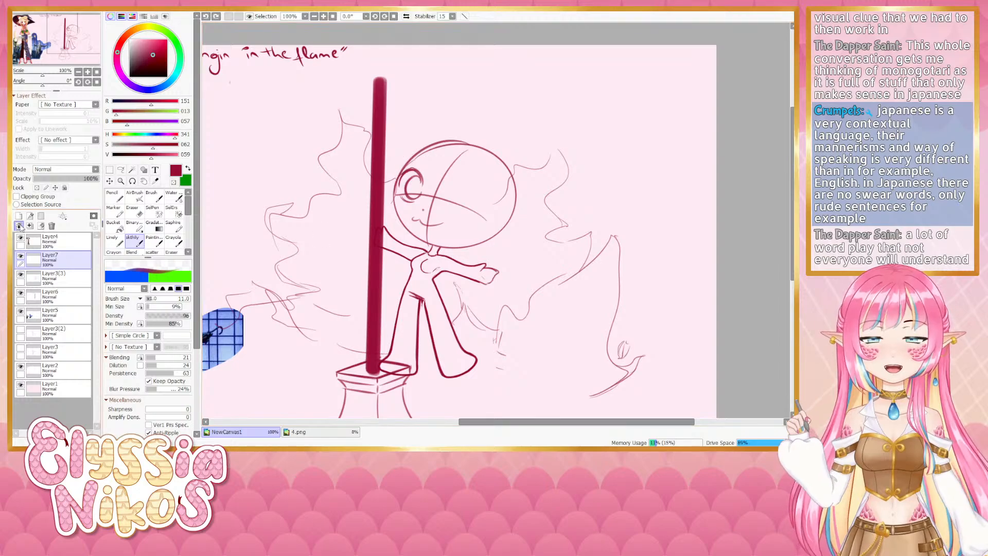
Add a new layer above Layer7 and try a face contour stroke with the sketching brush at size 9
{"action": "left_click", "coordinate": [19, 216]}
{"action": "key", "text": "bracketleft"}
{"action": "key", "text": "bracketleft"}
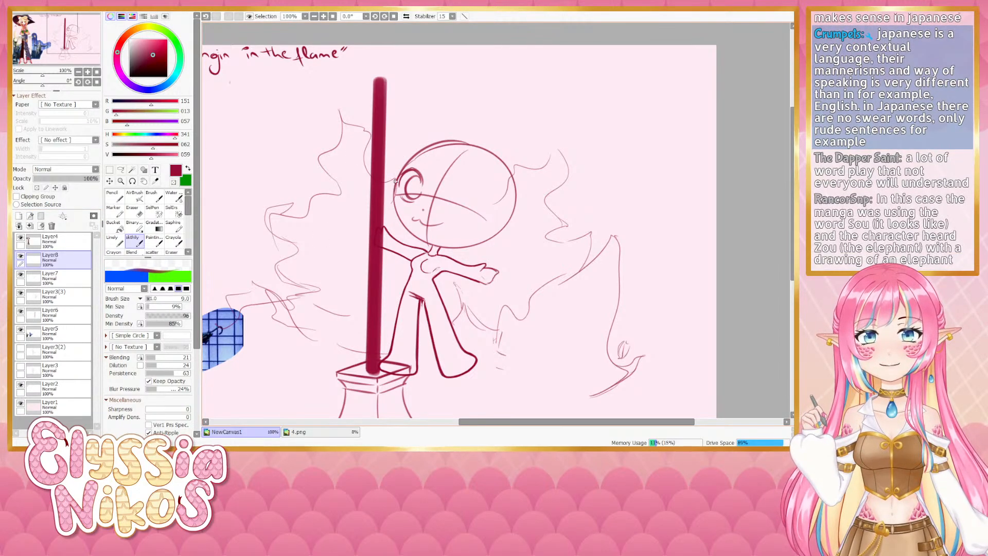
{"action": "mouse_move", "coordinate": [403, 194]}
{"action": "left_mouse_down"}
{"action": "mouse_move", "coordinate": [404, 164]}
{"action": "mouse_move", "coordinate": [418, 154]}
{"action": "left_mouse_up"}
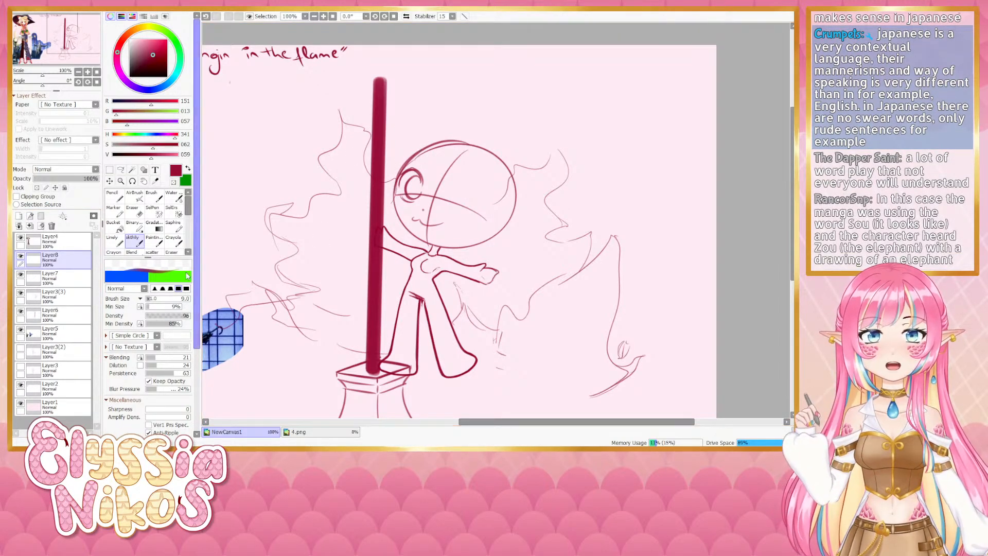
Lower Layer3(3)'s opacity to 41% and make Layer8 the active layer again
{"action": "left_click", "coordinate": [54, 294]}
{"action": "left_click", "coordinate": [60, 177]}
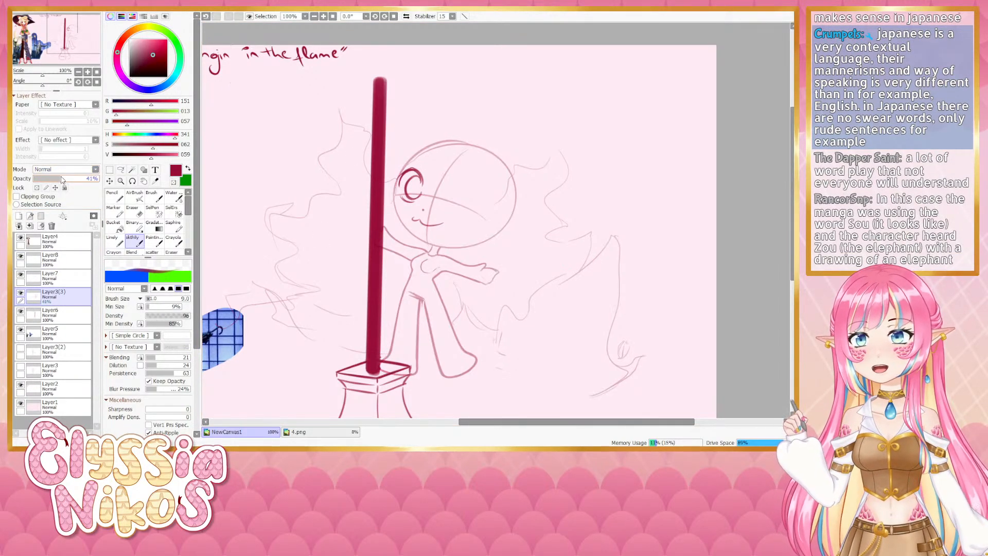
{"action": "left_click", "coordinate": [57, 258]}
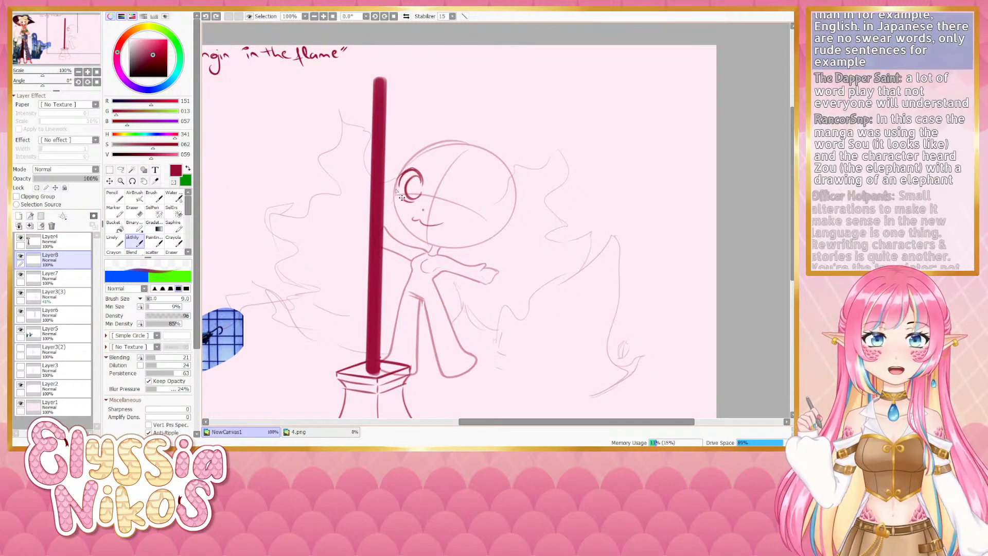
Sketch the cheek contour beside the post on Layer8 with the size 9 brush, redoing rejected strokes
{"action": "left_click_drag", "start_coordinate": [396, 185], "coordinate": [417, 152]}
{"action": "key", "text": "ctrl+z"}
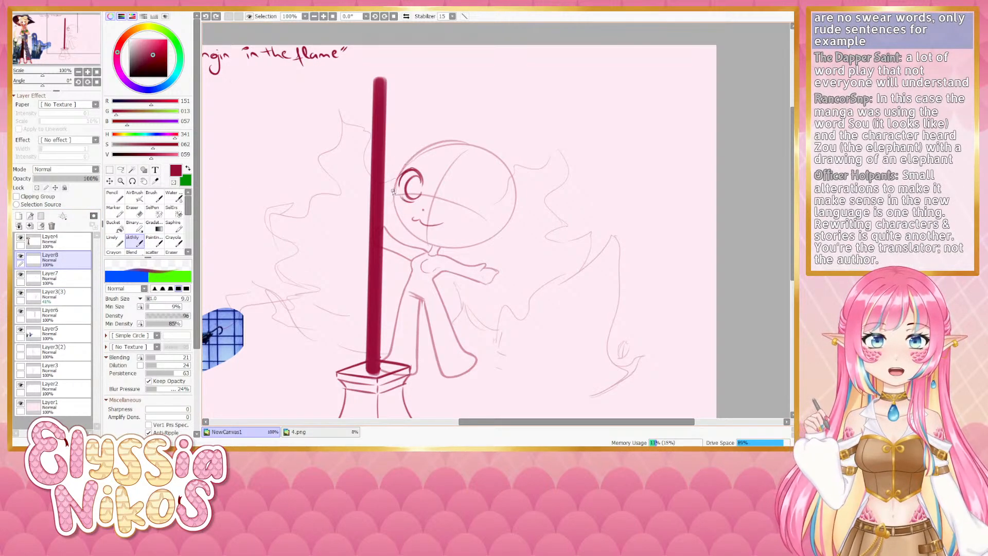
{"action": "left_click_drag", "start_coordinate": [394, 195], "coordinate": [419, 149]}
{"action": "key", "text": "ctrl+z"}
{"action": "mouse_move", "coordinate": [394, 195]}
{"action": "left_mouse_down"}
{"action": "mouse_move", "coordinate": [404, 154]}
{"action": "mouse_move", "coordinate": [425, 140]}
{"action": "mouse_move", "coordinate": [391, 199]}
{"action": "mouse_move", "coordinate": [392, 222]}
{"action": "mouse_move", "coordinate": [404, 224]}
{"action": "mouse_move", "coordinate": [392, 204]}
{"action": "mouse_move", "coordinate": [397, 221]}
{"action": "left_mouse_up"}
{"action": "key", "text": "ctrl+z"}
{"action": "key", "text": "ctrl+z"}
{"action": "key", "text": "ctrl+z"}
{"action": "key", "text": "ctrl+z"}
{"action": "key", "text": "ctrl+z"}
{"action": "key", "text": "ctrl+z"}
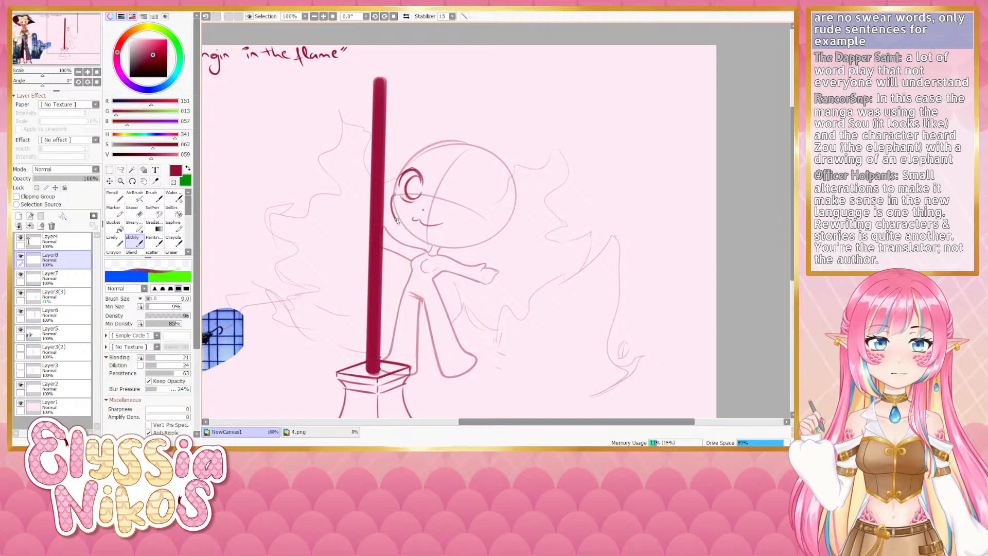
Extend the face contour from the cheek along the jaw to the chin in a rotated view, and reset the rotation
{"action": "left_click_drag", "start_coordinate": [41, 85], "coordinate": [56, 85]}
{"action": "left_click_drag", "start_coordinate": [497, 215], "coordinate": [464, 222]}
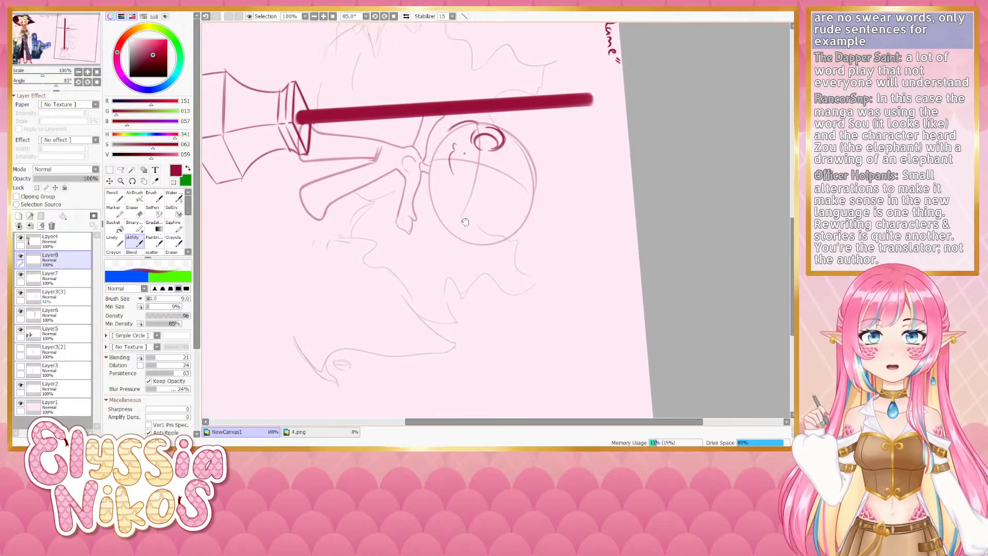
{"action": "mouse_move", "coordinate": [469, 123]}
{"action": "left_mouse_down"}
{"action": "mouse_move", "coordinate": [431, 167]}
{"action": "mouse_move", "coordinate": [452, 131]}
{"action": "mouse_move", "coordinate": [440, 151]}
{"action": "mouse_move", "coordinate": [437, 143]}
{"action": "mouse_move", "coordinate": [429, 183]}
{"action": "left_mouse_up"}
{"action": "key", "text": "ctrl+z"}
{"action": "key", "text": "ctrl+z"}
{"action": "key", "text": "ctrl+z"}
{"action": "key", "text": "ctrl+z"}
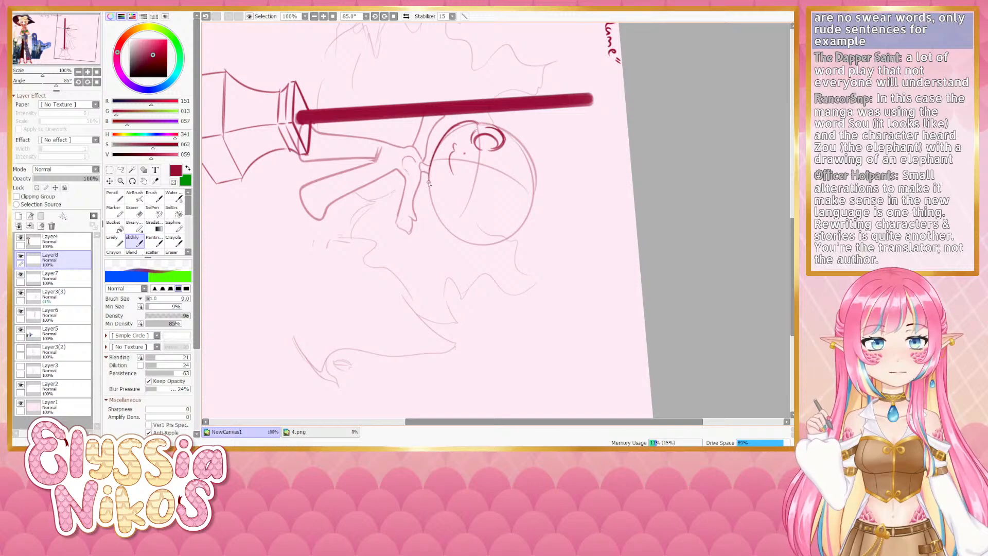
{"action": "key", "text": "ctrl+z"}
{"action": "left_click_drag", "start_coordinate": [462, 124], "coordinate": [431, 157]}
{"action": "key", "text": "ctrl+z"}
{"action": "key", "text": "ctrl+z"}
{"action": "key", "text": "ctrl+z"}
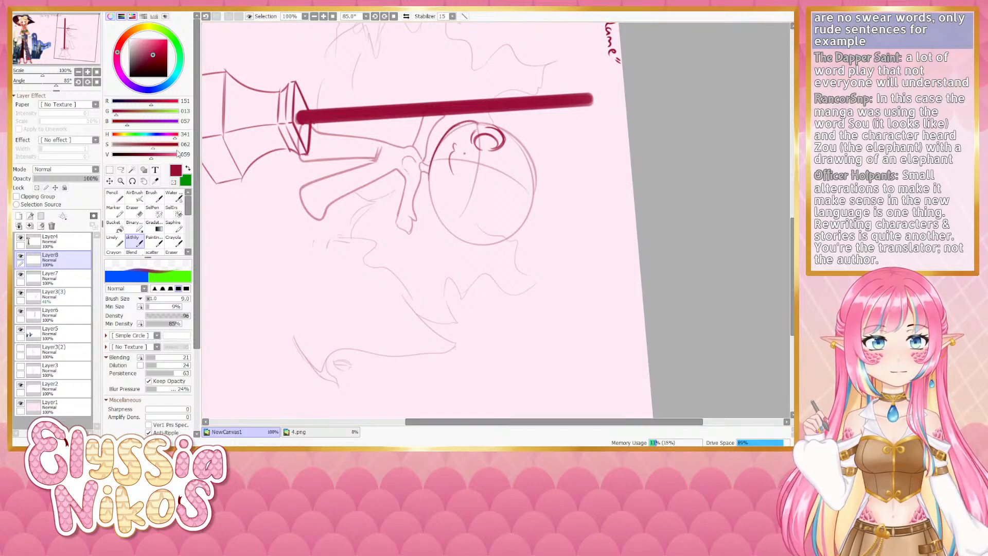
{"action": "left_click", "coordinate": [96, 81]}
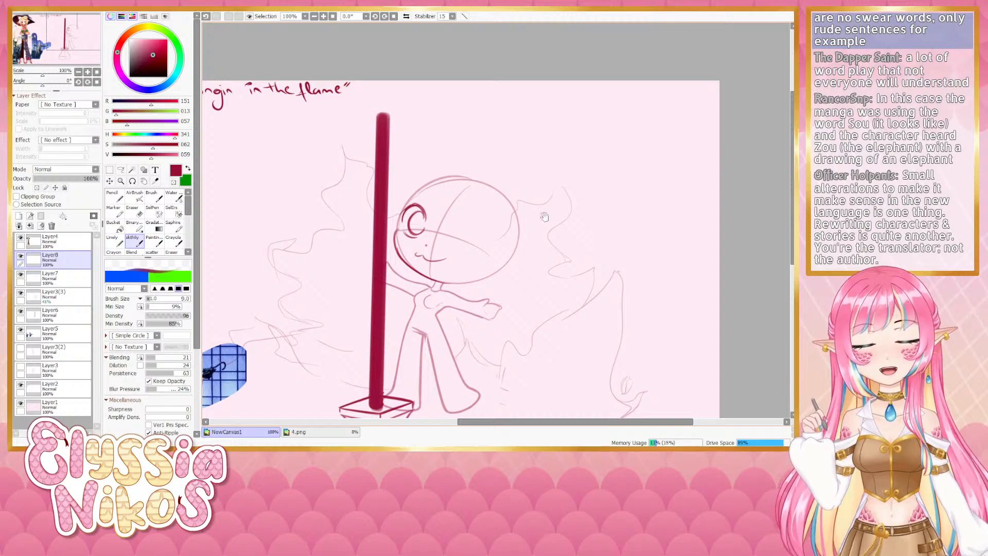
Thicken the cheek contour with the sketching brush at size 15, redoing rejected strokes
{"action": "left_click_drag", "start_coordinate": [545, 217], "coordinate": [473, 236]}
{"action": "mouse_move", "coordinate": [330, 259]}
{"action": "left_mouse_down", "text": "ctrl+alt"}
{"action": "mouse_move", "coordinate": [330, 273]}
{"action": "mouse_move", "coordinate": [333, 254]}
{"action": "mouse_move", "coordinate": [329, 273]}
{"action": "mouse_move", "coordinate": [324, 252]}
{"action": "mouse_move", "coordinate": [328, 276]}
{"action": "left_mouse_up", "text": "ctrl+alt"}
{"action": "key", "text": "ctrl+z"}
{"action": "key", "text": "ctrl+z"}
{"action": "key", "text": "ctrl+z"}
{"action": "key", "text": "ctrl+z"}
{"action": "key", "text": "ctrl+z"}
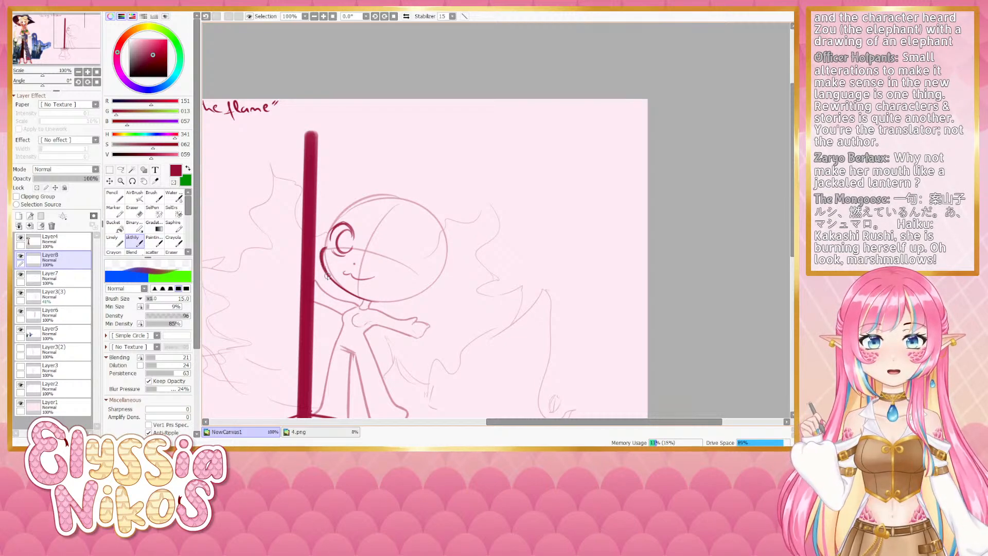
Rework the cheek contour beside the post on Layer8 at brush size 11 in a view rotated 57°, redoing rejected strokes
{"action": "mouse_move", "coordinate": [429, 322]}
{"action": "left_mouse_down"}
{"action": "mouse_move", "coordinate": [411, 306]}
{"action": "mouse_move", "coordinate": [375, 218]}
{"action": "mouse_move", "coordinate": [385, 272]}
{"action": "left_mouse_up"}
{"action": "mouse_move", "coordinate": [391, 160]}
{"action": "left_mouse_down"}
{"action": "mouse_move", "coordinate": [370, 160]}
{"action": "mouse_move", "coordinate": [366, 205]}
{"action": "left_mouse_up"}
{"action": "key", "text": "ctrl+z"}
{"action": "key", "text": "ctrl+z"}
{"action": "key", "text": "ctrl+z"}
{"action": "key", "text": "ctrl+z"}
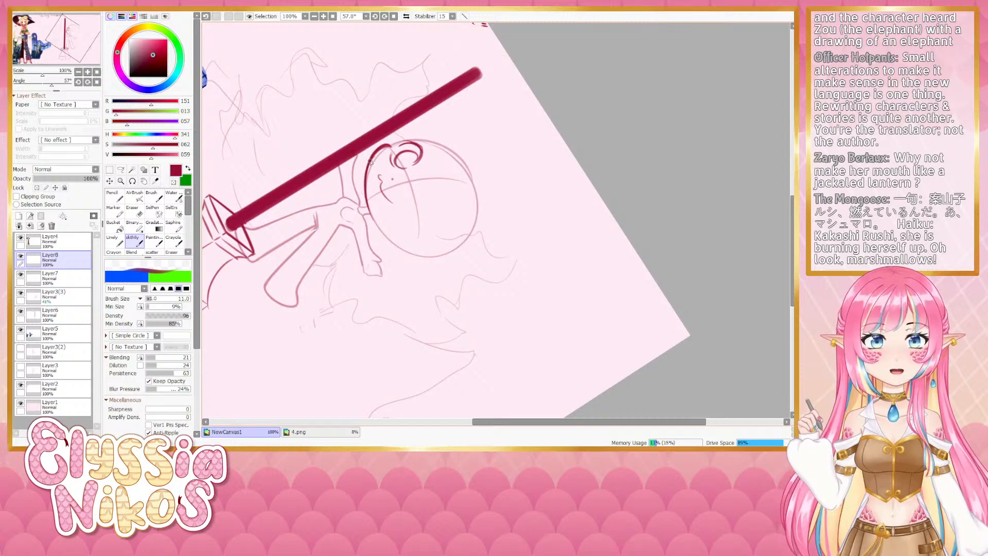
{"action": "key", "text": "ctrl+z"}
{"action": "left_click_drag", "start_coordinate": [369, 165], "coordinate": [370, 212]}
{"action": "key", "text": "ctrl+z"}
{"action": "key", "text": "ctrl+z"}
{"action": "key", "text": "ctrl+z"}
{"action": "key", "text": "ctrl+z"}
{"action": "key", "text": "ctrl+z"}
{"action": "key", "text": "ctrl+z"}
Trim the cheek contour with the eraser at size 9 and reset the canvas rotation
{"action": "left_click", "coordinate": [133, 211]}
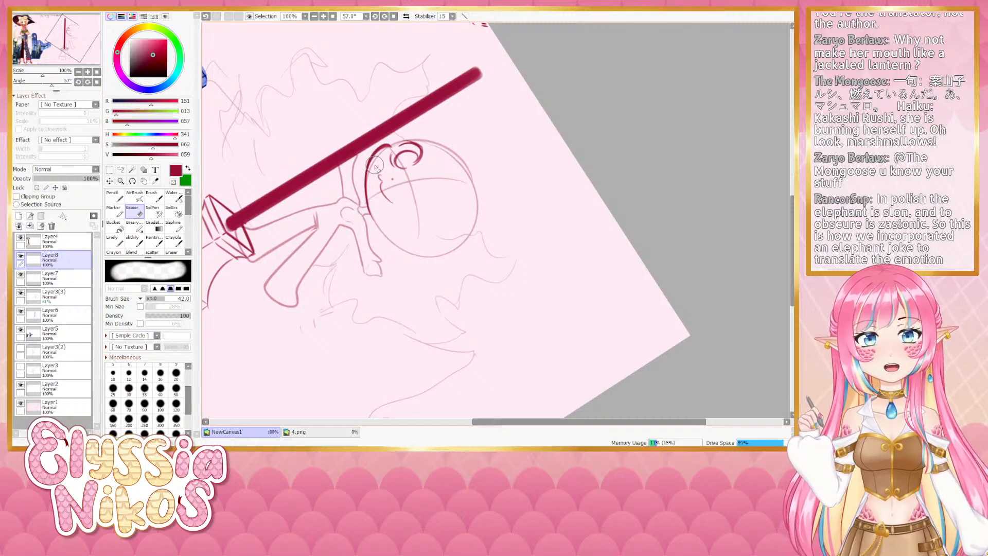
{"action": "left_click_drag", "start_coordinate": [468, 96], "coordinate": [450, 95], "text": "ctrl+alt"}
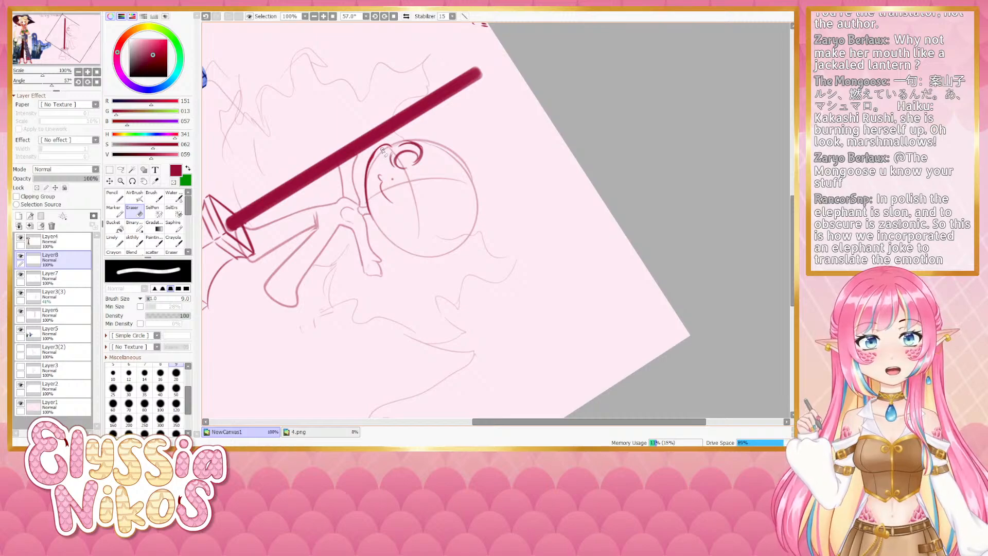
{"action": "left_click_drag", "start_coordinate": [379, 154], "coordinate": [367, 185]}
{"action": "key", "text": "ctrl+z"}
{"action": "key", "text": "ctrl+z"}
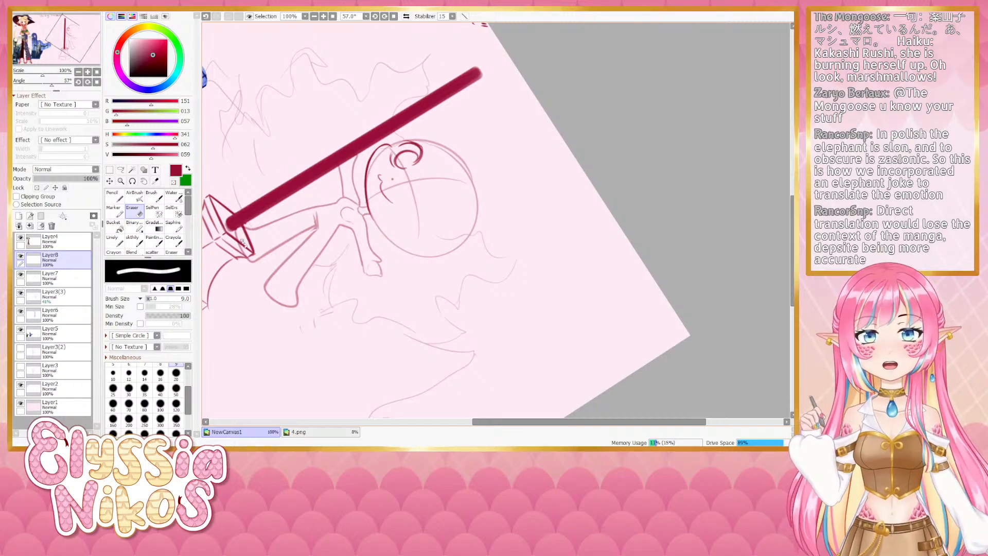
{"action": "key", "text": "Home"}
{"action": "left_click_drag", "start_coordinate": [342, 170], "coordinate": [361, 189]}
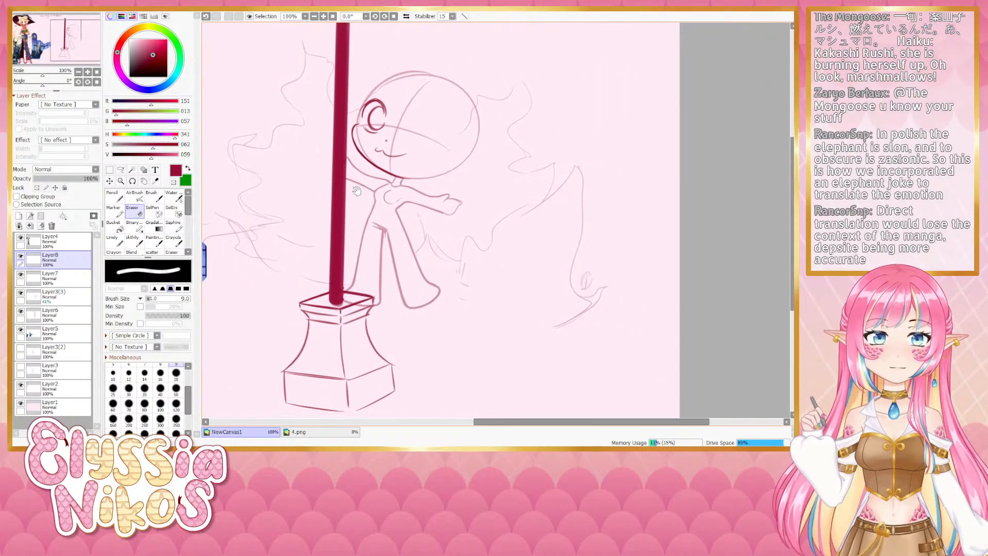
Make Layer7 active and rough in an umbrella handle at the outstretched hand with the sketching brush, redoing rejected strokes
{"action": "left_click", "coordinate": [67, 297]}
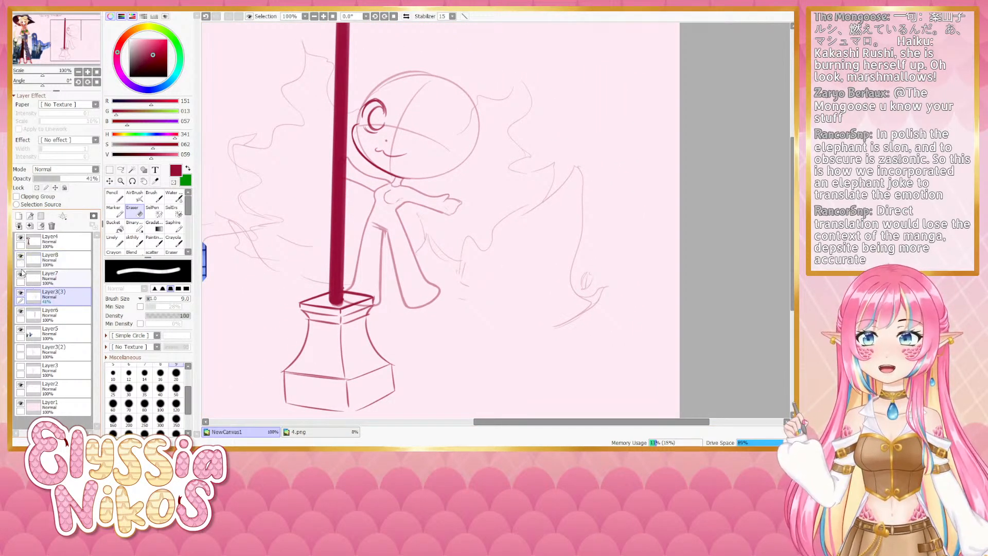
{"action": "left_click", "coordinate": [20, 274]}
{"action": "left_click", "coordinate": [21, 274]}
{"action": "left_click", "coordinate": [62, 280]}
{"action": "left_click", "coordinate": [133, 240]}
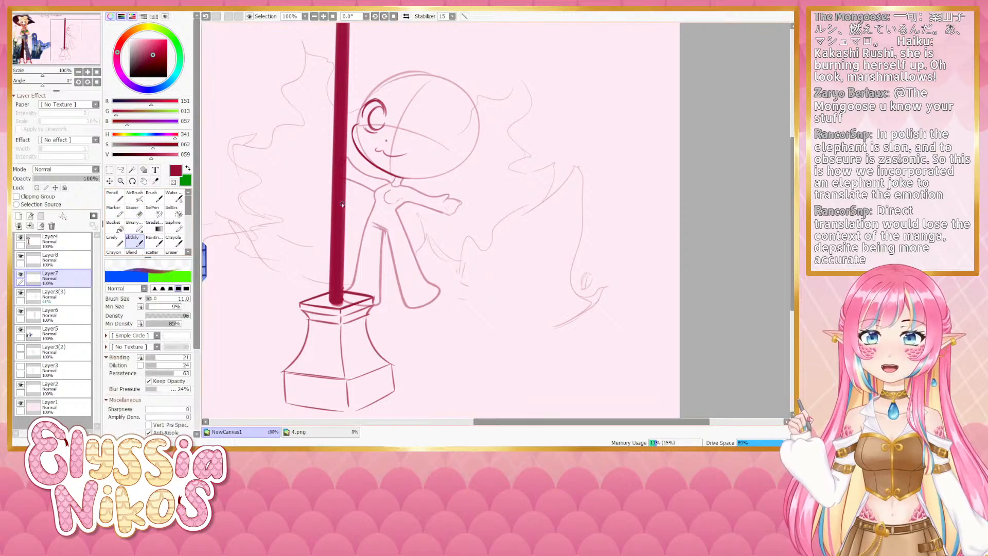
{"action": "left_click_drag", "start_coordinate": [436, 197], "coordinate": [437, 217]}
{"action": "key", "text": "ctrl+z"}
{"action": "key", "text": "ctrl+z"}
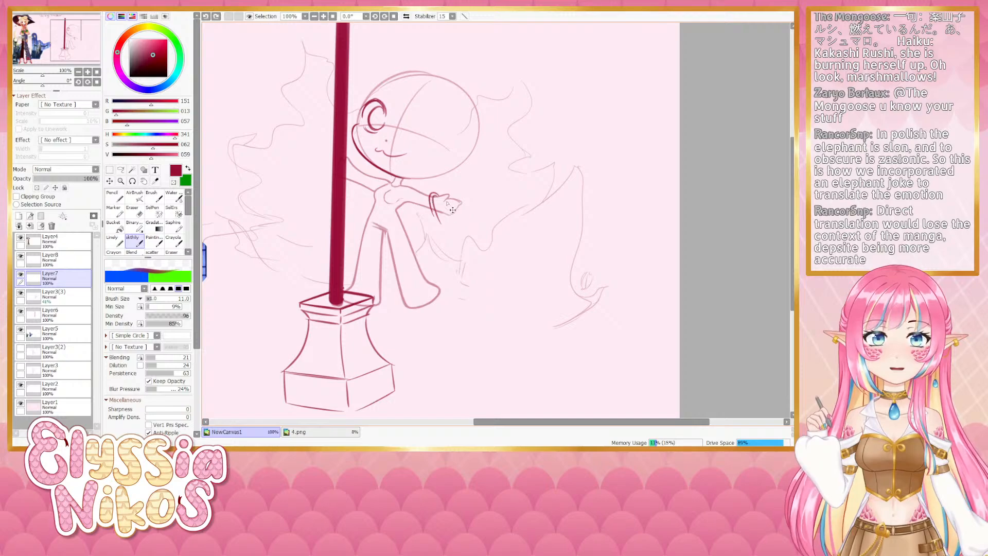
{"action": "key", "text": "ctrl+z"}
{"action": "mouse_move", "coordinate": [443, 203]}
{"action": "left_mouse_down"}
{"action": "mouse_move", "coordinate": [445, 220]}
{"action": "mouse_move", "coordinate": [455, 202]}
{"action": "mouse_move", "coordinate": [447, 225]}
{"action": "left_mouse_up"}
{"action": "key", "text": "ctrl+z"}
{"action": "key", "text": "ctrl+z"}
{"action": "key", "text": "ctrl+z"}
{"action": "key", "text": "ctrl+z"}
{"action": "key", "text": "ctrl+z"}
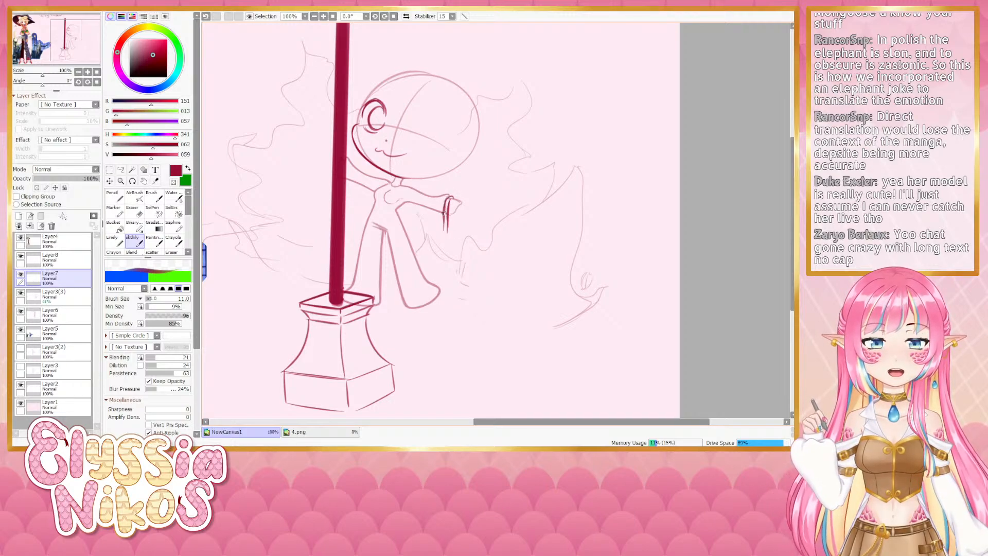
Refine the hooked umbrella handle hanging from the outstretched hand, replacing rejected strokes
{"action": "key", "text": "ctrl+z"}
{"action": "left_click_drag", "start_coordinate": [447, 200], "coordinate": [444, 226]}
{"action": "key", "text": "ctrl+z"}
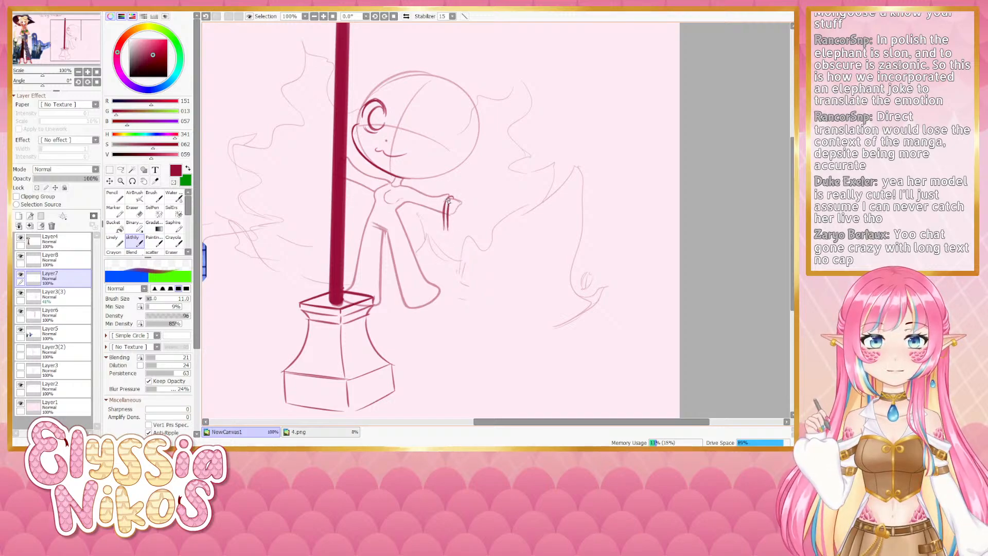
{"action": "key", "text": "ctrl+z"}
{"action": "left_click_drag", "start_coordinate": [450, 200], "coordinate": [446, 230]}
{"action": "key", "text": "ctrl+z"}
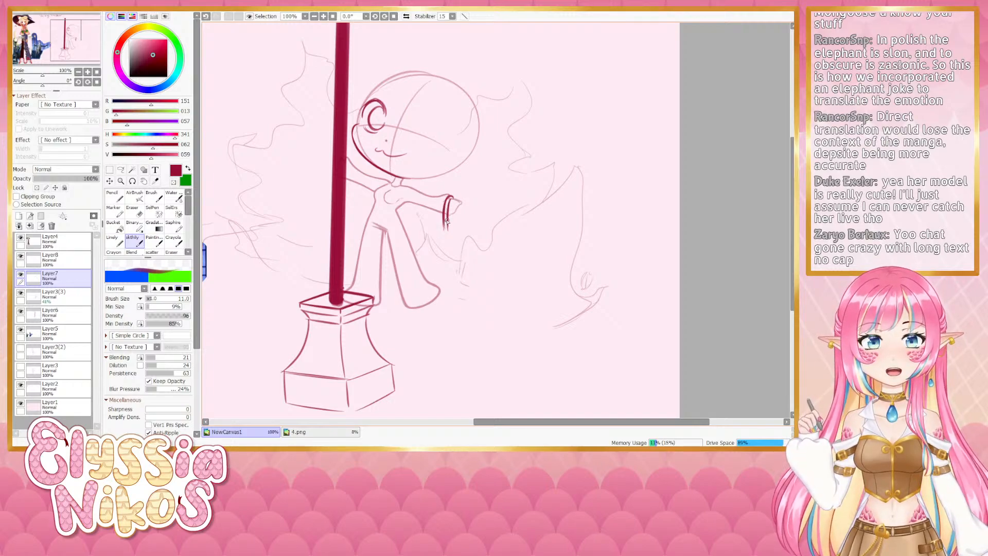
Sketch the folded umbrella canopy below the handle, tapering down to a point, with ragged edges around it
{"action": "left_click_drag", "start_coordinate": [436, 216], "coordinate": [442, 253]}
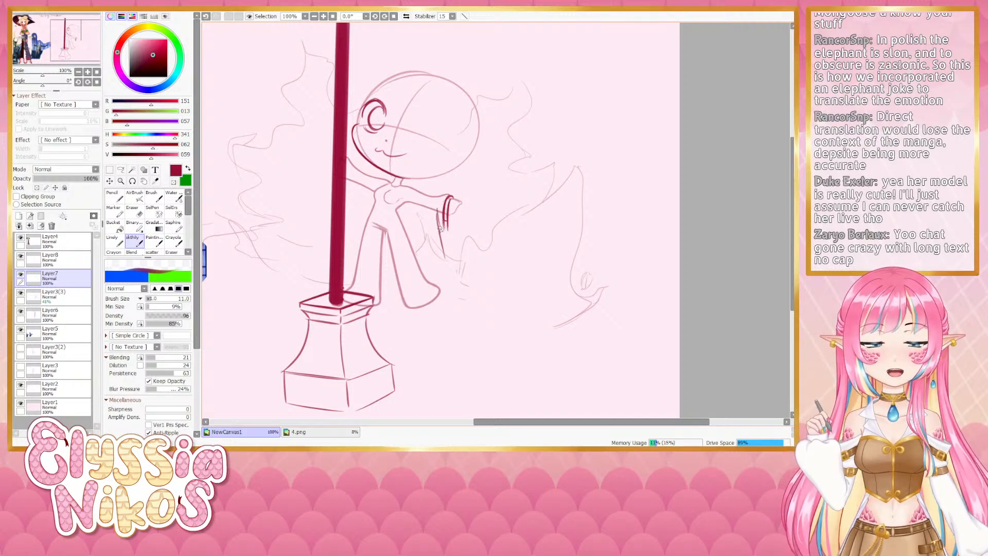
{"action": "key", "text": "ctrl+z"}
{"action": "left_click_drag", "start_coordinate": [437, 210], "coordinate": [440, 221]}
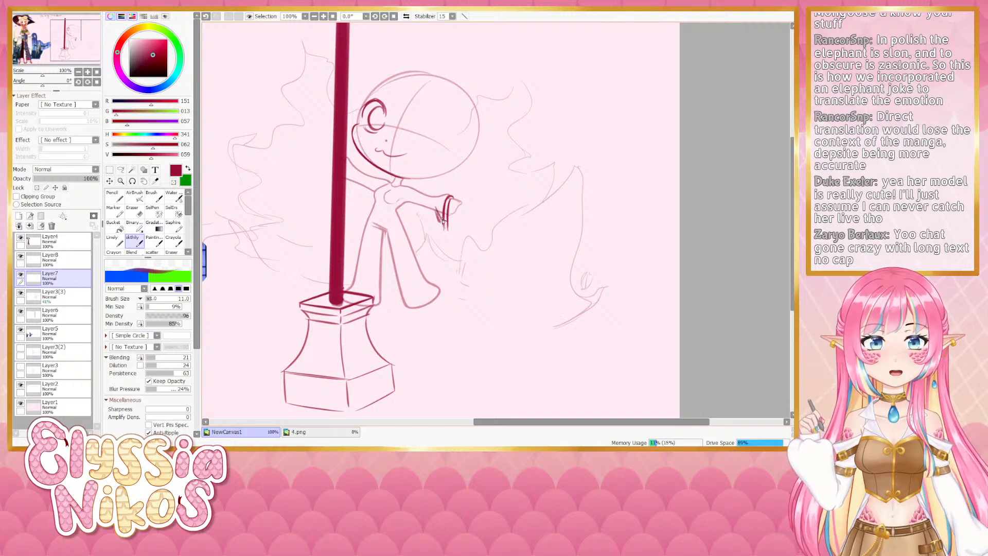
{"action": "key", "text": "ctrl+z"}
{"action": "mouse_move", "coordinate": [439, 207]}
{"action": "left_mouse_down"}
{"action": "mouse_move", "coordinate": [451, 222]}
{"action": "mouse_move", "coordinate": [441, 226]}
{"action": "mouse_move", "coordinate": [445, 267]}
{"action": "left_mouse_up"}
{"action": "mouse_move", "coordinate": [450, 225]}
{"action": "left_mouse_down"}
{"action": "mouse_move", "coordinate": [445, 269]}
{"action": "mouse_move", "coordinate": [445, 225]}
{"action": "mouse_move", "coordinate": [447, 269]}
{"action": "mouse_move", "coordinate": [468, 274]}
{"action": "mouse_move", "coordinate": [498, 222]}
{"action": "mouse_move", "coordinate": [490, 259]}
{"action": "mouse_move", "coordinate": [521, 210]}
{"action": "mouse_move", "coordinate": [524, 177]}
{"action": "left_mouse_up"}
{"action": "key", "text": "ctrl+z"}
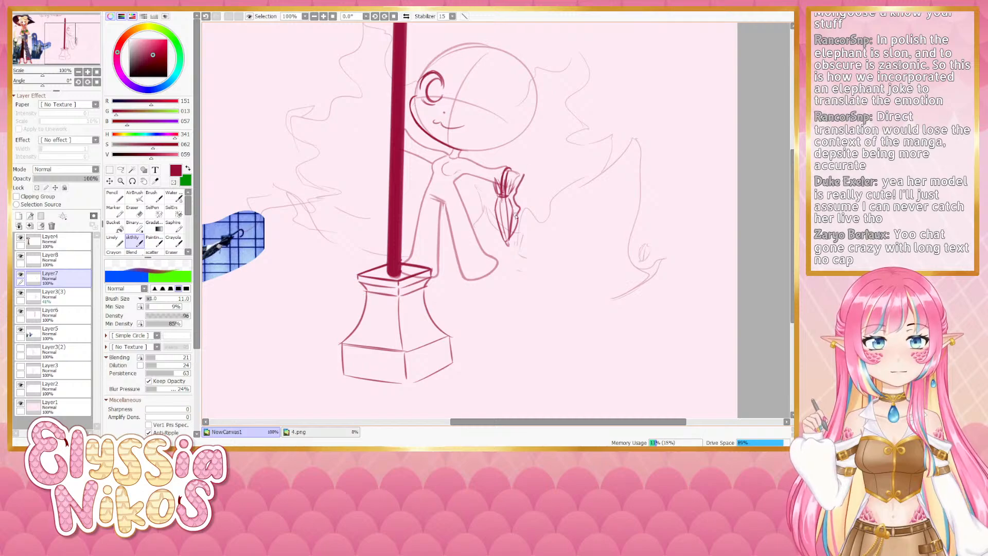
Sketch a jagged flame trail sweeping from the umbrella up past the head to a curled tip, redoing rejected strokes
{"action": "key", "text": "ctrl+z"}
{"action": "mouse_move", "coordinate": [511, 240]}
{"action": "left_mouse_down"}
{"action": "mouse_move", "coordinate": [523, 181]}
{"action": "mouse_move", "coordinate": [496, 212]}
{"action": "mouse_move", "coordinate": [511, 204]}
{"action": "mouse_move", "coordinate": [504, 241]}
{"action": "mouse_move", "coordinate": [508, 205]}
{"action": "mouse_move", "coordinate": [503, 236]}
{"action": "mouse_move", "coordinate": [493, 208]}
{"action": "mouse_move", "coordinate": [504, 242]}
{"action": "mouse_move", "coordinate": [491, 212]}
{"action": "mouse_move", "coordinate": [503, 234]}
{"action": "mouse_move", "coordinate": [499, 223]}
{"action": "mouse_move", "coordinate": [552, 120]}
{"action": "mouse_move", "coordinate": [628, 79]}
{"action": "left_mouse_up"}
{"action": "key", "text": "ctrl+z"}
{"action": "key", "text": "ctrl+z"}
{"action": "key", "text": "ctrl+z"}
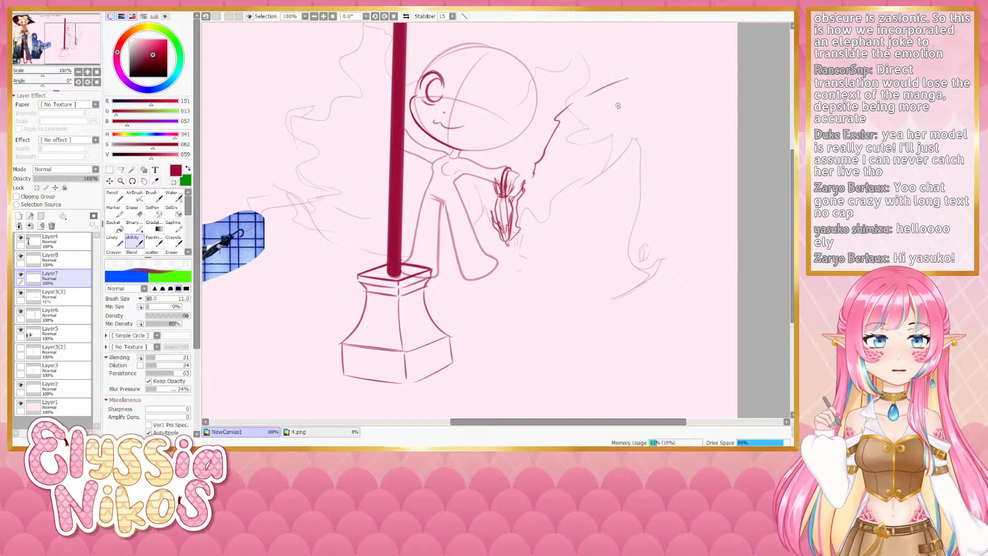
{"action": "mouse_move", "coordinate": [533, 175]}
{"action": "left_mouse_down"}
{"action": "mouse_move", "coordinate": [643, 116]}
{"action": "mouse_move", "coordinate": [662, 94]}
{"action": "mouse_move", "coordinate": [660, 74]}
{"action": "mouse_move", "coordinate": [642, 61]}
{"action": "mouse_move", "coordinate": [586, 95]}
{"action": "left_mouse_up"}
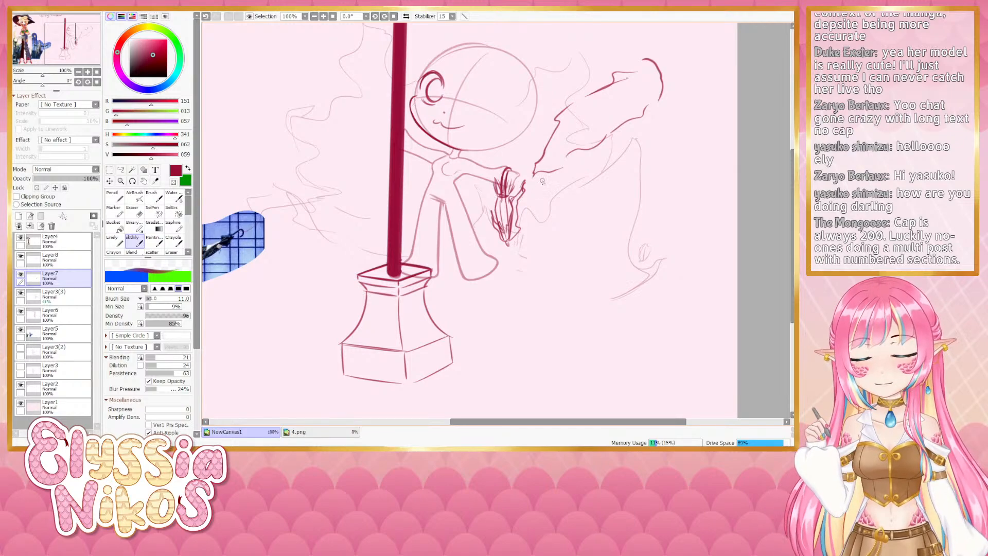
{"action": "left_click_drag", "start_coordinate": [585, 196], "coordinate": [570, 241]}
{"action": "mouse_move", "coordinate": [611, 120]}
{"action": "left_mouse_down"}
{"action": "mouse_move", "coordinate": [640, 83]}
{"action": "mouse_move", "coordinate": [643, 113]}
{"action": "mouse_move", "coordinate": [644, 147]}
{"action": "left_mouse_up"}
{"action": "left_click_drag", "start_coordinate": [546, 240], "coordinate": [564, 242]}
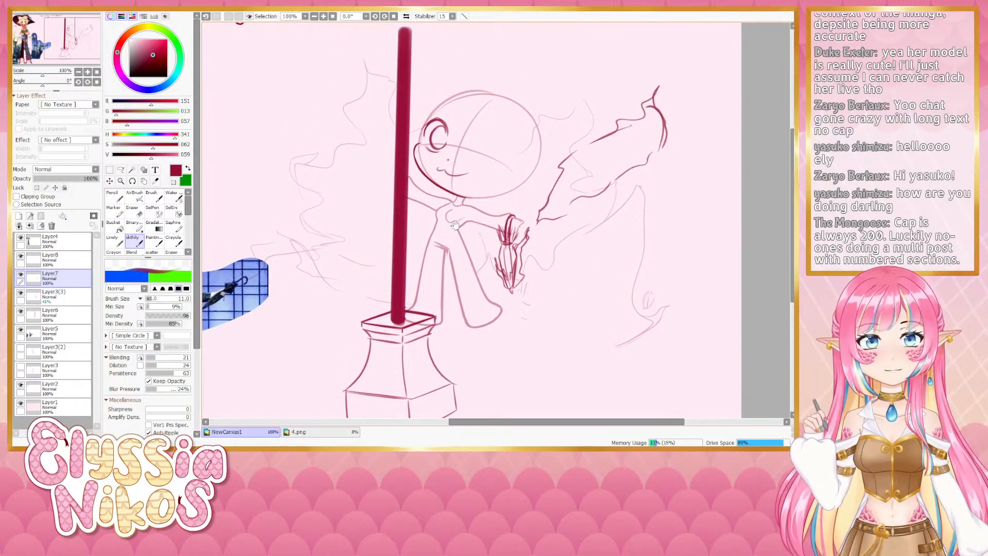
Make Layer8 active and rework the upper cheek line near the eye at brush size 9 in a 65° rotated view, and reset the rotation
{"action": "left_click", "coordinate": [22, 275]}
{"action": "left_click", "coordinate": [22, 275]}
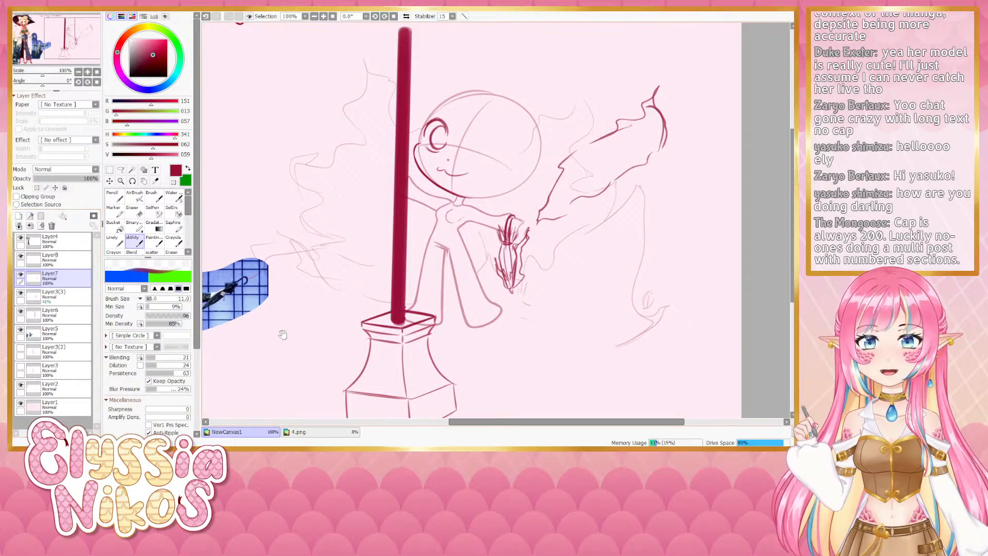
{"action": "left_click", "coordinate": [57, 264]}
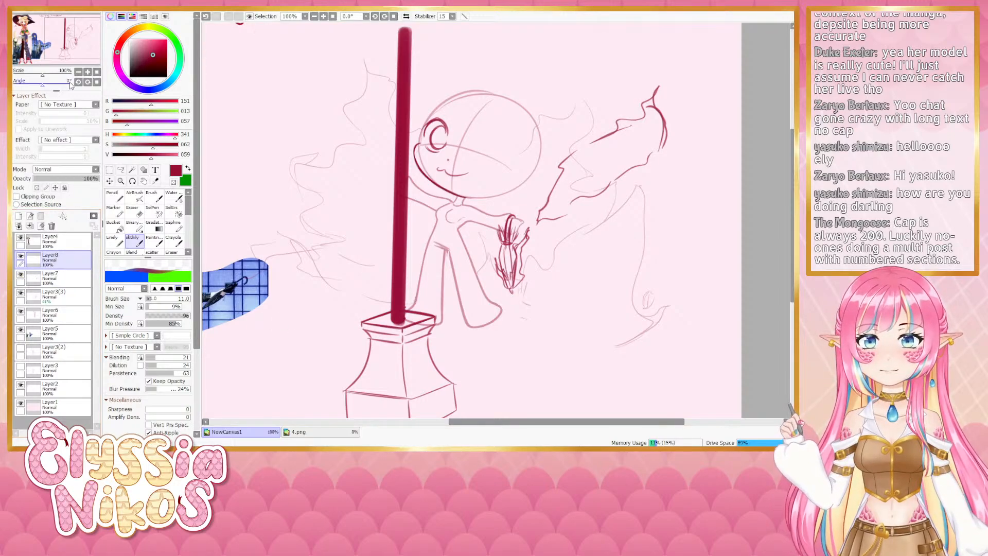
{"action": "left_click_drag", "start_coordinate": [43, 84], "coordinate": [53, 87]}
{"action": "key", "text": "["}
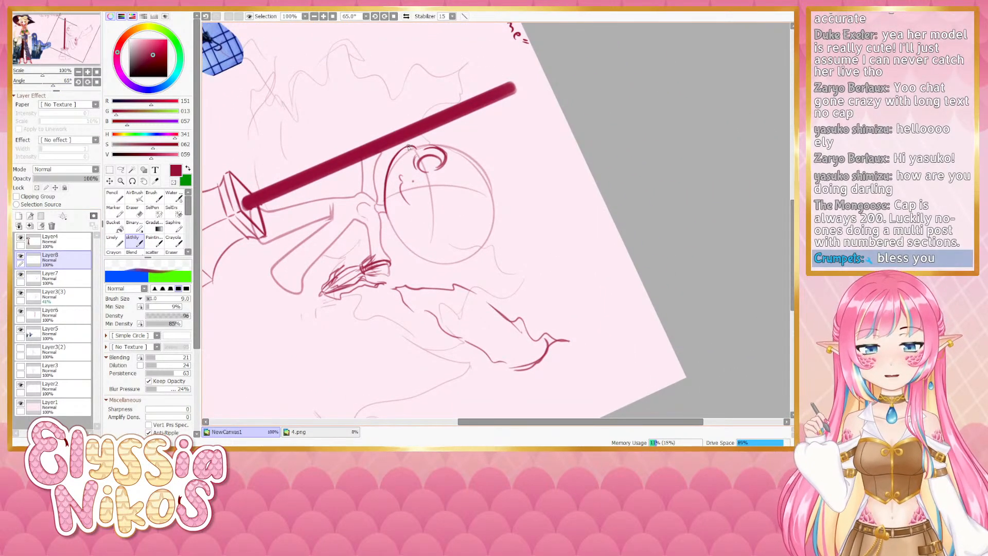
{"action": "key", "text": "ctrl+z"}
{"action": "left_click_drag", "start_coordinate": [412, 147], "coordinate": [397, 159]}
{"action": "key", "text": "ctrl+z"}
{"action": "key", "text": "ctrl+z"}
{"action": "key", "text": "ctrl+z"}
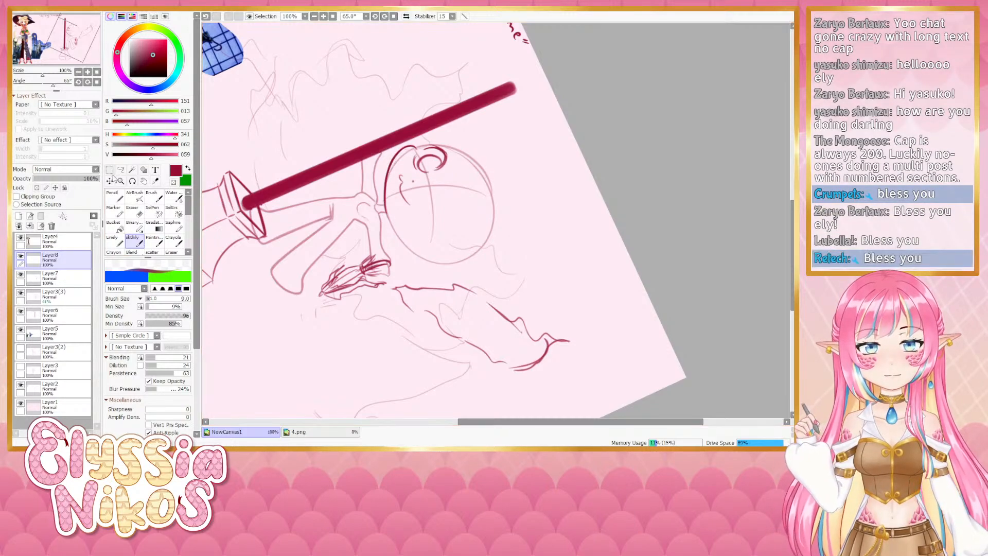
{"action": "left_click", "coordinate": [97, 82]}
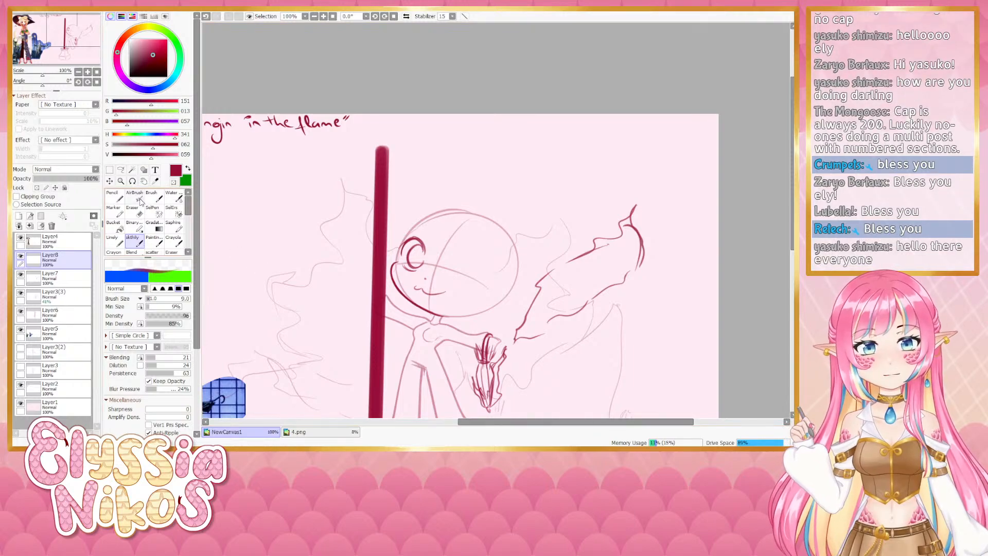
Clean up the face contour on Layer8 with the eraser at size 8
{"action": "left_click", "coordinate": [137, 209]}
{"action": "left_click_drag", "start_coordinate": [371, 305], "coordinate": [297, 251]}
{"action": "key", "text": "bracketleft"}
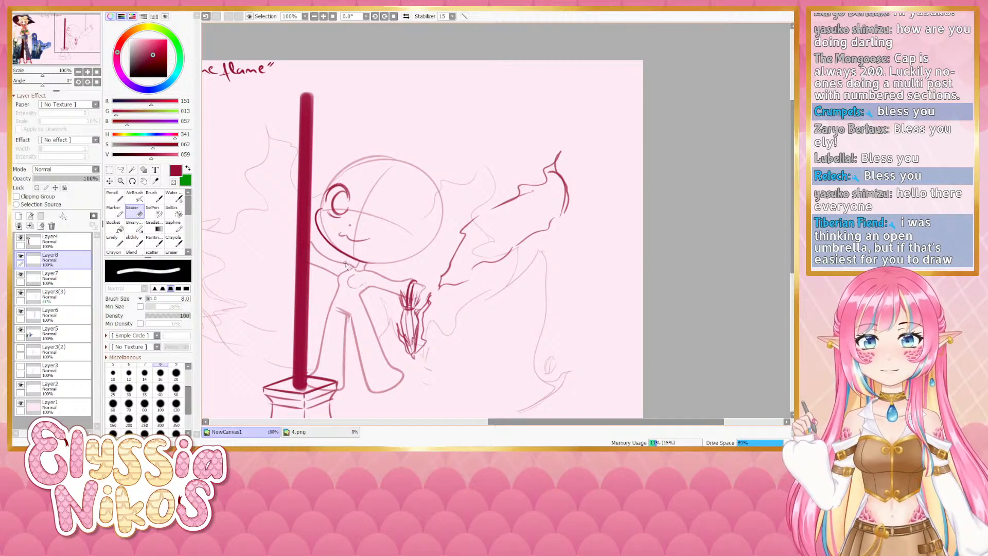
{"action": "left_click_drag", "start_coordinate": [261, 251], "coordinate": [287, 268]}
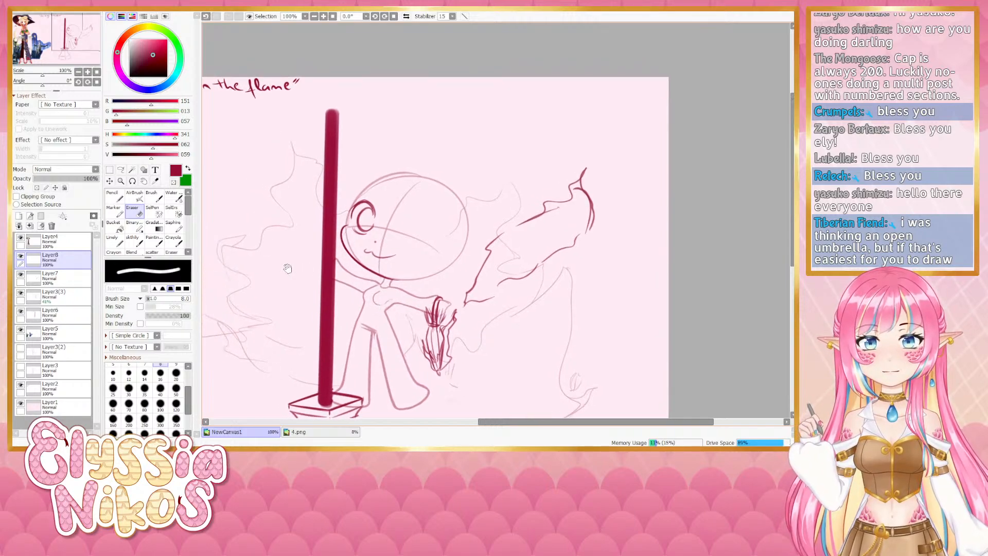
Sketch the forehead contour from the cheek up around the eye with the sketching brush, redoing rejected strokes
{"action": "left_click", "coordinate": [132, 237]}
{"action": "mouse_move", "coordinate": [355, 210]}
{"action": "left_mouse_down"}
{"action": "mouse_move", "coordinate": [372, 233]}
{"action": "mouse_move", "coordinate": [365, 249]}
{"action": "mouse_move", "coordinate": [381, 207]}
{"action": "left_mouse_up"}
{"action": "key", "text": "ctrl+z"}
{"action": "key", "text": "ctrl+z"}
{"action": "key", "text": "ctrl+z"}
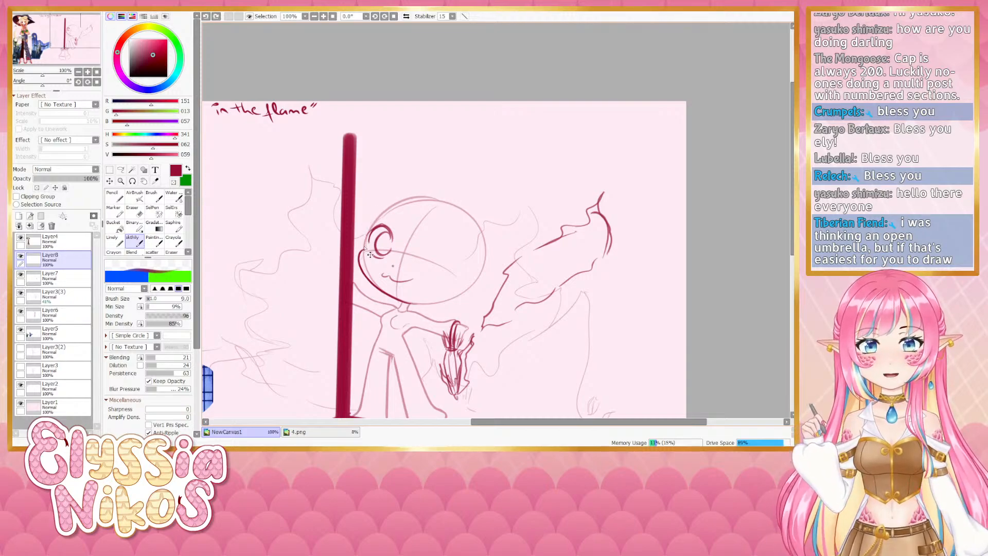
{"action": "left_click_drag", "start_coordinate": [364, 248], "coordinate": [392, 199]}
{"action": "key", "text": "ctrl+z"}
{"action": "left_click_drag", "start_coordinate": [366, 247], "coordinate": [381, 201]}
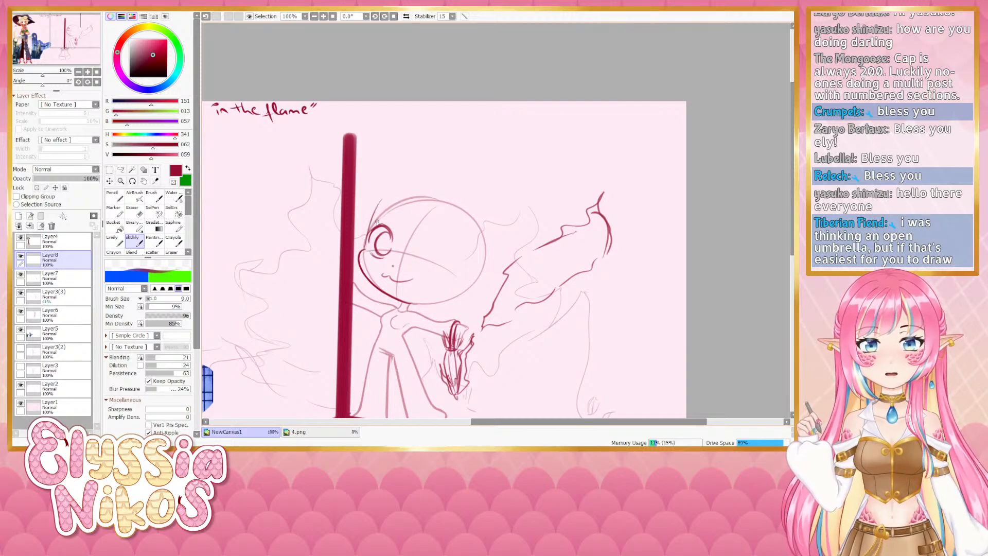
{"action": "key", "text": "ctrl+z"}
{"action": "left_click_drag", "start_coordinate": [365, 247], "coordinate": [396, 200]}
{"action": "key", "text": "ctrl+z"}
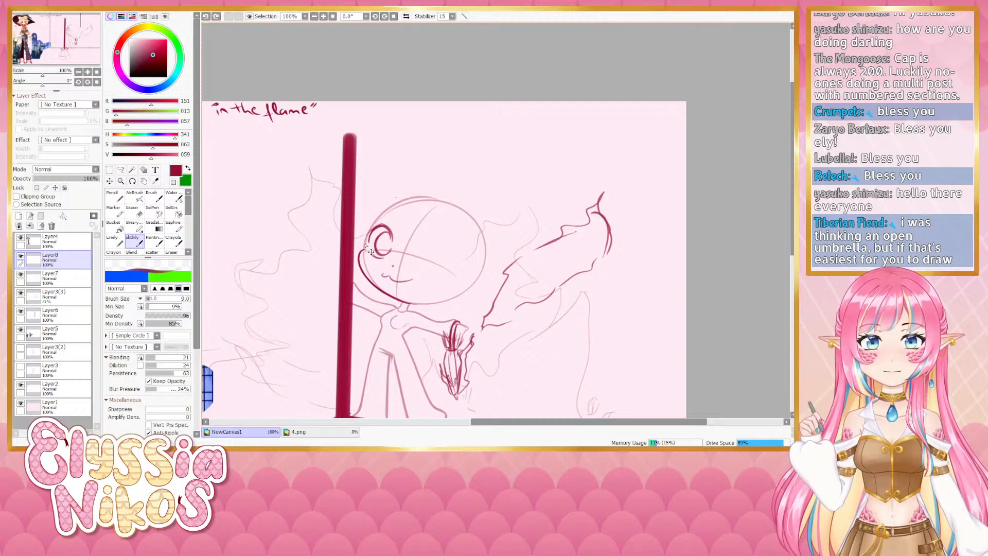
{"action": "mouse_move", "coordinate": [364, 251]}
{"action": "left_mouse_down"}
{"action": "mouse_move", "coordinate": [374, 210]}
{"action": "mouse_move", "coordinate": [393, 207]}
{"action": "mouse_move", "coordinate": [369, 239]}
{"action": "mouse_move", "coordinate": [372, 212]}
{"action": "mouse_move", "coordinate": [386, 206]}
{"action": "mouse_move", "coordinate": [364, 234]}
{"action": "mouse_move", "coordinate": [399, 193]}
{"action": "left_mouse_up"}
{"action": "key", "text": "ctrl+z"}
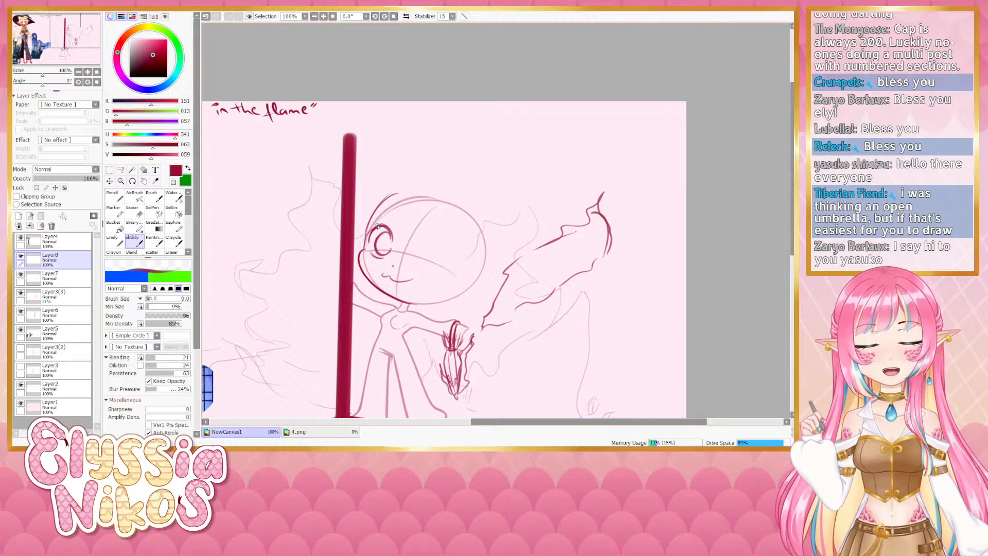
Touch up the junction of the cheek and forehead contours with the eraser at size 8
{"action": "scroll", "coordinate": [377, 226], "scroll_direction": "down", "scroll_amount": 3}
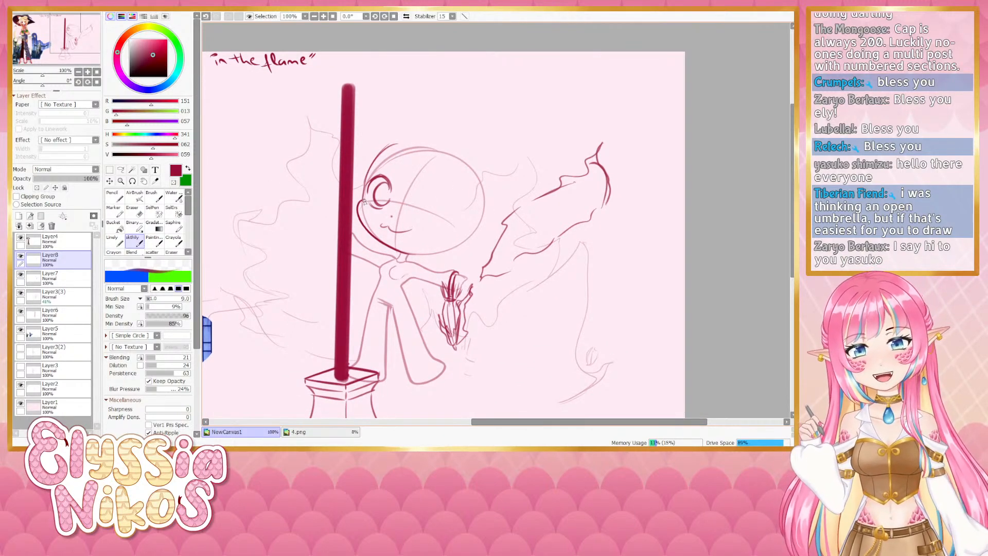
{"action": "left_click", "coordinate": [361, 203], "text": "ctrl+alt"}
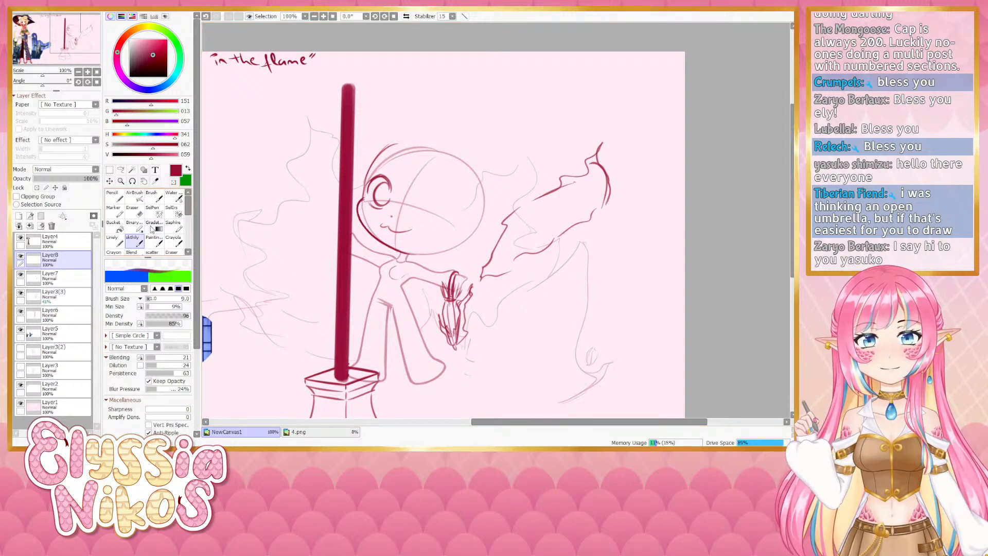
{"action": "key", "text": "e"}
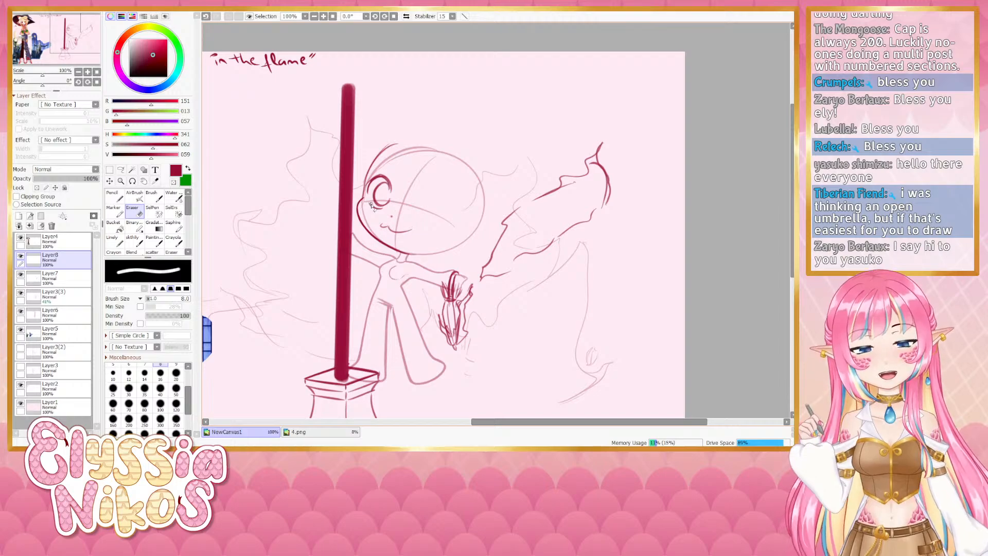
{"action": "left_click_drag", "start_coordinate": [446, 240], "coordinate": [442, 251]}
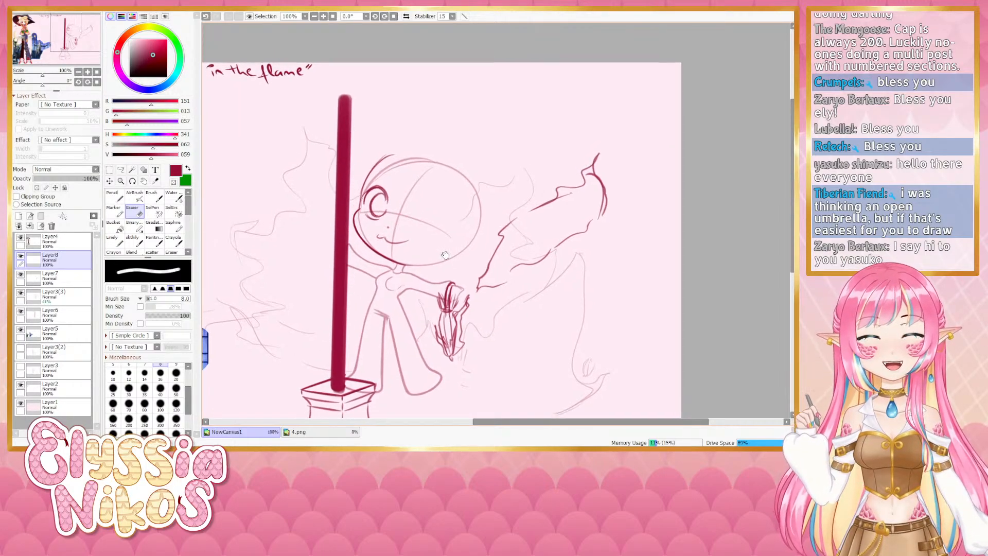
Extend the forehead contour past the eye toward the top of the head in a rotated view, and reset the rotation
{"action": "left_click", "coordinate": [126, 243]}
{"action": "left_click_drag", "start_coordinate": [42, 83], "coordinate": [69, 84]}
{"action": "mouse_move", "coordinate": [486, 219]}
{"action": "left_mouse_down"}
{"action": "mouse_move", "coordinate": [324, 269]}
{"action": "mouse_move", "coordinate": [329, 247]}
{"action": "mouse_move", "coordinate": [368, 231]}
{"action": "left_mouse_up"}
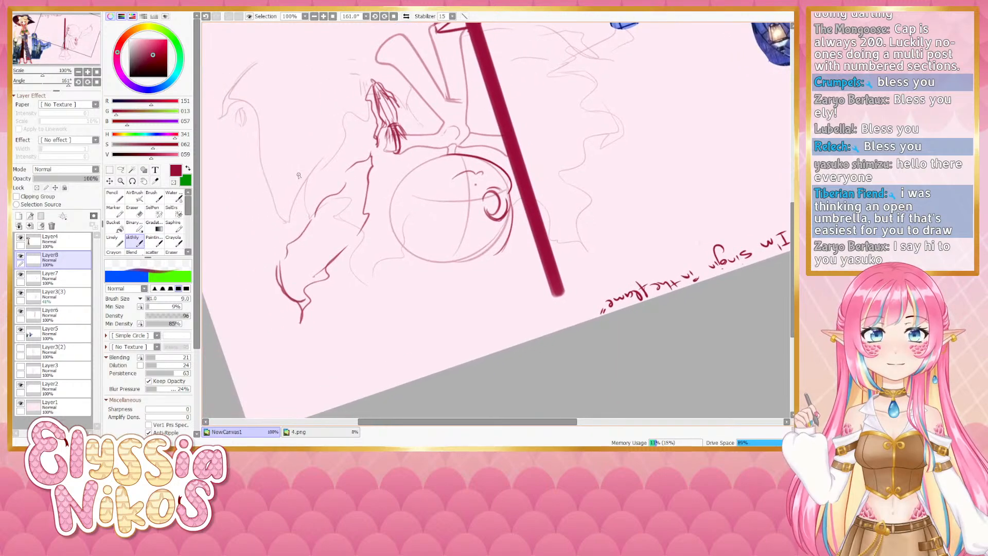
{"action": "left_click_drag", "start_coordinate": [71, 85], "coordinate": [64, 86]}
{"action": "mouse_move", "coordinate": [484, 199]}
{"action": "left_mouse_down"}
{"action": "mouse_move", "coordinate": [309, 172]}
{"action": "mouse_move", "coordinate": [324, 151]}
{"action": "mouse_move", "coordinate": [314, 150]}
{"action": "mouse_move", "coordinate": [329, 154]}
{"action": "mouse_move", "coordinate": [320, 157]}
{"action": "left_mouse_up"}
{"action": "key", "text": "ctrl+z"}
{"action": "key", "text": "ctrl+z"}
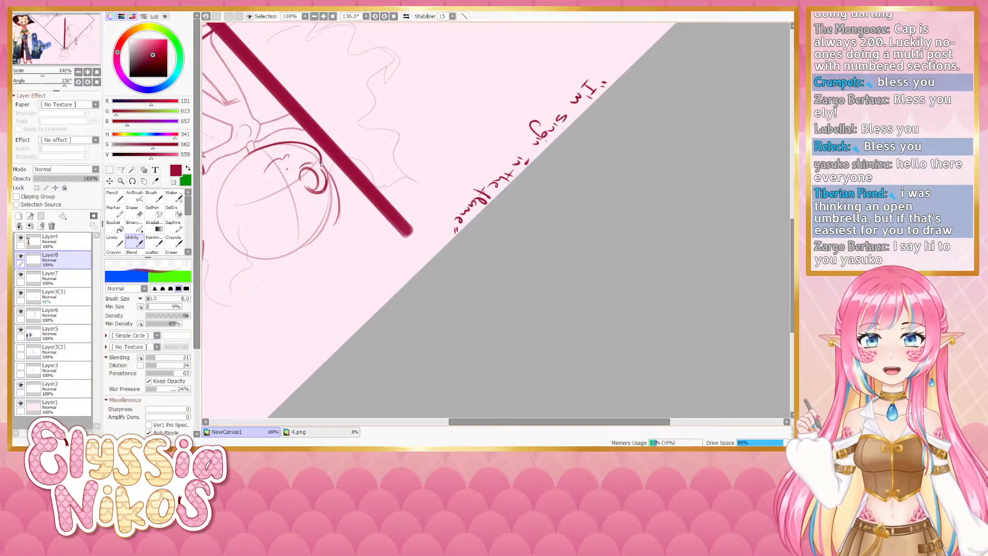
{"action": "left_click", "coordinate": [97, 82]}
{"action": "mouse_move", "coordinate": [437, 387]}
{"action": "left_mouse_down"}
{"action": "mouse_move", "coordinate": [304, 223]}
{"action": "mouse_move", "coordinate": [287, 224]}
{"action": "mouse_move", "coordinate": [278, 176]}
{"action": "left_mouse_up"}
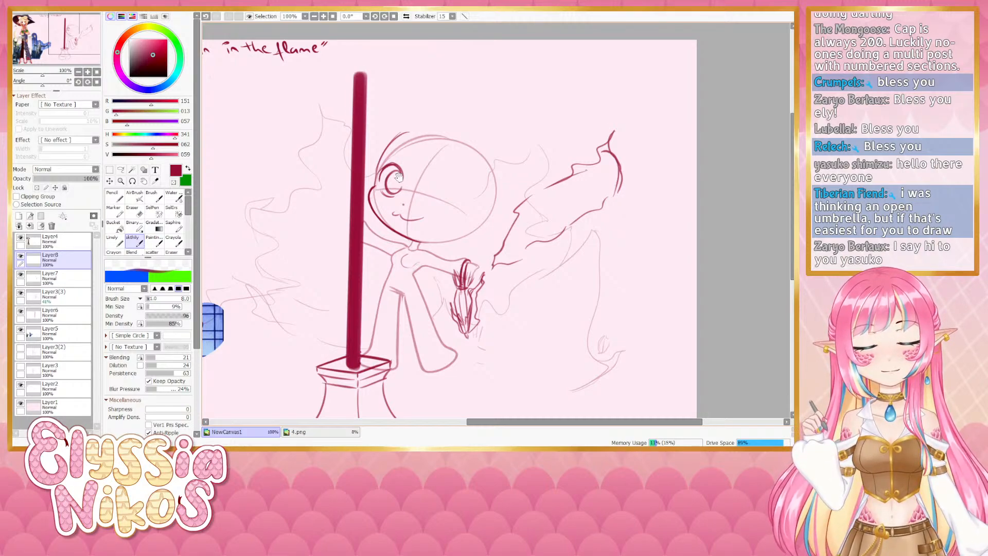
Clean up the junction of the cheek and forehead contours on Layer8 with the eraser, and retouch it with the sketching brush
{"action": "left_click_drag", "start_coordinate": [399, 178], "coordinate": [331, 167]}
{"action": "left_click", "coordinate": [137, 212]}
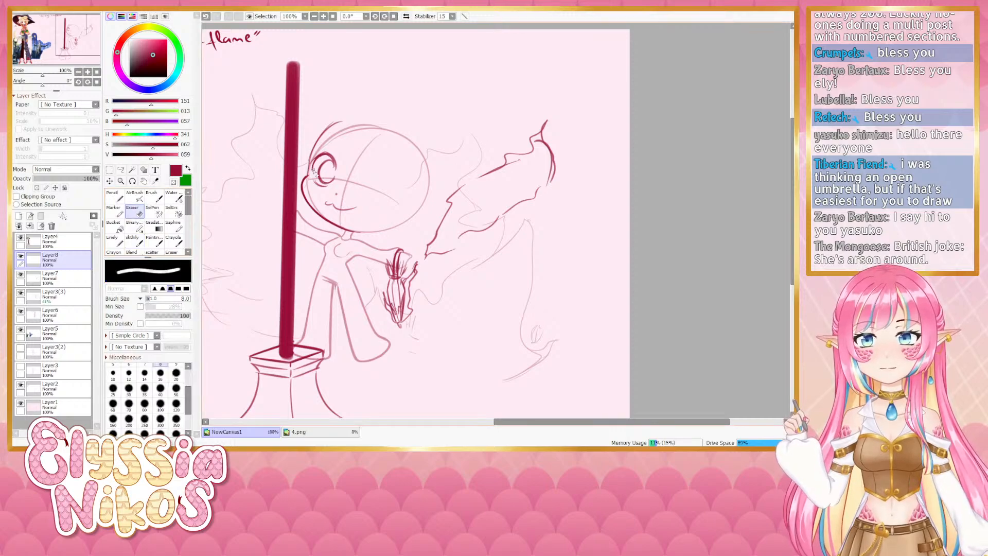
{"action": "left_click_drag", "start_coordinate": [306, 186], "coordinate": [317, 205]}
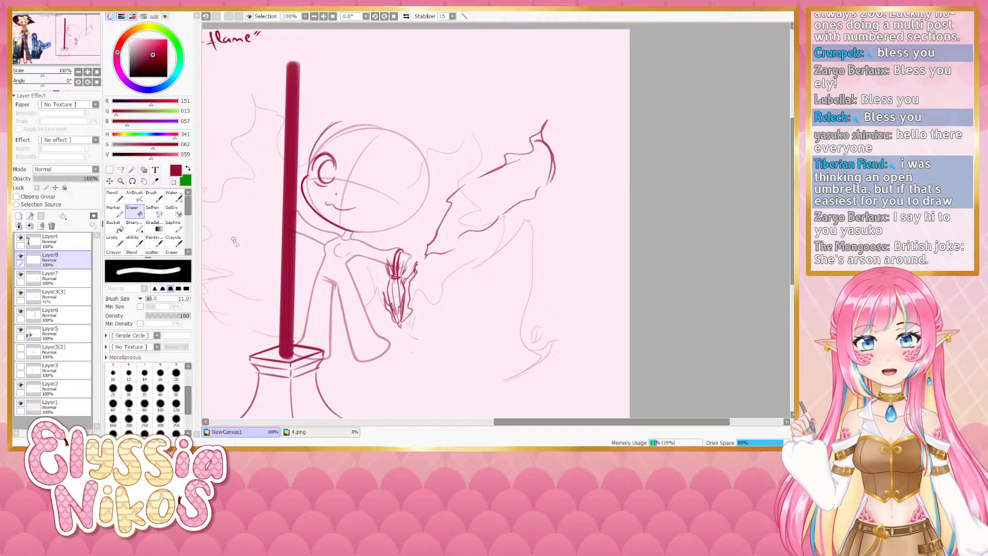
{"action": "left_click", "coordinate": [134, 239]}
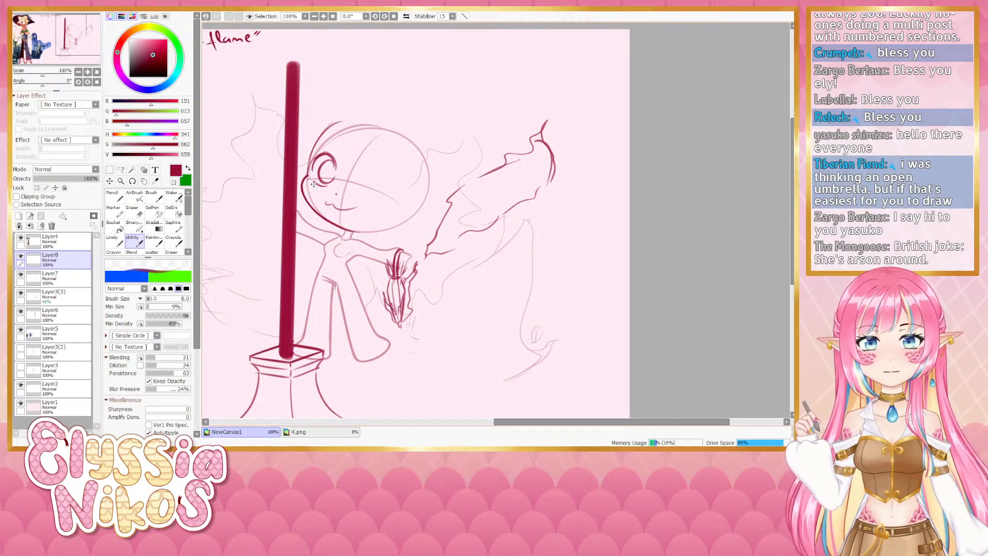
{"action": "key", "text": "ctrl+z"}
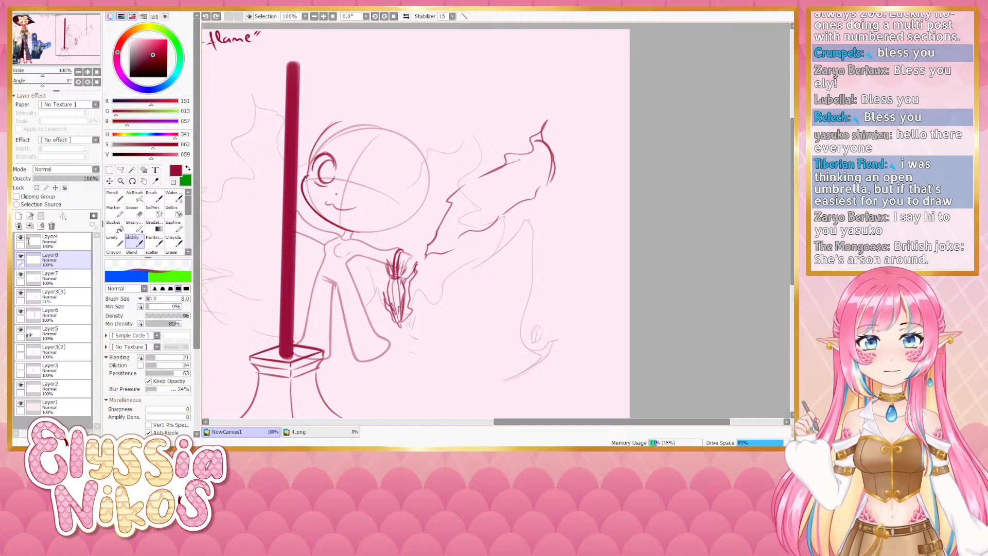
{"action": "left_click_drag", "start_coordinate": [308, 176], "coordinate": [305, 180]}
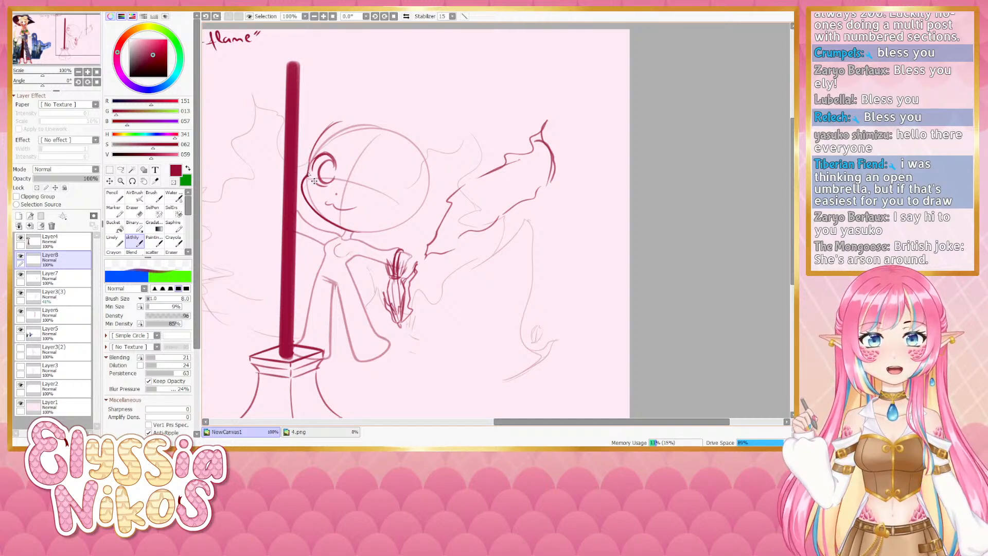
{"action": "key", "text": "ctrl+z"}
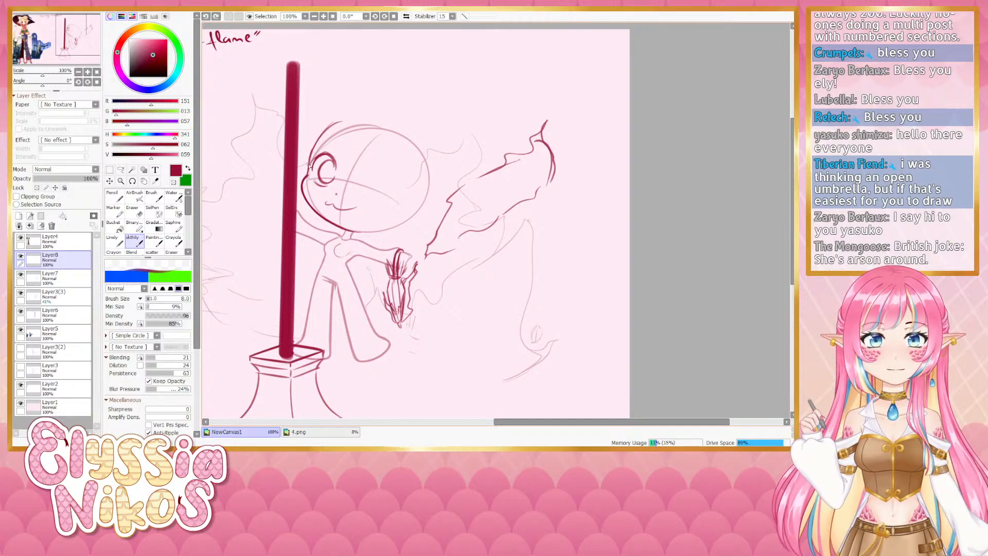
Redraw the forehead contour from beside the eye to the top of the head, redoing rejected strokes
{"action": "key", "text": "ctrl+z"}
{"action": "mouse_move", "coordinate": [334, 126]}
{"action": "left_mouse_down"}
{"action": "mouse_move", "coordinate": [310, 175]}
{"action": "mouse_move", "coordinate": [312, 143]}
{"action": "mouse_move", "coordinate": [313, 152]}
{"action": "mouse_move", "coordinate": [337, 124]}
{"action": "mouse_move", "coordinate": [313, 159]}
{"action": "mouse_move", "coordinate": [333, 123]}
{"action": "mouse_move", "coordinate": [313, 157]}
{"action": "mouse_move", "coordinate": [332, 124]}
{"action": "left_mouse_up"}
{"action": "key", "text": "ctrl+z"}
{"action": "key", "text": "ctrl+z"}
{"action": "key", "text": "ctrl+z"}
{"action": "key", "text": "ctrl+z"}
{"action": "key", "text": "ctrl+z"}
{"action": "key", "text": "ctrl+z"}
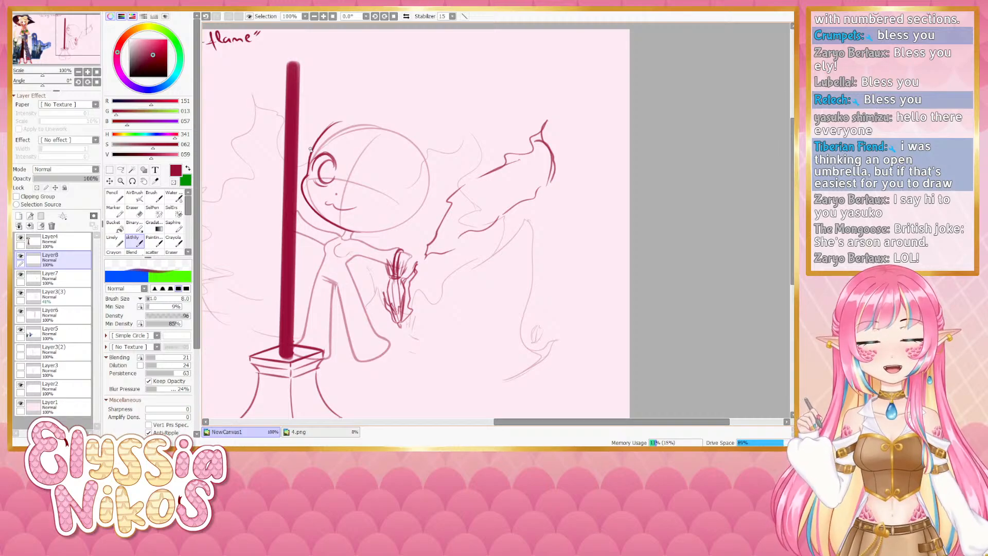
Check the reference character, clean up the face contour's outer edge with the eraser at size 8 in a rotated view, and reset the rotation
{"action": "left_click_drag", "start_coordinate": [310, 149], "coordinate": [706, 235]}
{"action": "left_click_drag", "start_coordinate": [678, 199], "coordinate": [722, 289]}
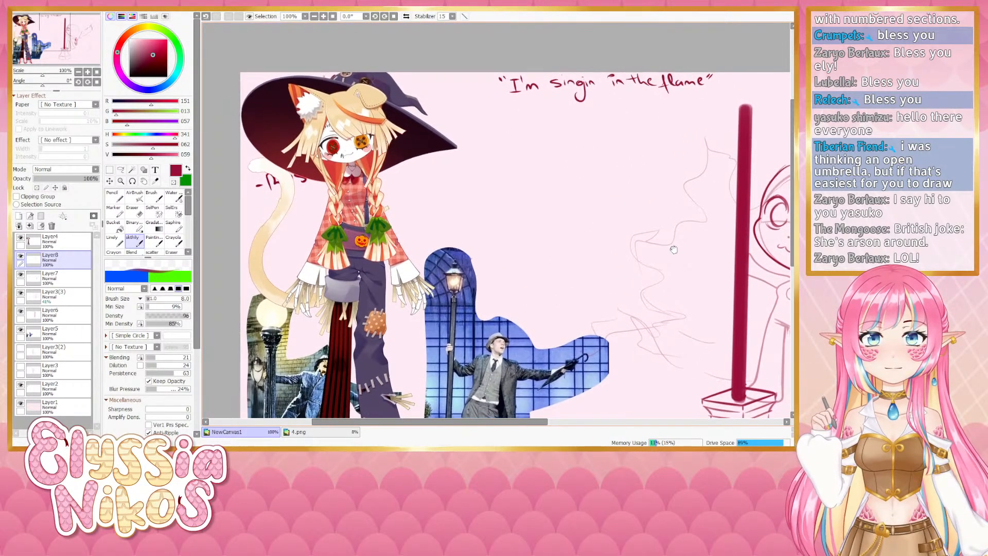
{"action": "left_click_drag", "start_coordinate": [656, 327], "coordinate": [484, 322]}
{"action": "mouse_move", "coordinate": [529, 210]}
{"action": "left_mouse_down"}
{"action": "mouse_move", "coordinate": [682, 185]}
{"action": "mouse_move", "coordinate": [456, 205]}
{"action": "left_mouse_up"}
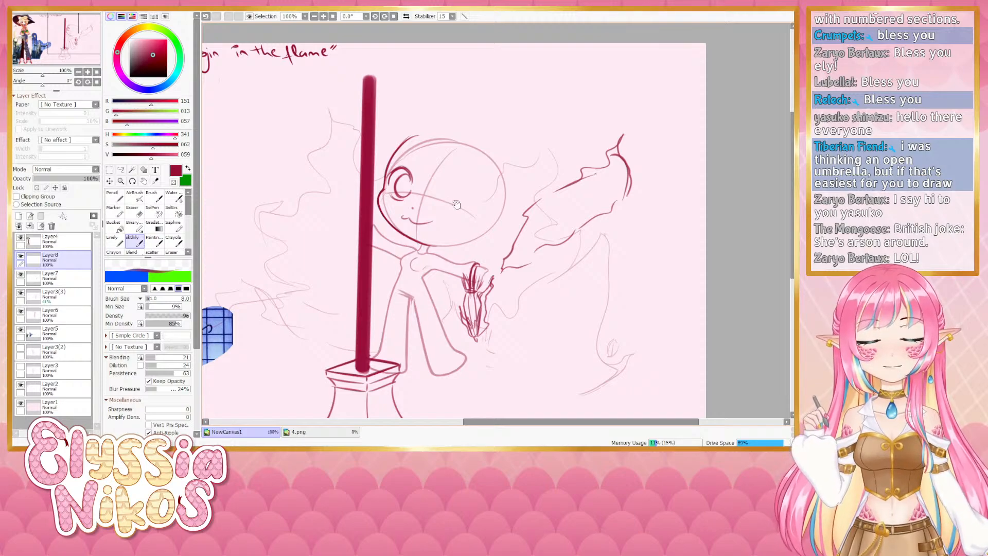
{"action": "left_click_drag", "start_coordinate": [457, 204], "coordinate": [433, 184]}
{"action": "left_click", "coordinate": [133, 211]}
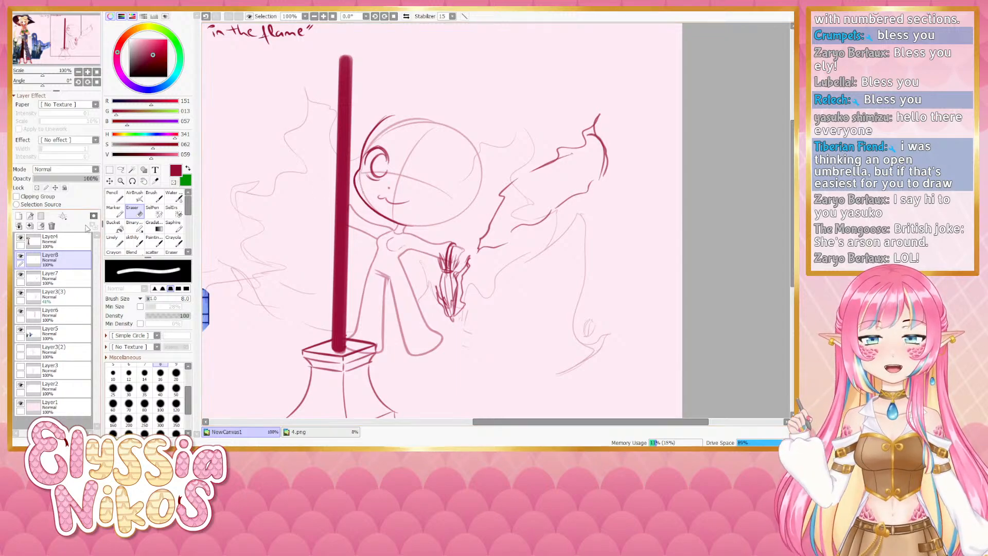
{"action": "mouse_move", "coordinate": [431, 304]}
{"action": "left_mouse_down"}
{"action": "mouse_move", "coordinate": [390, 220]}
{"action": "mouse_move", "coordinate": [272, 258]}
{"action": "left_mouse_up"}
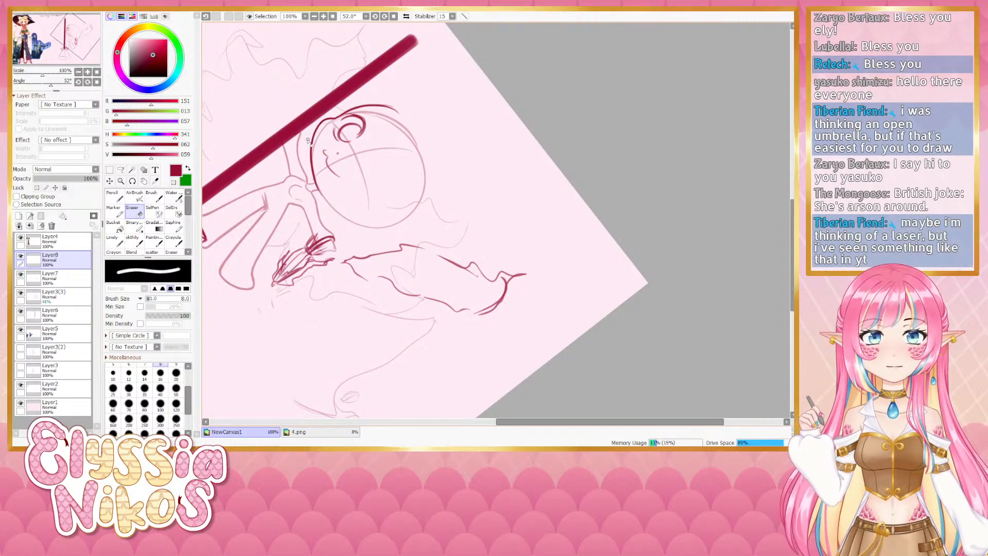
{"action": "left_click_drag", "start_coordinate": [320, 123], "coordinate": [312, 137]}
{"action": "key", "text": "ctrl+z"}
{"action": "key", "text": "ctrl+alt"}
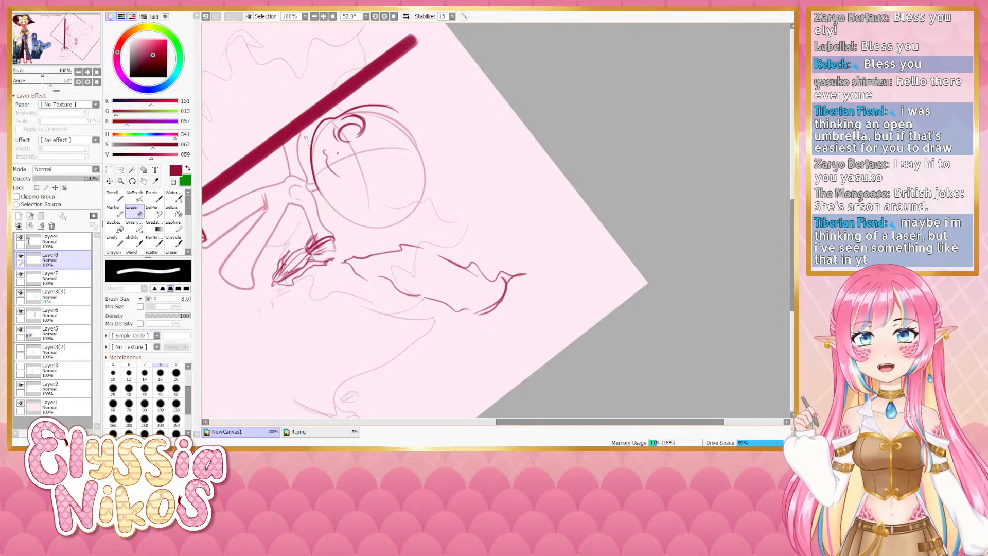
{"action": "key", "text": "ctrl+alt"}
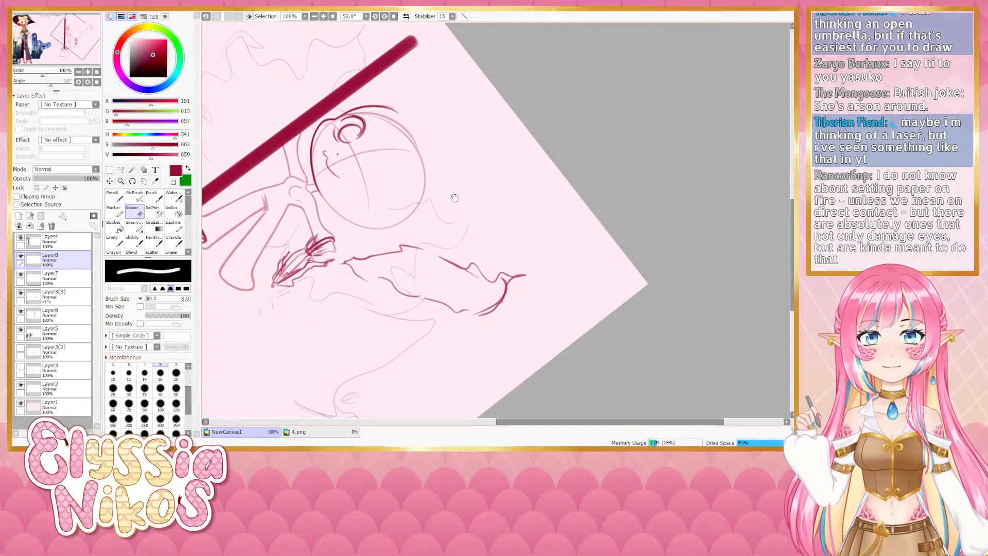
{"action": "left_click_drag", "start_coordinate": [453, 196], "coordinate": [454, 205]}
{"action": "left_click", "coordinate": [97, 82]}
Try to extend the jaw contour from the chin along the lower edge of the head with the sketching brush
{"action": "left_click_drag", "start_coordinate": [357, 259], "coordinate": [357, 159]}
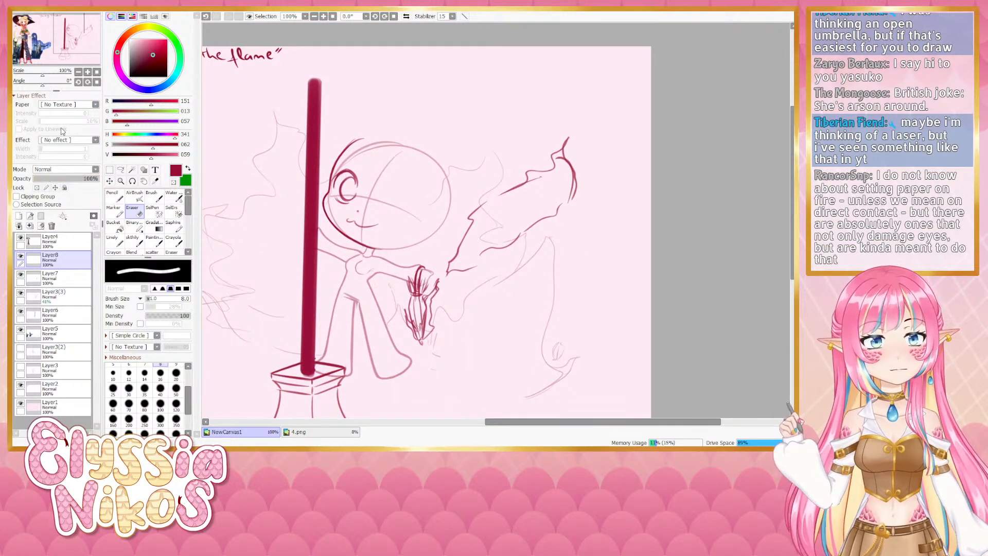
{"action": "left_click_drag", "start_coordinate": [51, 80], "coordinate": [58, 81]}
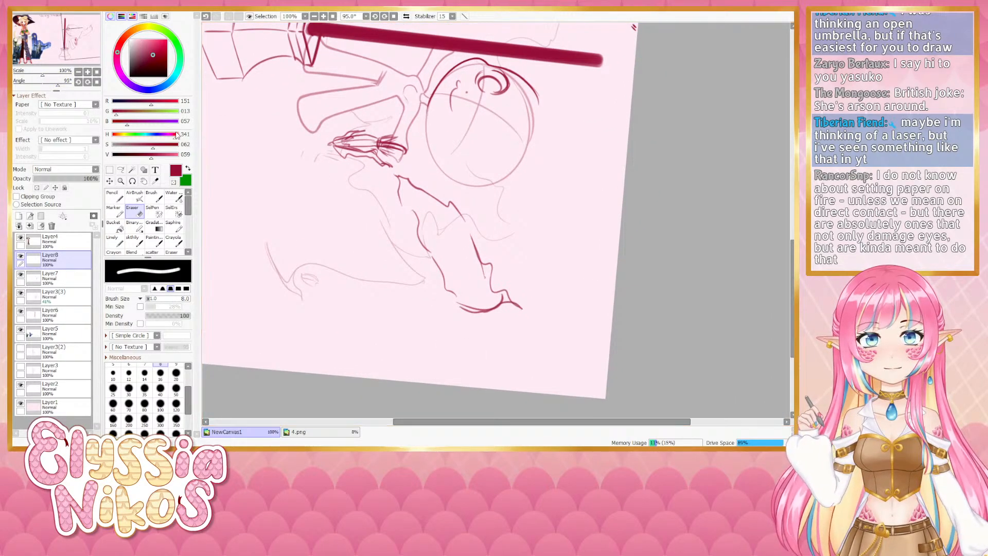
{"action": "left_click", "coordinate": [96, 83]}
{"action": "left_click", "coordinate": [132, 240]}
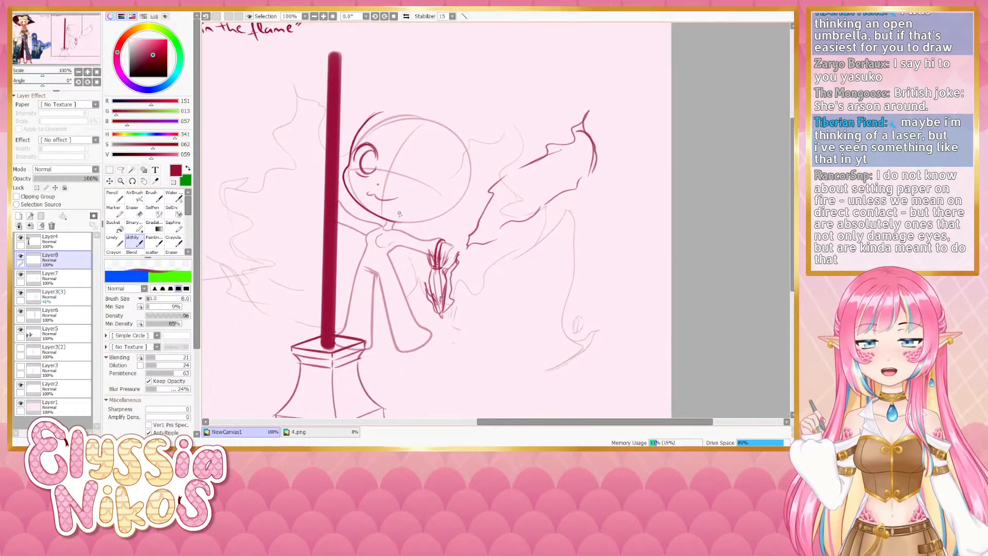
{"action": "key", "text": "ctrl+z"}
{"action": "left_click_drag", "start_coordinate": [380, 217], "coordinate": [436, 212]}
{"action": "key", "text": "ctrl+z"}
{"action": "key", "text": "ctrl+z"}
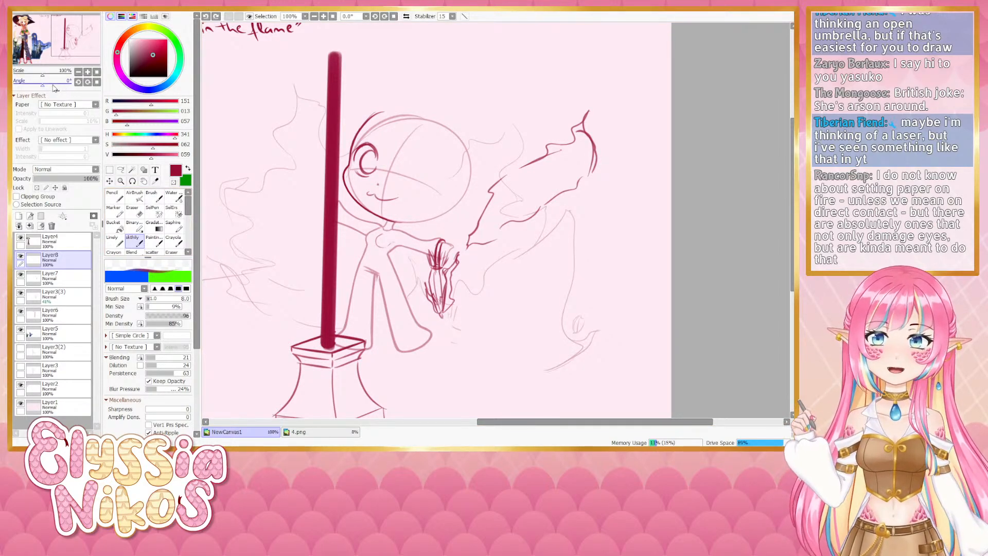
Draw the jaw contour from the chin around the lower edge of the head in a rotated view, and reset the rotation
{"action": "left_click_drag", "start_coordinate": [42, 83], "coordinate": [64, 84]}
{"action": "left_click_drag", "start_coordinate": [486, 204], "coordinate": [386, 169]}
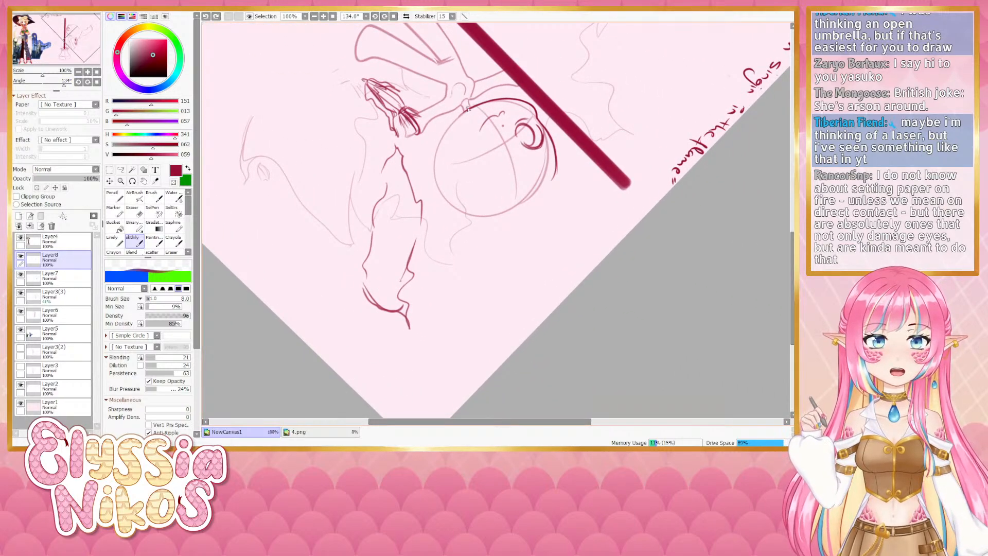
{"action": "left_click_drag", "start_coordinate": [450, 127], "coordinate": [438, 152]}
{"action": "key", "text": "ctrl+z"}
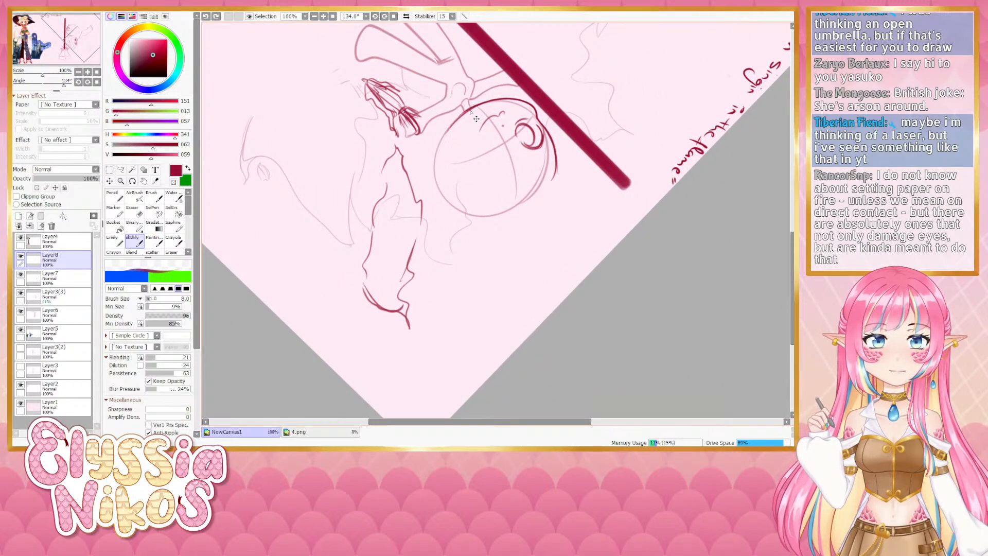
{"action": "mouse_move", "coordinate": [466, 112]}
{"action": "left_mouse_down"}
{"action": "mouse_move", "coordinate": [441, 161]}
{"action": "mouse_move", "coordinate": [444, 142]}
{"action": "left_mouse_up"}
{"action": "key", "text": "ctrl+z"}
{"action": "mouse_move", "coordinate": [467, 112]}
{"action": "left_mouse_down"}
{"action": "mouse_move", "coordinate": [441, 165]}
{"action": "mouse_move", "coordinate": [446, 141]}
{"action": "mouse_move", "coordinate": [444, 166]}
{"action": "left_mouse_up"}
{"action": "key", "text": "ctrl+z"}
{"action": "key", "text": "ctrl+z"}
{"action": "key", "text": "ctrl+z"}
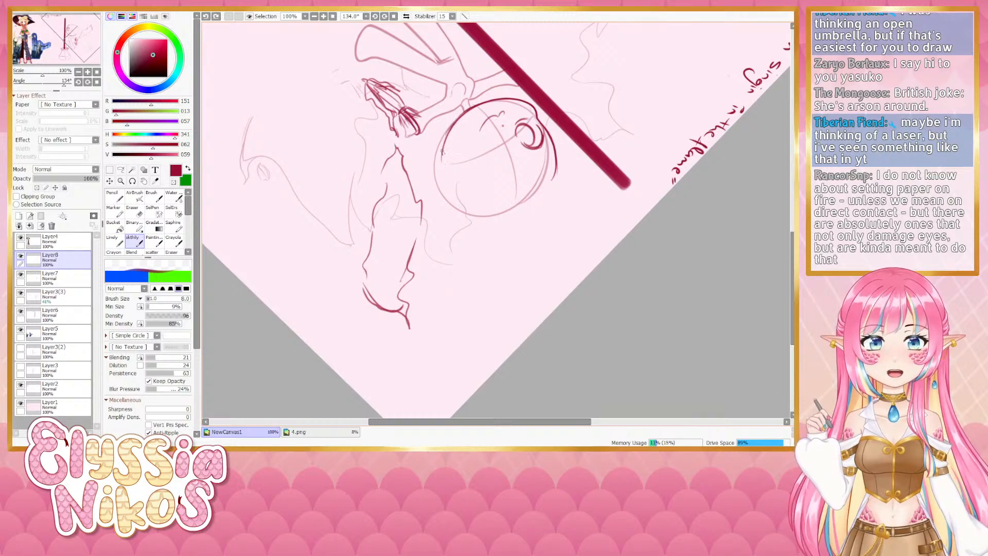
{"action": "left_click_drag", "start_coordinate": [452, 128], "coordinate": [441, 170]}
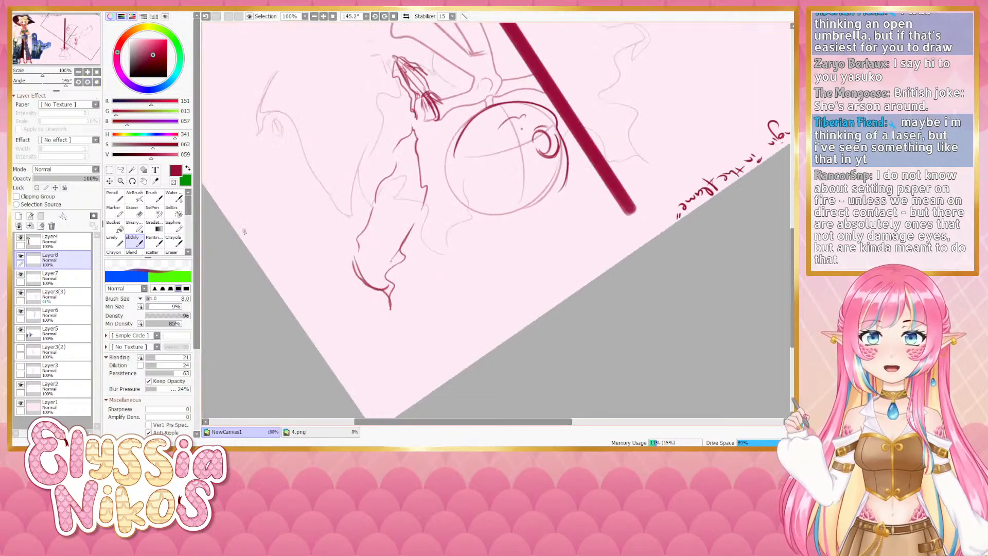
{"action": "left_click", "coordinate": [96, 82]}
{"action": "left_click_drag", "start_coordinate": [403, 242], "coordinate": [386, 171]}
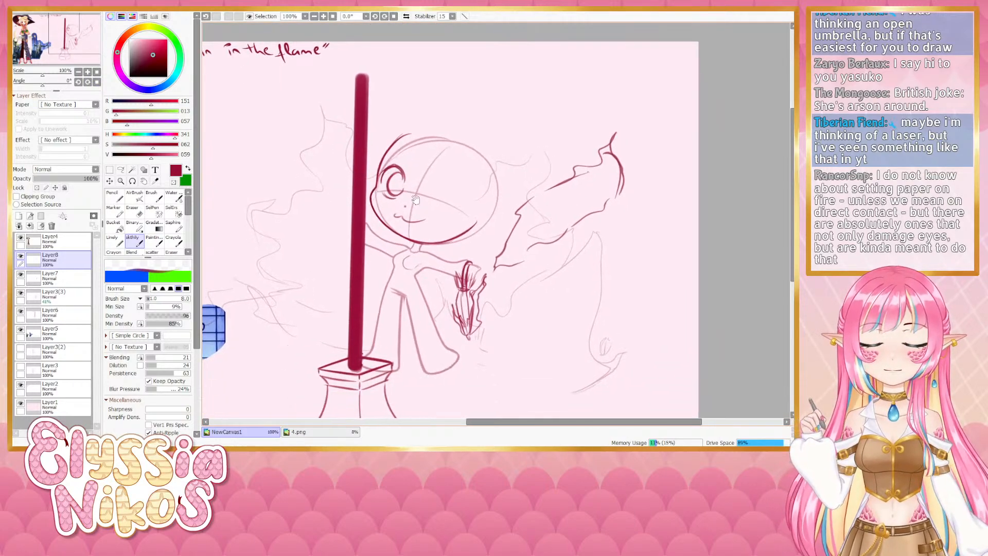
Refine the jaw contour along the bottom of the head in the unrotated view, redoing rejected strokes
{"action": "key", "text": "ctrl+z"}
{"action": "key", "text": "ctrl+z"}
{"action": "key", "text": "ctrl+z"}
{"action": "mouse_move", "coordinate": [442, 245]}
{"action": "left_mouse_down"}
{"action": "mouse_move", "coordinate": [473, 228]}
{"action": "mouse_move", "coordinate": [440, 244]}
{"action": "left_mouse_up"}
{"action": "key", "text": "ctrl+z"}
{"action": "key", "text": "ctrl+z"}
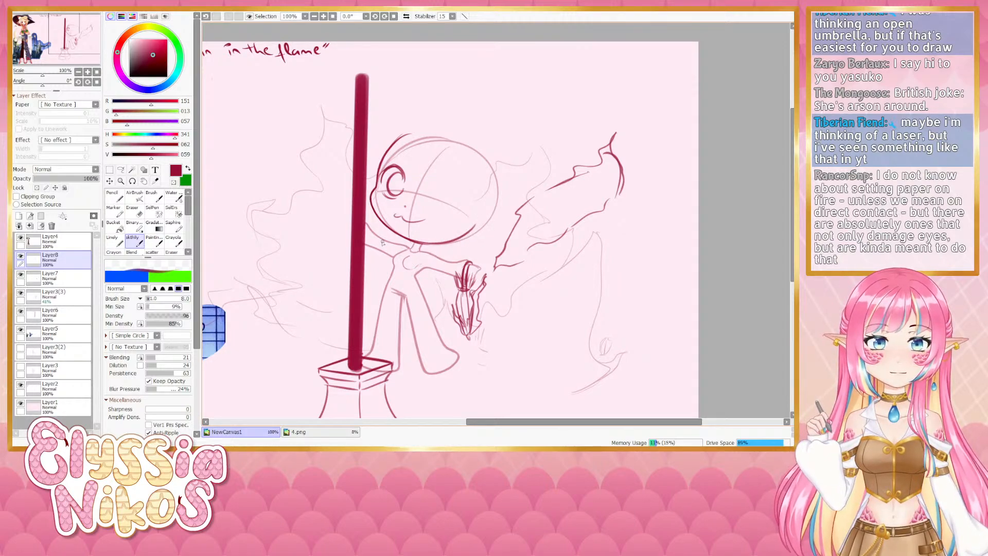
Make Layer7 active and sketch lashes on the eye beside the lamp post, redoing rejected strokes
{"action": "left_click_drag", "start_coordinate": [374, 247], "coordinate": [352, 232]}
{"action": "left_click", "coordinate": [21, 274]}
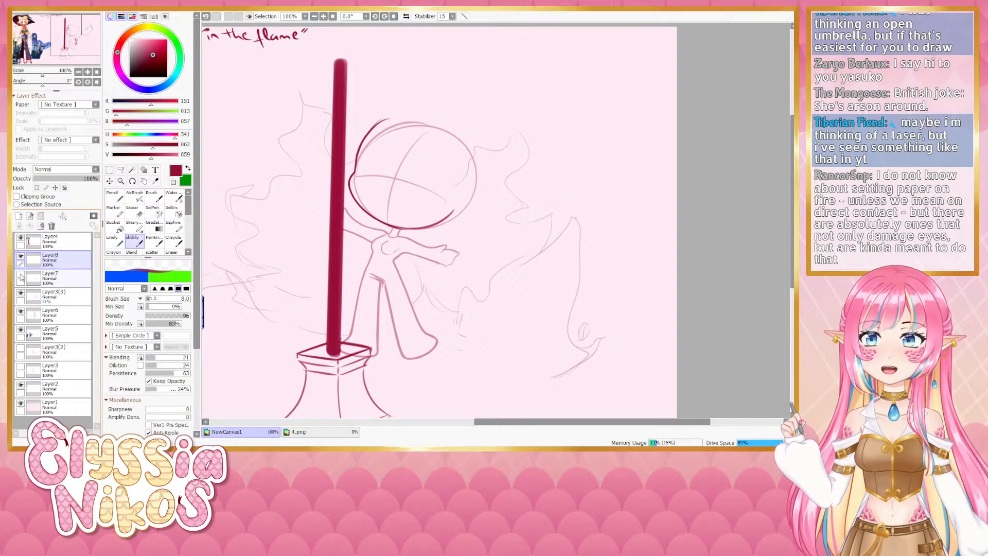
{"action": "left_click", "coordinate": [22, 274]}
{"action": "left_click", "coordinate": [53, 280]}
{"action": "left_click_drag", "start_coordinate": [403, 175], "coordinate": [420, 172]}
{"action": "key", "text": "ctrl+z"}
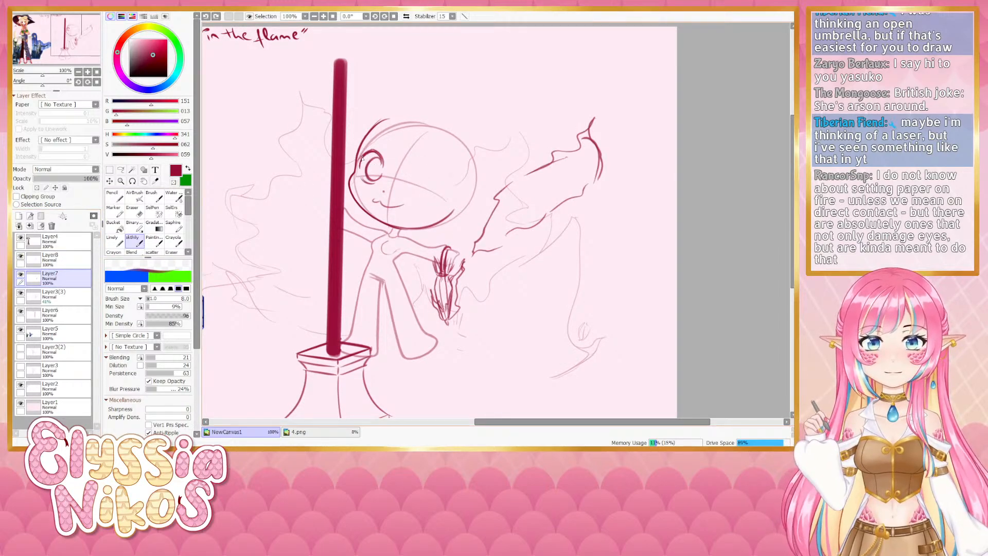
{"action": "mouse_move", "coordinate": [329, 181]}
{"action": "left_mouse_down"}
{"action": "mouse_move", "coordinate": [636, 251]}
{"action": "mouse_move", "coordinate": [642, 262]}
{"action": "mouse_move", "coordinate": [381, 199]}
{"action": "mouse_move", "coordinate": [419, 169]}
{"action": "mouse_move", "coordinate": [414, 176]}
{"action": "left_mouse_up"}
{"action": "key", "text": "ctrl+z"}
{"action": "key", "text": "ctrl+z"}
{"action": "key", "text": "ctrl+z"}
{"action": "key", "text": "ctrl+z"}
Check the reference character's face and rough in the second eye across the face's center line, redoing rejected strokes
{"action": "left_click_drag", "start_coordinate": [335, 199], "coordinate": [725, 211]}
{"action": "left_click_drag", "start_coordinate": [525, 185], "coordinate": [525, 187]}
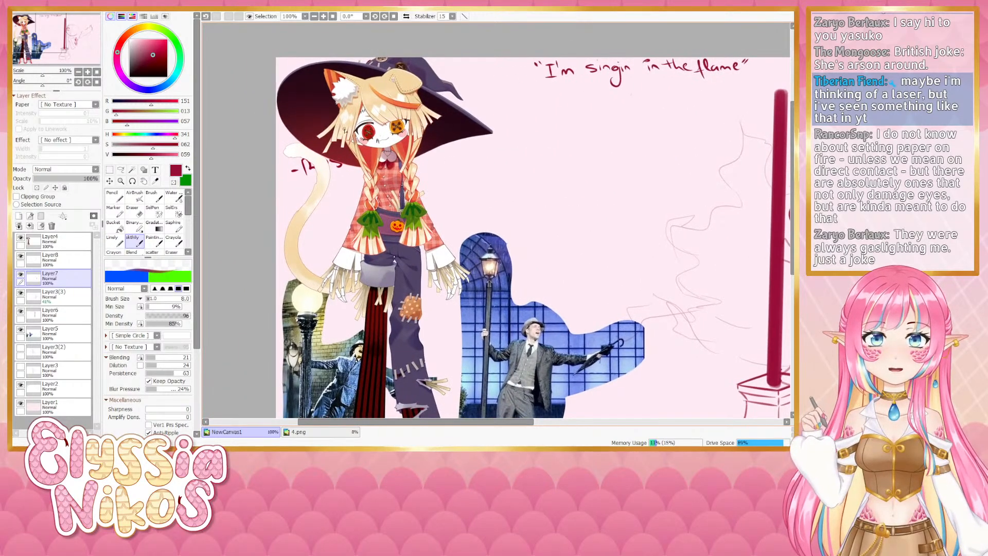
{"action": "left_click_drag", "start_coordinate": [576, 283], "coordinate": [254, 254]}
{"action": "left_click_drag", "start_coordinate": [276, 178], "coordinate": [363, 178]}
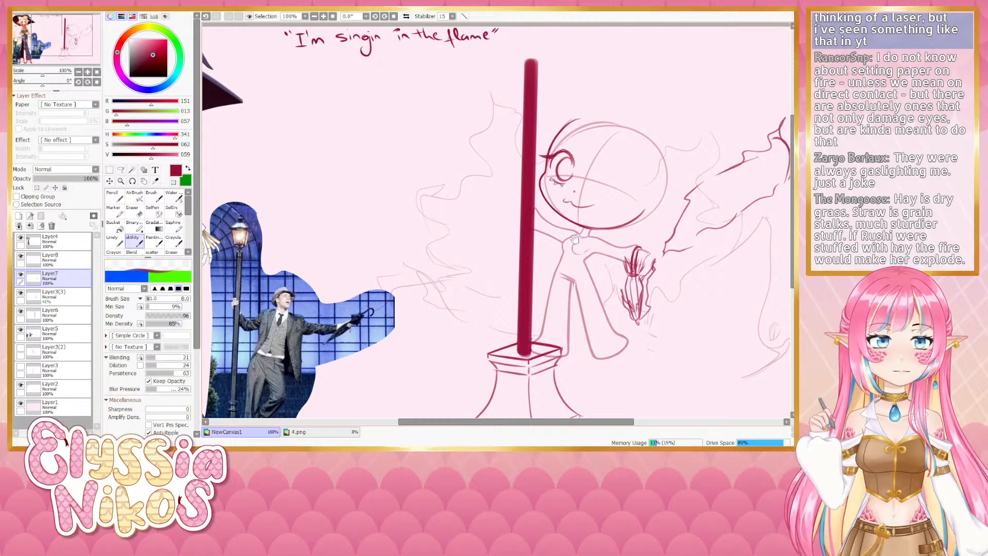
{"action": "left_click_drag", "start_coordinate": [574, 240], "coordinate": [462, 210]}
{"action": "mouse_move", "coordinate": [490, 146]}
{"action": "left_mouse_down"}
{"action": "mouse_move", "coordinate": [512, 137]}
{"action": "mouse_move", "coordinate": [523, 157]}
{"action": "mouse_move", "coordinate": [512, 136]}
{"action": "mouse_move", "coordinate": [525, 163]}
{"action": "mouse_move", "coordinate": [508, 168]}
{"action": "mouse_move", "coordinate": [525, 163]}
{"action": "mouse_move", "coordinate": [469, 190]}
{"action": "left_mouse_up"}
{"action": "key", "text": "ctrl+z"}
{"action": "key", "text": "ctrl+z"}
{"action": "key", "text": "ctrl+z"}
{"action": "key", "text": "ctrl+z"}
{"action": "key", "text": "ctrl+z"}
{"action": "key", "text": "ctrl+z"}
{"action": "key", "text": "ctrl+z"}
{"action": "key", "text": "ctrl+z"}
{"action": "key", "text": "ctrl+z"}
{"action": "key", "text": "ctrl+z"}
{"action": "key", "text": "ctrl+z"}
{"action": "key", "text": "ctrl+z"}
{"action": "key", "text": "ctrl+z"}
{"action": "key", "text": "ctrl+z"}
{"action": "key", "text": "ctrl+z"}
{"action": "key", "text": "ctrl+z"}
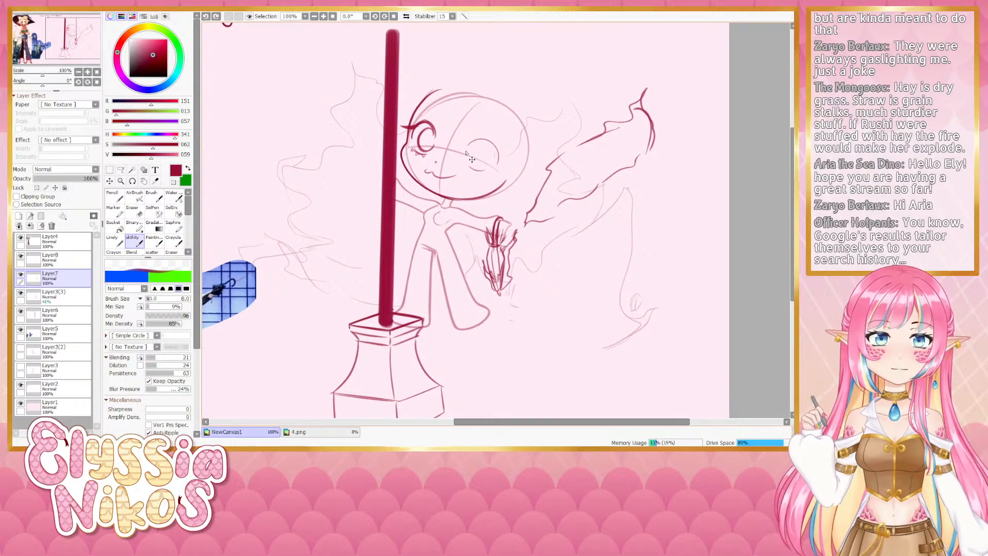
{"action": "key", "text": "ctrl+z"}
{"action": "key", "text": "ctrl+z"}
Redraw the second eye as a smaller circle level with the first eye, redoing rejected strokes
{"action": "mouse_move", "coordinate": [463, 144]}
{"action": "left_mouse_down"}
{"action": "mouse_move", "coordinate": [484, 135]}
{"action": "mouse_move", "coordinate": [490, 160]}
{"action": "mouse_move", "coordinate": [479, 165]}
{"action": "mouse_move", "coordinate": [469, 156]}
{"action": "mouse_move", "coordinate": [488, 159]}
{"action": "mouse_move", "coordinate": [470, 155]}
{"action": "mouse_move", "coordinate": [474, 163]}
{"action": "left_mouse_up"}
{"action": "key", "text": "ctrl+z"}
{"action": "key", "text": "ctrl+z"}
{"action": "key", "text": "ctrl+z"}
{"action": "key", "text": "ctrl+z"}
{"action": "key", "text": "ctrl+z"}
{"action": "key", "text": "ctrl+z"}
{"action": "key", "text": "ctrl+z"}
{"action": "key", "text": "ctrl+z"}
{"action": "key", "text": "ctrl+z"}
{"action": "key", "text": "ctrl+z"}
{"action": "key", "text": "ctrl+z"}
{"action": "key", "text": "ctrl+z"}
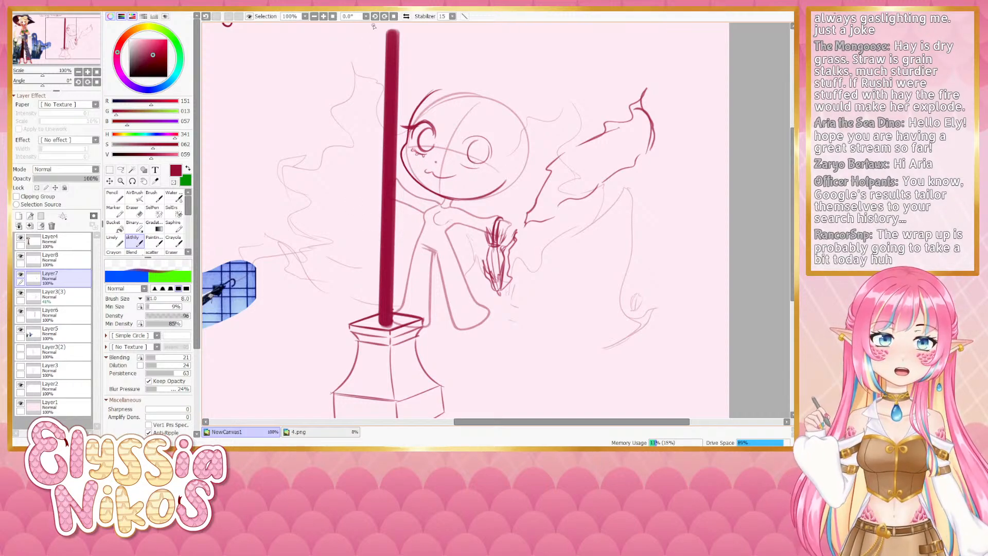
Check the face in a mirrored view, and redraw the second eye with a heavier upper lid arc
{"action": "left_click", "coordinate": [406, 17]}
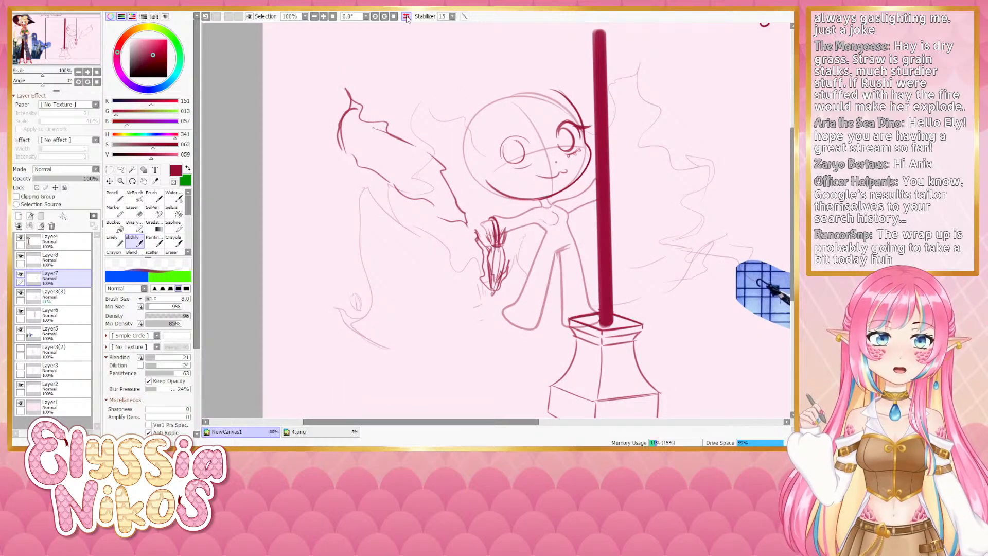
{"action": "left_click", "coordinate": [406, 17]}
{"action": "key", "text": "ctrl+z"}
{"action": "mouse_move", "coordinate": [410, 147]}
{"action": "left_mouse_down"}
{"action": "mouse_move", "coordinate": [430, 141]}
{"action": "mouse_move", "coordinate": [436, 164]}
{"action": "mouse_move", "coordinate": [431, 144]}
{"action": "mouse_move", "coordinate": [438, 163]}
{"action": "mouse_move", "coordinate": [439, 148]}
{"action": "left_mouse_up"}
{"action": "key", "text": "ctrl+z"}
{"action": "key", "text": "ctrl+z"}
{"action": "key", "text": "ctrl+z"}
{"action": "key", "text": "ctrl+z"}
{"action": "key", "text": "ctrl+z"}
{"action": "key", "text": "ctrl+z"}
{"action": "key", "text": "ctrl+z"}
{"action": "key", "text": "ctrl+z"}
{"action": "key", "text": "ctrl+z"}
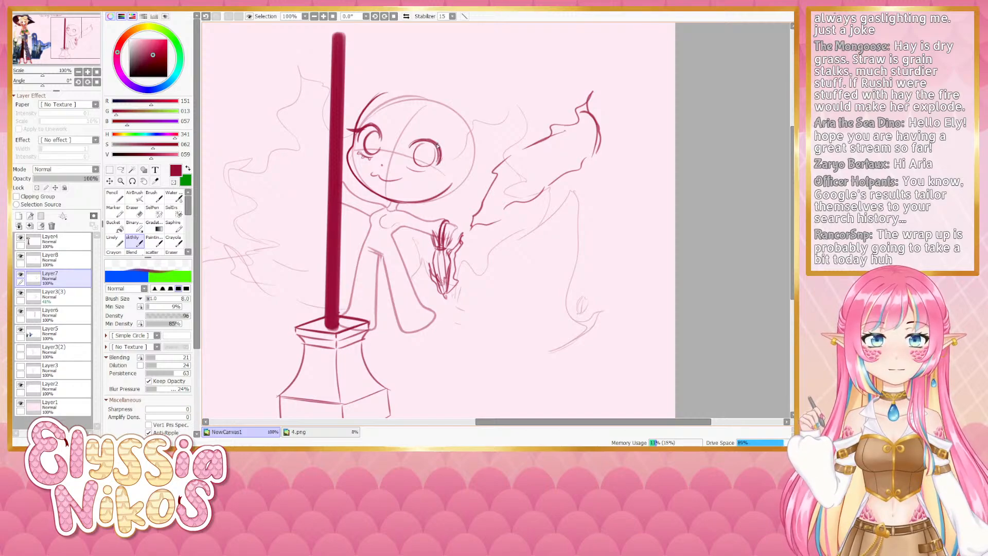
Clean up the second eye's outline with the eraser, and refine its upper lid with the sketching brush
{"action": "key", "text": "e"}
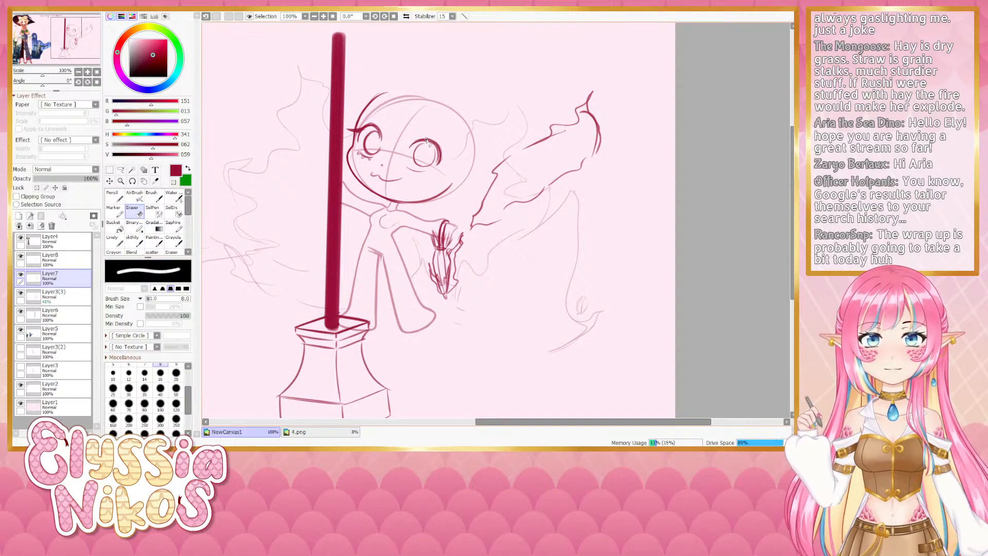
{"action": "key", "text": "e"}
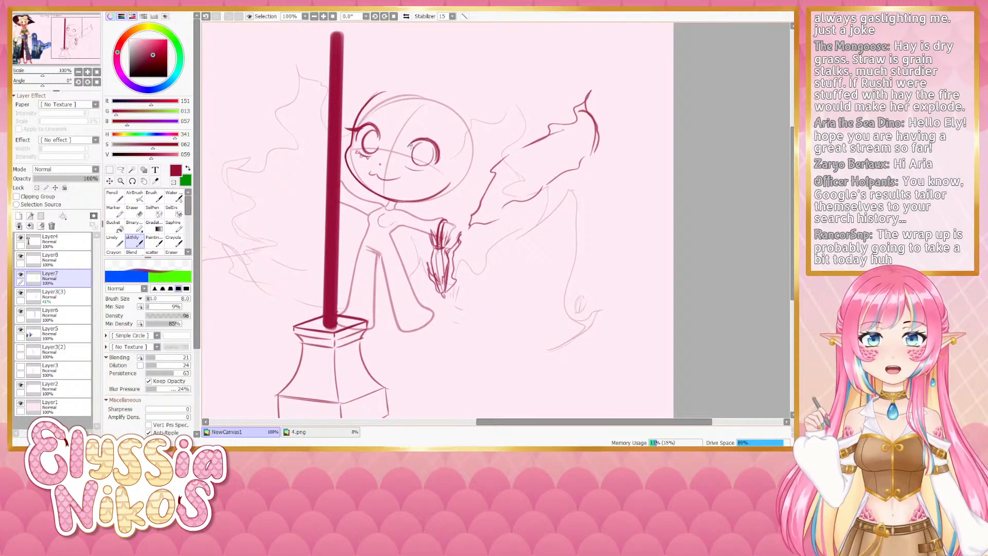
{"action": "key", "text": "ctrl+z"}
{"action": "mouse_move", "coordinate": [411, 146]}
{"action": "left_mouse_down"}
{"action": "mouse_move", "coordinate": [437, 161]}
{"action": "mouse_move", "coordinate": [431, 140]}
{"action": "mouse_move", "coordinate": [439, 162]}
{"action": "left_mouse_up"}
{"action": "key", "text": "ctrl+z"}
{"action": "key", "text": "ctrl+z"}
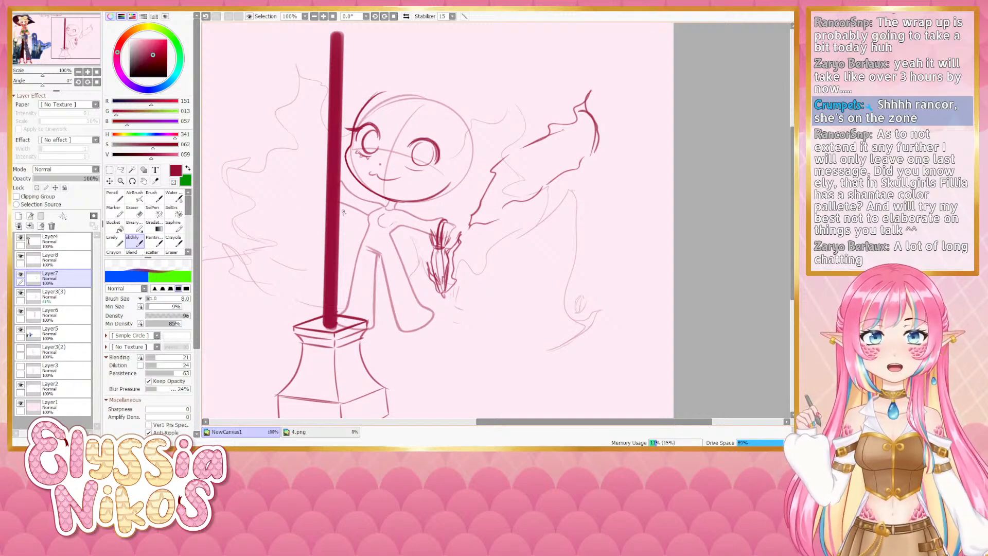
{"action": "key", "text": "e"}
{"action": "left_click_drag", "start_coordinate": [414, 167], "coordinate": [428, 178], "text": "ctrl+alt"}
{"action": "left_click", "coordinate": [133, 240]}
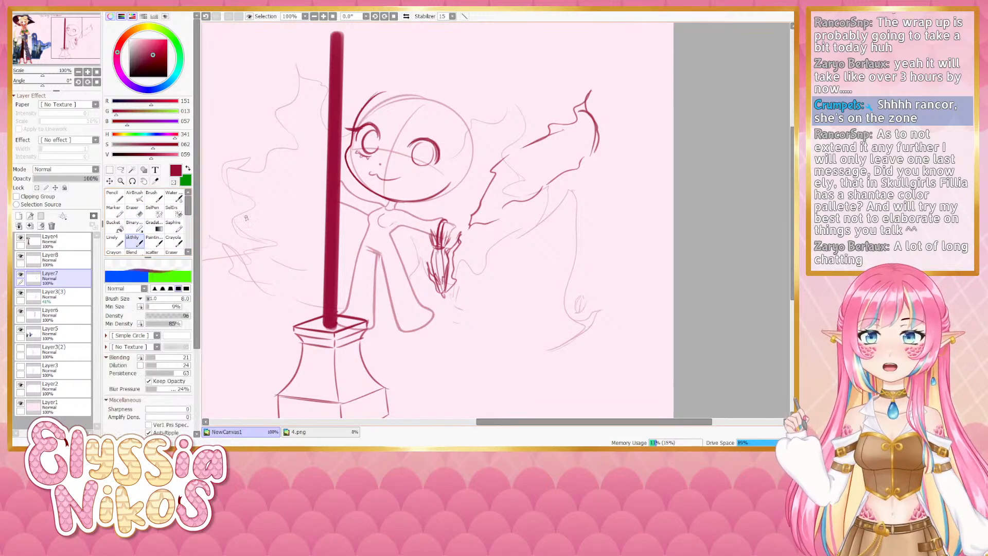
Try lower lid strokes beneath the second eye, undoing the rejected ones
{"action": "key", "text": "ctrl+z"}
{"action": "key", "text": "ctrl+z"}
{"action": "mouse_move", "coordinate": [427, 170]}
{"action": "left_mouse_down"}
{"action": "mouse_move", "coordinate": [416, 169]}
{"action": "mouse_move", "coordinate": [430, 169]}
{"action": "mouse_move", "coordinate": [415, 146]}
{"action": "mouse_move", "coordinate": [428, 146]}
{"action": "mouse_move", "coordinate": [433, 160]}
{"action": "left_mouse_up"}
{"action": "key", "text": "ctrl+z"}
{"action": "key", "text": "ctrl+z"}
{"action": "key", "text": "ctrl+z"}
{"action": "key", "text": "ctrl+z"}
{"action": "key", "text": "ctrl+z"}
{"action": "key", "text": "ctrl+z"}
{"action": "key", "text": "ctrl+z"}
{"action": "key", "text": "ctrl+z"}
{"action": "key", "text": "ctrl+z"}
{"action": "key", "text": "ctrl+z"}
{"action": "key", "text": "ctrl+z"}
{"action": "key", "text": "ctrl+z"}
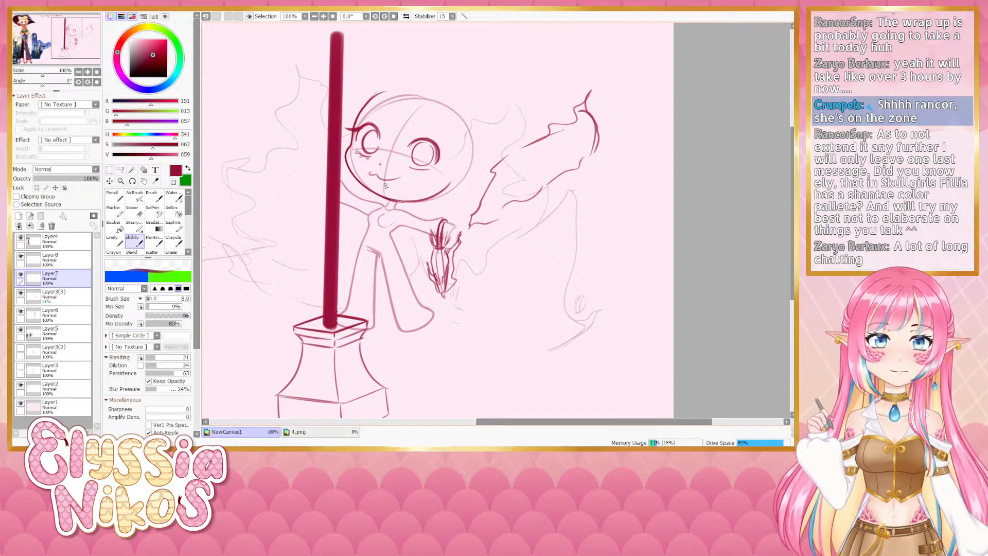
Check the face in a mirrored view, and redraw the short lower lid line under the second eye
{"action": "left_click", "coordinate": [406, 15]}
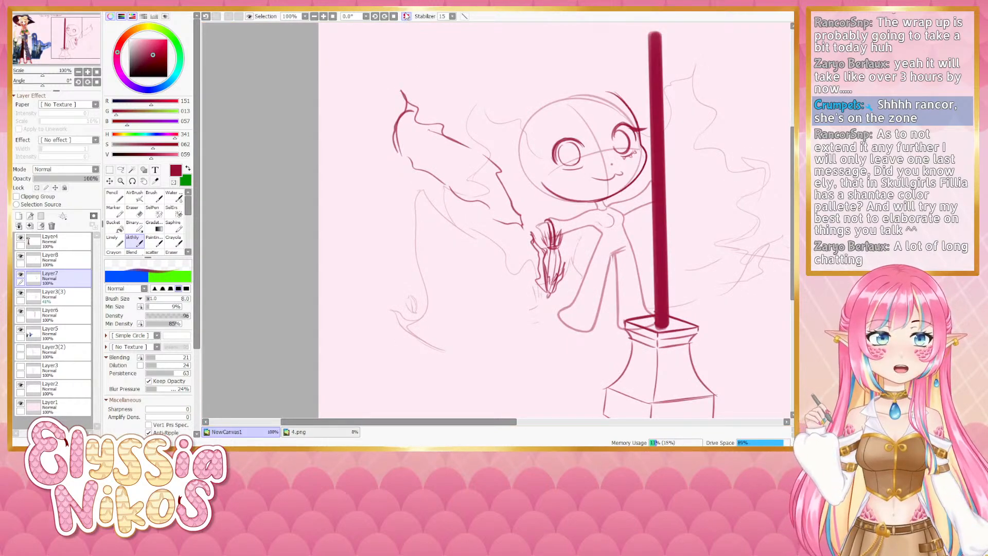
{"action": "left_click", "coordinate": [406, 16]}
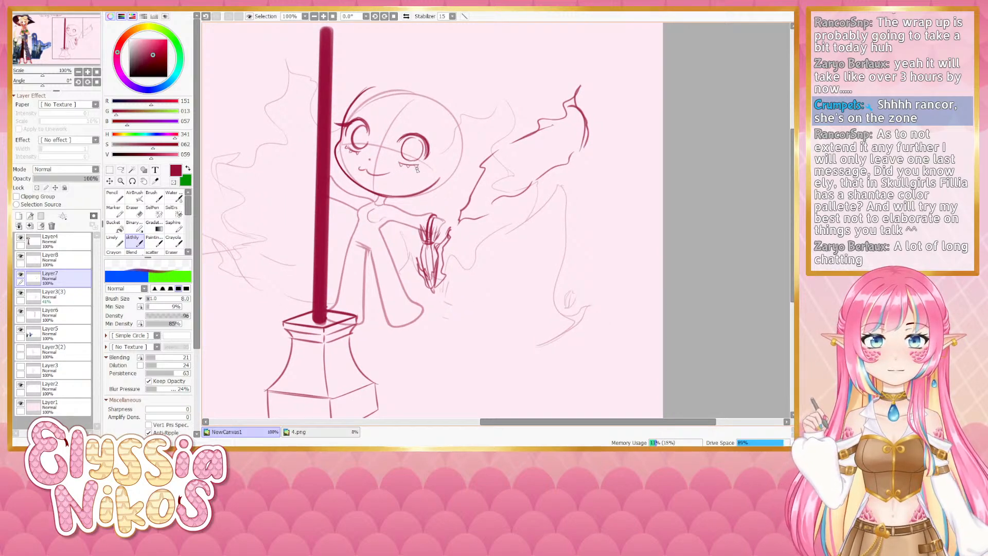
{"action": "key", "text": "ctrl+z"}
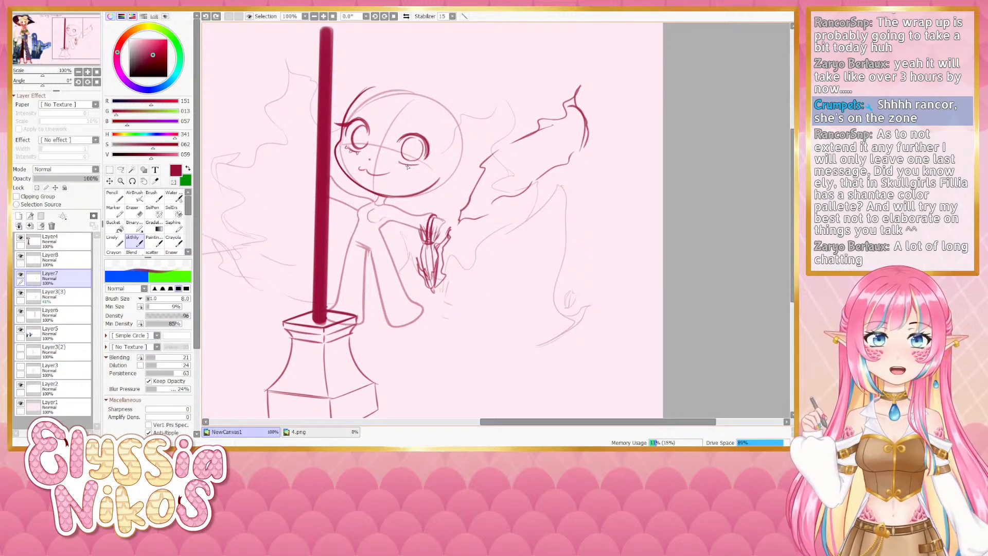
{"action": "key", "text": "ctrl+z"}
{"action": "left_click_drag", "start_coordinate": [401, 163], "coordinate": [417, 165]}
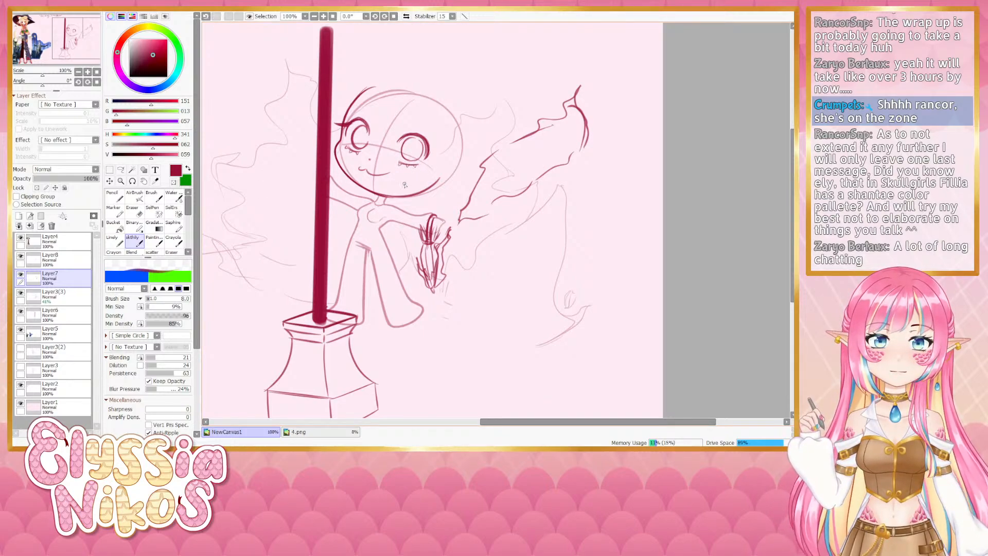
Extend the second eye's upper lid into an outer lash wing, checking the face in a mirrored view
{"action": "left_click_drag", "start_coordinate": [366, 239], "coordinate": [368, 230]}
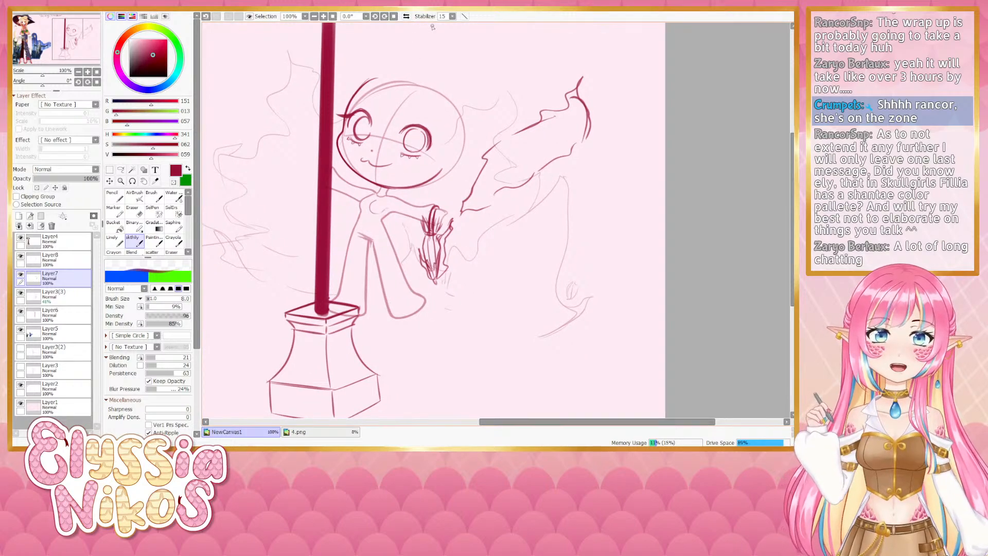
{"action": "left_click", "coordinate": [406, 17]}
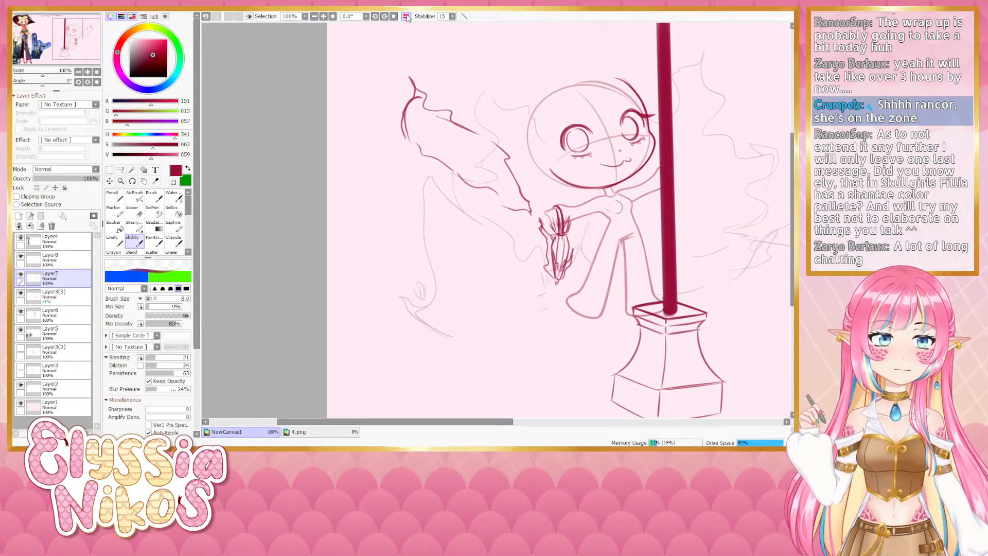
{"action": "left_click", "coordinate": [407, 17]}
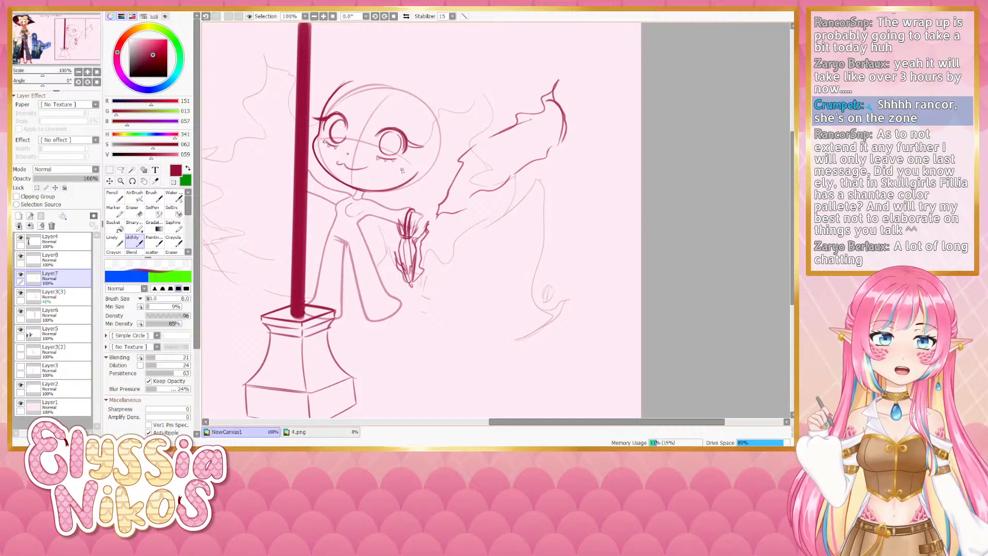
{"action": "left_click_drag", "start_coordinate": [407, 160], "coordinate": [416, 154]}
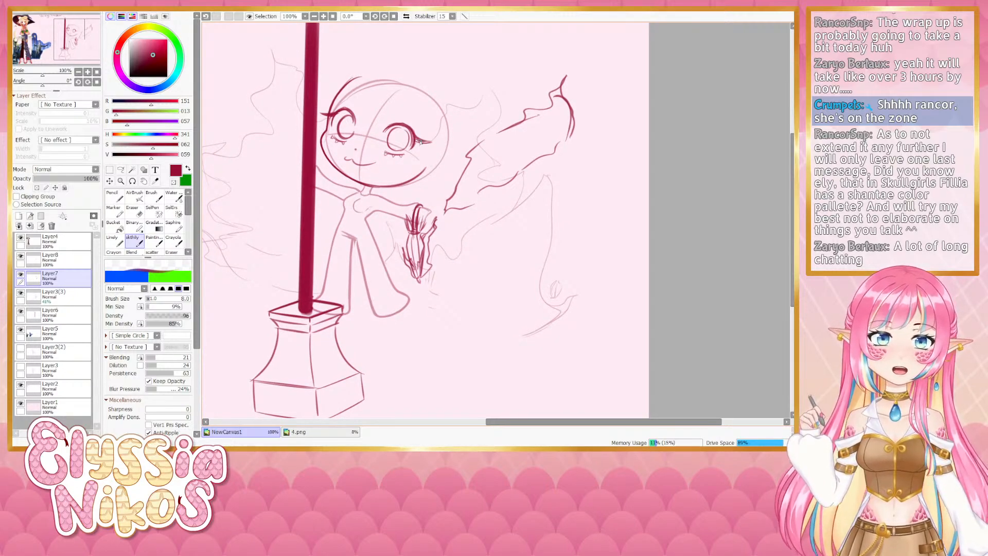
{"action": "left_click_drag", "start_coordinate": [415, 139], "coordinate": [430, 143]}
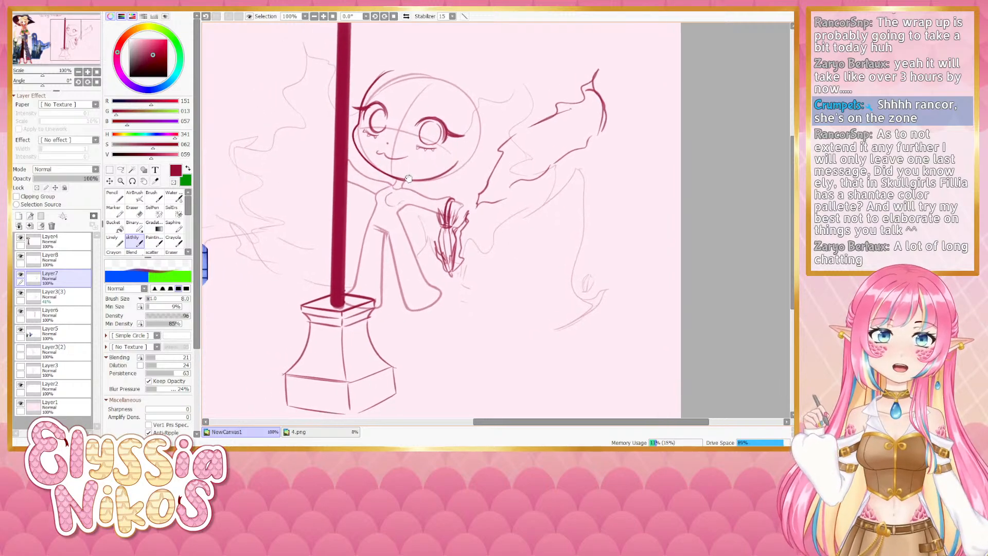
{"action": "left_click", "coordinate": [406, 17]}
{"action": "left_click", "coordinate": [406, 17]}
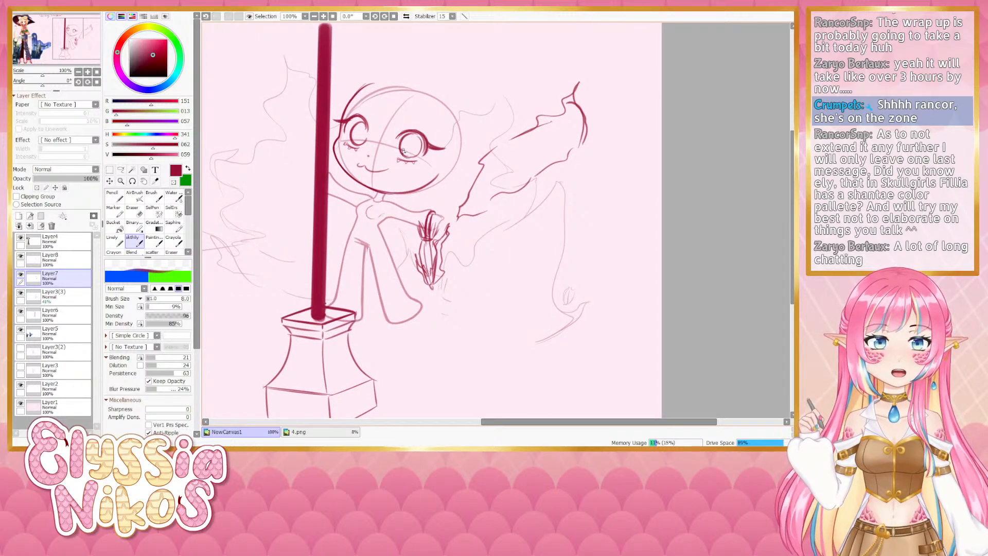
Strengthen the second eye's iris outline, comparing strokes by undoing and reapplying them
{"action": "key", "text": "ctrl+z"}
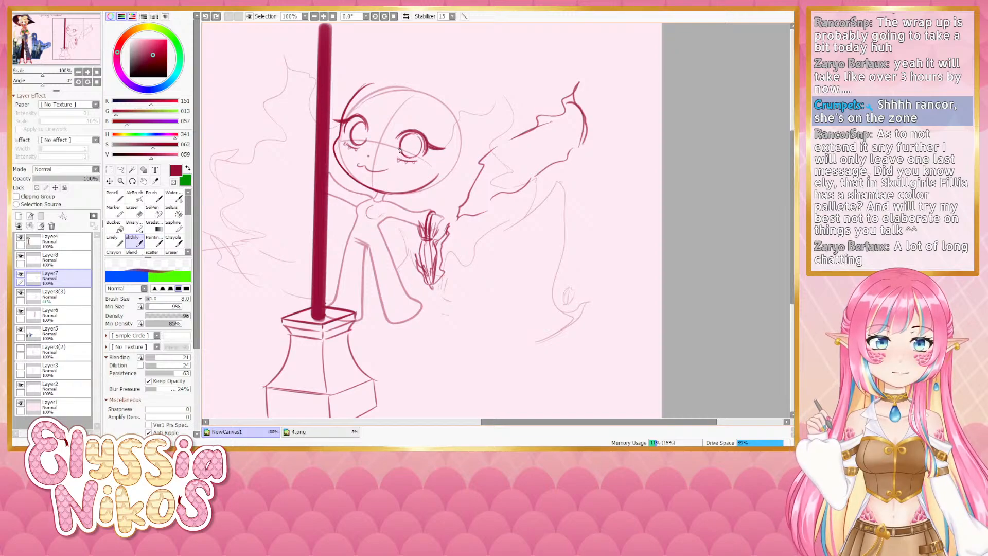
{"action": "key", "text": "ctrl+y"}
{"action": "key", "text": "ctrl+z"}
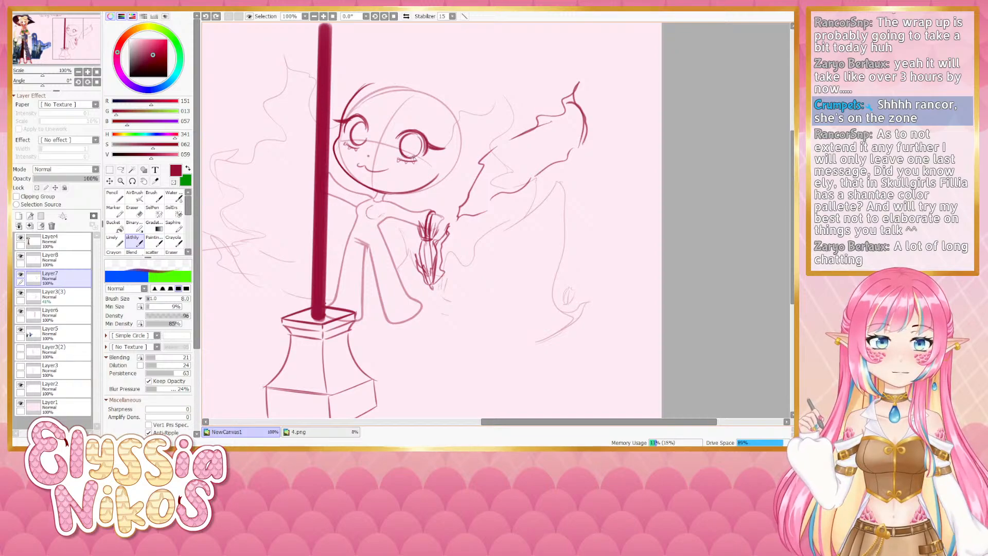
{"action": "key", "text": "ctrl+y"}
{"action": "key", "text": "ctrl+z"}
{"action": "key", "text": "ctrl+y"}
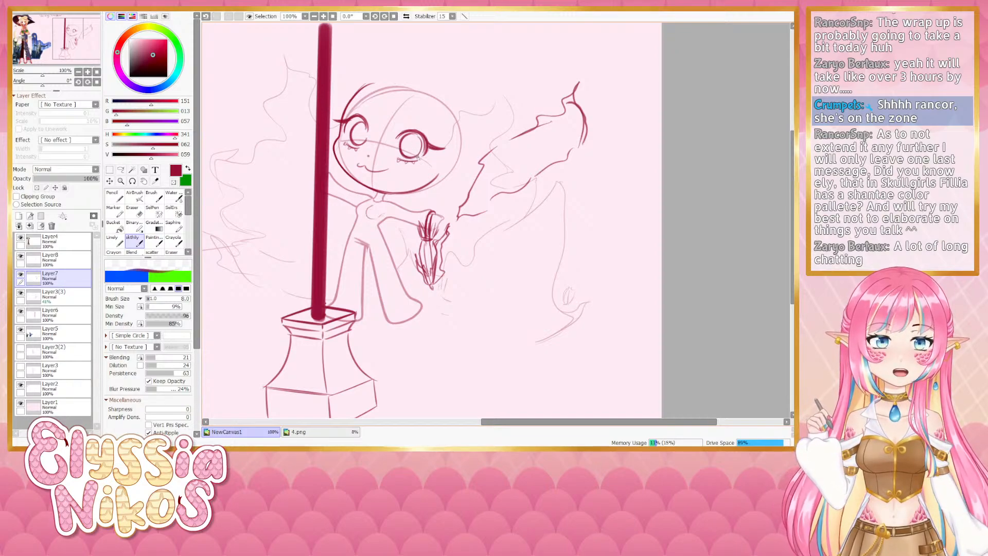
{"action": "key", "text": "ctrl+z"}
{"action": "key", "text": "ctrl+y"}
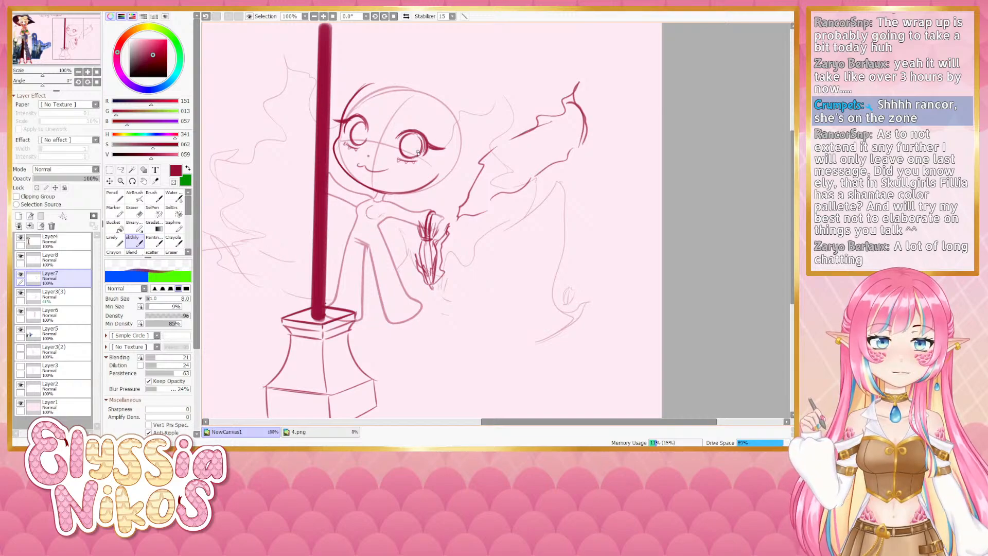
{"action": "key", "text": "ctrl+z"}
{"action": "key", "text": "ctrl+y"}
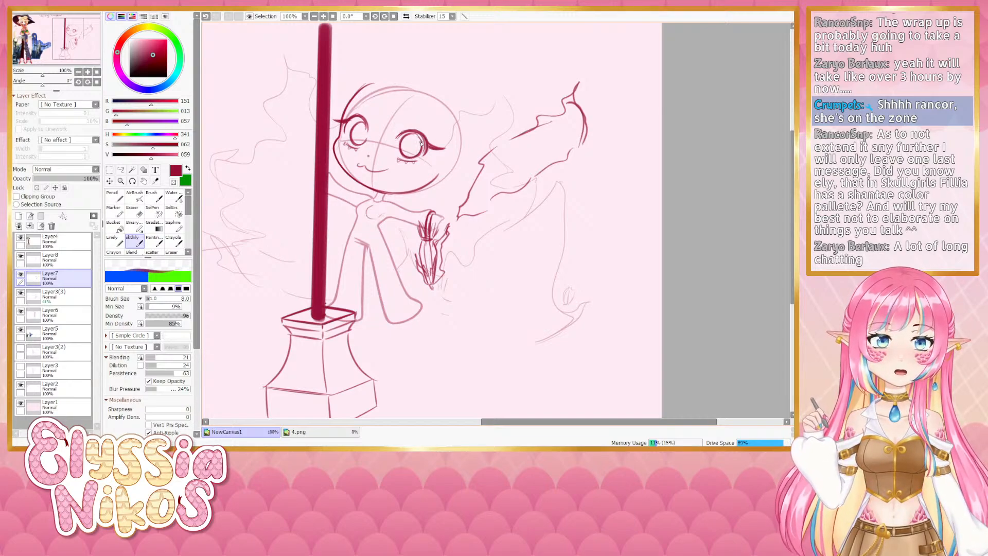
{"action": "key", "text": "ctrl+z"}
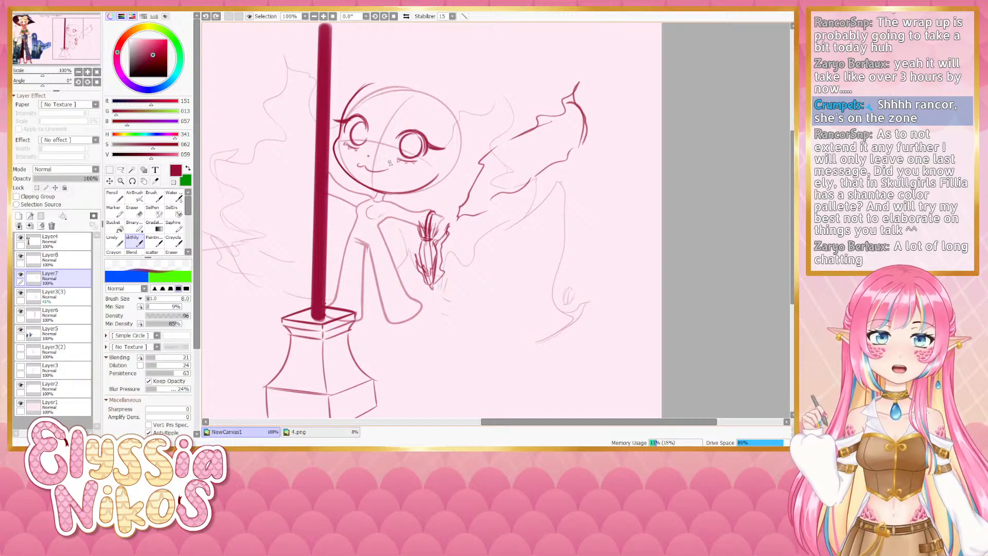
Lasso the second eye, rotate it slightly counterclockwise, and check the tilt in a mirrored view
{"action": "key", "text": "l"}
{"action": "mouse_move", "coordinate": [412, 133]}
{"action": "left_mouse_down"}
{"action": "mouse_move", "coordinate": [392, 133]}
{"action": "mouse_move", "coordinate": [394, 146]}
{"action": "mouse_move", "coordinate": [417, 136]}
{"action": "mouse_move", "coordinate": [434, 169]}
{"action": "left_mouse_up"}
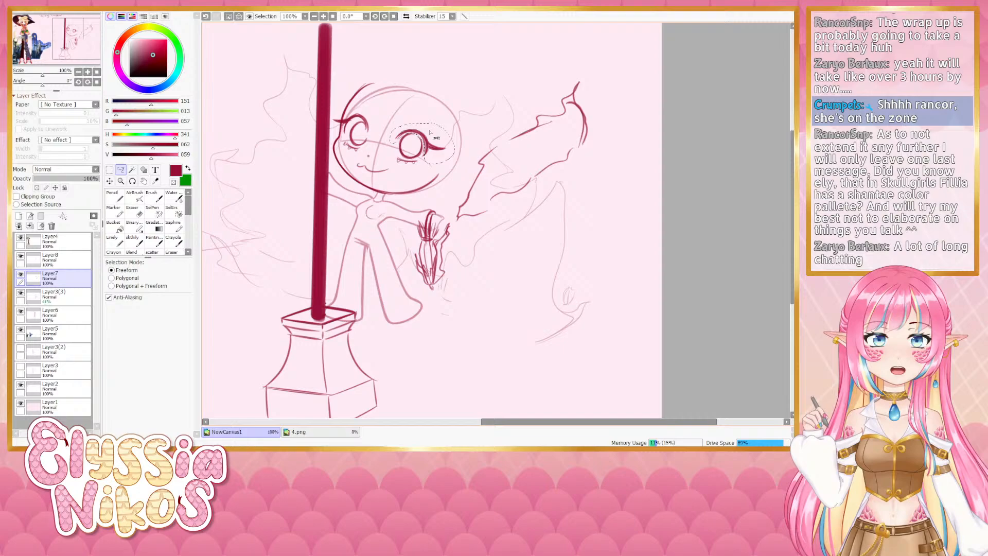
{"action": "left_click", "coordinate": [435, 170], "text": "ctrl"}
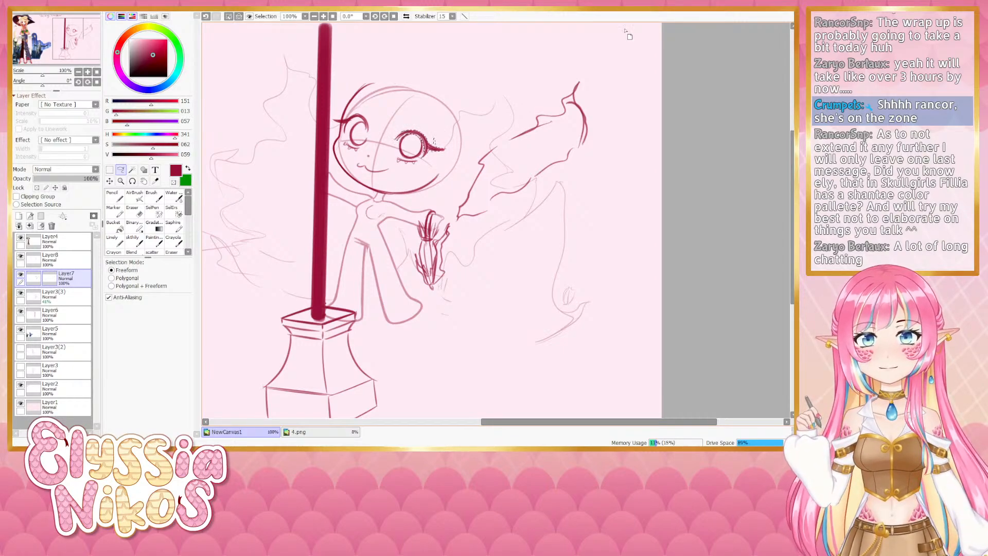
{"action": "key", "text": "ctrl+t"}
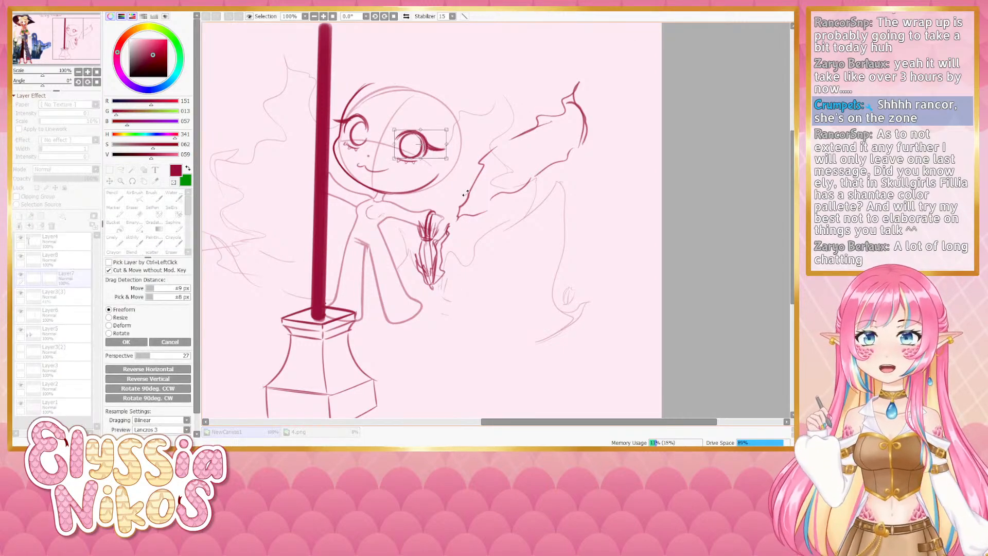
{"action": "left_click_drag", "start_coordinate": [466, 193], "coordinate": [467, 191]}
{"action": "left_click_drag", "start_coordinate": [422, 141], "coordinate": [423, 140]}
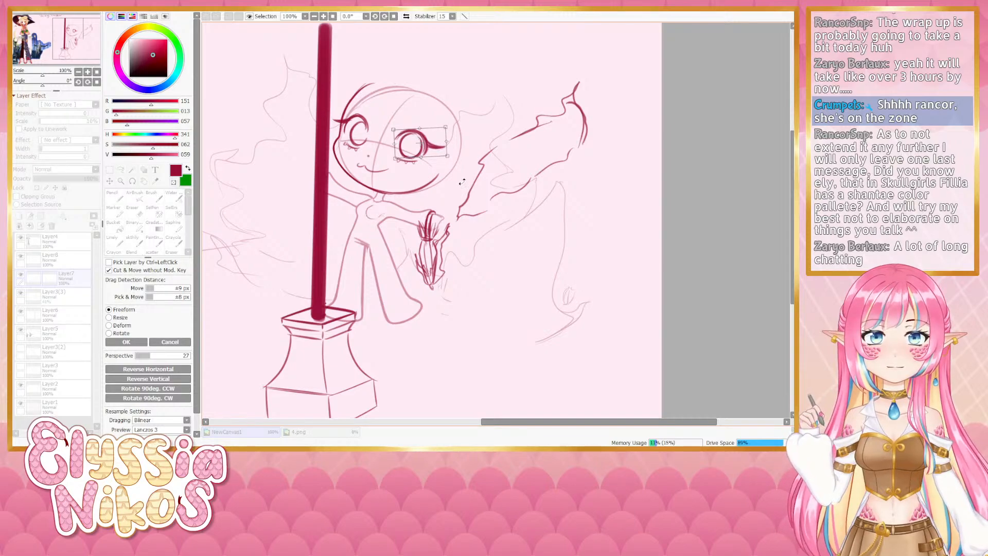
{"action": "left_click_drag", "start_coordinate": [462, 180], "coordinate": [464, 177]}
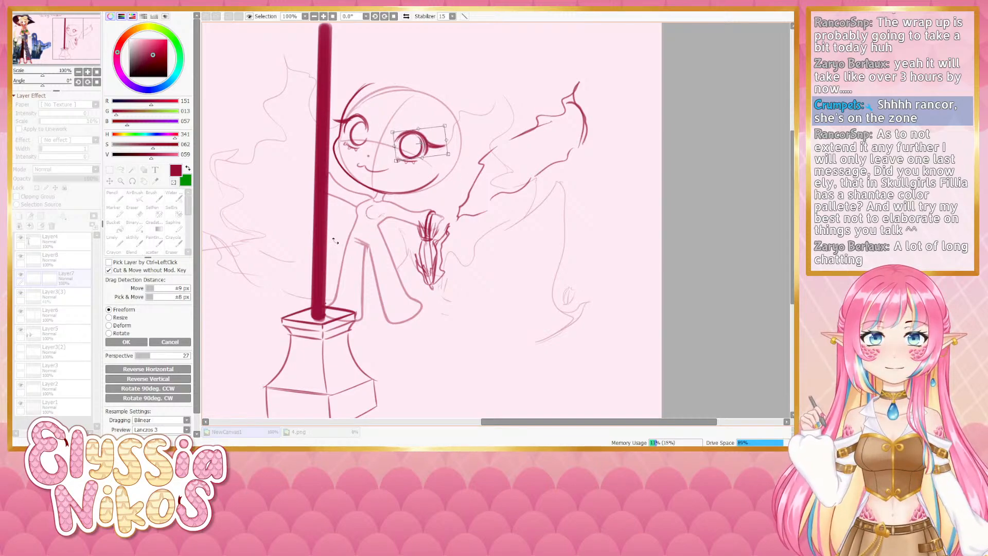
{"action": "left_click", "coordinate": [126, 341]}
{"action": "key", "text": "ctrl+d"}
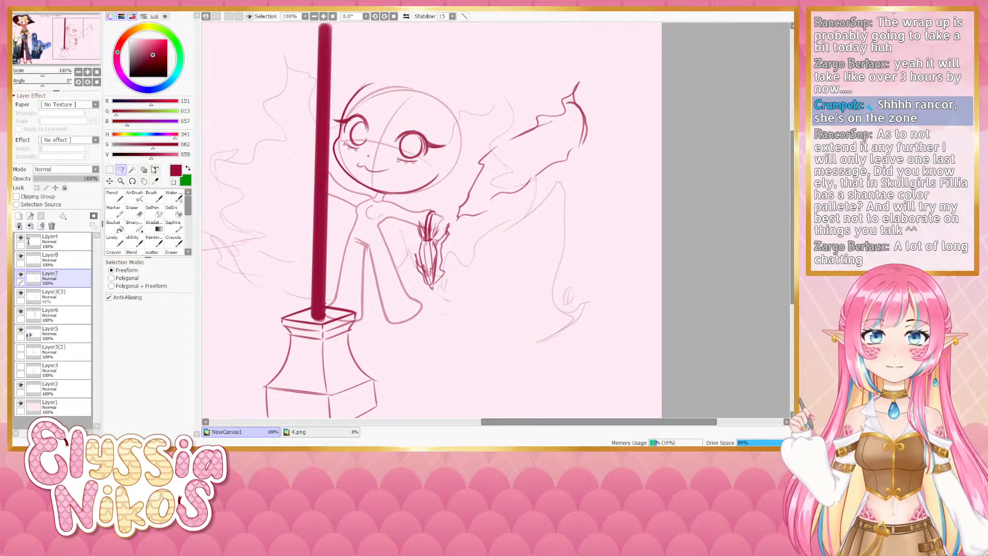
{"action": "left_click", "coordinate": [406, 16]}
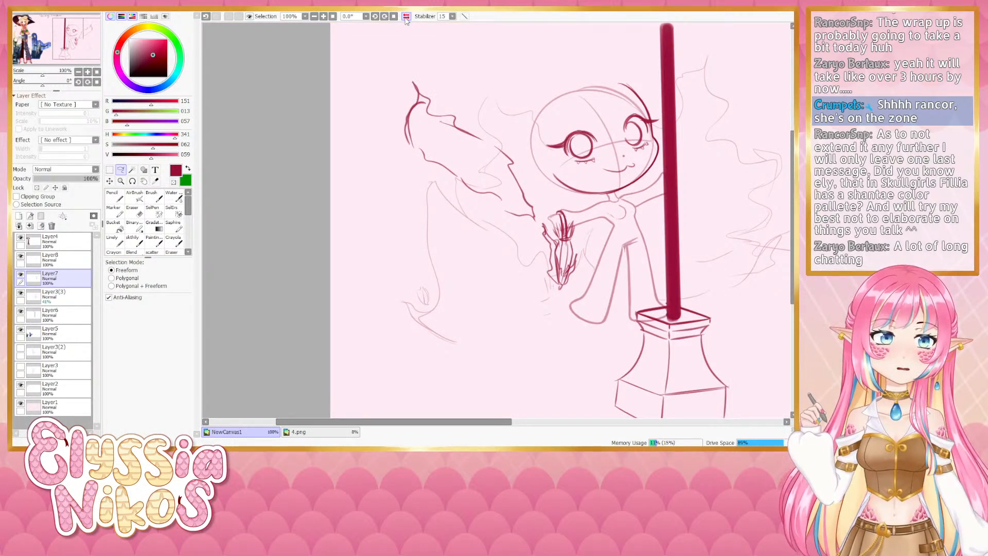
{"action": "left_click", "coordinate": [406, 16]}
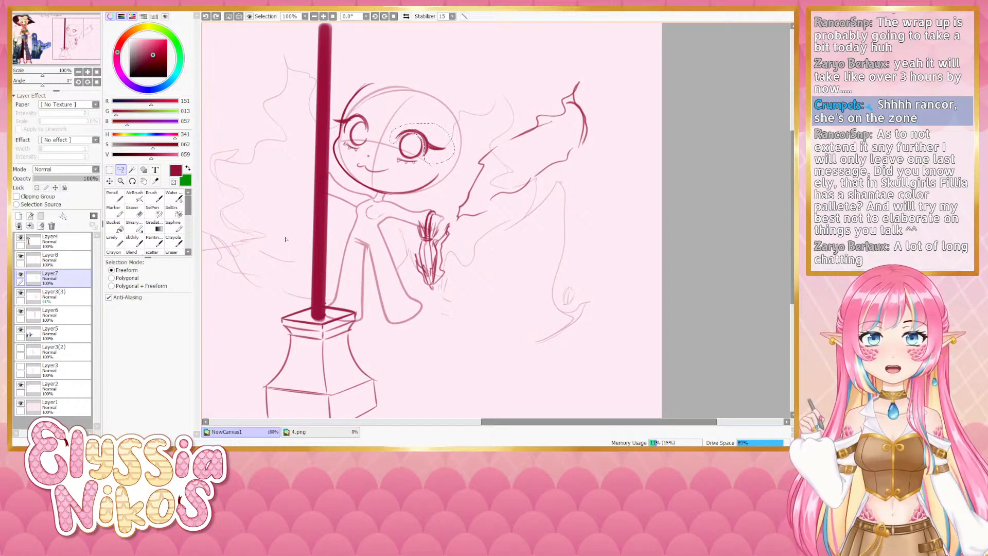
{"action": "key", "text": "ctrl+d"}
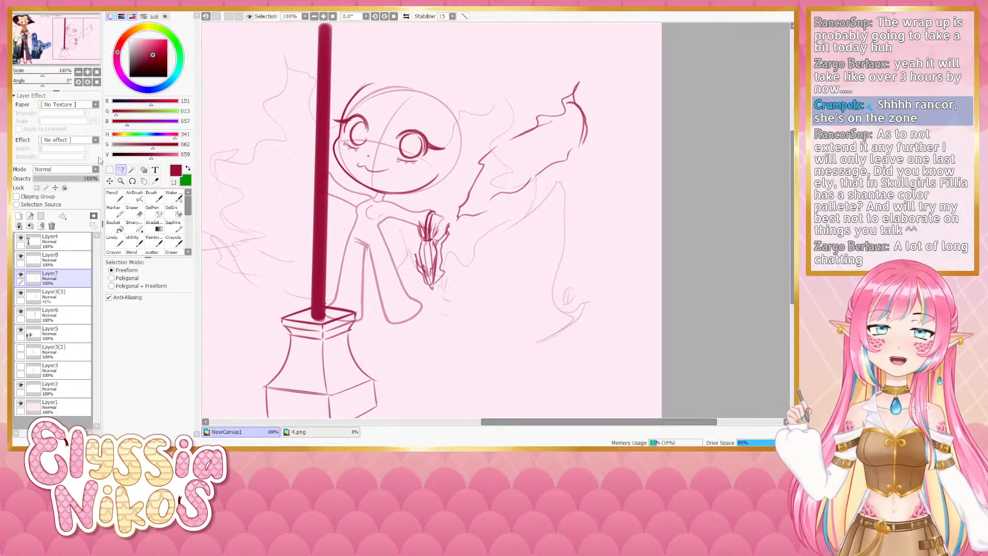
Raise the opacity of the body sketch layer Layer3(3) to 100%
{"action": "left_click", "coordinate": [78, 72]}
{"action": "left_click_drag", "start_coordinate": [311, 230], "coordinate": [277, 207]}
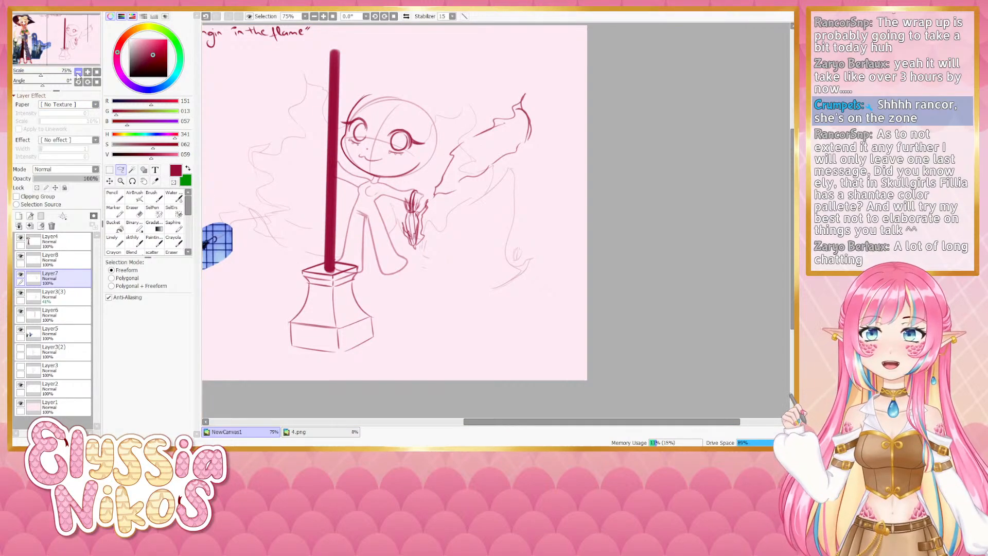
{"action": "left_click", "coordinate": [78, 72]}
{"action": "left_click_drag", "start_coordinate": [261, 227], "coordinate": [258, 233]}
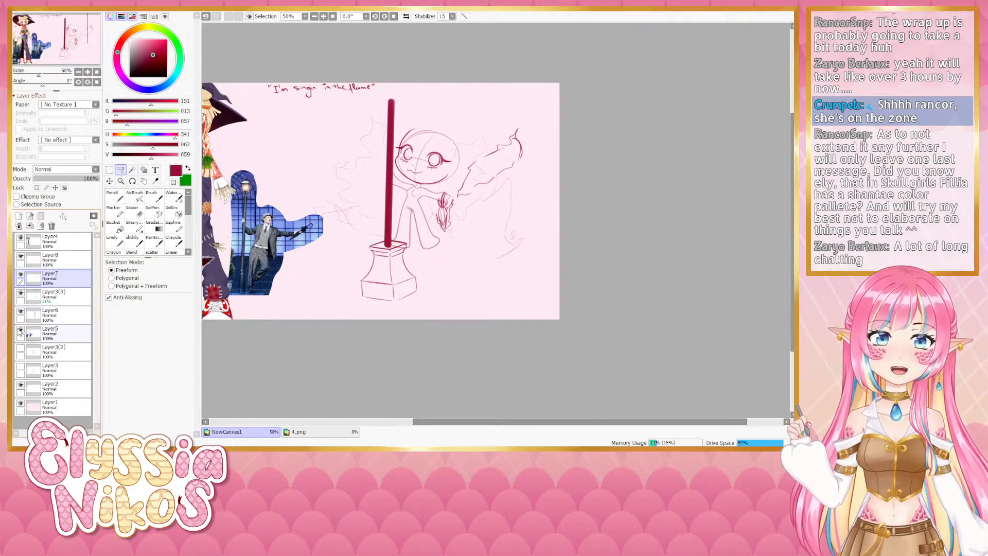
{"action": "left_click", "coordinate": [61, 296]}
{"action": "left_click_drag", "start_coordinate": [87, 178], "coordinate": [101, 178]}
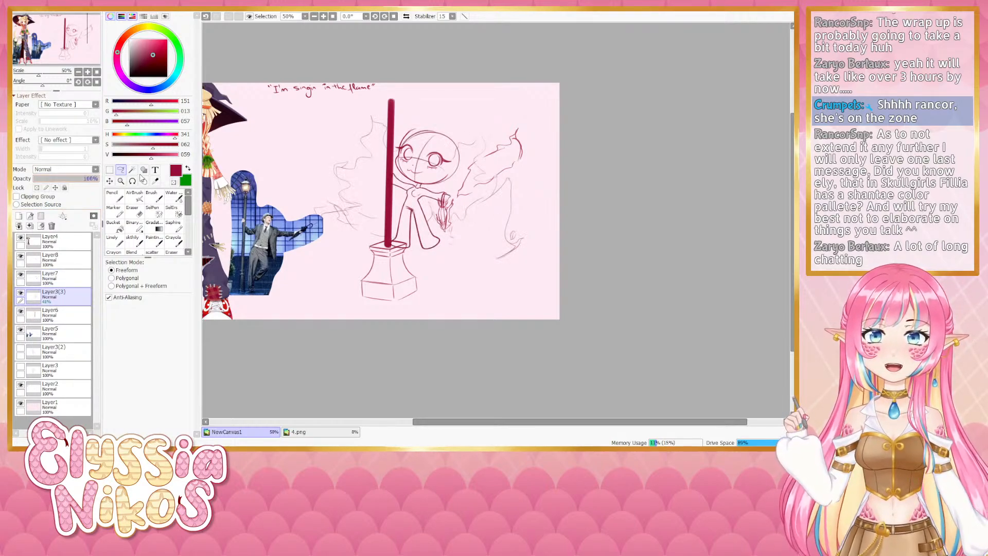
{"action": "left_click_drag", "start_coordinate": [270, 295], "coordinate": [286, 285]}
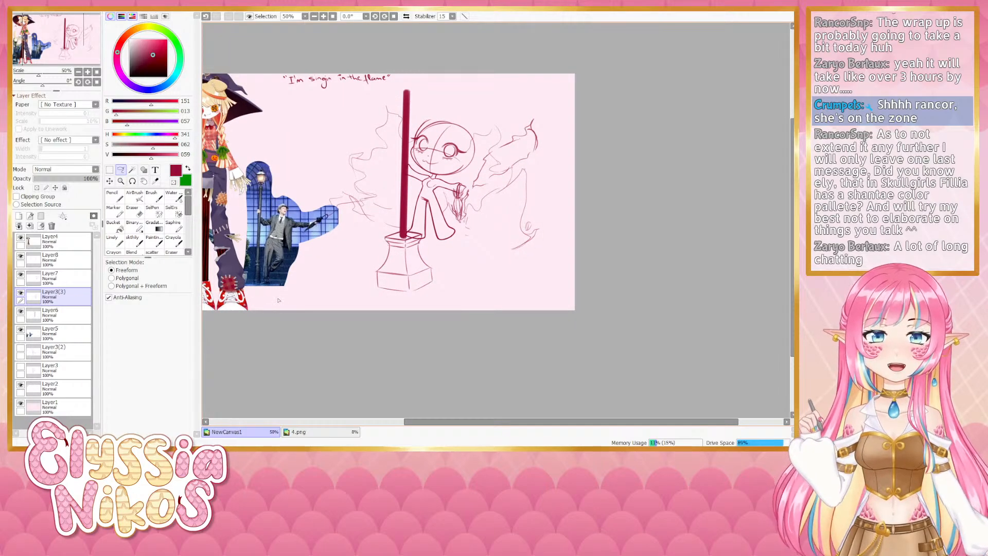
Erase the construction lines inside and around the head on Layer3(3) with a size 33 eraser
{"action": "left_click", "coordinate": [132, 211]}
{"action": "scroll", "coordinate": [365, 140], "scroll_direction": "up", "scroll_amount": 2}
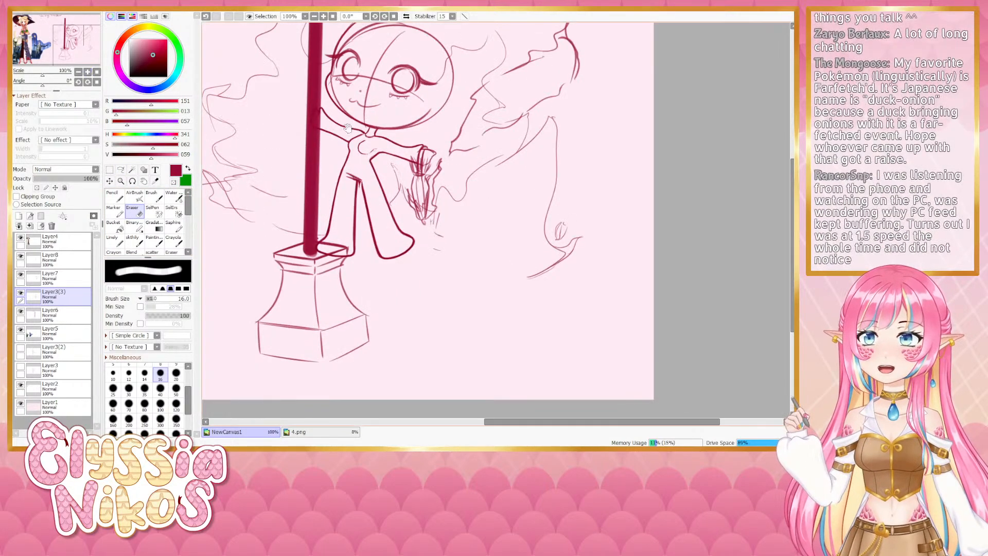
{"action": "left_click_drag", "start_coordinate": [365, 139], "coordinate": [353, 243]}
{"action": "left_click_drag", "start_coordinate": [353, 243], "coordinate": [371, 243]}
{"action": "mouse_move", "coordinate": [323, 189]}
{"action": "left_mouse_down"}
{"action": "mouse_move", "coordinate": [352, 130]}
{"action": "mouse_move", "coordinate": [375, 134]}
{"action": "mouse_move", "coordinate": [370, 161]}
{"action": "mouse_move", "coordinate": [338, 170]}
{"action": "mouse_move", "coordinate": [365, 156]}
{"action": "mouse_move", "coordinate": [376, 205]}
{"action": "mouse_move", "coordinate": [388, 196]}
{"action": "mouse_move", "coordinate": [410, 207]}
{"action": "mouse_move", "coordinate": [333, 207]}
{"action": "mouse_move", "coordinate": [355, 214]}
{"action": "mouse_move", "coordinate": [347, 224]}
{"action": "mouse_move", "coordinate": [407, 226]}
{"action": "mouse_move", "coordinate": [378, 236]}
{"action": "left_mouse_up"}
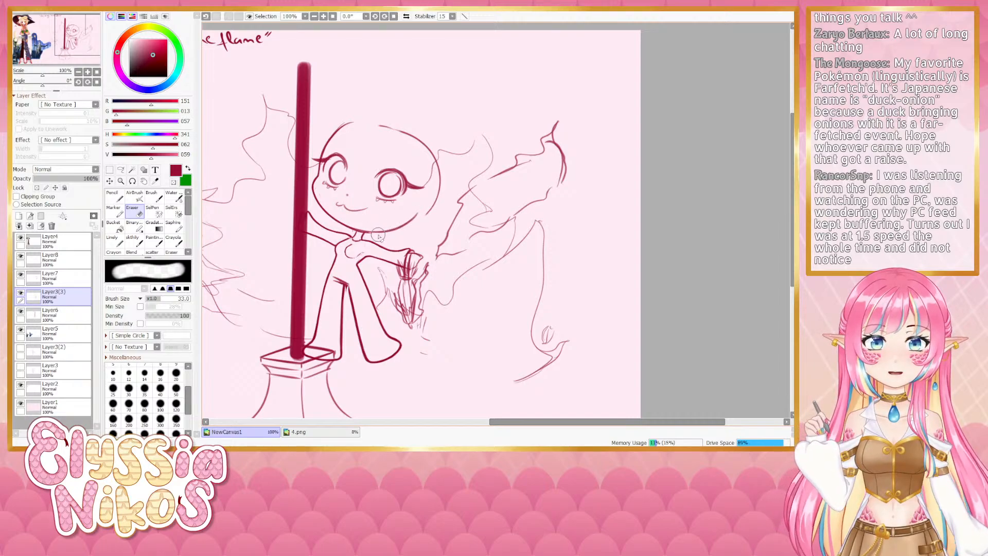
Compare the whole sketch with the reference images in a mirrored view at 50% zoom
{"action": "left_click", "coordinate": [79, 72]}
{"action": "left_click_drag", "start_coordinate": [331, 209], "coordinate": [314, 190]}
{"action": "left_click", "coordinate": [406, 16]}
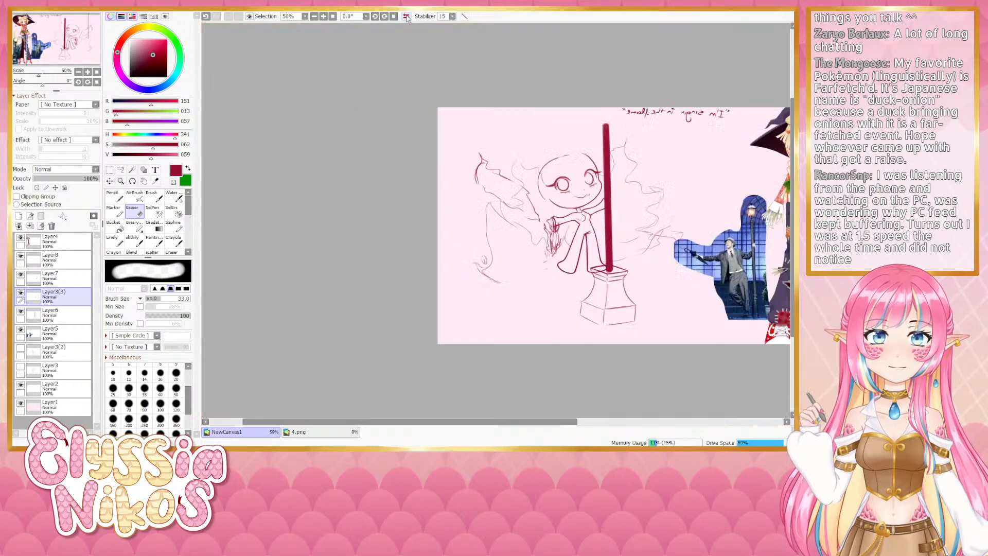
{"action": "left_click_drag", "start_coordinate": [440, 90], "coordinate": [322, 92]}
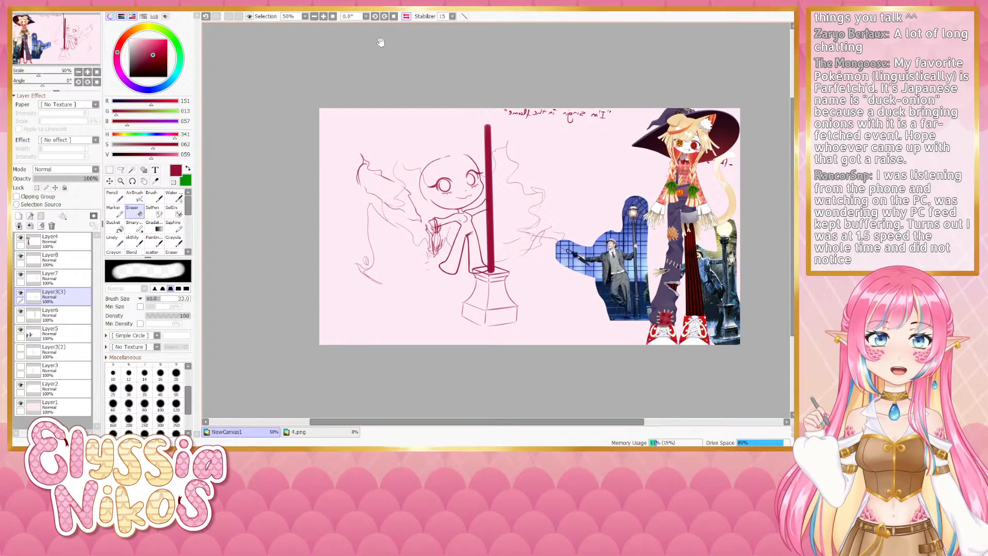
{"action": "left_click", "coordinate": [406, 17]}
{"action": "left_click", "coordinate": [407, 17]}
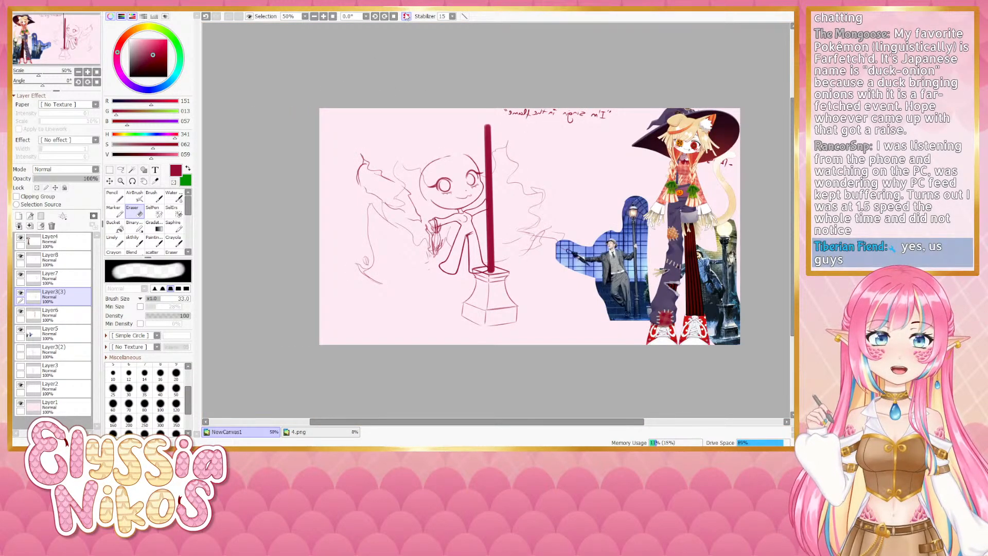
Return the canvas from the mirrored view to normal and examine the character, lamp post and flame sketch at zoom levels between 50% and 100%
{"action": "left_click", "coordinate": [406, 17]}
{"action": "left_click", "coordinate": [406, 17]}
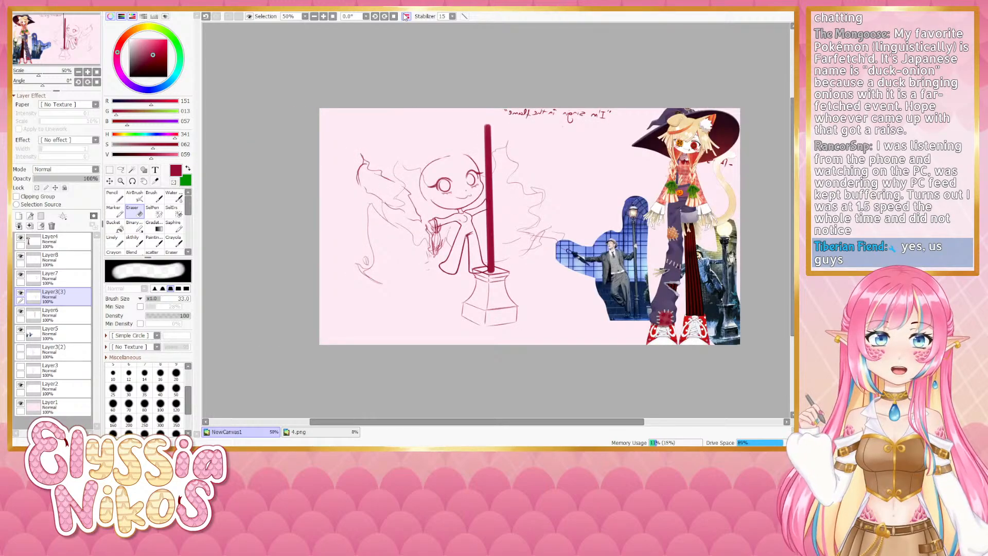
{"action": "left_click", "coordinate": [406, 17]}
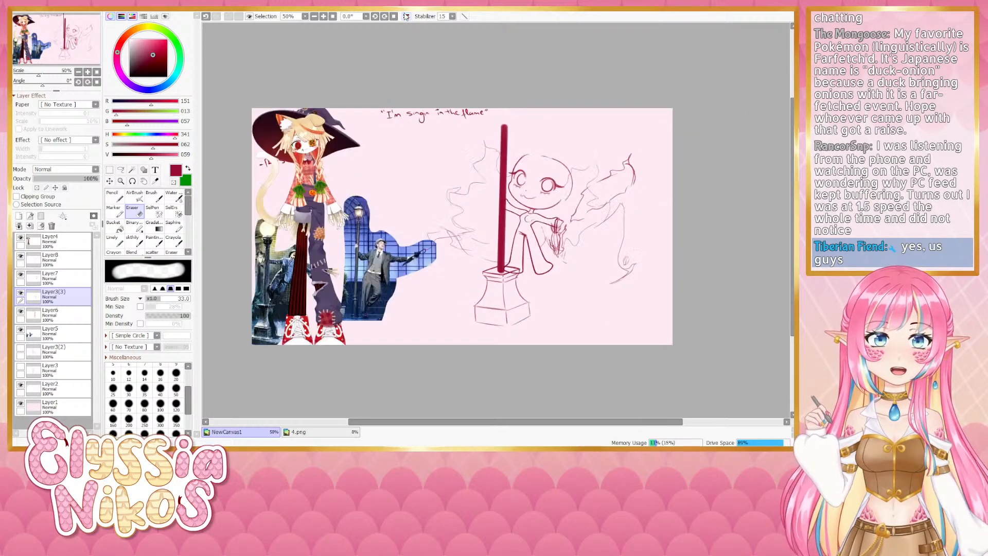
{"action": "key", "text": "Page_Up"}
{"action": "key", "text": "Page_Up"}
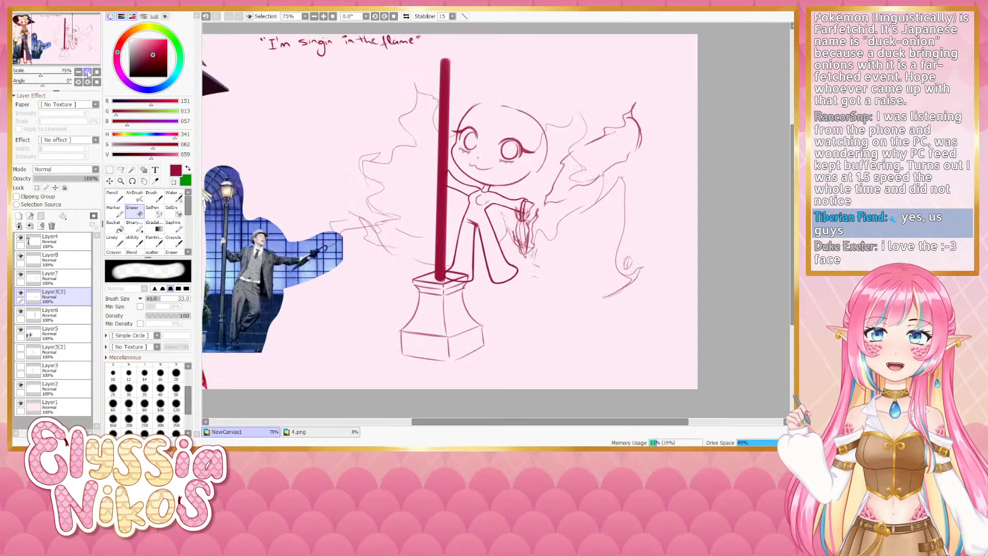
{"action": "left_click_drag", "start_coordinate": [498, 220], "coordinate": [394, 254]}
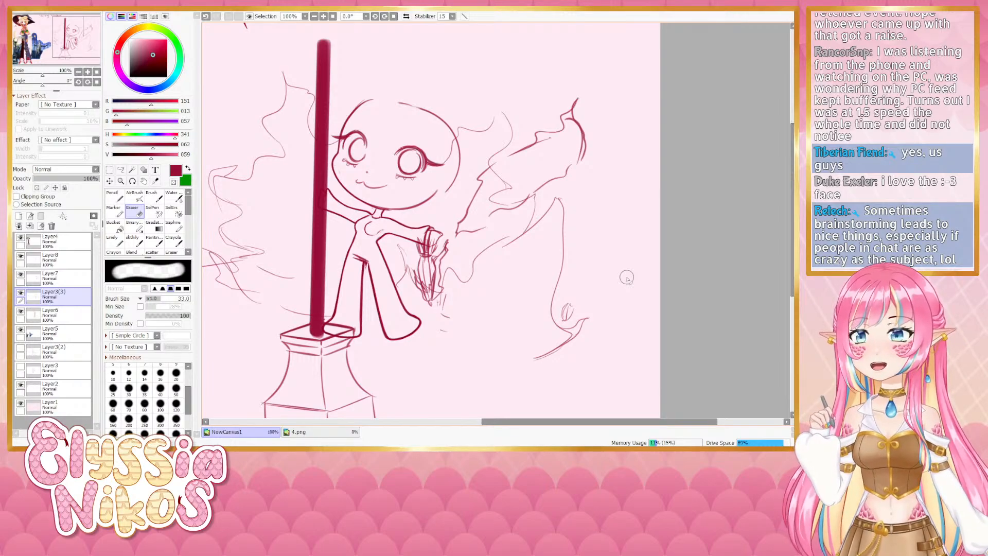
{"action": "scroll", "coordinate": [579, 260], "scroll_direction": "down", "scroll_amount": 3}
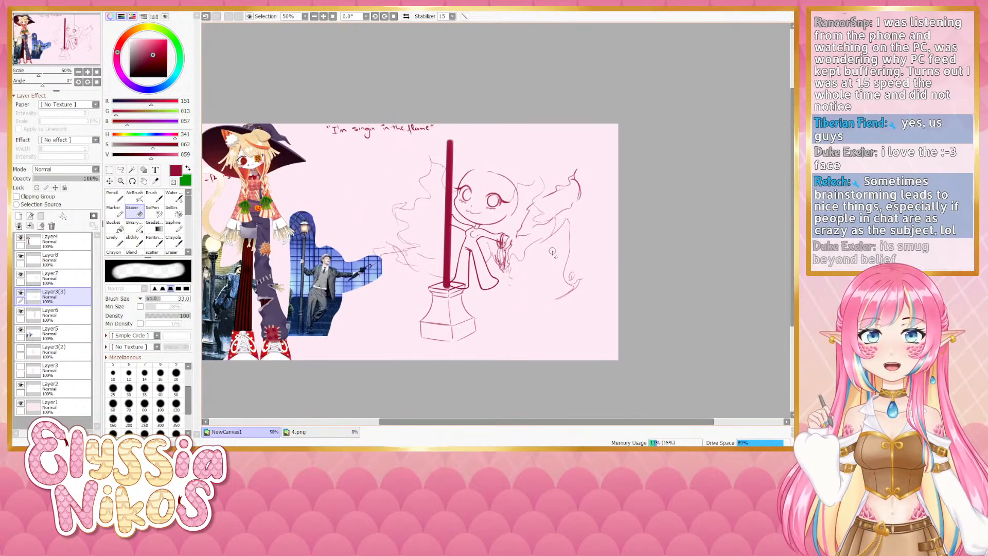
{"action": "scroll", "coordinate": [523, 265], "scroll_direction": "up", "scroll_amount": 1}
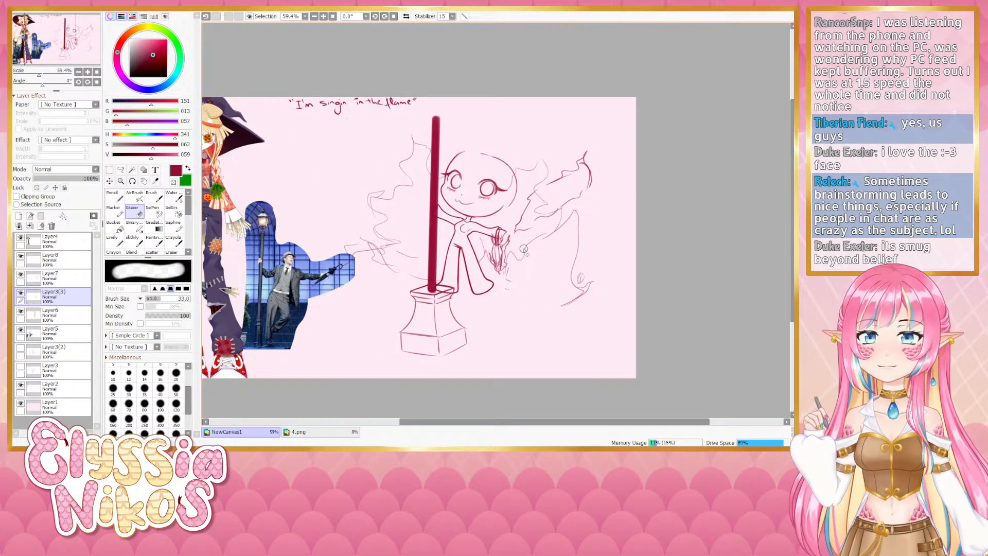
{"action": "scroll", "coordinate": [523, 250], "scroll_direction": "down", "scroll_amount": 1}
{"action": "scroll", "coordinate": [496, 269], "scroll_direction": "up", "scroll_amount": 1}
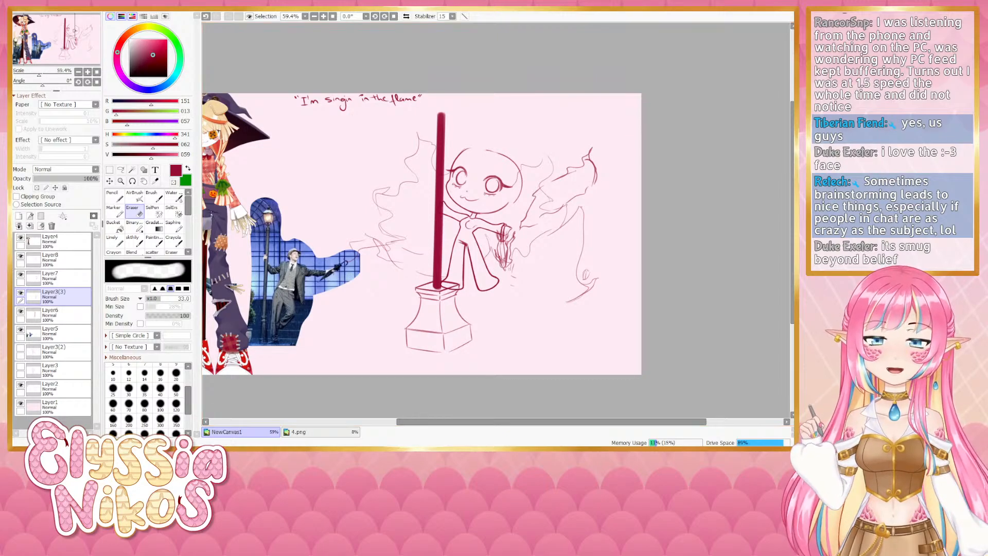
{"action": "scroll", "coordinate": [537, 260], "scroll_direction": "up", "scroll_amount": 2}
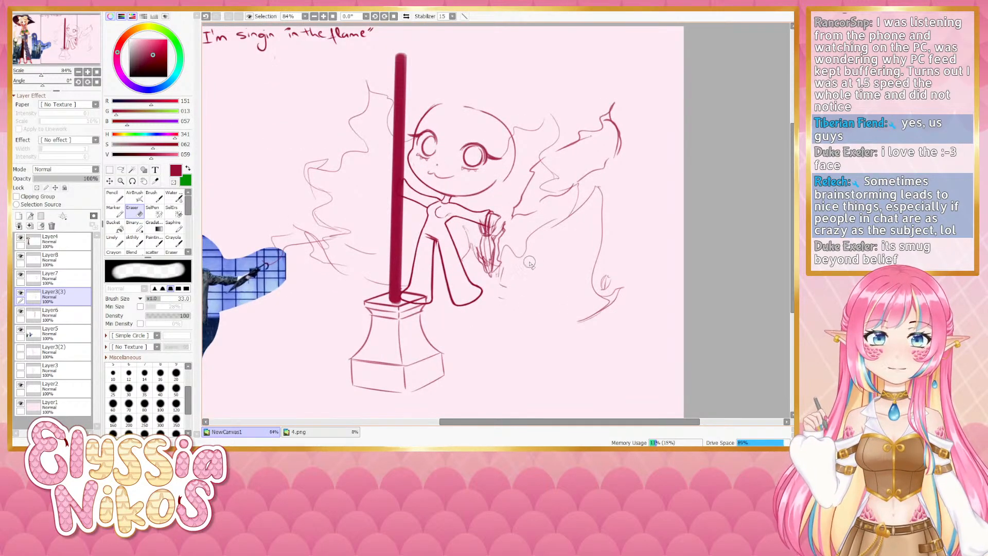